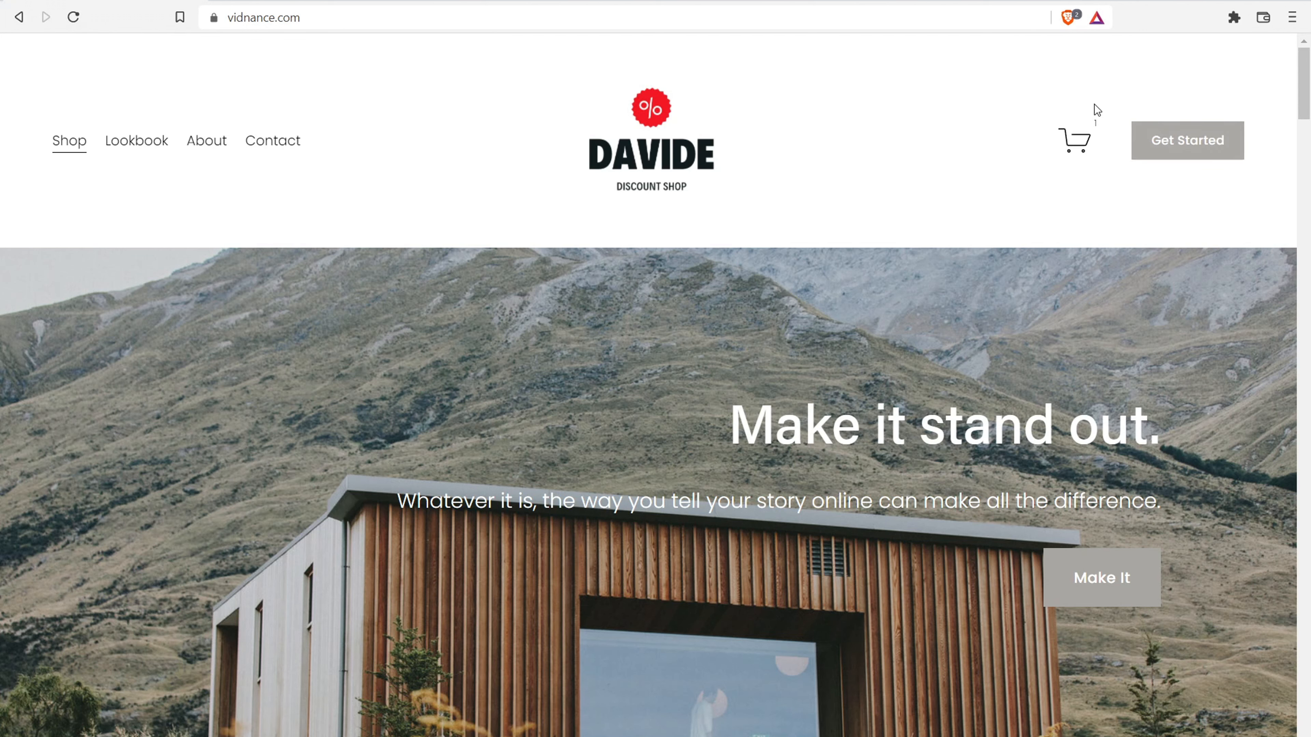
- Examine the finished Davide Discount Shop home page, including its banner, product grid and footer
drag(1304, 71, 1304, 351)
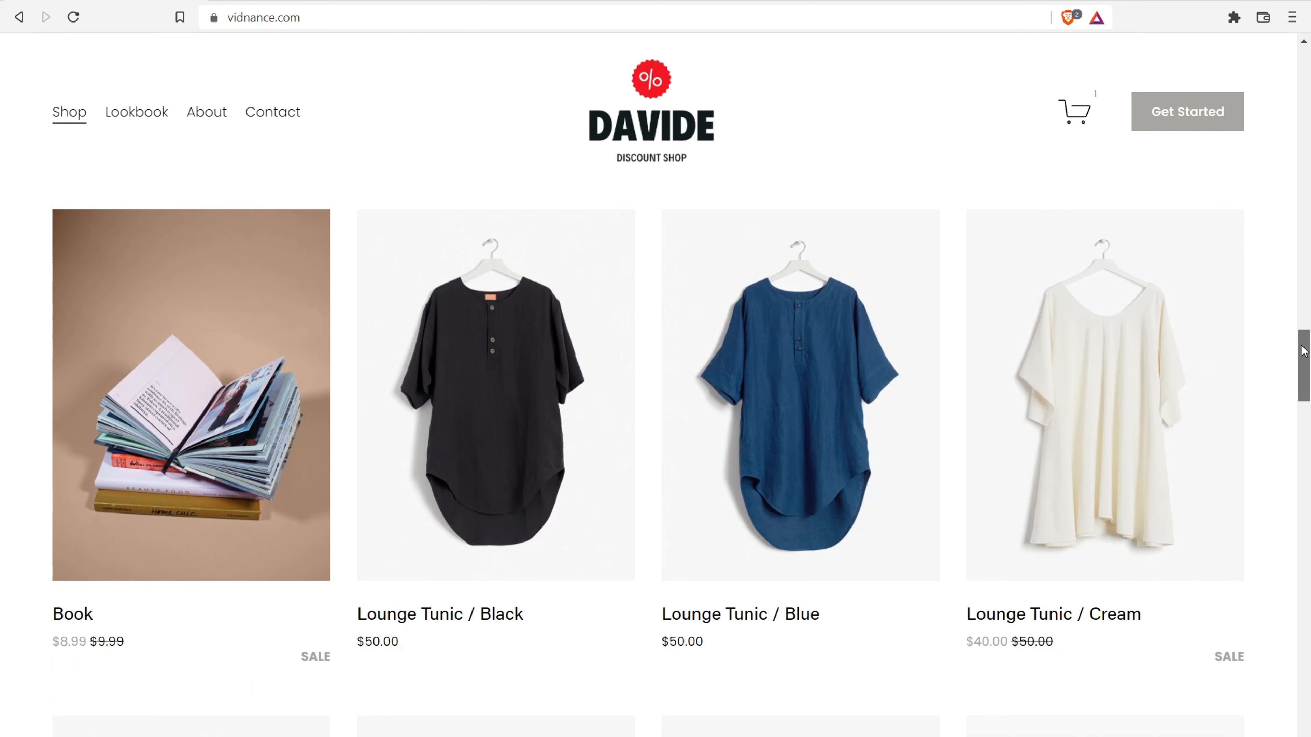
drag(1304, 351, 1258, 547)
scroll(580, 427, up, 10)
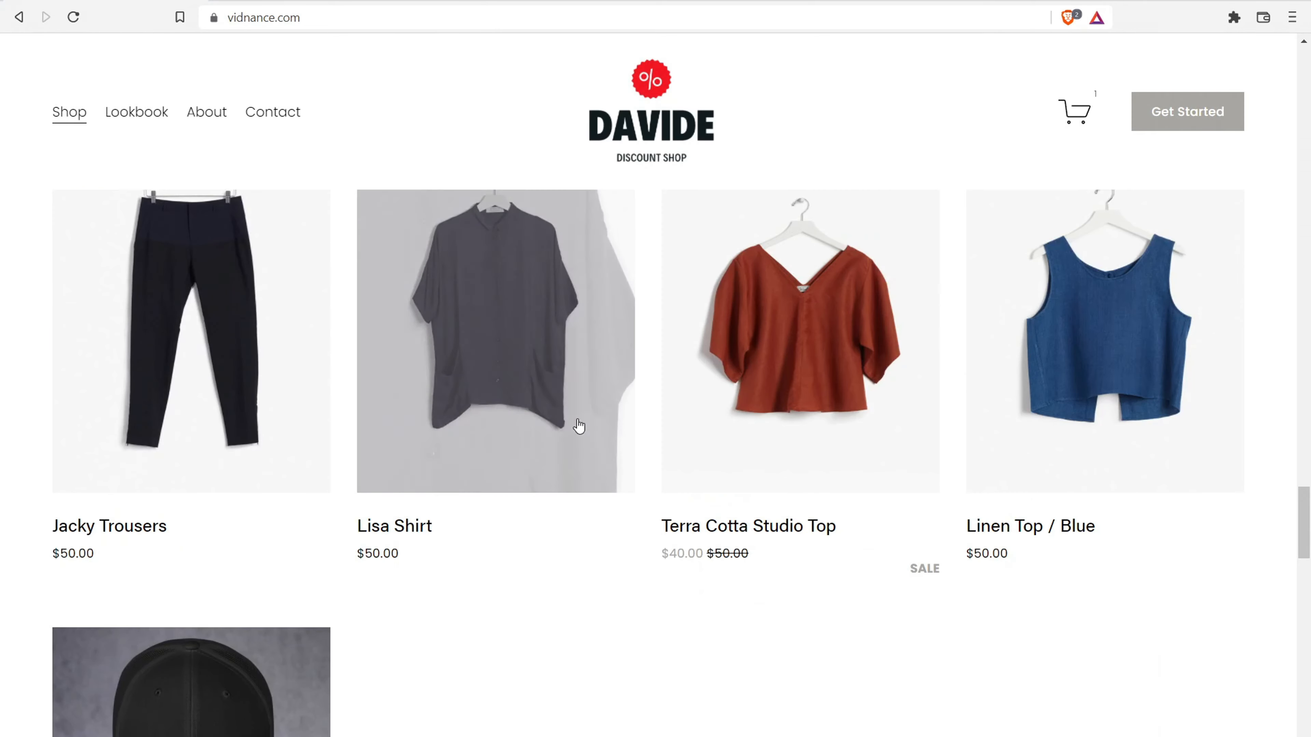
scroll(122, 409, up, 15)
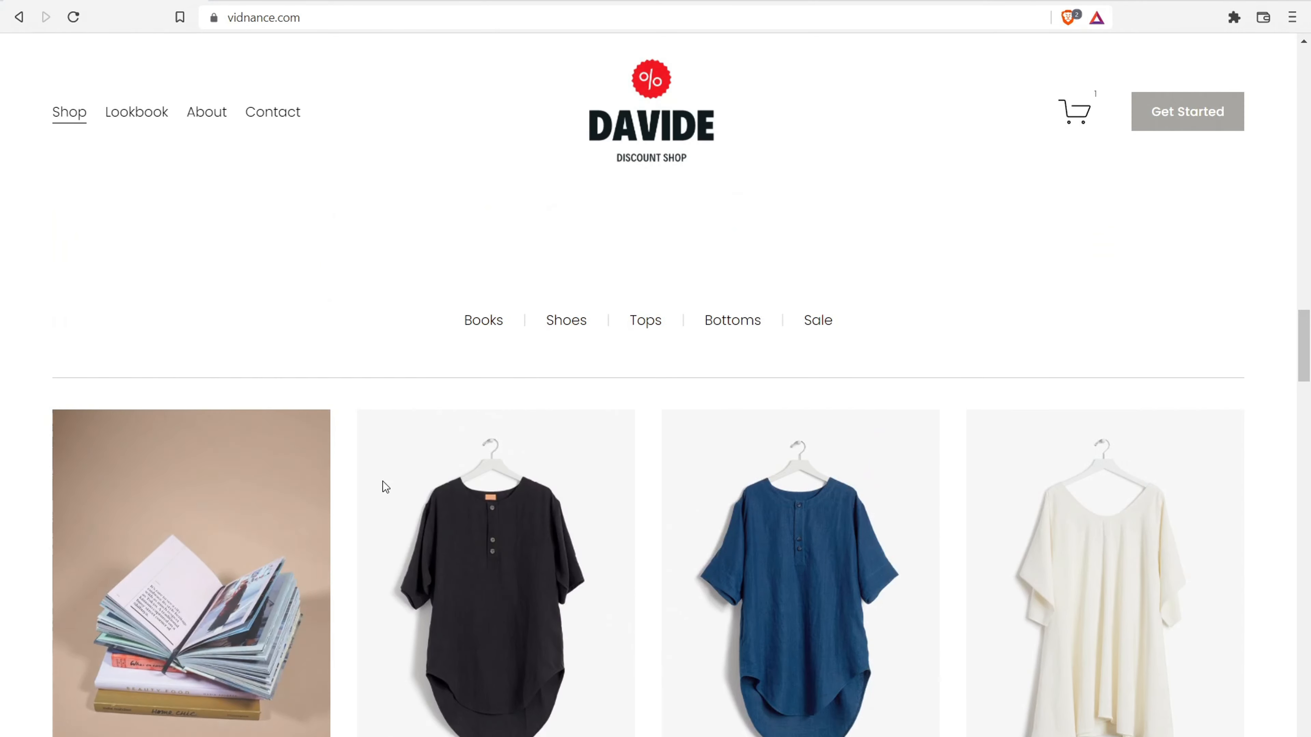
drag(1303, 346, 1305, 705)
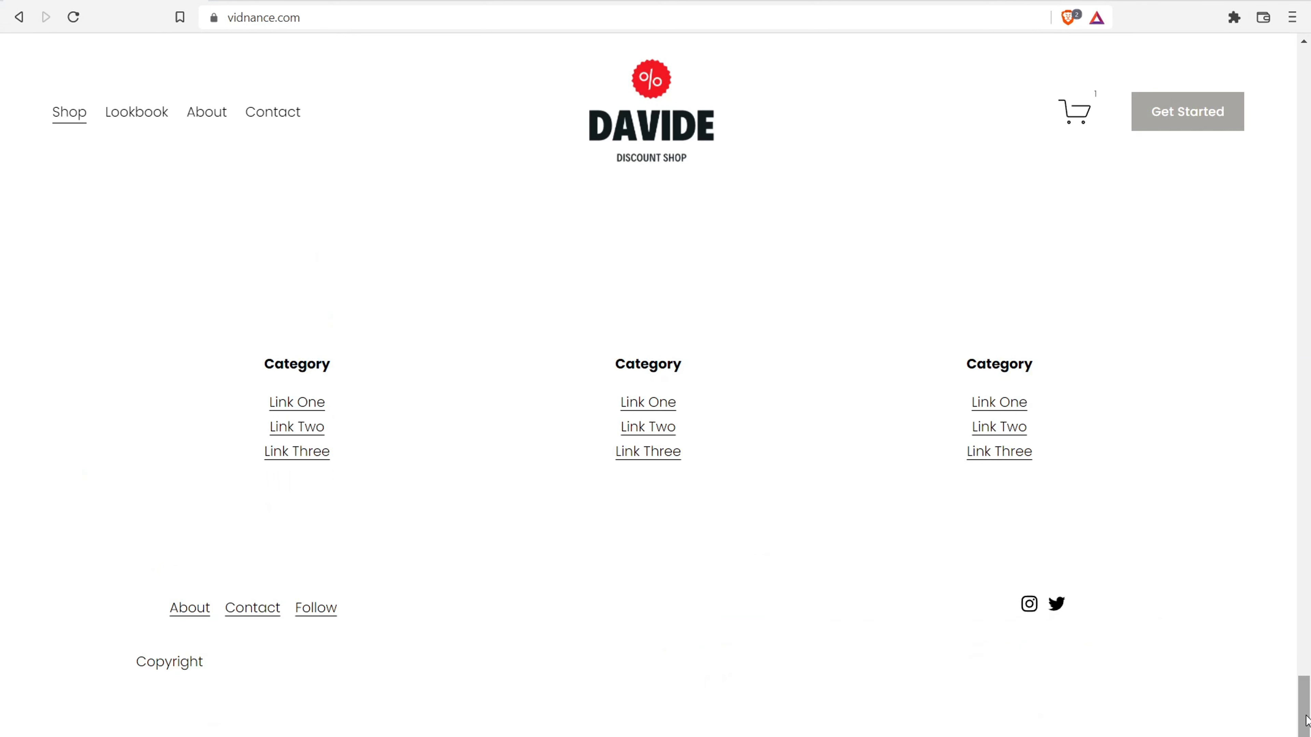
drag(1305, 710, 1285, 416)
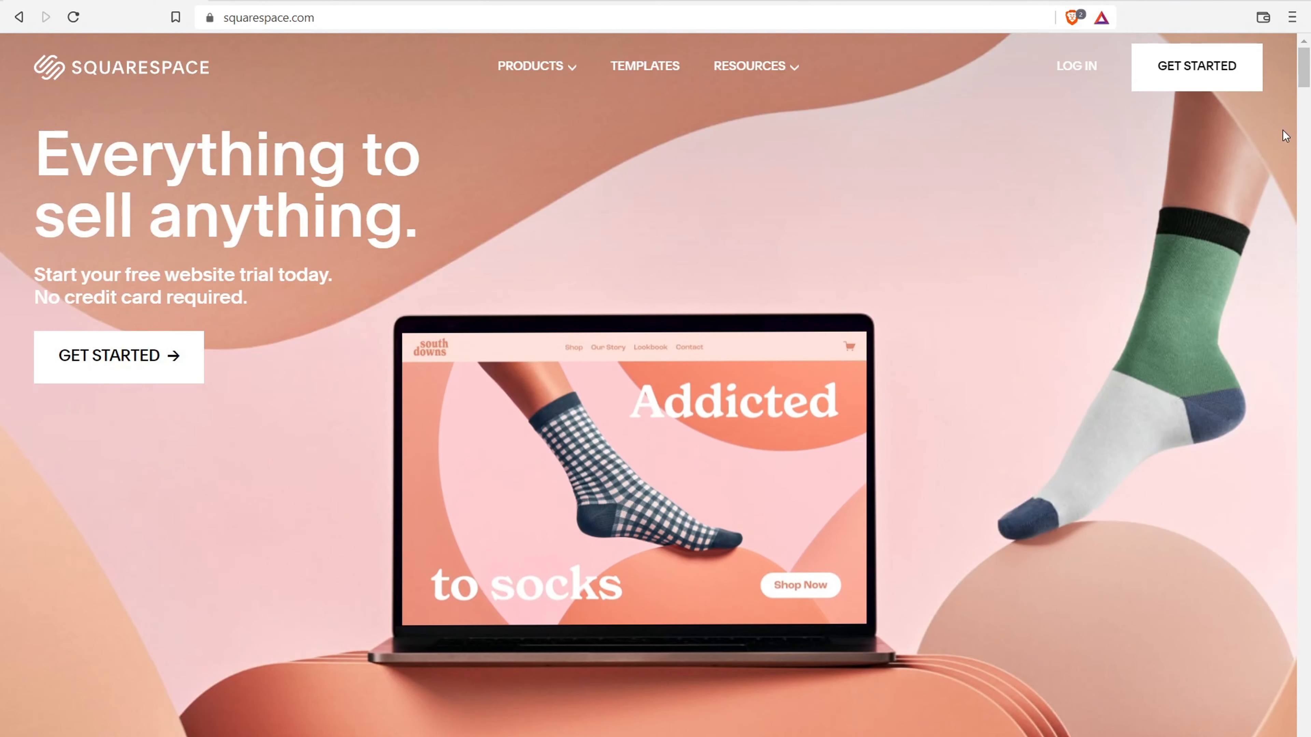
- Get started on Squarespace and filter the popular design templates to the Online Store type
mouse_move(1303, 58)
mouse_down()
mouse_move(1291, 177)
mouse_move(1308, 341)
mouse_move(1305, 49)
mouse_up()
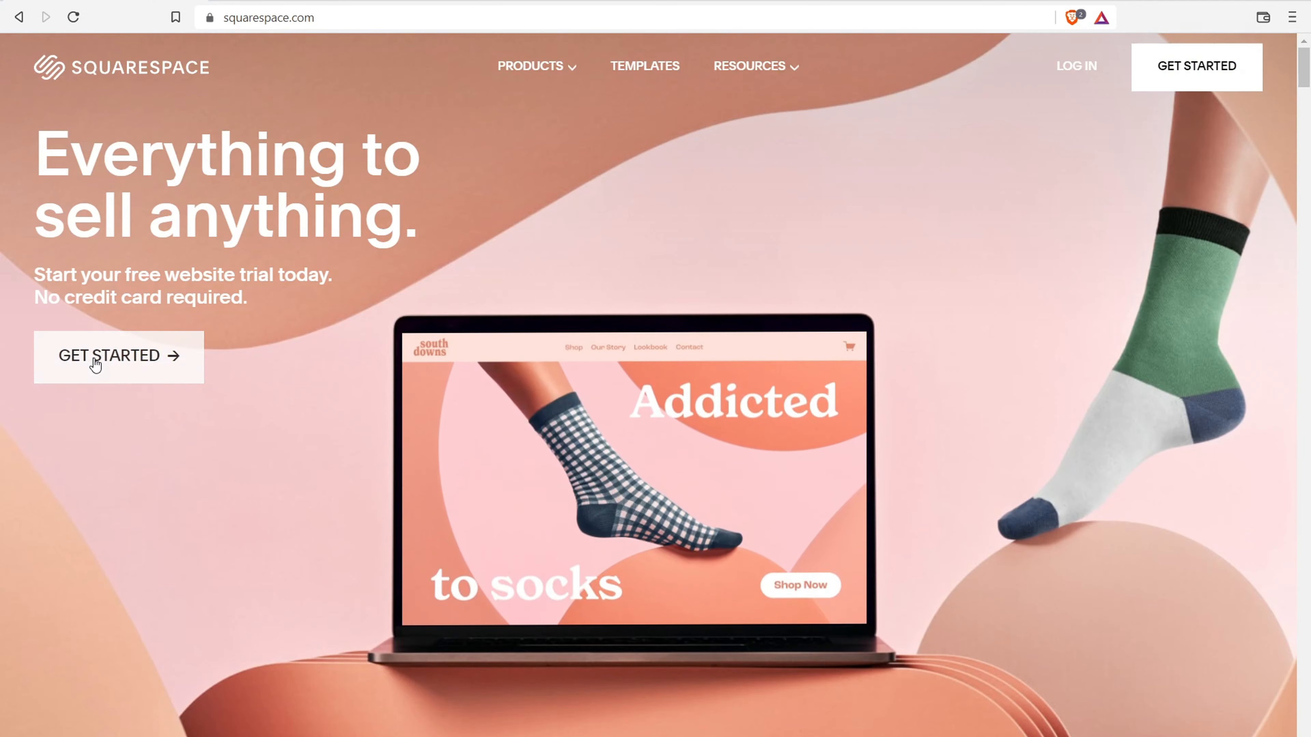
click(95, 361)
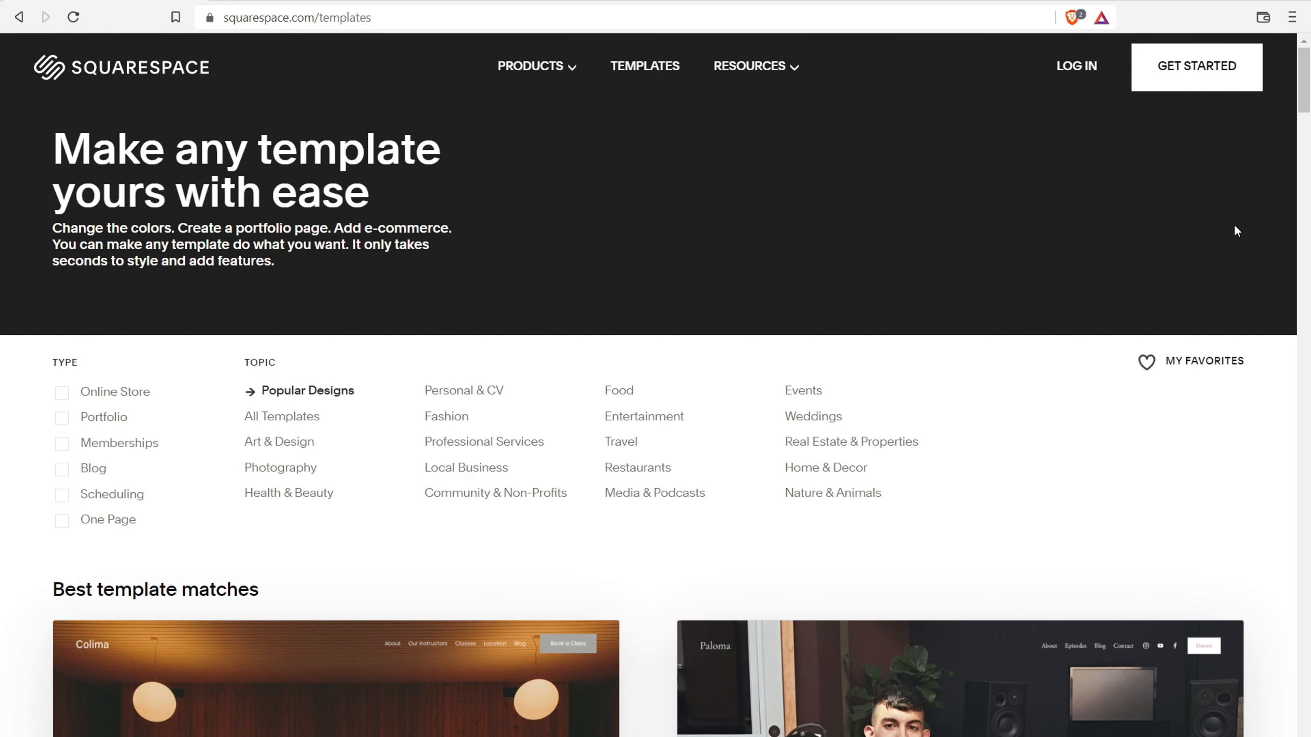
mouse_move(1307, 75)
mouse_down()
mouse_move(1307, 265)
mouse_move(1308, 72)
mouse_up()
drag(50, 365, 74, 362)
click(112, 395)
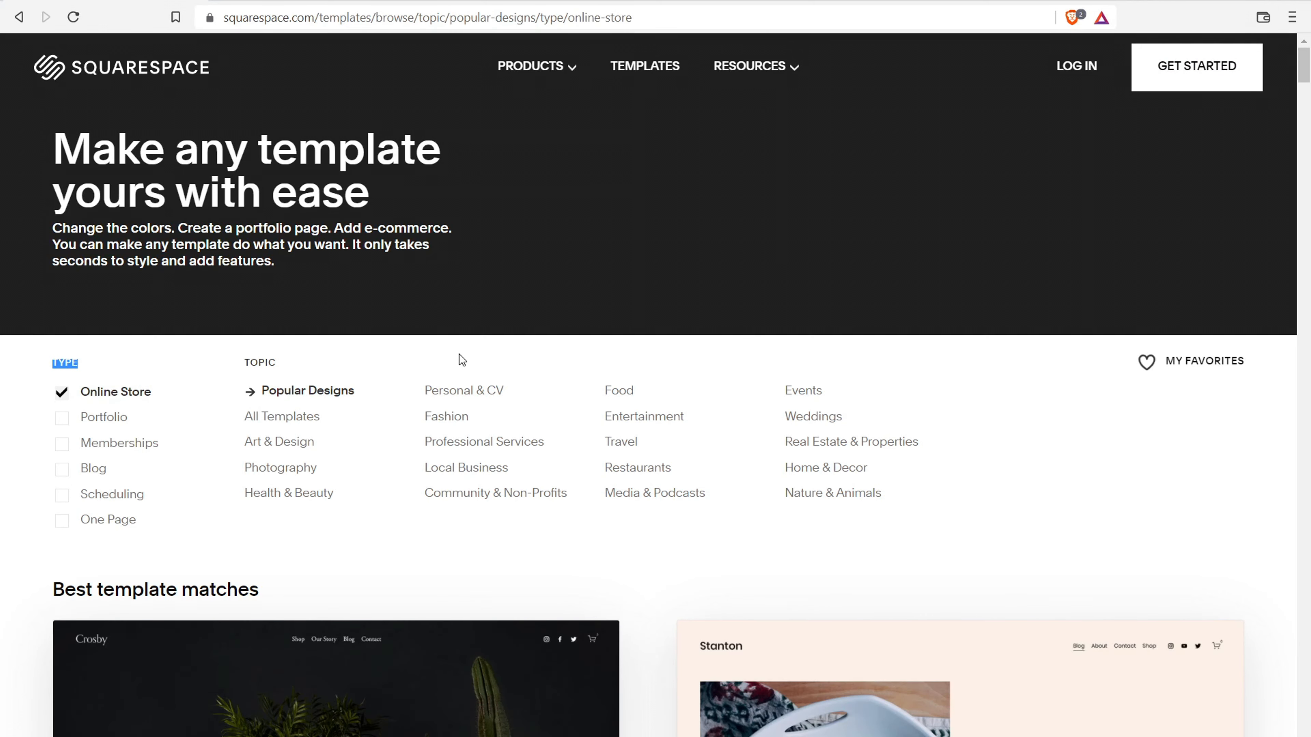
- Browse the online store templates, preview the Alameda design and return to the template list
scroll(638, 336, down, 5)
scroll(639, 336, down, 15)
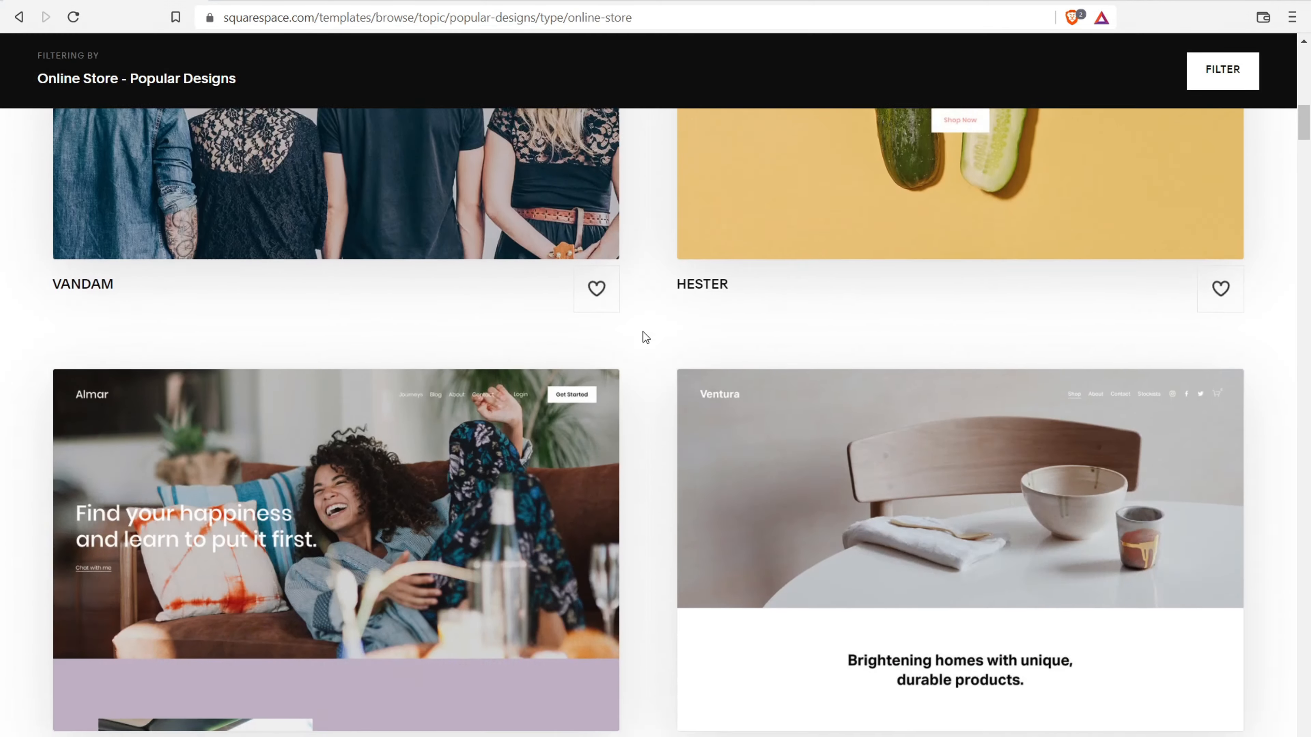
scroll(645, 336, down, 5)
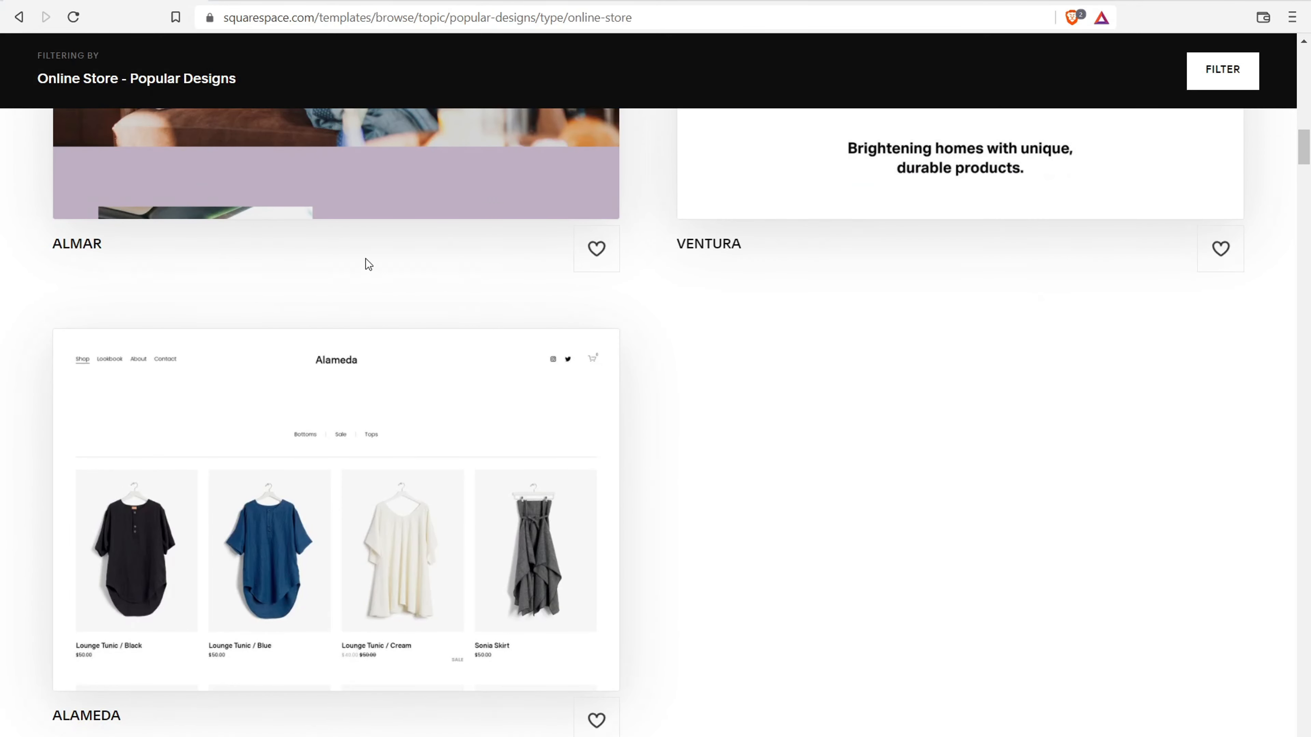
mouse_move(314, 372)
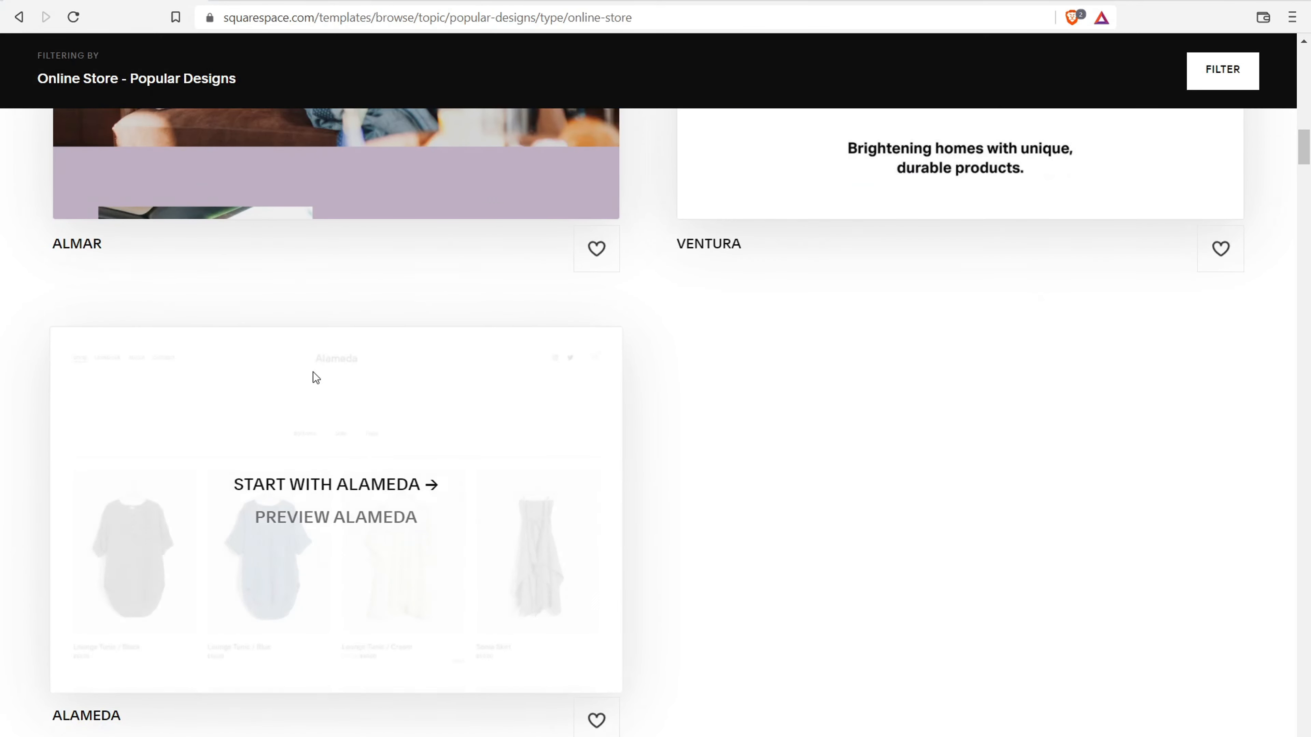
click(286, 519)
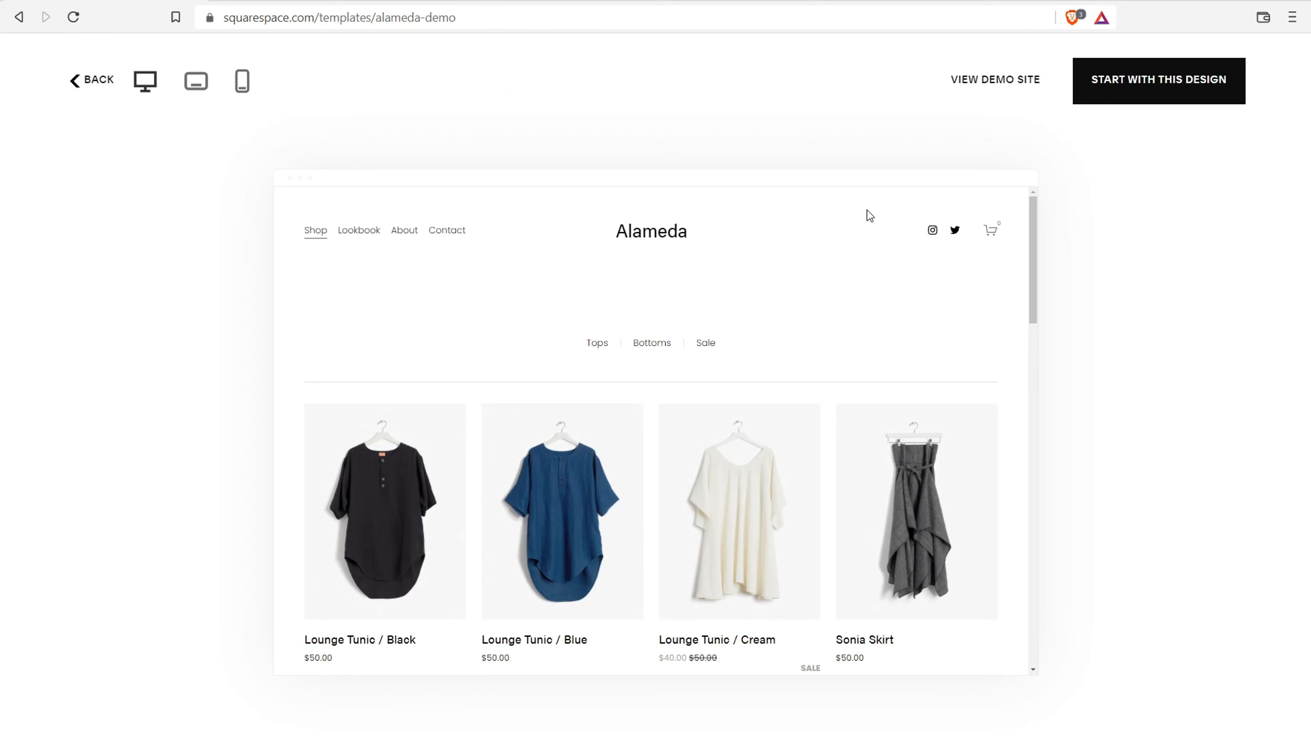
scroll(867, 210, down, 10)
scroll(670, 310, up, 10)
click(88, 88)
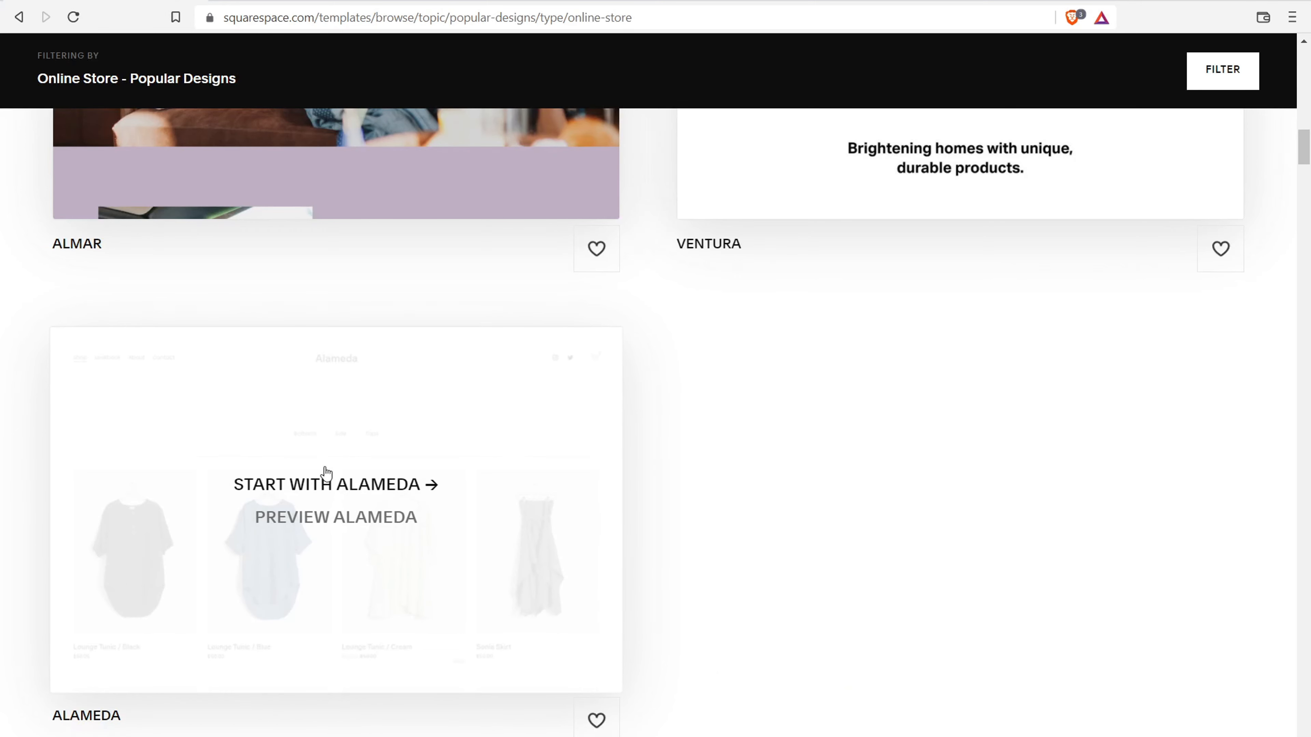
- Start a site with the Alameda template and choose email as the way to create the account
click(324, 487)
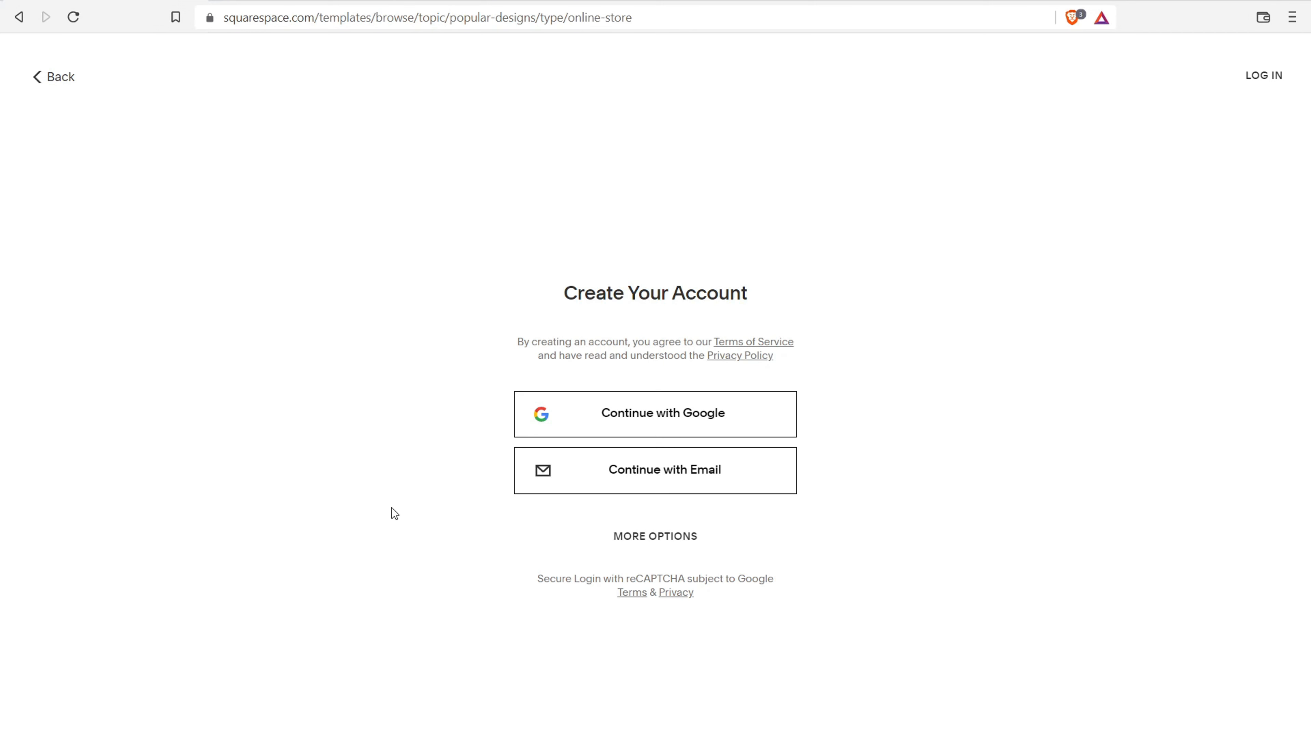
click(650, 477)
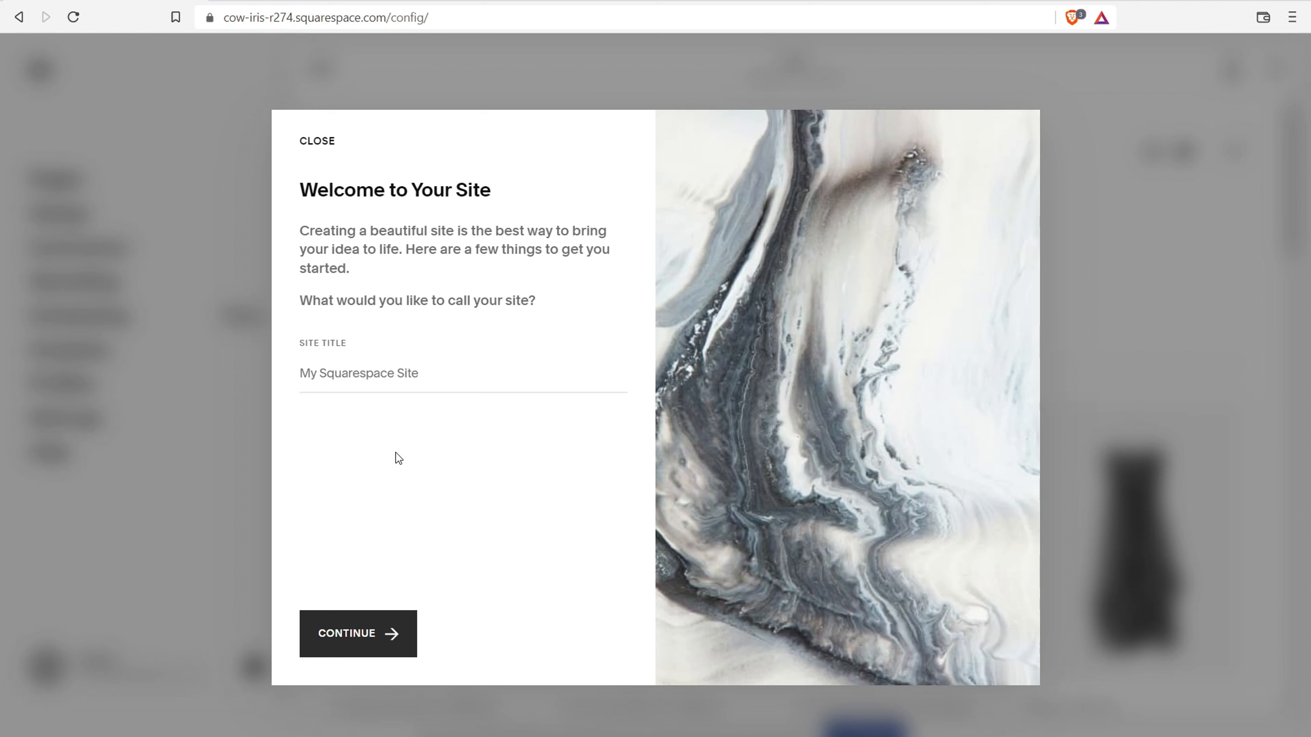
- Title the site My Online Store and go through the welcome introduction to the end
click(427, 374)
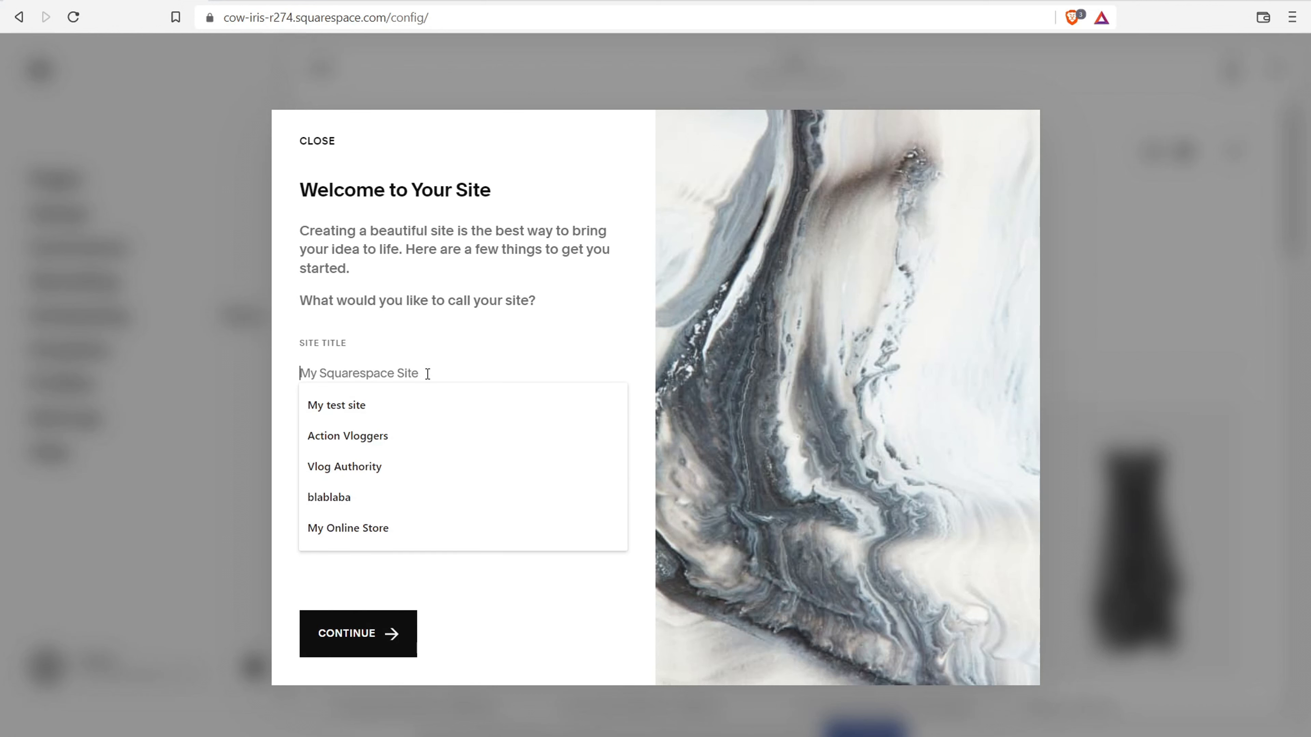
text(My )
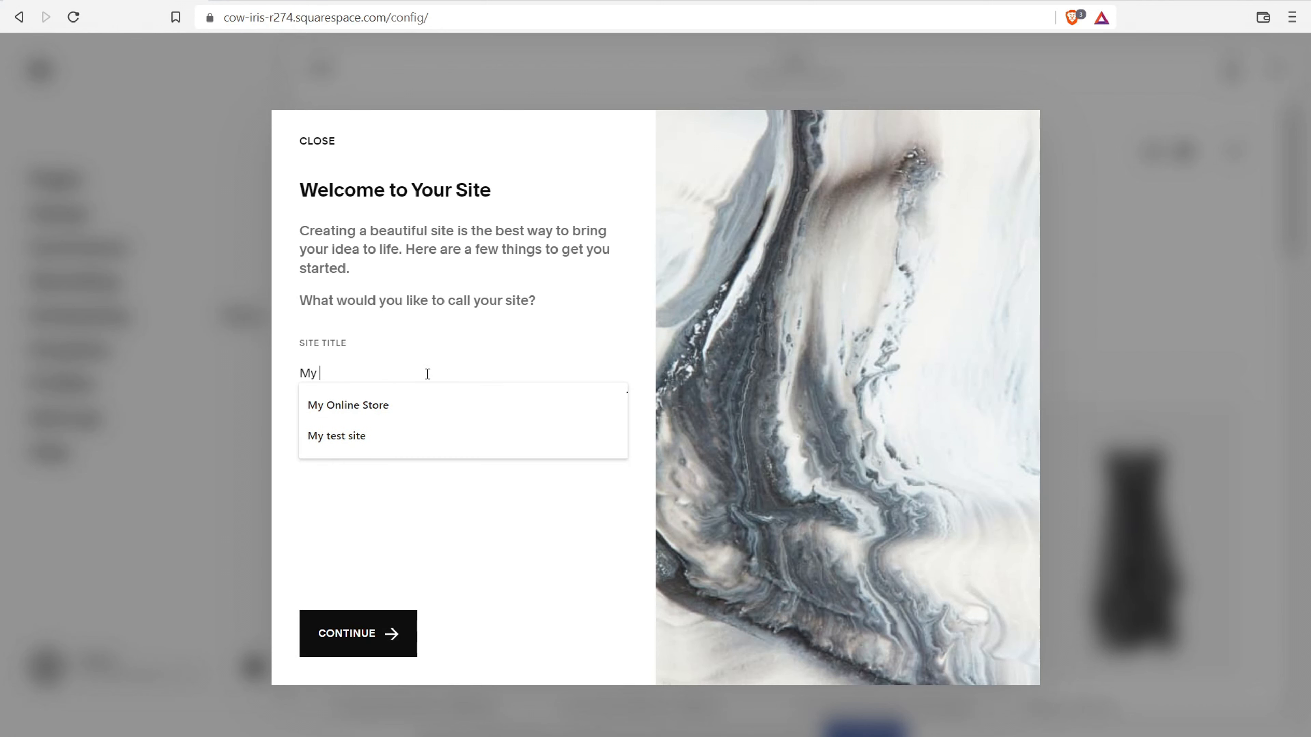
text(Online)
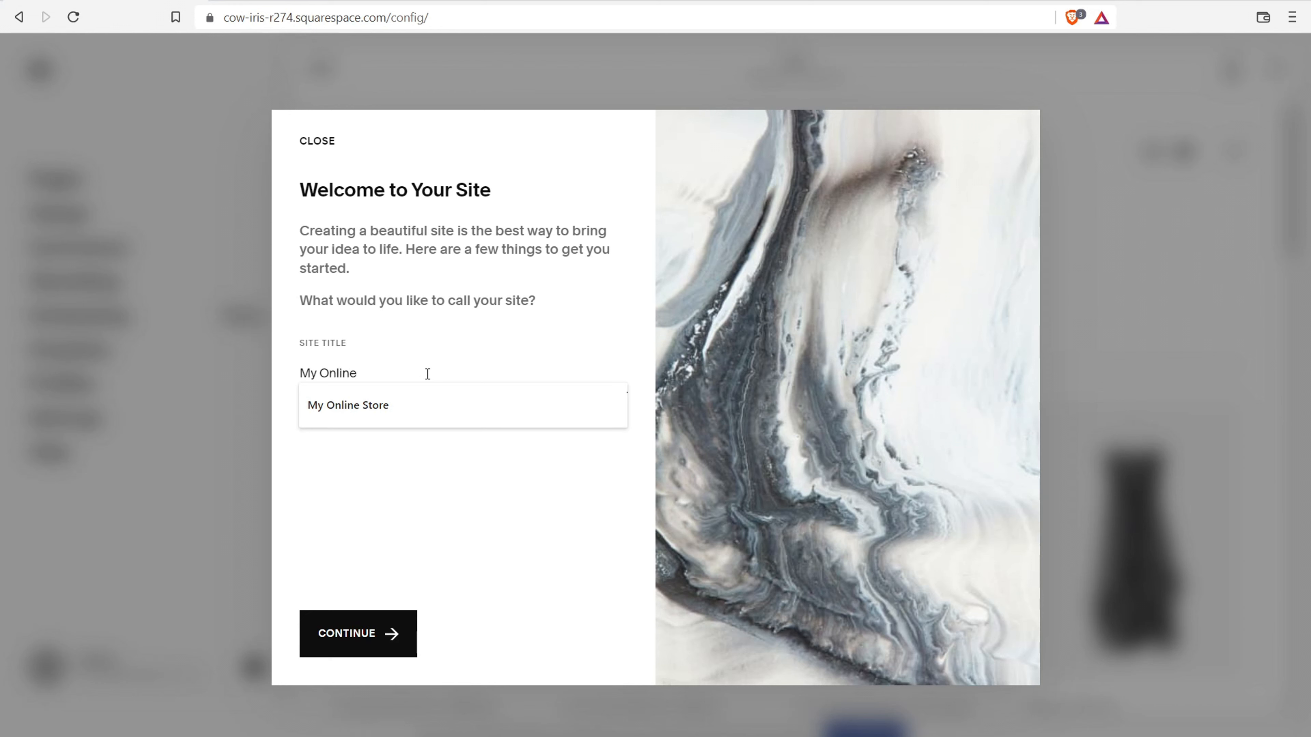
text( Store)
click(351, 634)
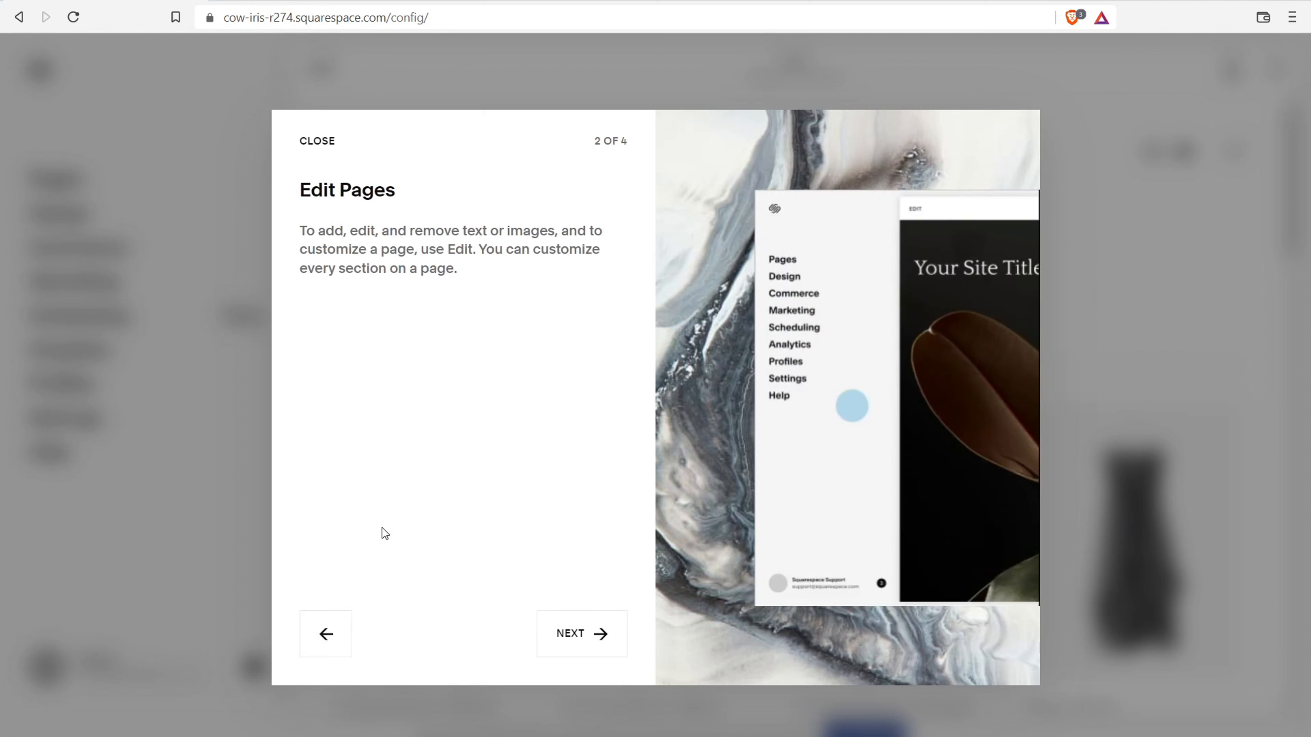
click(593, 635)
click(592, 638)
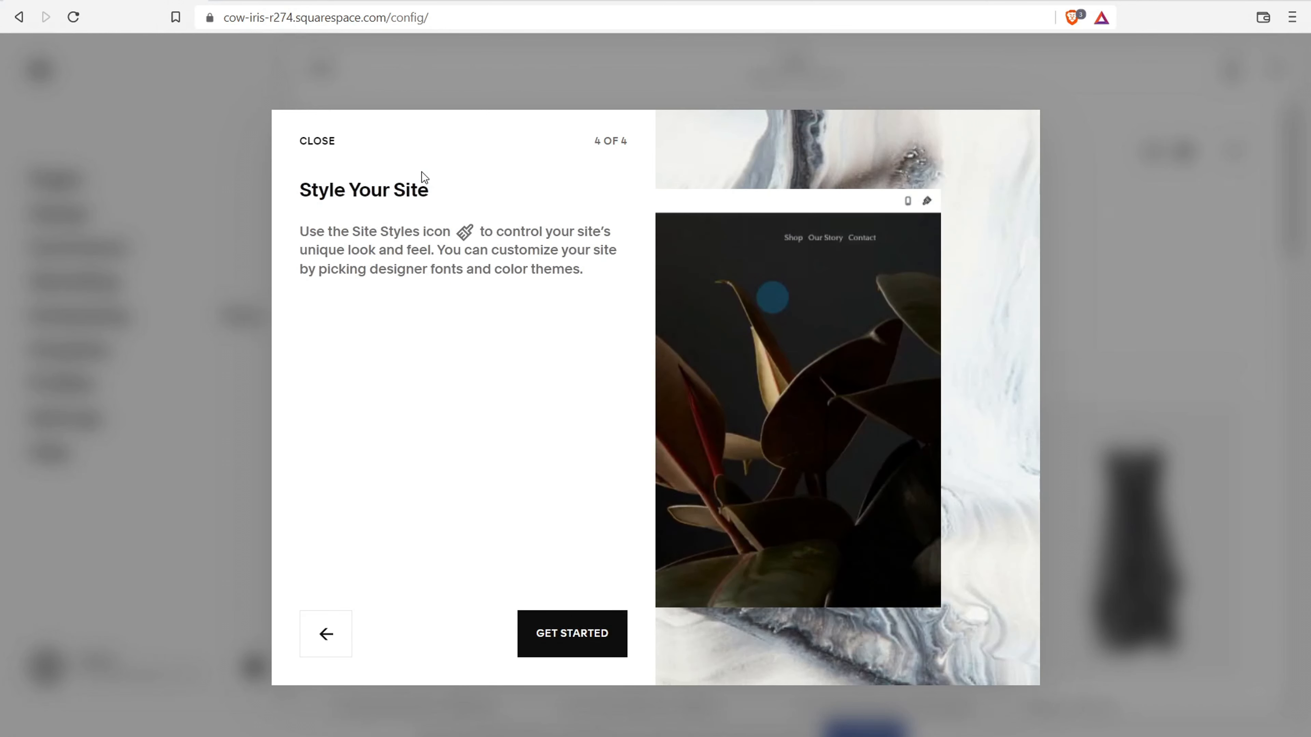
click(570, 636)
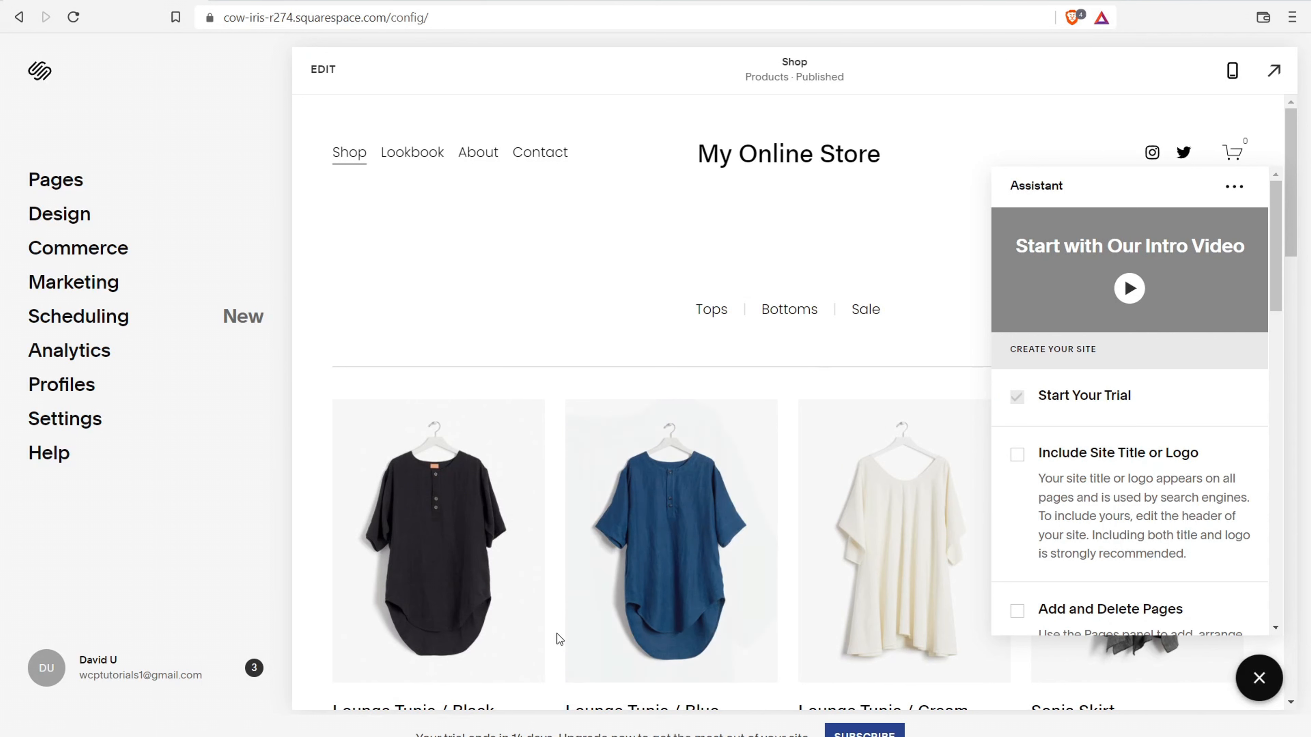
- Review the trial notice and the setup checklist, and close the Assistant
drag(483, 733, 557, 734)
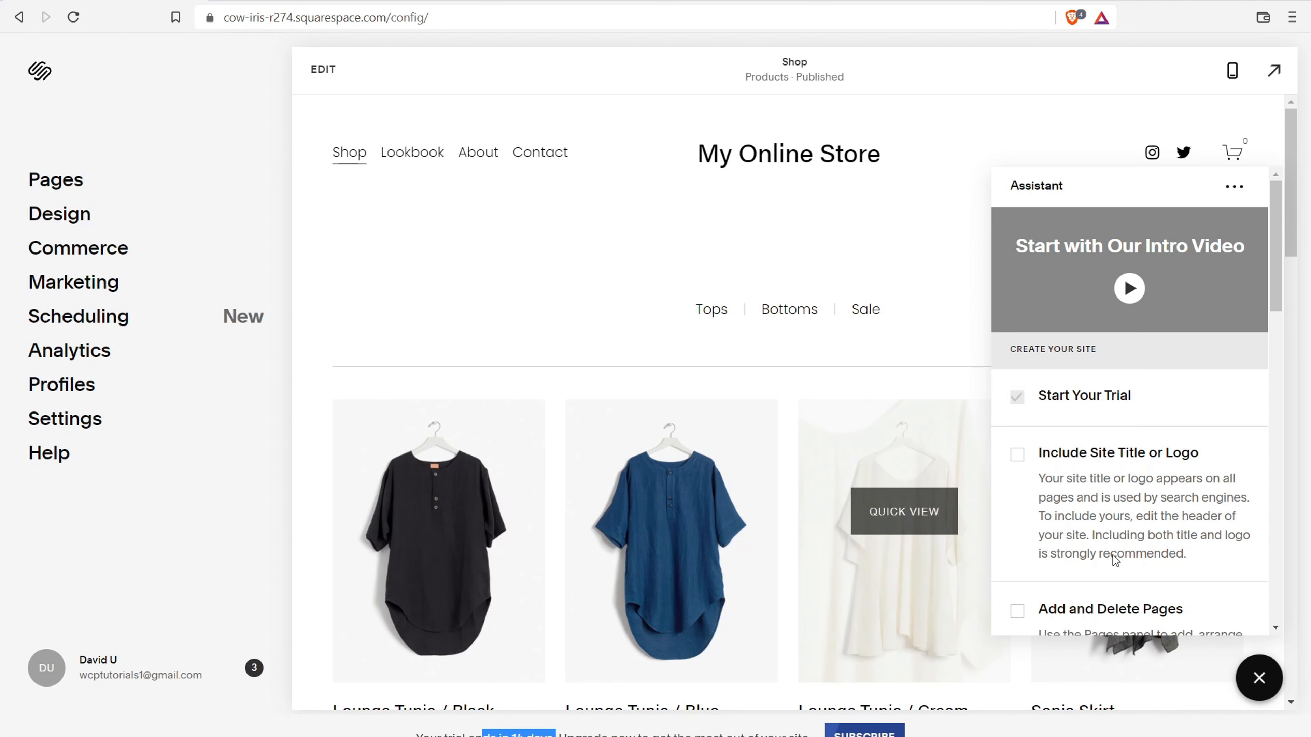
scroll(1158, 266, down, 3)
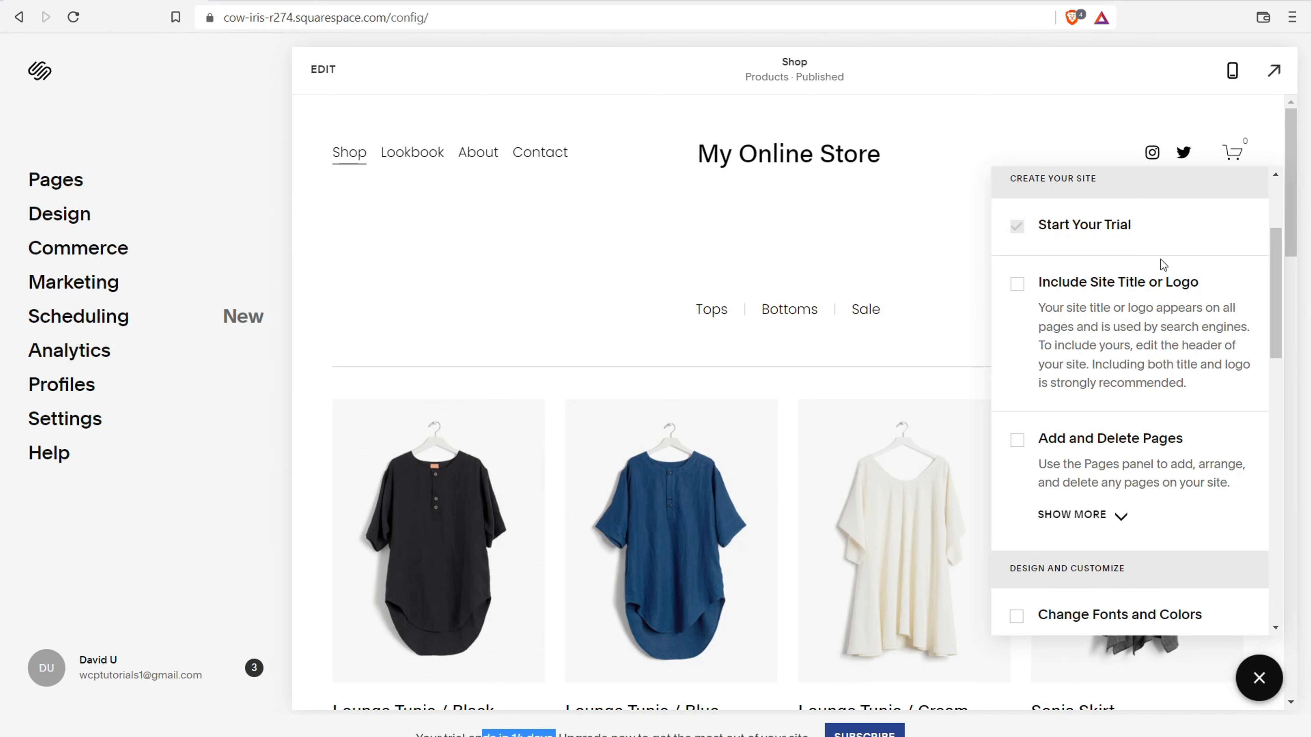
click(1265, 686)
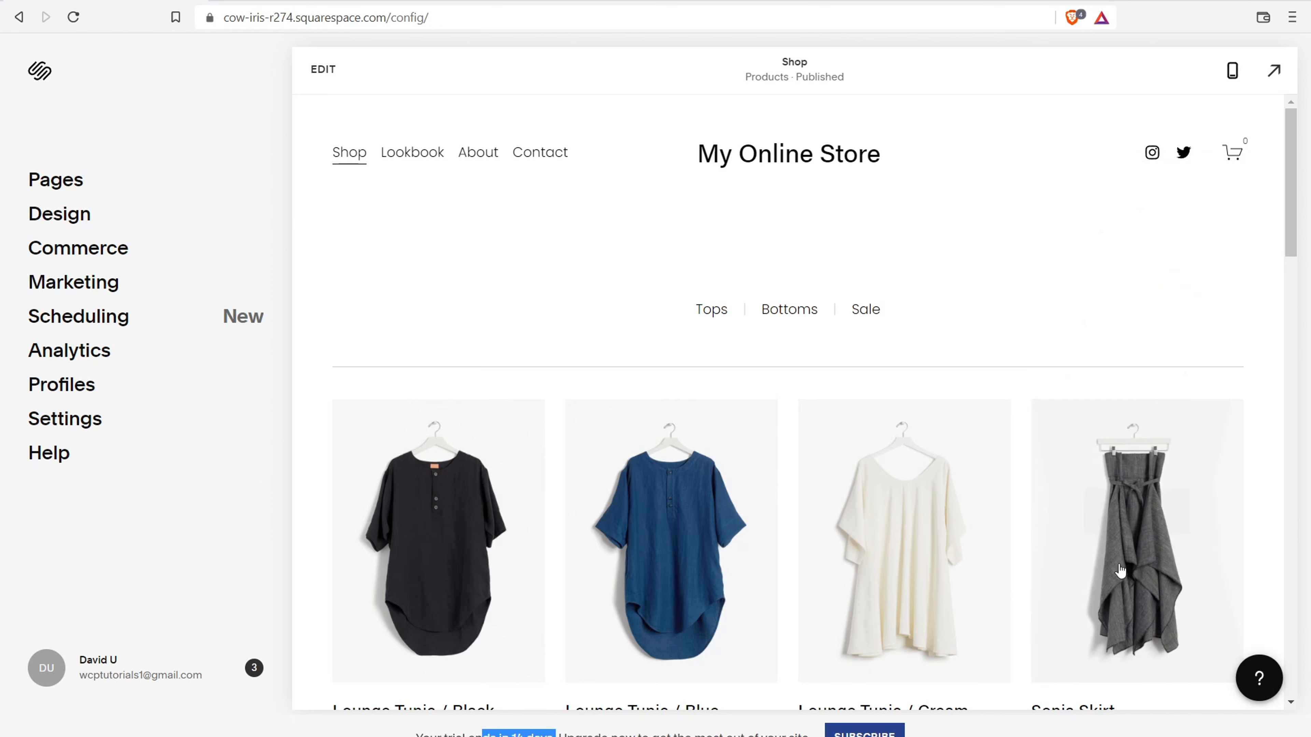
- Preview the Shop page at full size, return to the site manager and open the page for editing
click(1278, 75)
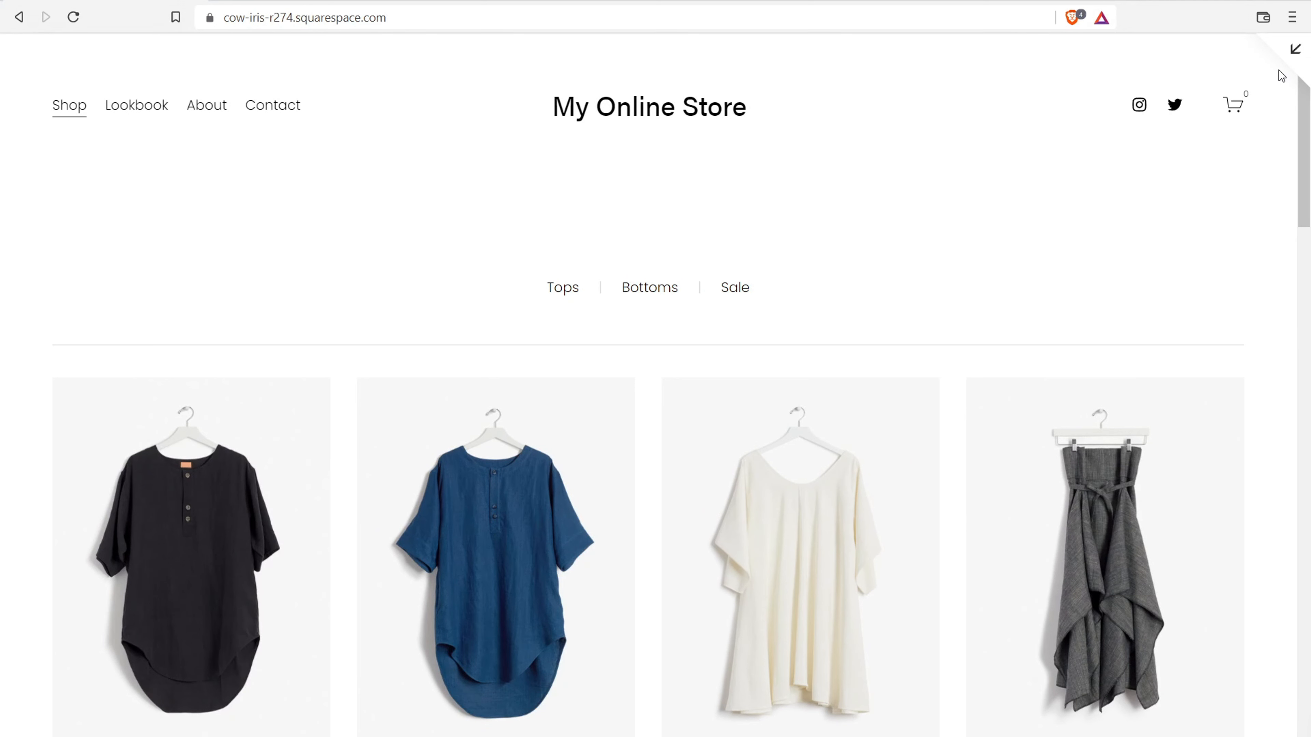
click(1294, 49)
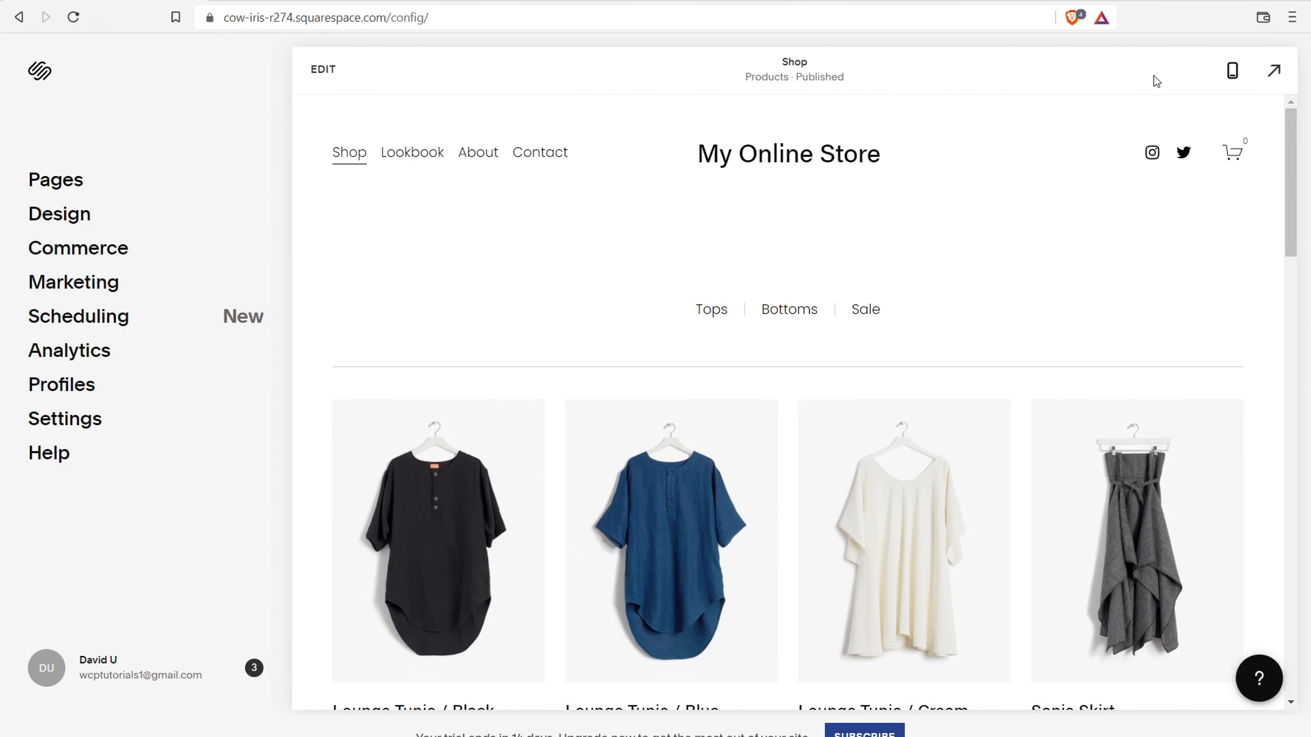
click(323, 70)
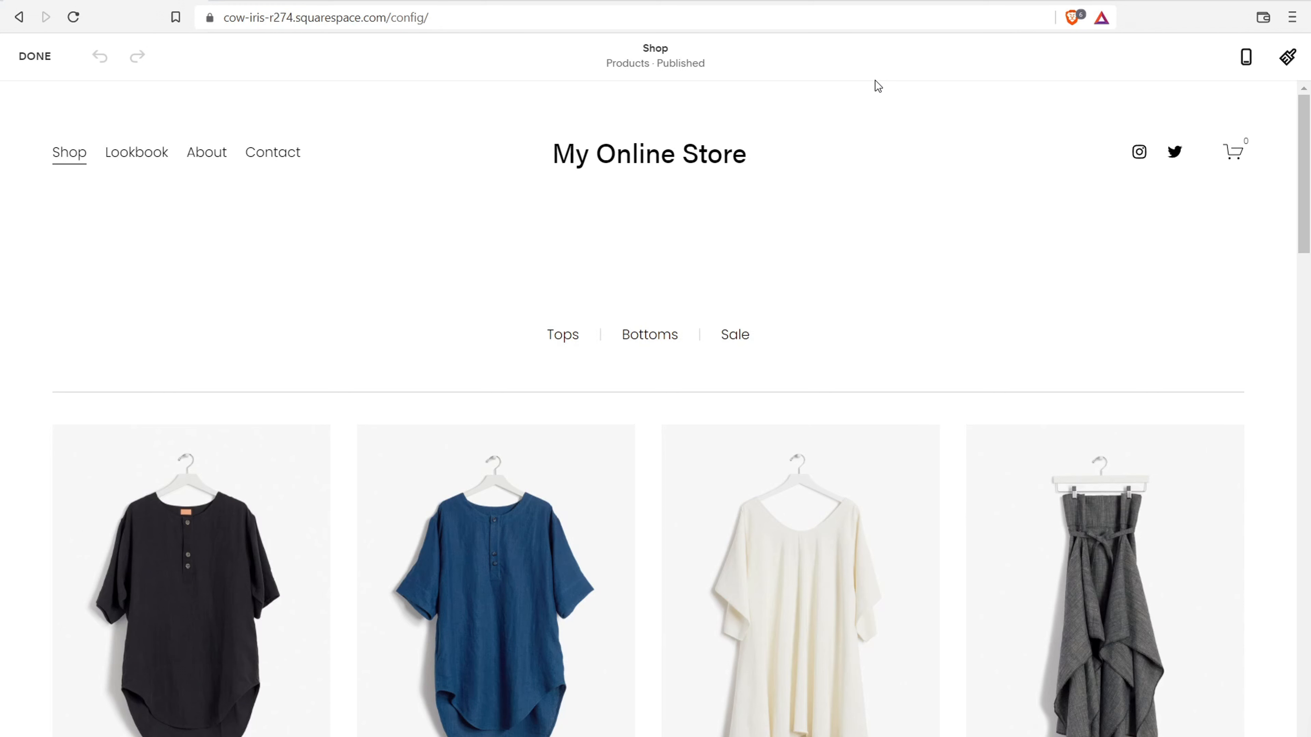
- View the section layouts offered for the area above the products and close them without adding one
mouse_move(805, 129)
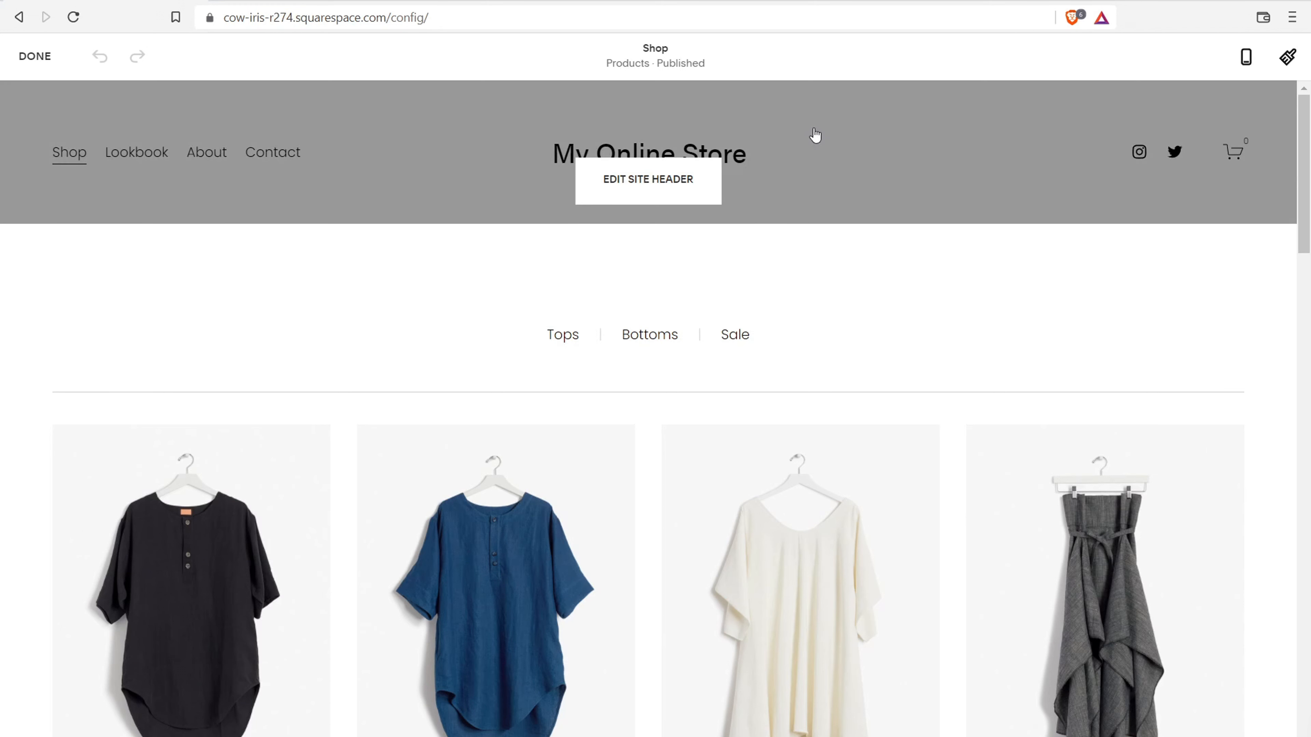
mouse_move(463, 308)
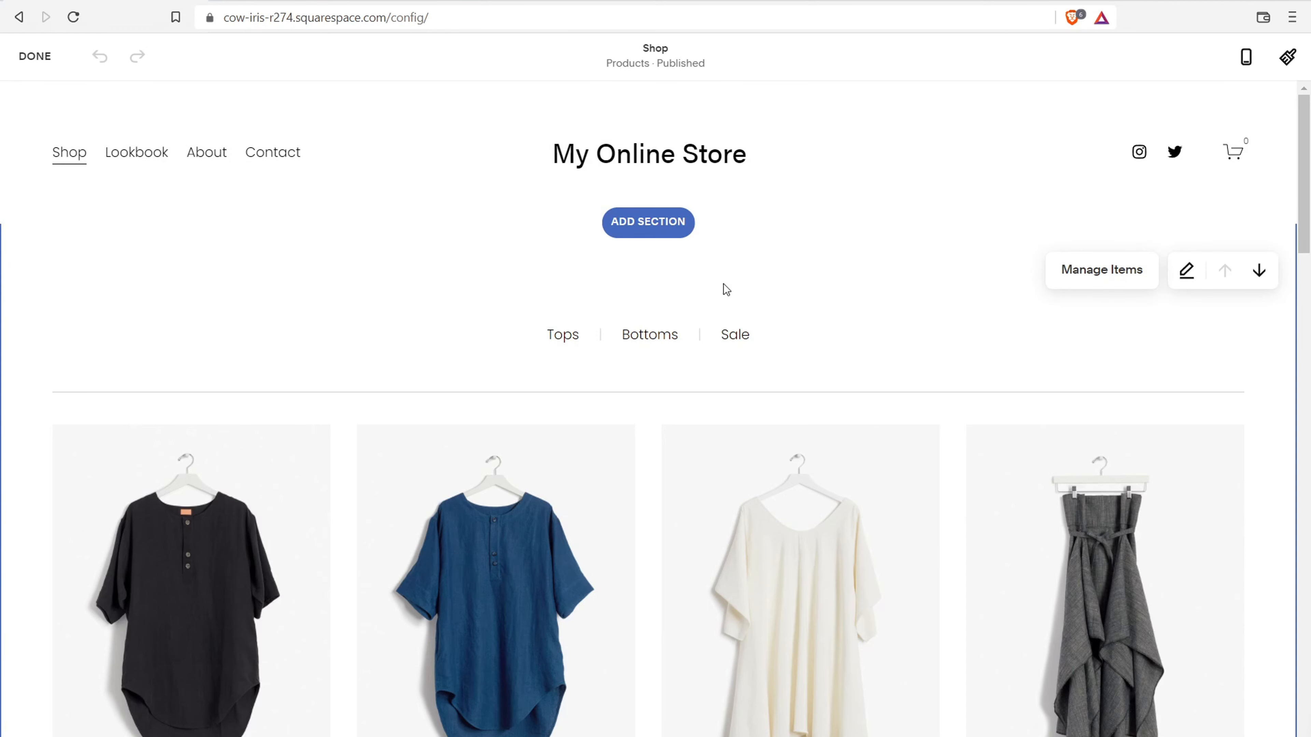
click(646, 222)
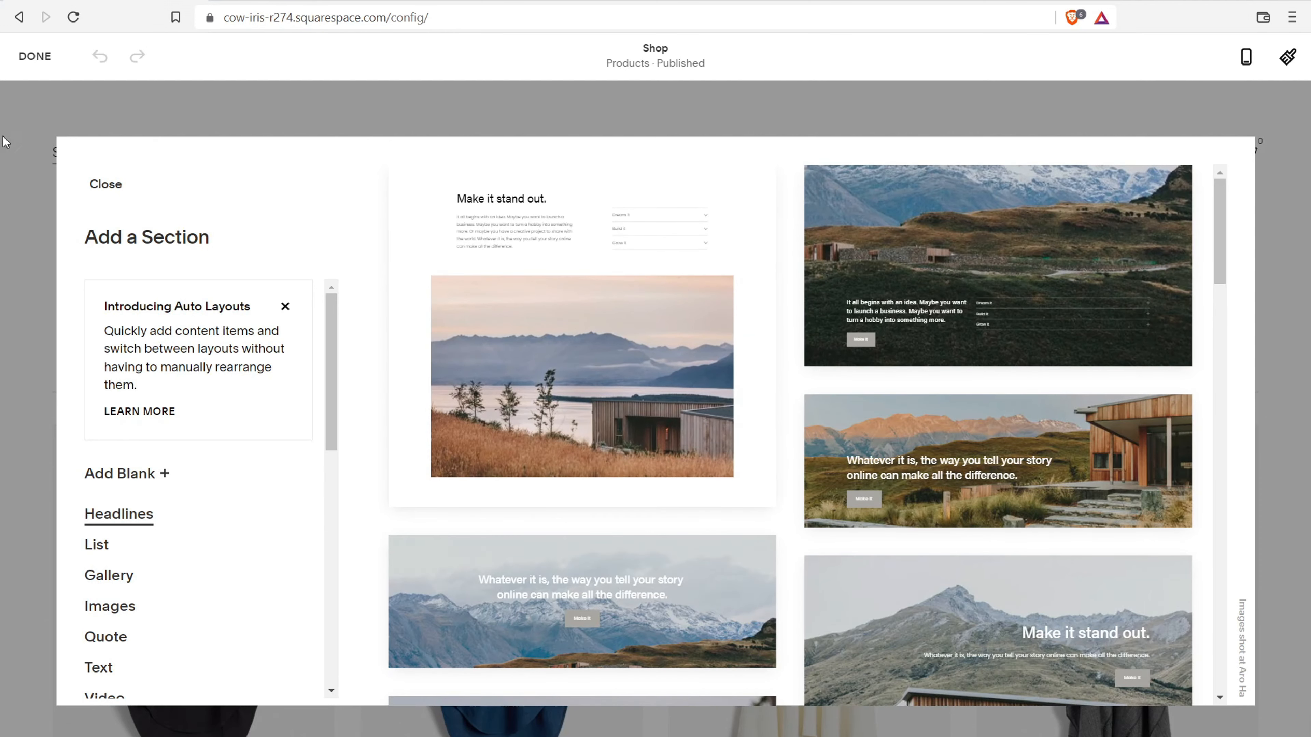
click(105, 183)
- Look through the Shop page's product grid and the SS — 20 Lookbook section below it
scroll(479, 269, down, 10)
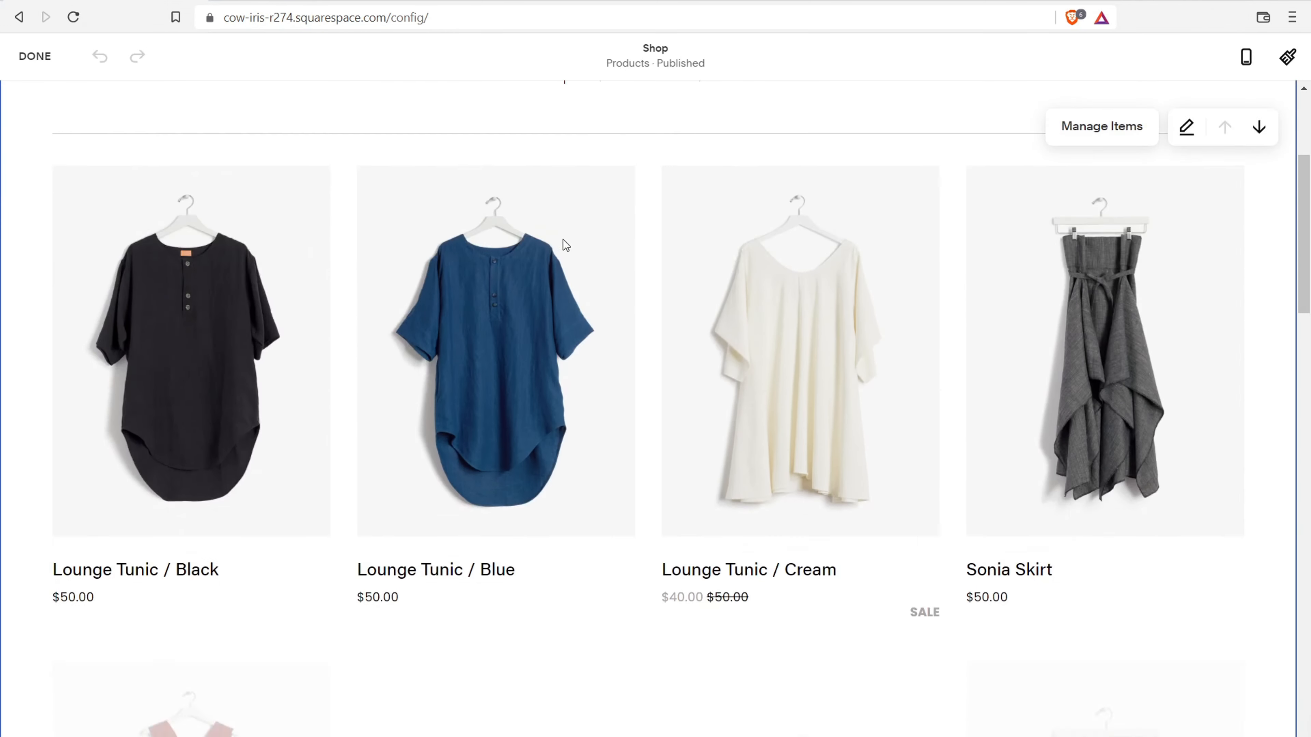
scroll(618, 517, down, 20)
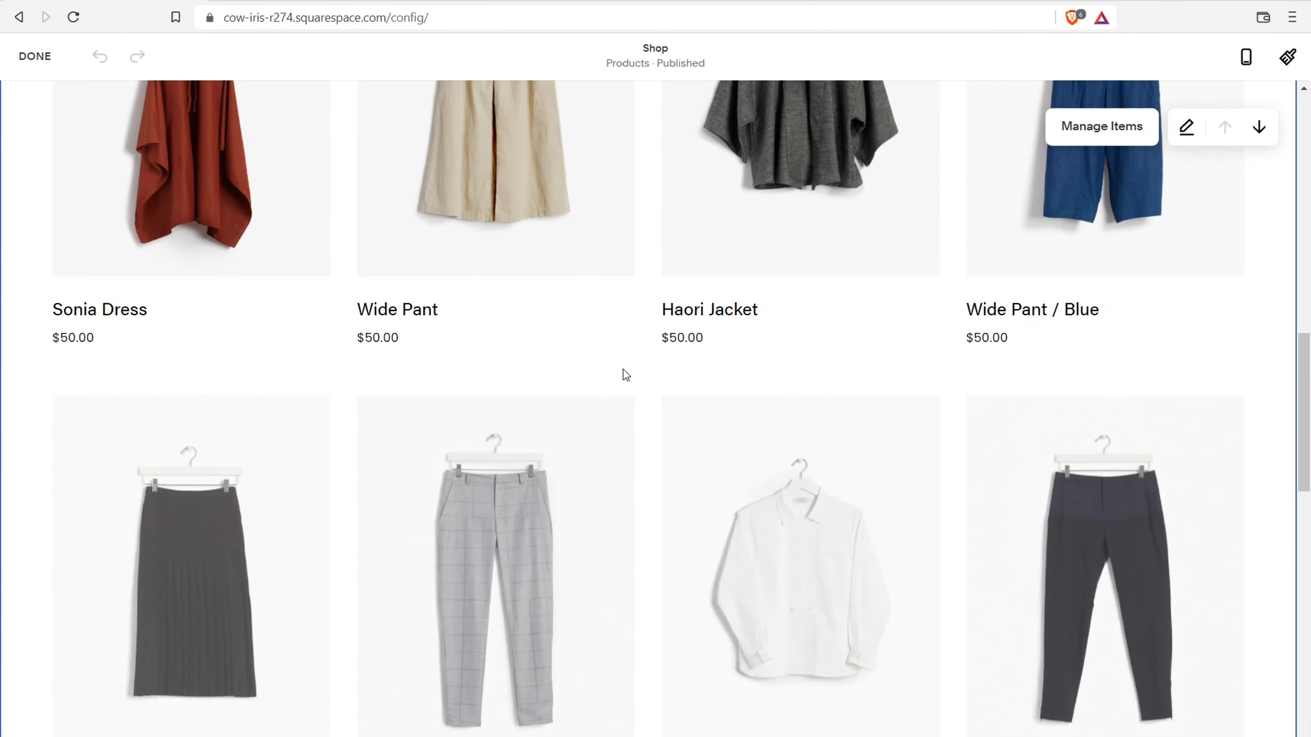
scroll(854, 379, up, 15)
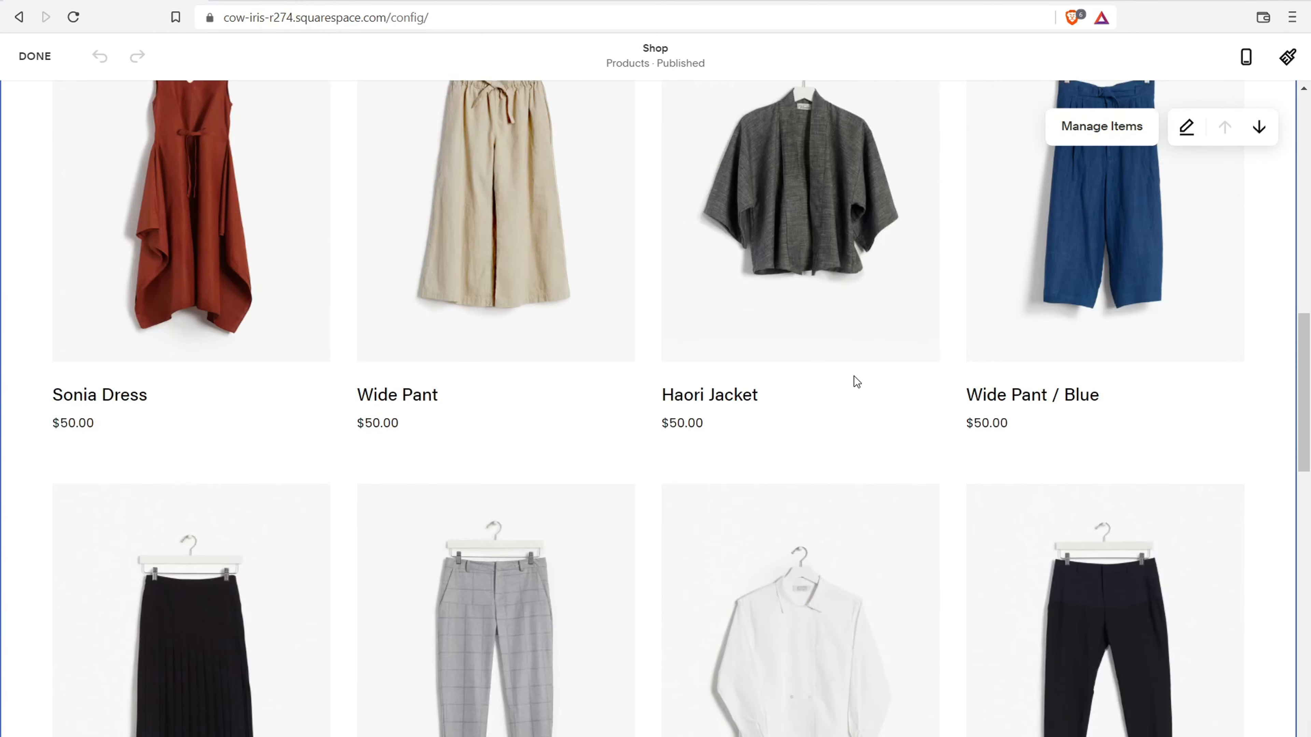
scroll(974, 288, up, 7)
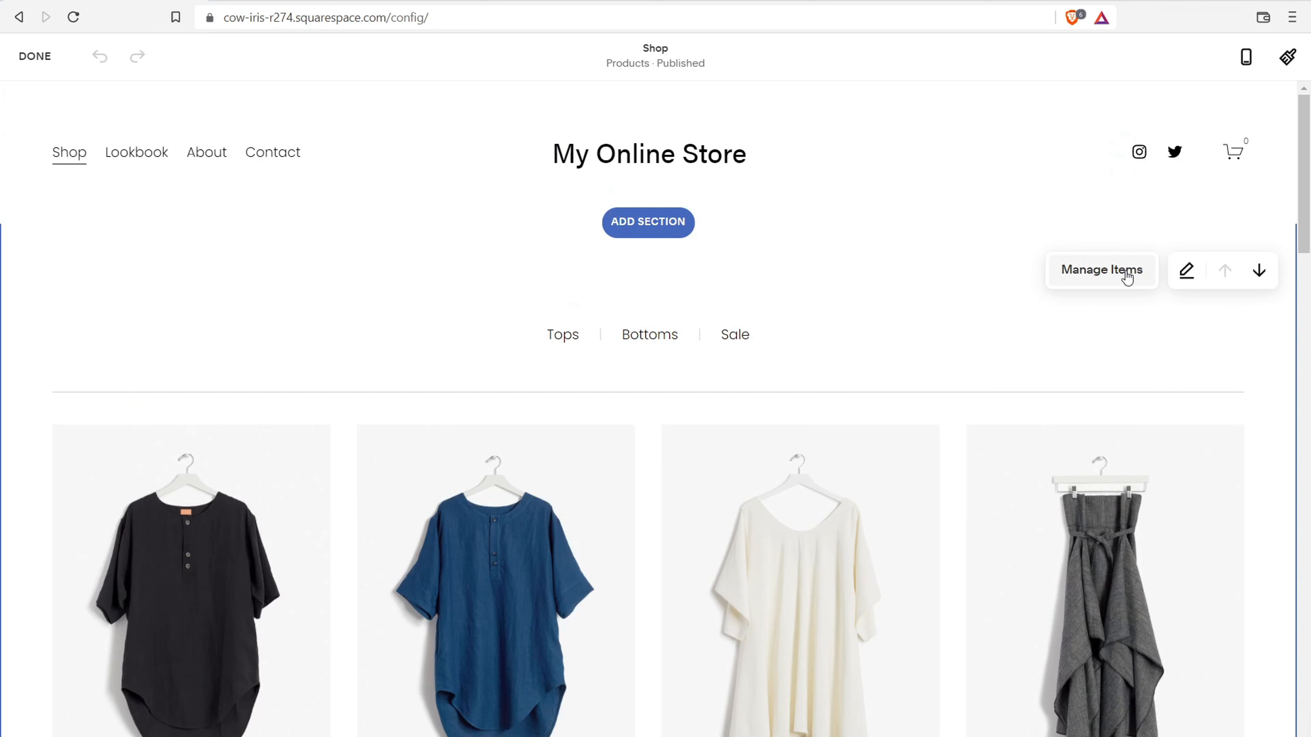
drag(1309, 221, 1308, 652)
mouse_move(884, 386)
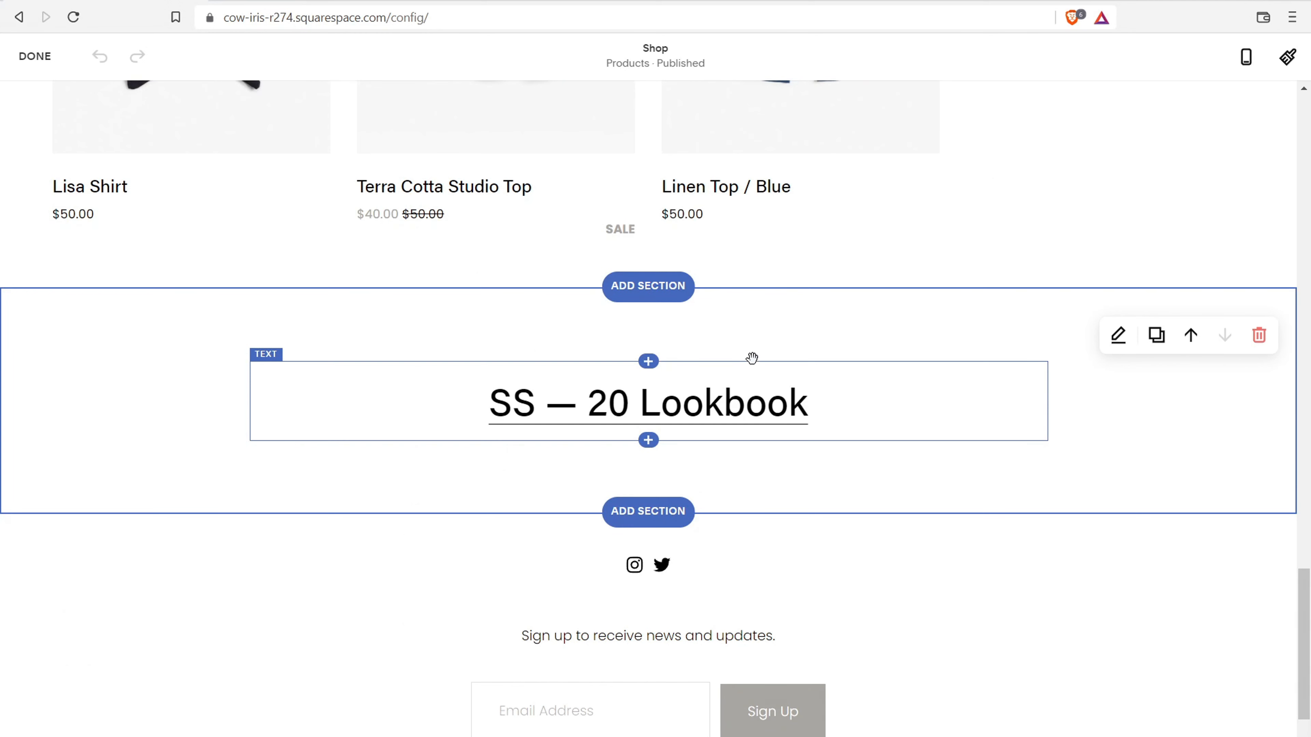
- View the section layouts offered below the SS — 20 Lookbook section and close them without adding one
click(651, 514)
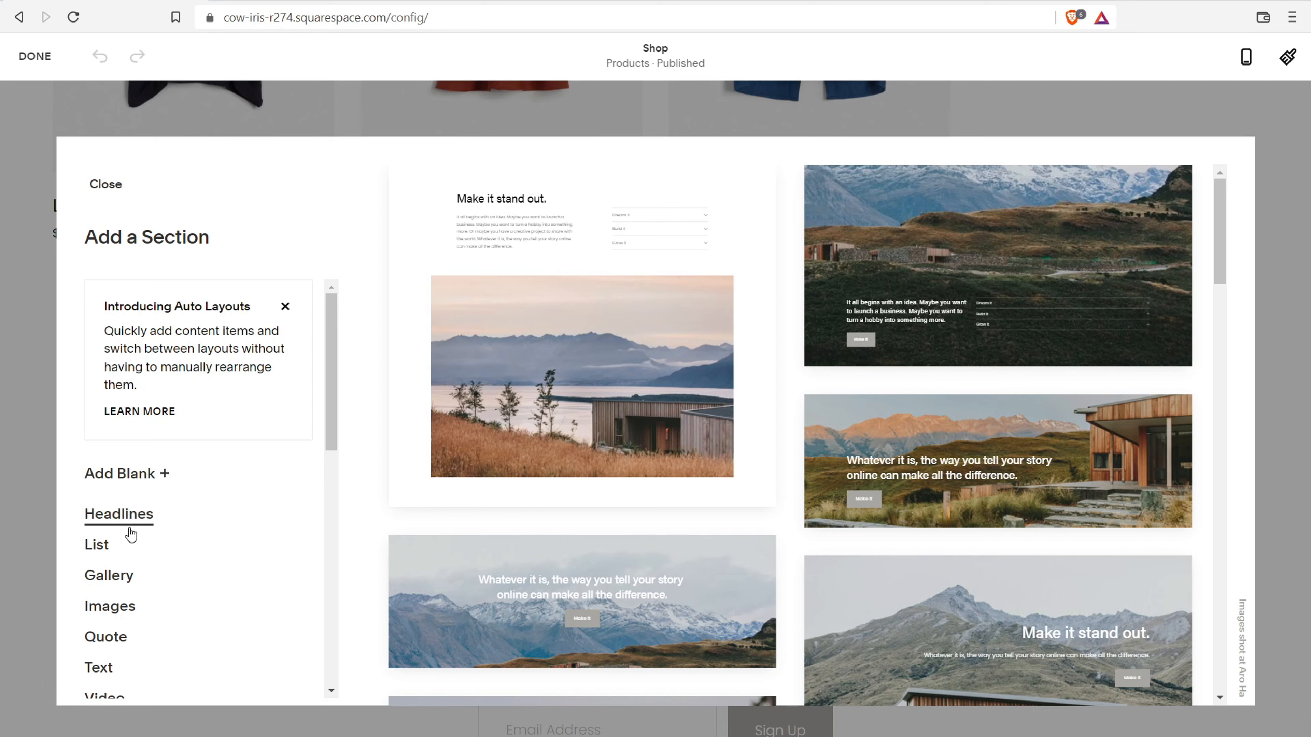
scroll(130, 535, down, 3)
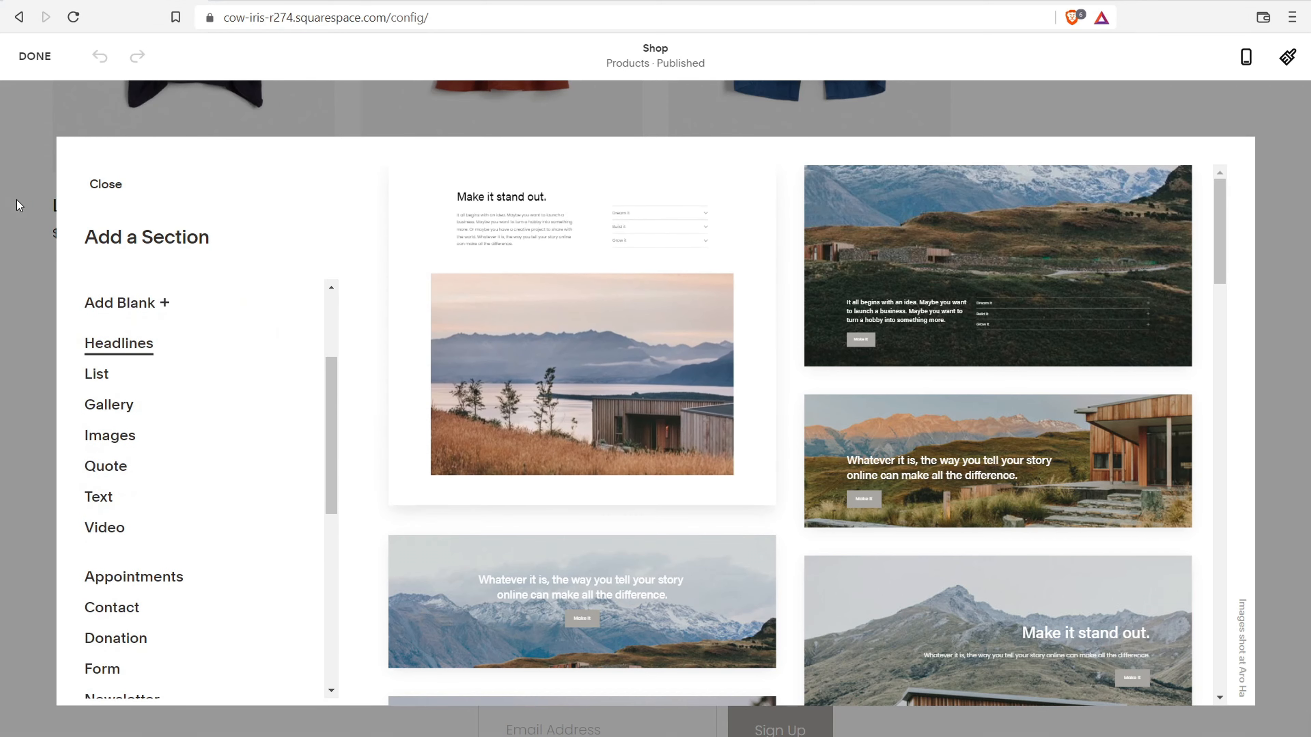
click(104, 187)
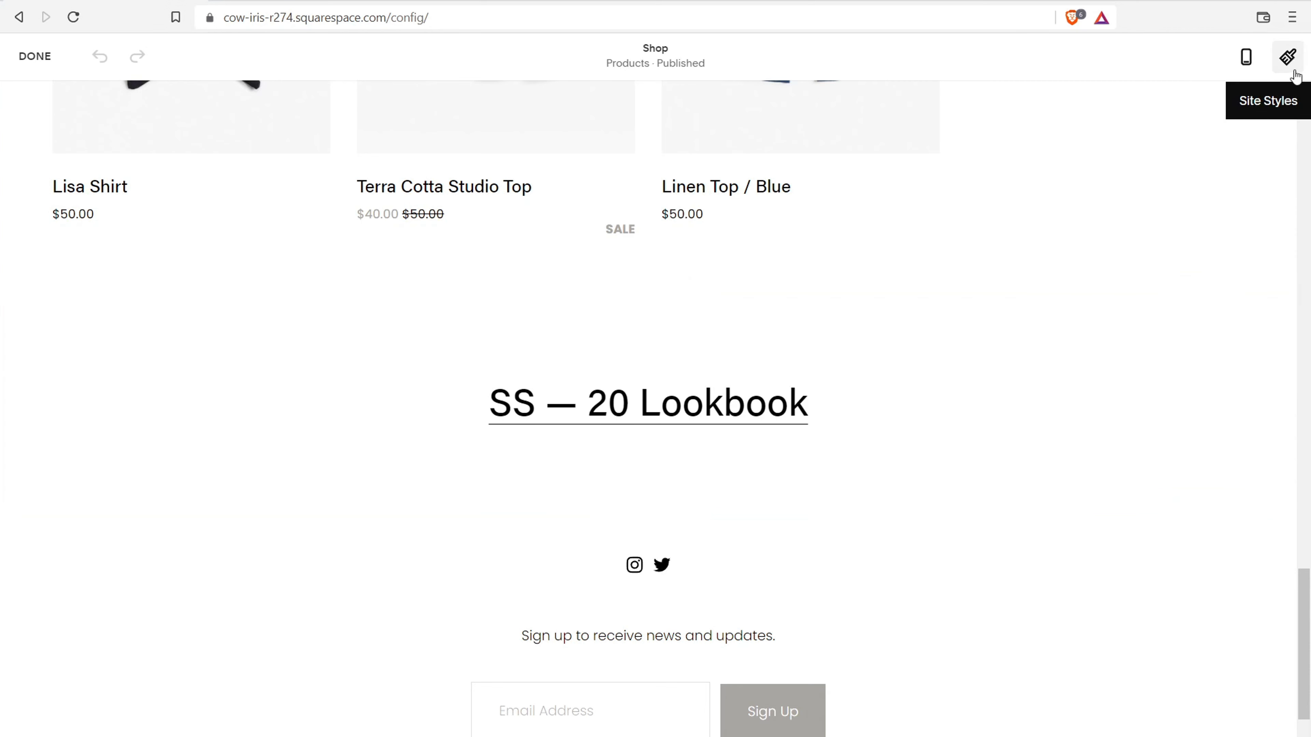
- Open the Site Styles settings and look over the Shop page's products beside them
click(1289, 58)
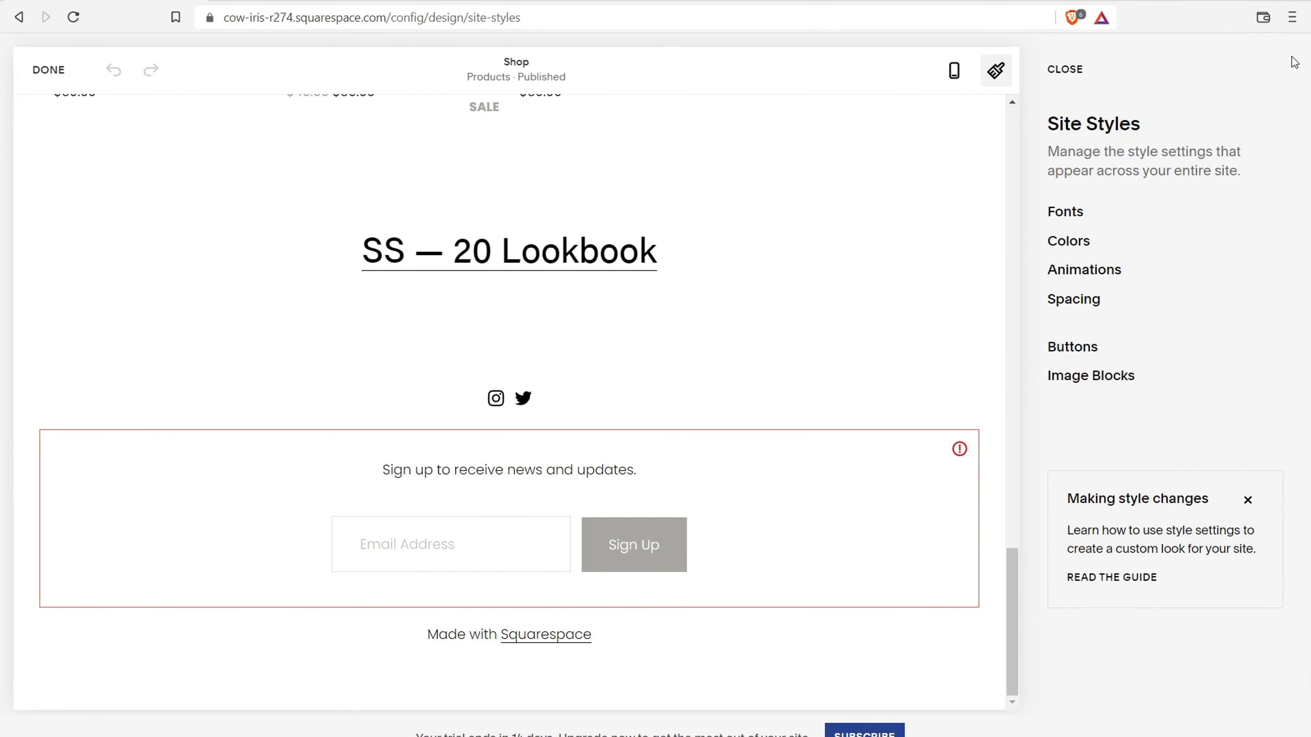
scroll(448, 361, up, 10)
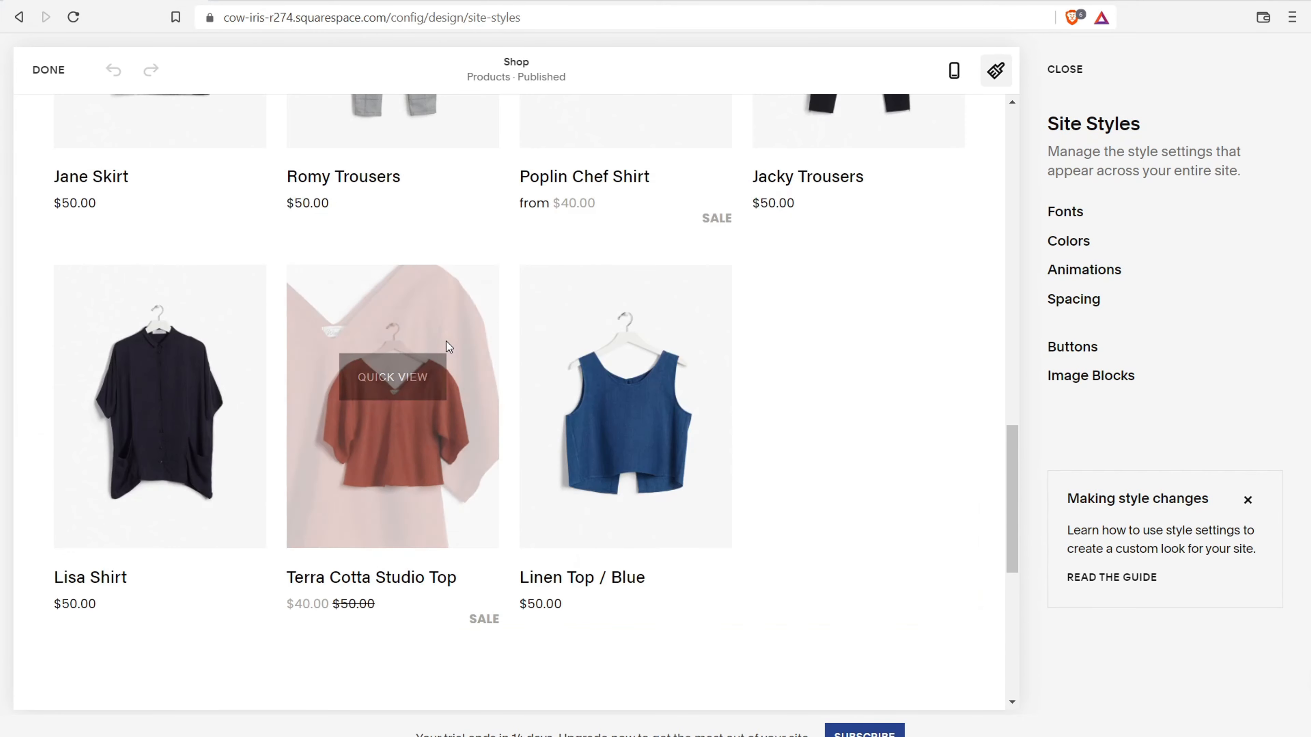
scroll(480, 328, up, 6)
scroll(490, 330, down, 11)
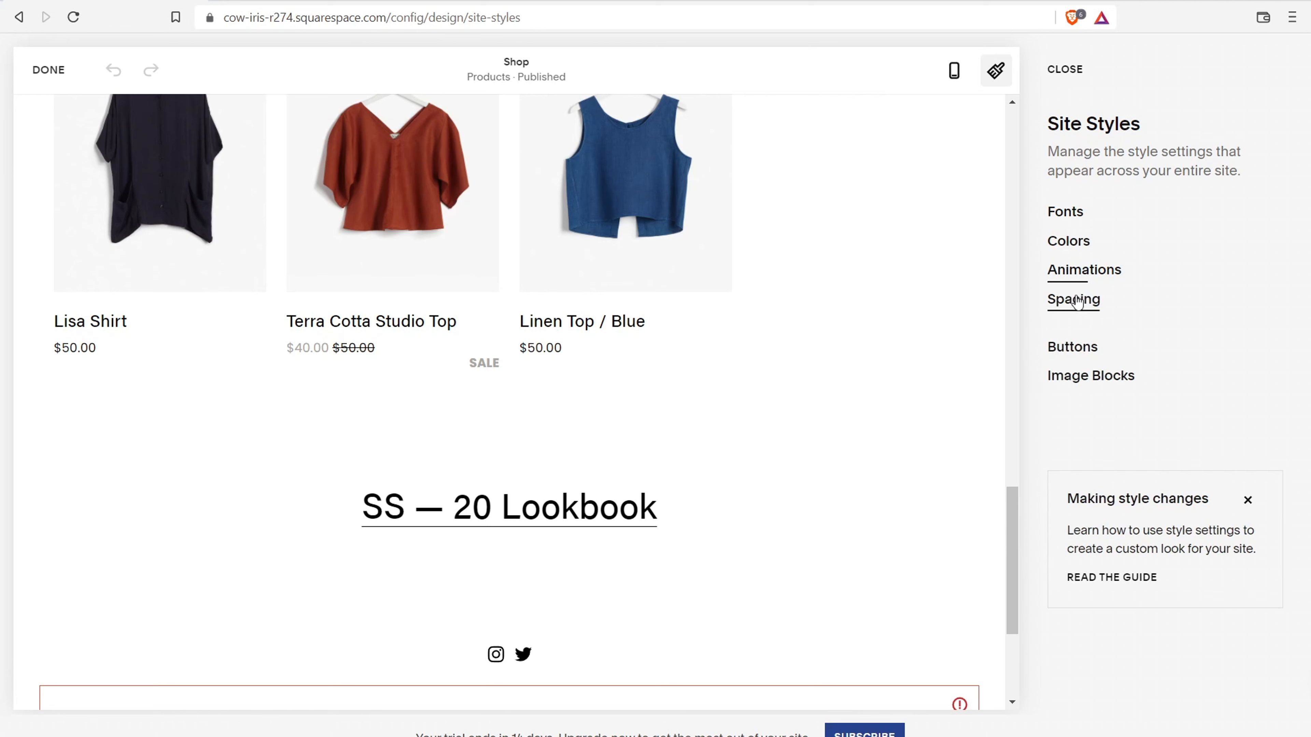
- Review the site's color themes and open the Lightest 1 theme for editing
click(1067, 242)
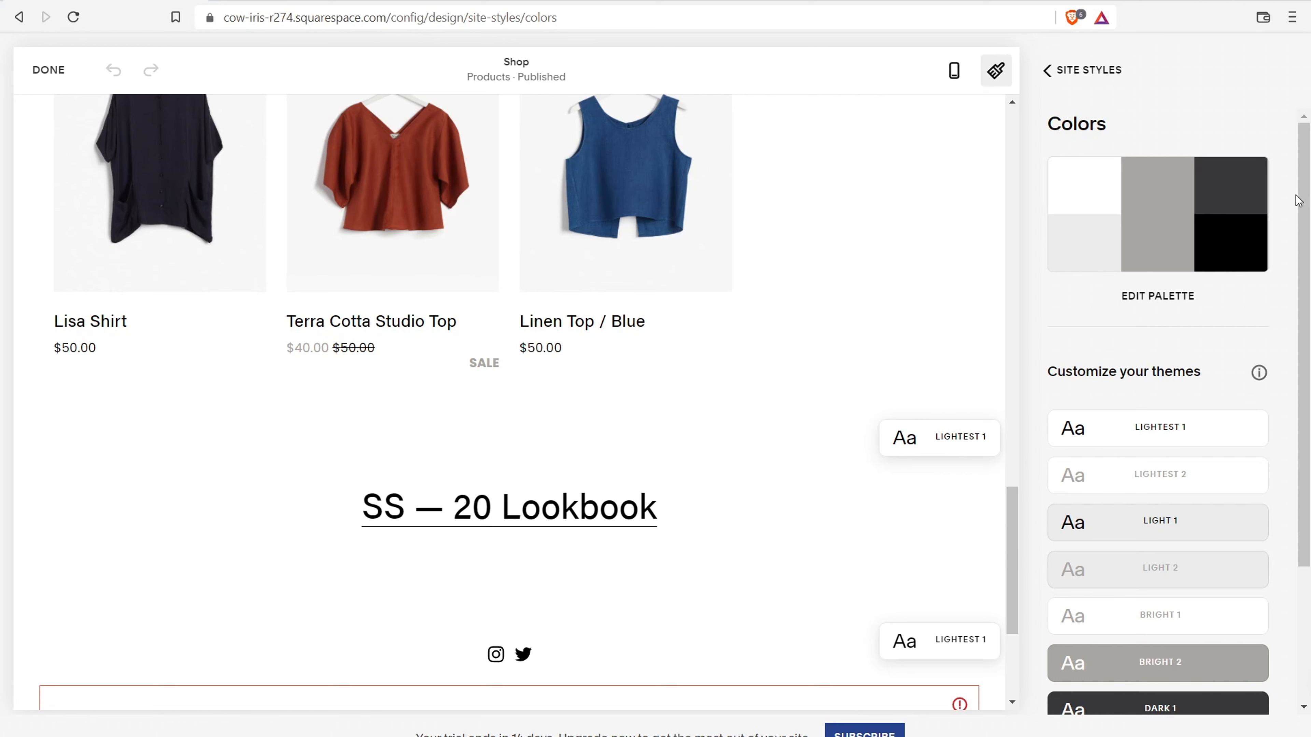
scroll(1179, 284, down, 4)
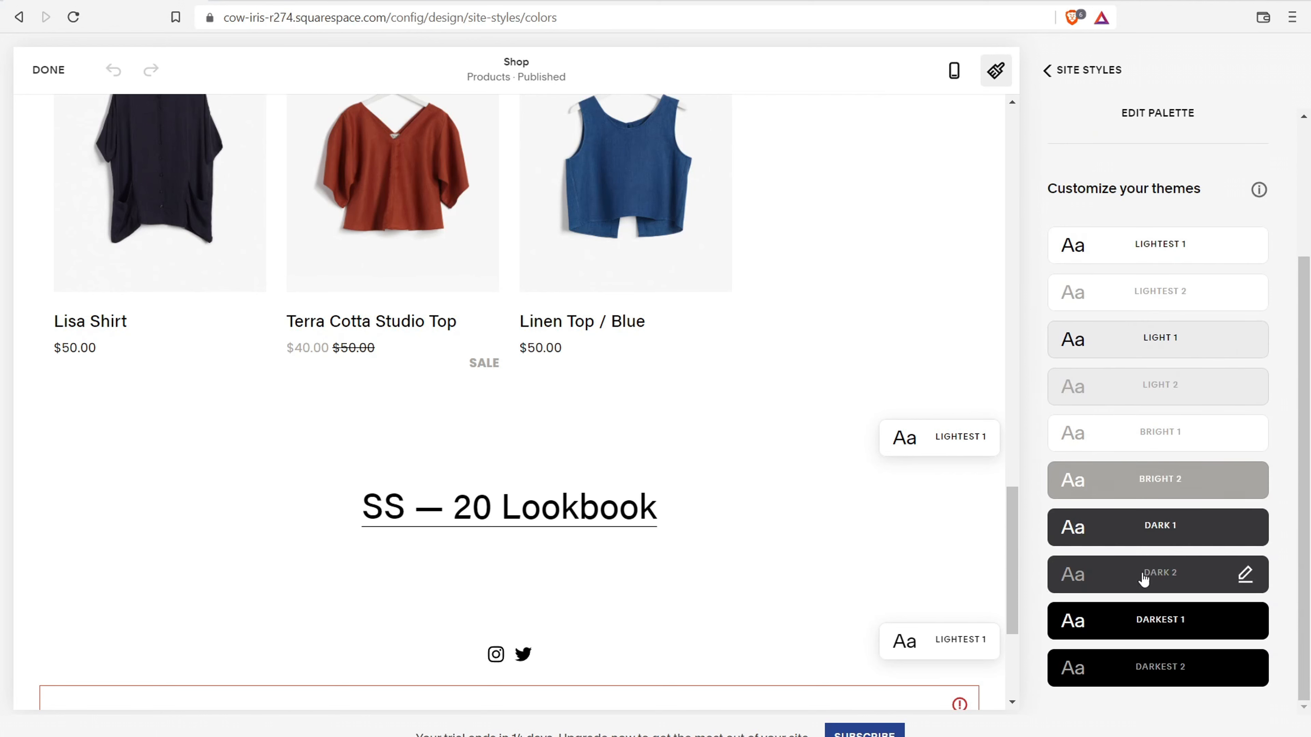
mouse_move(1242, 242)
click(1246, 238)
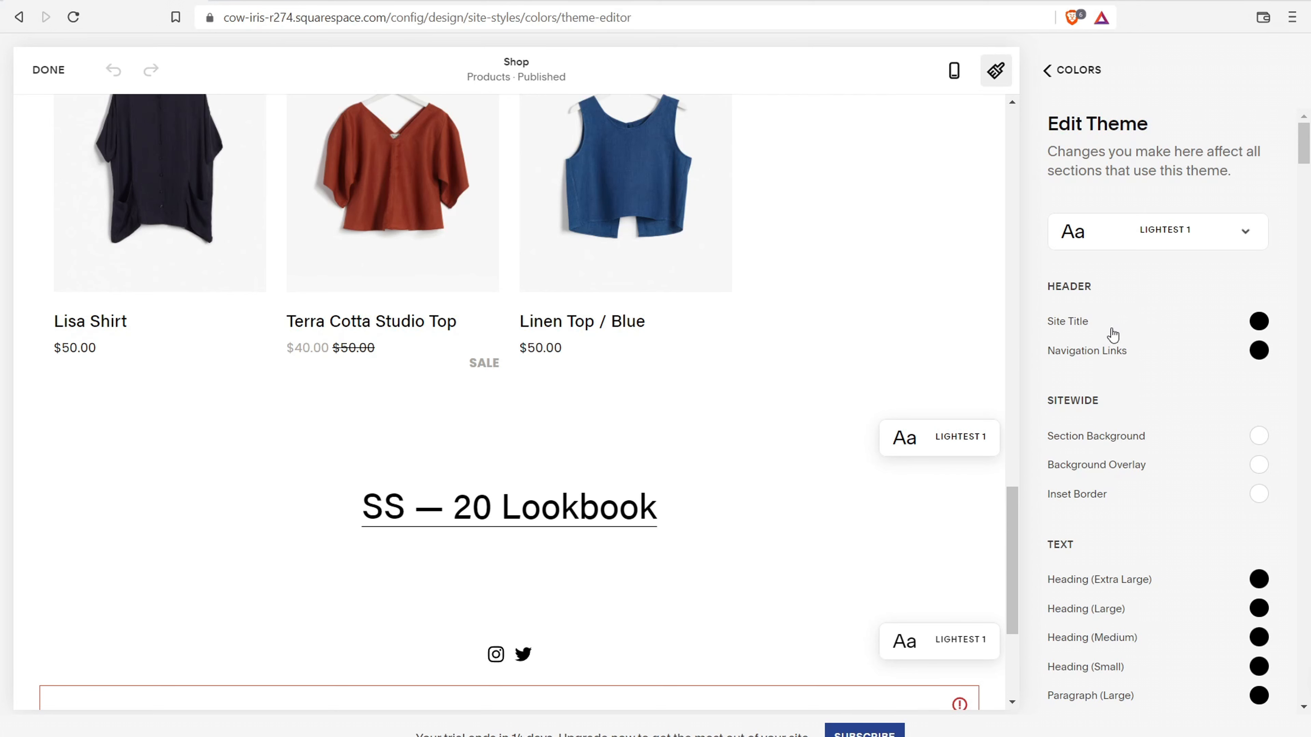
- View the palette and custom color options for the header's navigation links, and close Site Styles without changing anything
drag(1013, 558, 919, 87)
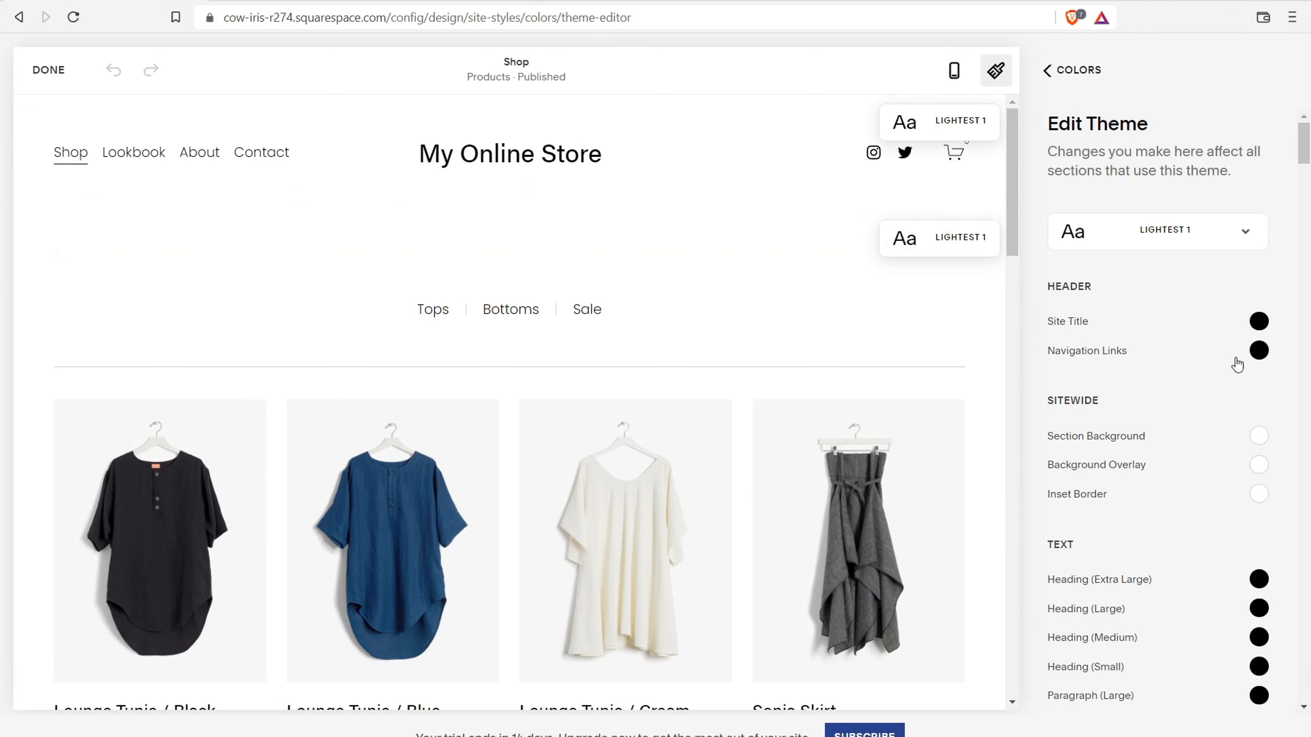
click(1256, 352)
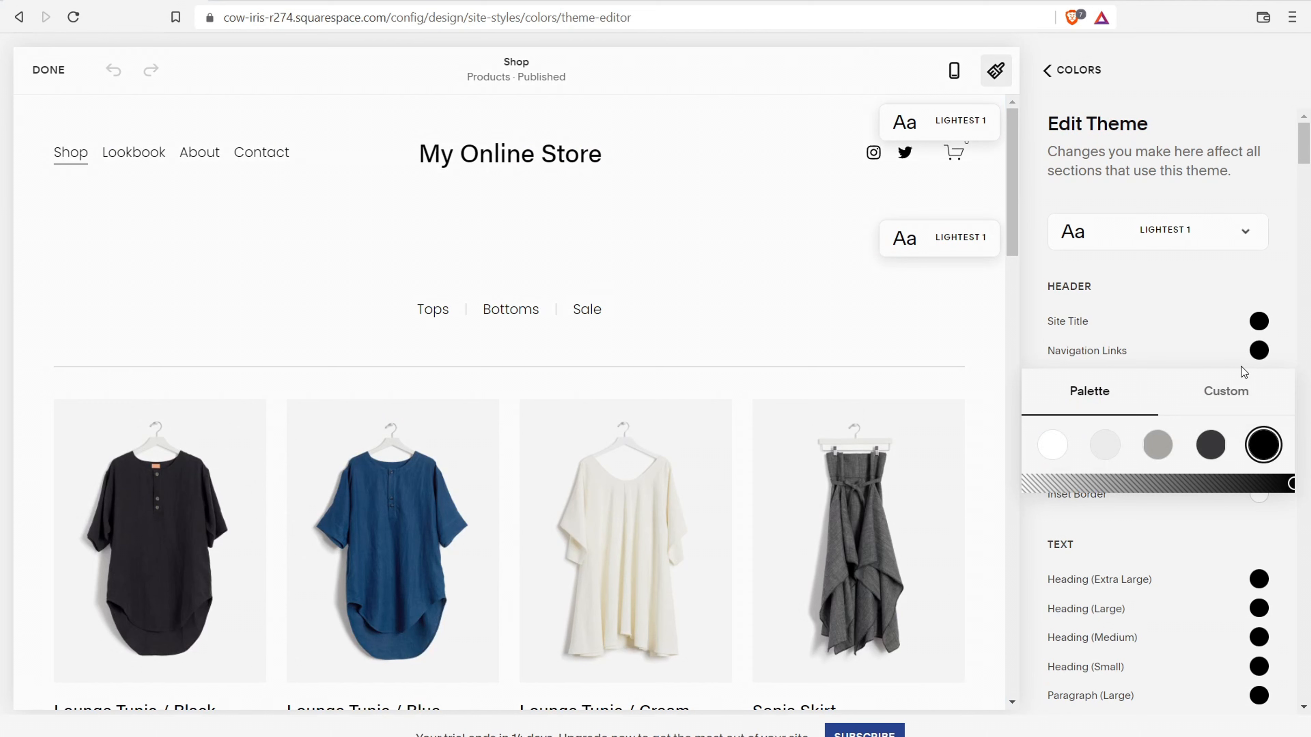
click(1225, 399)
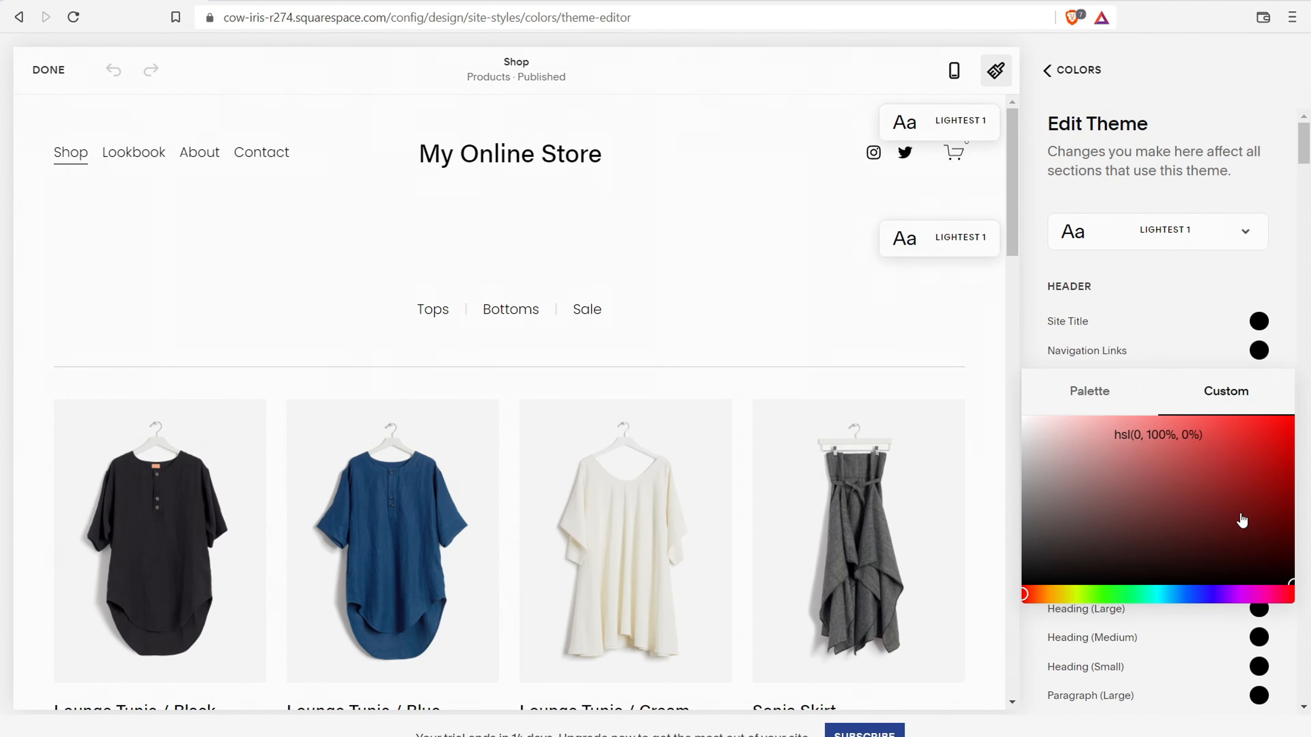
click(1063, 72)
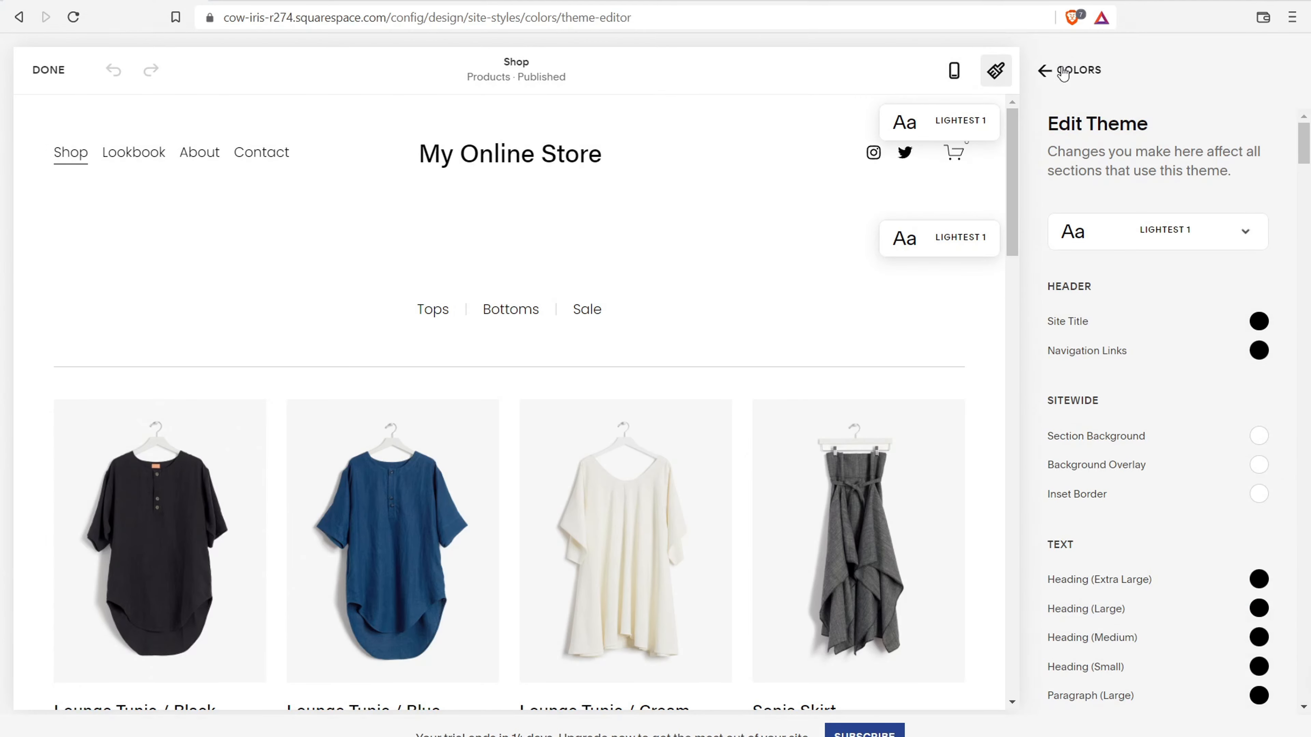
click(1062, 72)
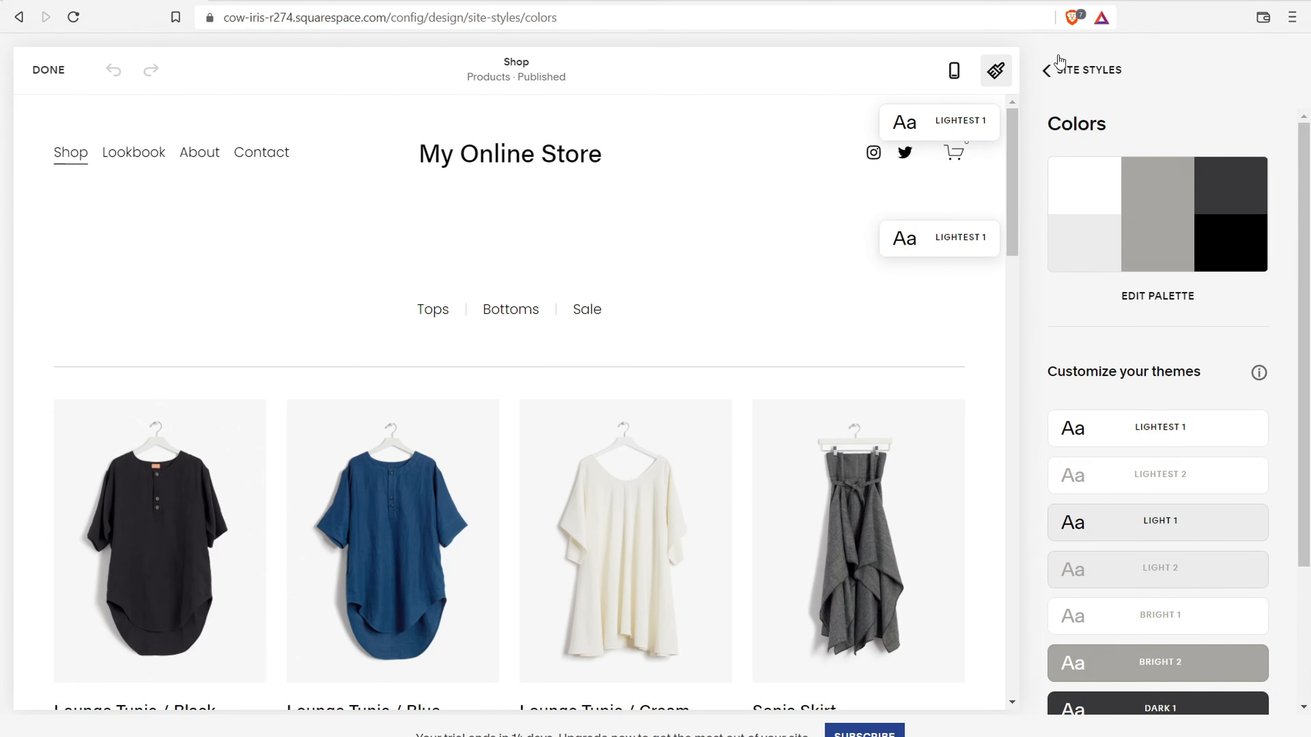
click(1067, 74)
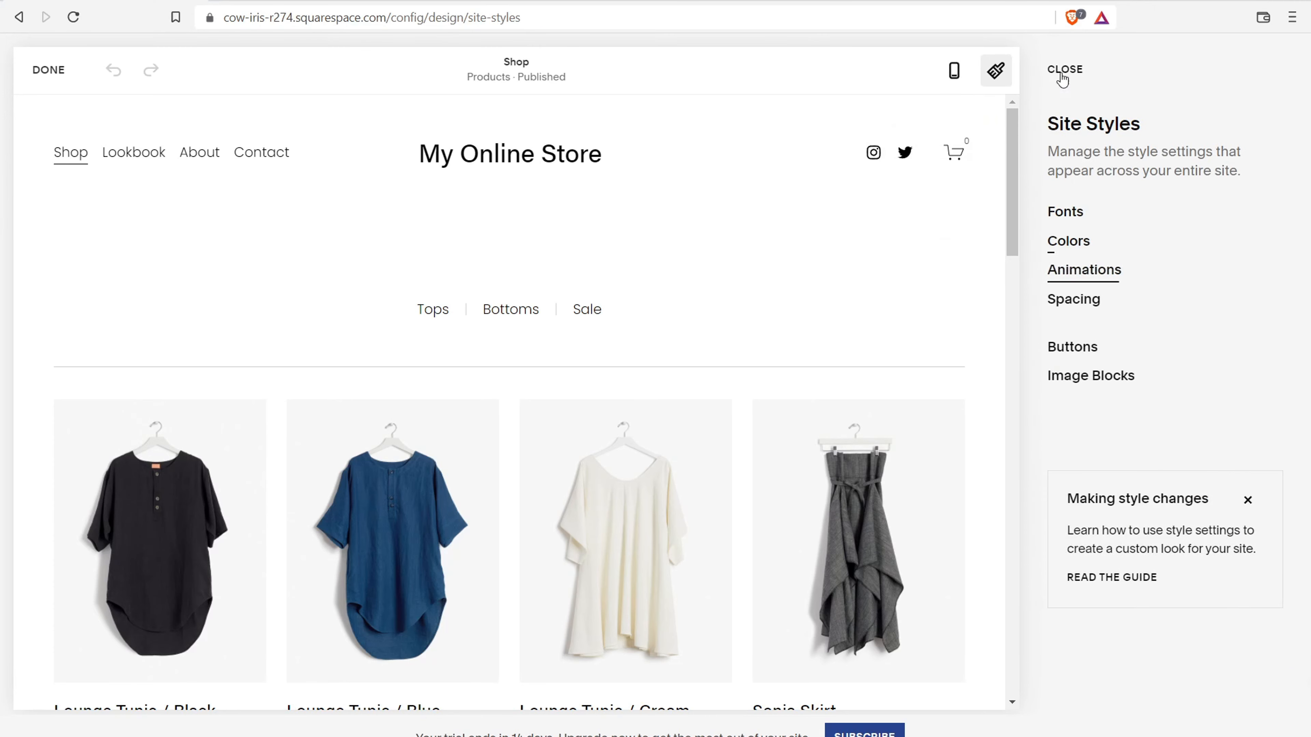
click(1063, 72)
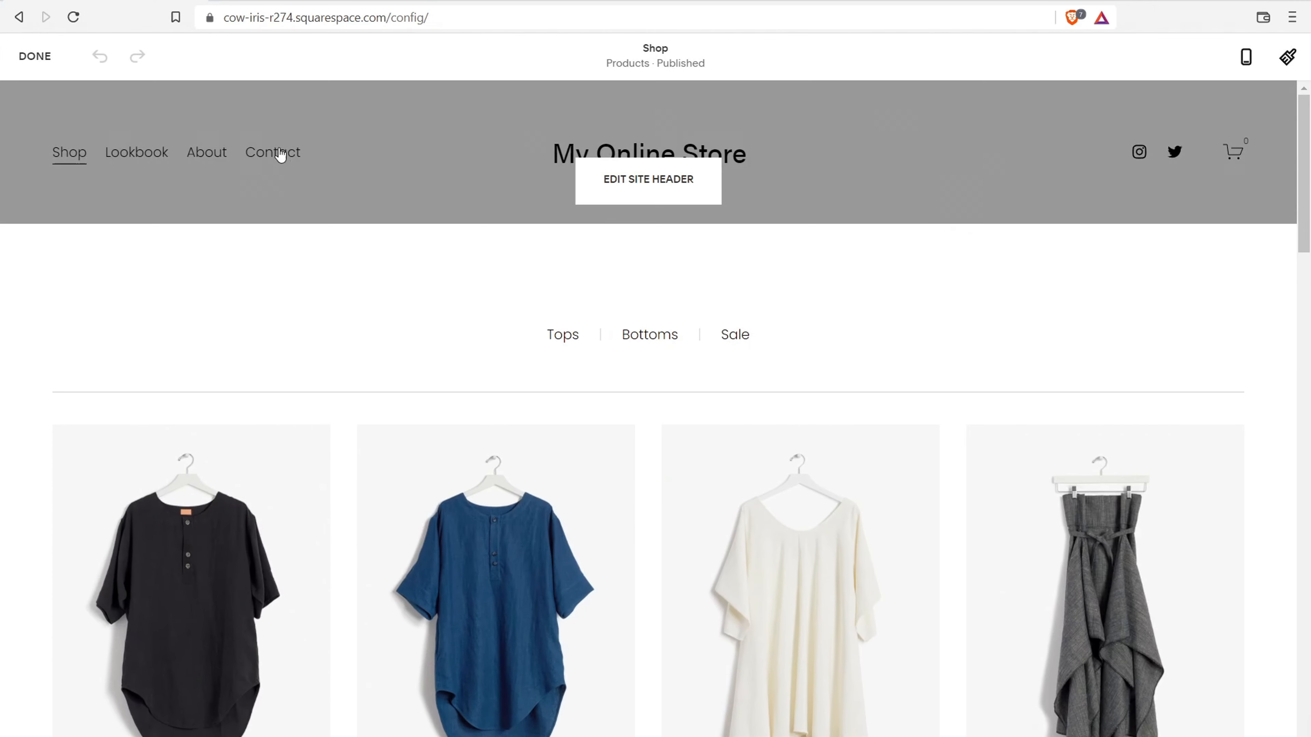
- Look over the site header's global settings and leave page editing
click(344, 131)
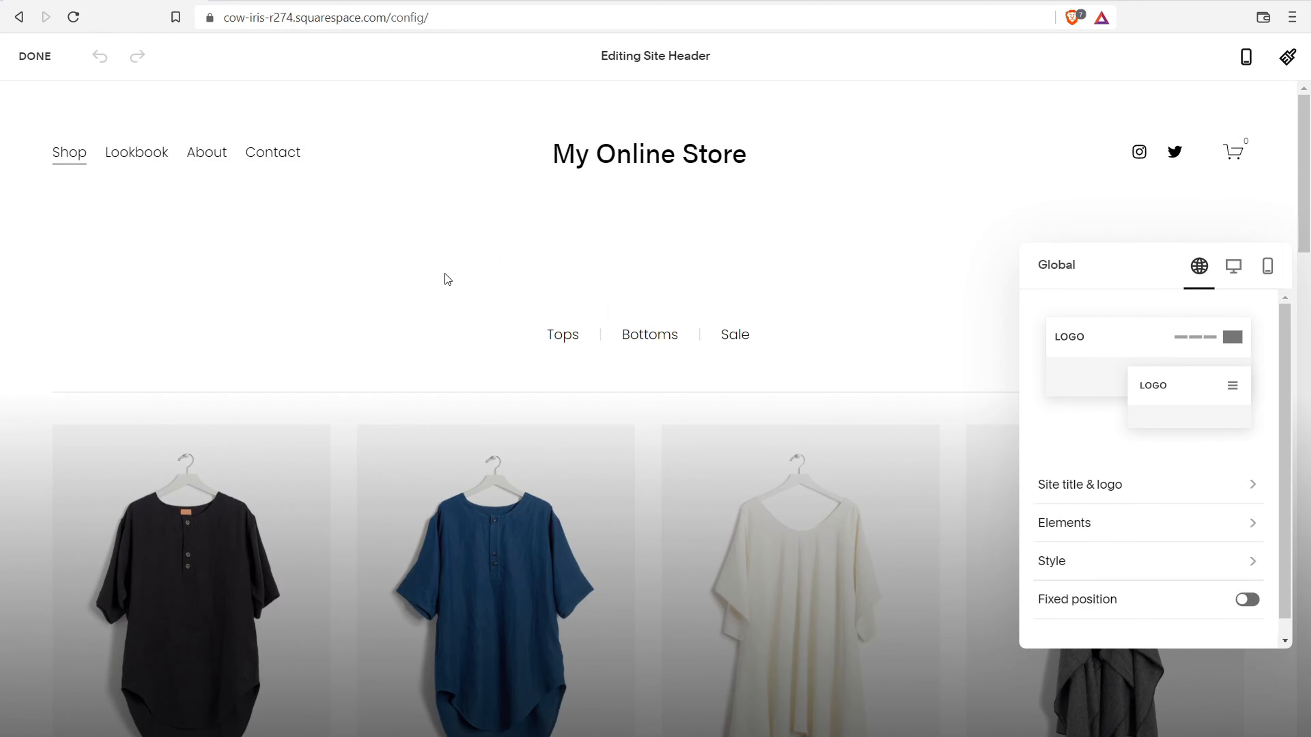
scroll(1078, 366, down, 1)
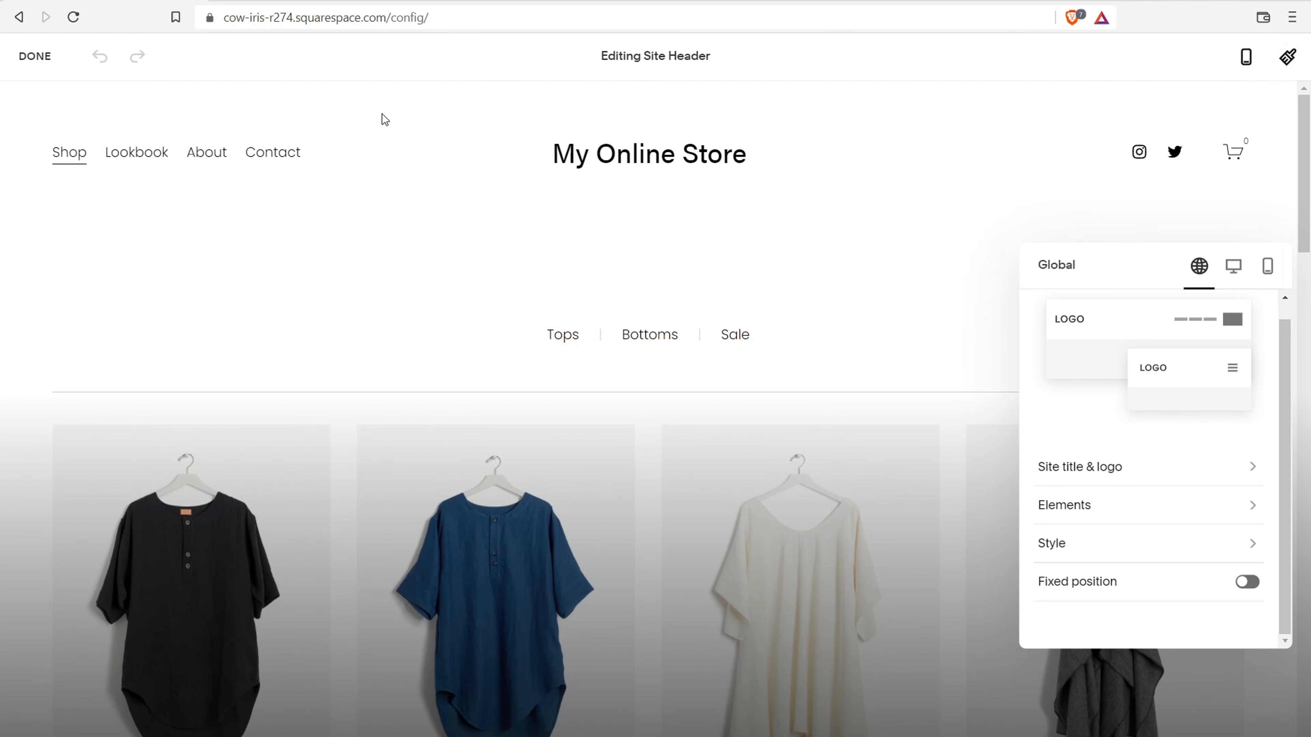
click(34, 57)
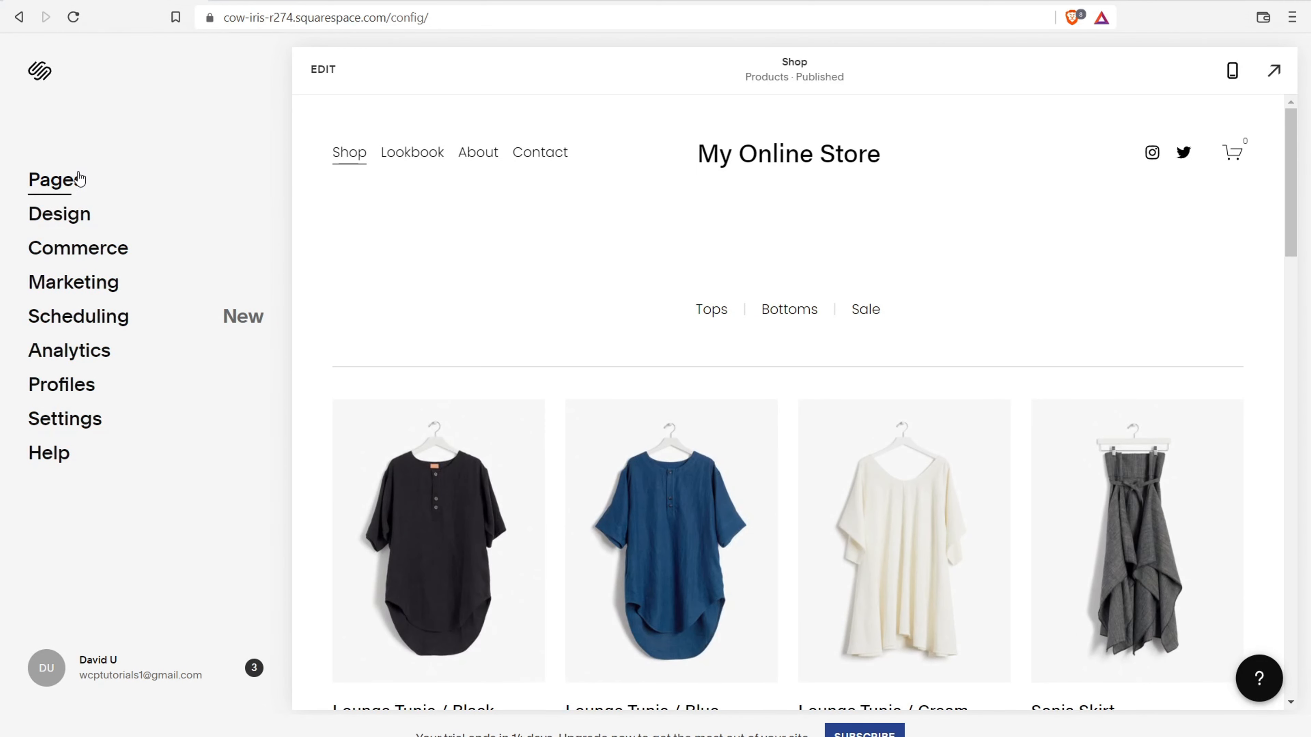
- Review the site's page list and its Design settings, and return to the site manager's main menu
click(73, 179)
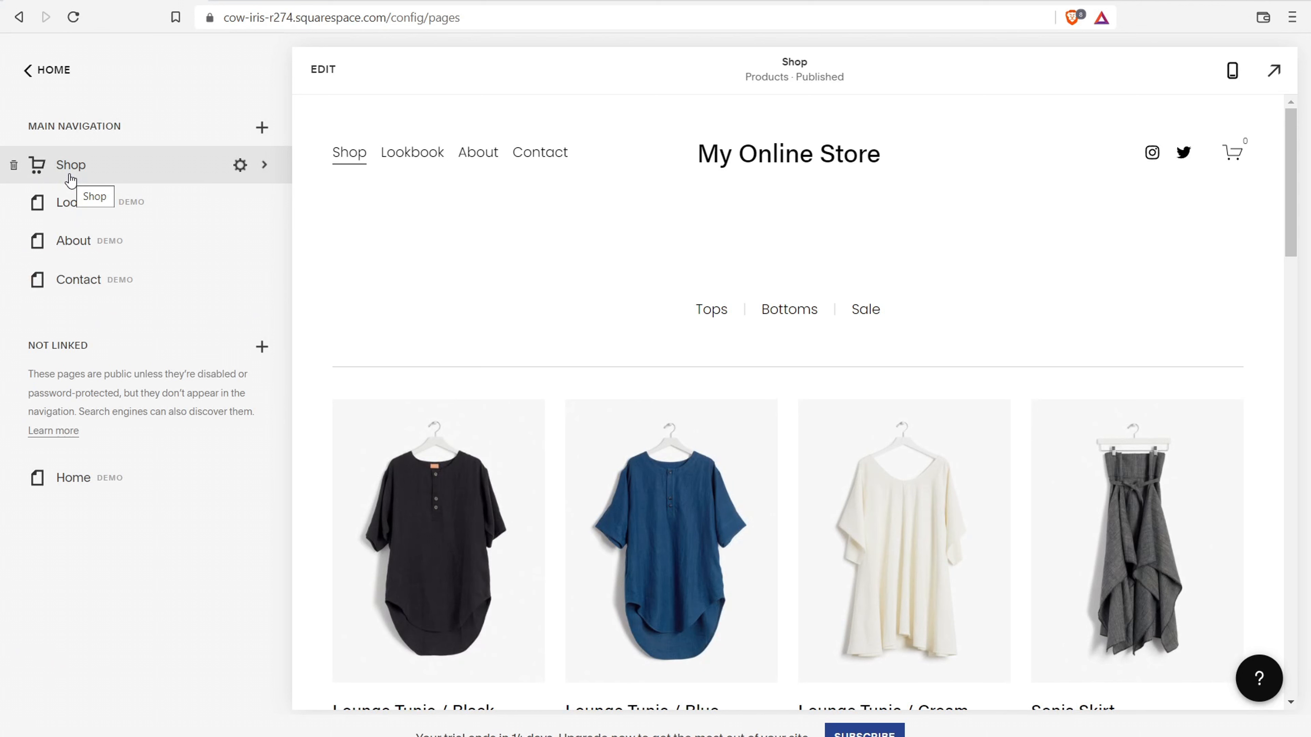
click(45, 71)
click(75, 216)
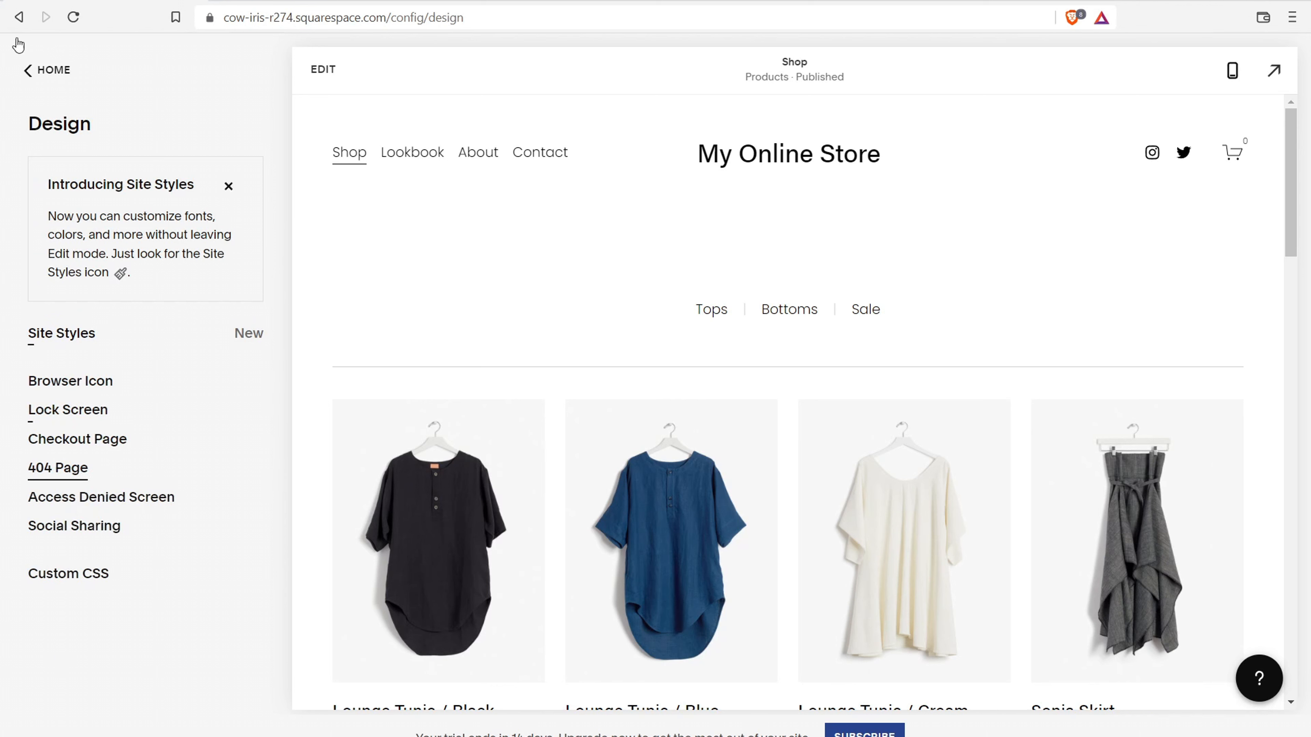
click(54, 71)
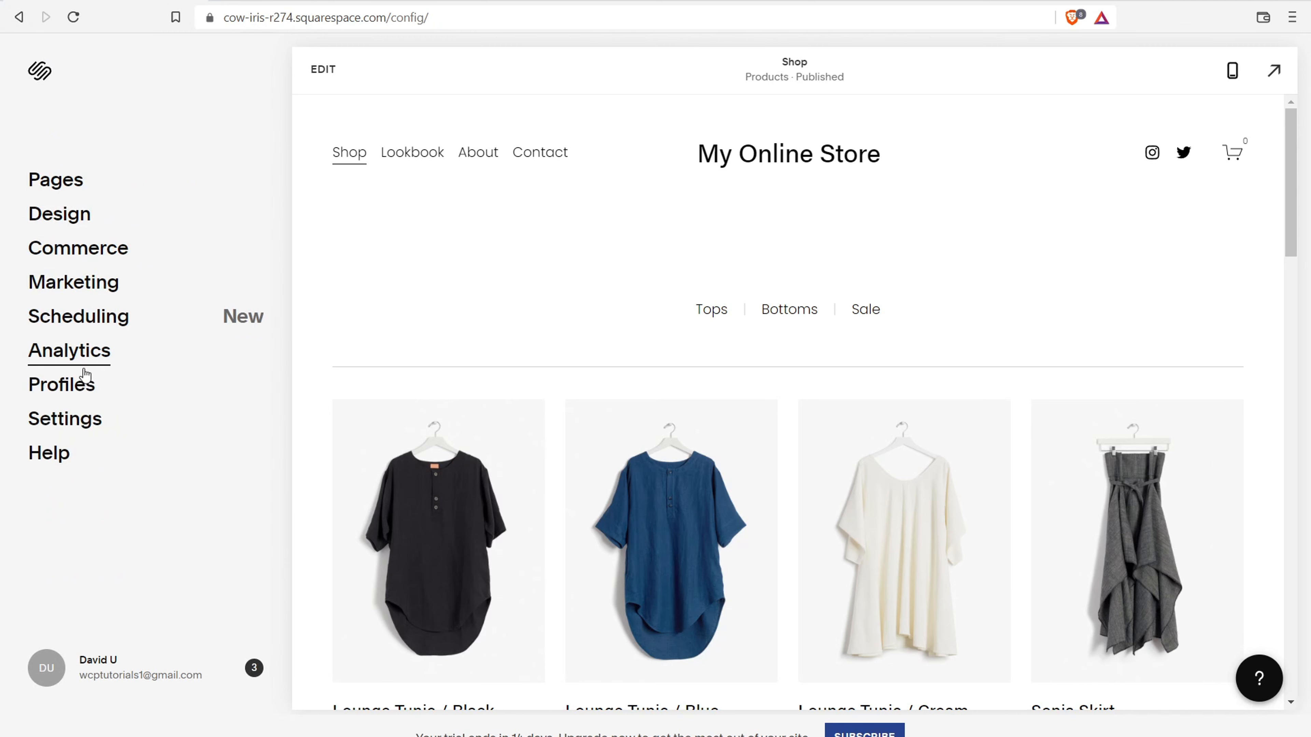
- Look at the Profiles area, dismissing its introduction, and return to the site manager's main menu
click(73, 386)
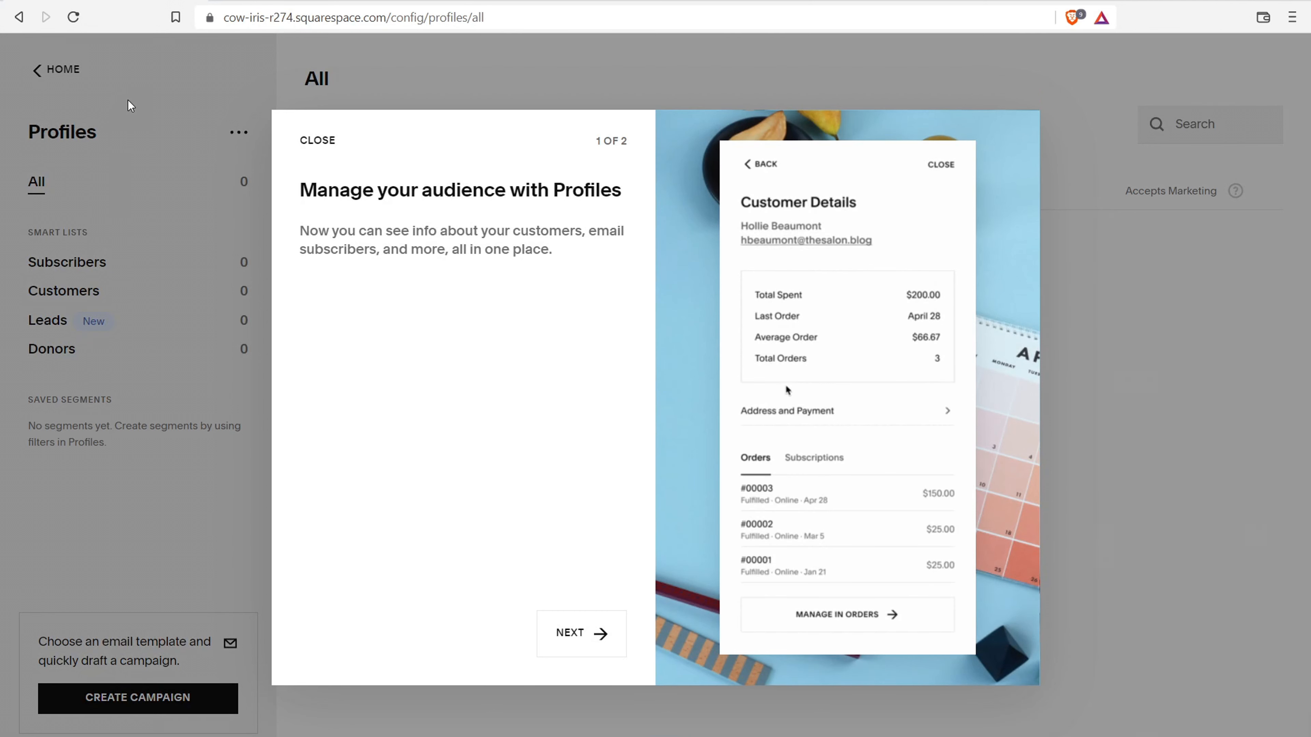
drag(377, 191, 637, 172)
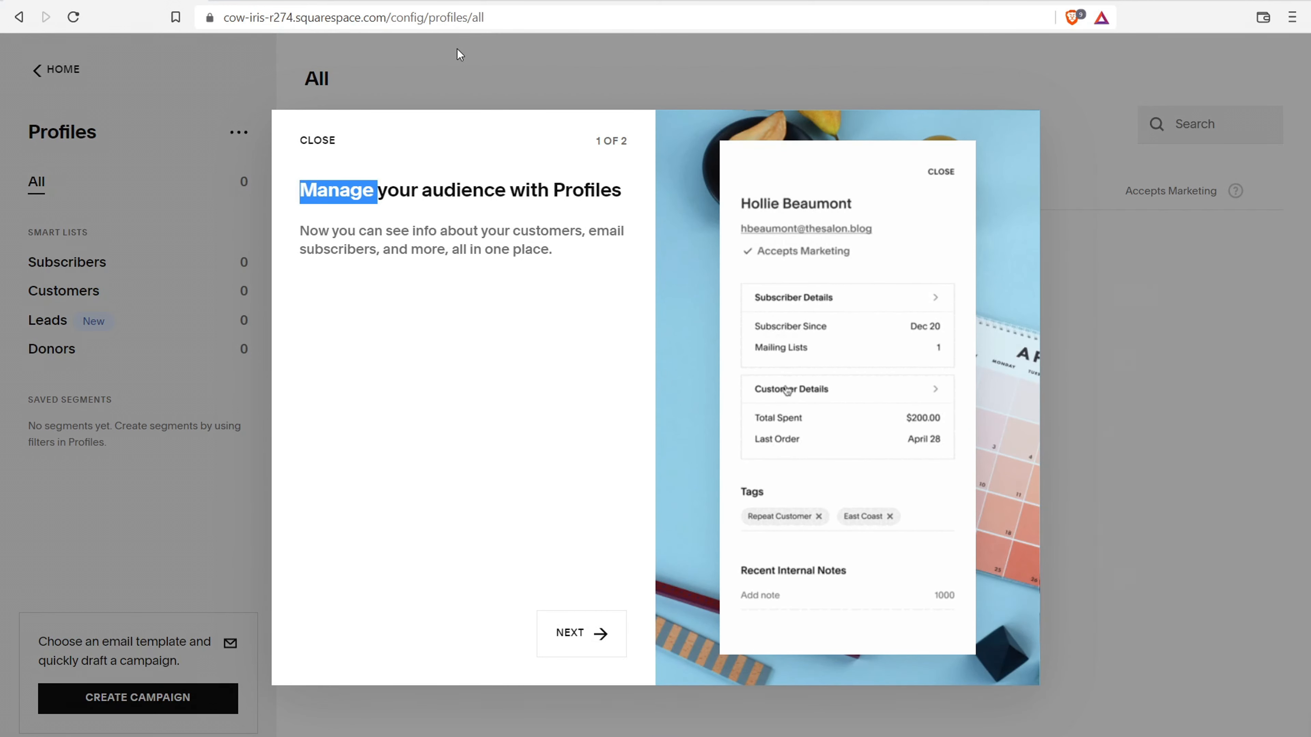
click(315, 140)
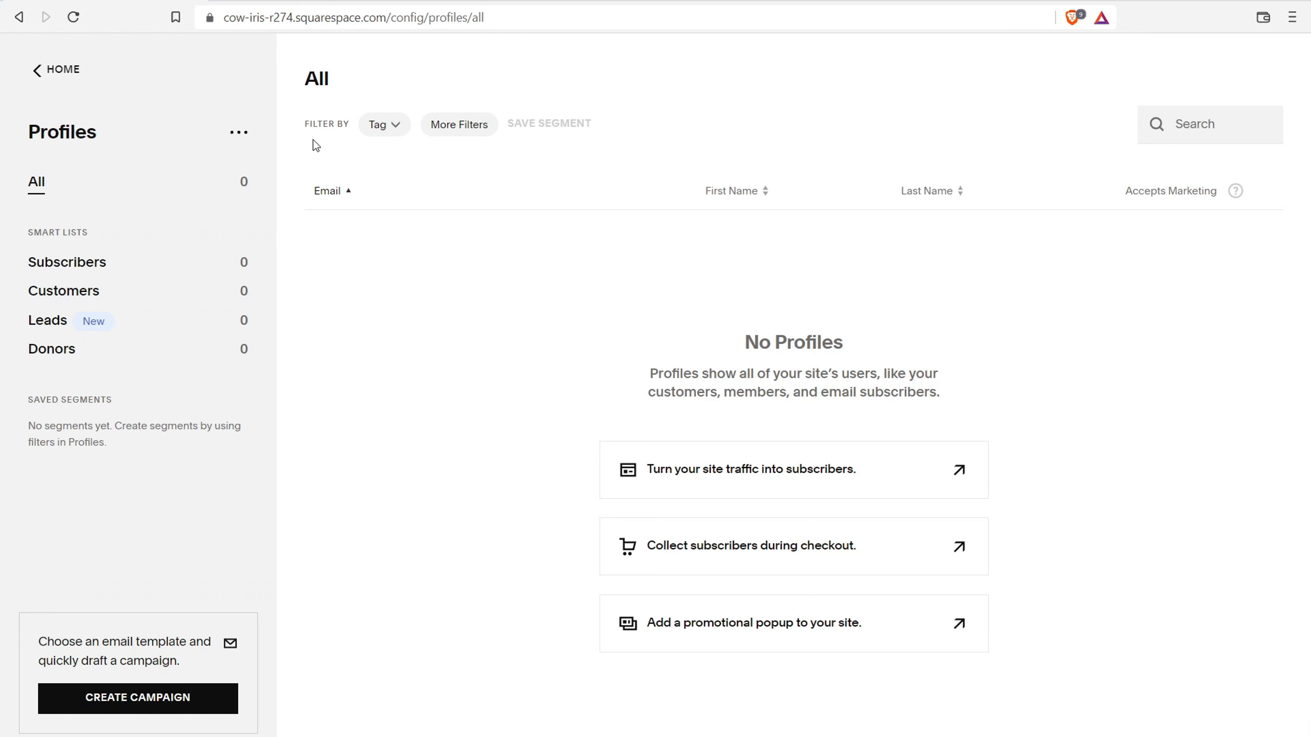
click(56, 73)
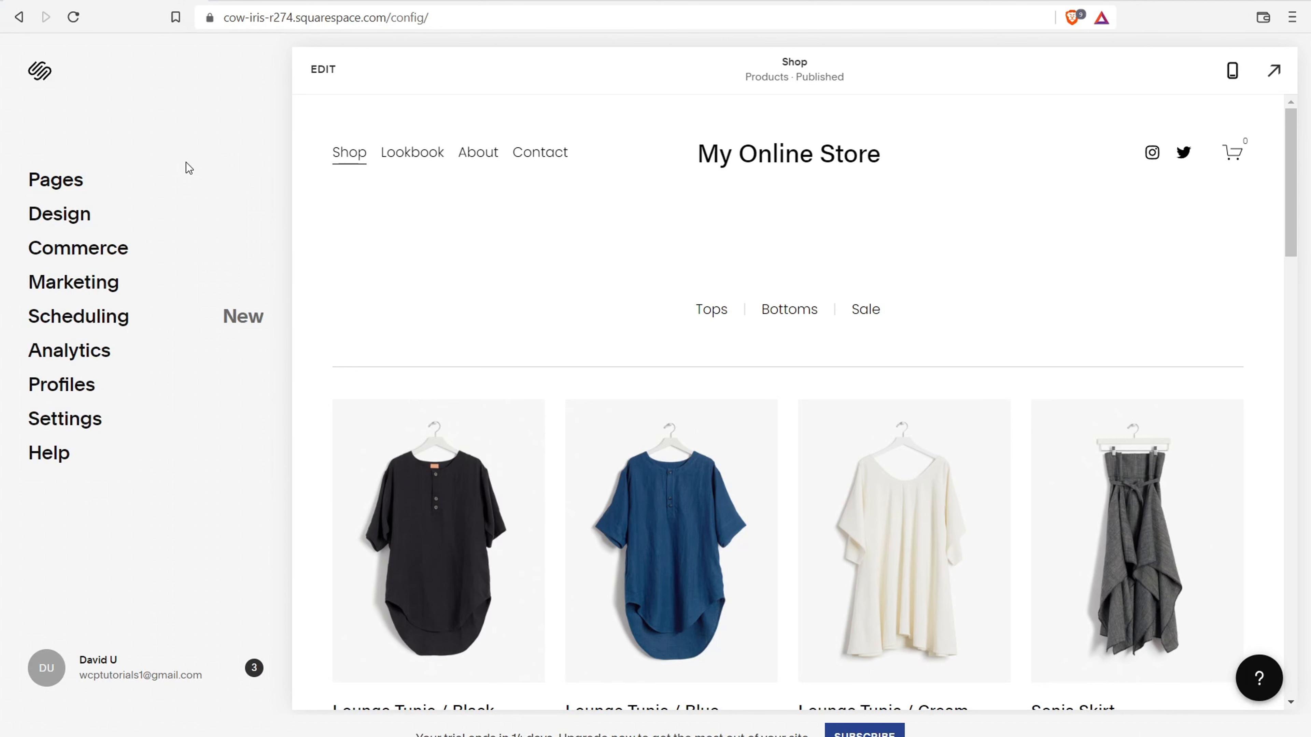
- Open Commerce and answer the question about where you are selling today with Not selling yet
click(111, 256)
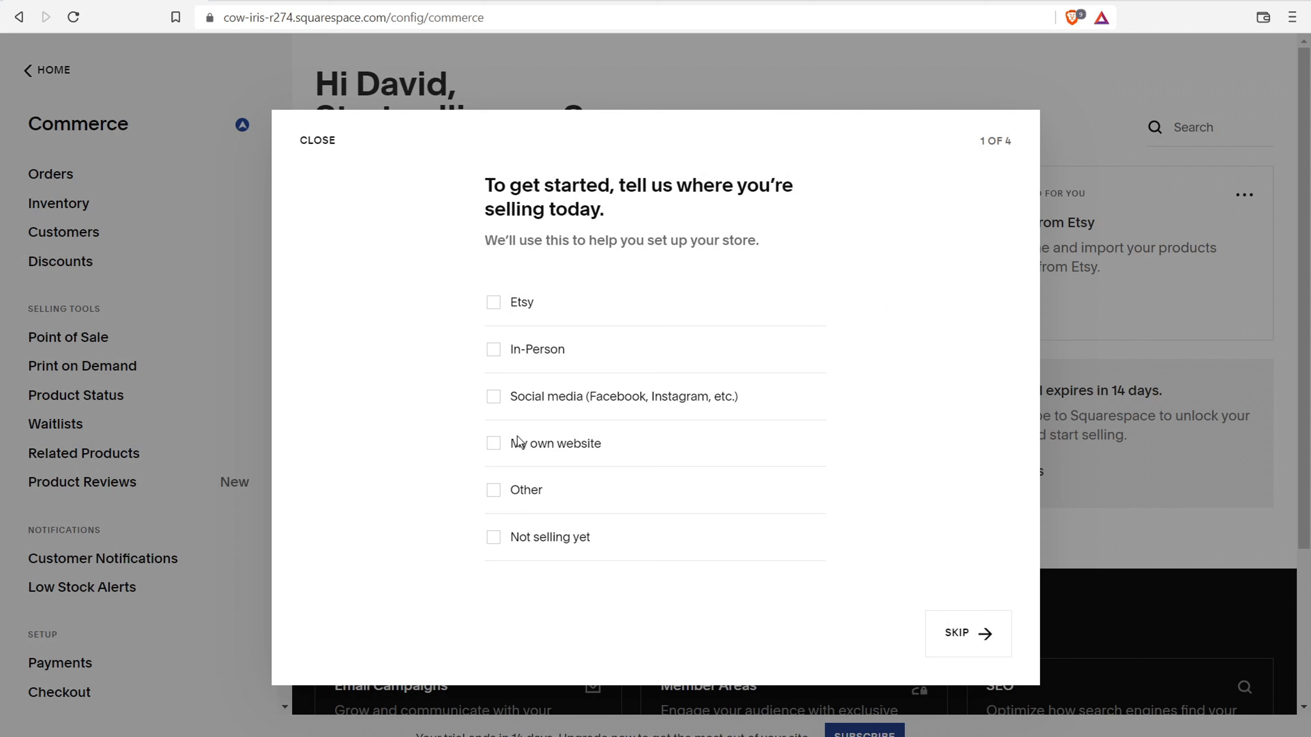
drag(508, 182, 719, 187)
click(547, 248)
drag(547, 247, 616, 264)
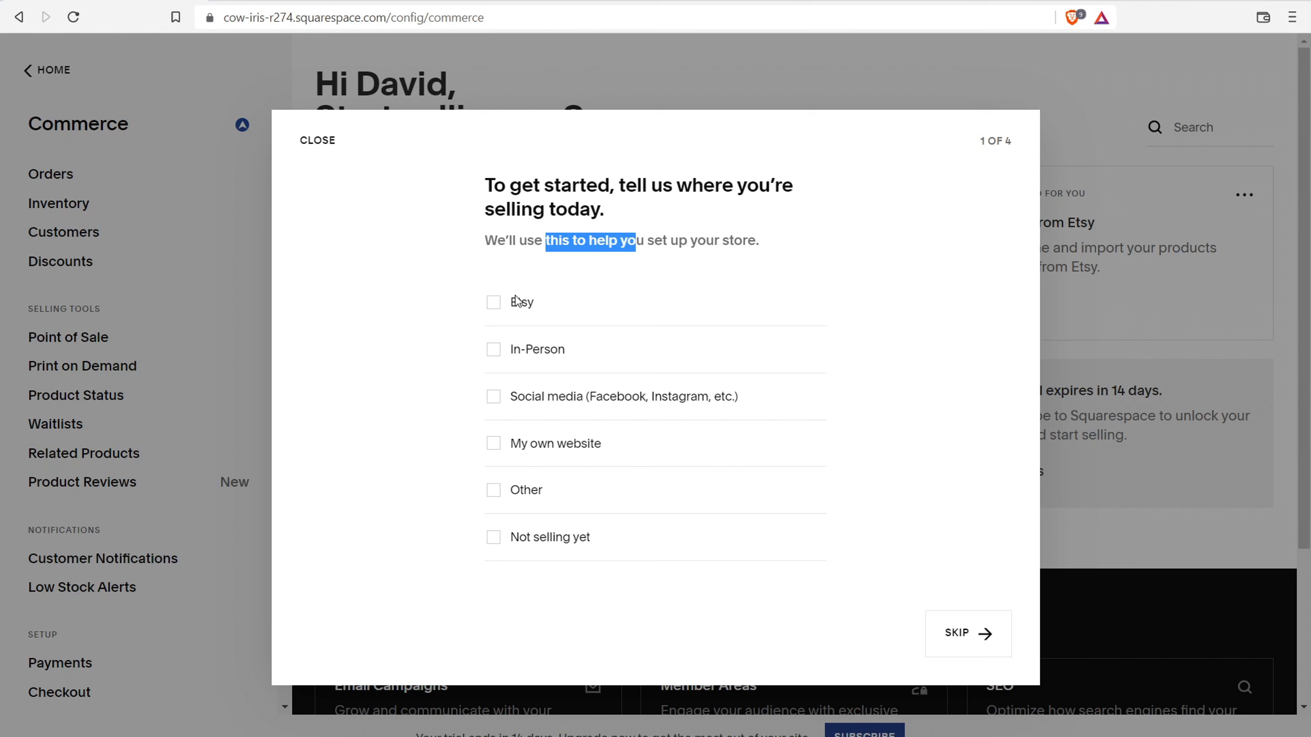
click(493, 537)
click(973, 643)
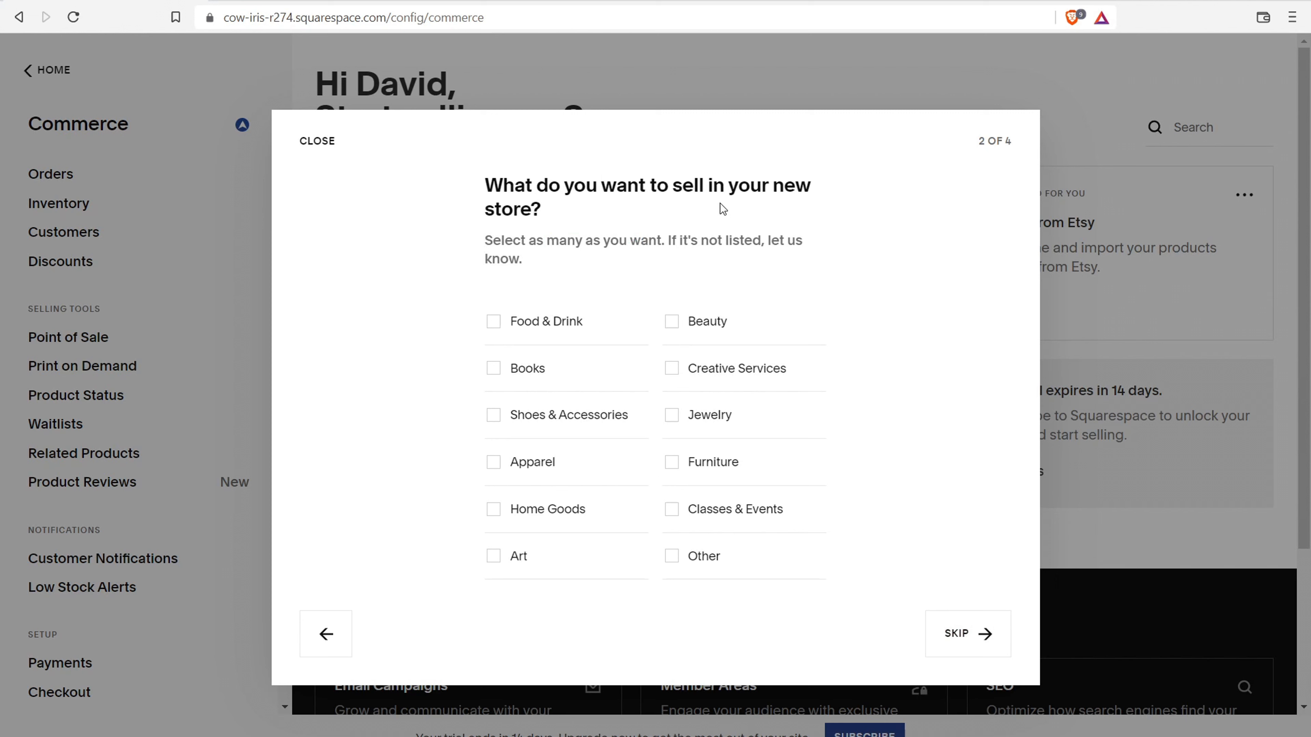
- Answer the remaining store questions with Other as the product type and 10 to 25 products, and close the questionnaire
click(671, 556)
click(979, 637)
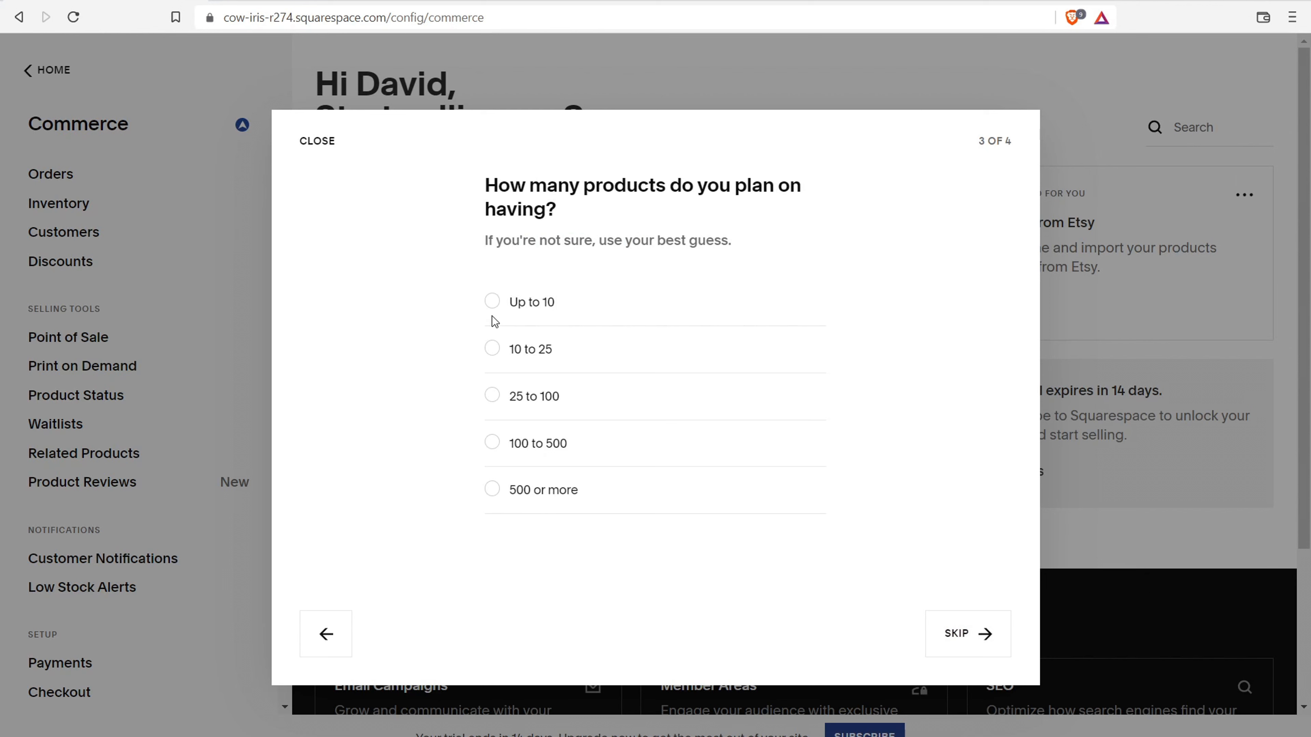
click(493, 350)
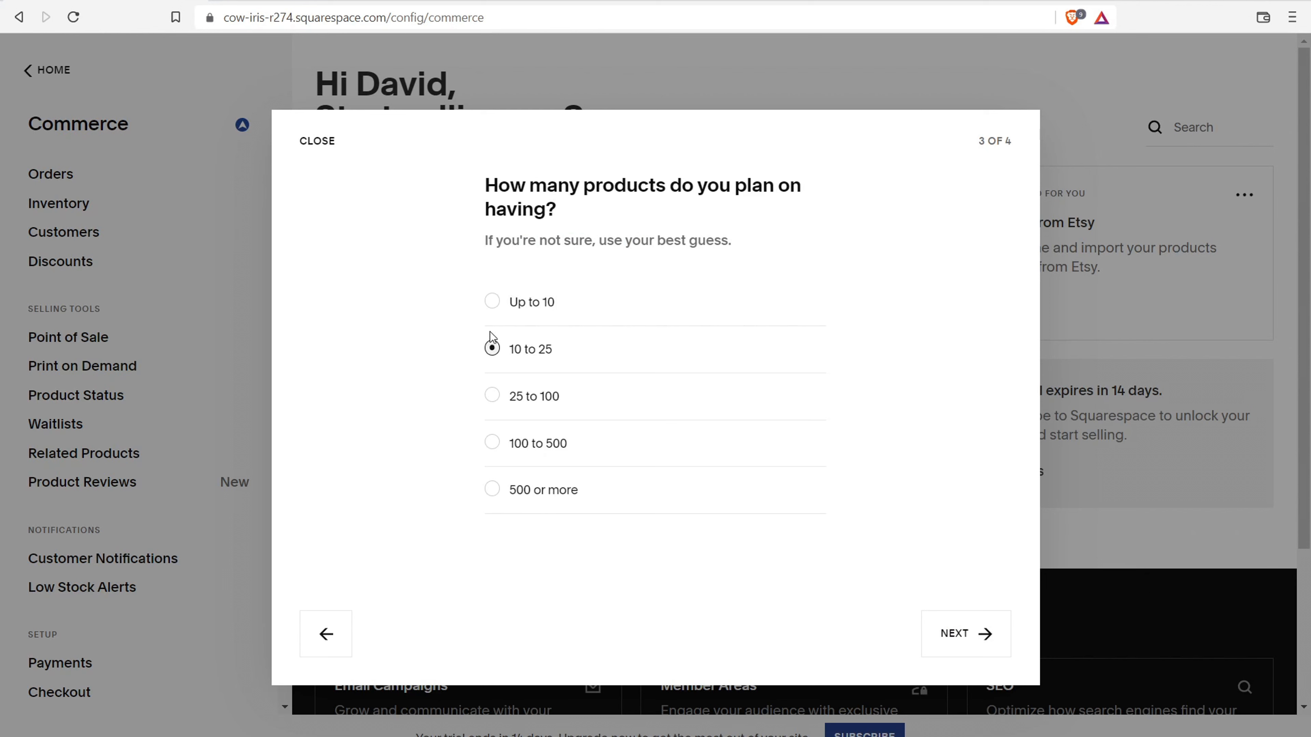
click(985, 643)
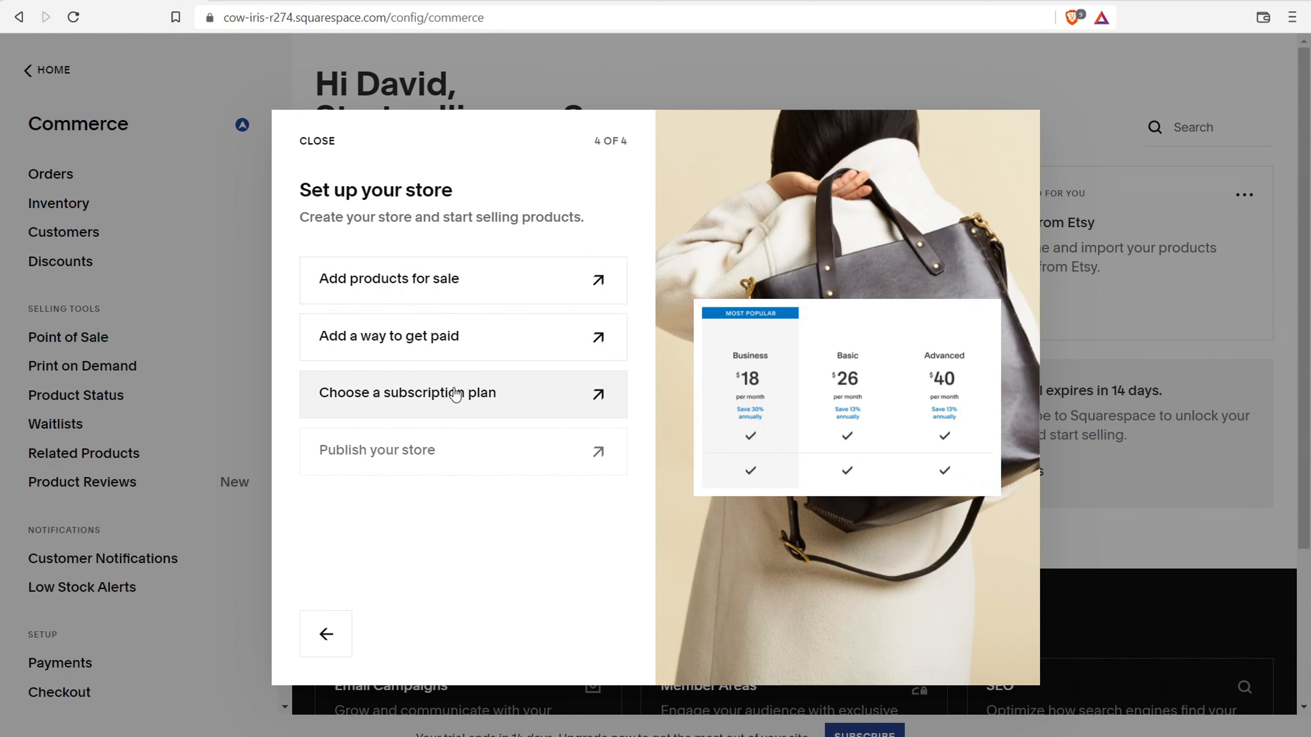
click(317, 141)
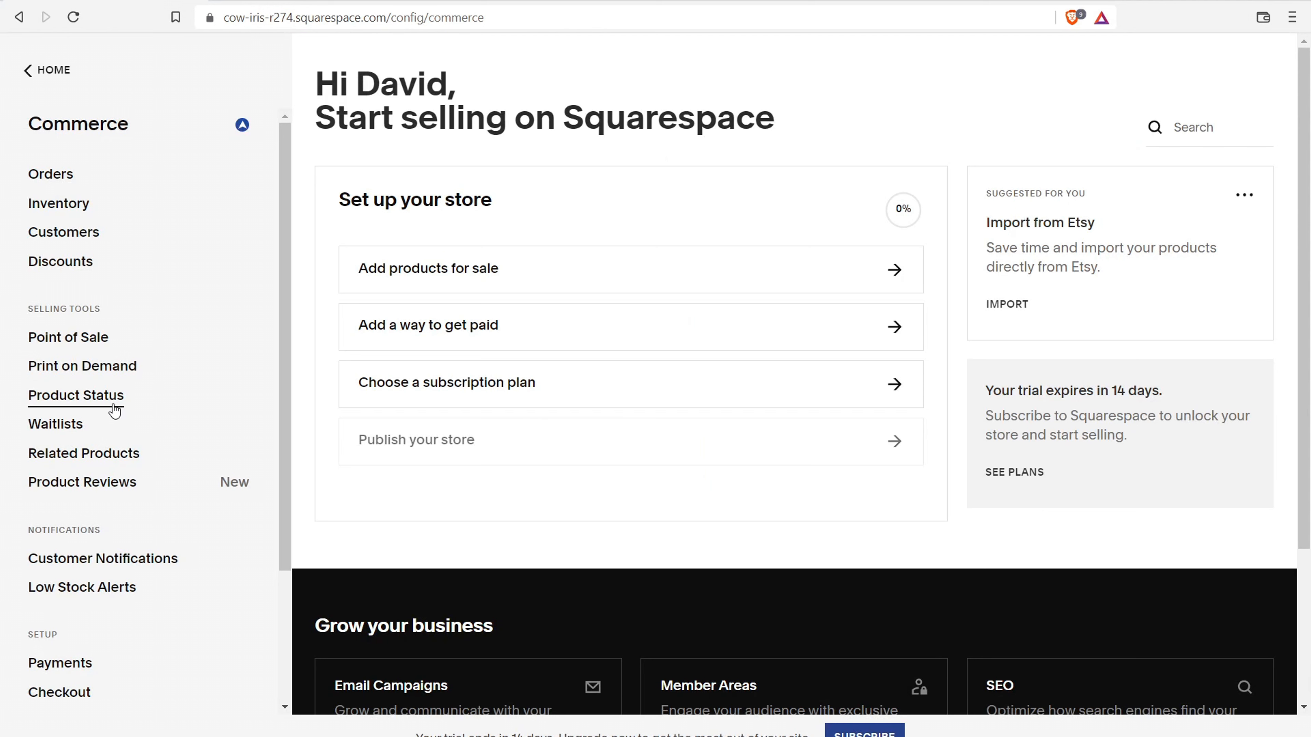
- Return to the site manager's main menu and show the Shop page in mobile preview
click(49, 71)
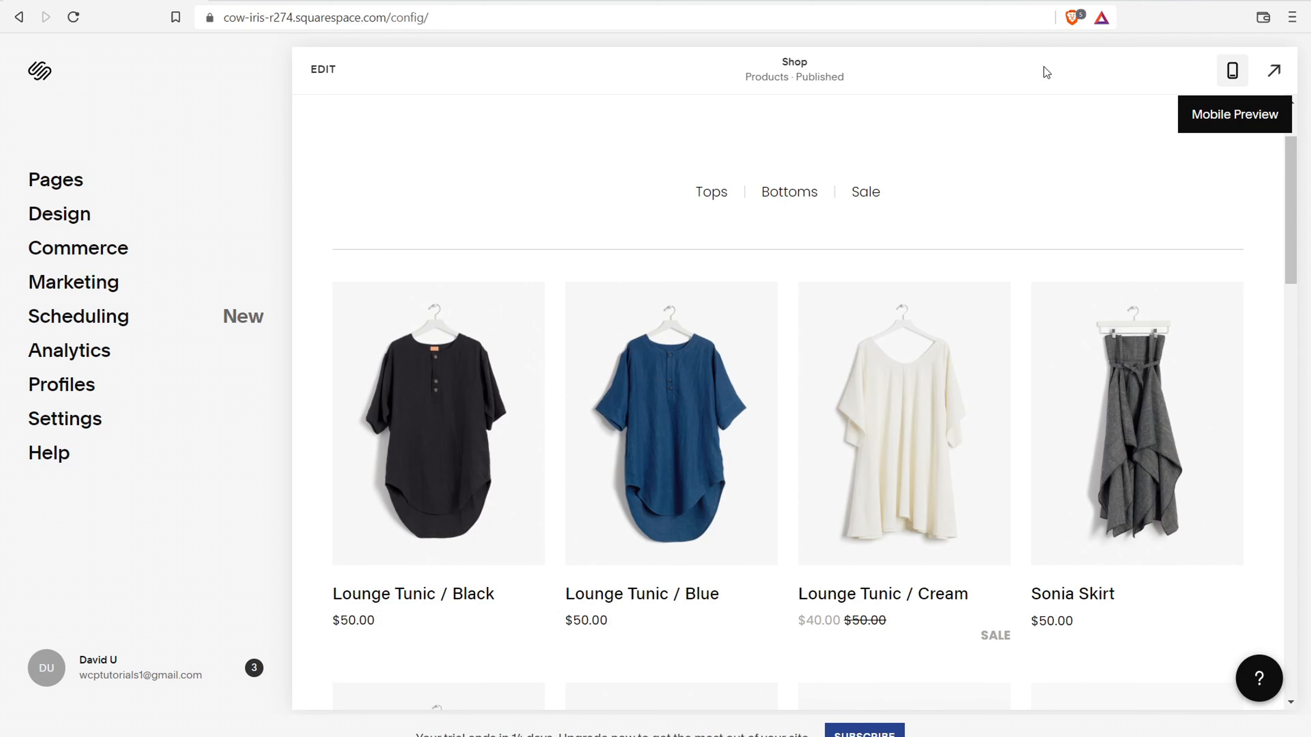
click(1233, 71)
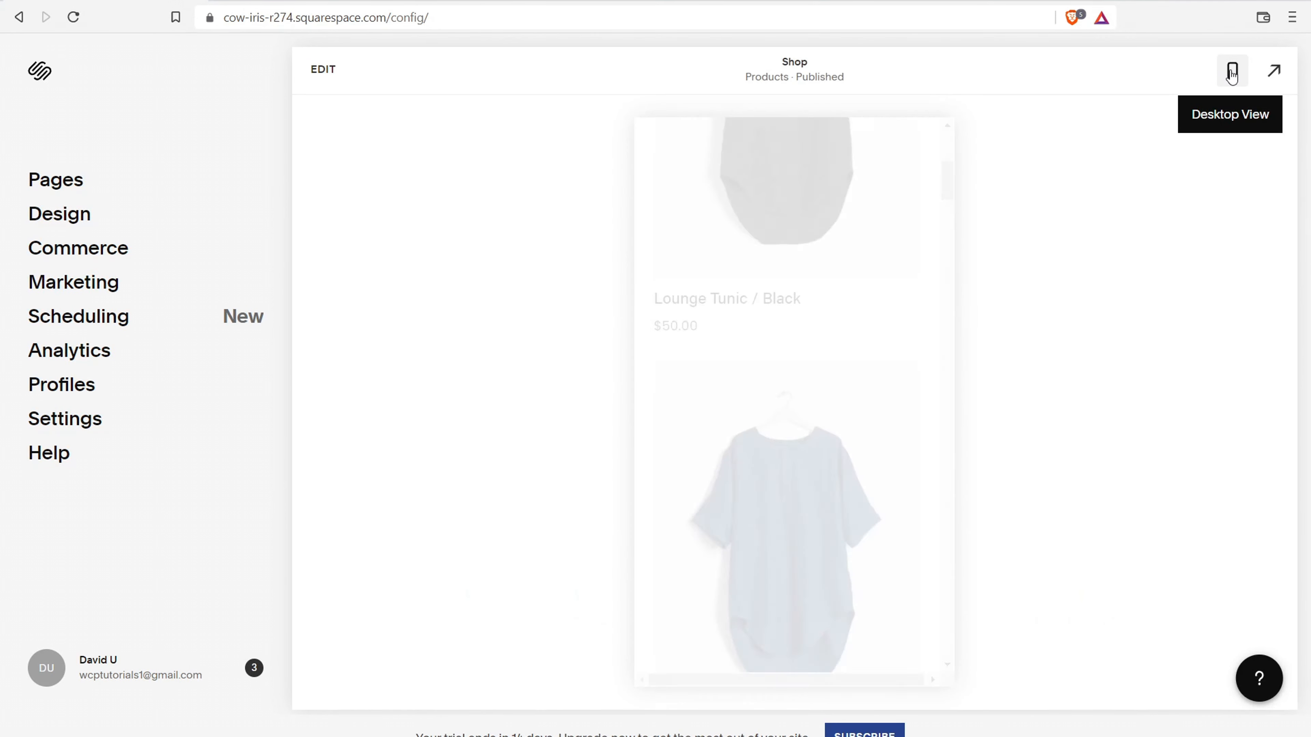
- Open the Shop page for editing in mobile view and look through it from the header to the newsletter sign-up and the last product
drag(944, 177, 932, 137)
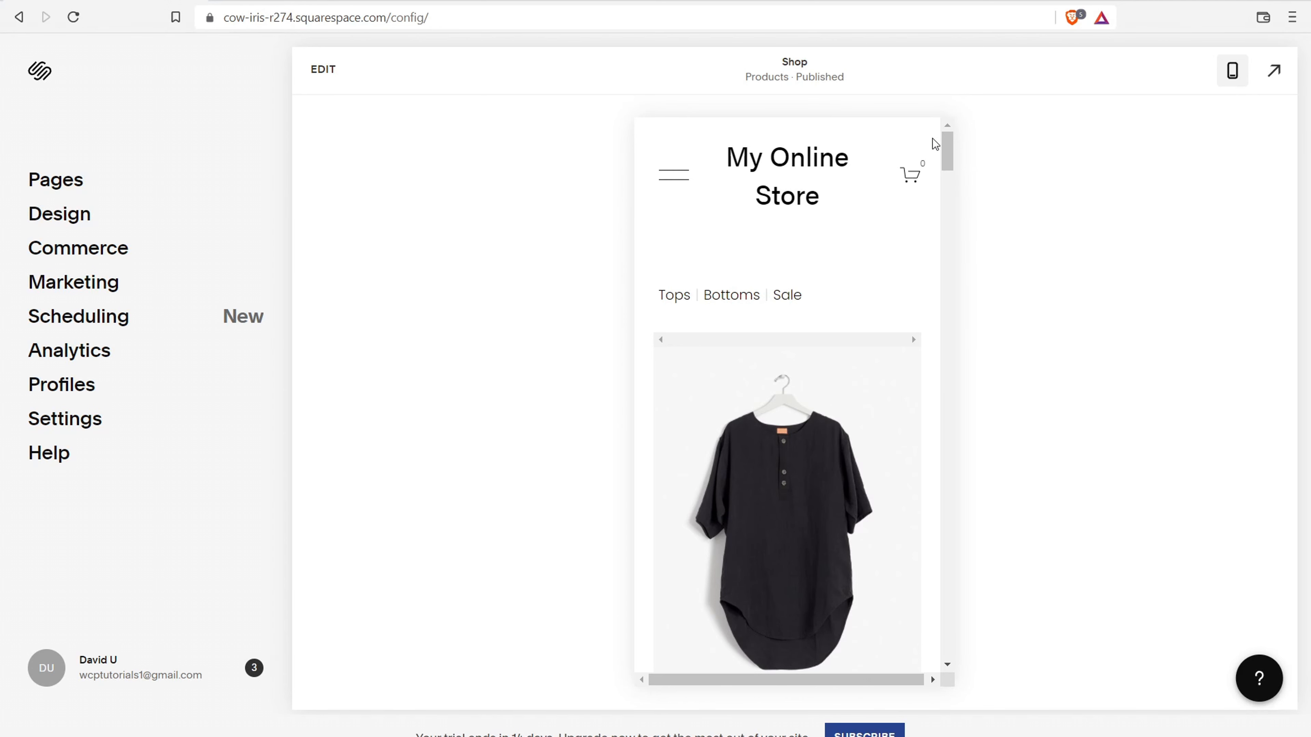
mouse_move(948, 139)
mouse_down()
mouse_move(973, 208)
mouse_move(977, 347)
mouse_move(938, 631)
mouse_move(908, 377)
mouse_move(931, 129)
mouse_up()
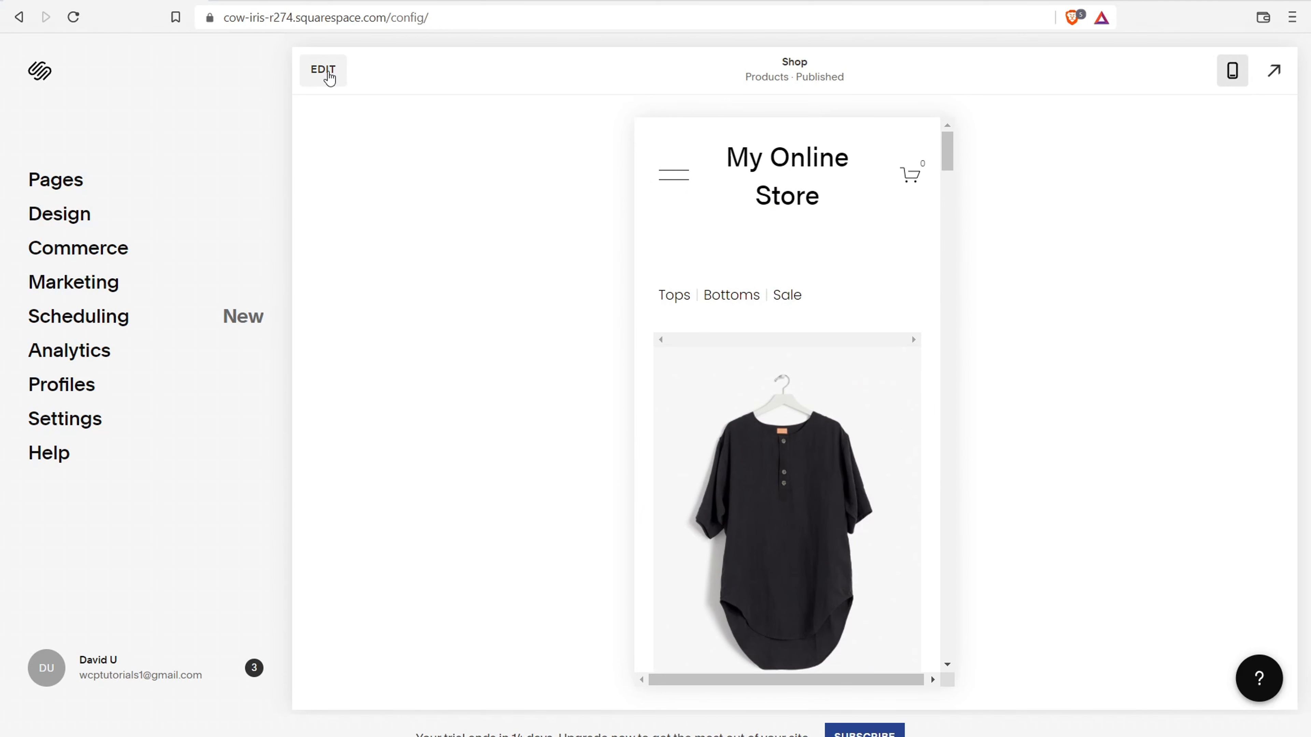
click(325, 72)
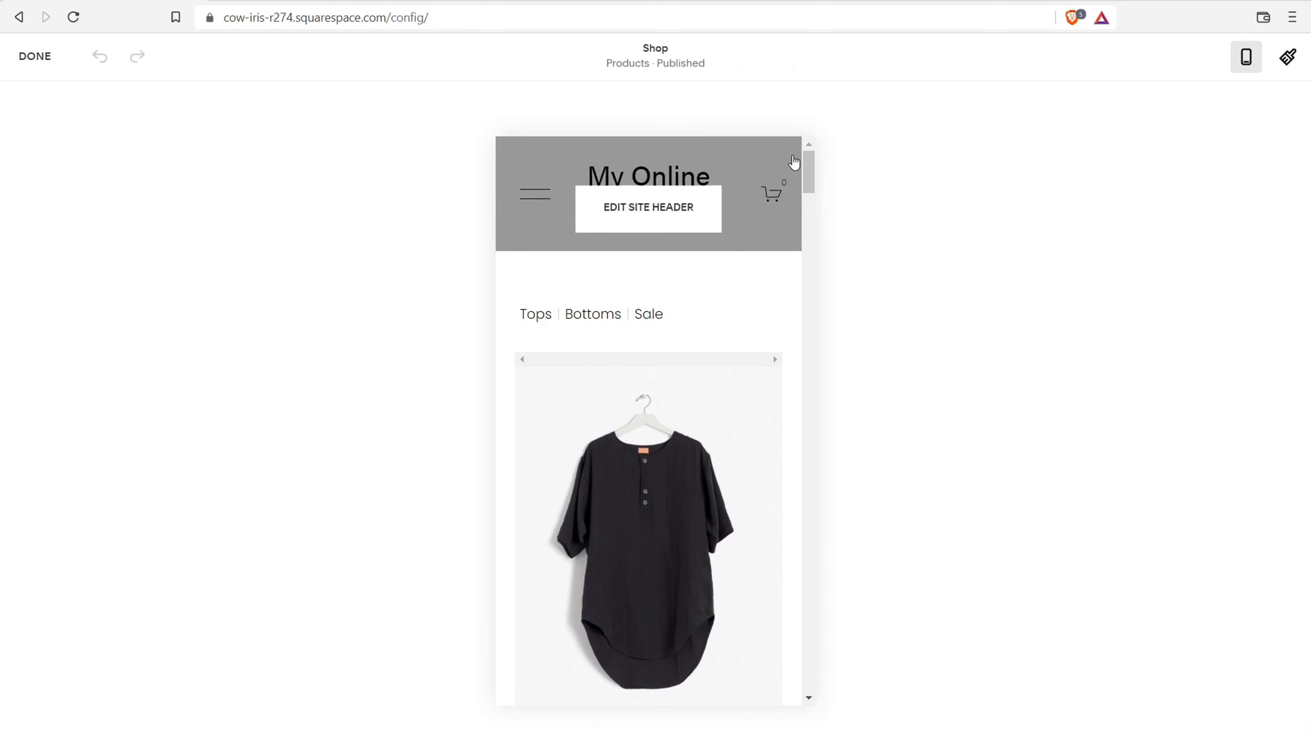
mouse_move(688, 251)
mouse_move(672, 415)
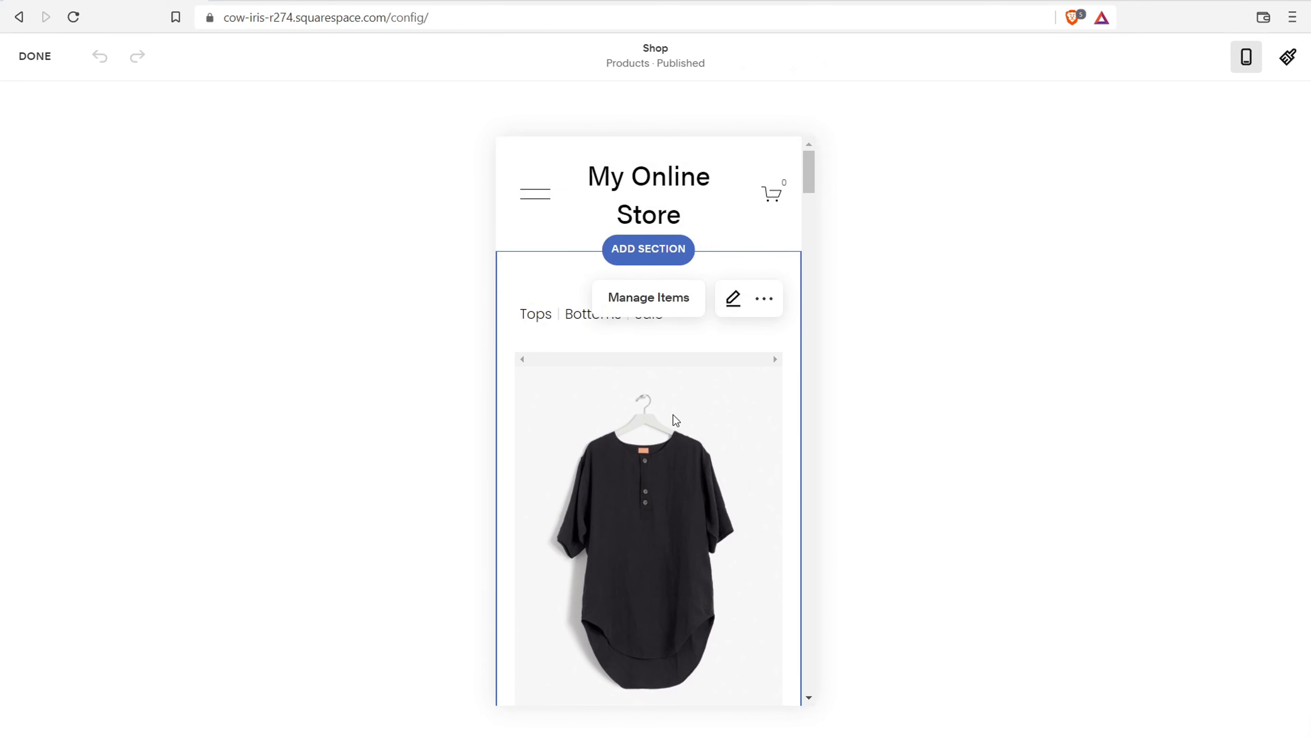
scroll(673, 415, down, 10)
scroll(670, 418, down, 10)
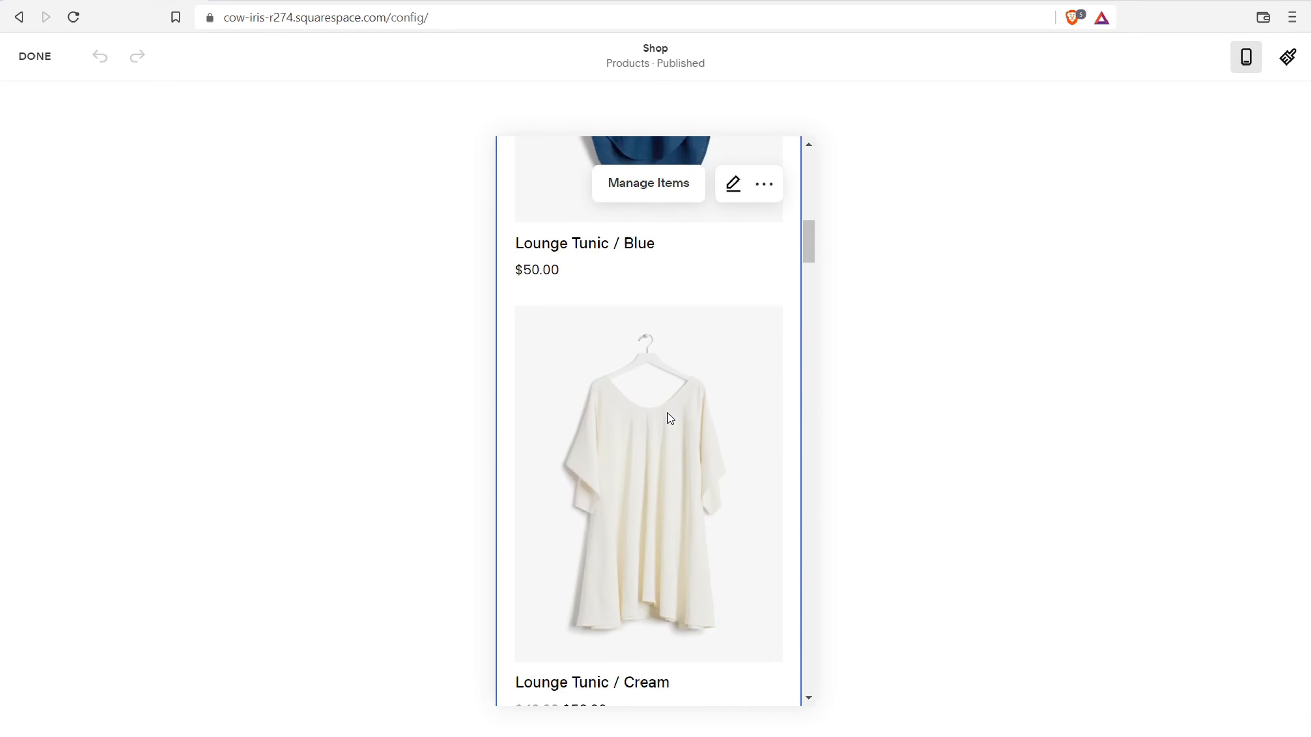
scroll(670, 418, down, 10)
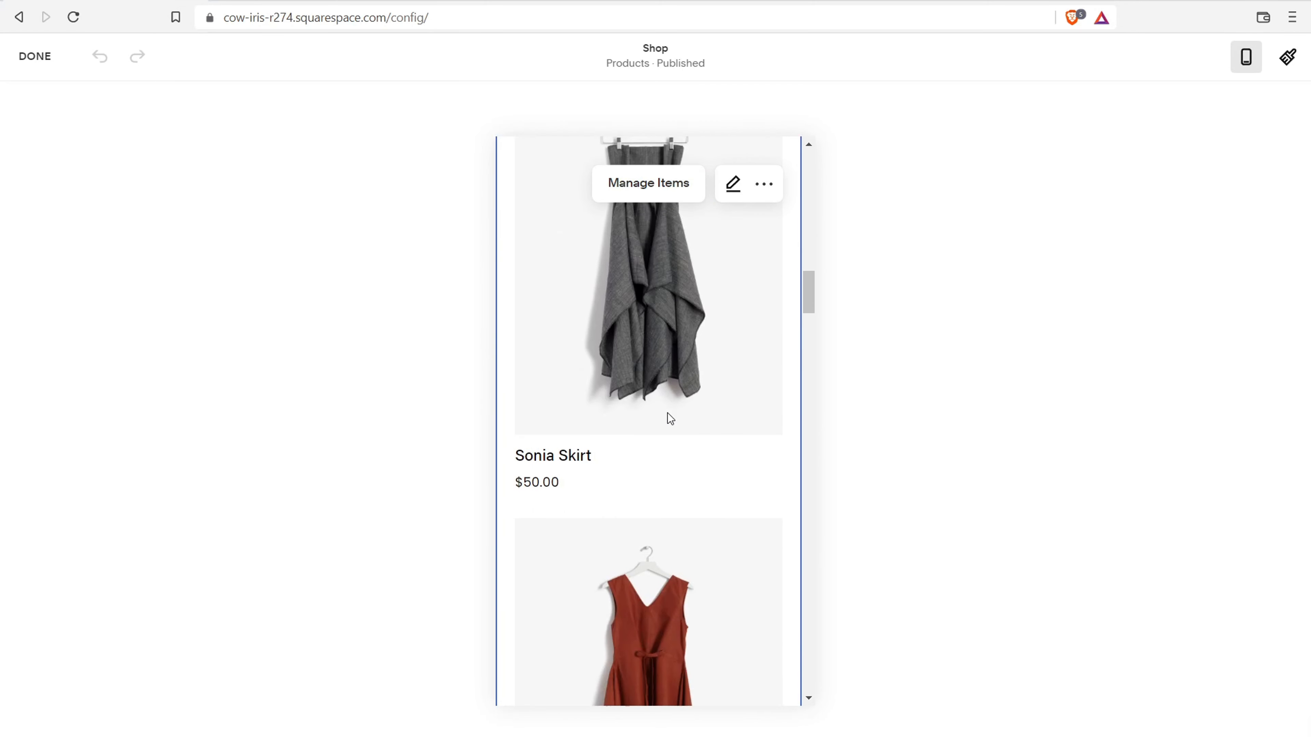
scroll(670, 415, down, 5)
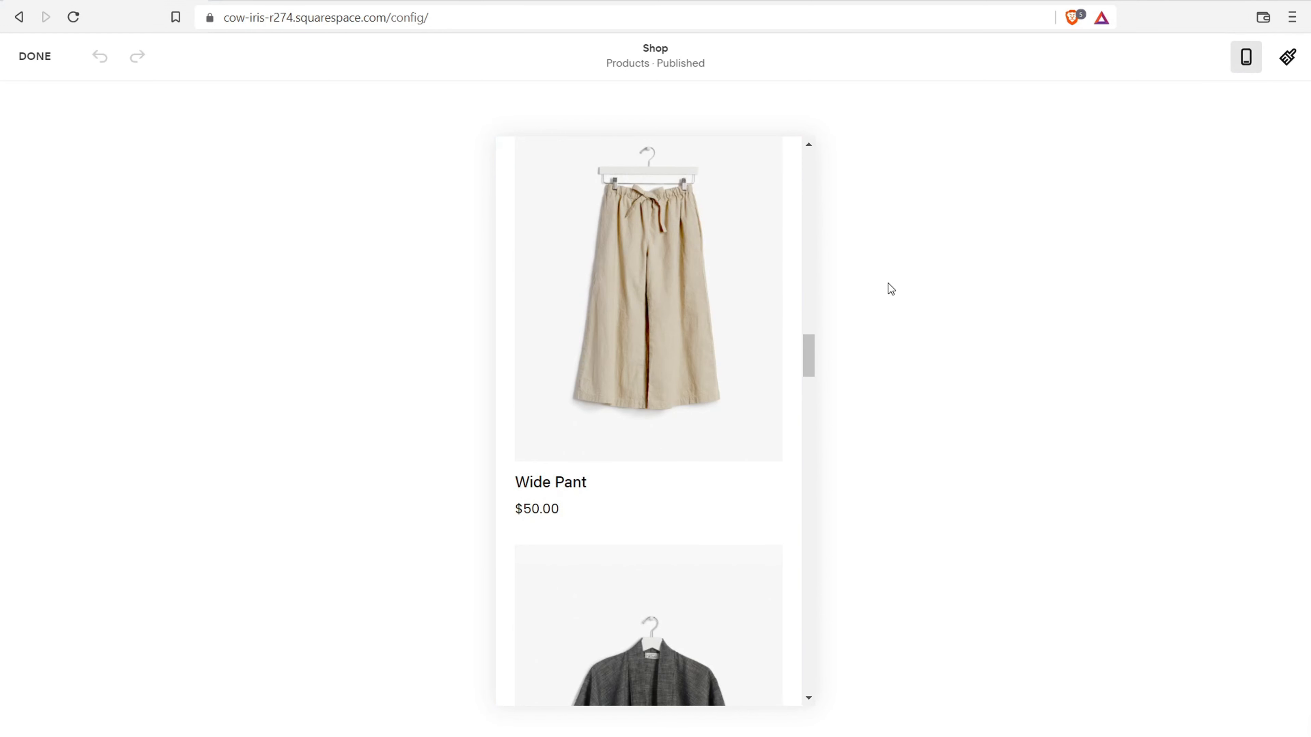
drag(814, 347, 807, 672)
scroll(601, 438, down, 3)
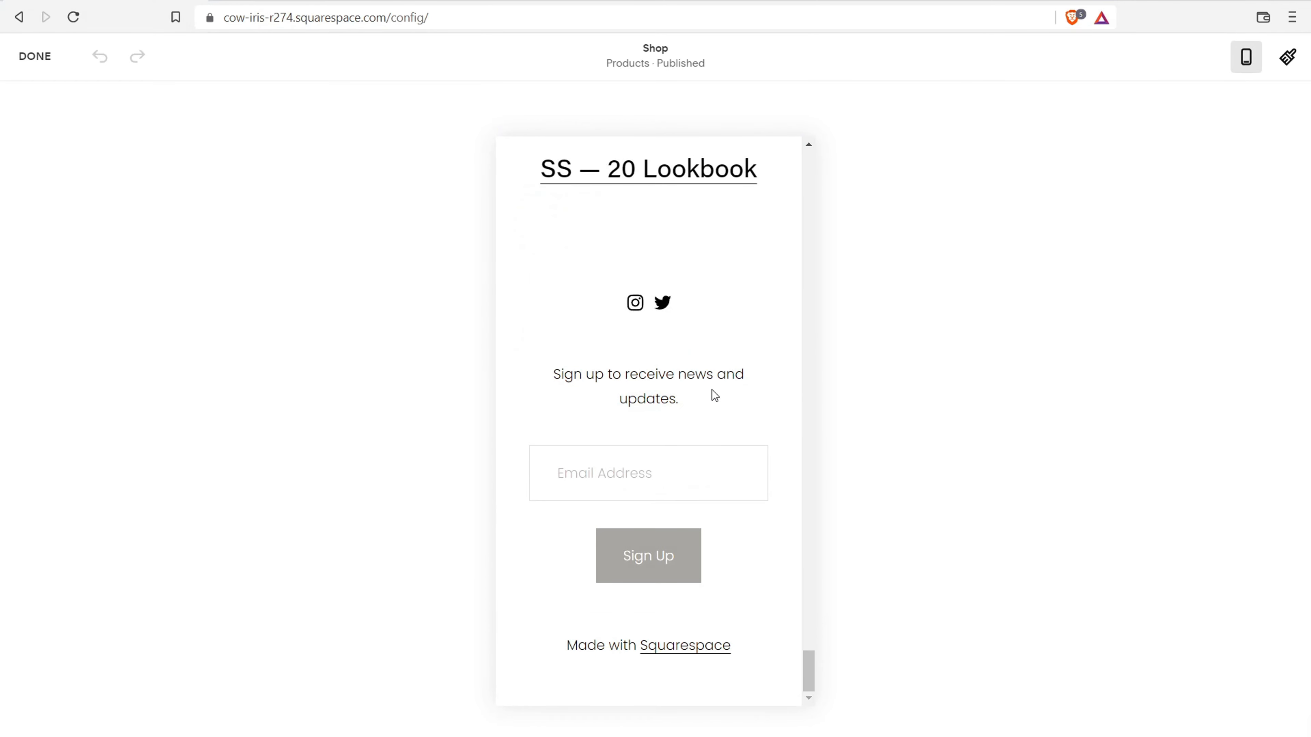
scroll(743, 331, up, 8)
scroll(687, 457, up, 3)
scroll(676, 462, down, 3)
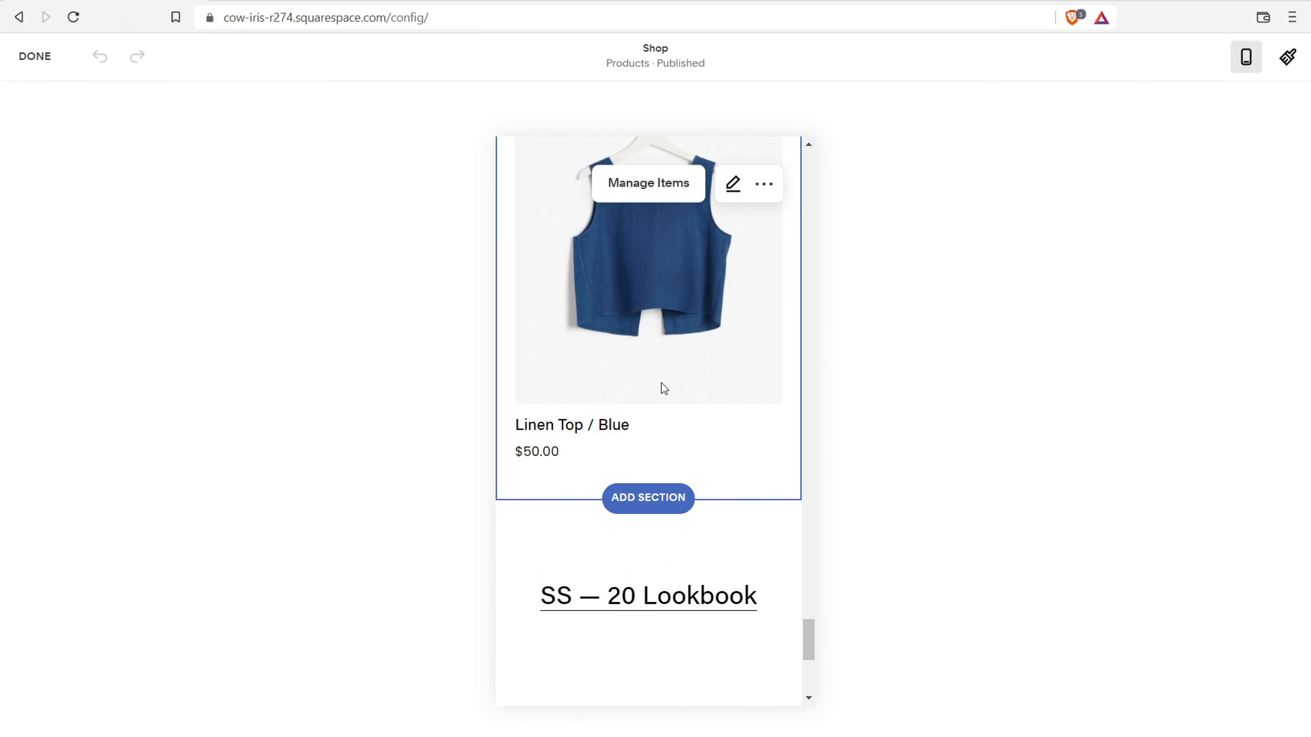
- Look at the section layouts offered below the product list, dismissing the global edits notice, and close the chooser without adding a section
click(648, 498)
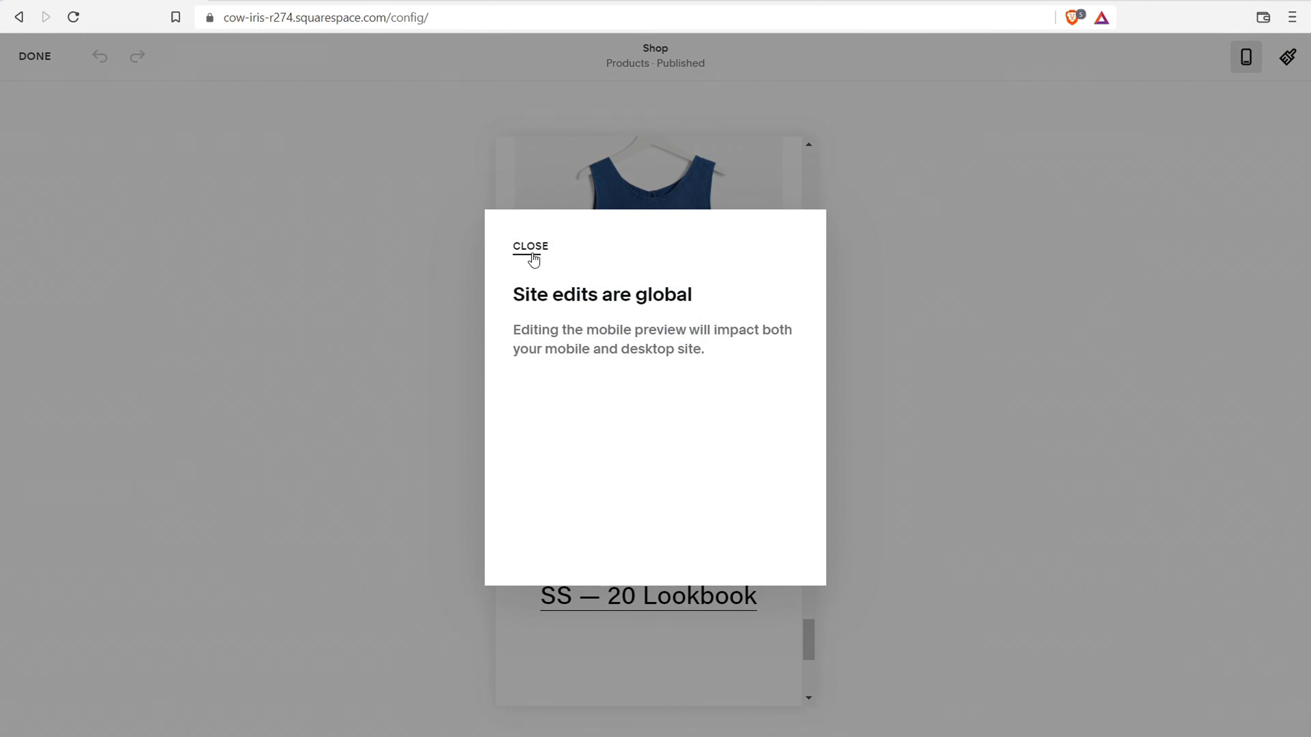
click(531, 256)
click(648, 498)
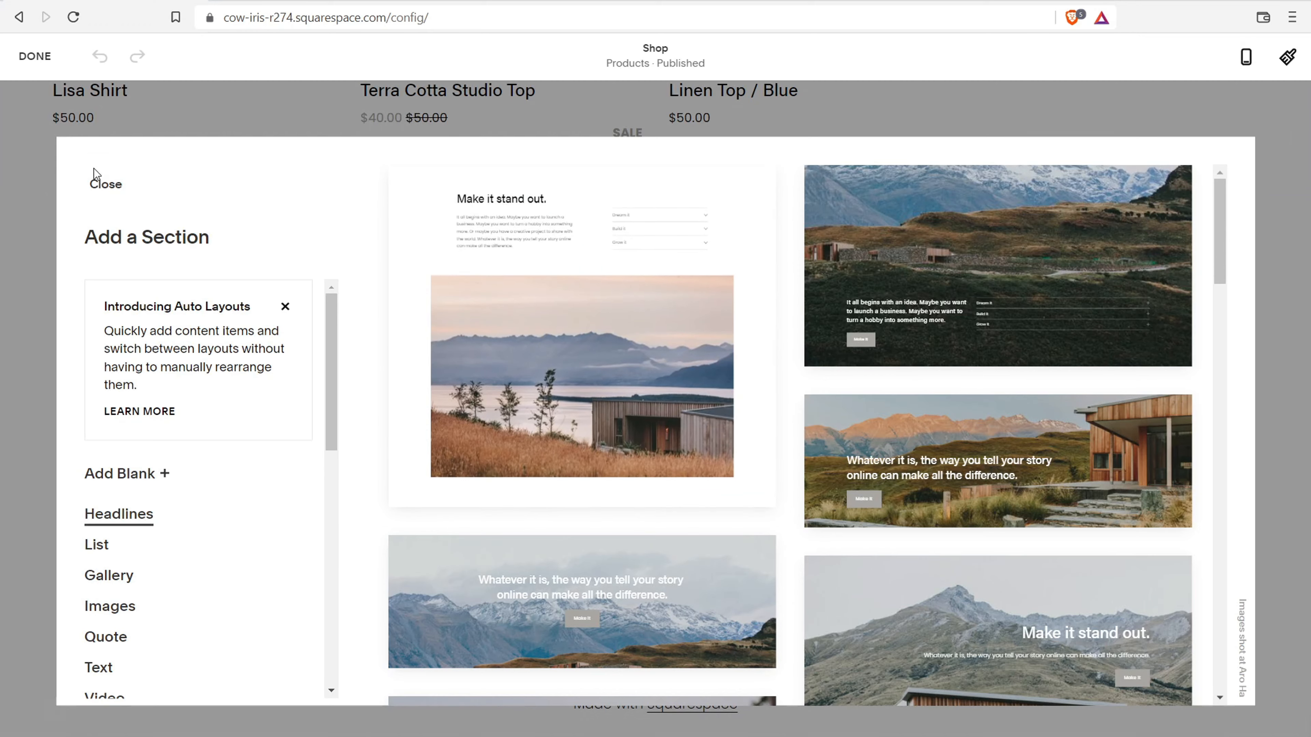
click(101, 185)
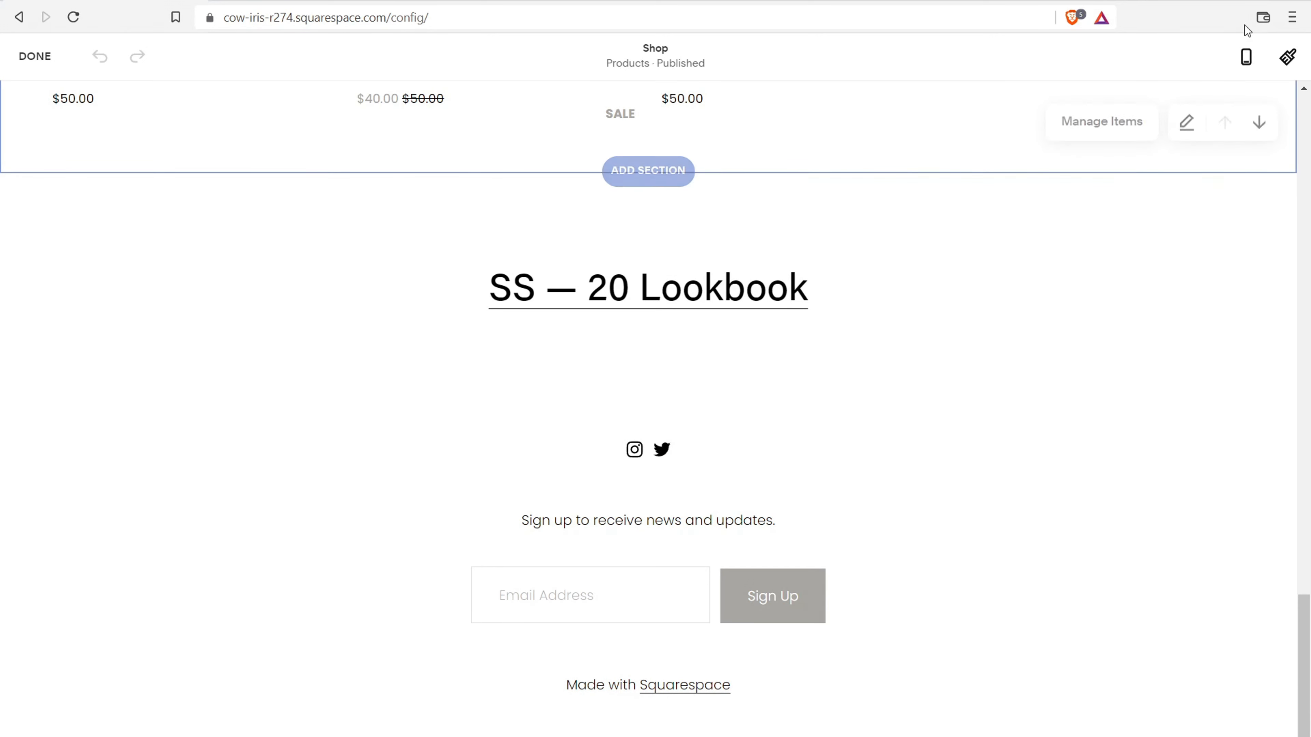
- Show the Shop page in mobile view again, review it back up to the header, and finish editing
click(1246, 56)
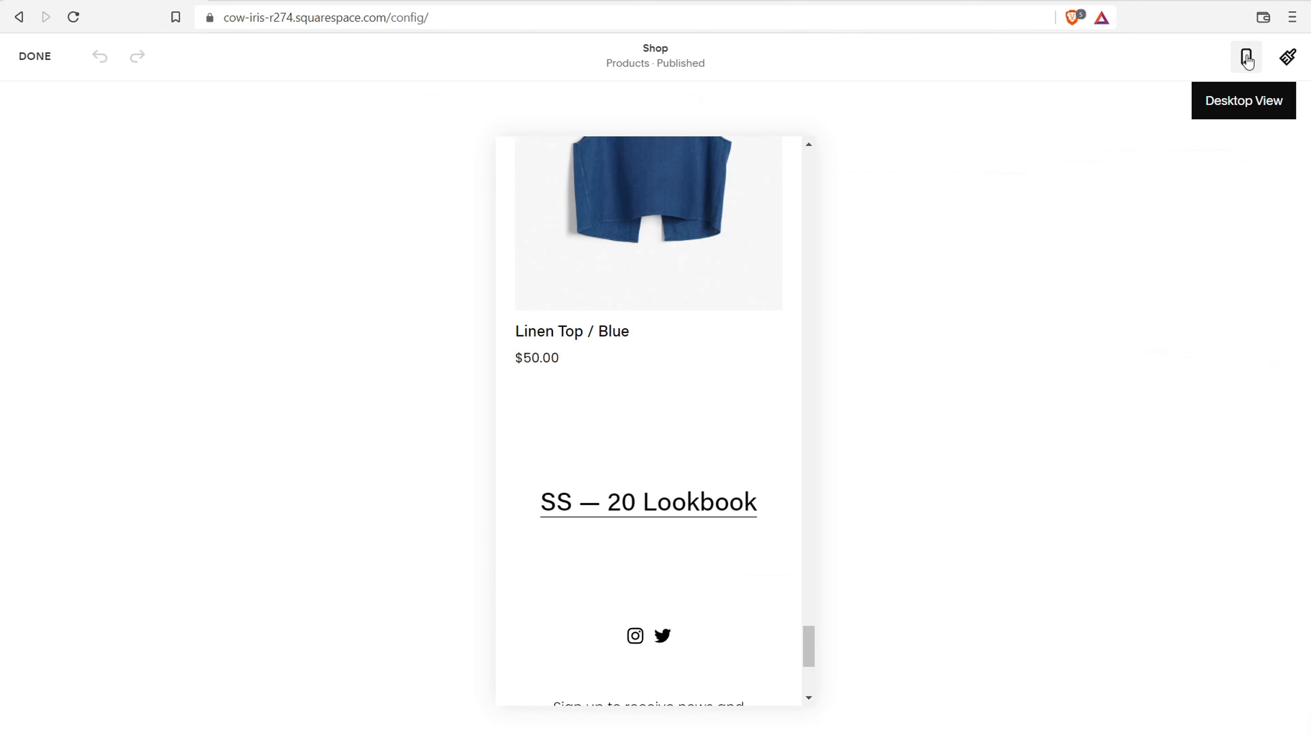
drag(809, 656, 783, 182)
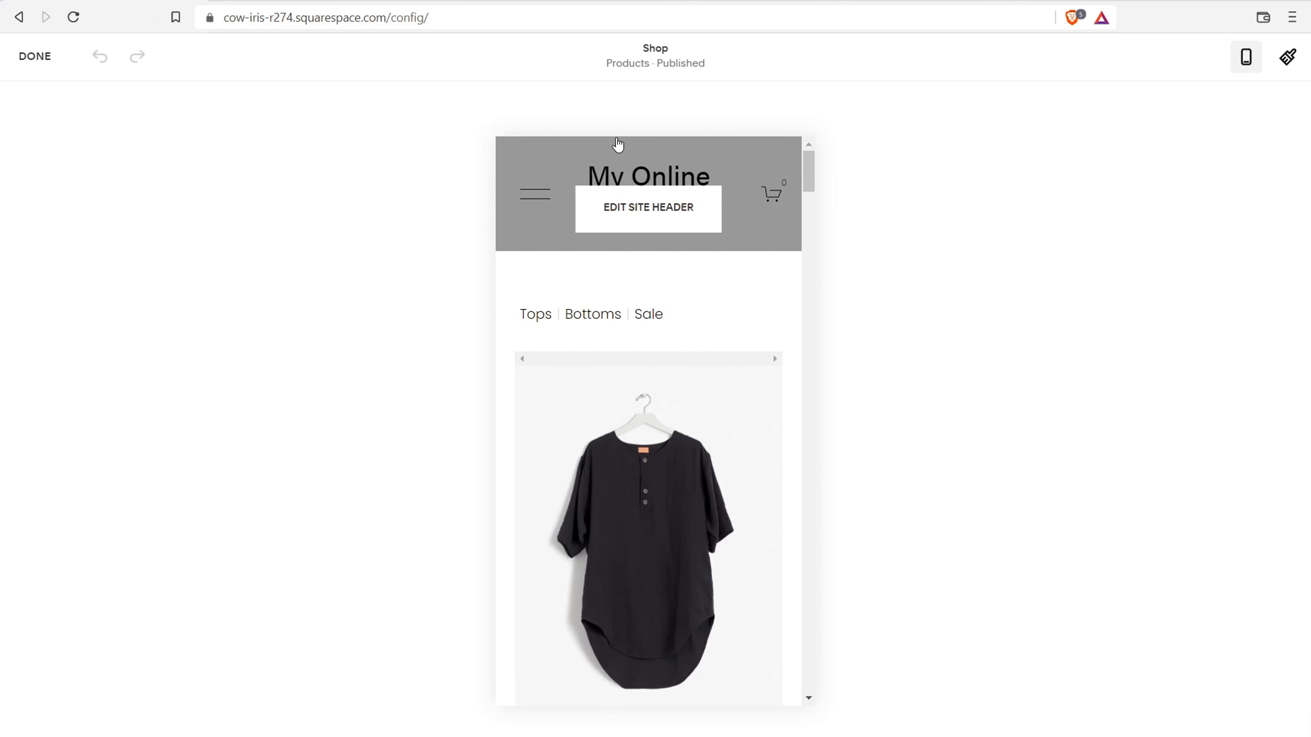
click(21, 61)
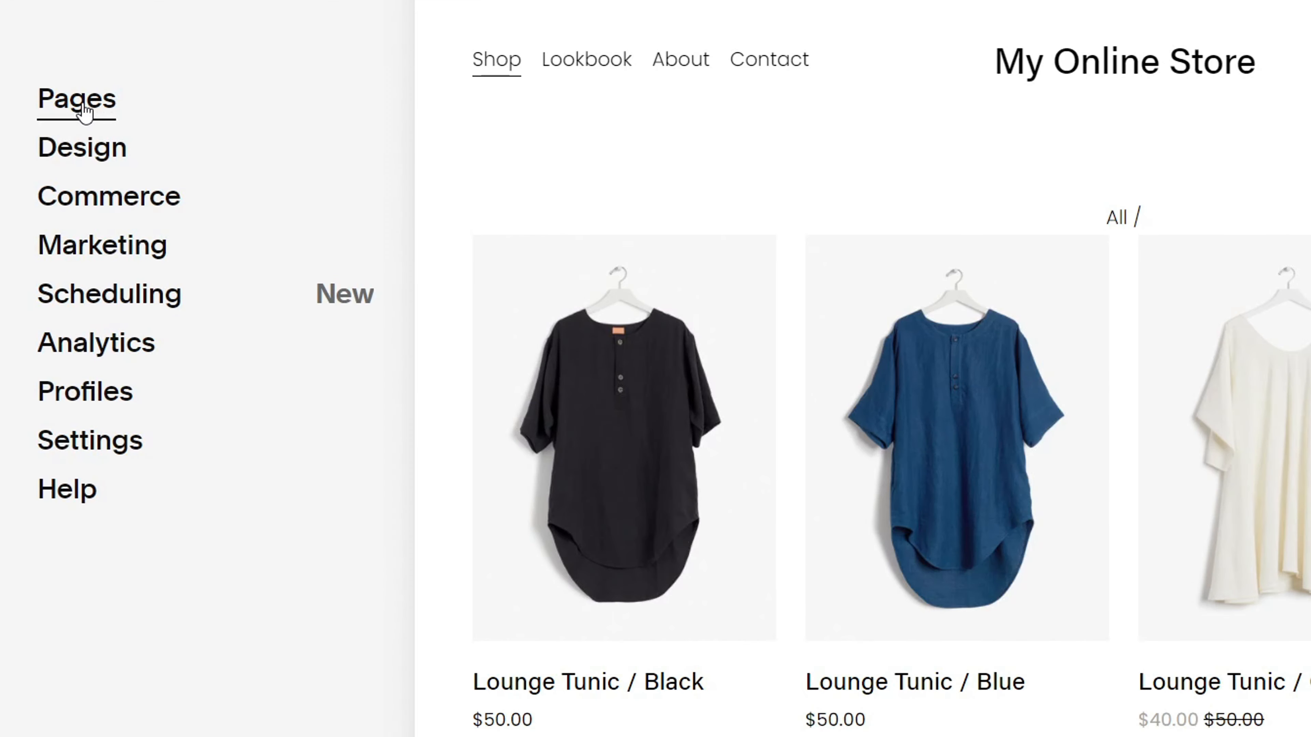
- Open the Pages list, examine the page types available for the main navigation and the Create a Link form, and close the form without saving
click(78, 99)
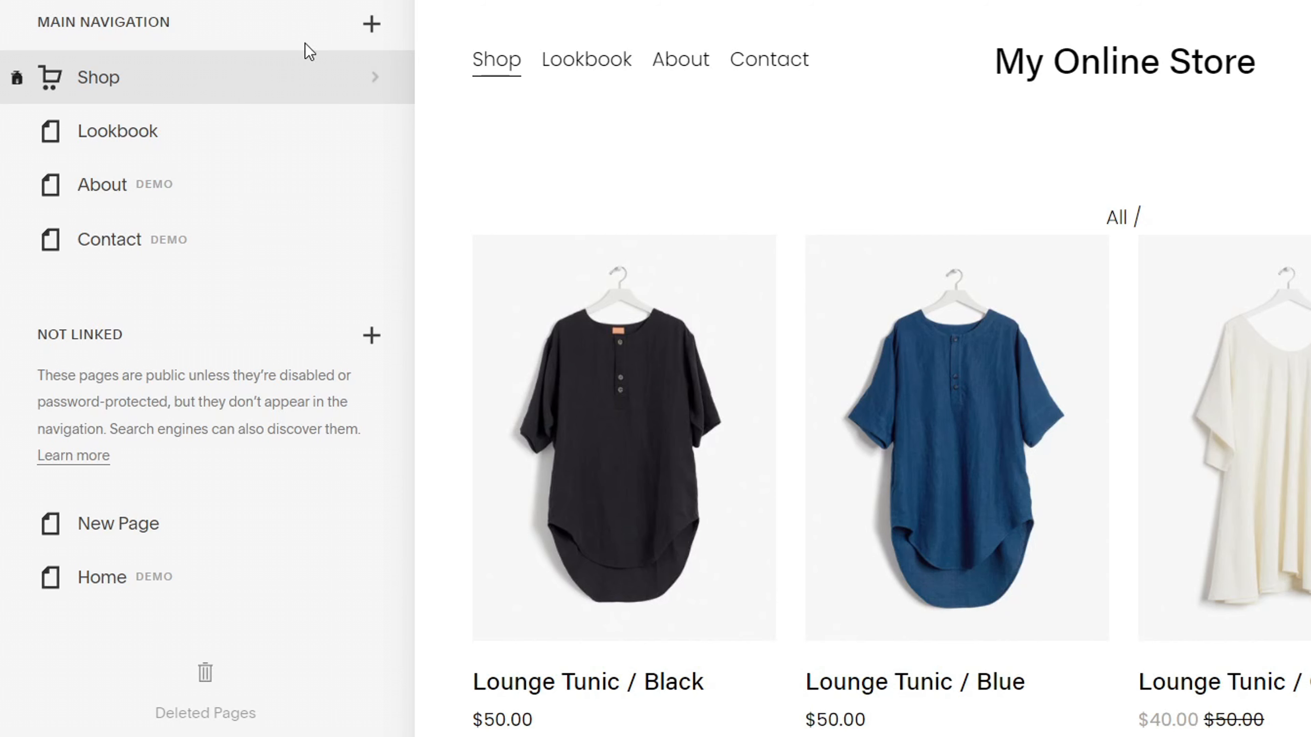
click(370, 27)
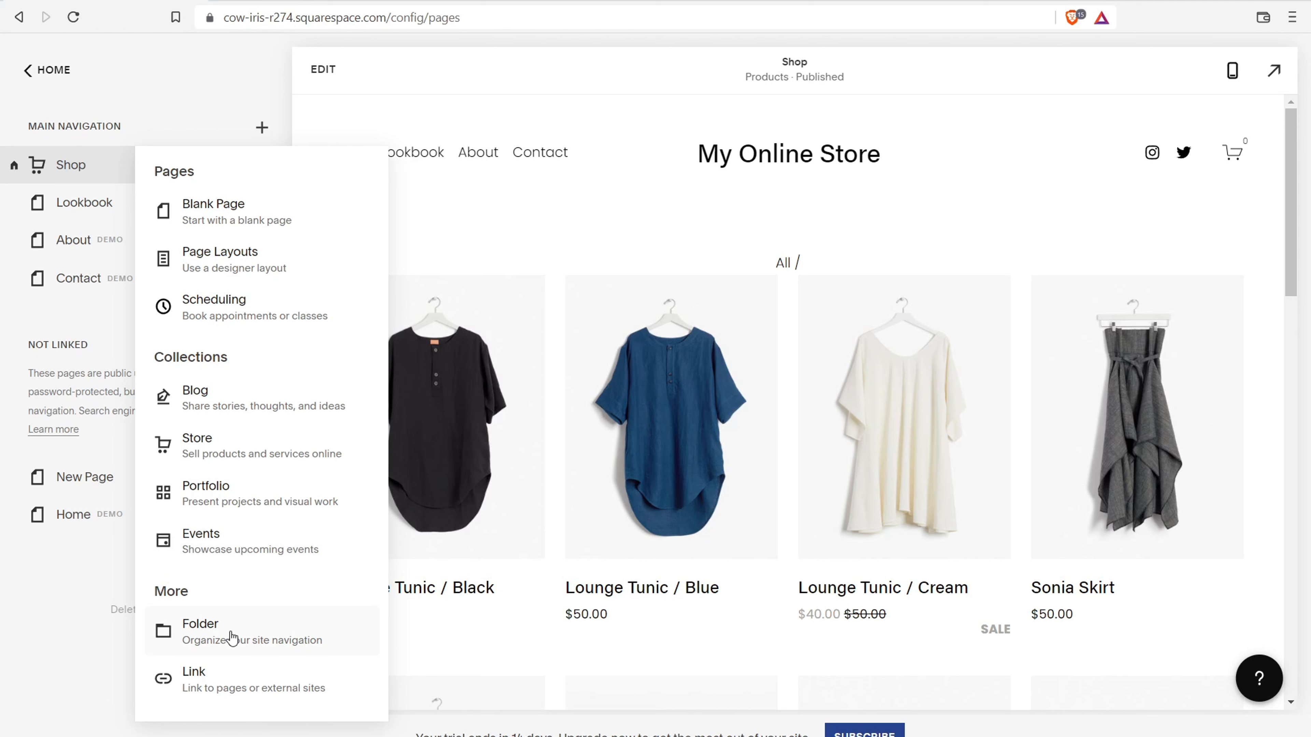
click(232, 689)
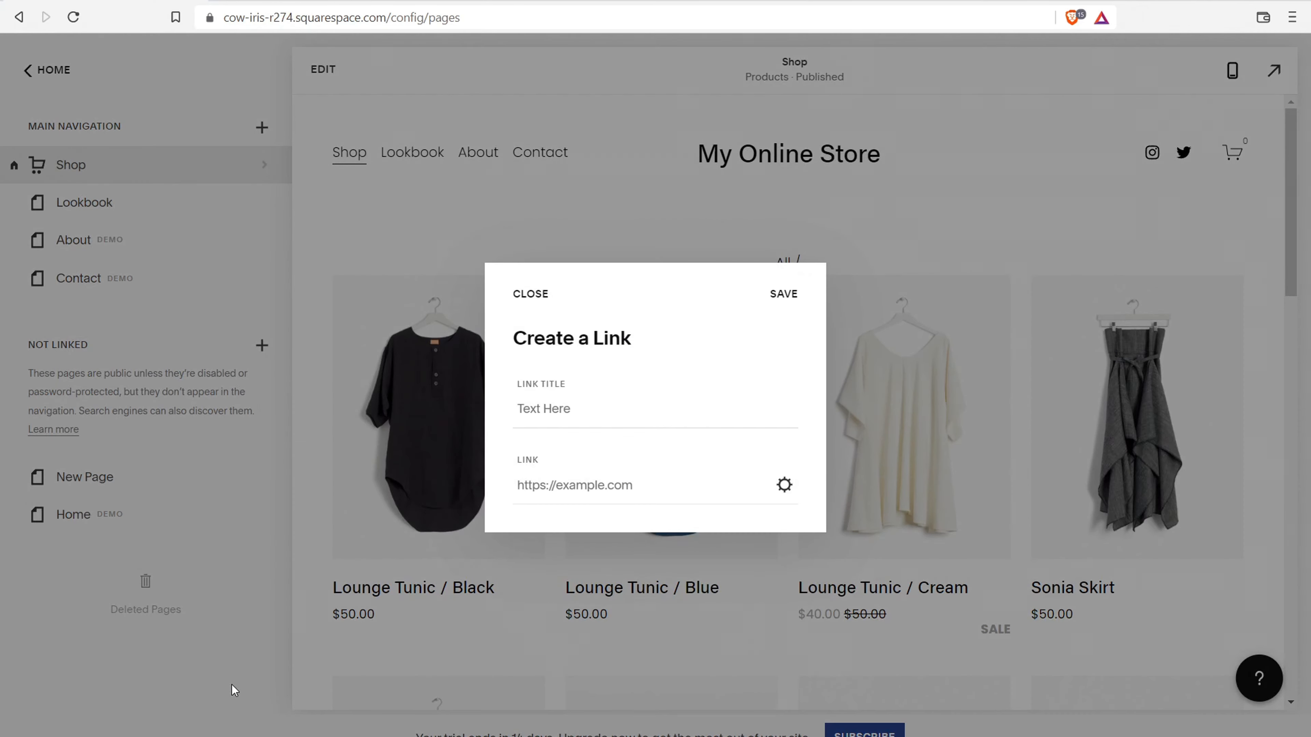
click(534, 295)
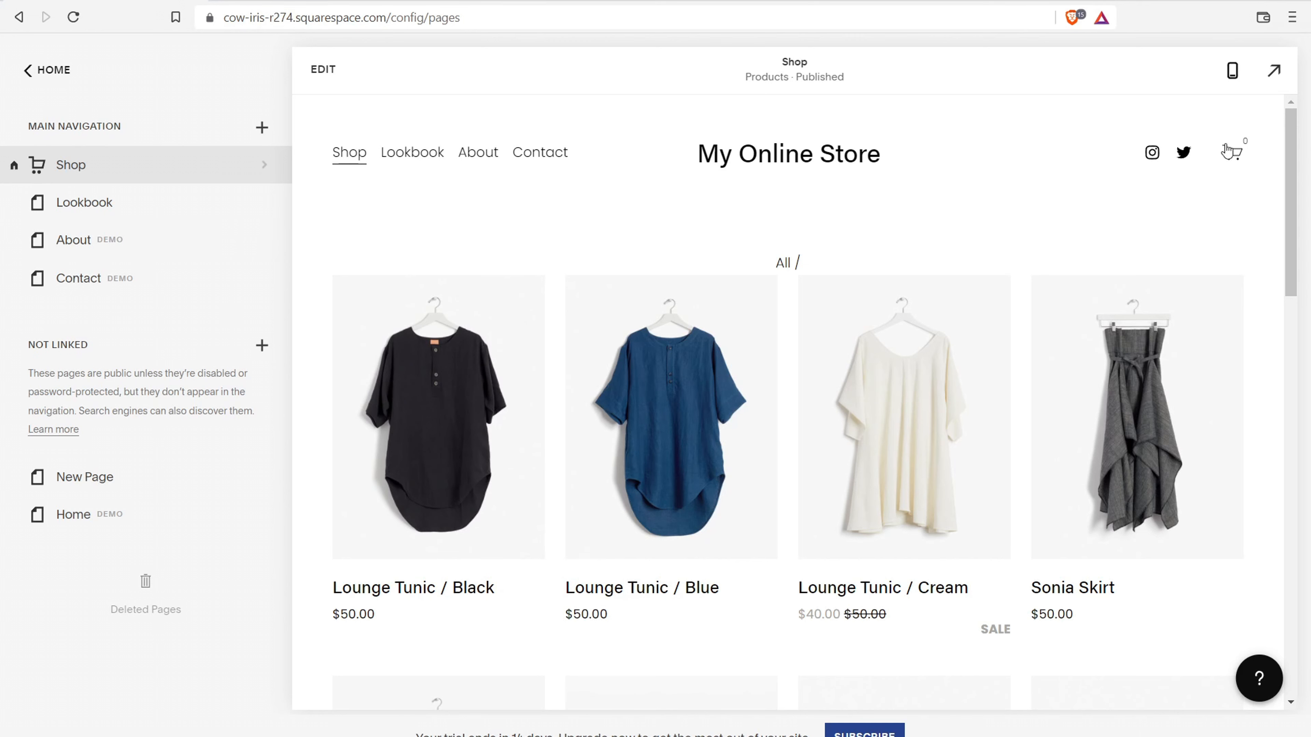
- Look over the Shop page in desktop view down to its footer and back to the header
drag(1292, 175, 1292, 575)
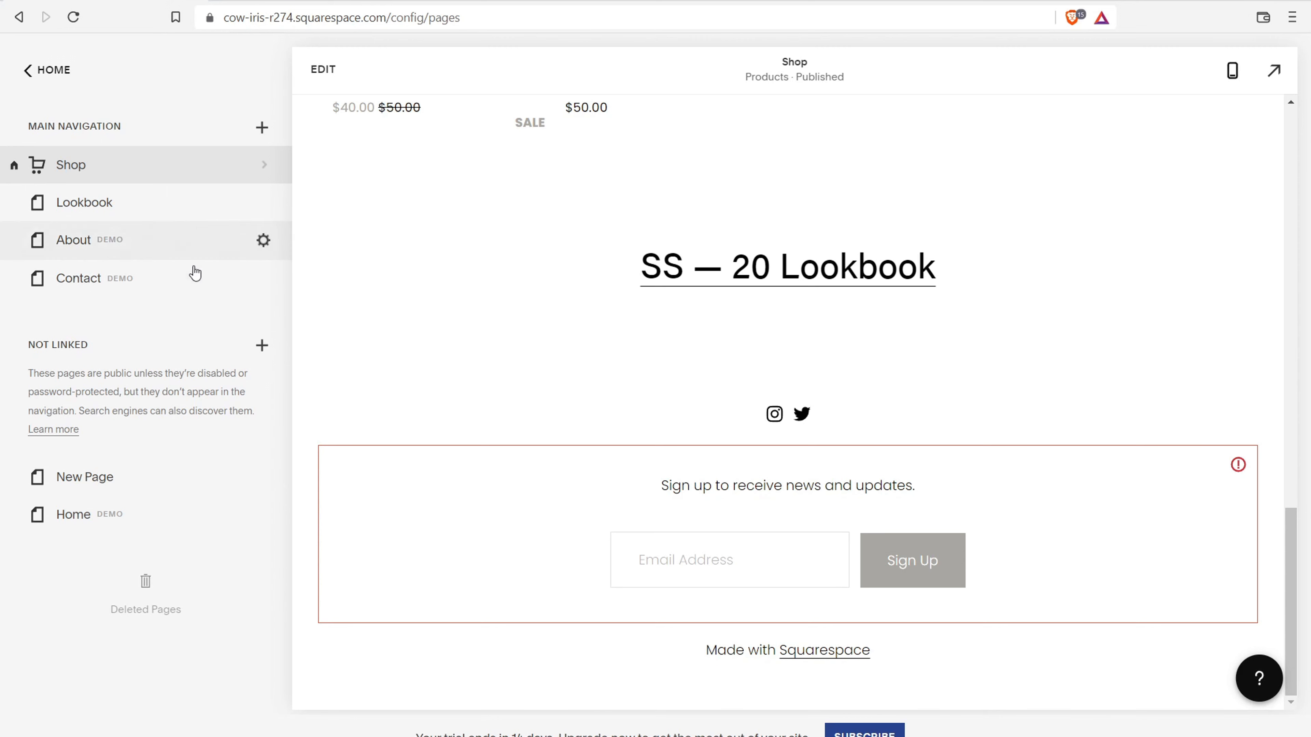
drag(1290, 652, 1290, 289)
scroll(816, 290, up, 3)
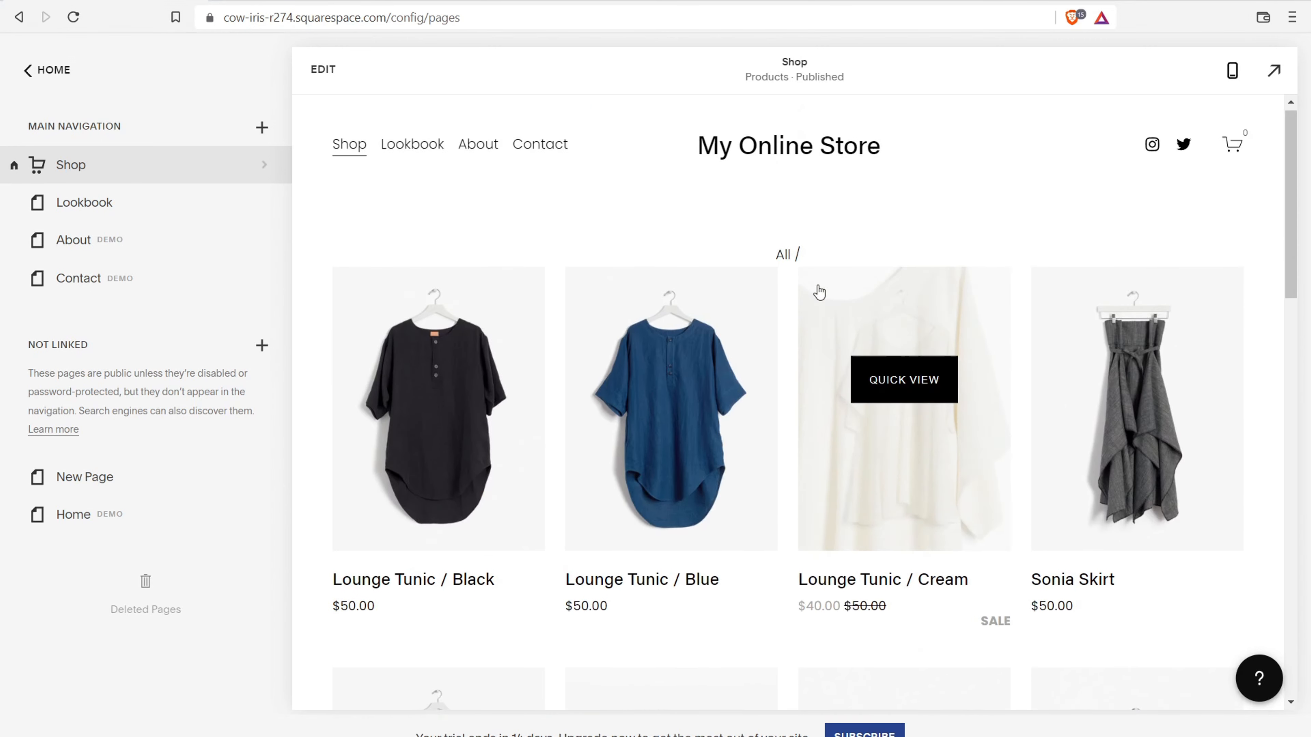
- Add a blank page to the Not Linked pages, keeping the name New Page, and open it for editing
click(262, 345)
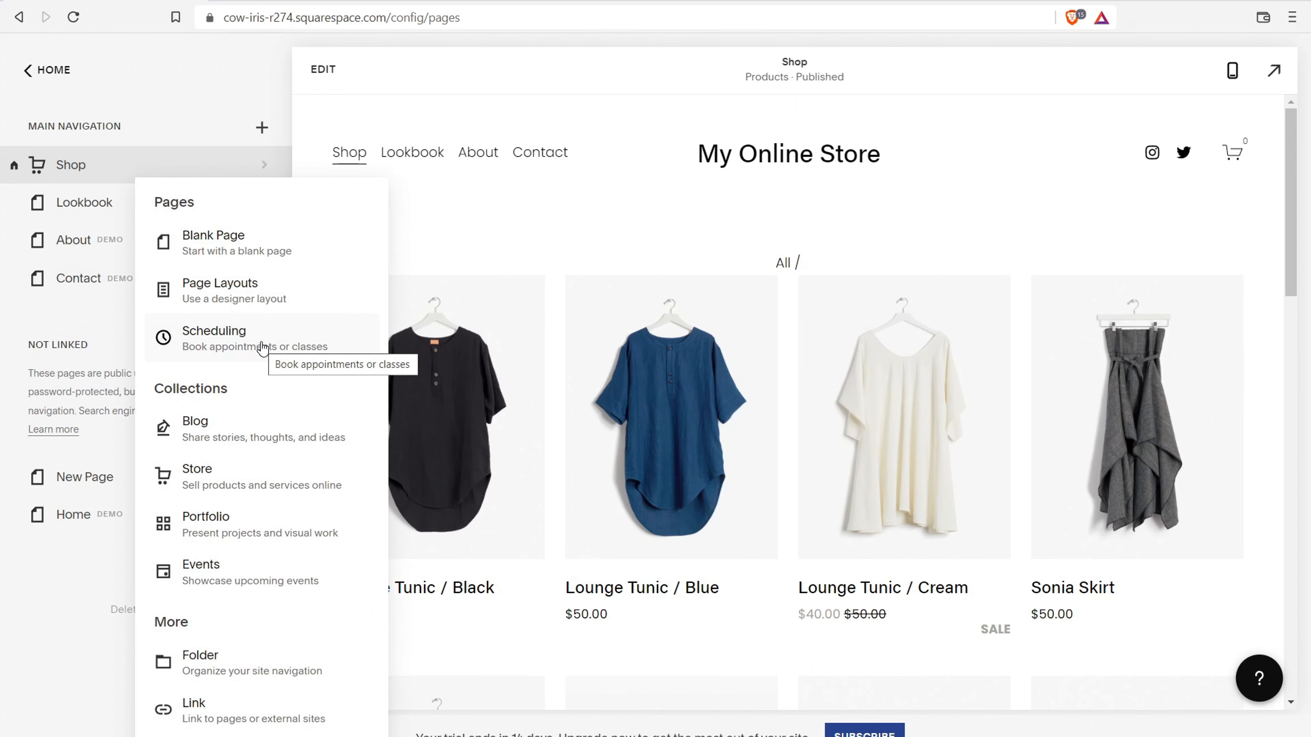
click(235, 245)
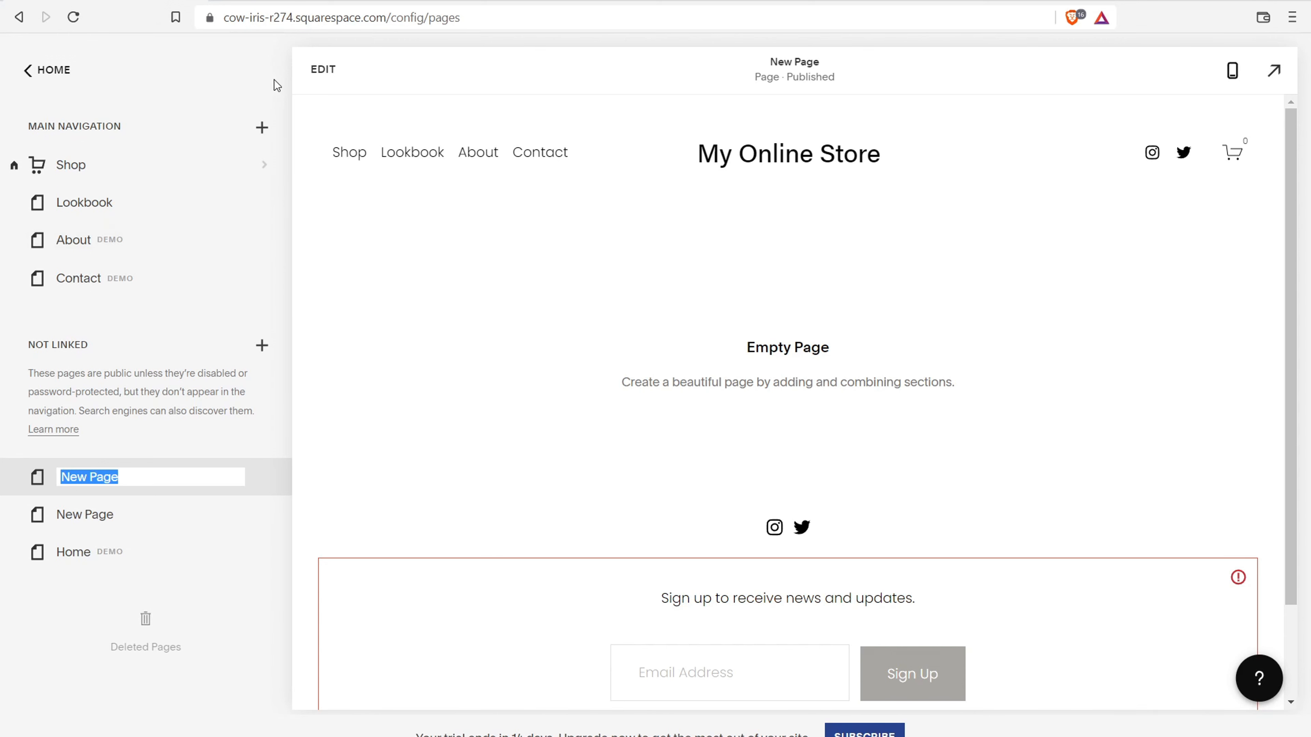
click(319, 78)
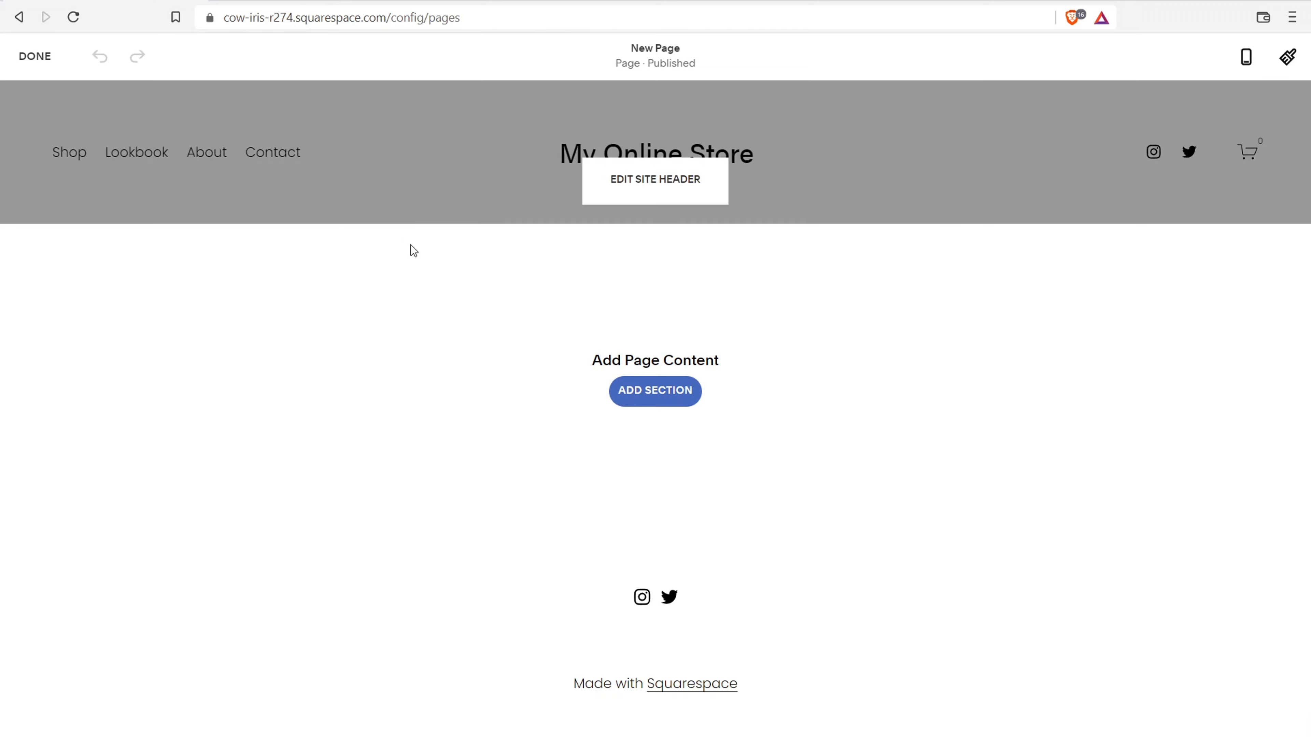
- Add the Headlines section with the mountain-and-cabin background and right-aligned "Make it stand out." text to the new page
click(654, 401)
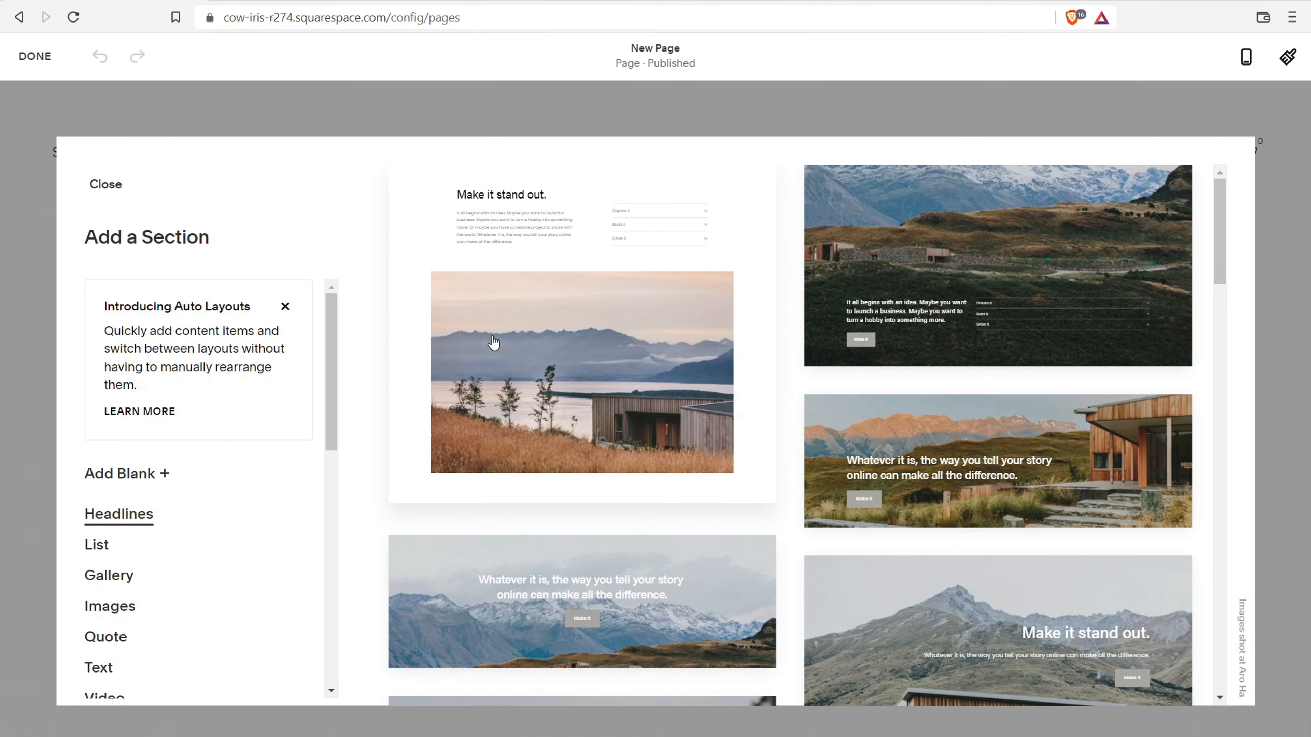
drag(333, 340, 345, 386)
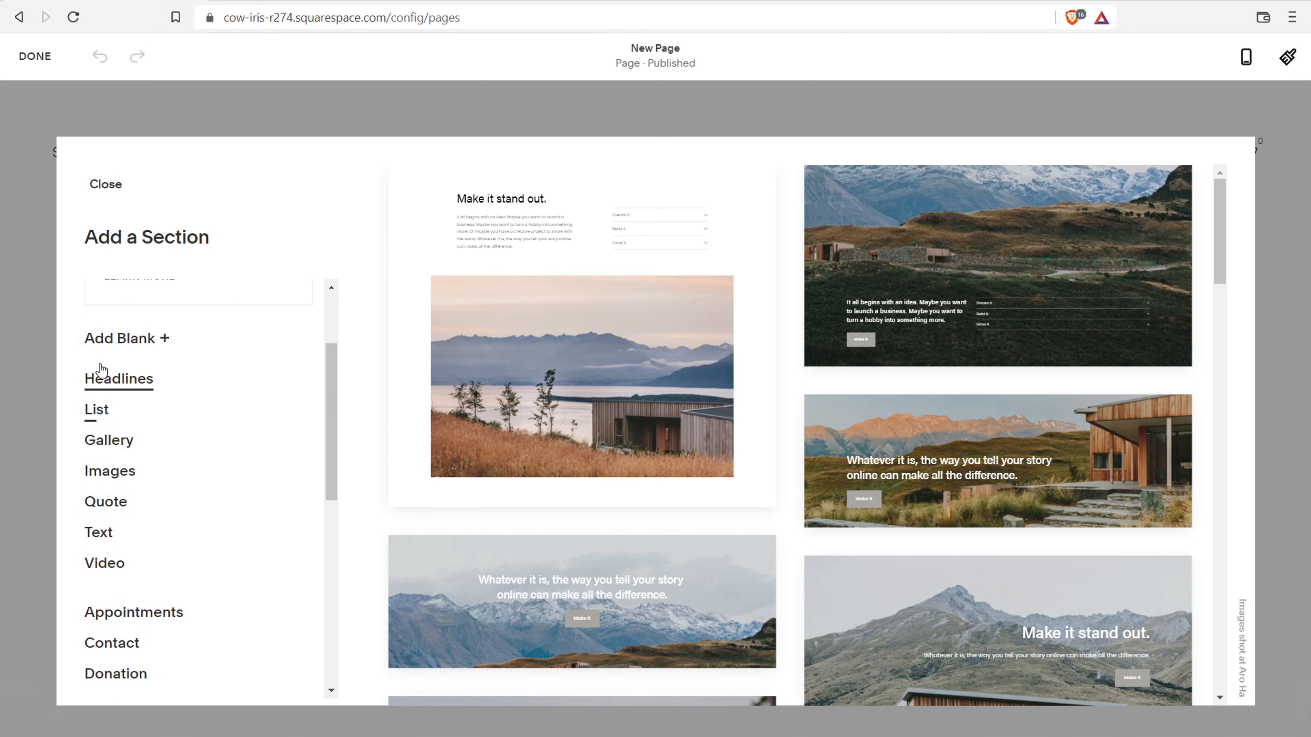
drag(1220, 199, 1242, 256)
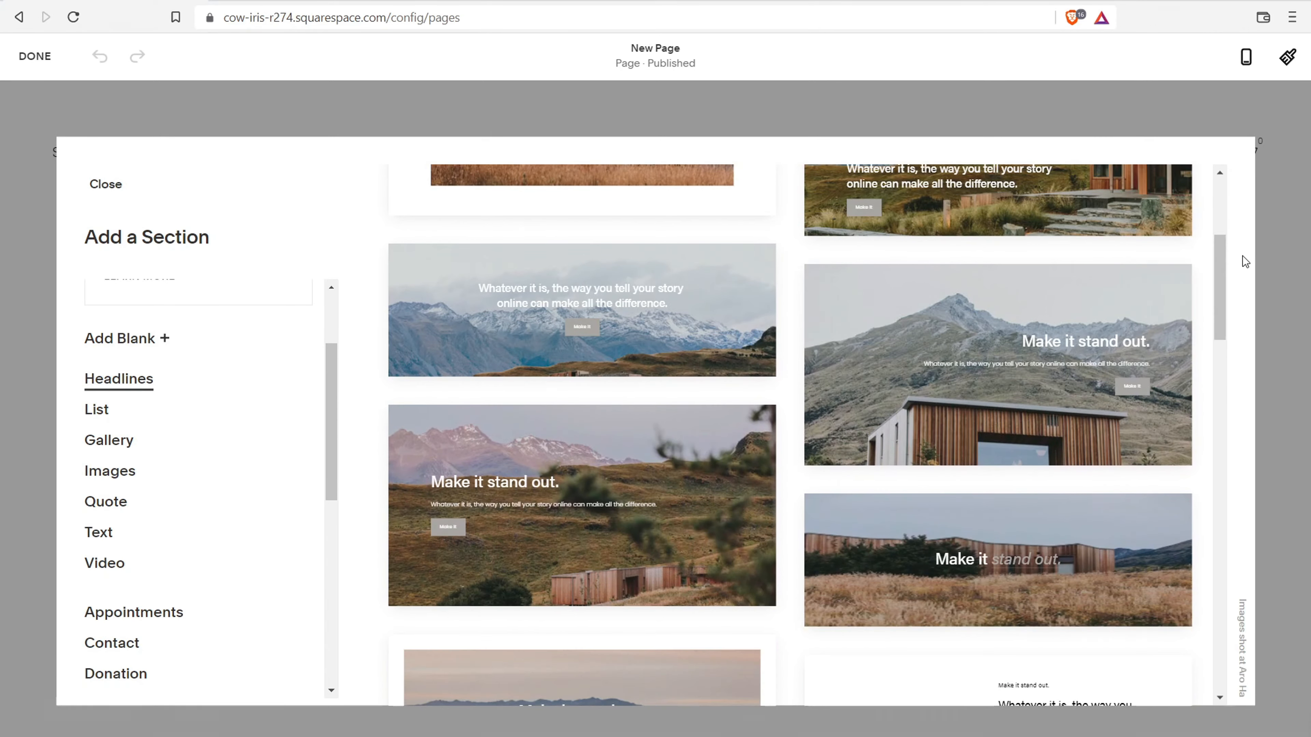
click(886, 337)
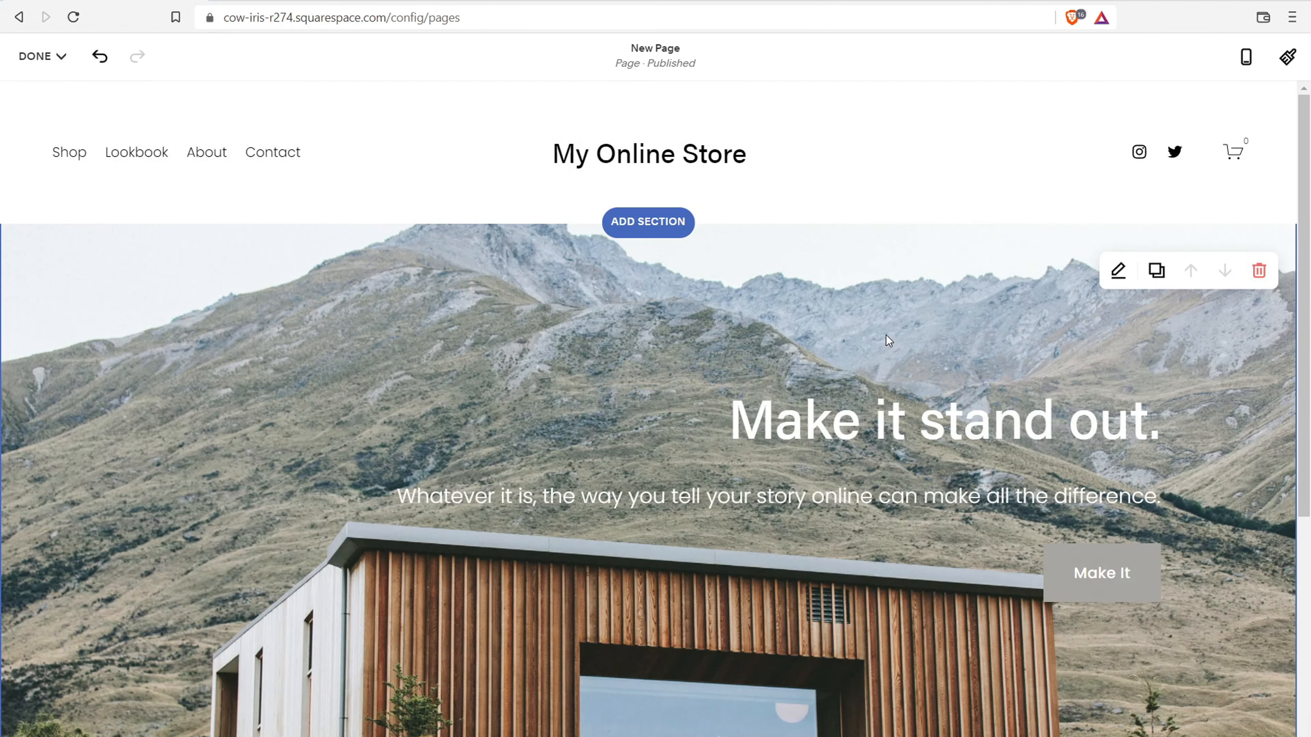
- Open the section library below the cabin headline section and browse the List and Gallery layouts
drag(1307, 151, 1308, 281)
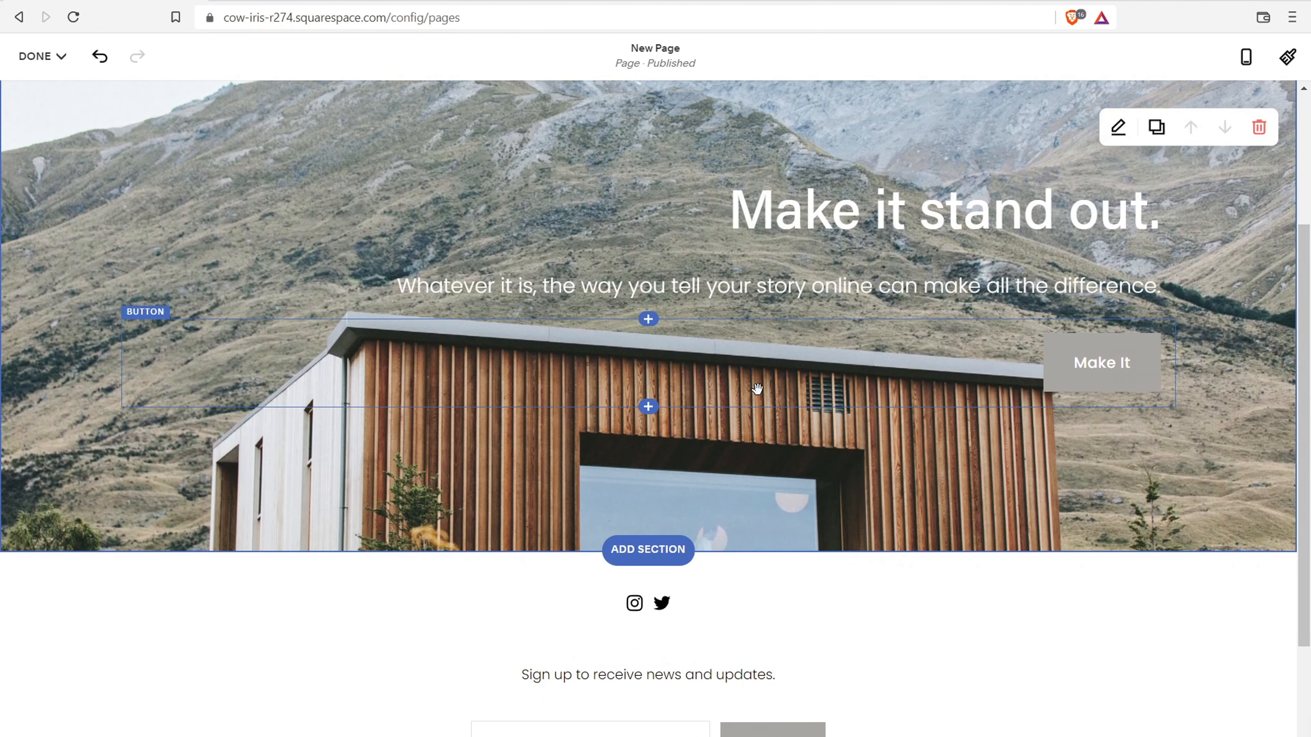
click(638, 559)
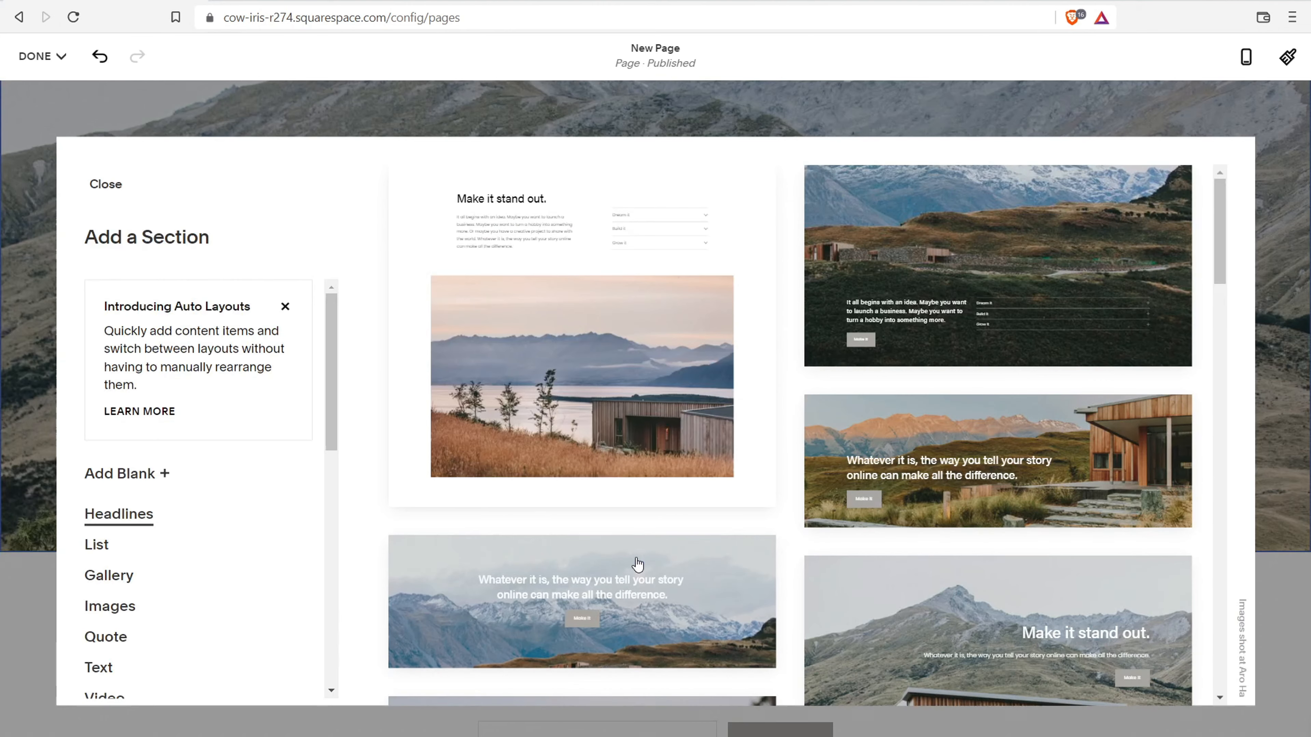
drag(334, 325, 338, 385)
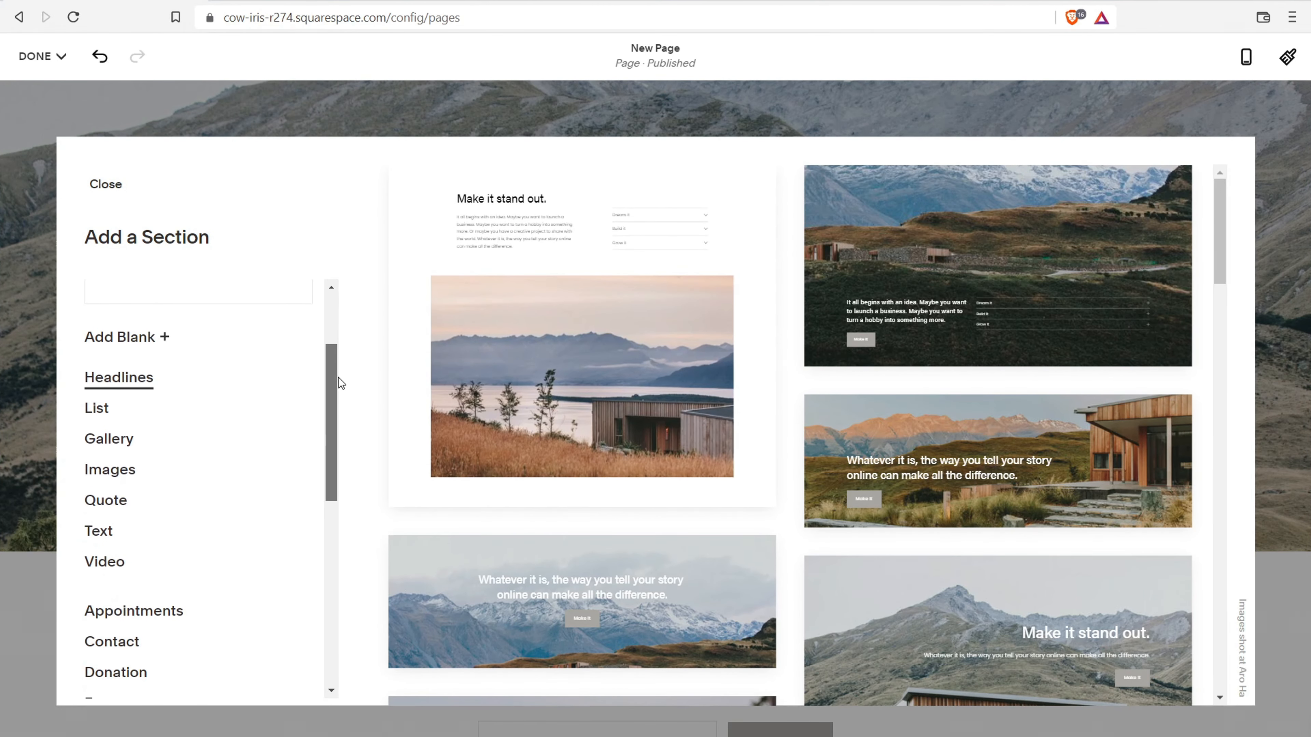
click(97, 409)
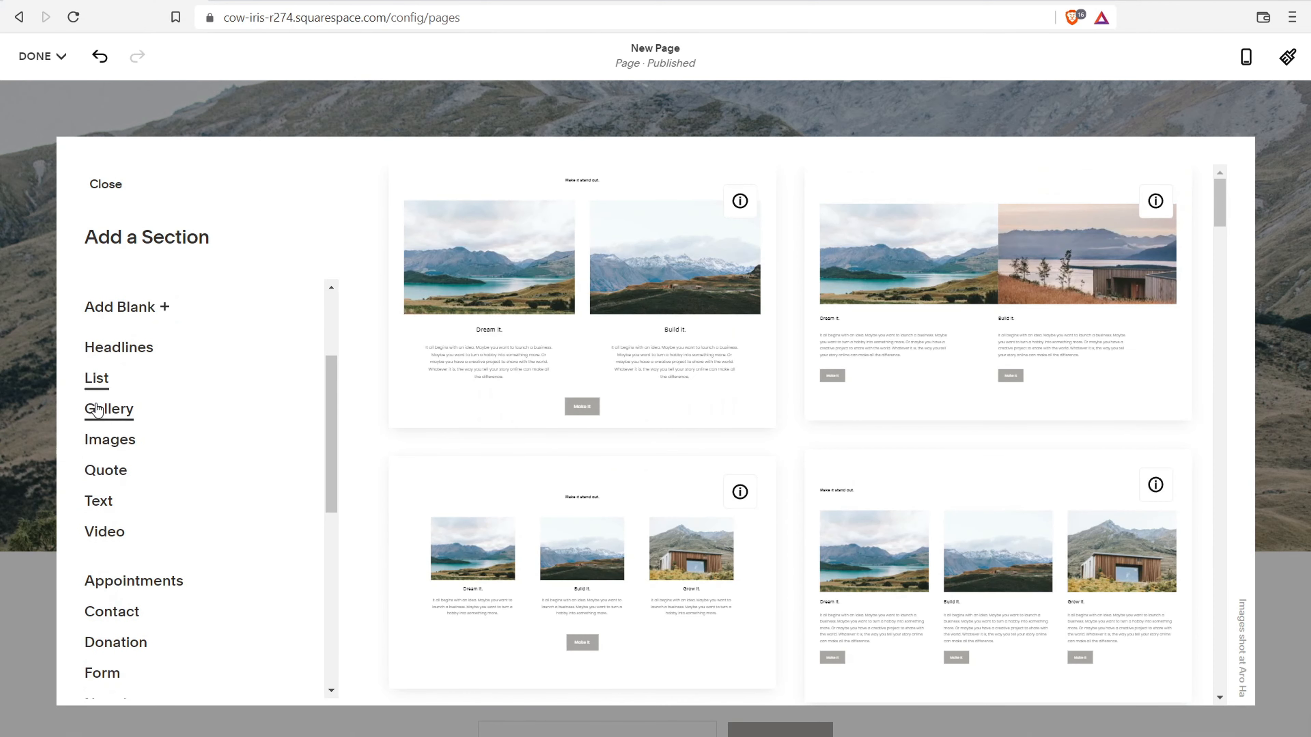
drag(1219, 198, 1213, 285)
click(147, 407)
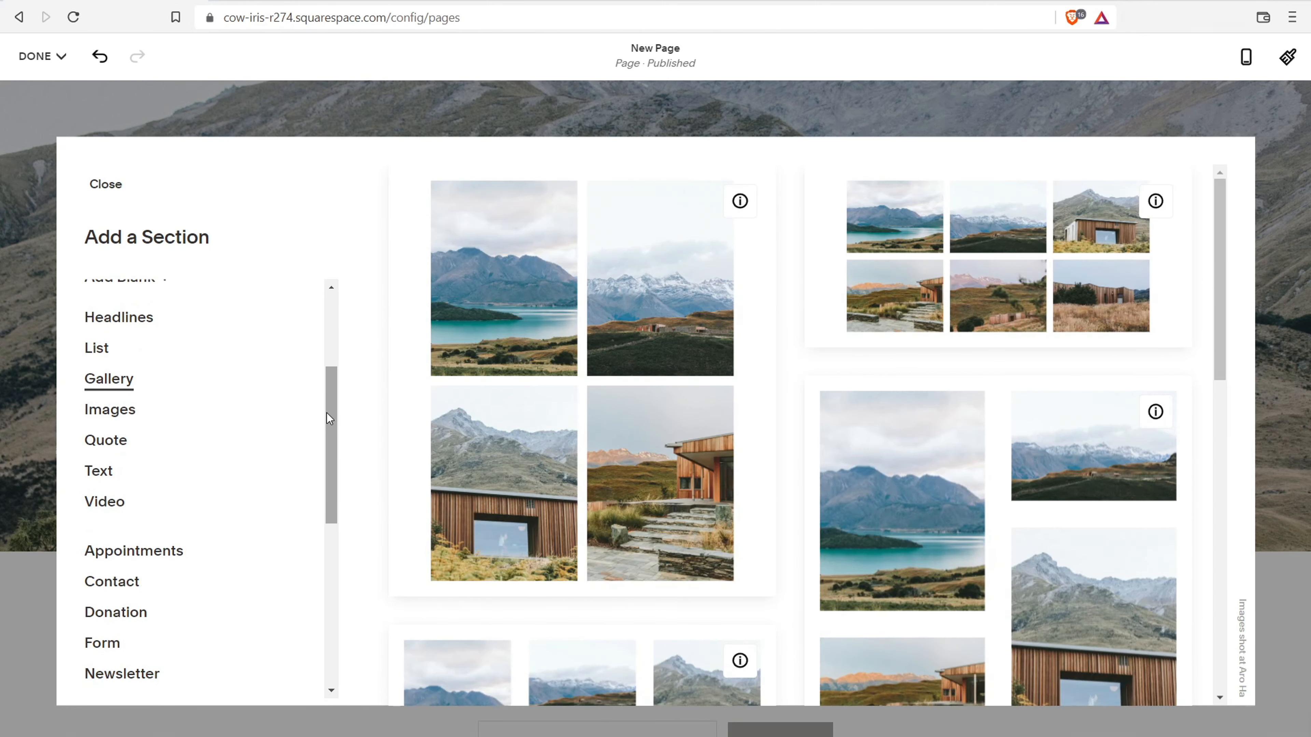
drag(329, 418, 330, 364)
- Add the Headlines section with a rounded-corner mountain image beside the text "Whatever it is, the way you tell your story online..."
click(98, 447)
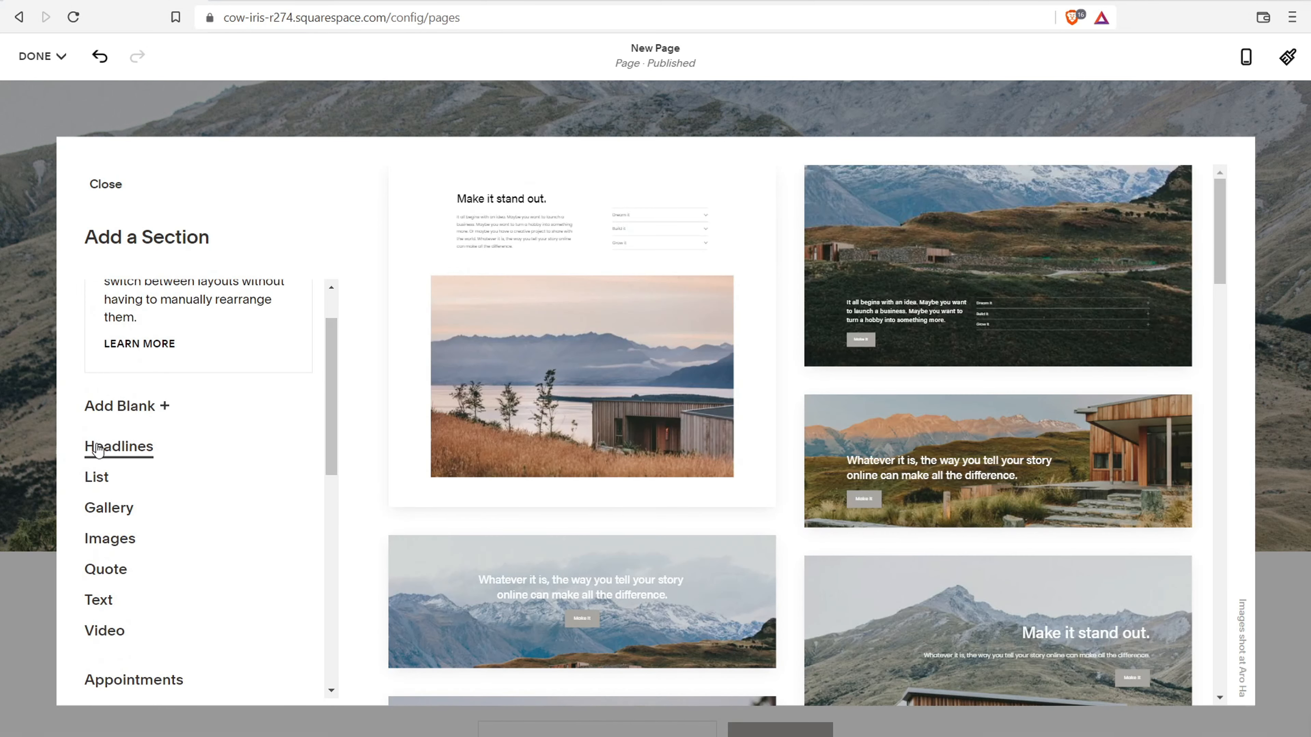
scroll(746, 344, down, 10)
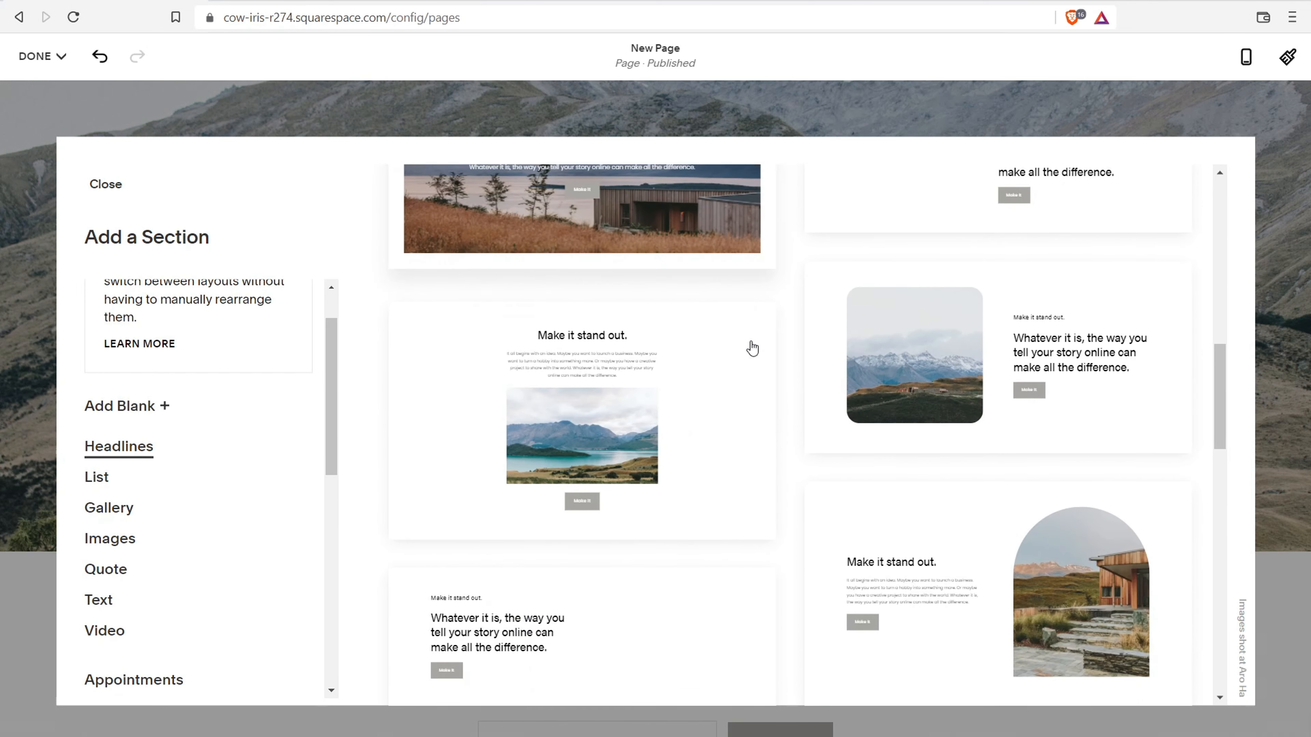
scroll(857, 356, up, 3)
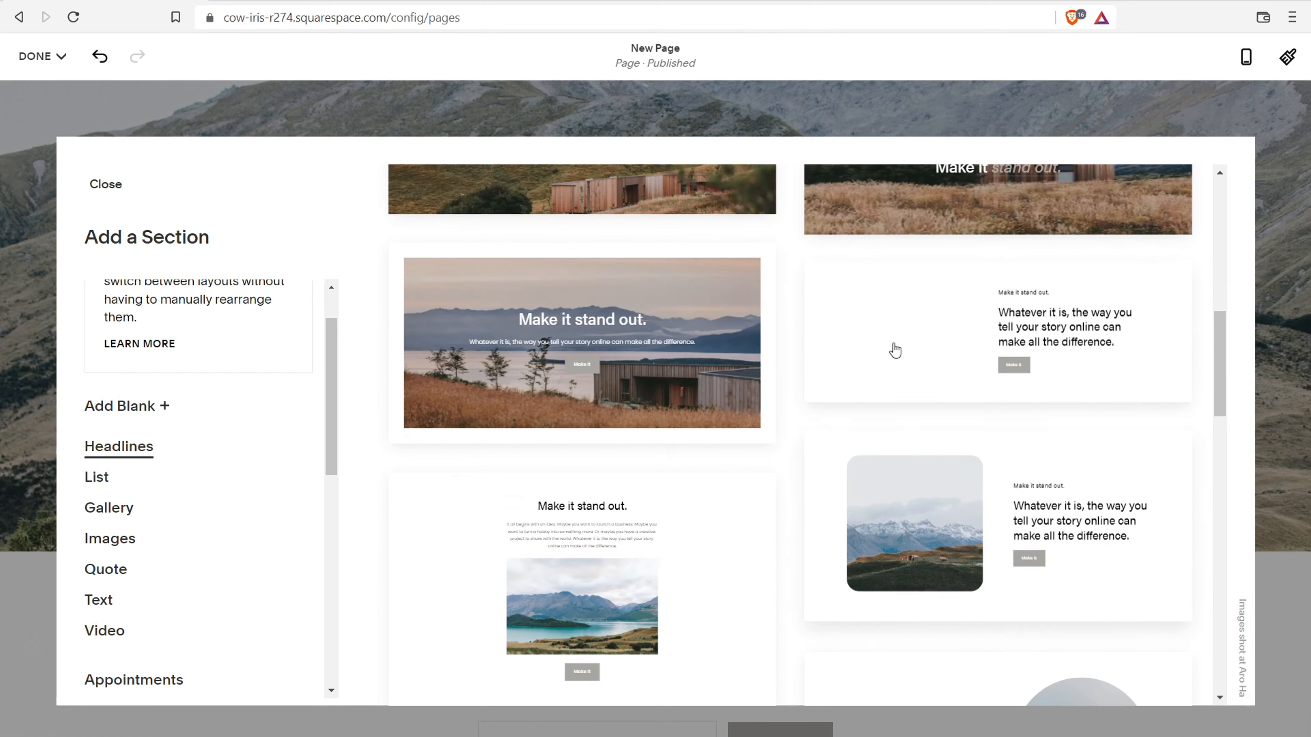
click(1097, 476)
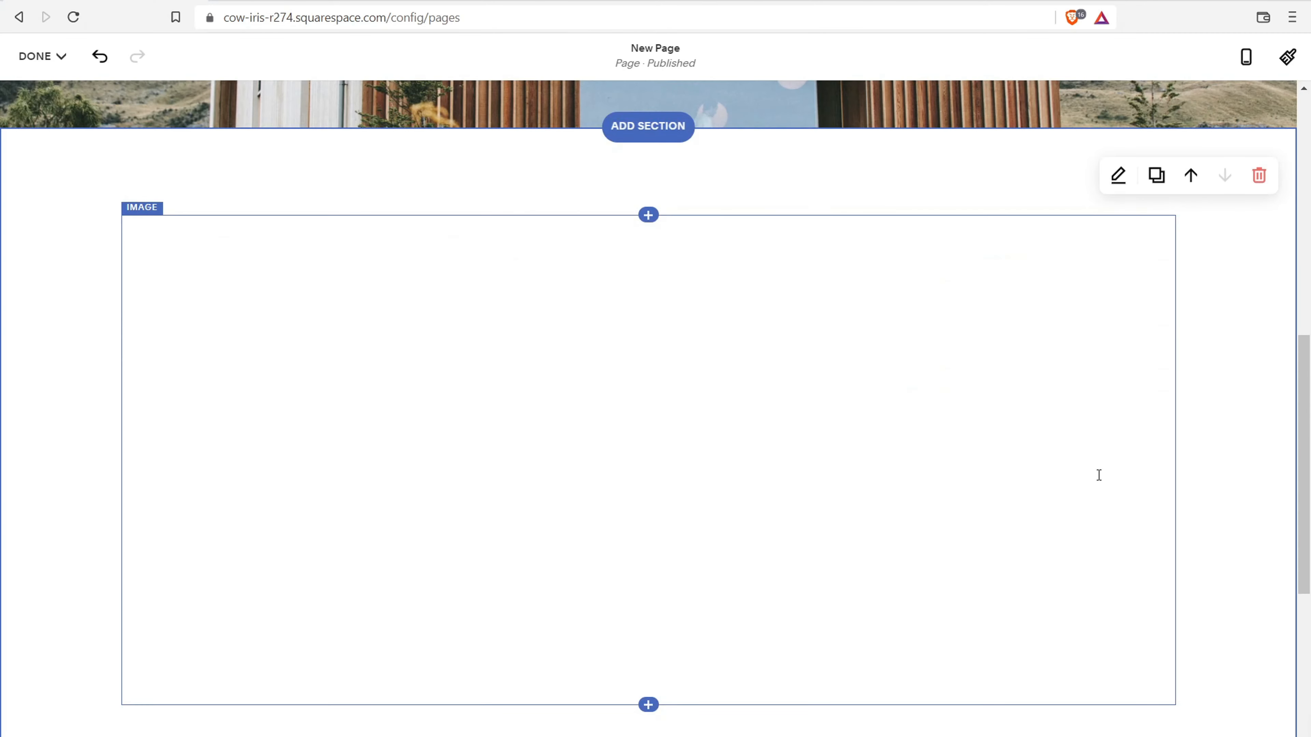
- Check the heading levels used in the new image section's text and in the "Make it stand out." title of the first section
scroll(1275, 416, up, 10)
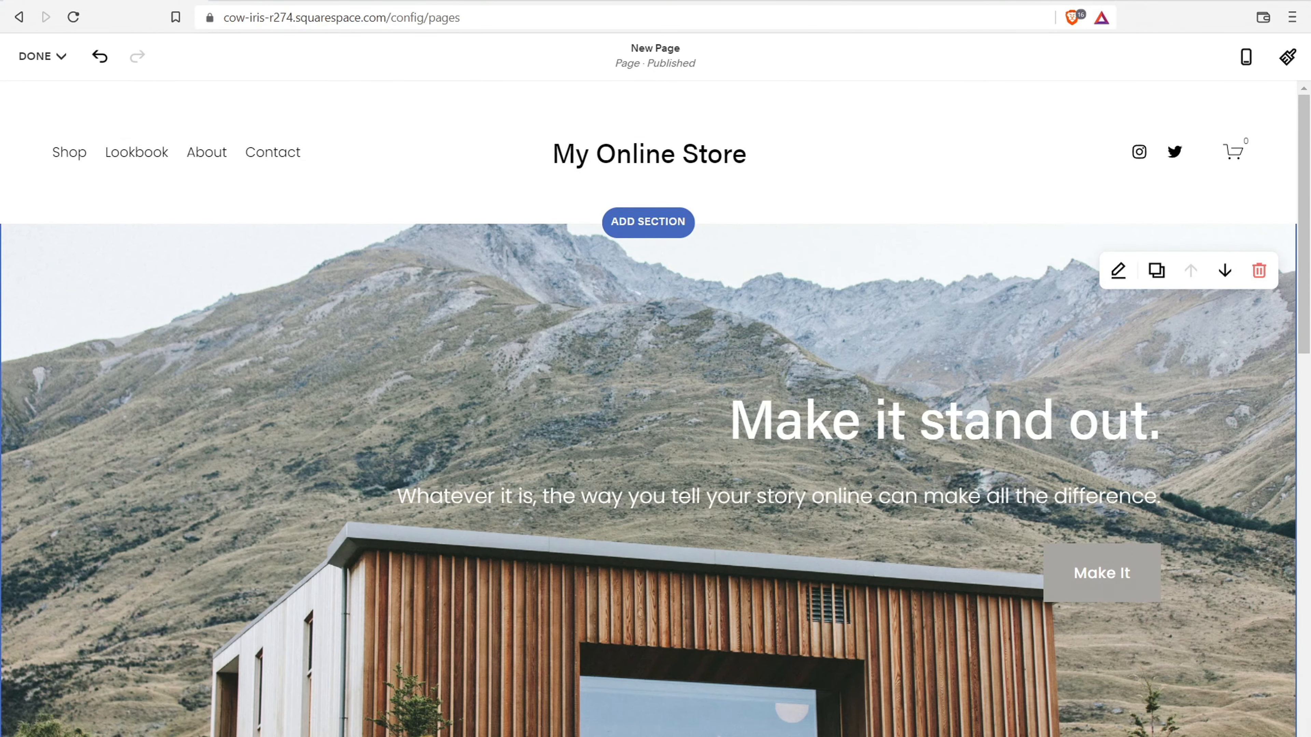
scroll(877, 620, down, 10)
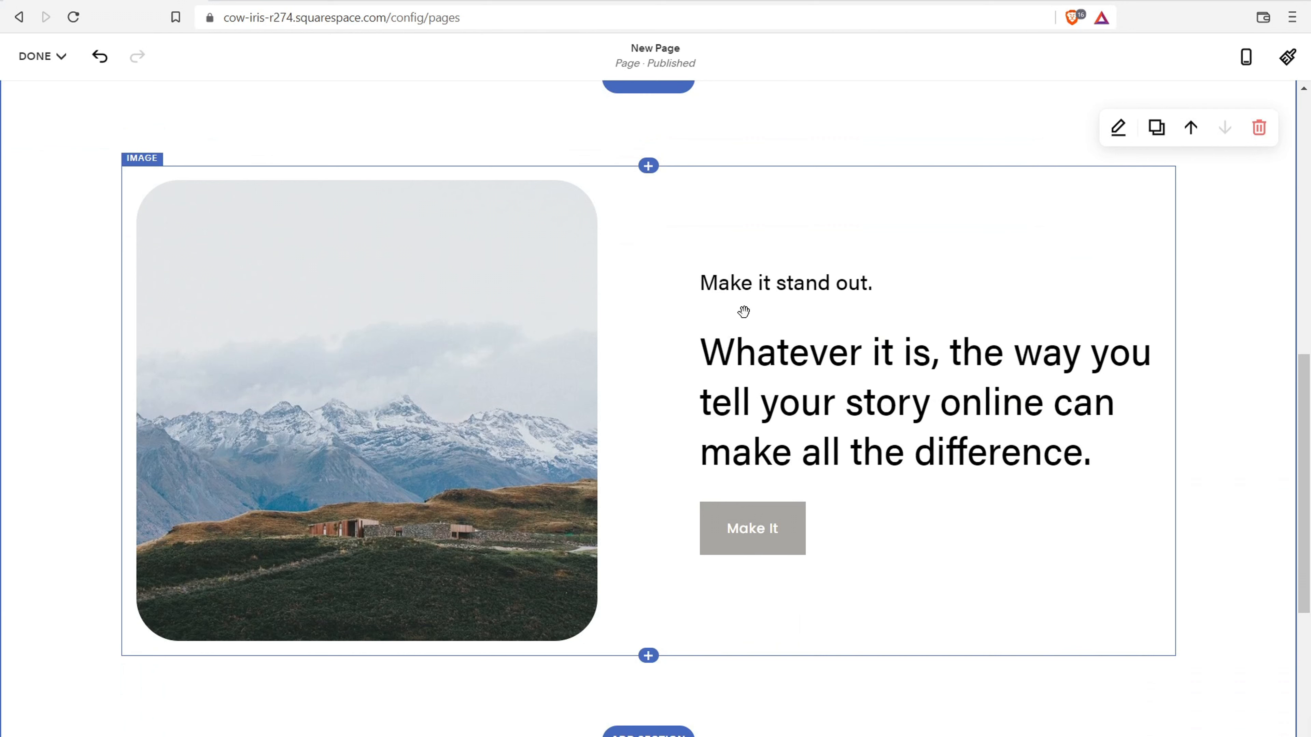
click(747, 353)
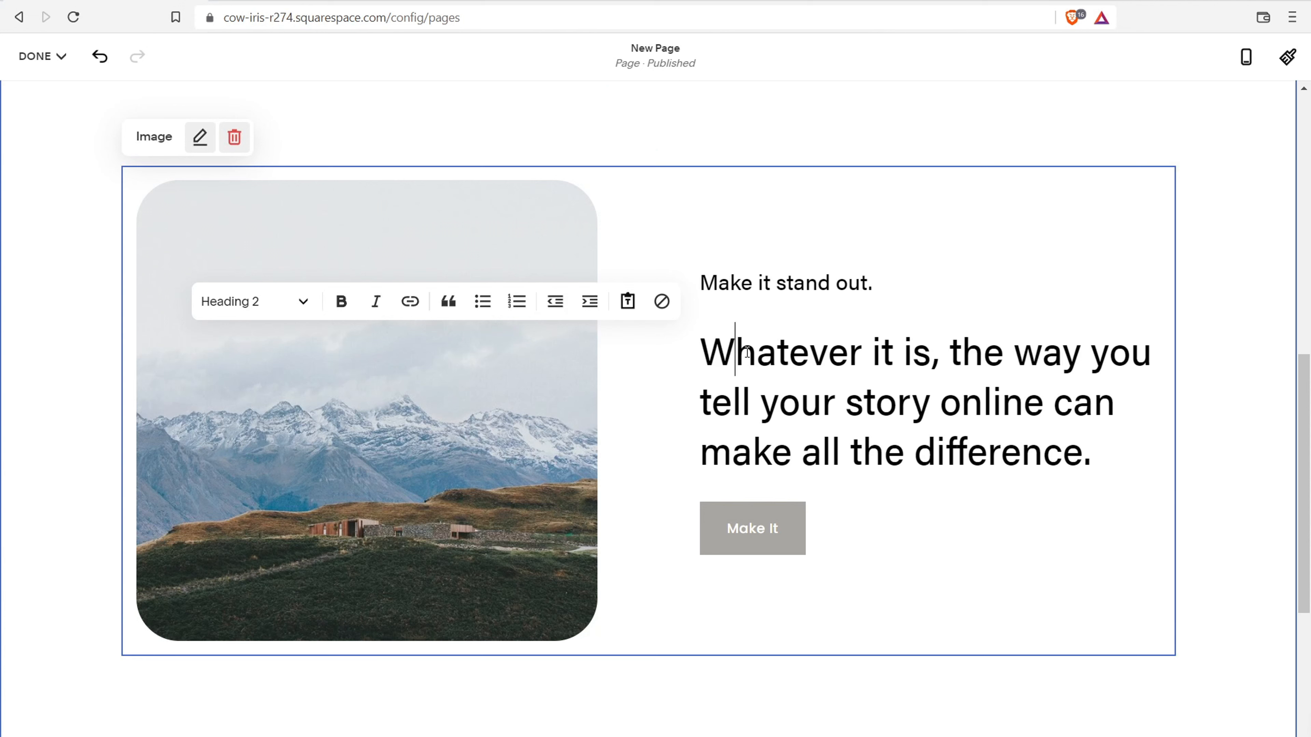
drag(756, 353, 959, 436)
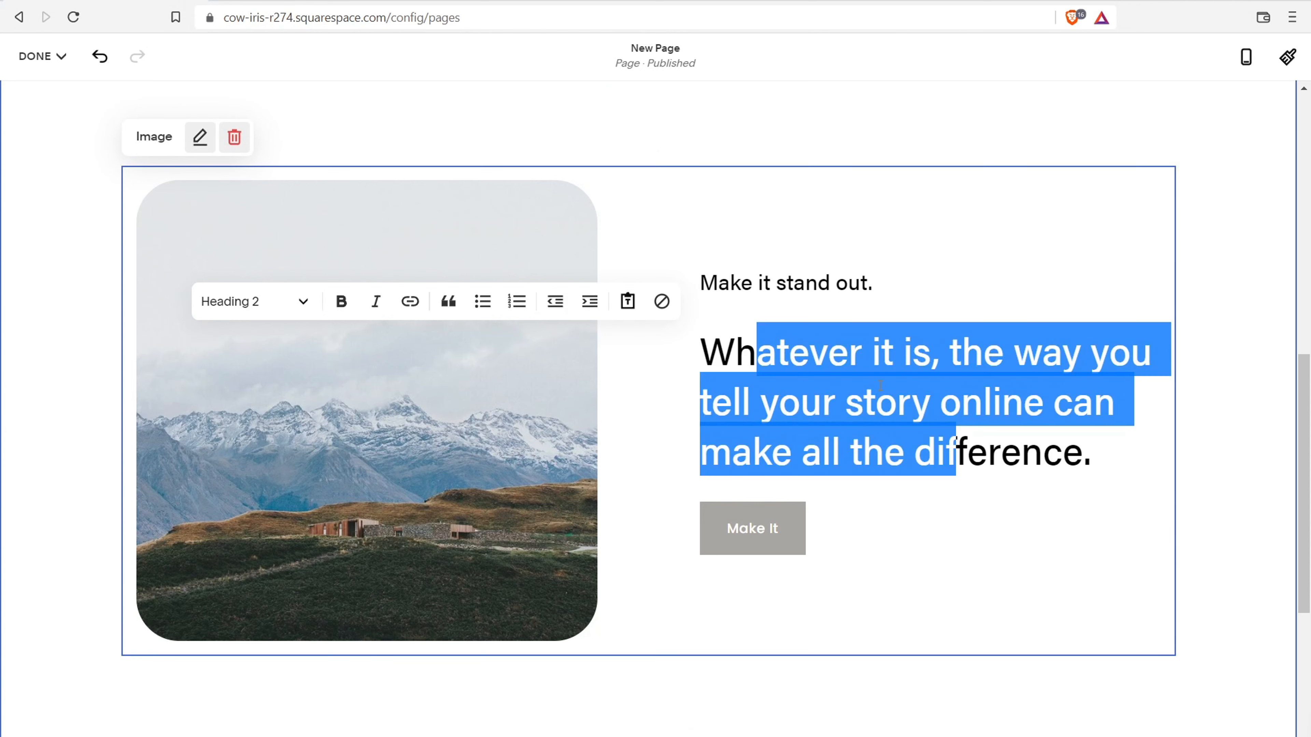
click(963, 355)
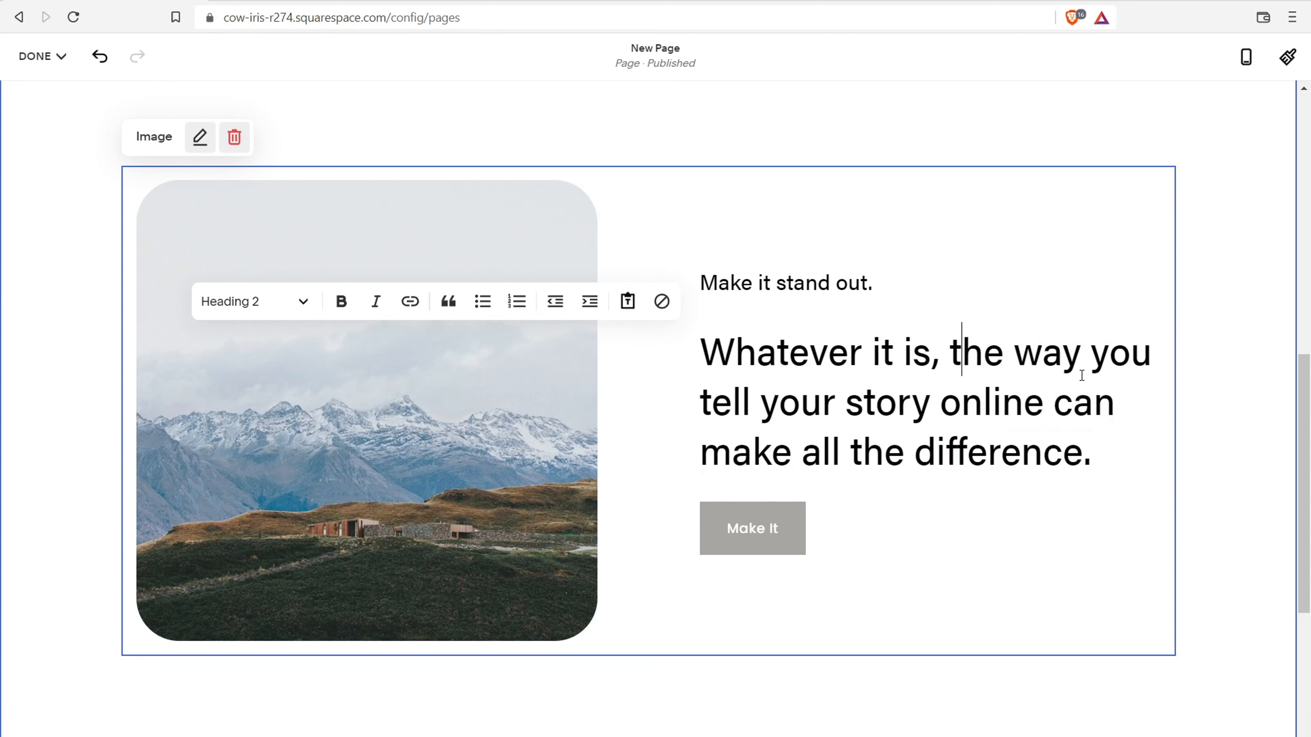
scroll(957, 344, up, 10)
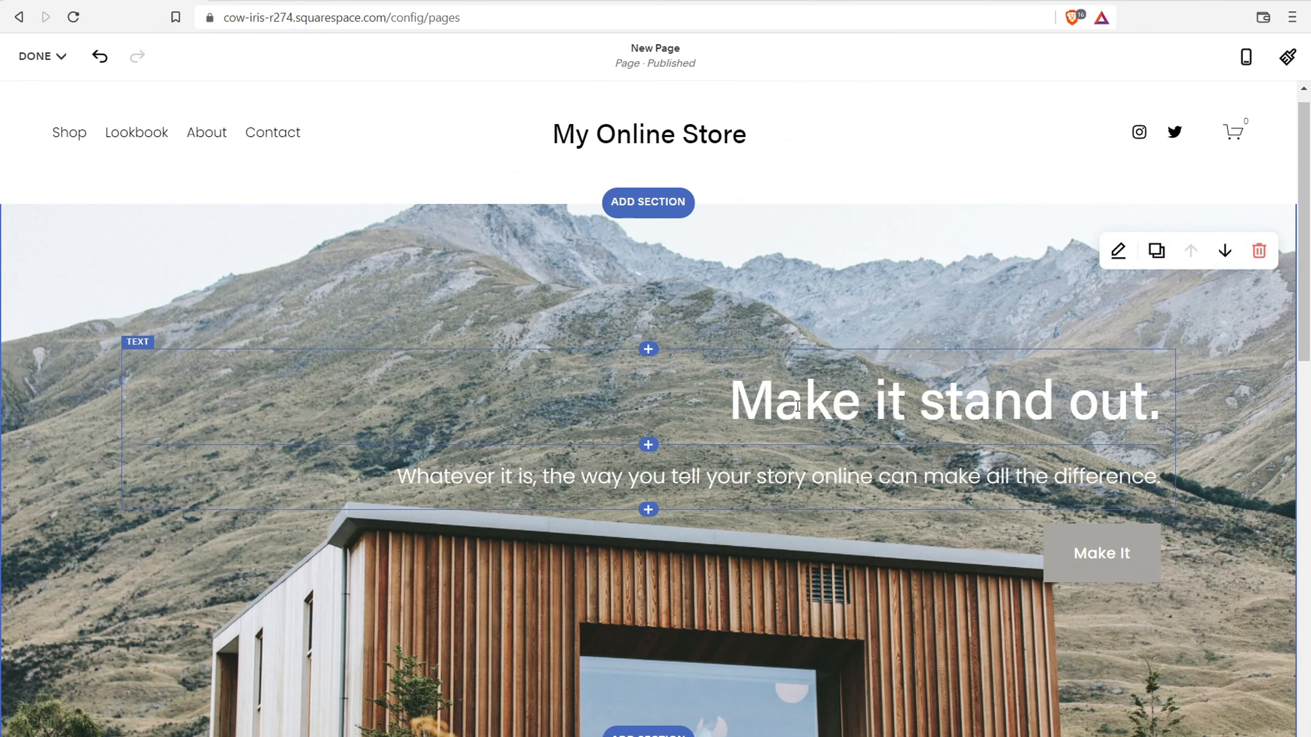
drag(775, 398, 1122, 382)
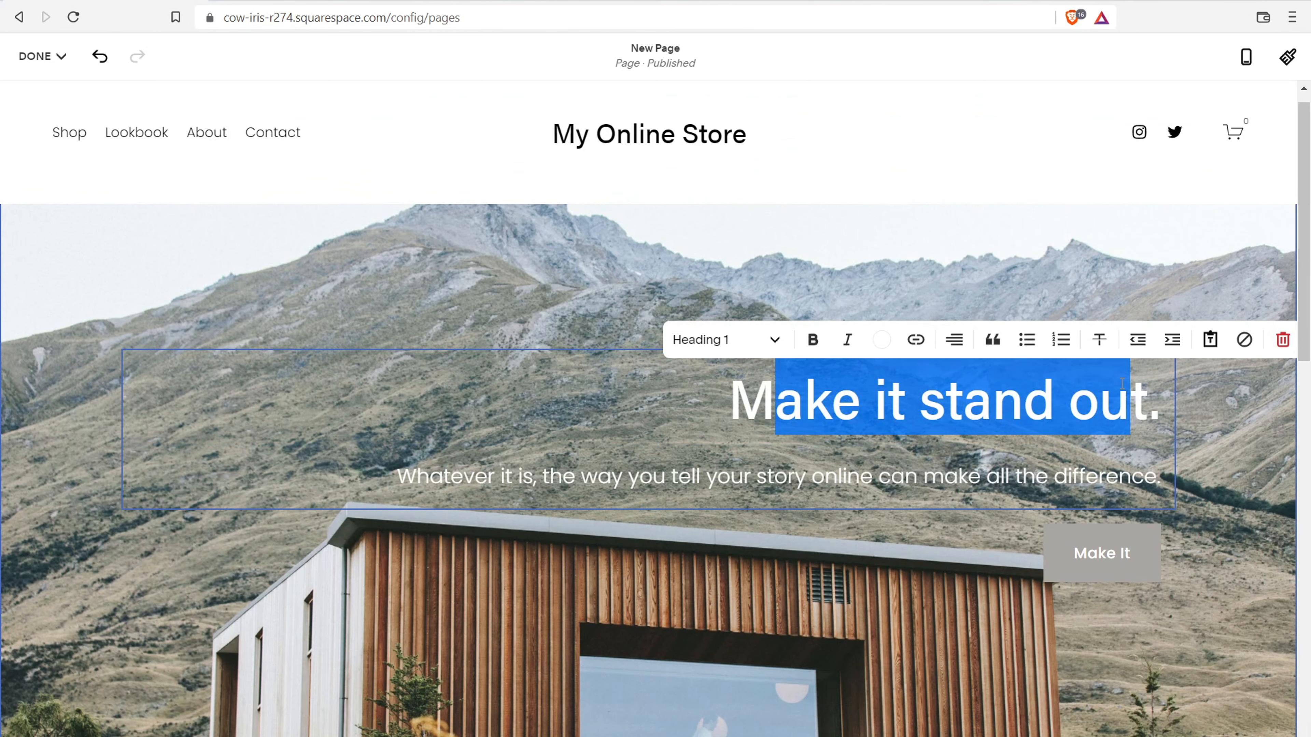
- Open davidutke.com in a new browser tab and open the recently published article on the 29+ best plugins for WordPress
key(ctrl+t)
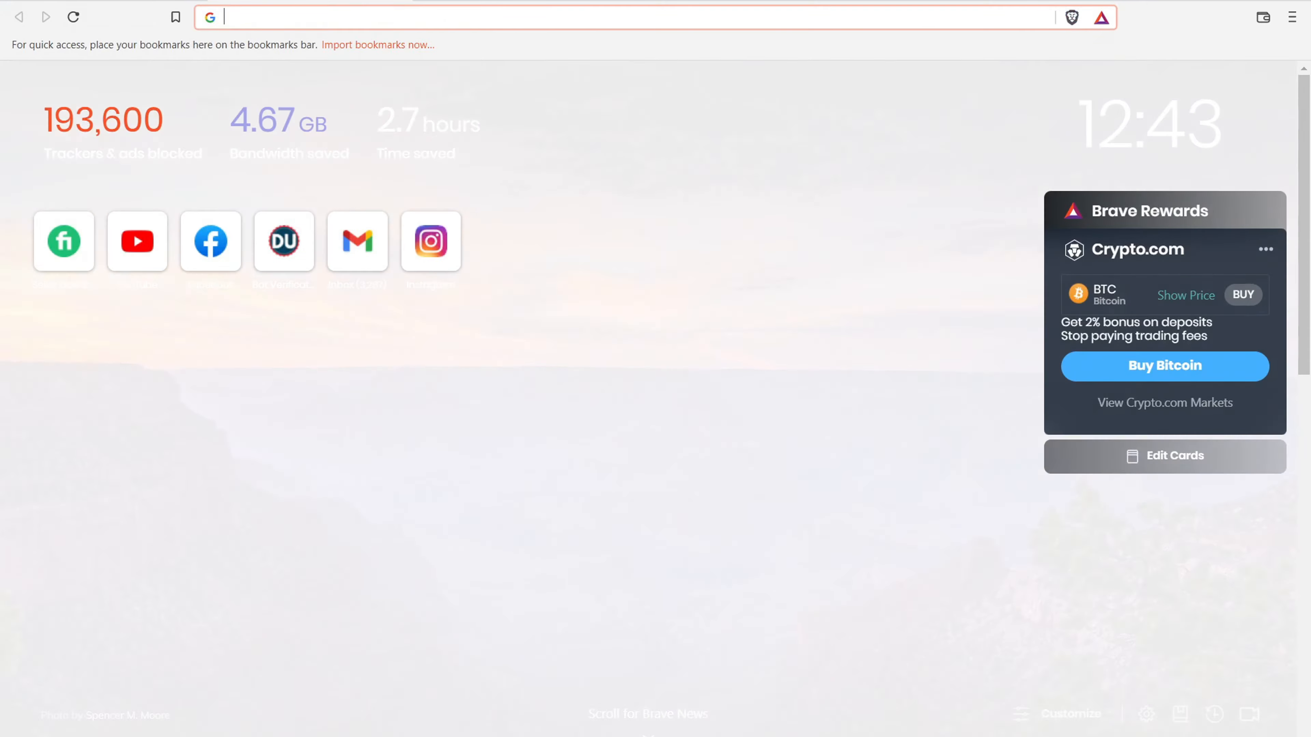
text(davidutke.com)
key(Return)
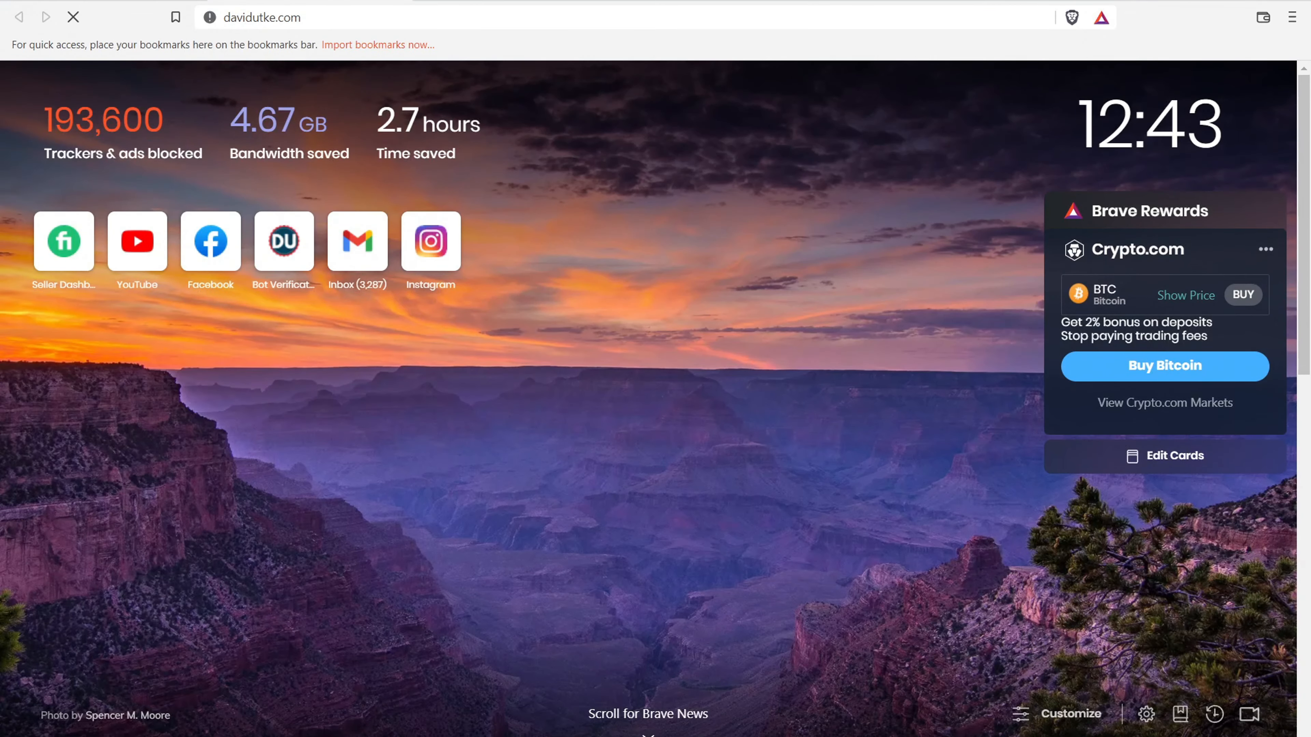
scroll(249, 166, down, 6)
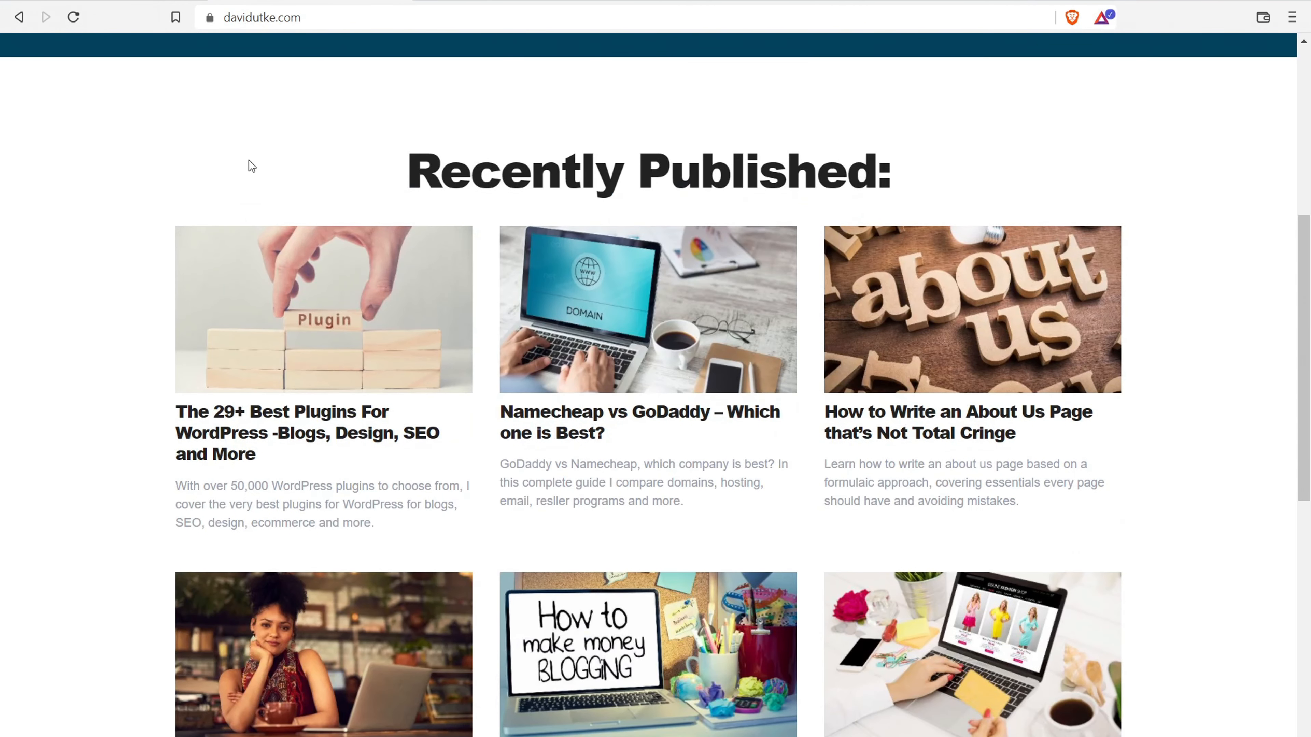
click(273, 433)
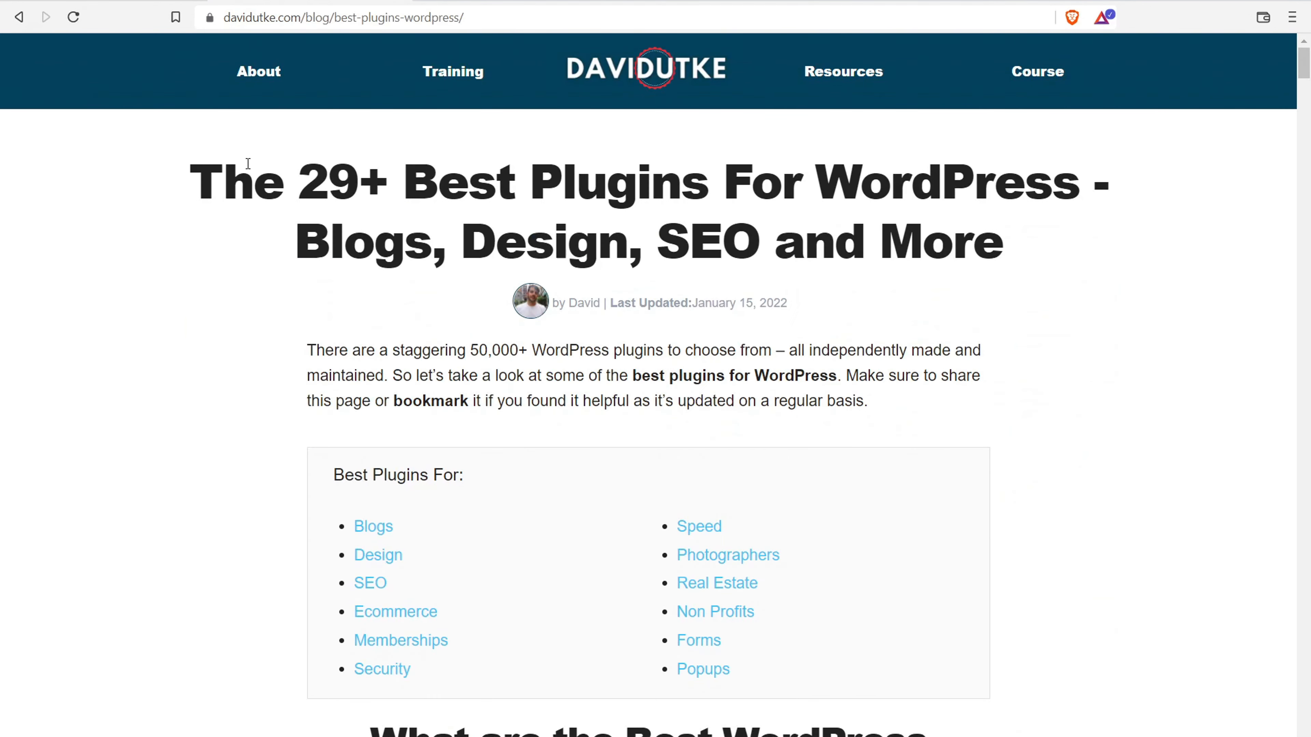
- Examine how the article's title, subheadings and body text are structured, then return to the Squarespace page editor
drag(248, 164, 921, 245)
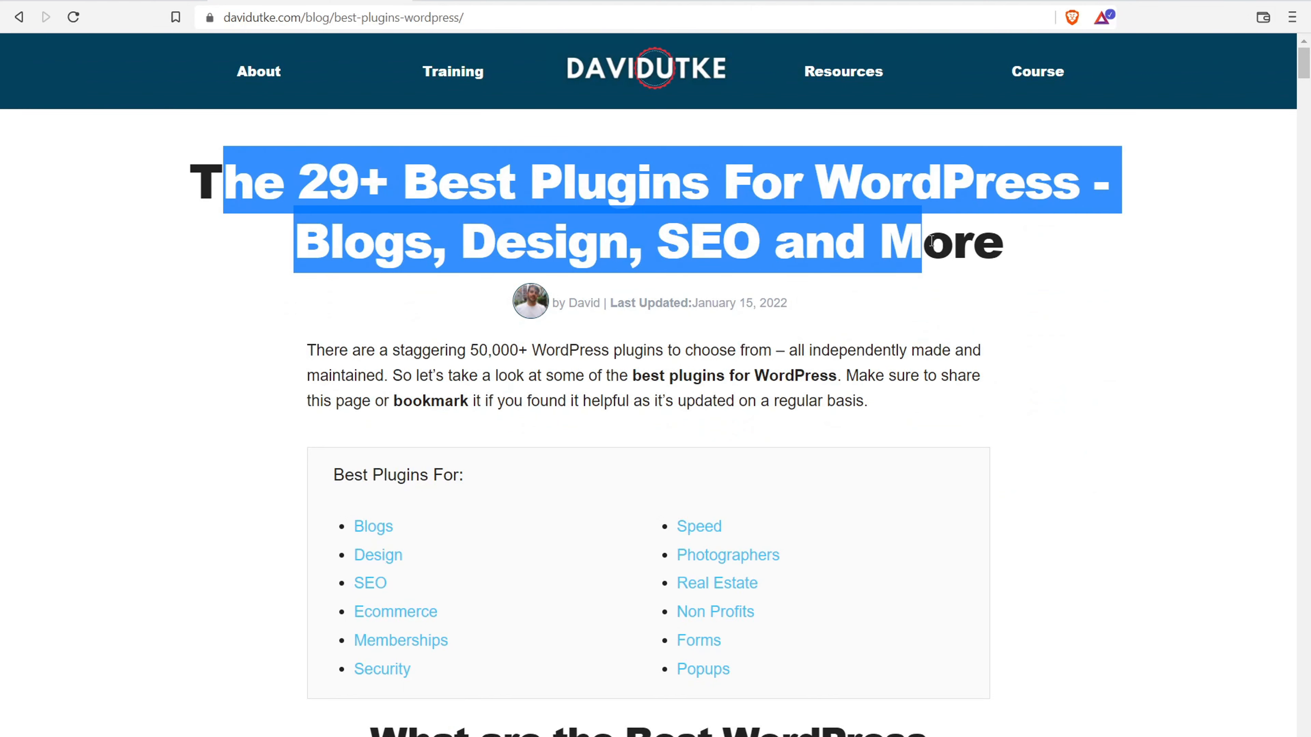
scroll(912, 254, down, 8)
drag(454, 230, 731, 310)
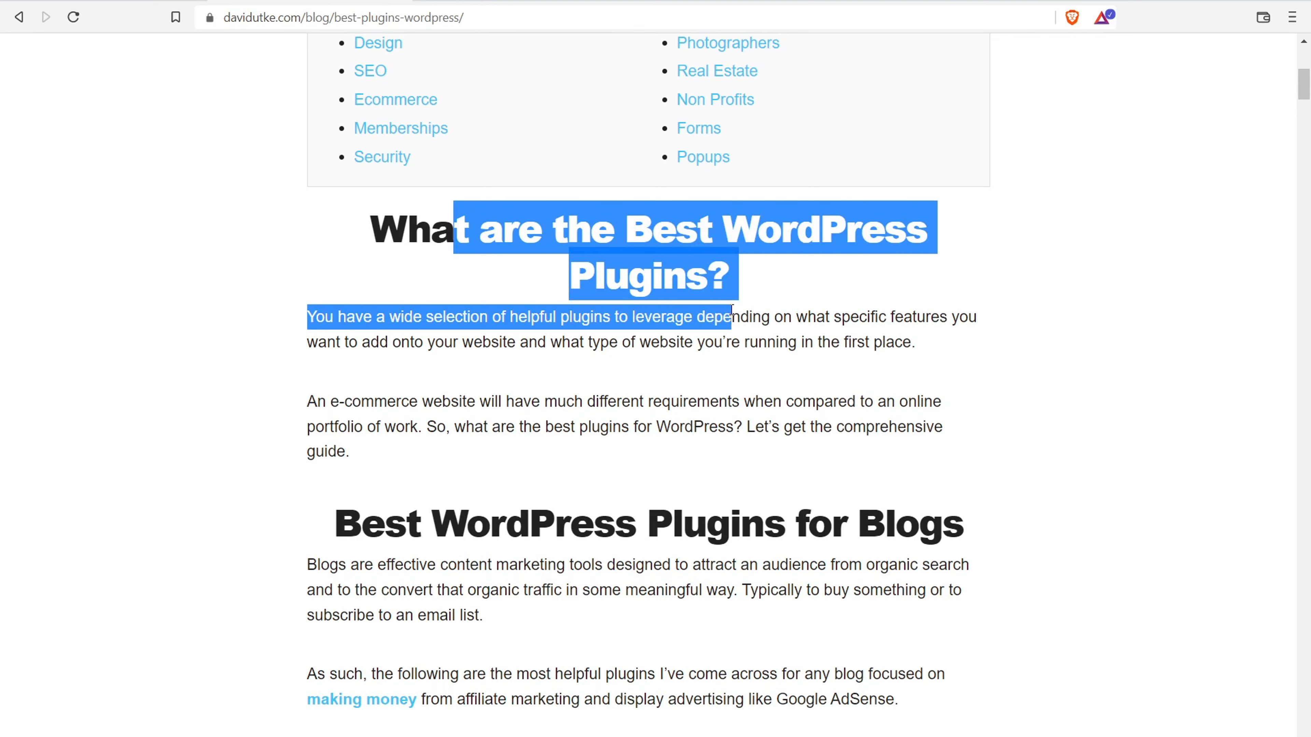
scroll(617, 163, up, 8)
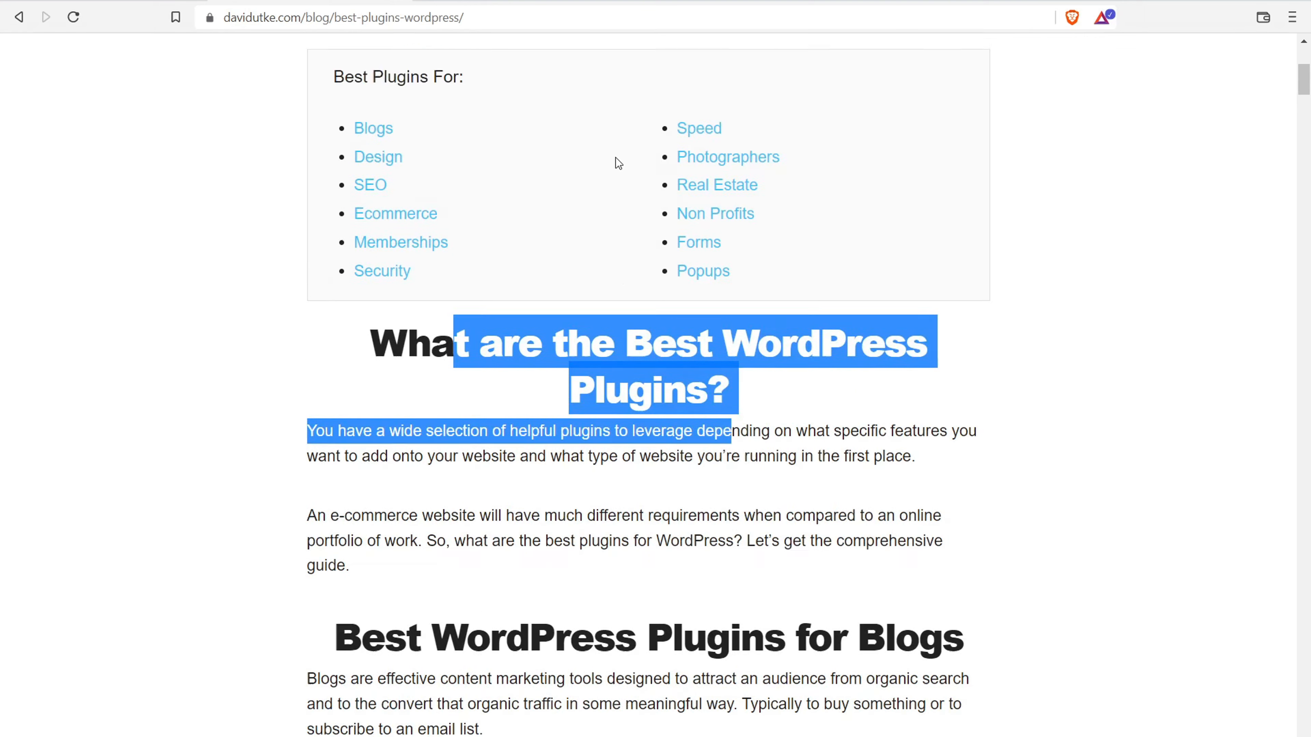
drag(468, 191, 606, 188)
scroll(613, 192, down, 8)
scroll(614, 192, down, 8)
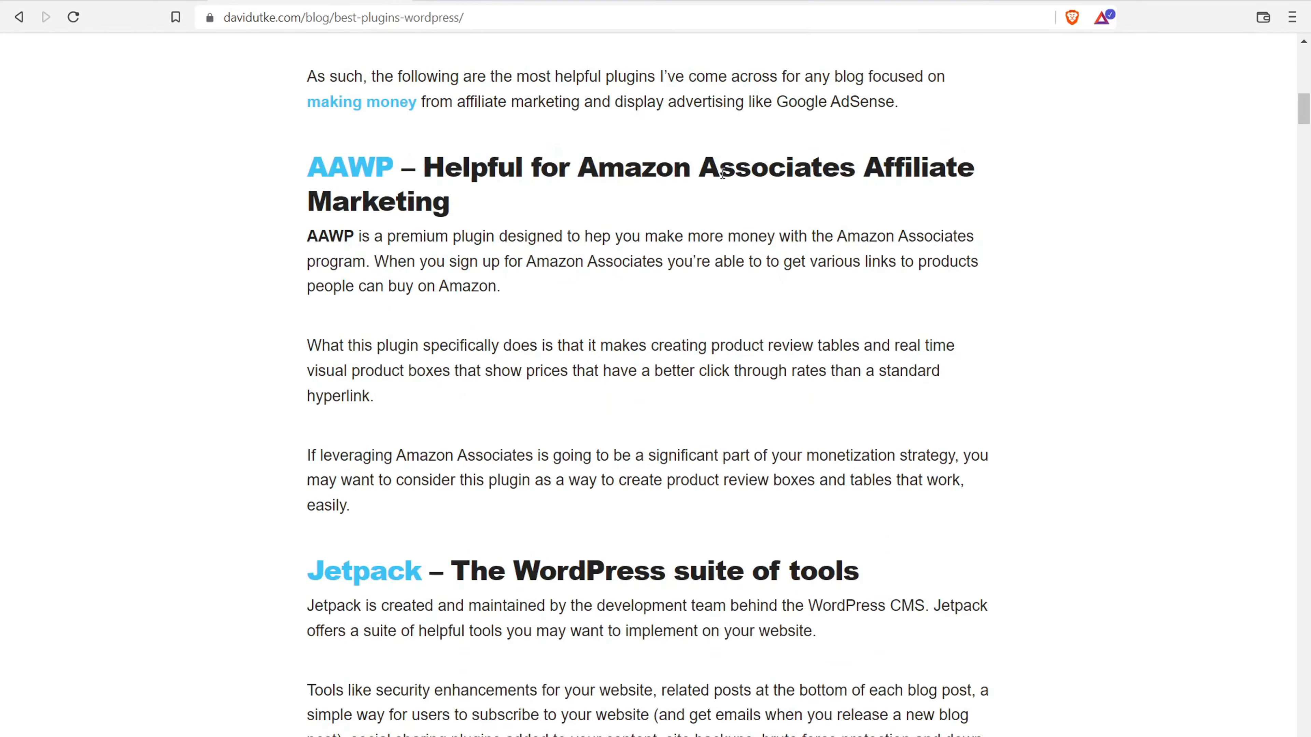
scroll(841, 242, down, 7)
scroll(840, 242, down, 4)
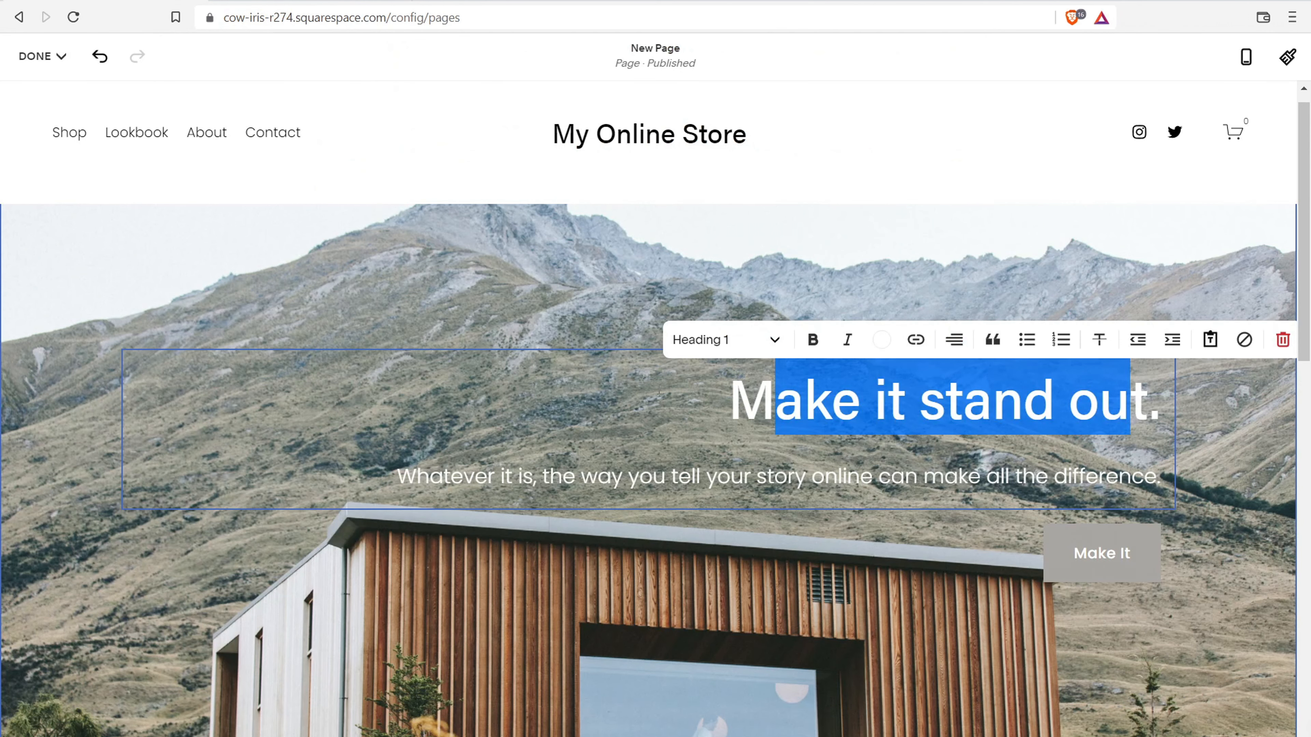
- Change the "Make it stand out." text in the rounded-image section to Heading 2
scroll(880, 371, down, 10)
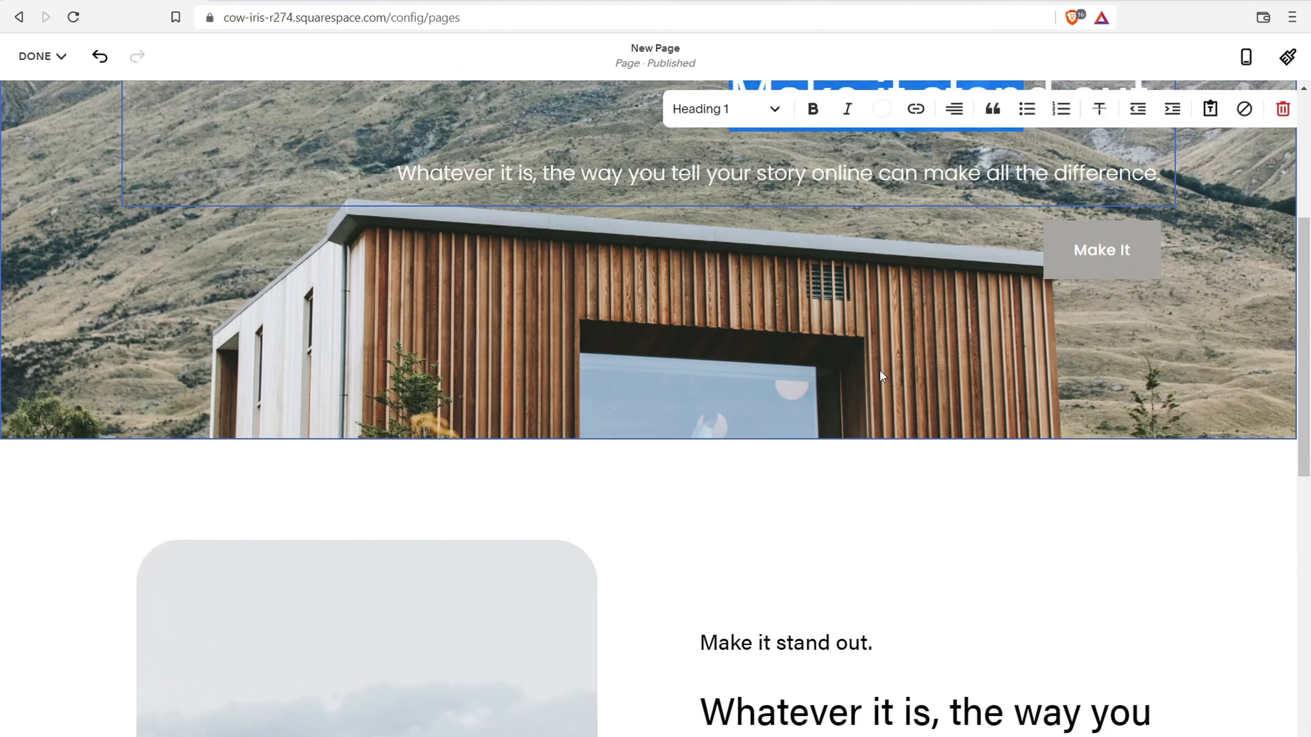
click(732, 351)
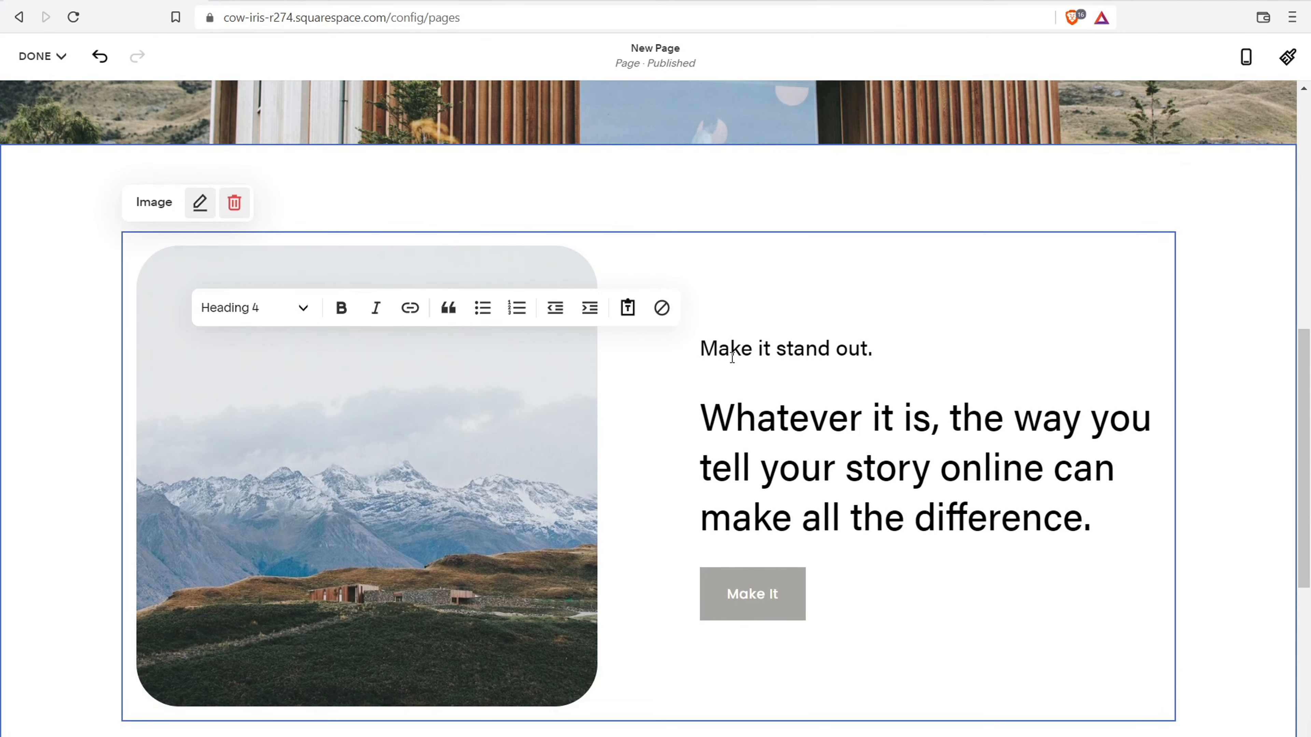
drag(874, 357, 696, 346)
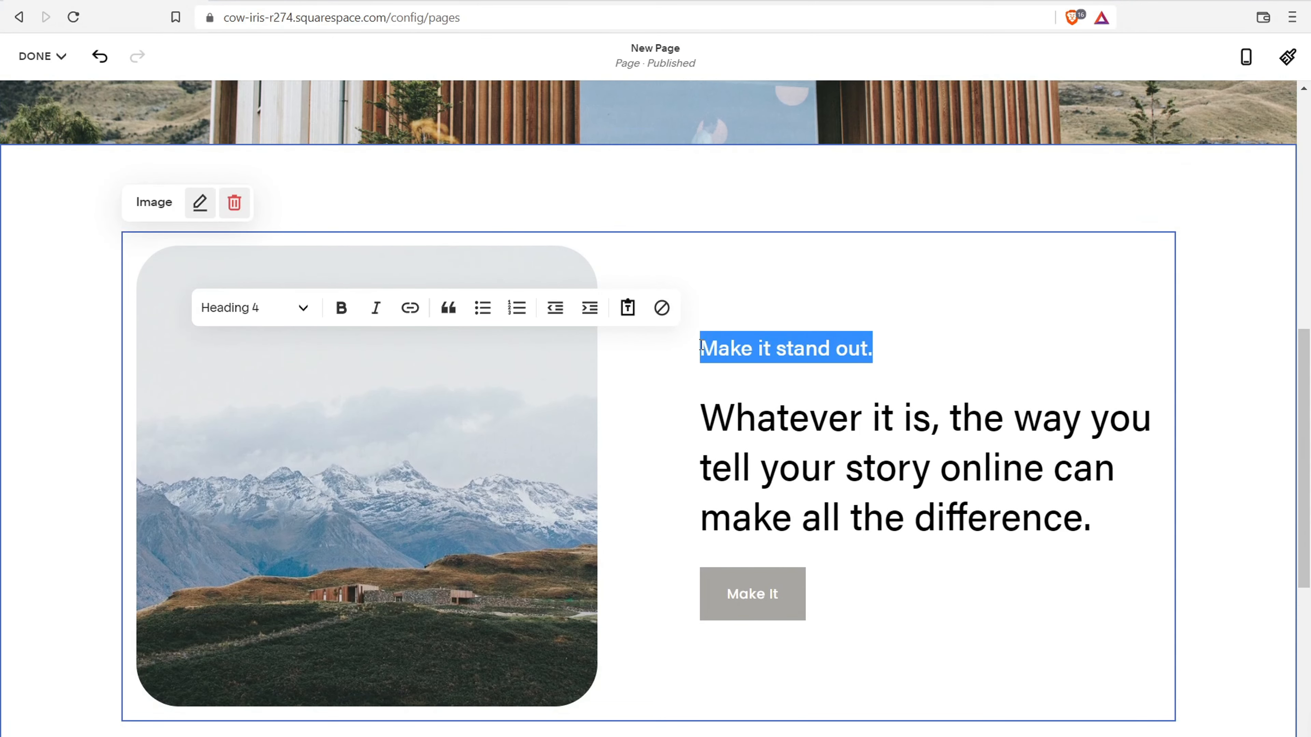
click(293, 315)
click(264, 391)
- Change the "Whatever it is..." text in the rounded-image section to Paragraph 1
click(1003, 481)
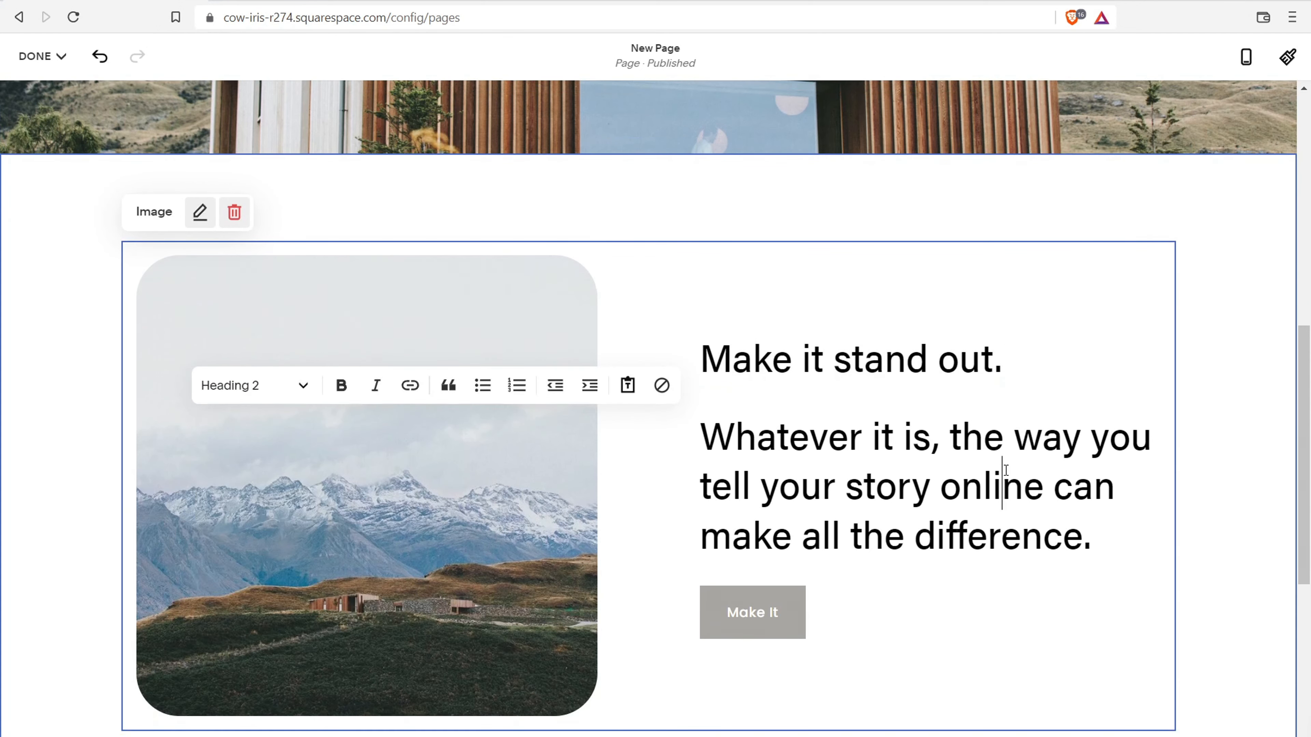
drag(1112, 533, 698, 436)
click(264, 396)
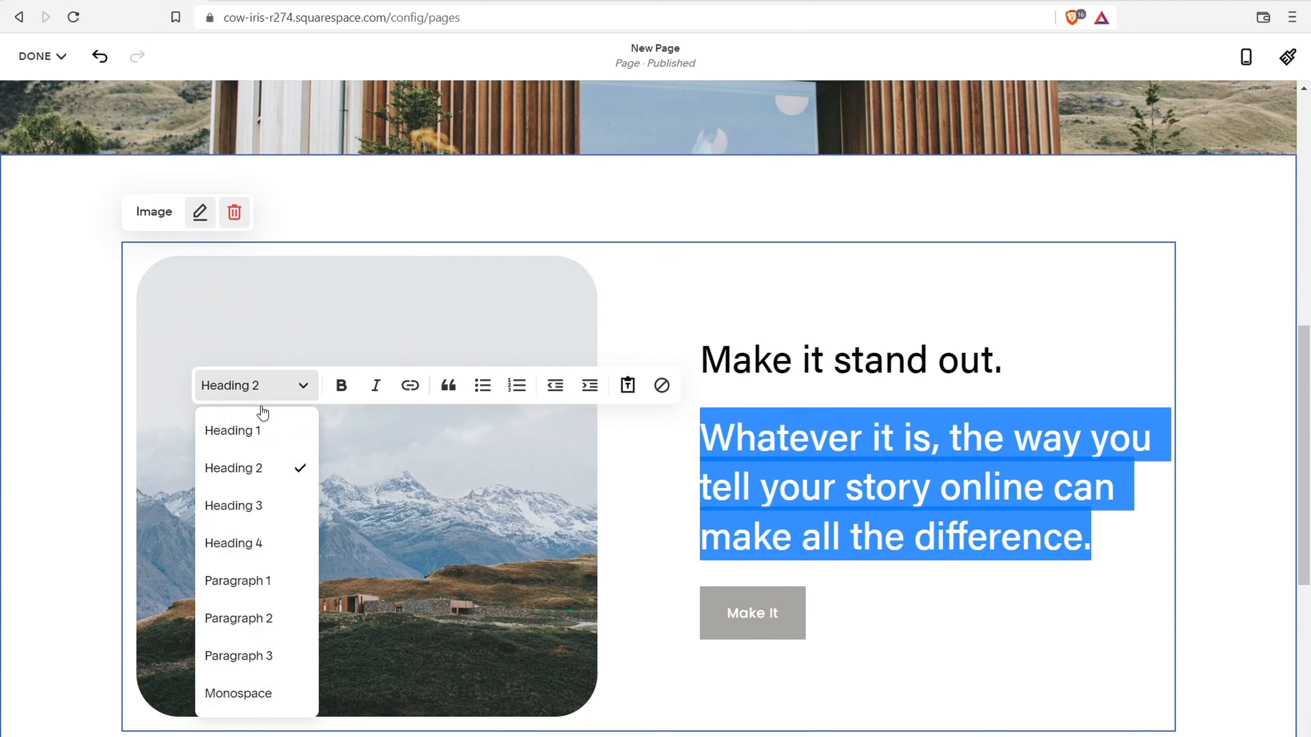
click(256, 589)
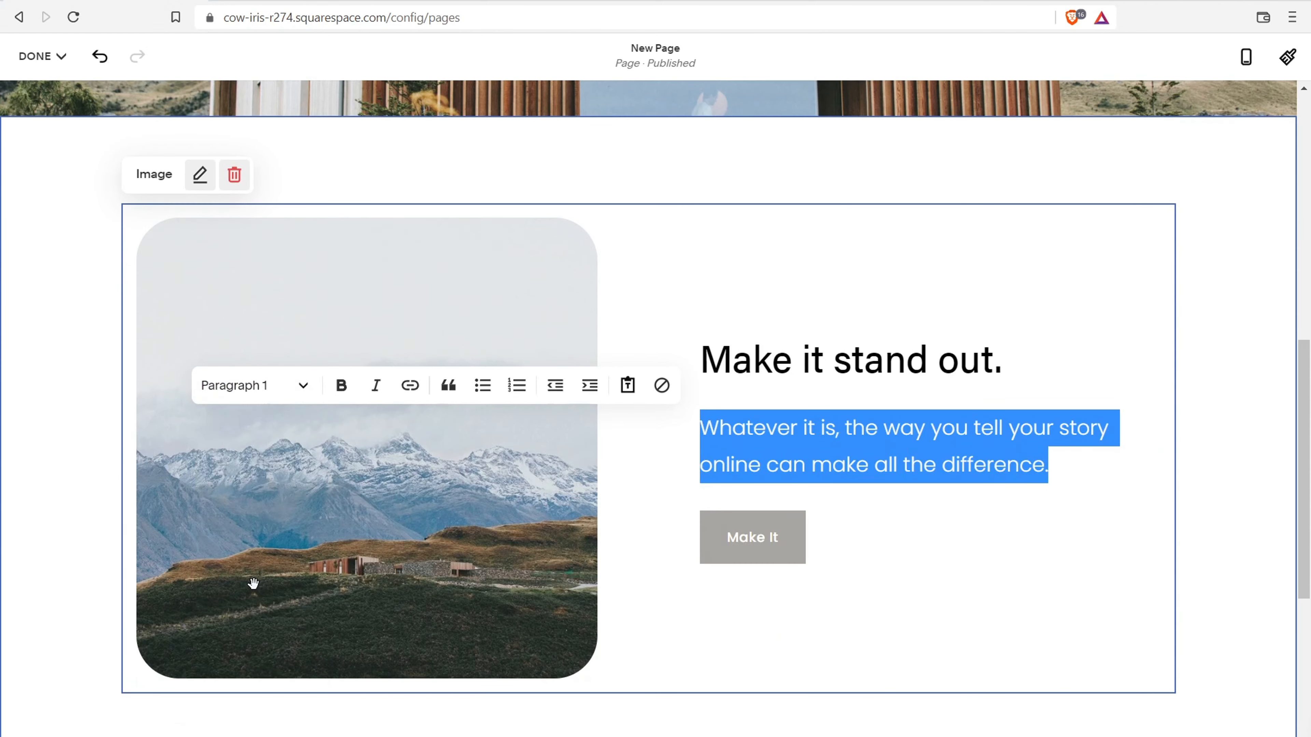
click(851, 434)
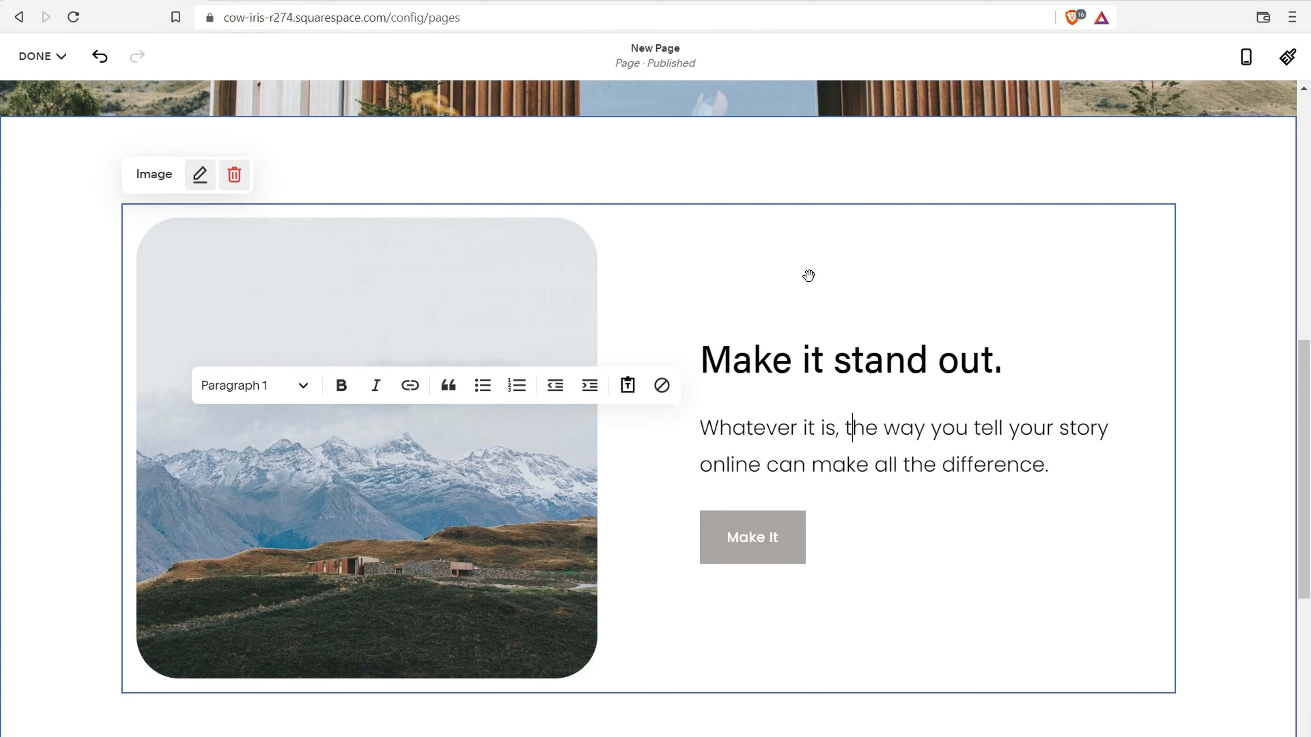
- Open the rounded-image block's settings and examine its content options, including the link and button text
click(5, 322)
click(306, 317)
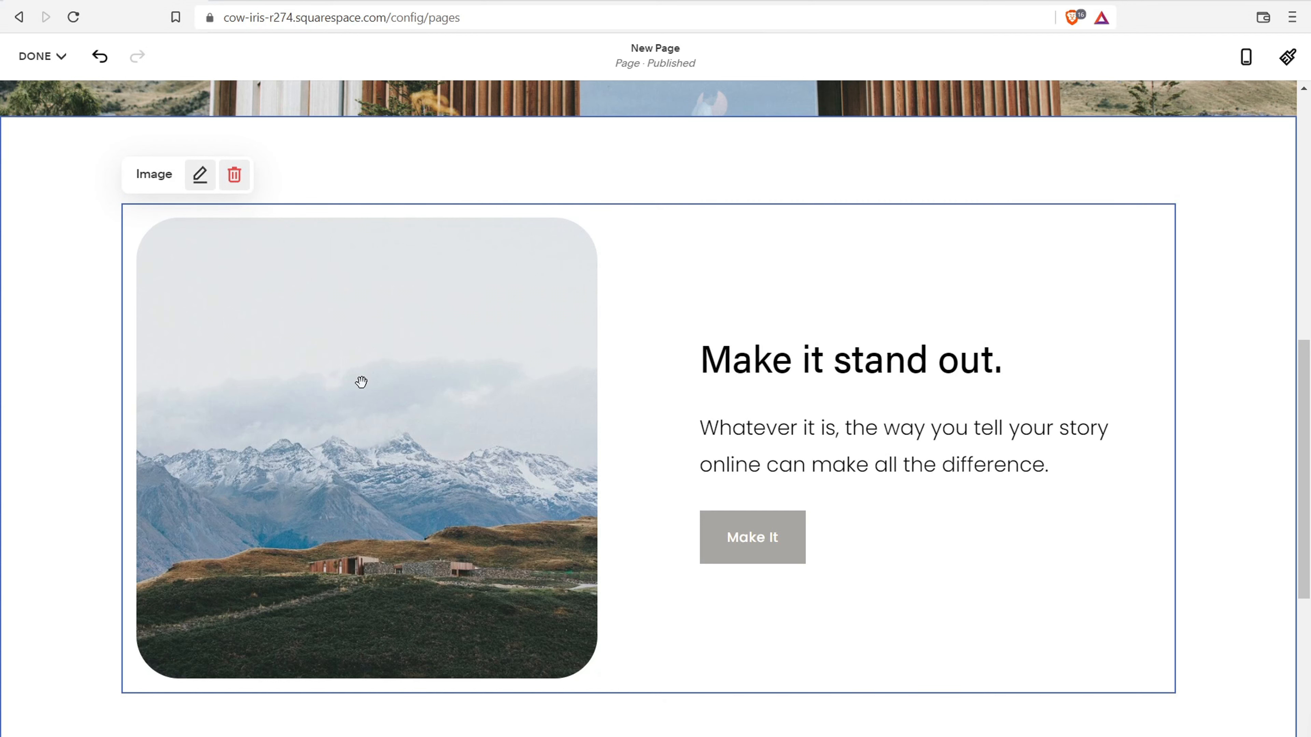
click(199, 175)
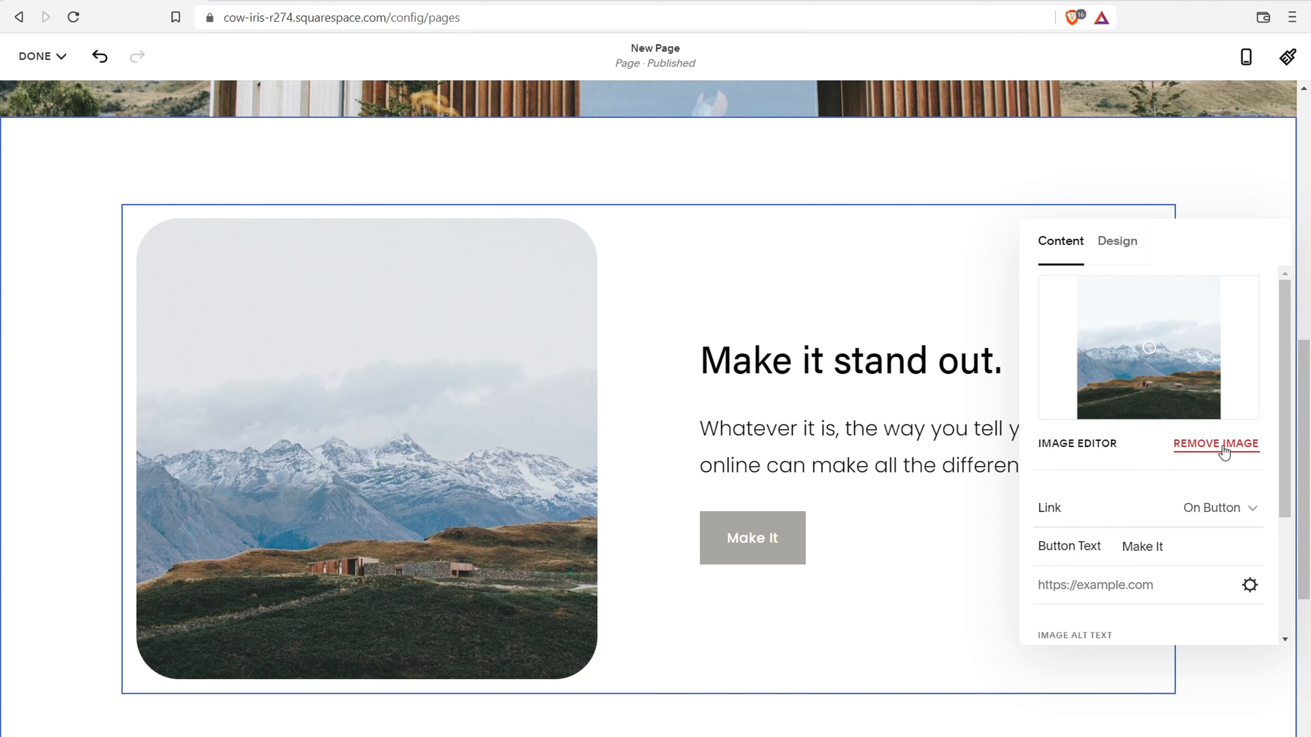
scroll(1202, 427, down, 2)
click(1072, 465)
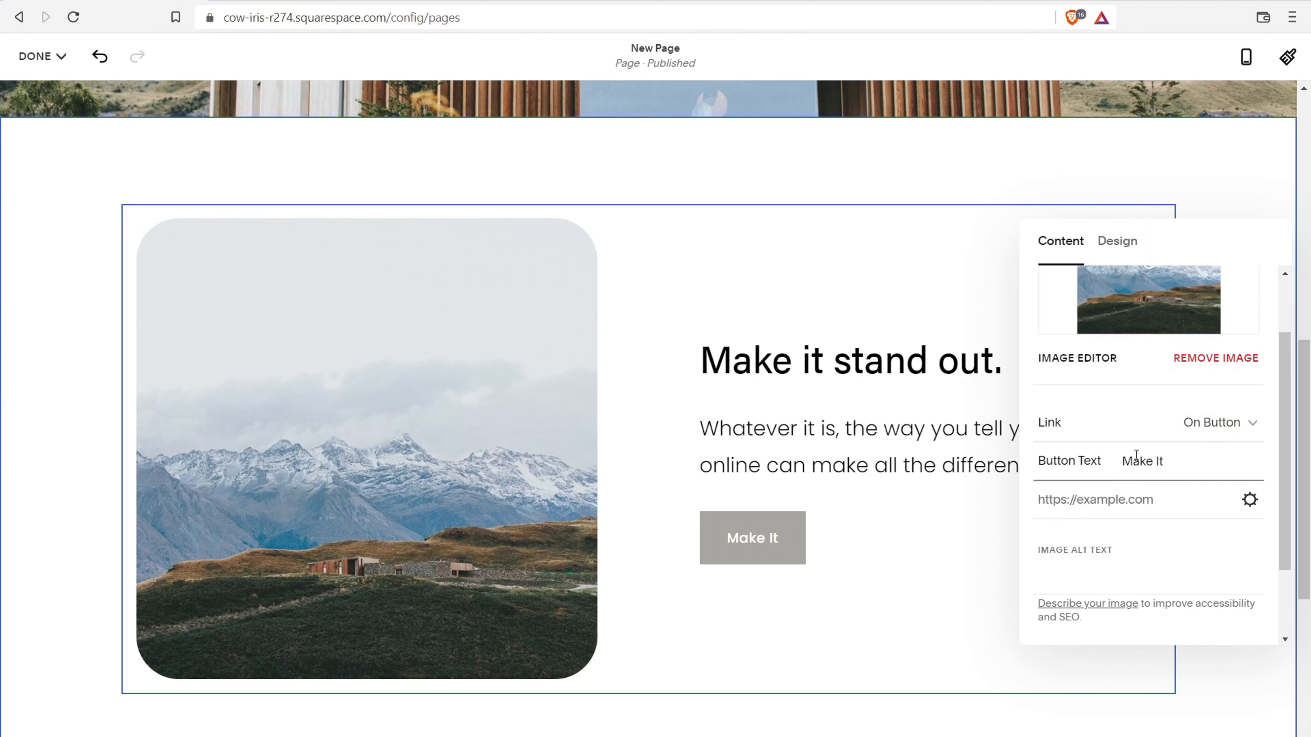
drag(1169, 462, 1104, 463)
- Examine the Page, Web Address and Email link types for the Make It button, discard the link changes, and review the alt text and filename fields
click(1250, 501)
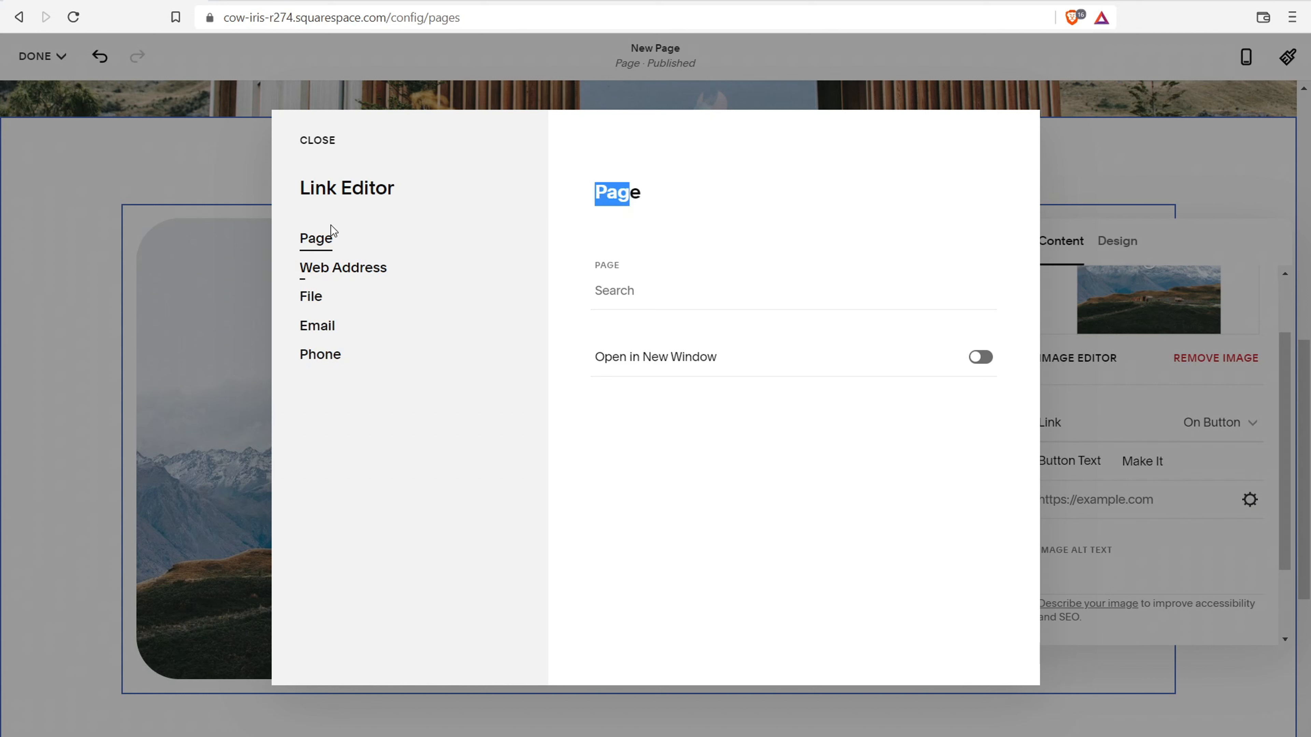
click(342, 268)
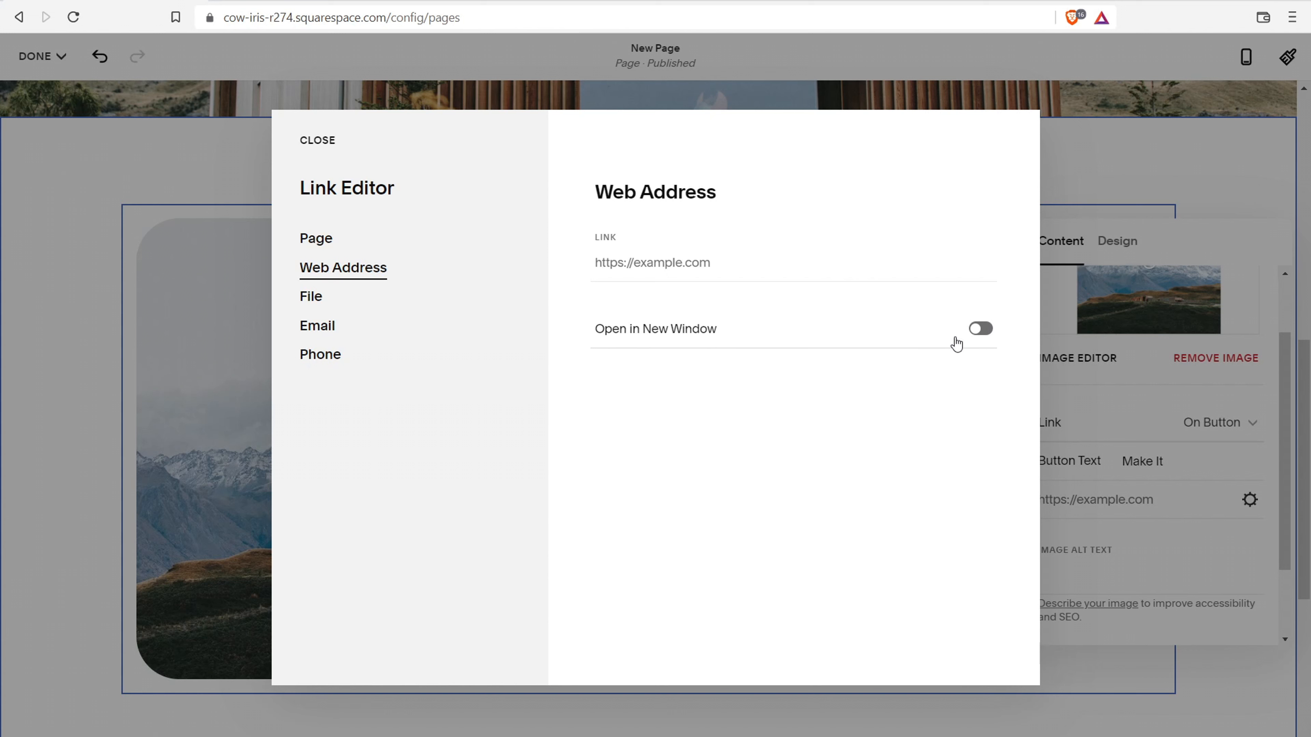
click(982, 333)
click(336, 244)
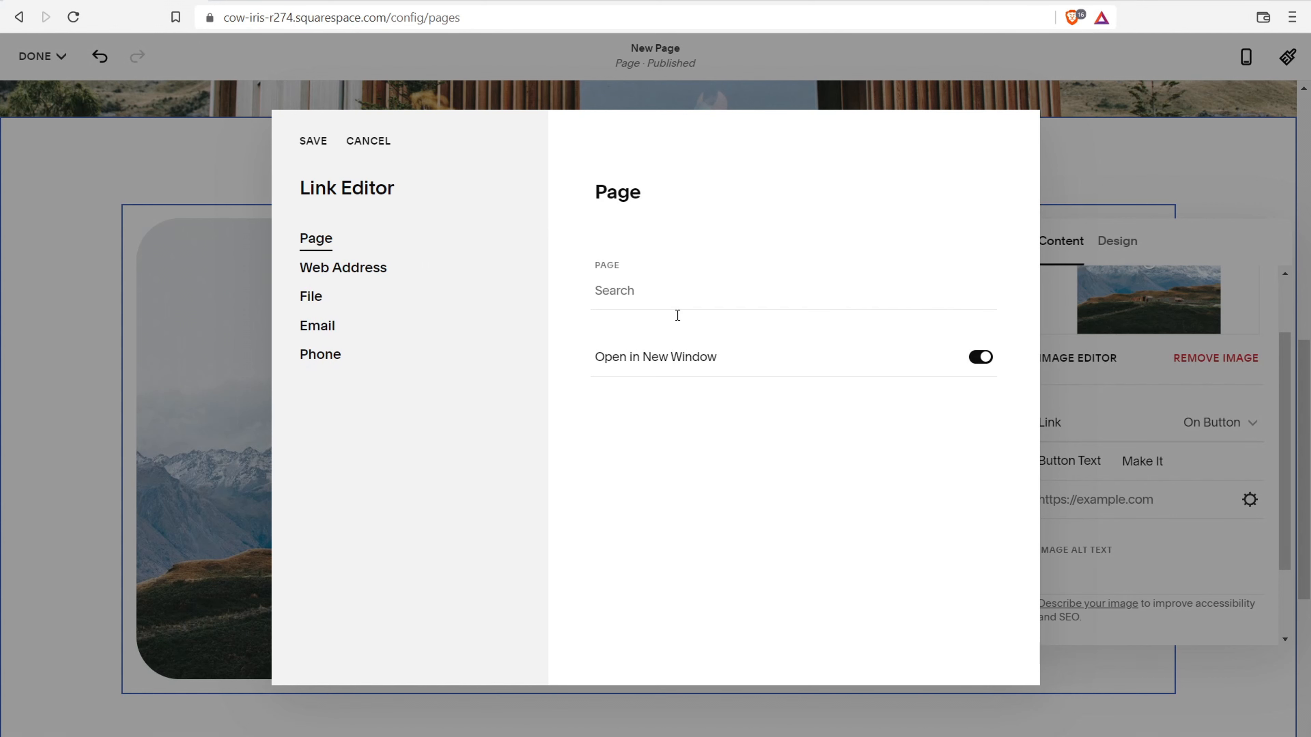
click(322, 334)
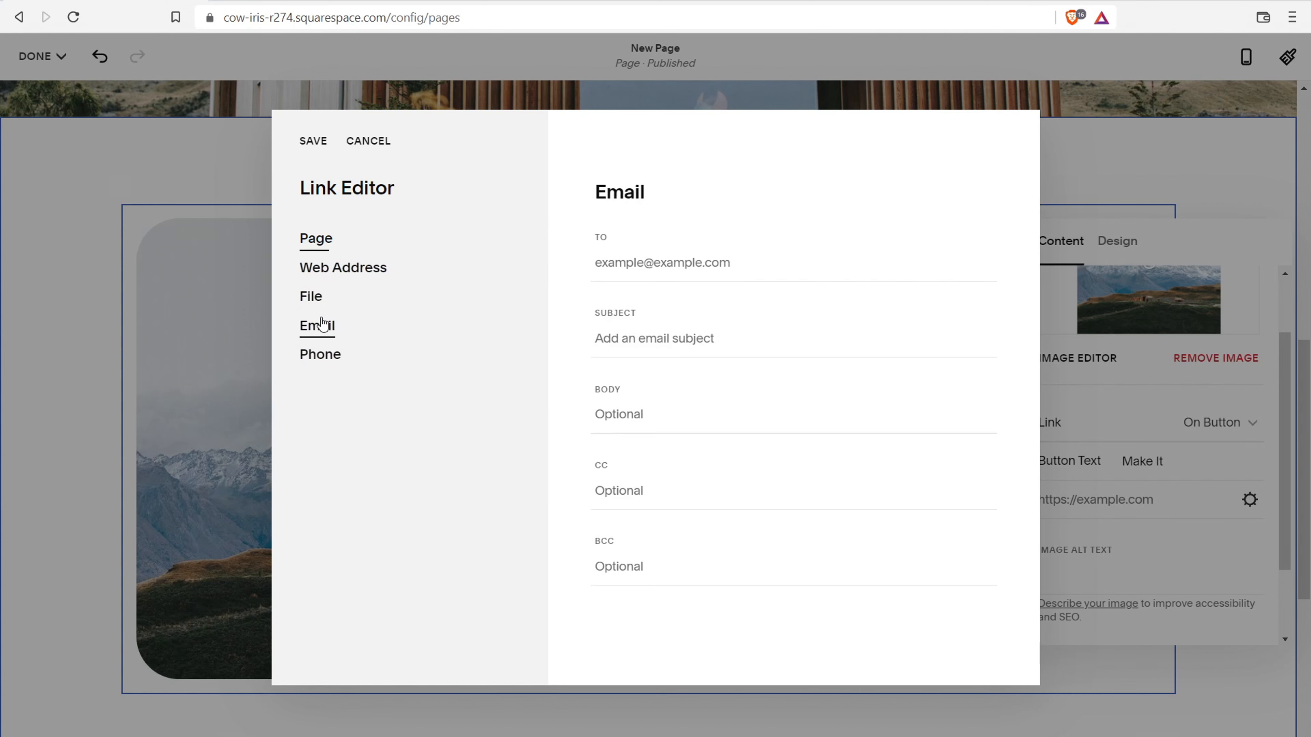
click(376, 141)
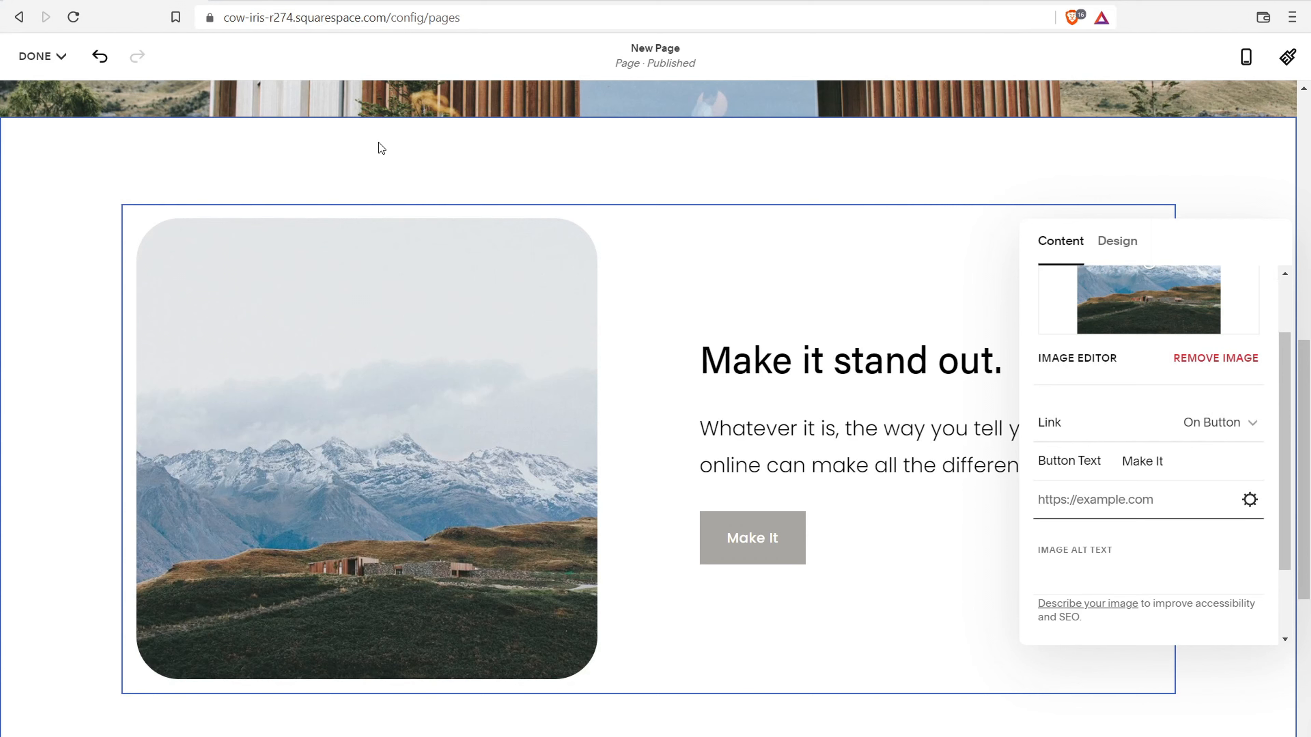
scroll(1097, 407, down, 2)
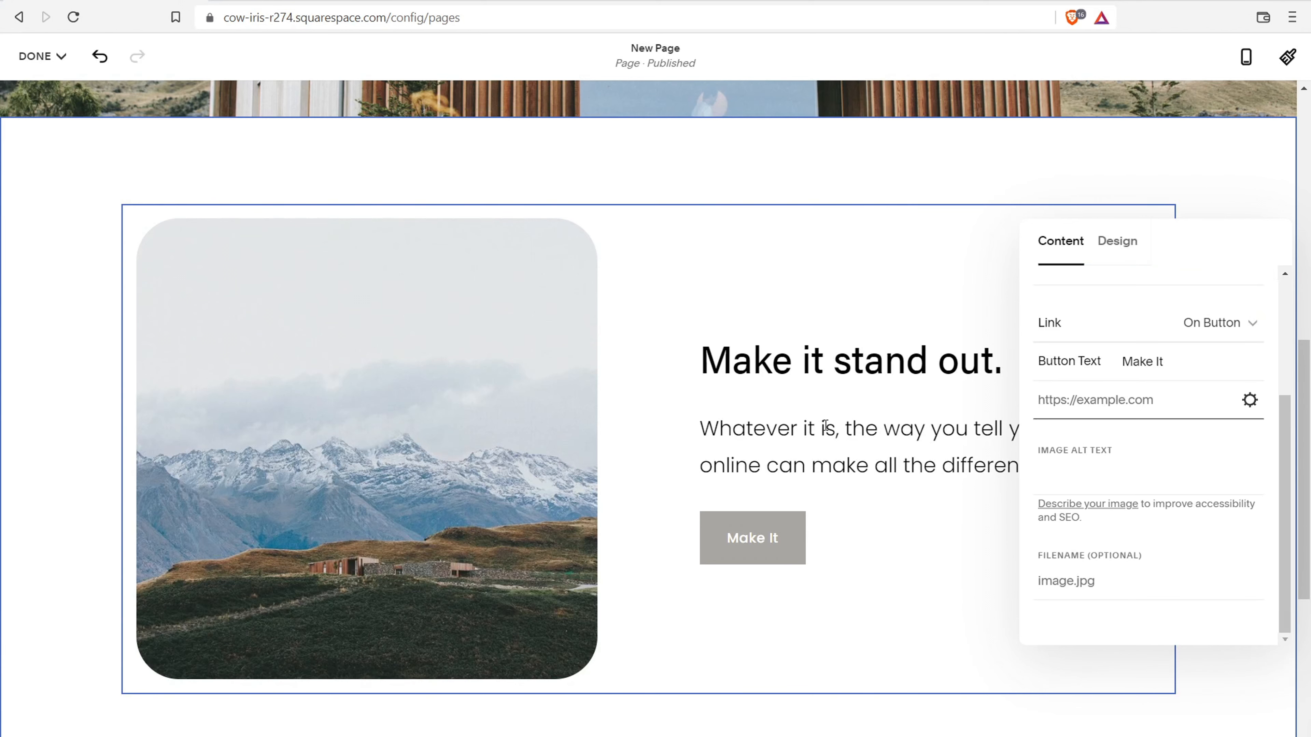
click(850, 351)
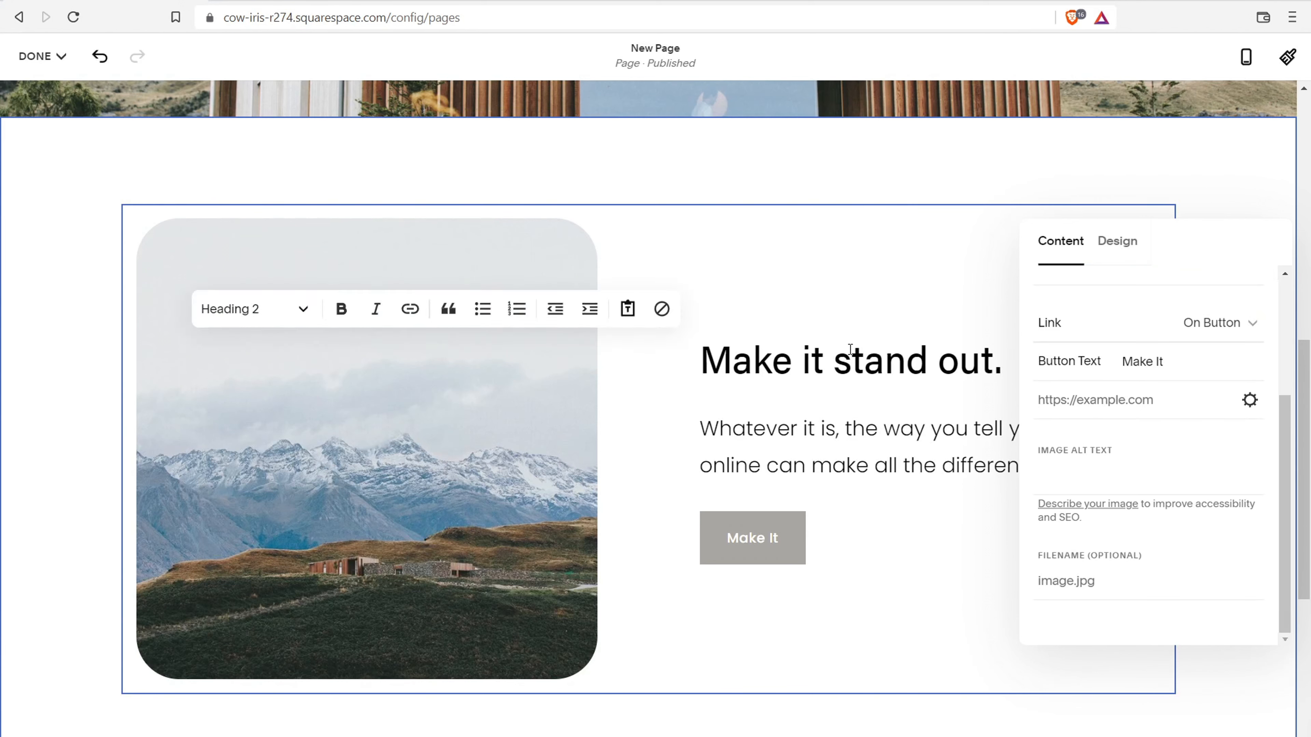
- Try the Image Right and Shape design options on the image card and restore Original and Image Left
click(1129, 246)
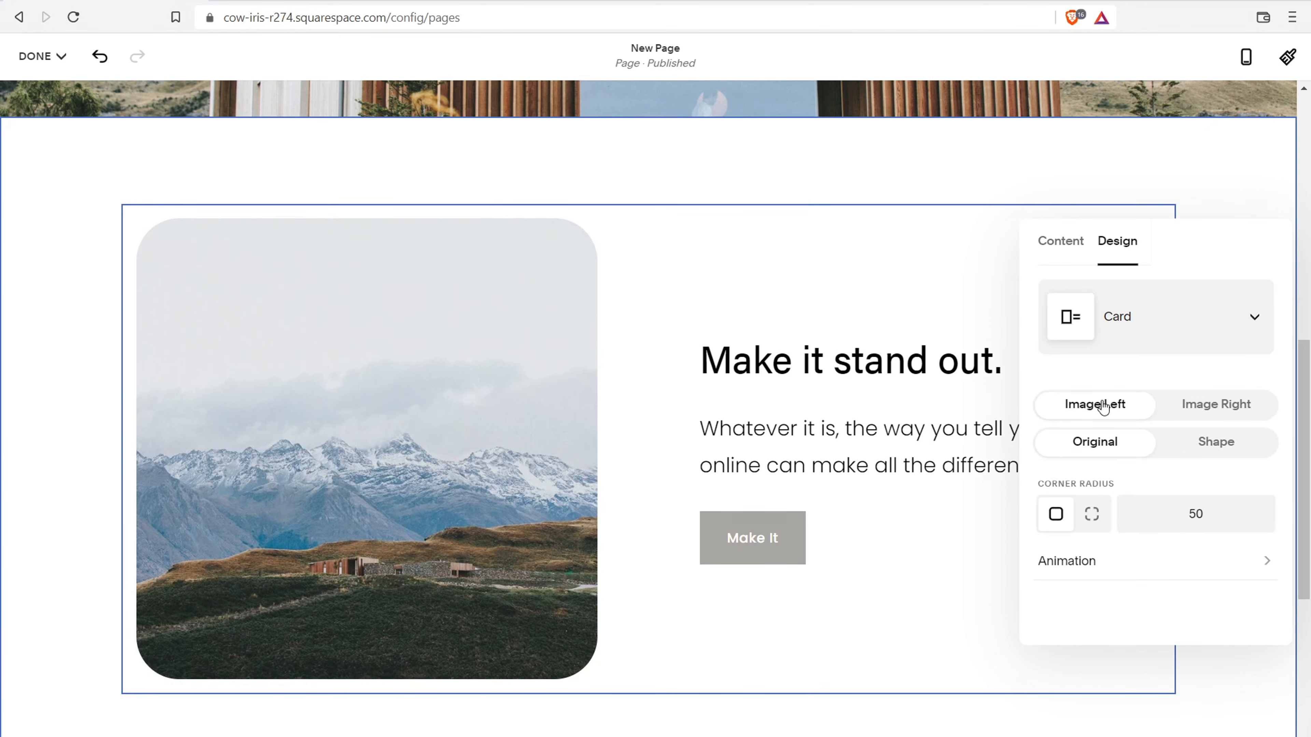
click(1232, 410)
click(1229, 449)
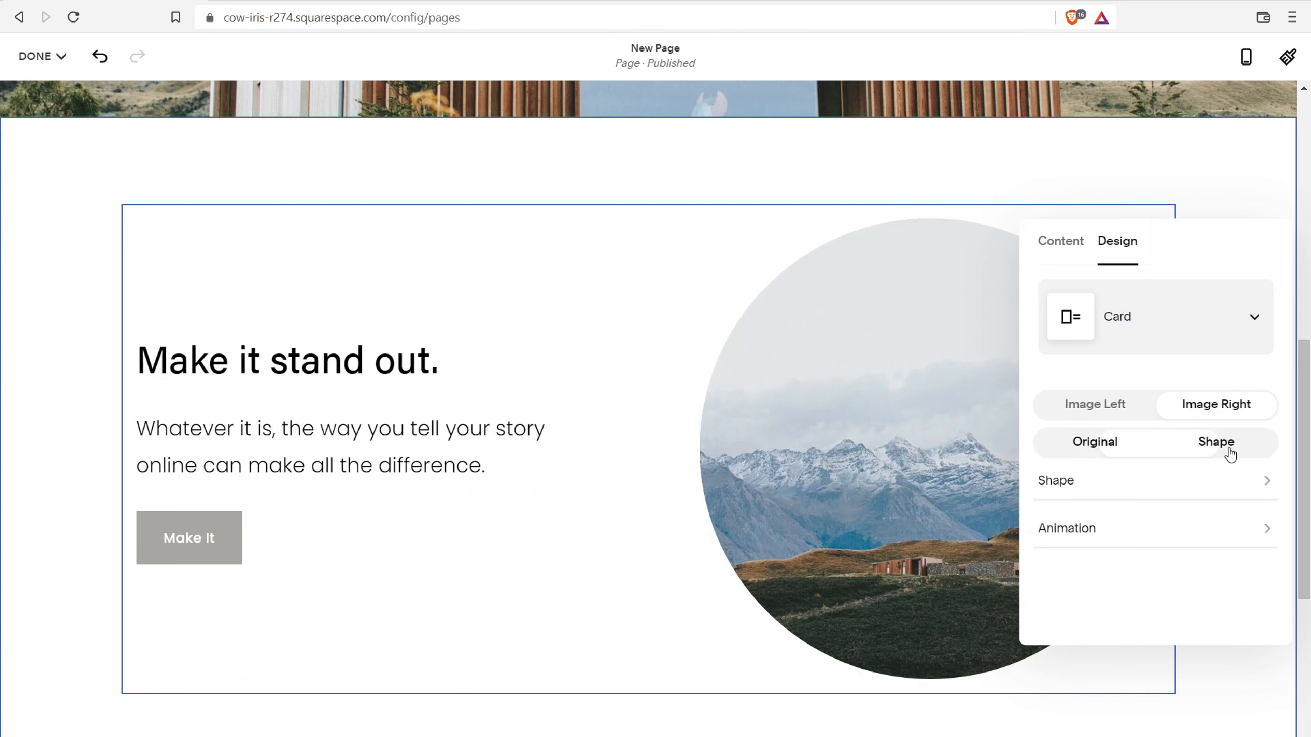
click(1103, 452)
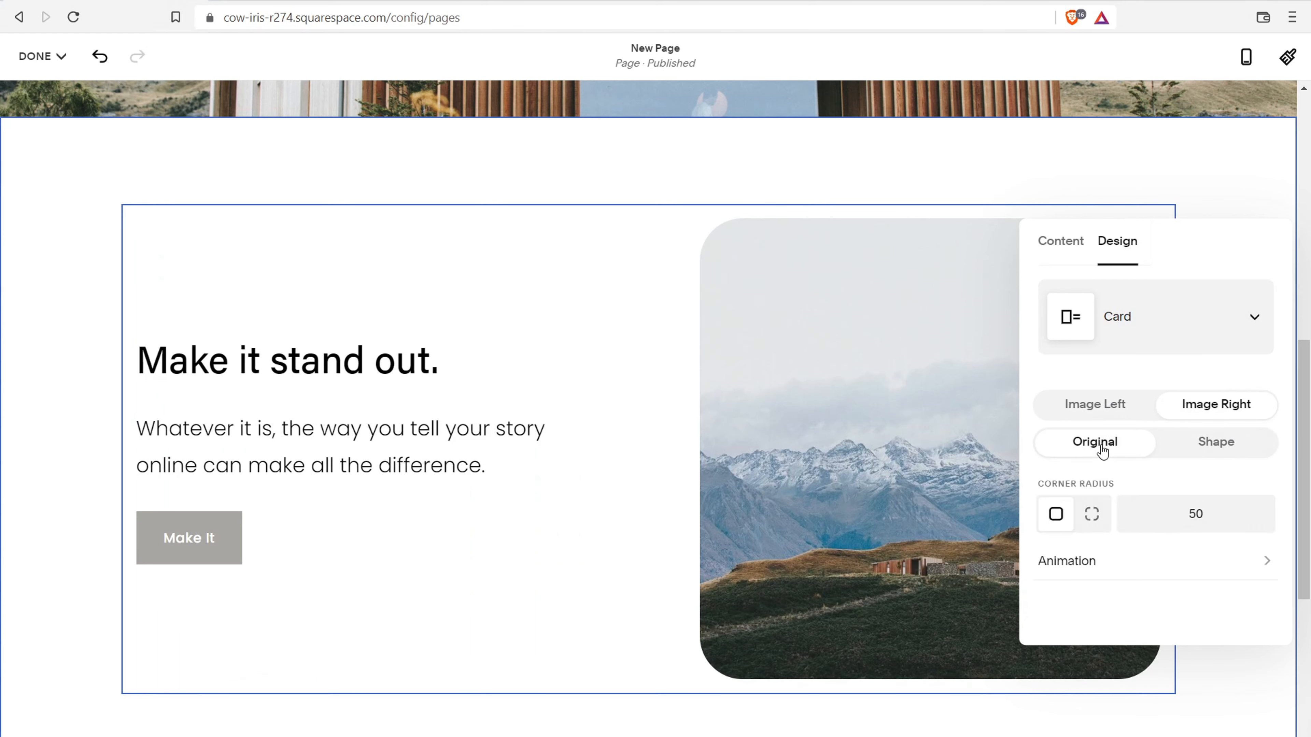
click(1097, 410)
- Change the rounded-image block's layout style to Overlap and check how the heading and text sit against the image
click(1133, 315)
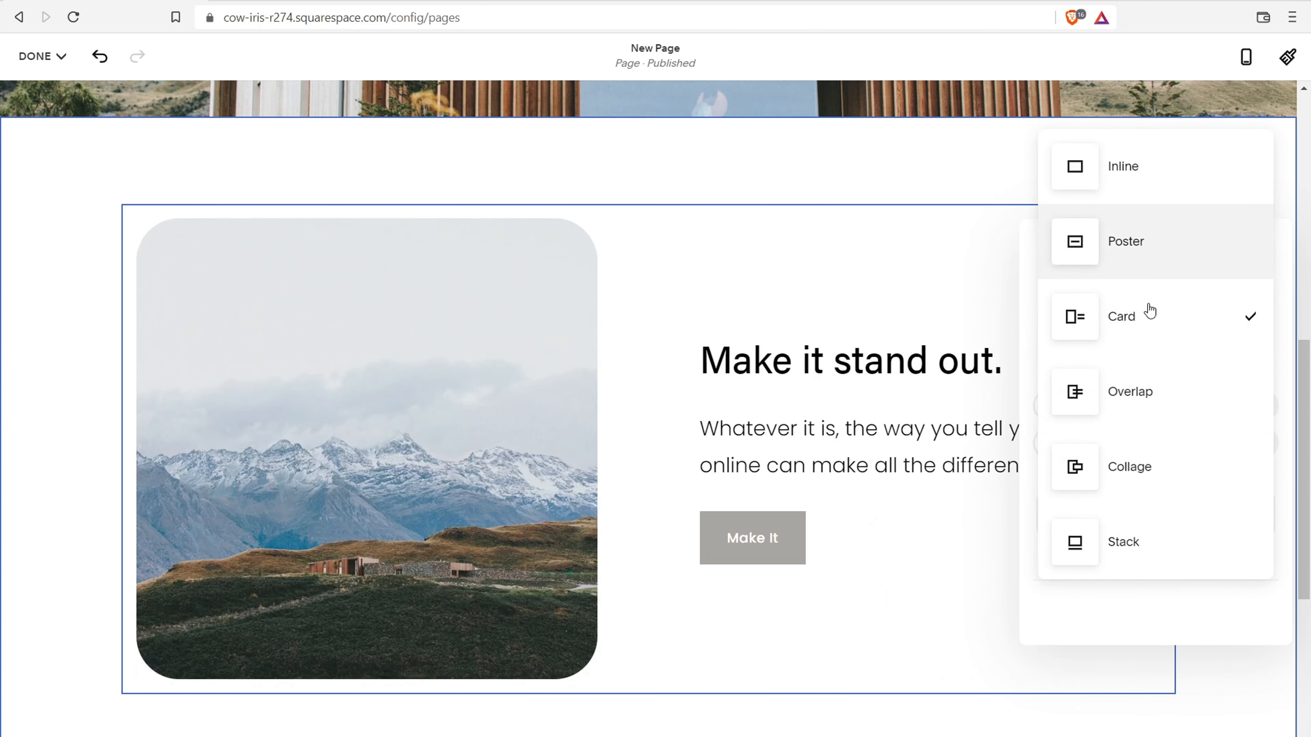
click(1147, 397)
click(1161, 334)
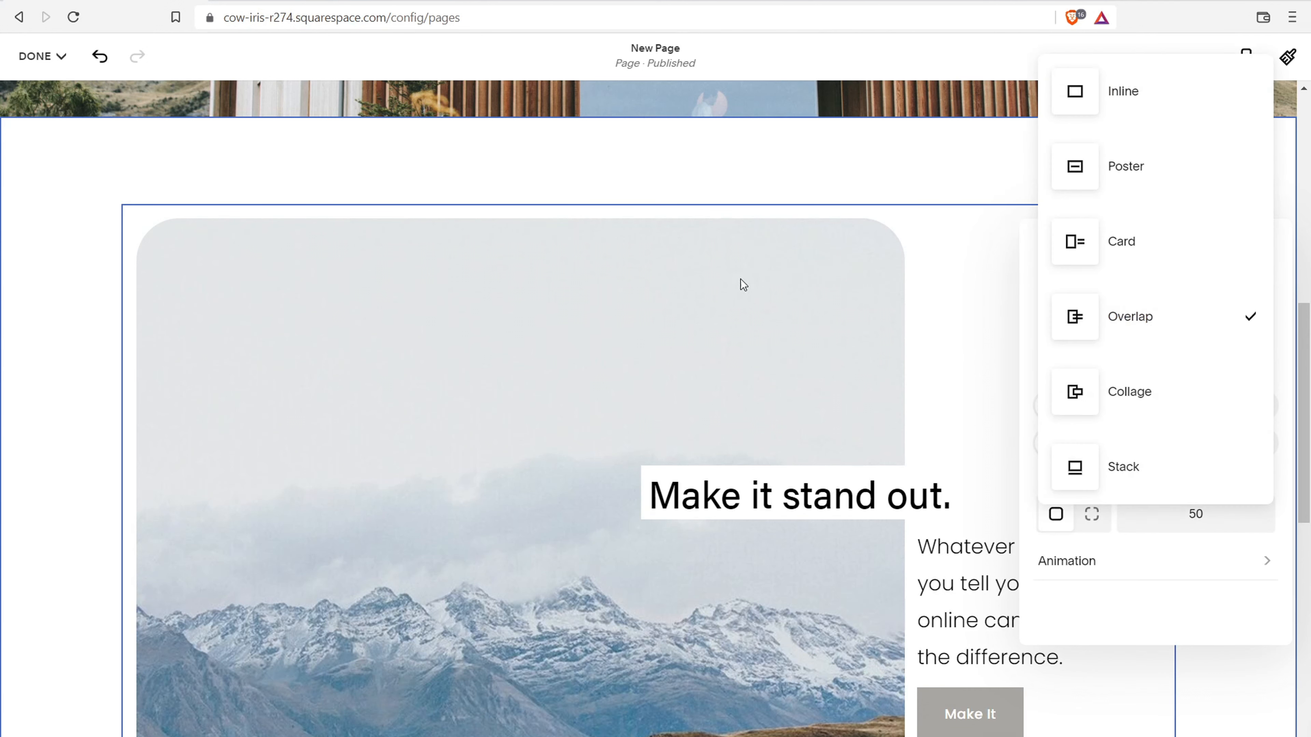
click(733, 296)
click(952, 171)
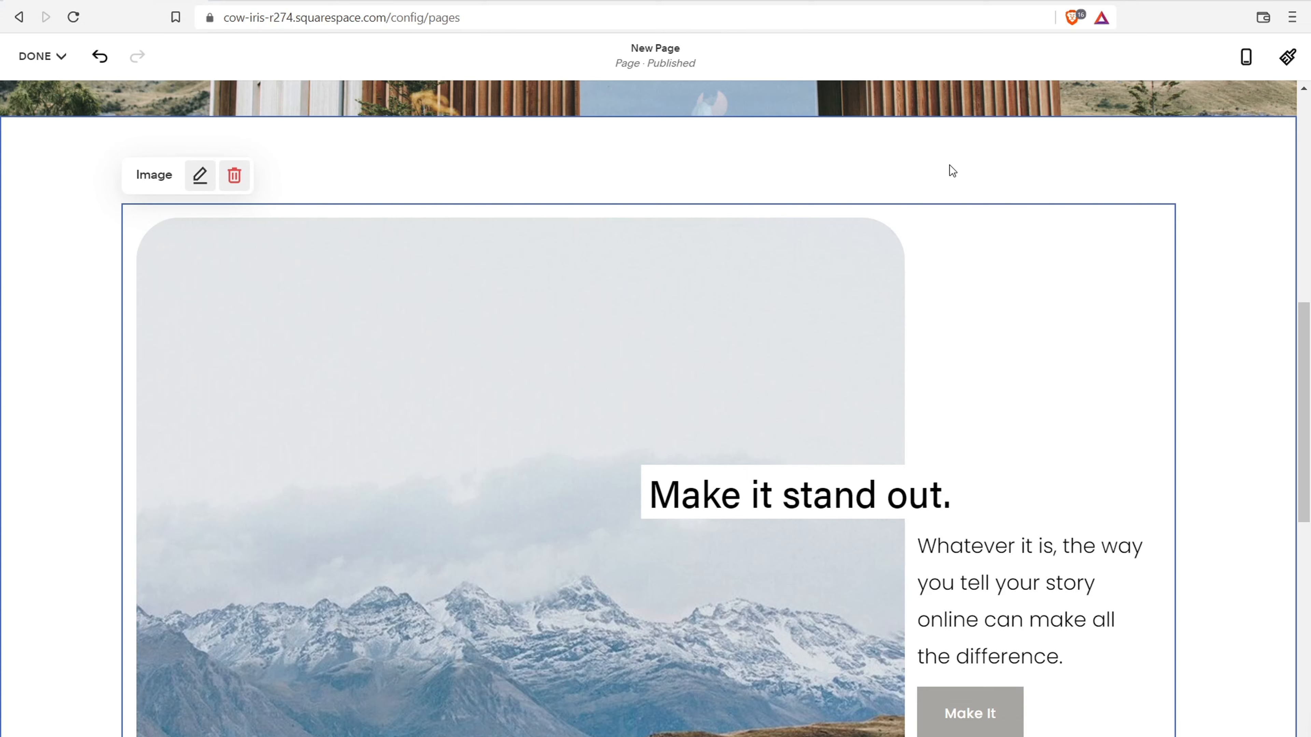
scroll(857, 252, down, 5)
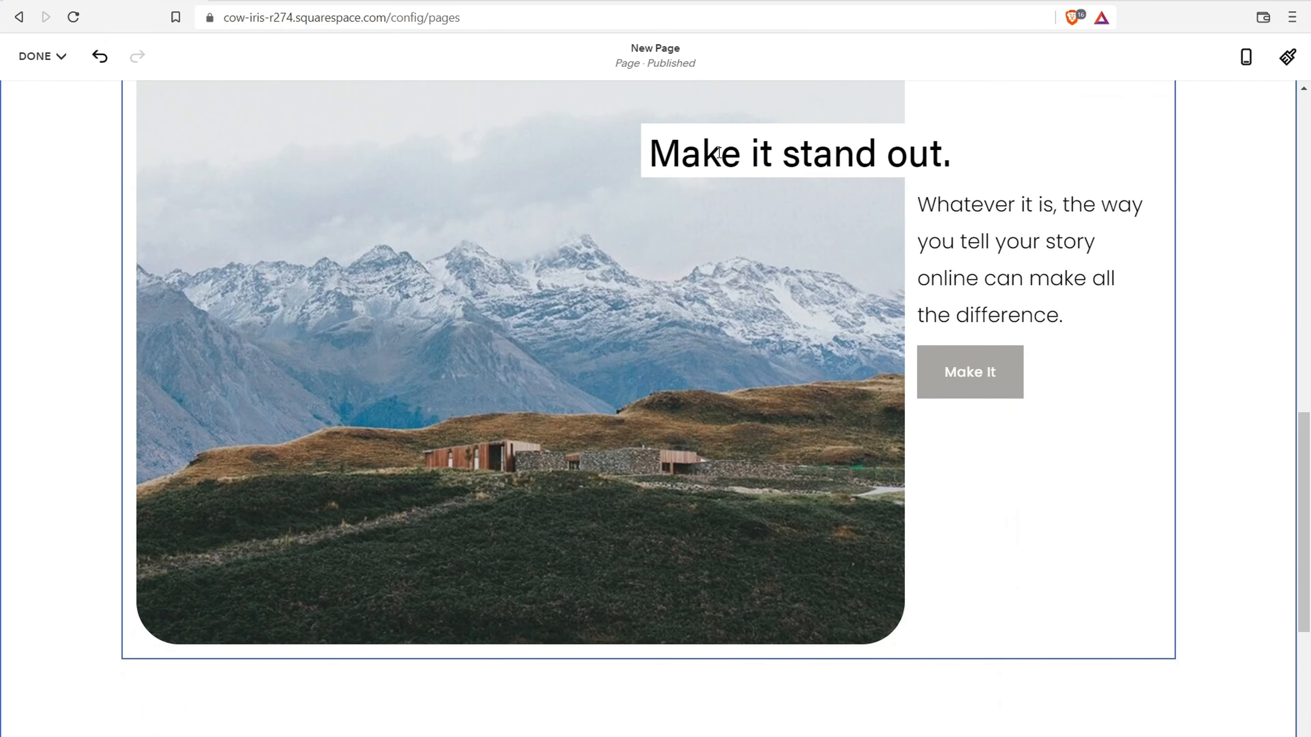
- Open the background settings of the first section with the mountain house image
scroll(672, 191, up, 10)
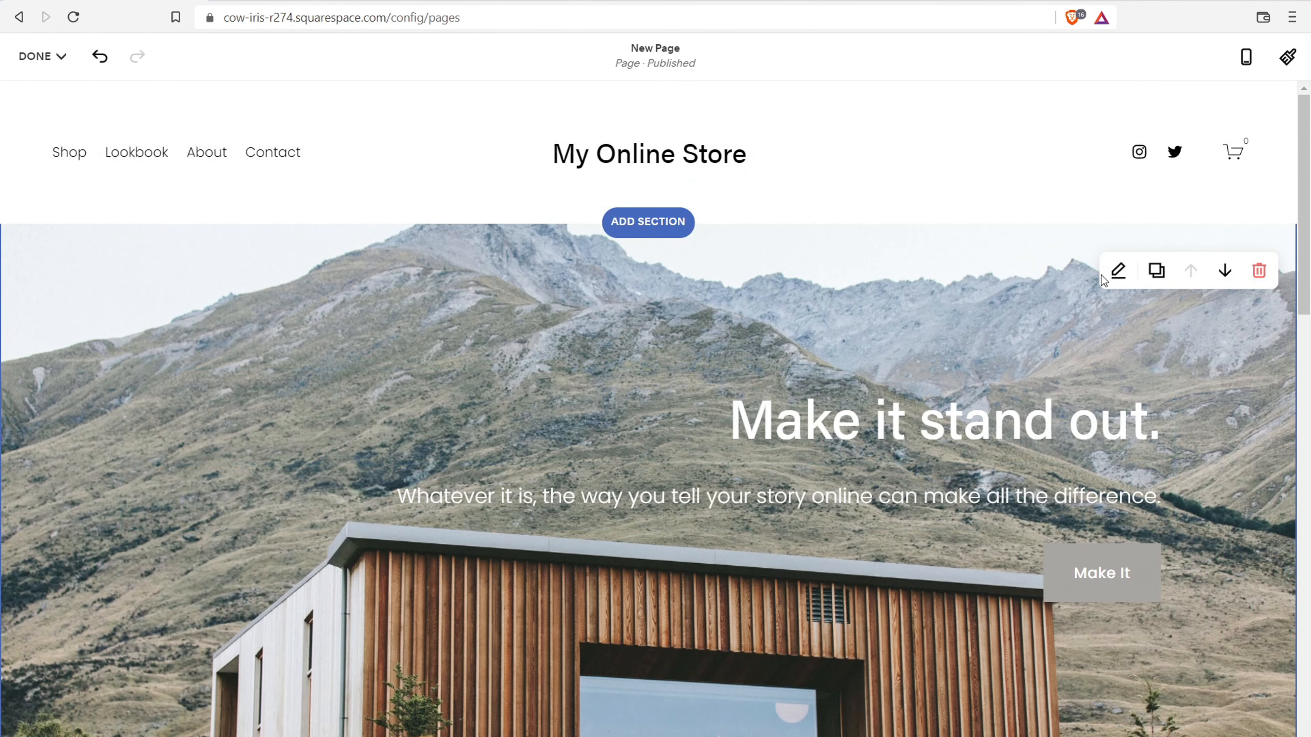
click(1117, 272)
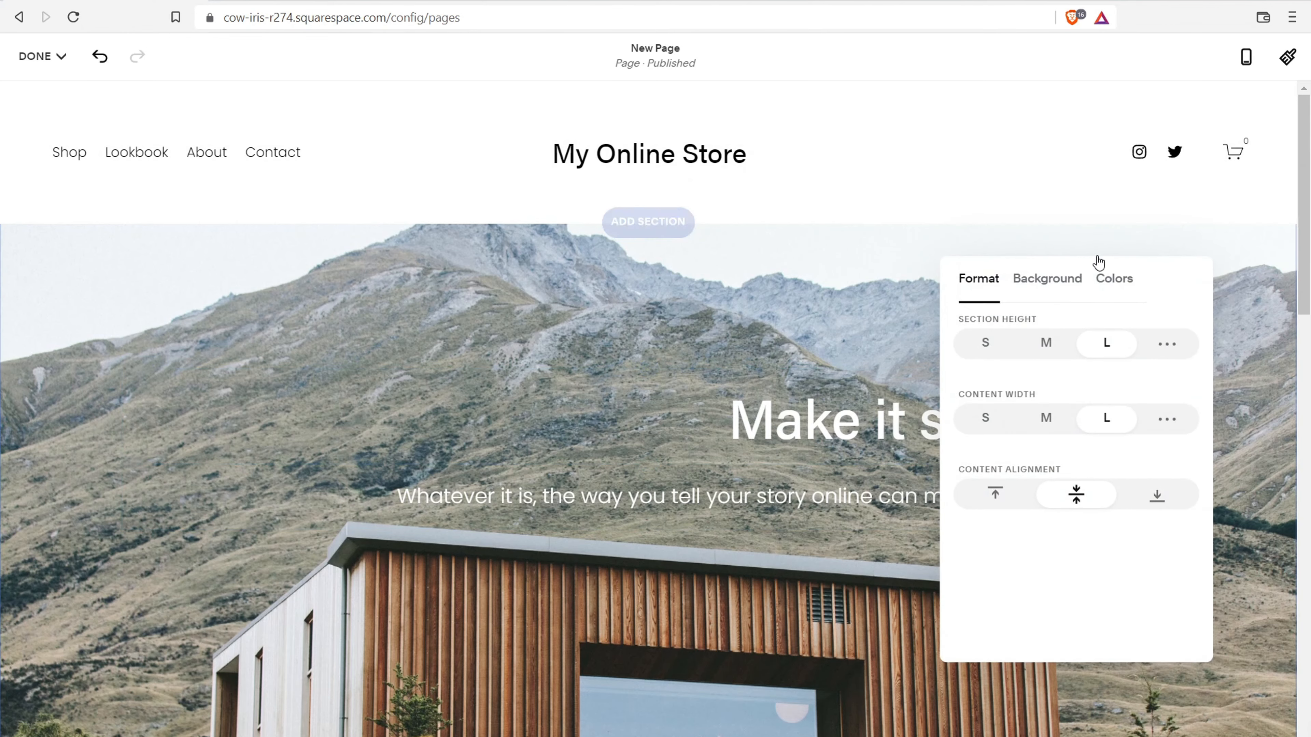
click(1045, 279)
click(535, 243)
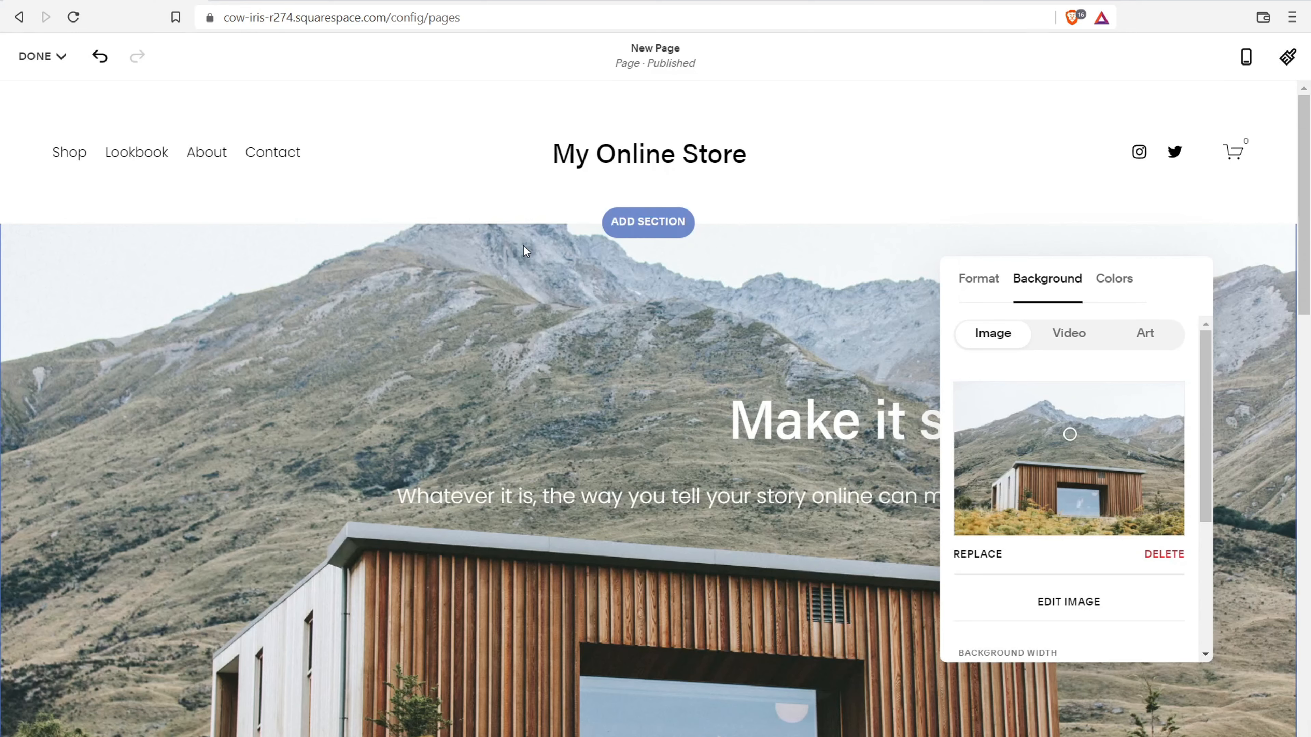
- Try the Video, Art and Inset background options on the first section and restore the Full Bleed image
click(1055, 338)
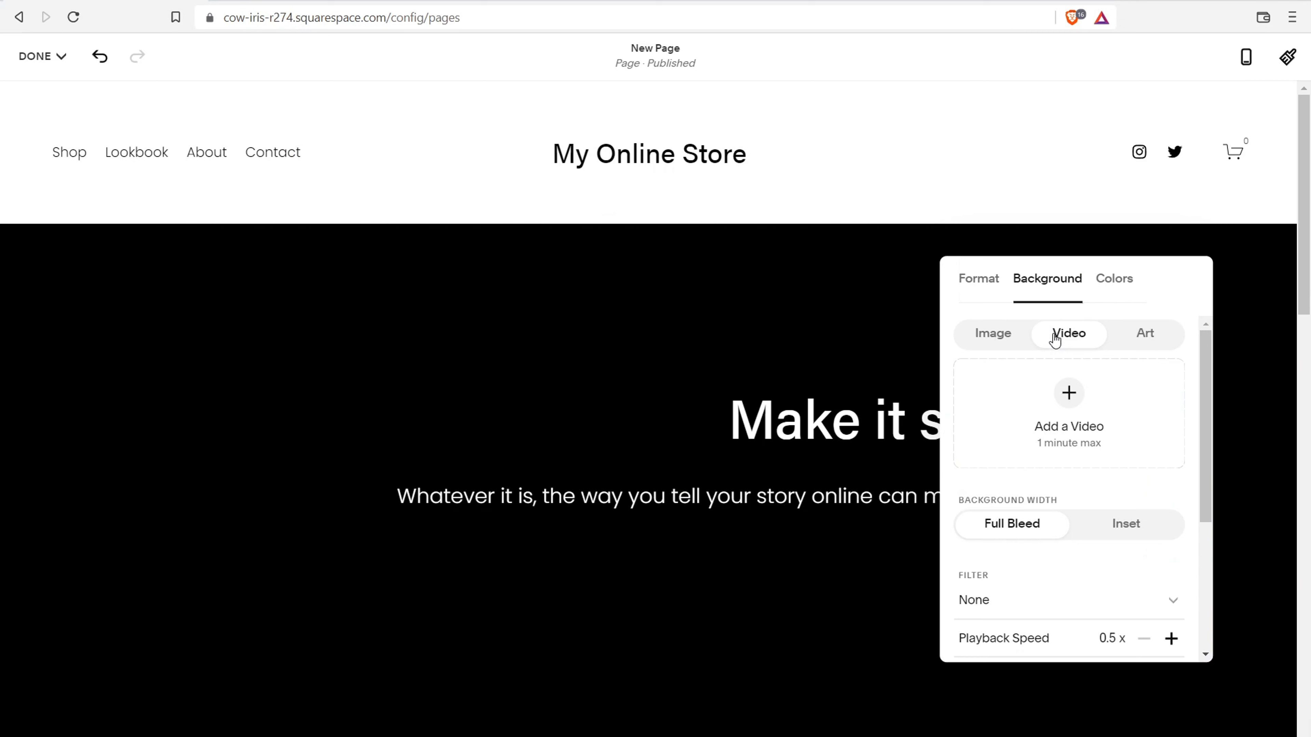
click(1143, 335)
click(1053, 336)
click(990, 336)
scroll(1032, 361, down, 5)
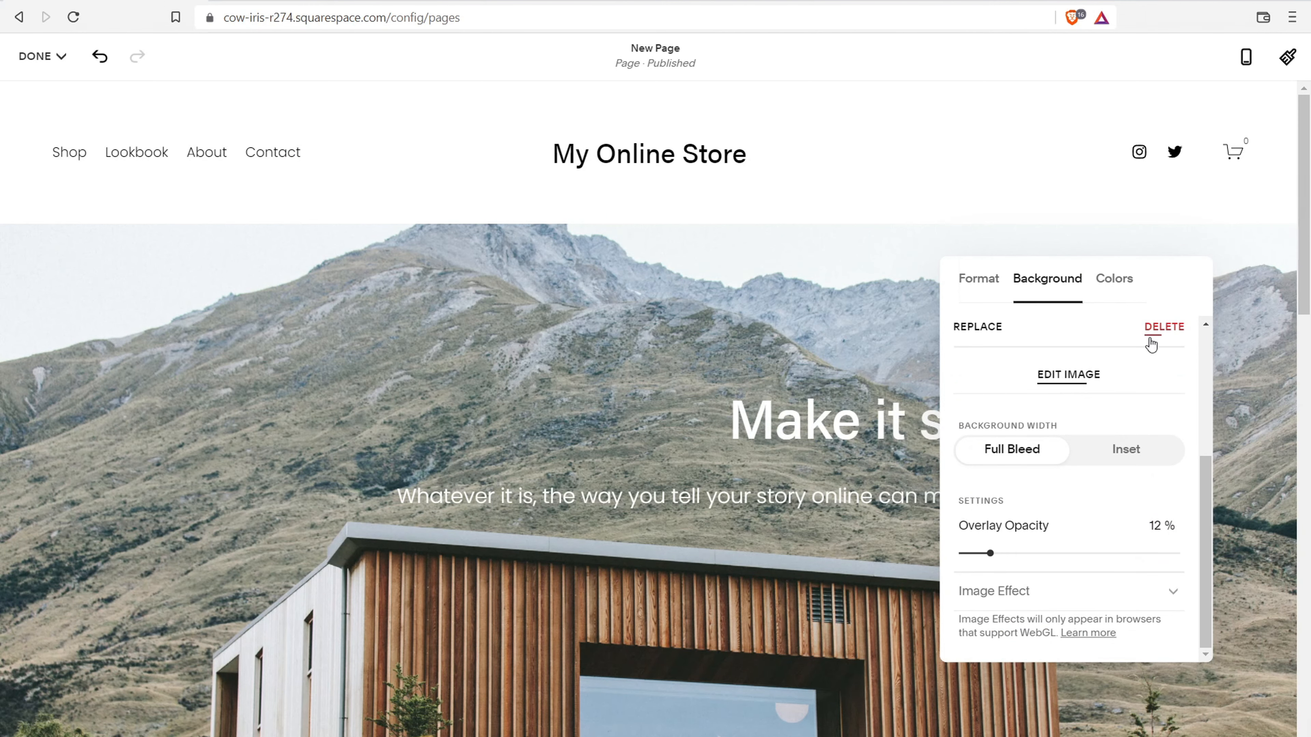
click(1127, 450)
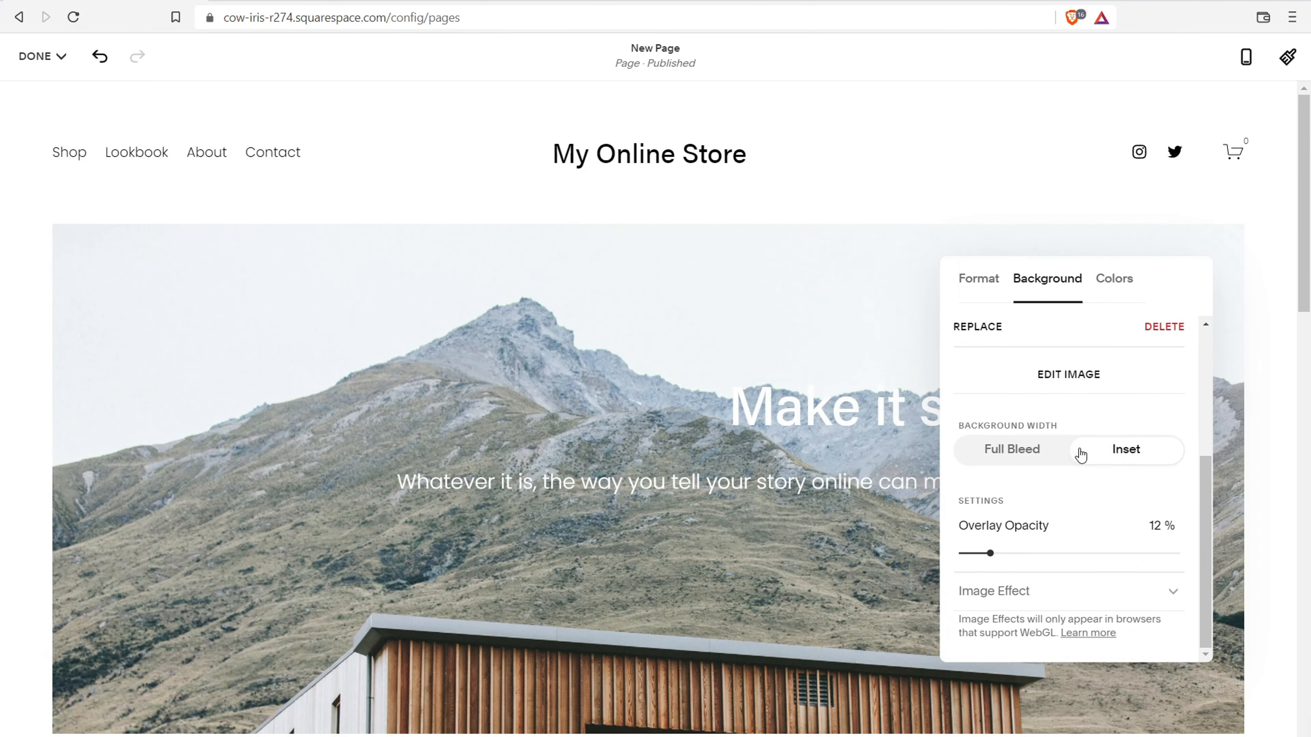
click(1024, 450)
- Raise the first section's overlay opacity to a little over half so its heading stands out against the image
drag(990, 553, 1090, 553)
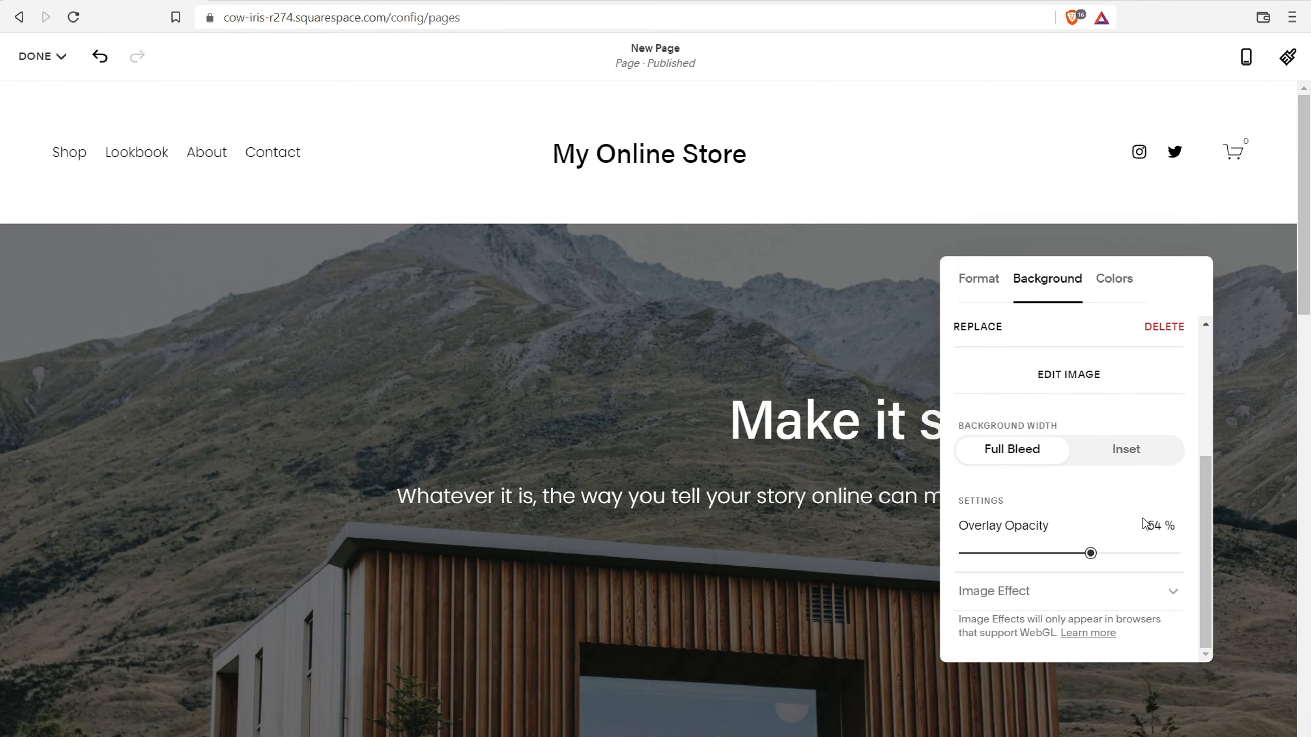
click(692, 303)
drag(730, 420, 1166, 442)
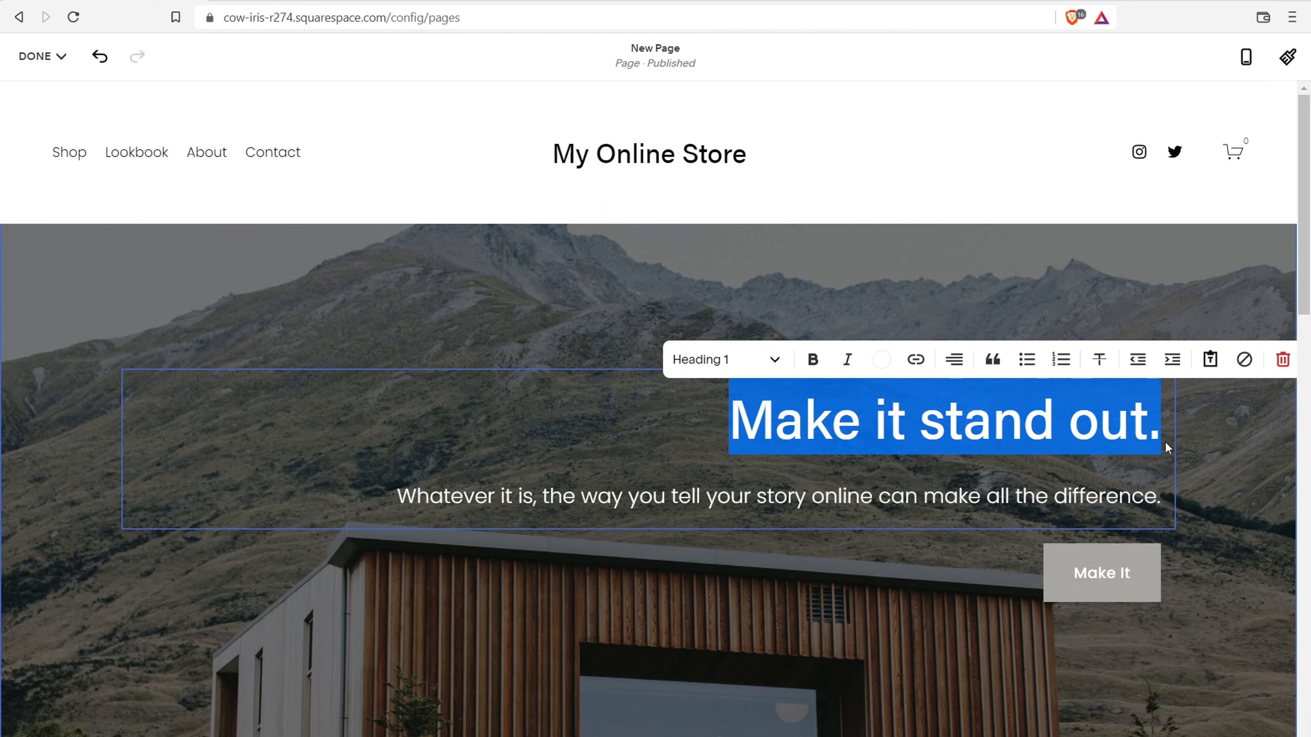
- Add a blank section below the rounded-image section, just above the page footer
drag(1308, 225, 1305, 609)
mouse_move(662, 368)
click(663, 388)
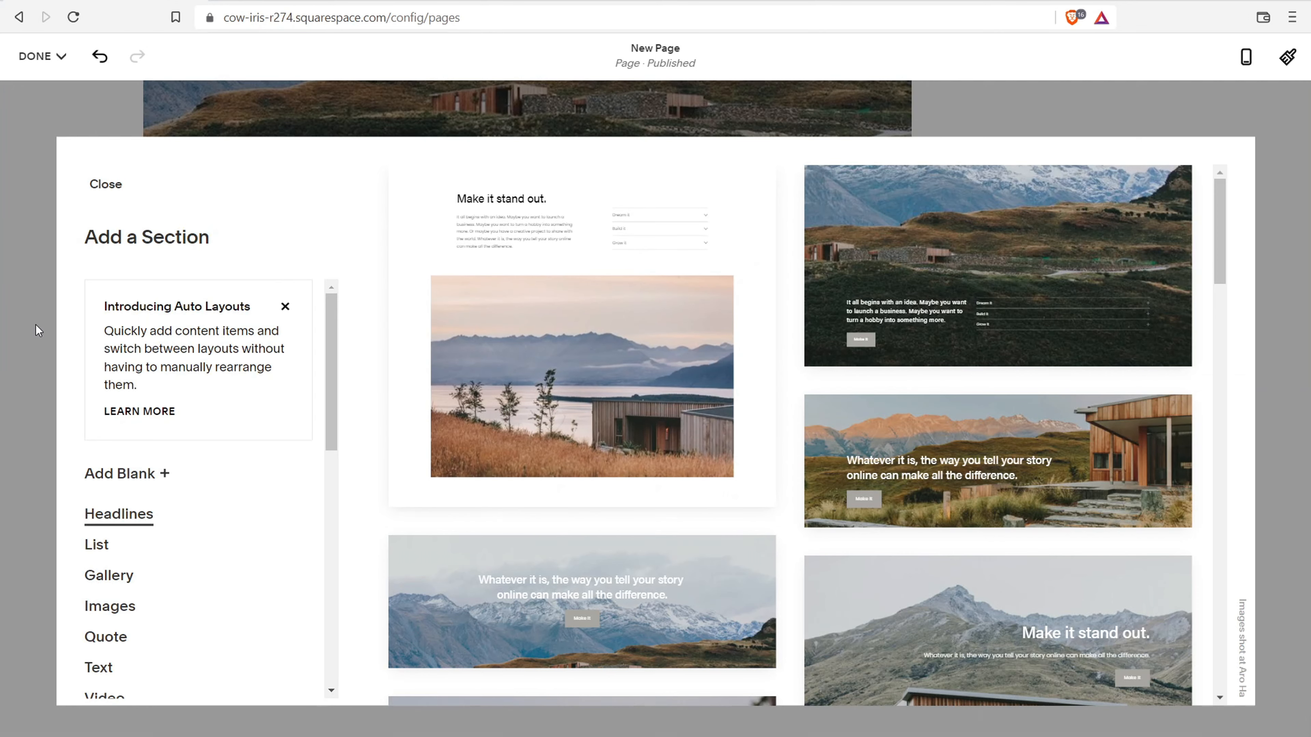
click(130, 483)
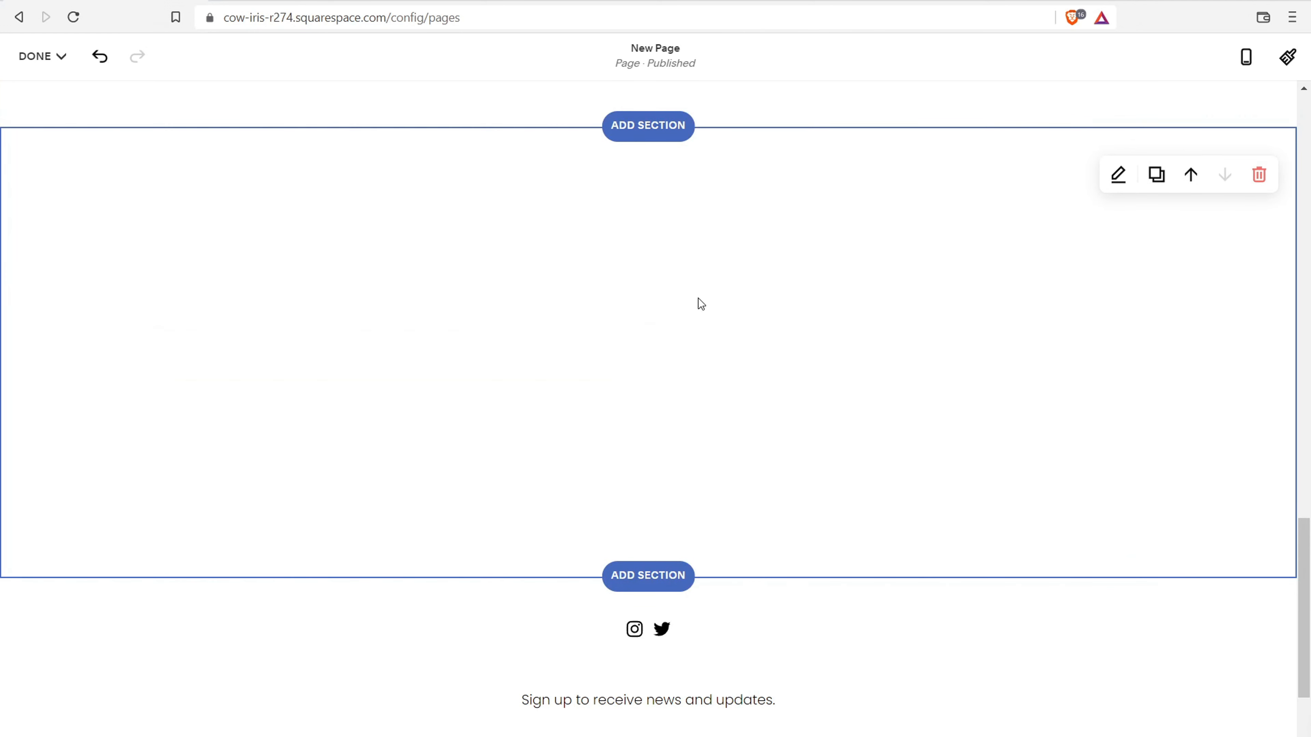
- Examine the block types available for the blank section, close the list, and review the whole page
click(648, 326)
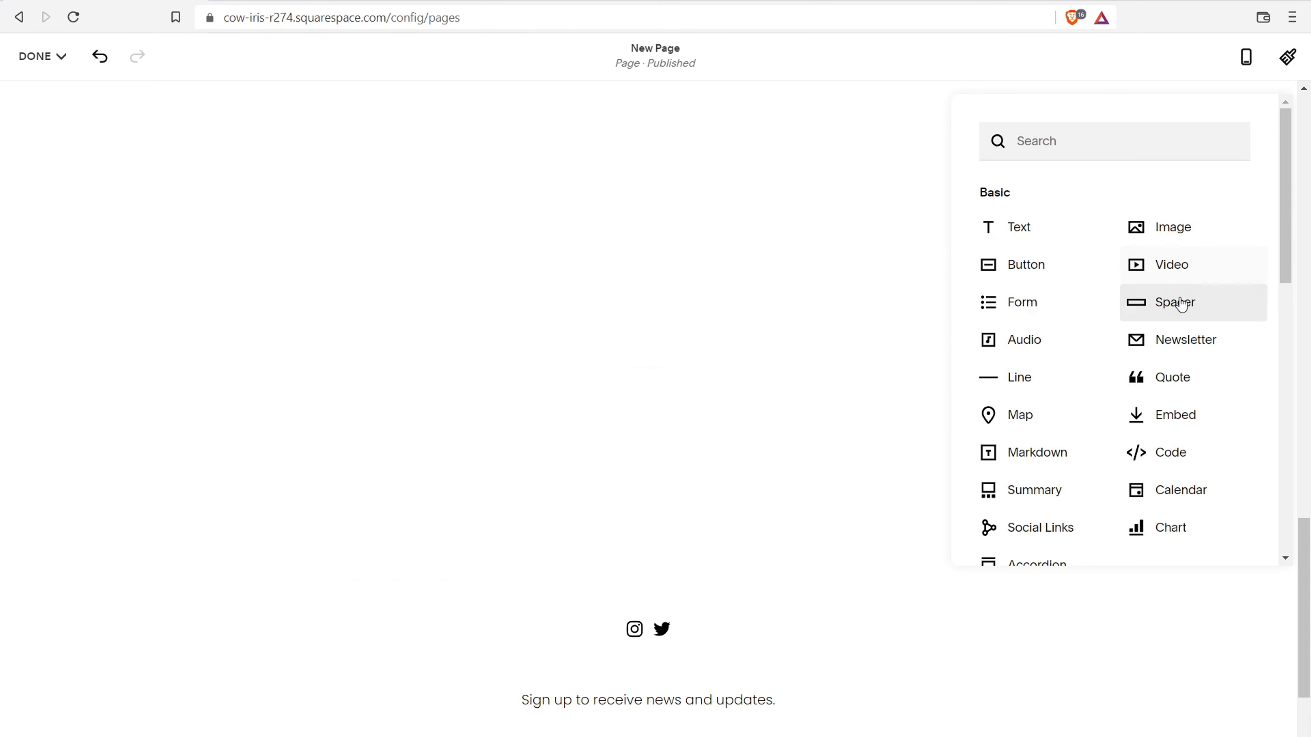
click(666, 213)
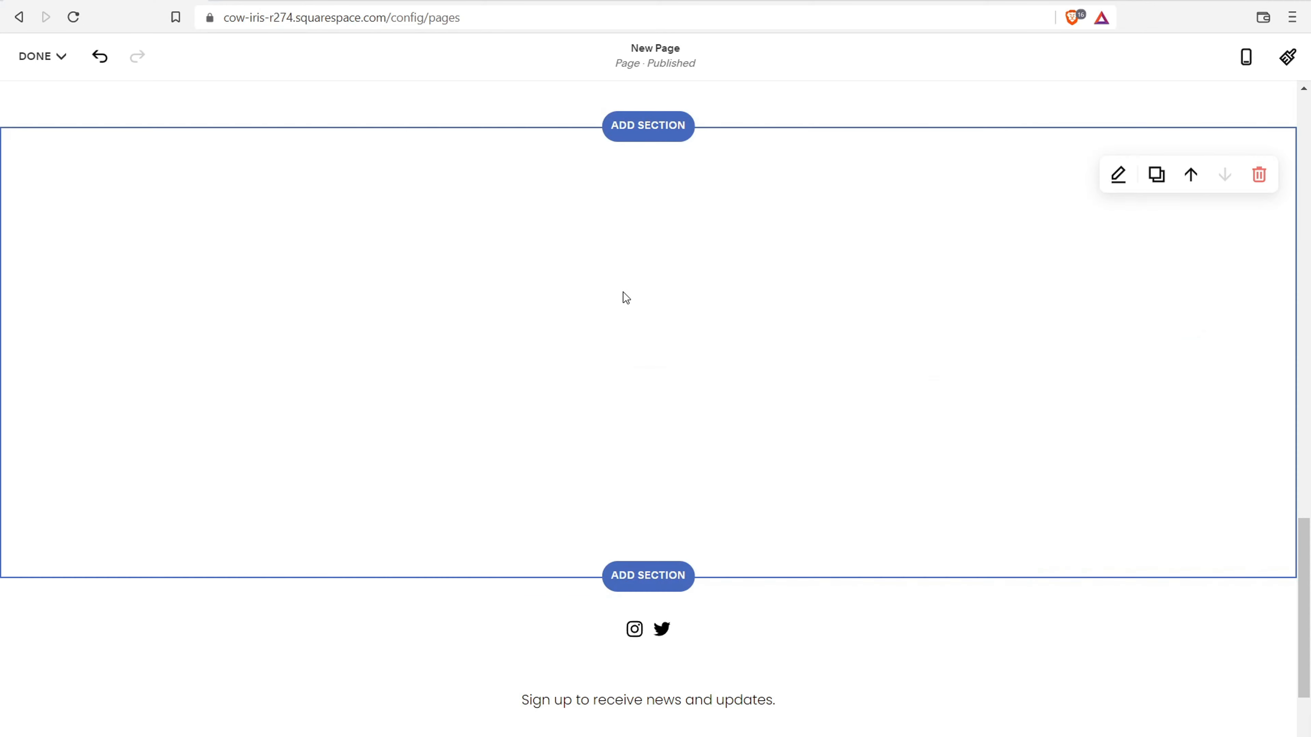
scroll(623, 293, up, 15)
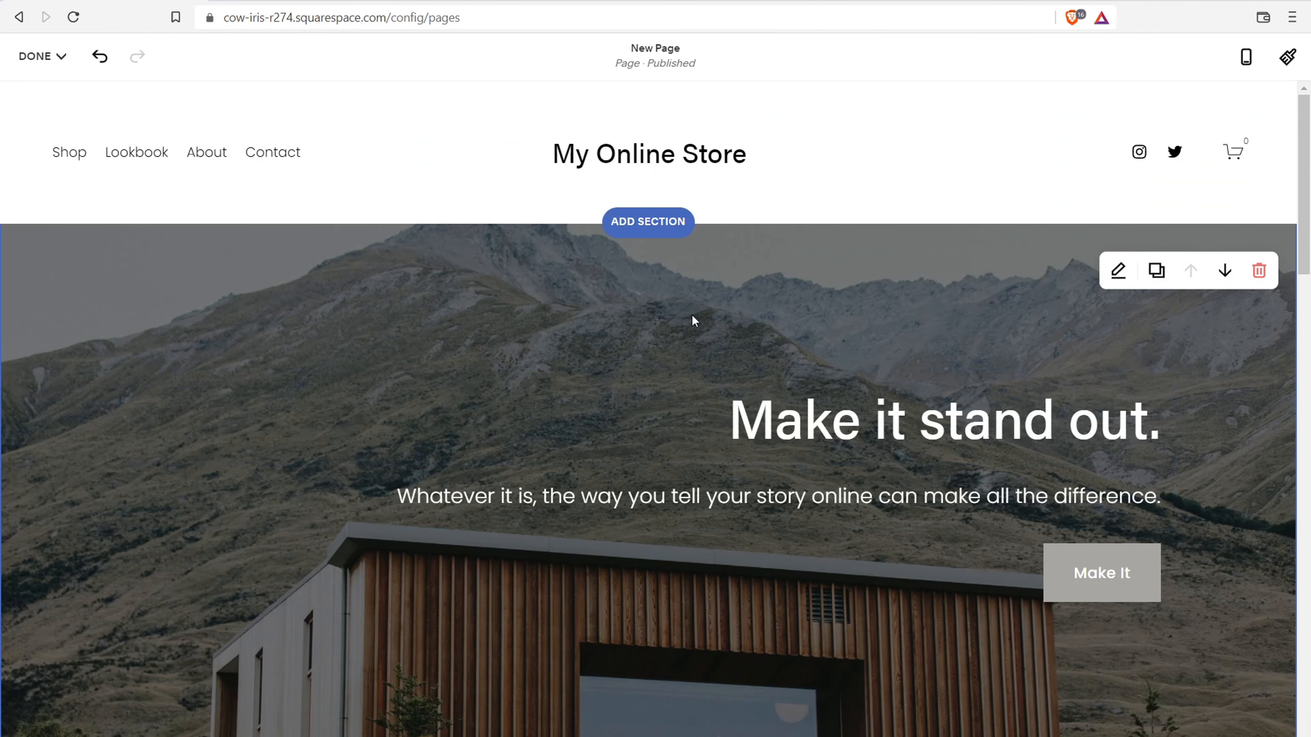
scroll(690, 321, down, 10)
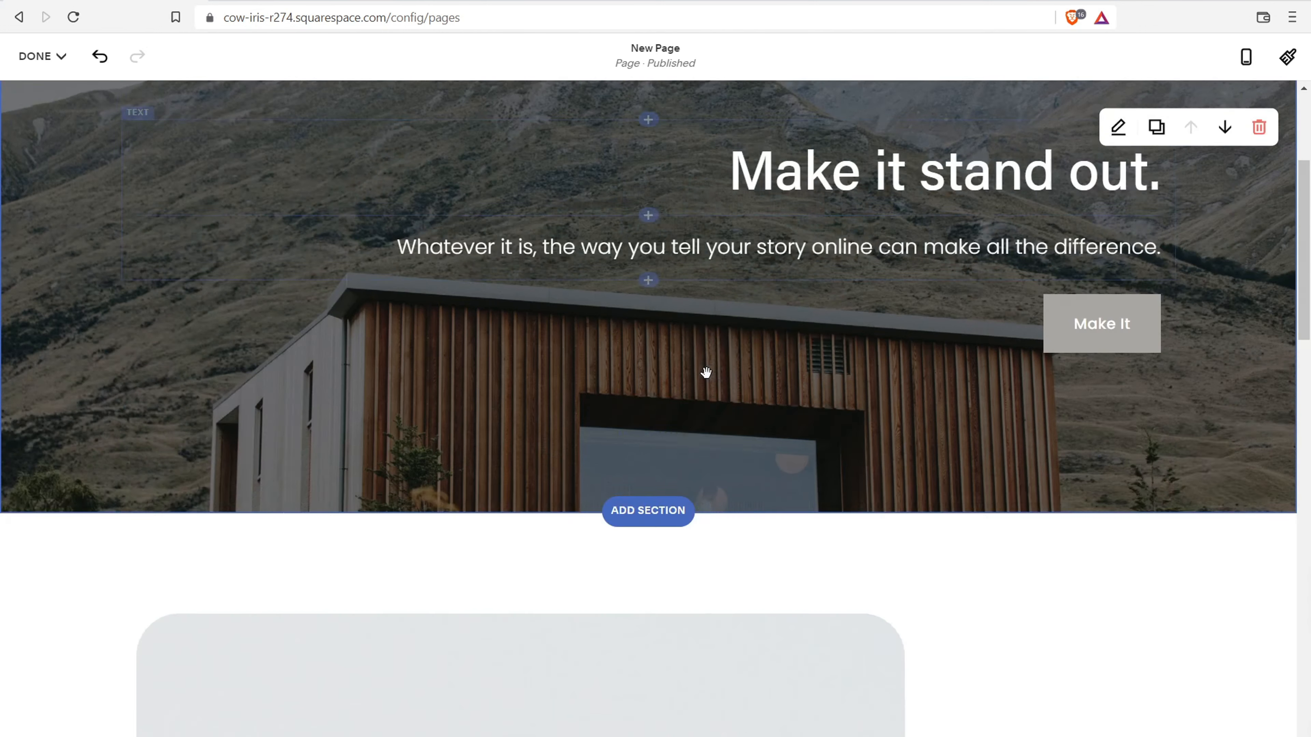
scroll(707, 373, down, 10)
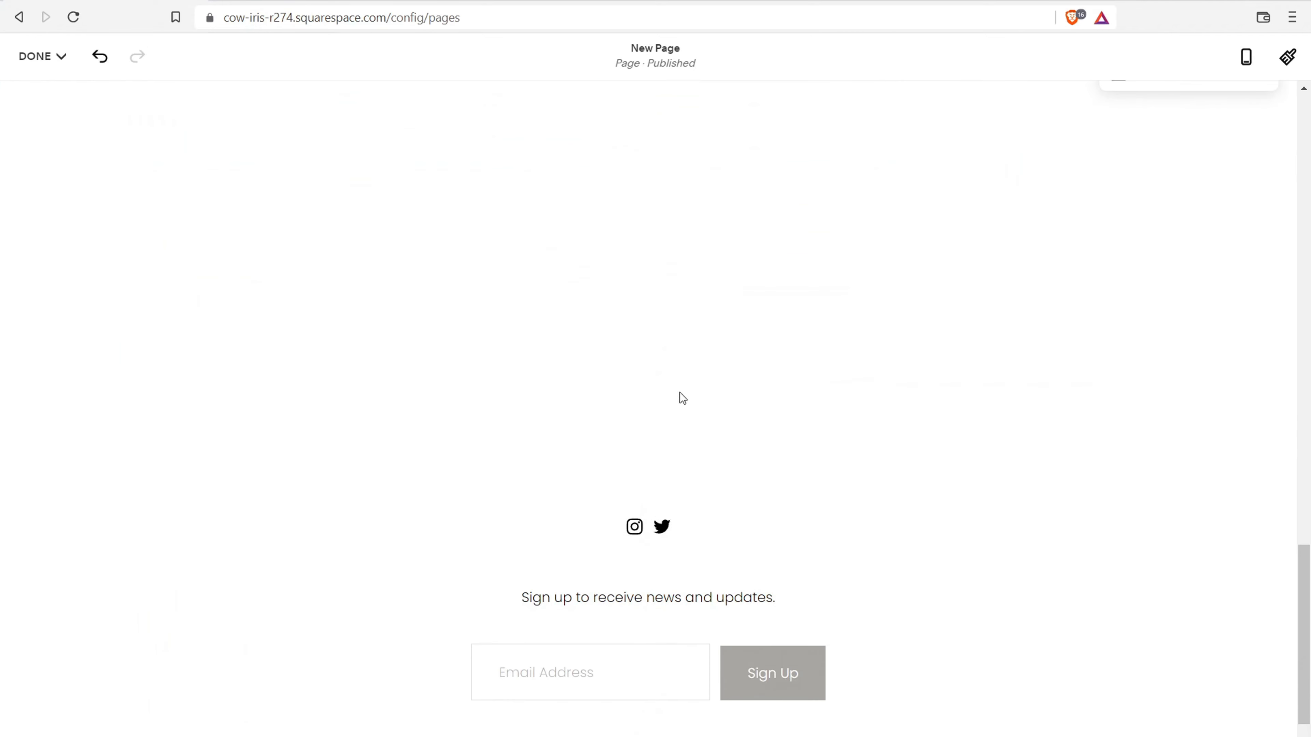
- Insert a Text block in the blank section above the footer
click(614, 261)
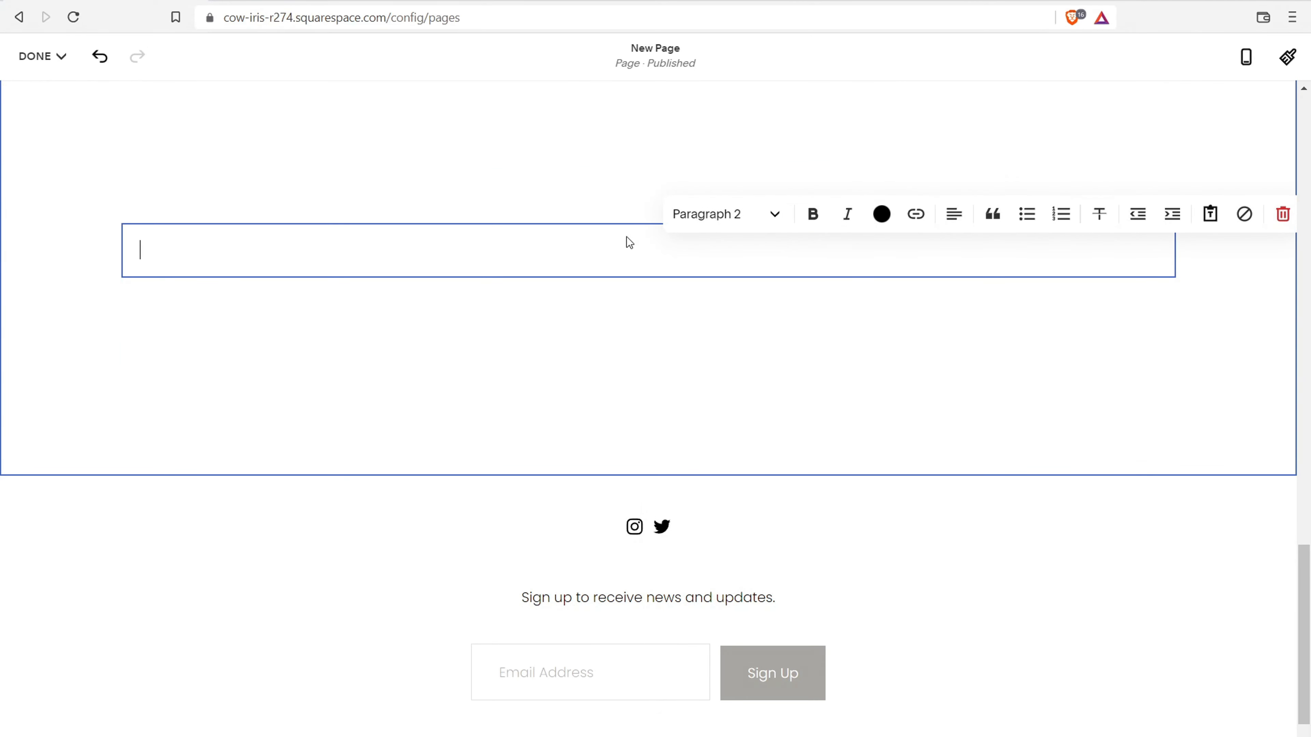
click(648, 222)
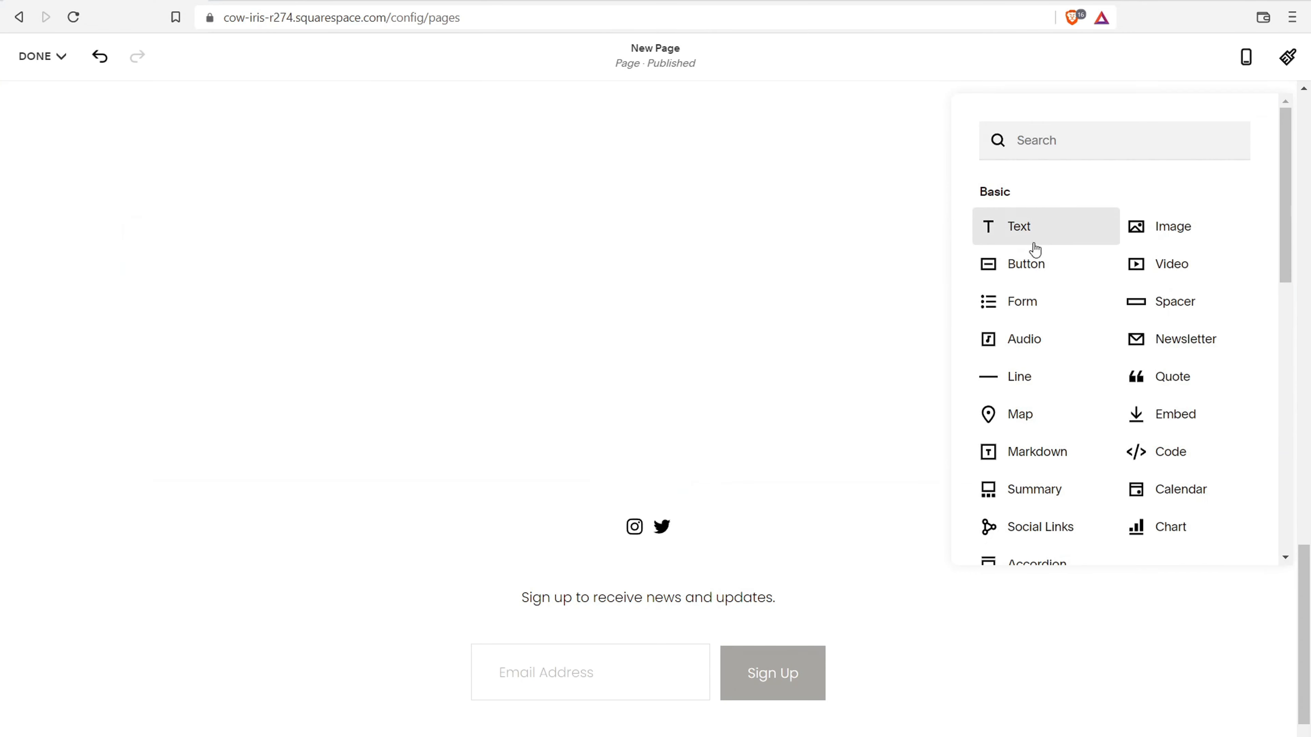
click(1017, 226)
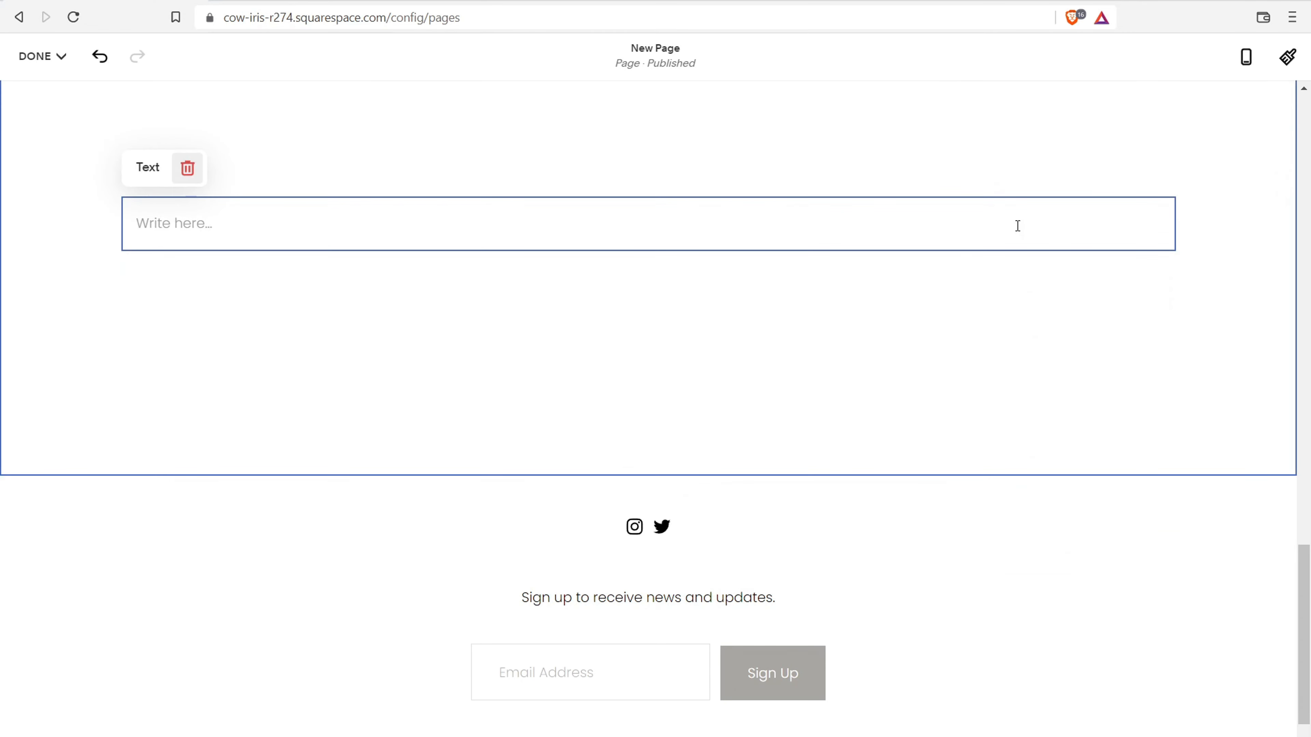
- Enter "Write text here" in the new Text block and insert an Image block directly below it
click(472, 222)
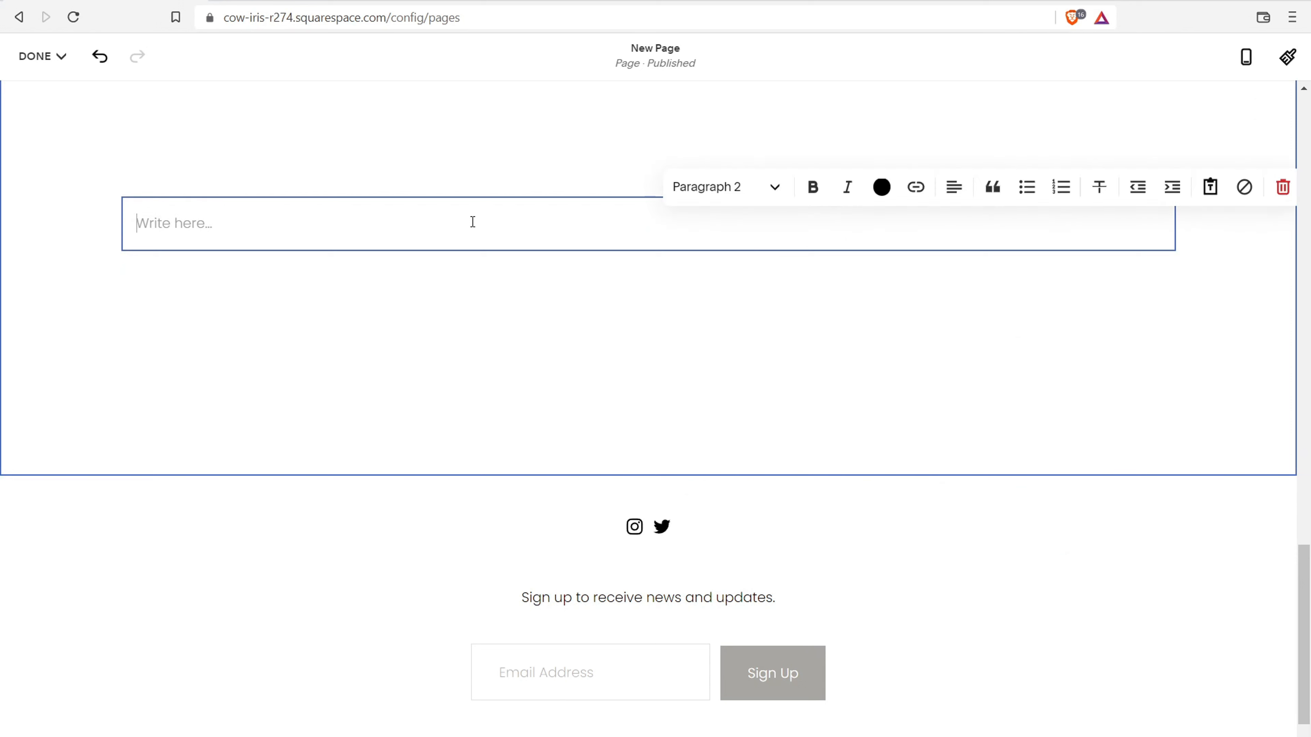
text(Wr)
click(424, 111)
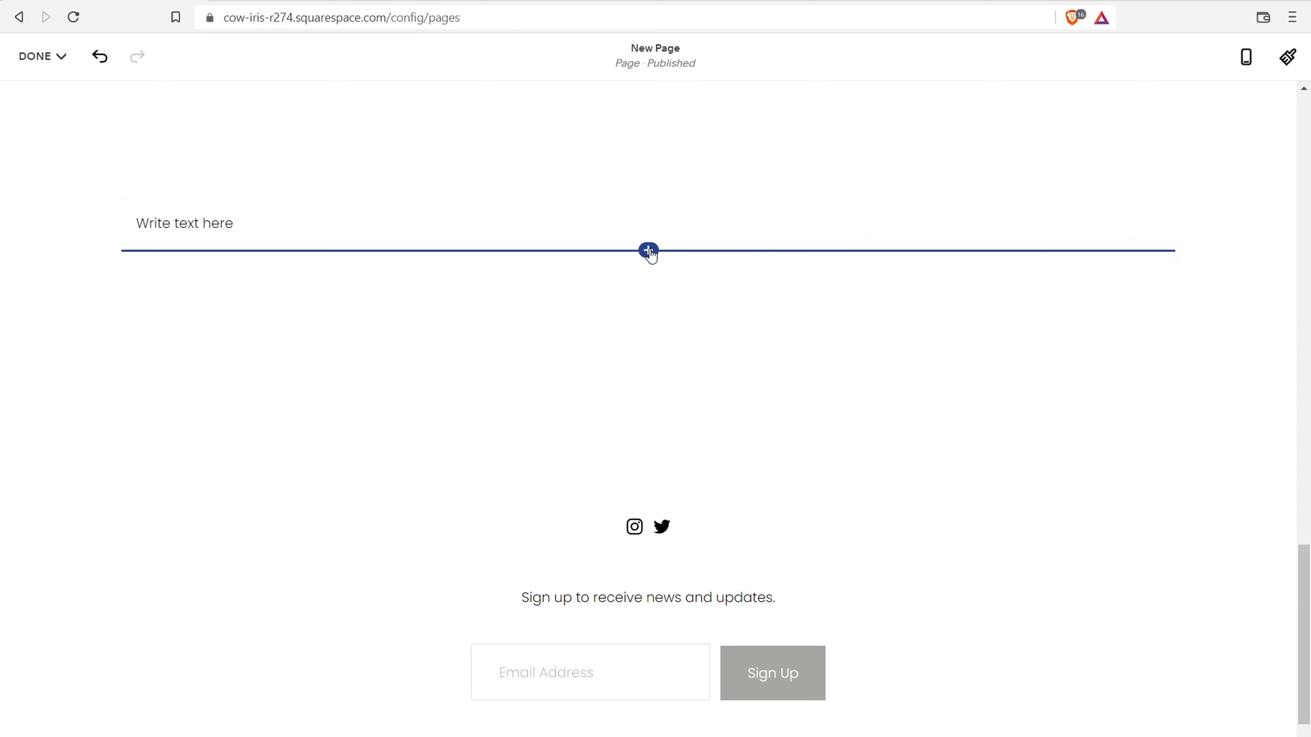
click(649, 251)
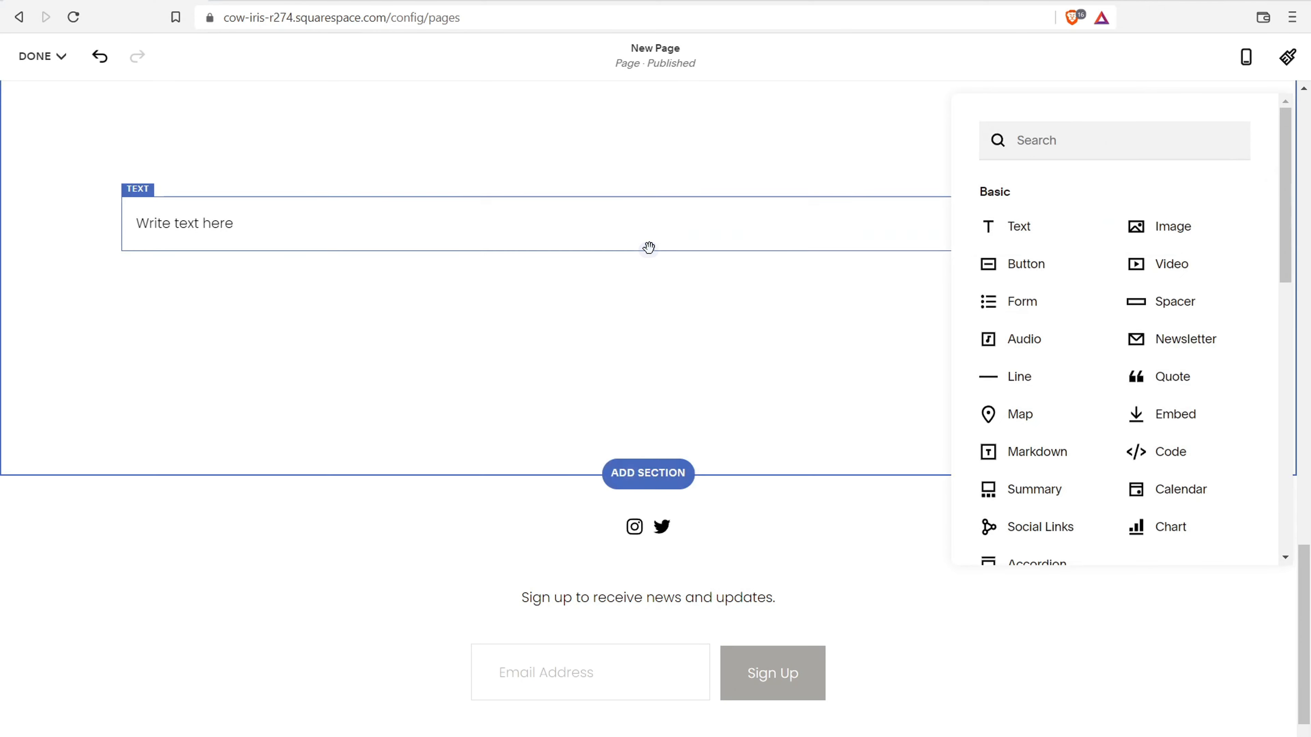
click(1174, 231)
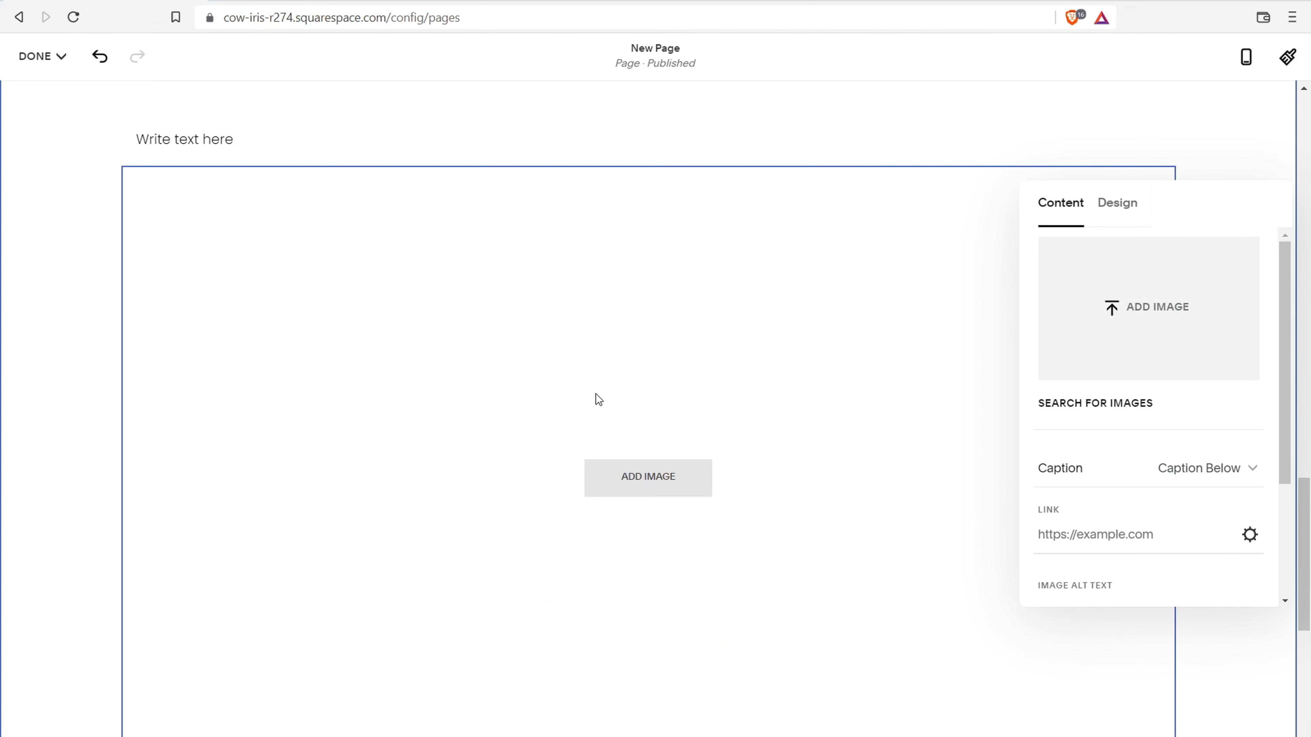
- Open the Site Styles and examine the font pack, base size and global text styles
scroll(596, 394, up, 15)
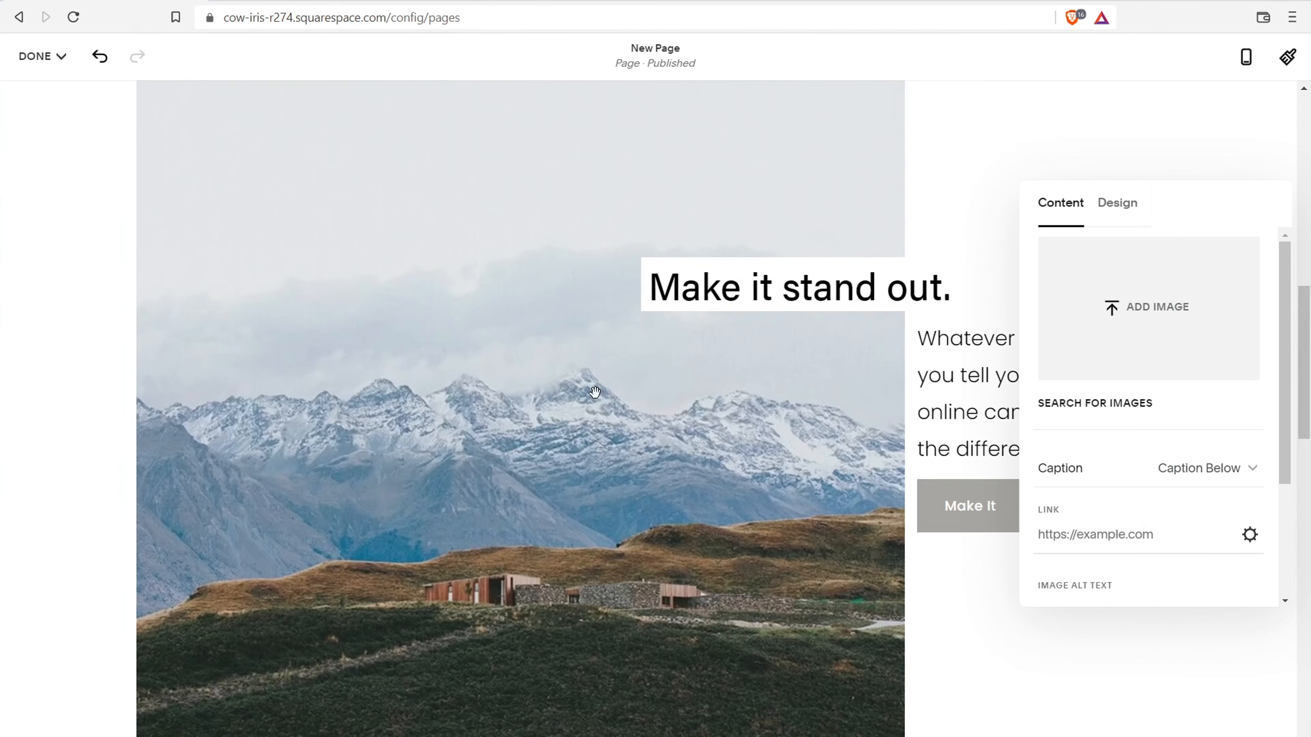
scroll(616, 388, up, 10)
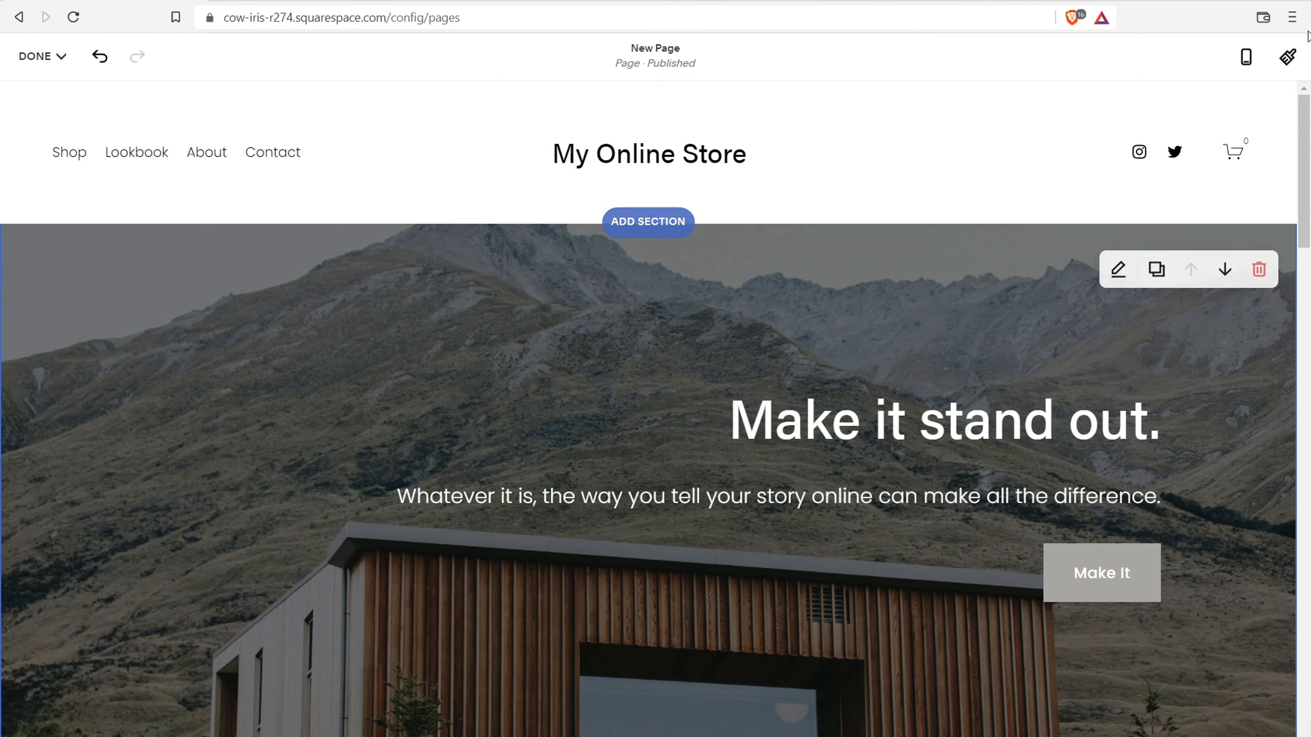
click(1288, 58)
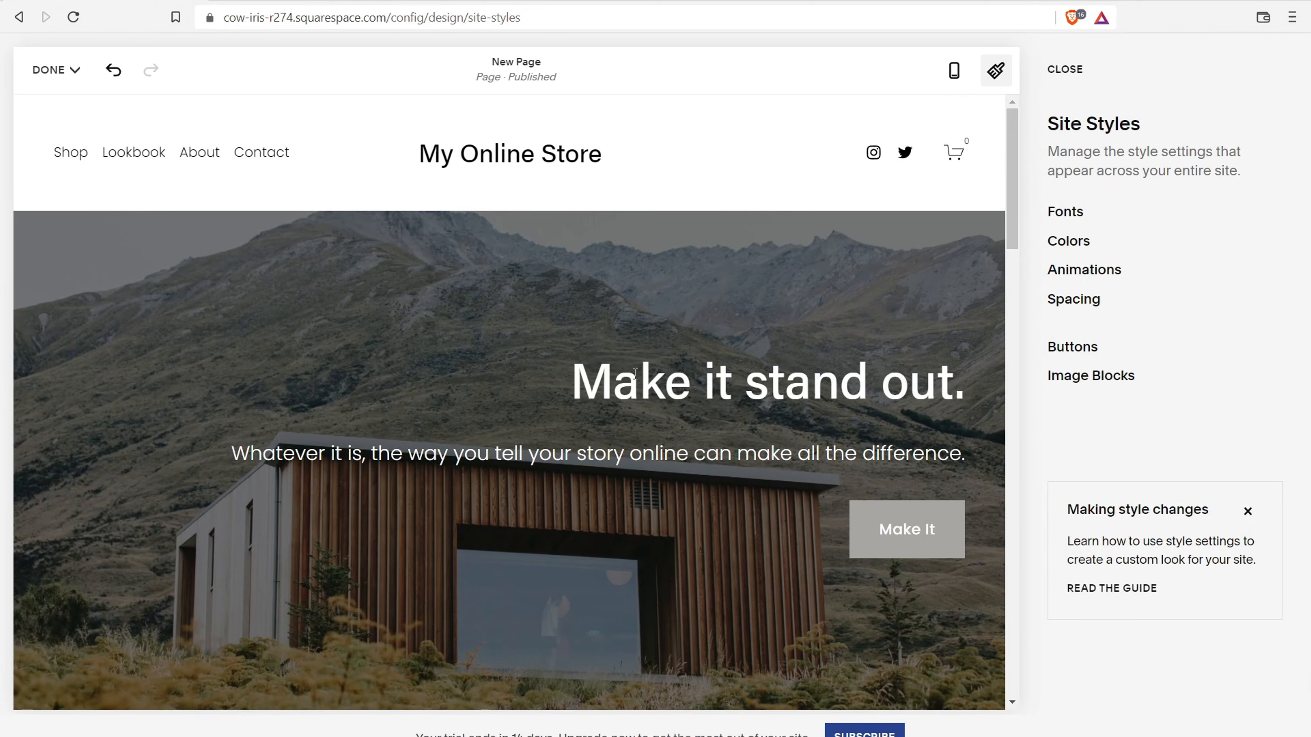
drag(592, 376, 912, 382)
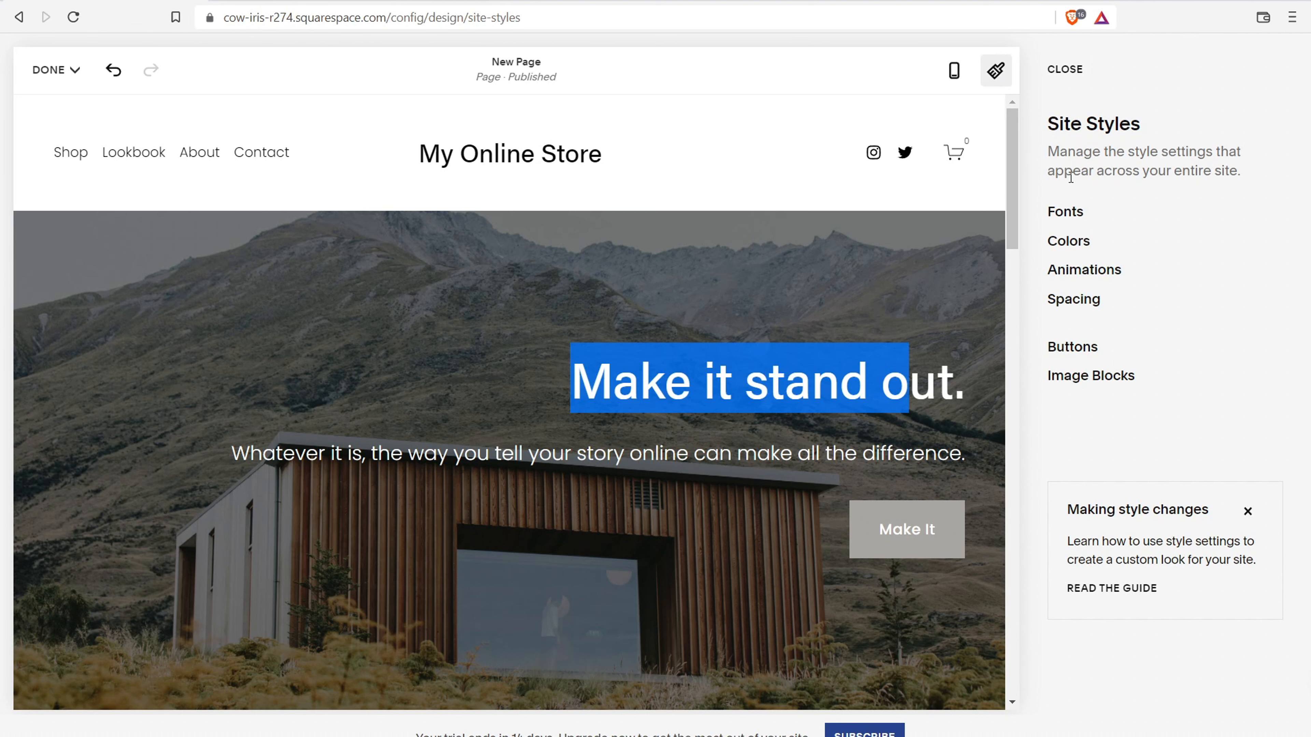
click(1071, 218)
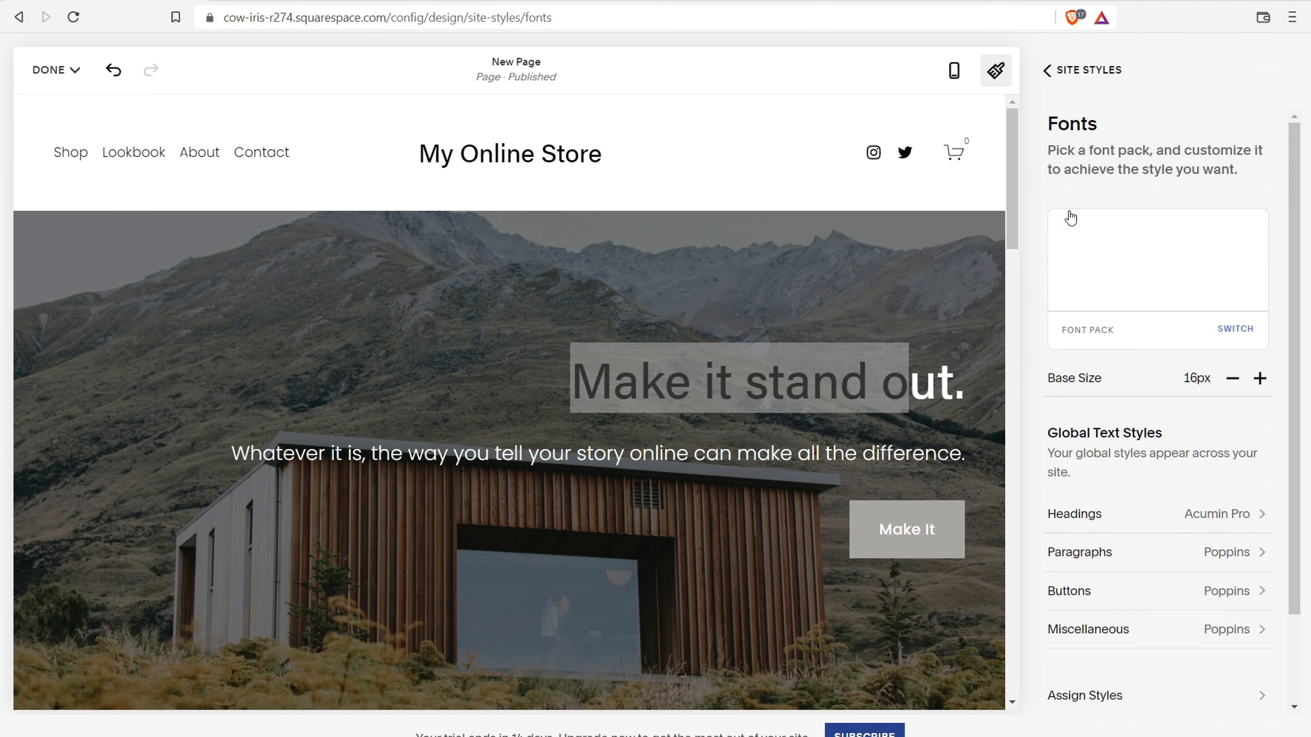
scroll(1099, 246, down, 2)
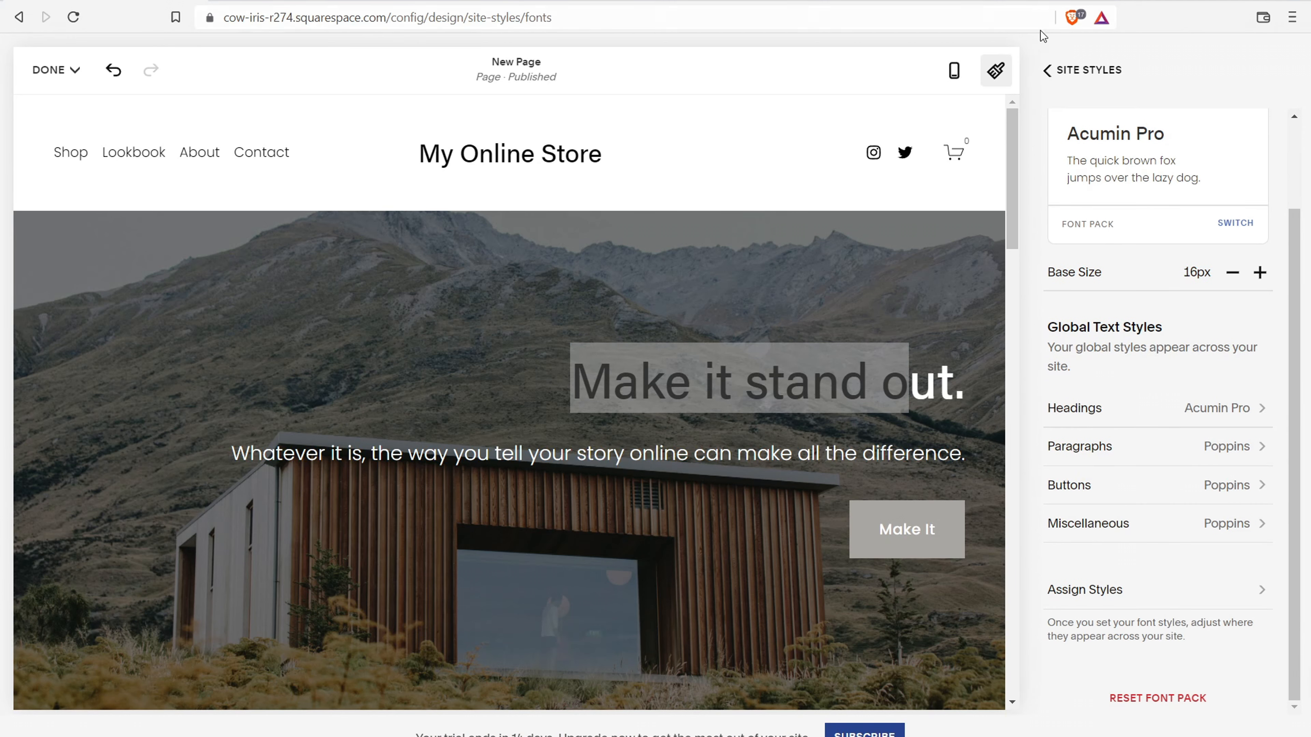
click(1062, 72)
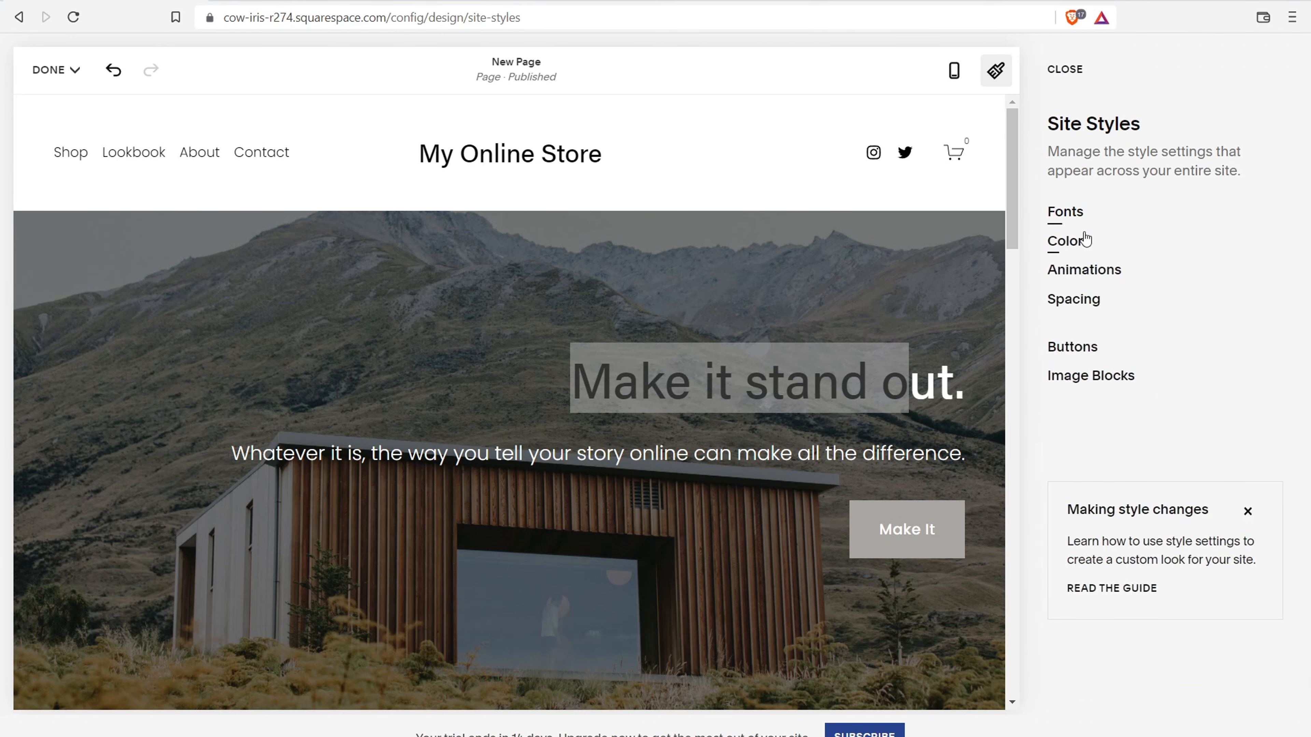
- Examine the site's color palette and themes, including the individual color settings of the Lightest 1 theme
click(1086, 238)
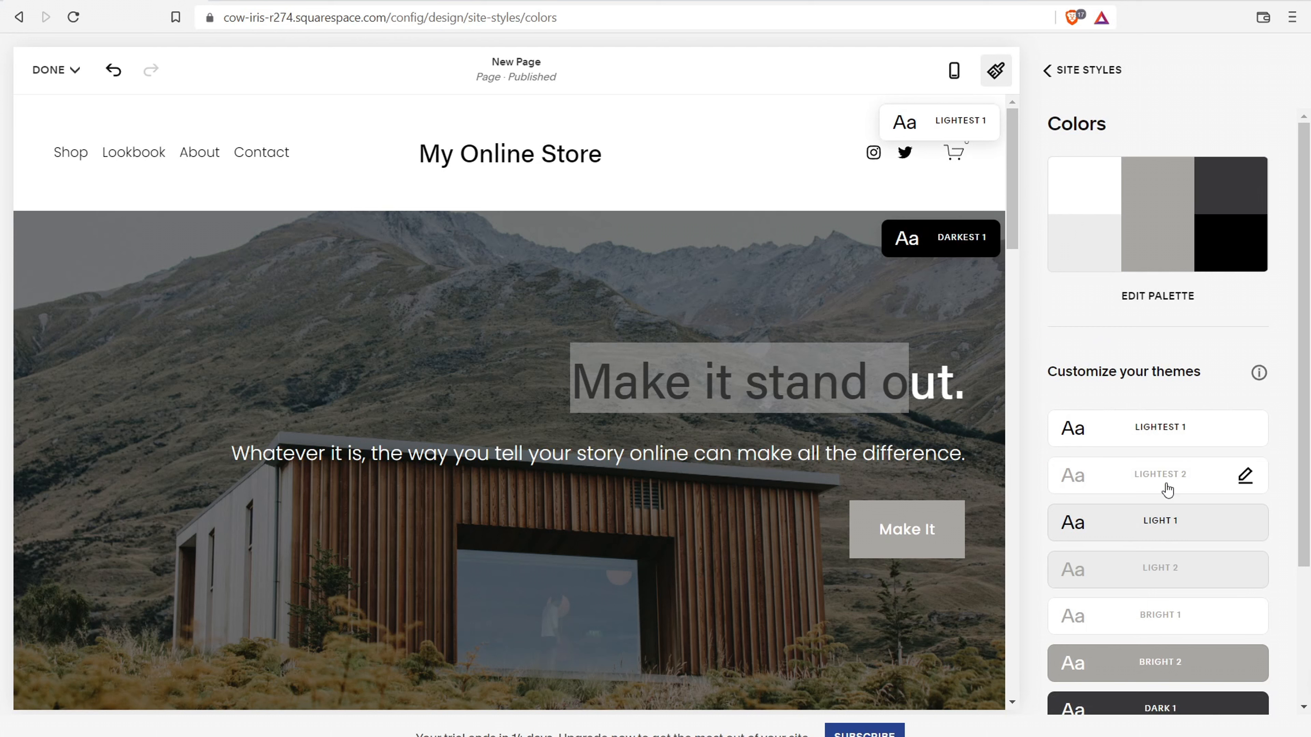
scroll(1147, 351, down, 1)
scroll(1146, 351, down, 3)
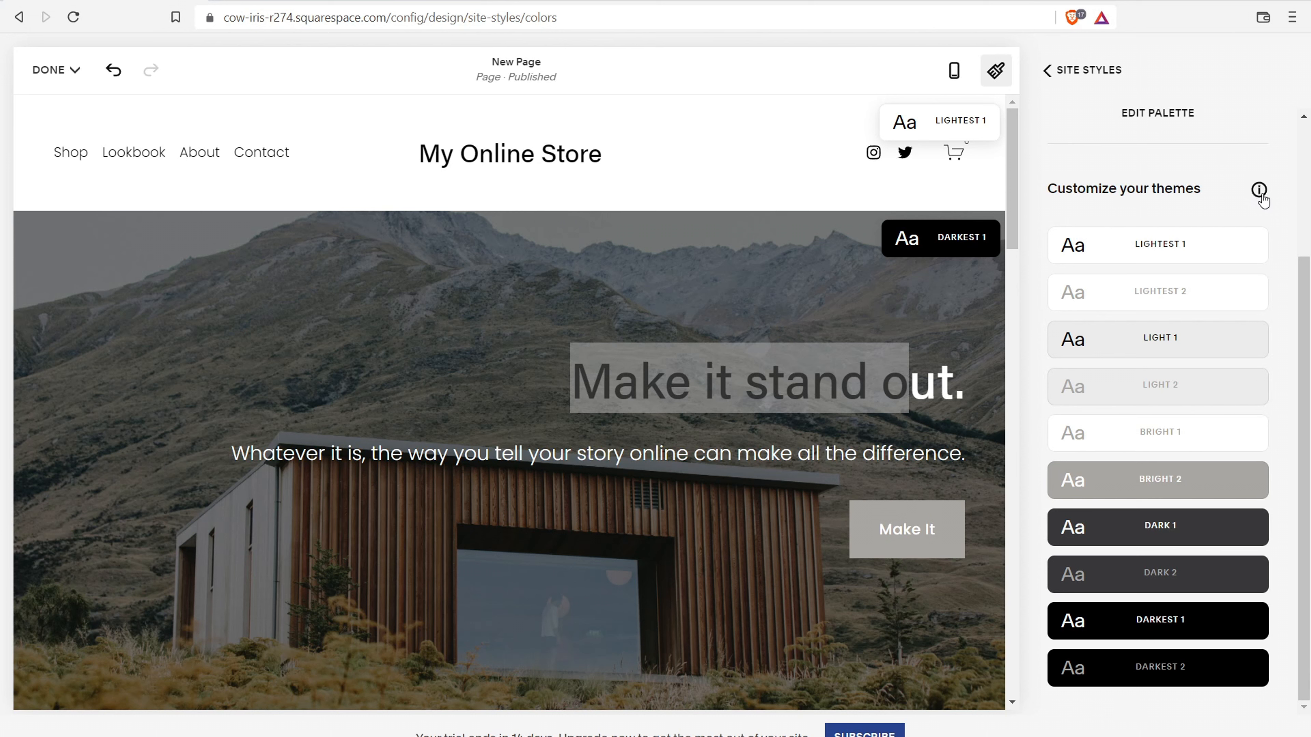
scroll(1196, 258, up, 3)
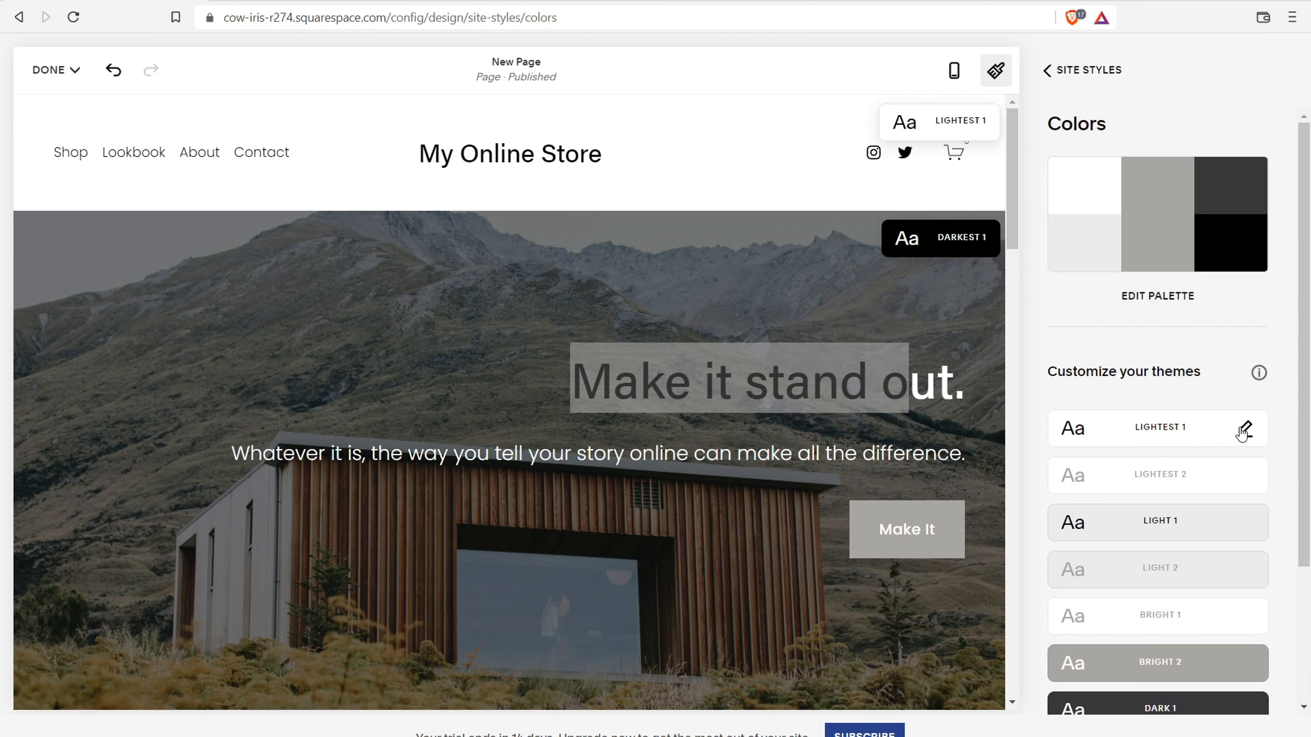
click(1245, 431)
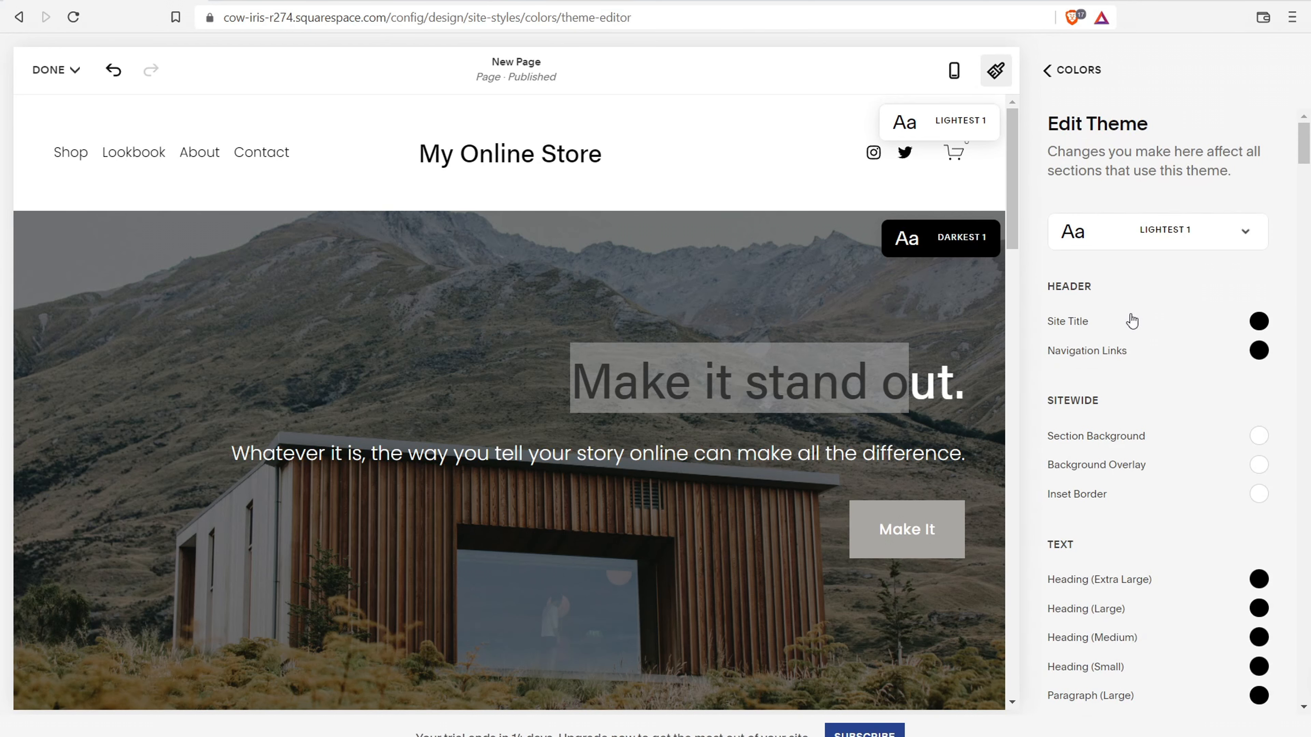
scroll(1135, 462, down, 5)
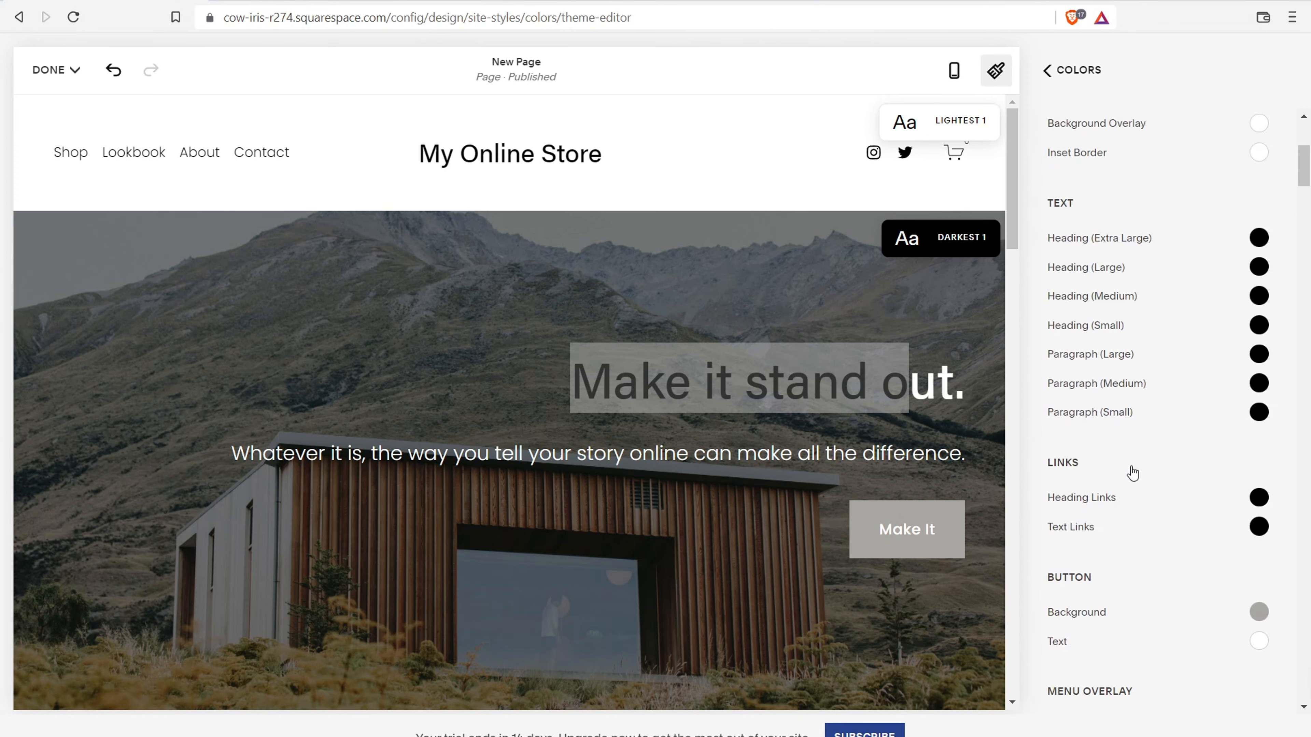
scroll(1144, 337, down, 8)
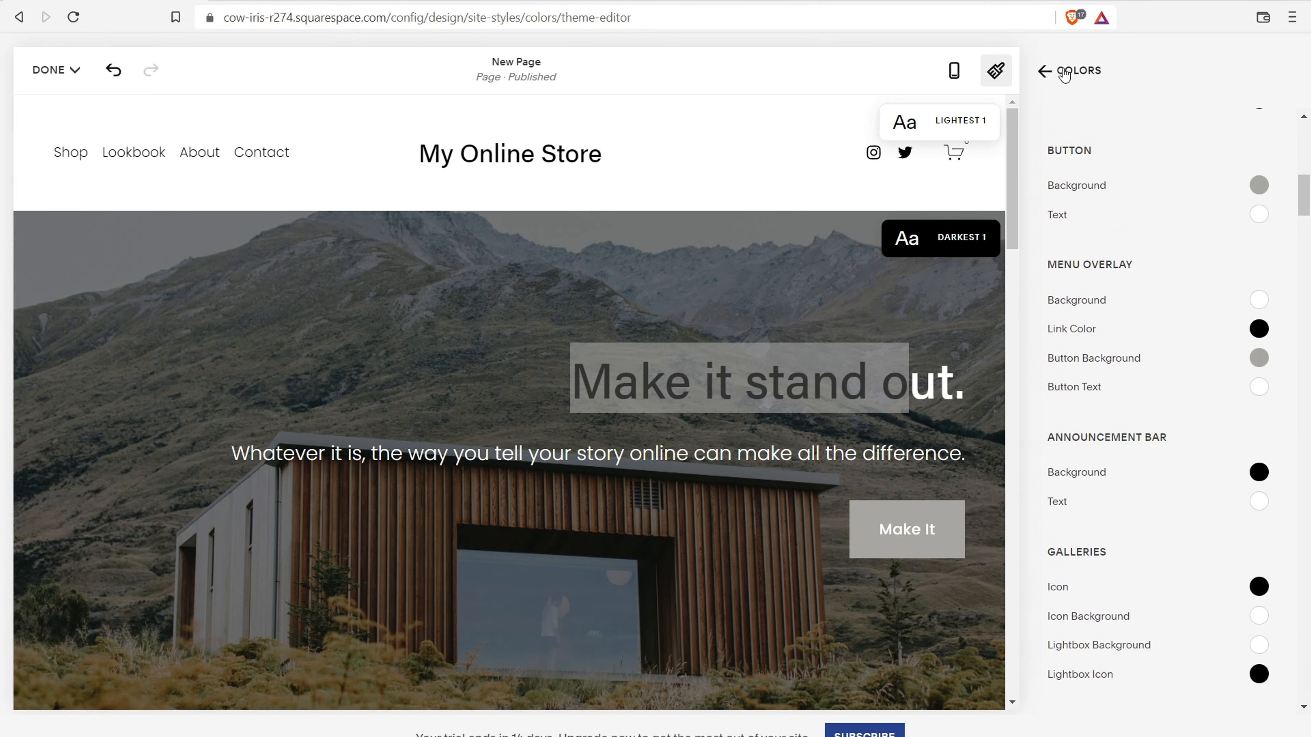
click(1047, 70)
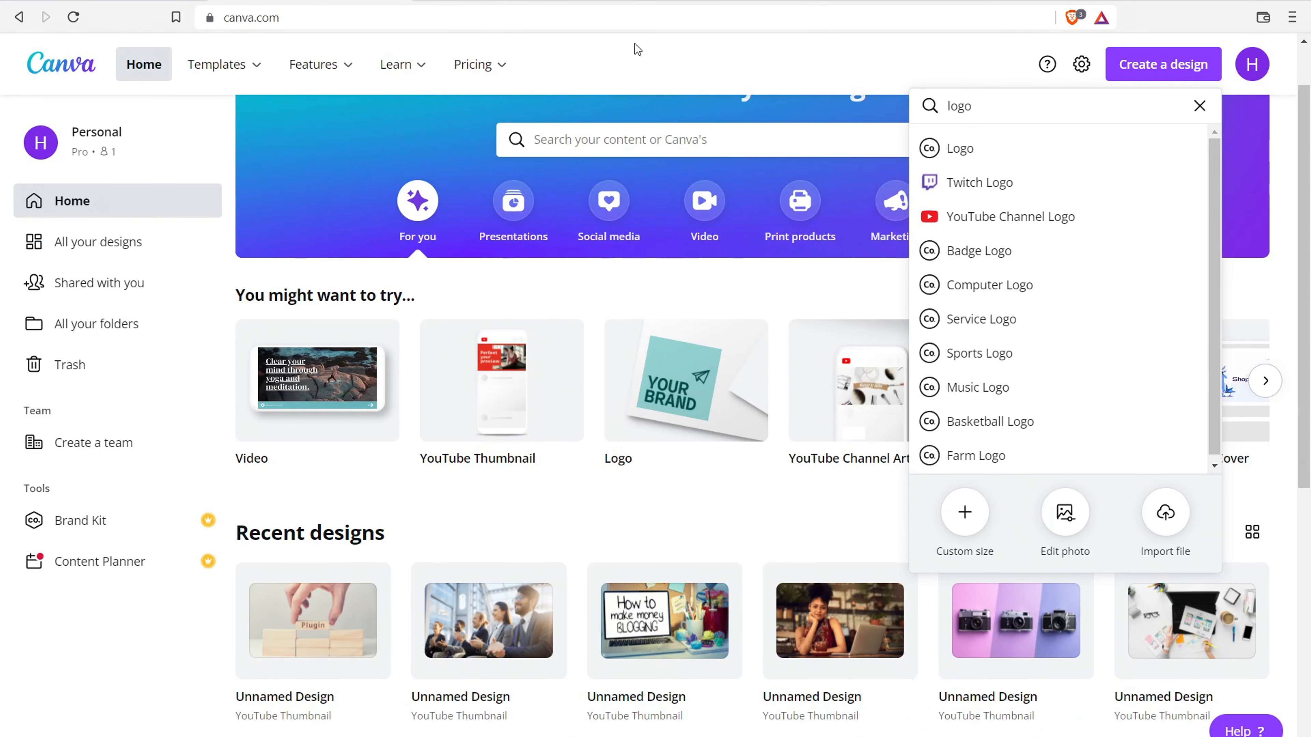
- Switch to Canva and create a new blank Logo design
click(691, 52)
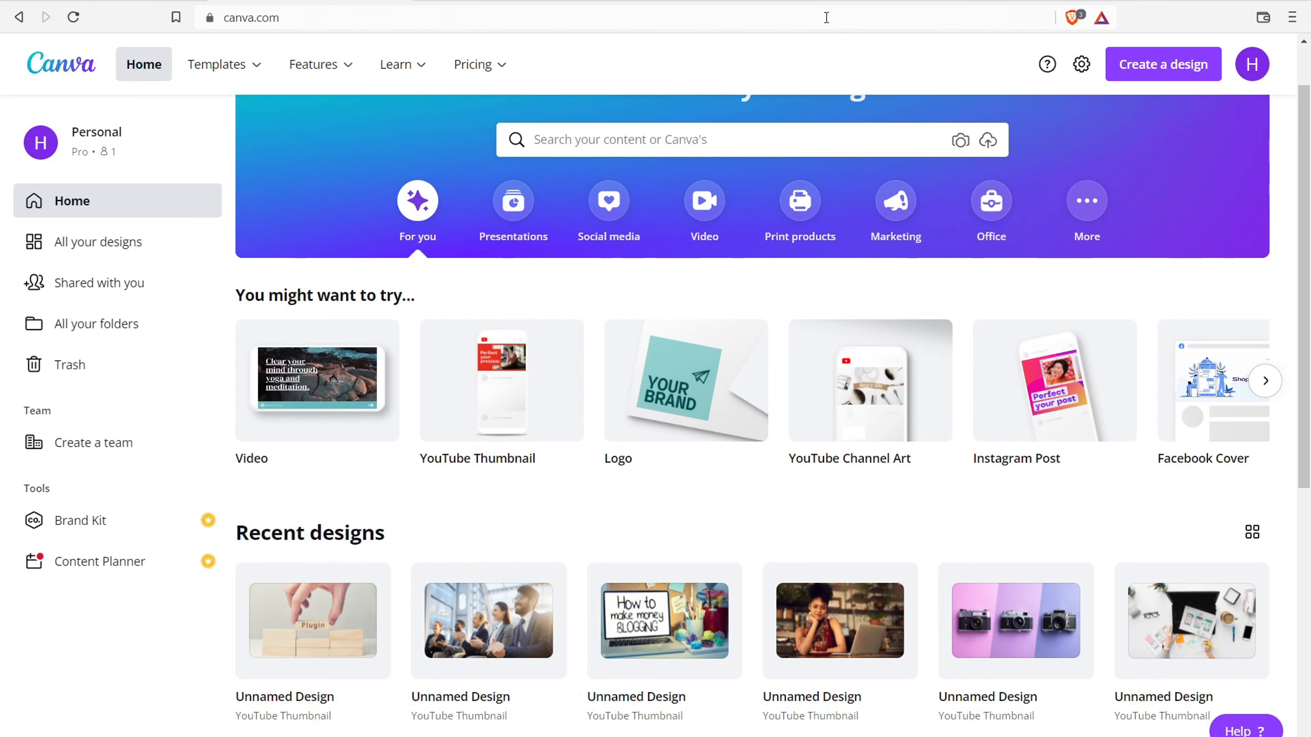
click(1158, 70)
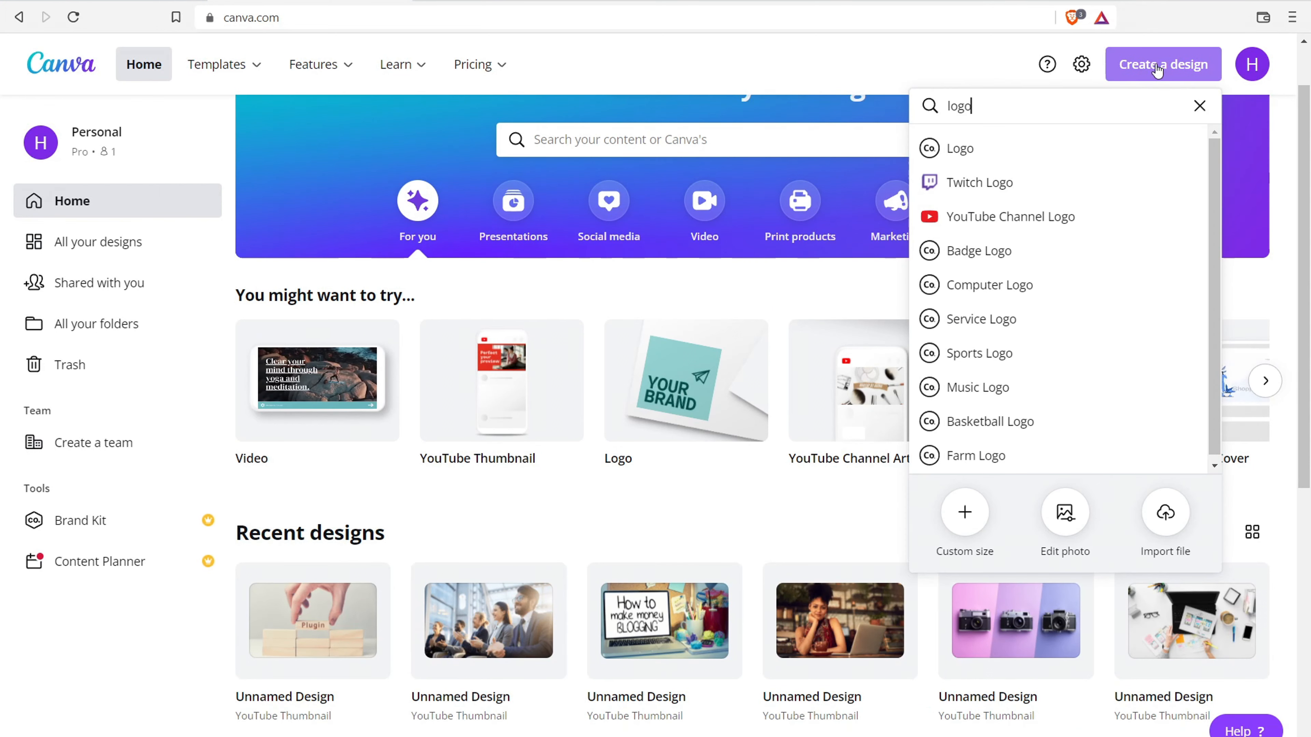
click(962, 149)
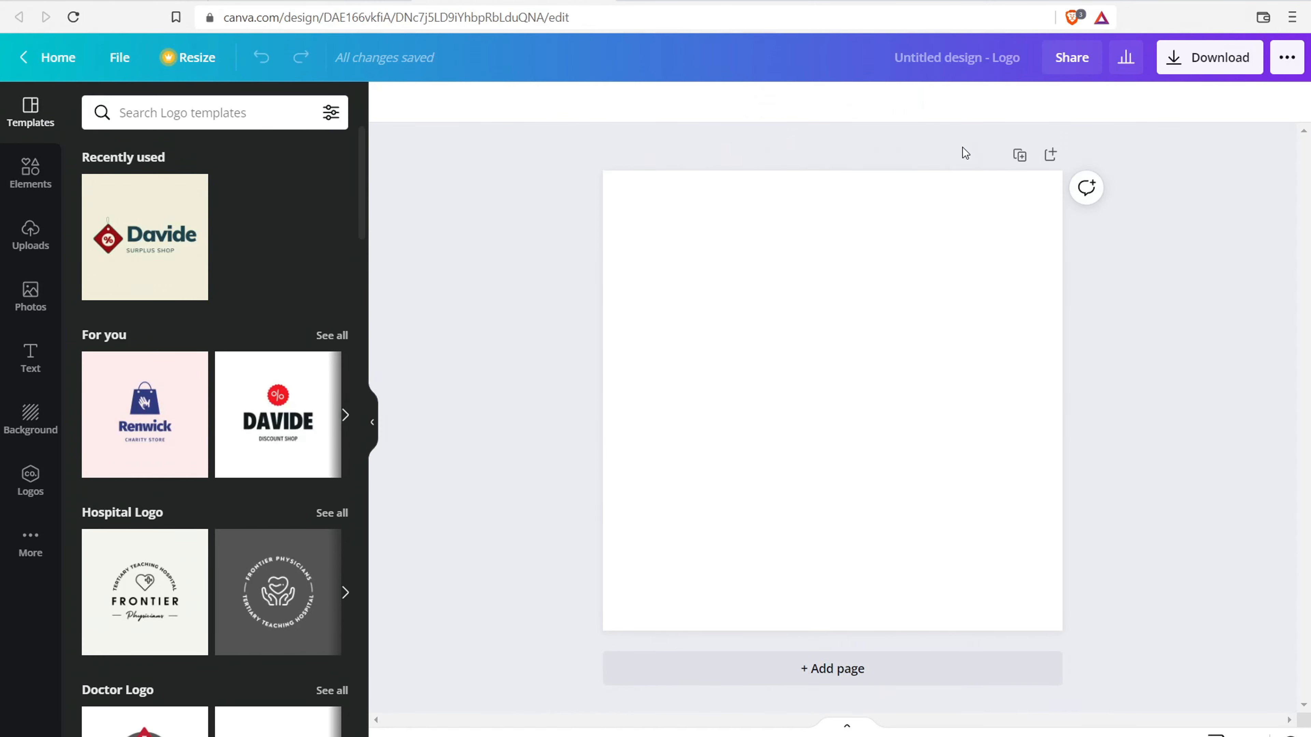
- Apply the Davide Discount Shop logo template and delete its red badge and text group from the canvas
click(274, 427)
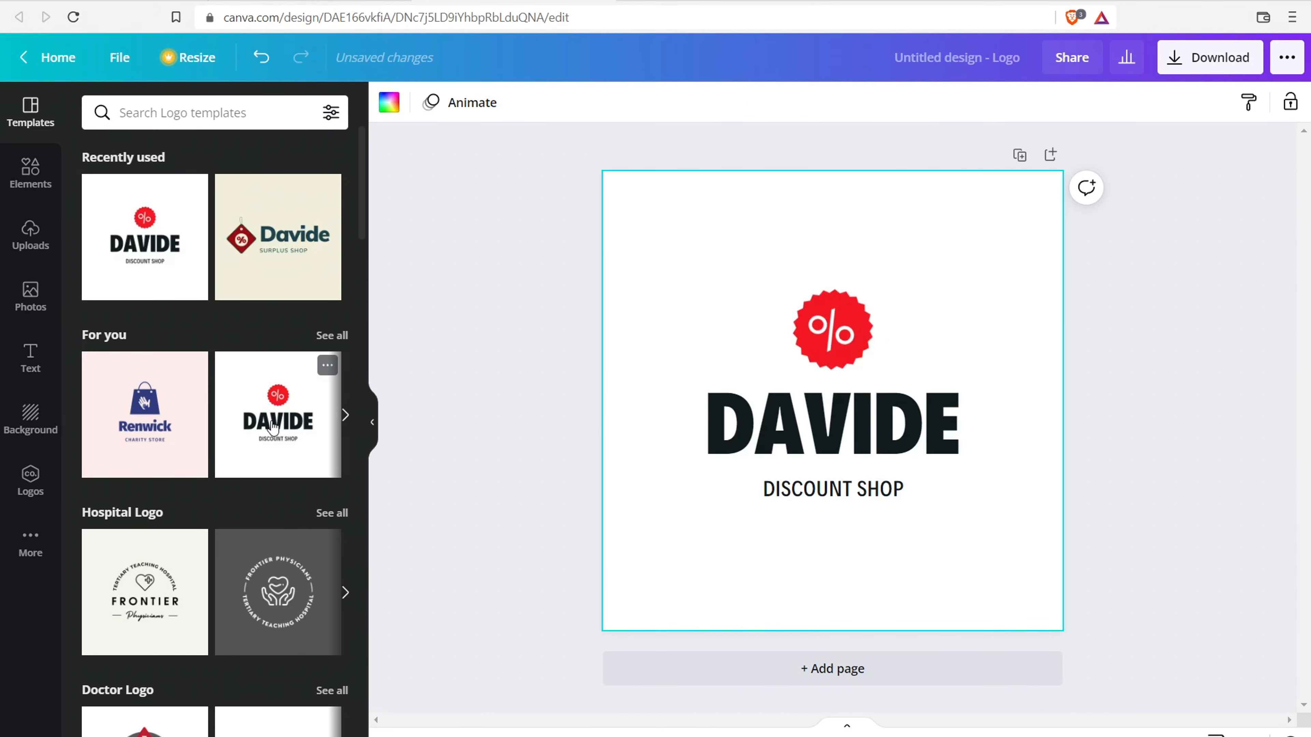
click(795, 320)
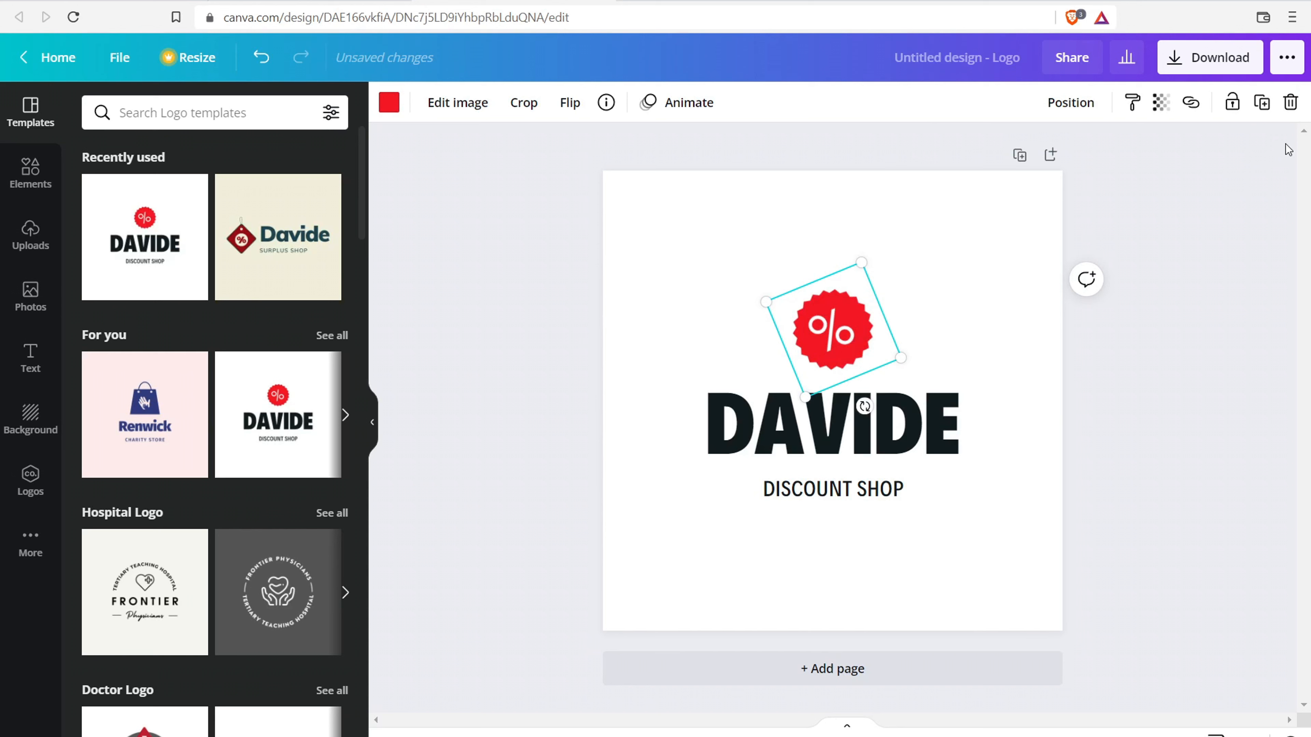
click(1287, 105)
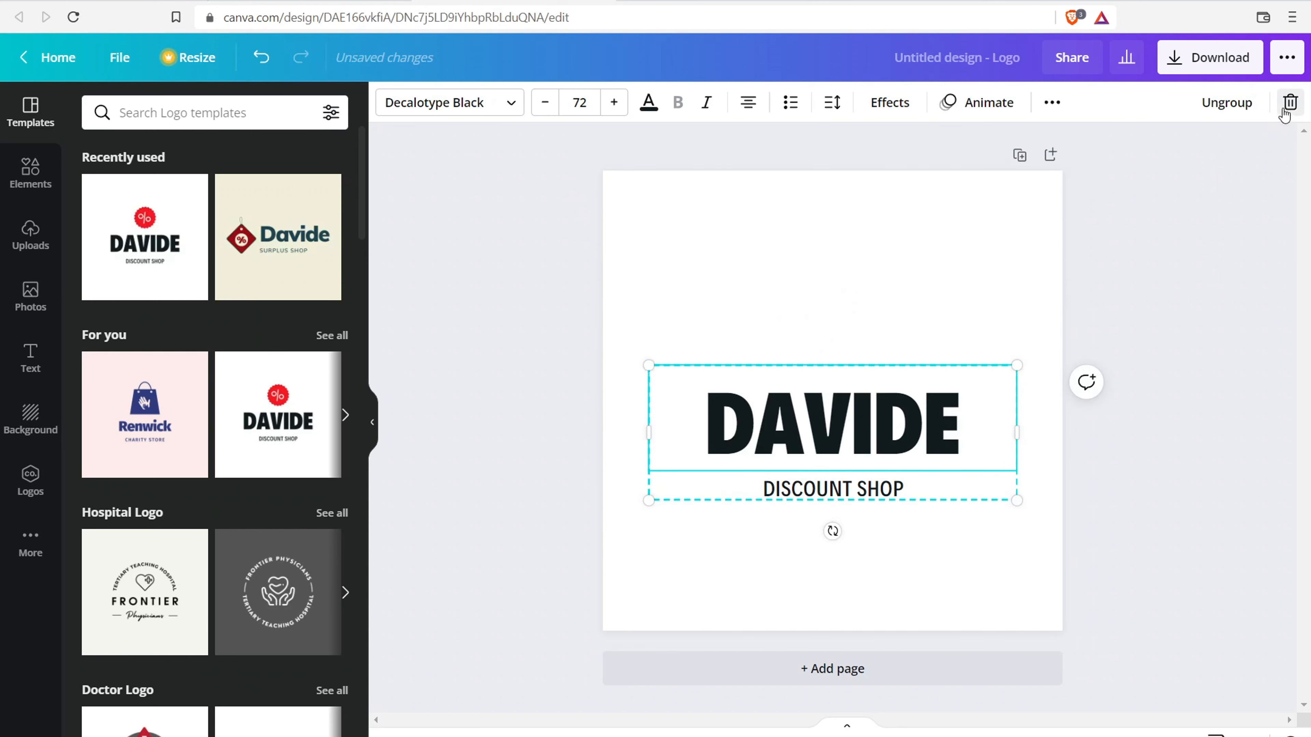
click(1287, 106)
click(1264, 186)
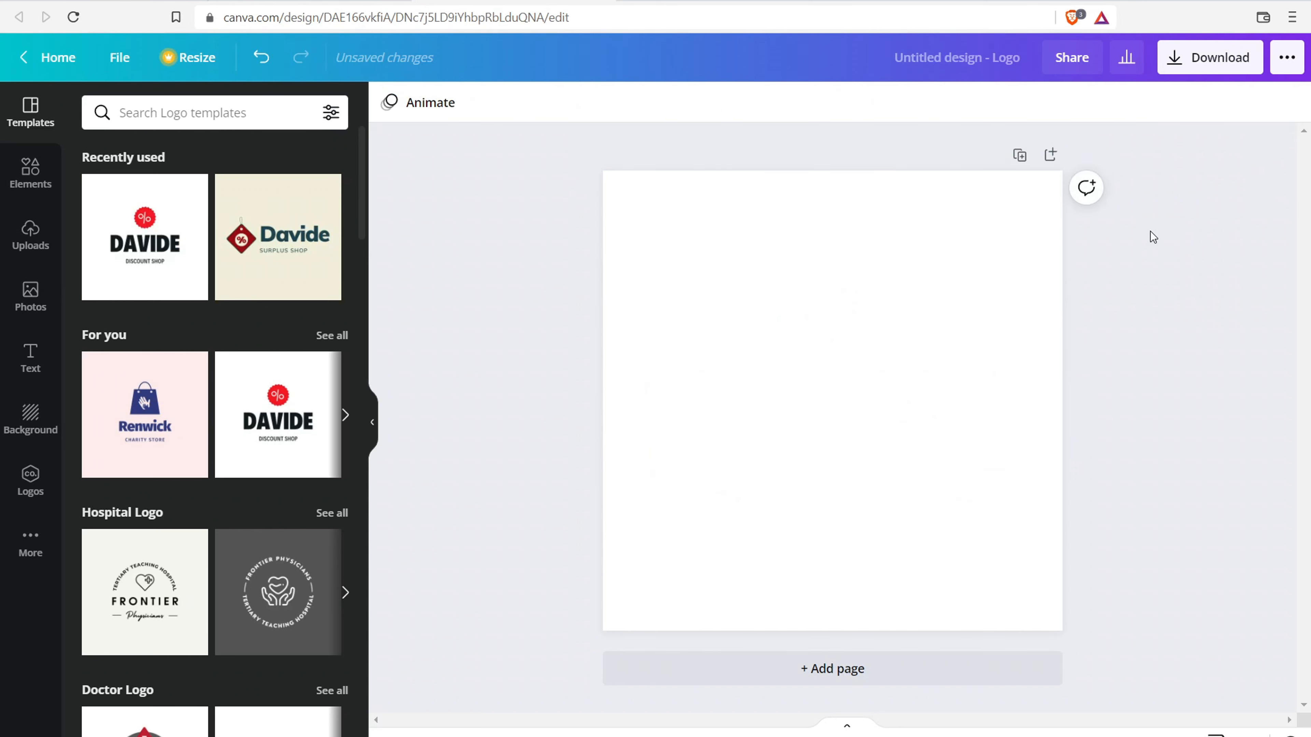
click(889, 327)
click(1287, 106)
- Add a heading to the blank logo canvas with the text "My Website"
click(26, 367)
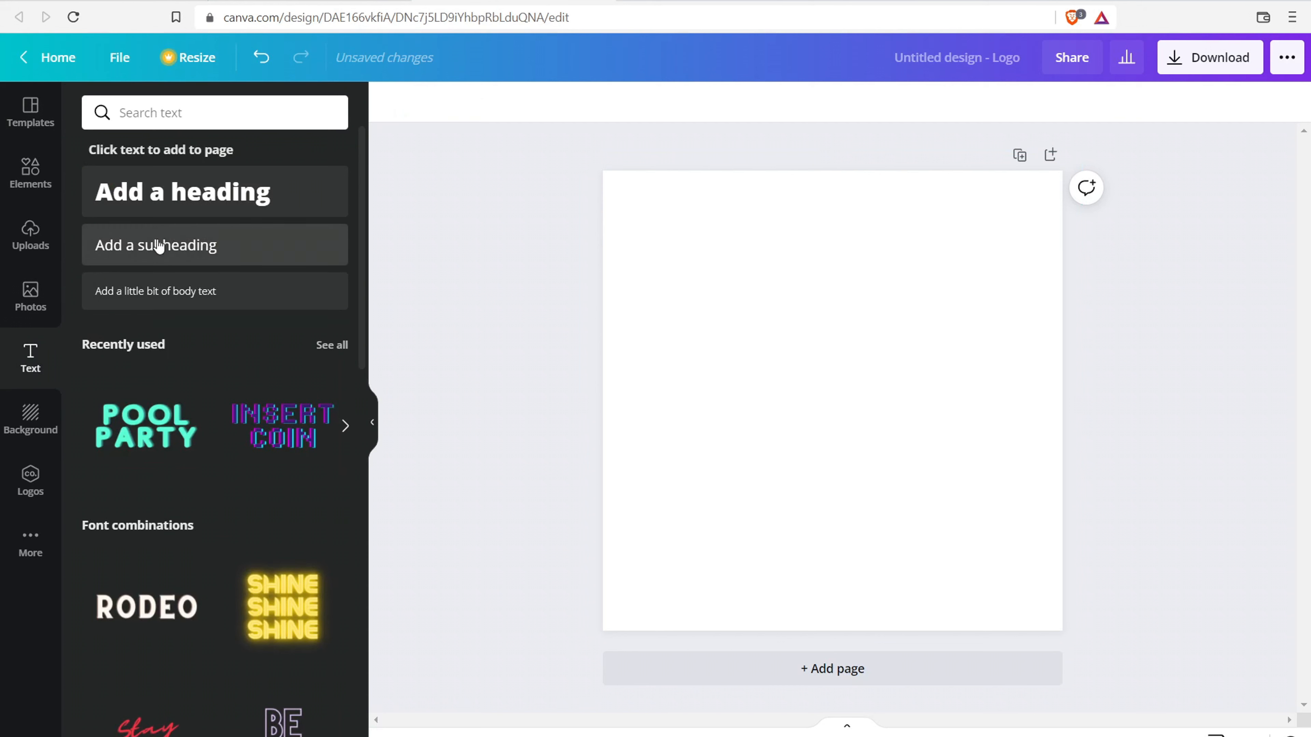
click(178, 192)
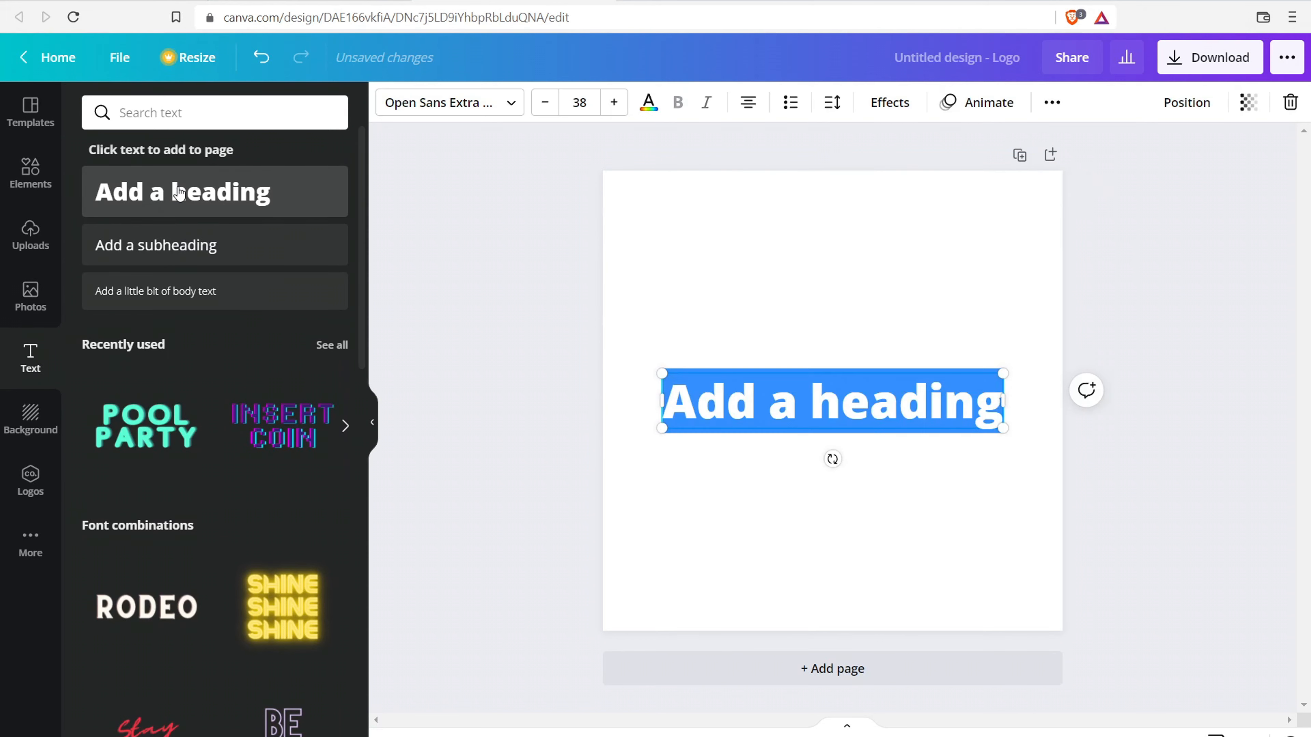
text(My)
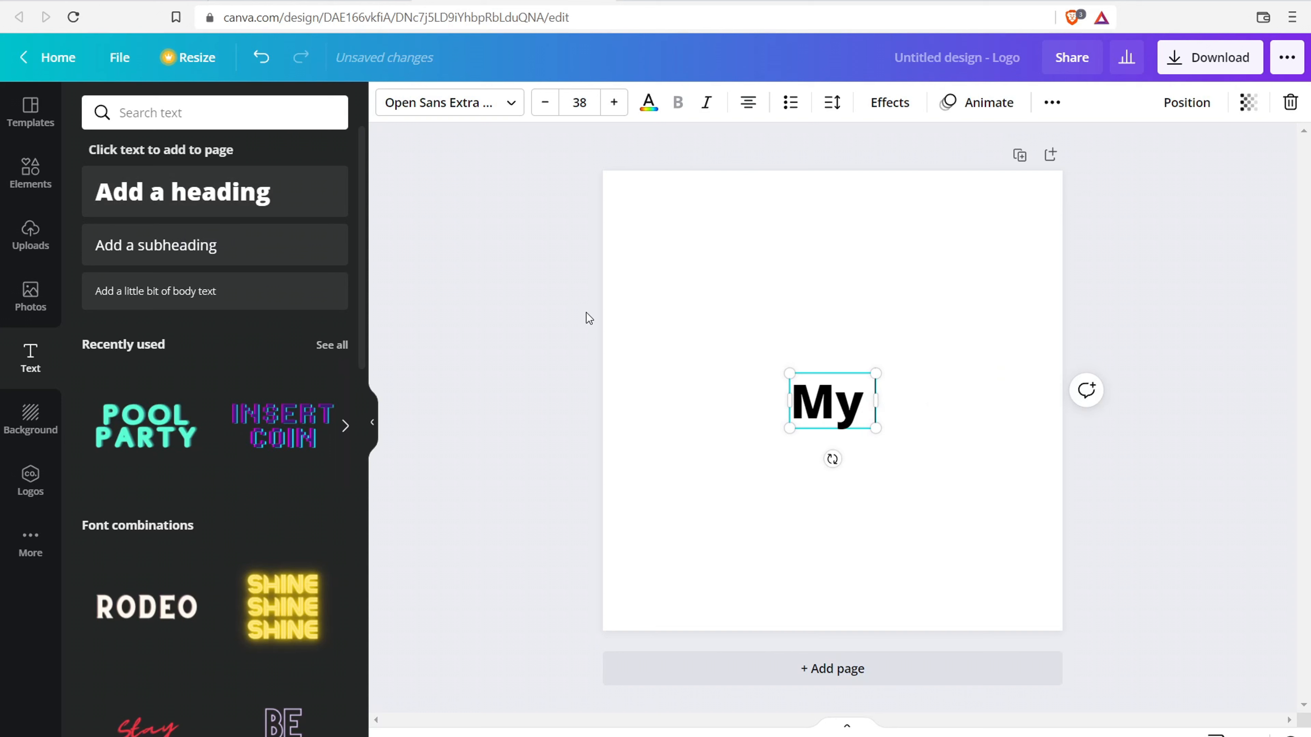
text( Websitr)
key(BackSpace)
text(ebsite)
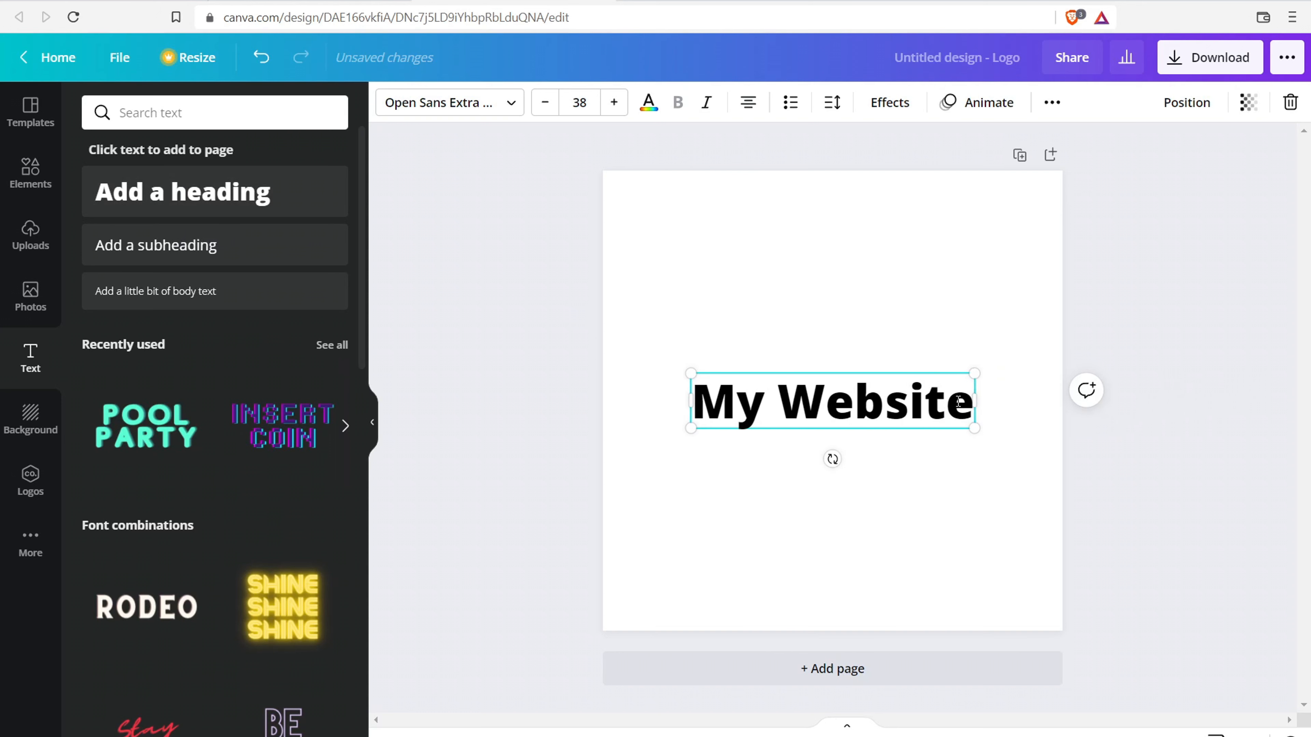
- Set the "My Website" heading's font to League Spartan and apply the Lift text effect
key(ctrl+a)
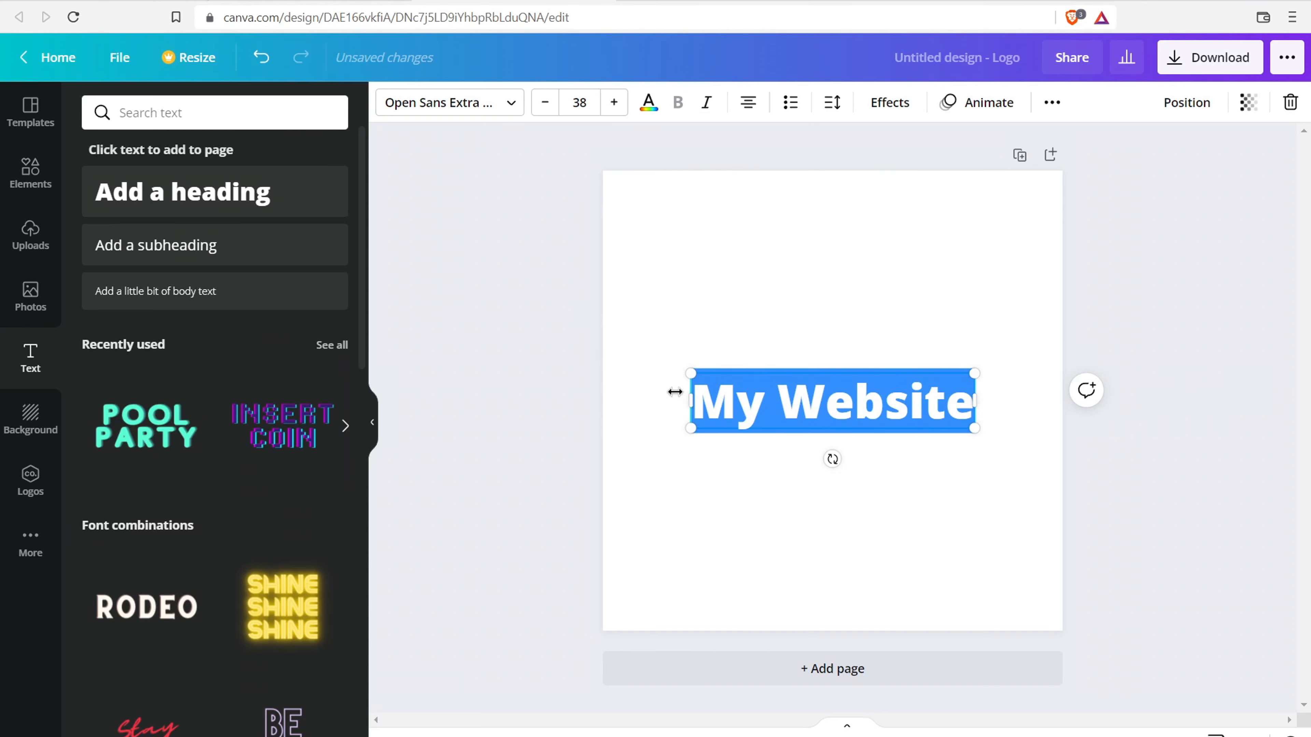
click(475, 104)
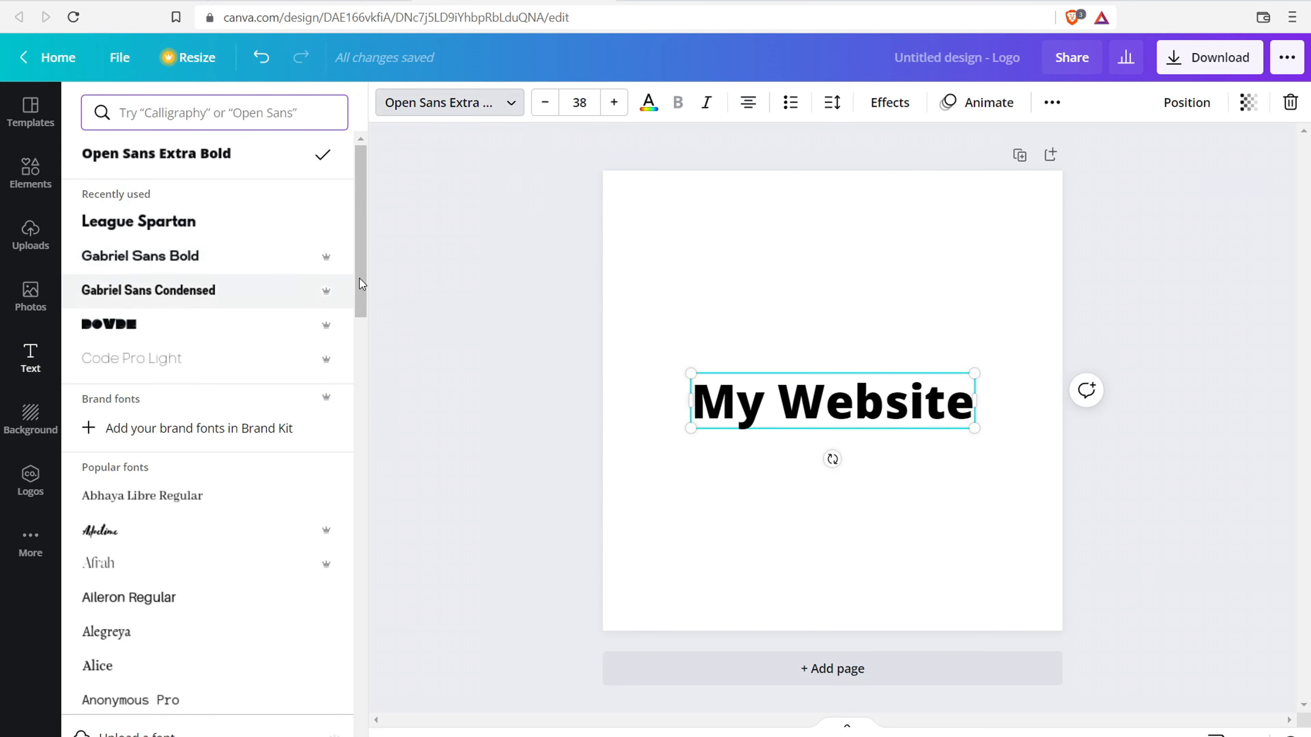
click(322, 326)
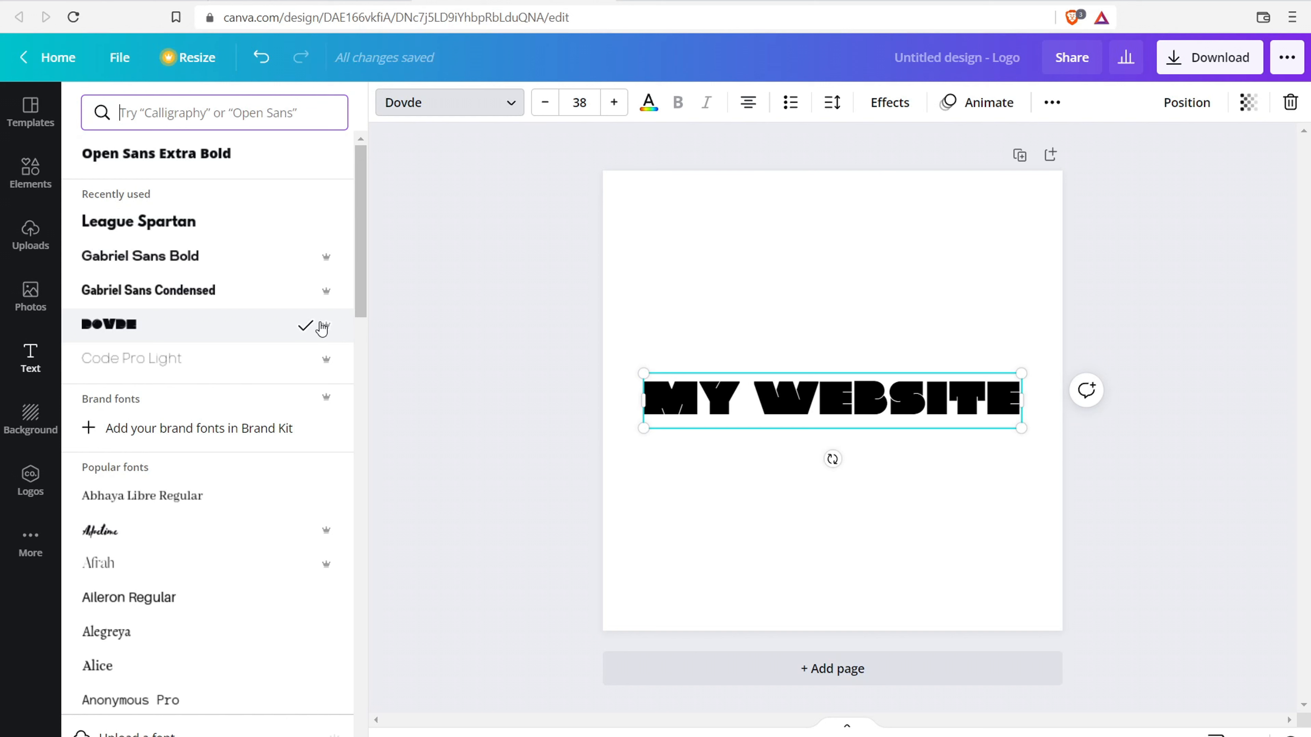
click(252, 226)
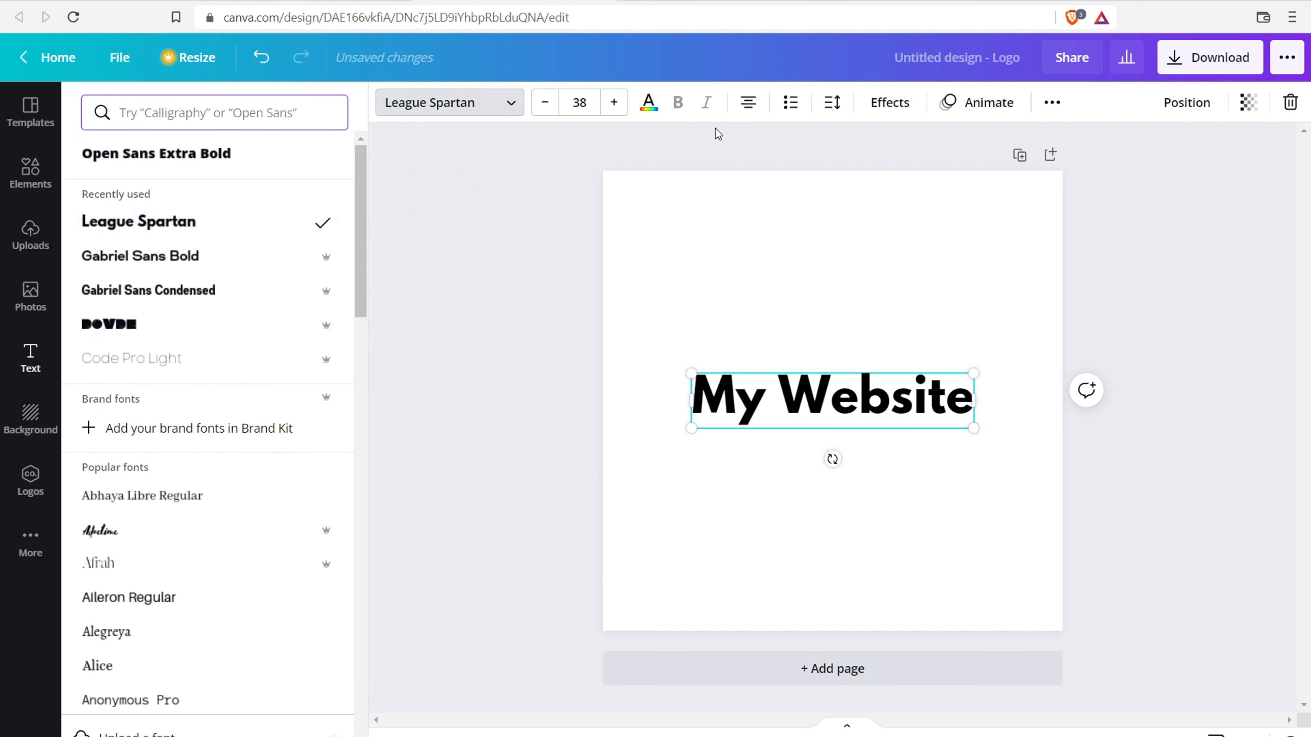
click(890, 103)
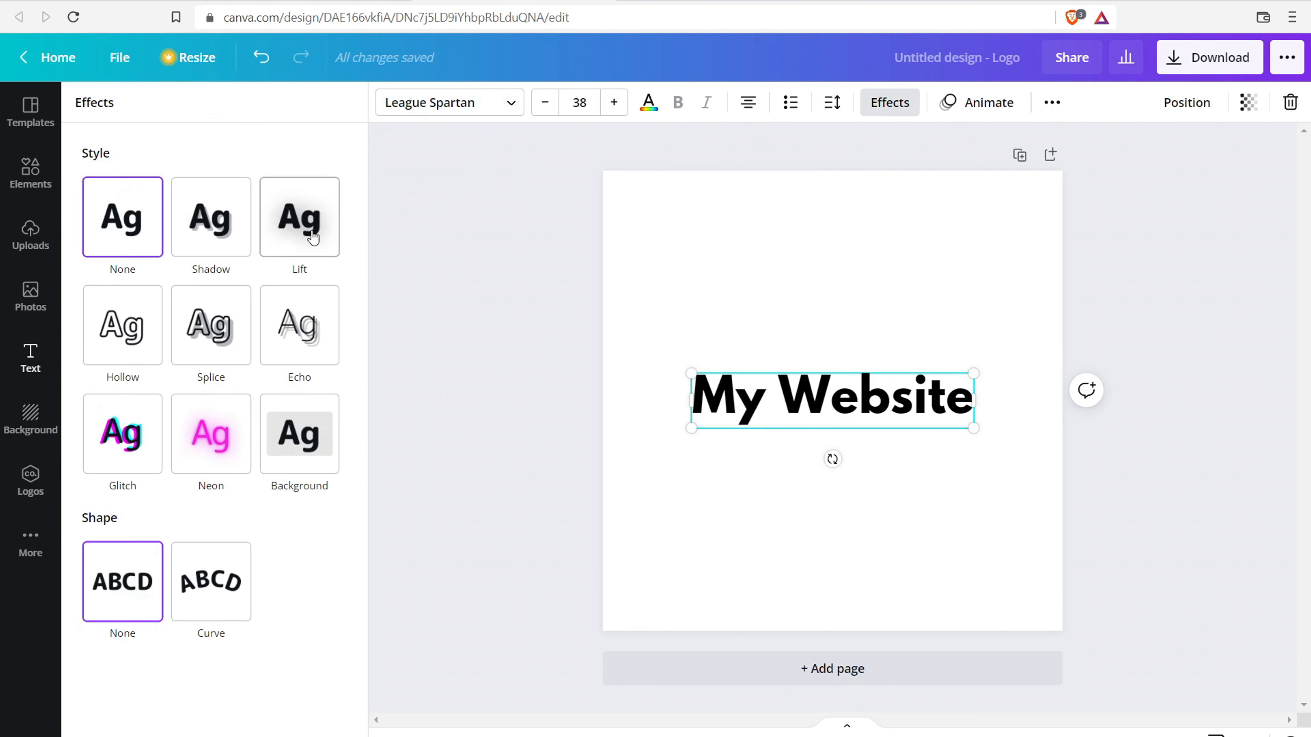
click(282, 227)
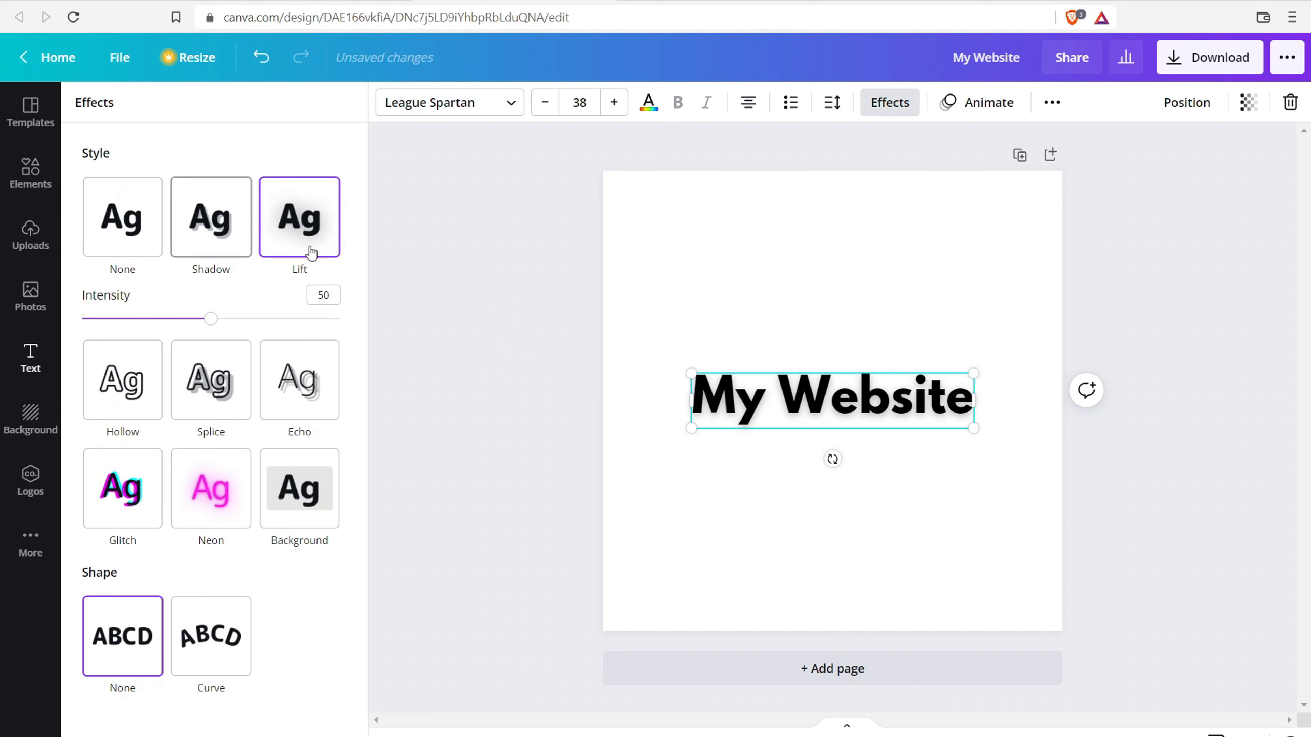
- Search the elements for "circle" and add the solid pink brushed circle to the "My Website" logo canvas
click(451, 295)
click(588, 376)
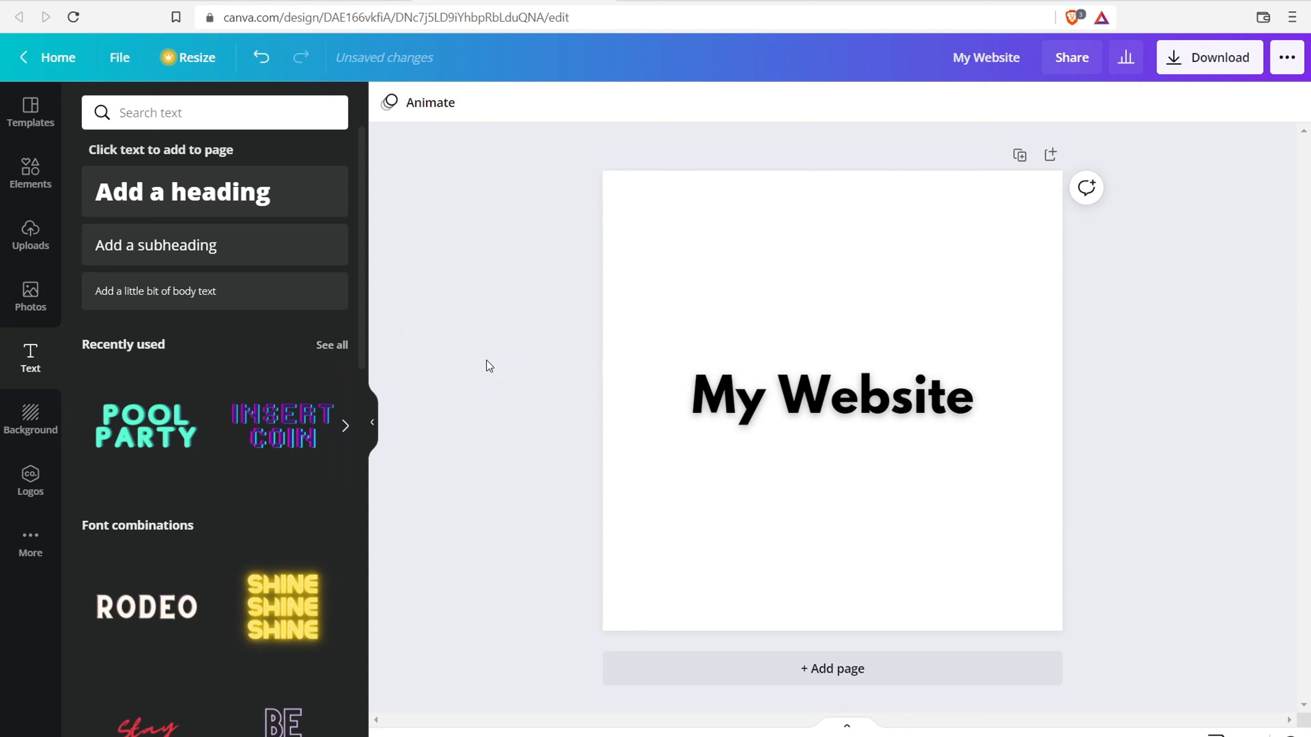
click(33, 200)
click(155, 113)
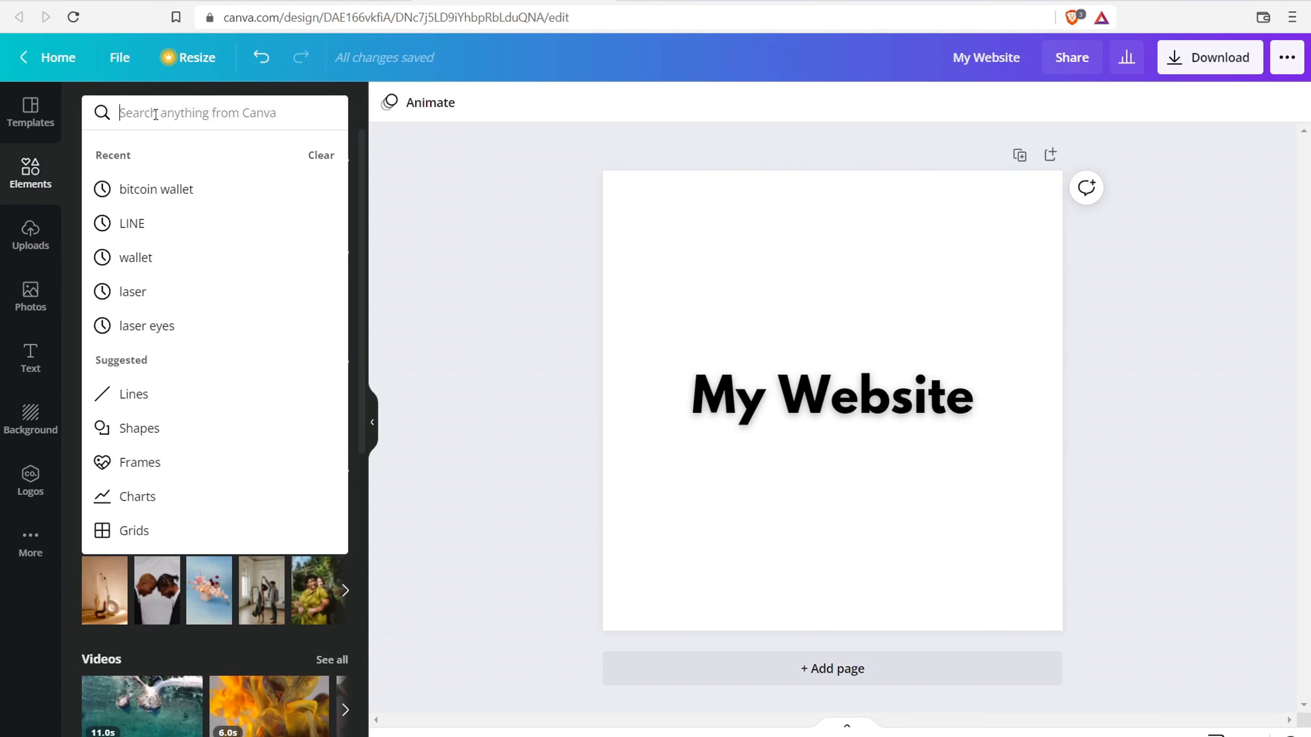
text(circle)
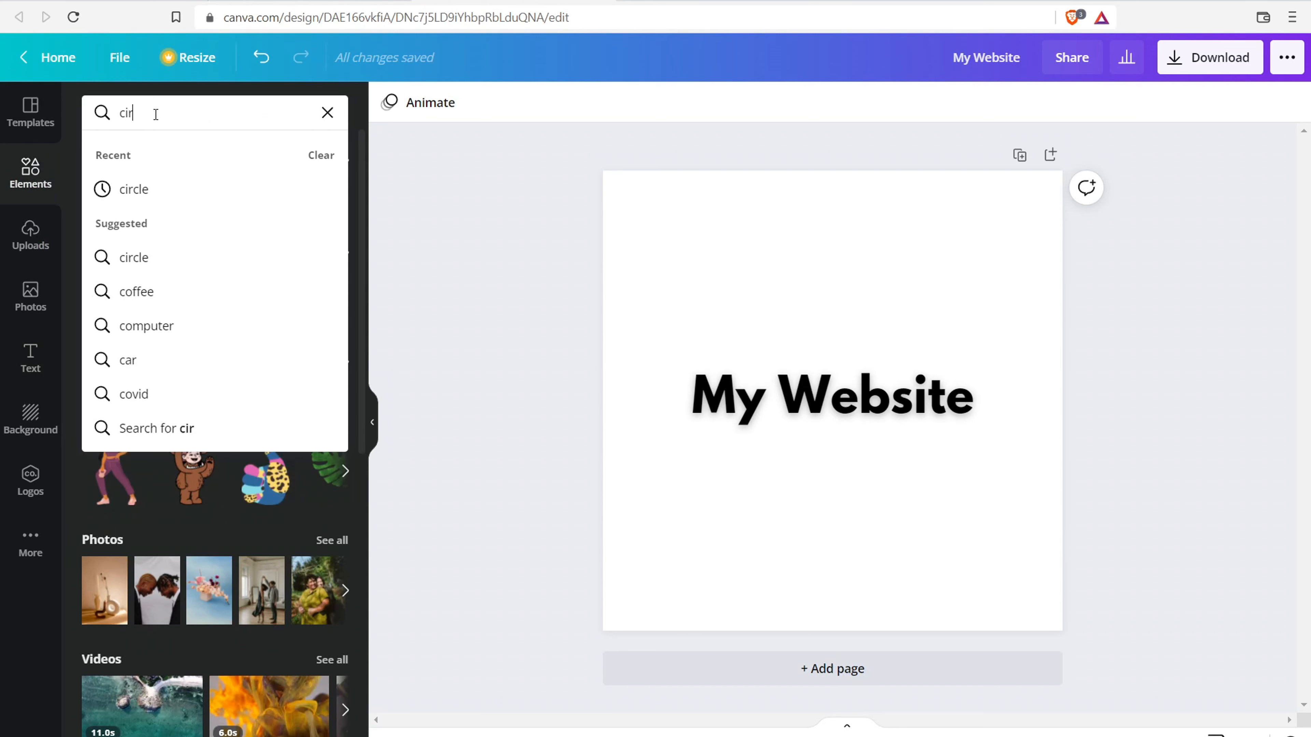
key(Return)
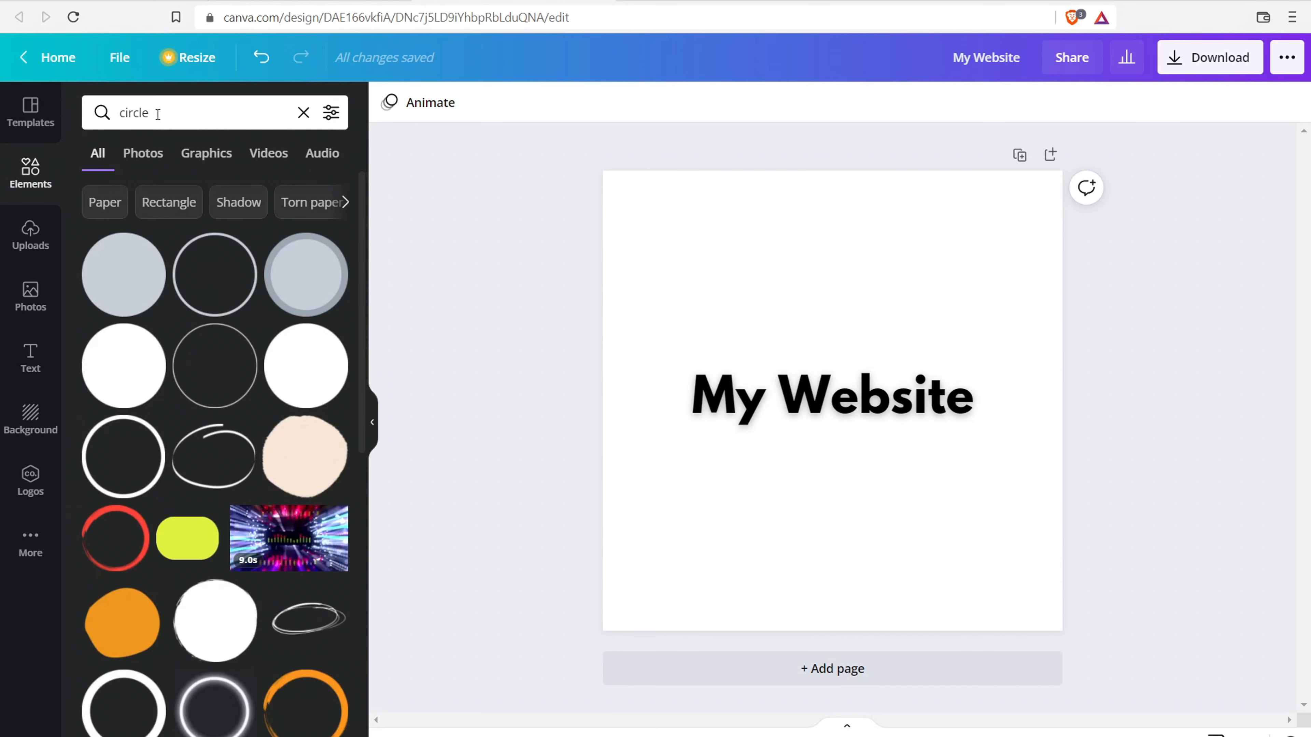
scroll(252, 299, down, 5)
scroll(252, 299, down, 5)
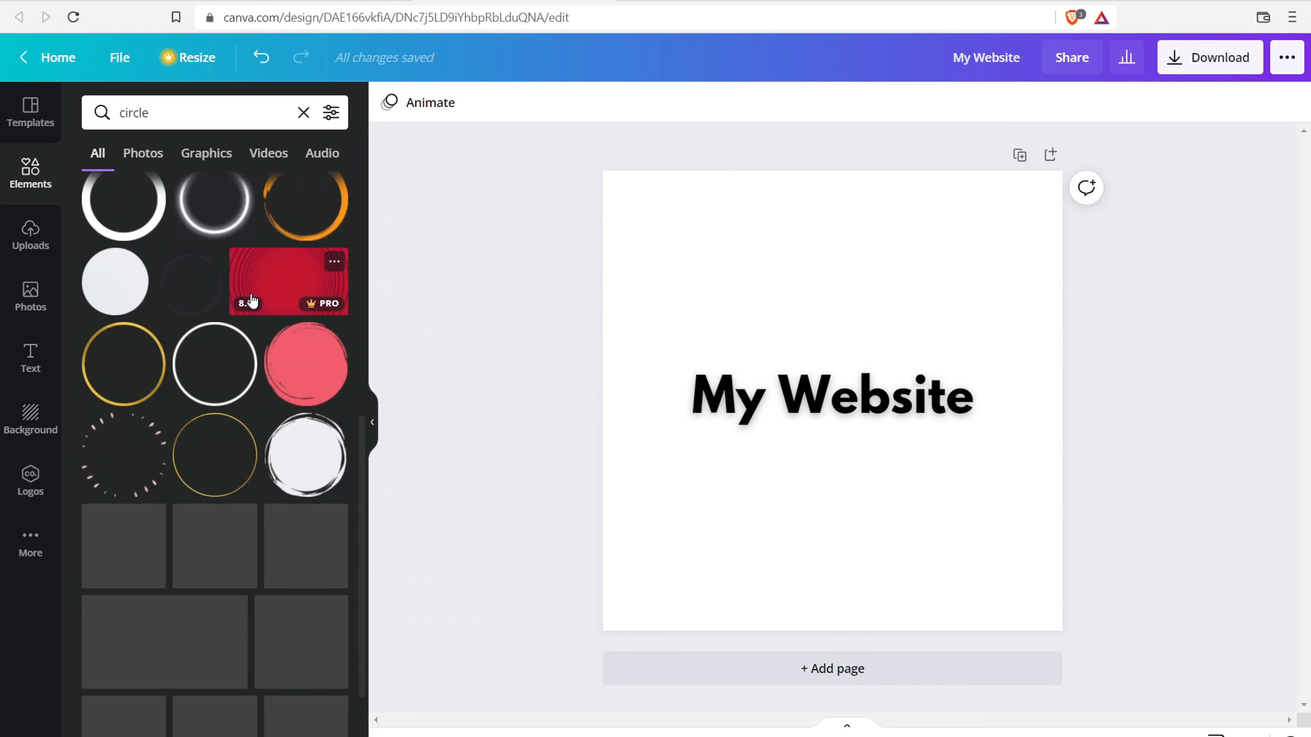
click(312, 361)
click(738, 206)
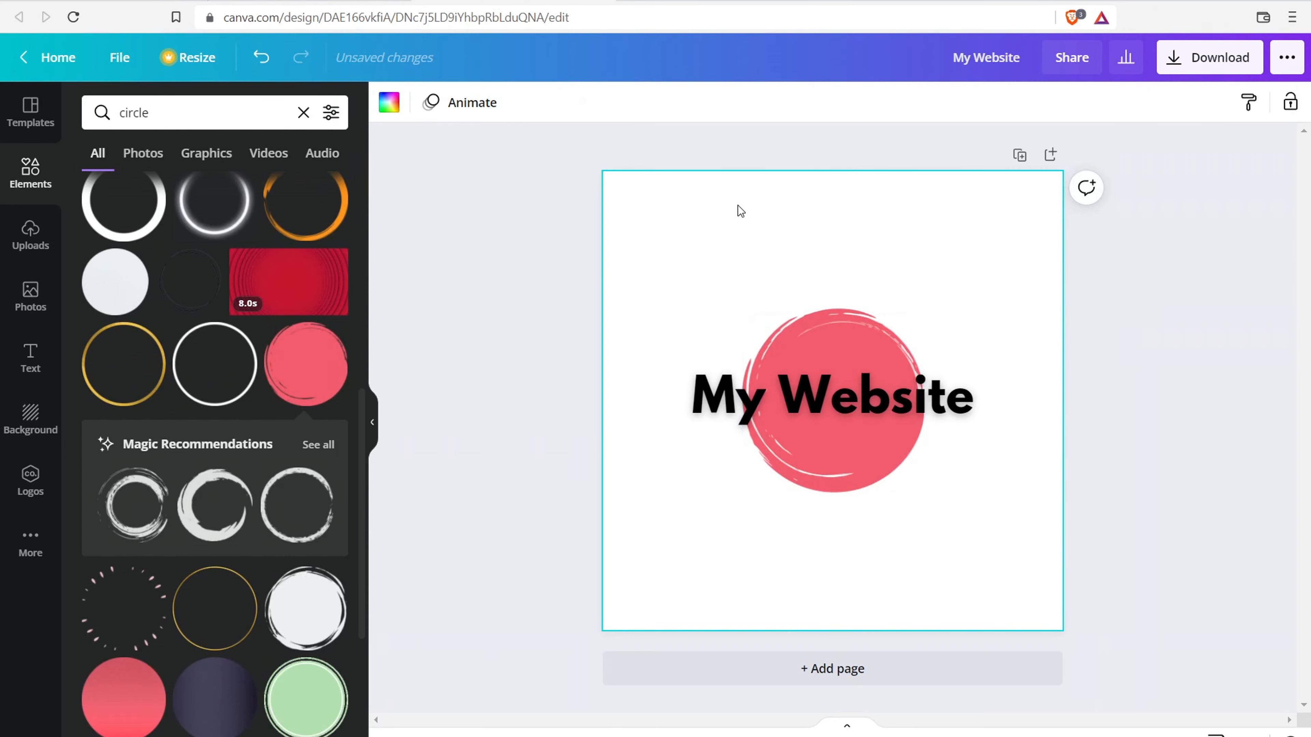
- Shrink the pink circle to roughly half its size and reposition it over the "My Website" heading
click(844, 360)
drag(740, 309, 829, 398)
drag(880, 469, 841, 416)
click(544, 262)
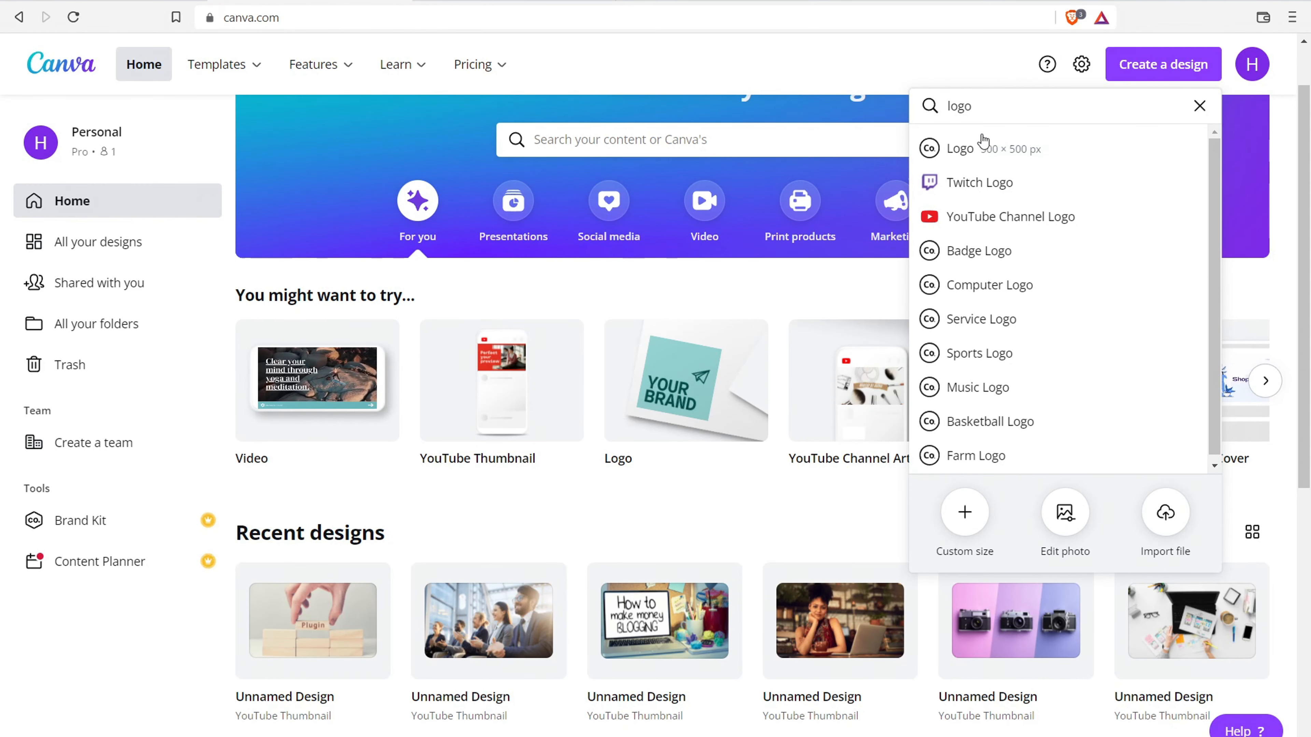
- Create a new Logo design from the Davide Discount Shop template and download it as a PNG named lgol to the Desktop
click(983, 145)
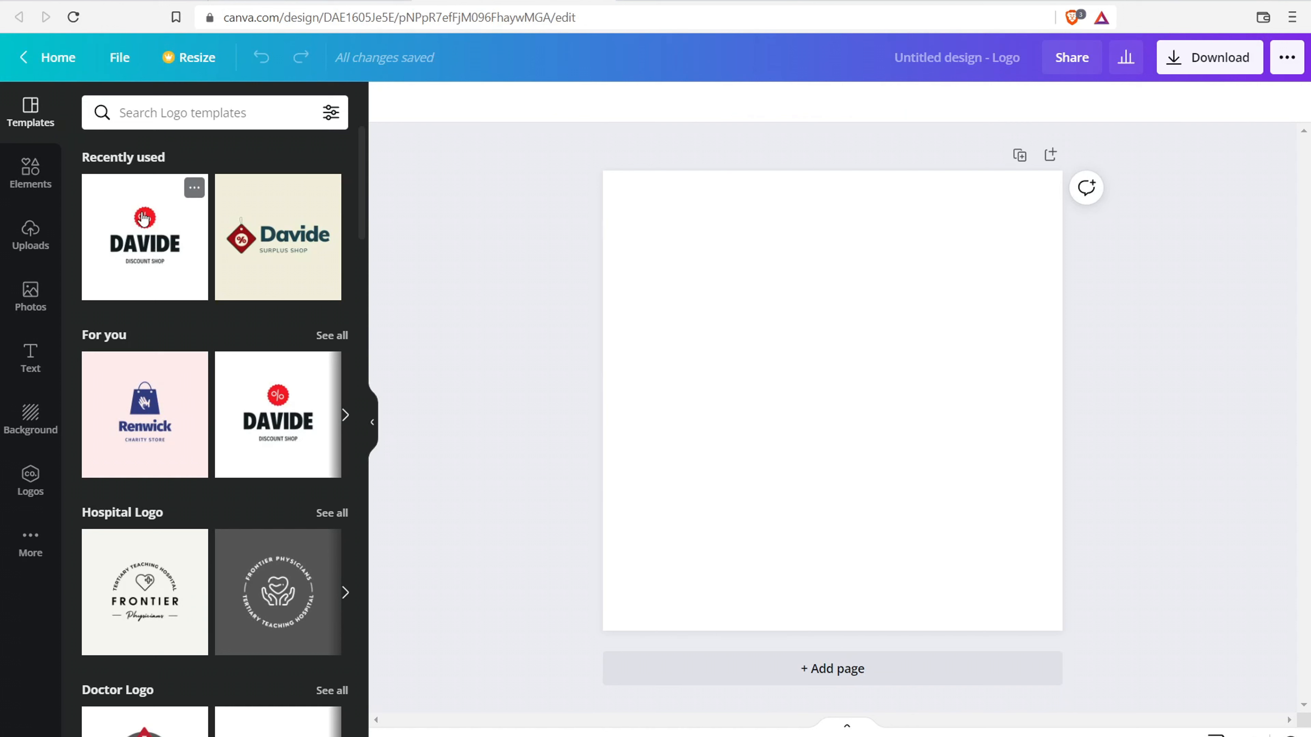
click(114, 214)
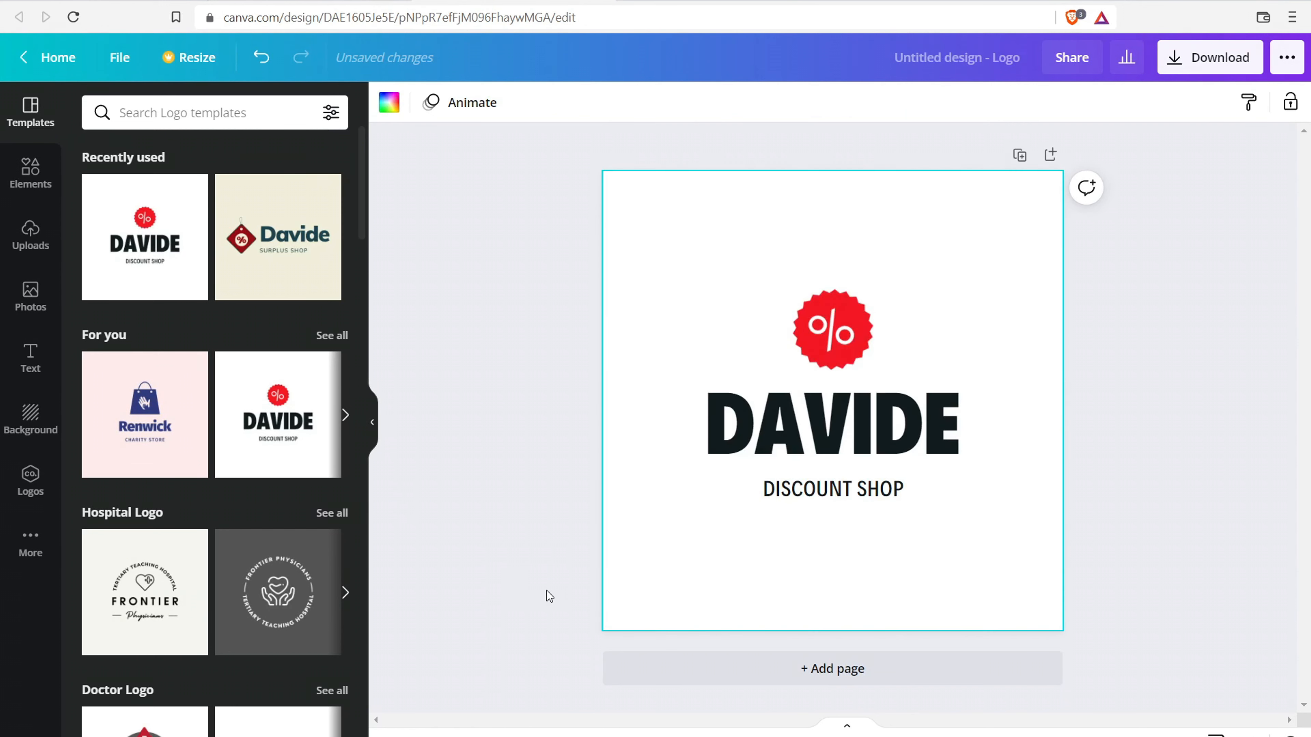
click(1214, 65)
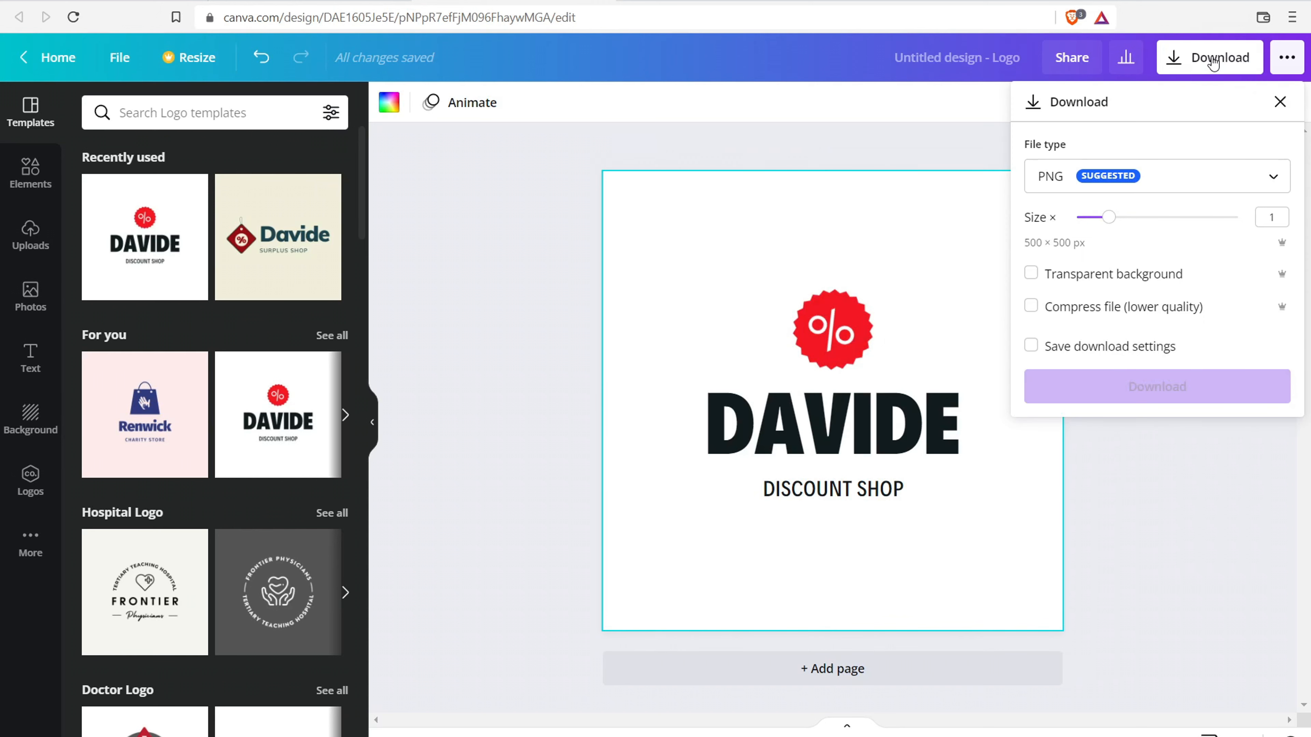
click(1169, 180)
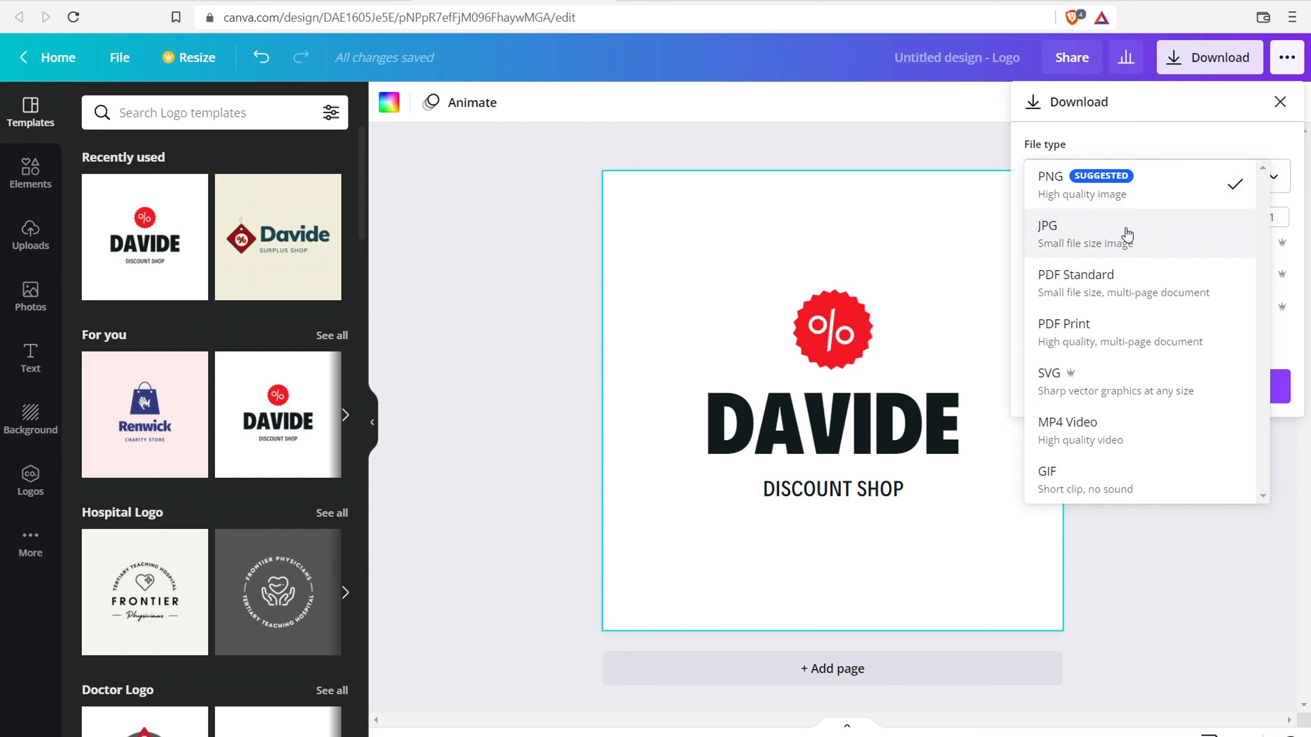
click(976, 150)
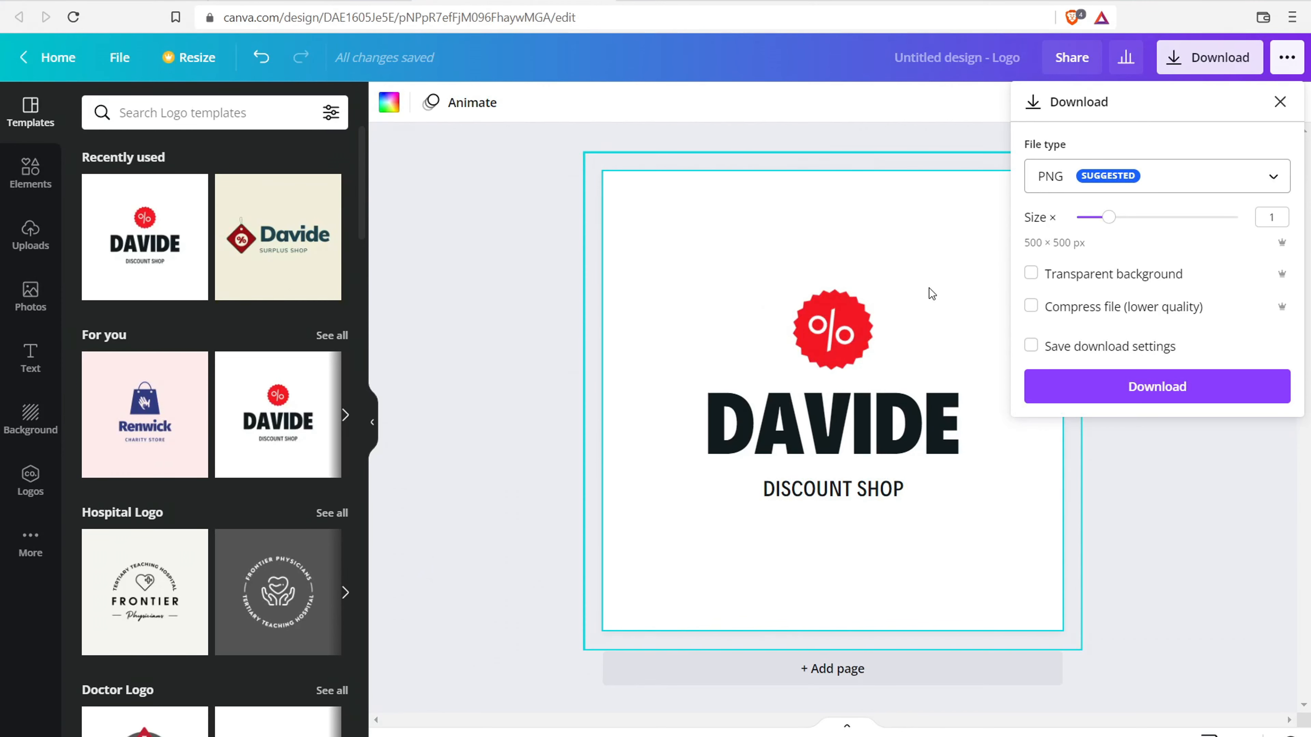
click(1148, 395)
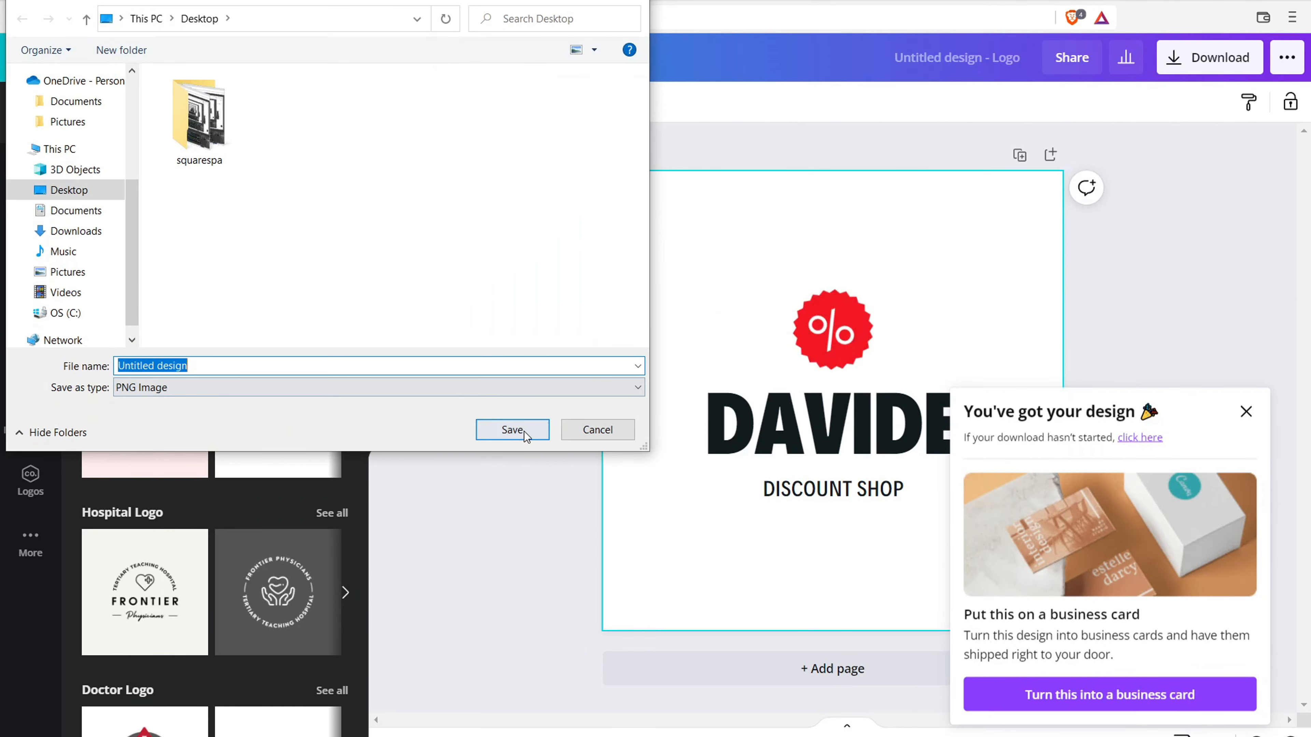
key(BackSpace)
text(lgol)
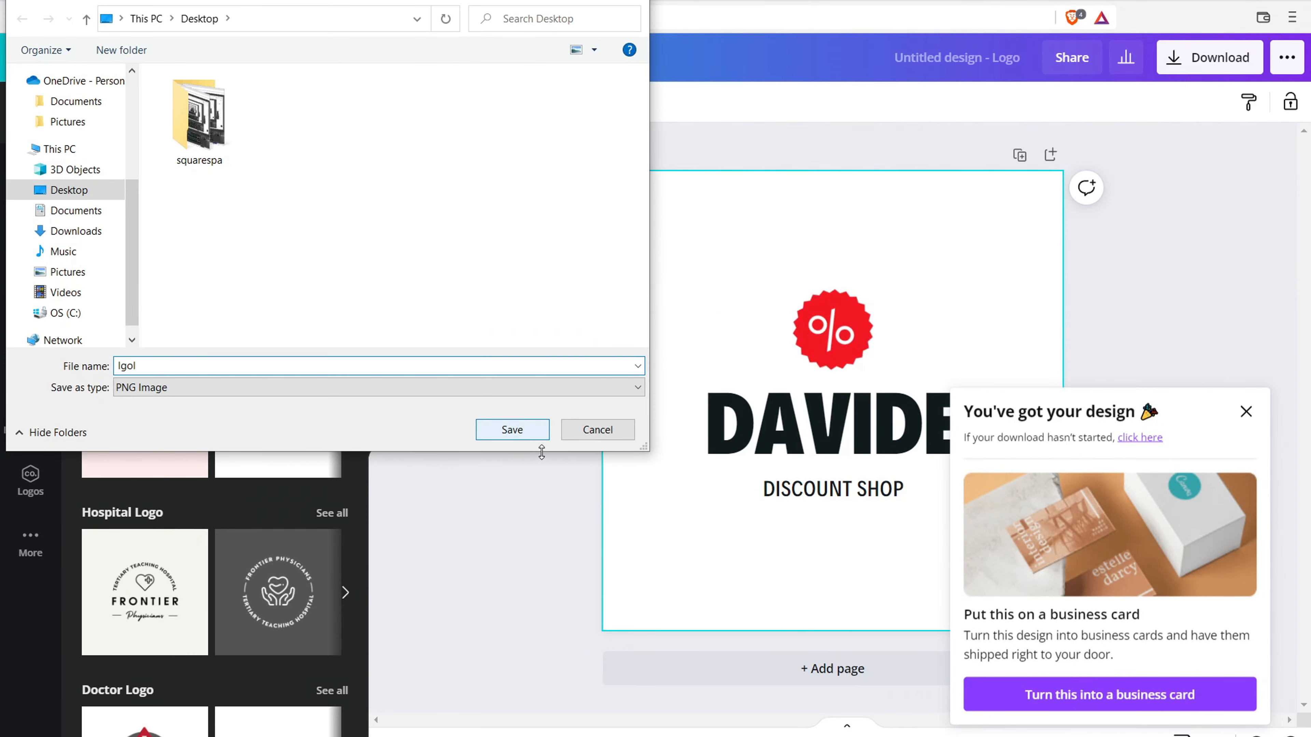
click(498, 434)
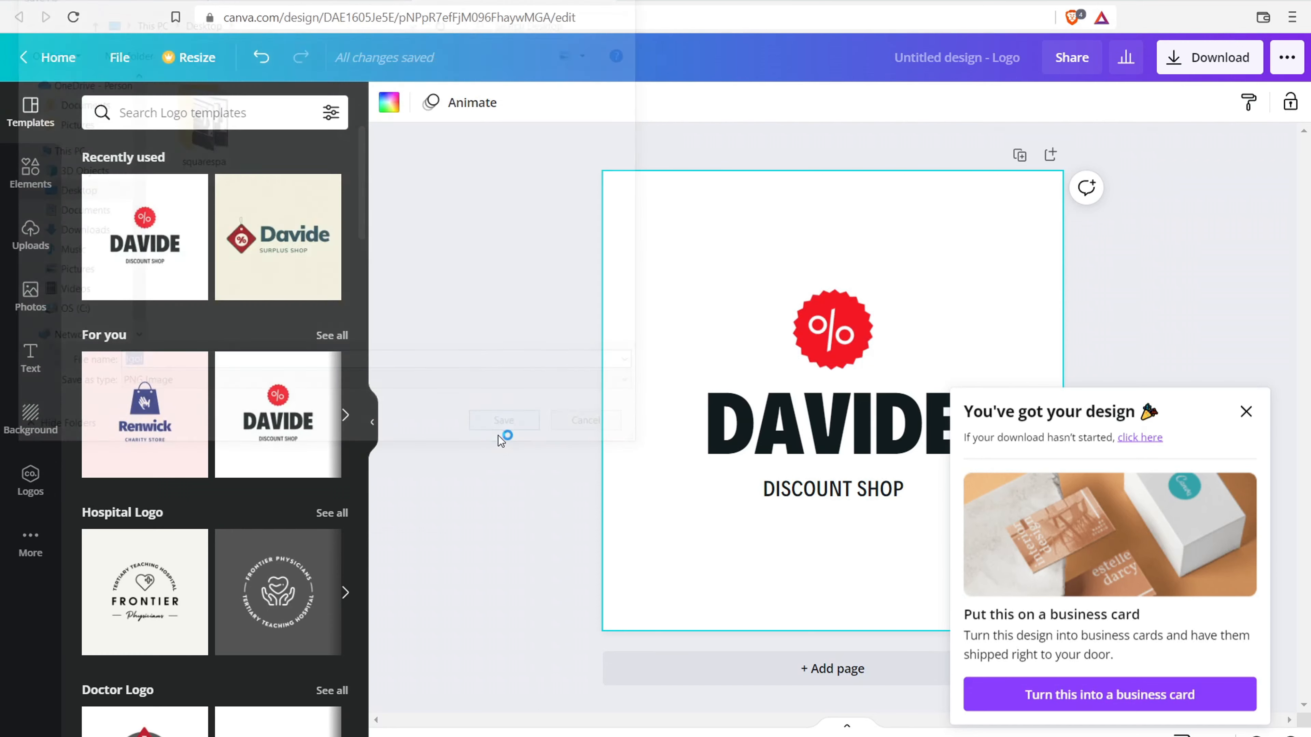
- Reveal the desktop and open the lgol image with Microsoft Office 2010
click(1257, 0)
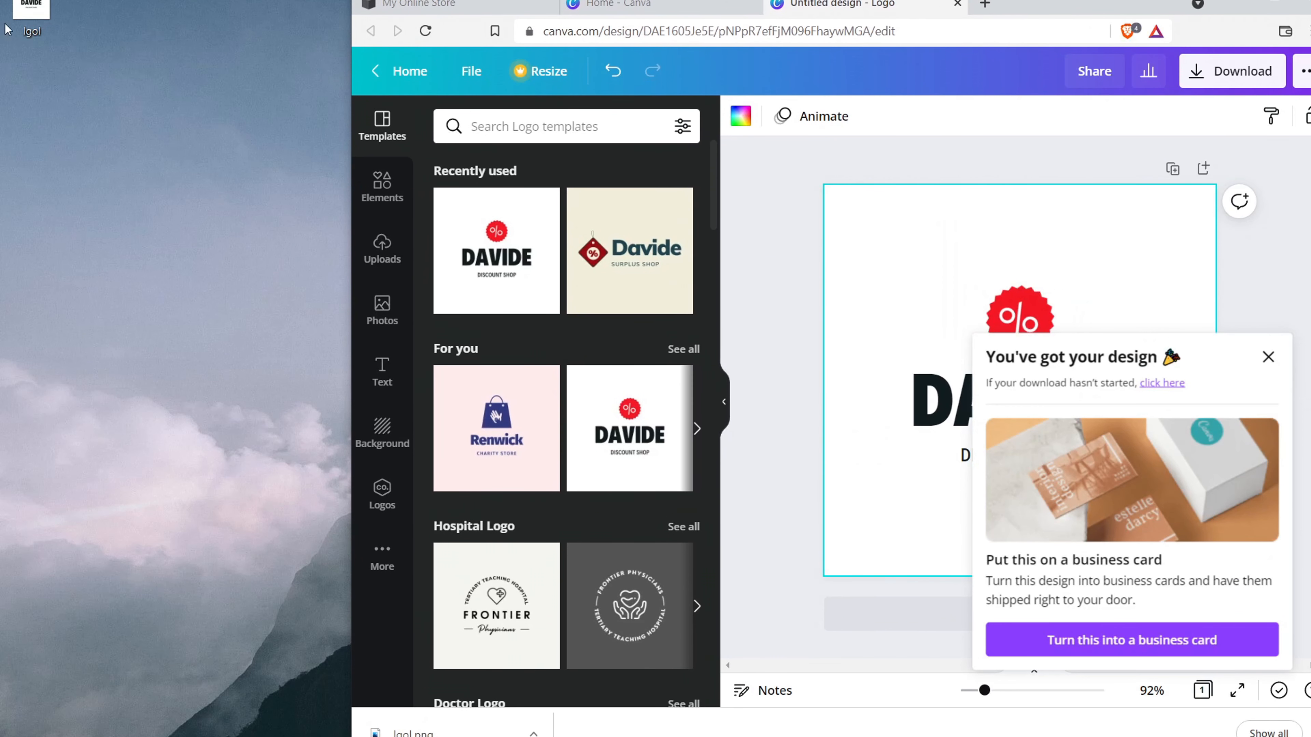
right_click(59, 4)
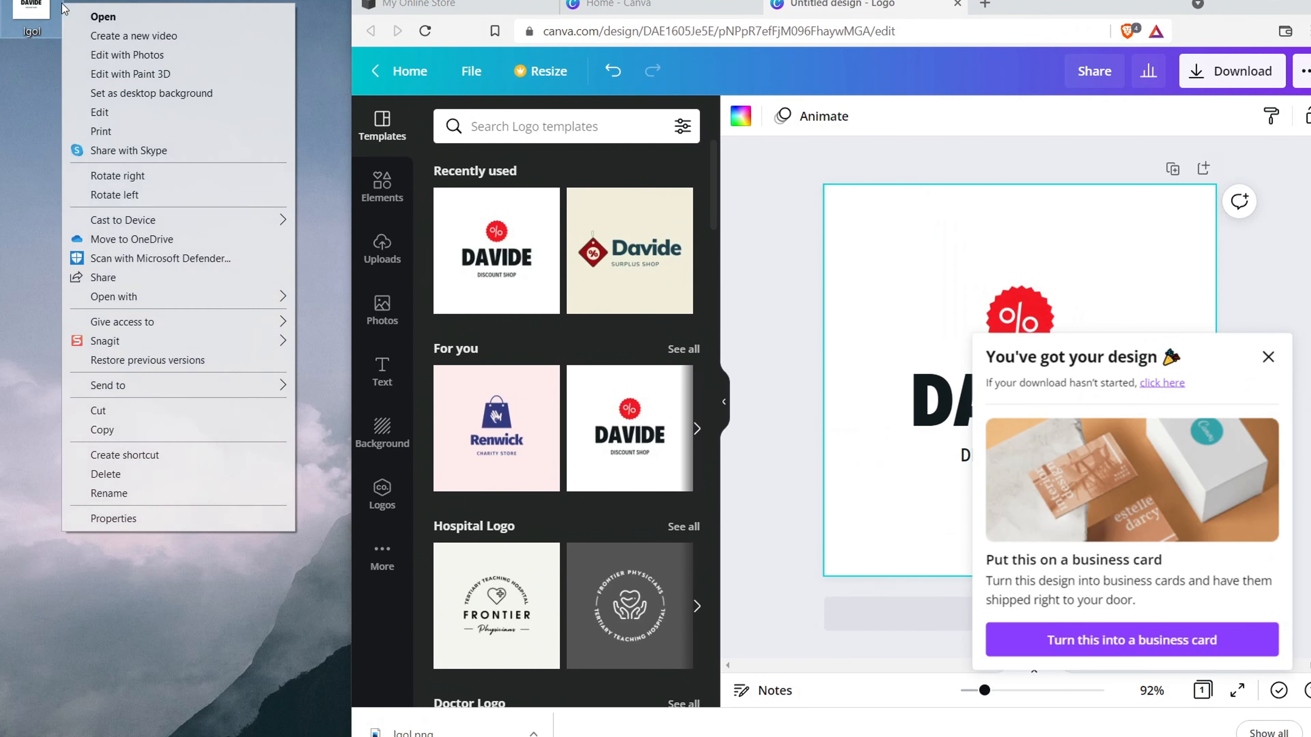
mouse_move(205, 295)
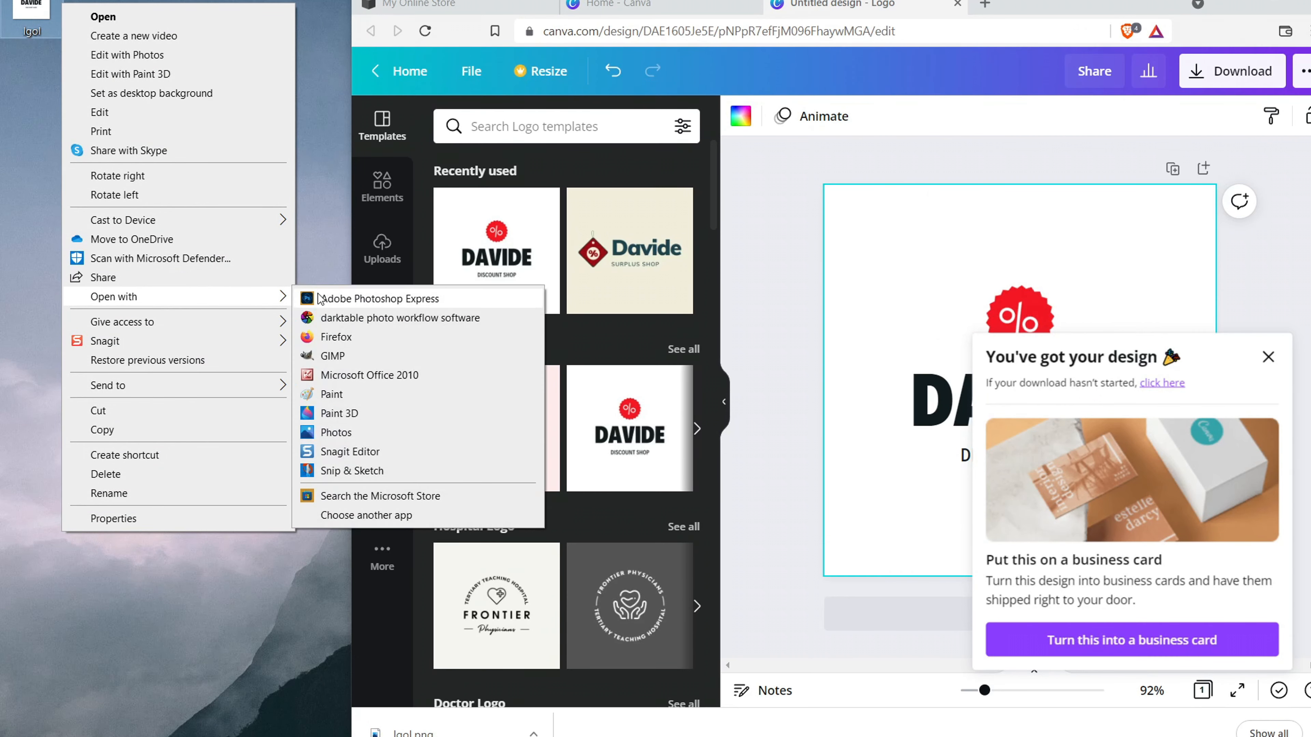
click(362, 375)
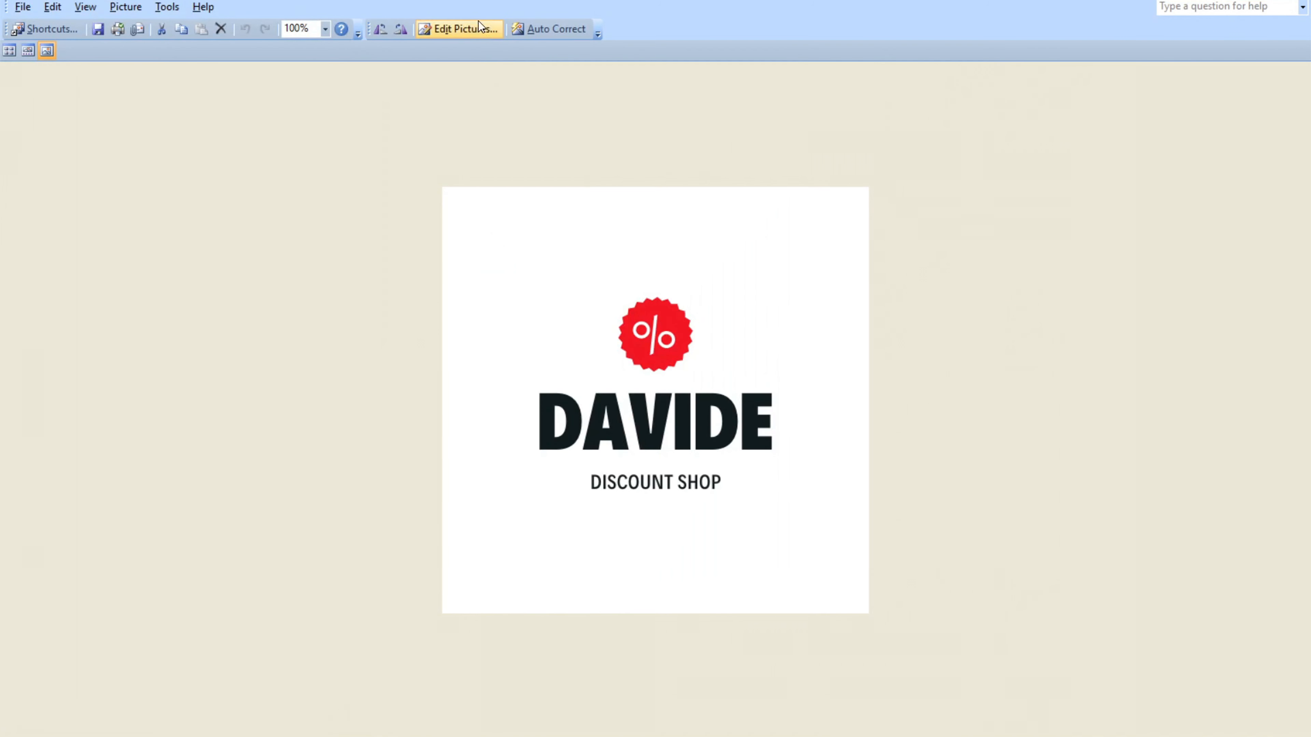
- Crop the white margins above the red badge and below "DISCOUNT SHOP", leaving the picture about 500 x 248 pixels
click(465, 28)
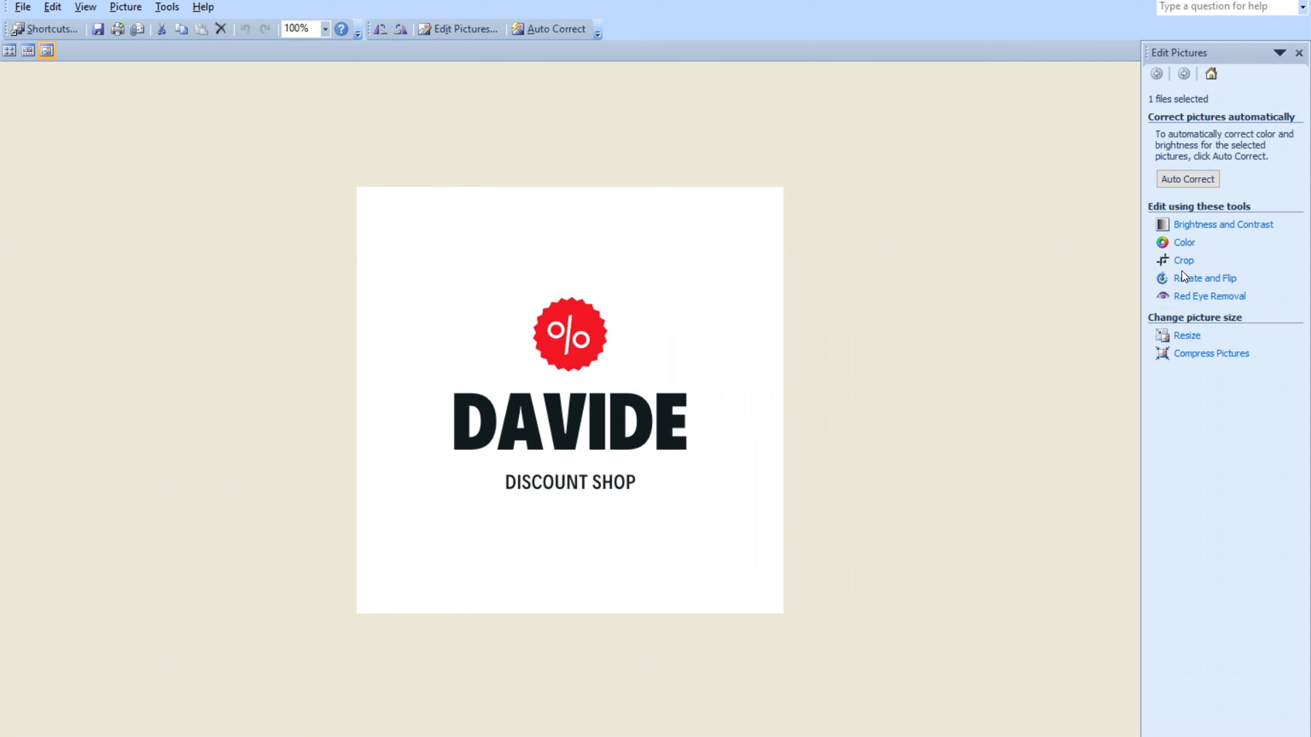
click(1183, 260)
drag(572, 180, 568, 284)
click(1181, 342)
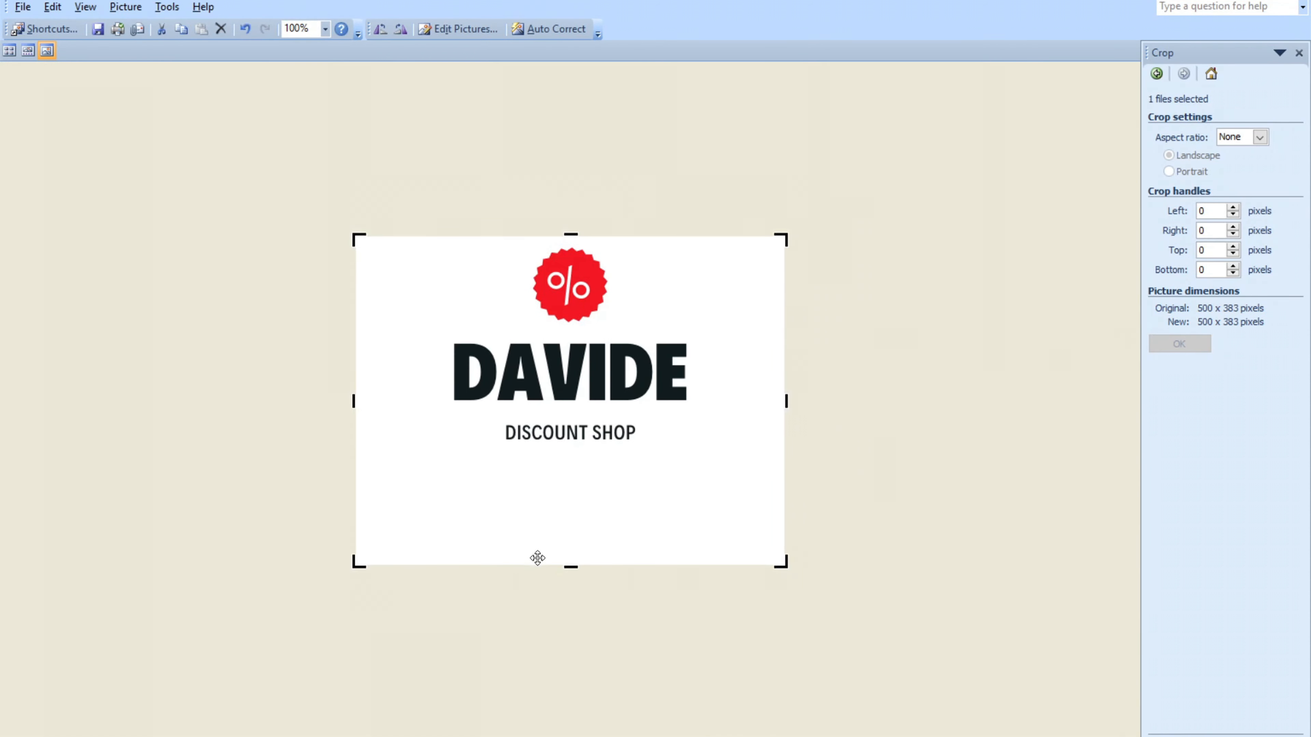
drag(577, 568, 570, 446)
click(1193, 346)
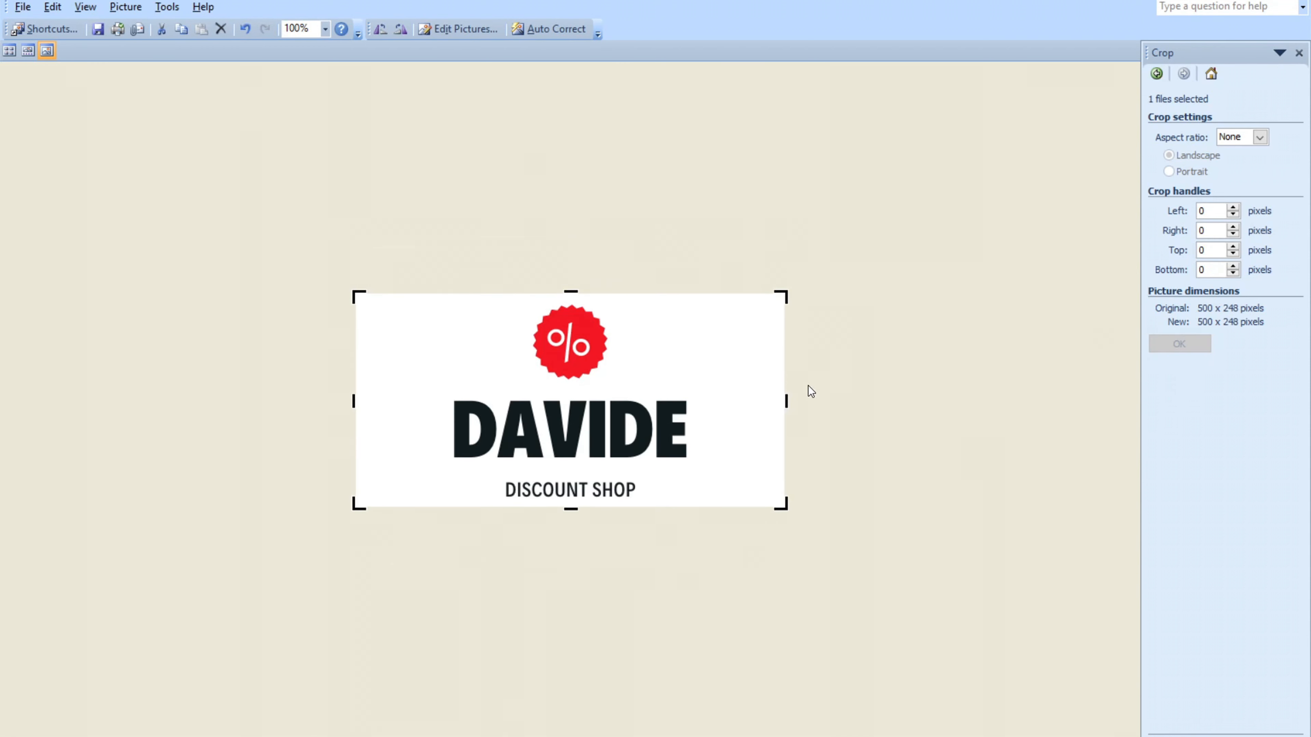
- Crop both side margins and a thin strip above the badge to about 311 x 240 pixels, and close the picture saving the changes
drag(784, 403, 702, 401)
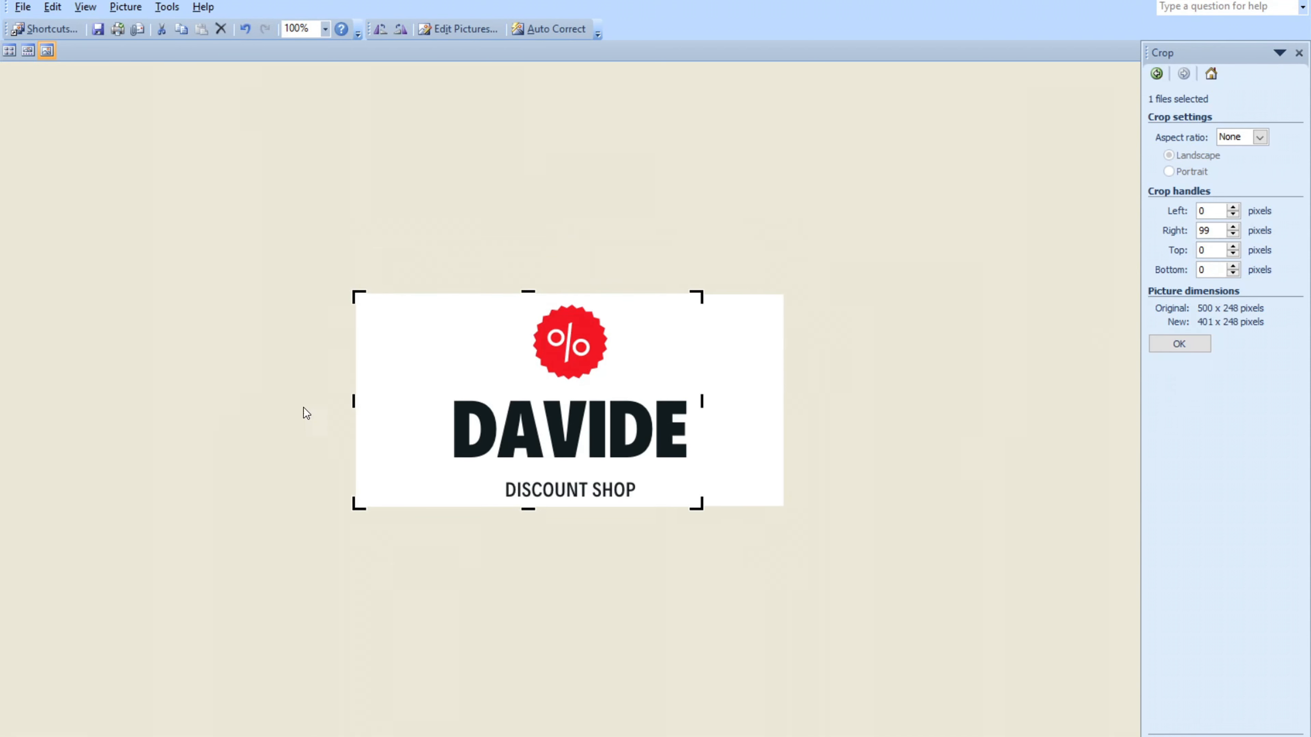
drag(349, 404, 431, 401)
click(1177, 345)
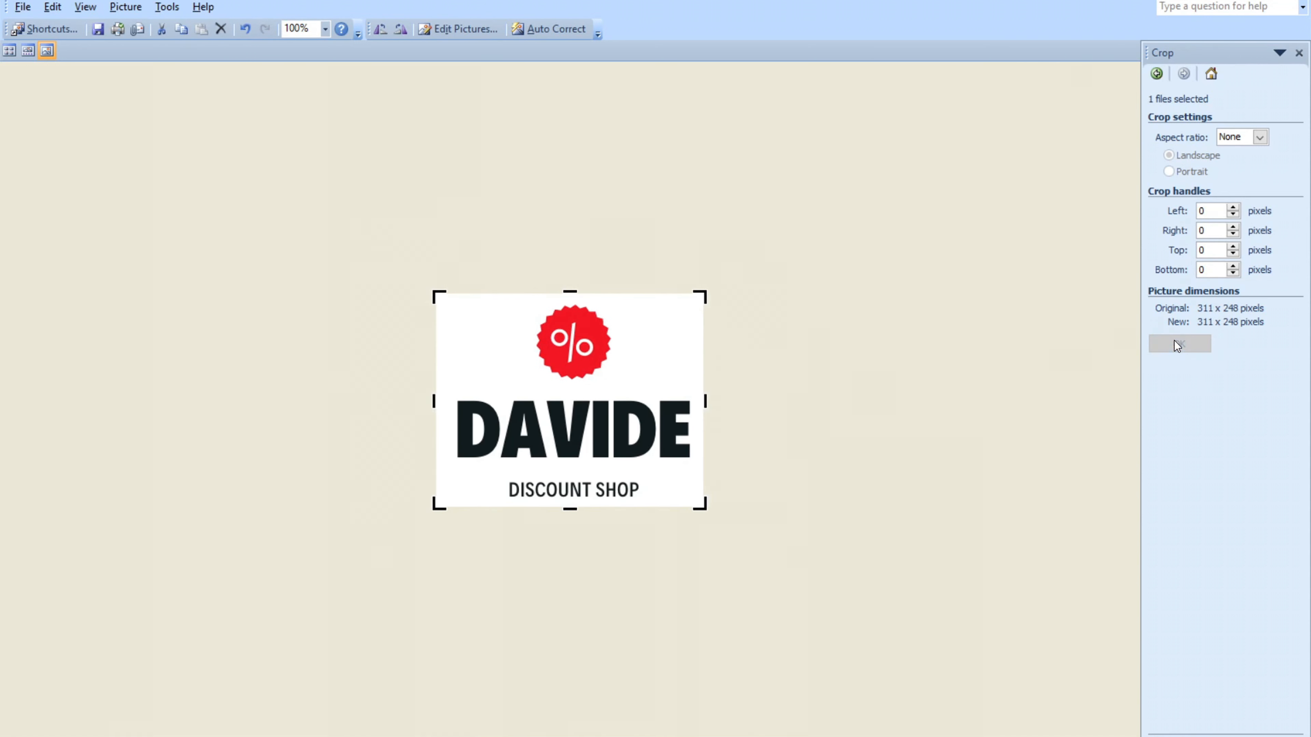
drag(572, 287, 571, 295)
click(1173, 350)
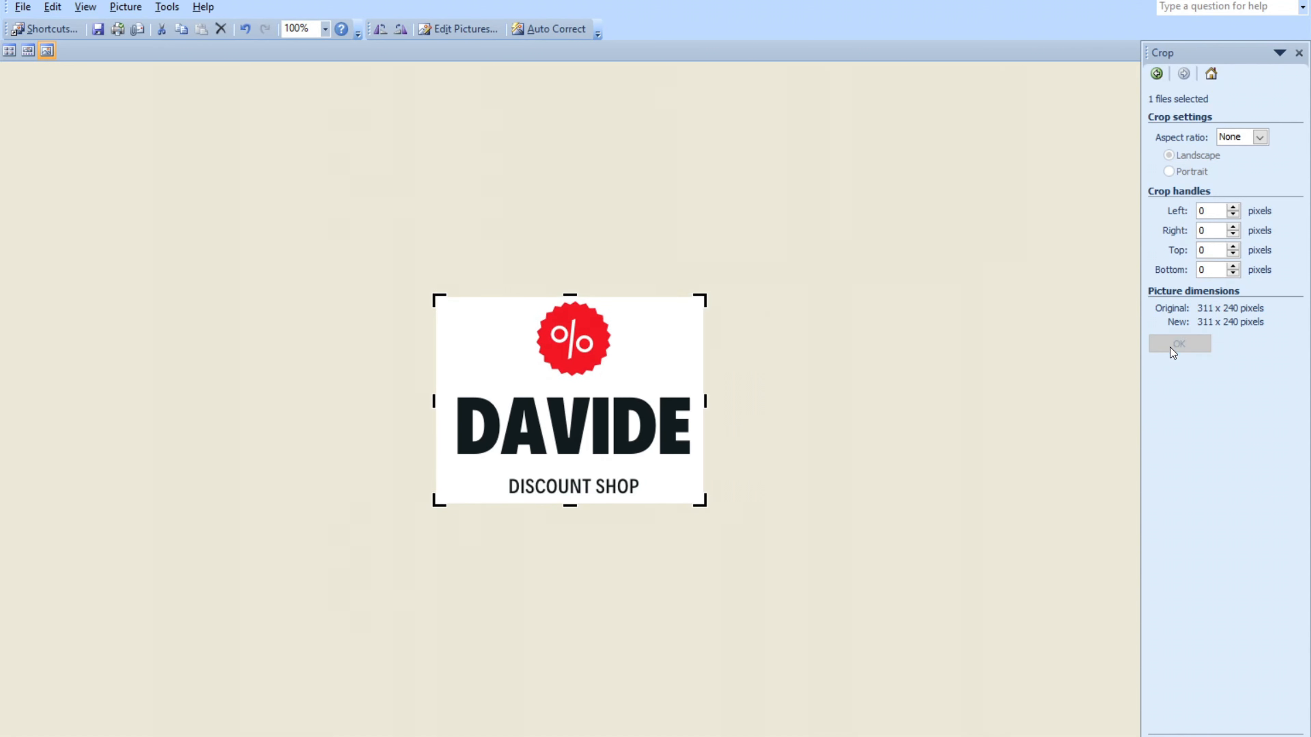
click(1297, 1)
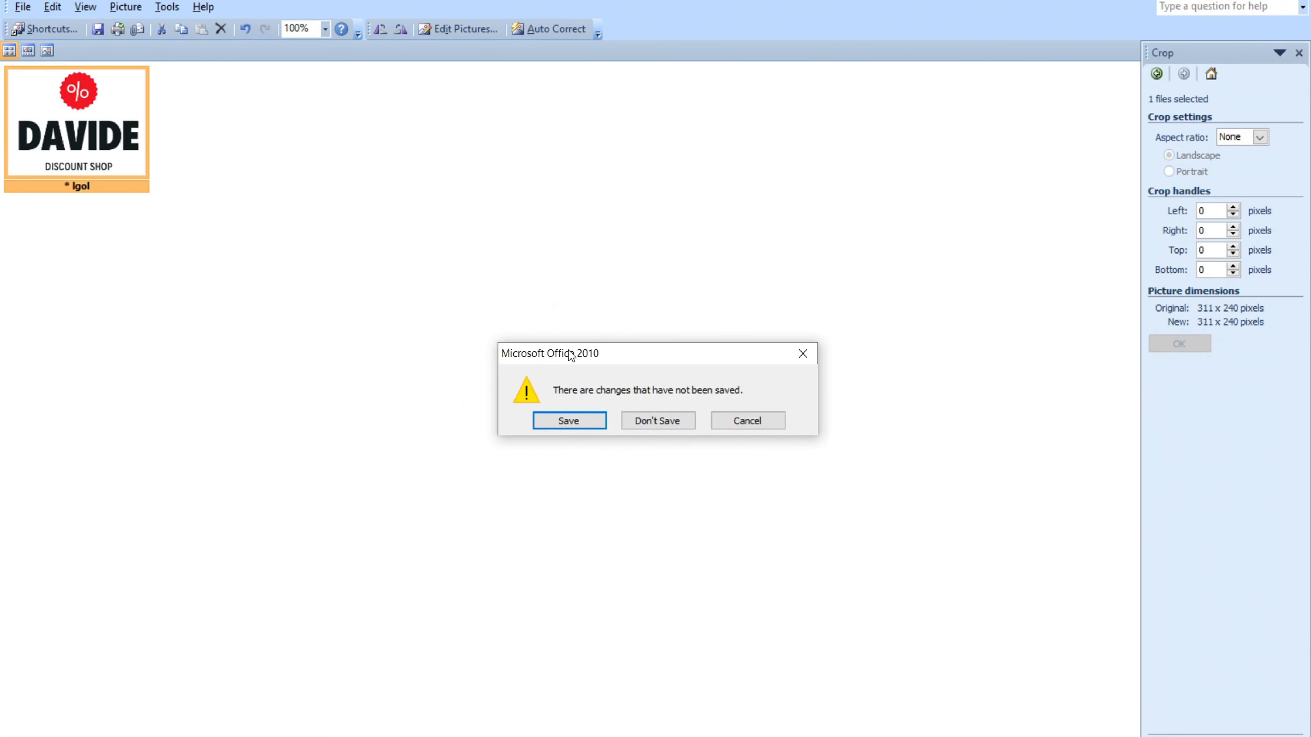
click(562, 422)
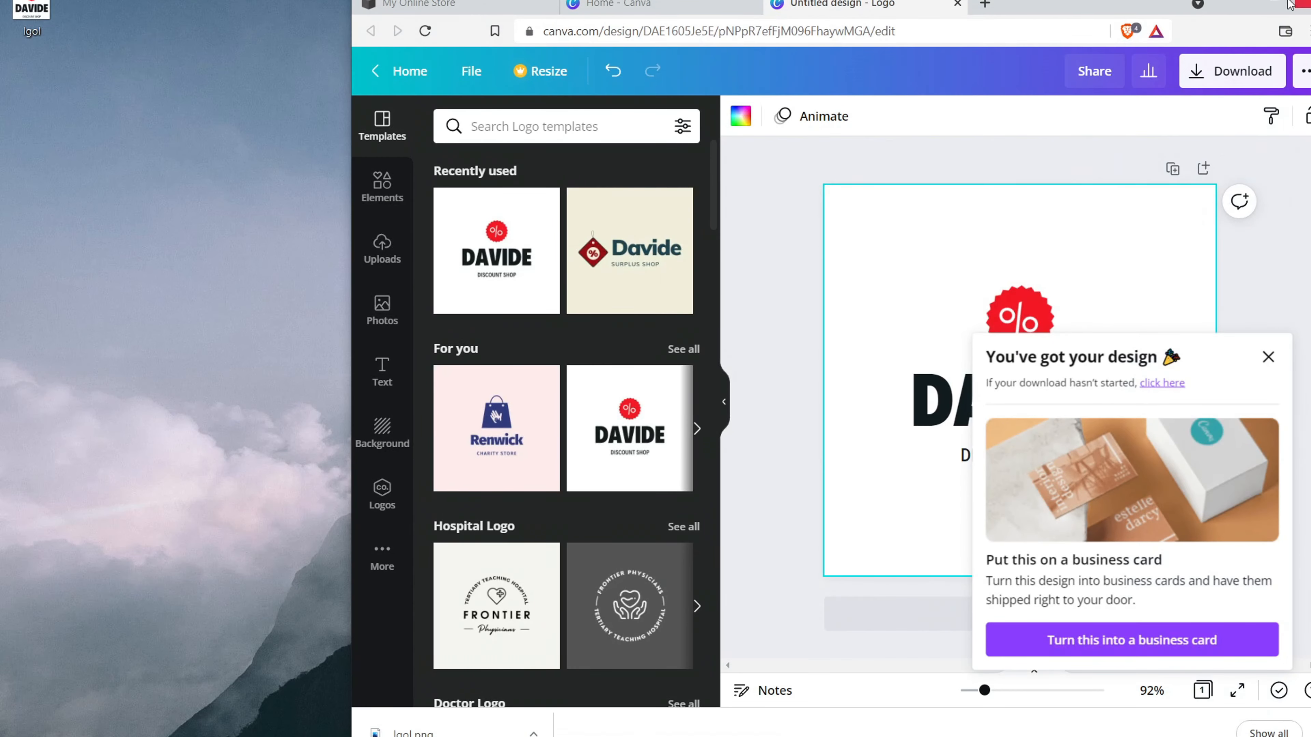
- Switch to the Squarespace store and open the site header of the Shop page for editing
click(1279, 2)
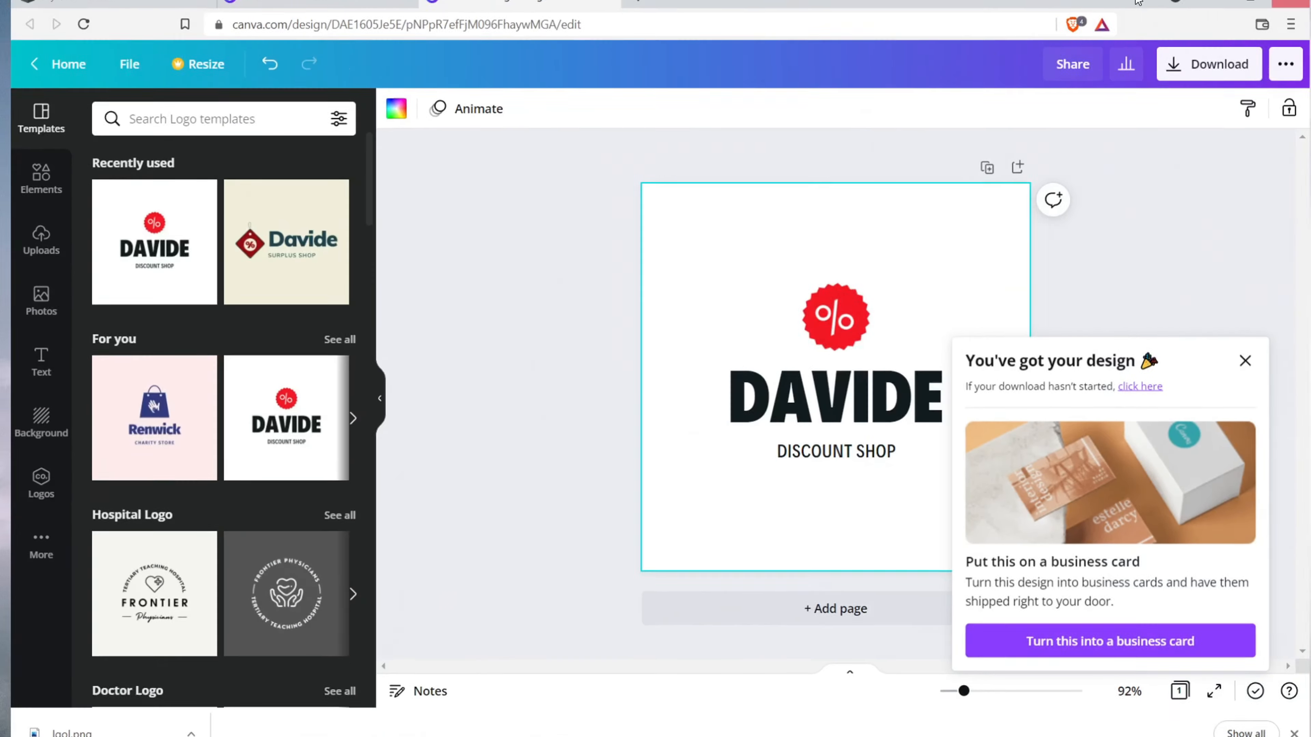
click(123, 1)
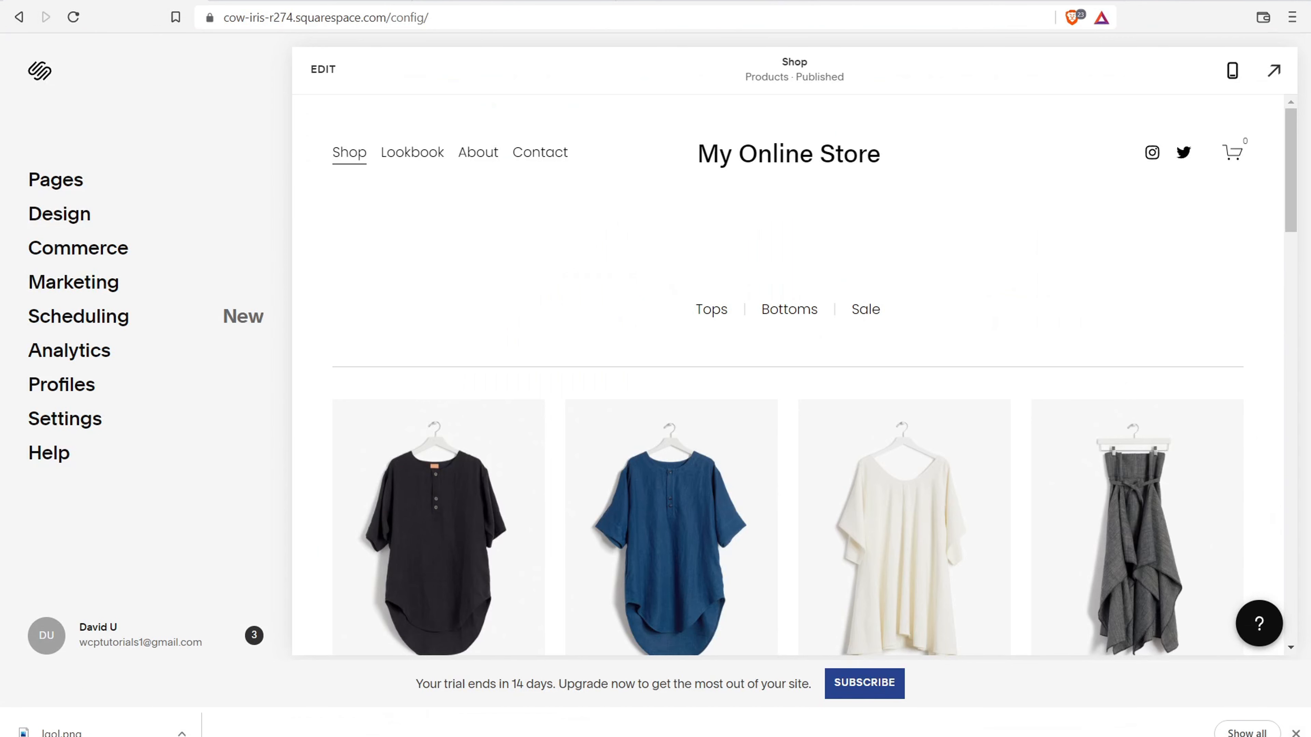
click(323, 69)
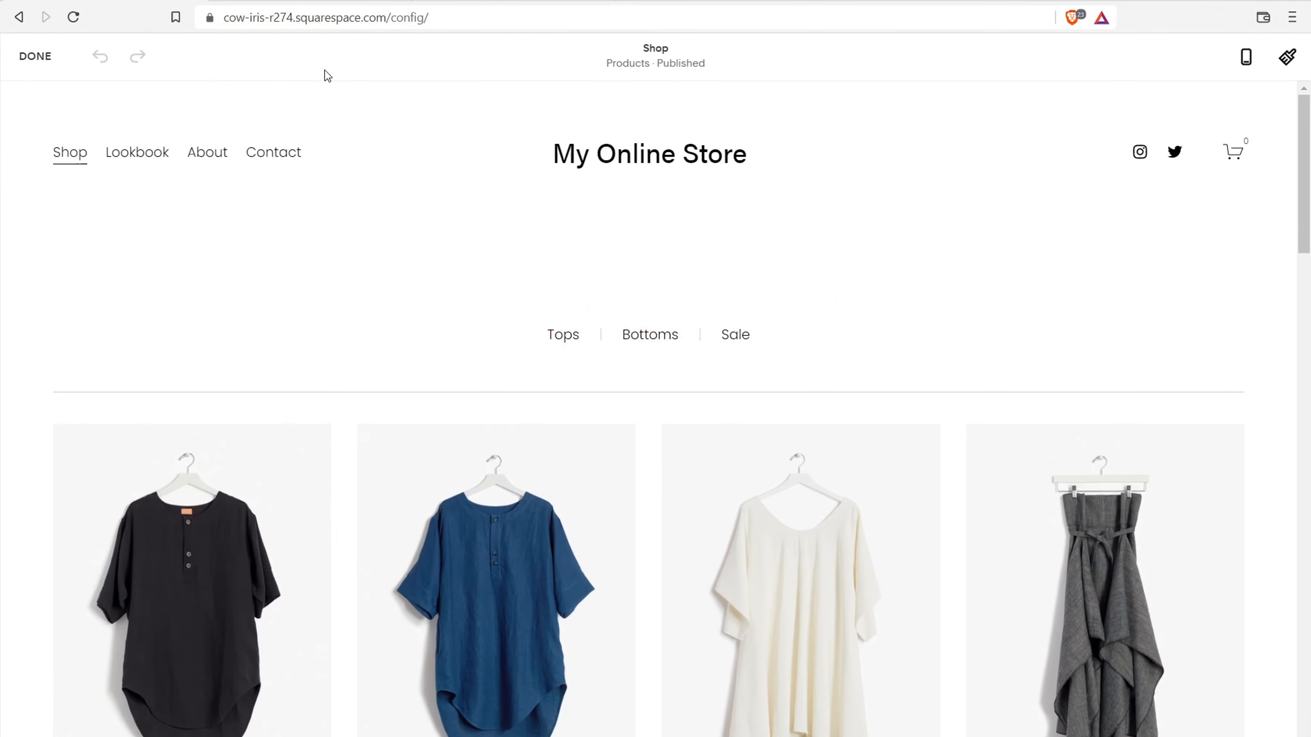
mouse_move(603, 190)
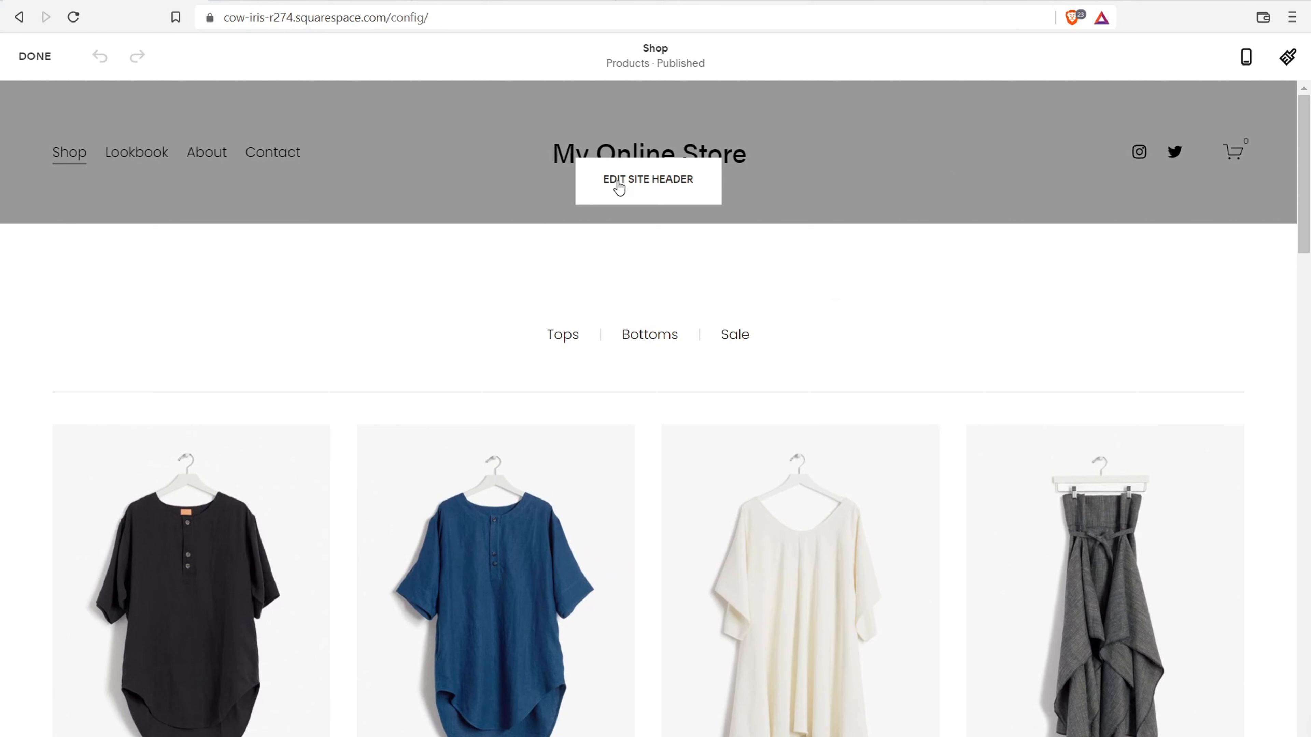
click(671, 182)
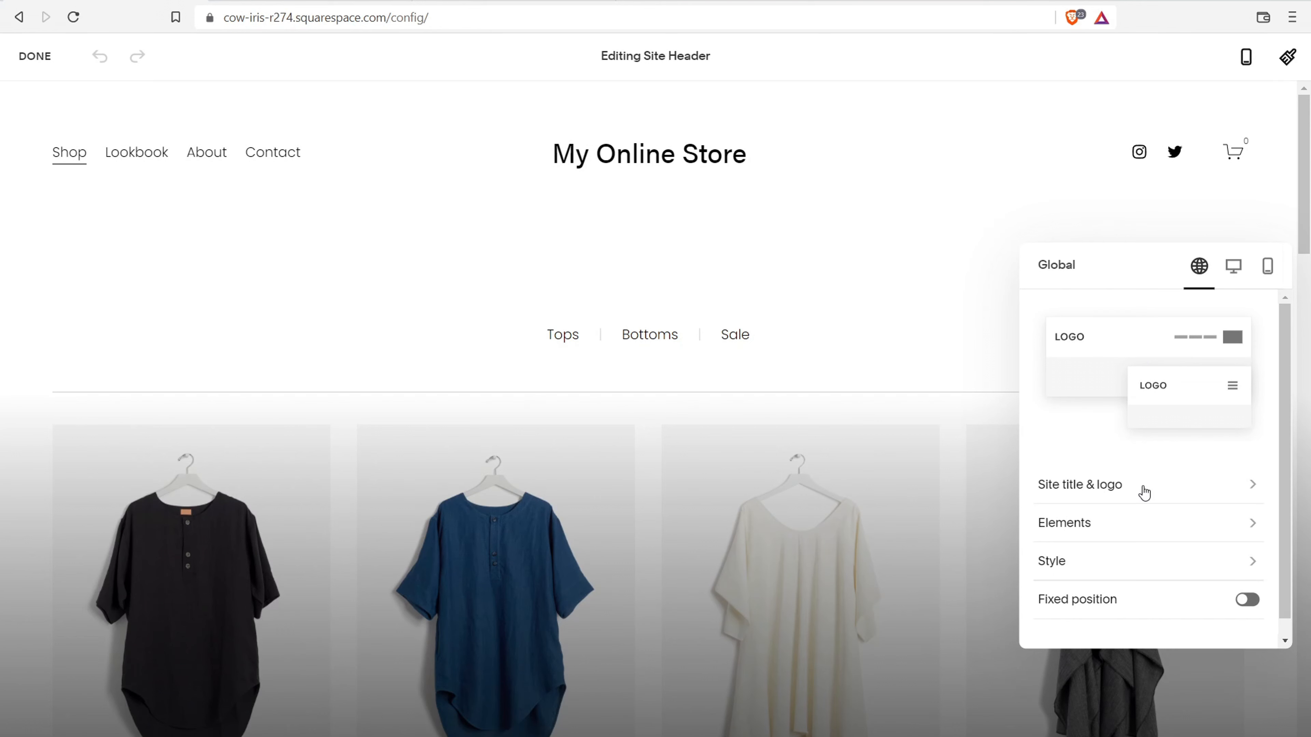
- Upload the lgol image from the Desktop as the logo image in the header's site title and logo settings
click(1159, 492)
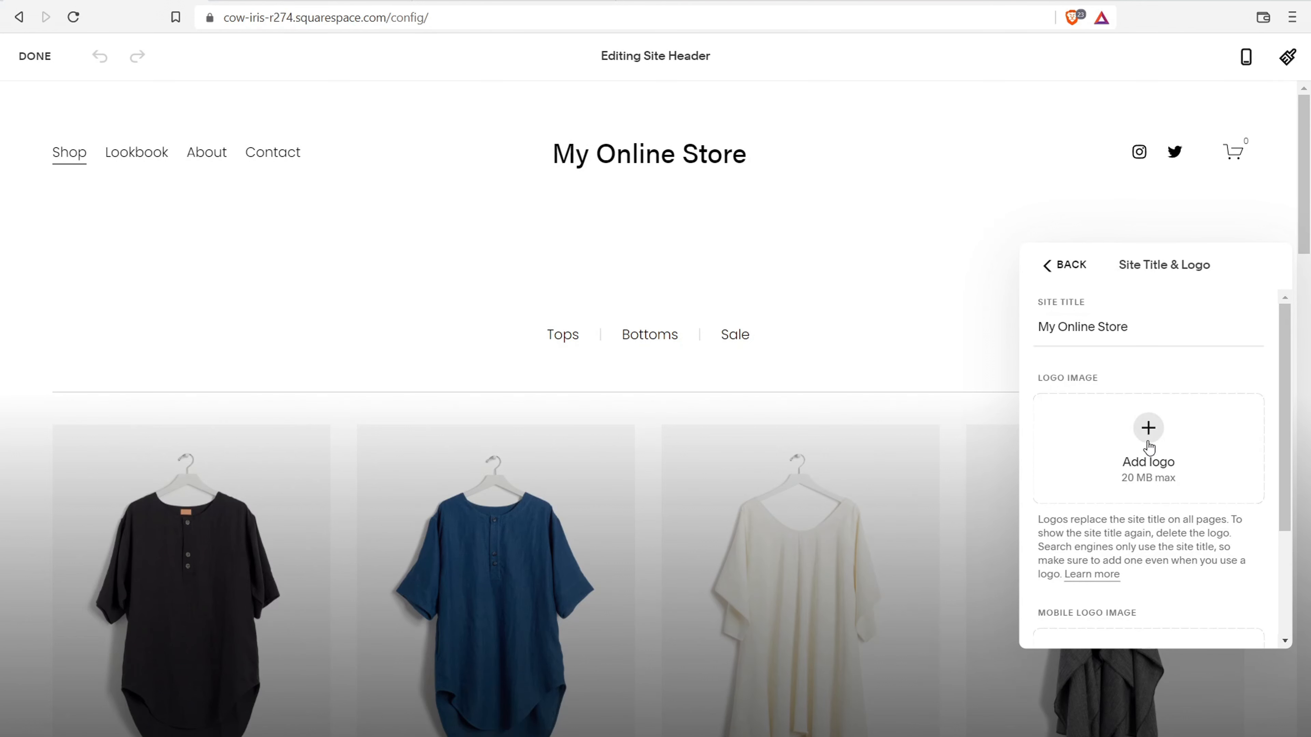
click(1154, 440)
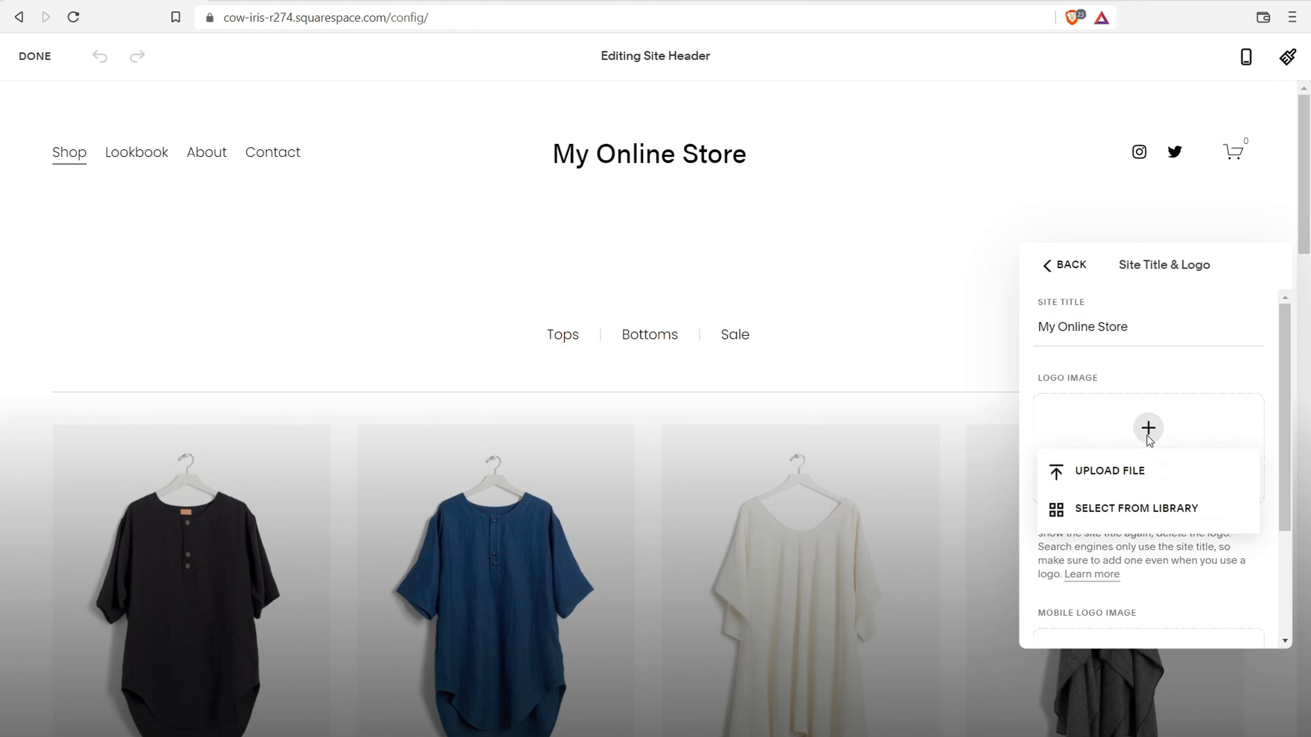
click(1133, 471)
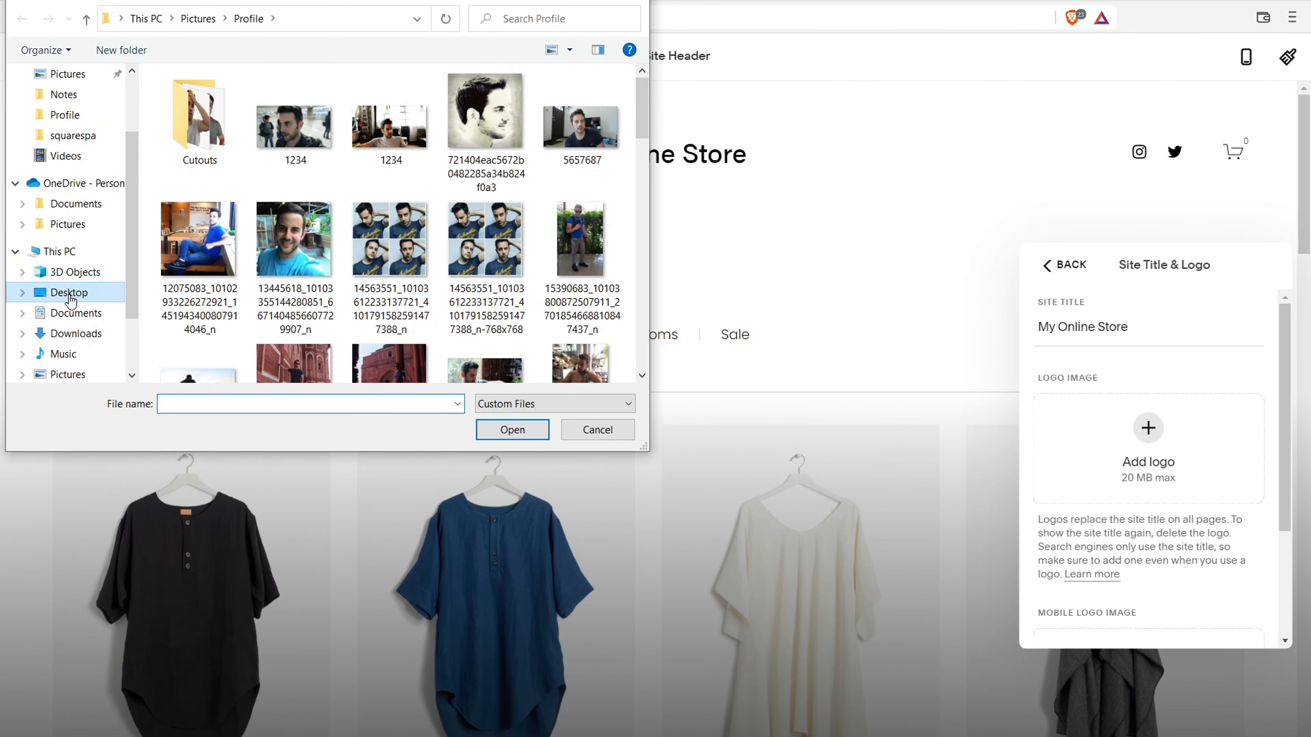
click(70, 298)
click(292, 122)
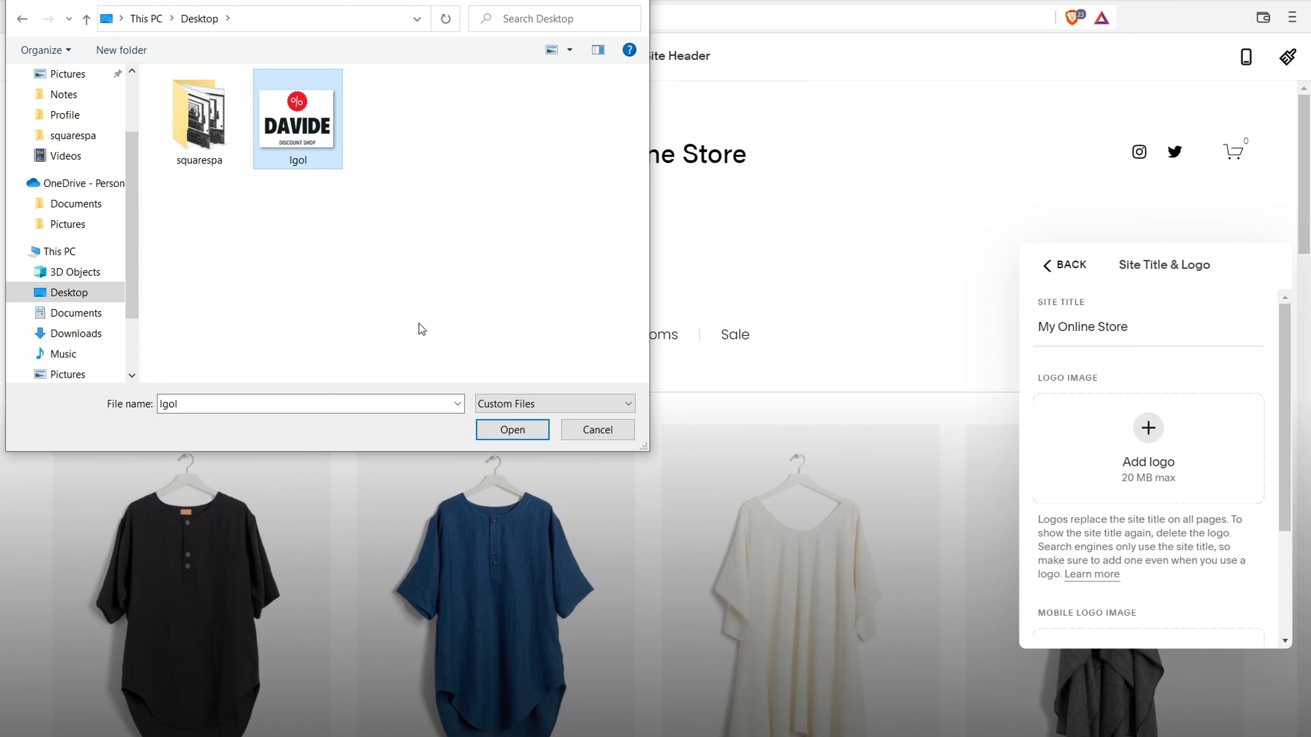
click(504, 428)
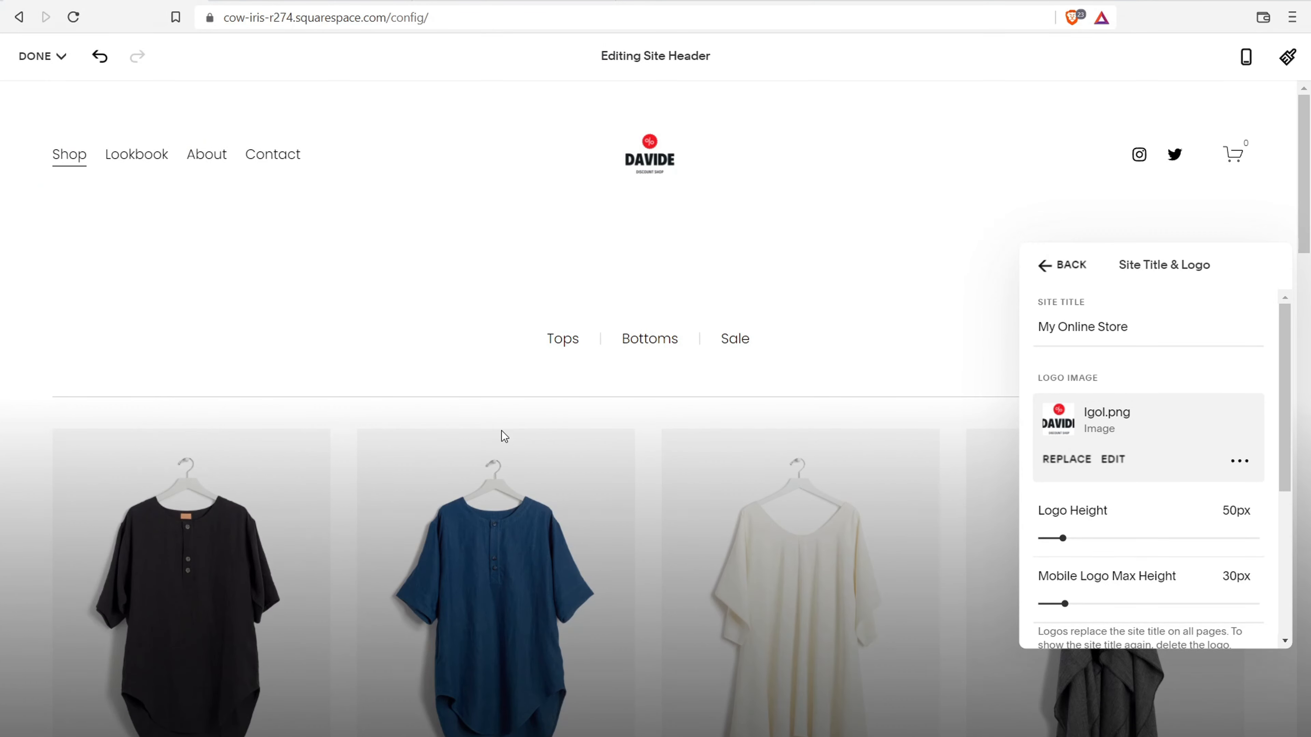
- Set the logo height to 128px and check the header in the mobile preview
drag(1076, 541, 1118, 537)
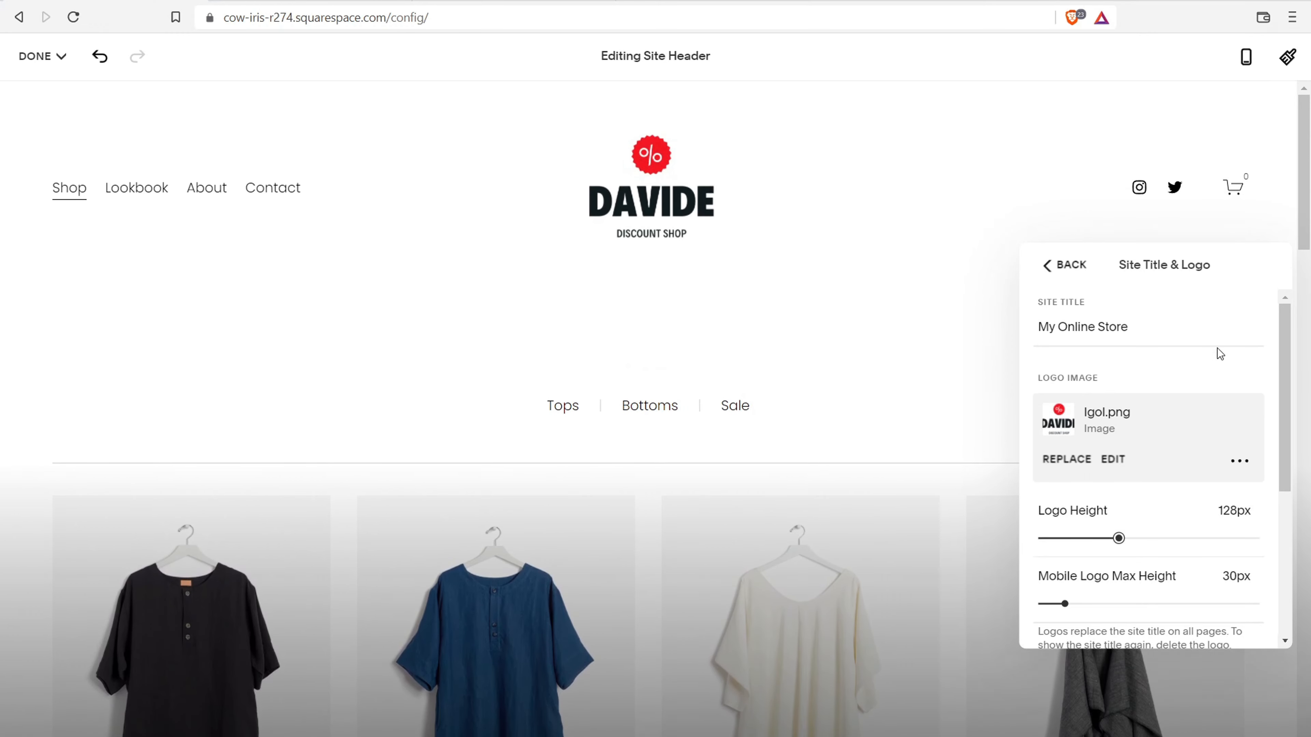
drag(1286, 333, 1284, 469)
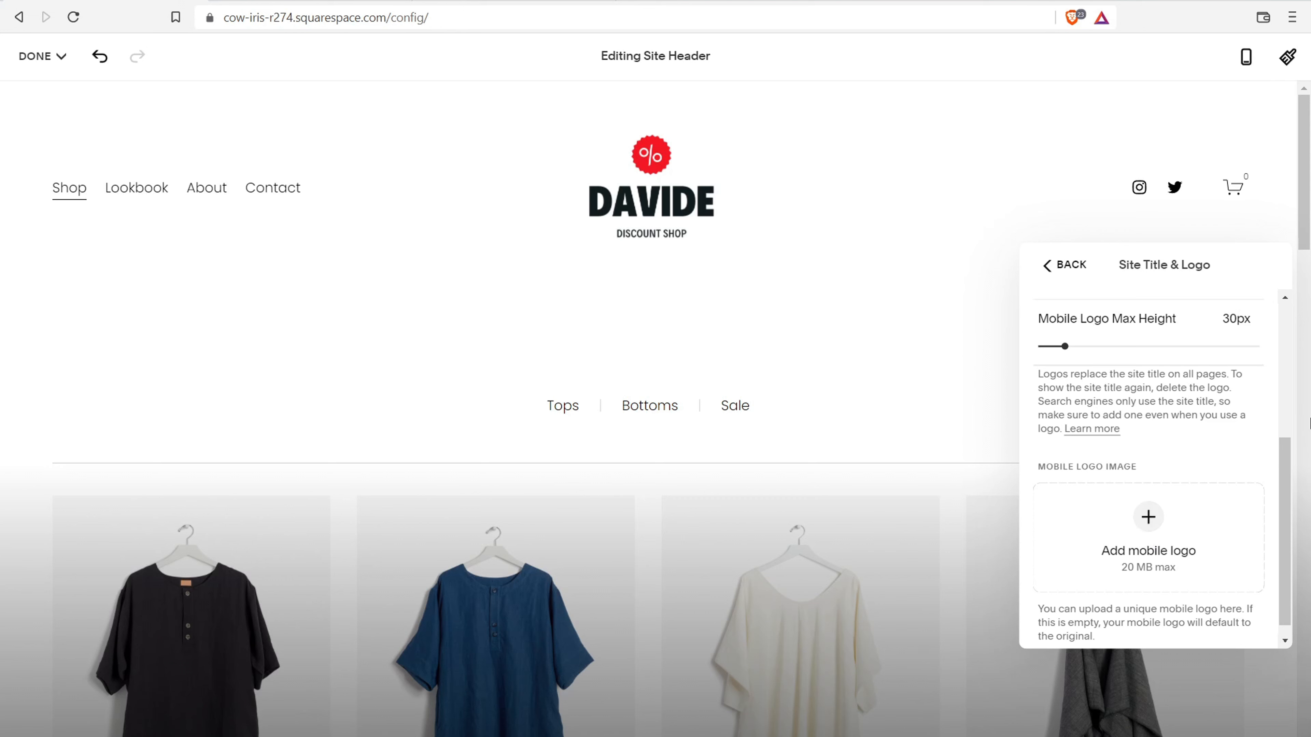
drag(1286, 522, 1291, 432)
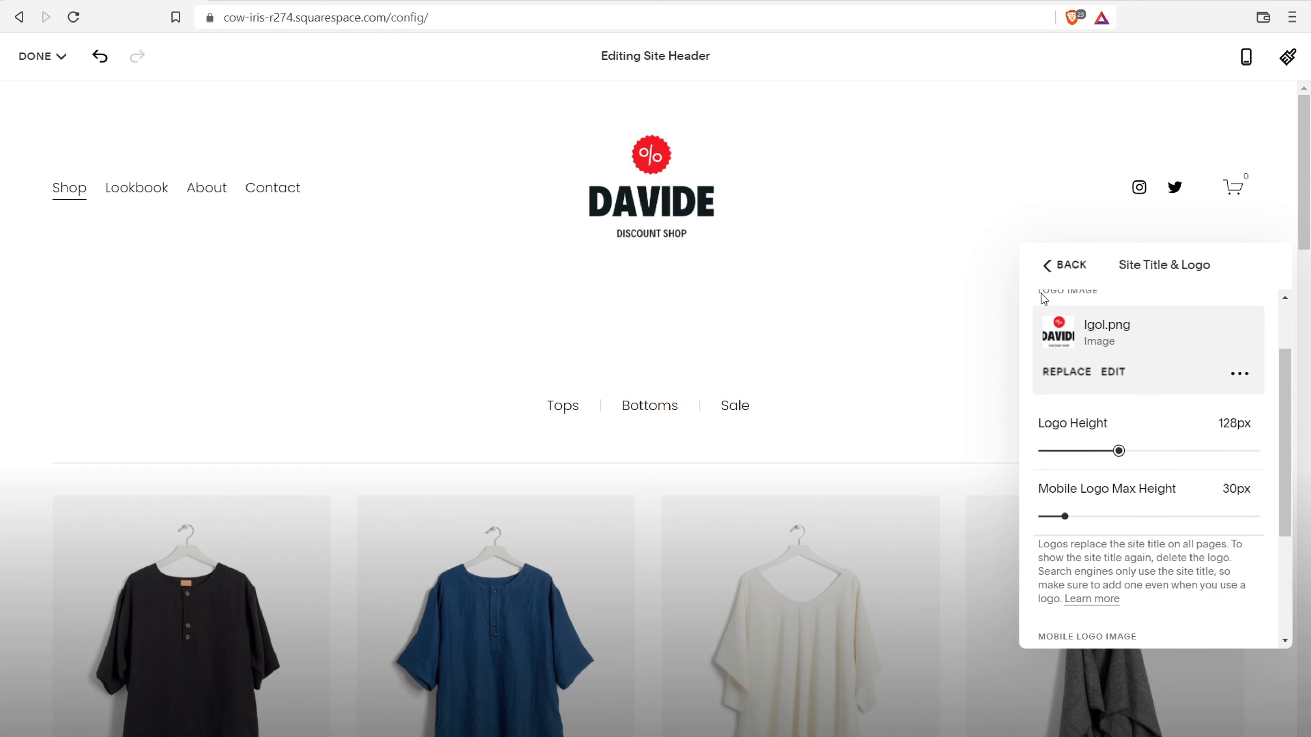
click(1246, 56)
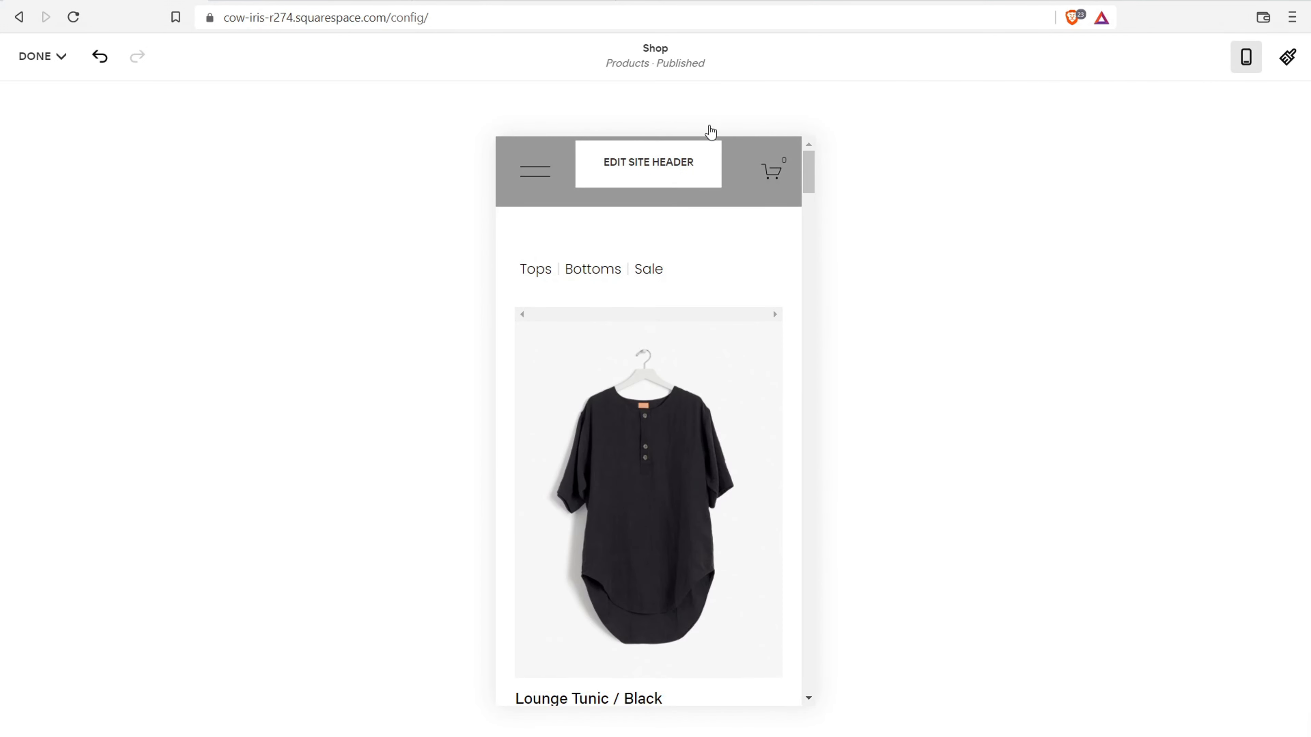
click(1238, 64)
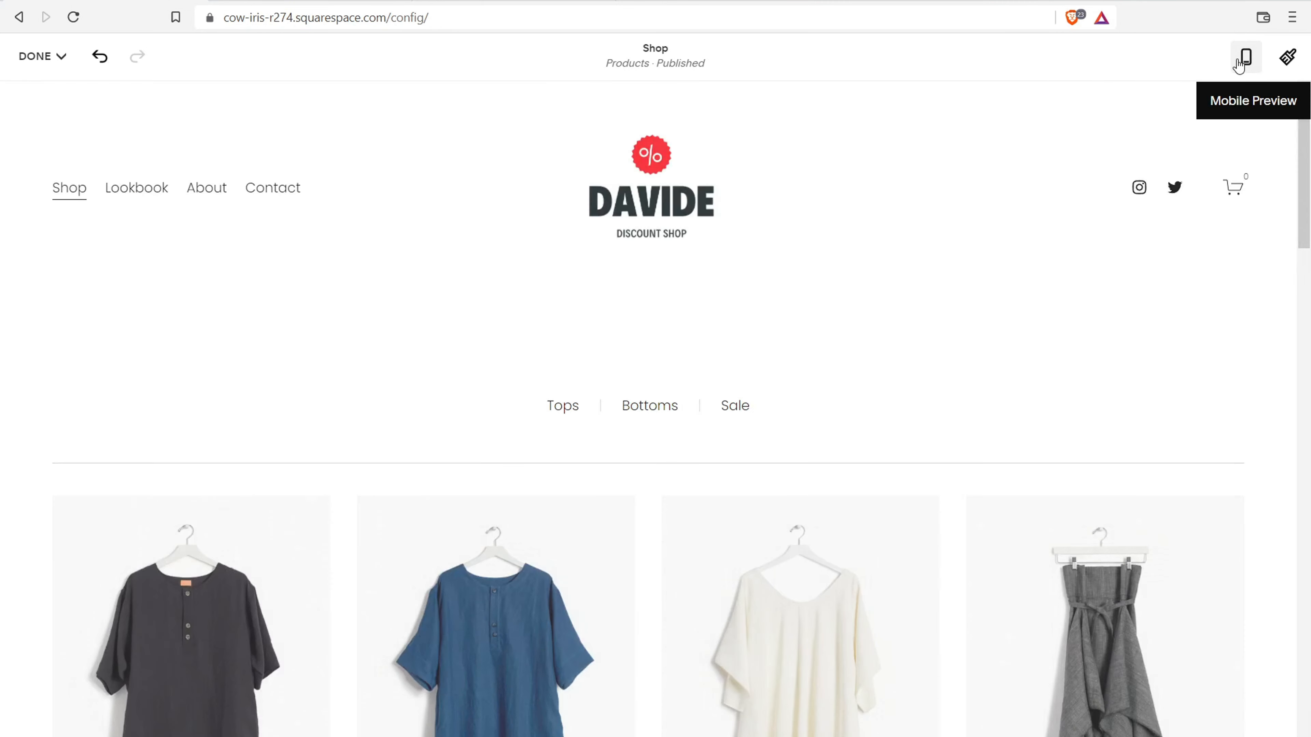
- Set the header's mobile logo max height to 56px and check it in the mobile preview
click(624, 269)
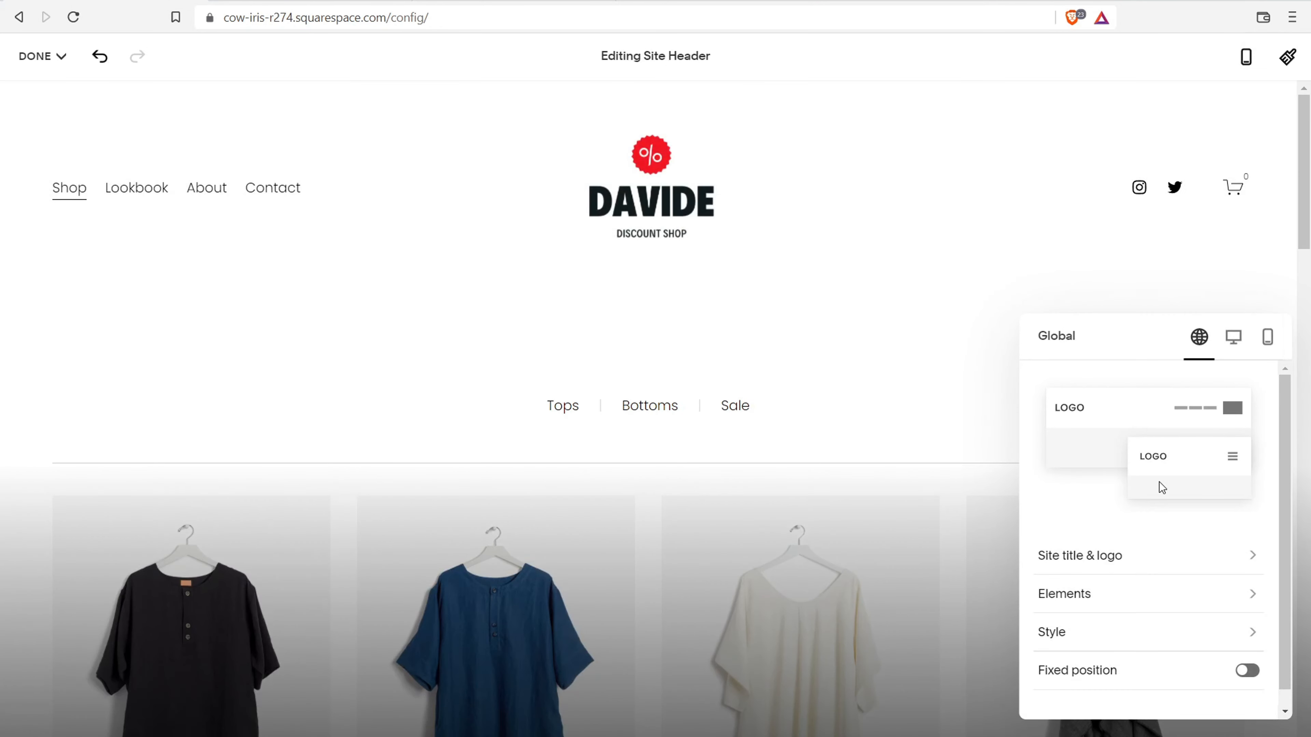
click(1152, 554)
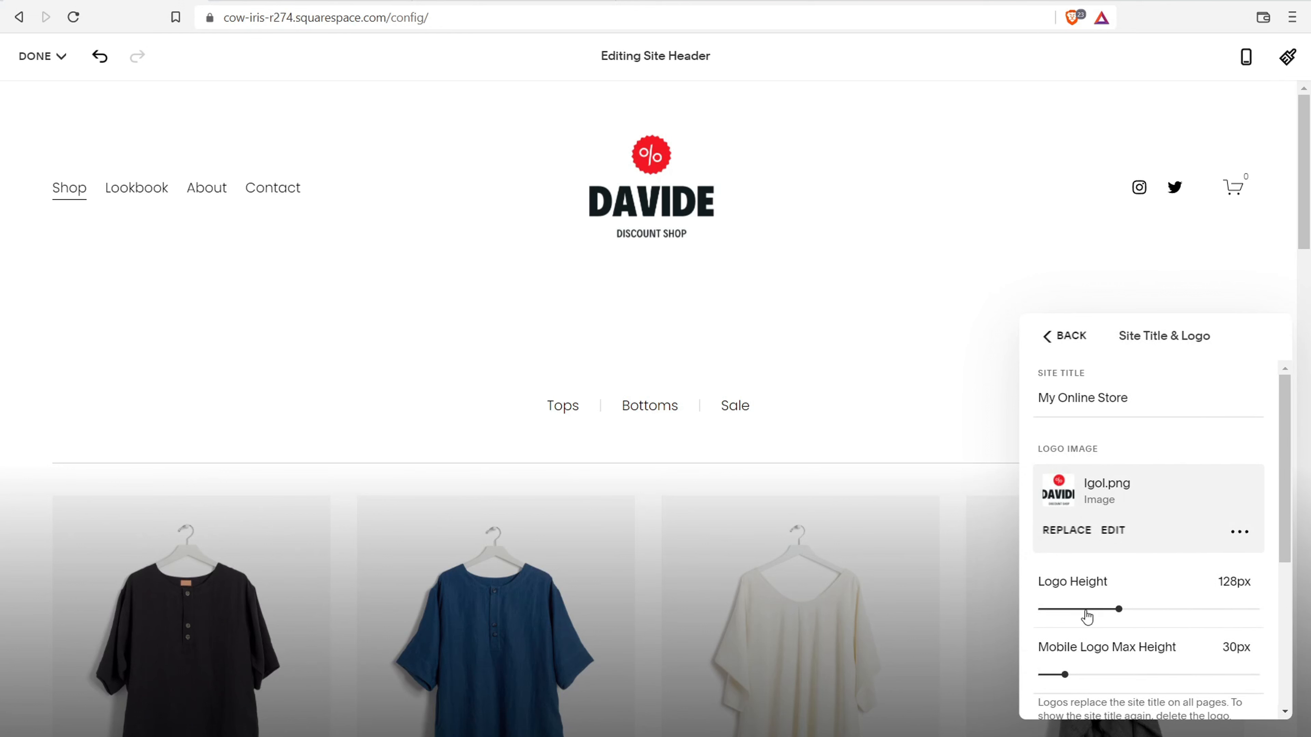
drag(1064, 674, 1107, 674)
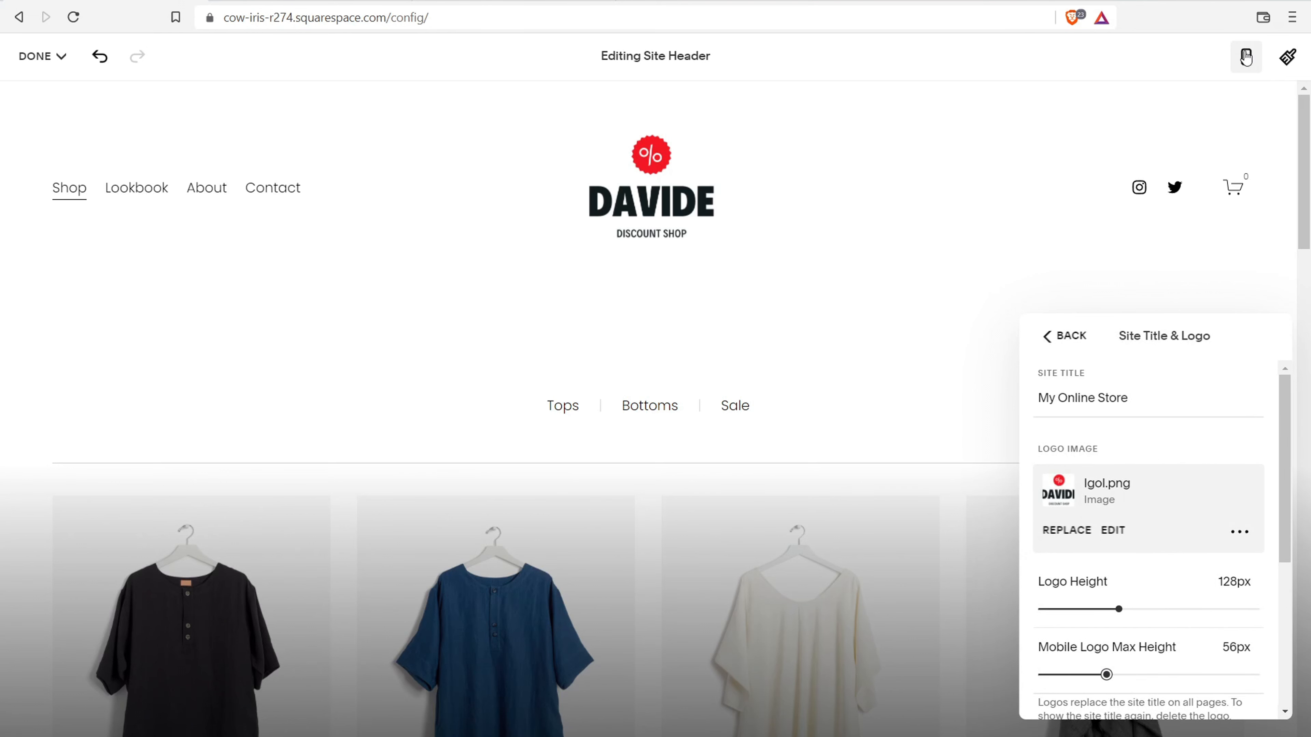
click(1246, 57)
mouse_move(647, 181)
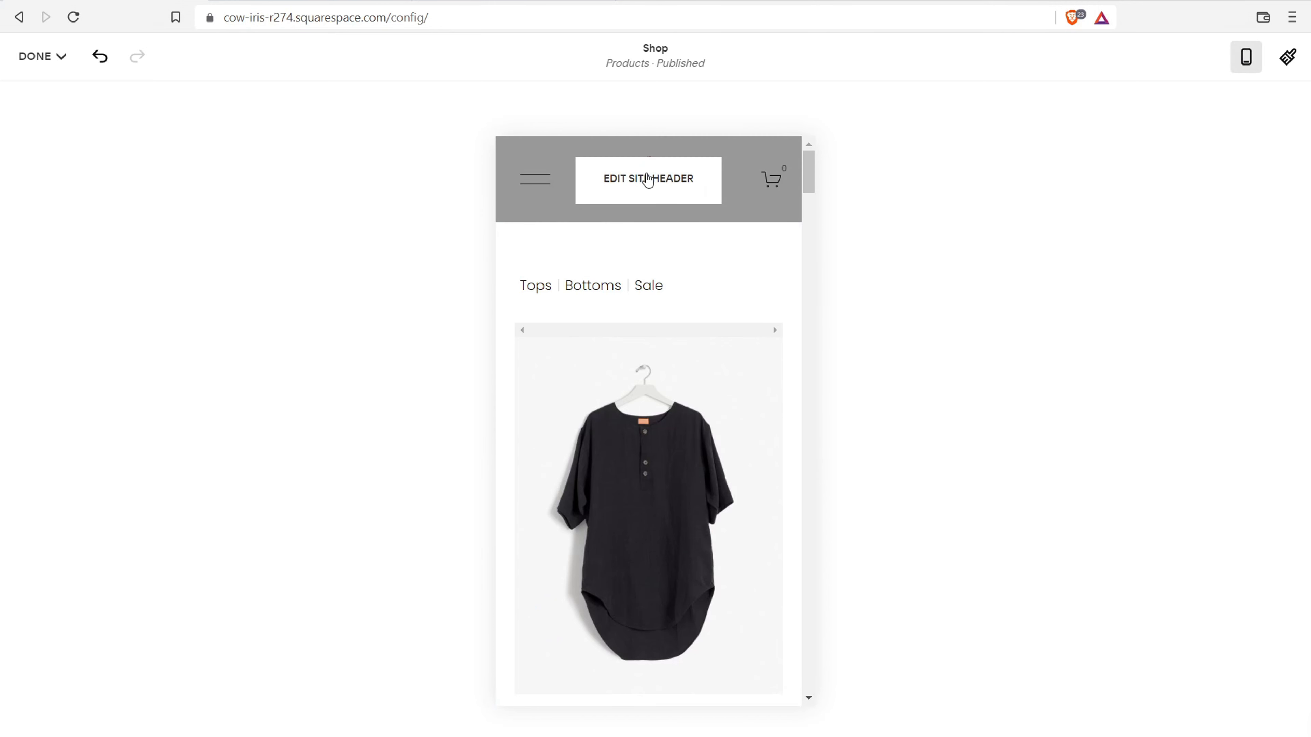
click(1250, 68)
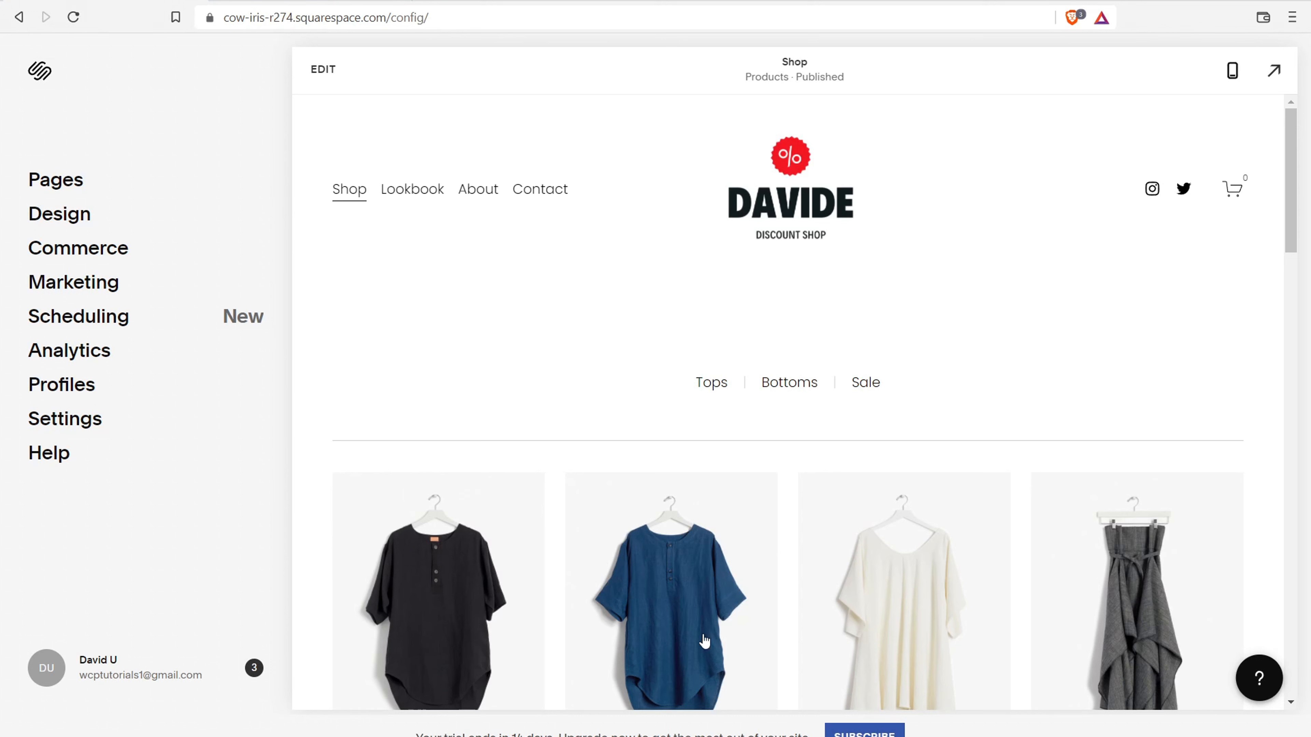
- Open the Browser Icon settings in the site's design options
click(53, 226)
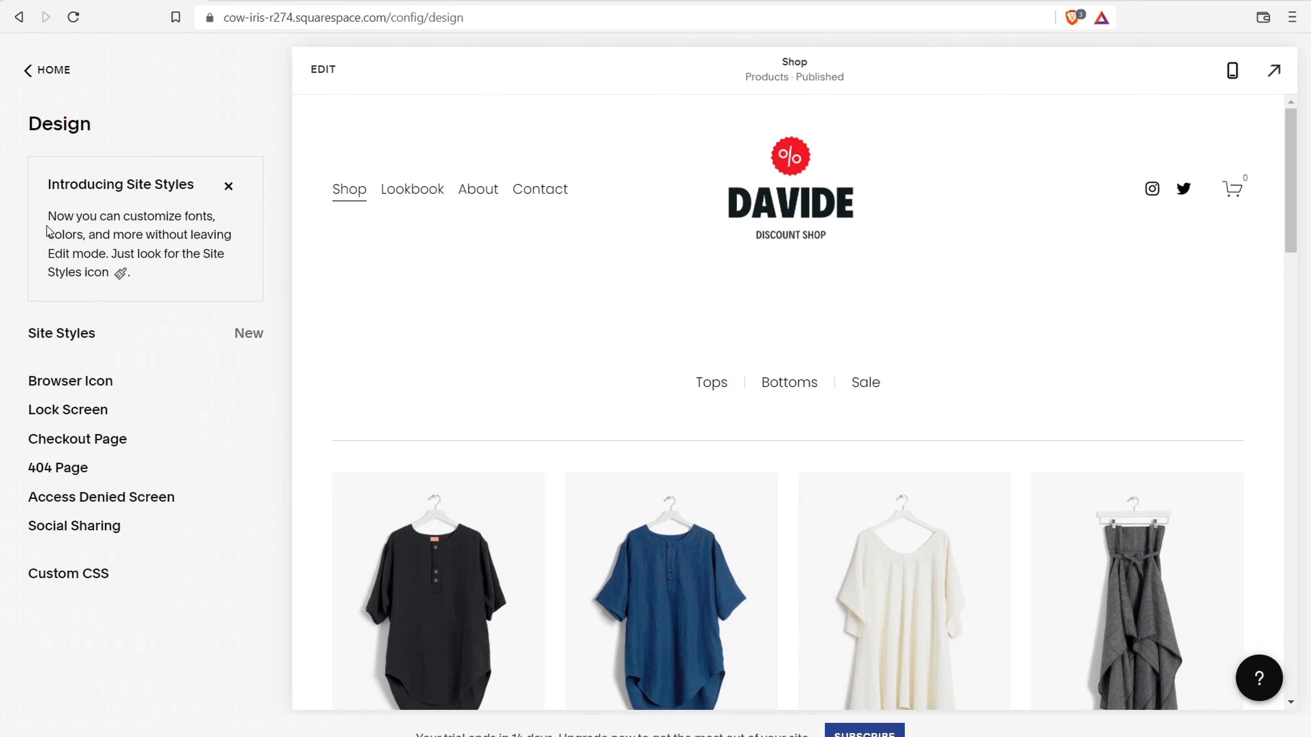
click(62, 383)
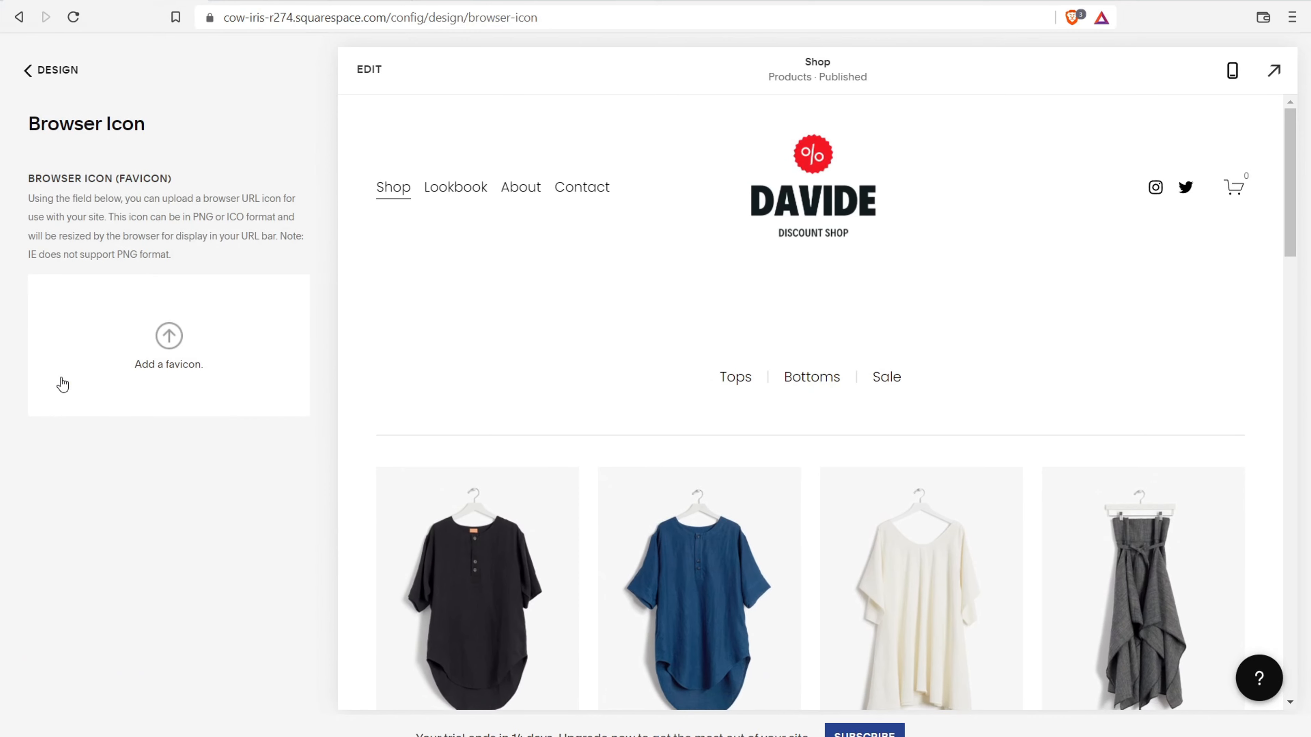
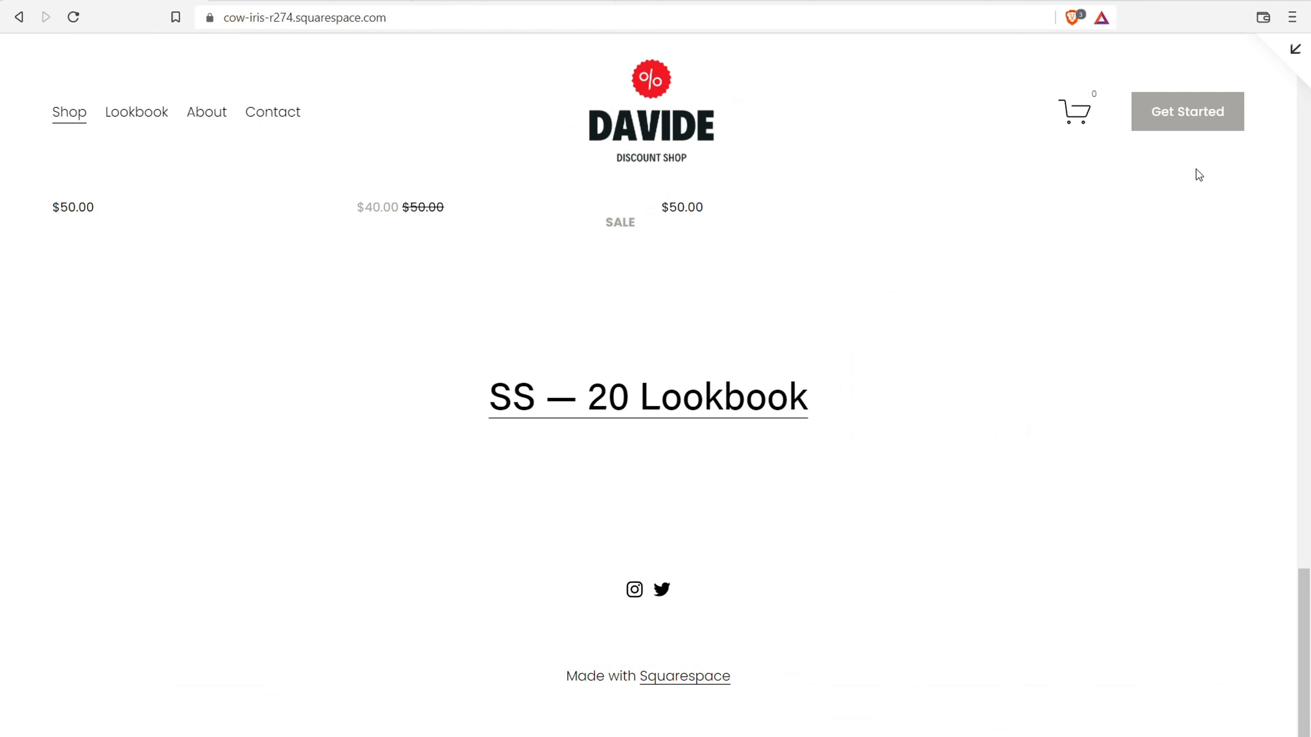
- Leave the full-screen preview of the Shop page and open the site footer for editing
click(1295, 49)
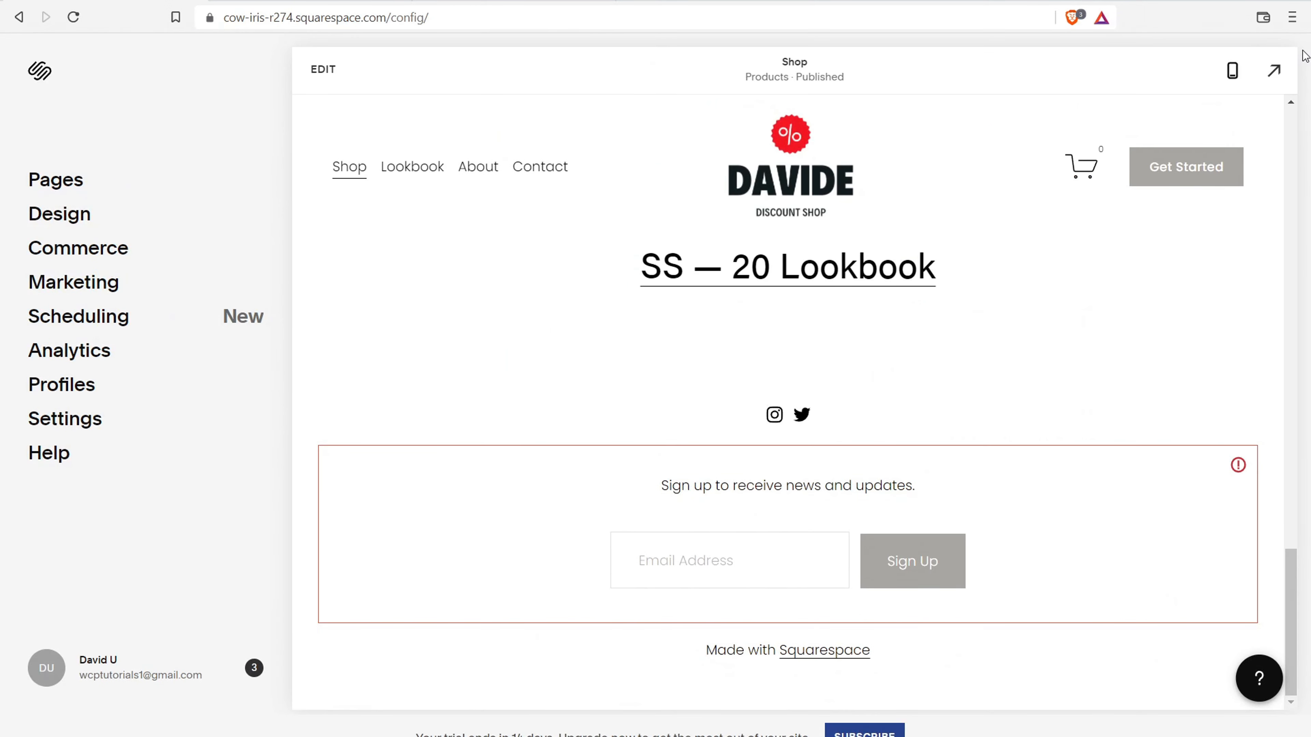
click(321, 73)
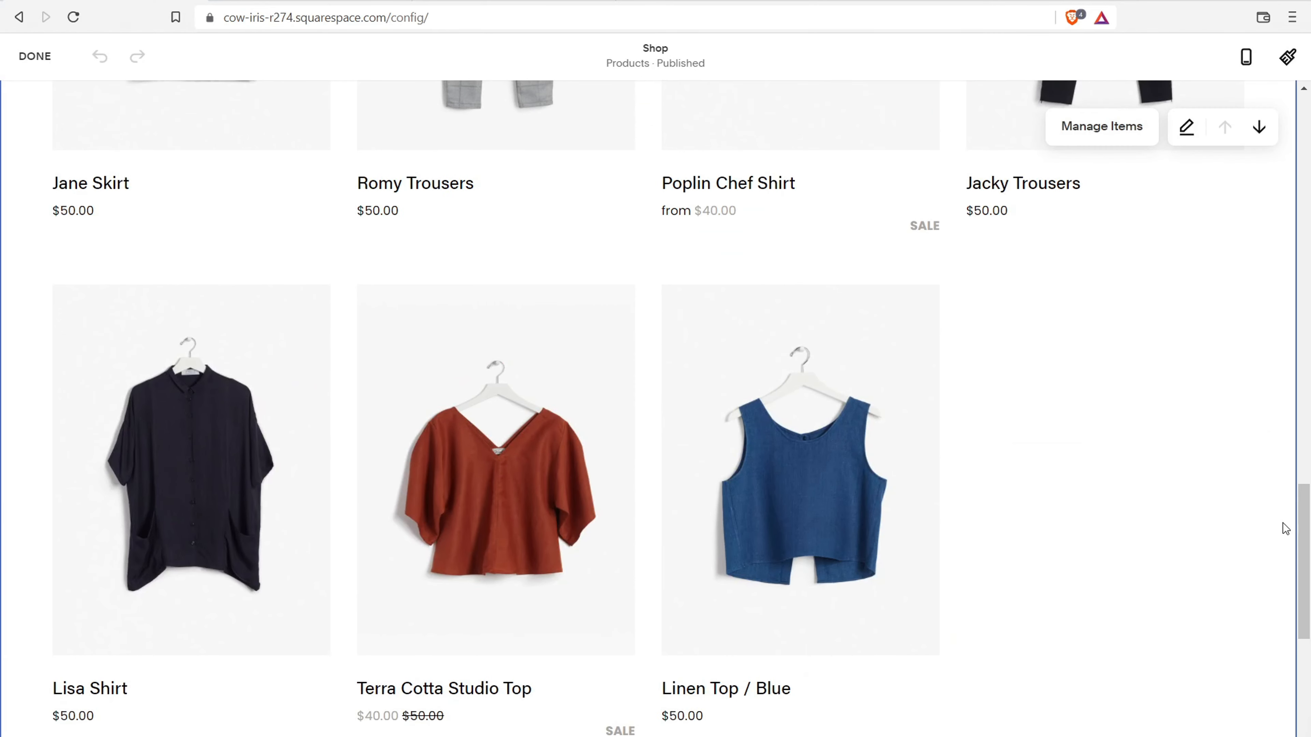
drag(1303, 517, 1306, 645)
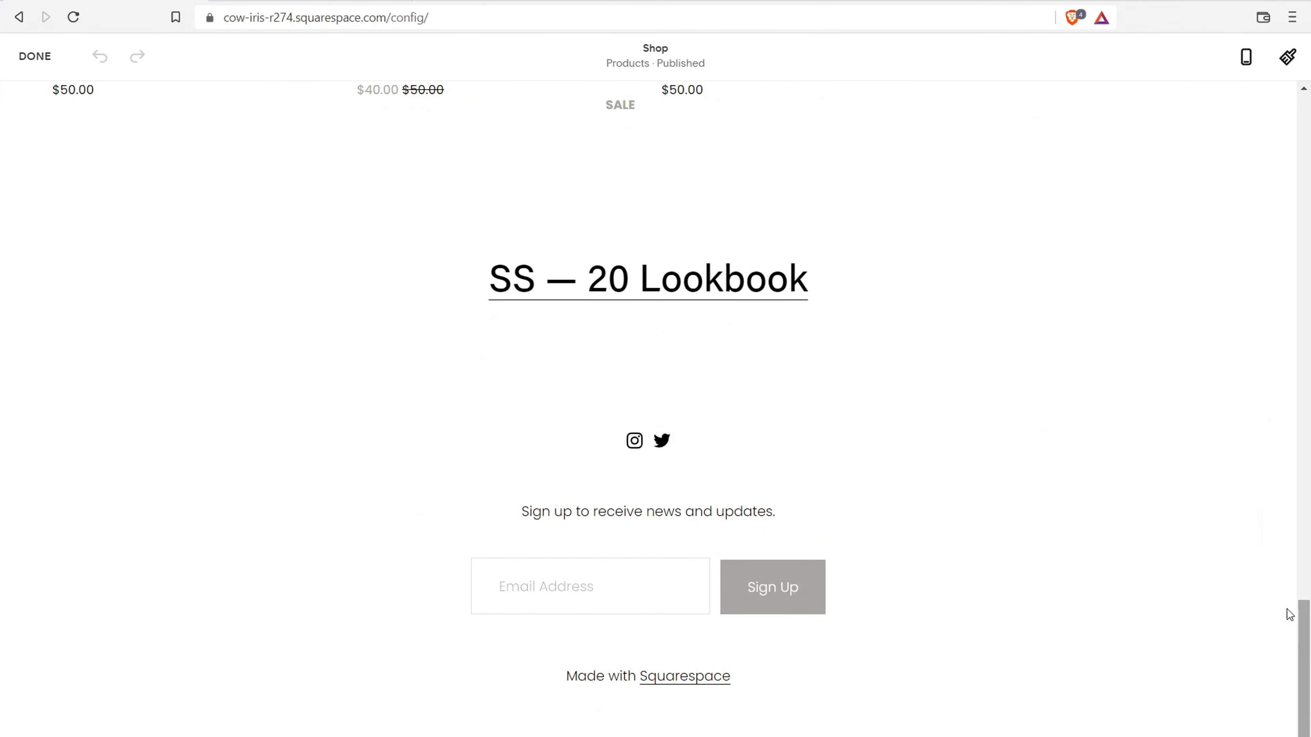
mouse_move(954, 556)
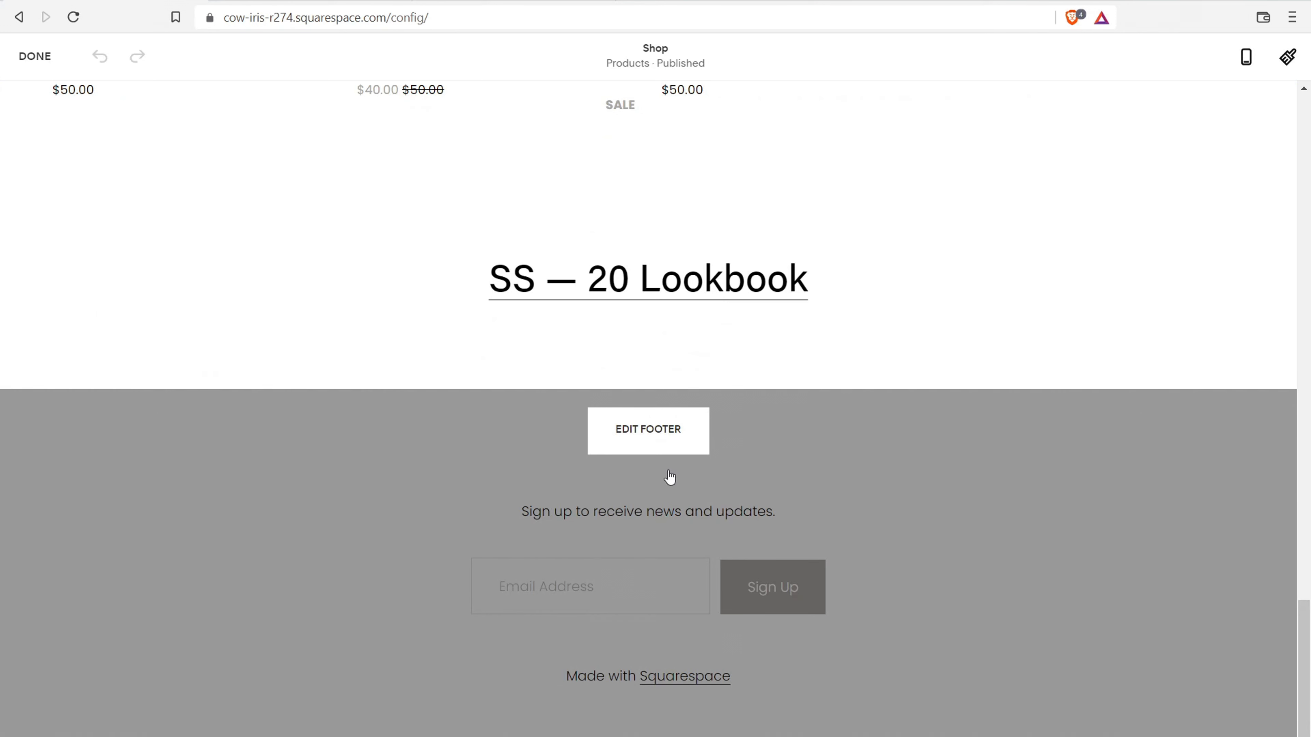
click(634, 443)
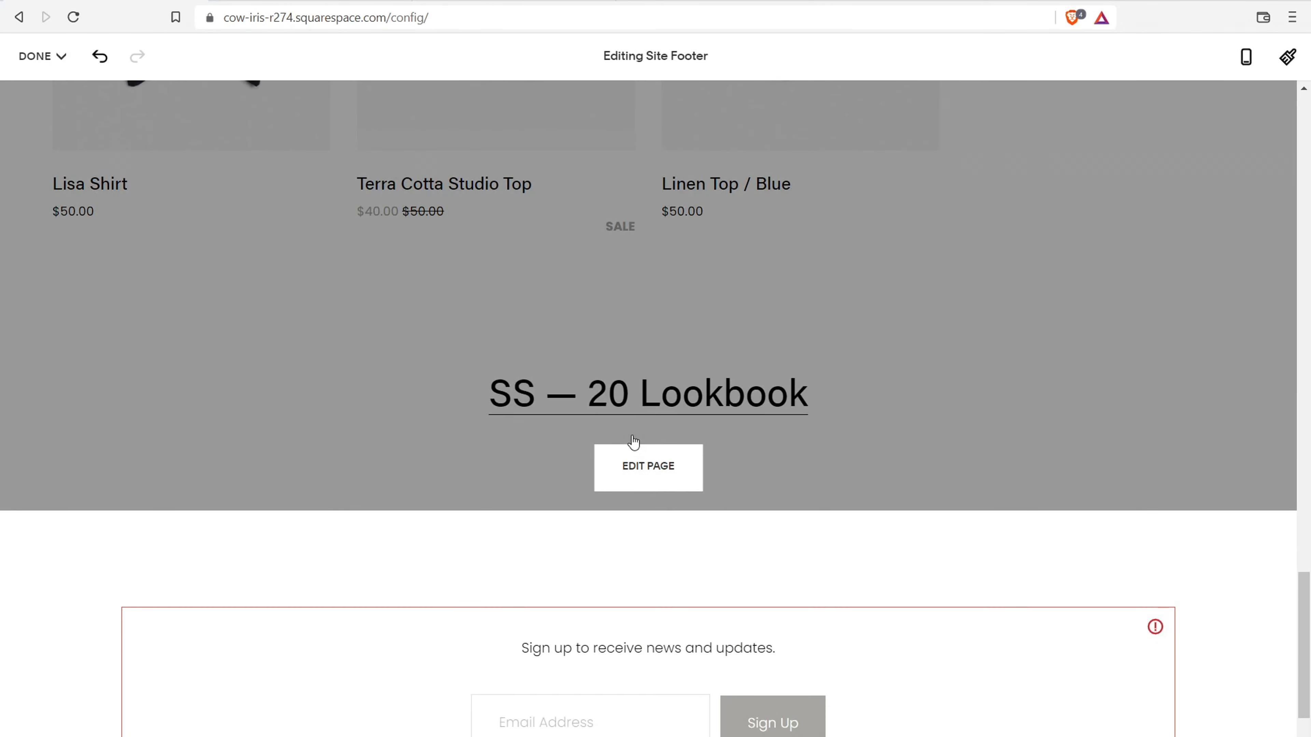
scroll(634, 442, down, 2)
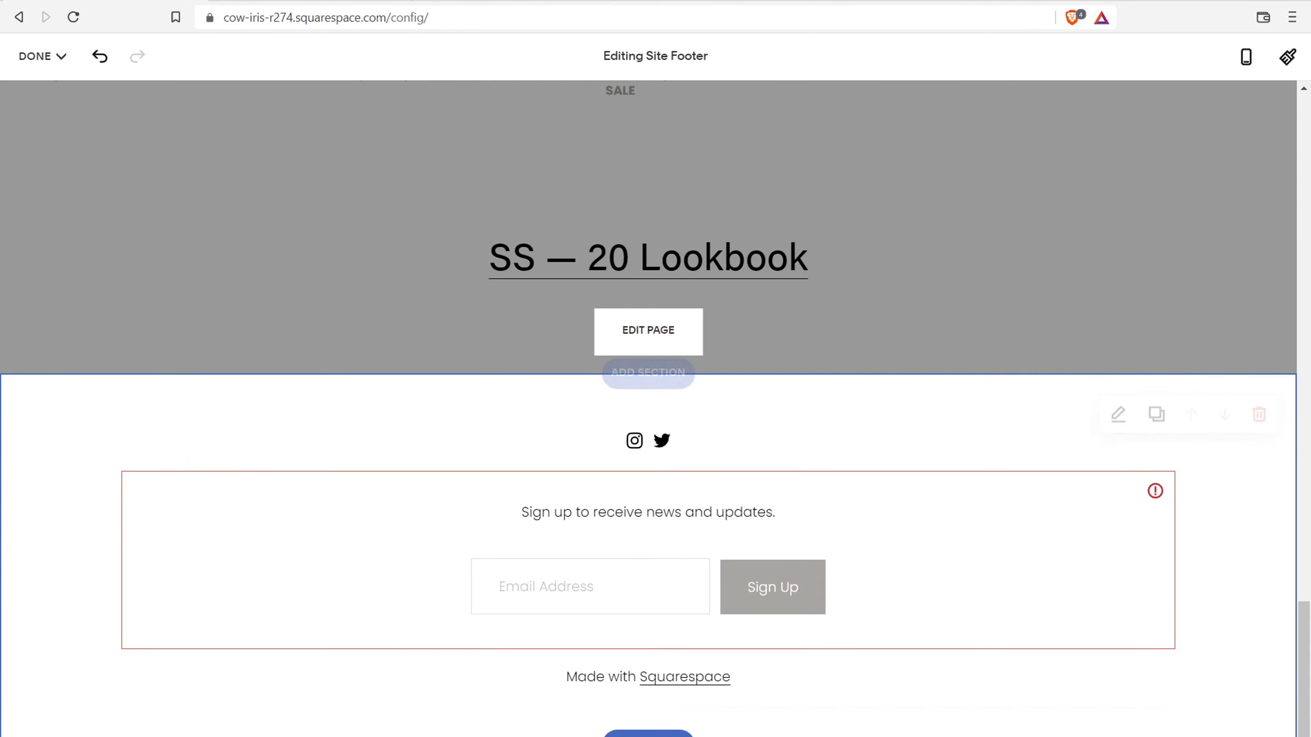
- Add a footer section with a centred site title above three category link columns, below the newsletter sign-up section
click(648, 734)
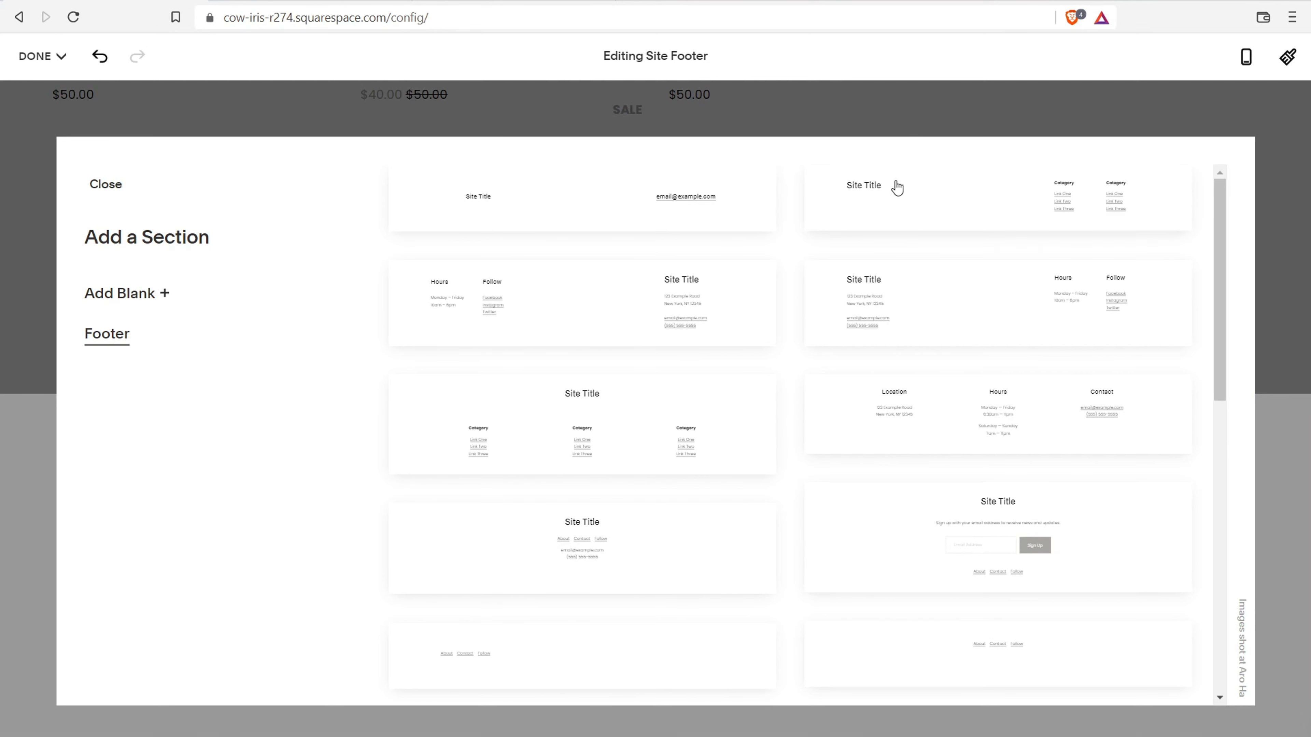
scroll(872, 296, down, 5)
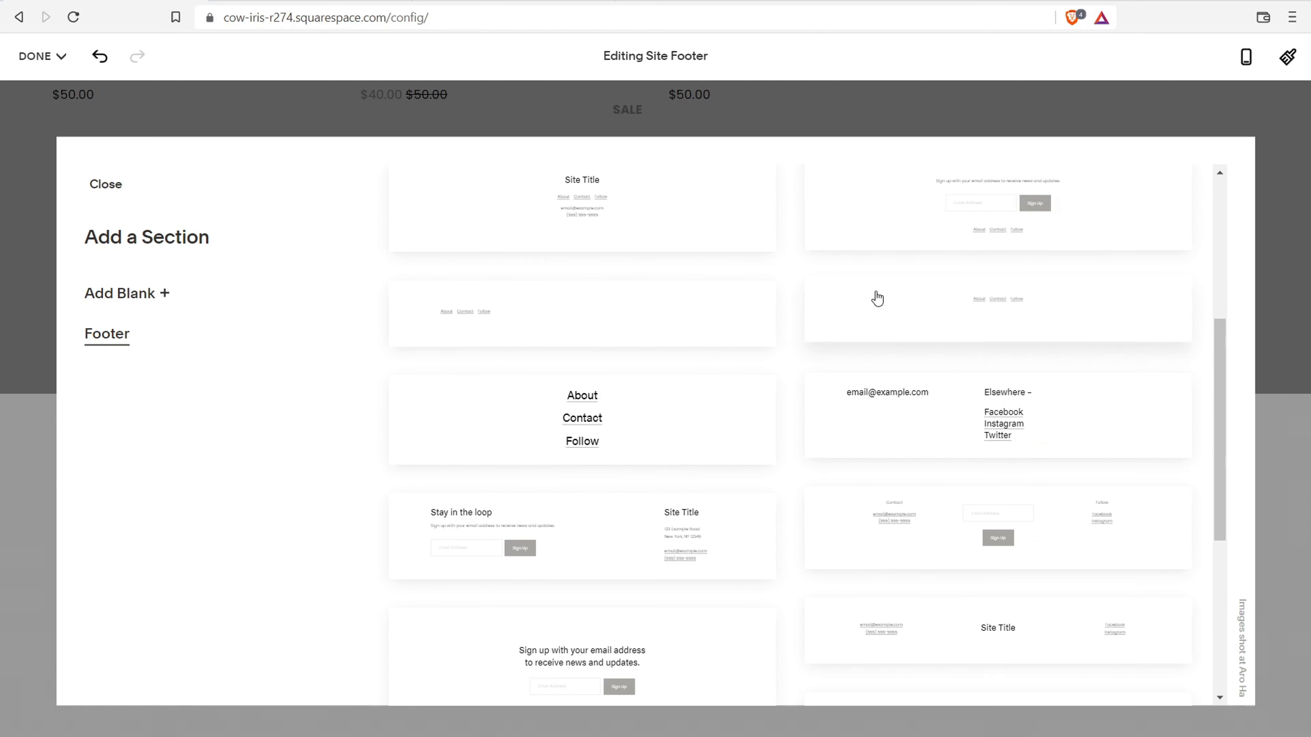
scroll(877, 298, down, 5)
scroll(872, 296, up, 10)
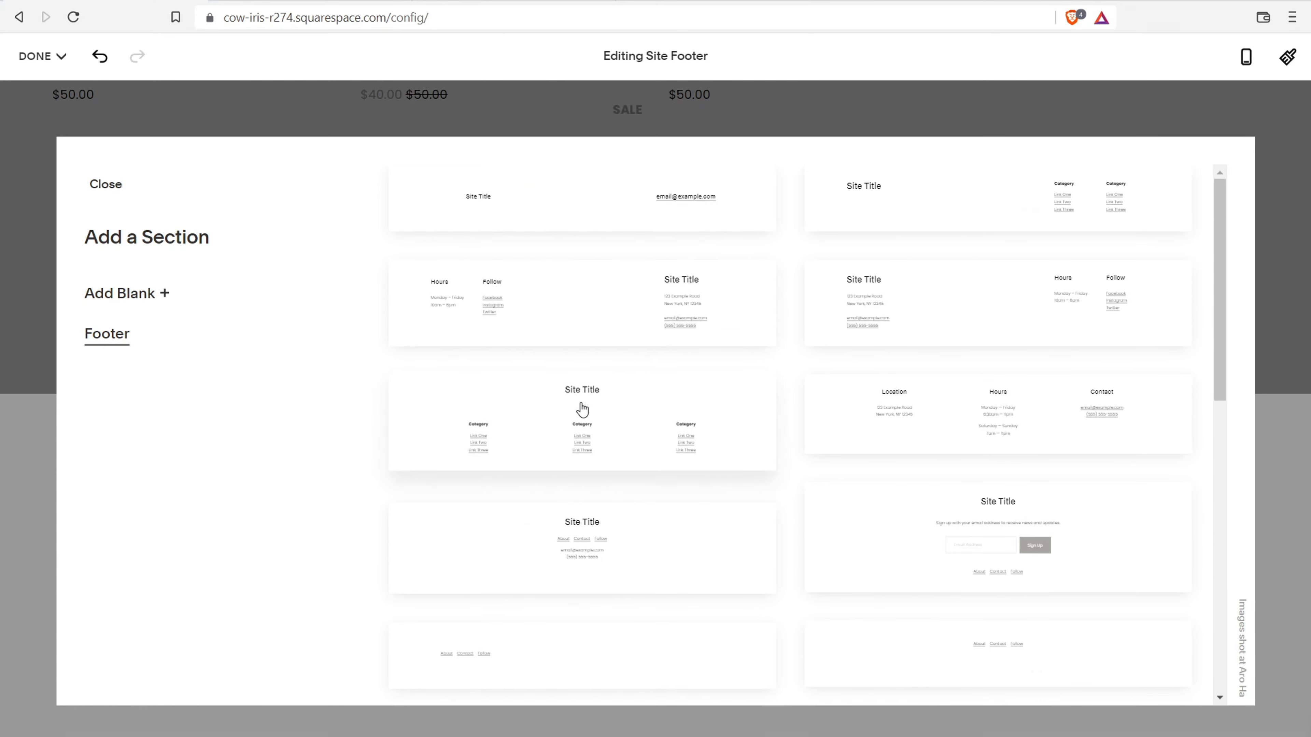
click(567, 411)
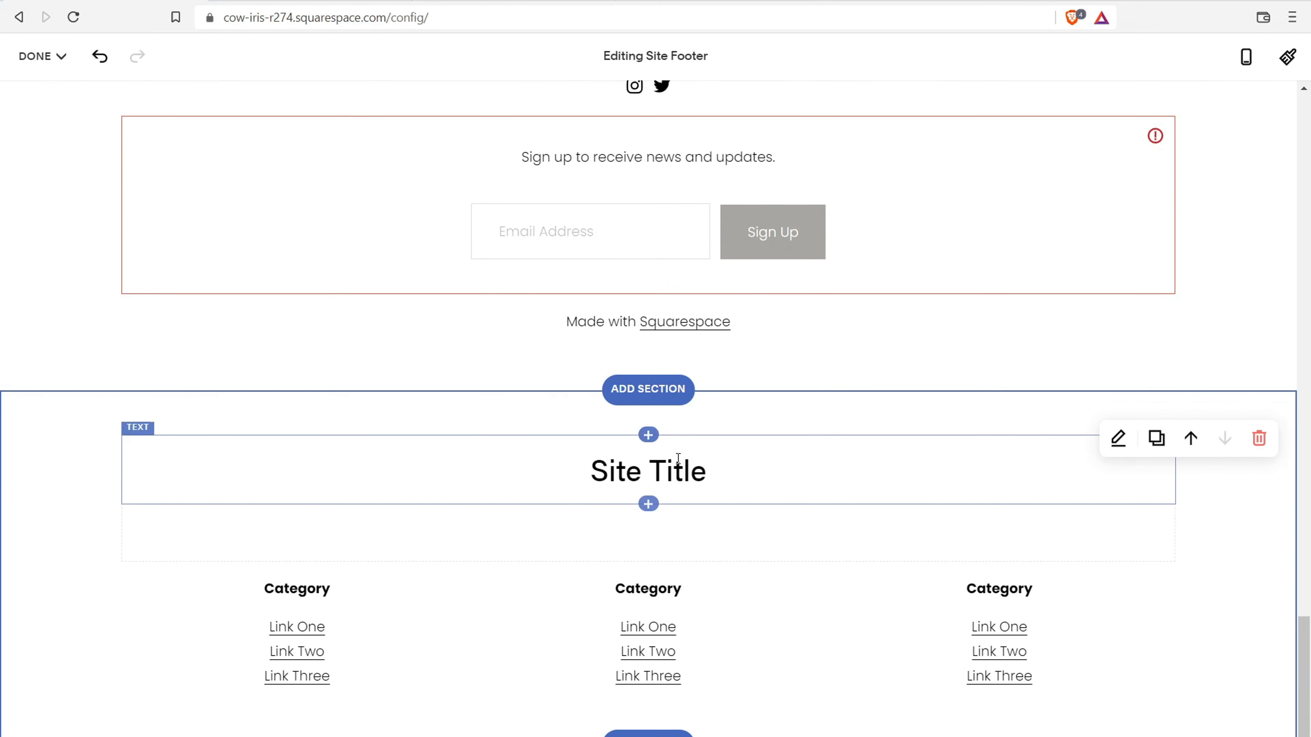
- Delete the "Site Title" text block from the new footer section
click(692, 473)
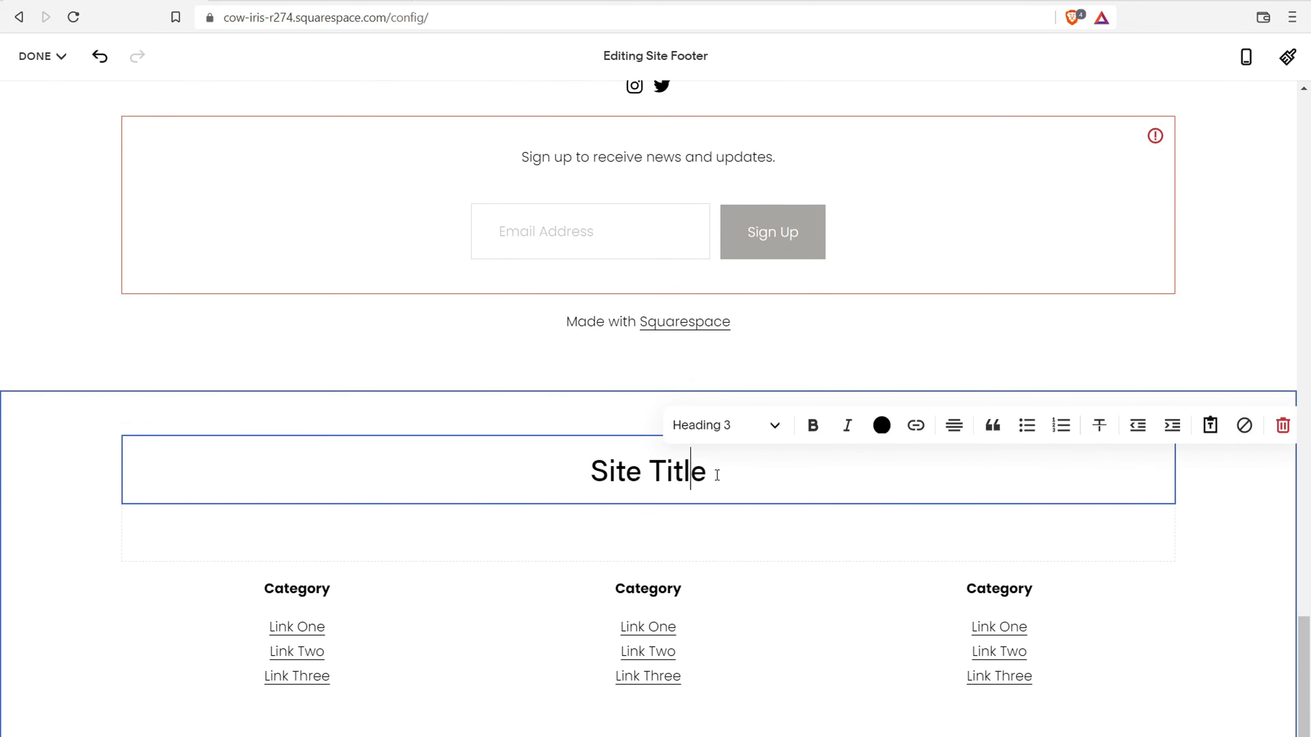
click(1282, 426)
click(750, 447)
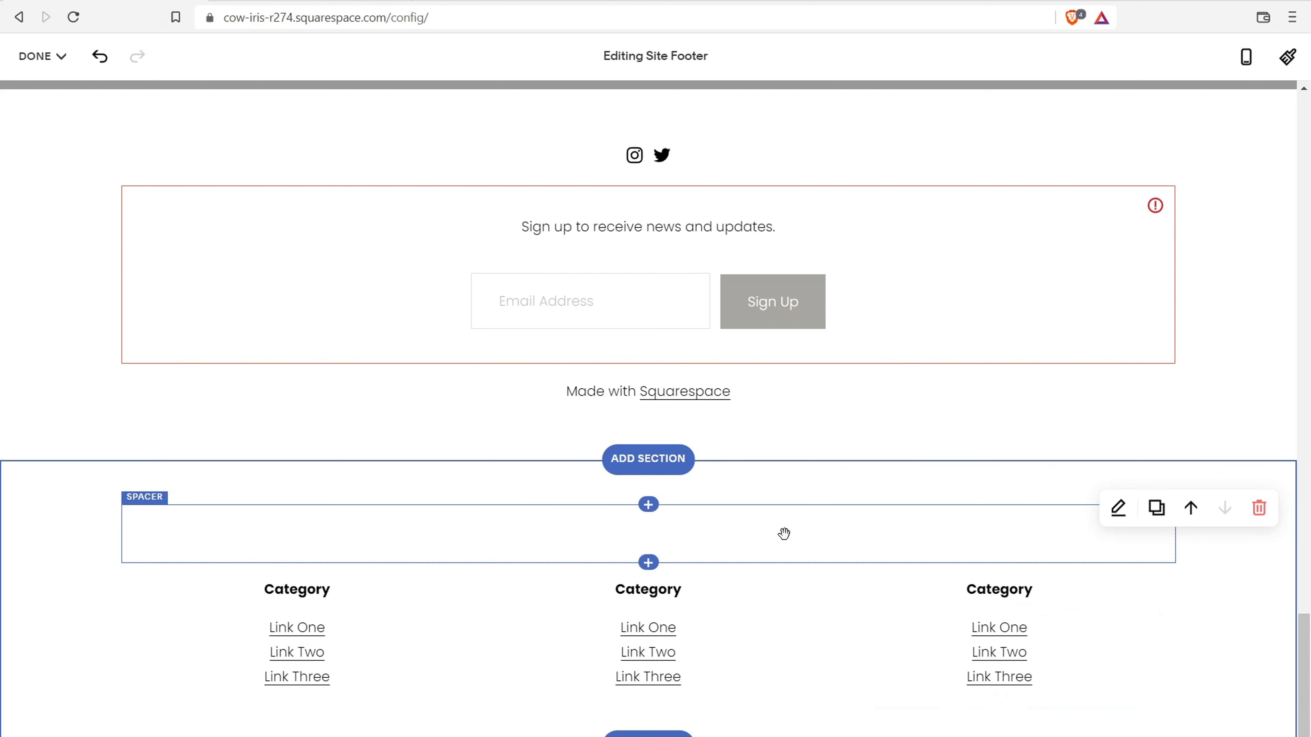
- Add a footer section with About, Contact and Follow links and social icons below the category columns
click(650, 460)
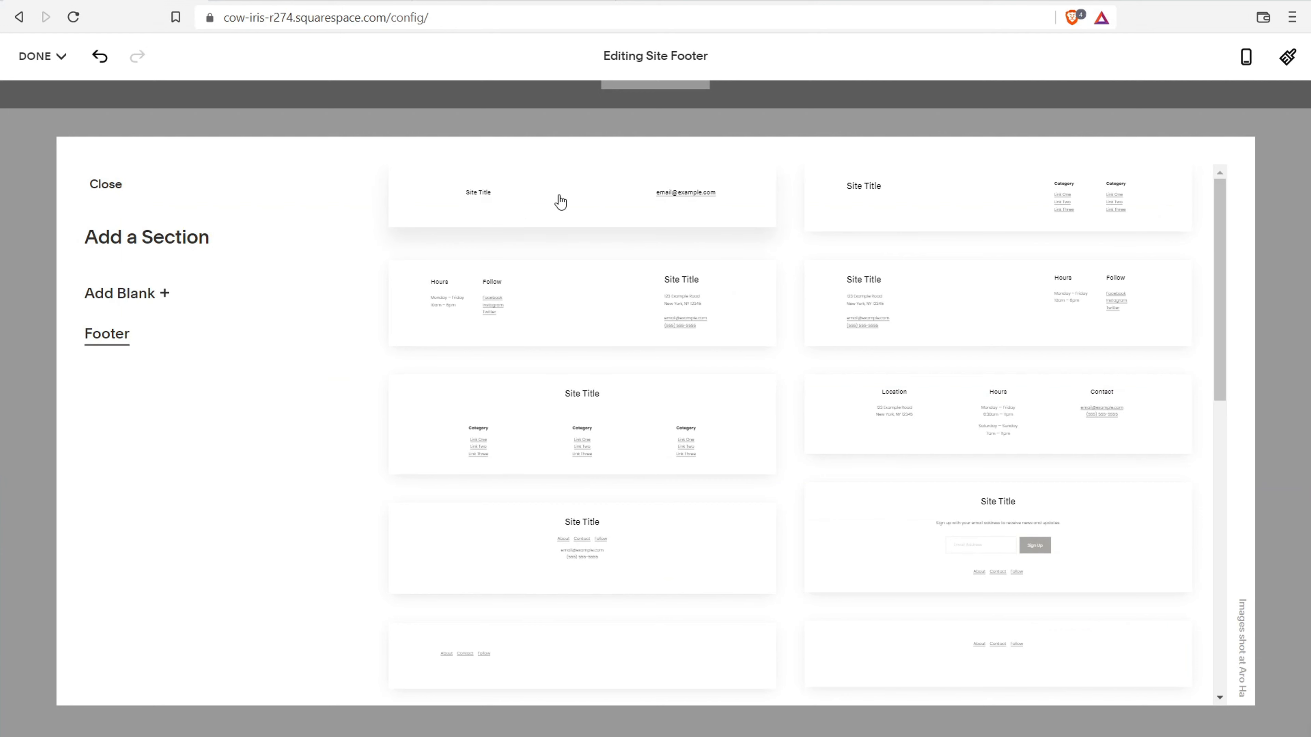
scroll(560, 206, down, 3)
click(564, 469)
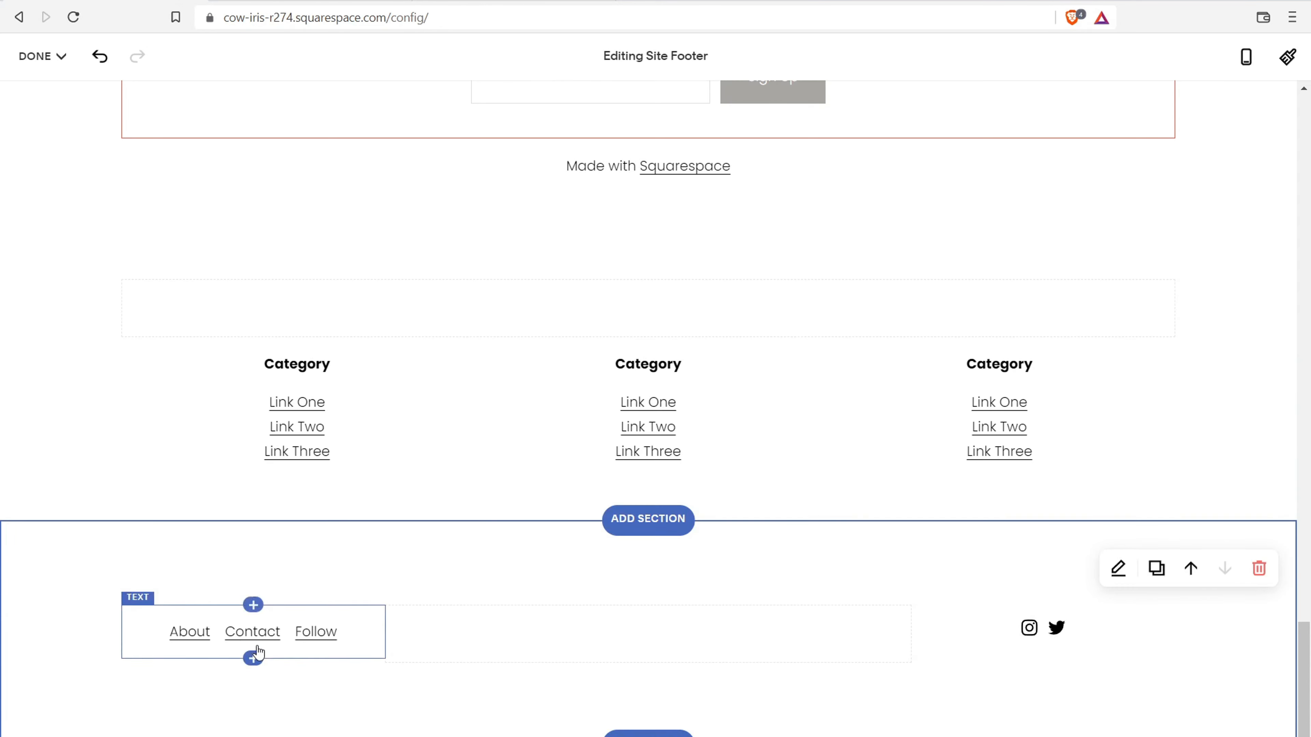
- Insert a text block reading "Copyright" below the About, Contact and Follow links in the footer
click(253, 658)
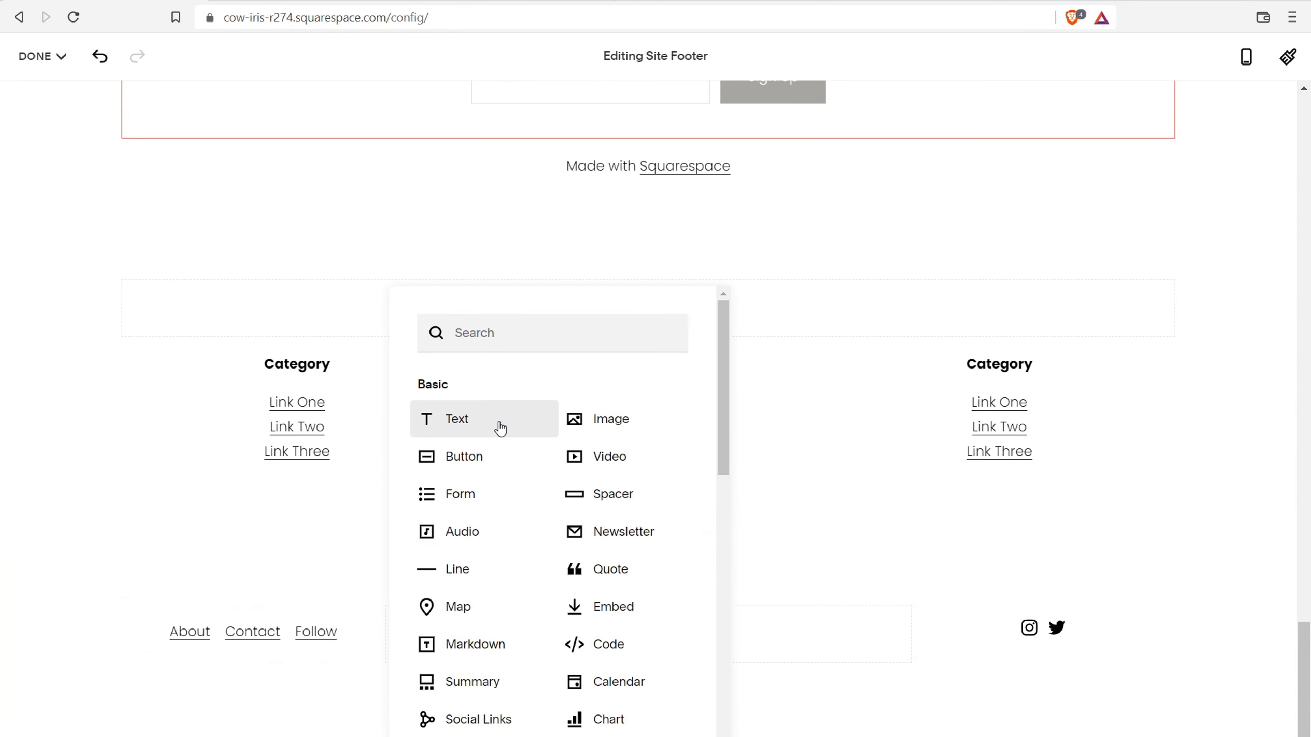
click(494, 421)
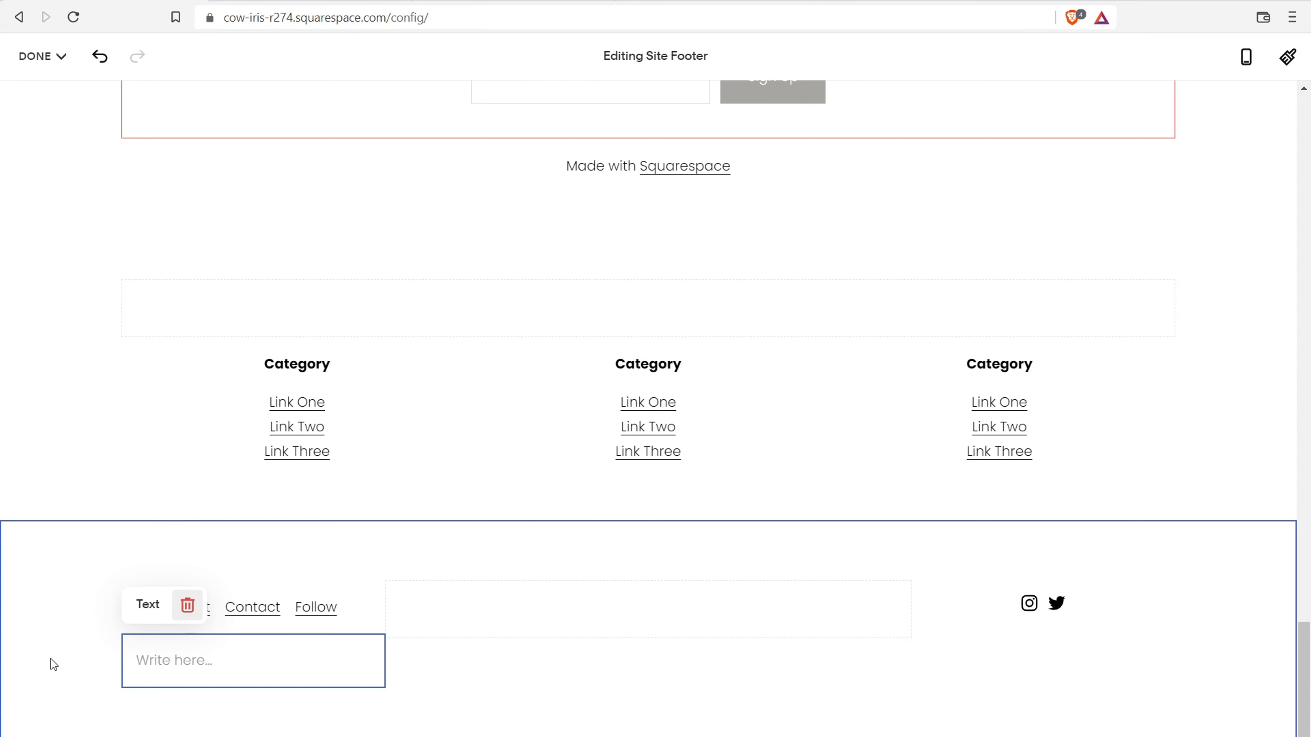
click(140, 660)
text(Copyright)
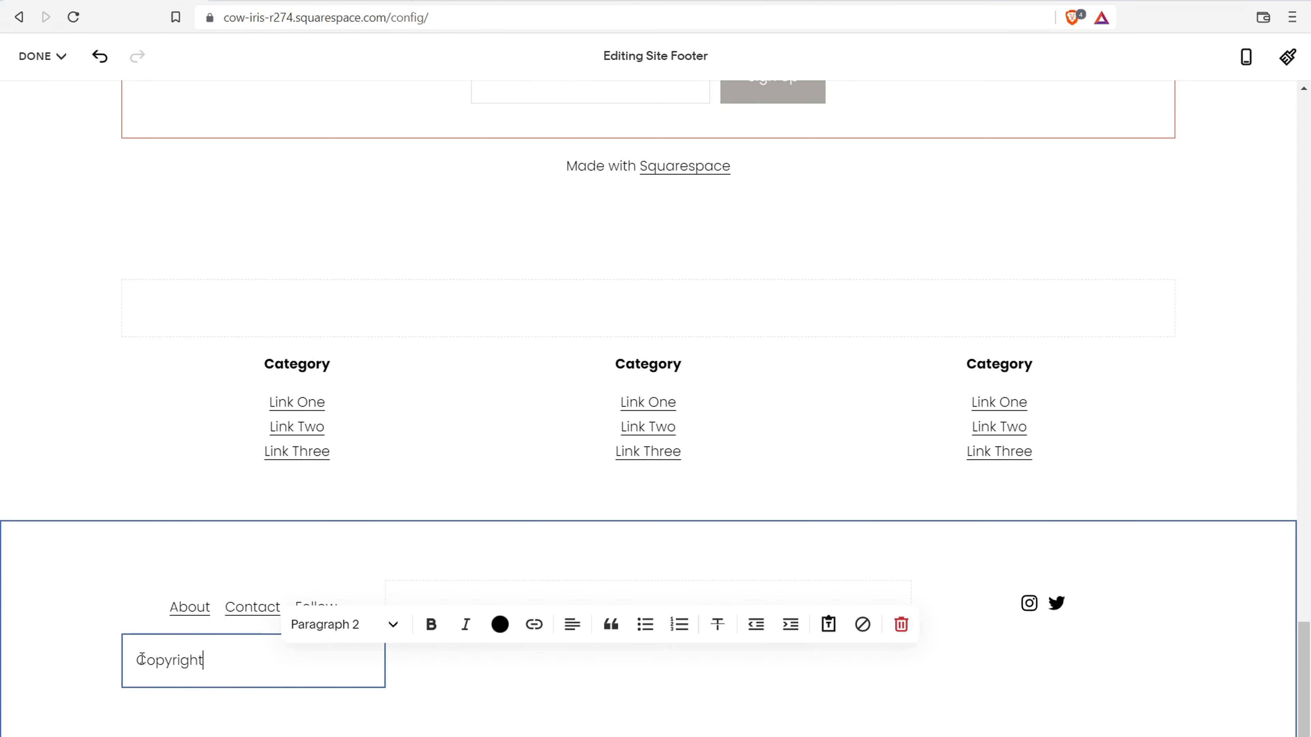
- Try the medium and large section heights on the Copyright footer section, and return it to small
click(93, 603)
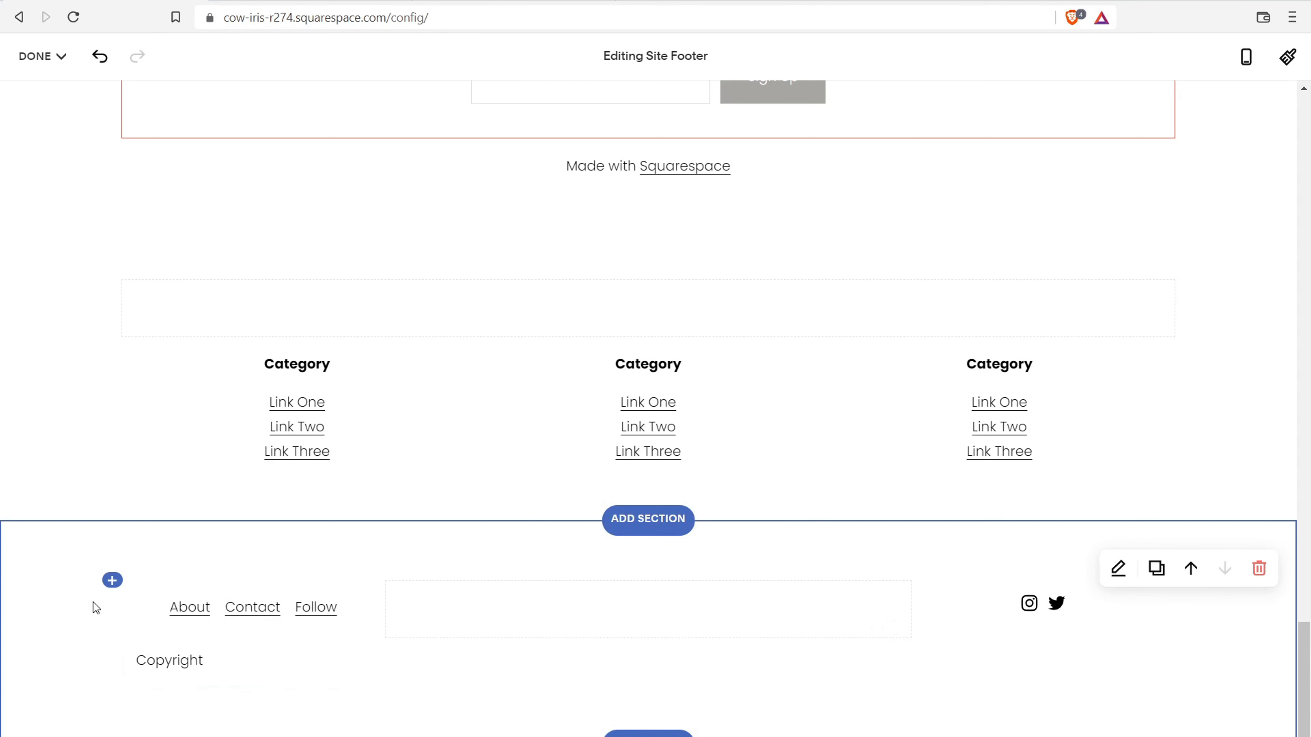
click(157, 643)
click(1120, 569)
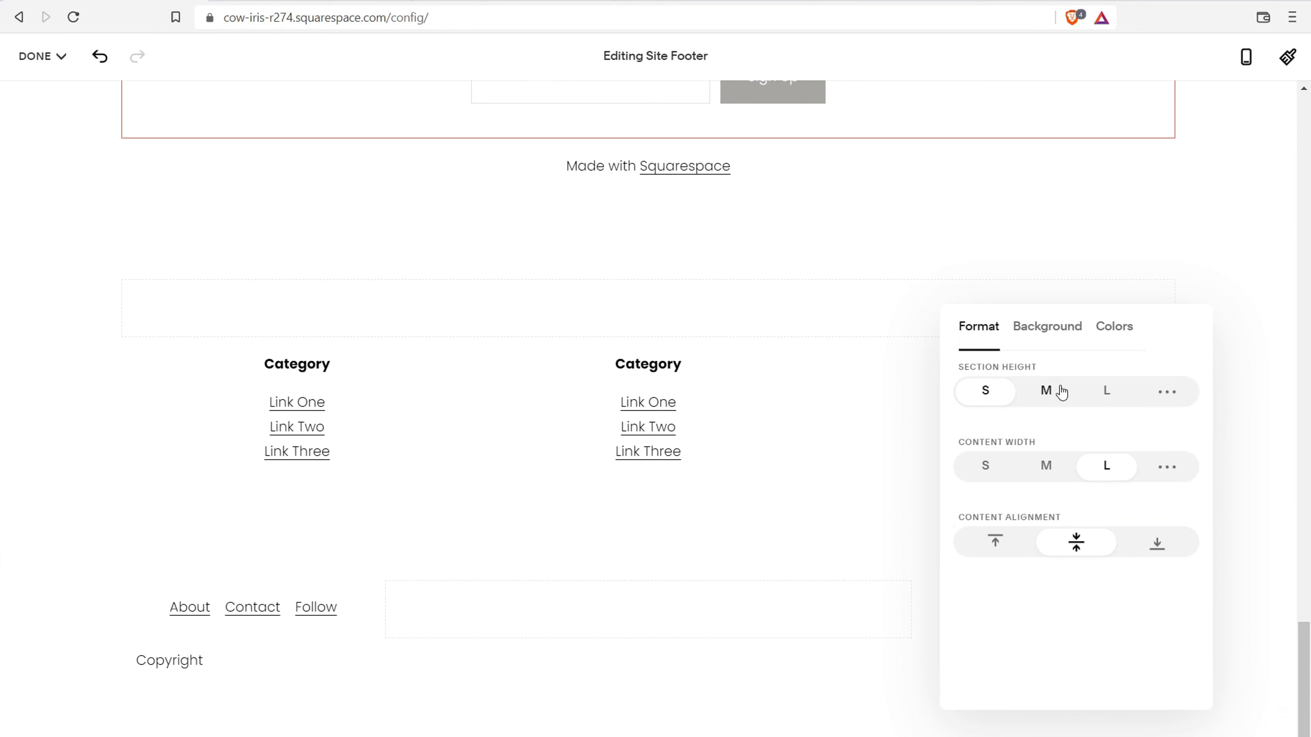
click(1048, 394)
click(990, 397)
click(1032, 400)
click(1113, 395)
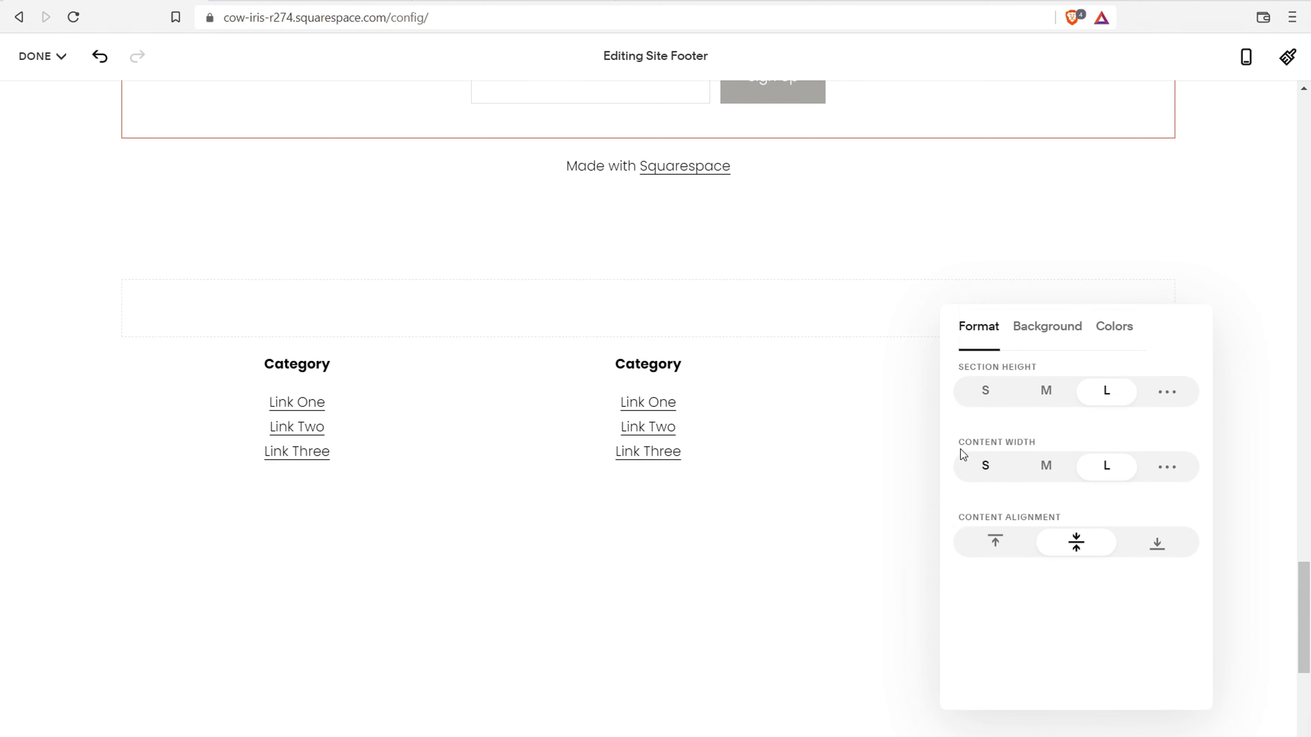
click(983, 398)
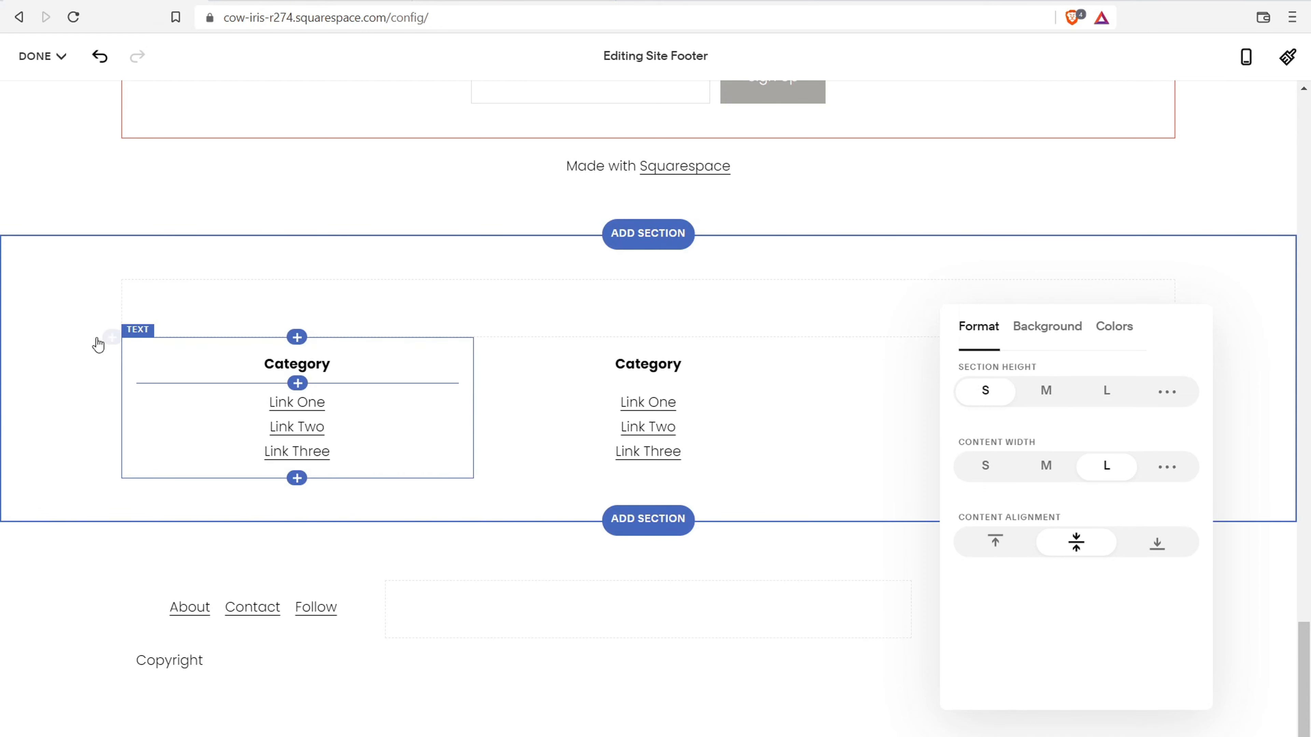
- Check the format settings of the footer section holding the category link columns
click(70, 337)
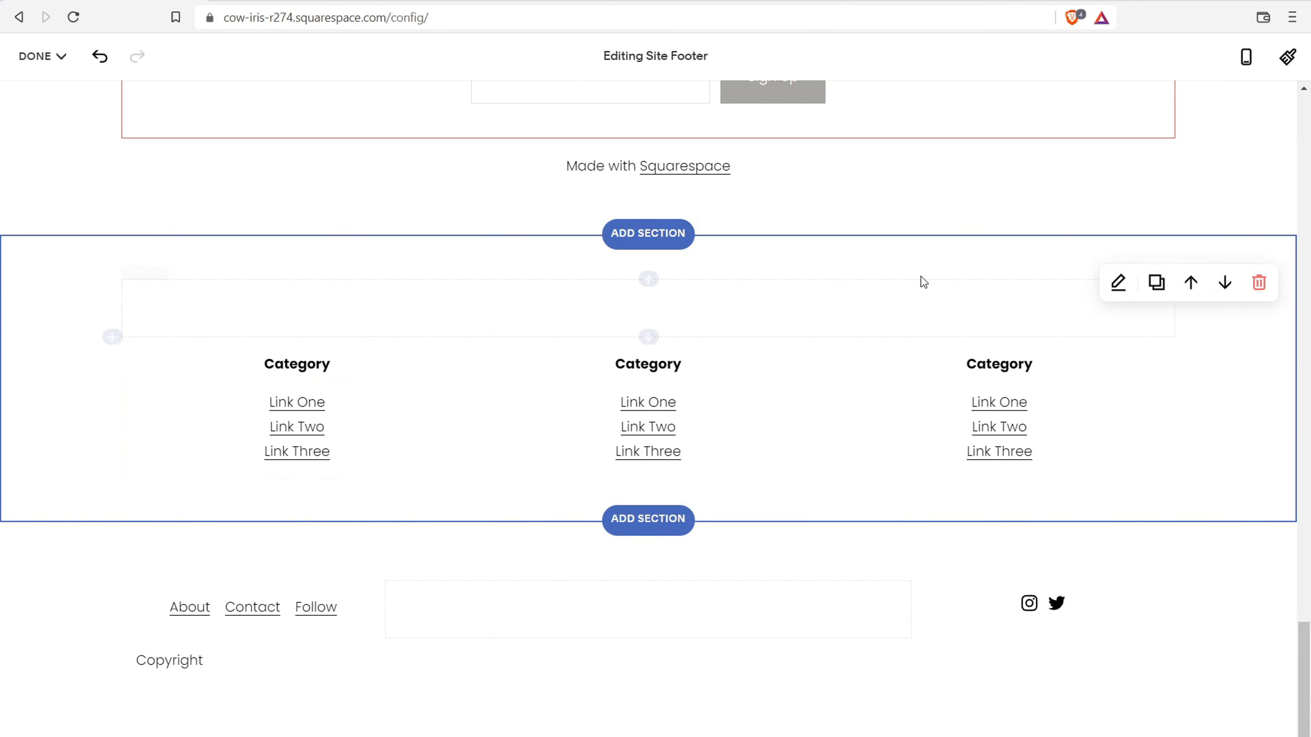
click(1119, 285)
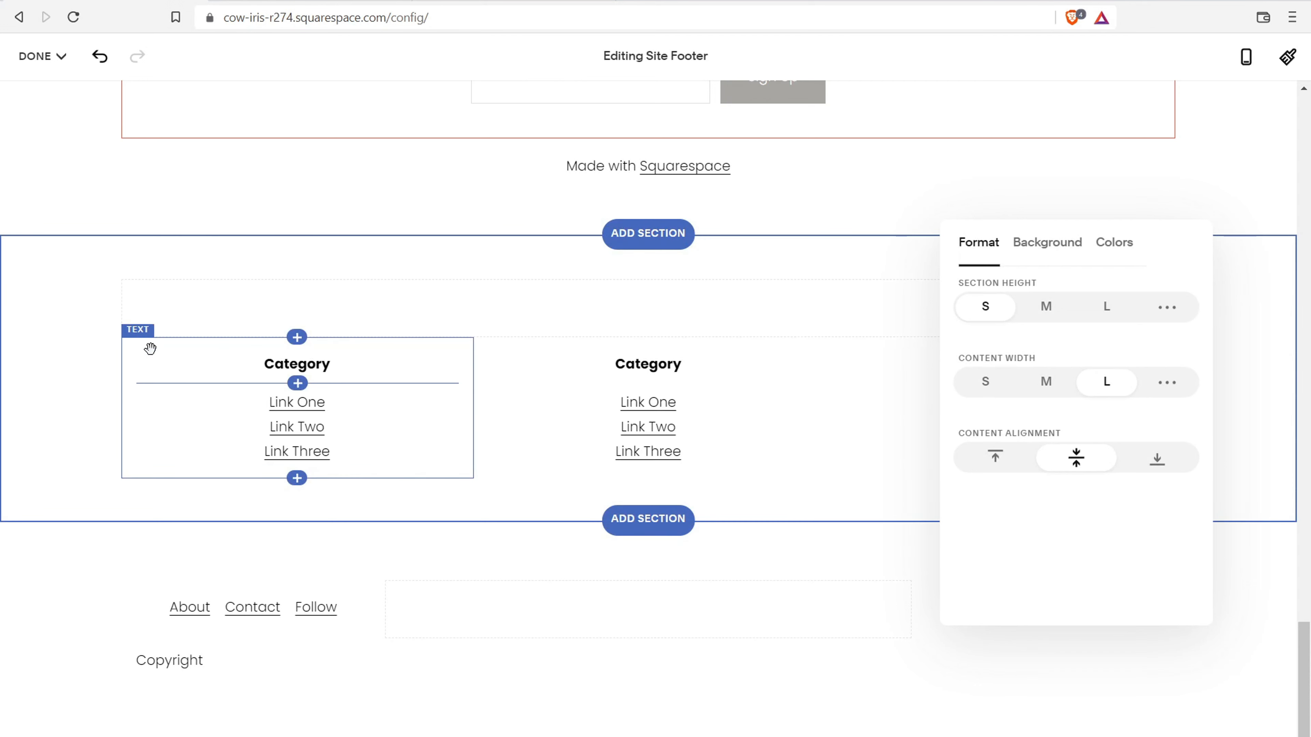
click(84, 335)
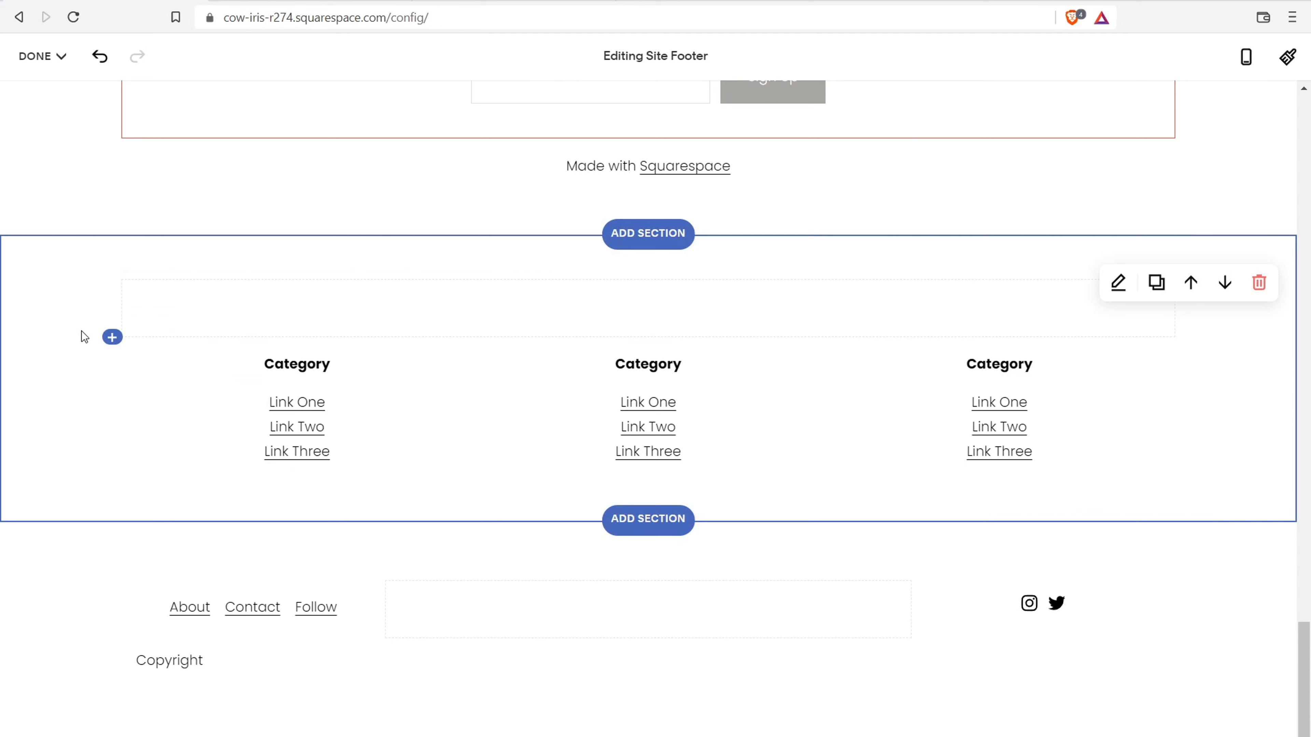
- Try to replace the web address behind the footer's About link in the link editor
click(198, 610)
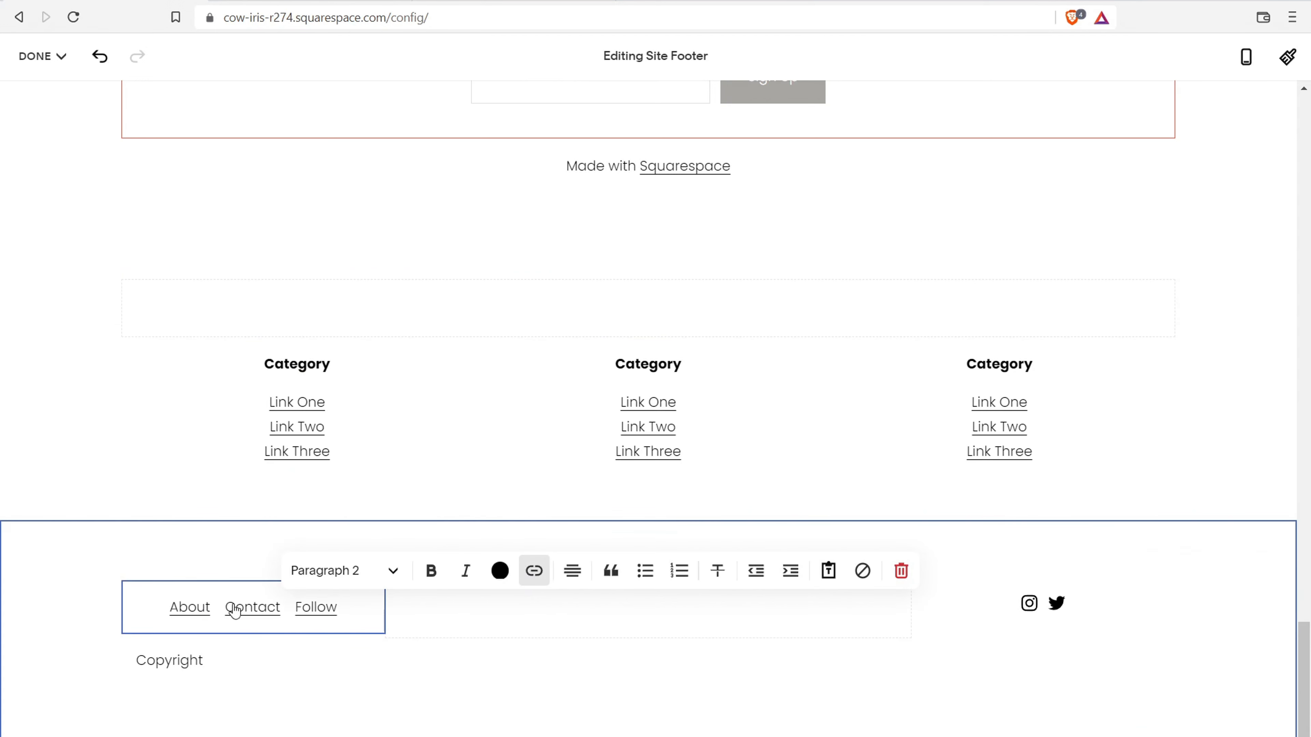
click(209, 608)
click(534, 571)
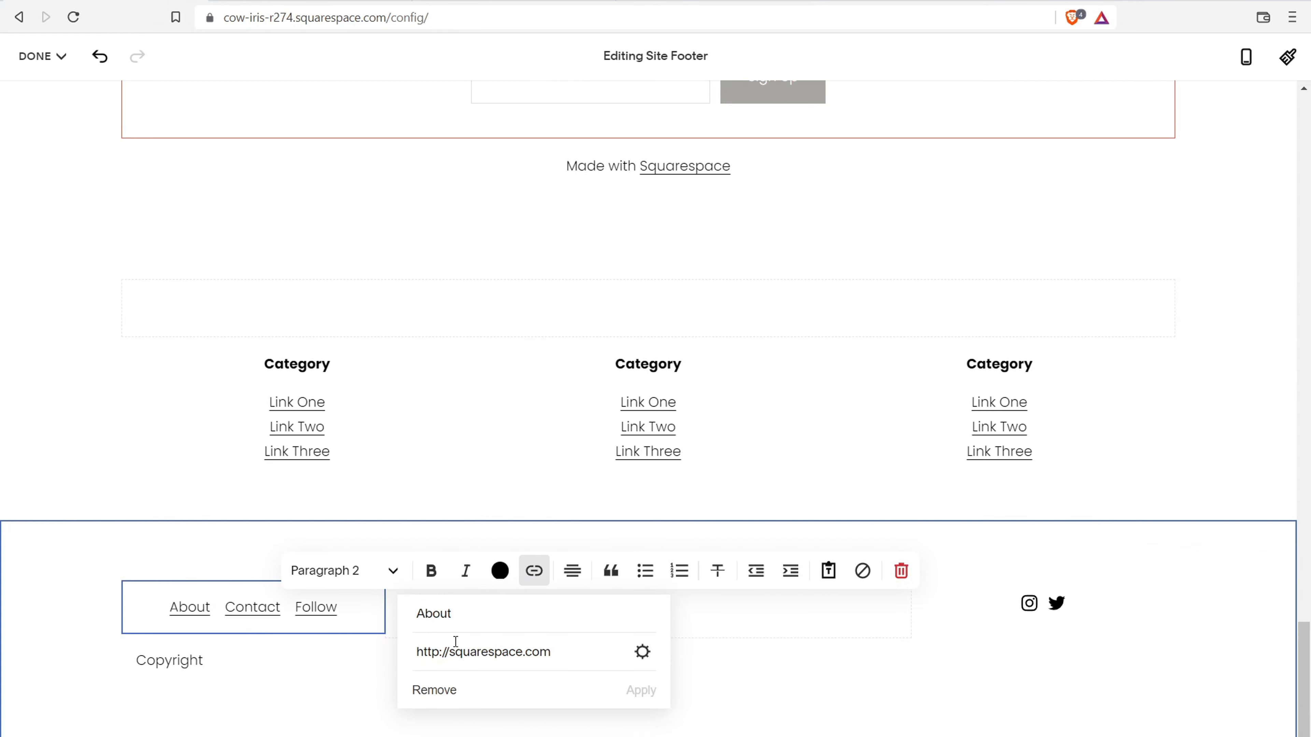
click(642, 651)
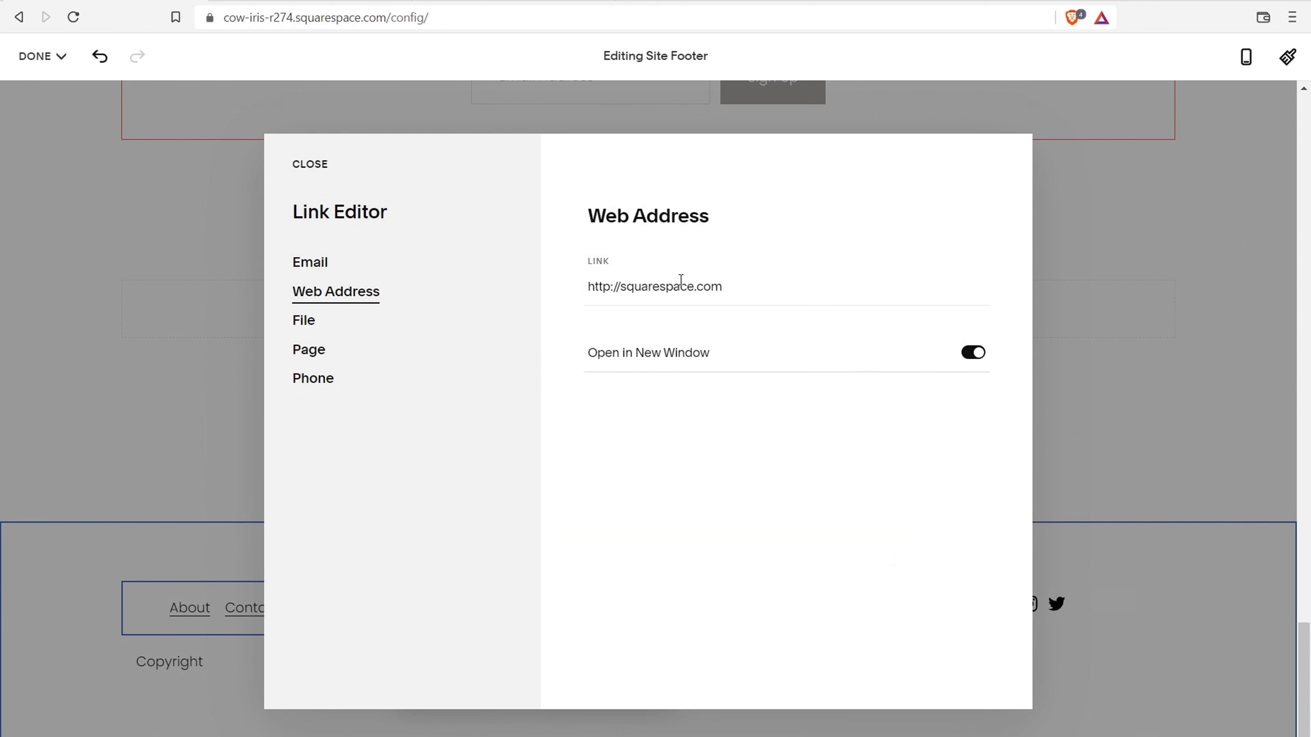
click(726, 282)
drag(725, 283, 643, 287)
key(BackSpace)
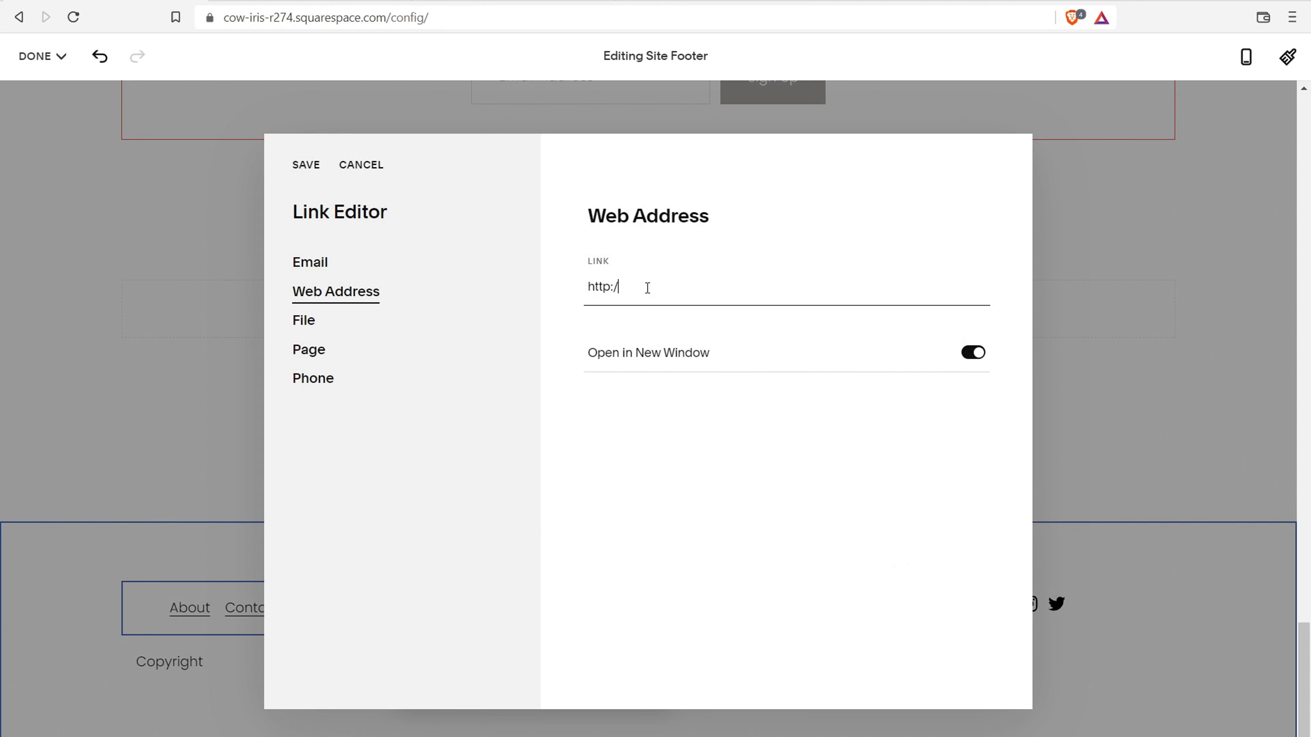
text(example.com/privacy)
click(194, 407)
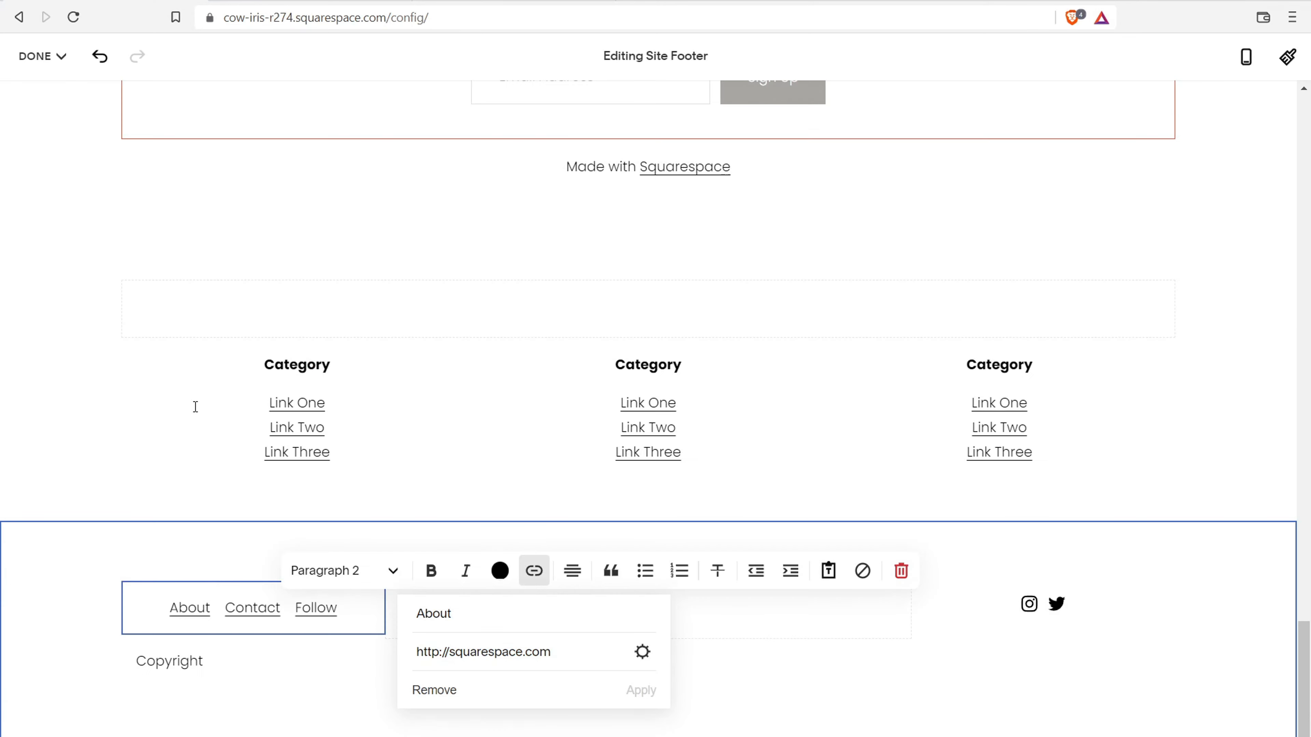
- Save the site footer changes and open the list of site pages
drag(1307, 670, 1305, 145)
click(37, 54)
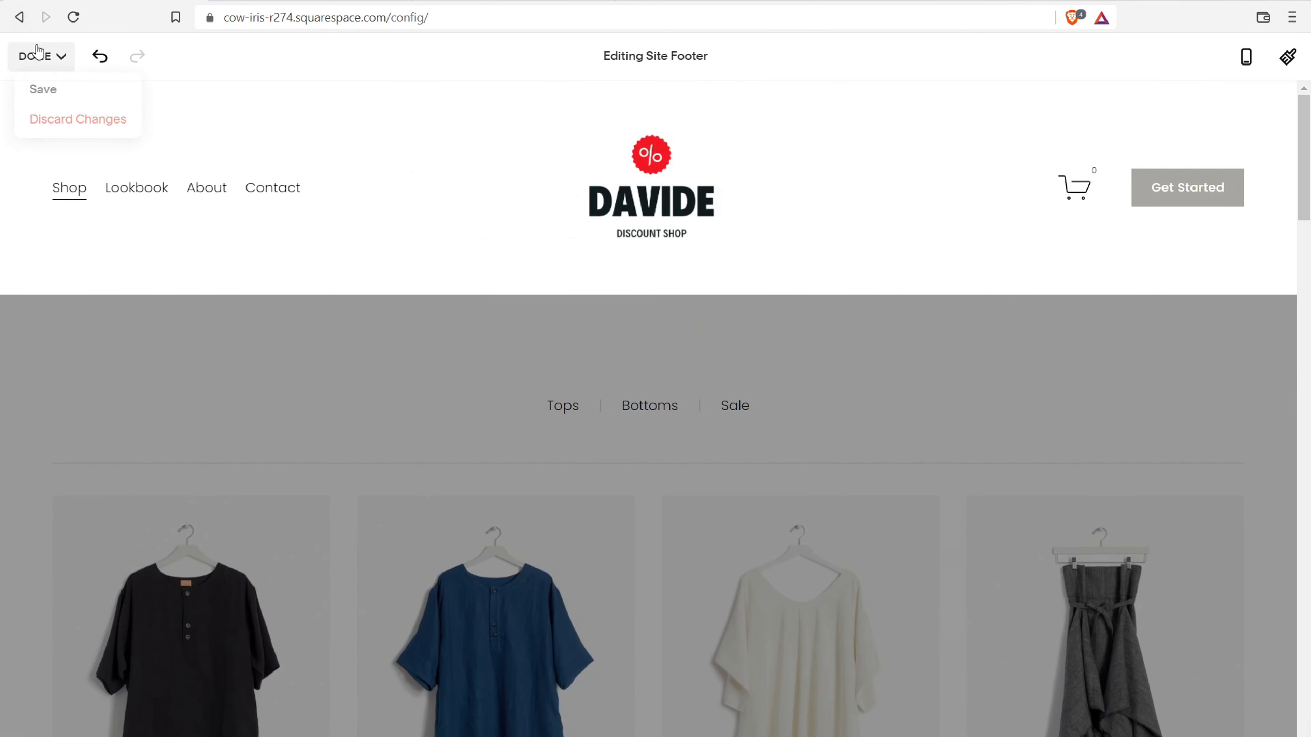
click(39, 89)
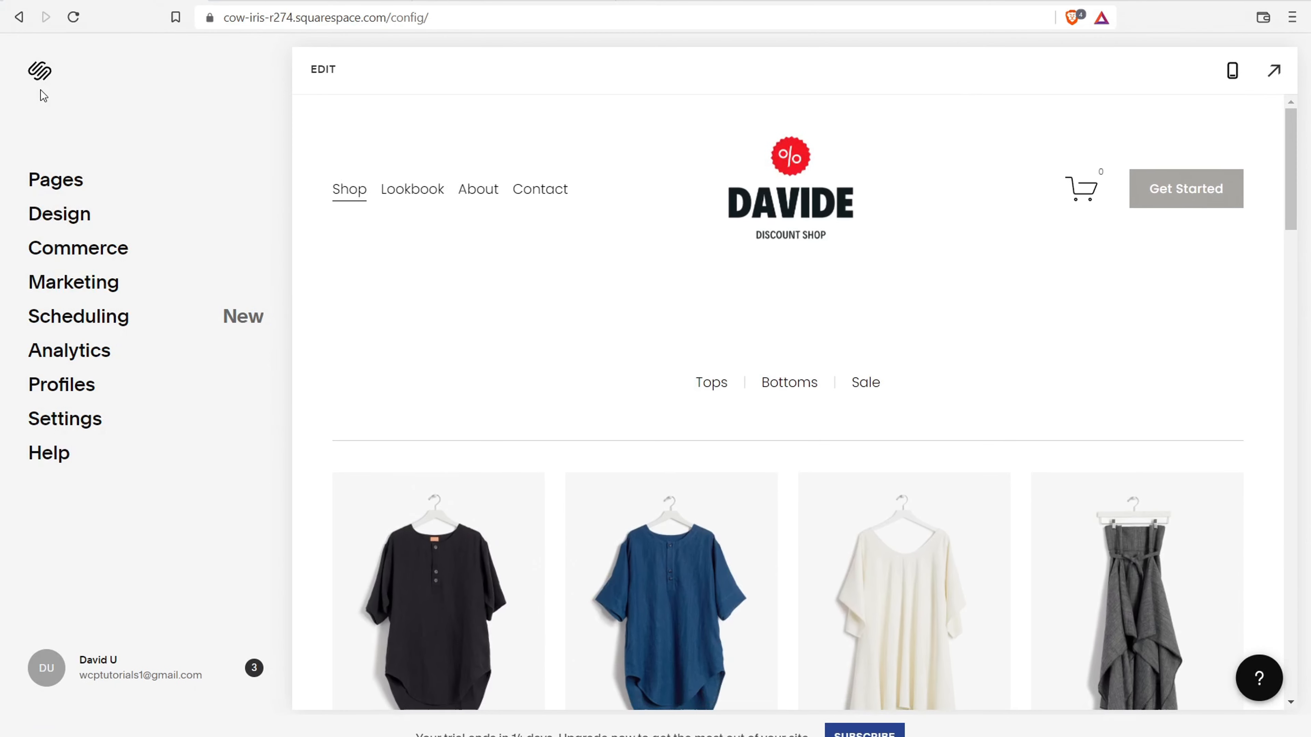
click(68, 184)
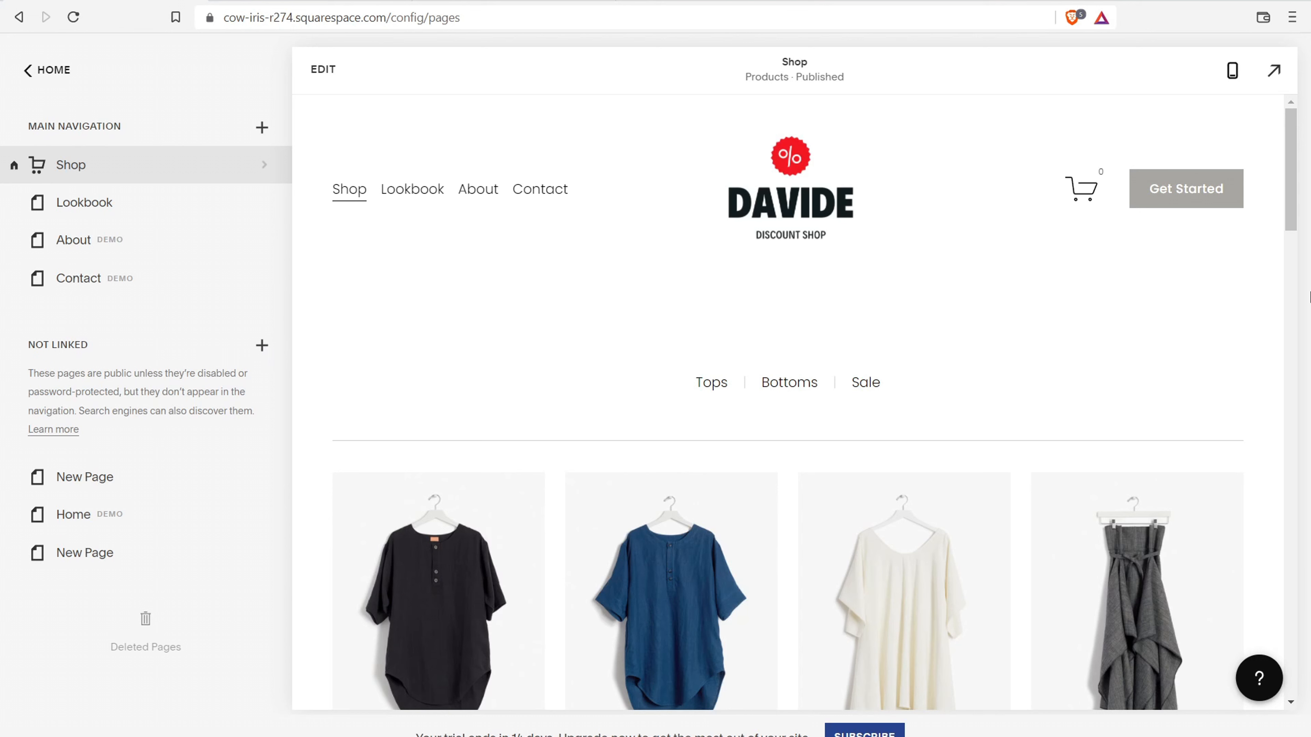
drag(1294, 197, 1309, 697)
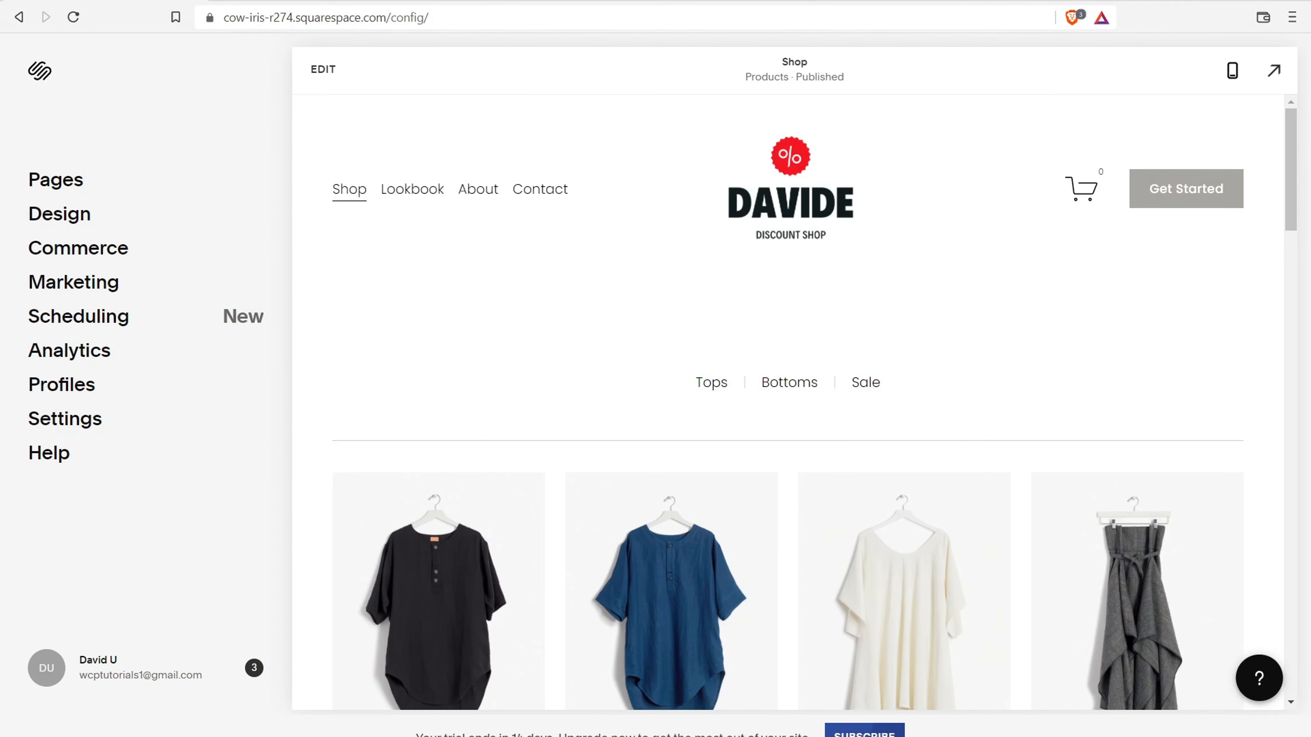
- Open the subscription plans and examine the prices and the features exclusive to the Commerce Advanced plan
click(865, 732)
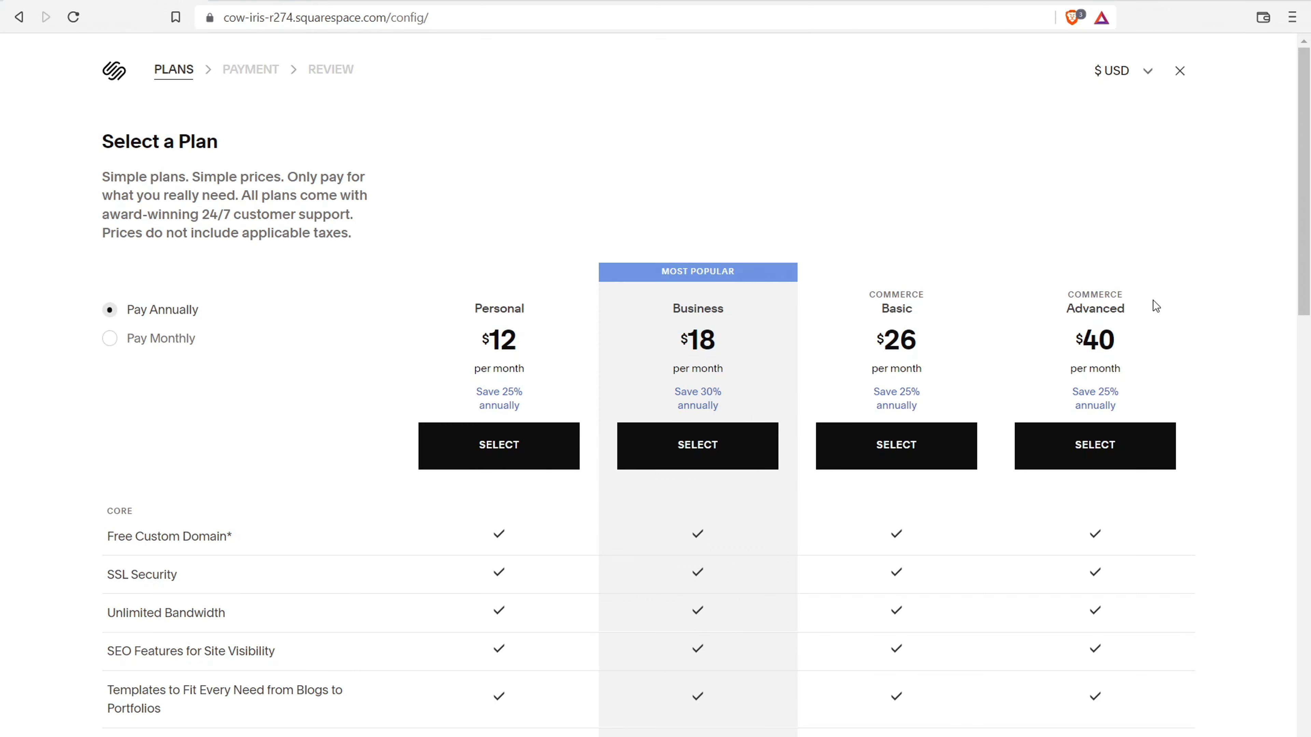
drag(1307, 196, 1308, 594)
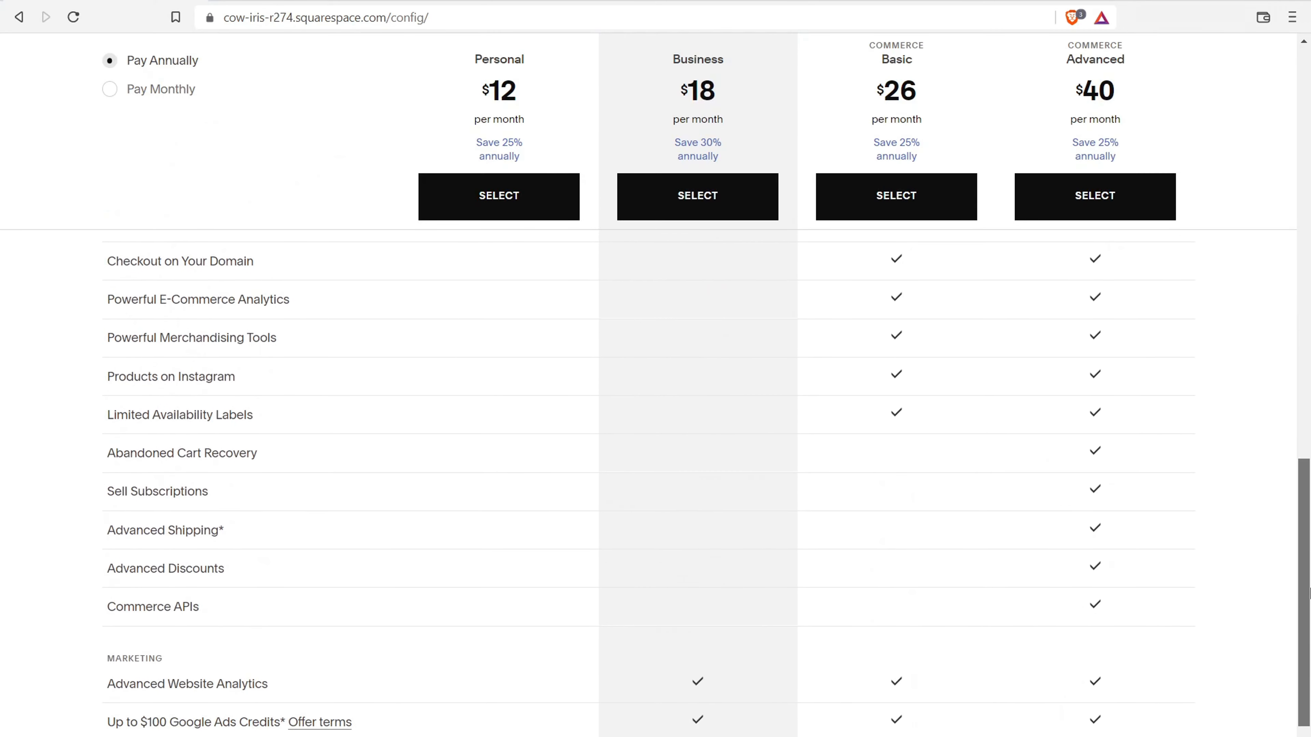
drag(232, 453, 137, 454)
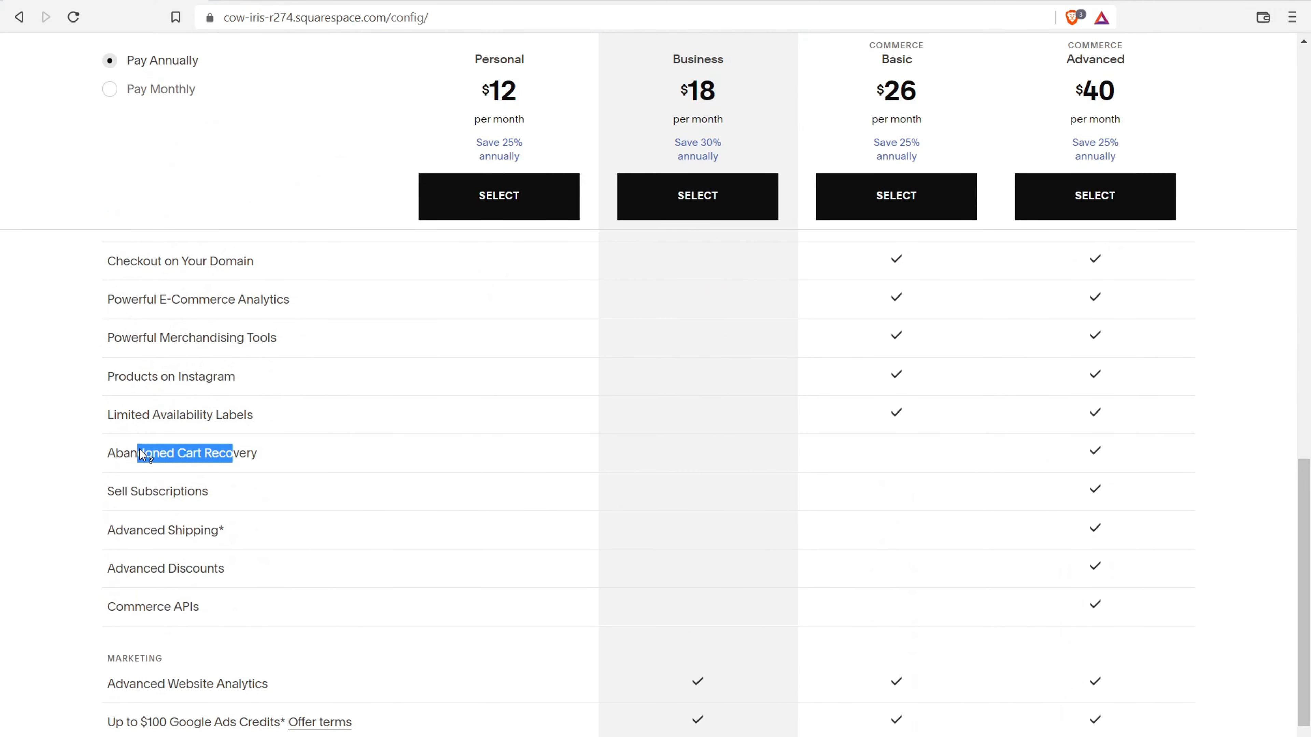
mouse_move(202, 497)
drag(195, 492, 139, 496)
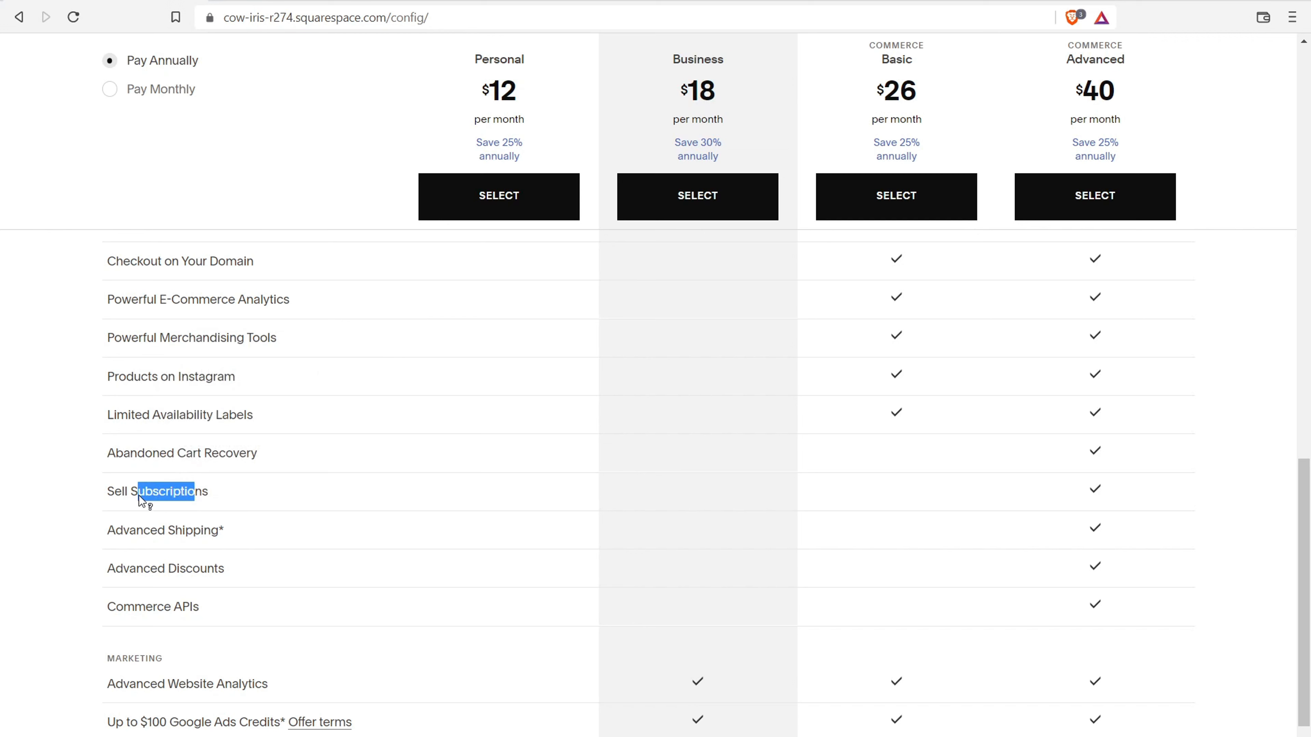
mouse_move(188, 568)
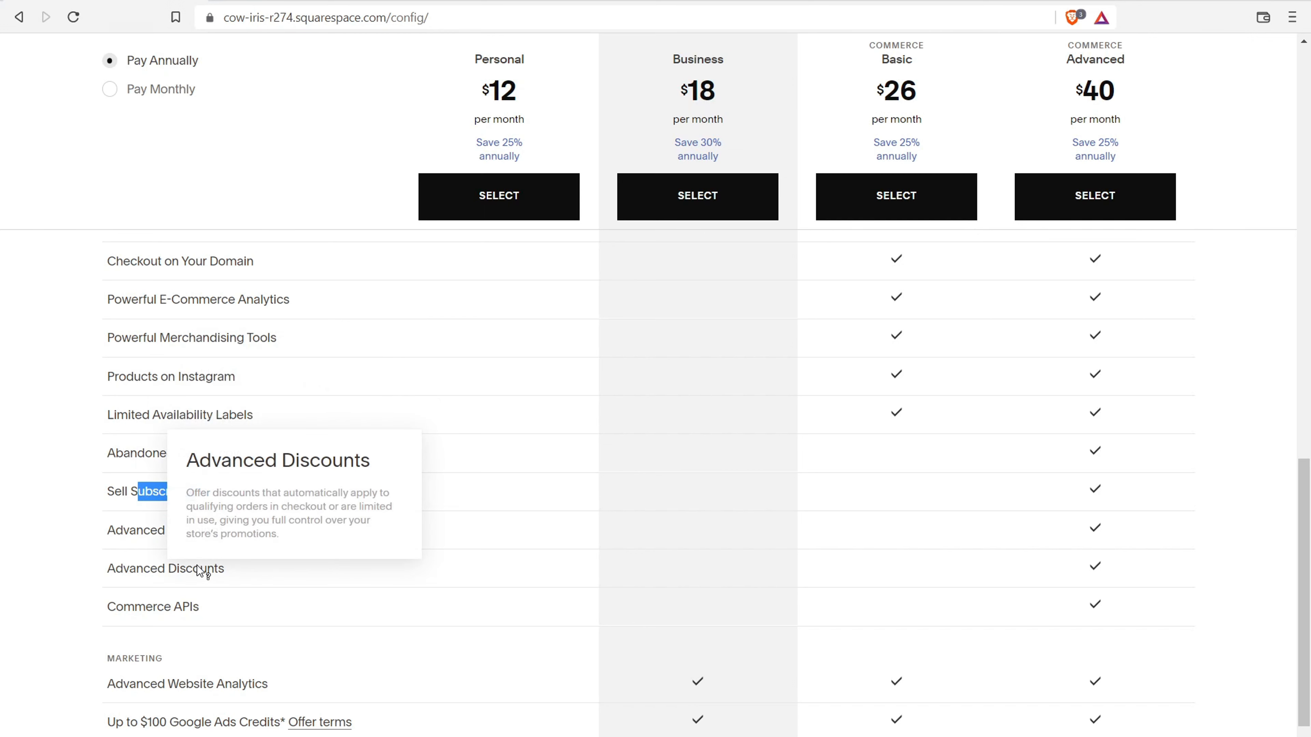
mouse_move(182, 607)
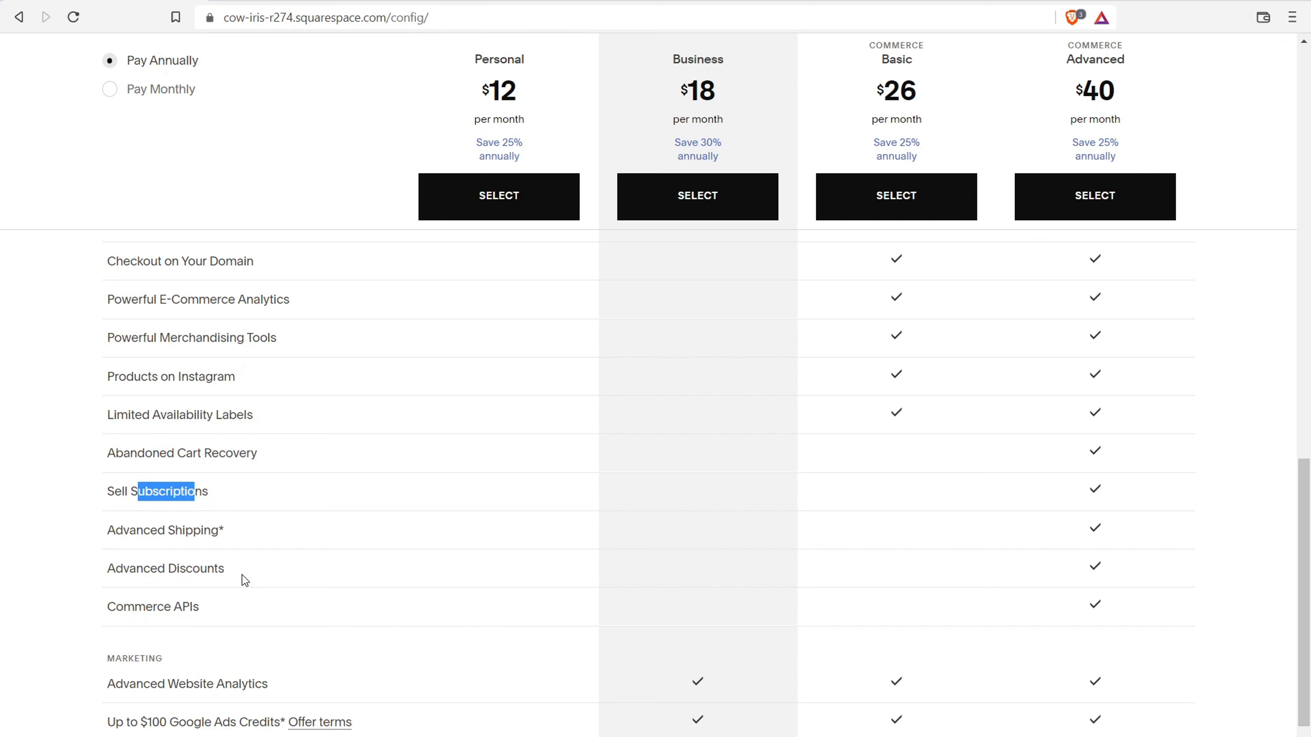
scroll(550, 433, up, 6)
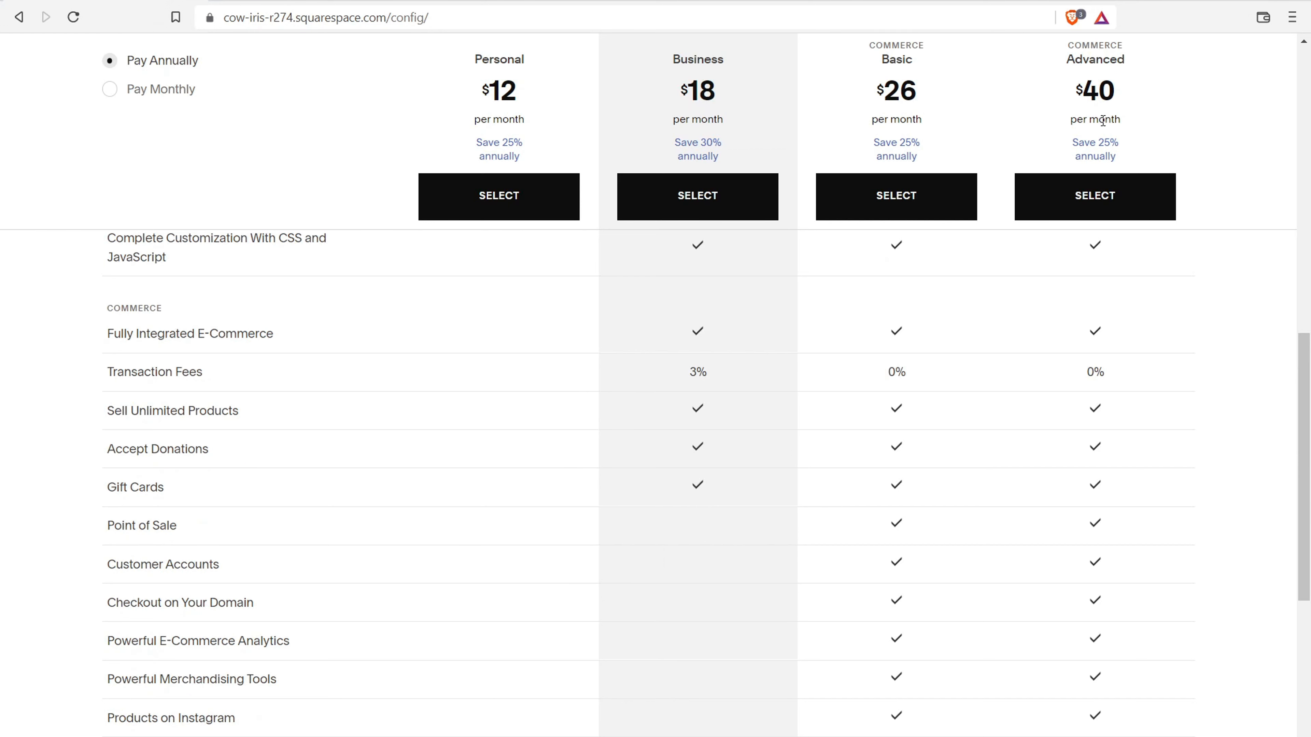
scroll(1083, 364, down, 7)
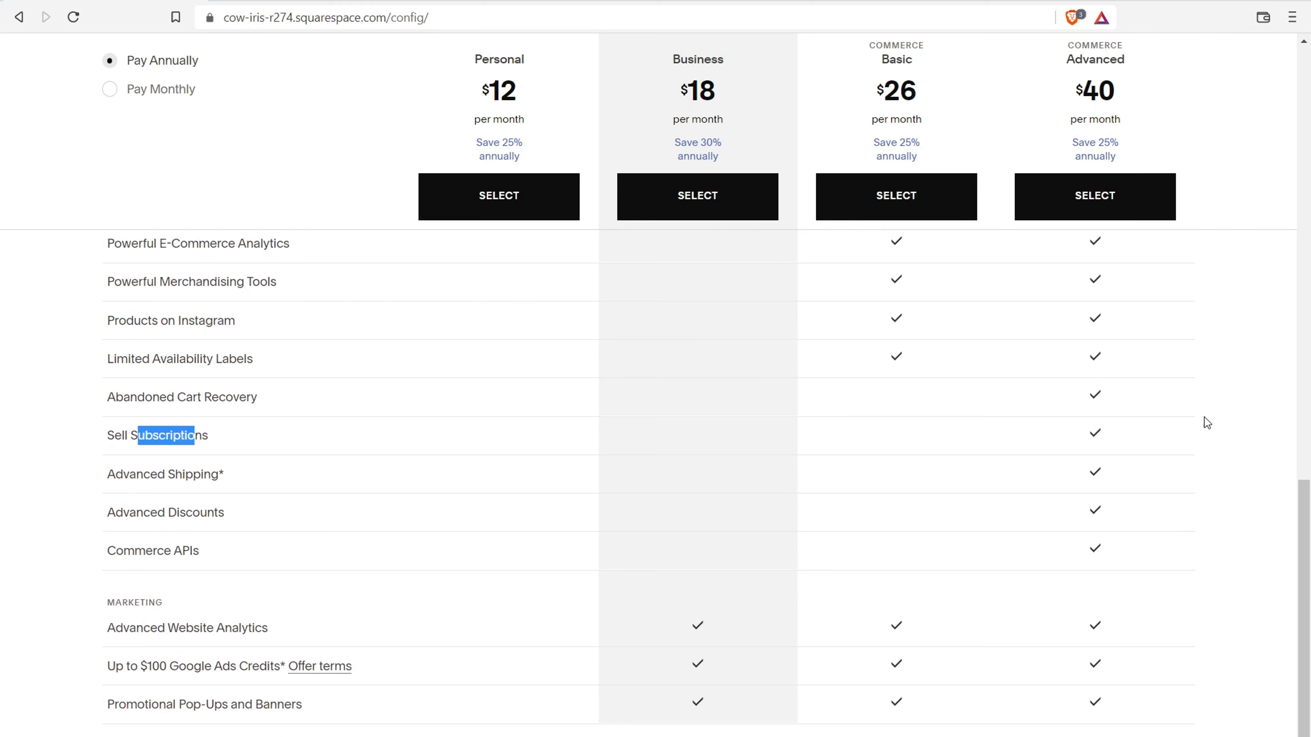
drag(1306, 542, 1304, 83)
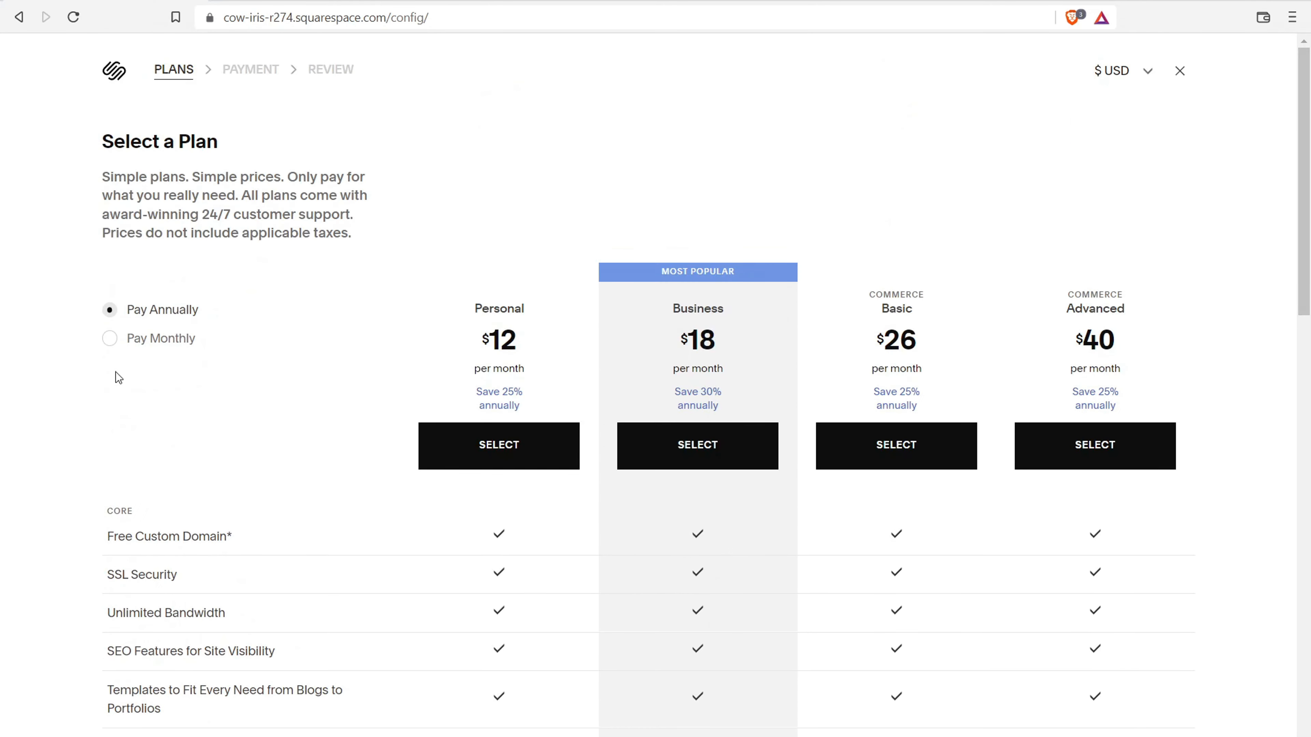
- Switch the plan prices to Pay Monthly and compare the commerce features included in each plan
click(114, 349)
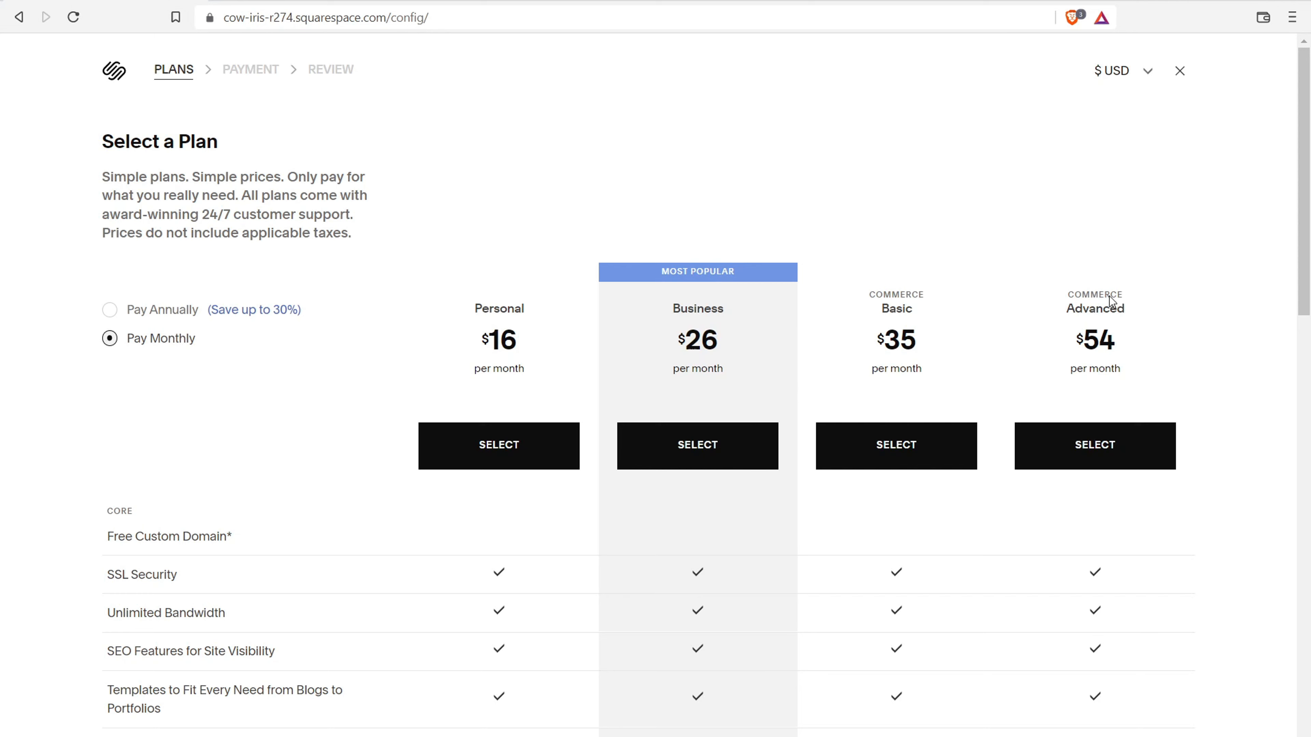
drag(1303, 199, 1308, 561)
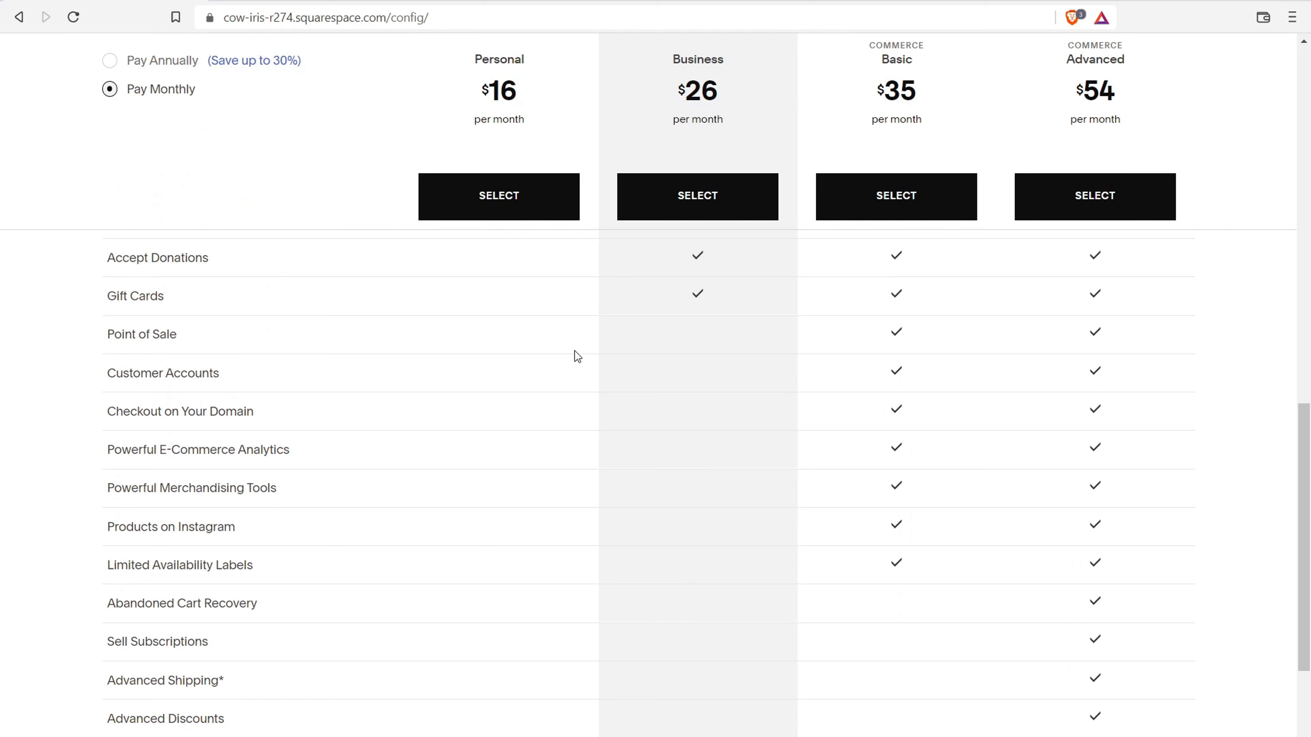
drag(214, 336, 142, 335)
drag(209, 370, 154, 369)
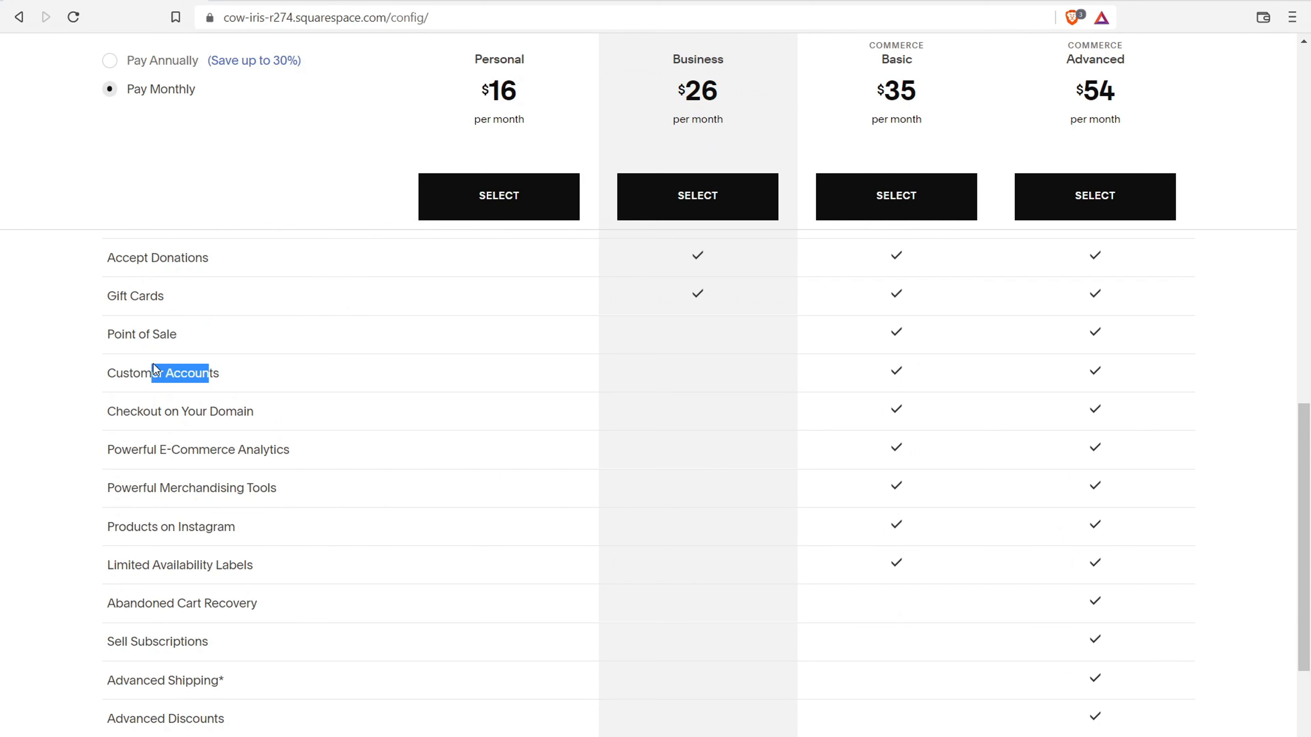
click(220, 407)
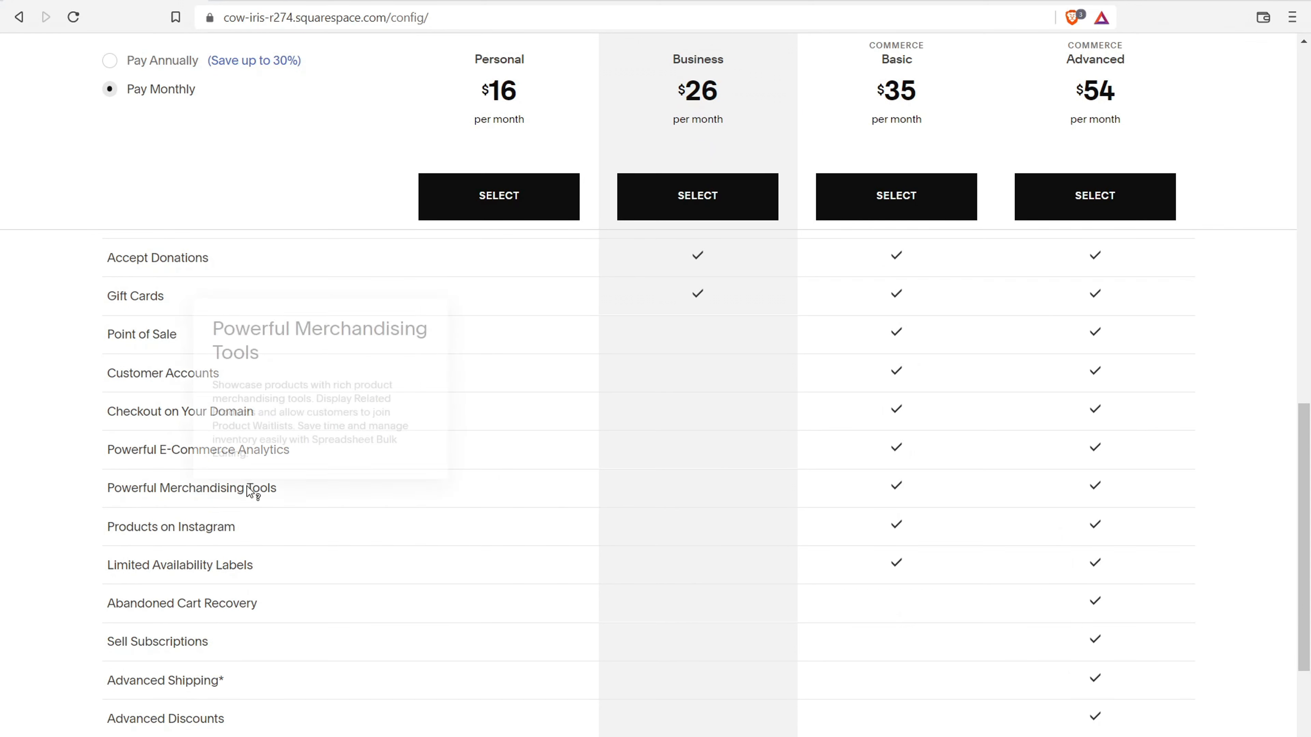
drag(247, 488, 141, 529)
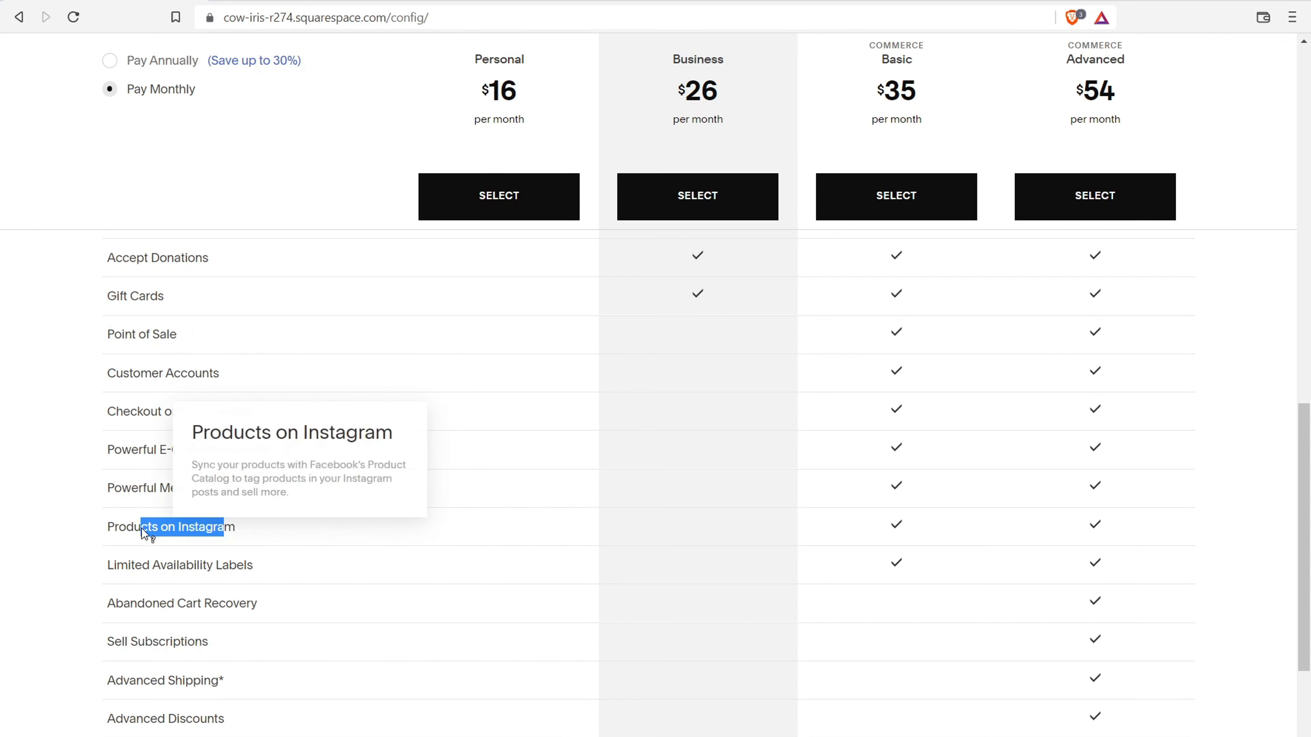
drag(253, 566, 201, 571)
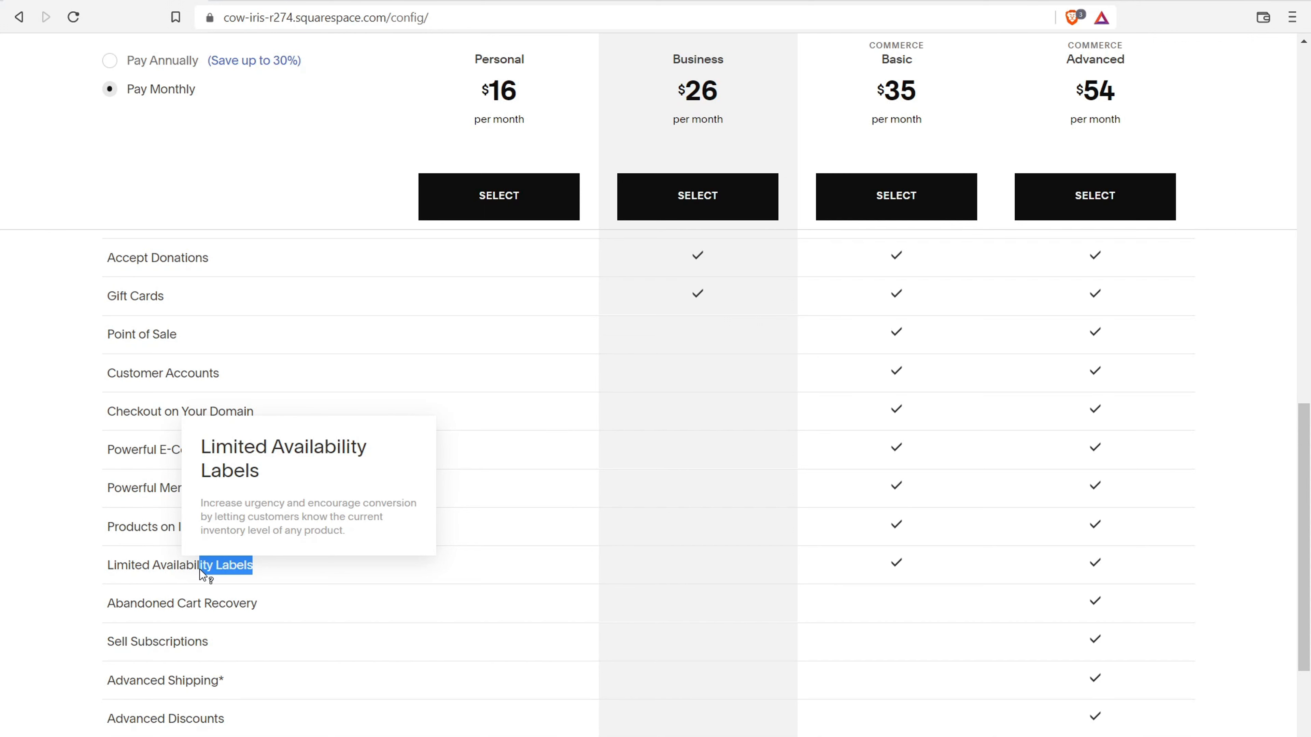
- Choose the monthly Commerce Advanced plan and go through its checkout to the payment summary
scroll(988, 367, up, 6)
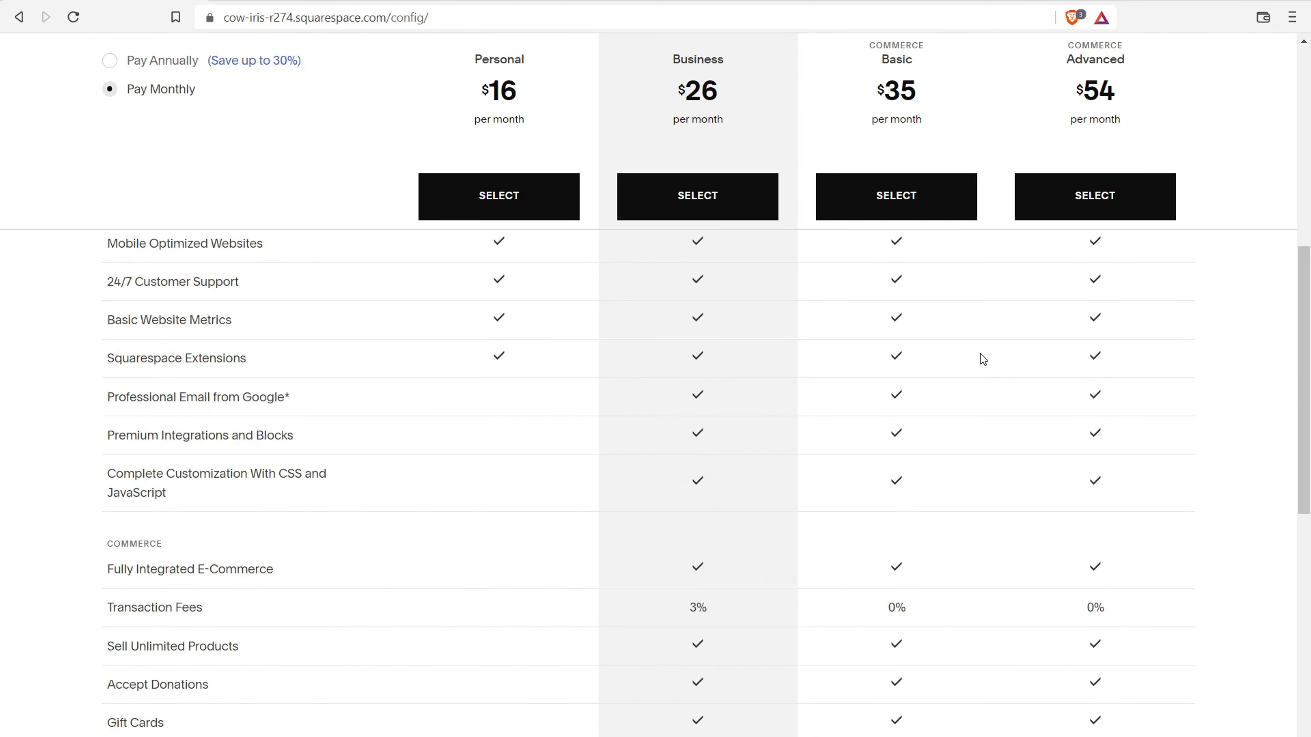
scroll(983, 359, up, 5)
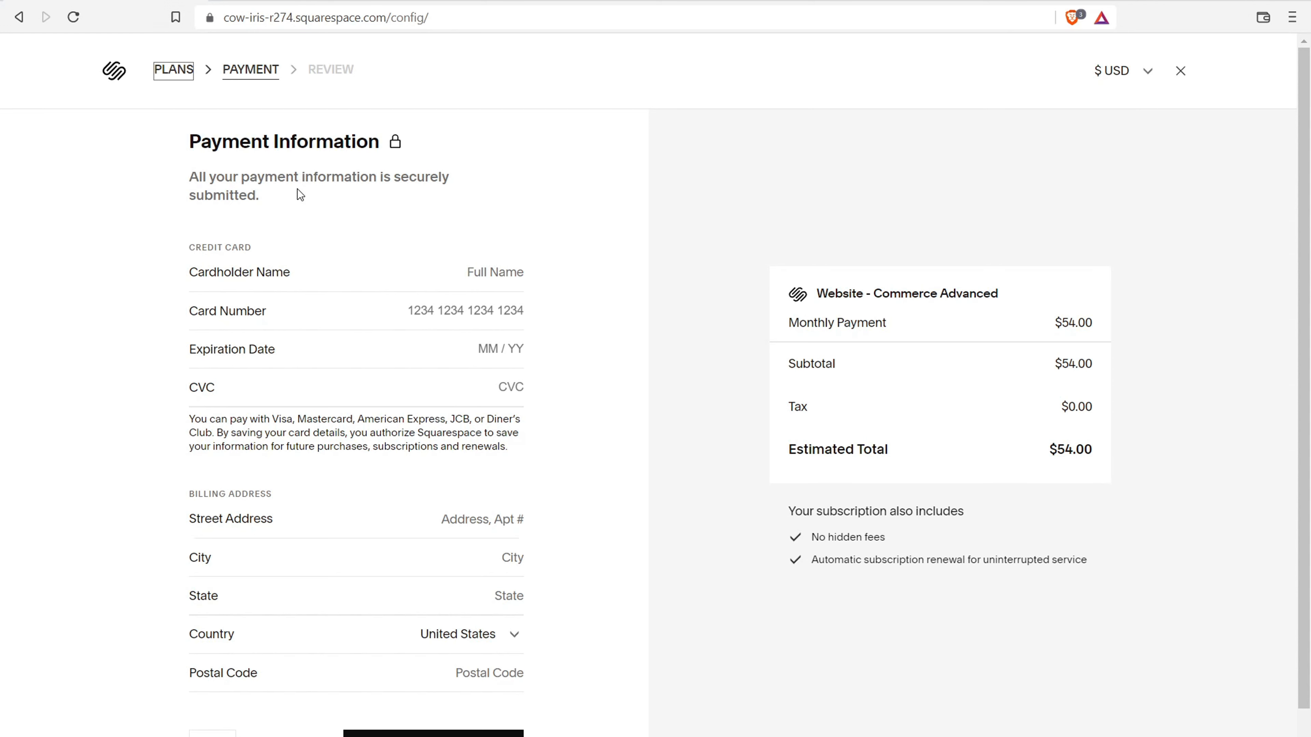
scroll(297, 216, down, 1)
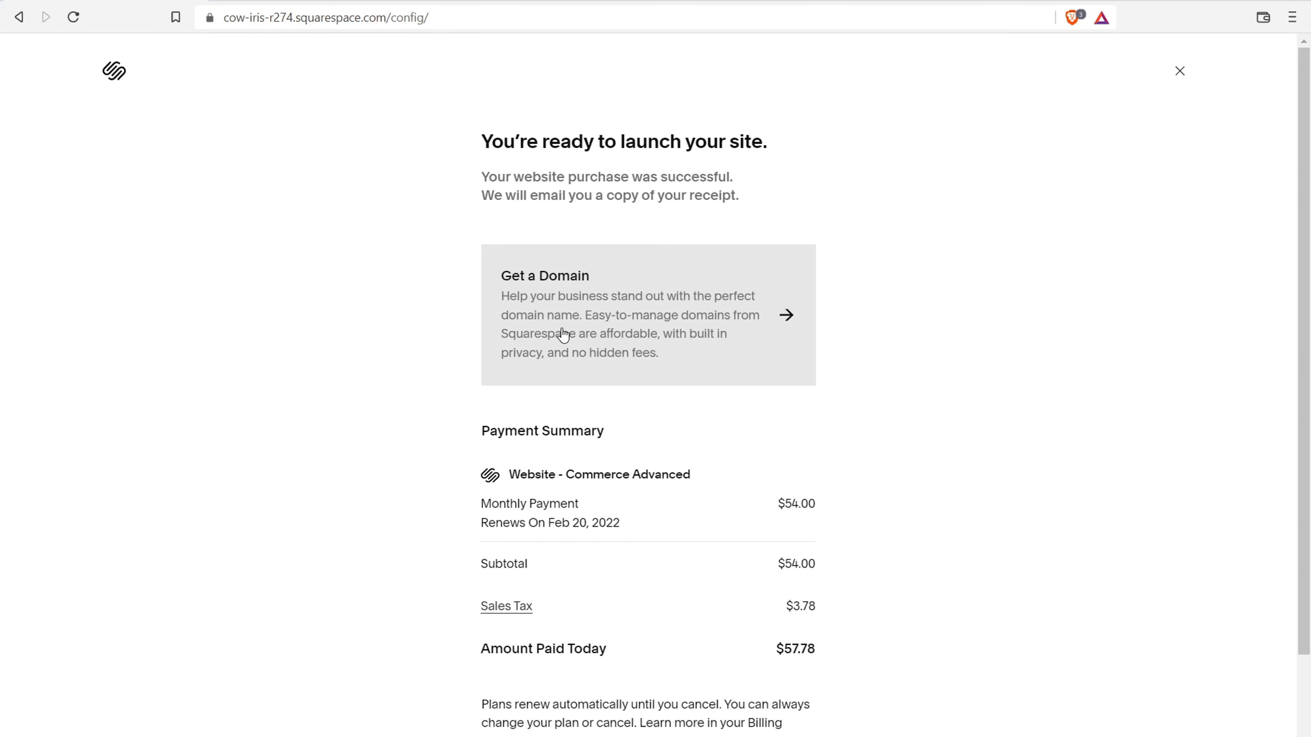
scroll(433, 293, down, 2)
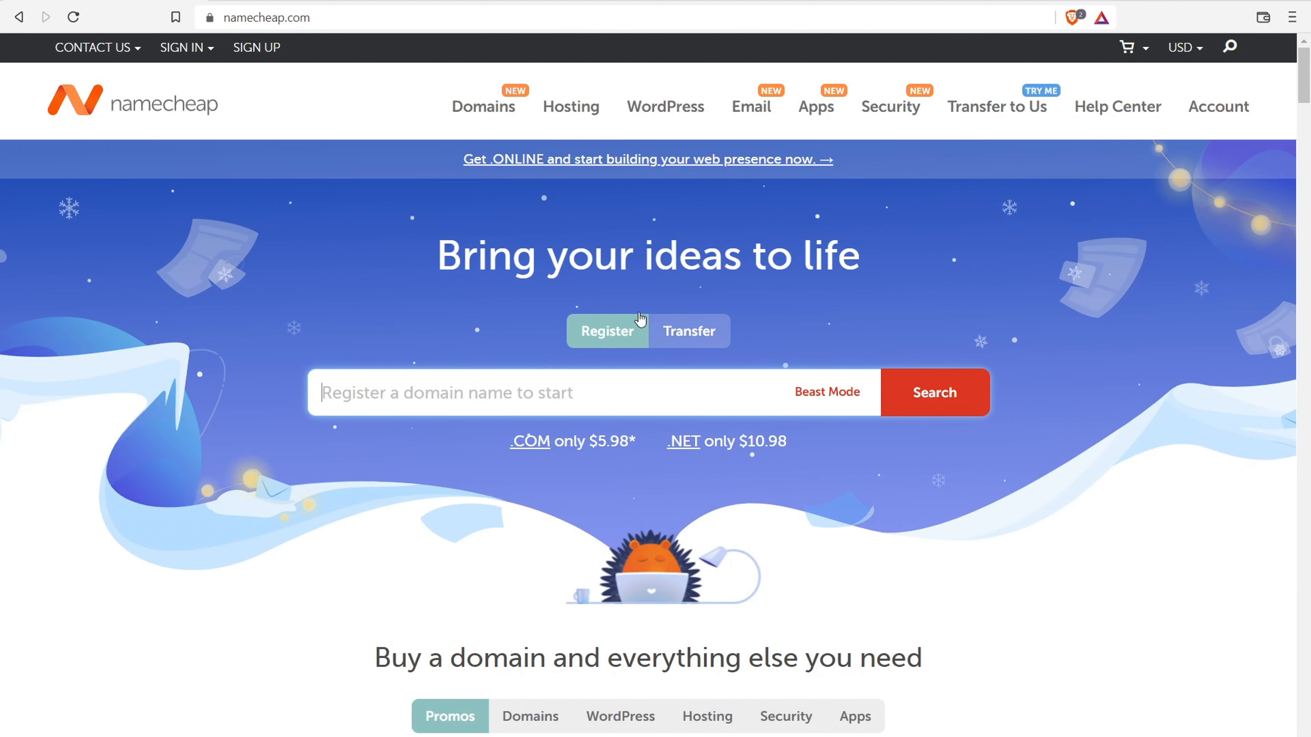
- View the .COM domain promotion with its promo code and return to the Namecheap home page
drag(626, 448, 511, 438)
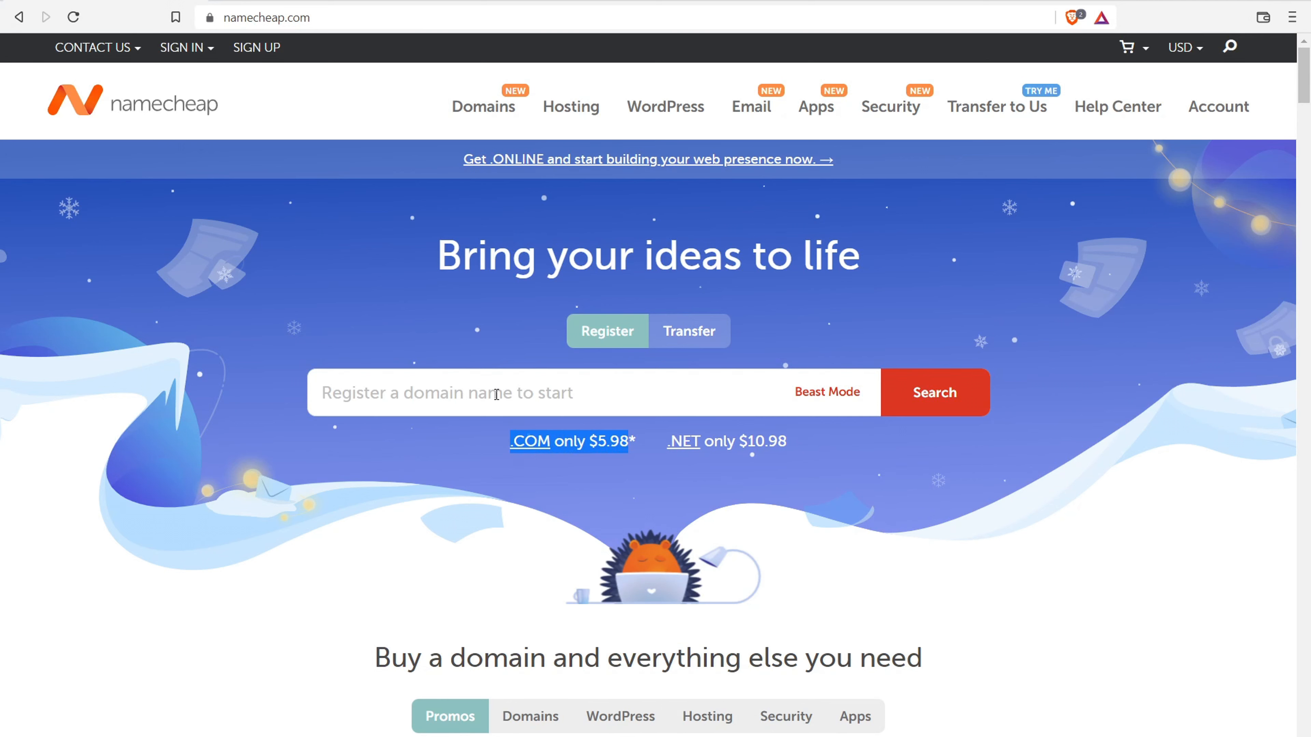
click(481, 482)
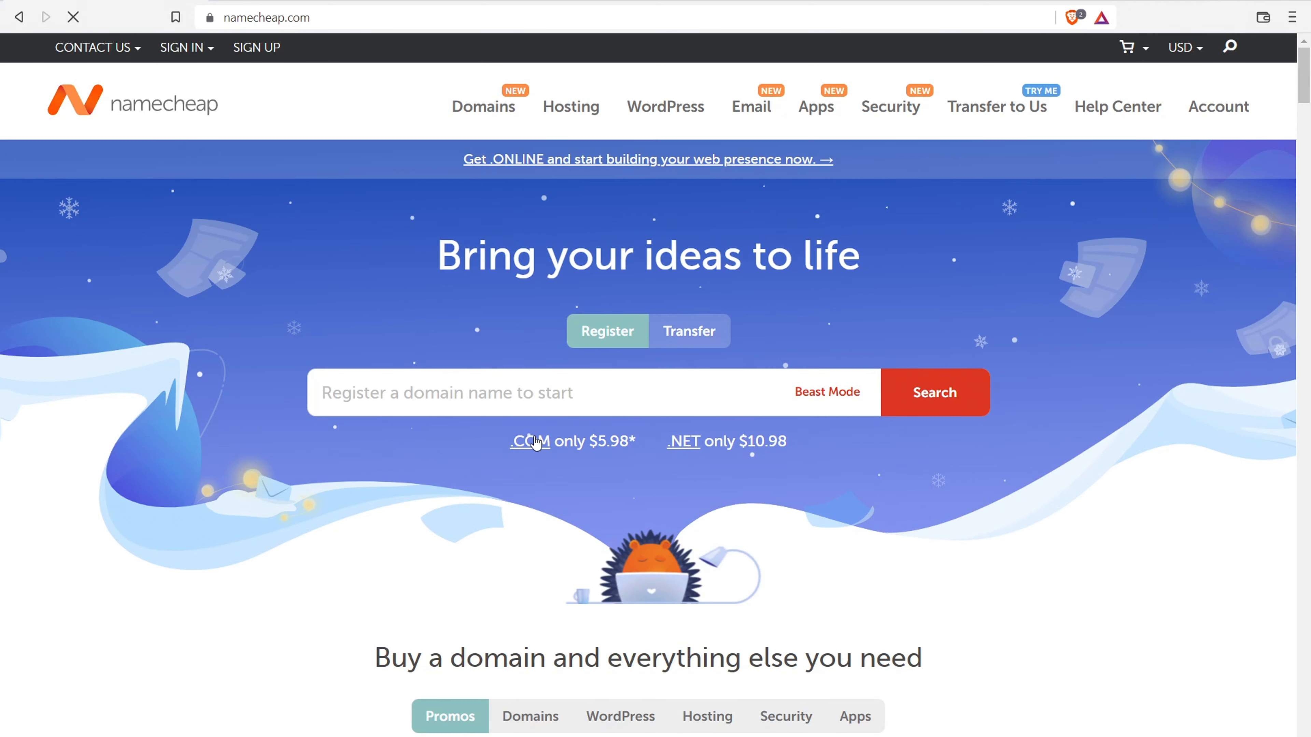
click(531, 442)
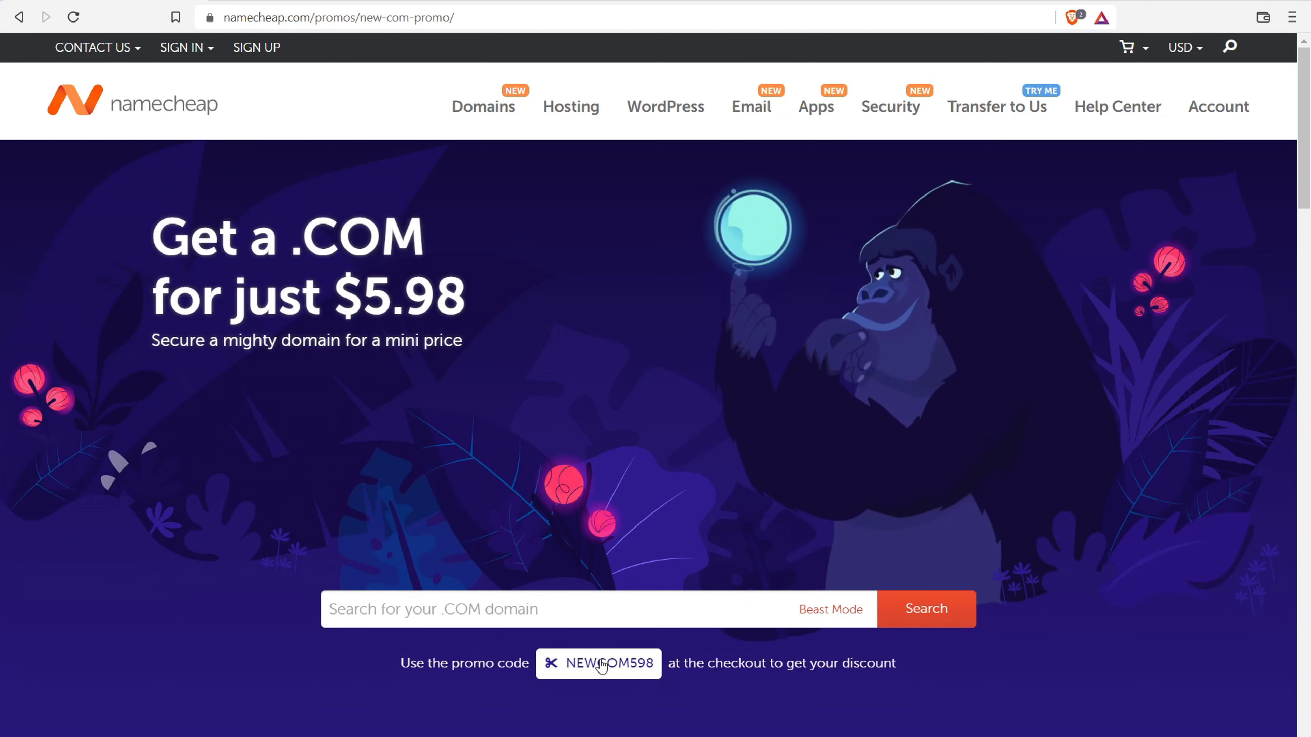
click(19, 18)
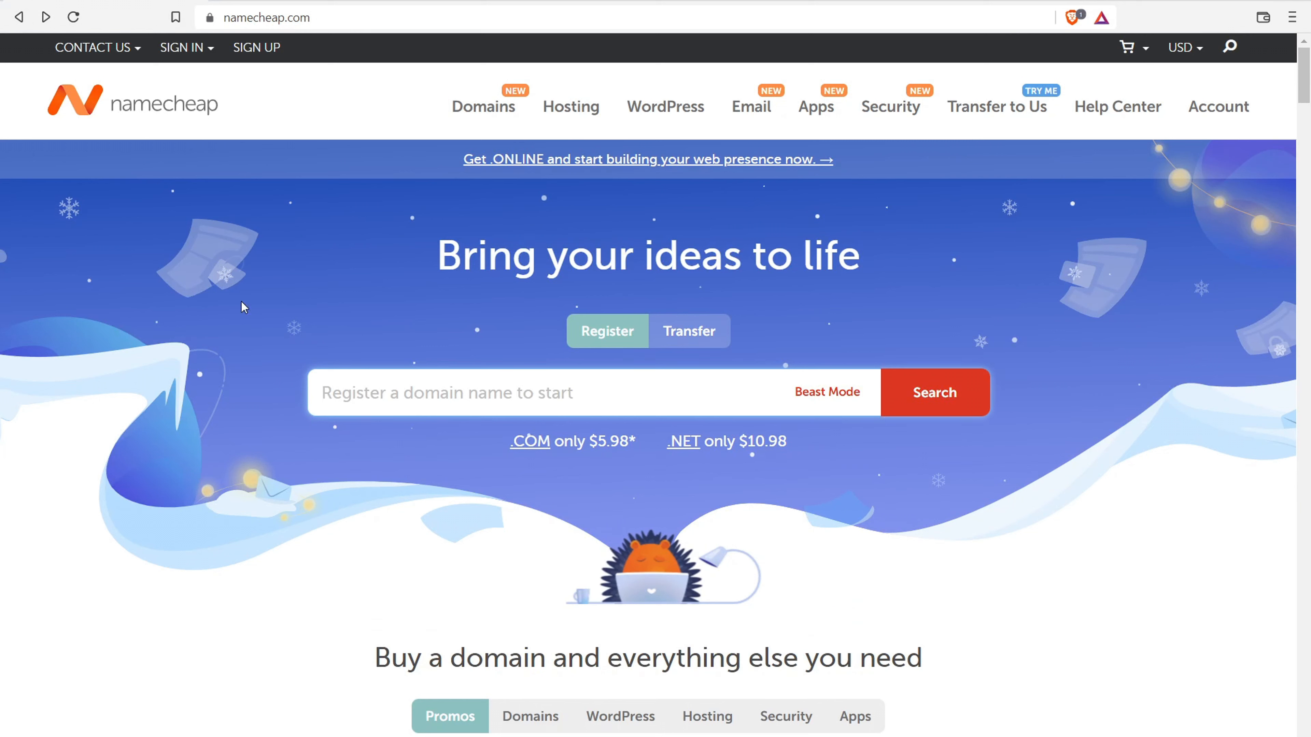
- Search for the domain mysuperamazingonlinestore.com, add it to the cart and open the shopping cart
text(mysuperamazingonlinestore.com)
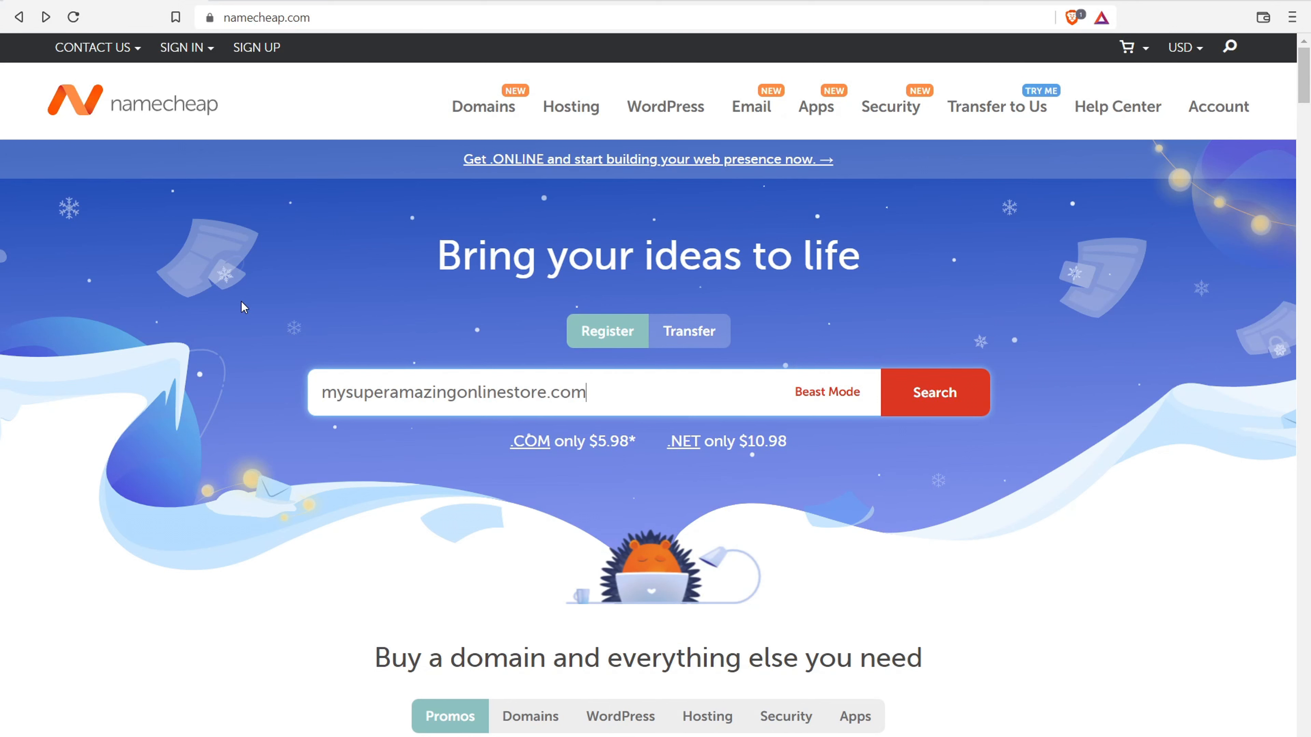
click(945, 395)
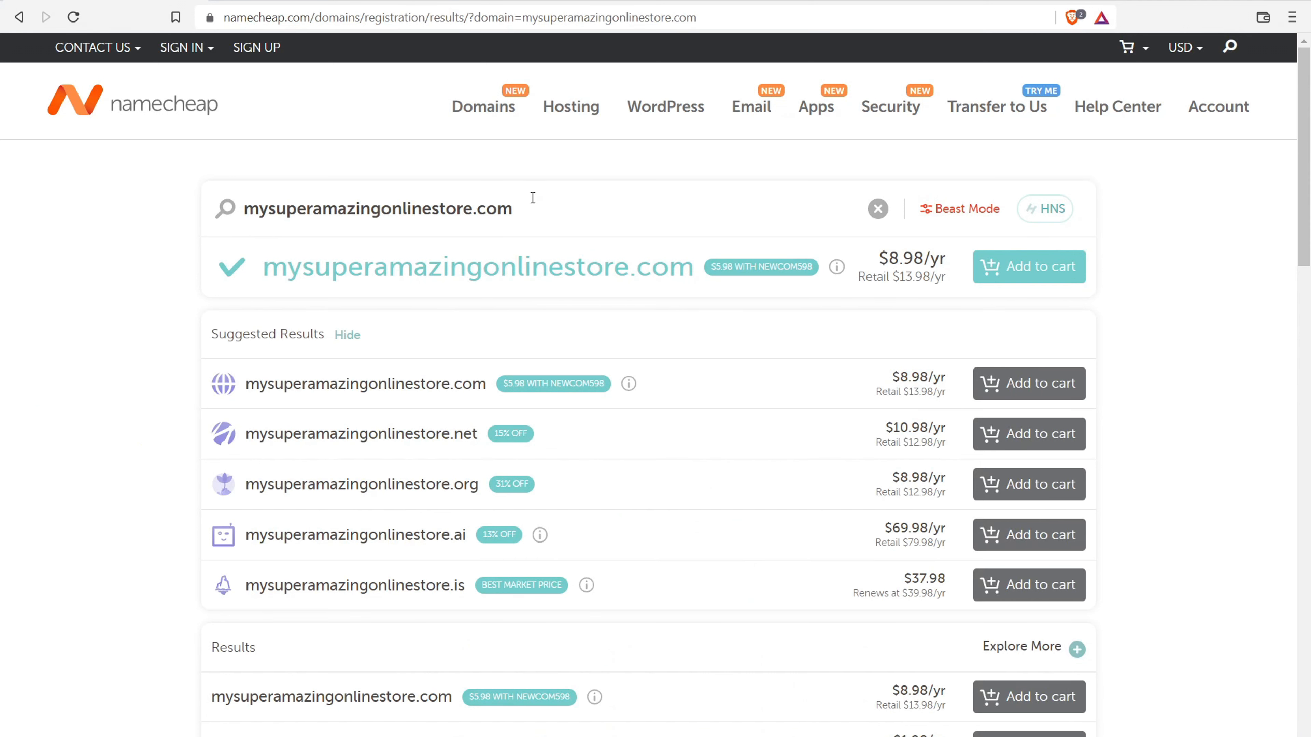
click(532, 208)
click(1038, 273)
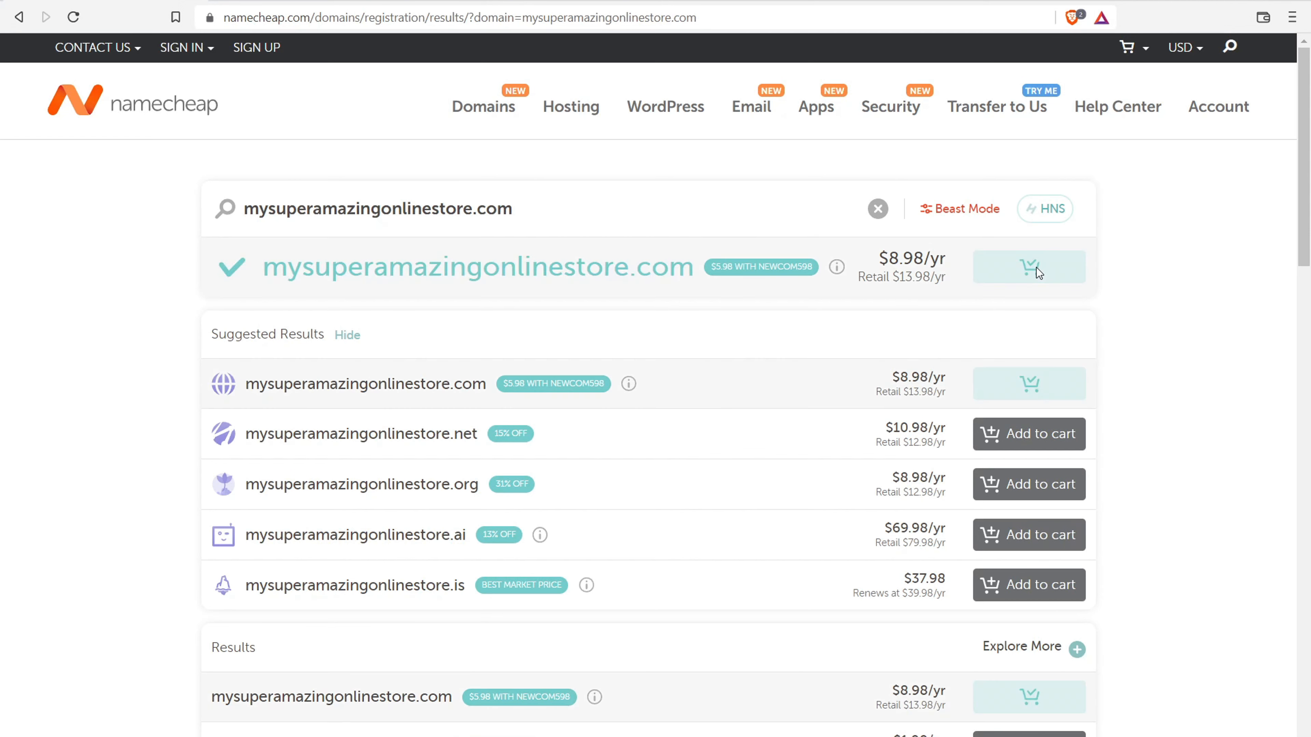
click(1146, 728)
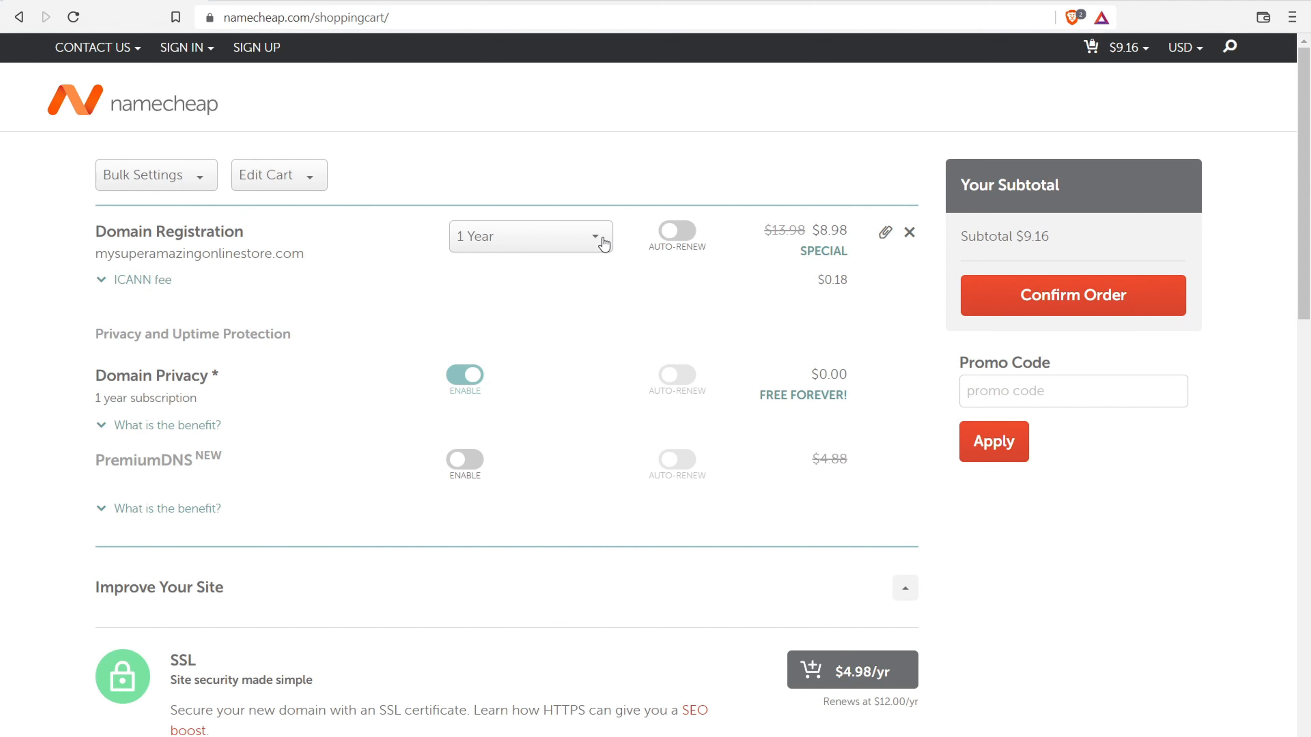
- Set the registration period of mysuperamazingonlinestore.com to 10 years in the cart
click(582, 237)
scroll(593, 326, down, 3)
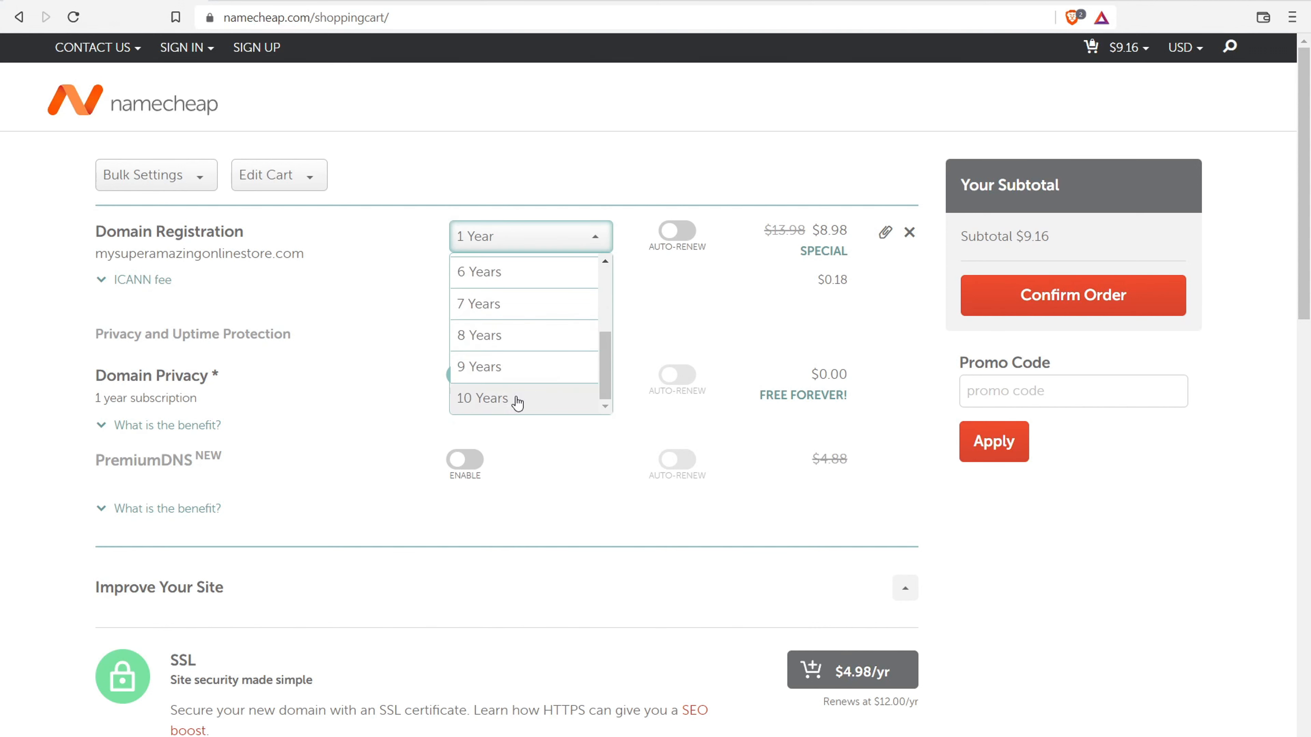
click(516, 400)
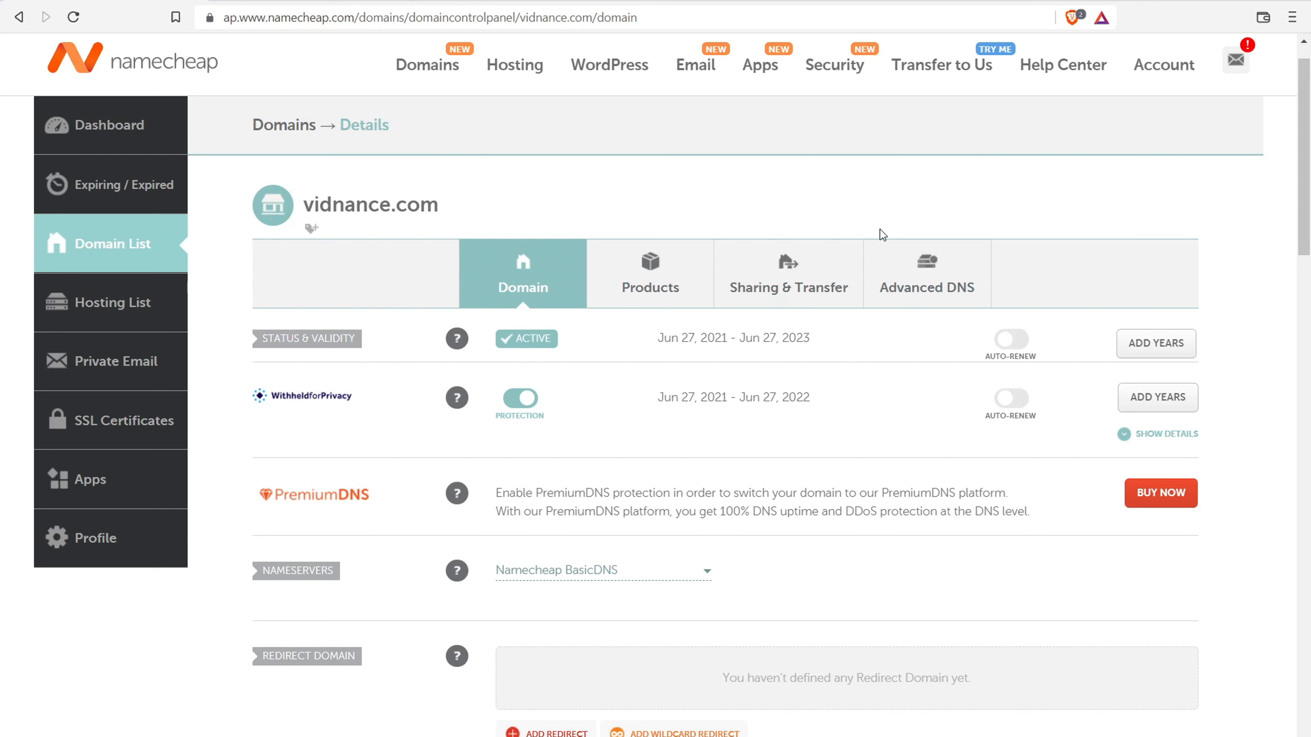
- Switch to the Squarespace site's domain settings and start the setup for using an already owned domain
drag(262, 571, 341, 578)
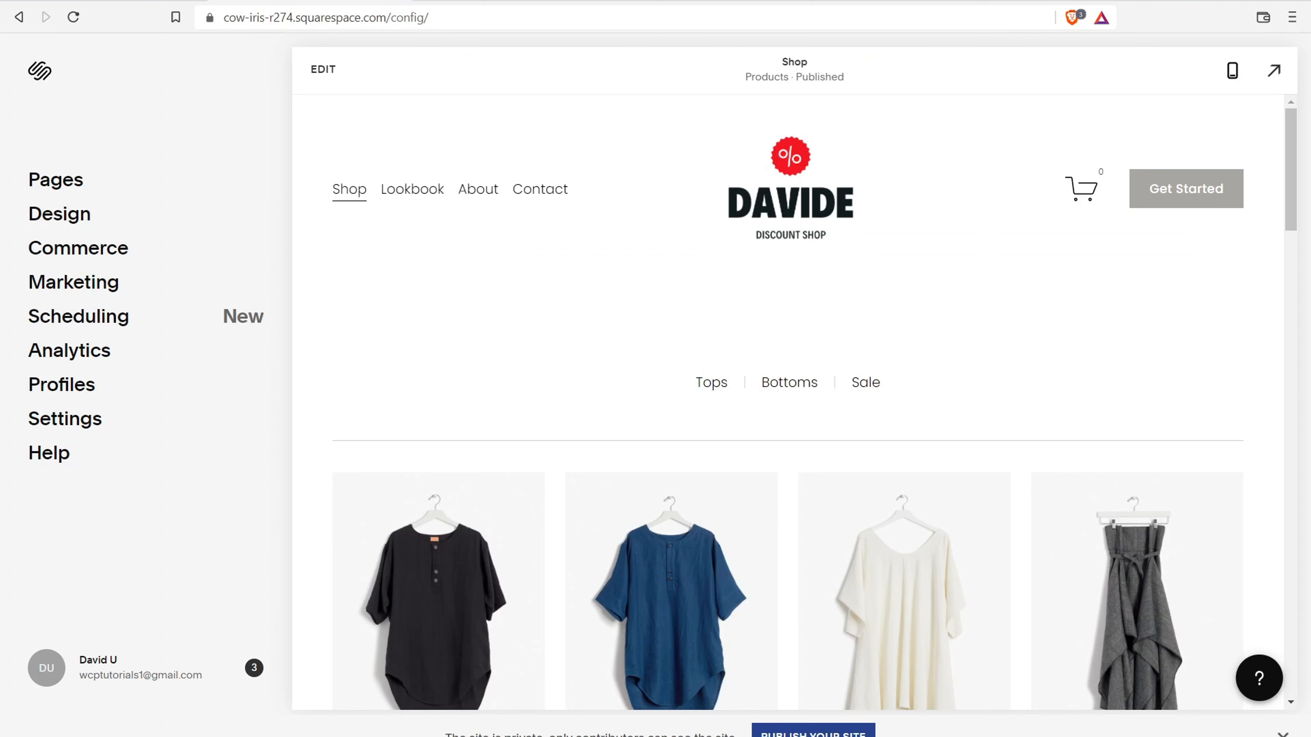
click(85, 423)
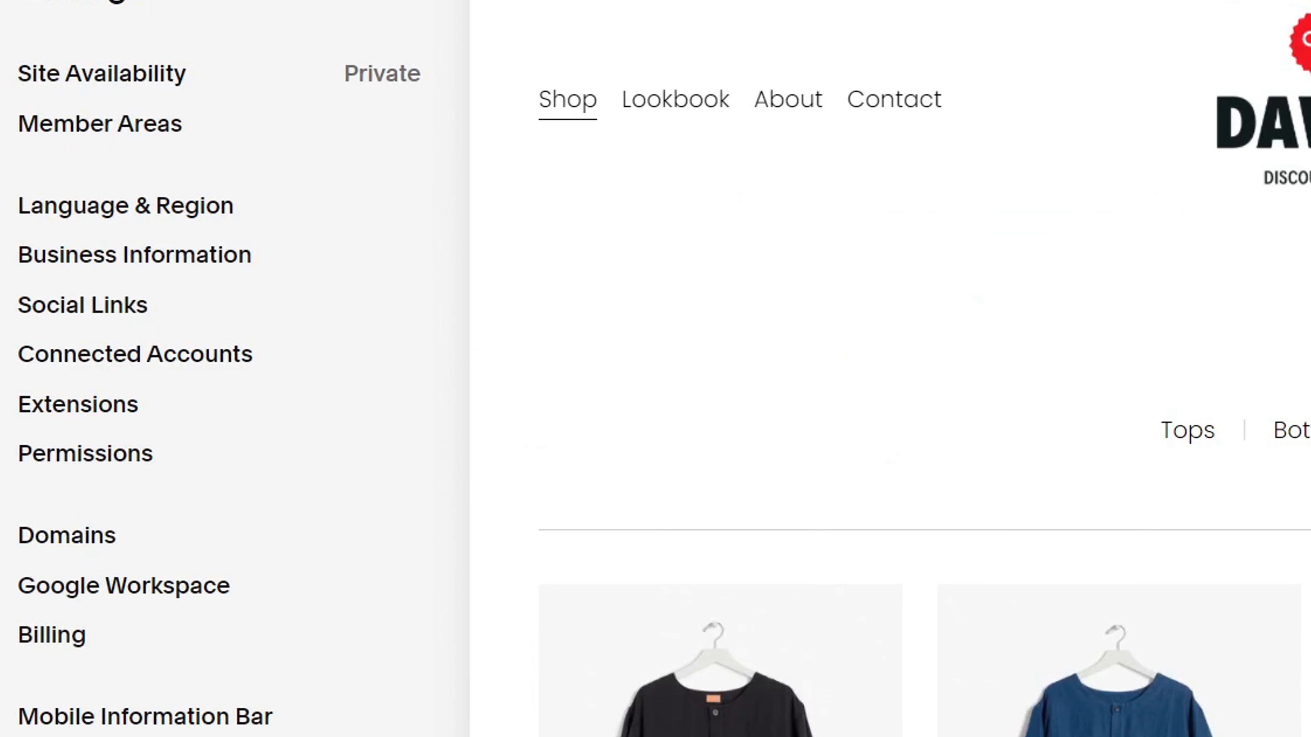
click(61, 536)
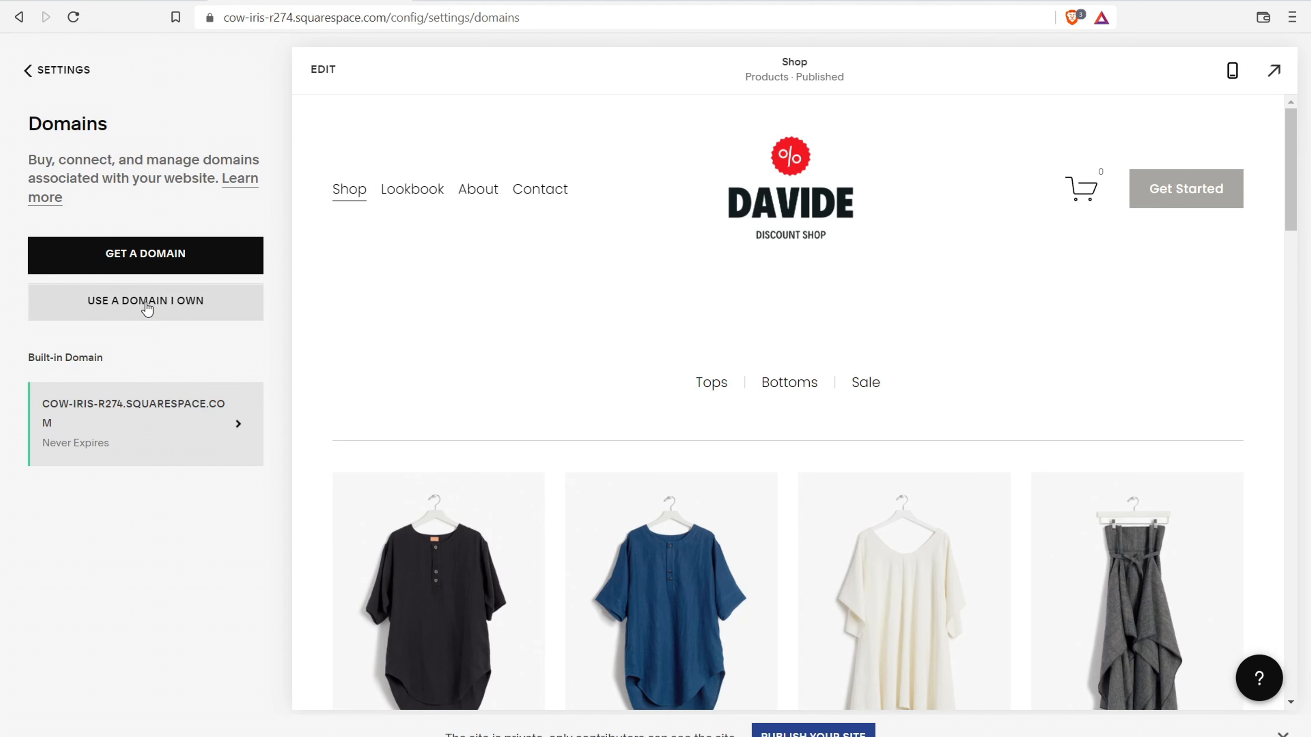
click(147, 307)
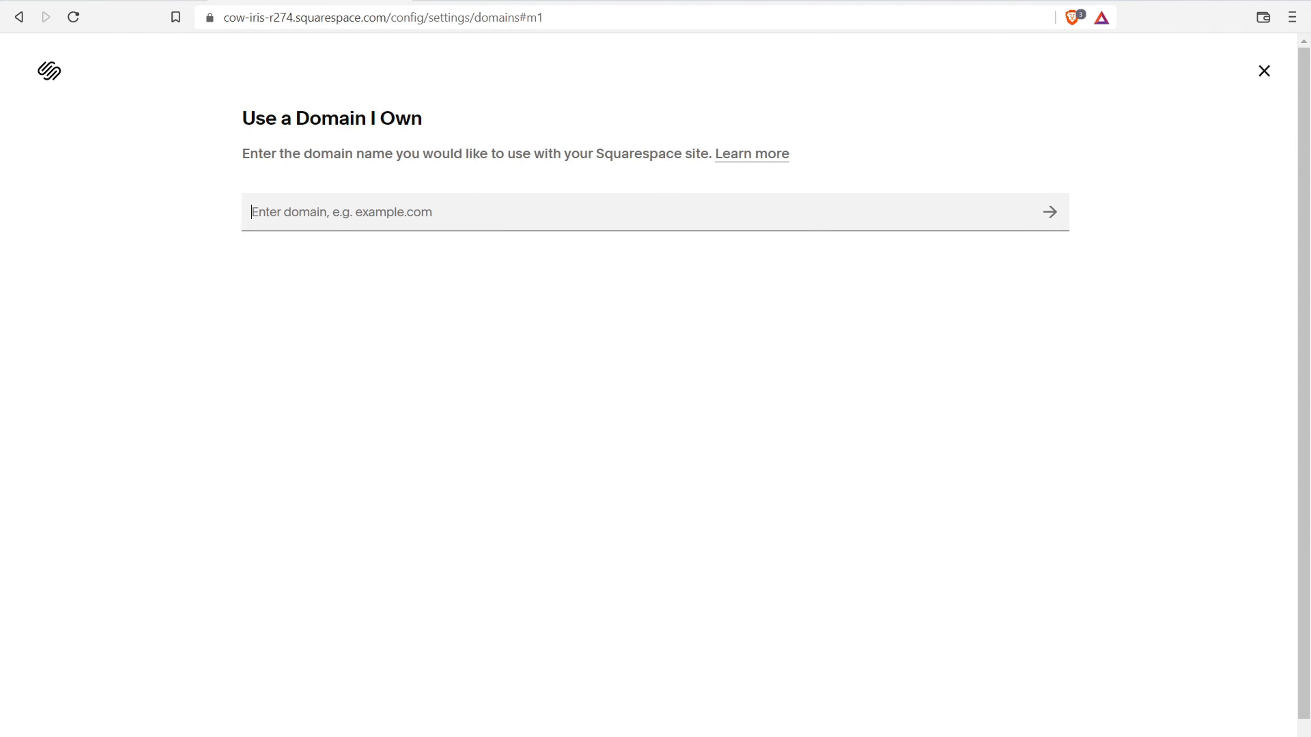
- Copy the domain name vidnance.com from Namecheap and submit it in Squarespace as the owned domain
click(113, 1)
drag(439, 206, 308, 204)
right_click(345, 204)
click(373, 212)
key(ctrl+Tab)
right_click(358, 216)
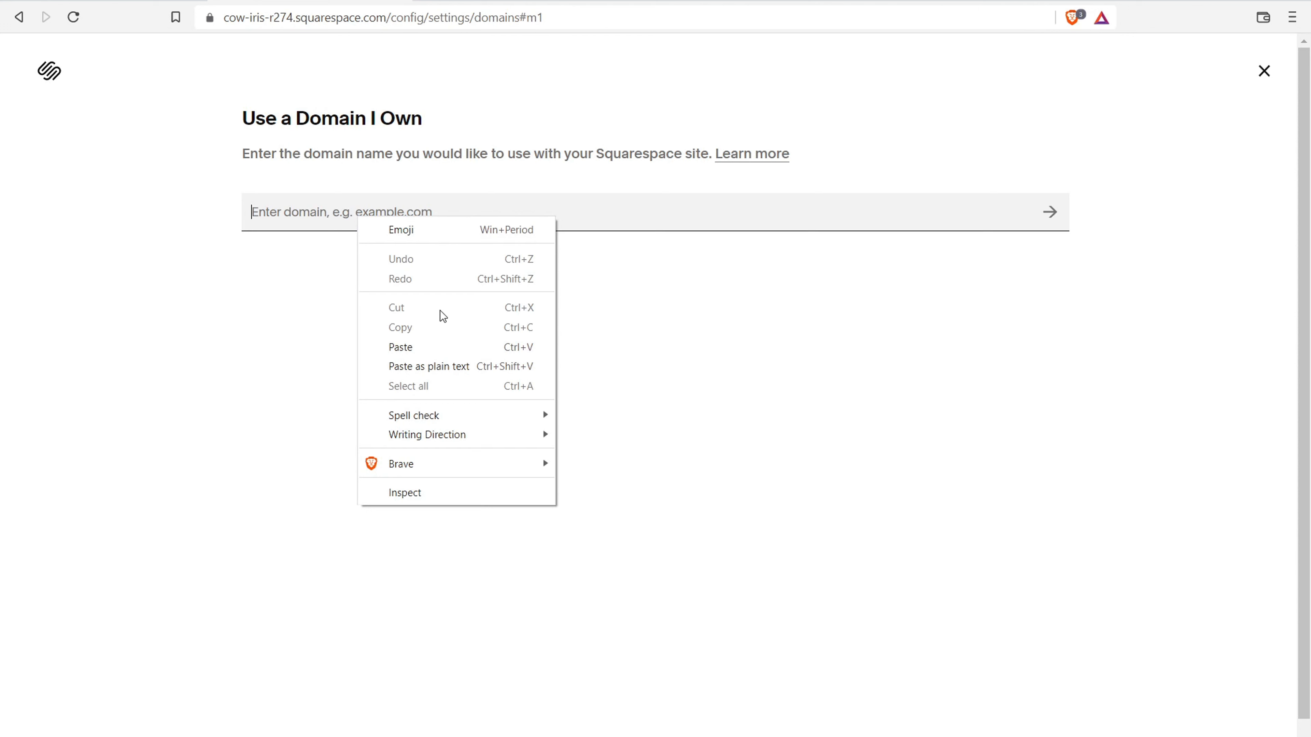
click(443, 350)
key(Return)
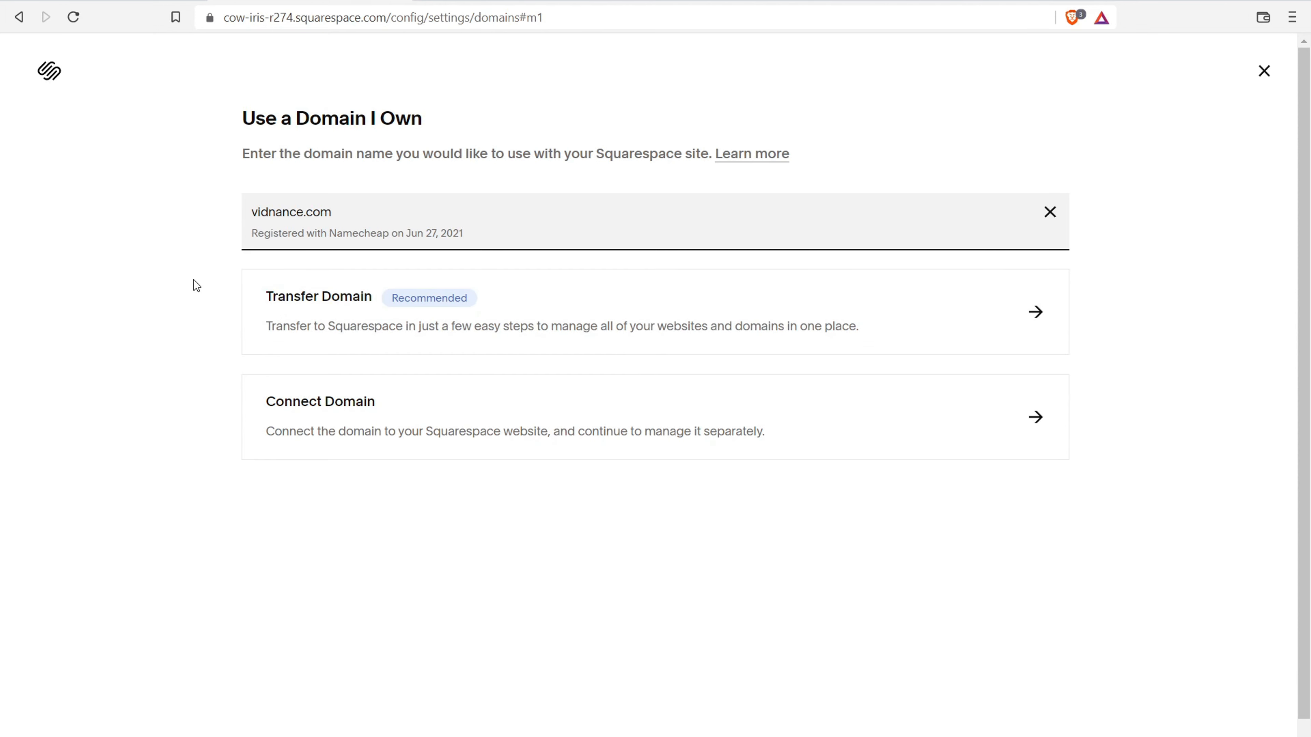
- Connect vidnance.com to the website with Namecheap as the provider and continue to its DNS settings
click(396, 416)
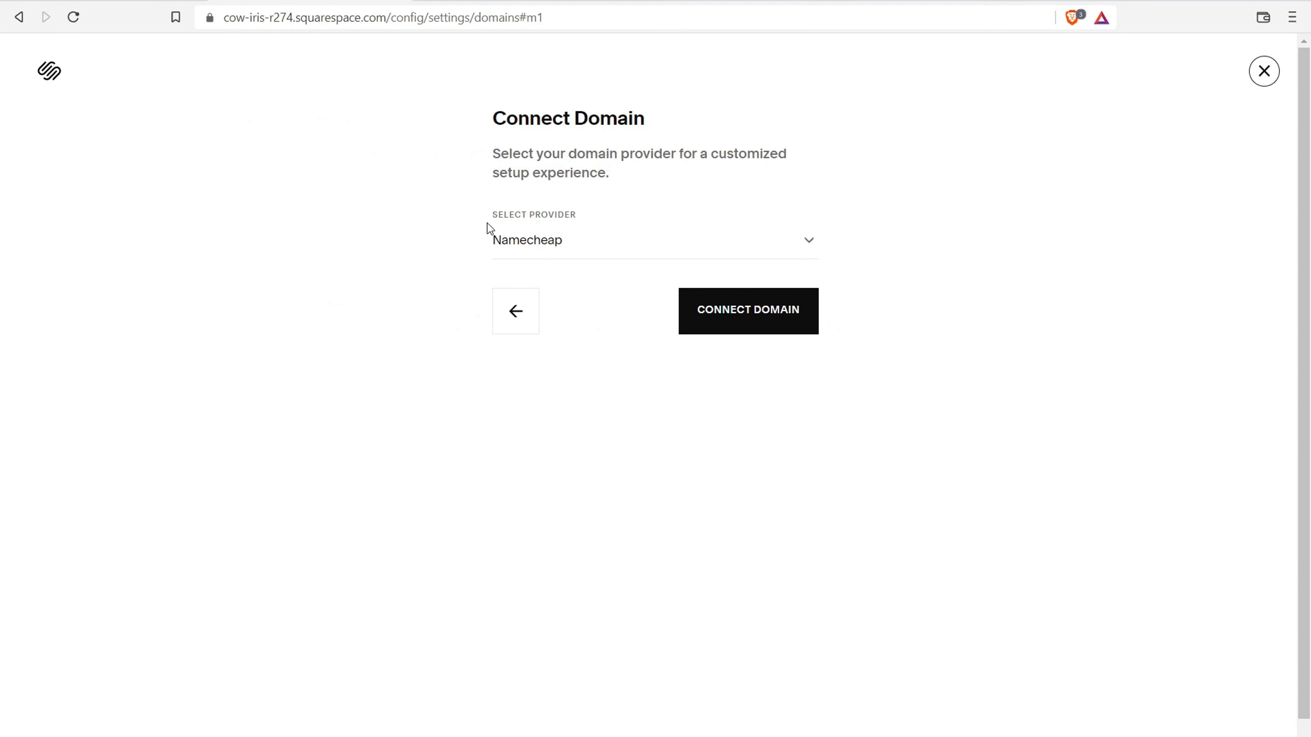
click(752, 314)
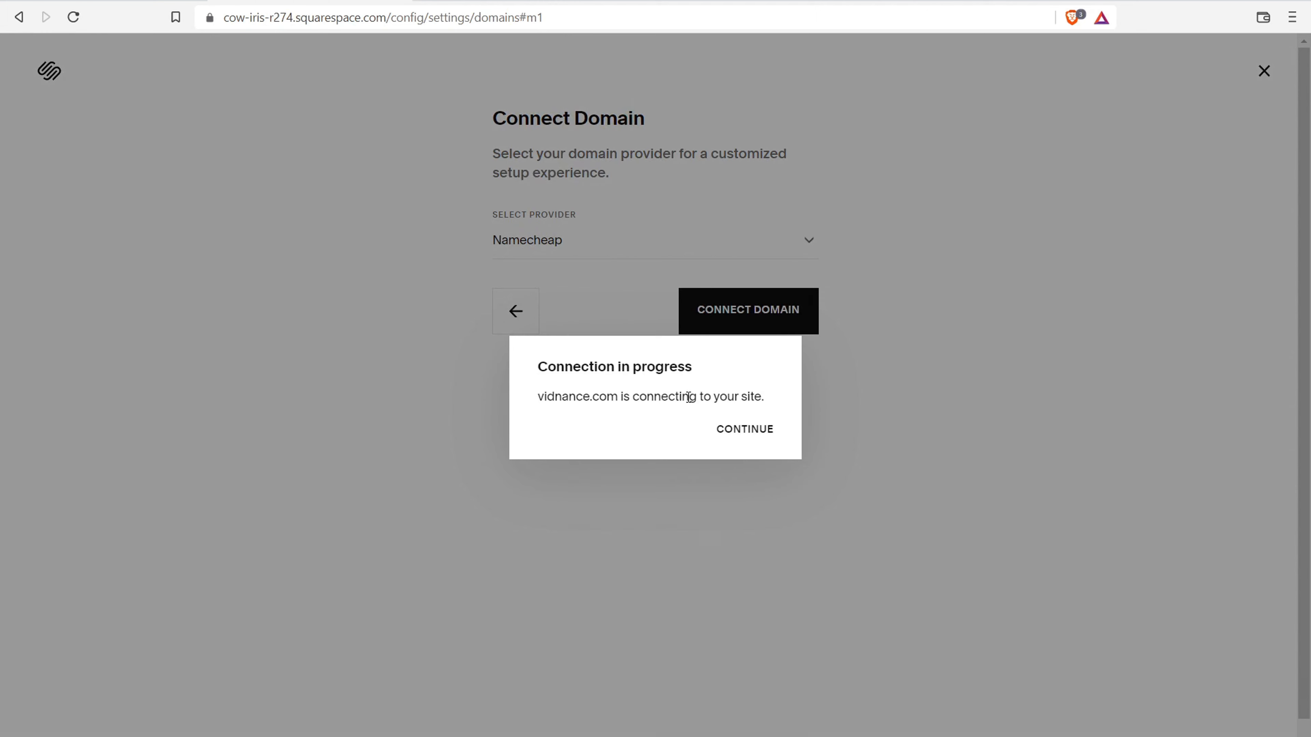
click(745, 428)
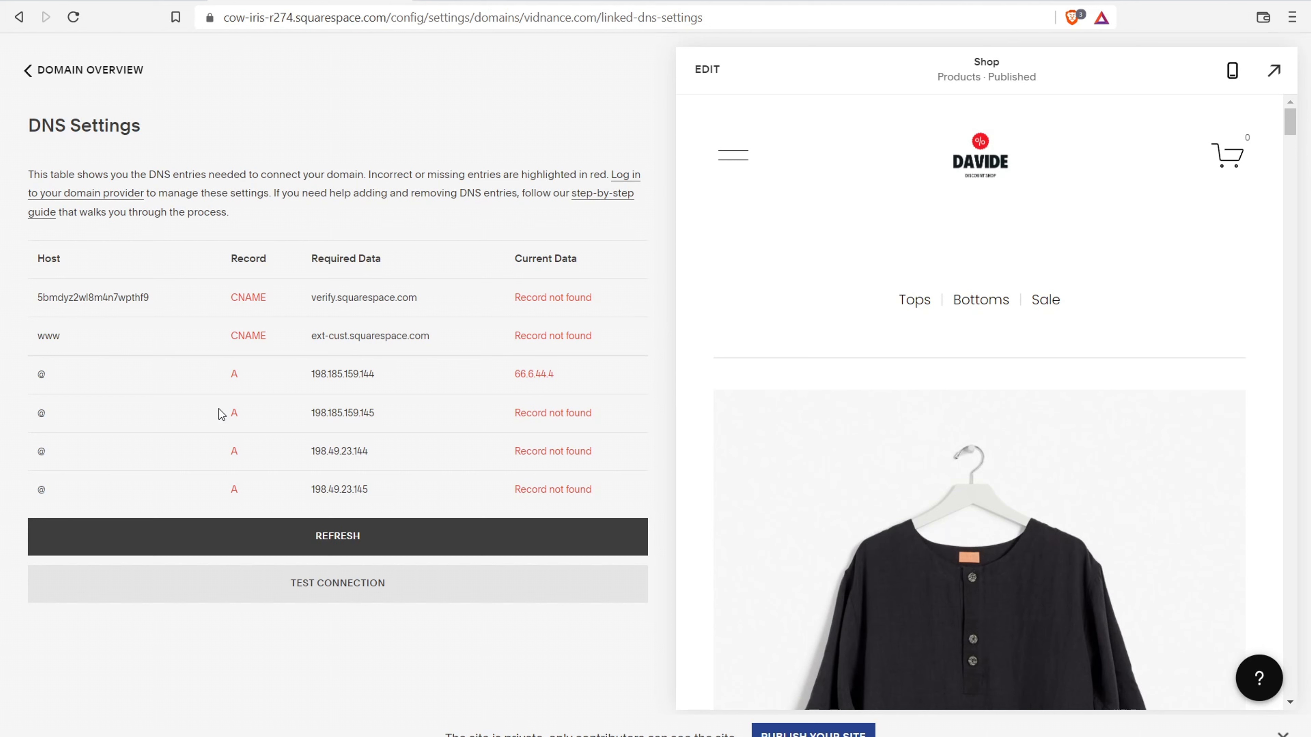
- Compare the required DNS entries with the domain's page in Namecheap and choose Namecheap BasicDNS as the nameservers of vidnance.com
click(82, 1)
click(518, 194)
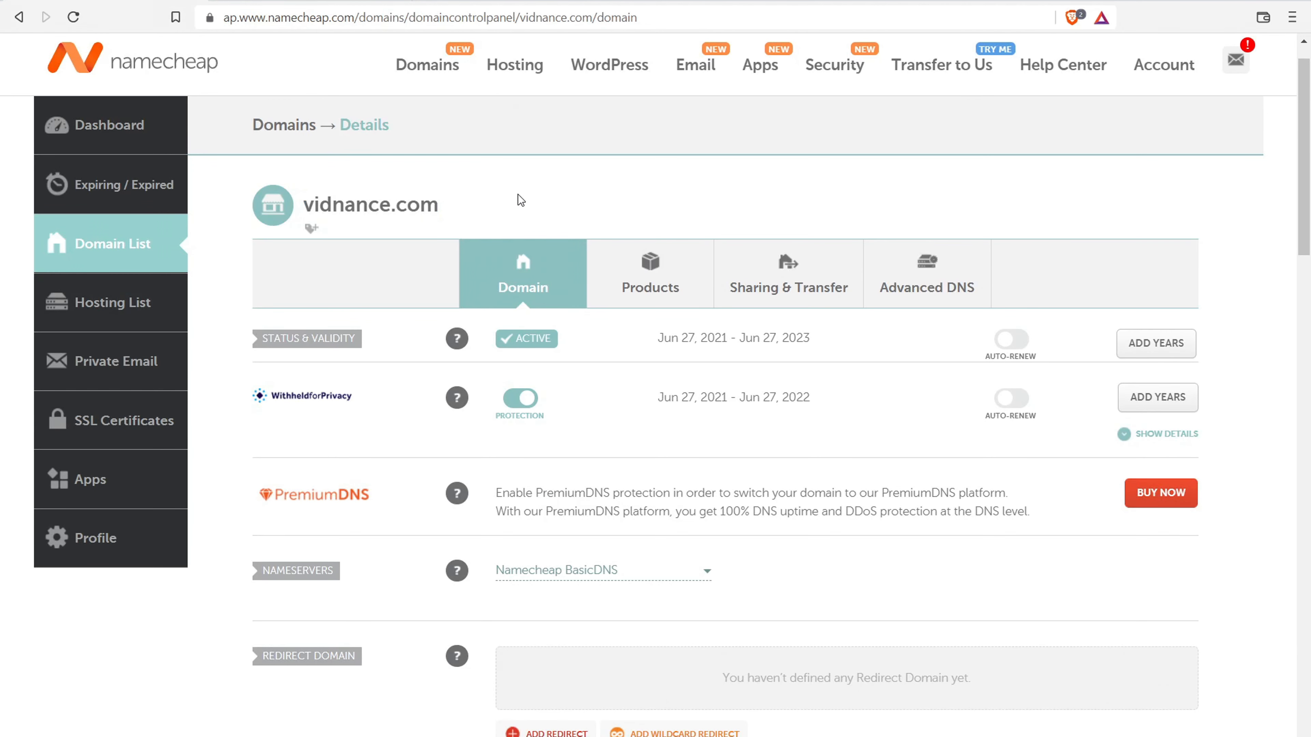
click(290, 1)
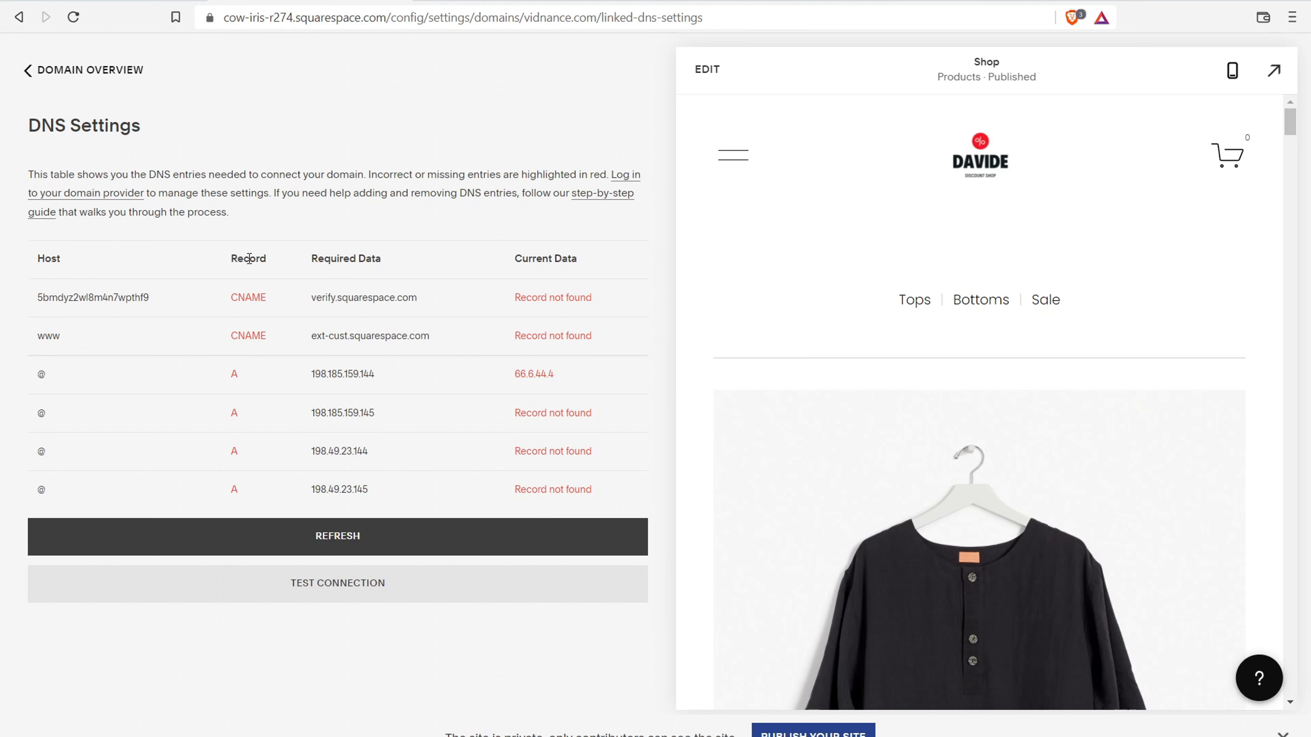
click(82, 1)
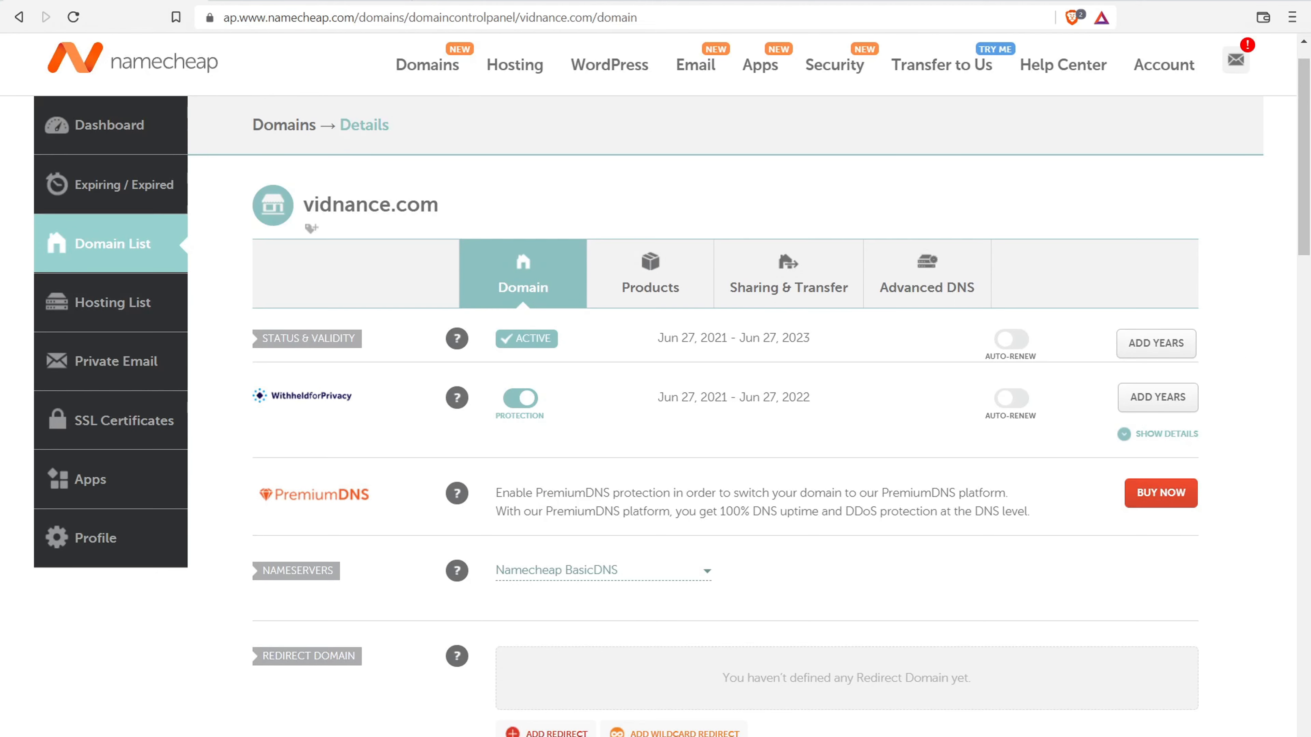
click(664, 577)
click(622, 607)
- Open the advanced DNS settings of vidnance.com and delete the existing A record from the host records
click(935, 279)
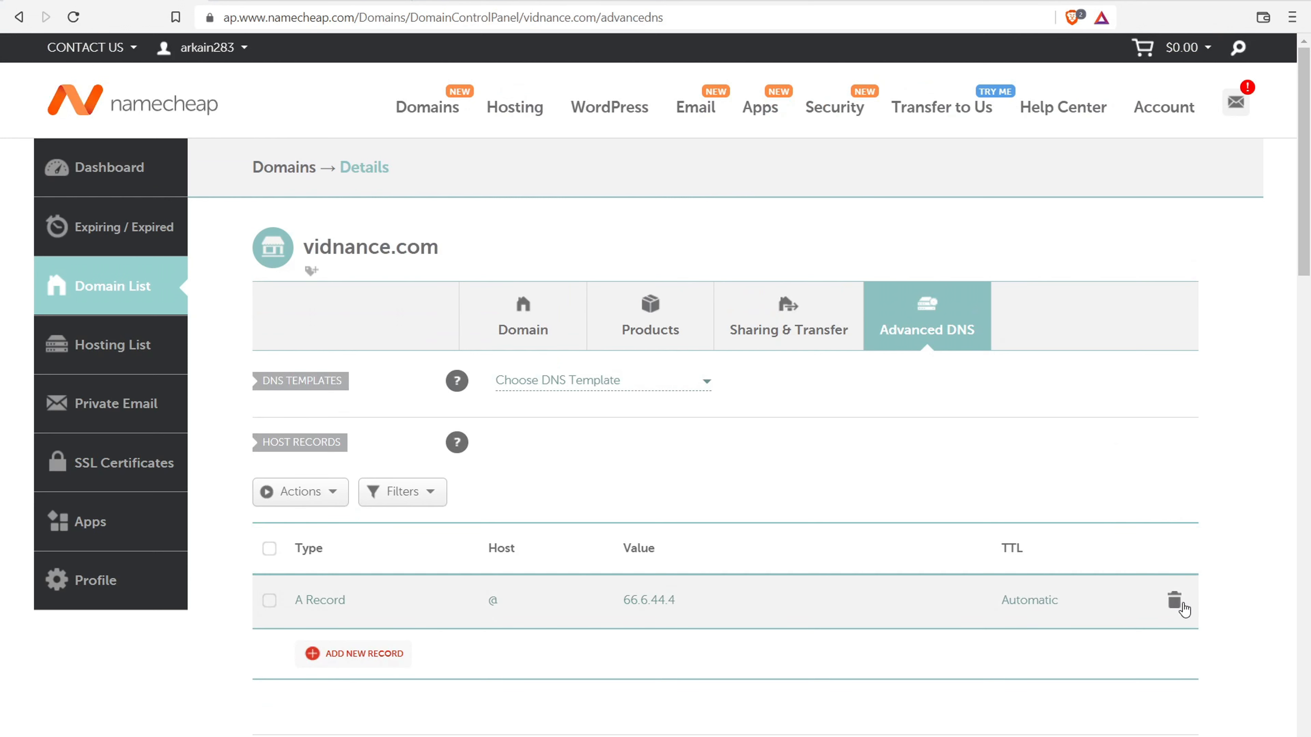
click(1176, 601)
click(1101, 686)
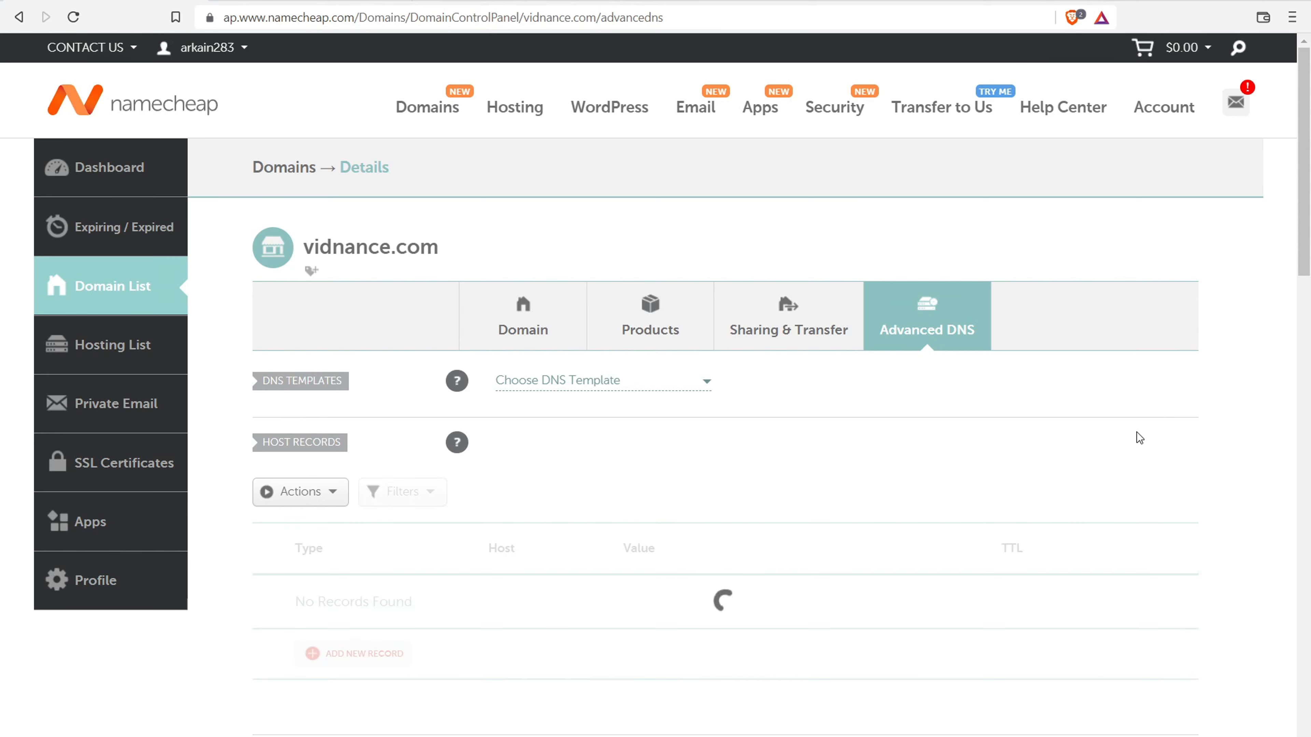
scroll(1012, 422, down, 3)
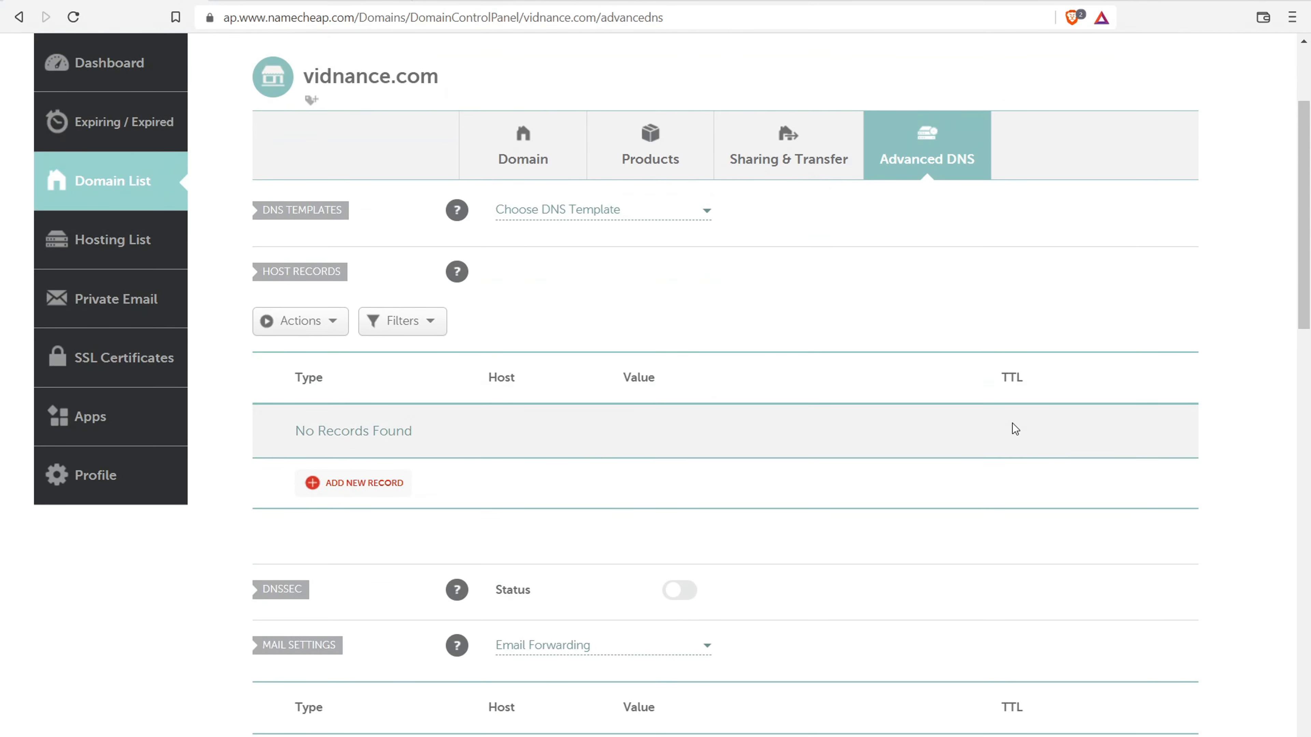
- Check the first required DNS entry in Squarespace and add a new host record of type CNAME in Namecheap
click(305, 1)
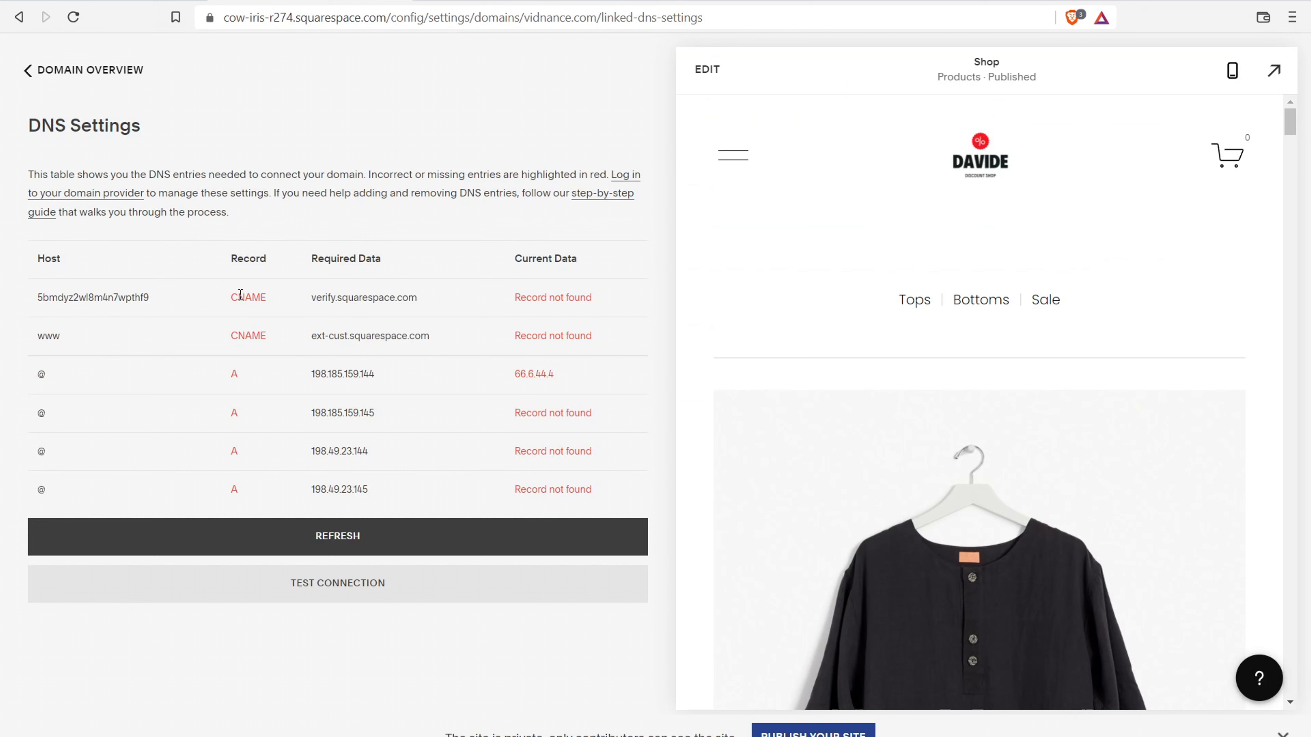
click(124, 1)
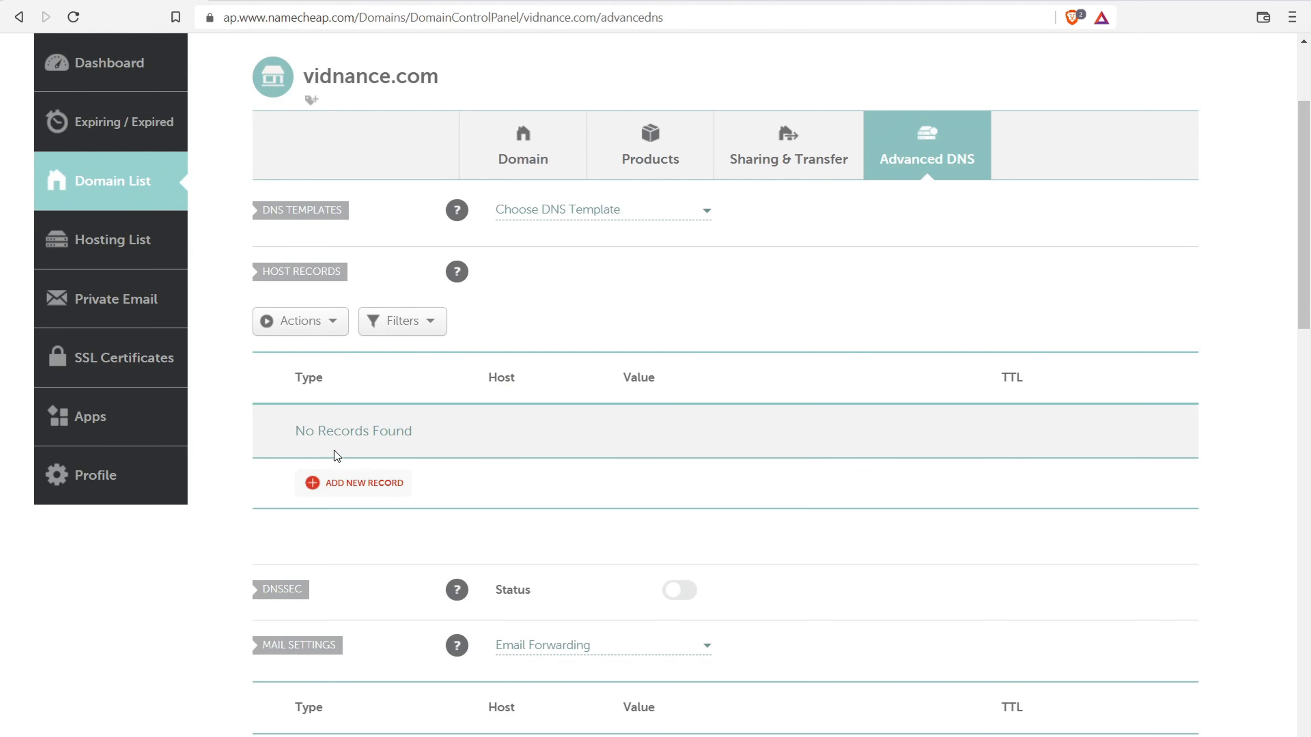
click(349, 486)
scroll(348, 488, down, 3)
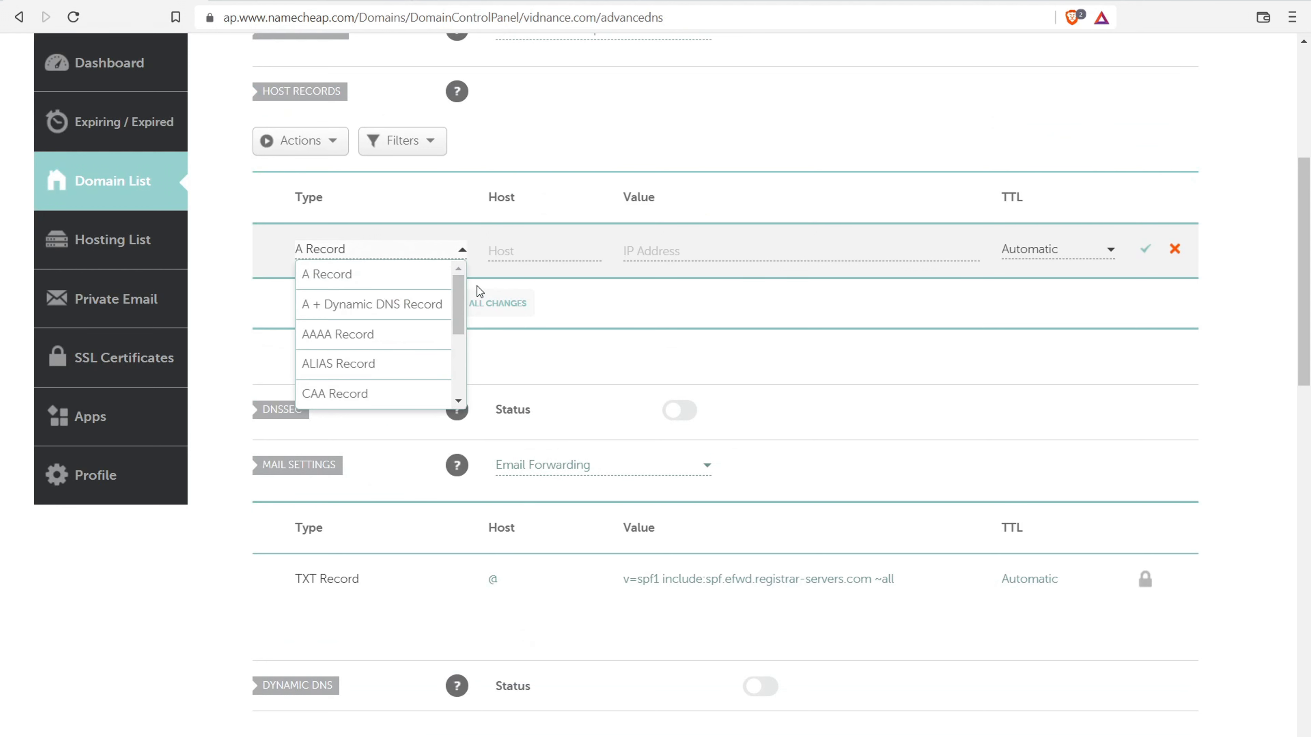
drag(457, 293, 456, 322)
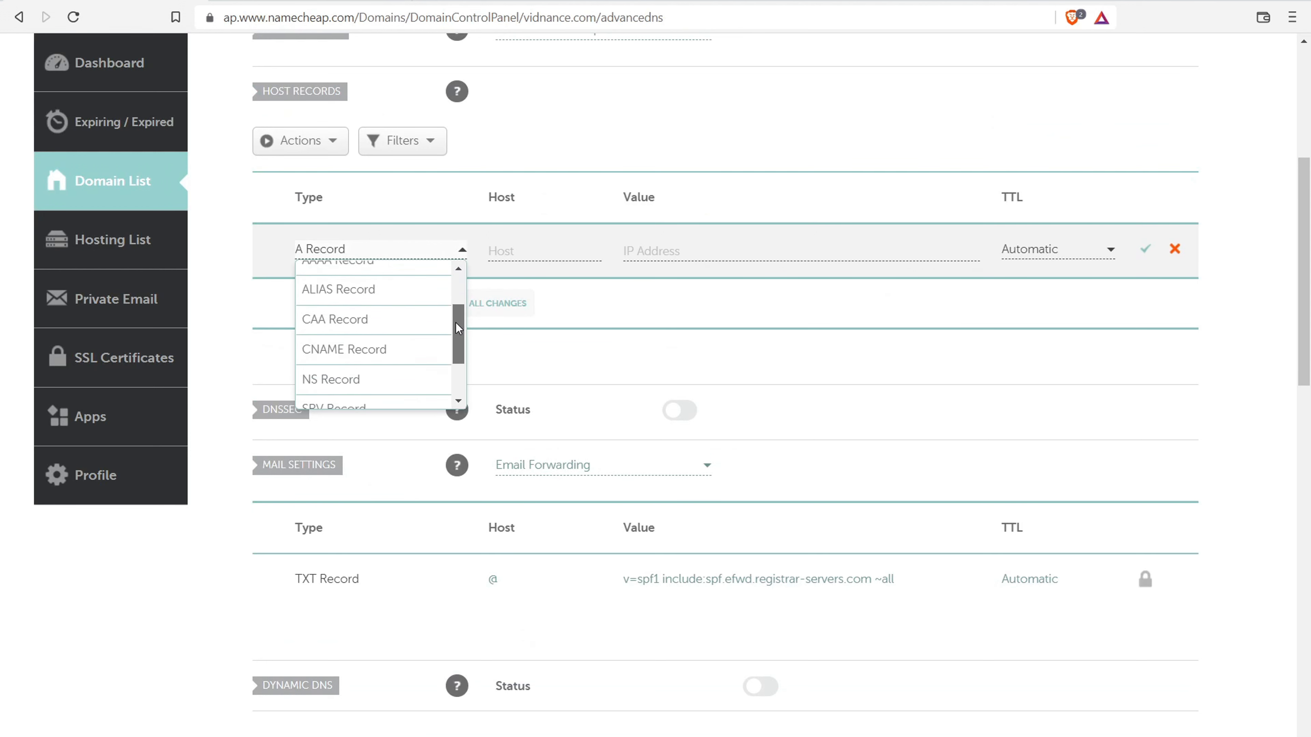
click(359, 349)
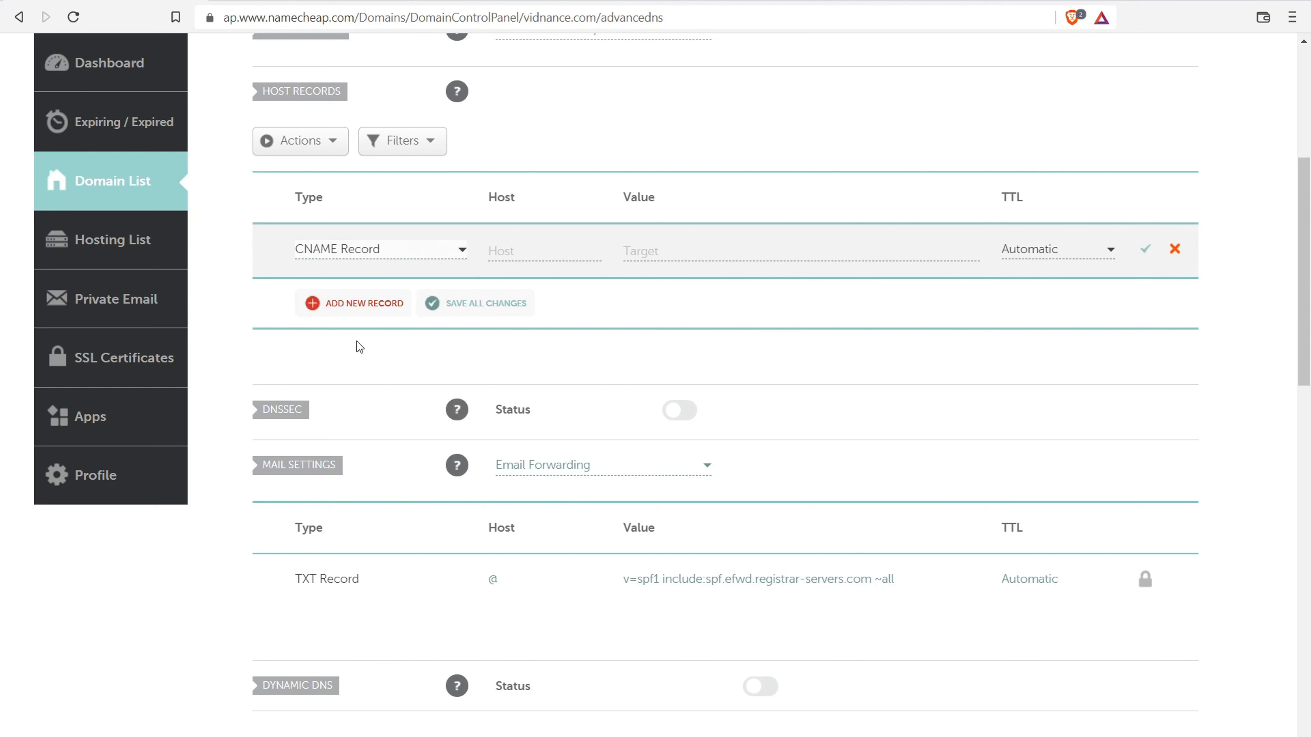
- Copy the verification host code of the first CNAME entry from Squarespace into the new record's host in Namecheap
click(310, 1)
drag(67, 257, 37, 258)
drag(150, 297, 37, 298)
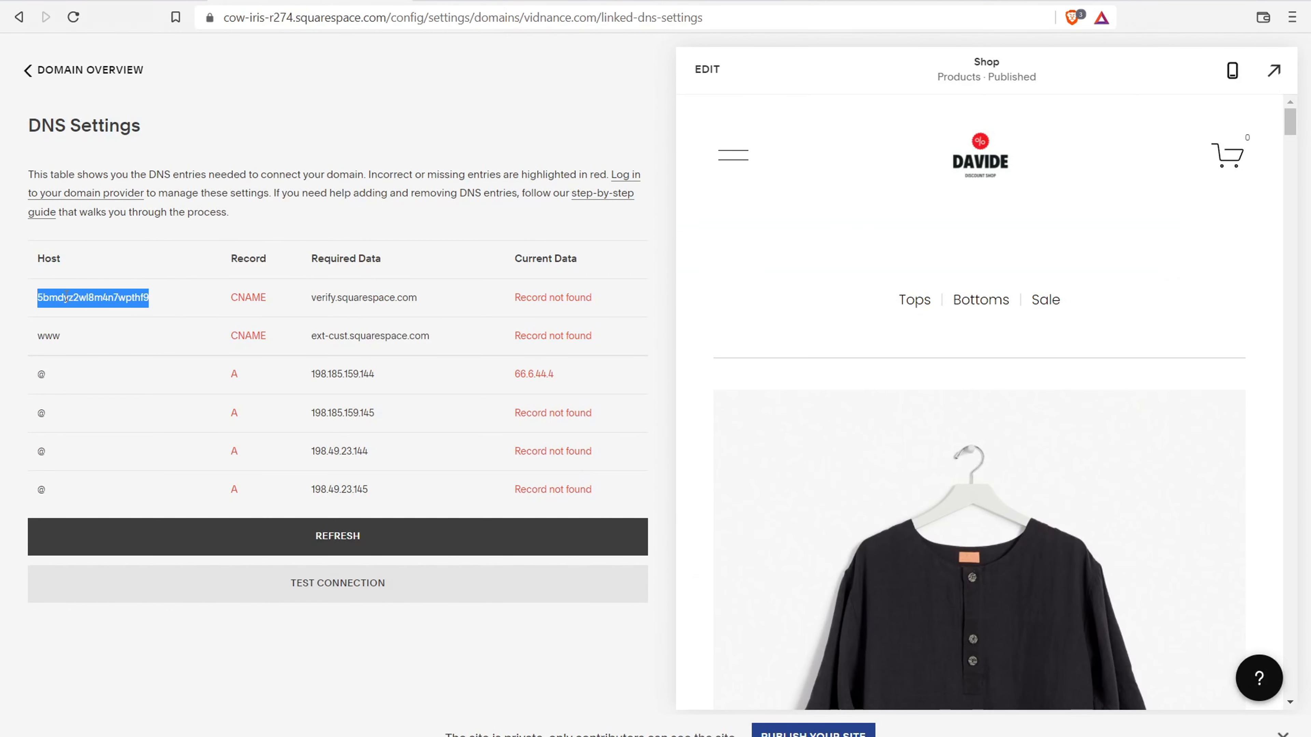
right_click(60, 299)
click(118, 311)
click(310, 1)
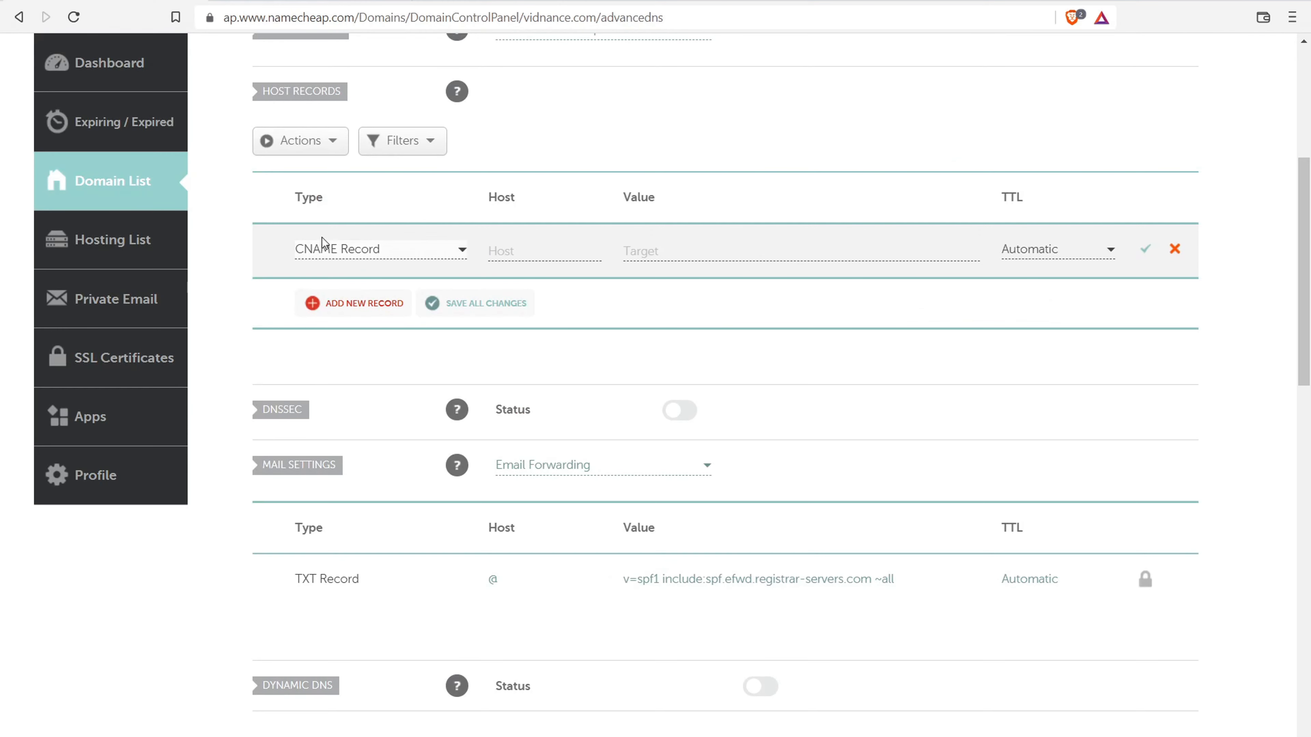
click(554, 254)
right_click(550, 258)
click(606, 380)
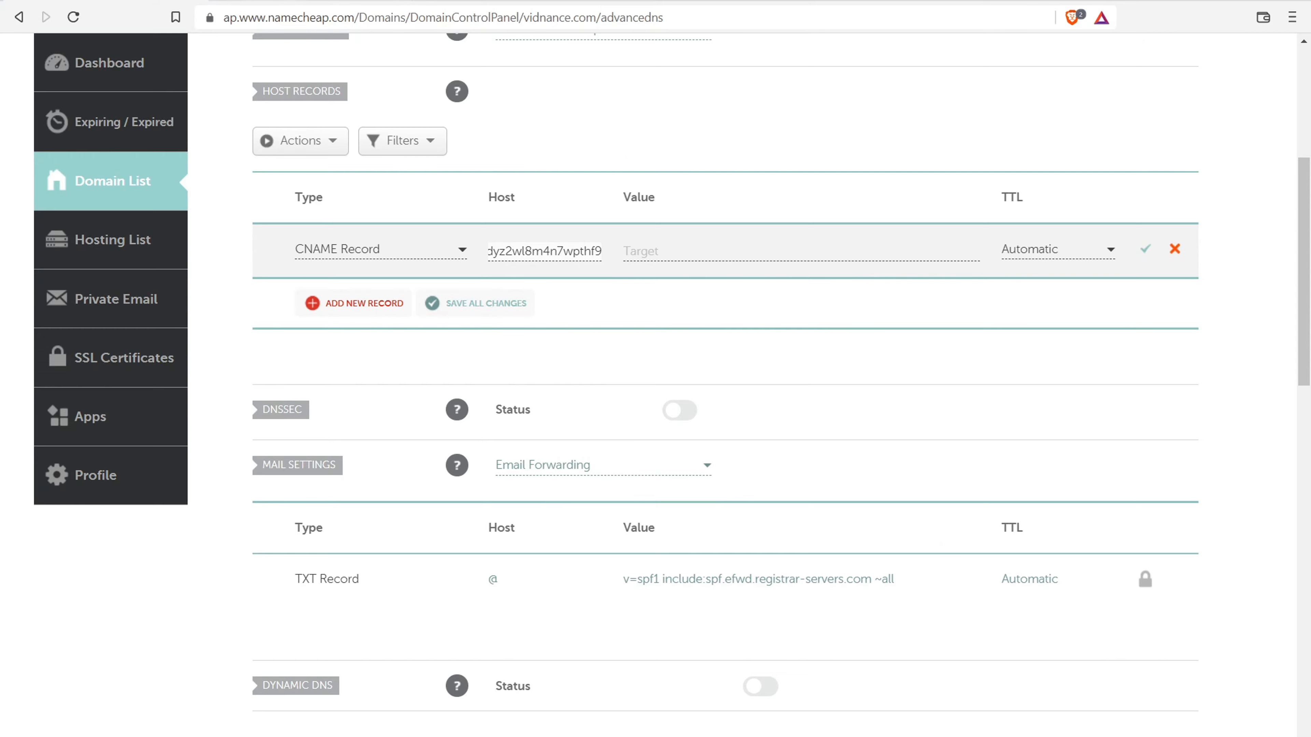
- Copy the required data verify.squarespace.com from Squarespace into the CNAME record's value in Namecheap and save the record
click(263, 1)
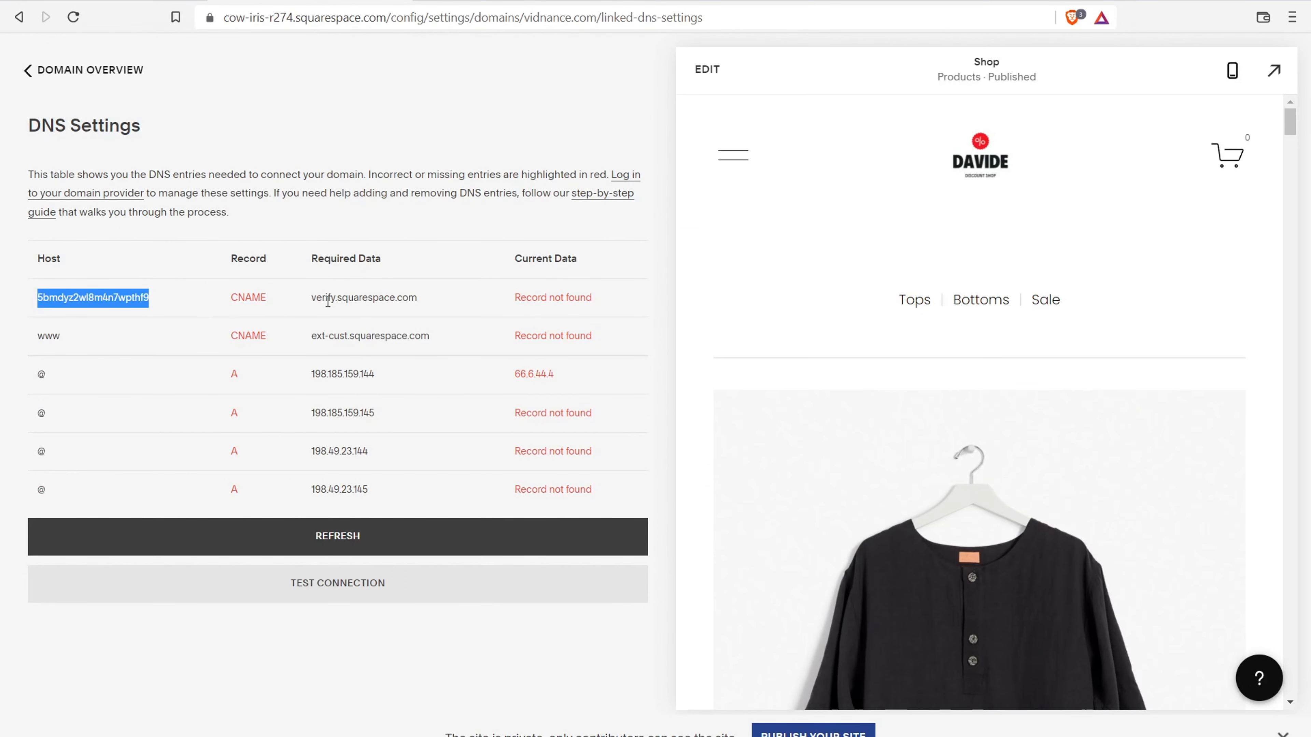
drag(310, 298, 417, 298)
right_click(417, 298)
click(440, 312)
click(136, 1)
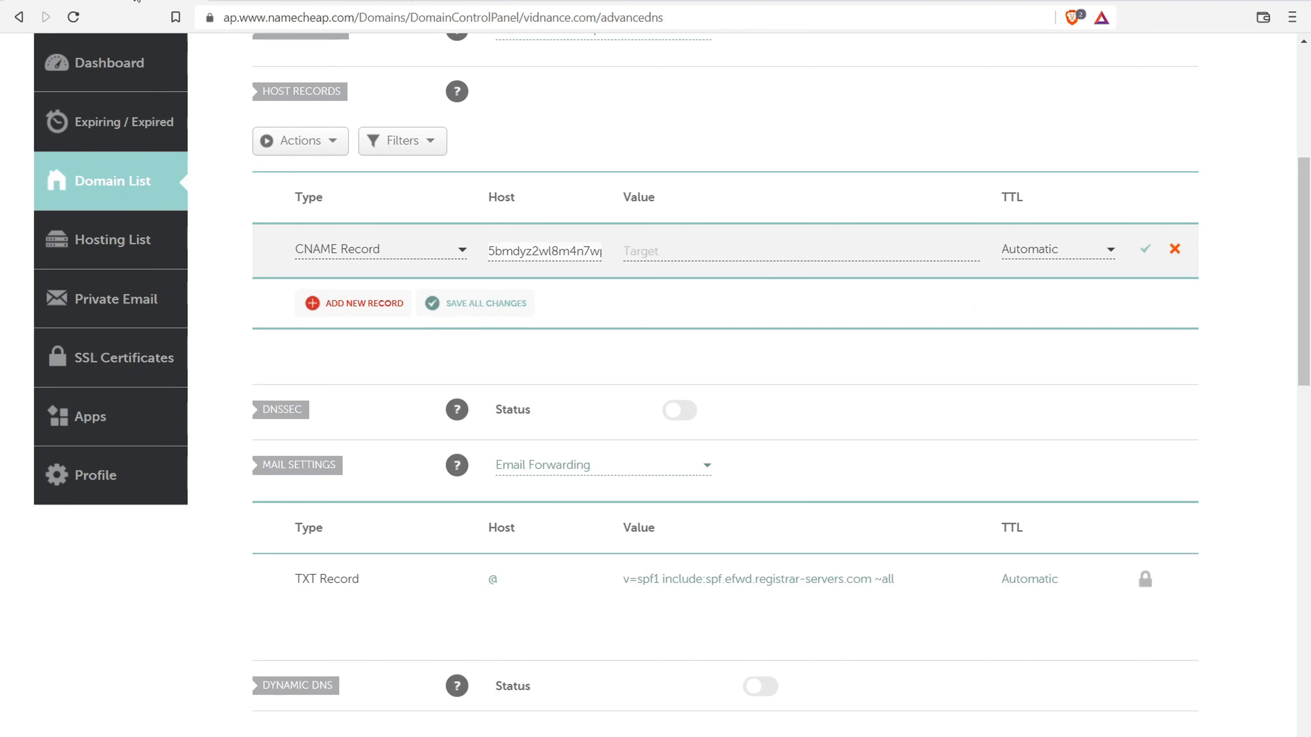
click(643, 252)
right_click(644, 252)
click(684, 390)
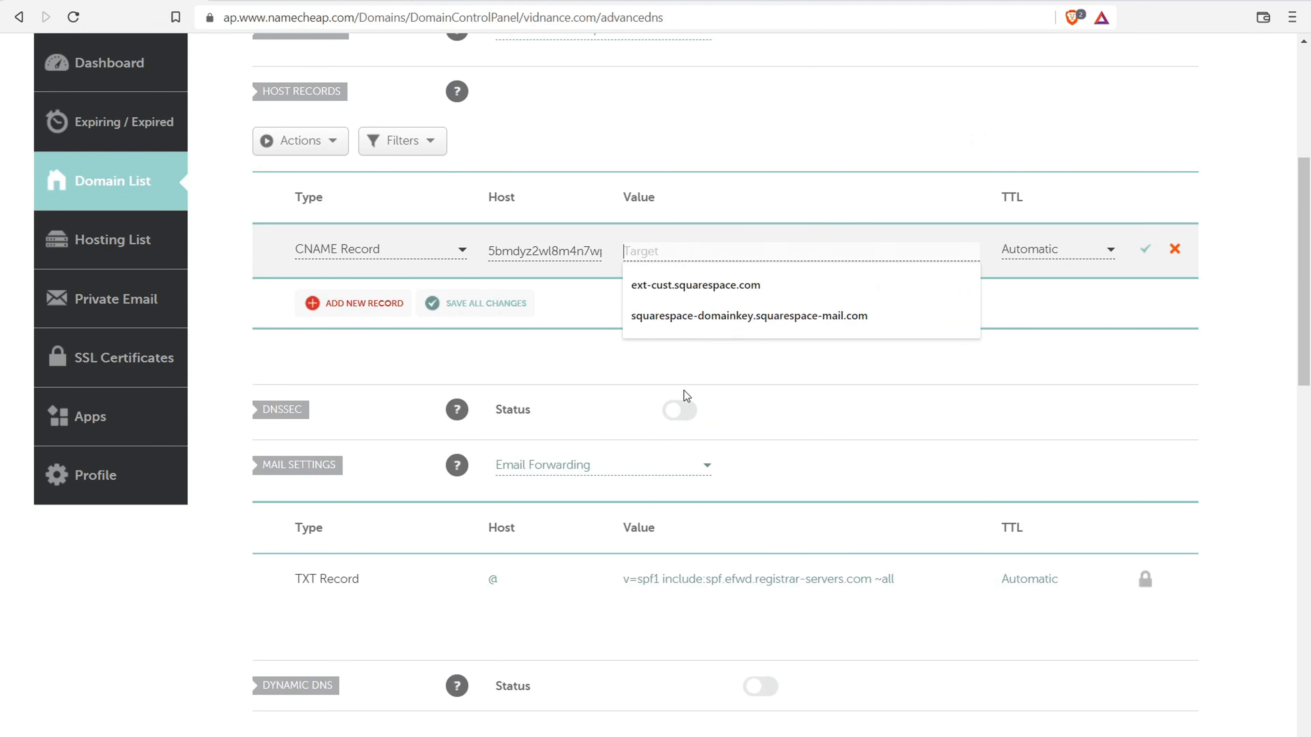
click(1146, 250)
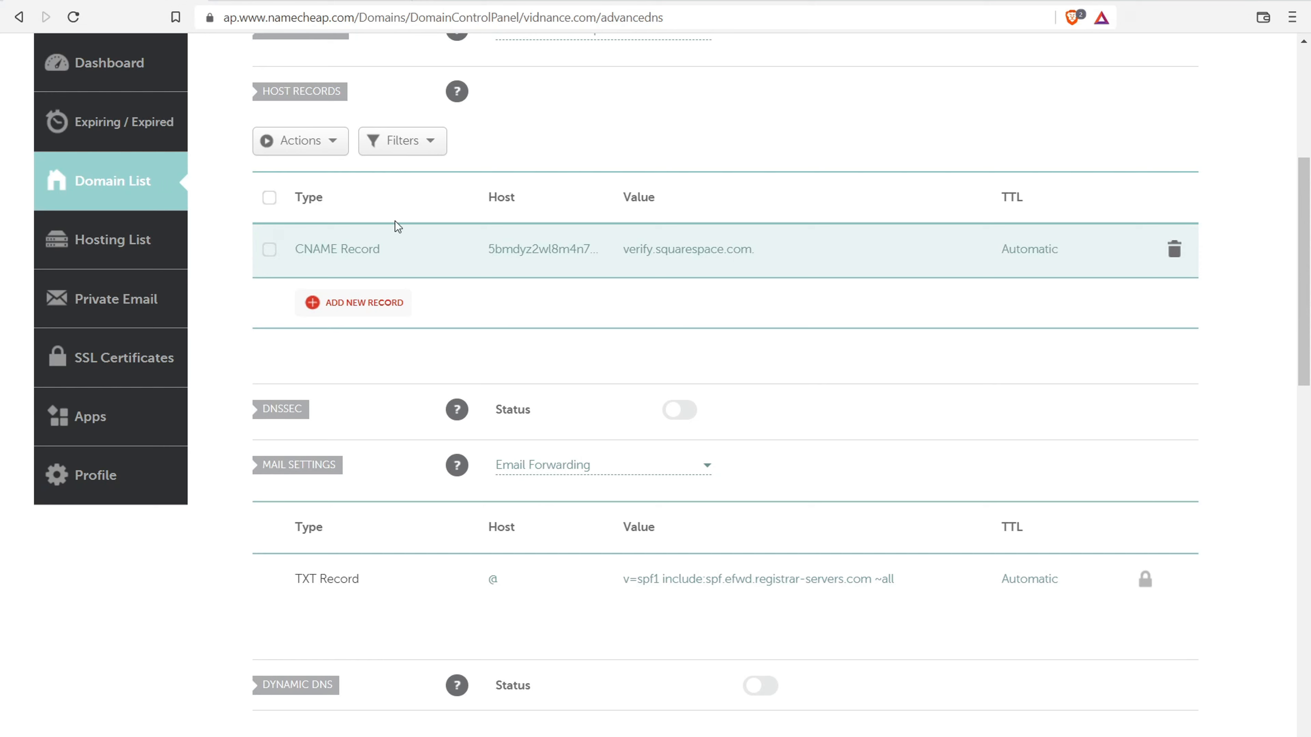
- Check the remaining required DNS entries in Squarespace and start a new host record of type A in Namecheap
click(278, 1)
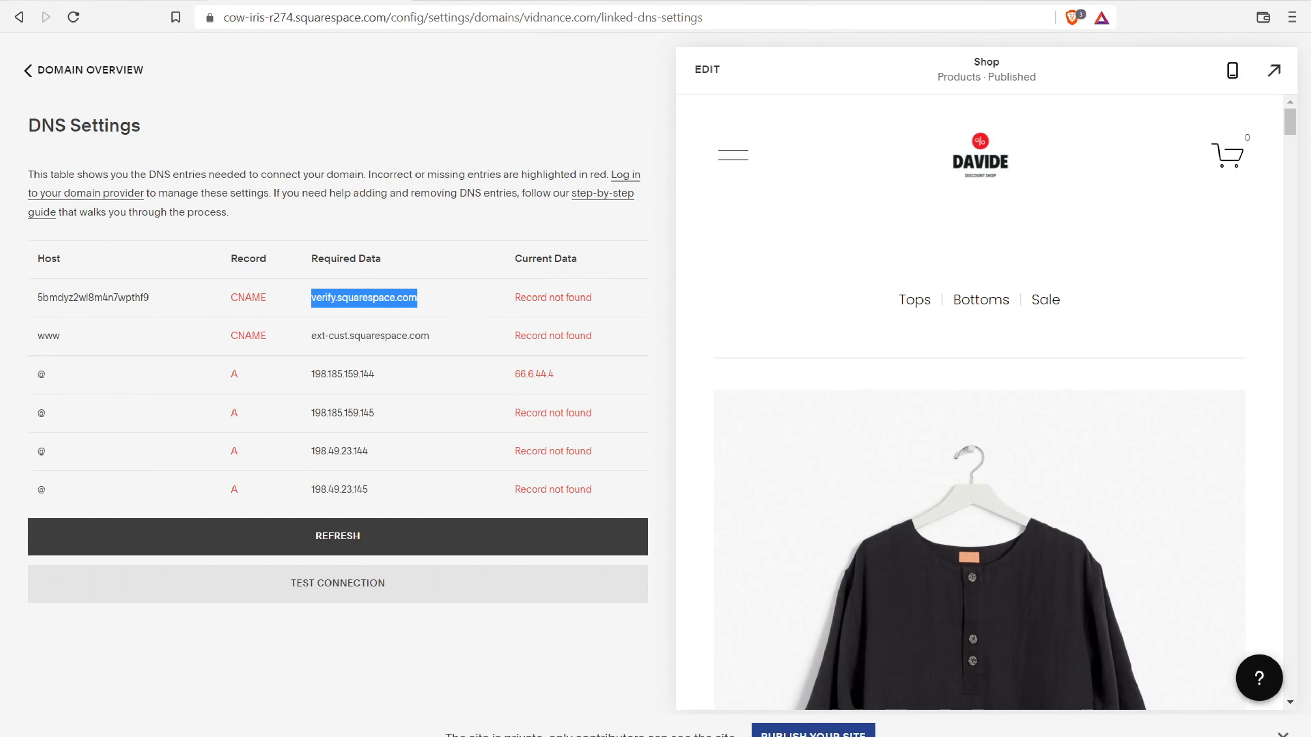
click(108, 1)
click(359, 302)
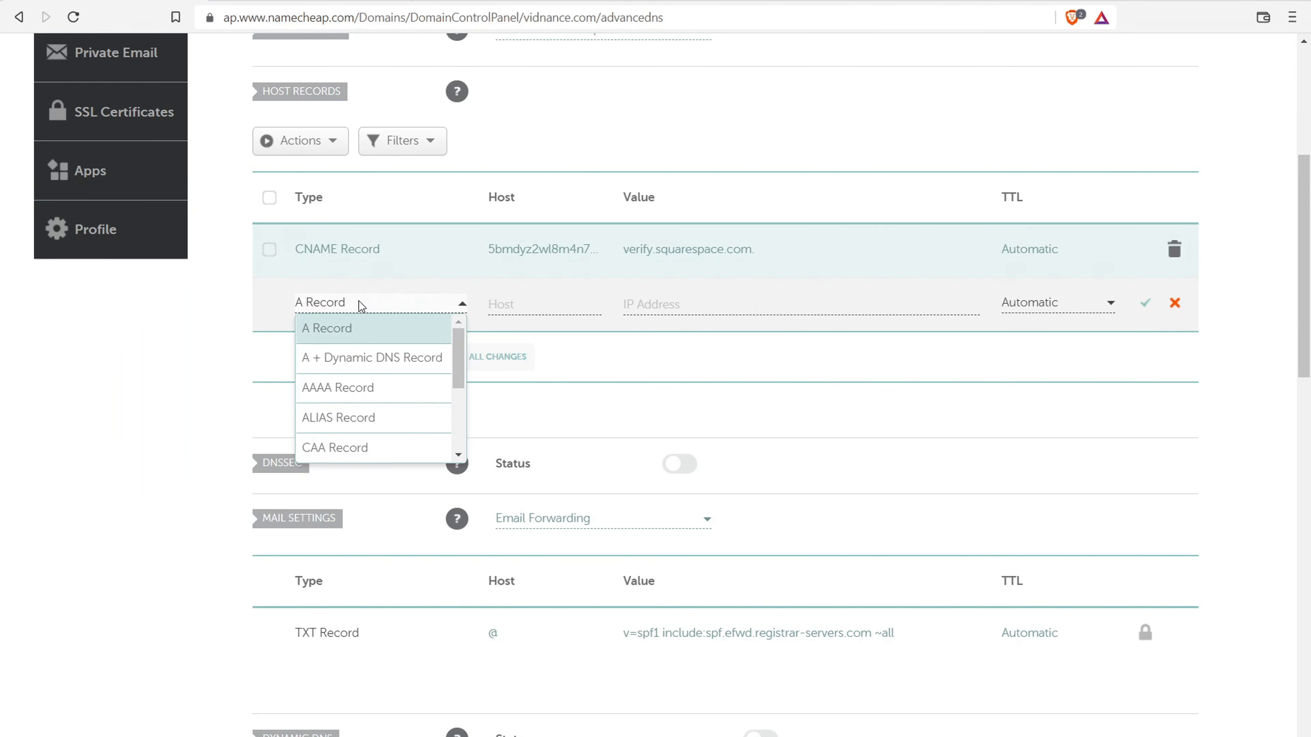
click(413, 329)
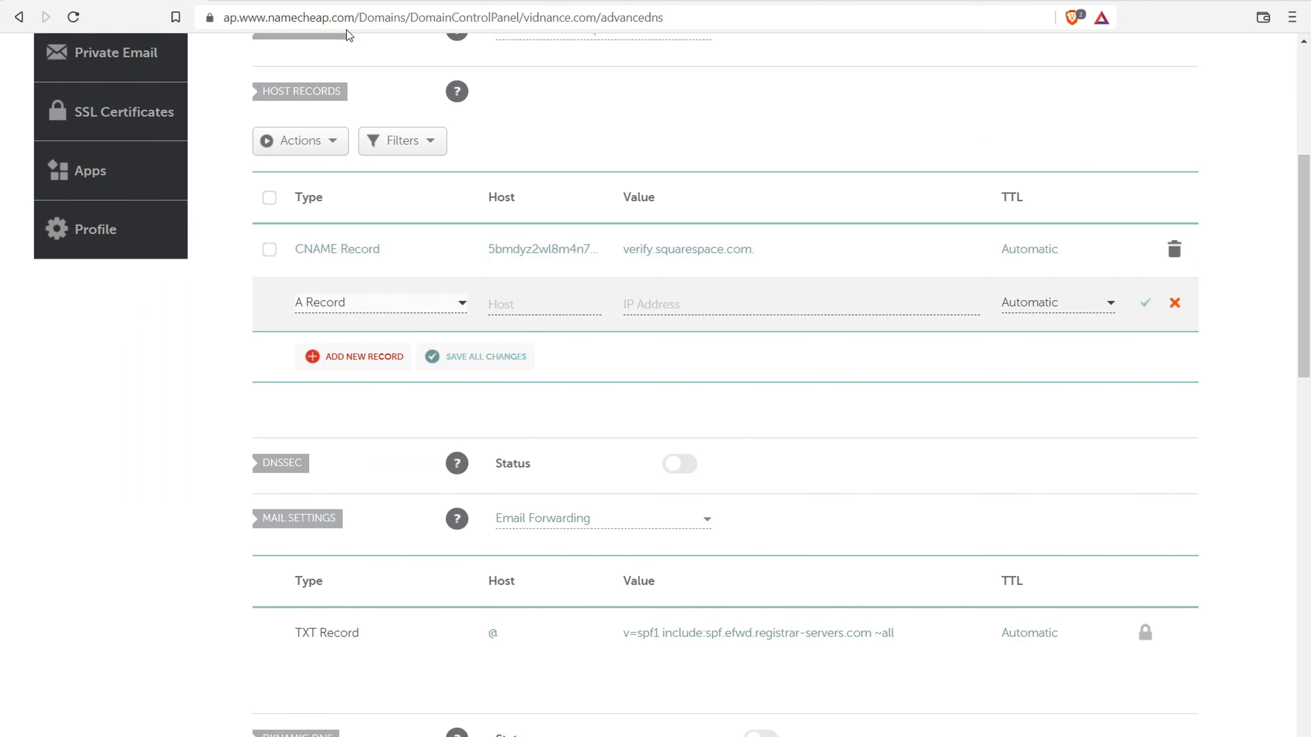
- Add the www CNAME record for ext-cust.squarespace.com and the @ A records for 198.185.159.144, 198.185.159.145, 198.49.23.144 and 198.49.23.145 from Squarespace in Namecheap
click(309, 1)
drag(51, 372, 37, 374)
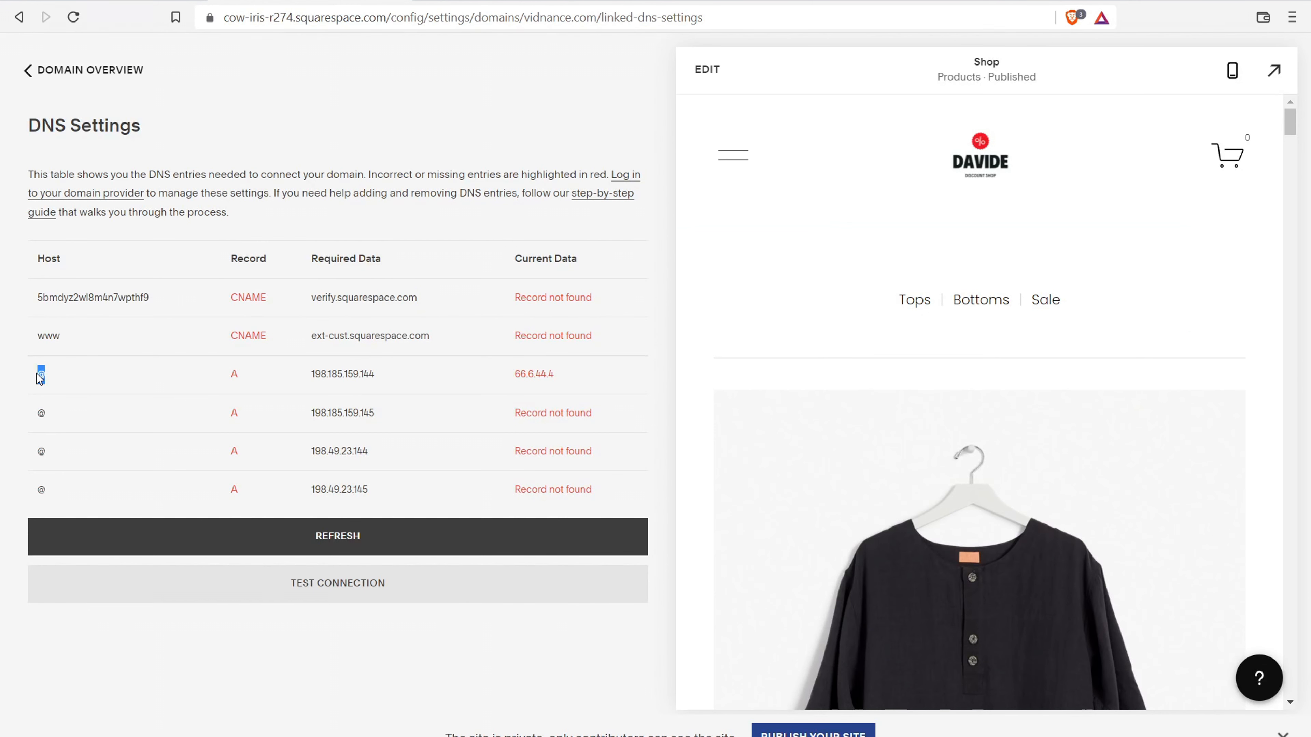
click(108, 1)
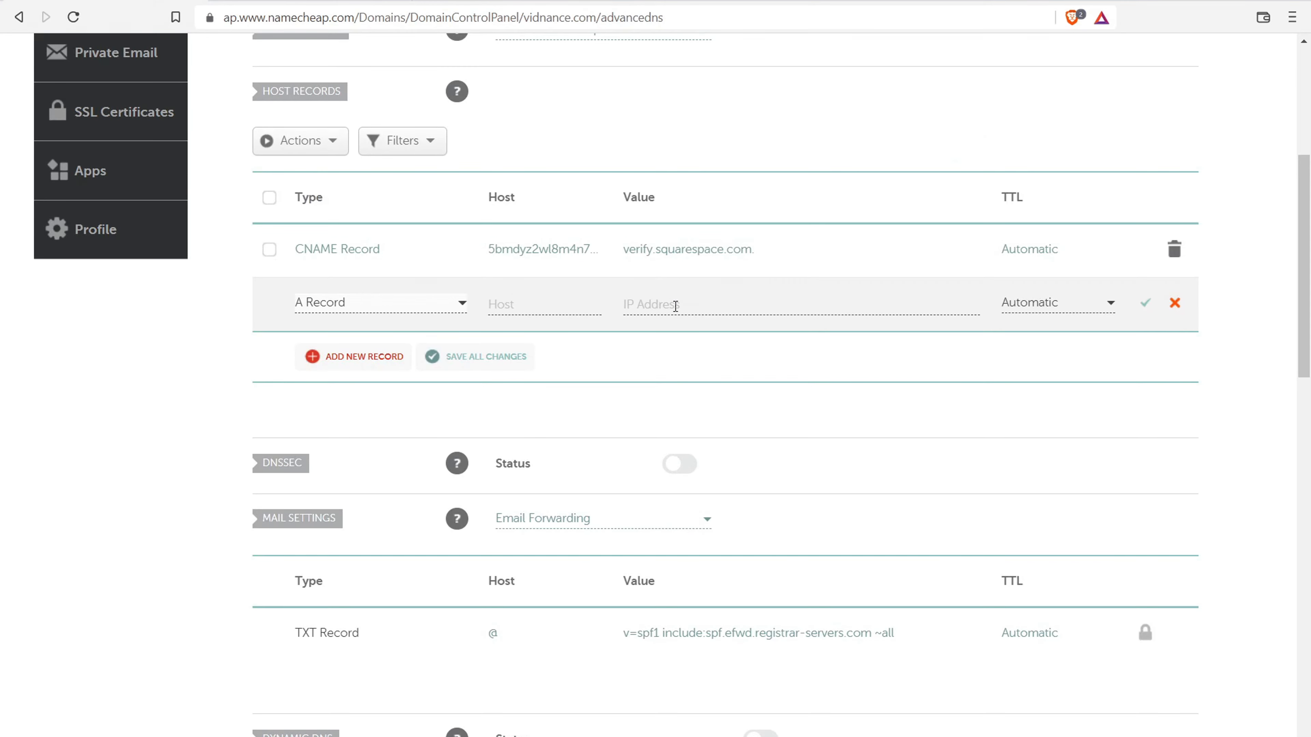
click(310, 1)
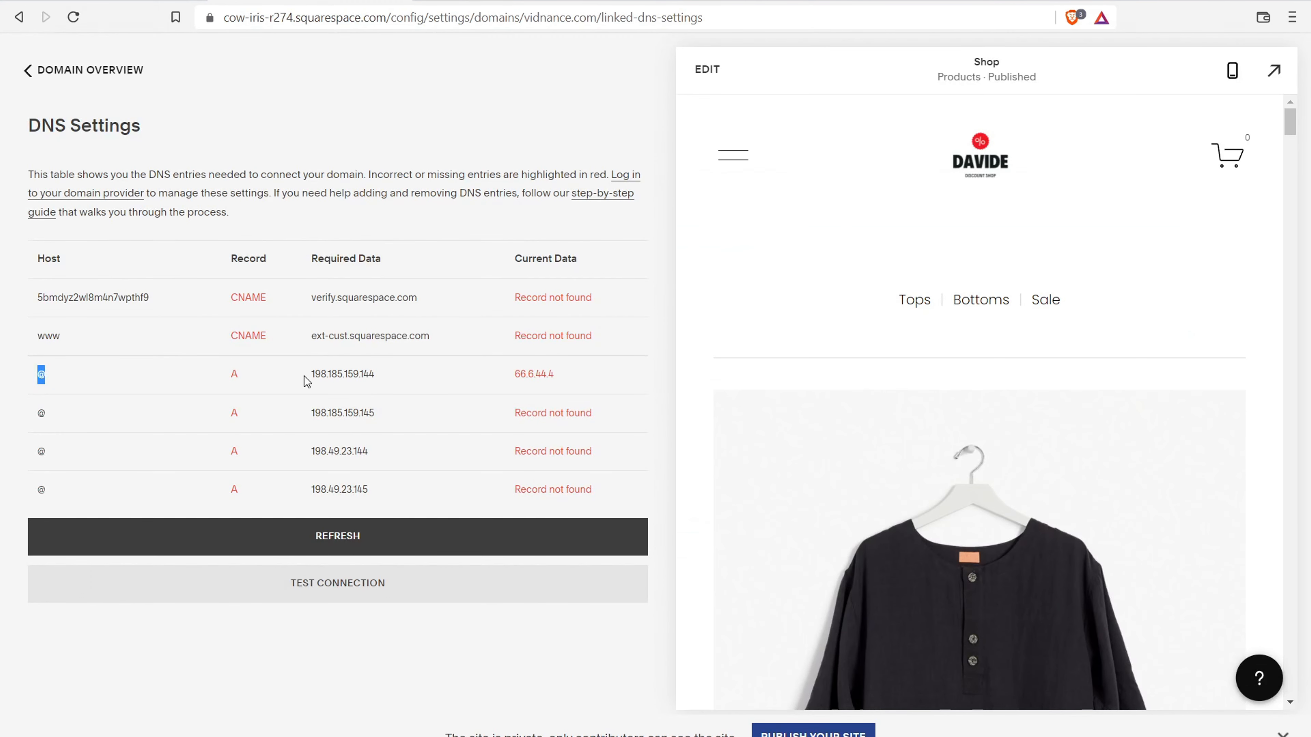
click(134, 1)
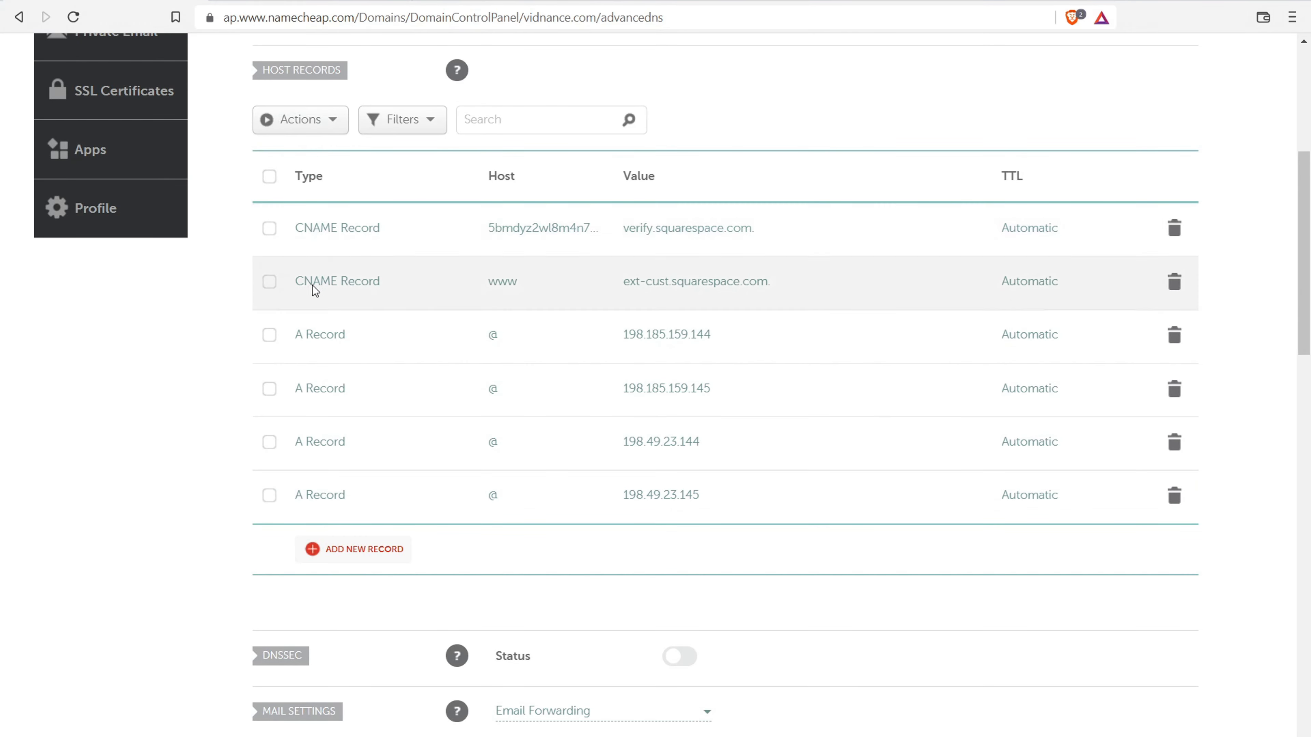
- Refresh the DNS entries of vidnance.com in Squarespace and test the domain connection
click(232, 1)
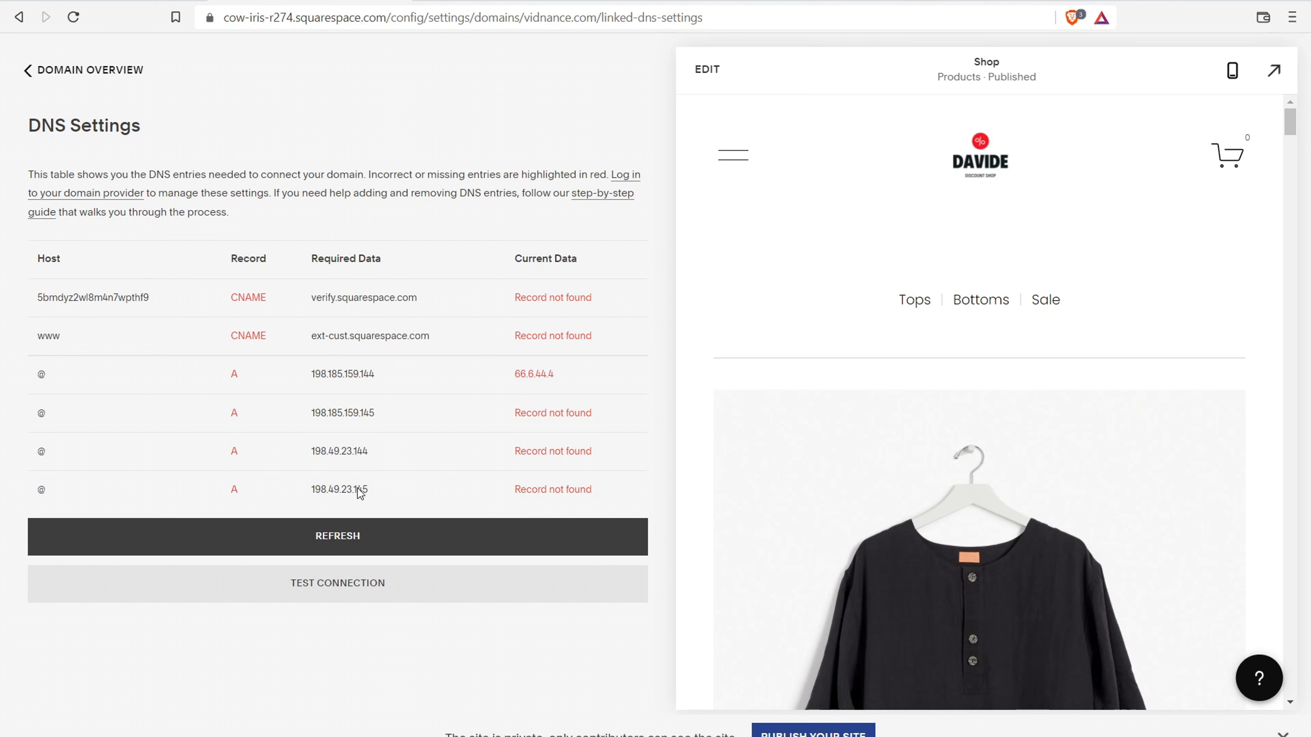
click(376, 540)
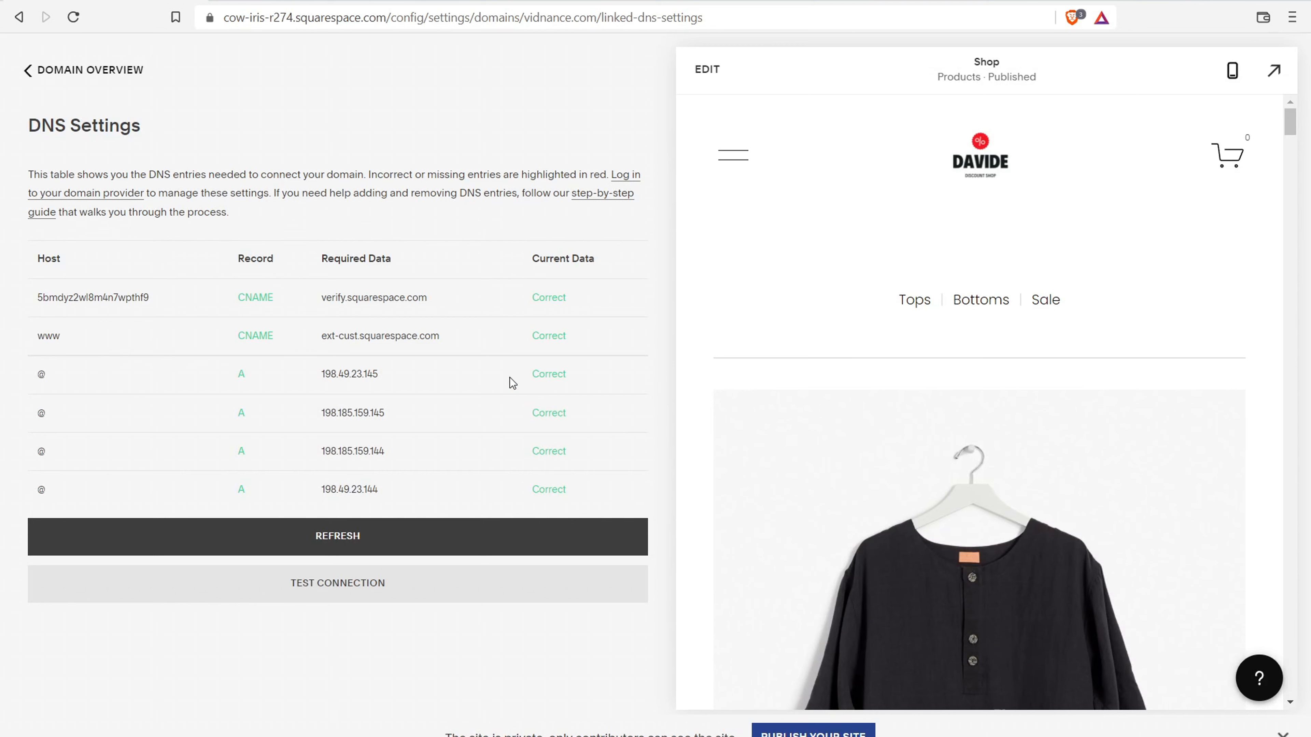
click(347, 583)
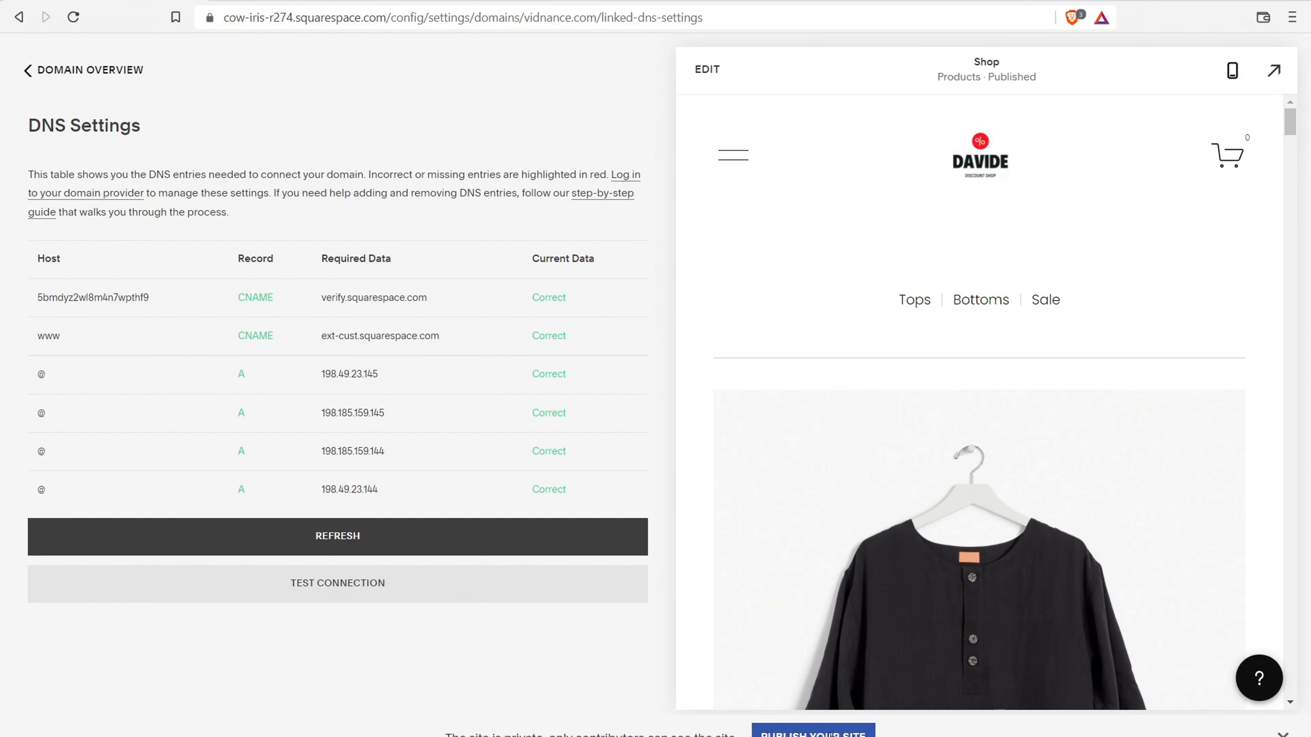
click(357, 1)
click(106, 1)
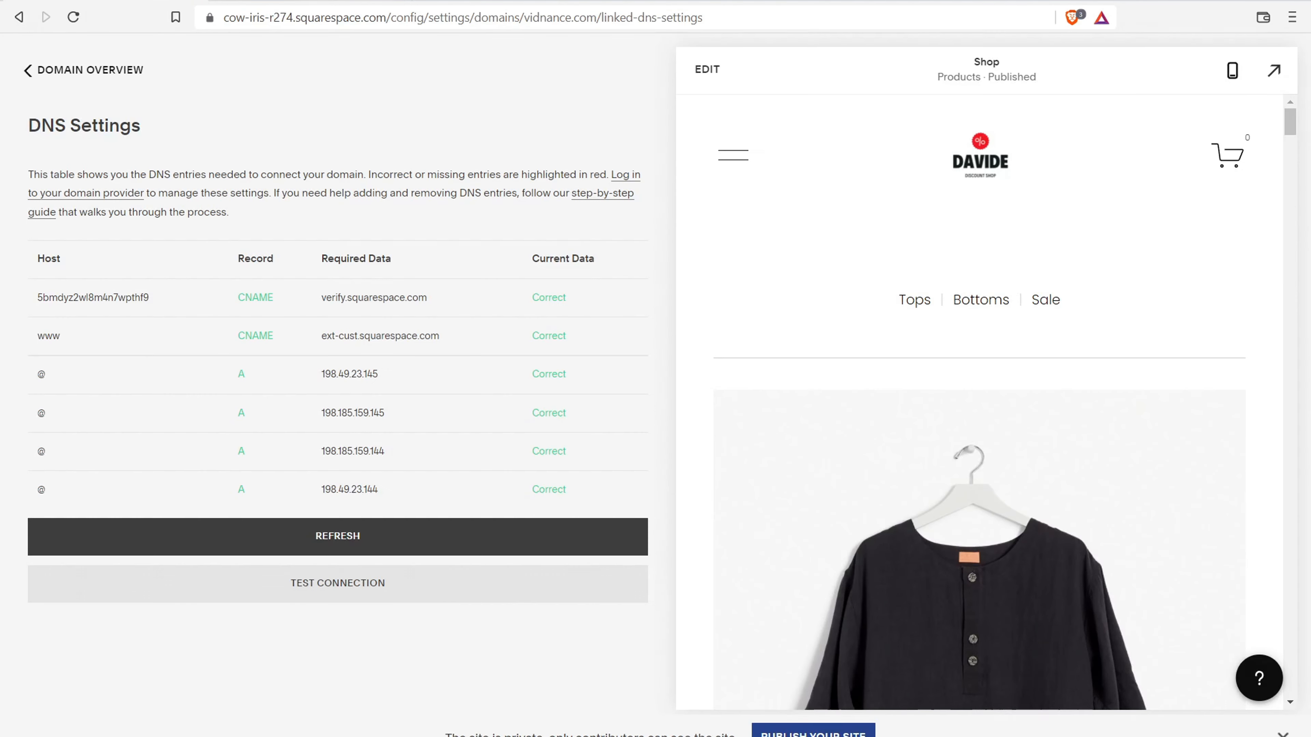
click(330, 1)
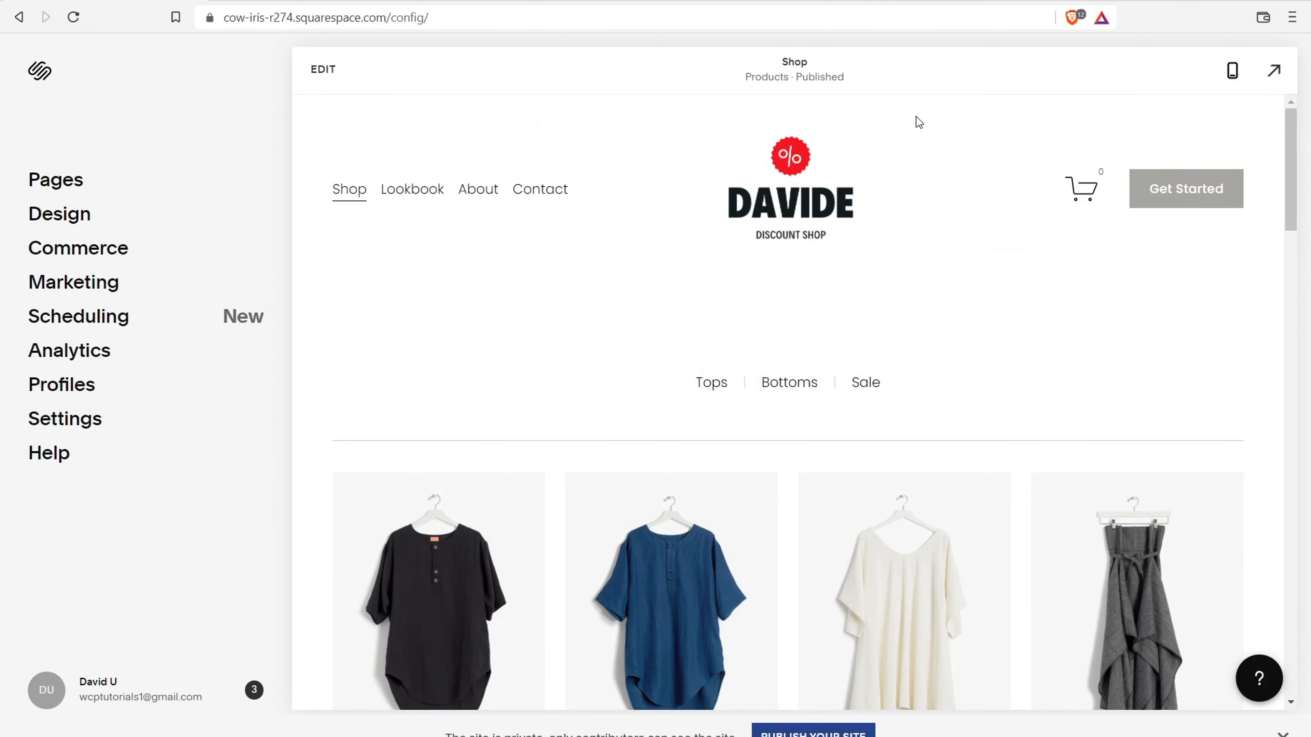
- Open the Shop page for editing, look over its header and product section, and leave the editor
click(326, 71)
mouse_move(395, 245)
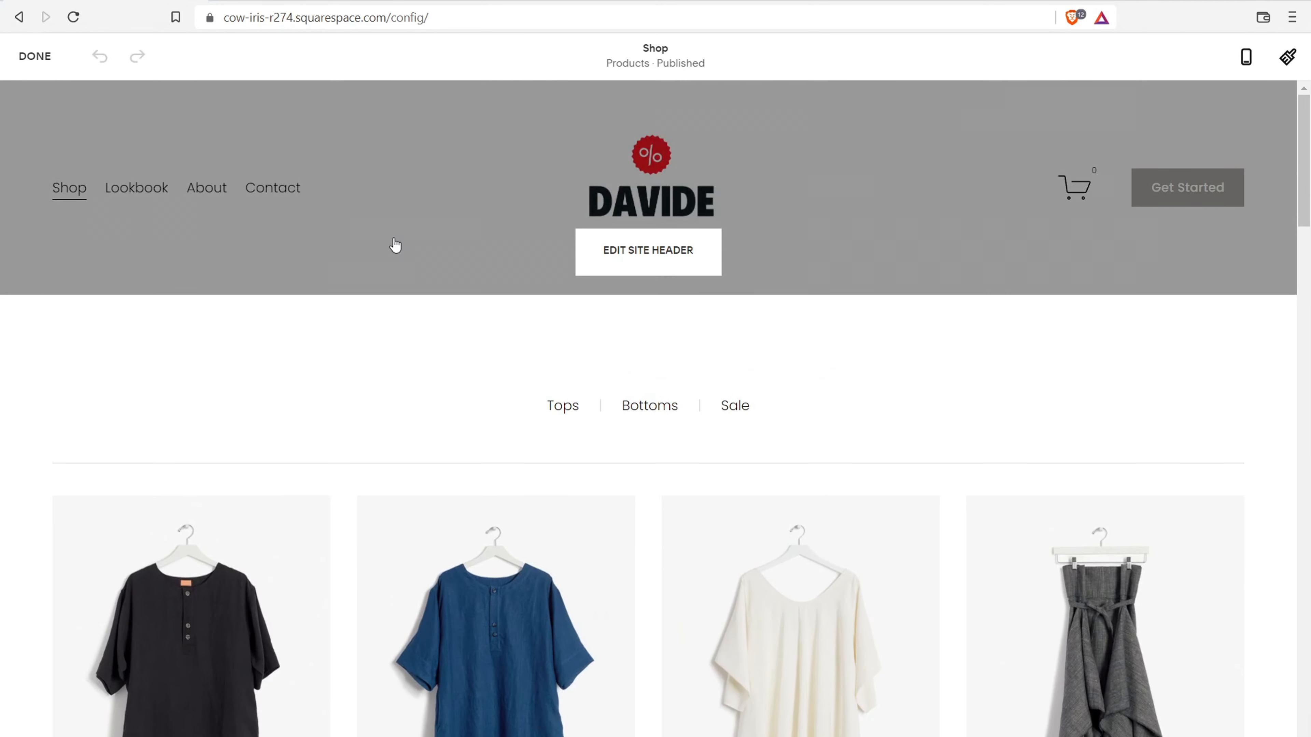
scroll(386, 430, down, 5)
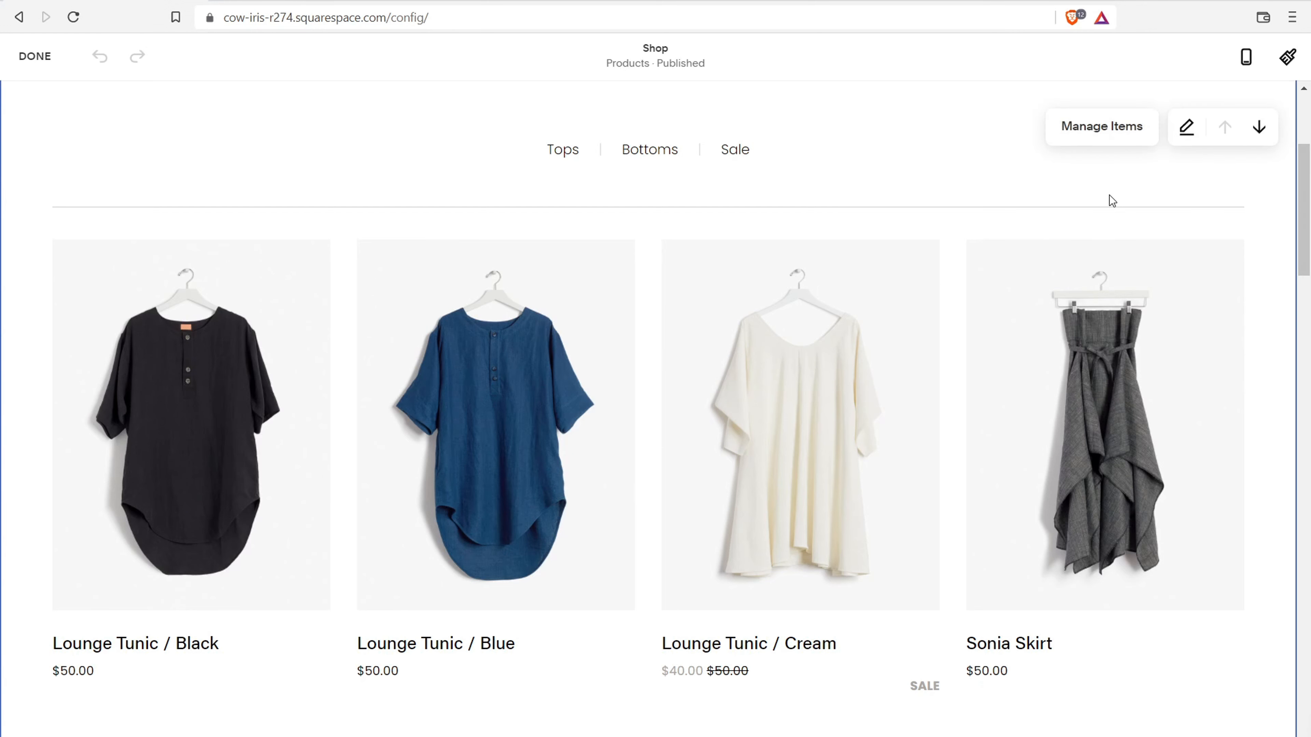
scroll(559, 228, up, 5)
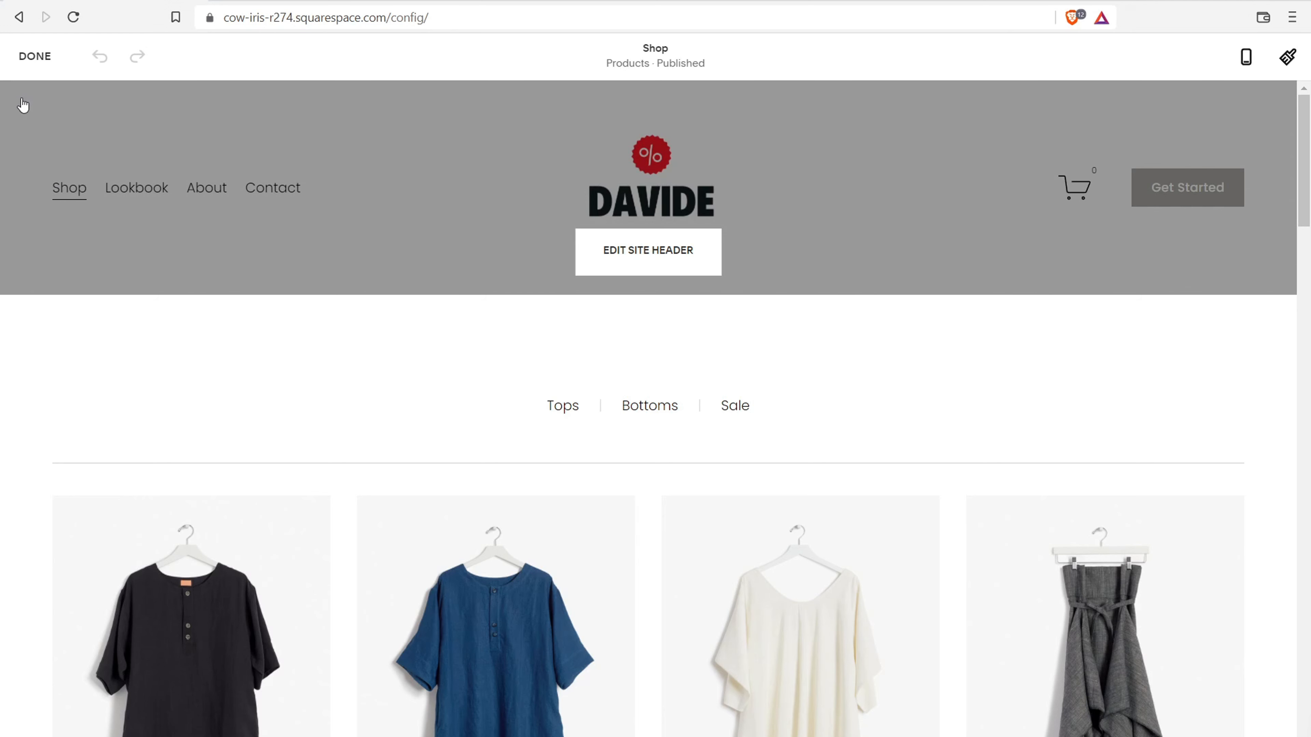
click(32, 57)
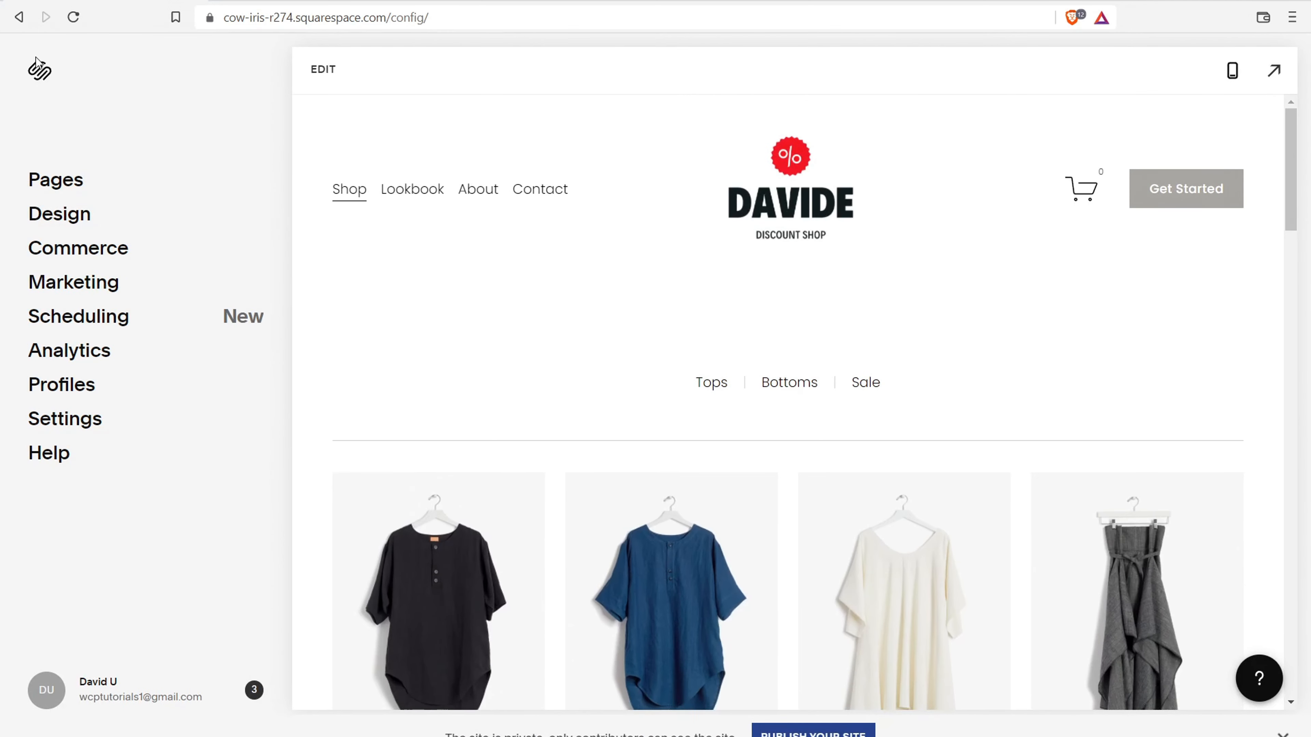
- Open the site's page list and examine the page and collection types available for the main navigation
click(55, 178)
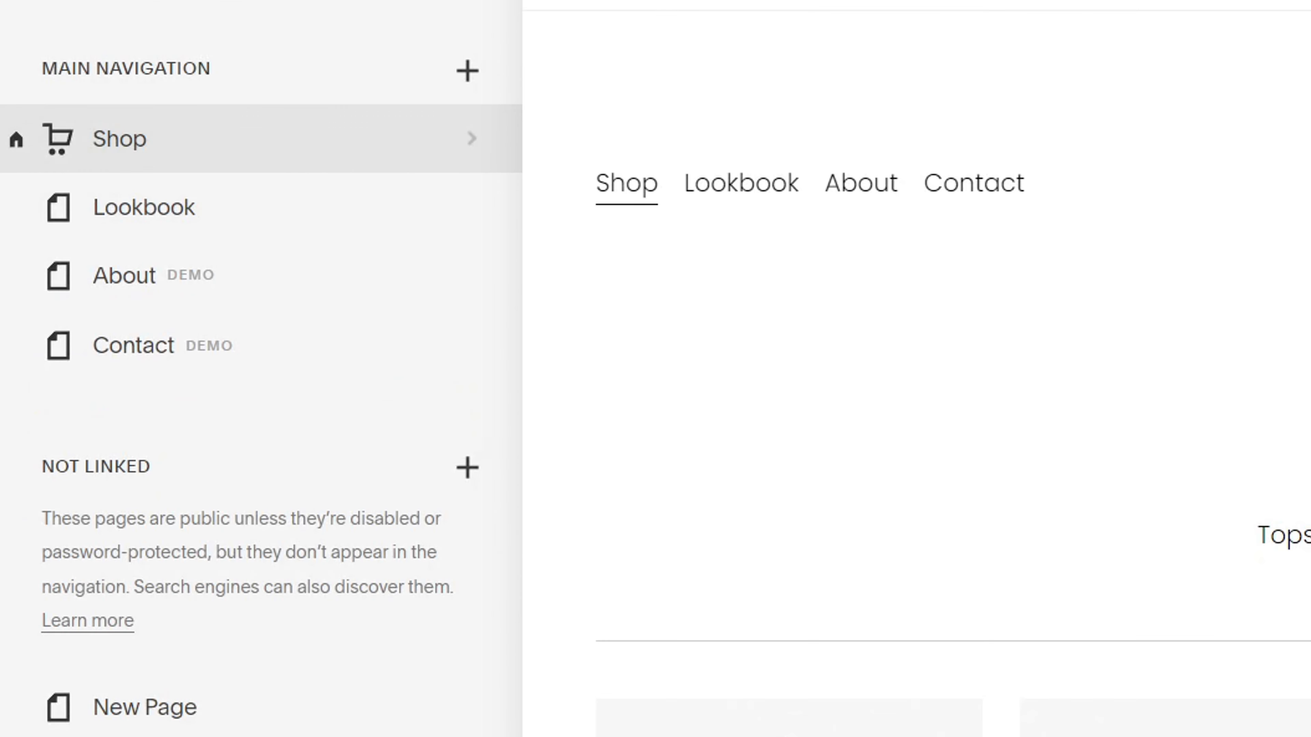
mouse_move(11, 144)
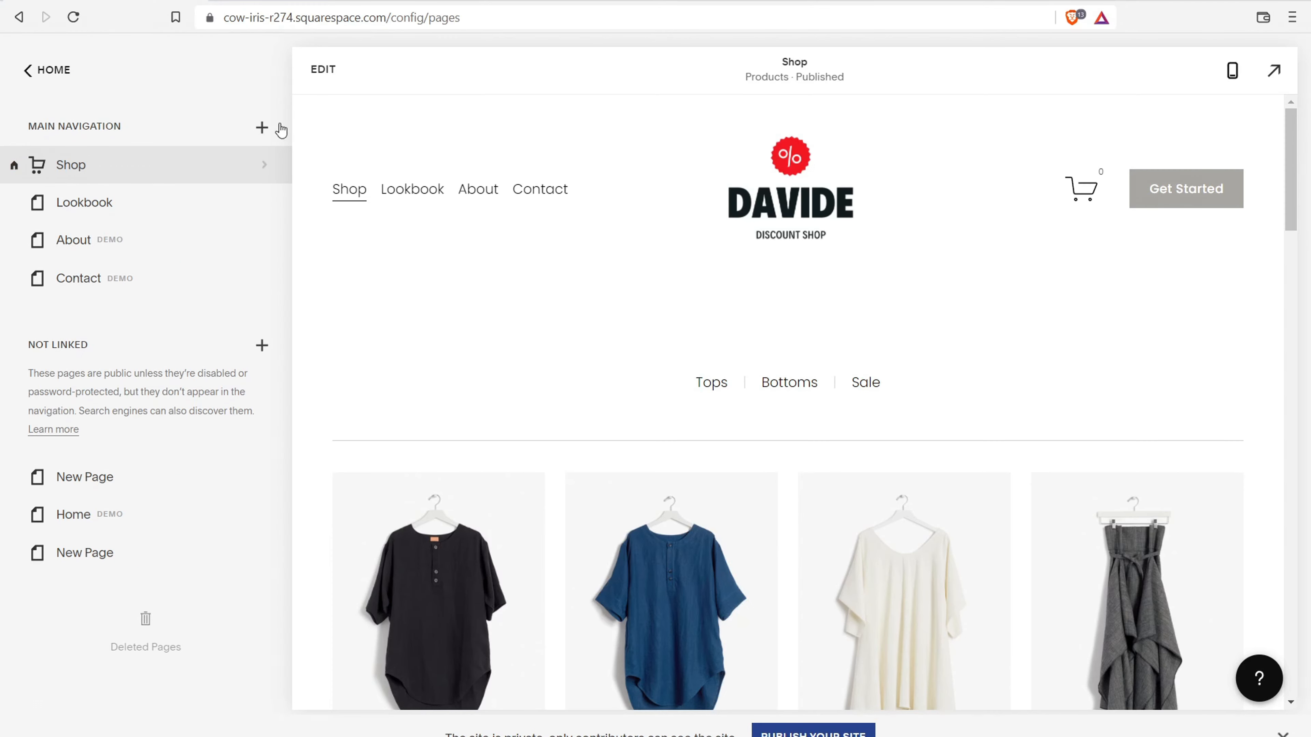
click(262, 127)
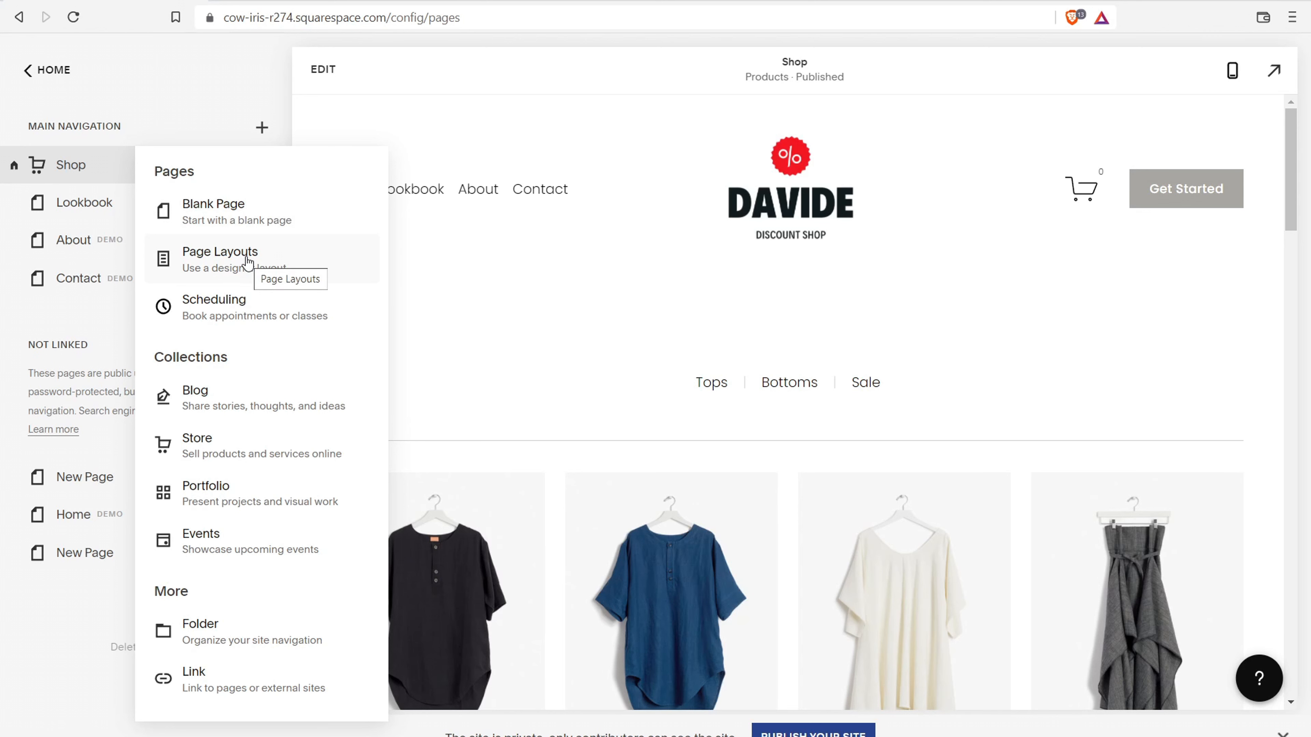
click(191, 60)
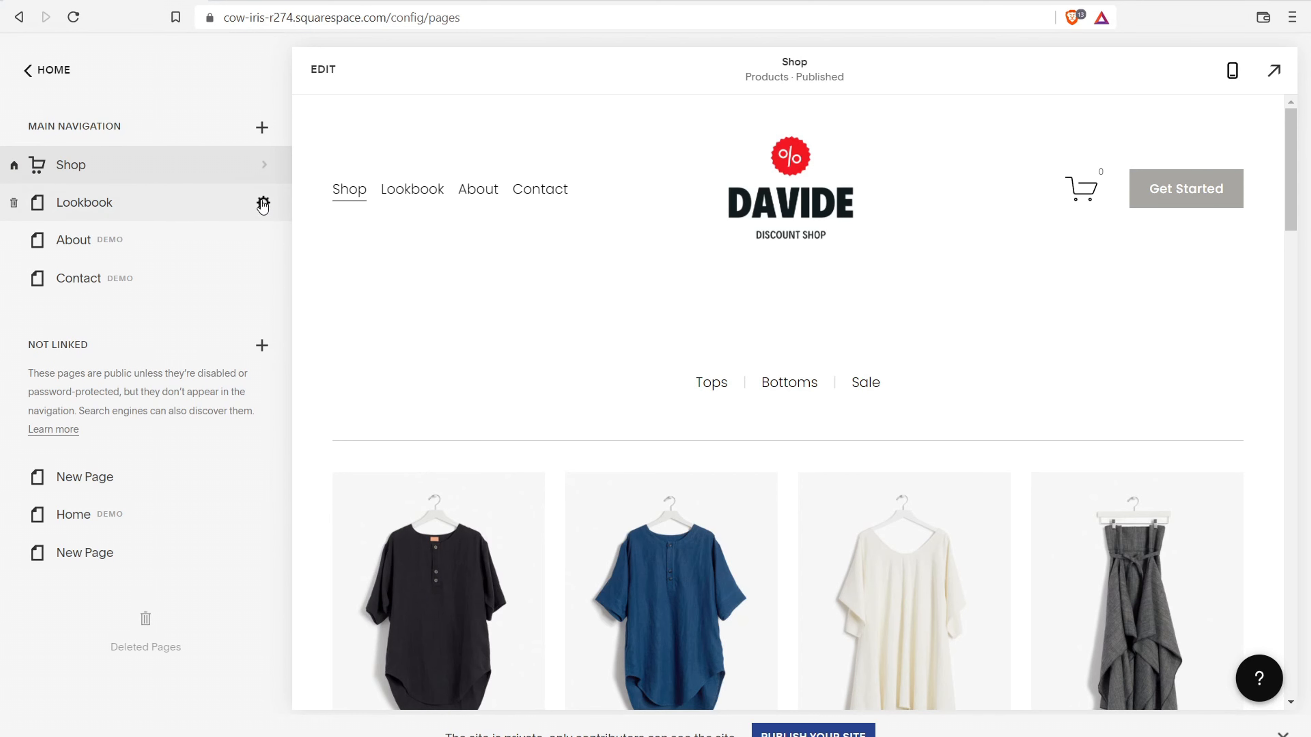
- Review the general page settings of the Lookbook page, close them and return to the site's home menu
click(263, 203)
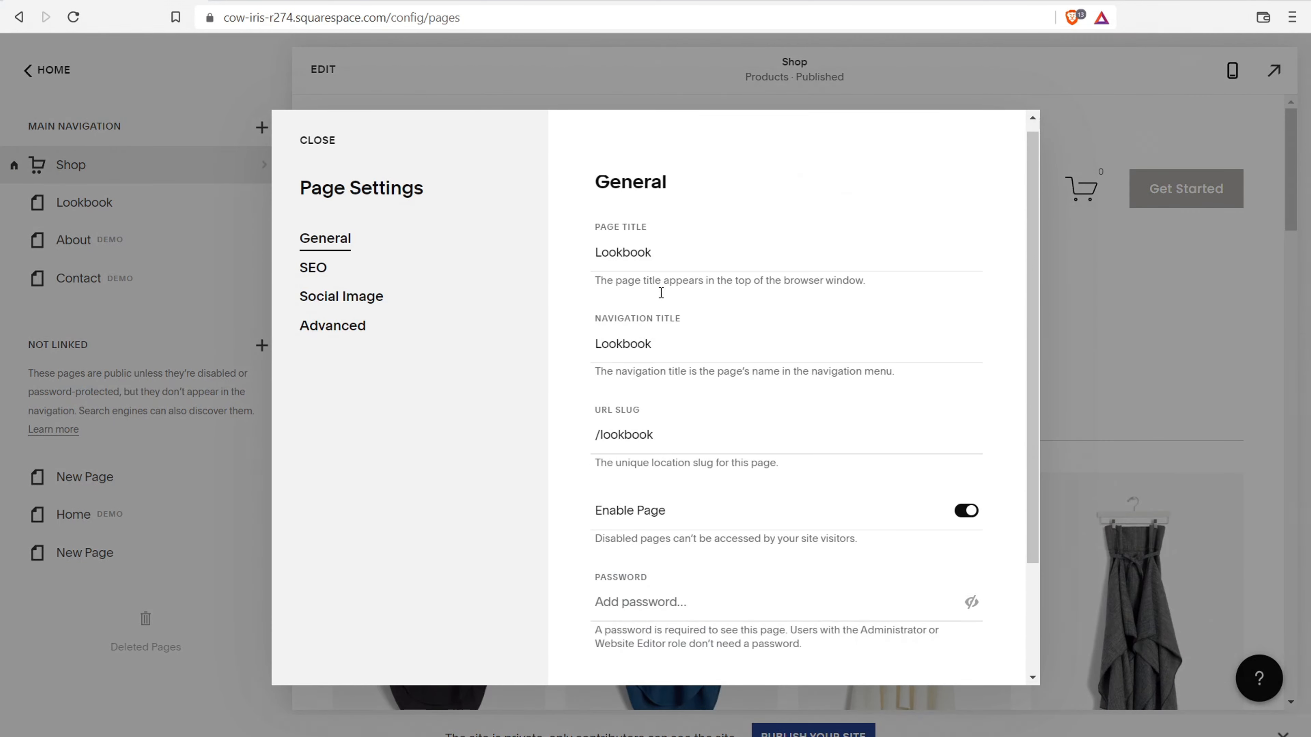
scroll(660, 293, down, 3)
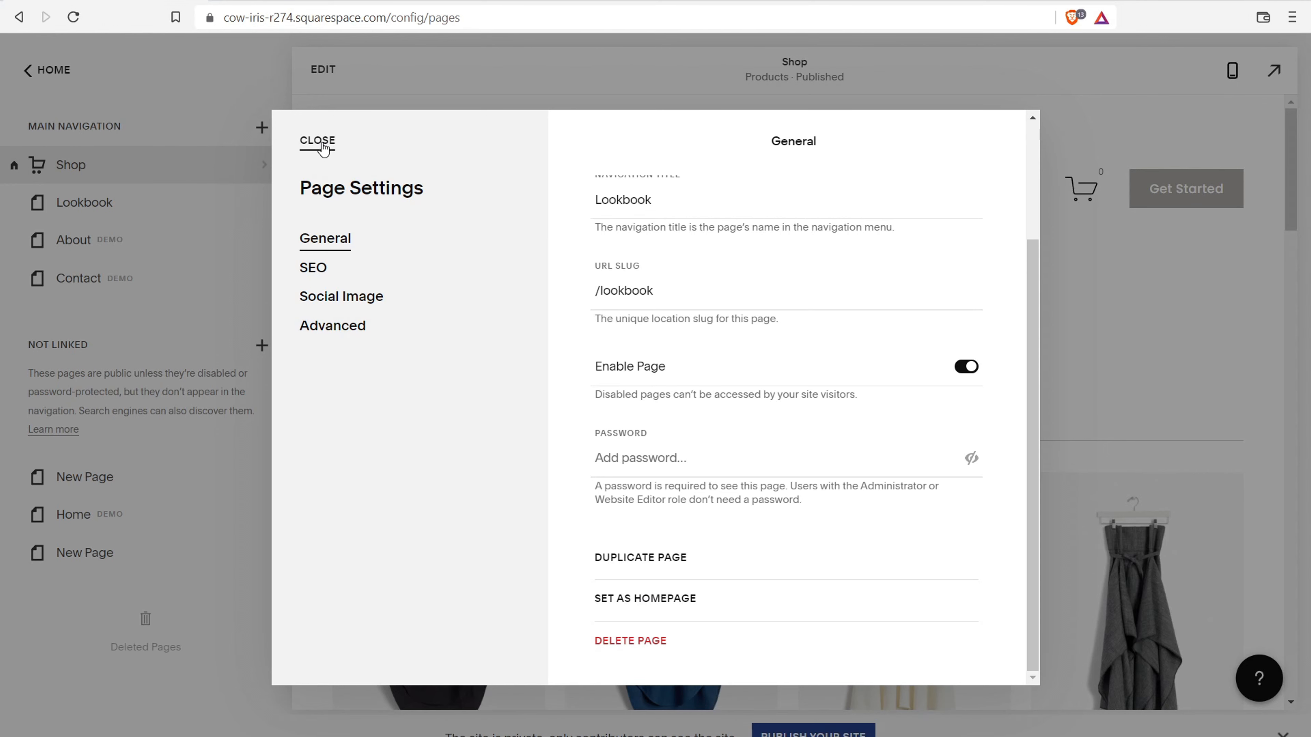
click(313, 141)
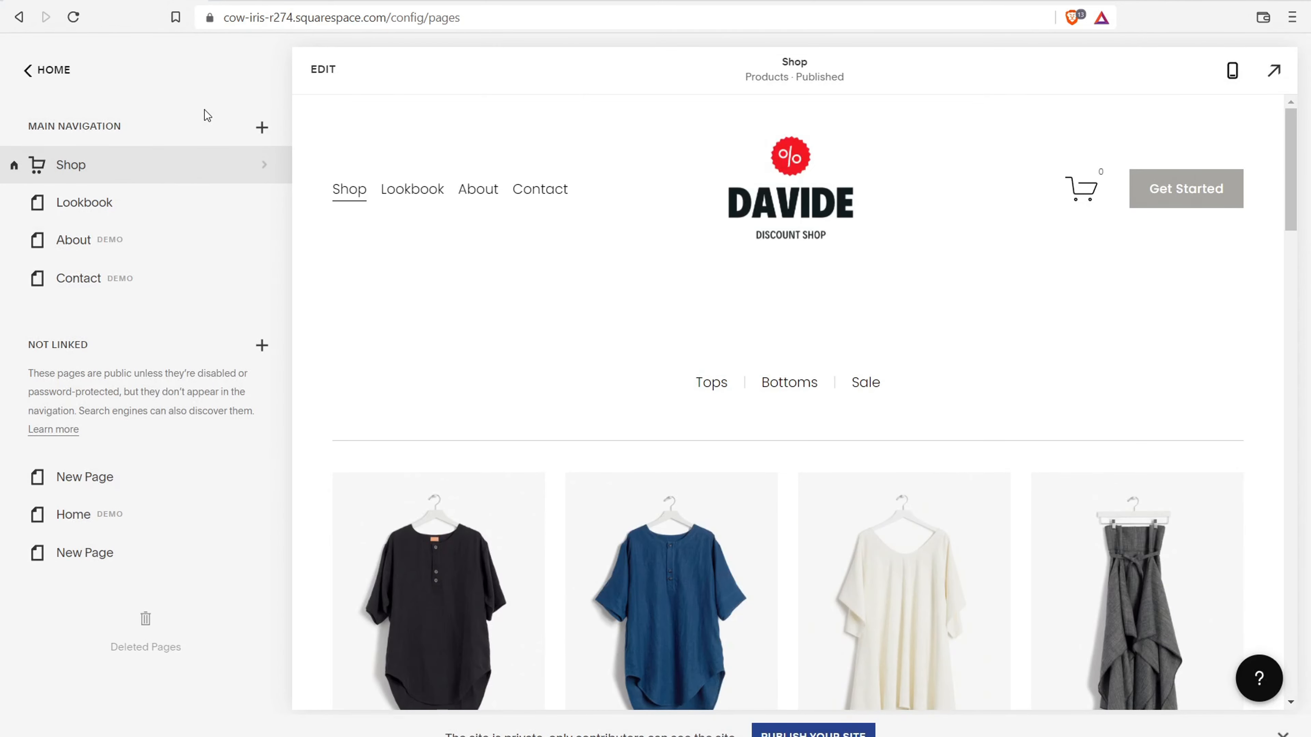
click(42, 75)
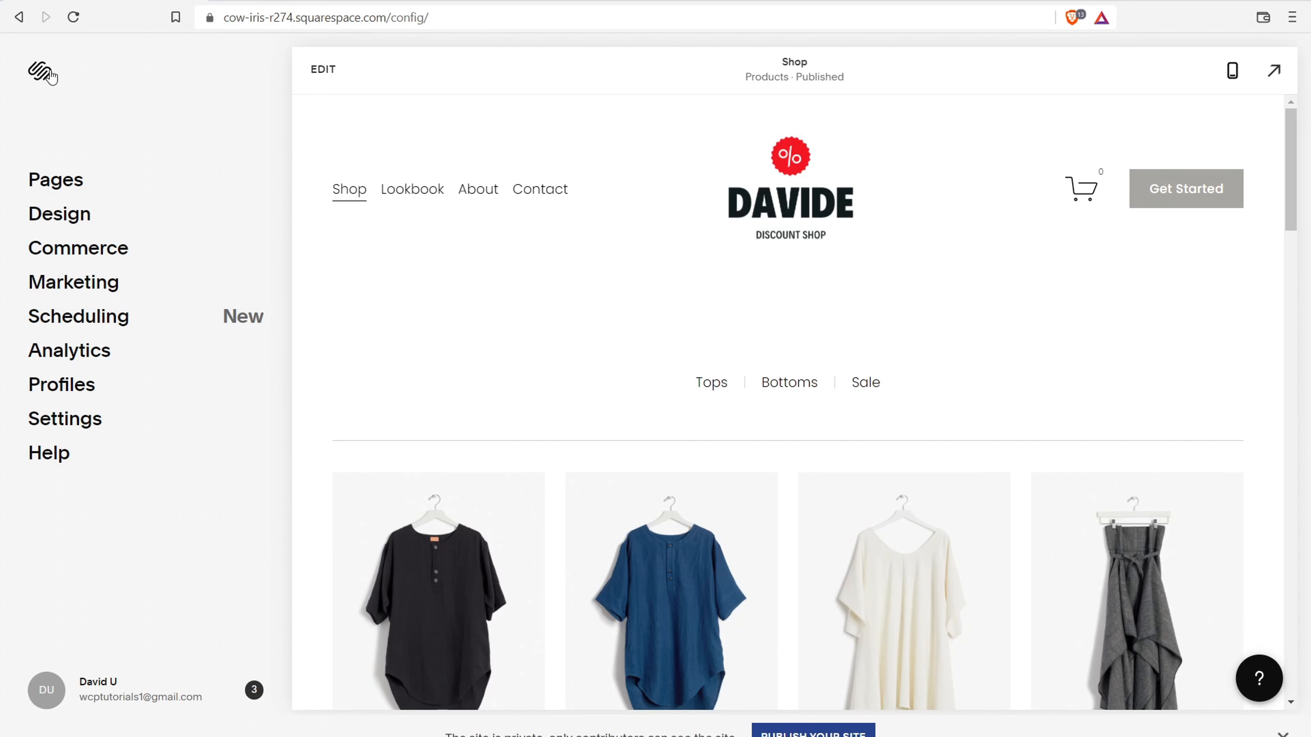
- Add the right-aligned "Make it stand out." headline section with the mountain and wooden house background above the Shop page's products
click(324, 70)
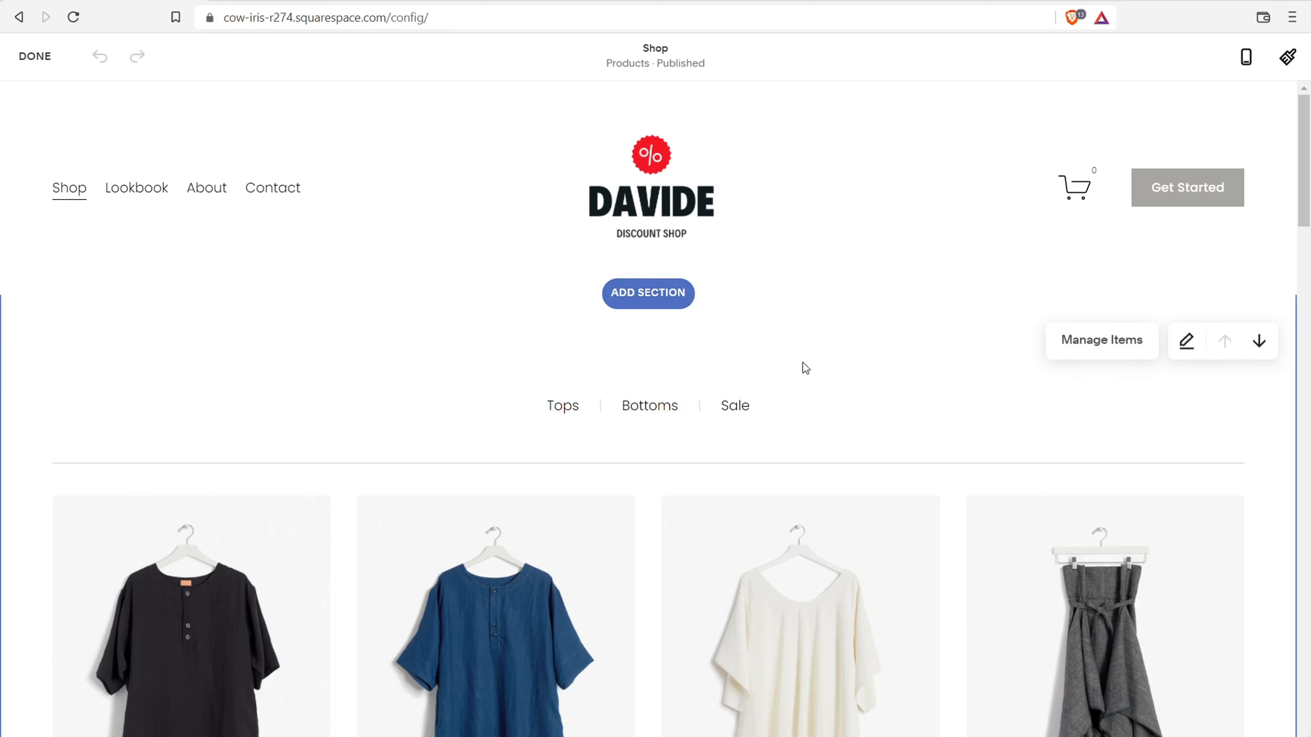
click(662, 301)
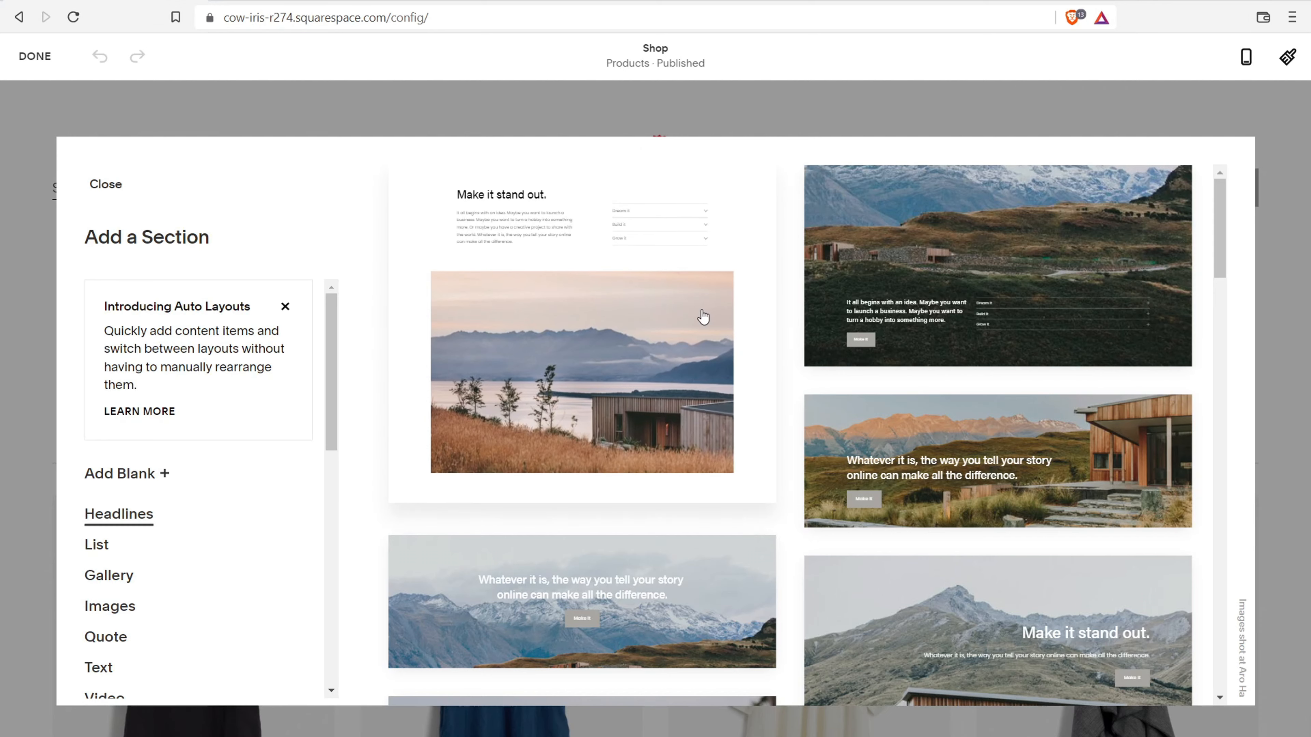
scroll(899, 305, down, 3)
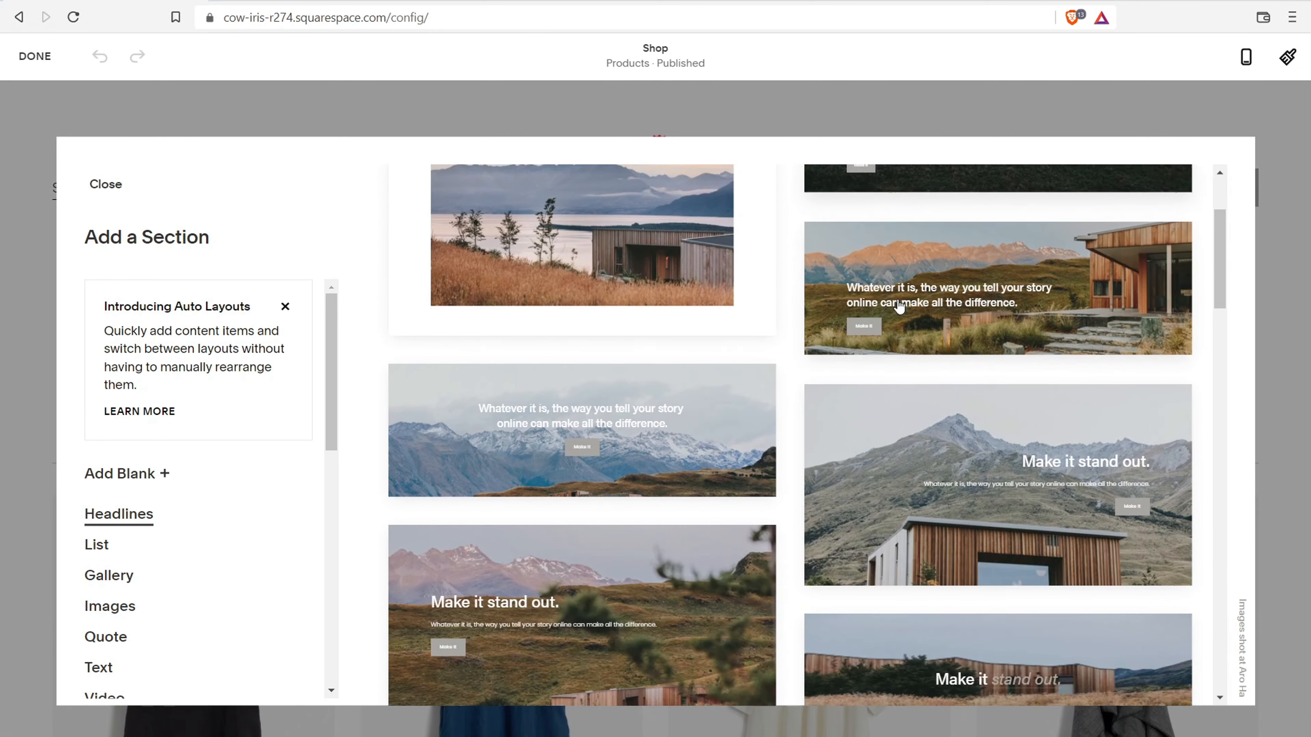
scroll(899, 305, down, 2)
click(950, 347)
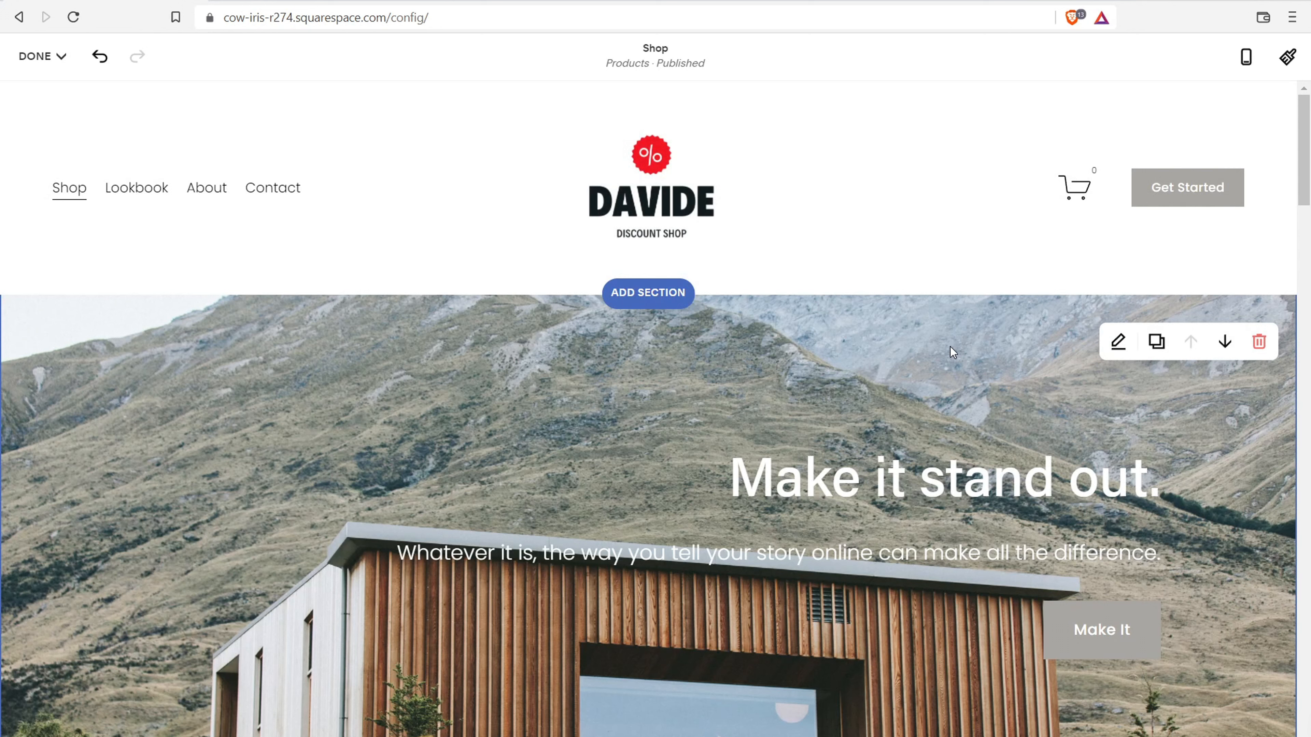
- Switch the "Make it stand out." section's background from the image to the Video type and on to Art
click(876, 484)
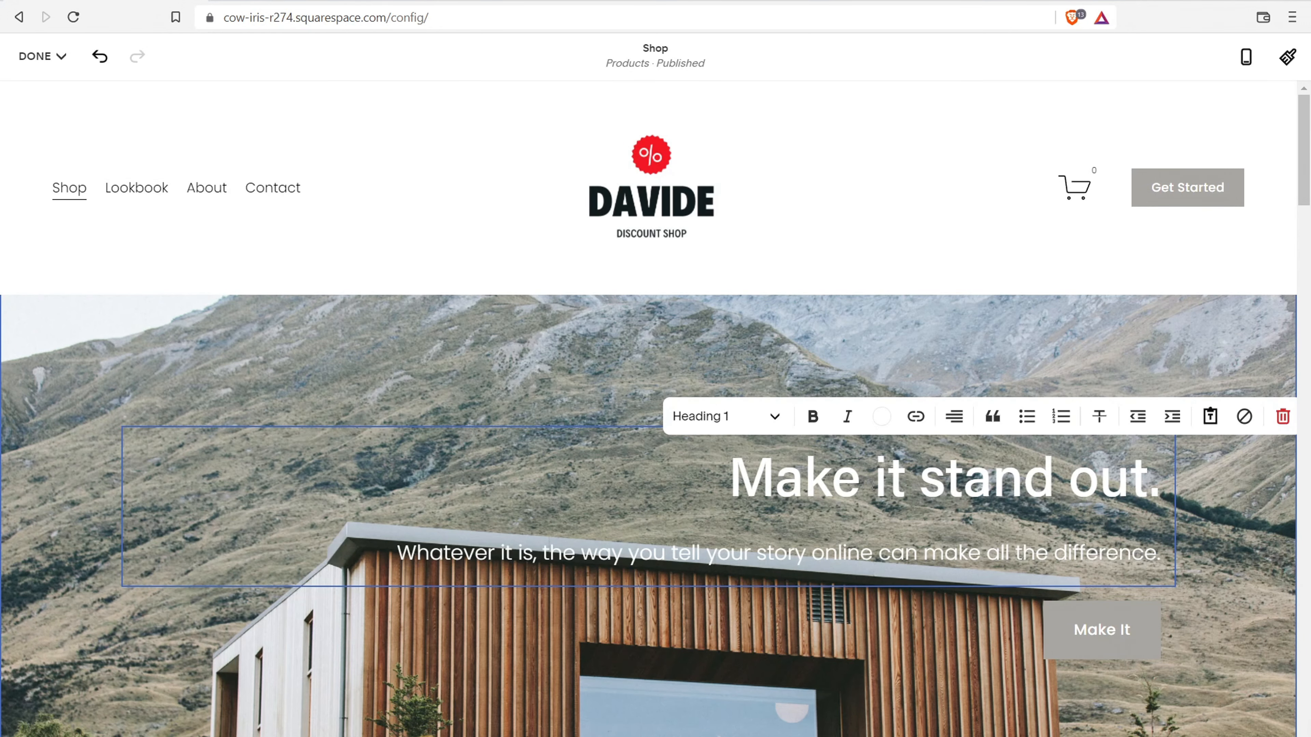
click(426, 339)
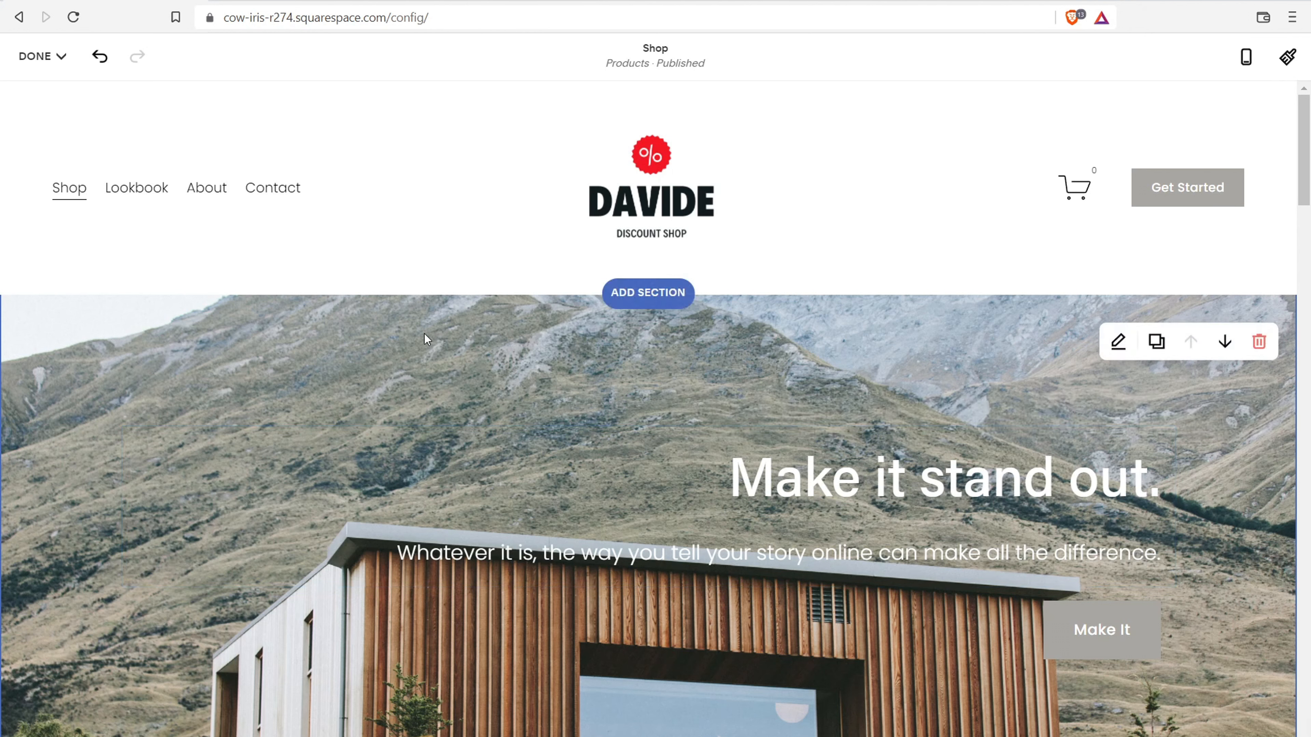
click(1118, 342)
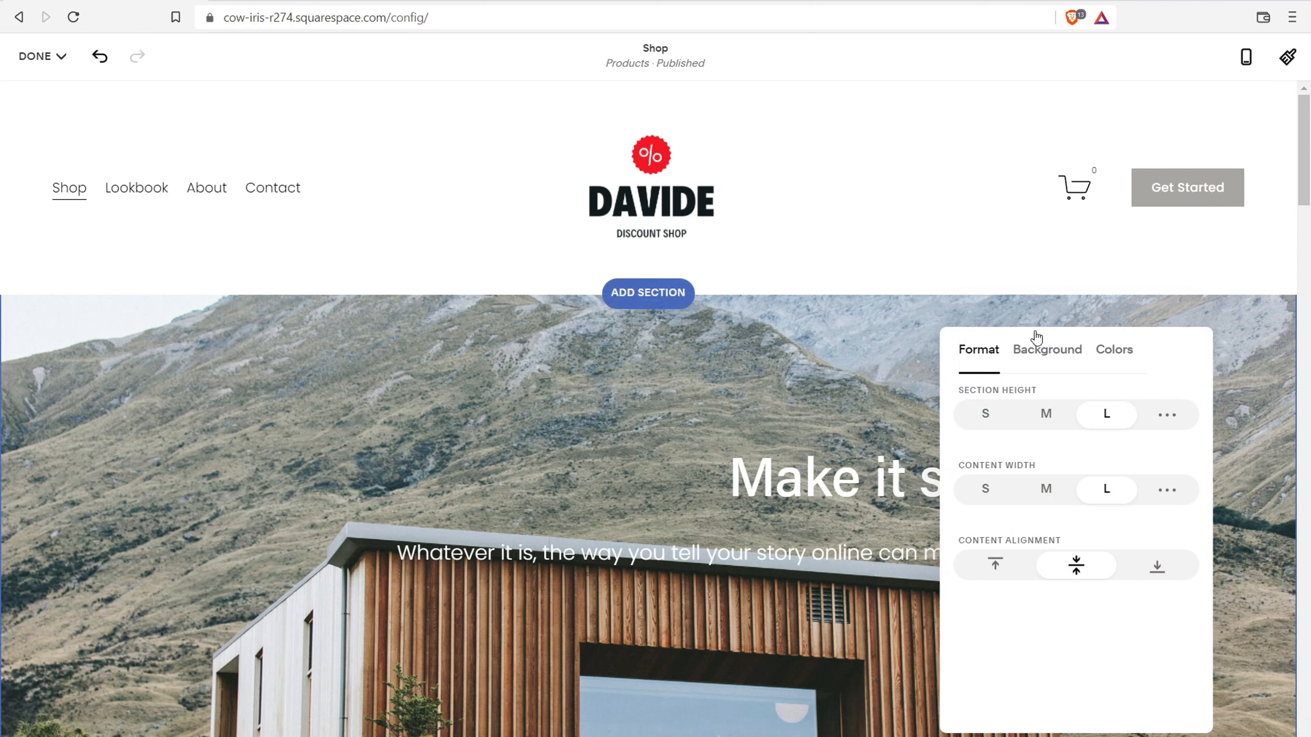
click(1040, 355)
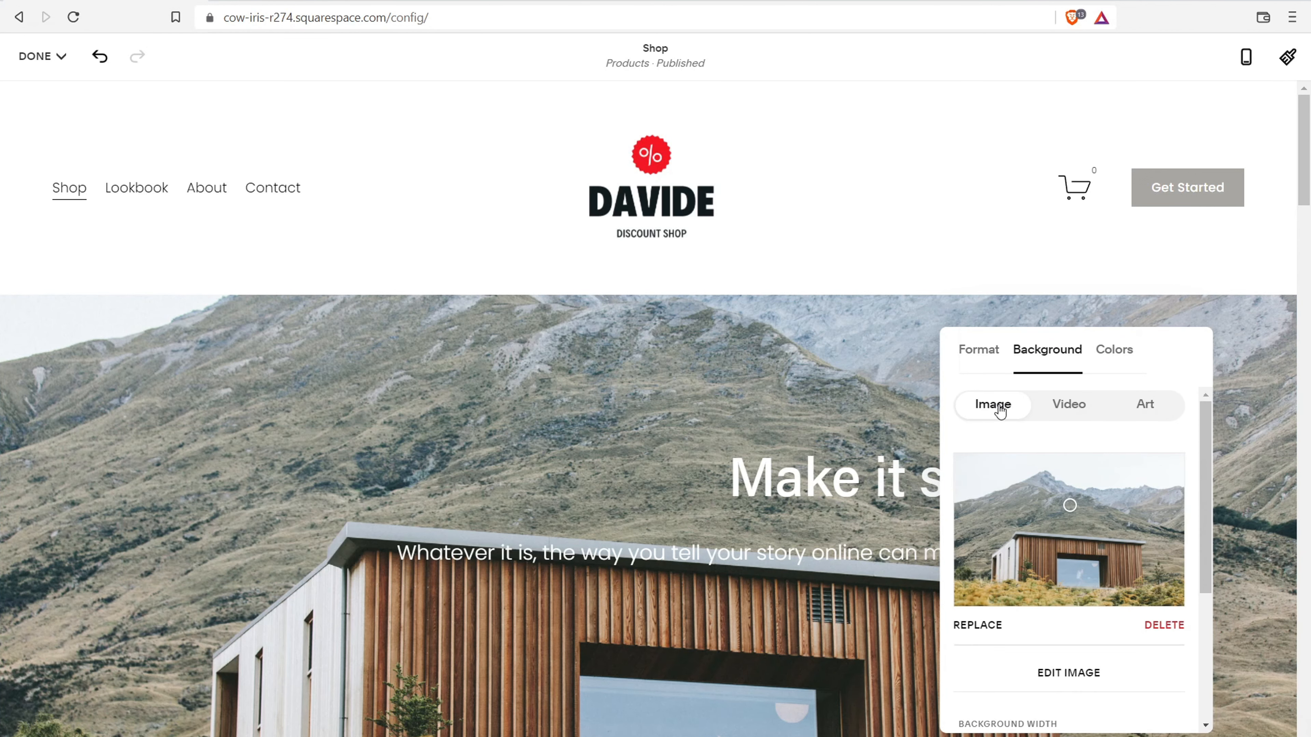
click(1085, 403)
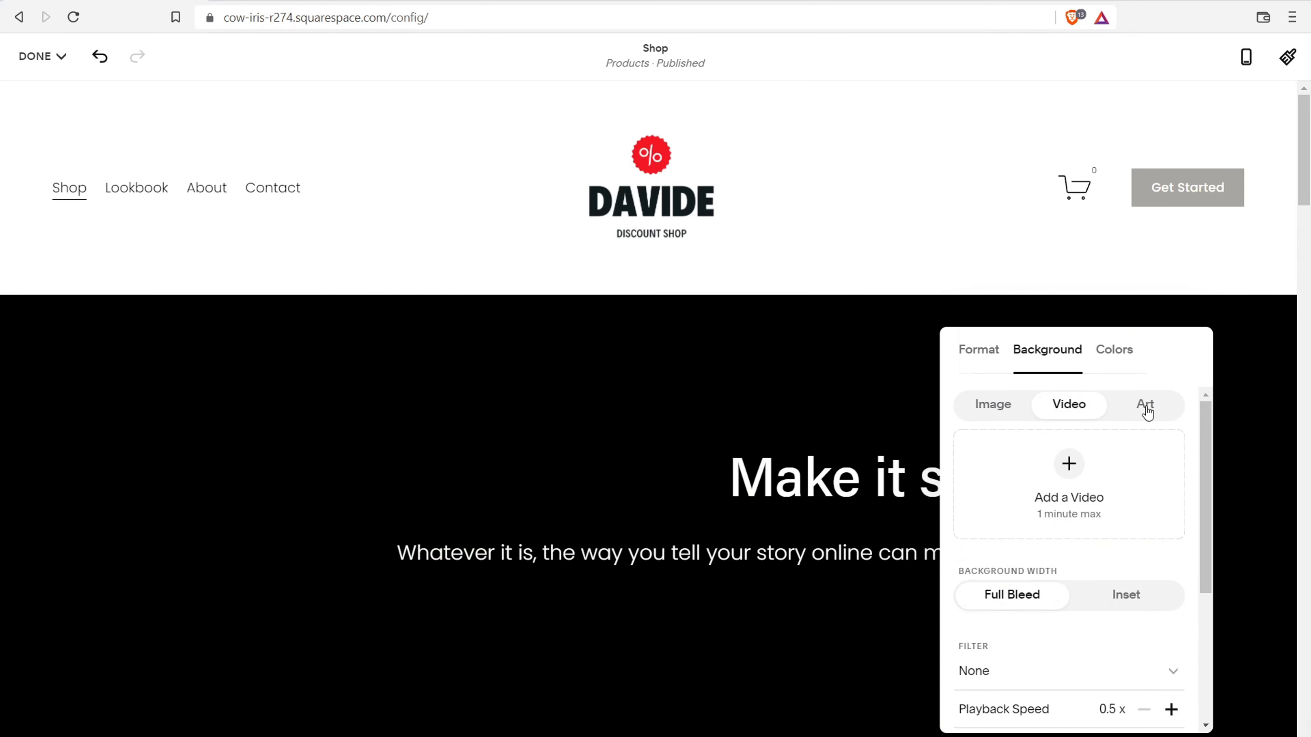
click(1146, 408)
- Try the S and M section heights on the "Make it stand out." section and set the height back to L
click(978, 352)
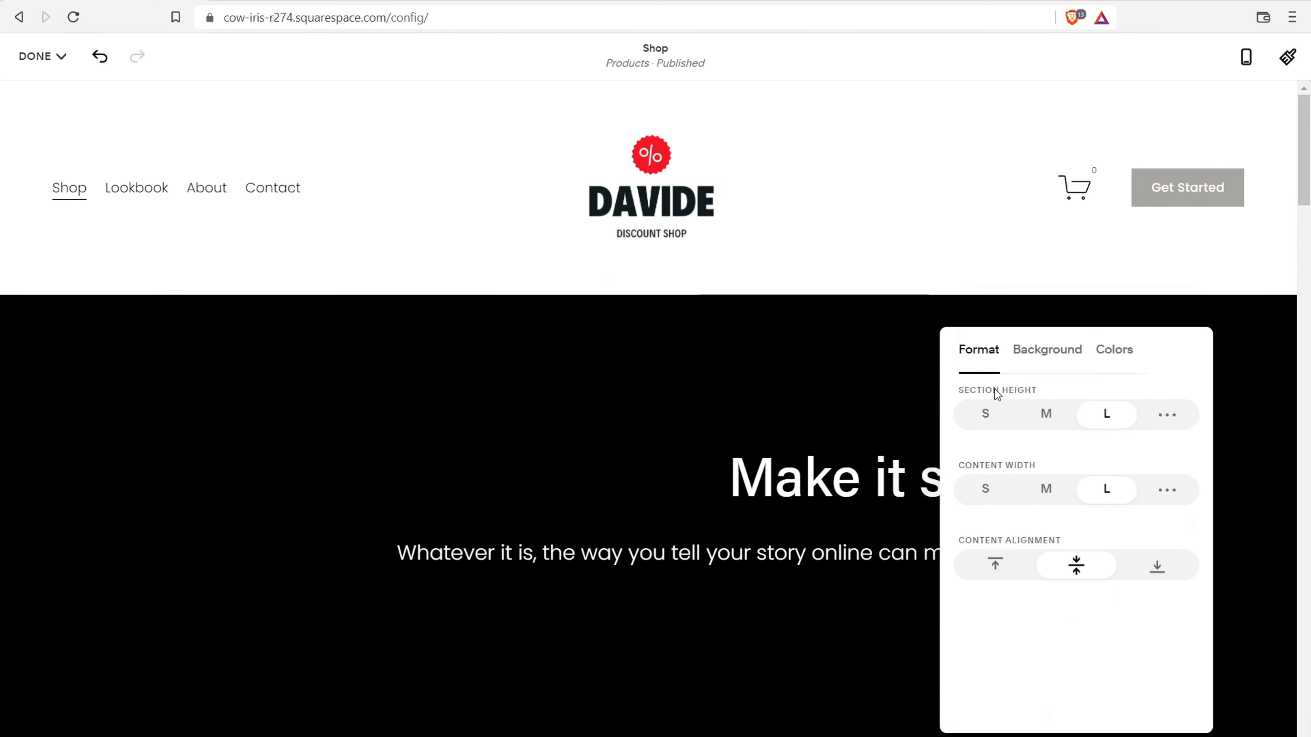
scroll(918, 357, down, 5)
scroll(902, 345, up, 3)
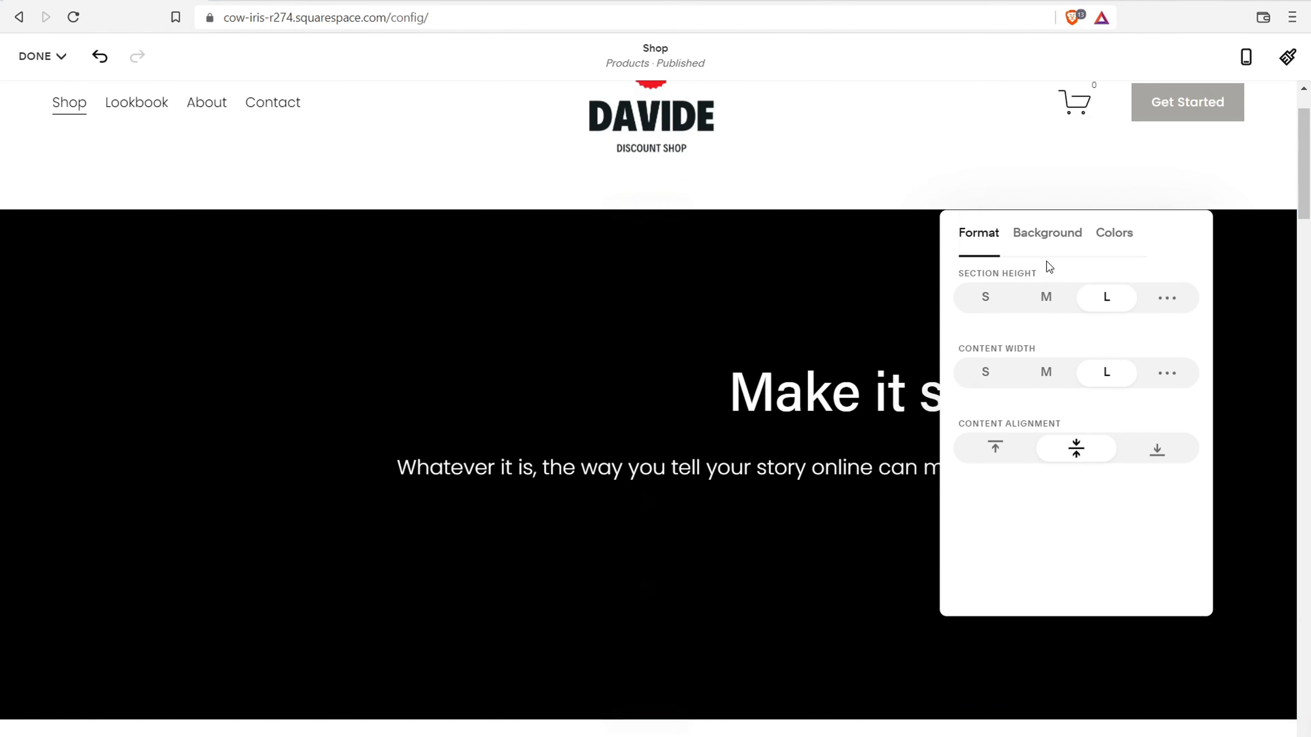
click(987, 298)
click(1044, 300)
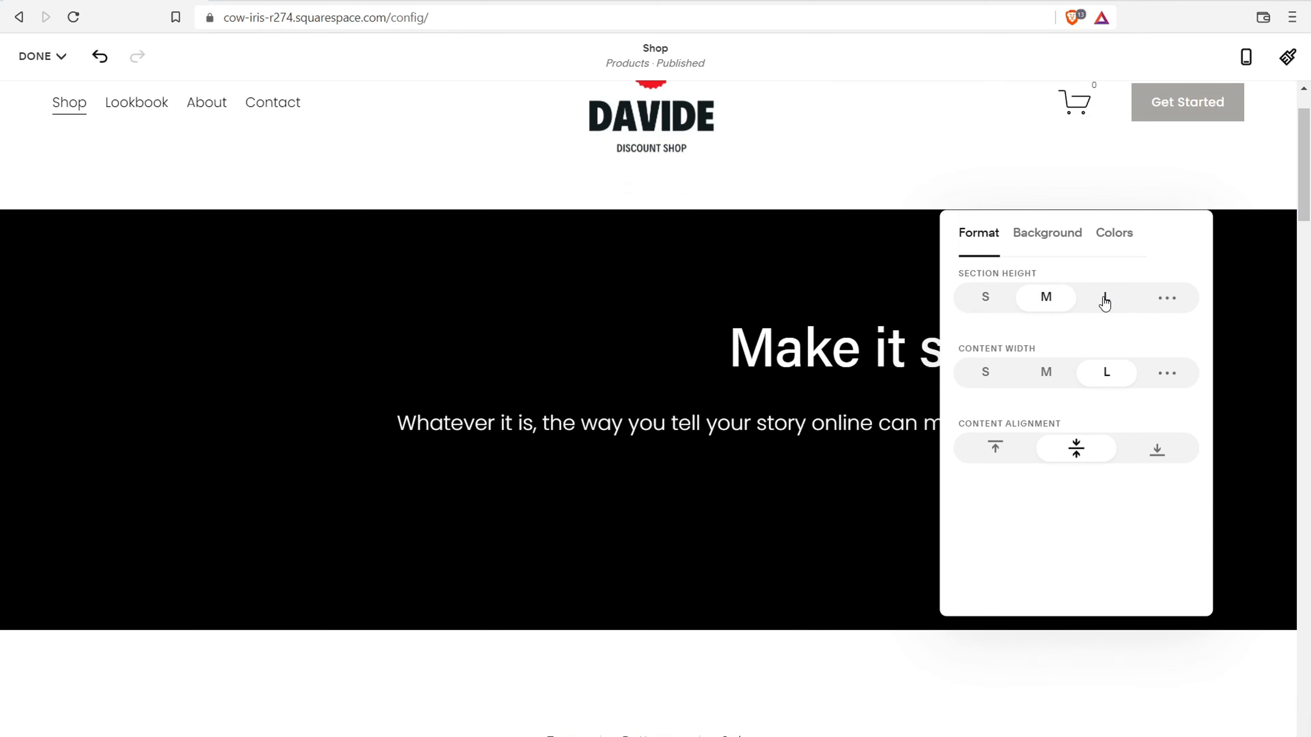
click(1104, 301)
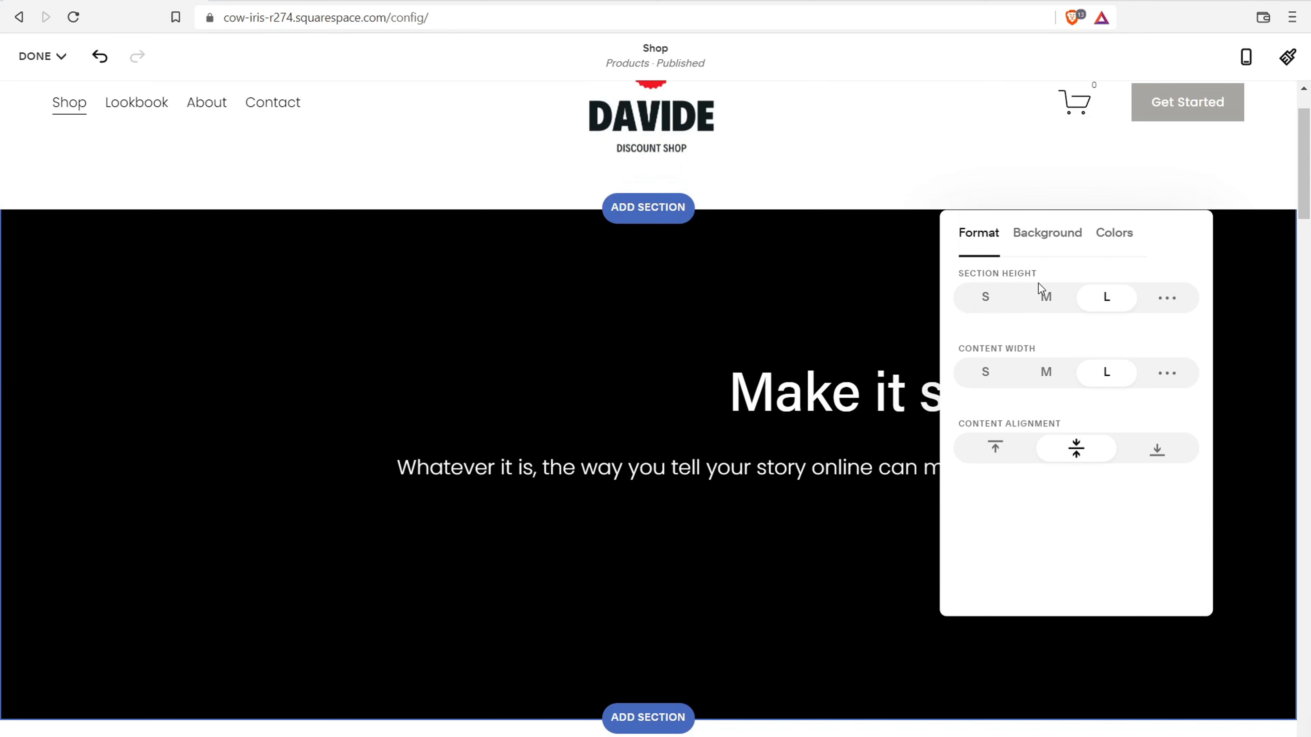
click(1115, 255)
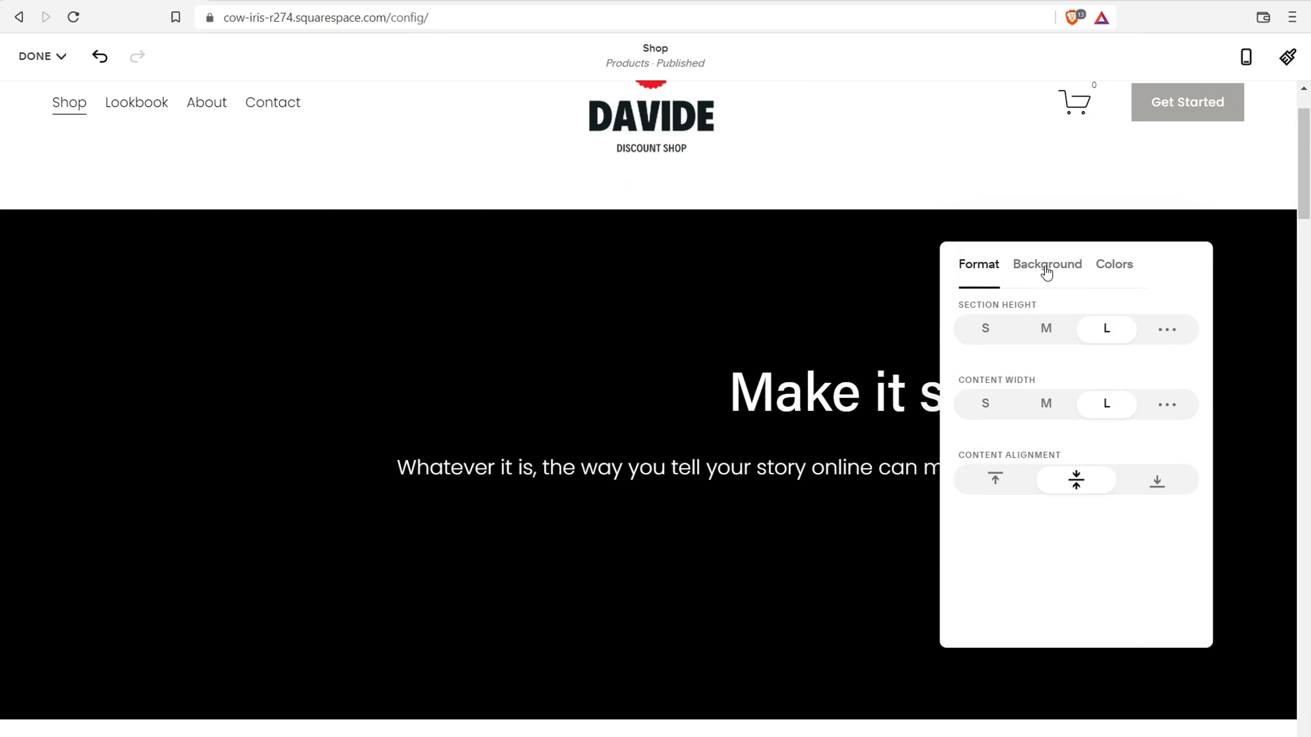
- Switch the "Make it stand out." banner section's background to the image of the wooden house below the mountain
click(1053, 267)
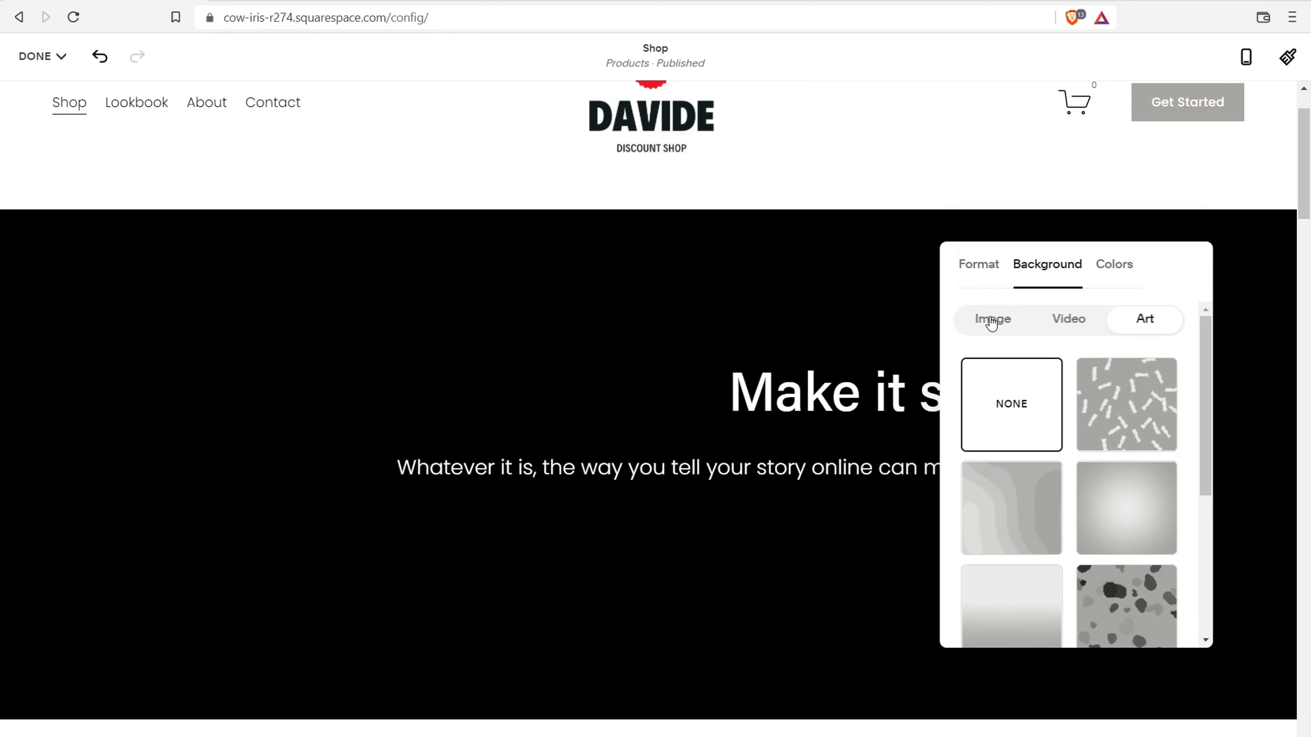
click(991, 320)
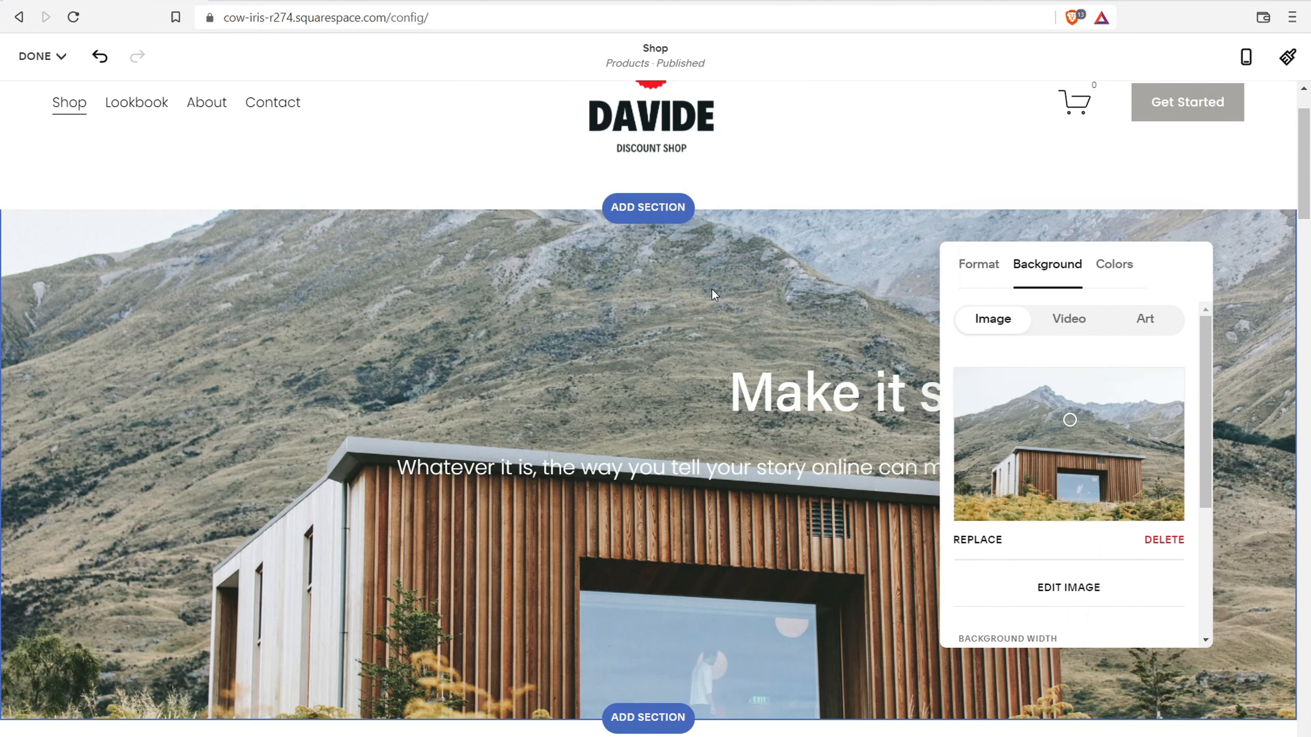
click(714, 295)
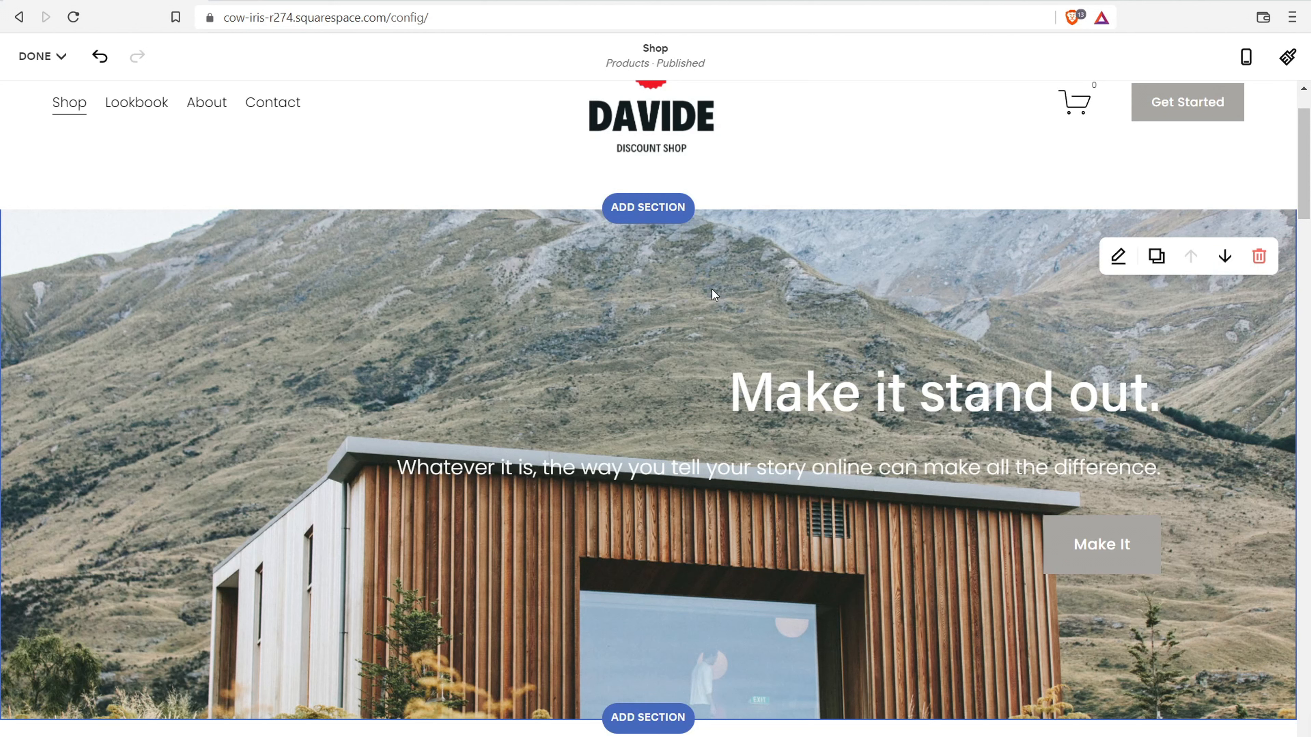
- View the text and link settings of the banner's Make It button and close them without editing
click(1095, 544)
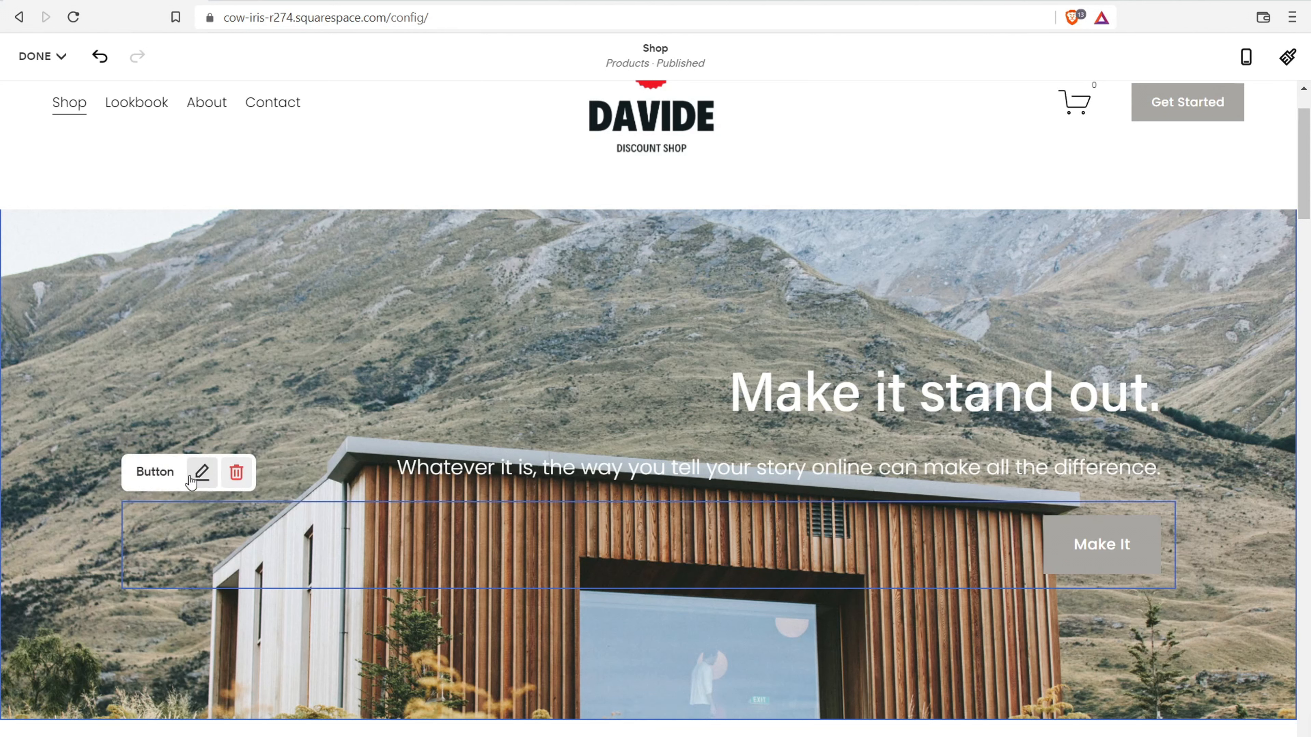
click(202, 471)
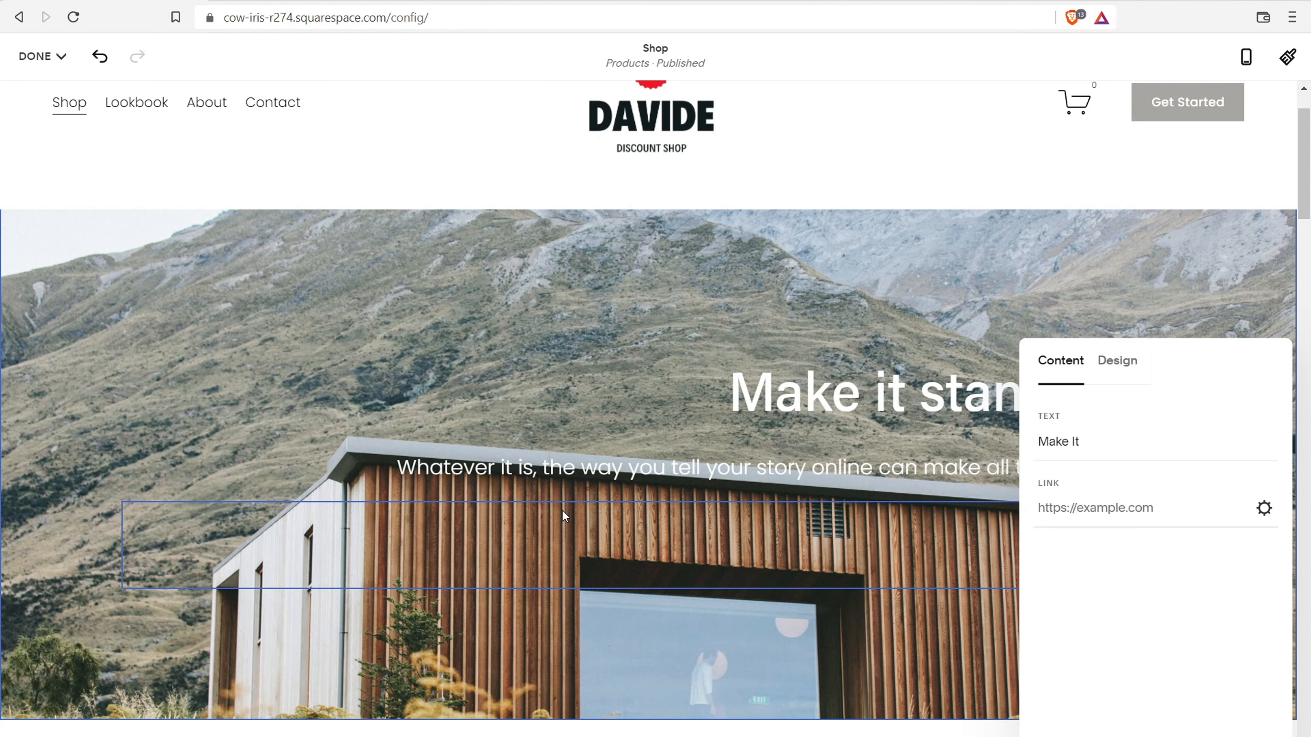
click(720, 303)
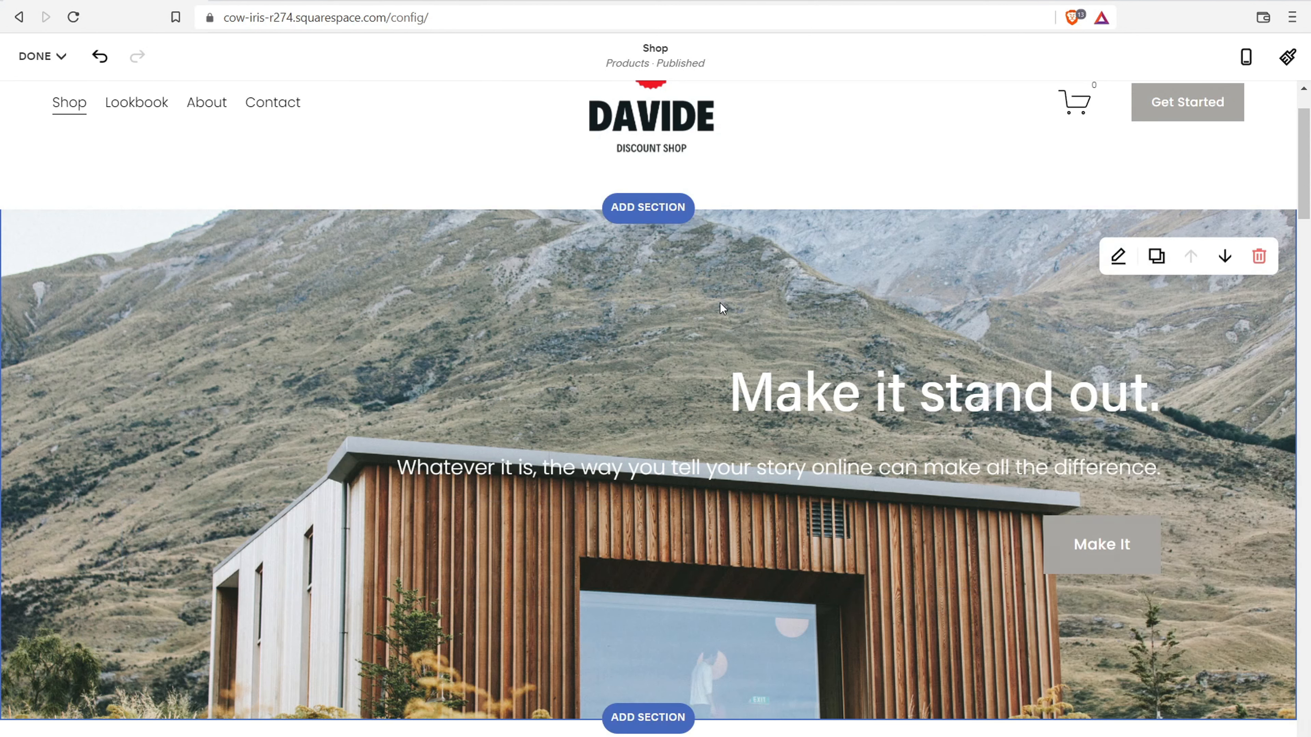
- Add a List section with four grey cards and circular images between the banner and the product grid
scroll(722, 294, down, 6)
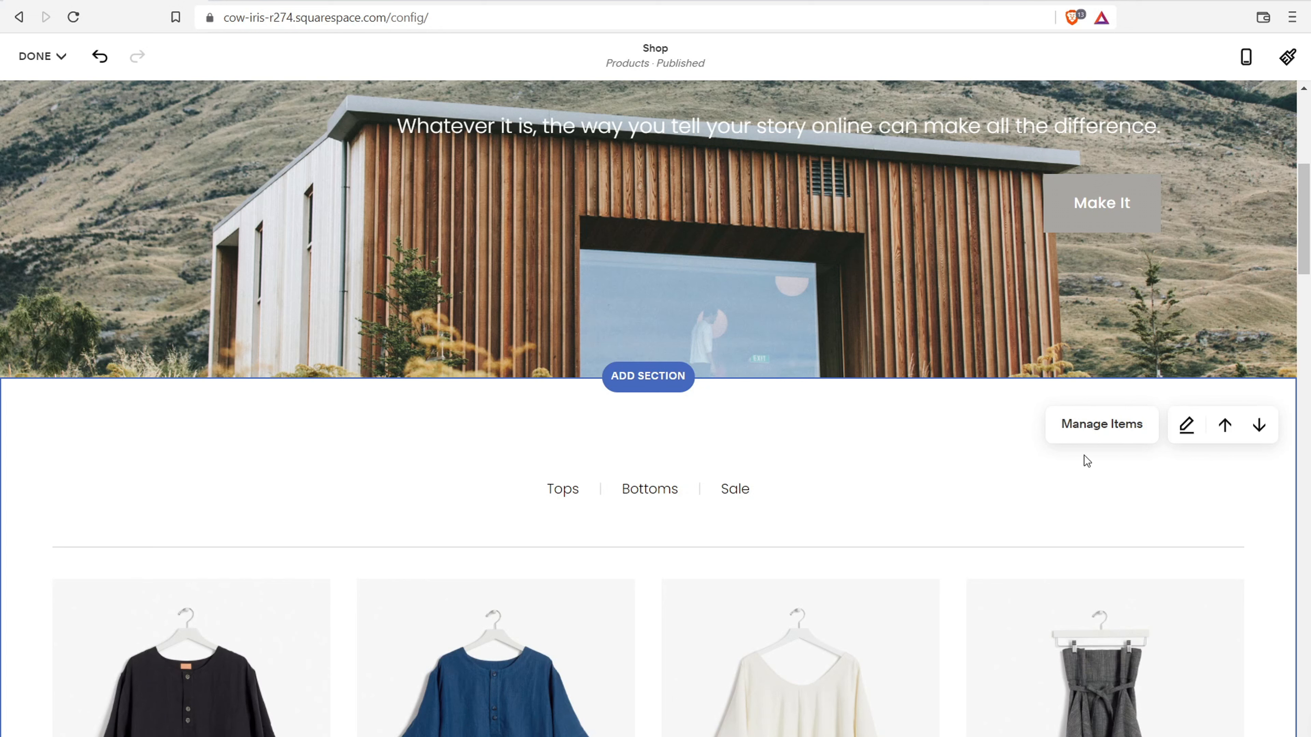
click(636, 397)
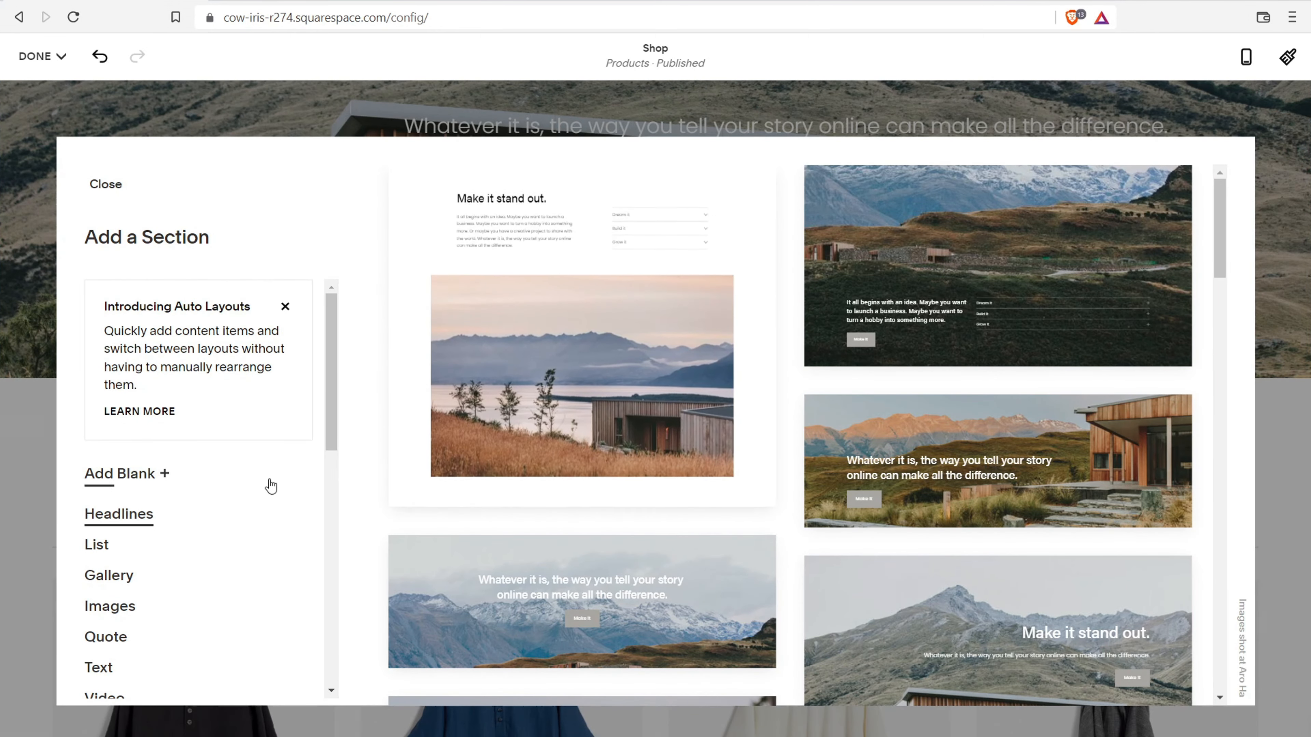
click(96, 546)
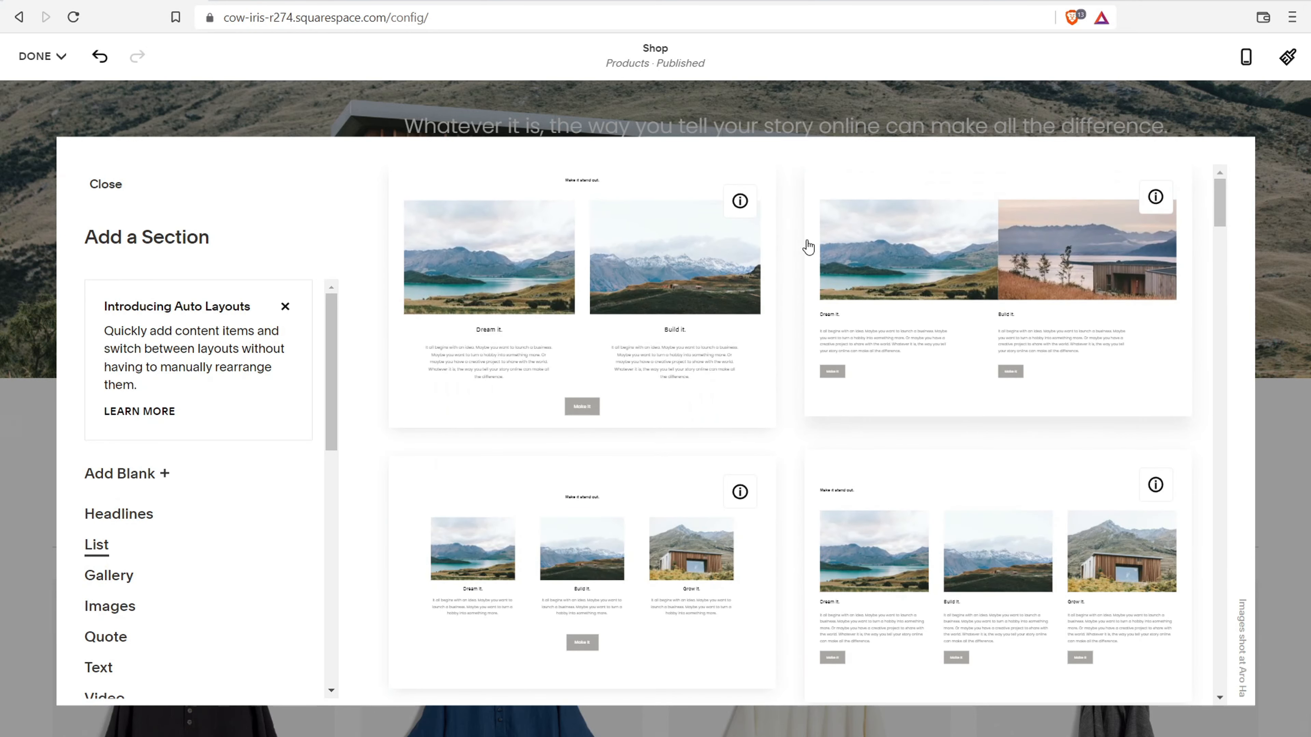
scroll(821, 242, down, 5)
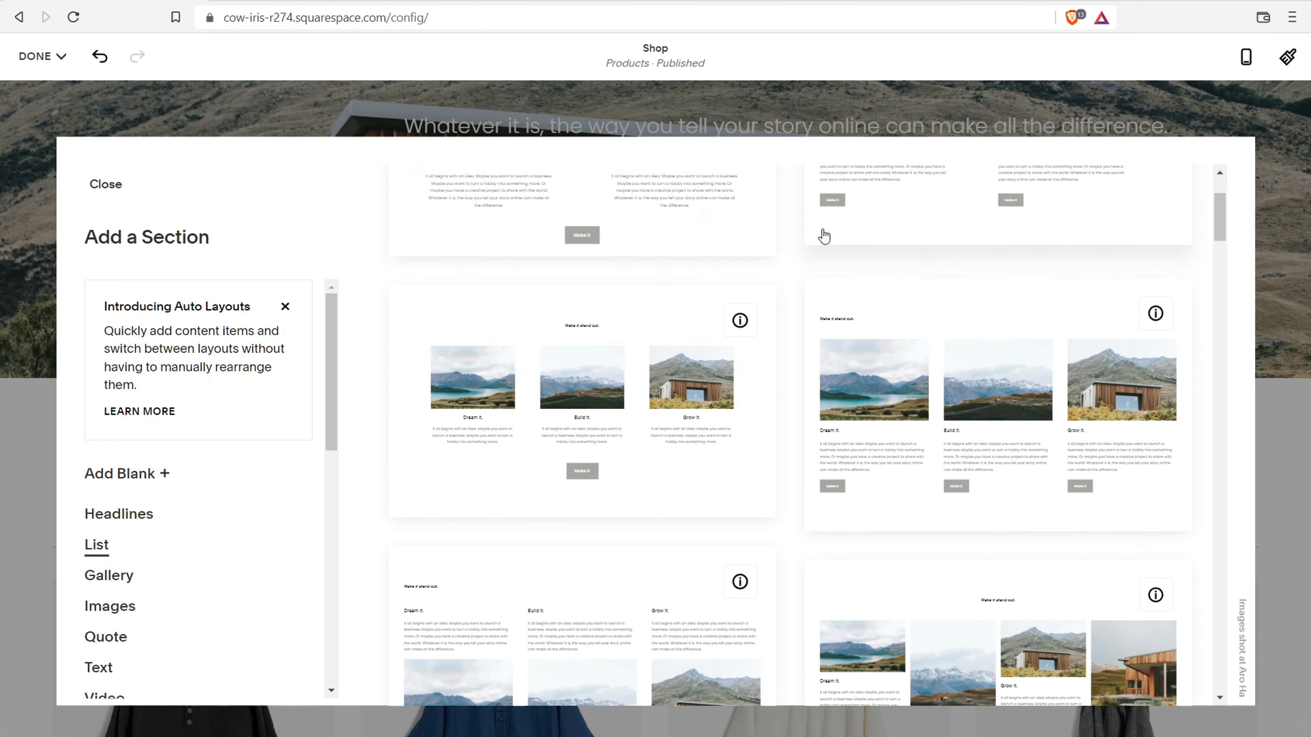
scroll(824, 237, down, 10)
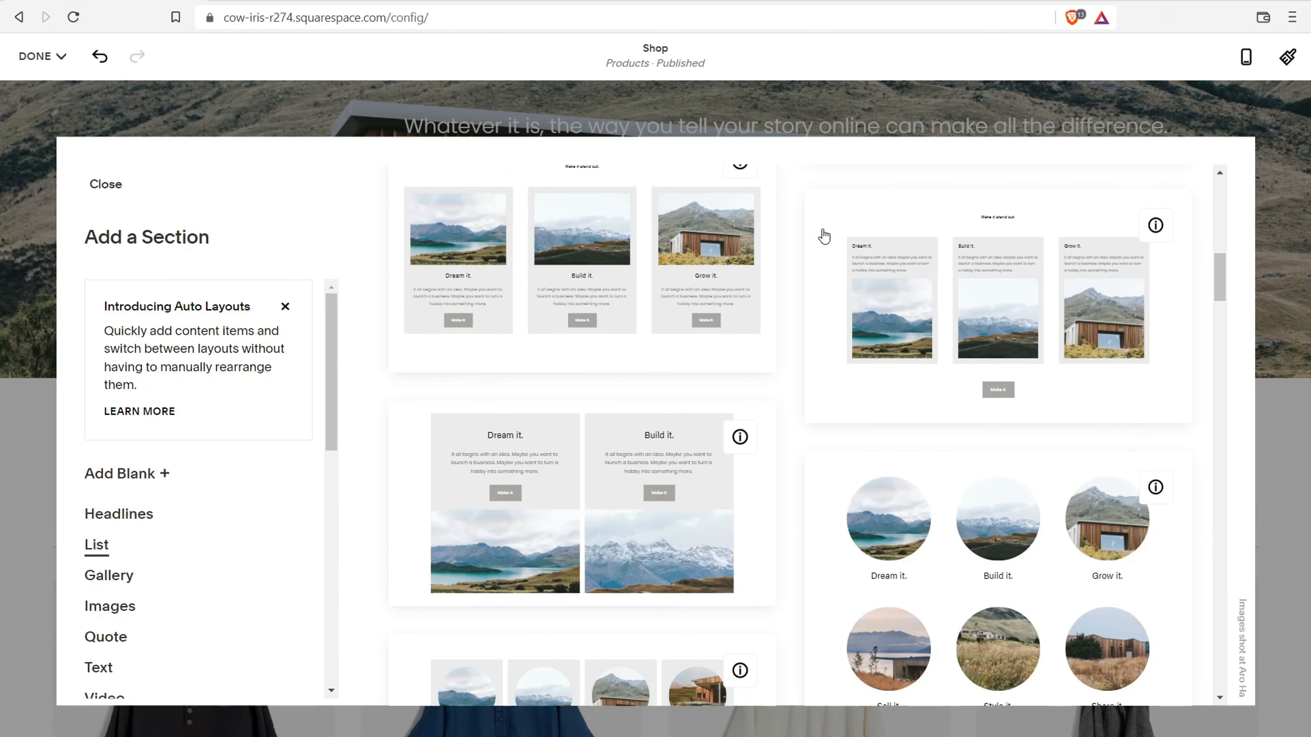
scroll(824, 236, down, 3)
scroll(872, 194, down, 3)
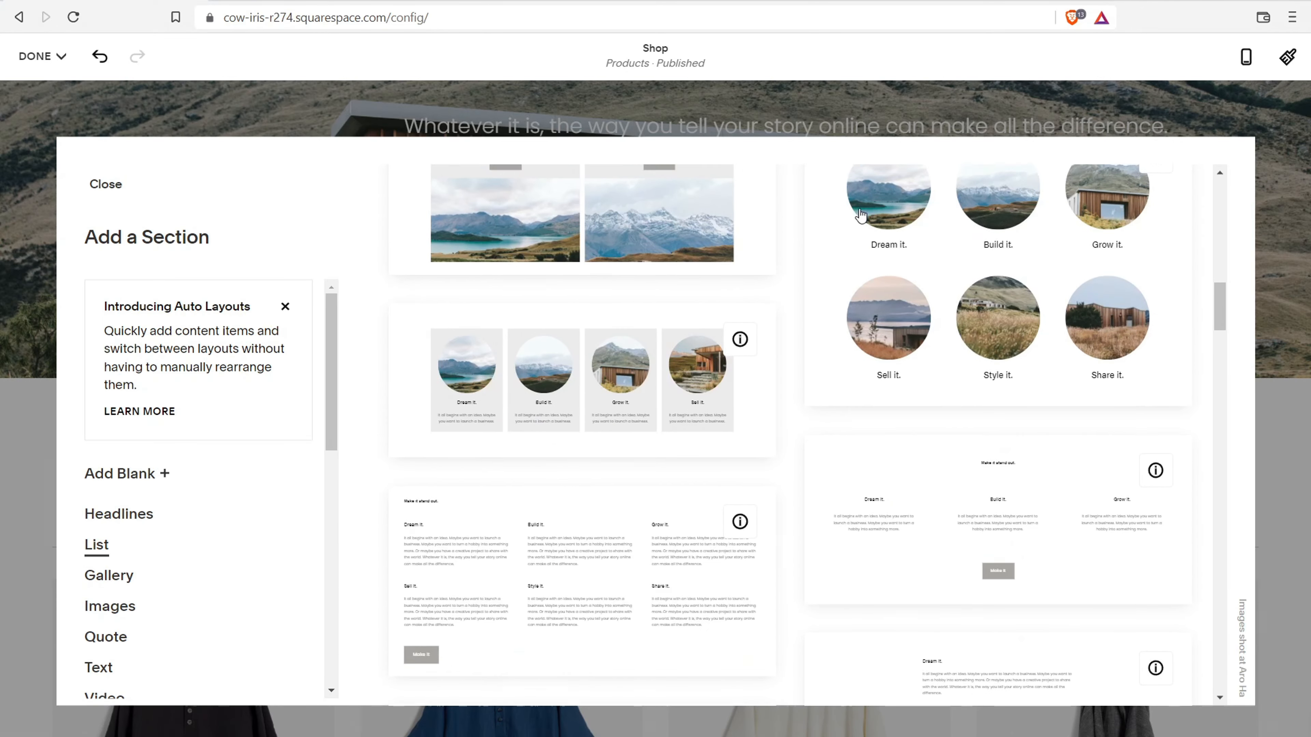
scroll(880, 390, down, 5)
scroll(873, 380, up, 10)
scroll(877, 331, down, 5)
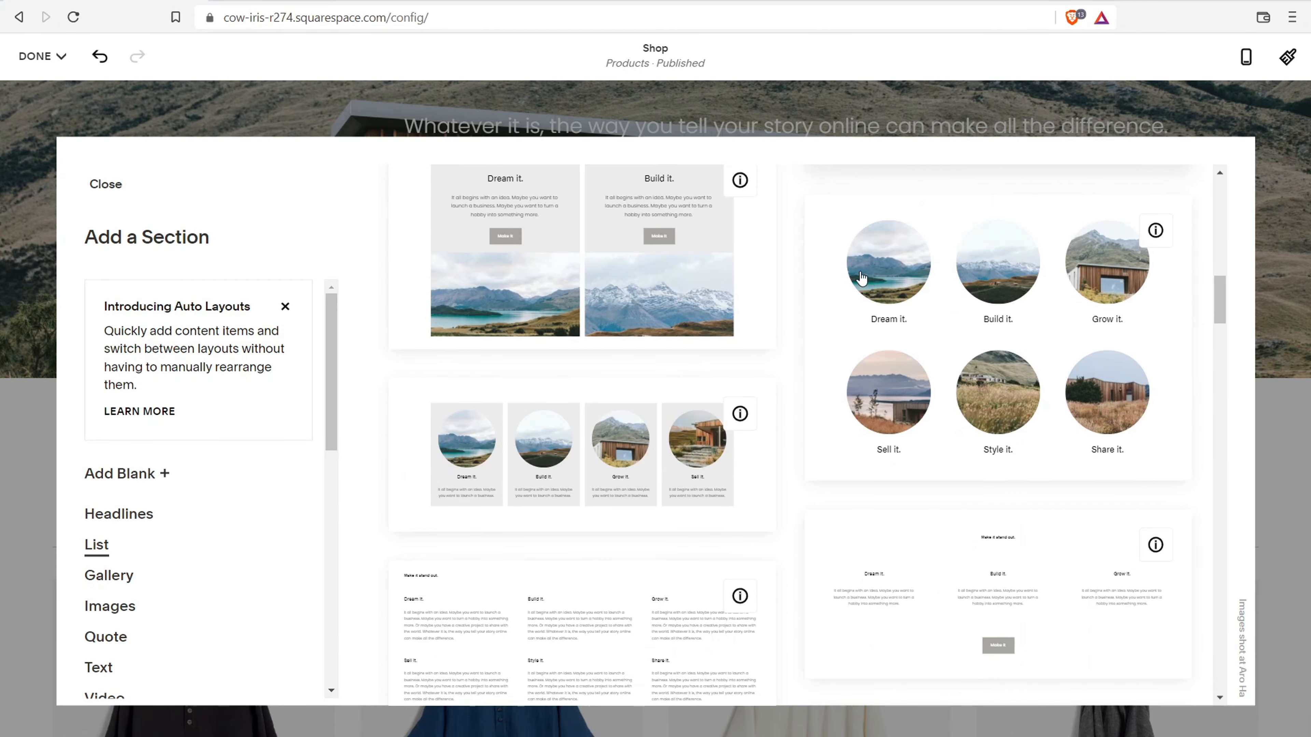
click(628, 428)
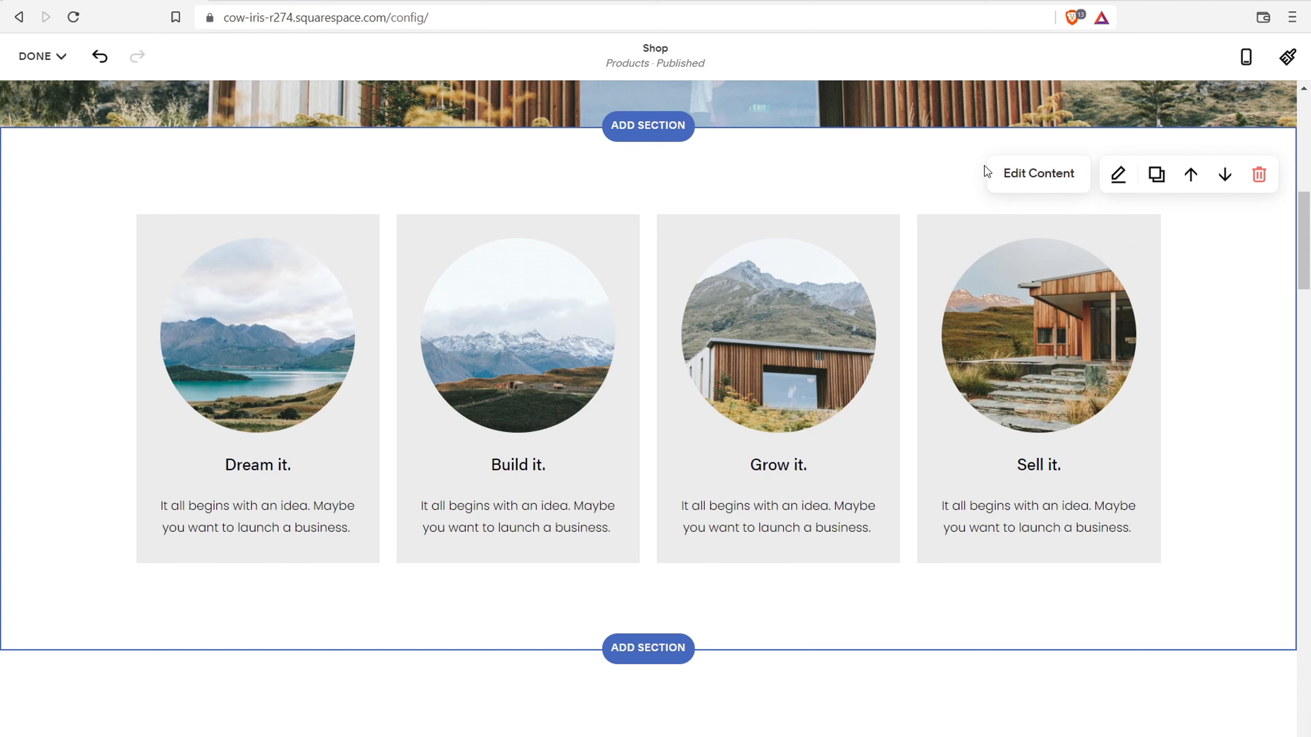
- Review the four-card section's element toggles, its item list and the image settings of the "Dream it." item
click(1033, 174)
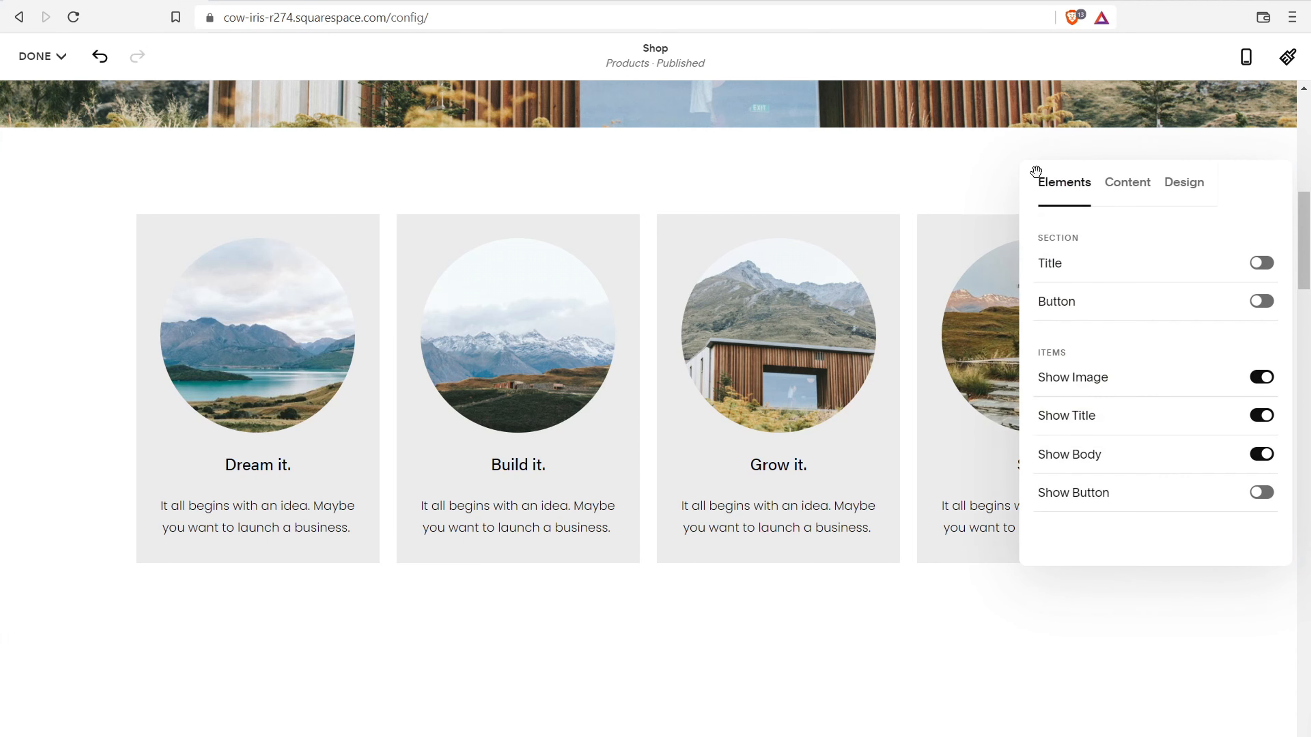
click(1116, 187)
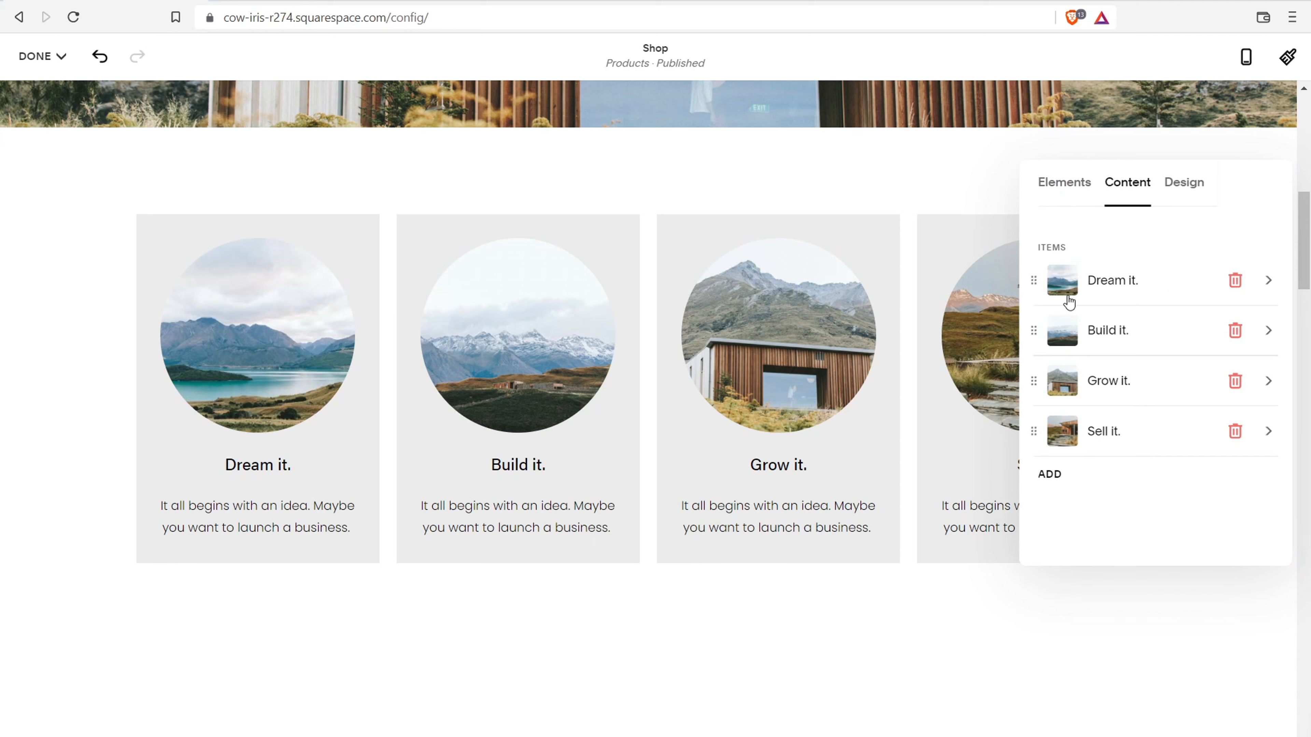
click(1066, 286)
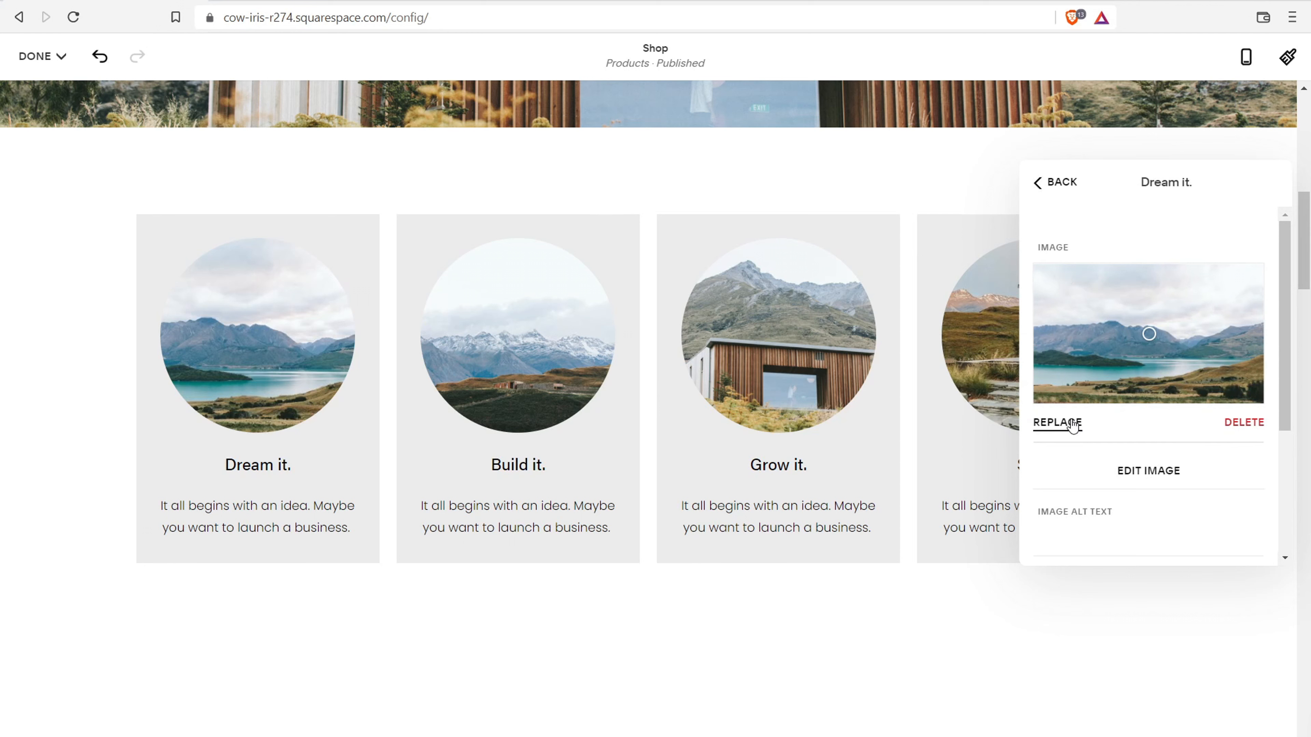
click(1057, 184)
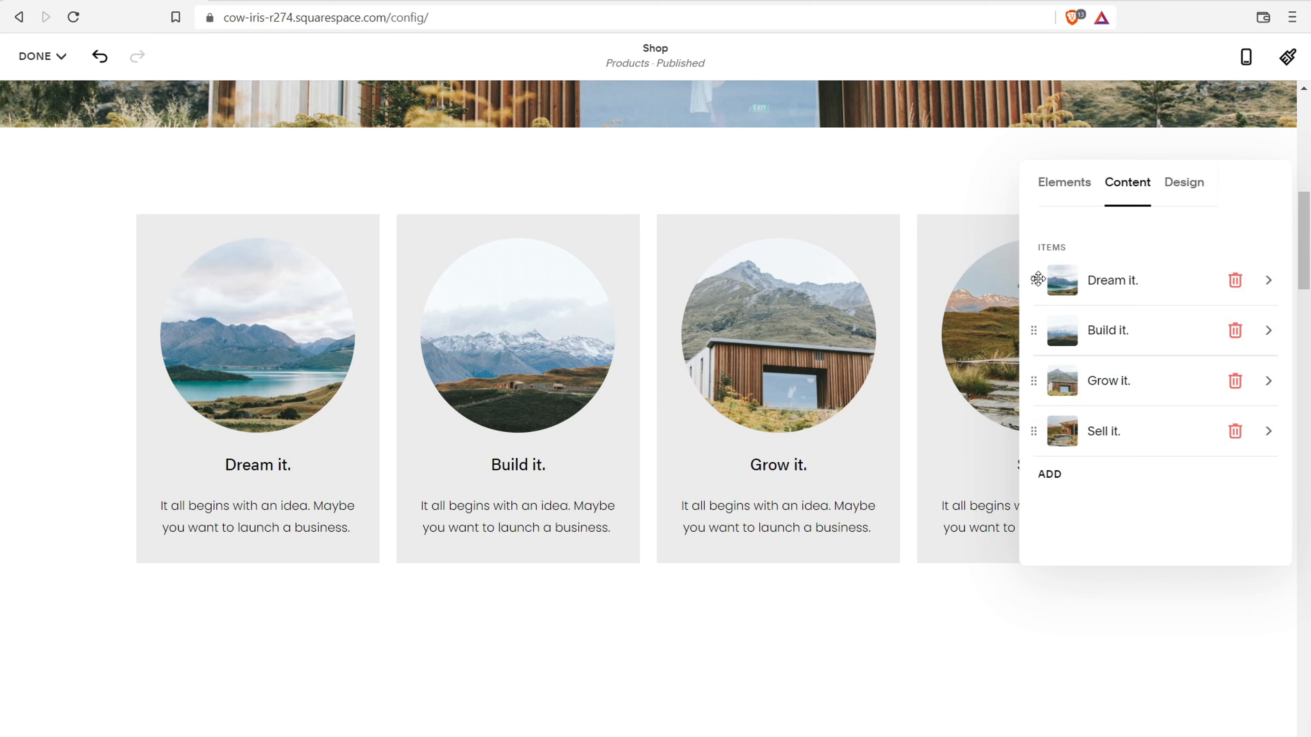
mouse_move(1037, 279)
mouse_down()
mouse_move(1049, 341)
mouse_move(1043, 279)
mouse_up()
click(1268, 280)
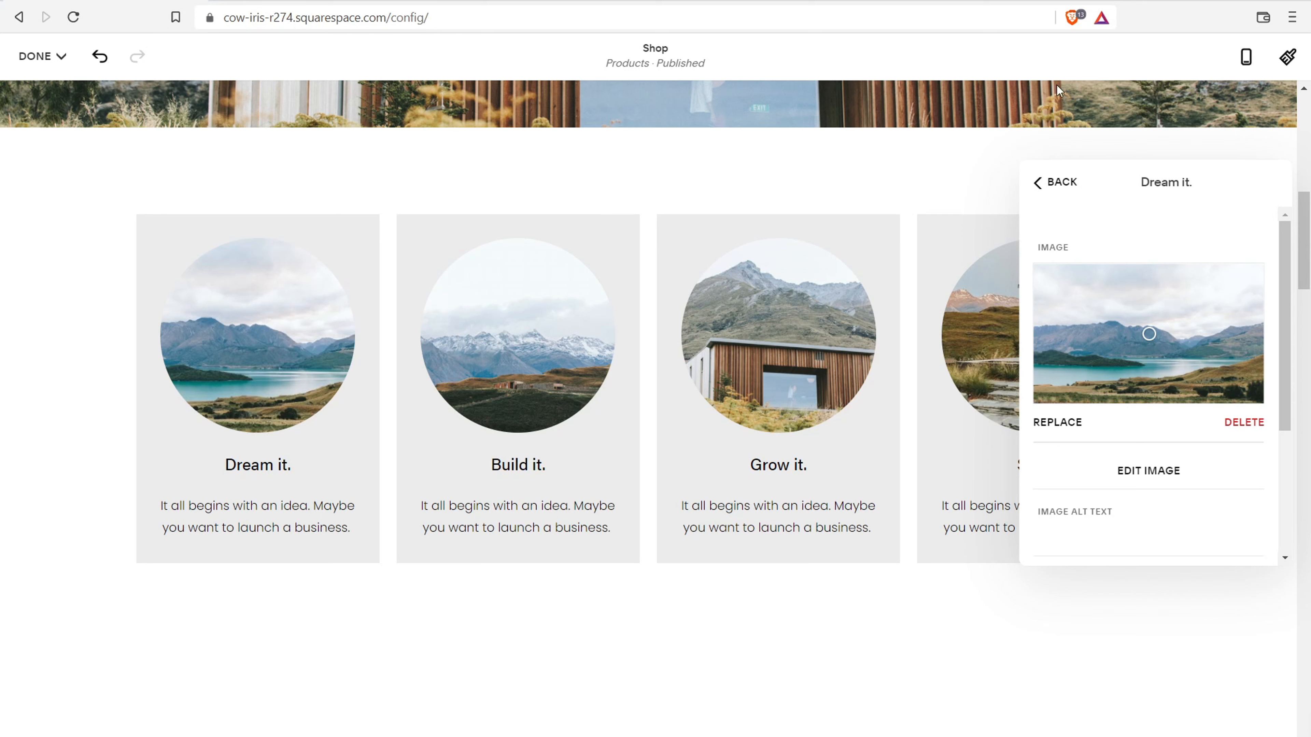
click(1050, 187)
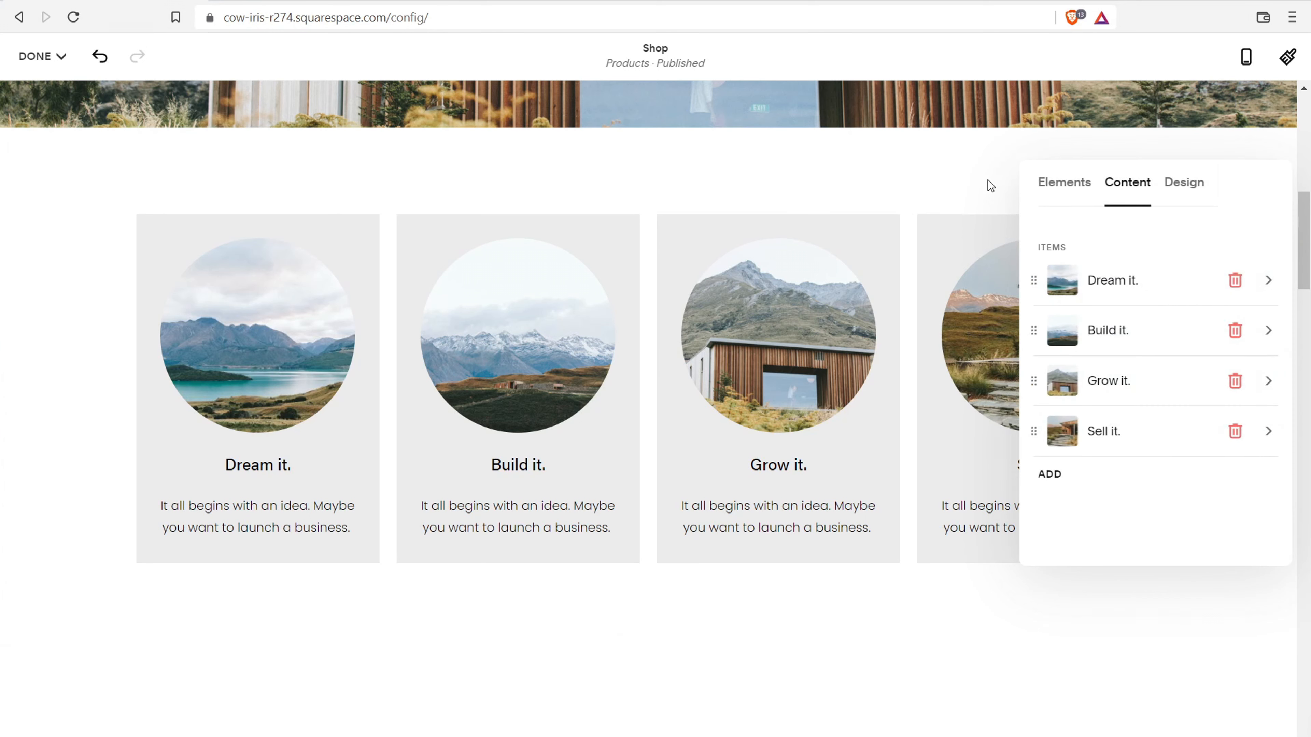
click(900, 166)
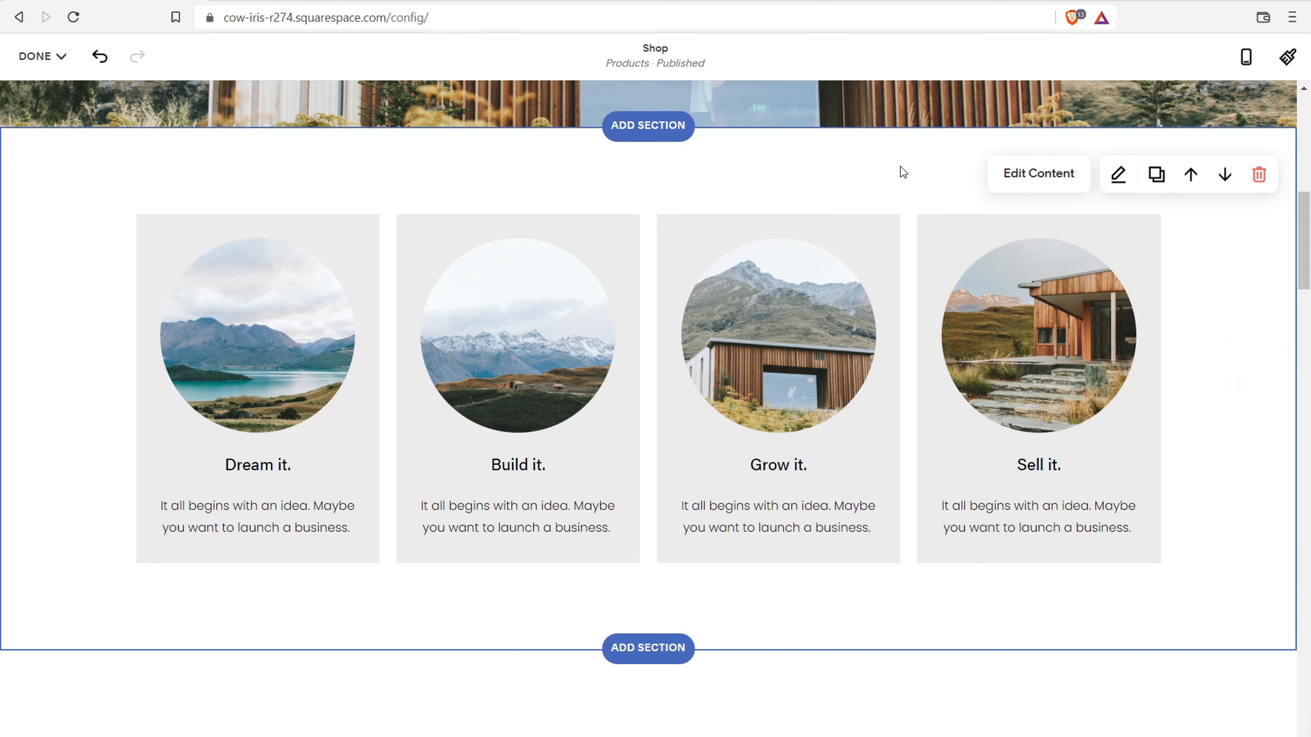
- Add a Headlines section with text and a button beside an arched image below the four-card section
scroll(898, 145, up, 10)
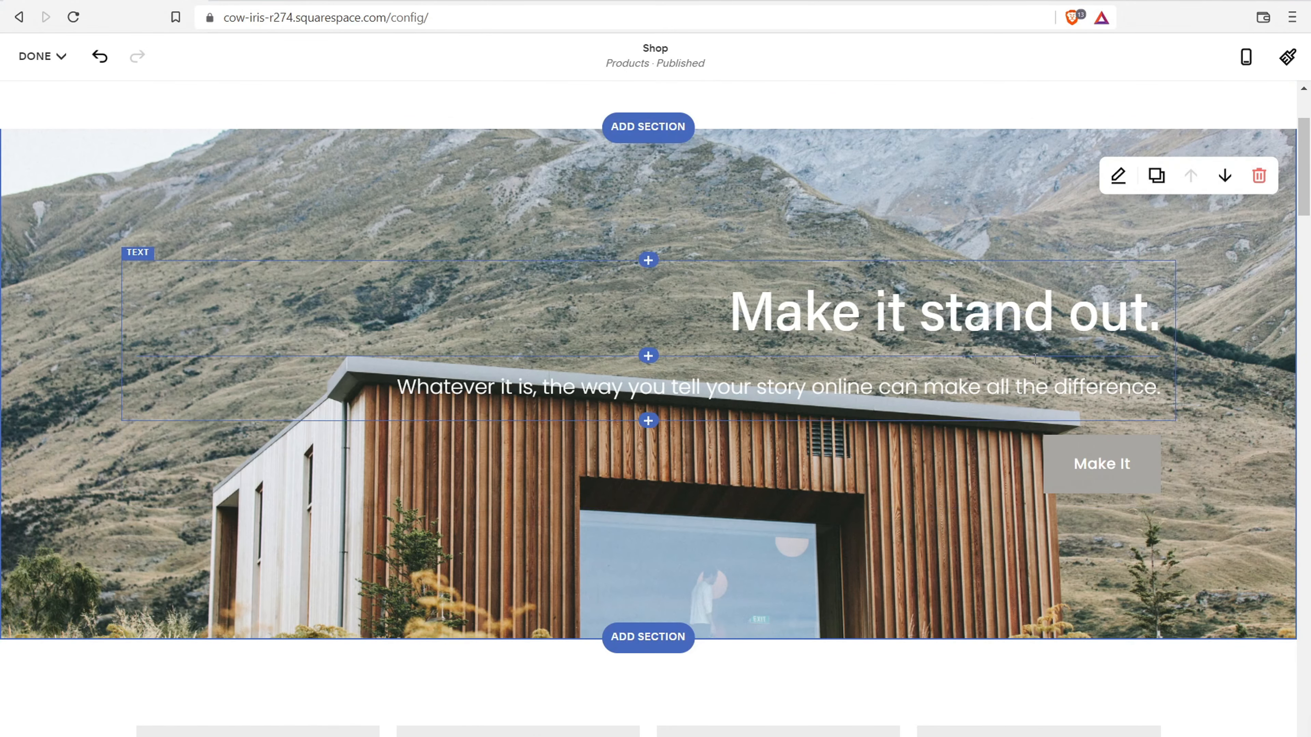
scroll(829, 296, down, 8)
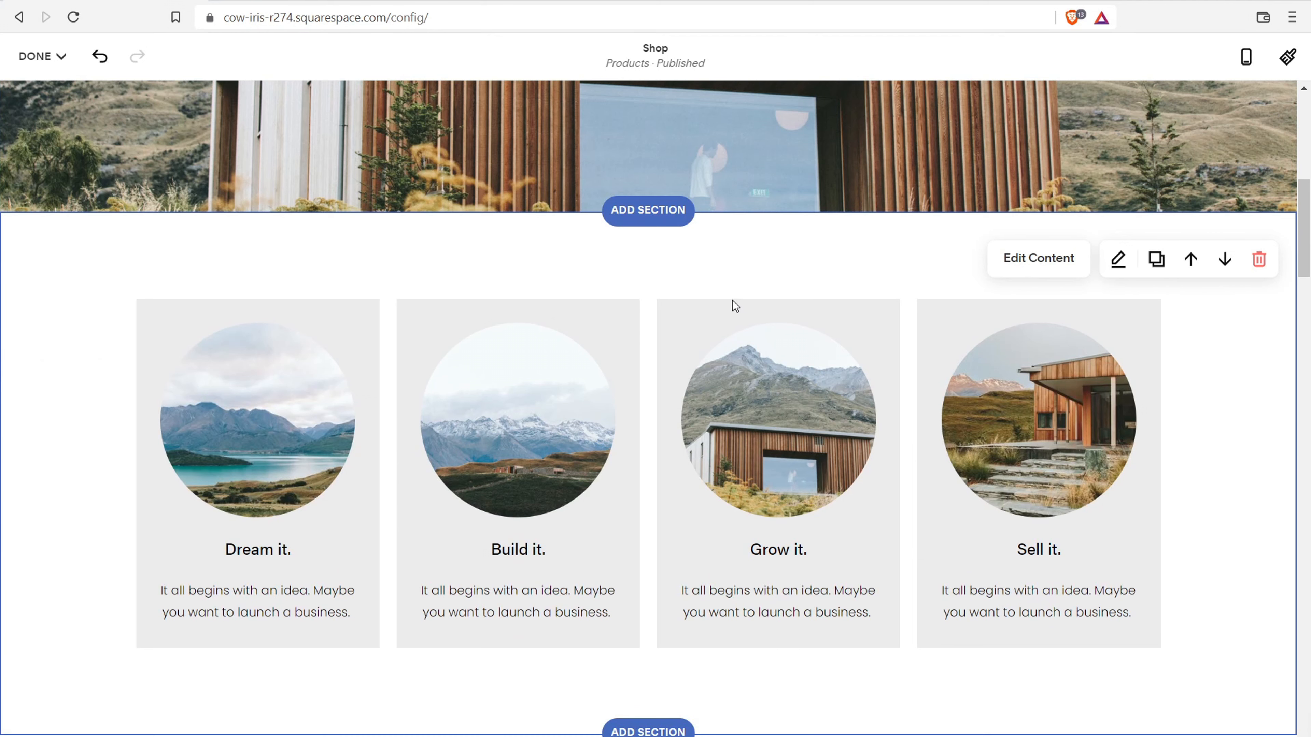
scroll(732, 305, down, 7)
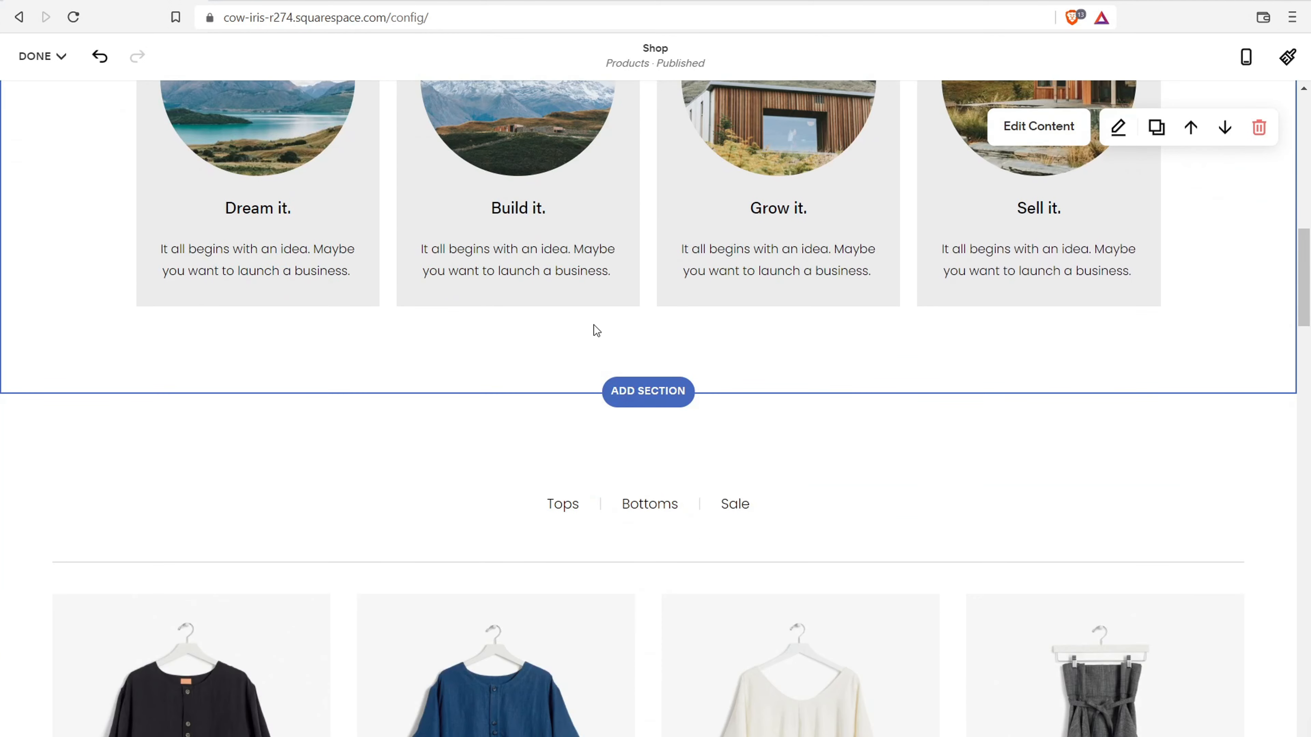
click(632, 395)
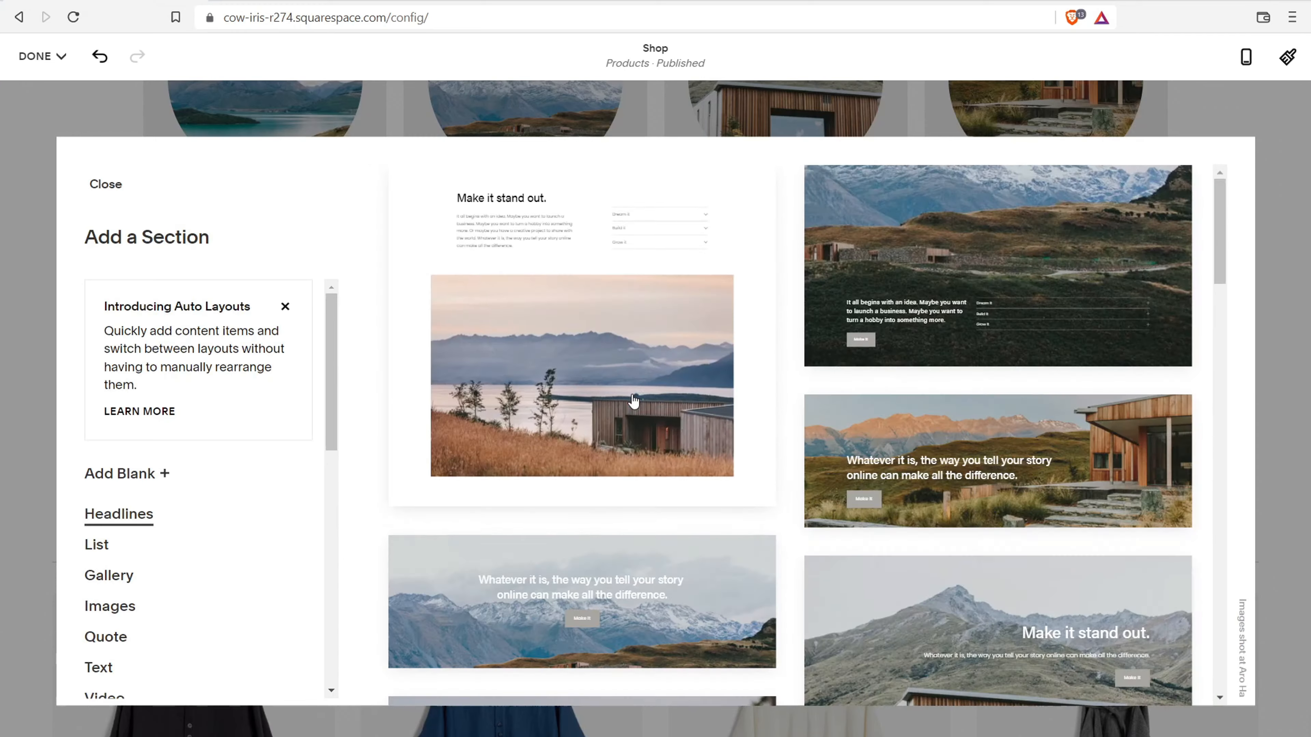
scroll(752, 316, down, 5)
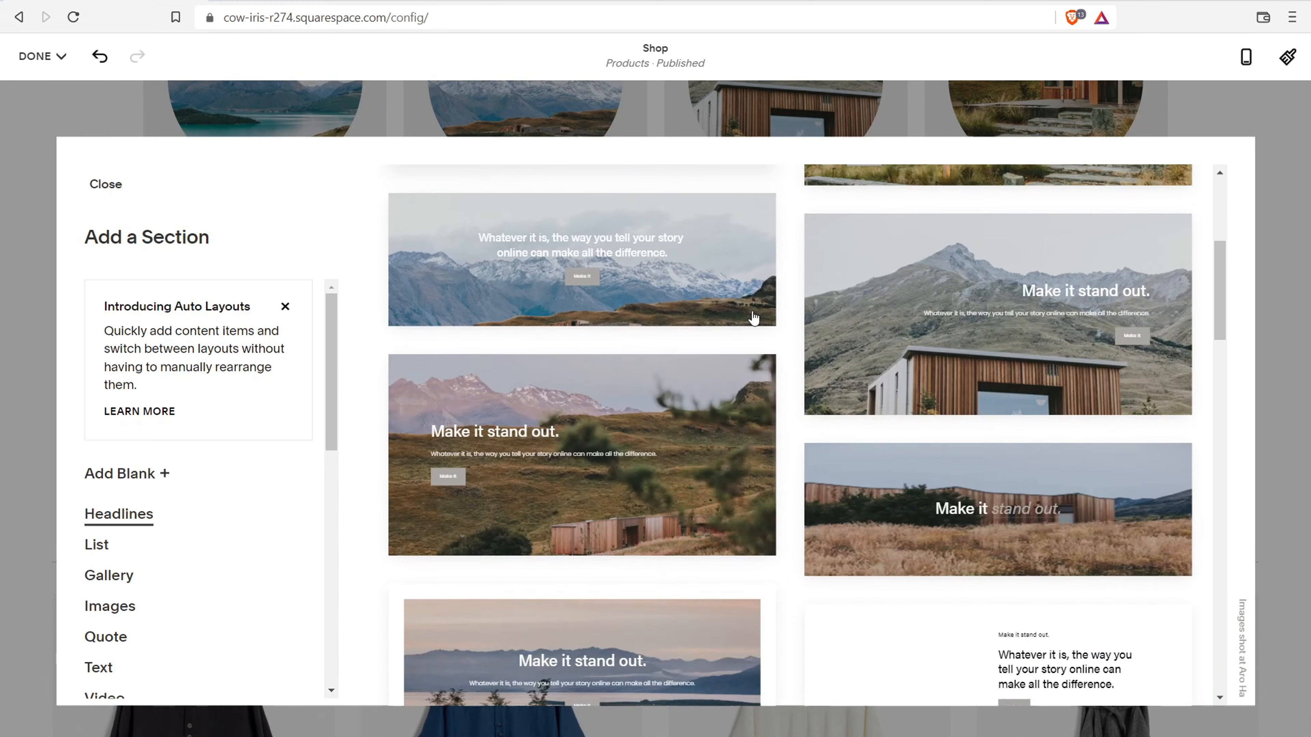
scroll(753, 318, down, 10)
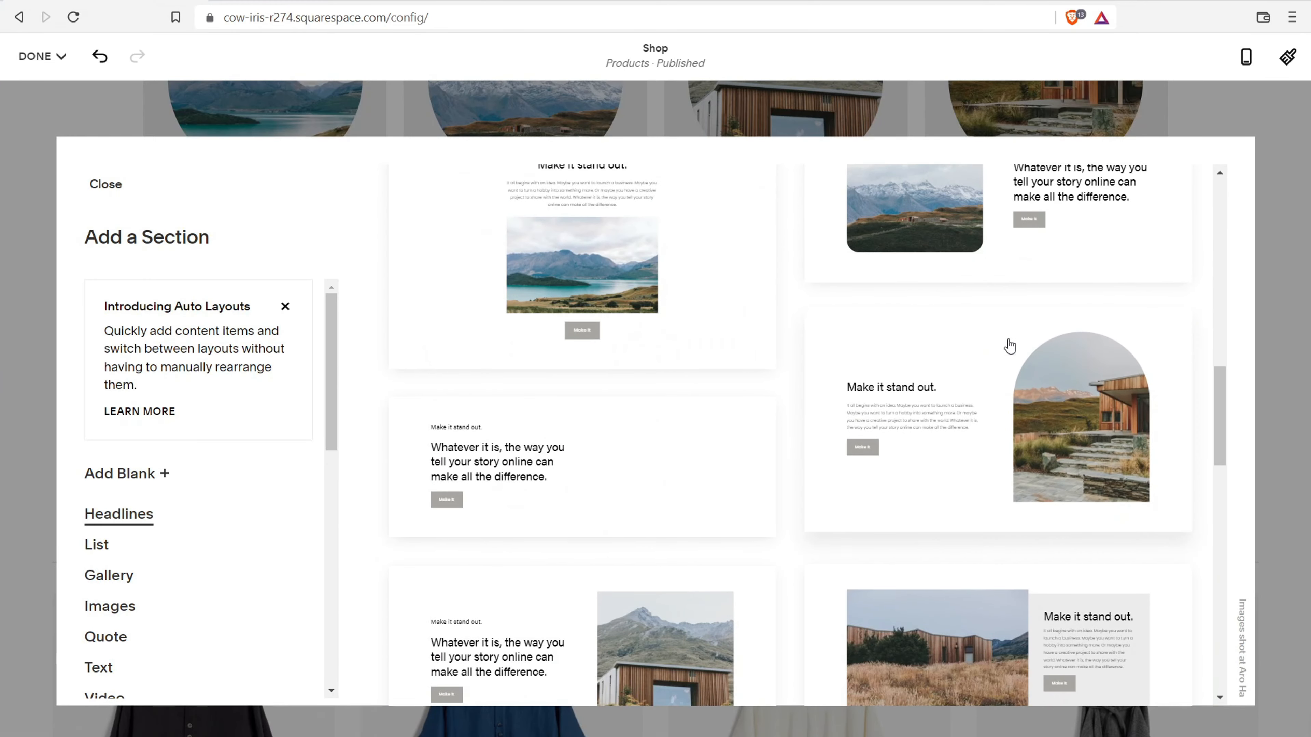
click(1010, 346)
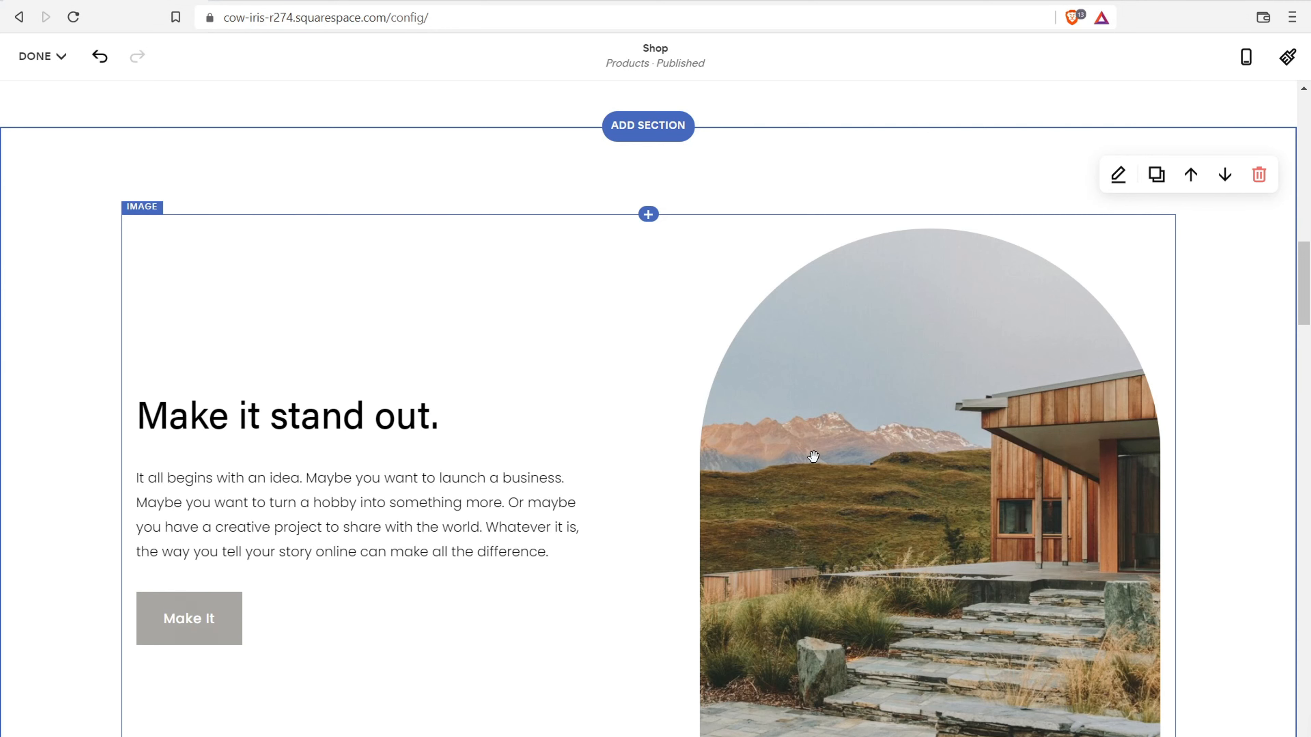
- Try the L and M section heights on the arched-image section and set its height to S
scroll(774, 413, up, 15)
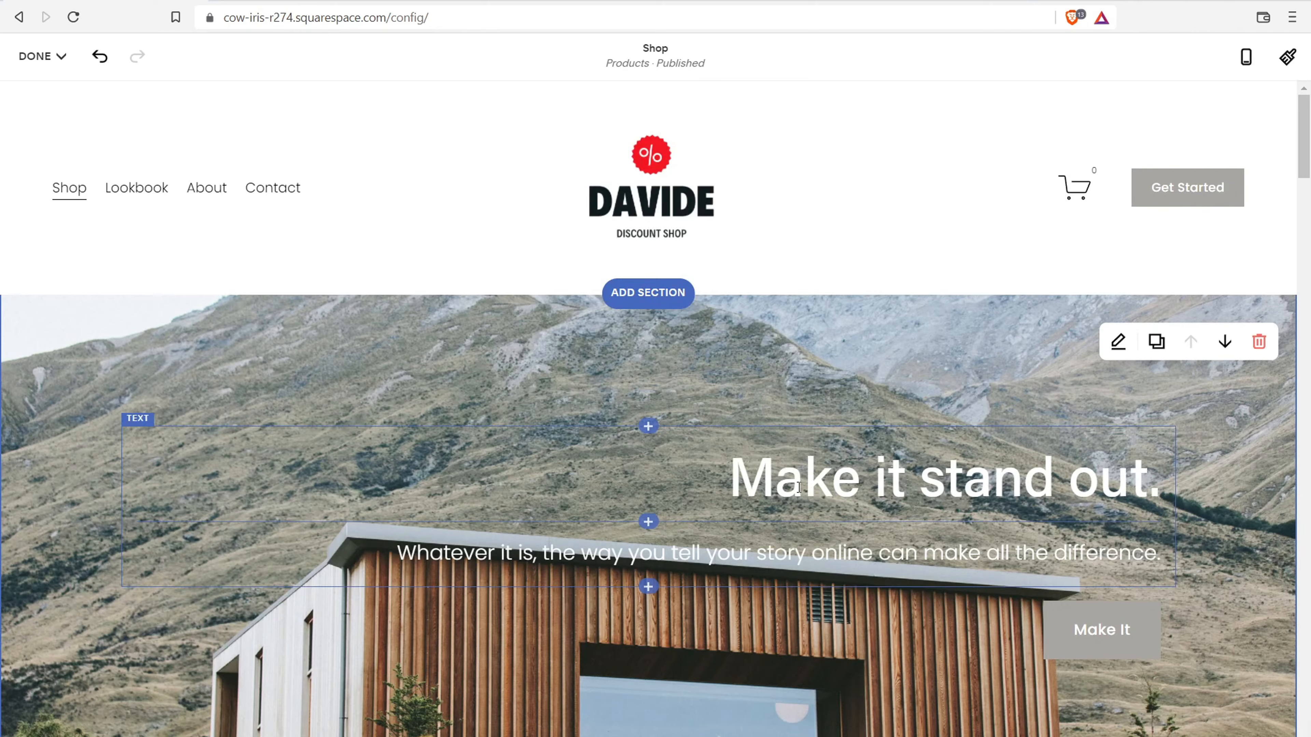
scroll(737, 405, down, 15)
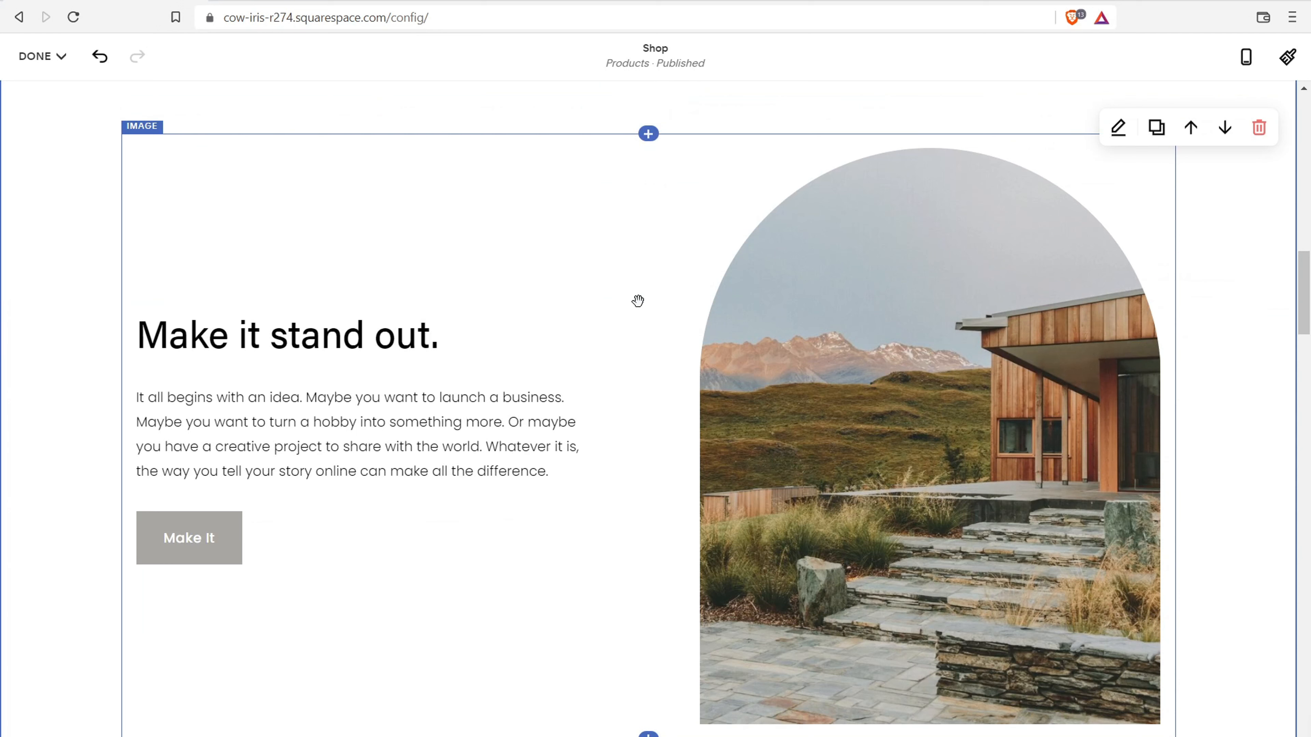
click(1117, 129)
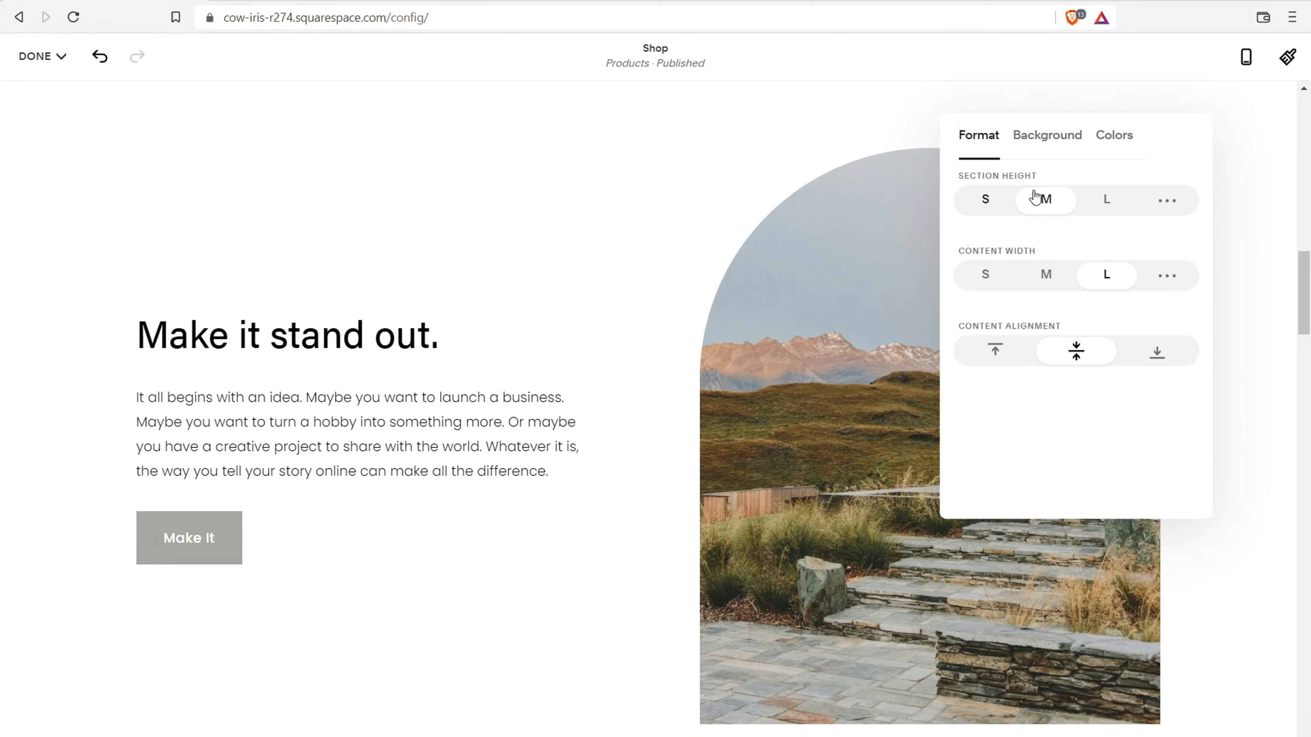
click(987, 200)
click(1115, 210)
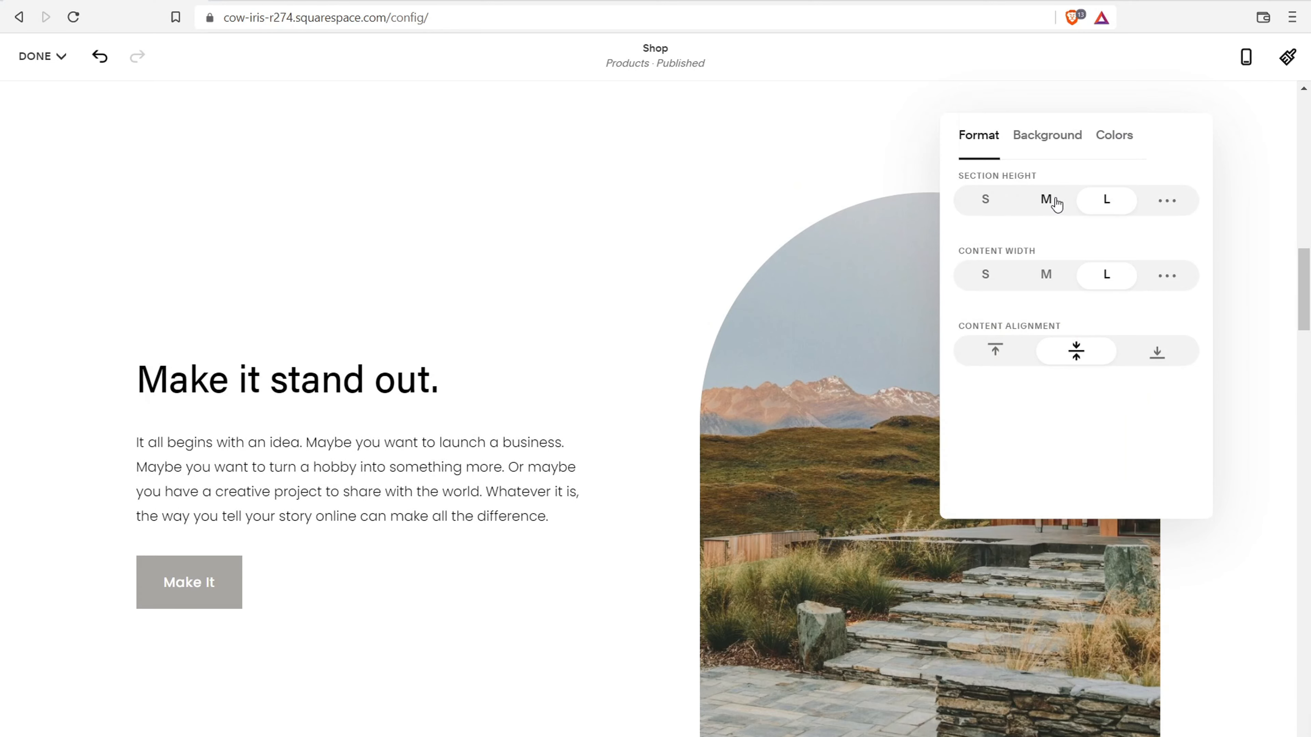
click(1046, 200)
click(989, 203)
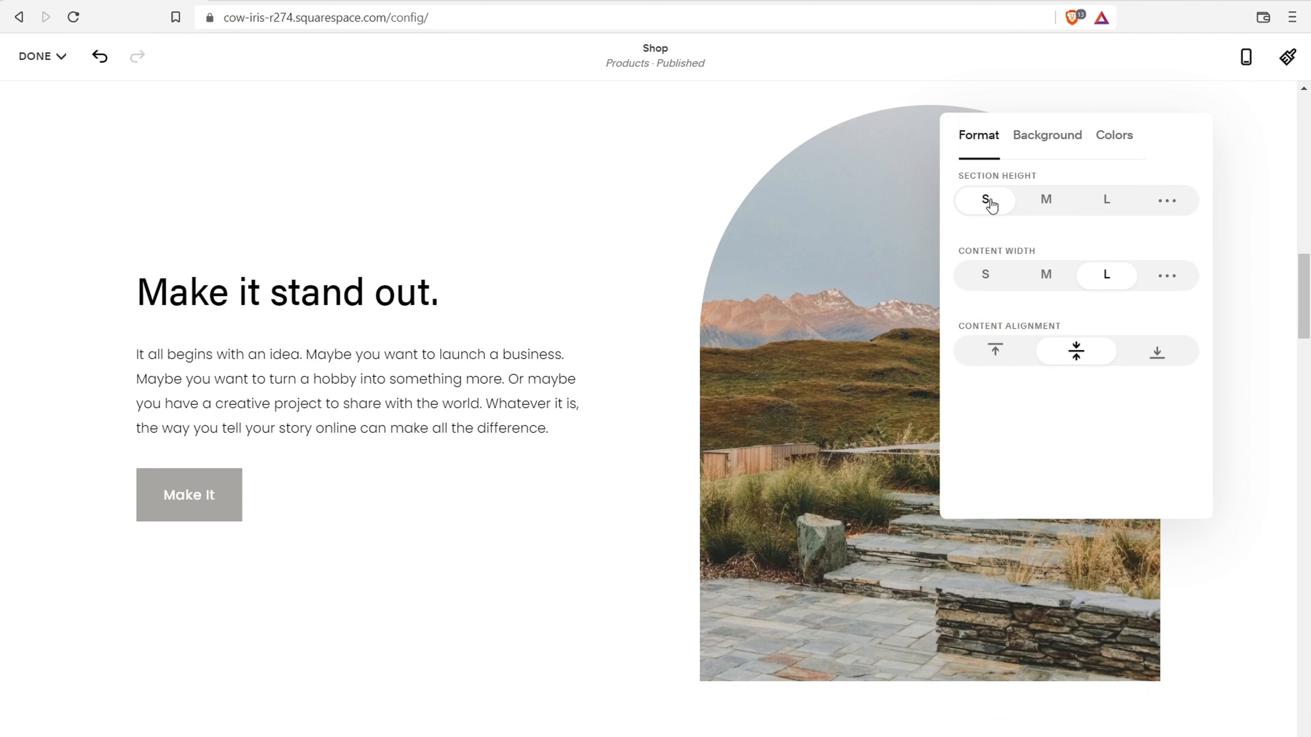
- View the background image options of the arched-image section and close its settings
click(1034, 138)
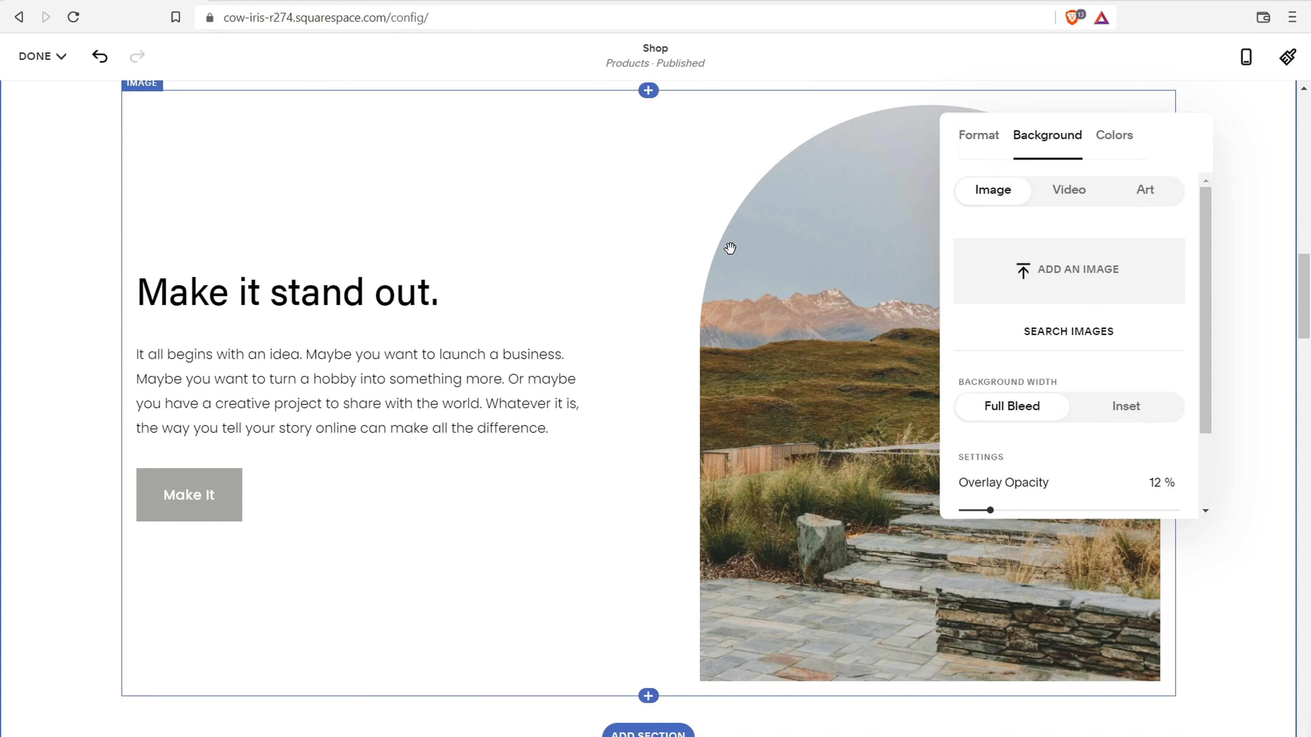
click(491, 184)
scroll(494, 633, up, 5)
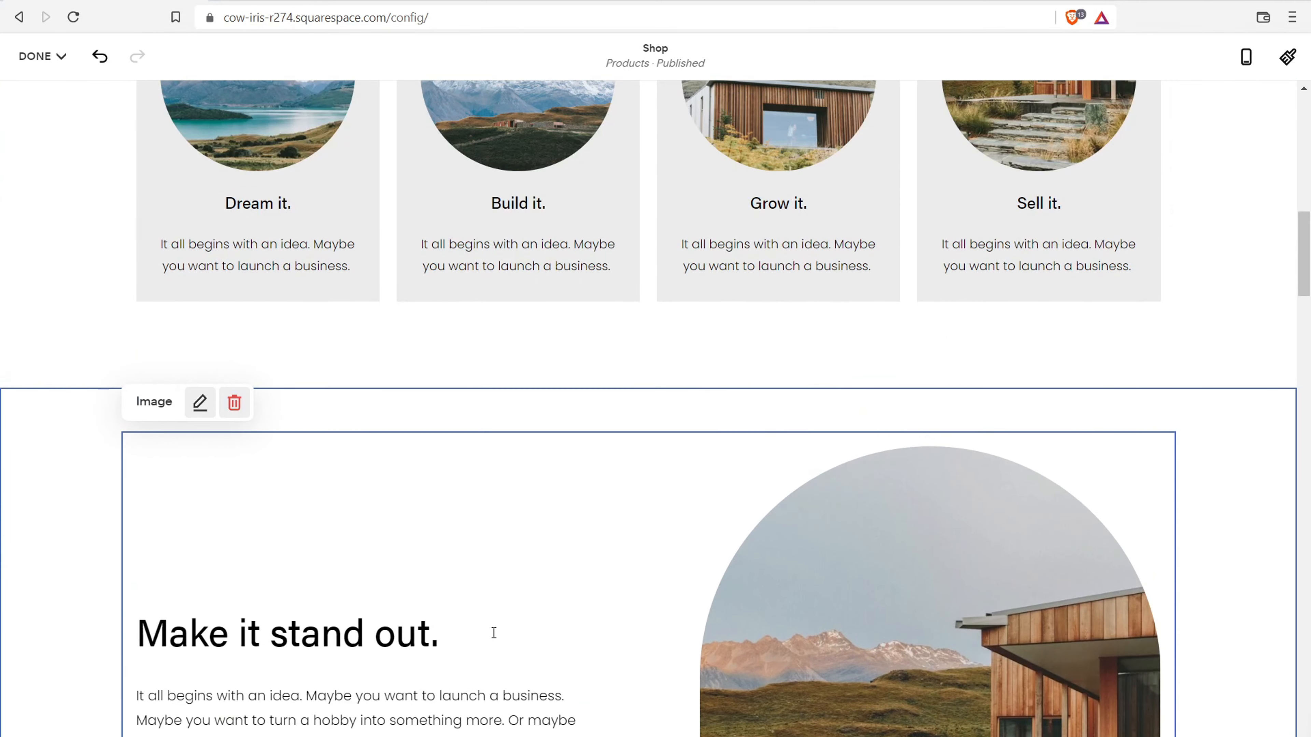
- View the content settings of the arched image block beside "Make it stand out." and close them
click(199, 413)
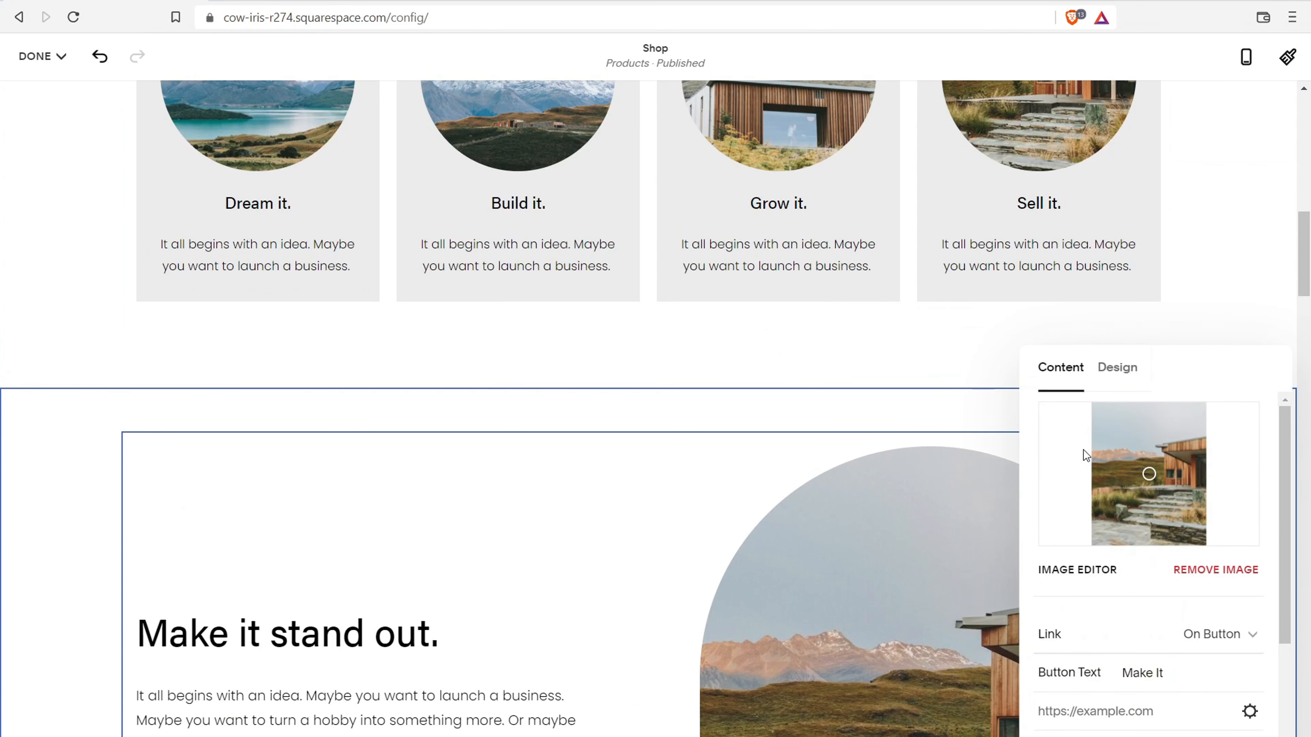
click(393, 696)
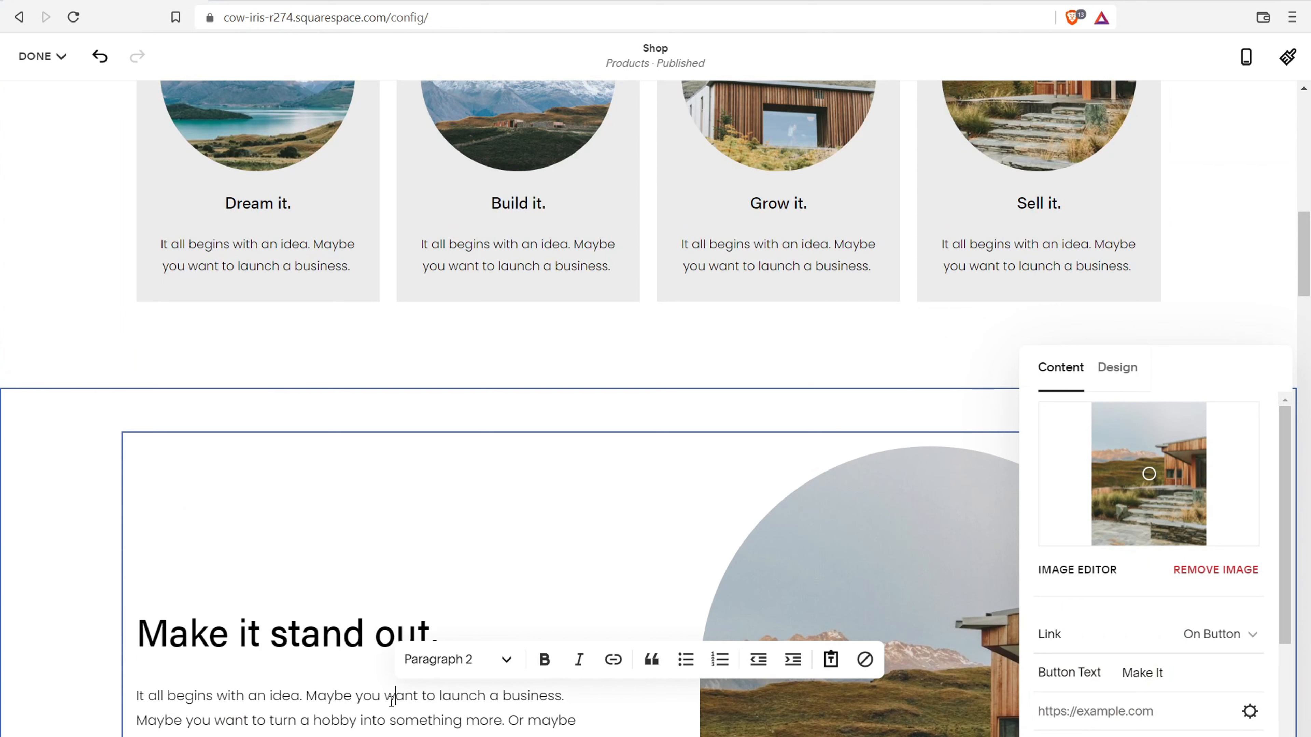
click(612, 559)
click(827, 422)
click(1243, 424)
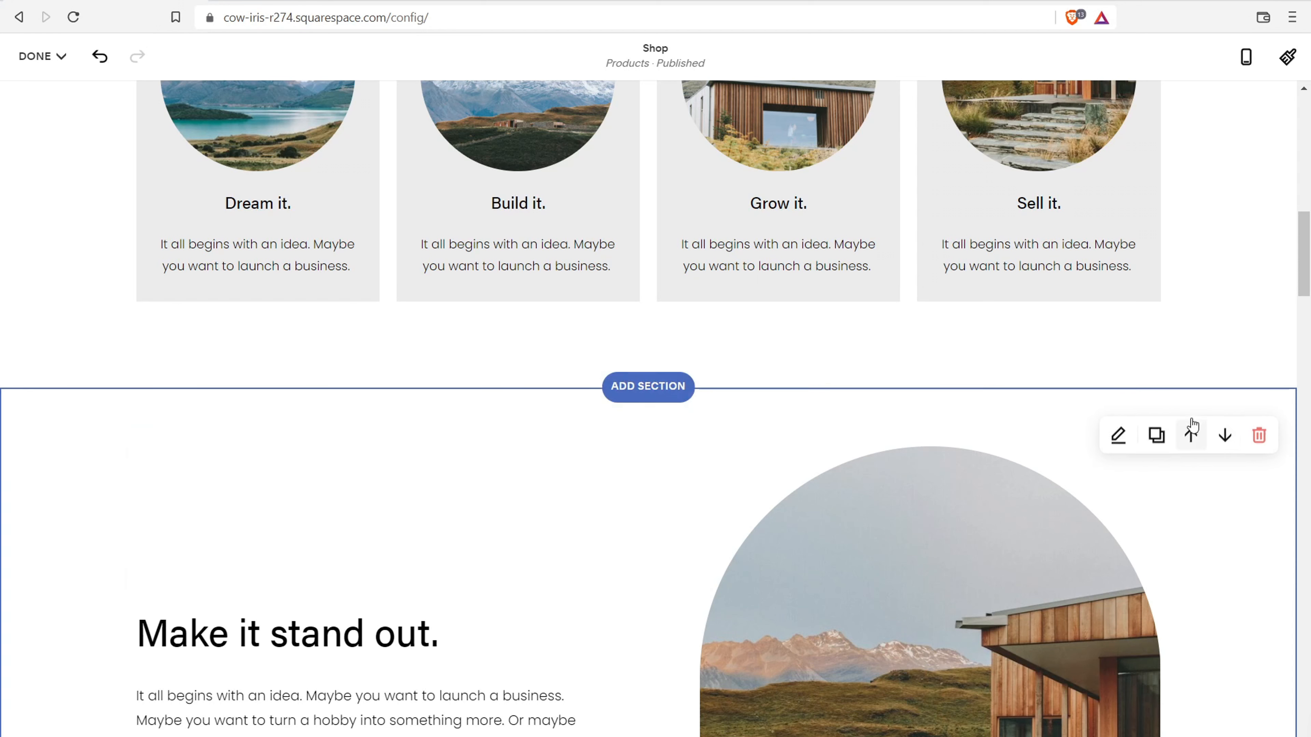
- View the arched-image section's video background options and return to its image background options
click(1116, 439)
click(1021, 385)
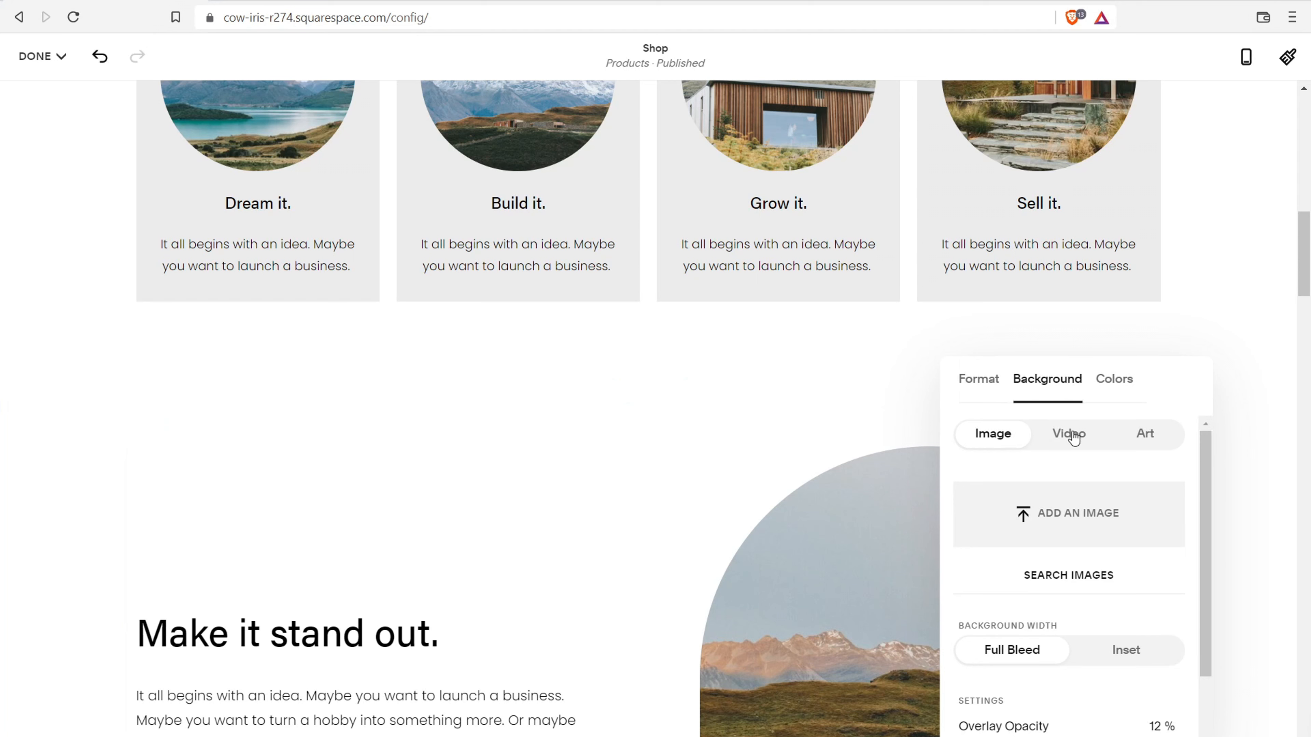
click(1069, 434)
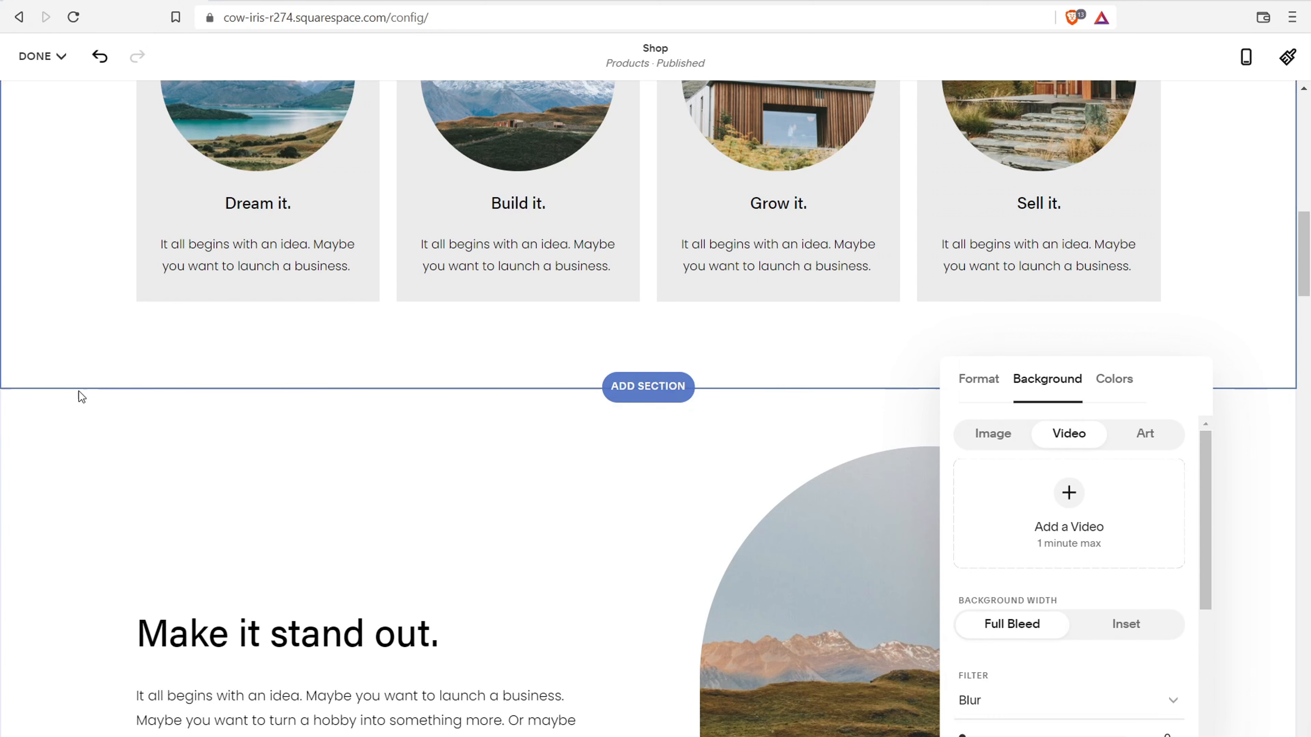
click(992, 435)
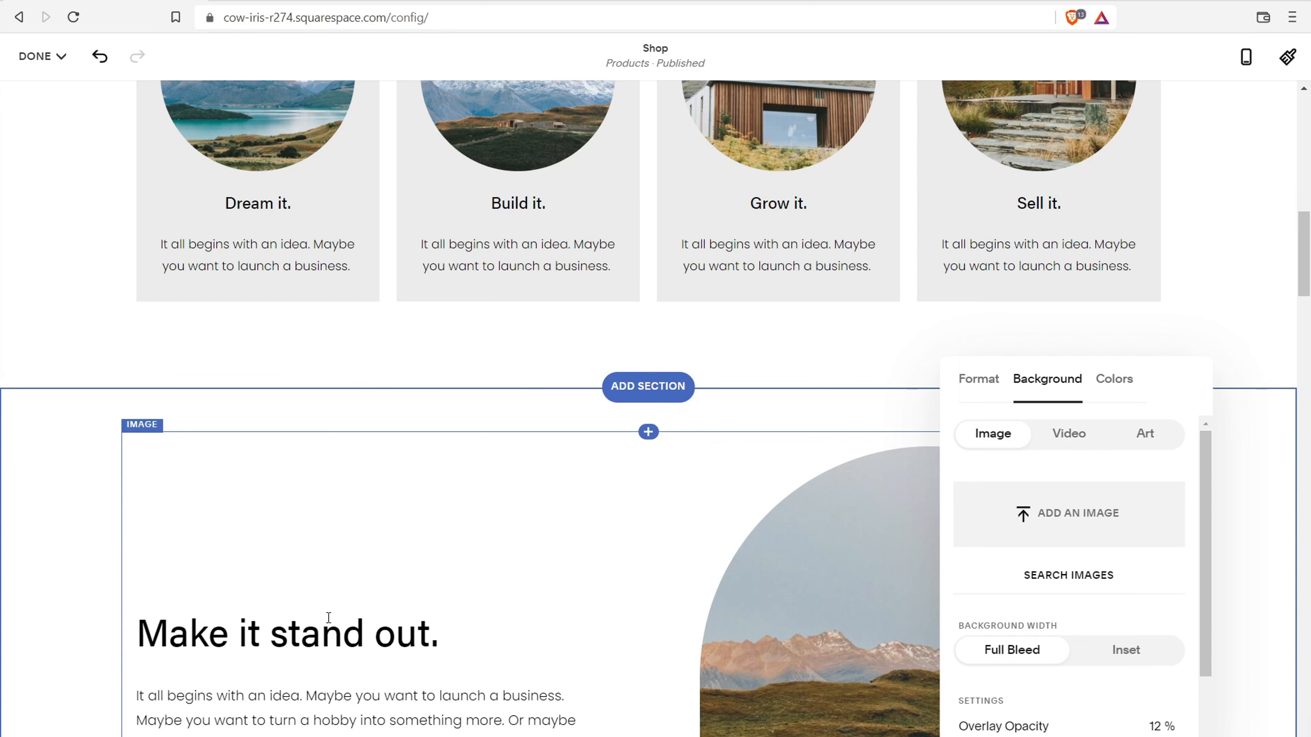
- Close the section settings and highlight the body paragraph under the "Make it stand out." headline
click(284, 514)
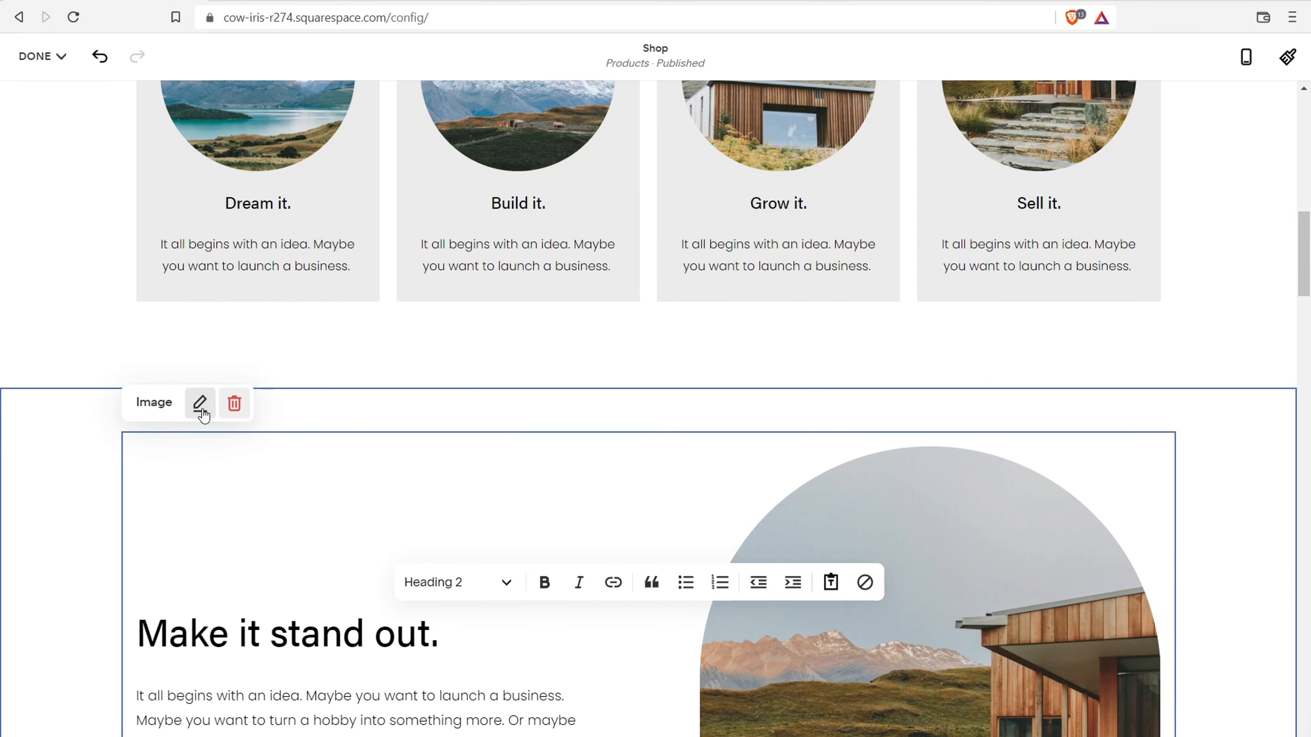
scroll(310, 490, down, 5)
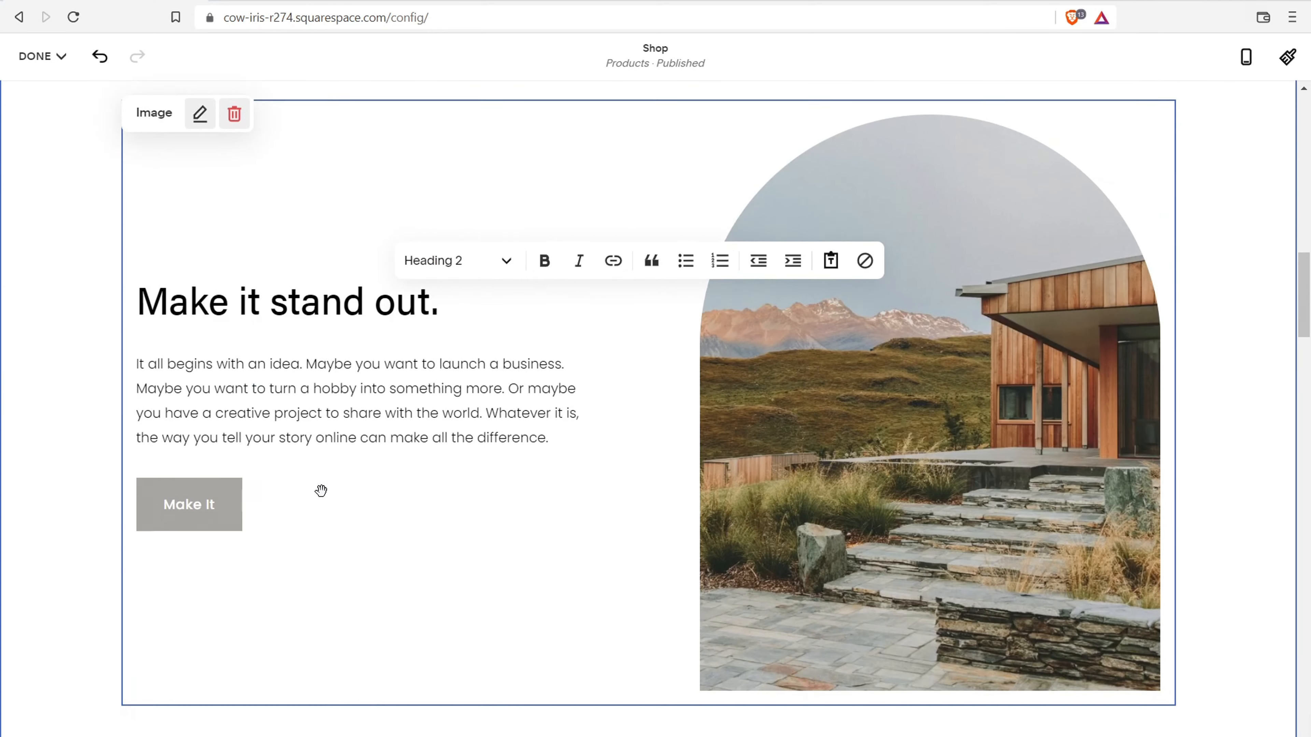
click(317, 405)
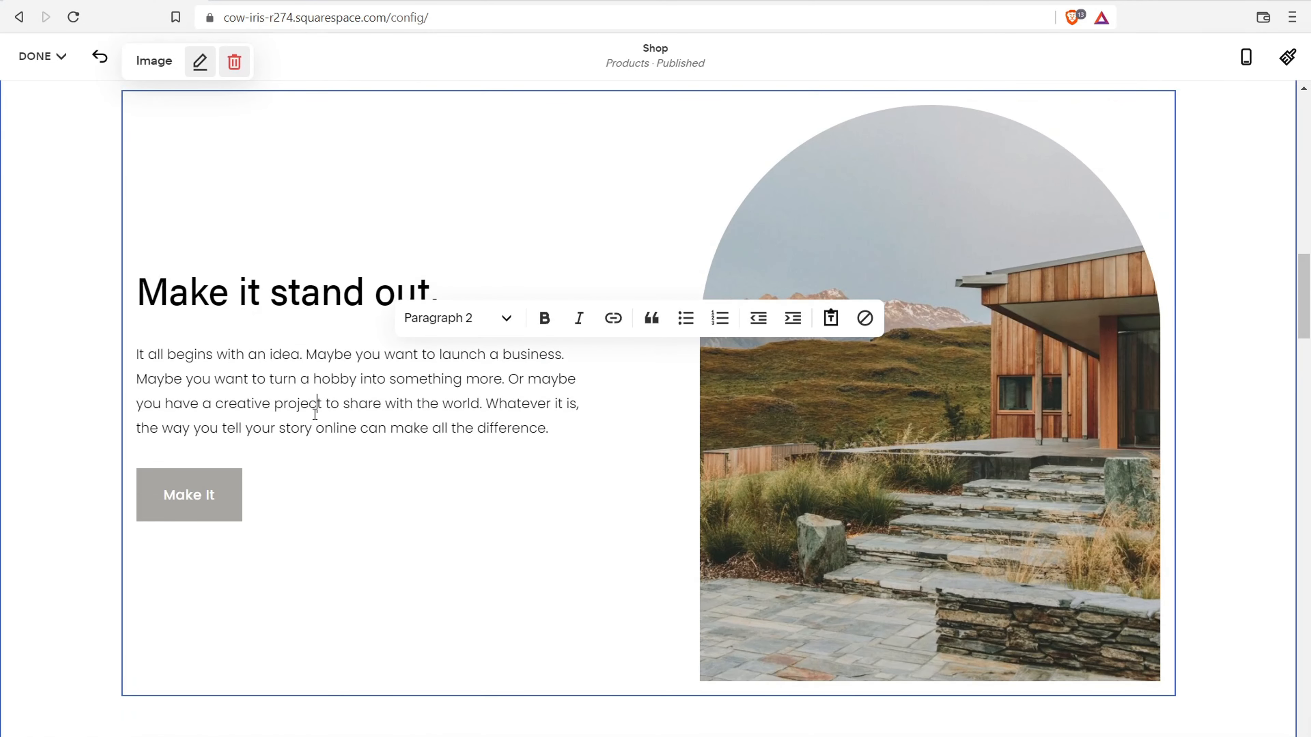
drag(214, 356, 452, 449)
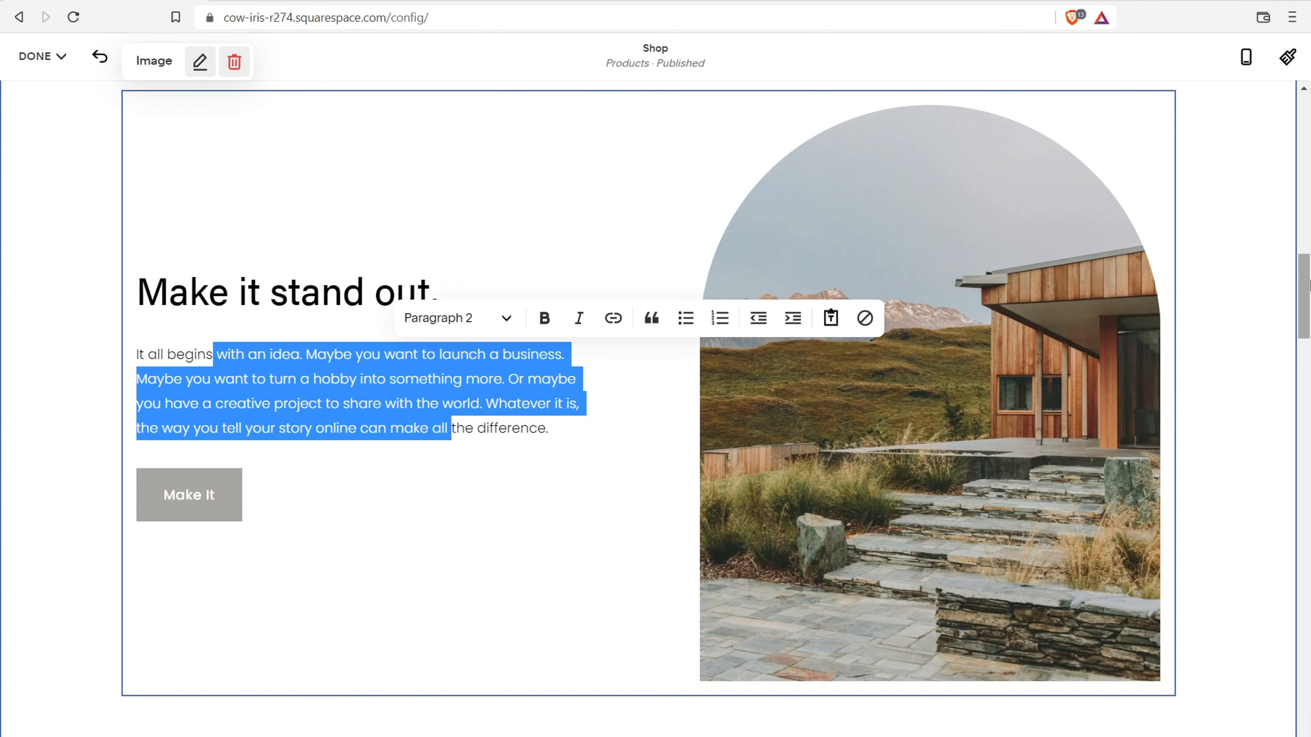
- Add a Products section titled "New collection." with three vase images and a Shop Now button above the product list
drag(1307, 288, 1308, 371)
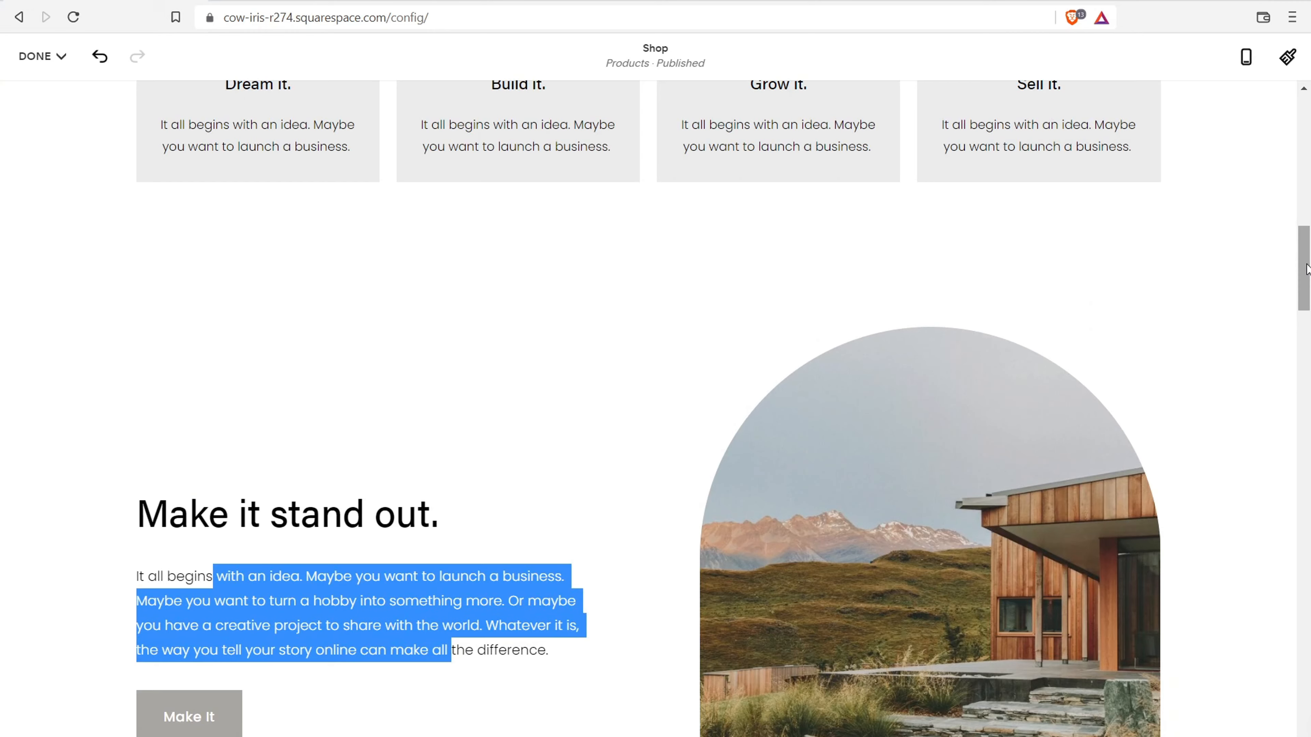
scroll(1308, 310, down, 5)
drag(1308, 310, 1288, 345)
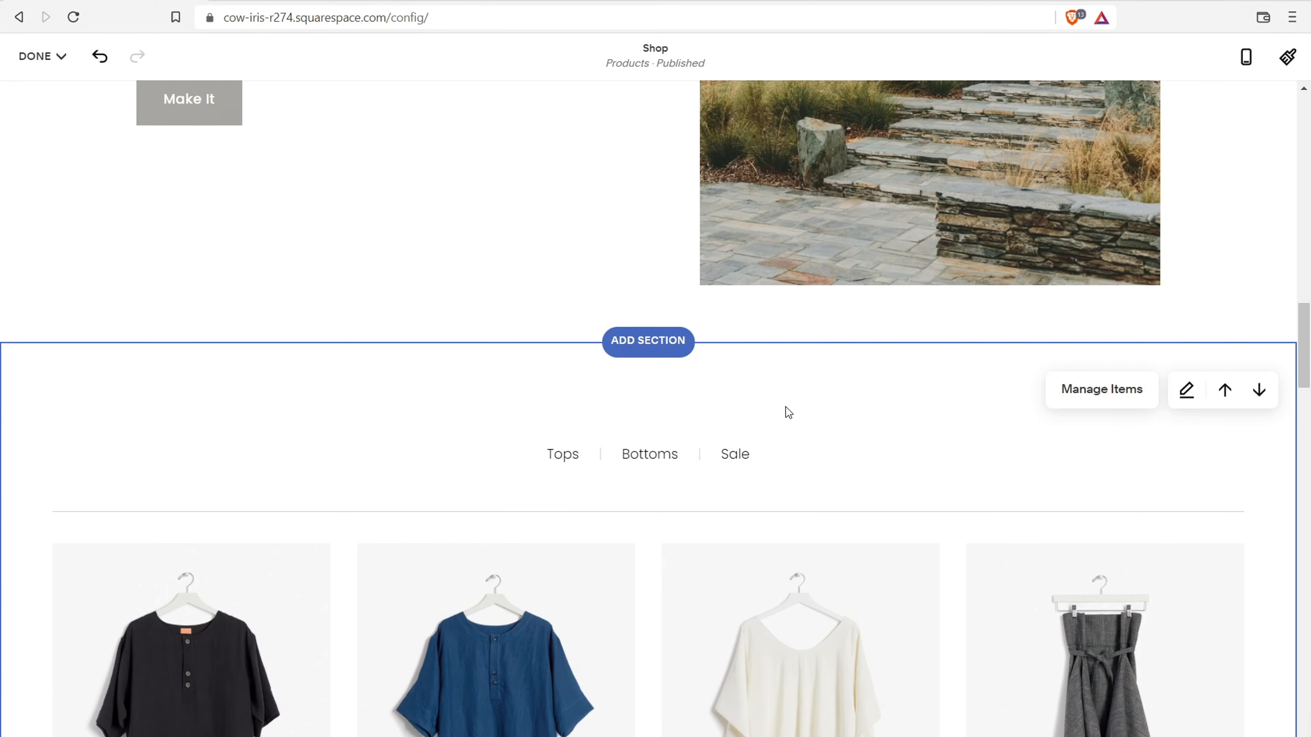
click(669, 340)
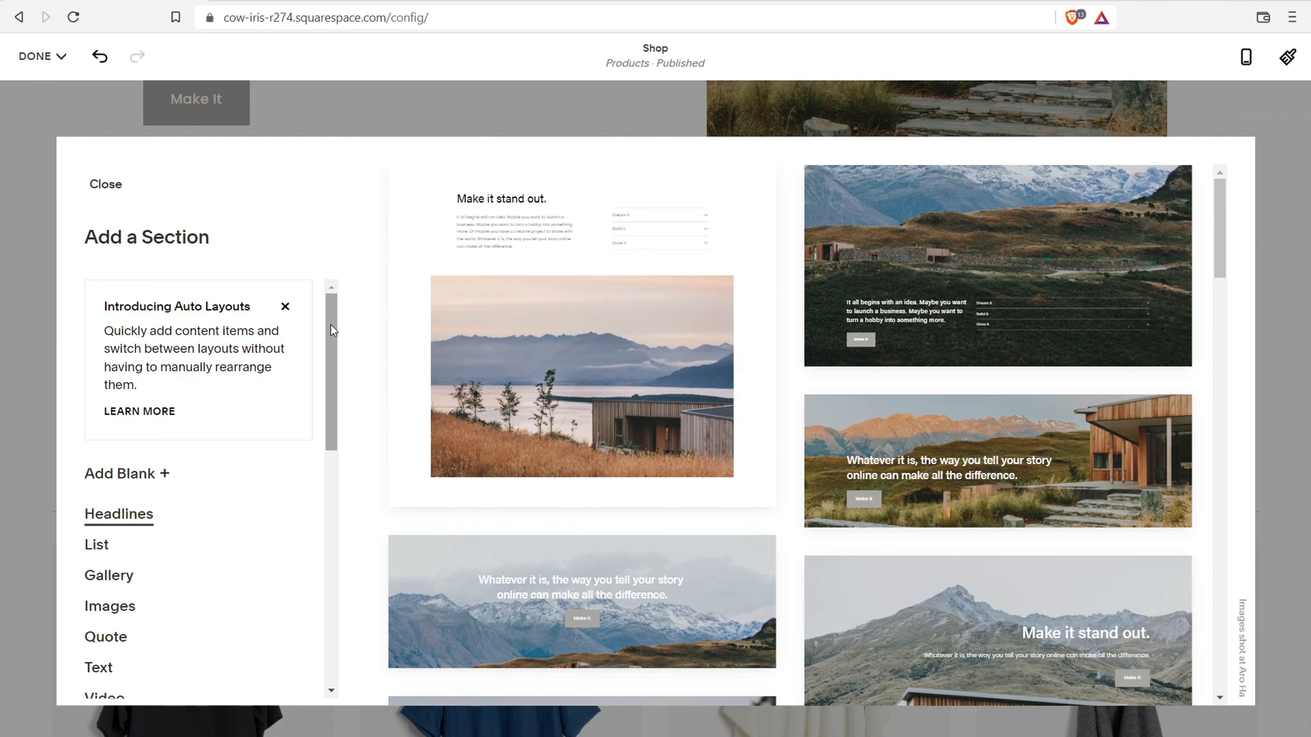
drag(331, 324, 346, 454)
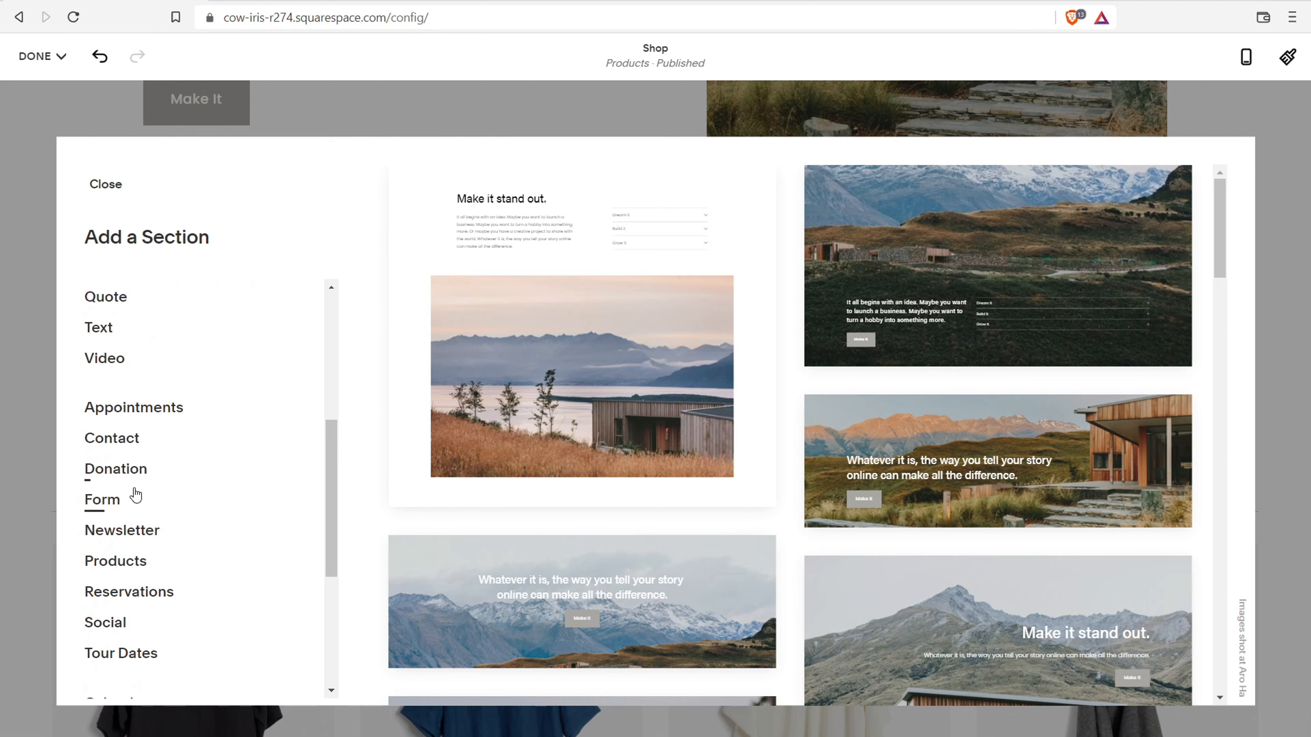
click(115, 562)
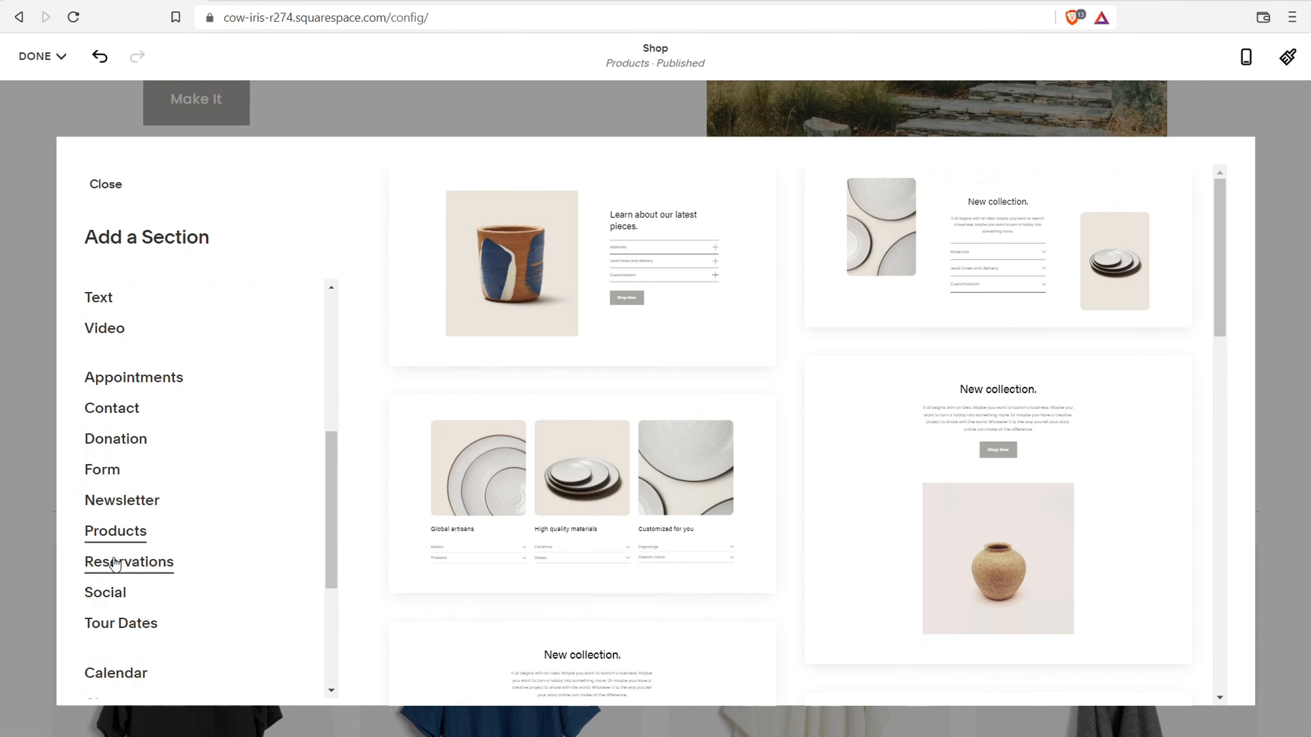
scroll(819, 272, down, 6)
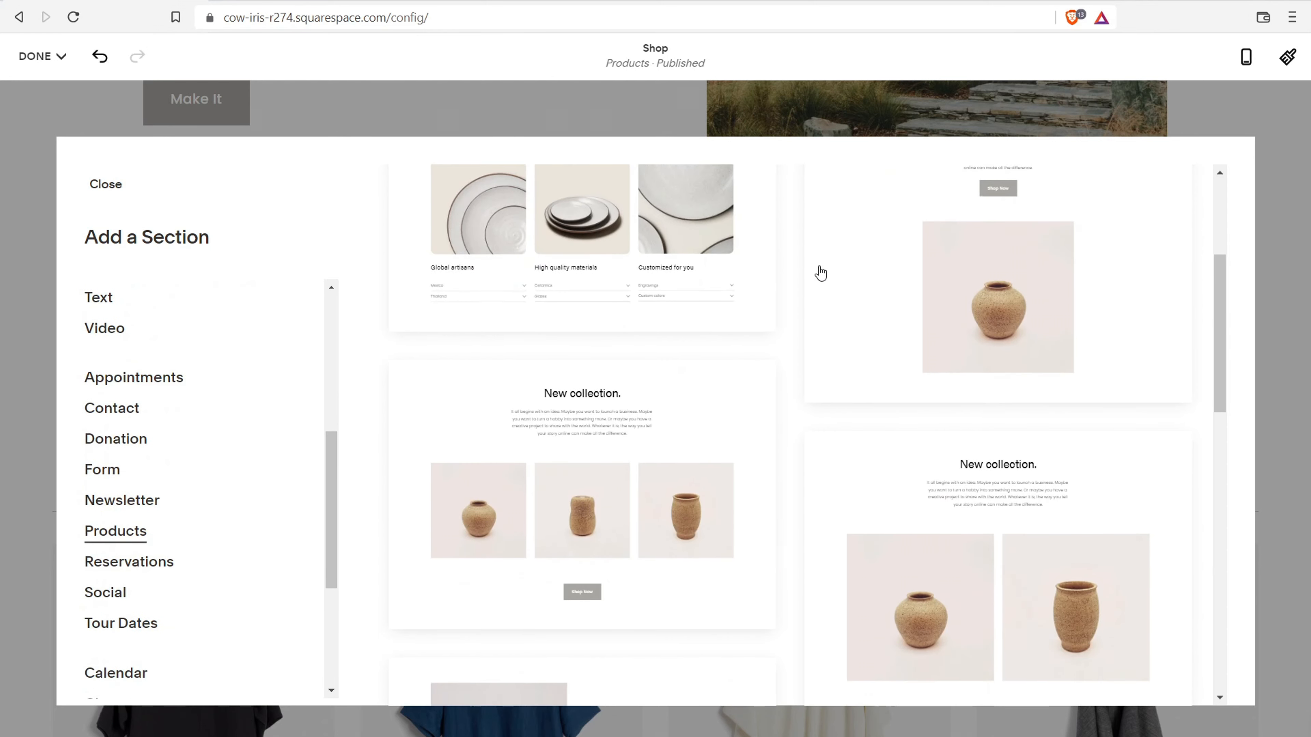
scroll(821, 274, down, 3)
scroll(820, 275, up, 5)
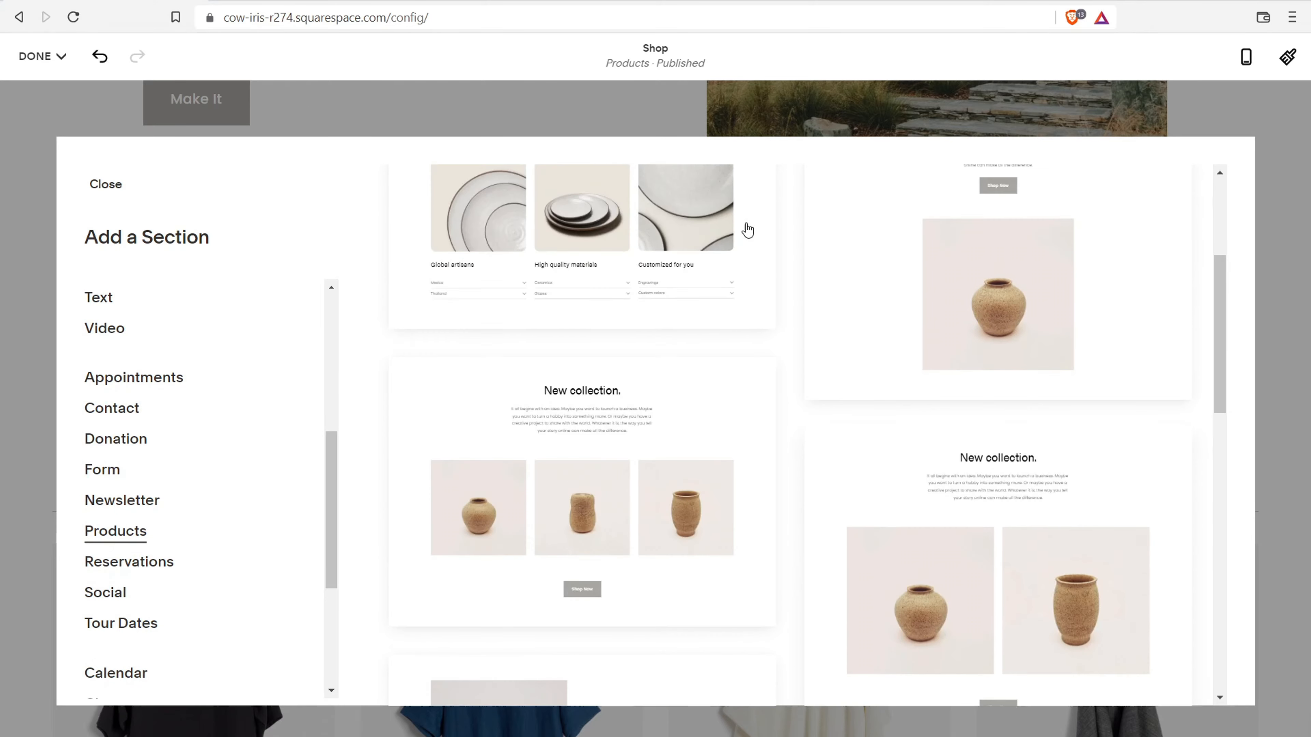
click(650, 425)
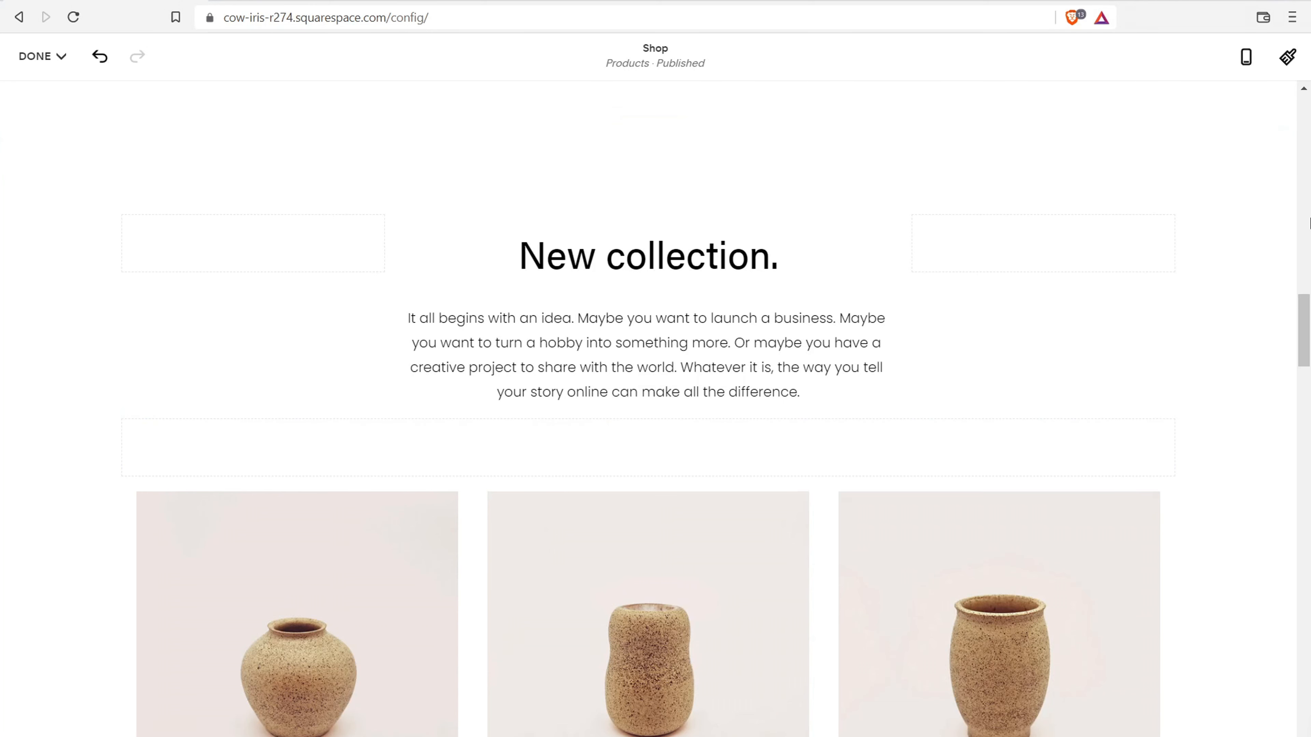
- Open the round vase image's settings in the New collection section and review its content options
mouse_move(1307, 309)
mouse_down()
mouse_move(1305, 265)
mouse_move(1302, 345)
mouse_move(1303, 328)
mouse_up()
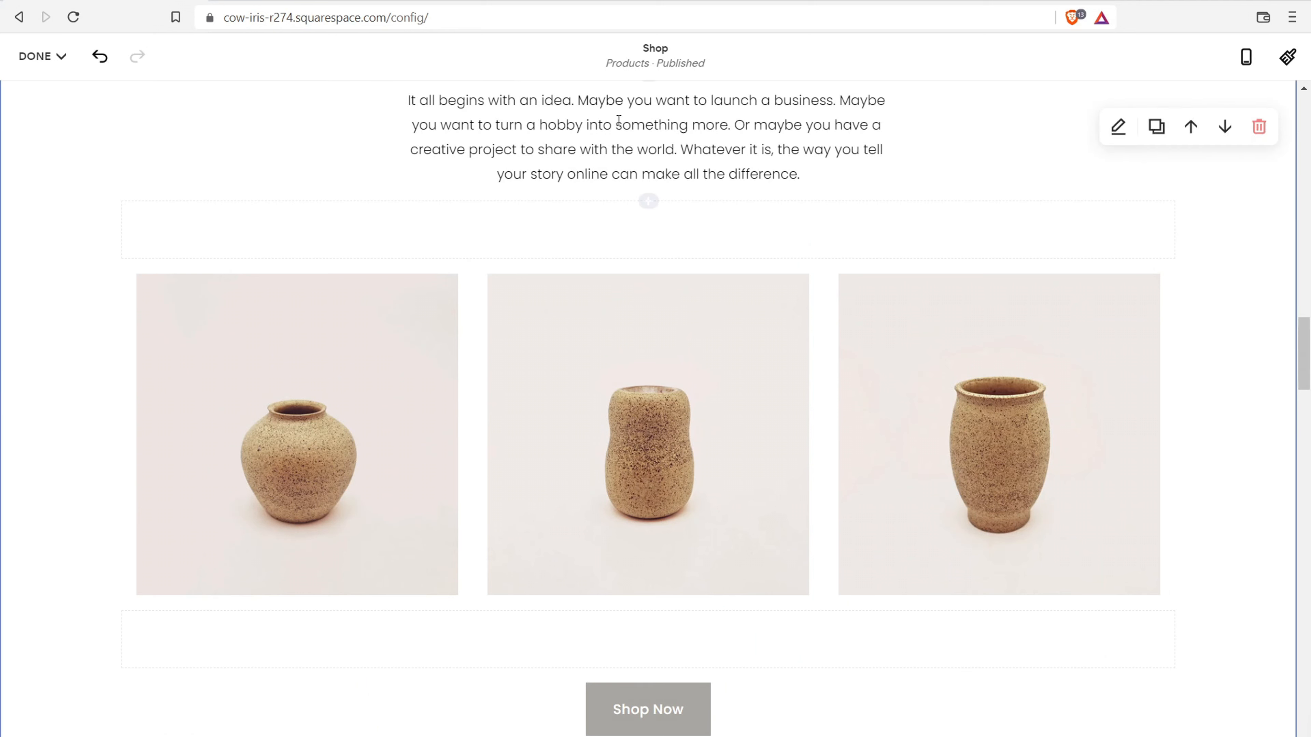
click(325, 371)
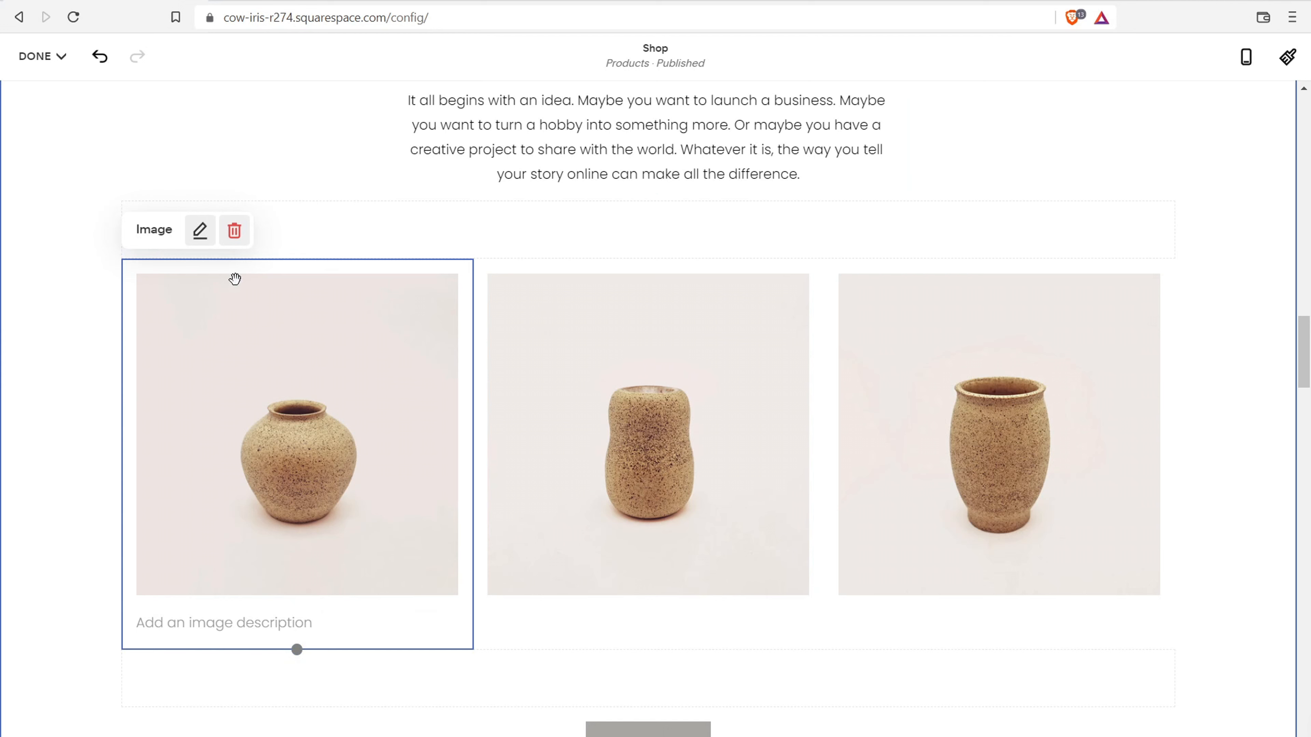
click(200, 231)
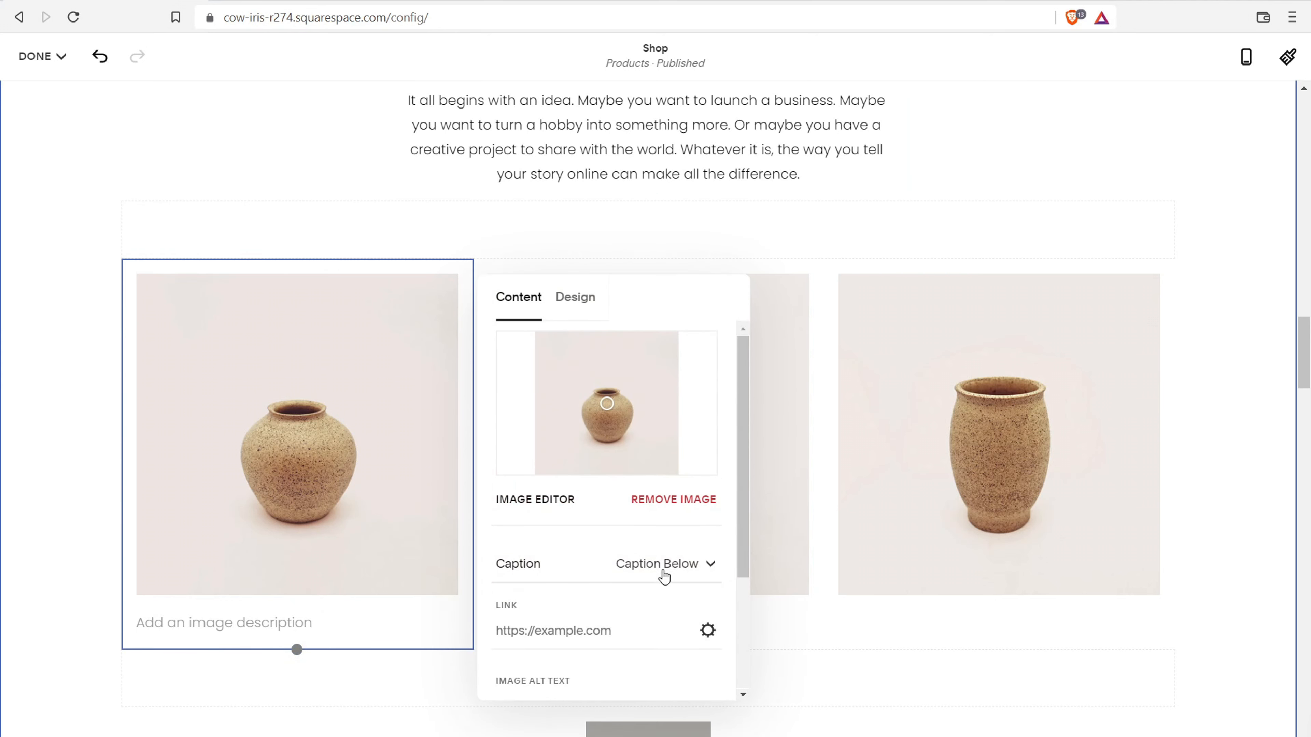
scroll(666, 570, down, 3)
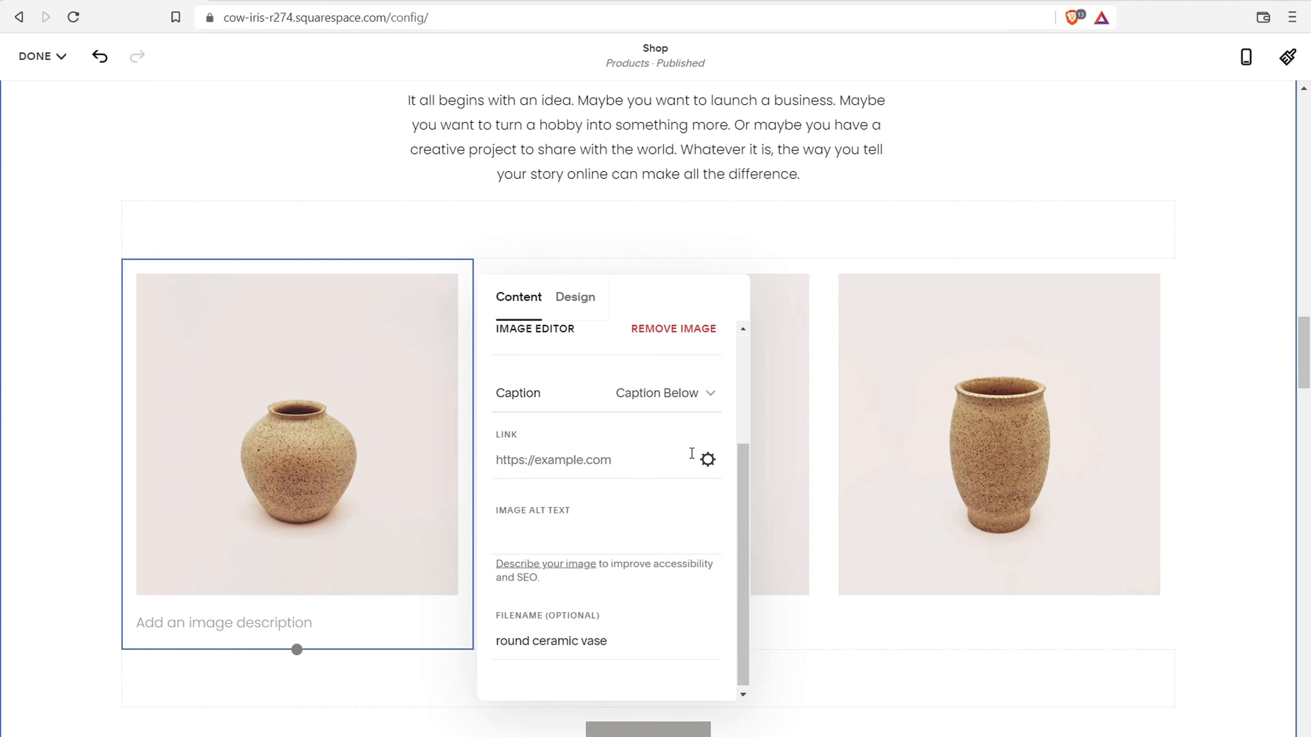
- Try linking the round vase image to the Shop page with the Bottoms category, reset the category to None and cancel the link
click(708, 459)
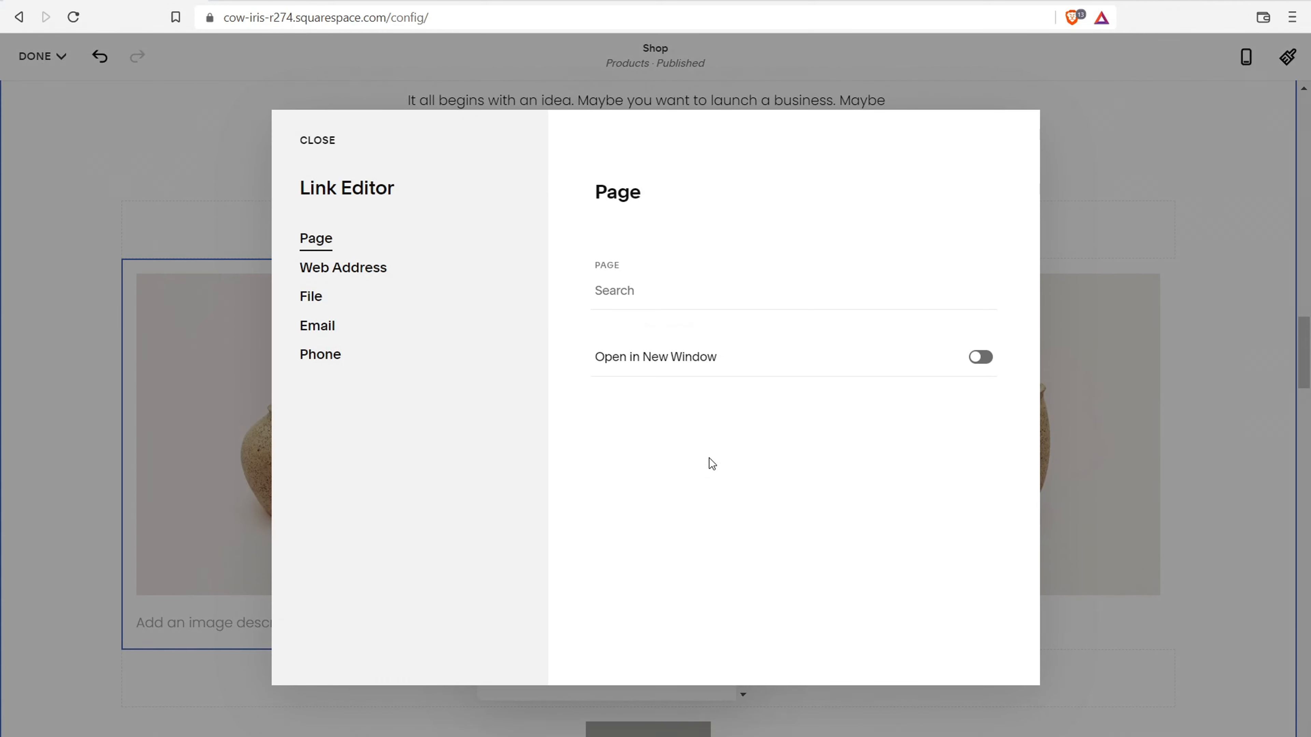
click(642, 296)
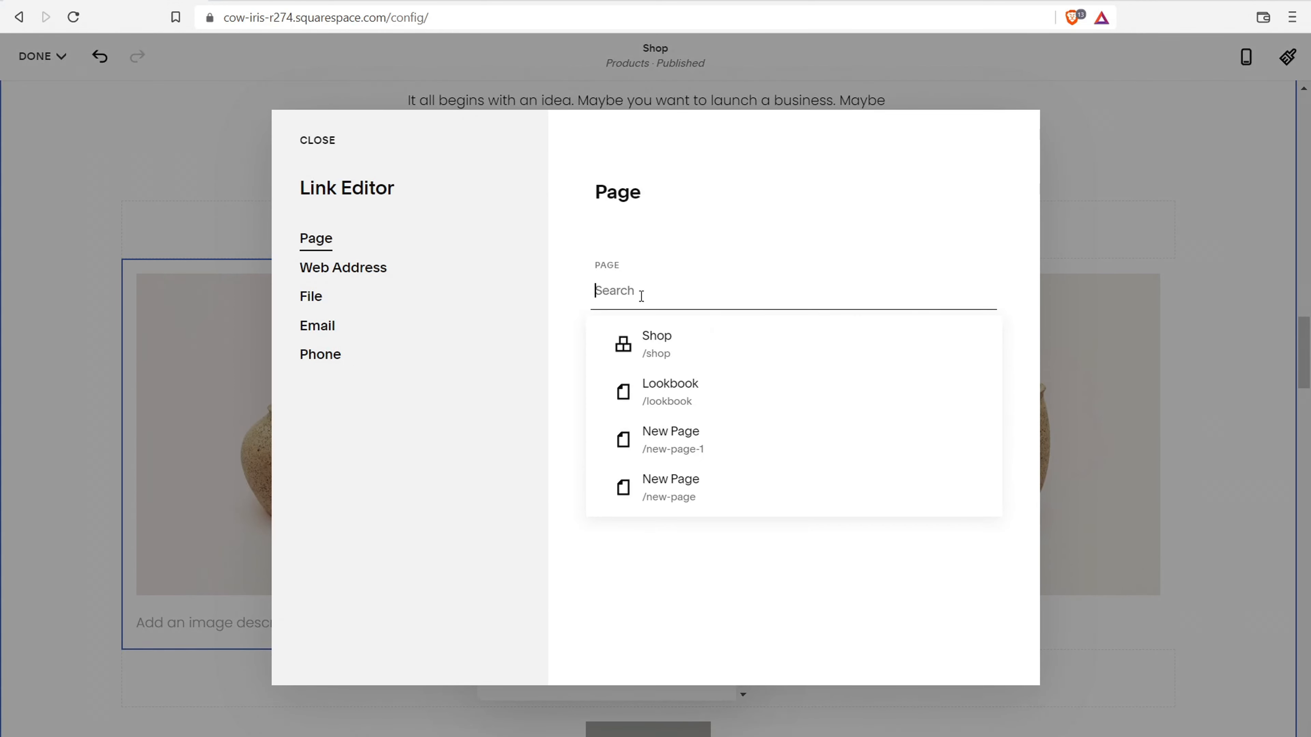
click(674, 326)
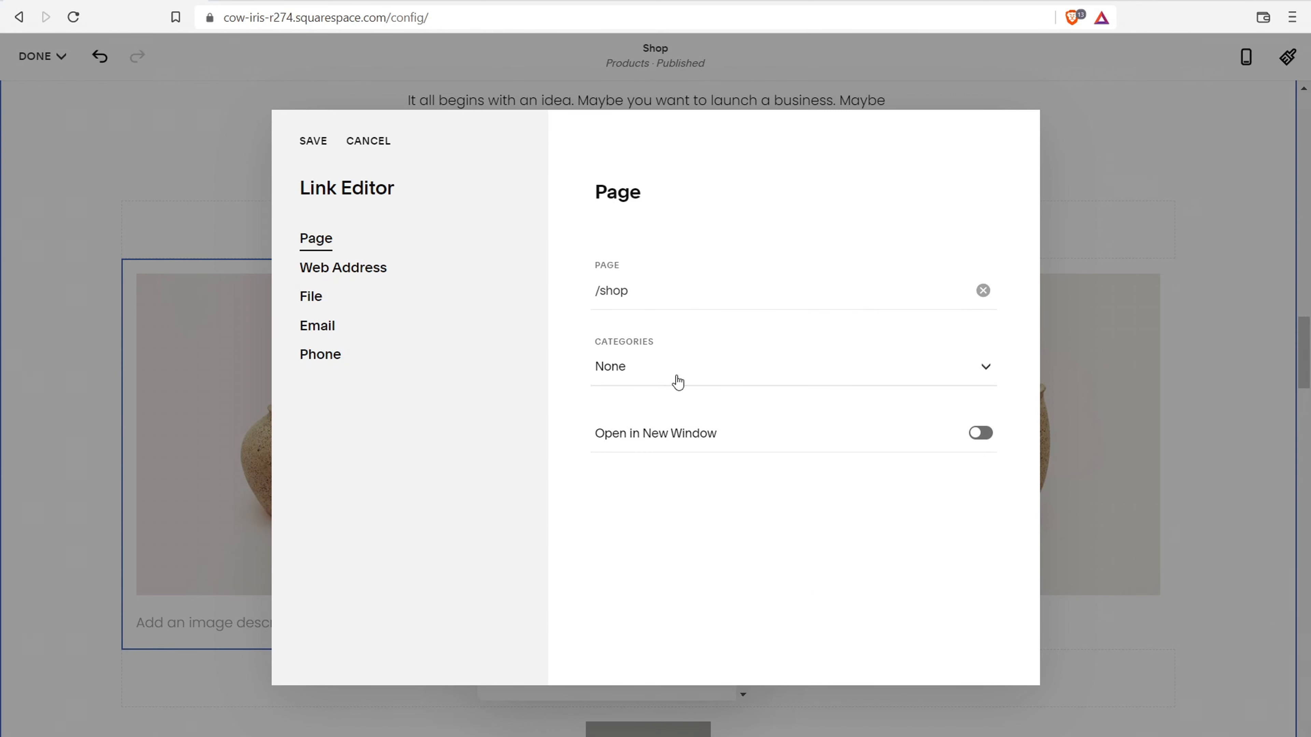
click(737, 373)
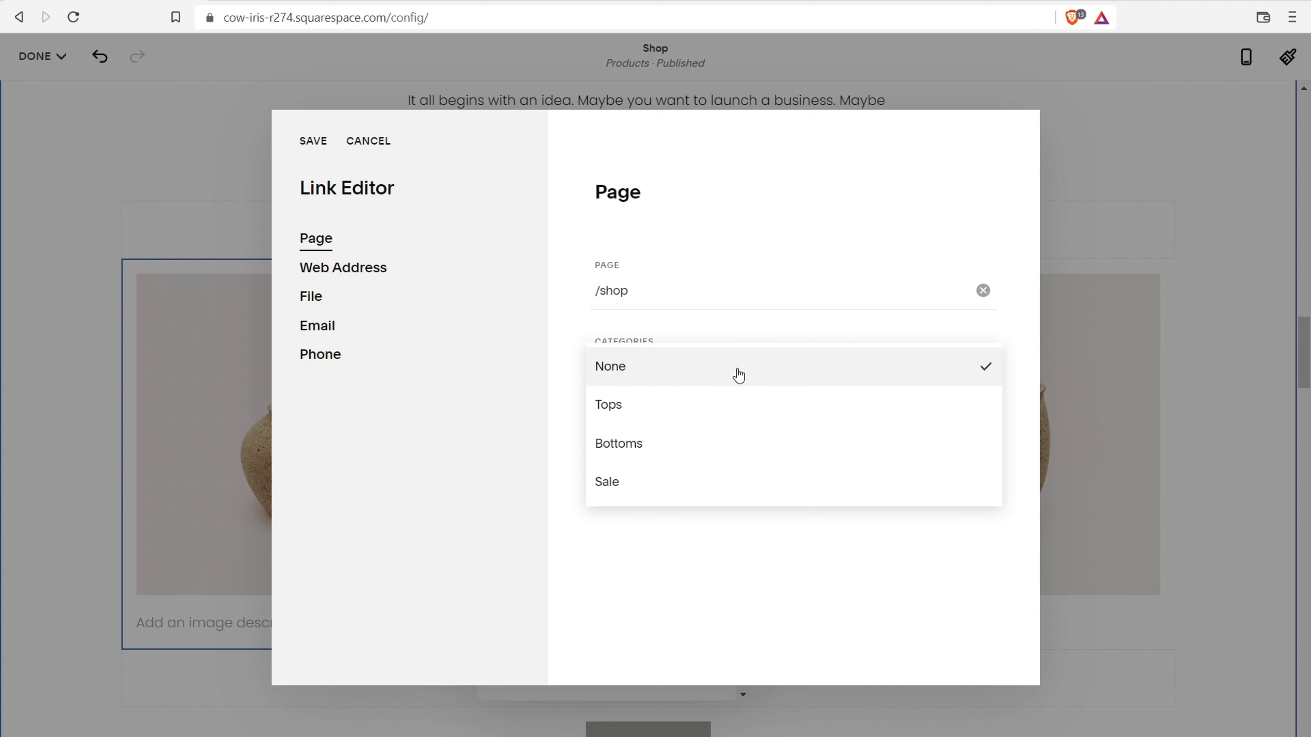
click(657, 449)
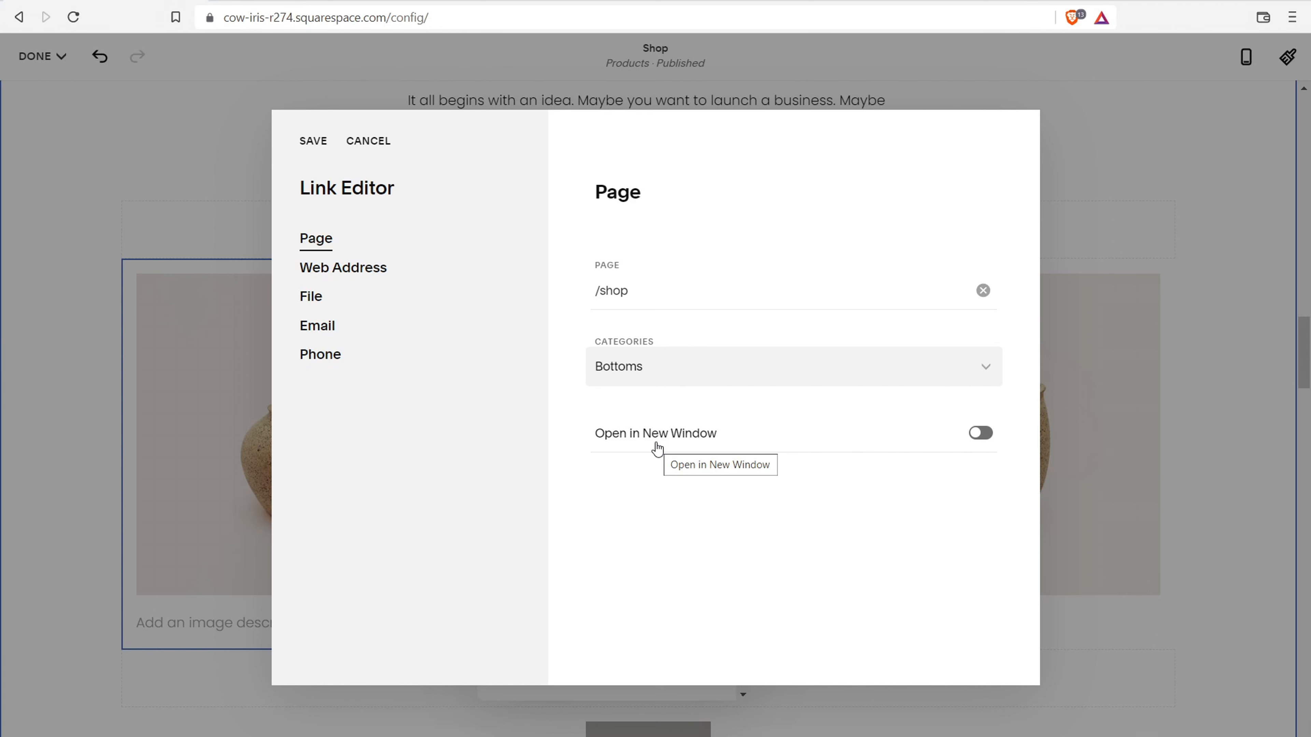
click(828, 367)
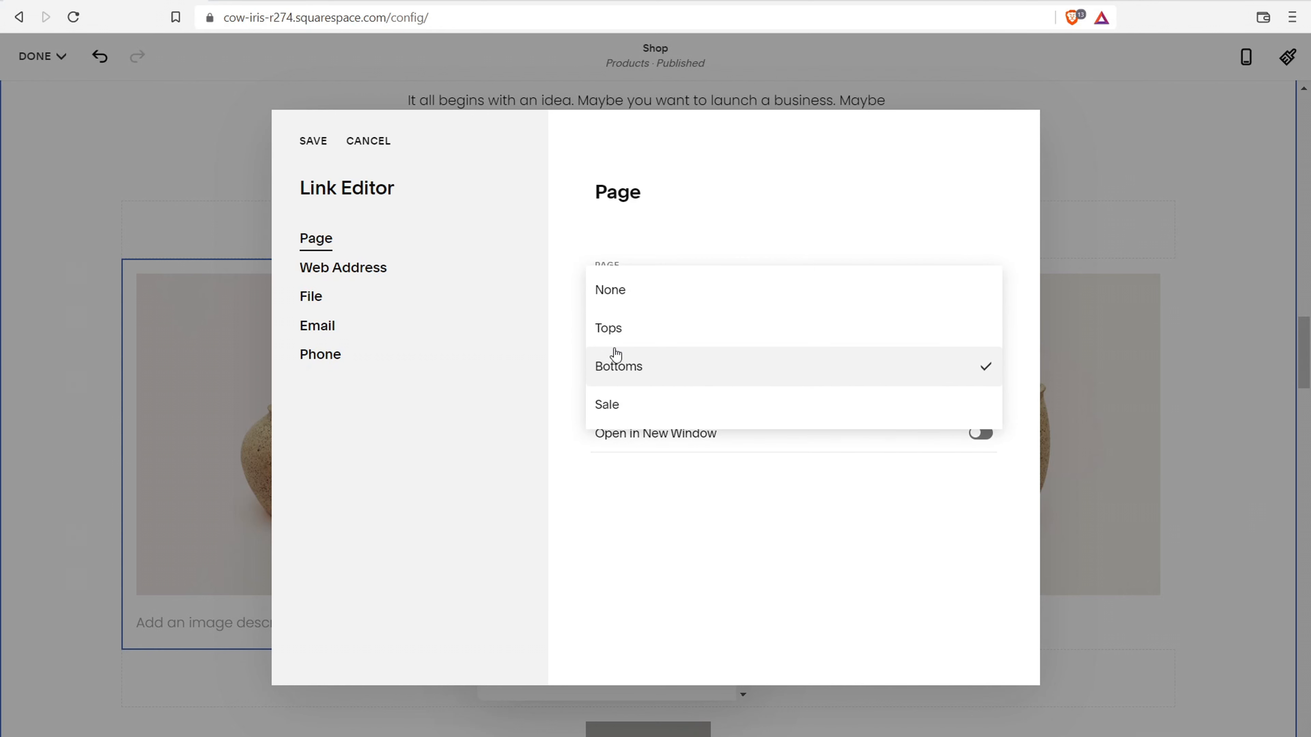
click(614, 290)
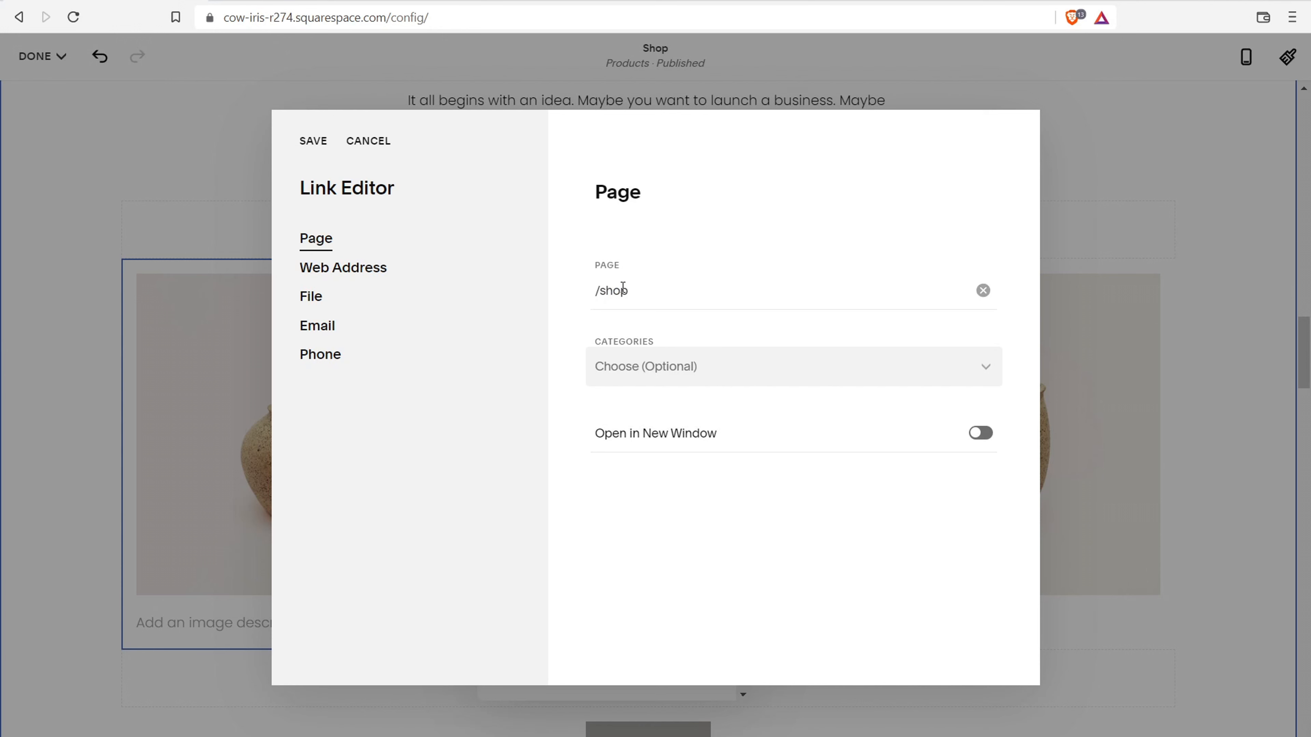
click(381, 143)
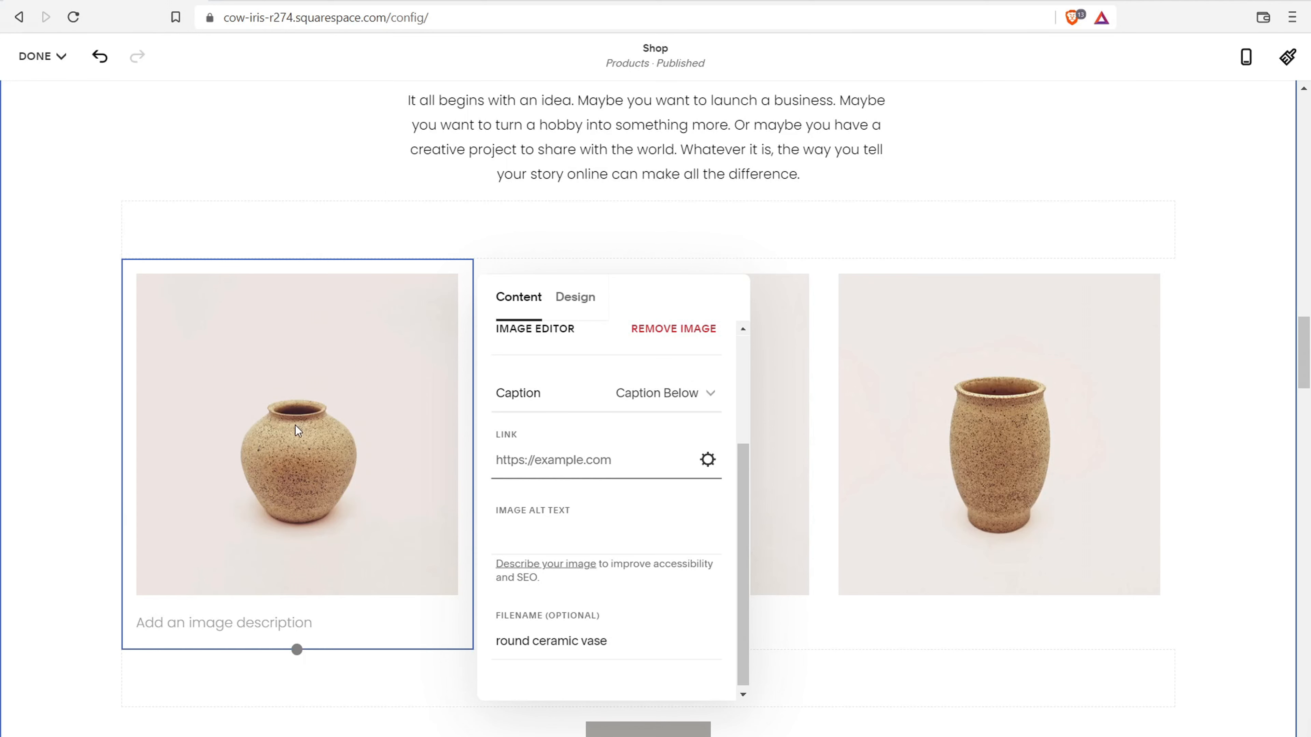
- View the round vase picture's adjustment options in the image editor and leave without saving
click(561, 338)
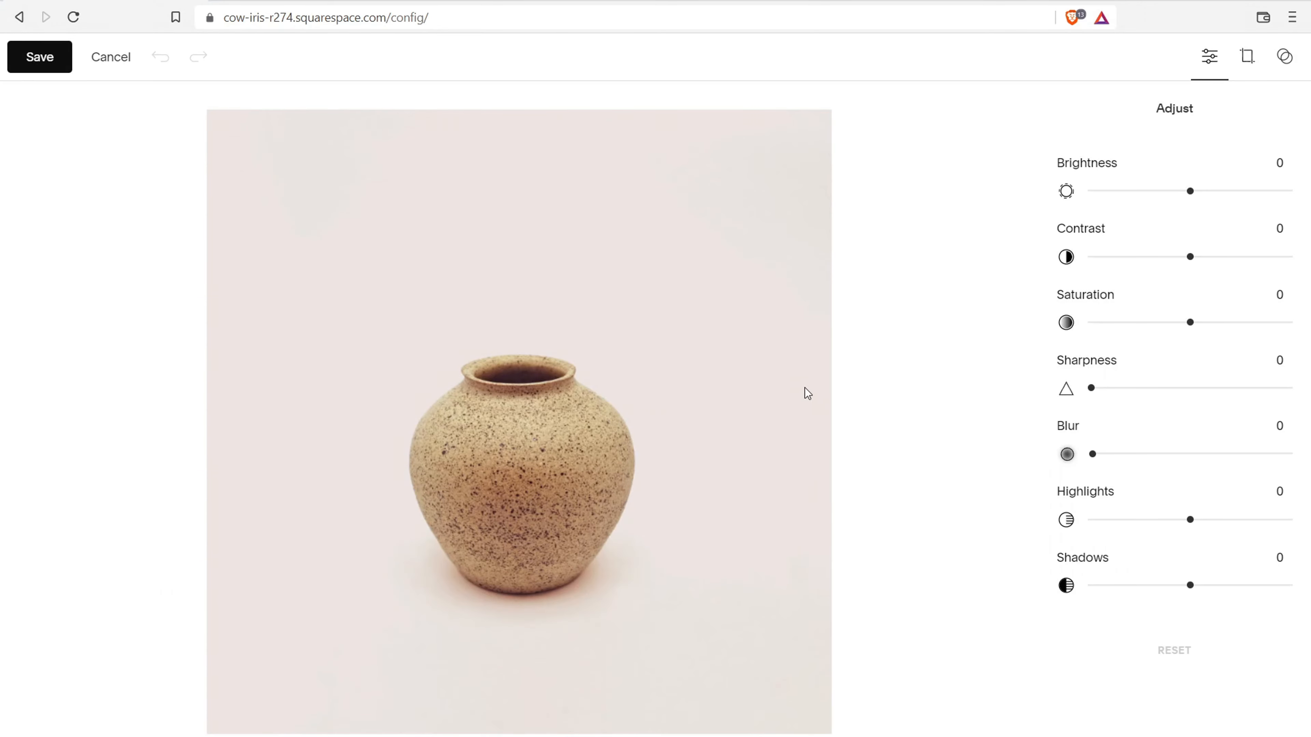
click(96, 65)
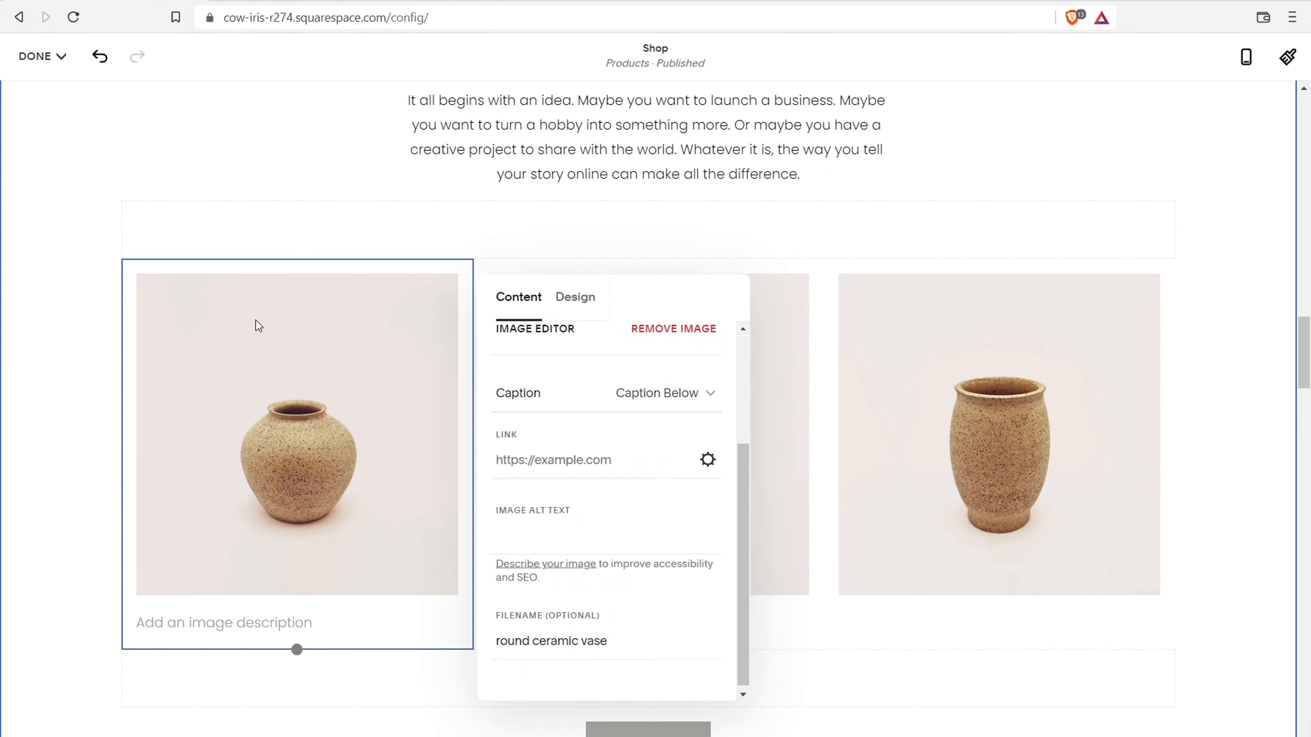
scroll(671, 475, up, 3)
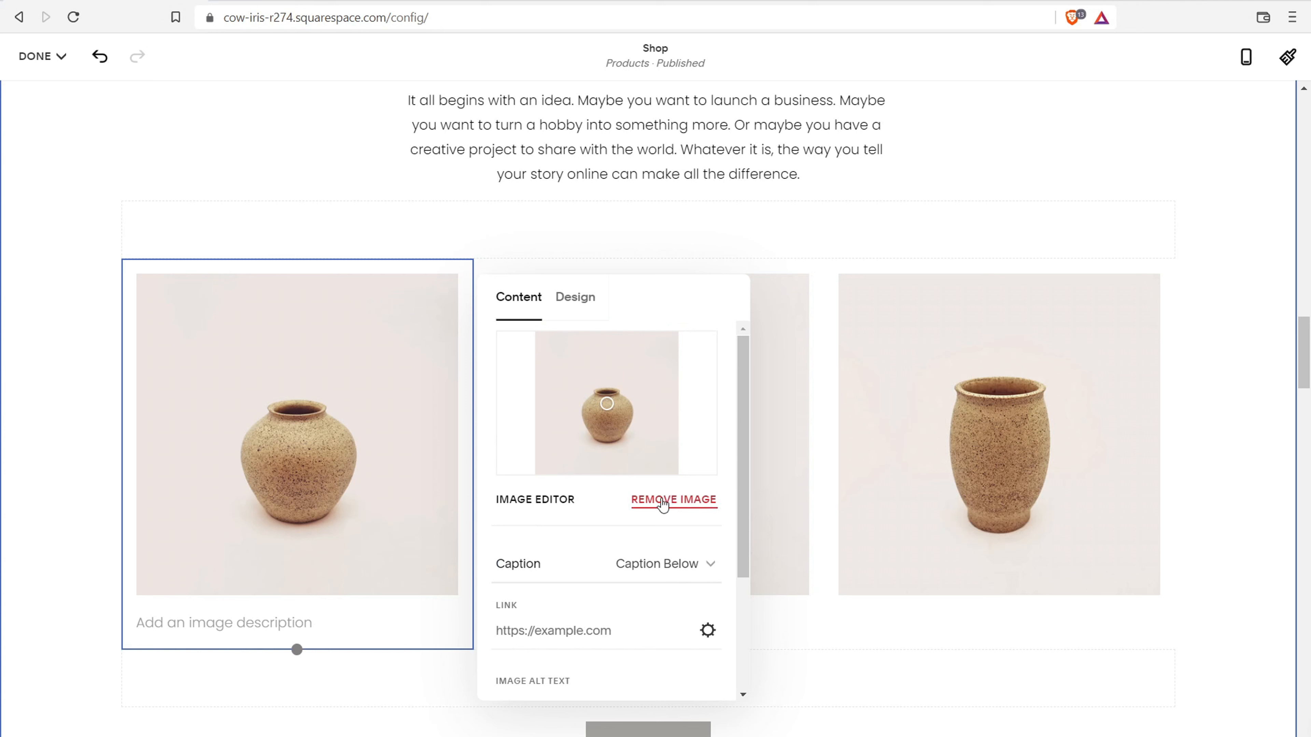
- Try out a placeholder caption below the round vase image, erase it and close the image settings
click(226, 621)
text(wiswoihod)
key(BackSpace)
key(BackSpace)
key(BackSpace)
key(BackSpace)
key(BackSpace)
key(BackSpace)
key(BackSpace)
key(BackSpace)
key(BackSpace)
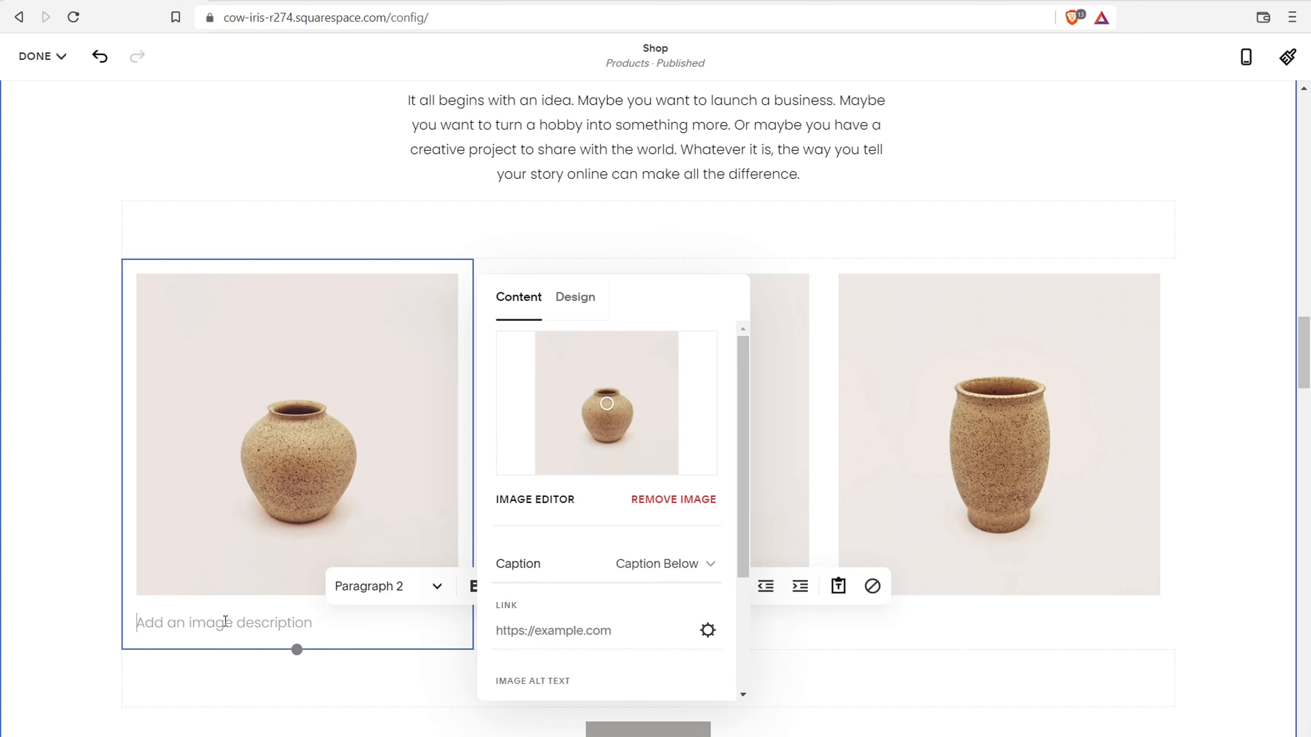
click(23, 522)
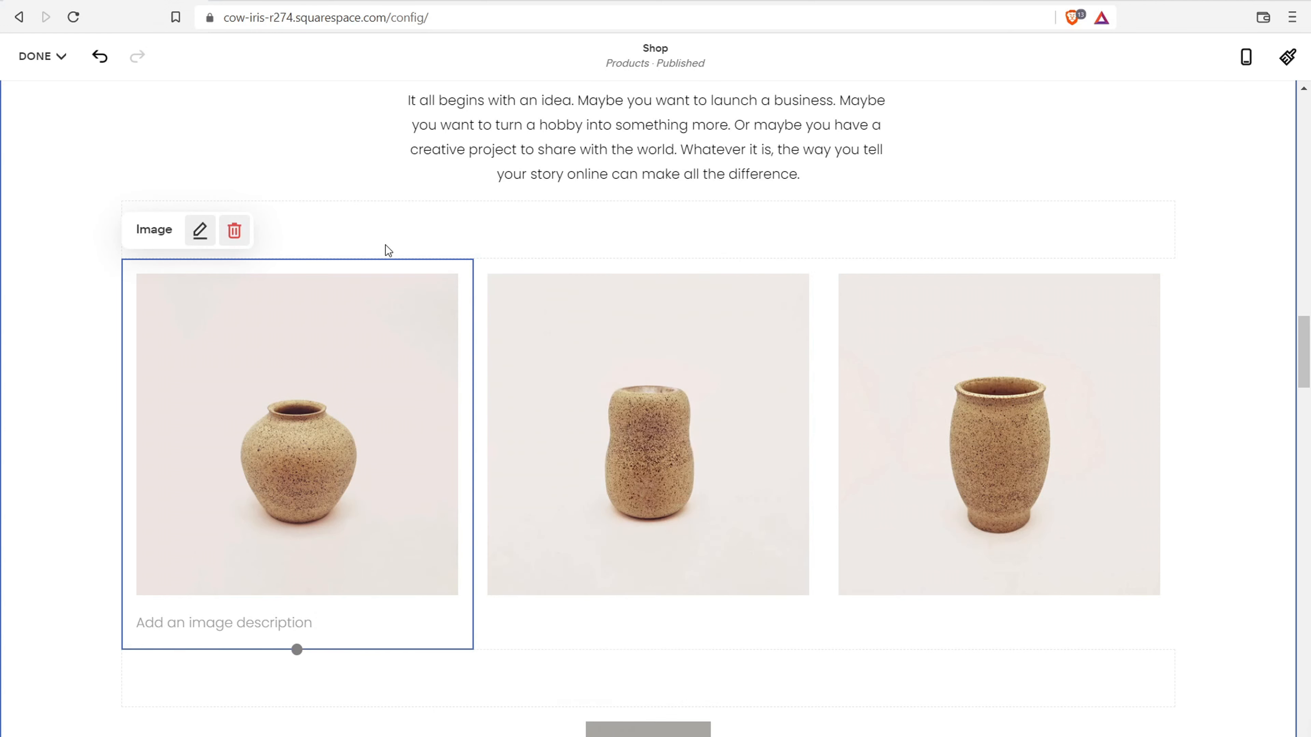
- Left-align the introductory paragraph under the New collection heading
scroll(535, 321, up, 5)
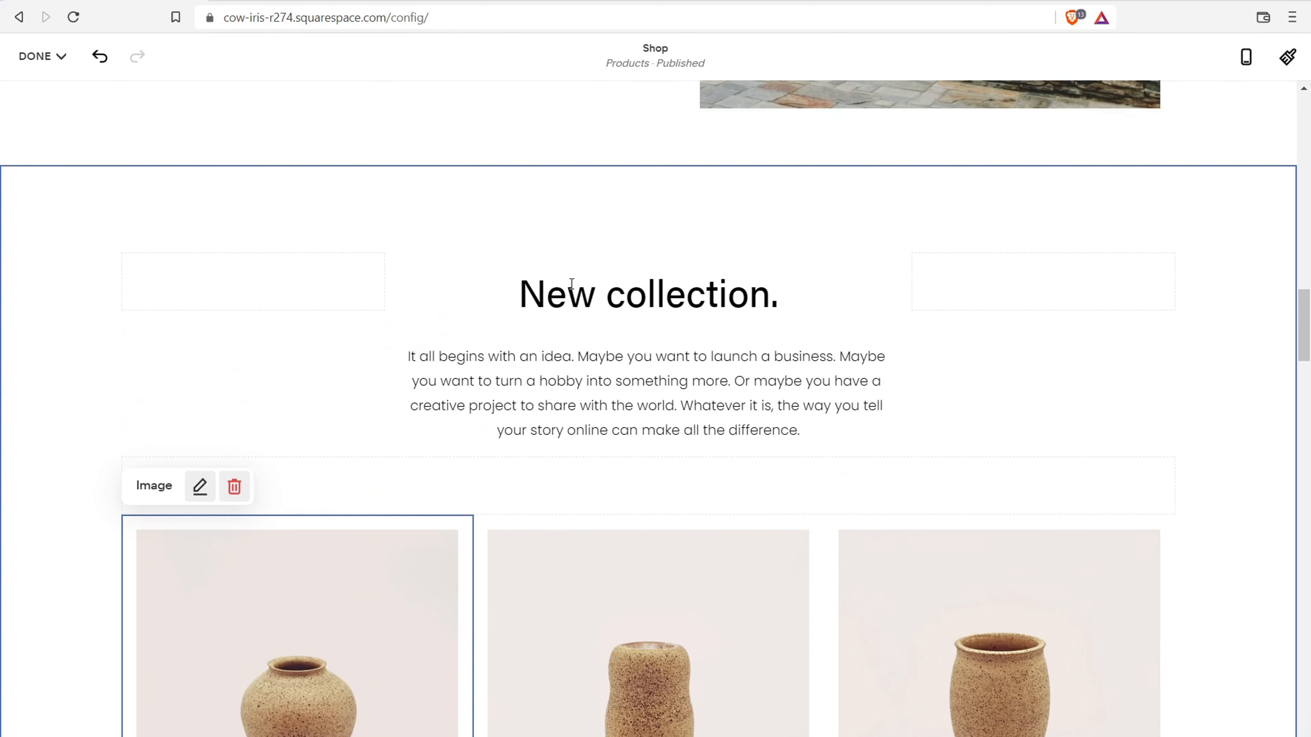
click(673, 292)
drag(781, 300, 522, 290)
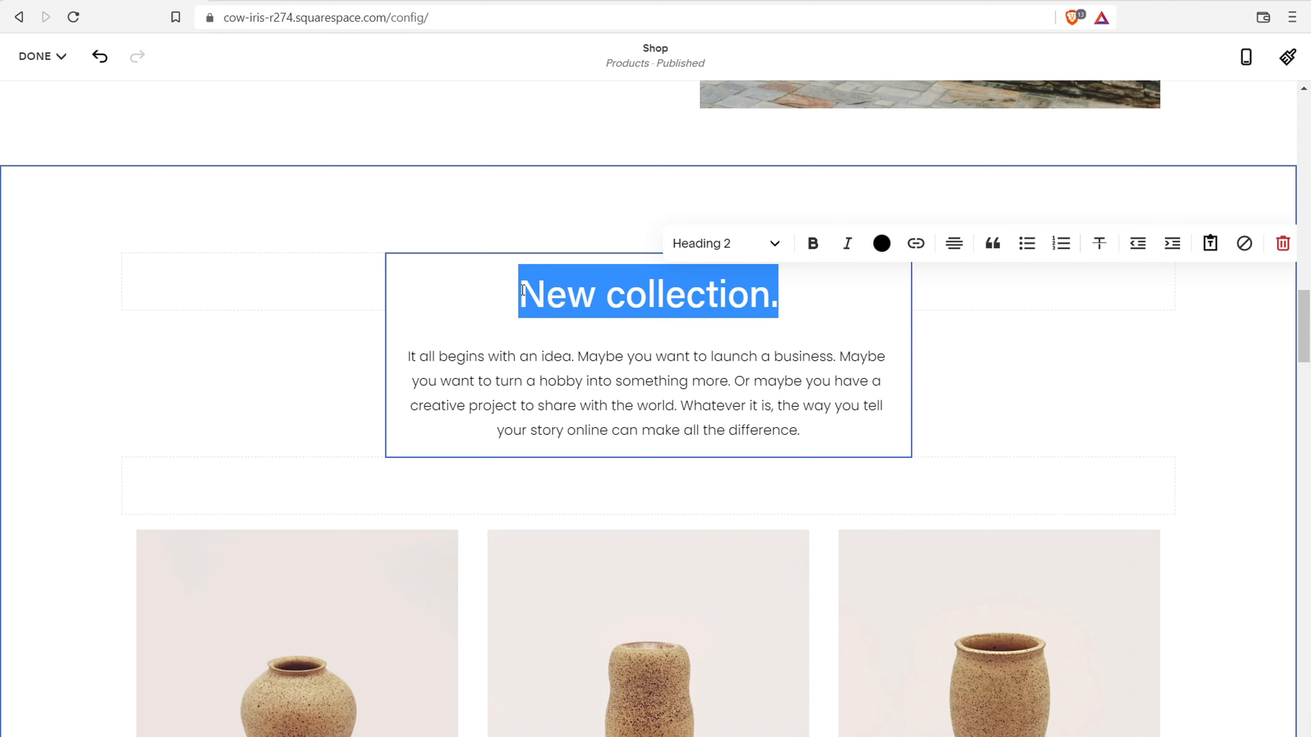
drag(450, 356, 801, 431)
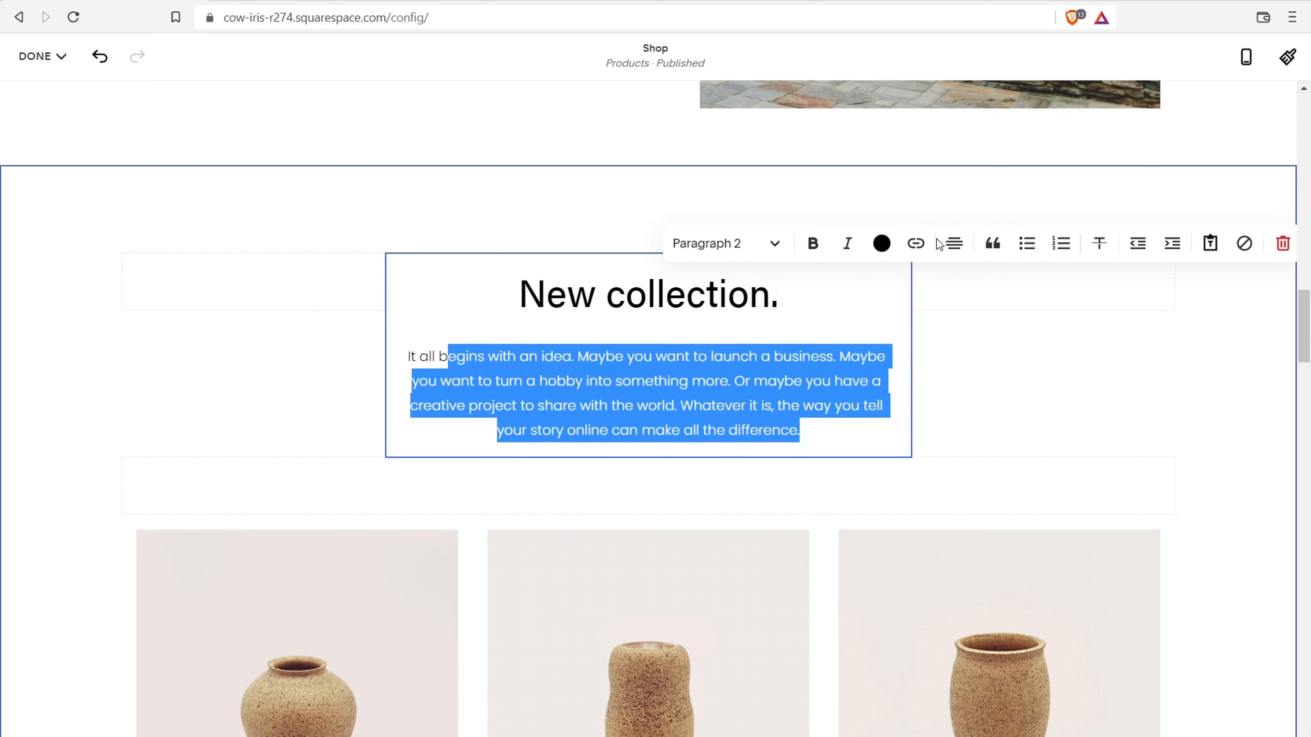
click(954, 244)
click(918, 286)
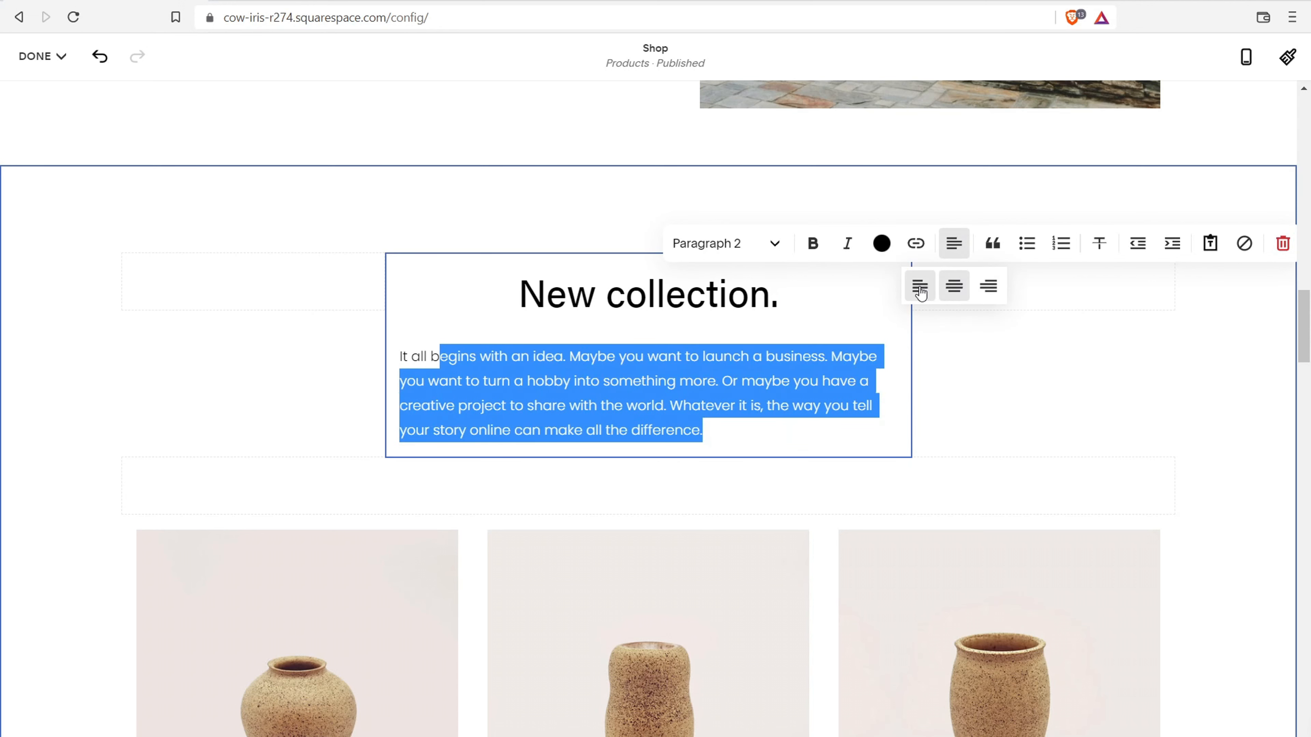
click(529, 408)
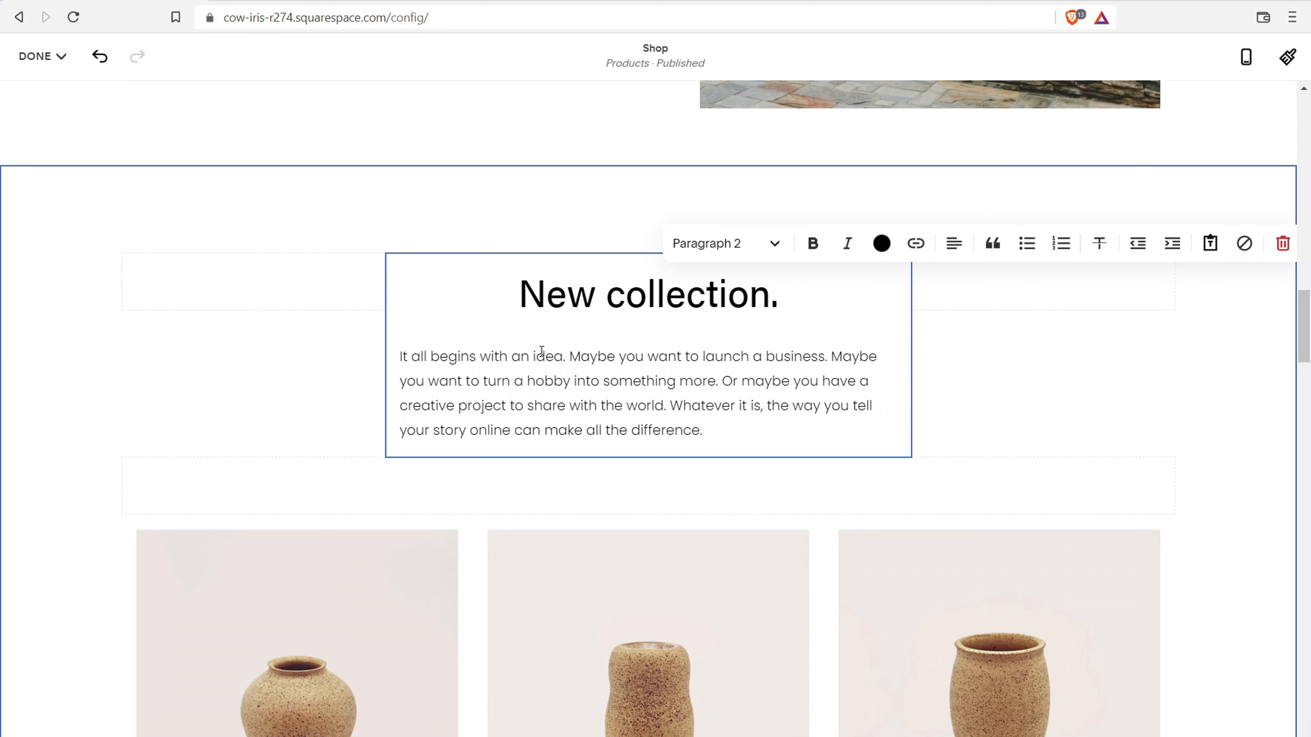
drag(429, 355, 695, 402)
- Delete the SS — 20 Lookbook section below the products
scroll(667, 372, down, 15)
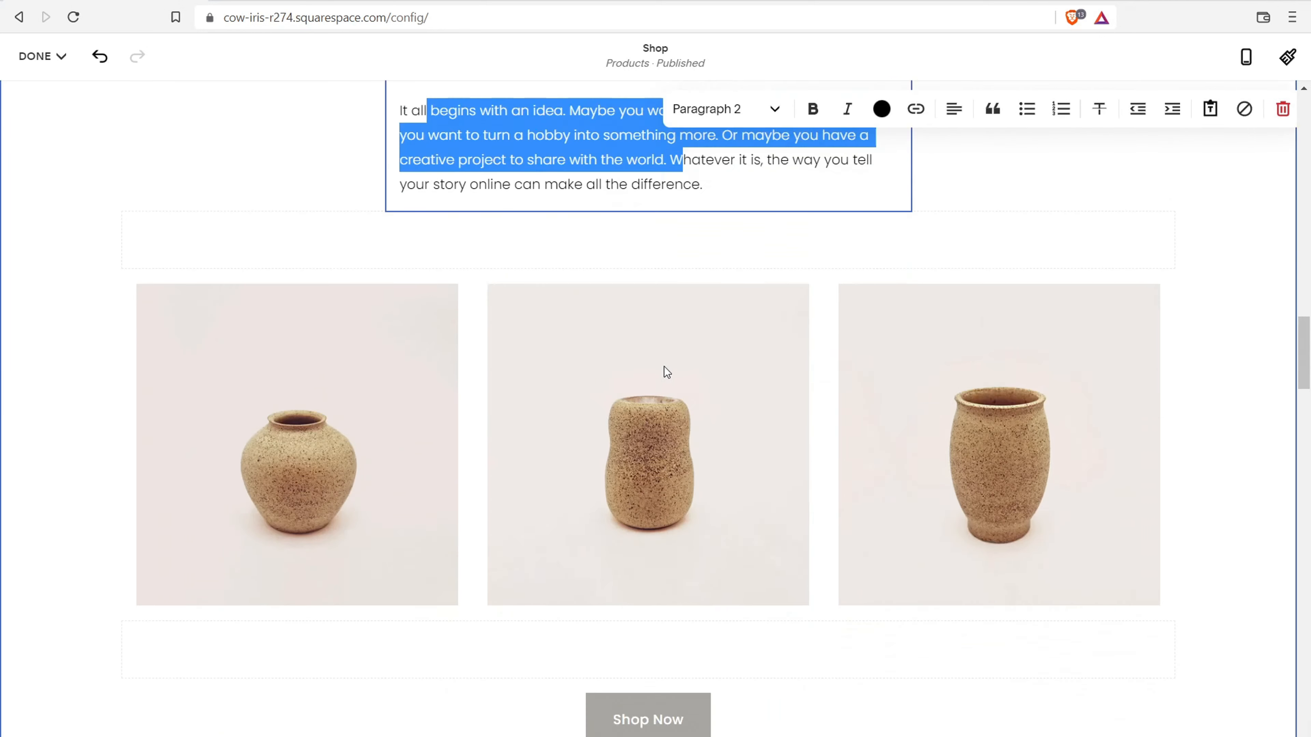
scroll(659, 366, down, 20)
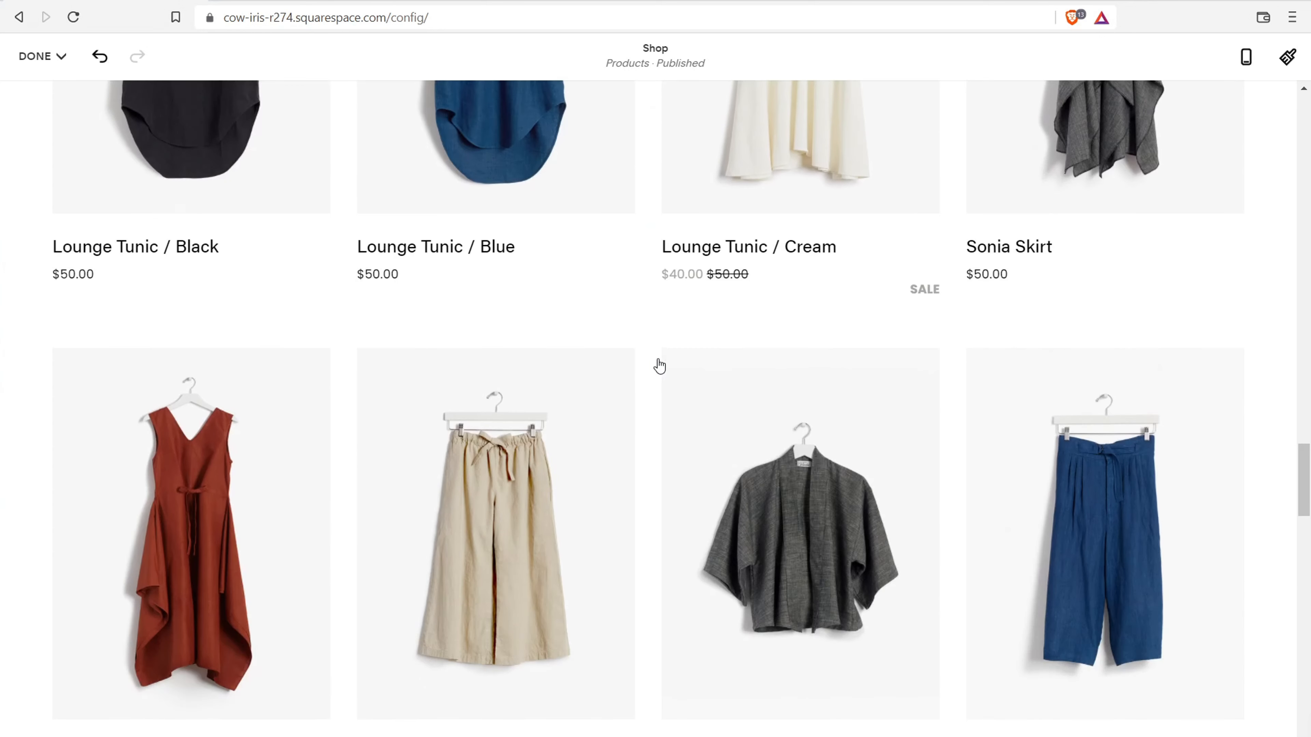
scroll(660, 366, down, 10)
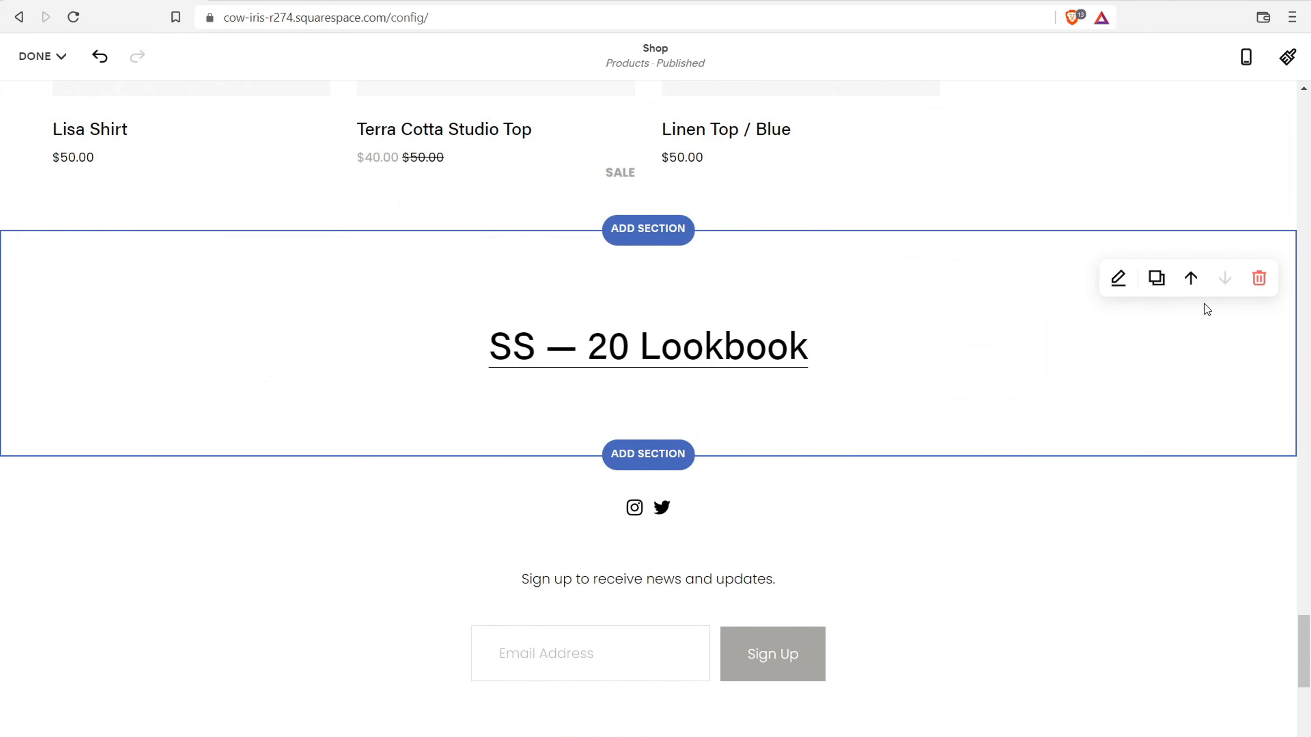
click(1255, 287)
click(746, 440)
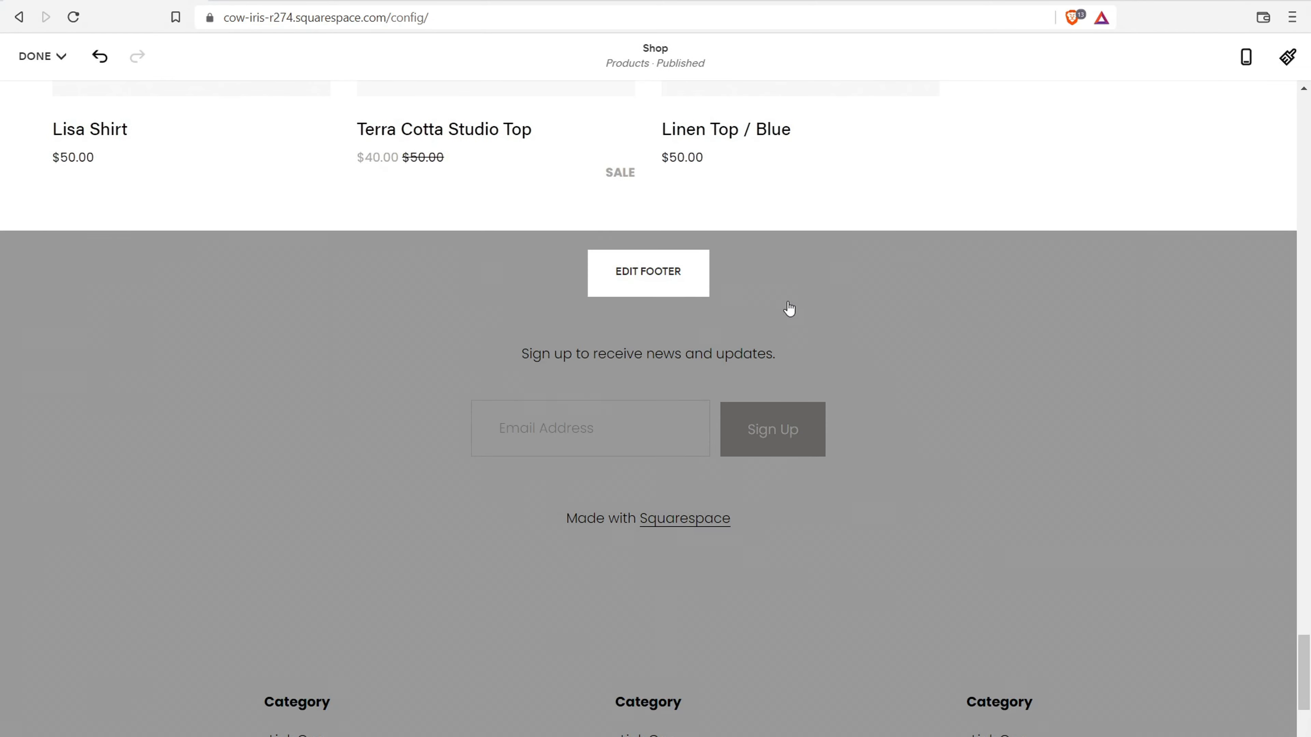
- Add a section from the Products layouts below the product grid, using the customer quote beside a tall vase image on its right
scroll(772, 191, up, 8)
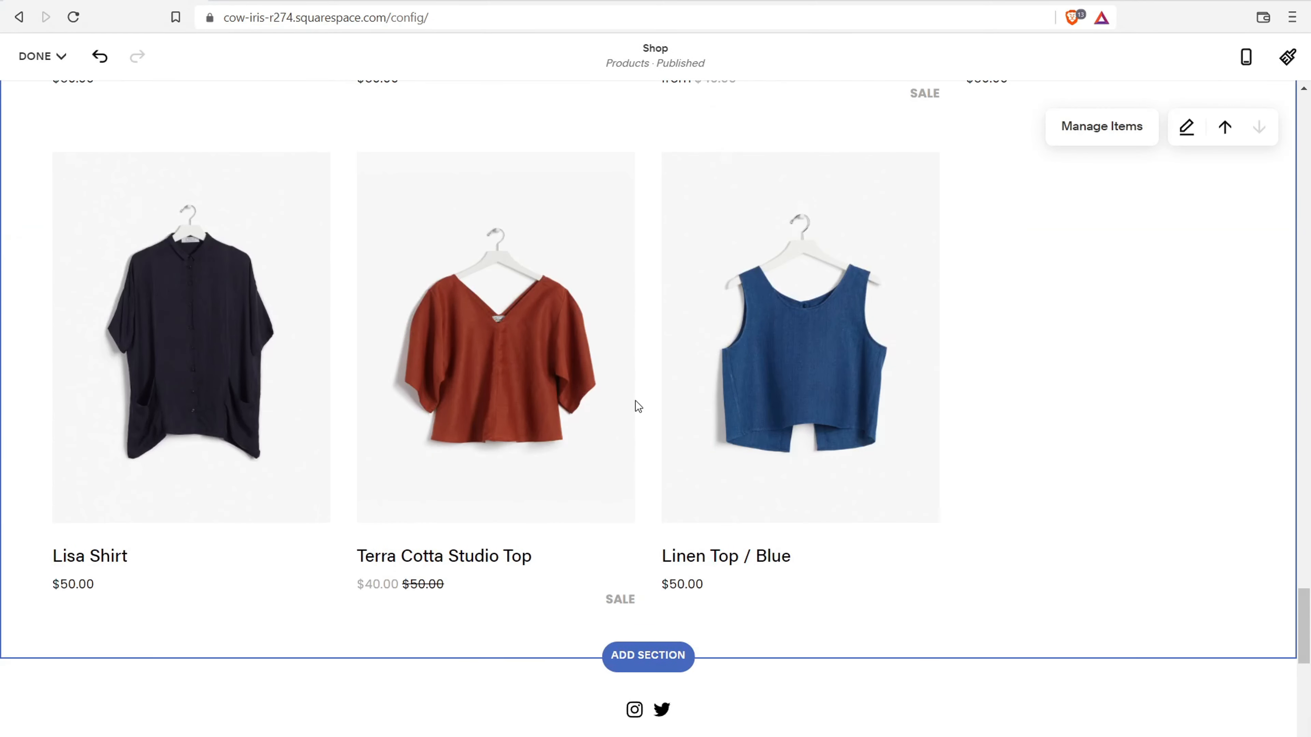
click(660, 667)
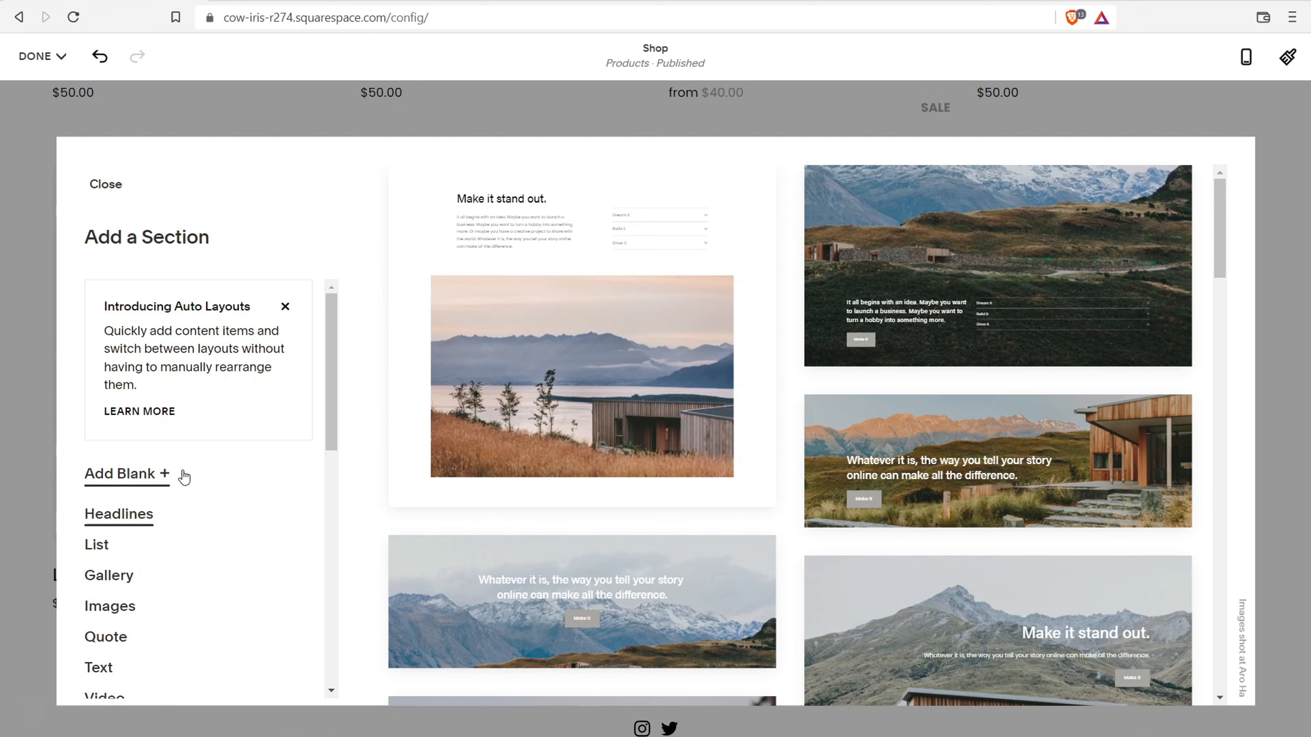
scroll(165, 504, down, 8)
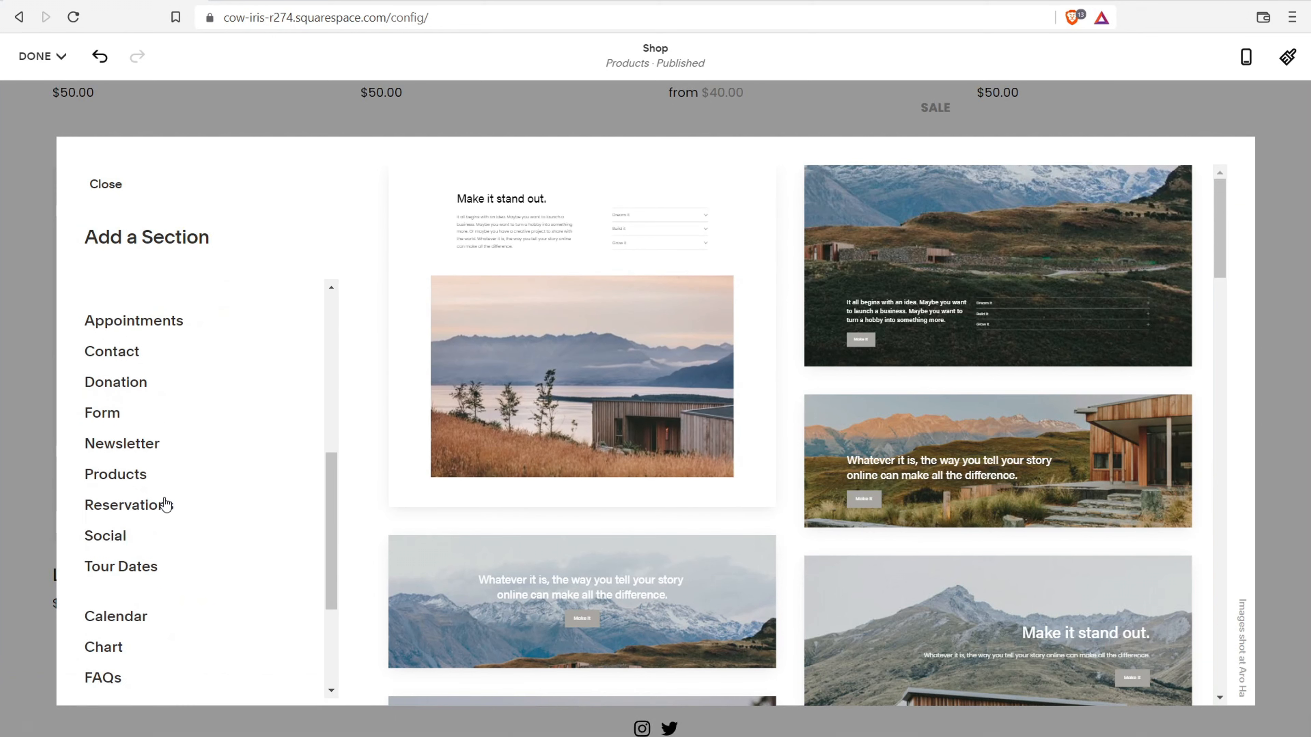
click(144, 474)
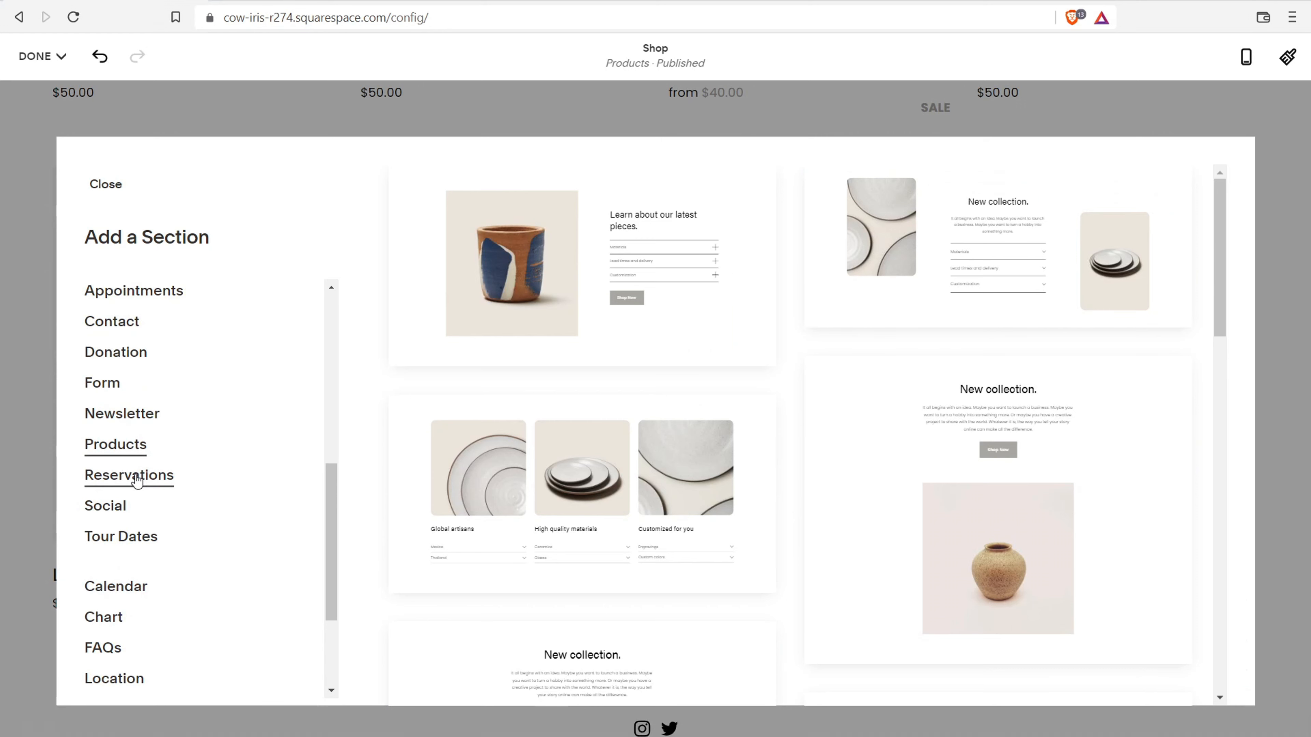
scroll(619, 397, down, 5)
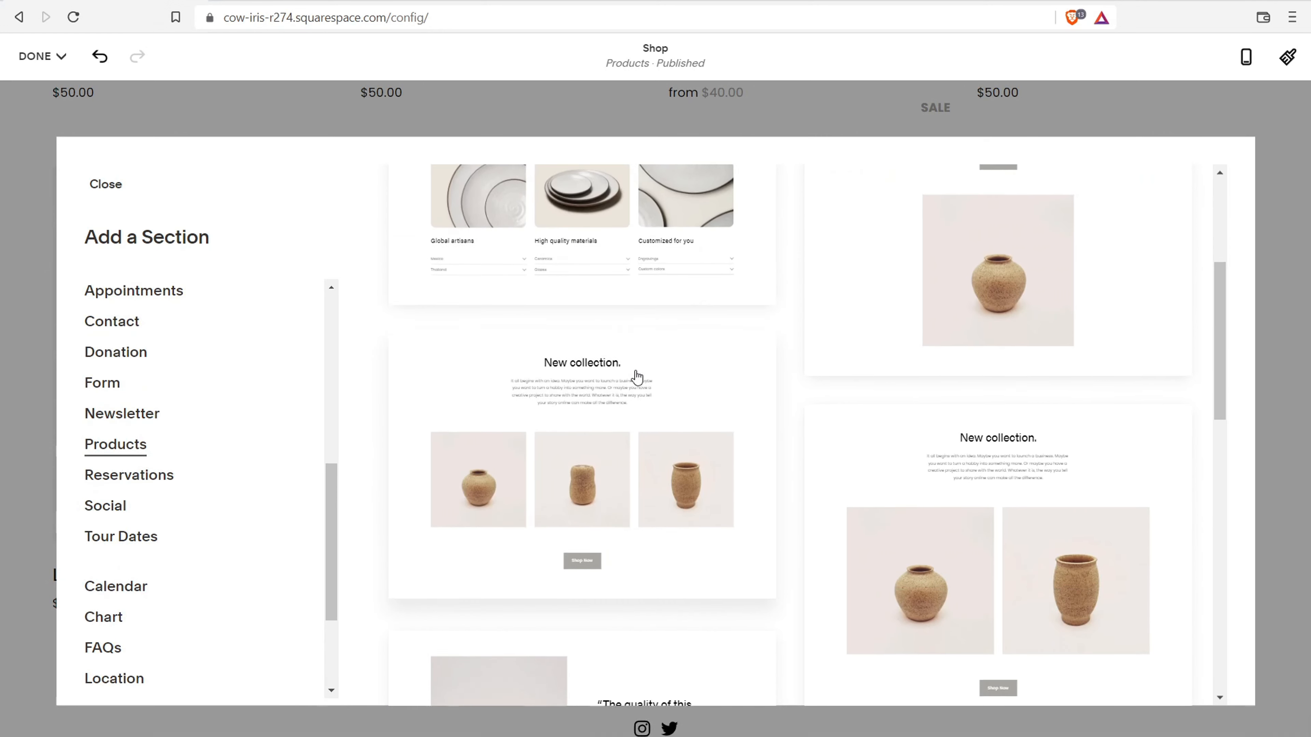
scroll(825, 388, up, 6)
scroll(916, 397, down, 7)
scroll(916, 398, down, 4)
scroll(916, 397, down, 4)
scroll(916, 397, down, 2)
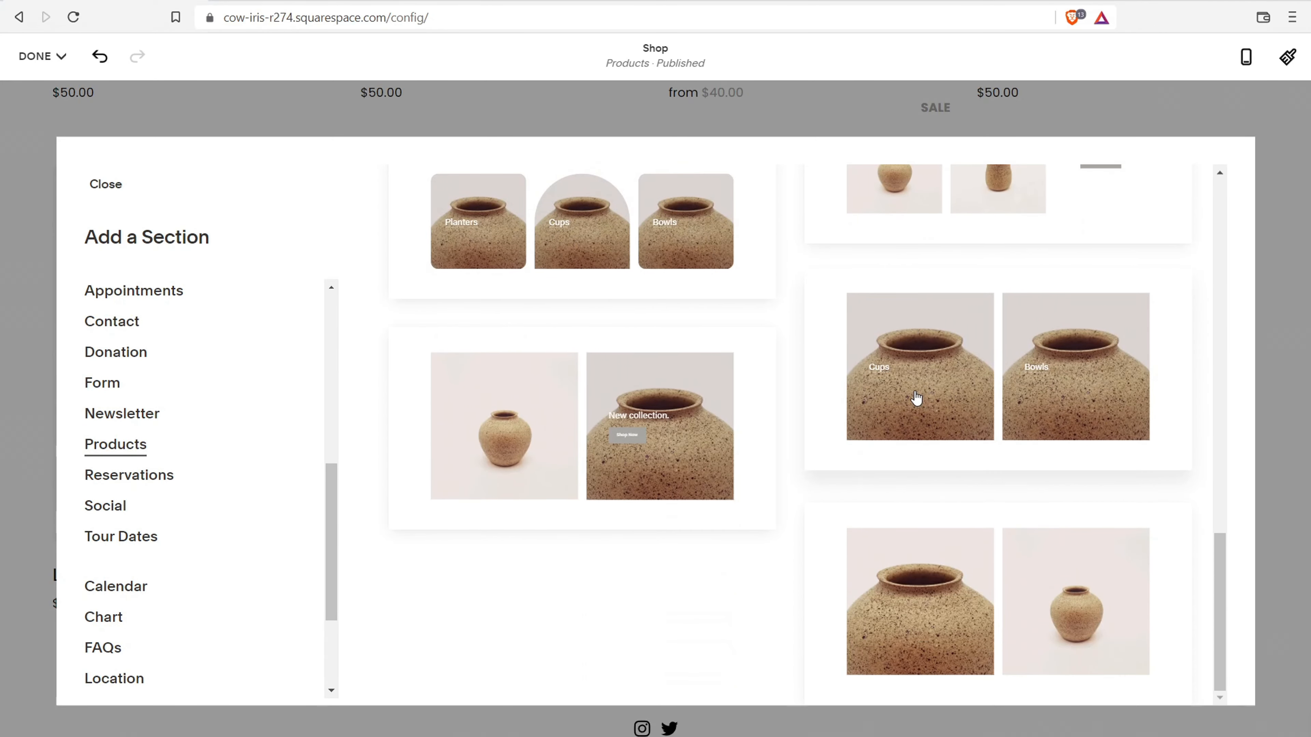
scroll(916, 398, up, 5)
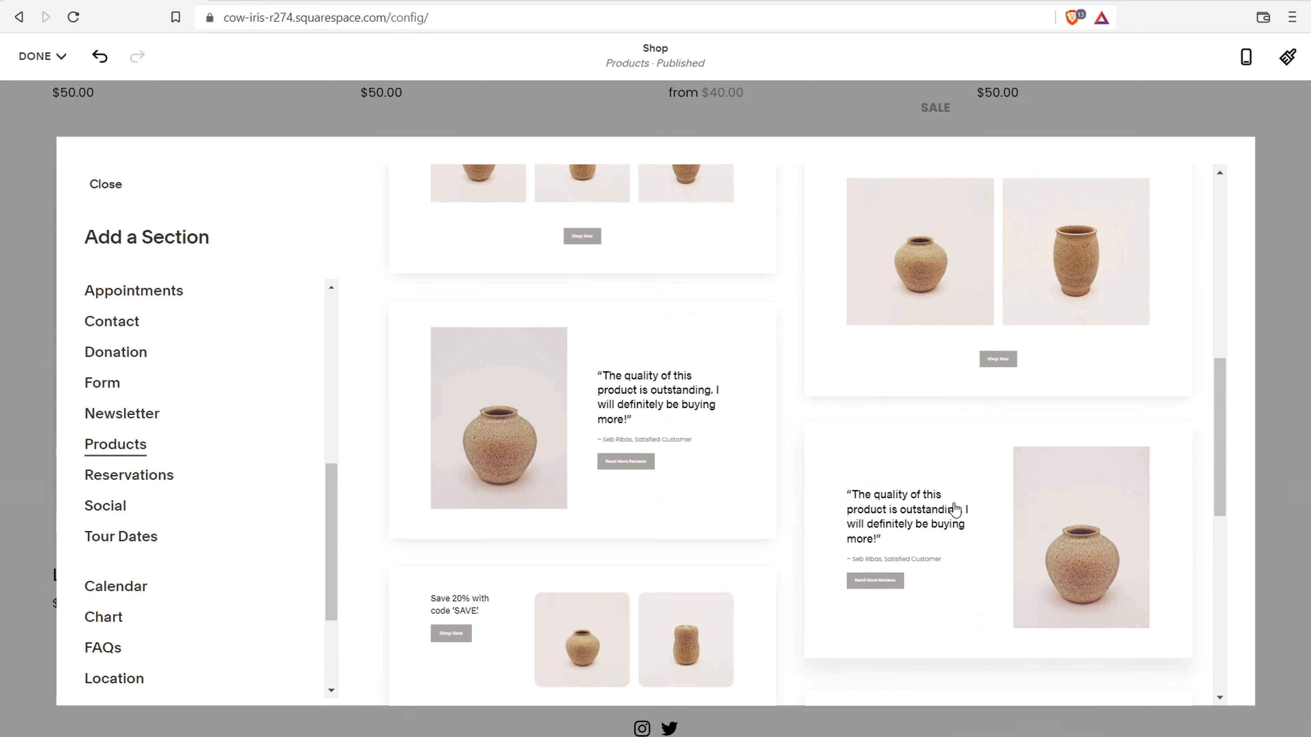
scroll(983, 478, up, 5)
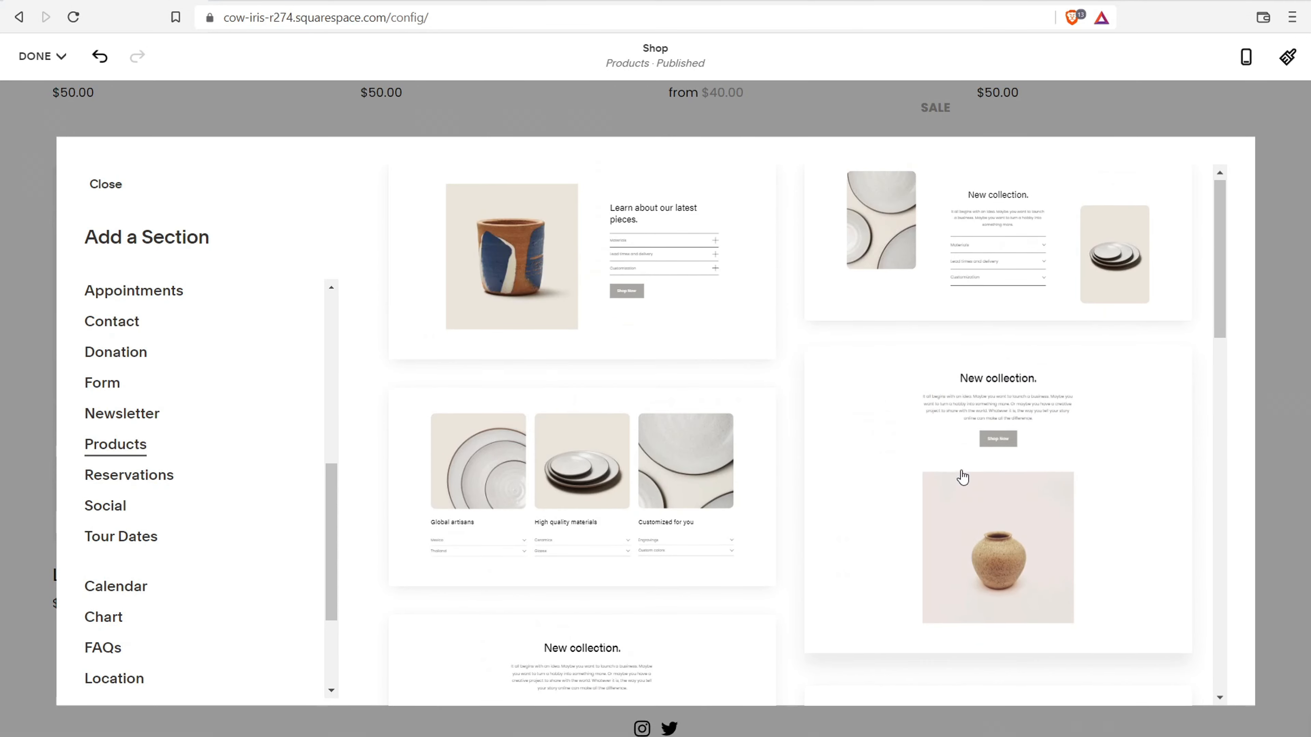
scroll(872, 388, down, 5)
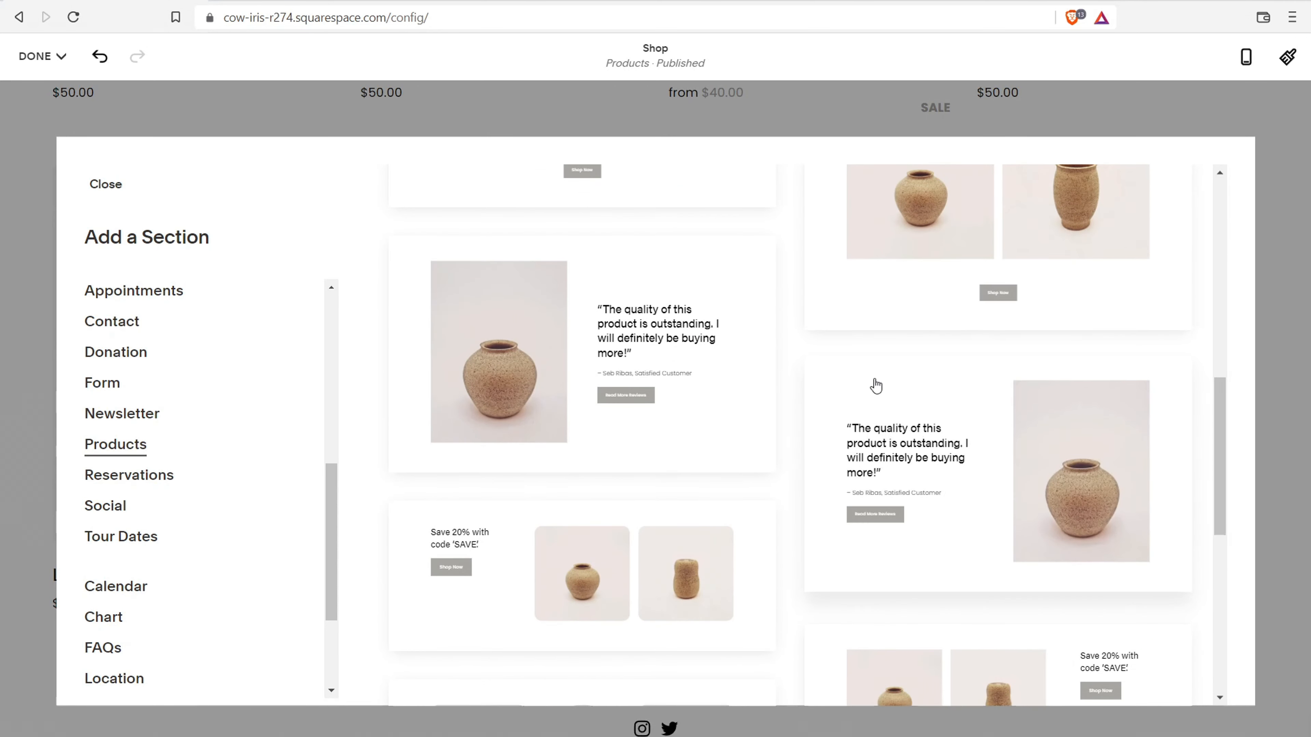
click(939, 383)
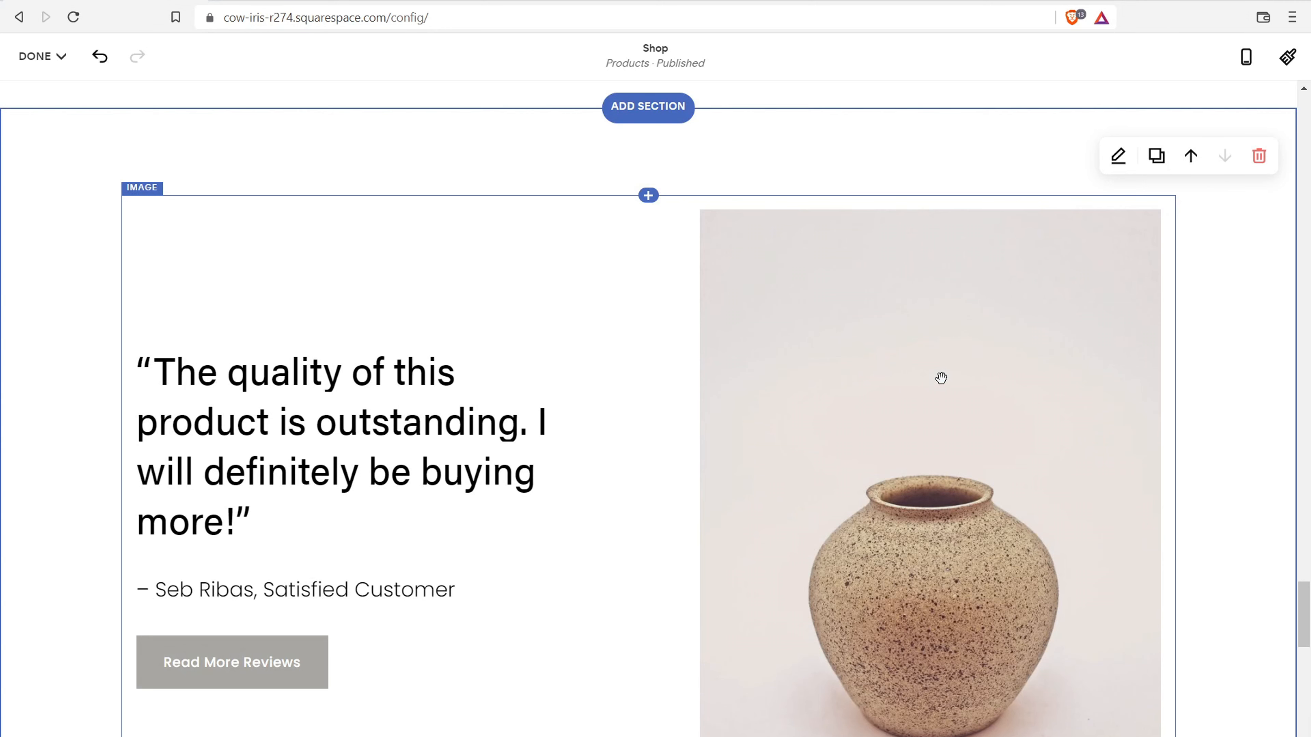
- Look over the page from the New collection to the quote section and view that section's format and background options
drag(1304, 624, 1307, 349)
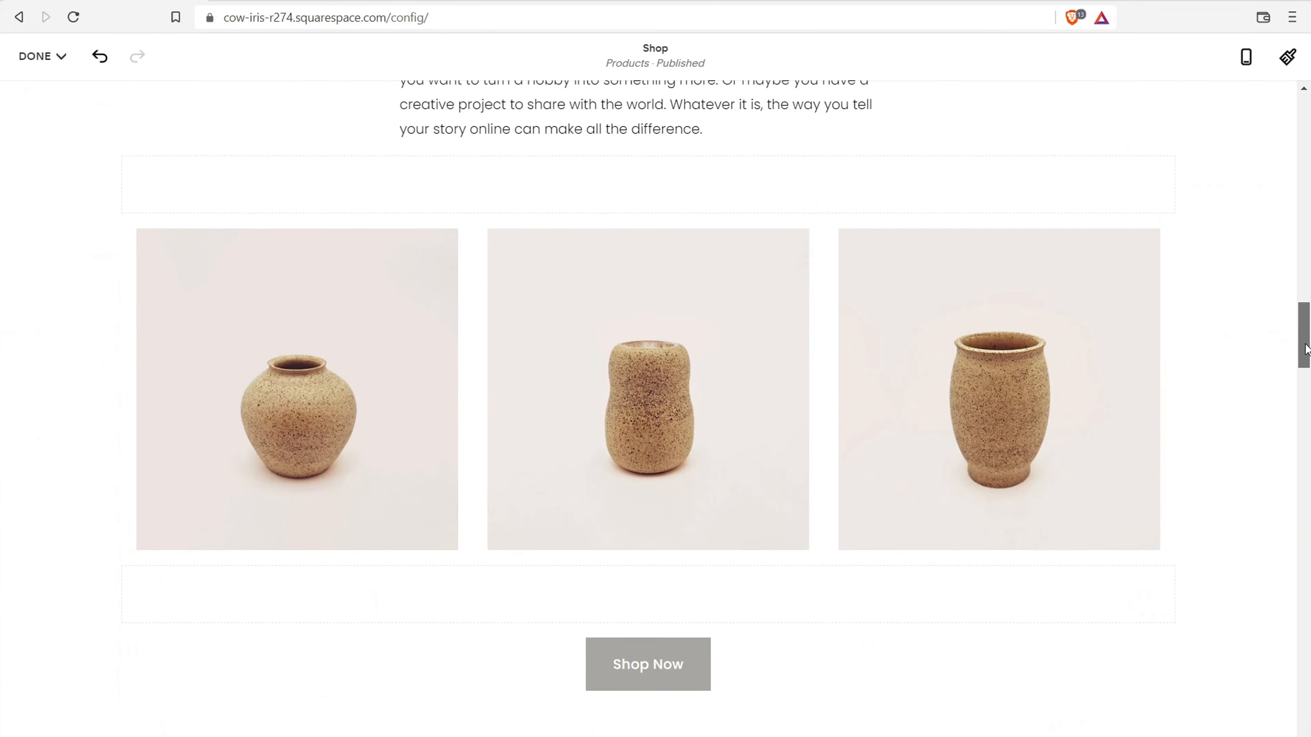
scroll(656, 408, down, 15)
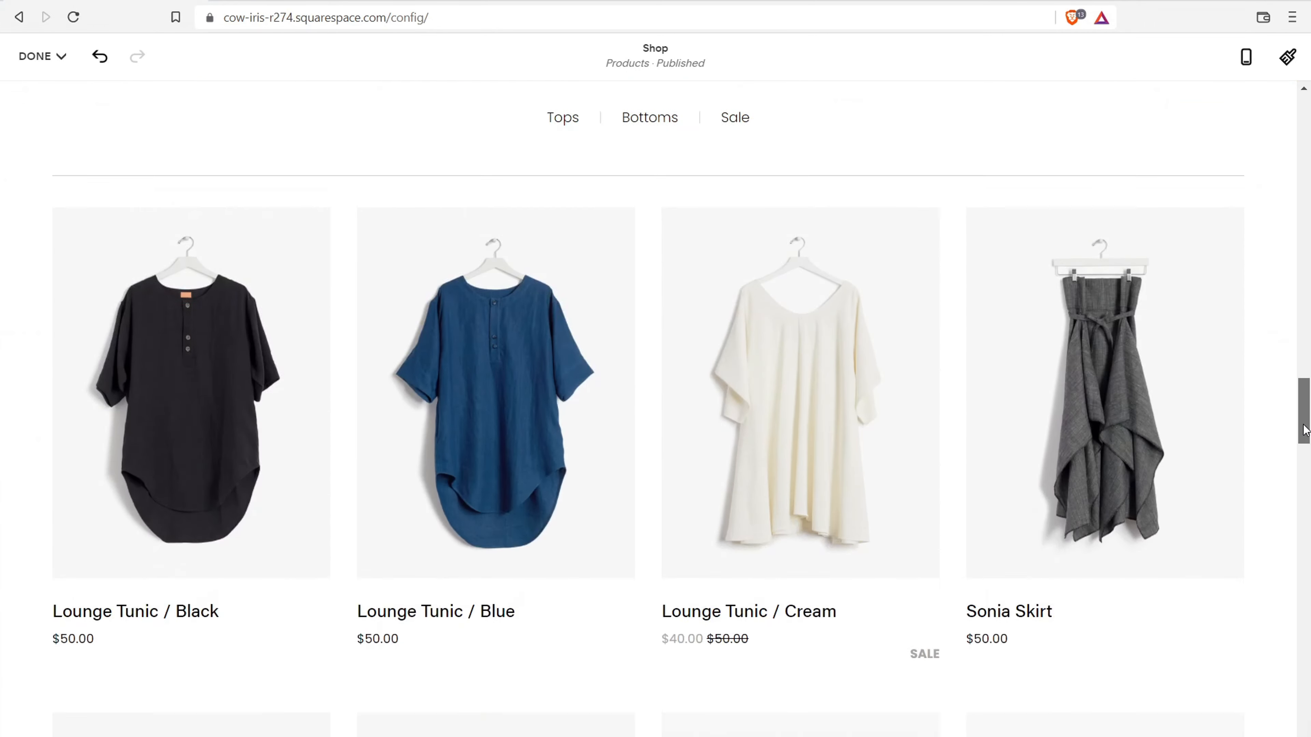
scroll(1070, 289, up, 9)
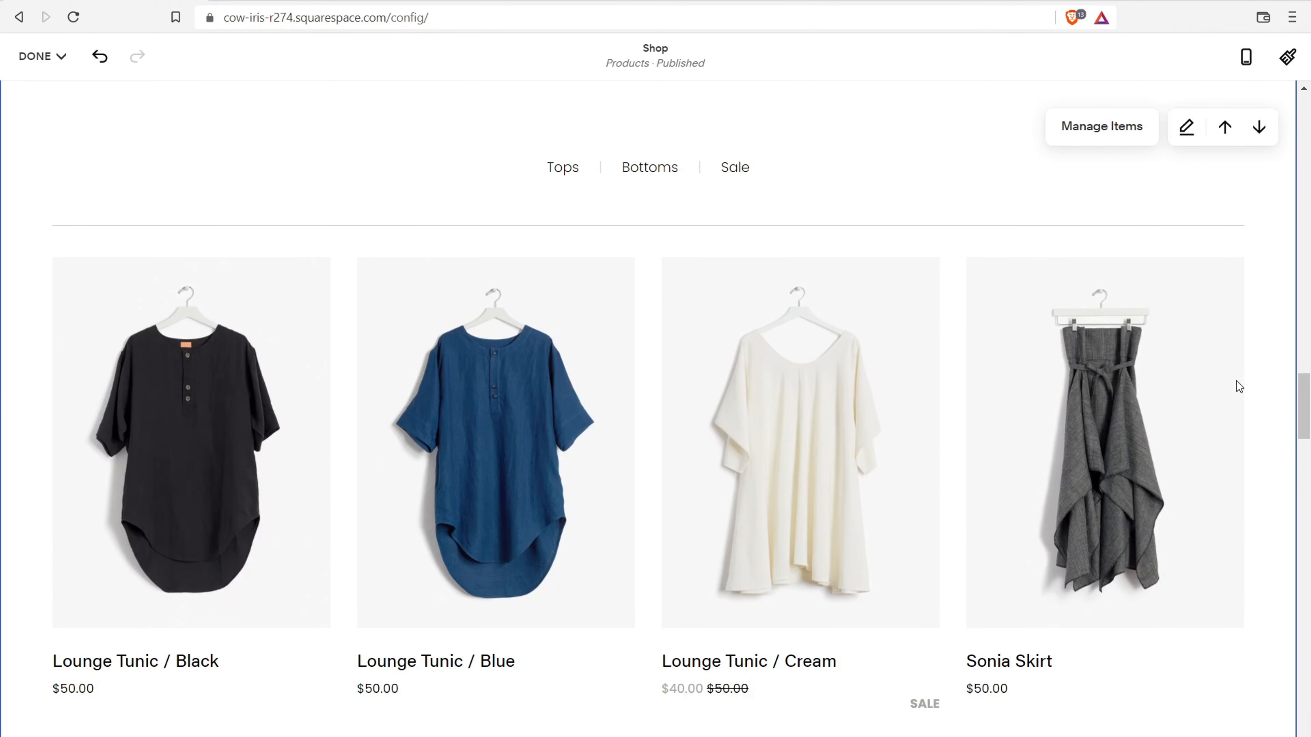
drag(1291, 409, 1280, 611)
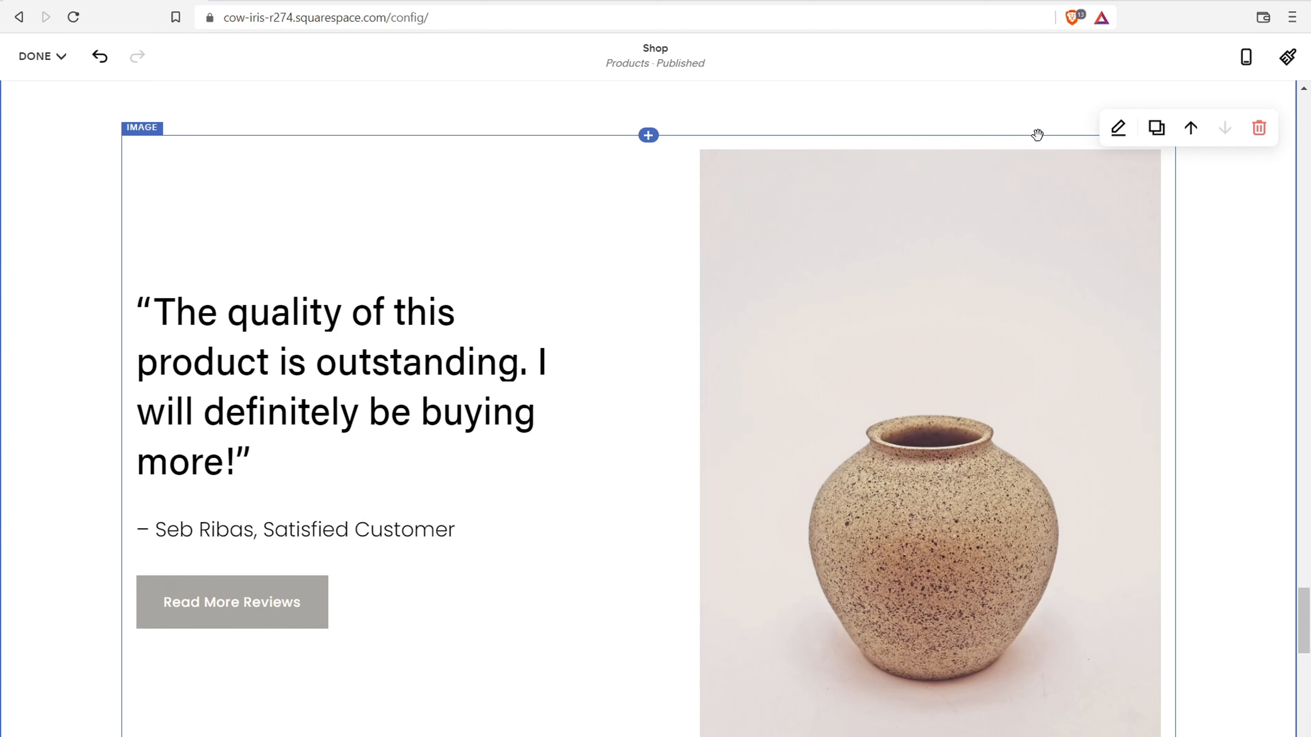
click(1115, 128)
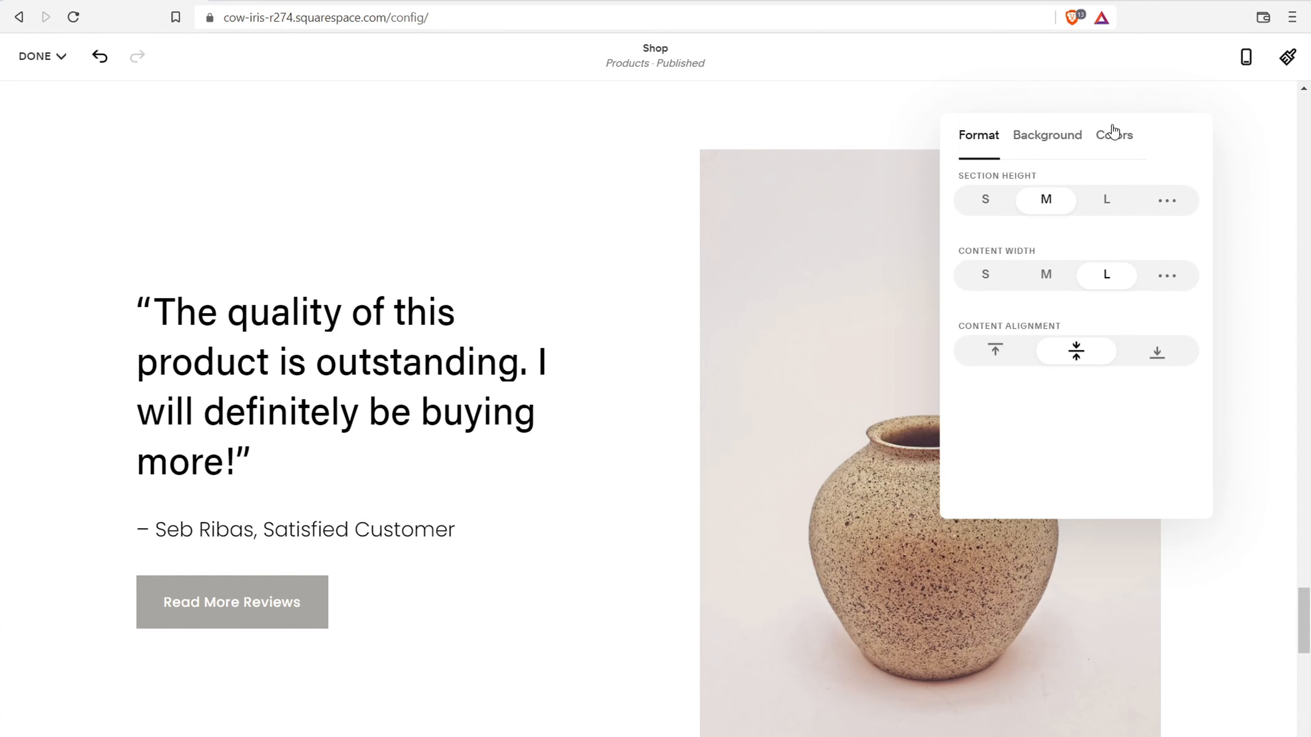
click(1043, 134)
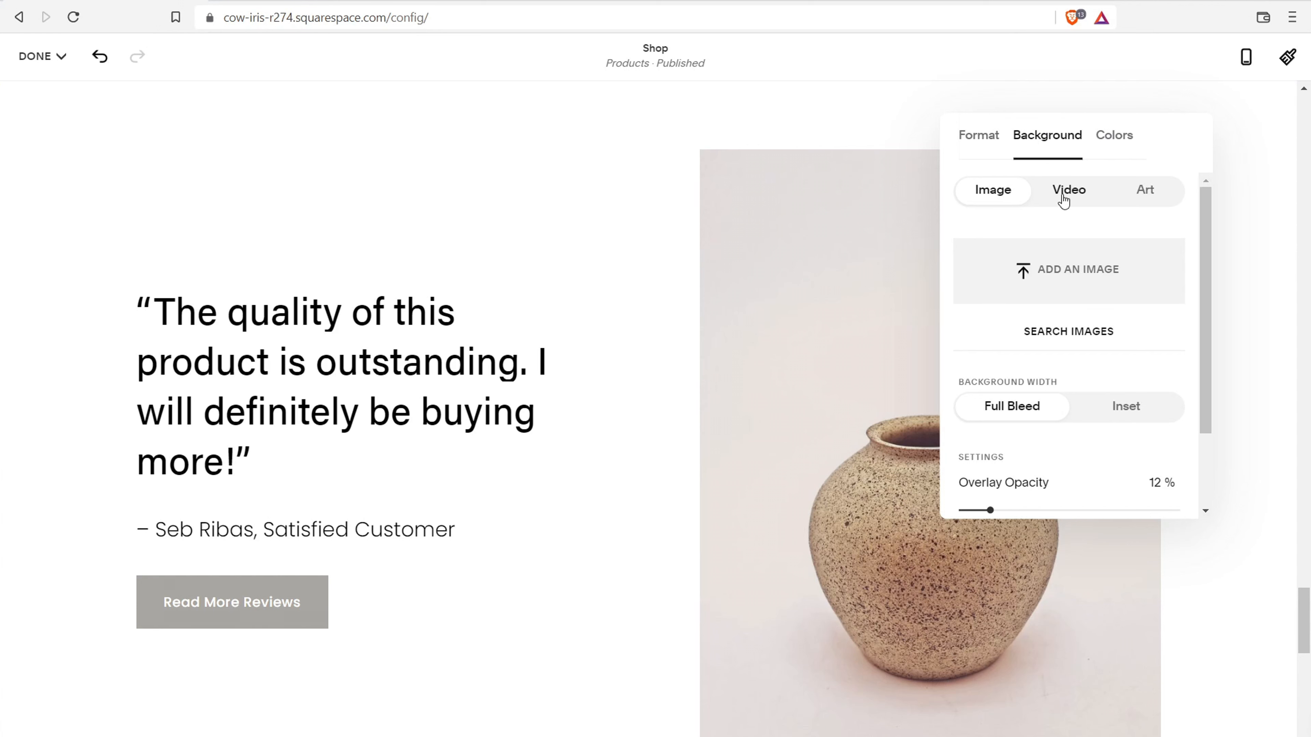
- Examine the quote block's image content settings and the formatting options of its quote, attribution and Read More Reviews button, then close the settings
click(545, 251)
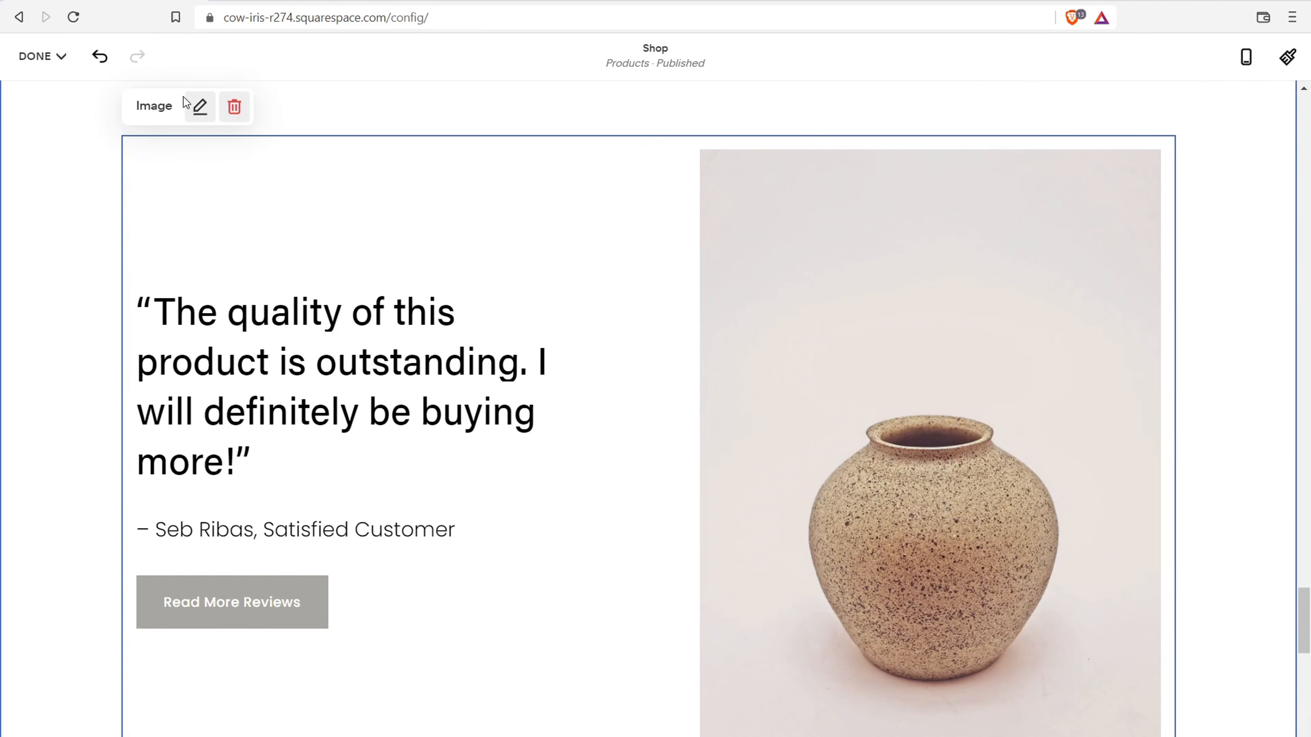
click(200, 111)
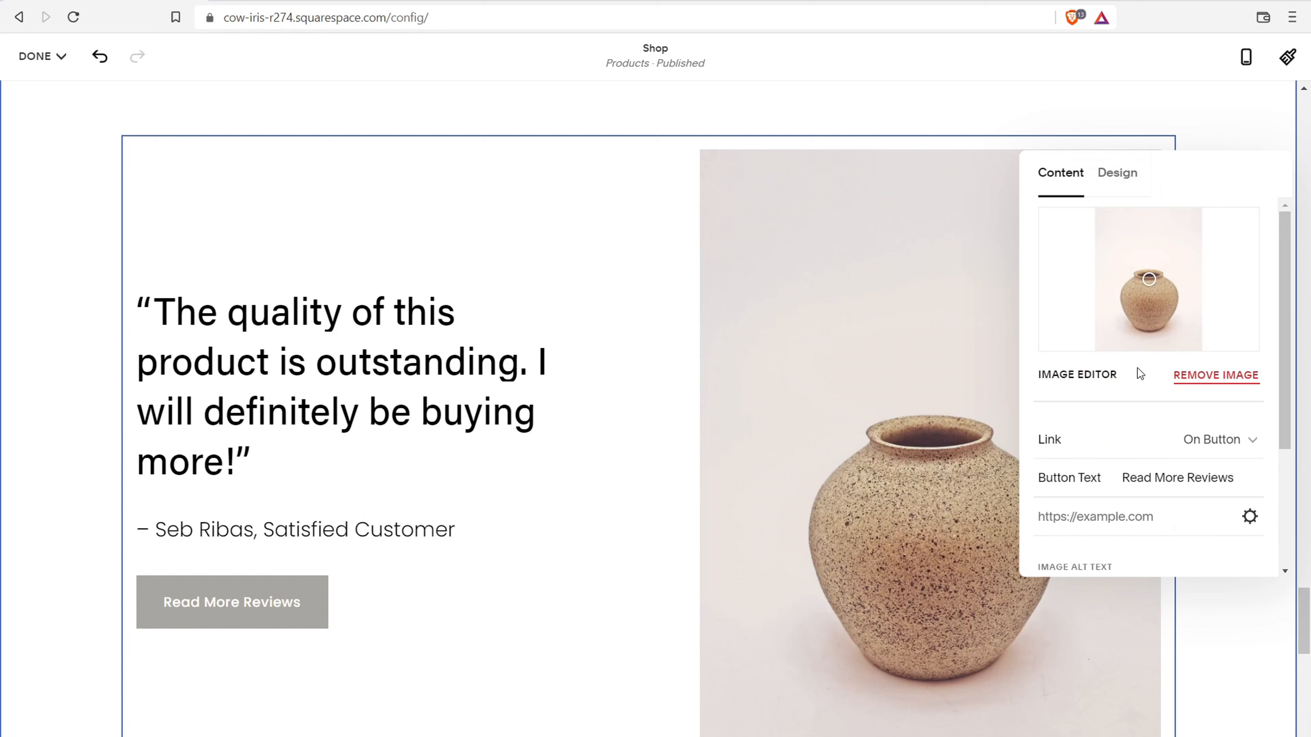
click(294, 379)
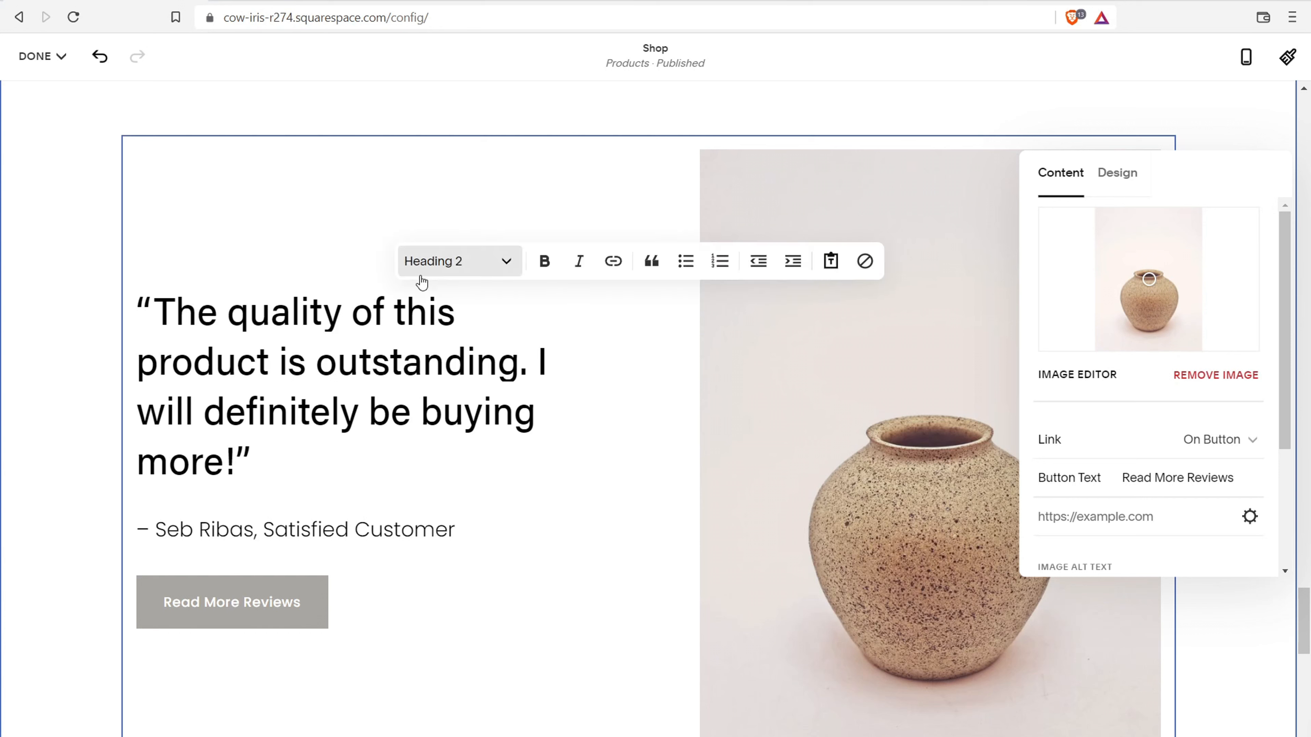
click(374, 524)
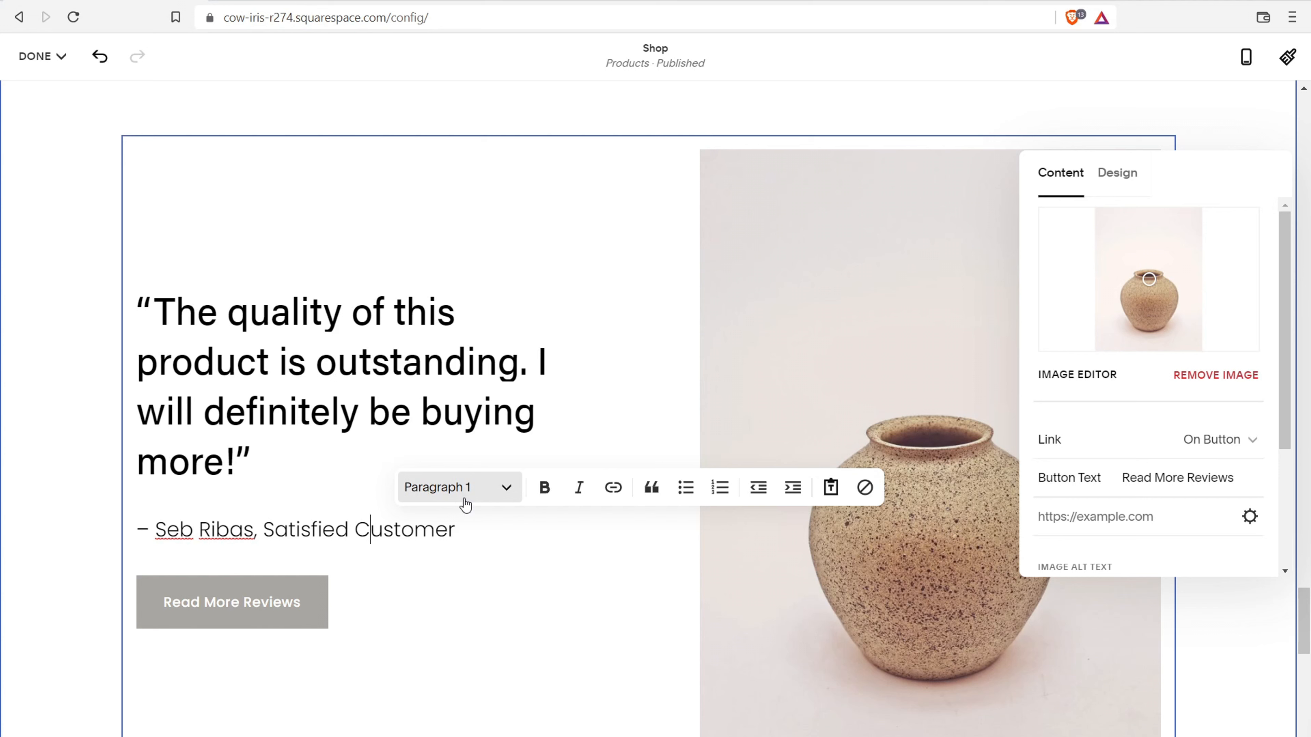
click(215, 599)
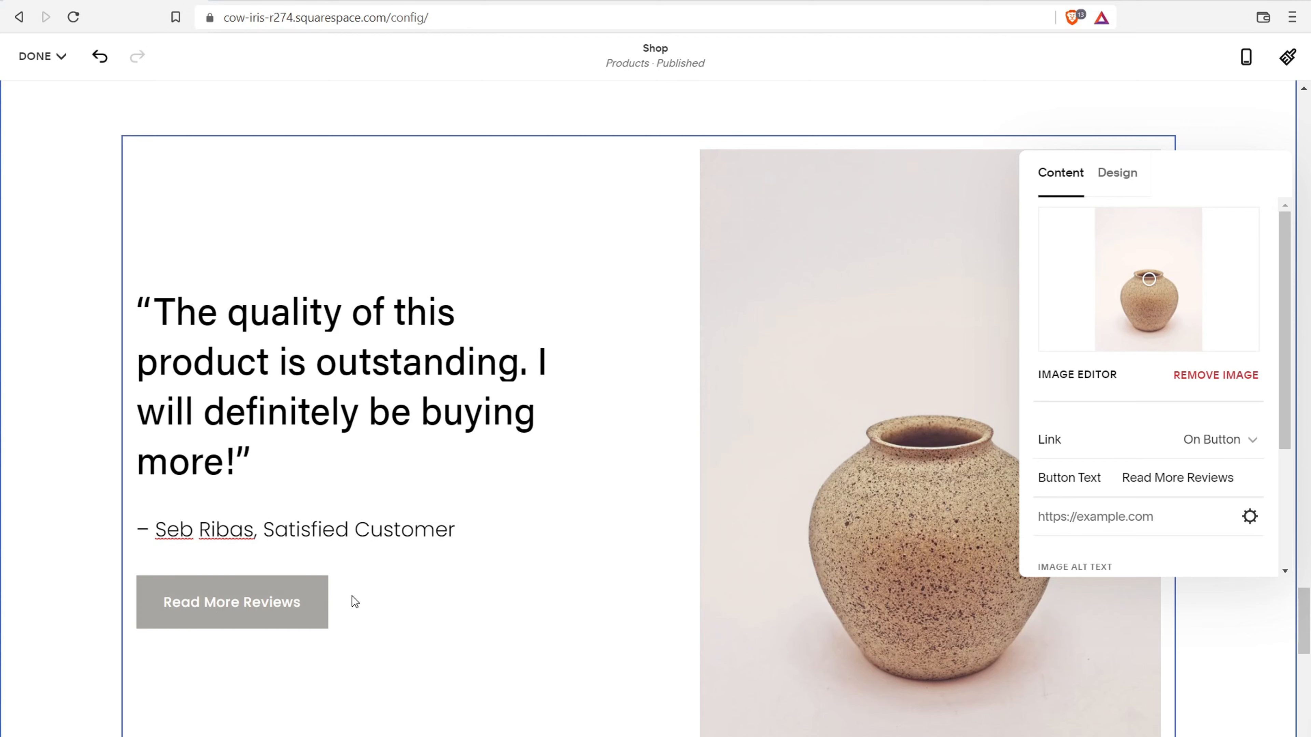
click(372, 360)
scroll(411, 401, down, 3)
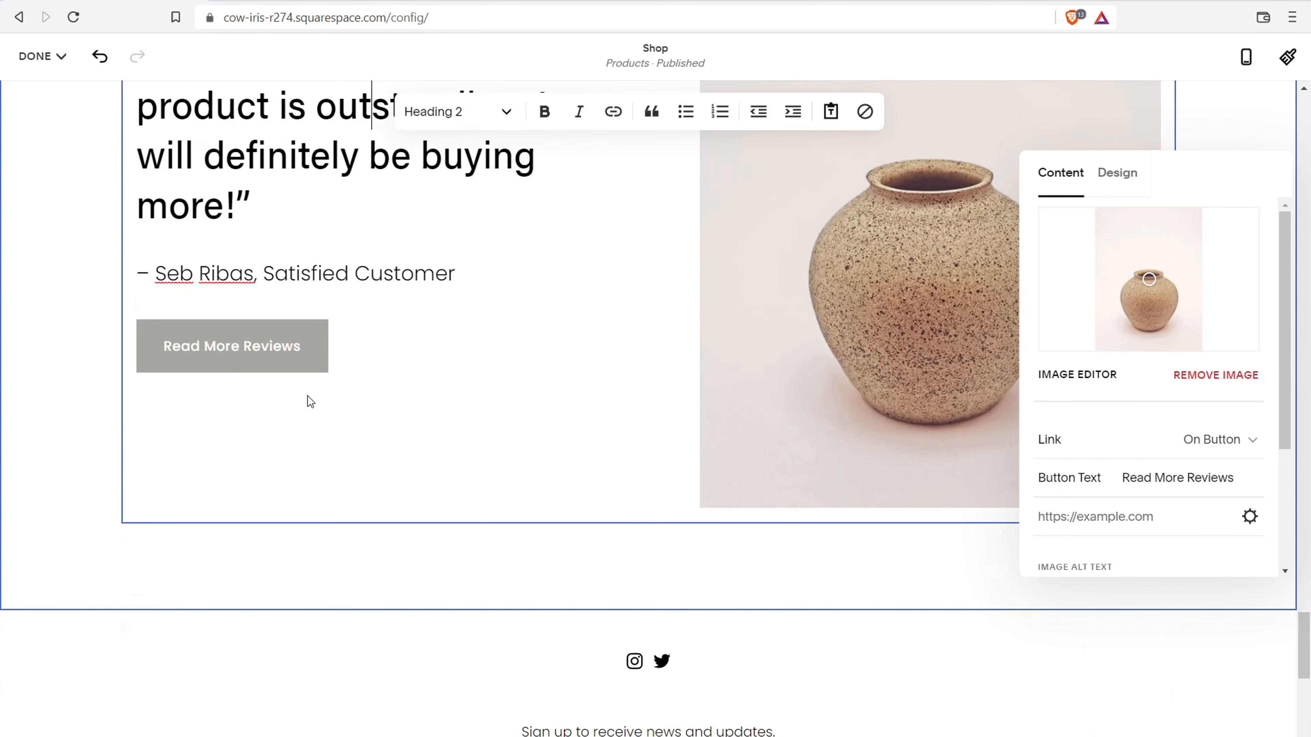
click(302, 343)
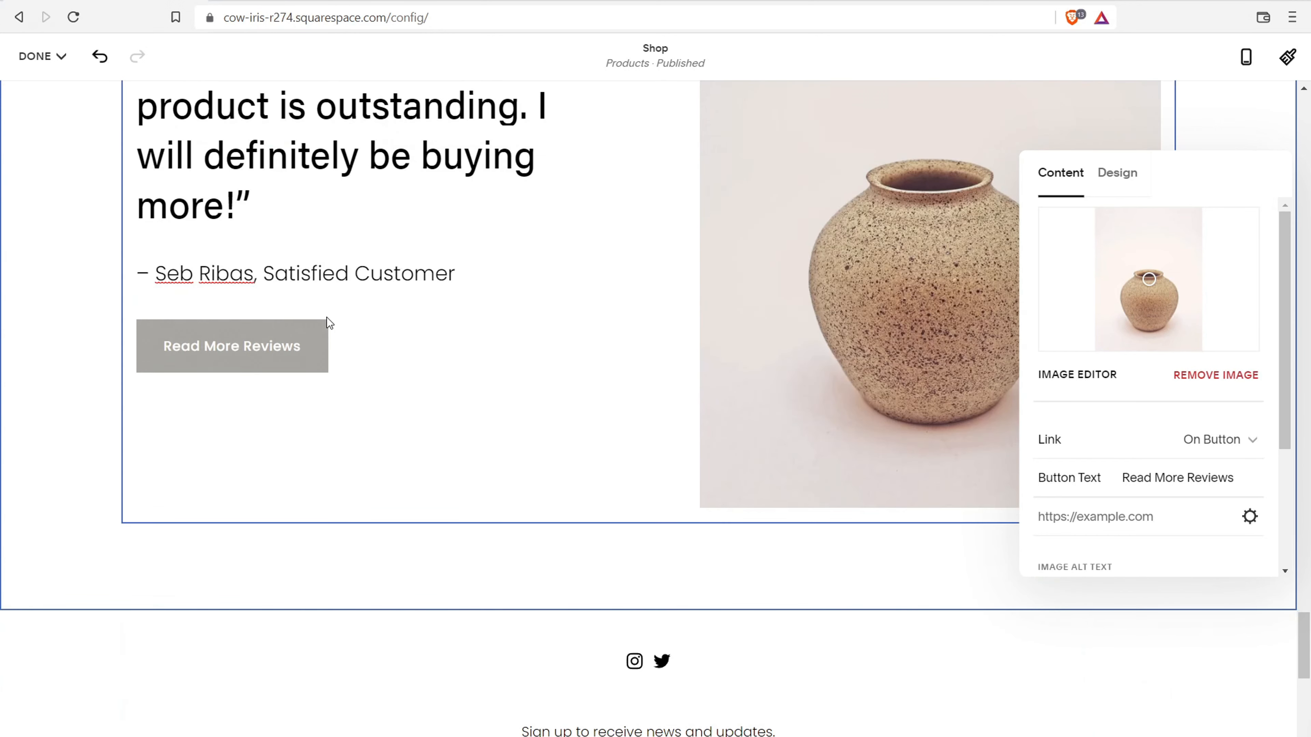
scroll(327, 317, up, 4)
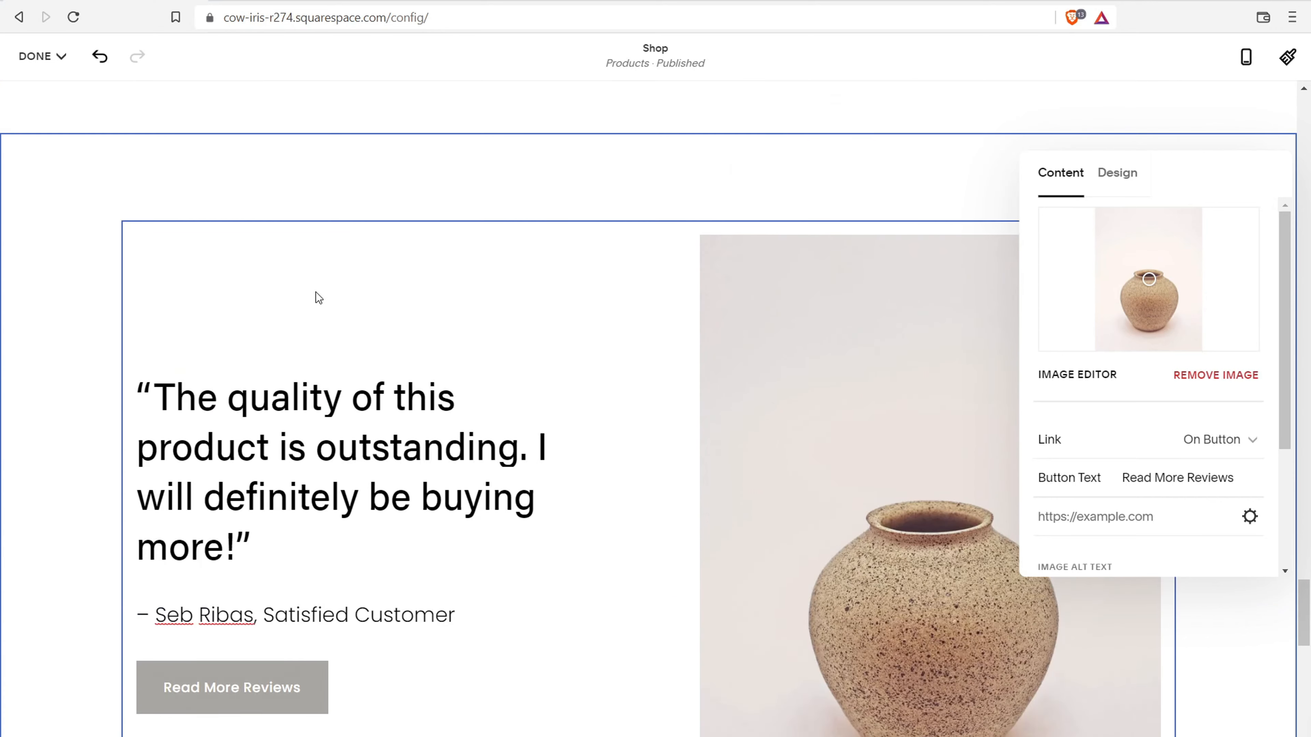
click(886, 182)
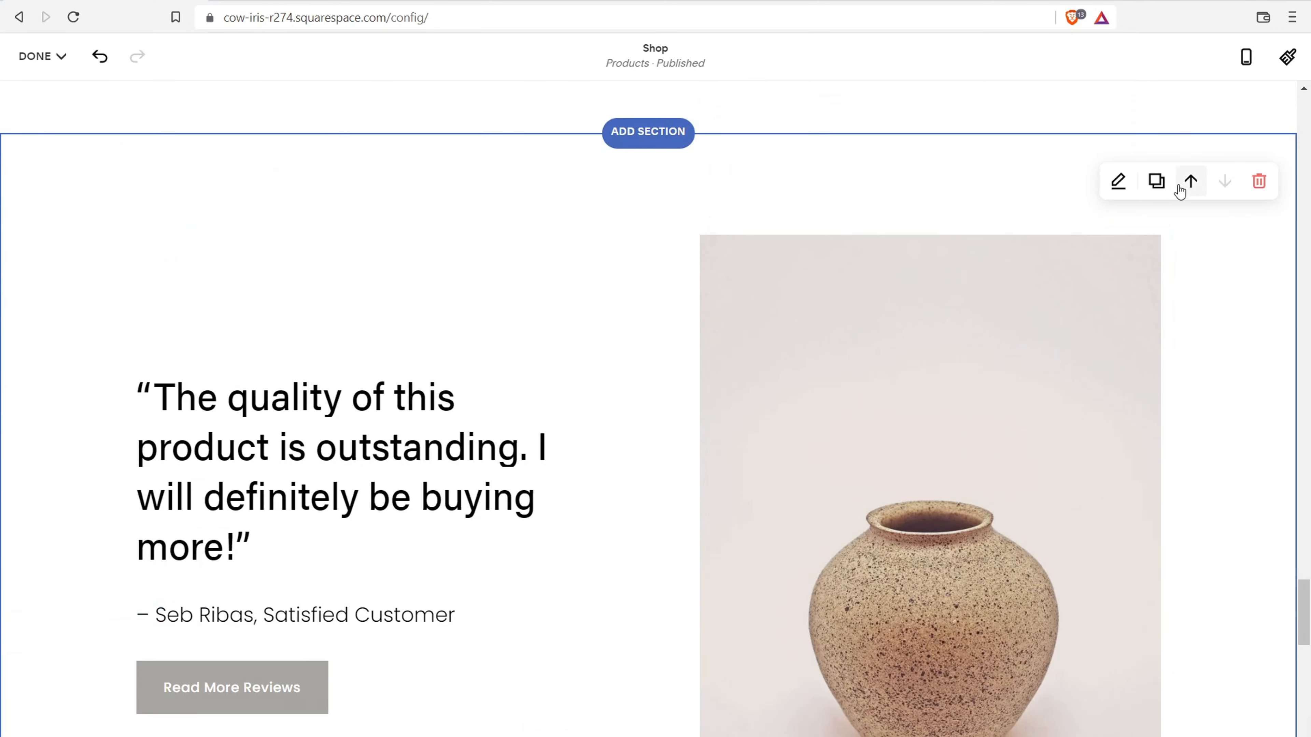
- View the format, background and color theme options of the customer quote section, then close them
click(1116, 182)
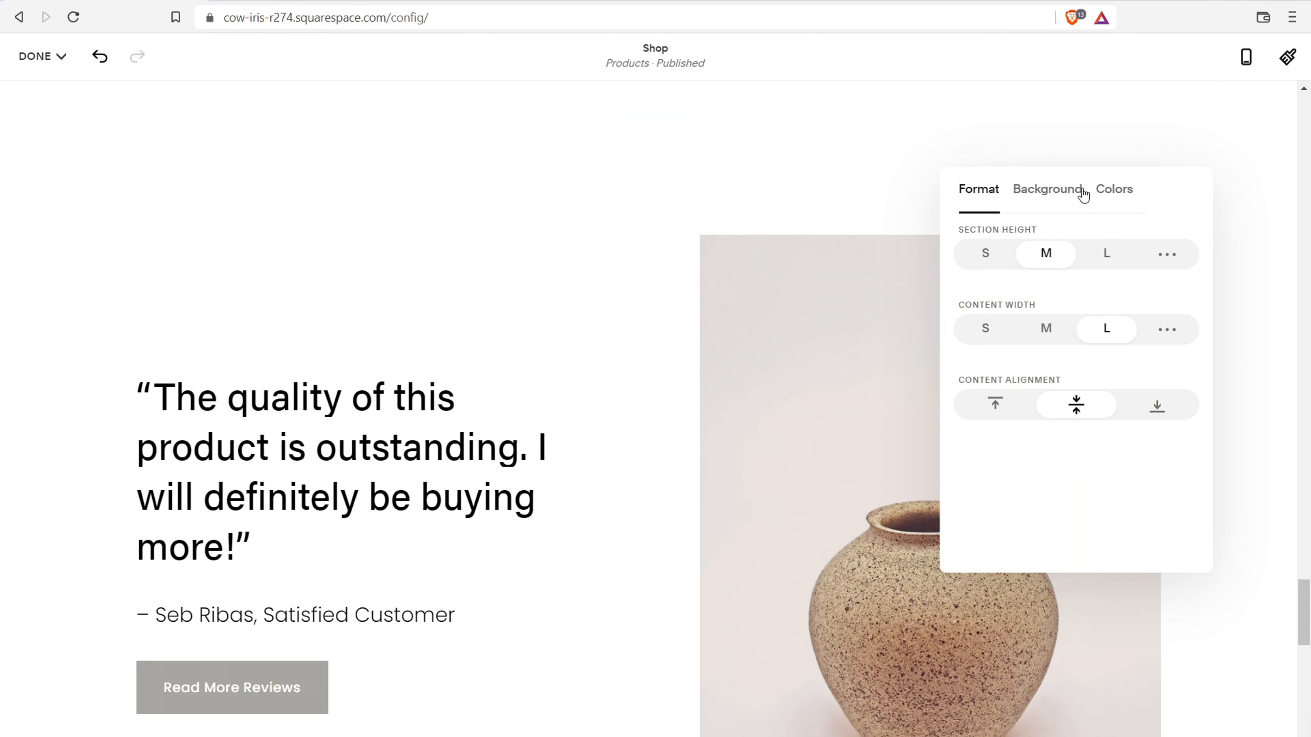
click(1078, 190)
click(1116, 192)
click(433, 242)
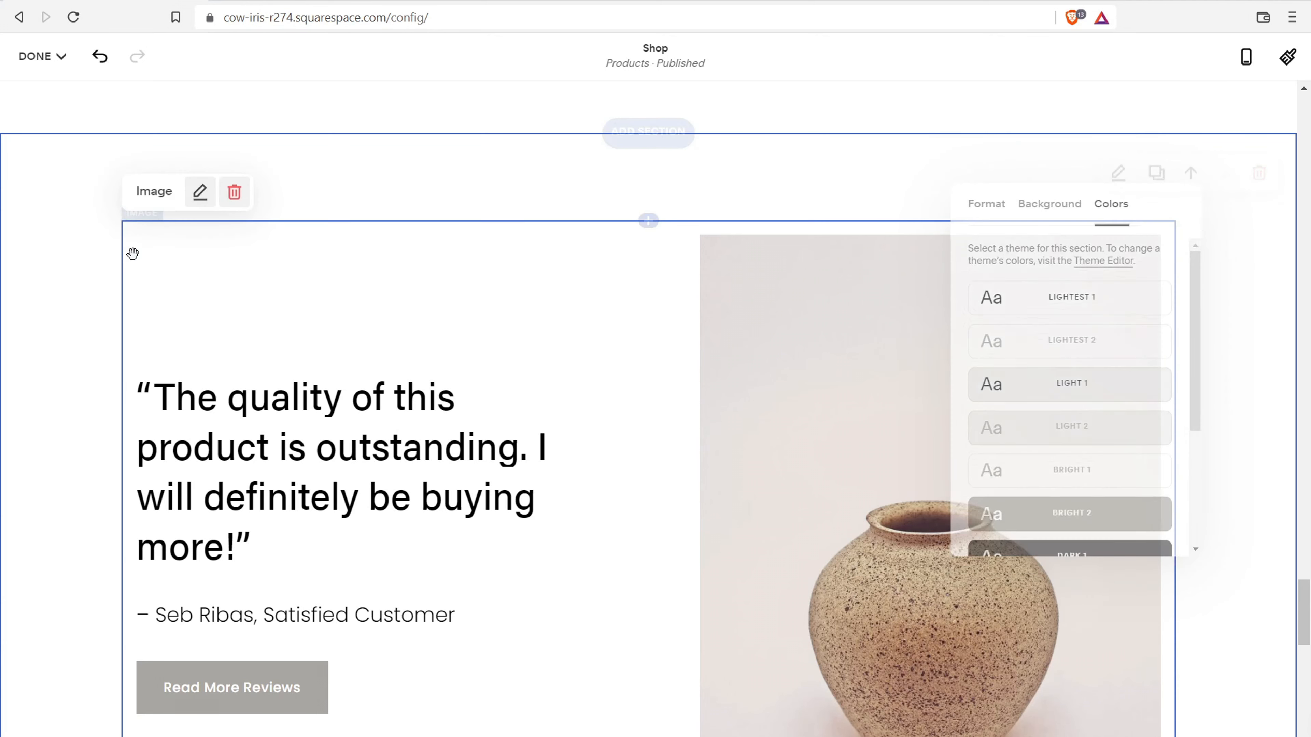
- Examine the page and web address link options for the quote block's Read More Reviews button, then close the settings without setting a link
click(201, 190)
scroll(1036, 434, down, 3)
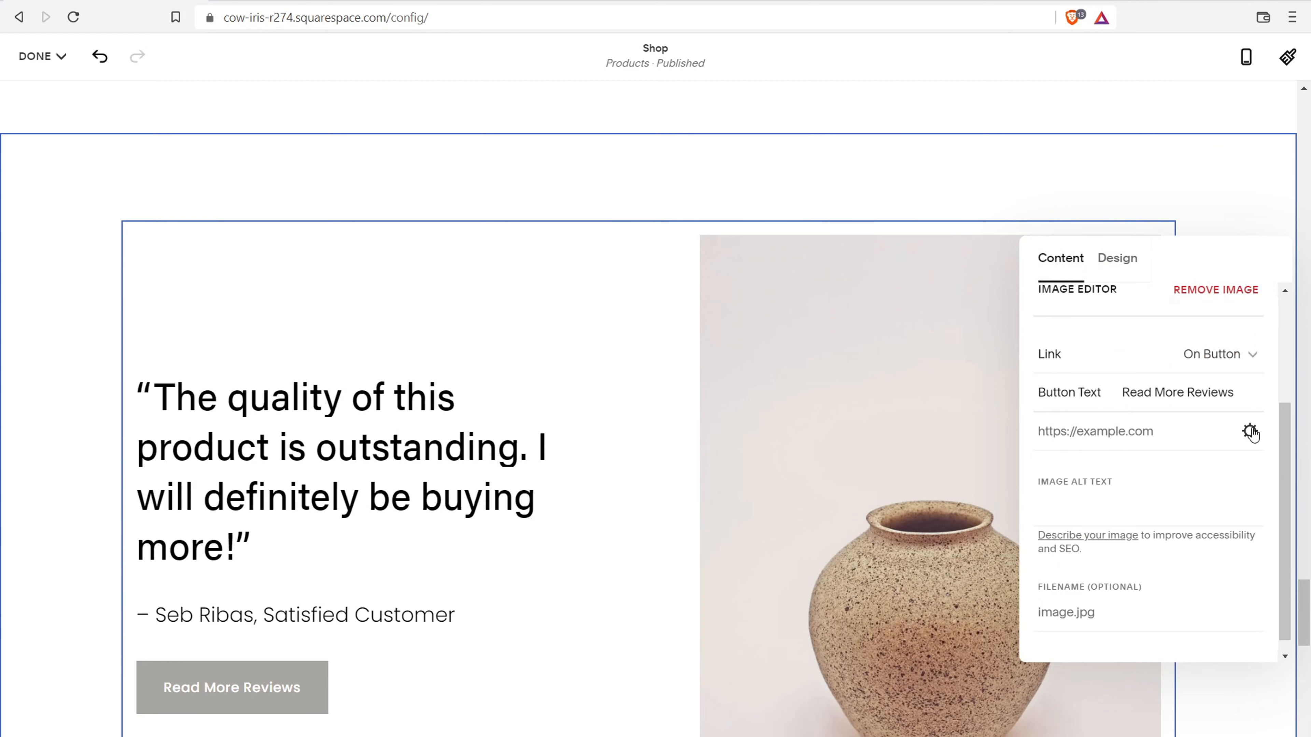
click(1249, 430)
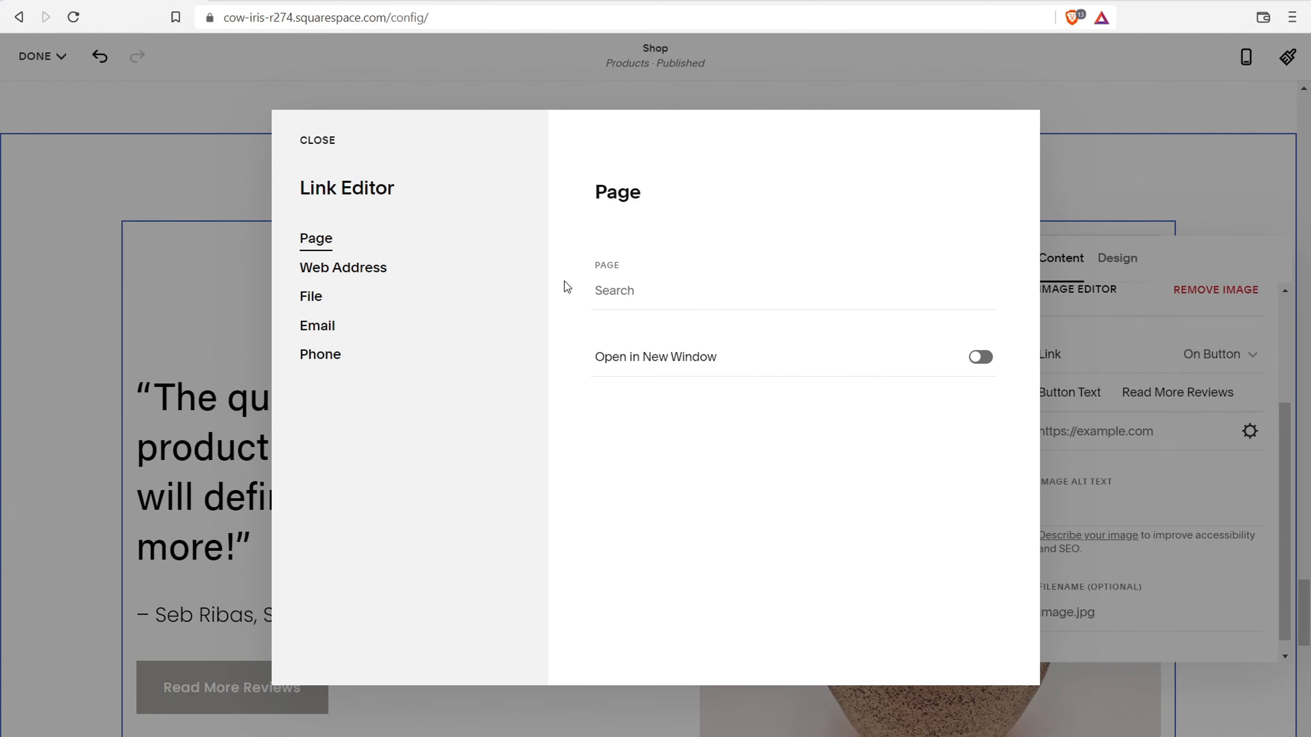
click(702, 300)
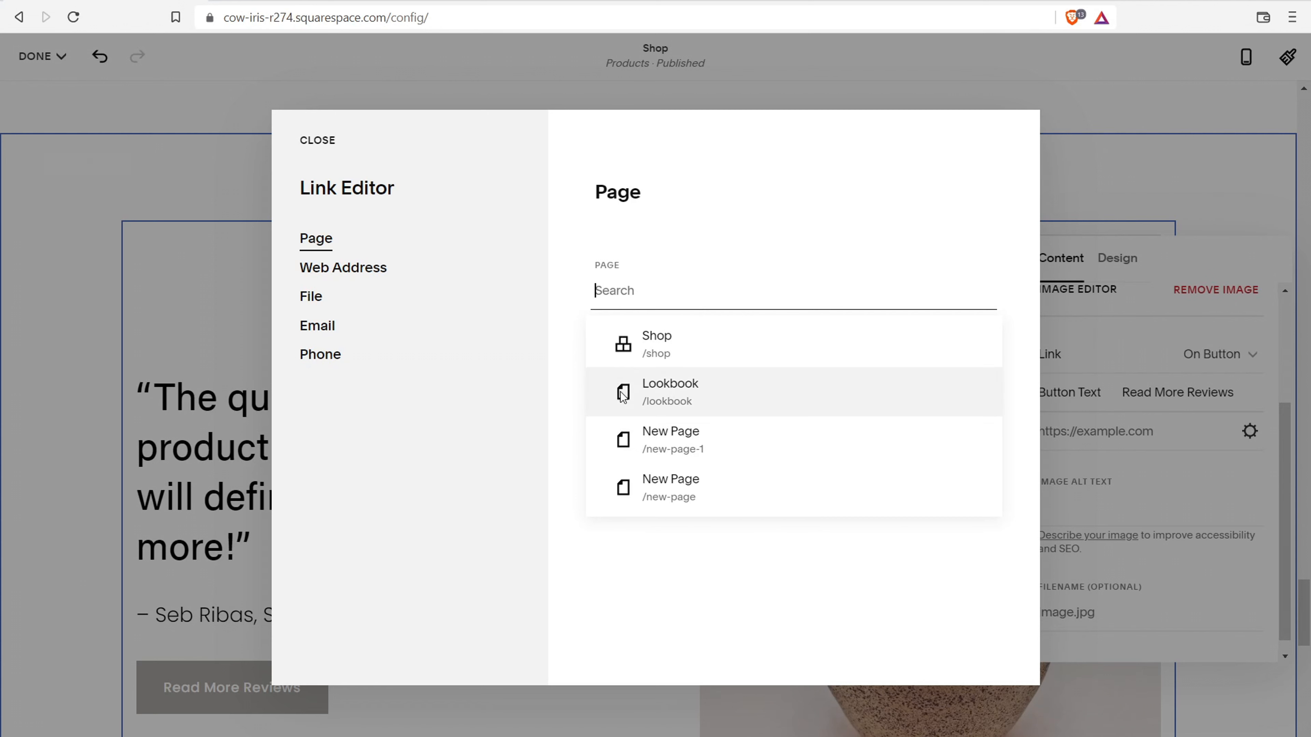
click(719, 604)
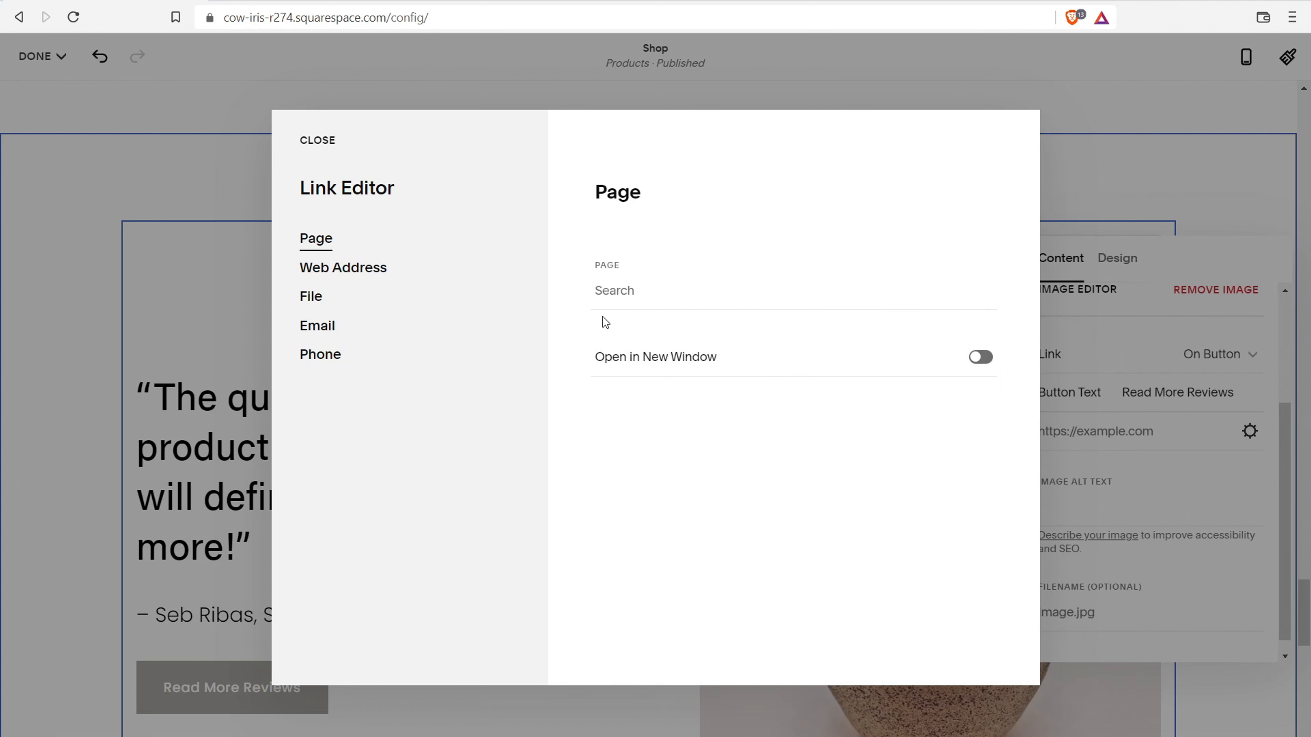
click(382, 269)
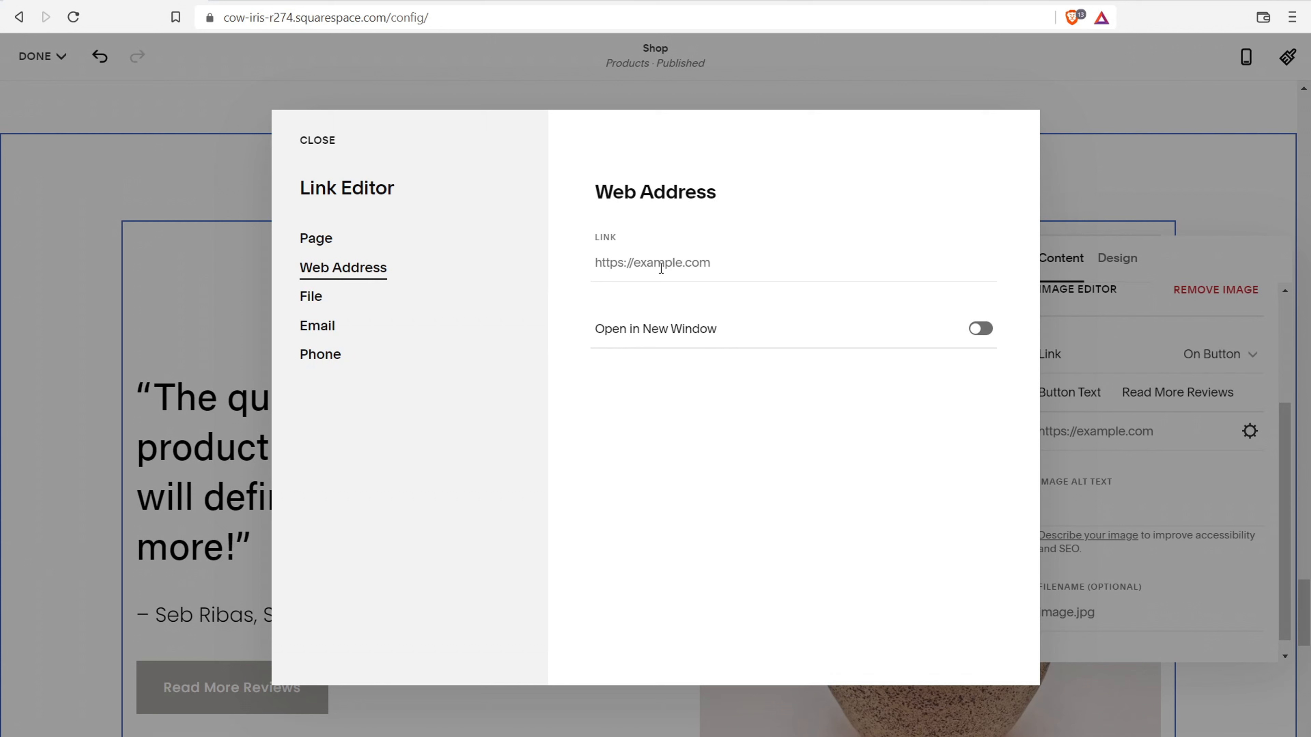
click(155, 175)
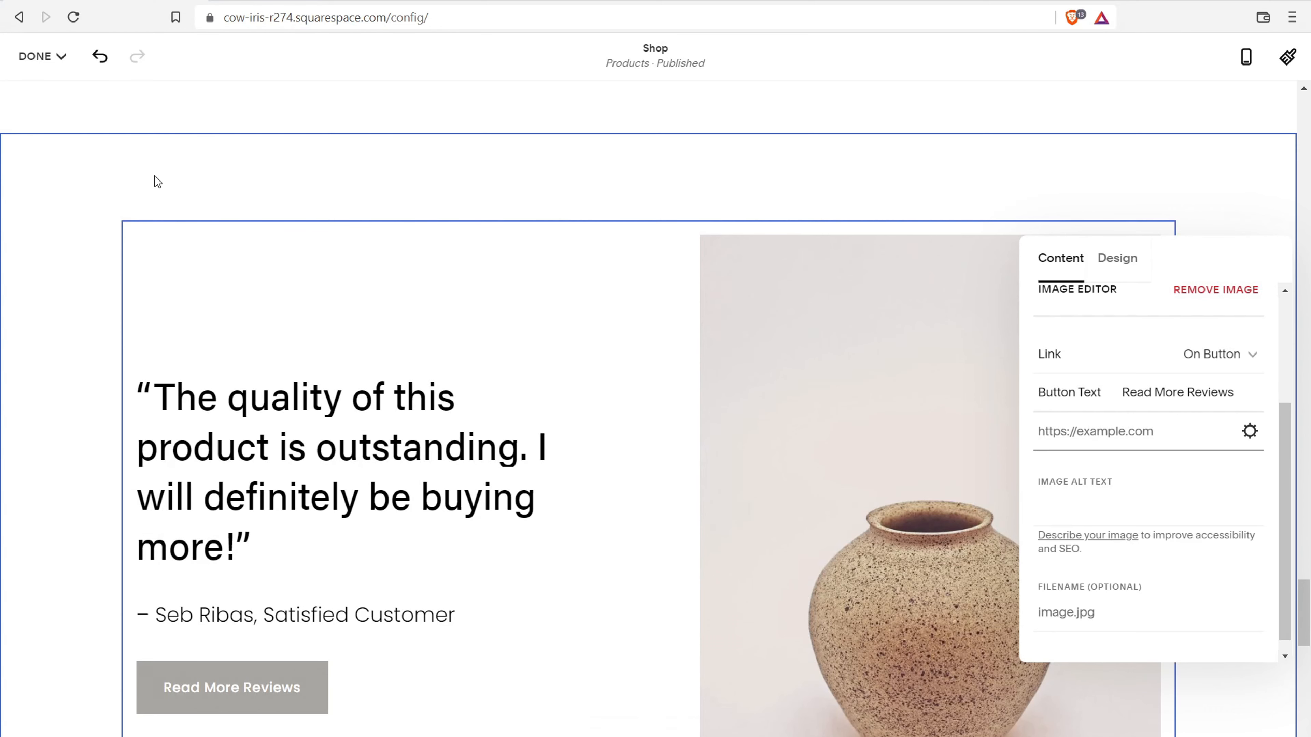
click(54, 347)
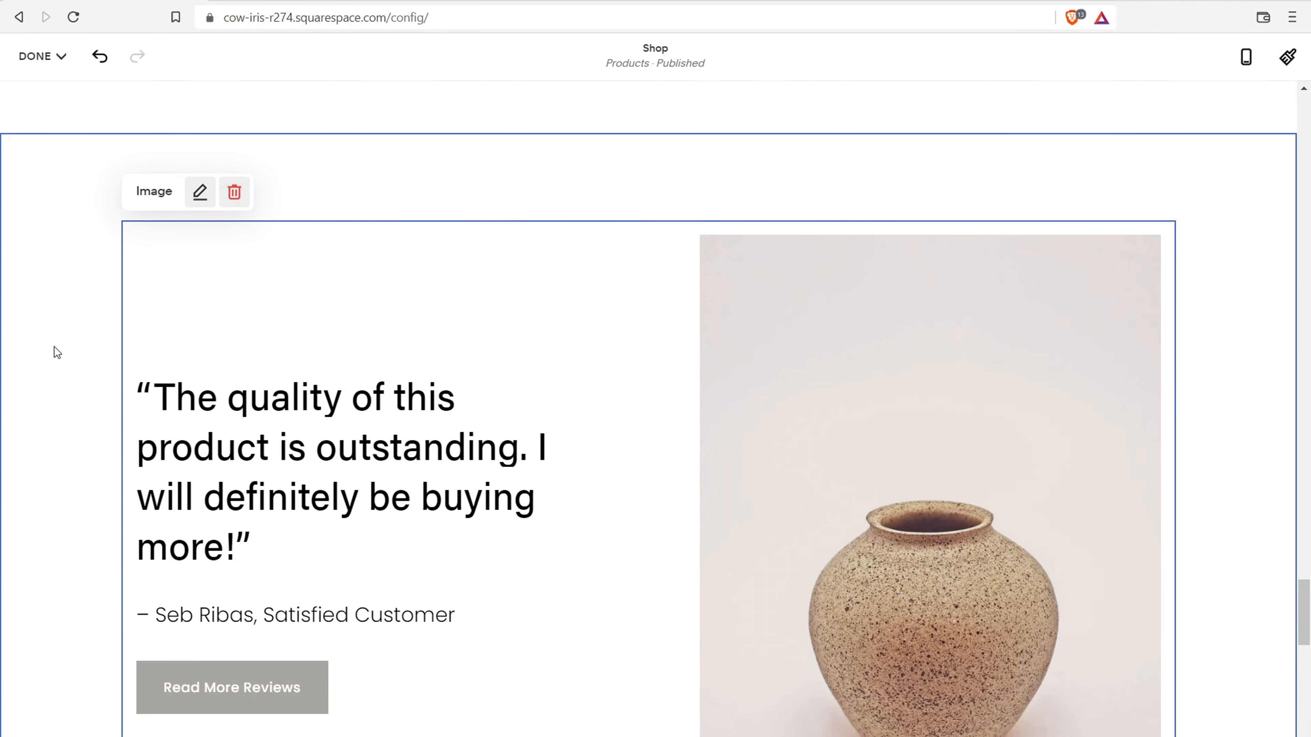
- Open the site footer for editing and delete the Social Links block above the newsletter sign-up
scroll(345, 307, down, 10)
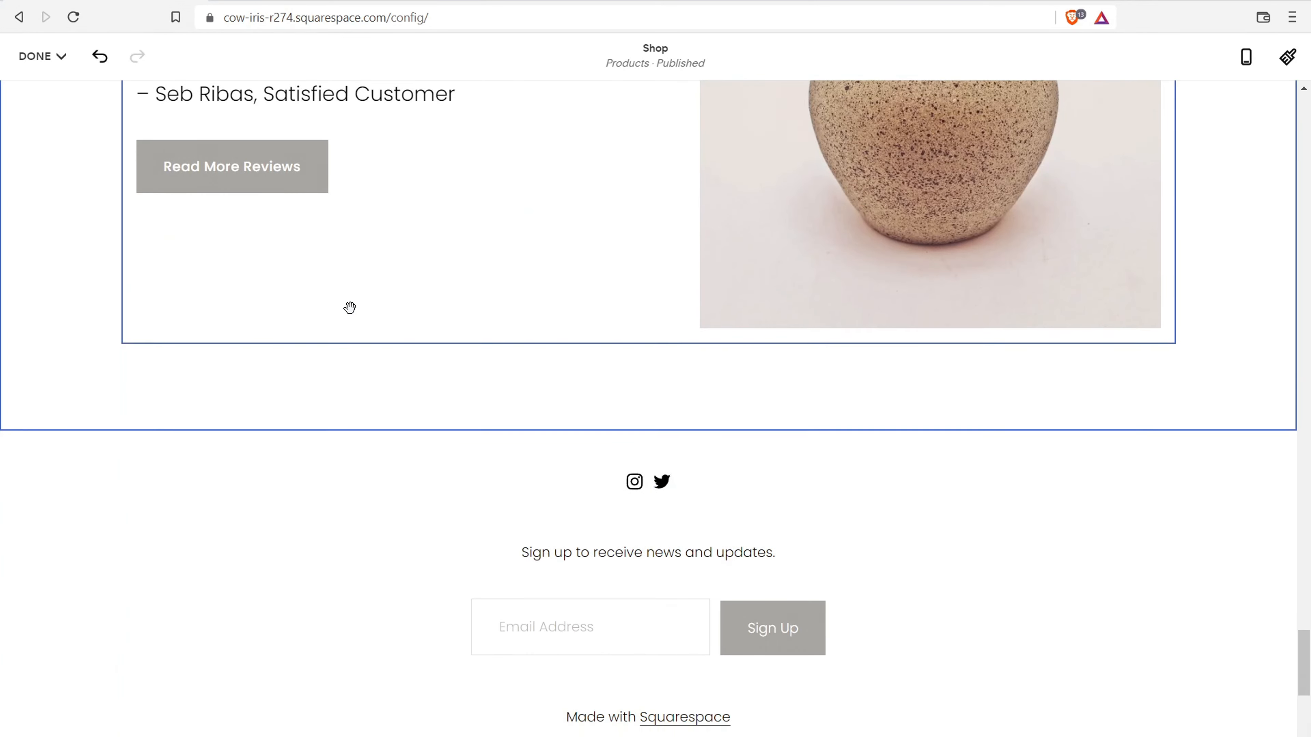
scroll(350, 308, down, 3)
click(393, 315)
scroll(547, 258, up, 7)
click(663, 323)
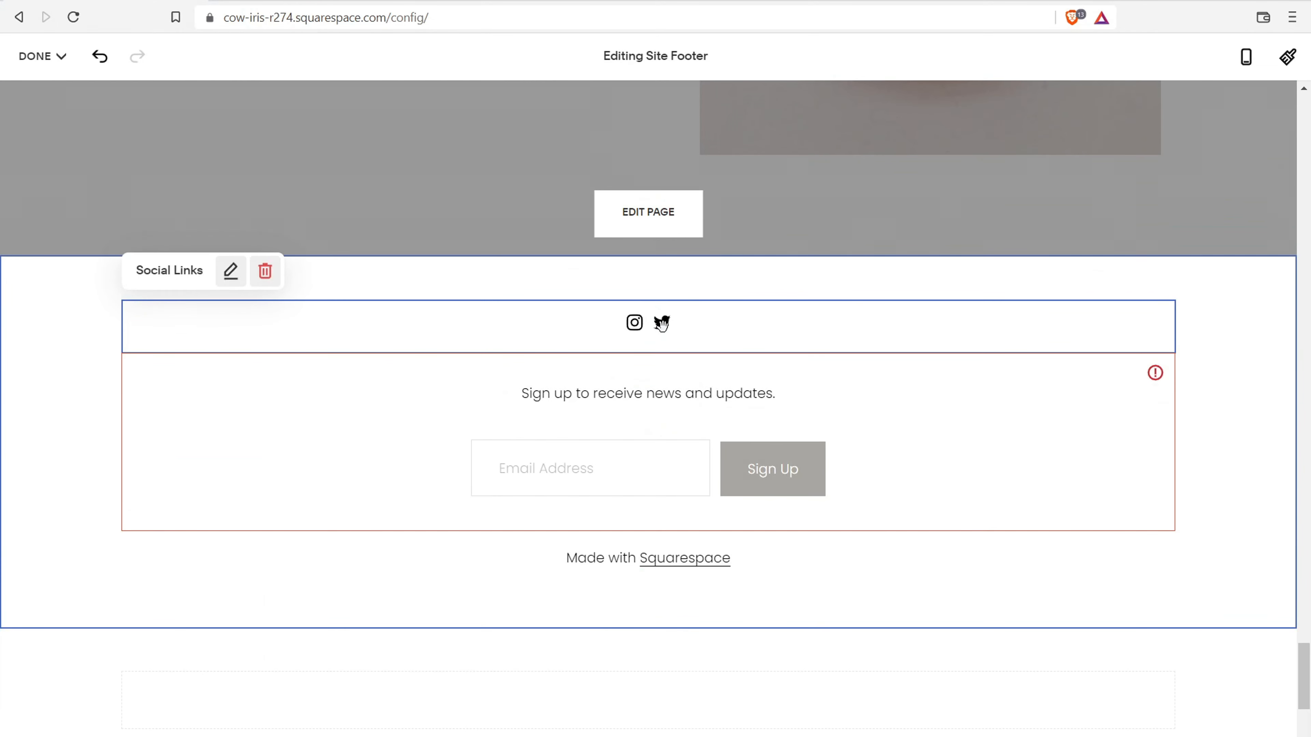
click(265, 272)
click(735, 447)
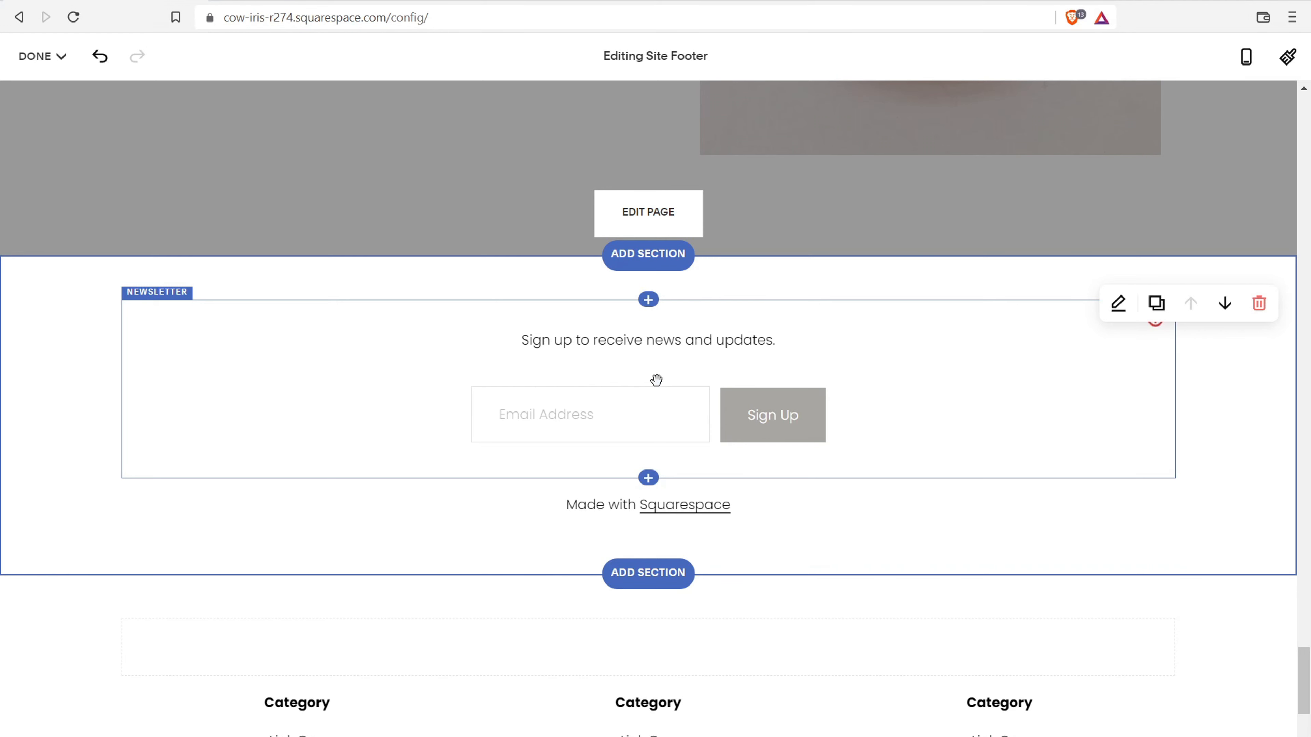
- Look over the footer's newsletter, category link and copyright sections, then the lower part of the Shop page
scroll(650, 500, down, 5)
scroll(648, 499, up, 5)
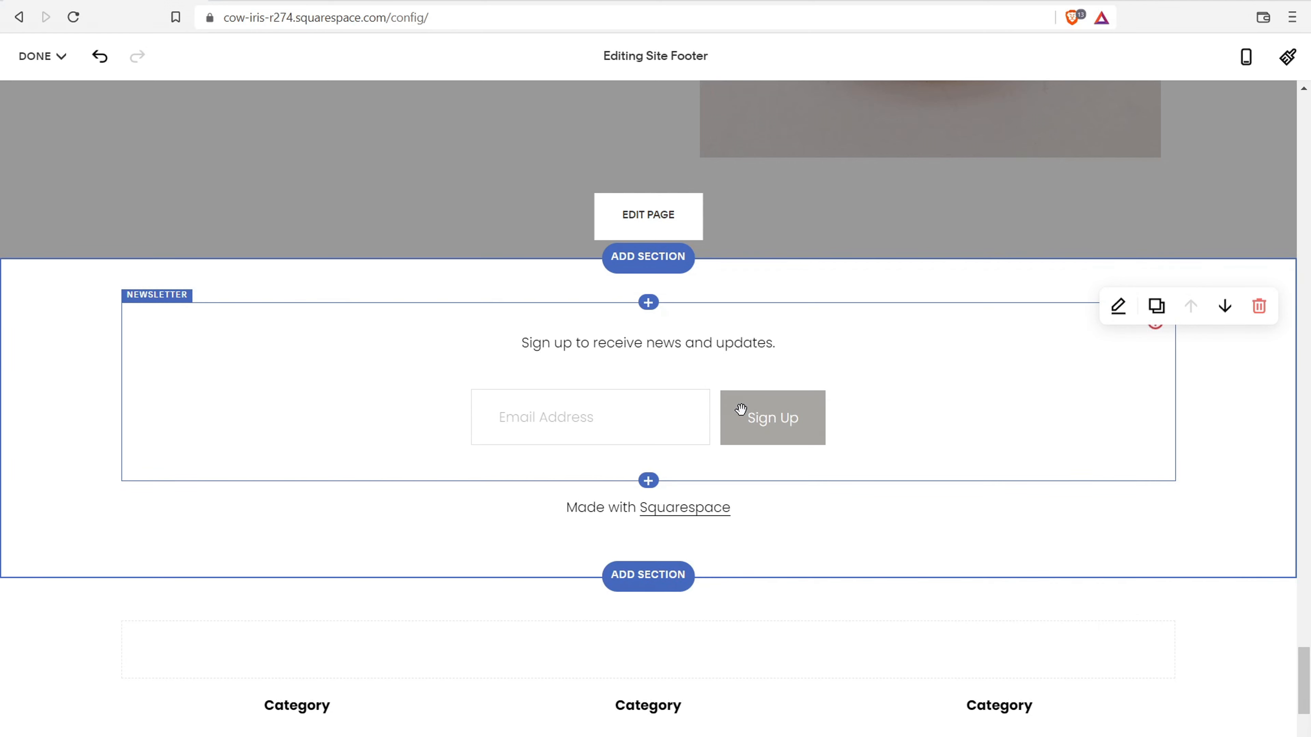
scroll(743, 408, down, 5)
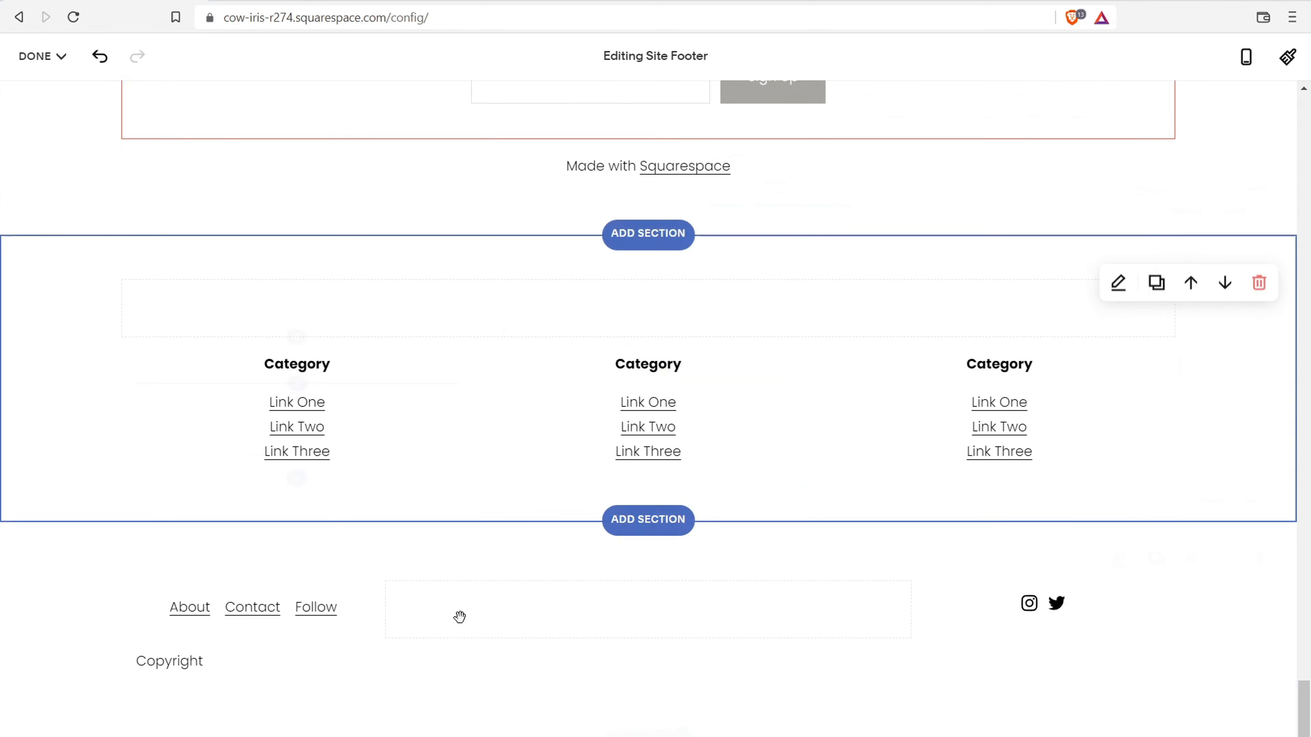
scroll(474, 587, up, 1)
scroll(473, 587, up, 6)
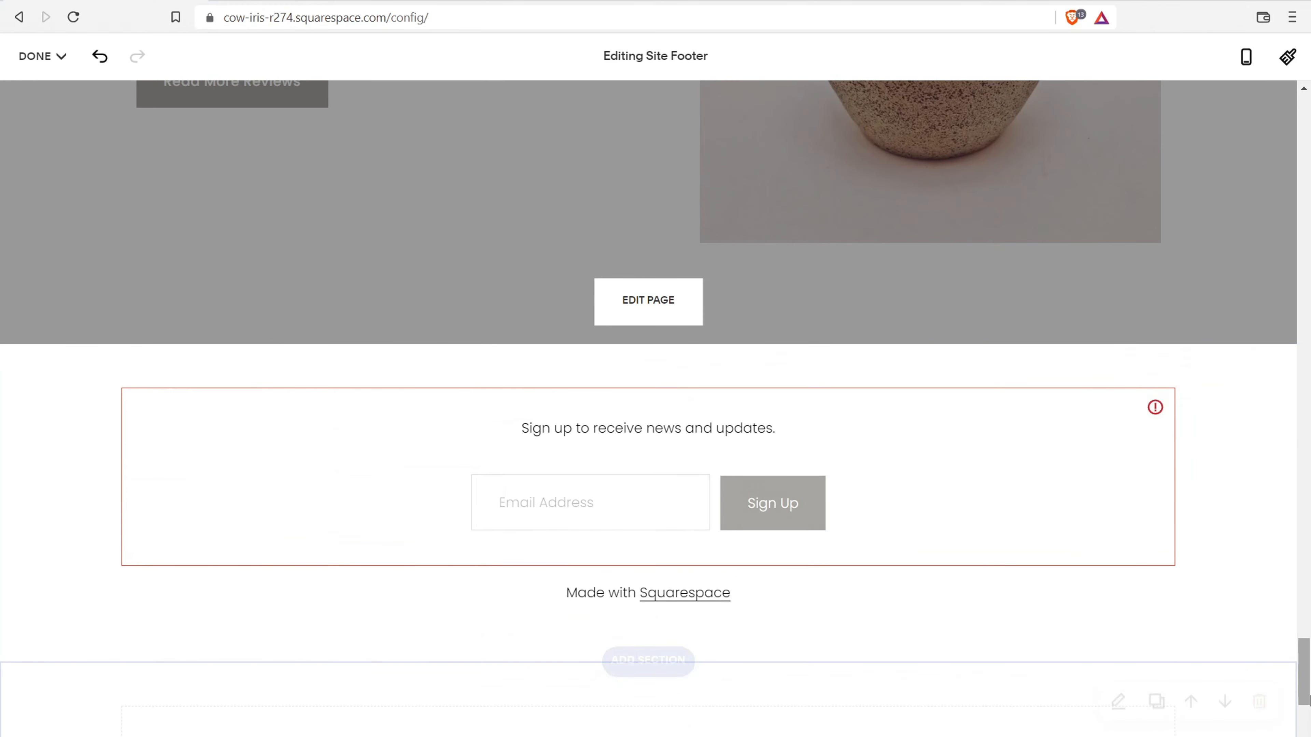
mouse_move(1303, 676)
mouse_down()
mouse_move(1284, 252)
mouse_move(1031, 222)
mouse_move(1299, 214)
mouse_move(1304, 650)
mouse_move(1303, 121)
mouse_move(1308, 685)
mouse_up()
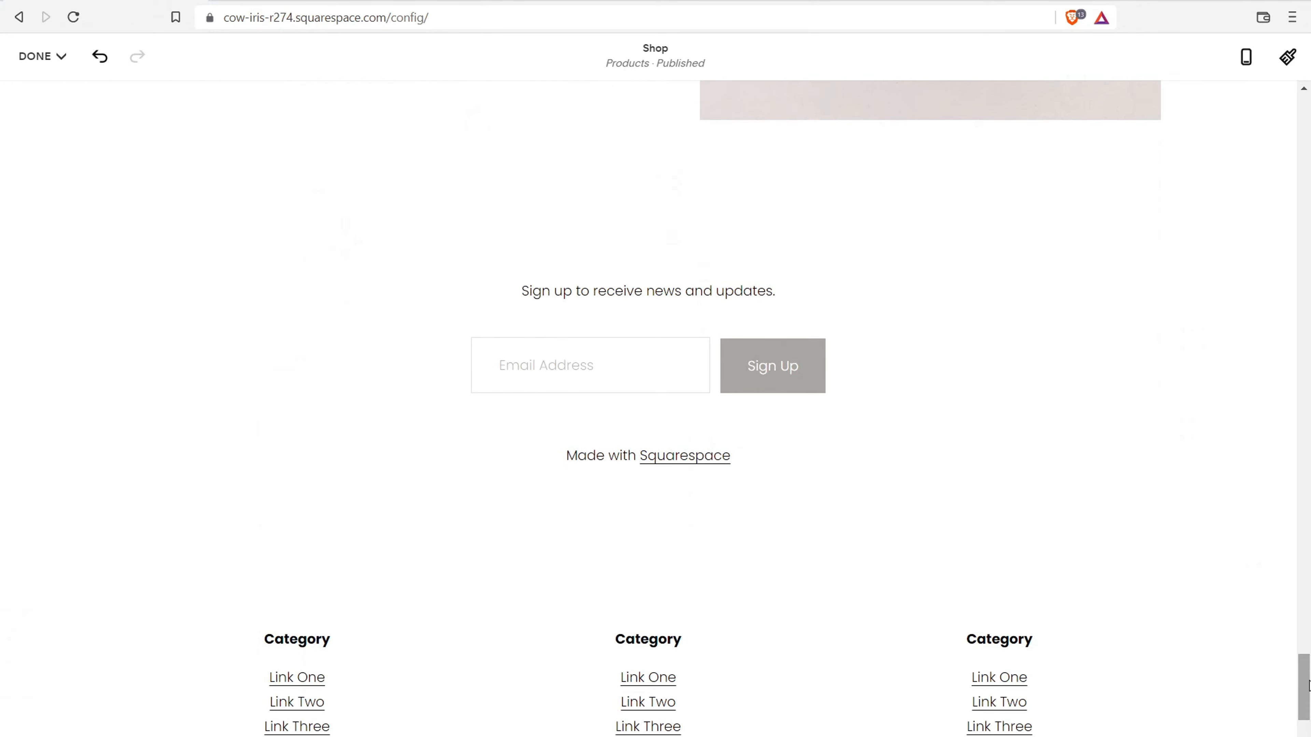
drag(1307, 685, 1307, 589)
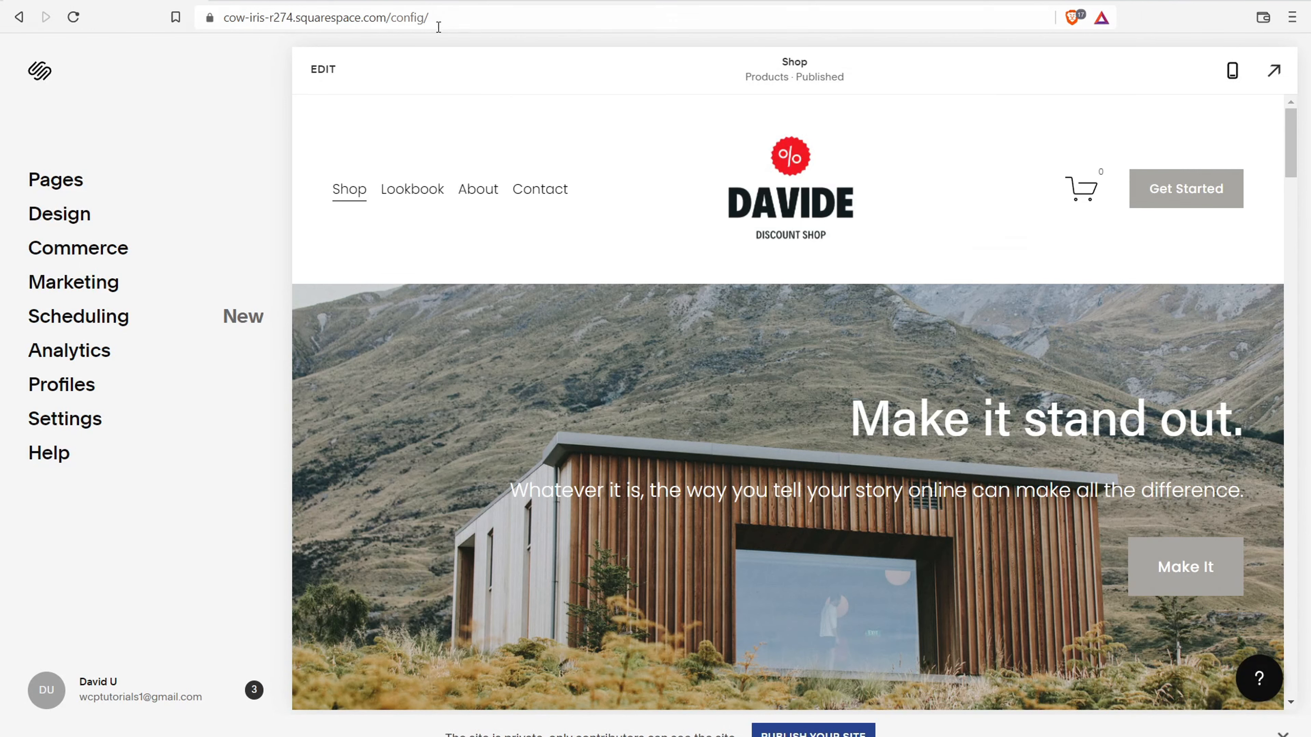
- Start creating a Physical product from the store setup checklist in Commerce
click(109, 244)
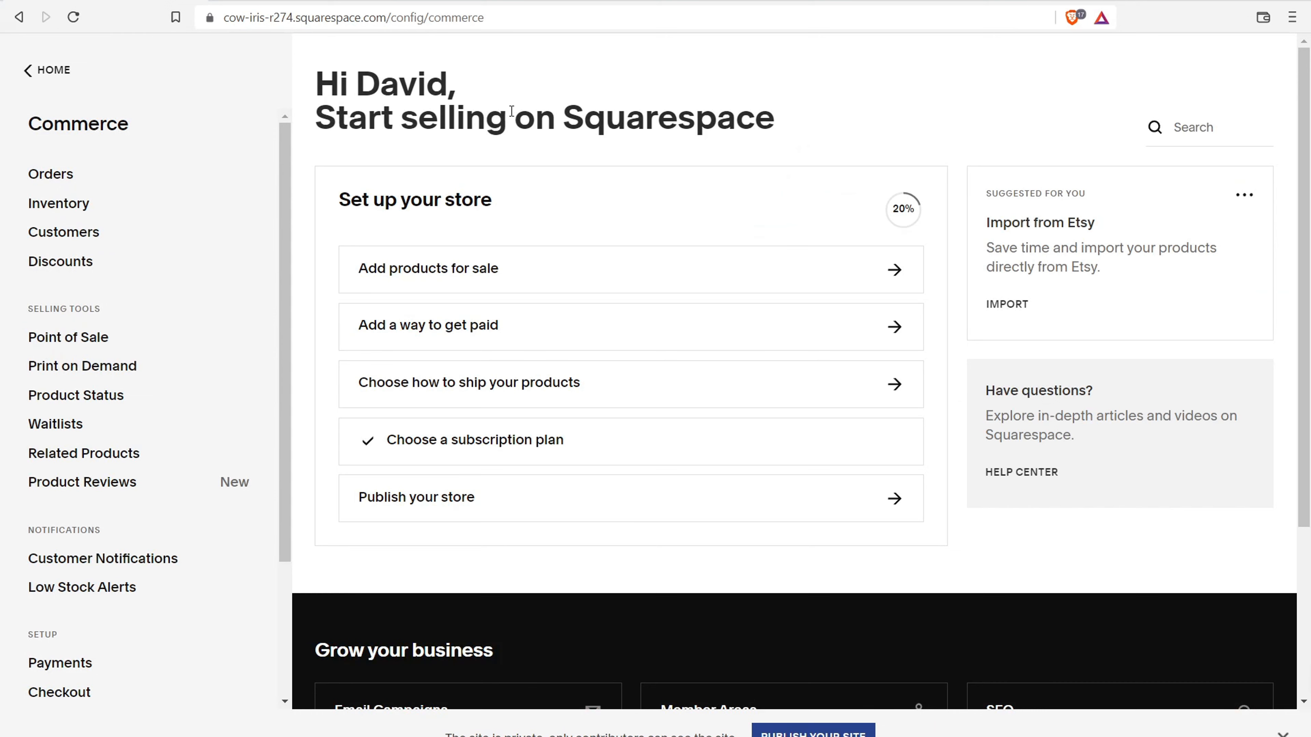
click(534, 270)
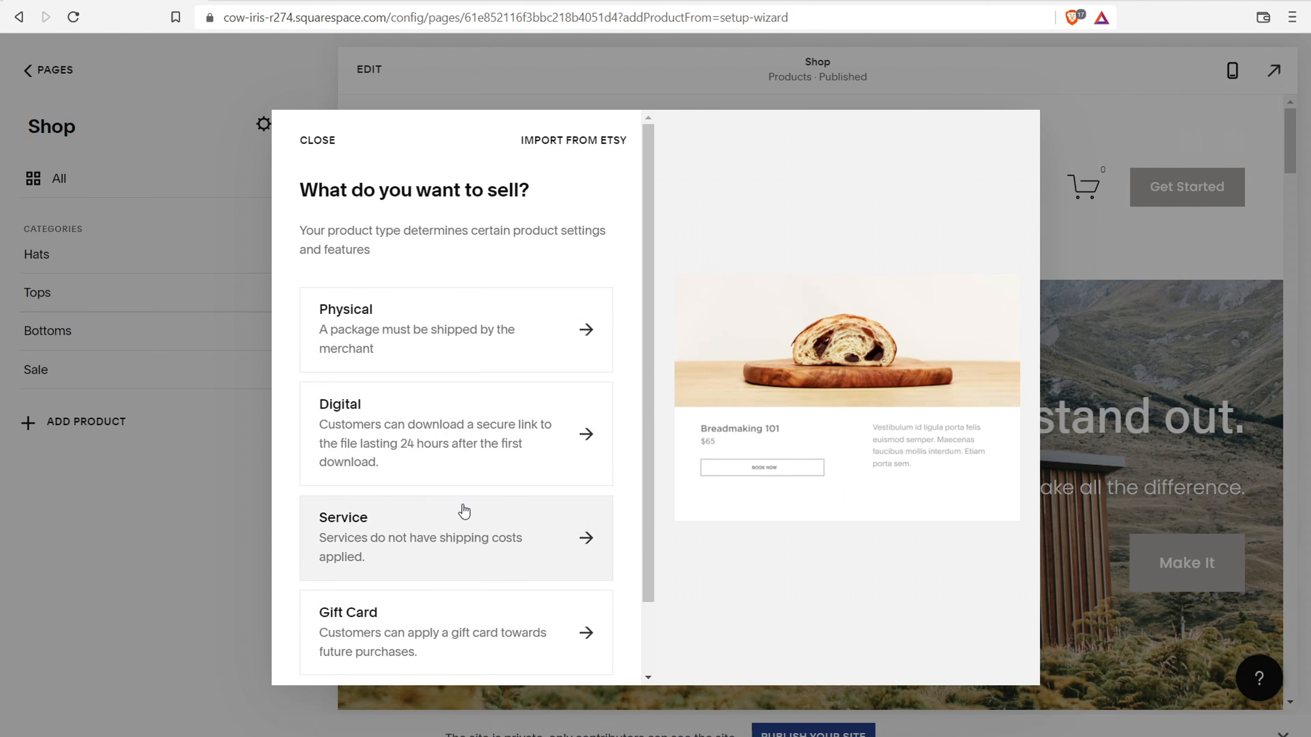
click(459, 330)
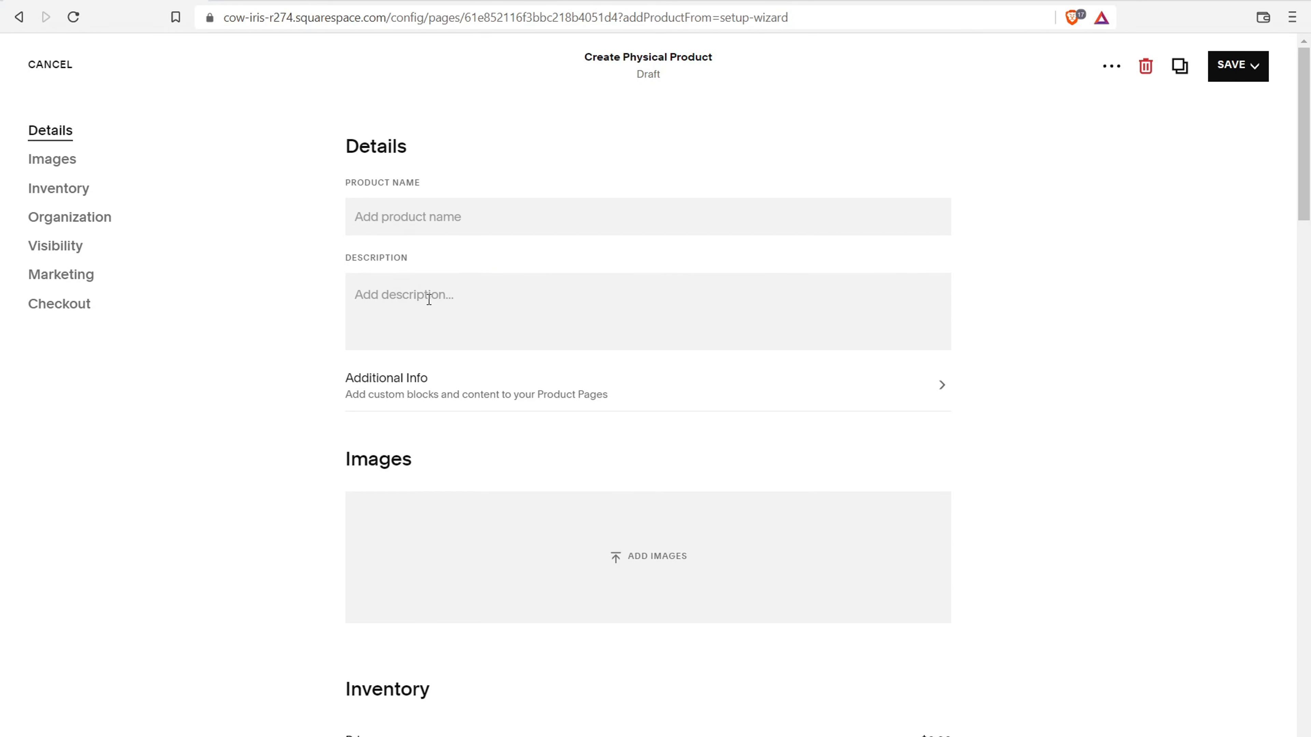
click(399, 212)
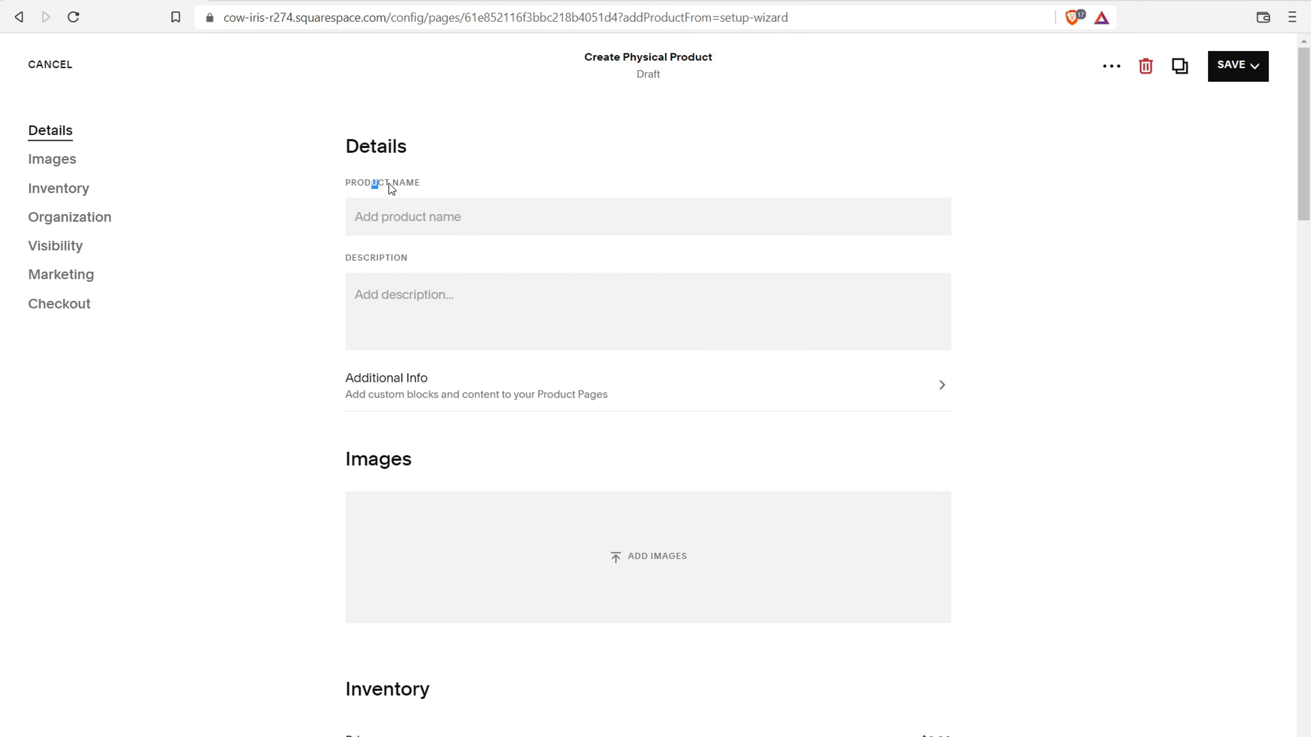
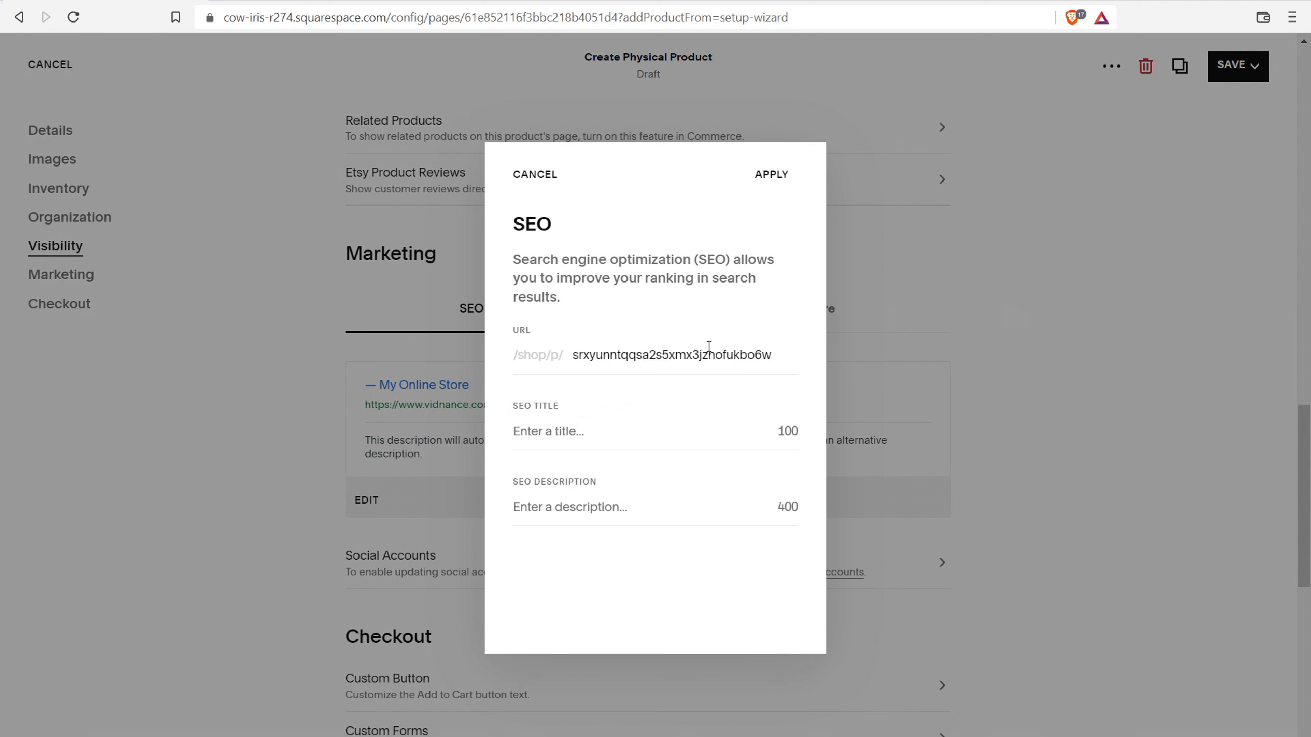
- Set the product's URL slug to "product-titl" and its SEO title to "Product Title | Store", and apply the SEO settings
key(BackSpace)
key(BackSpace)
text(product-titl)
click(566, 428)
text(Product Title | Store)
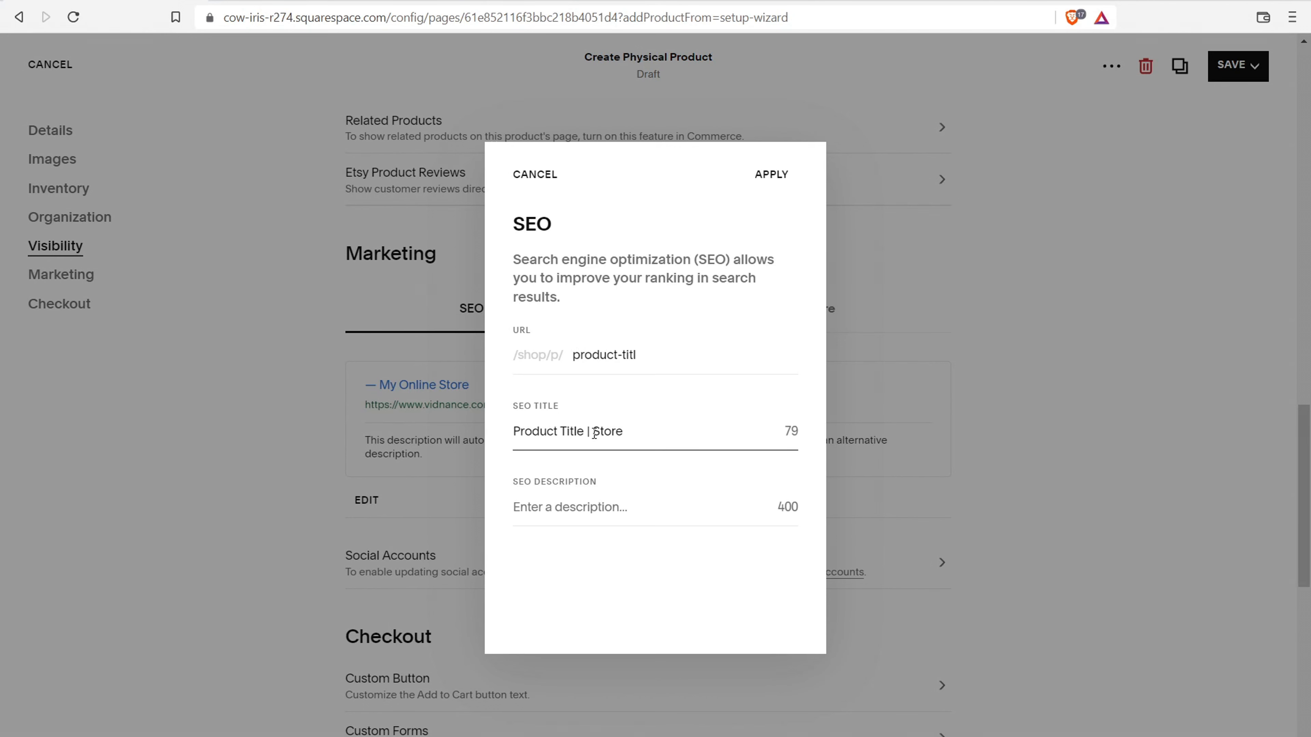
click(568, 505)
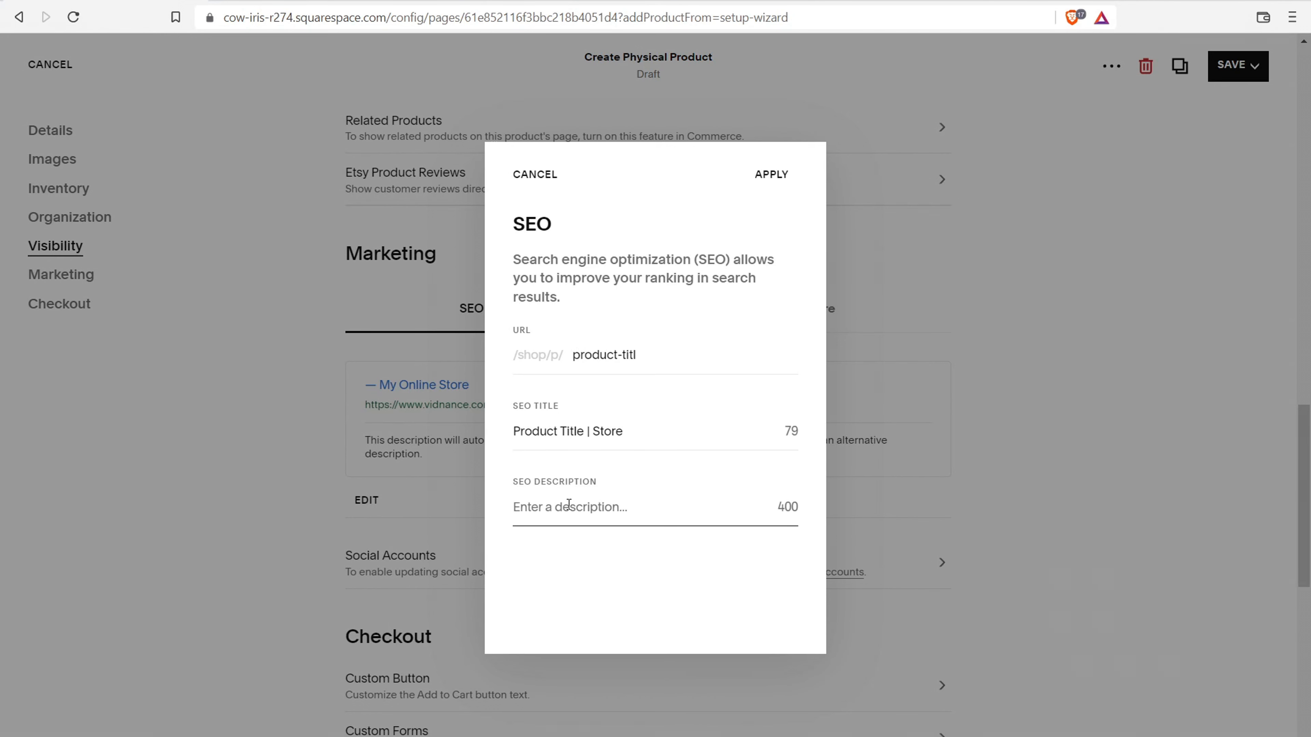
click(769, 174)
scroll(280, 244, down, 2)
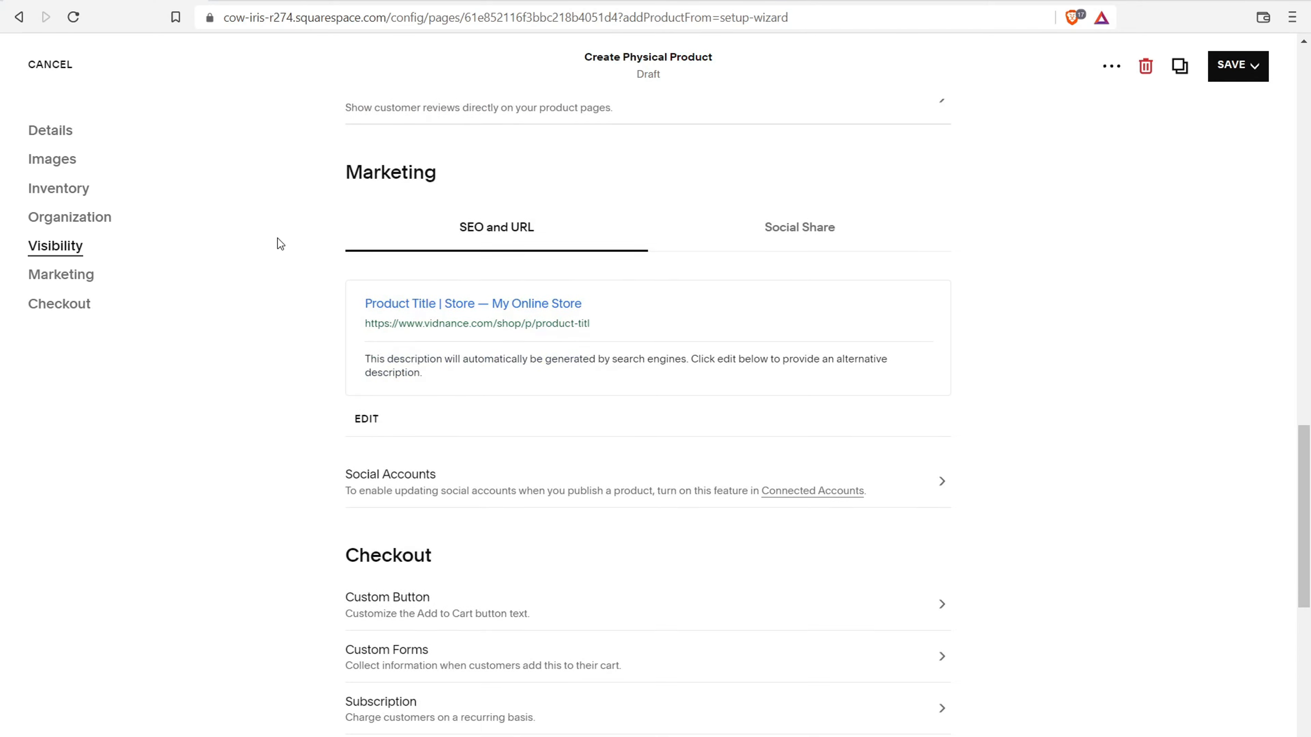
- Examine the product's Subscription and Custom Button checkout settings, closing each without changes
scroll(280, 244, down, 5)
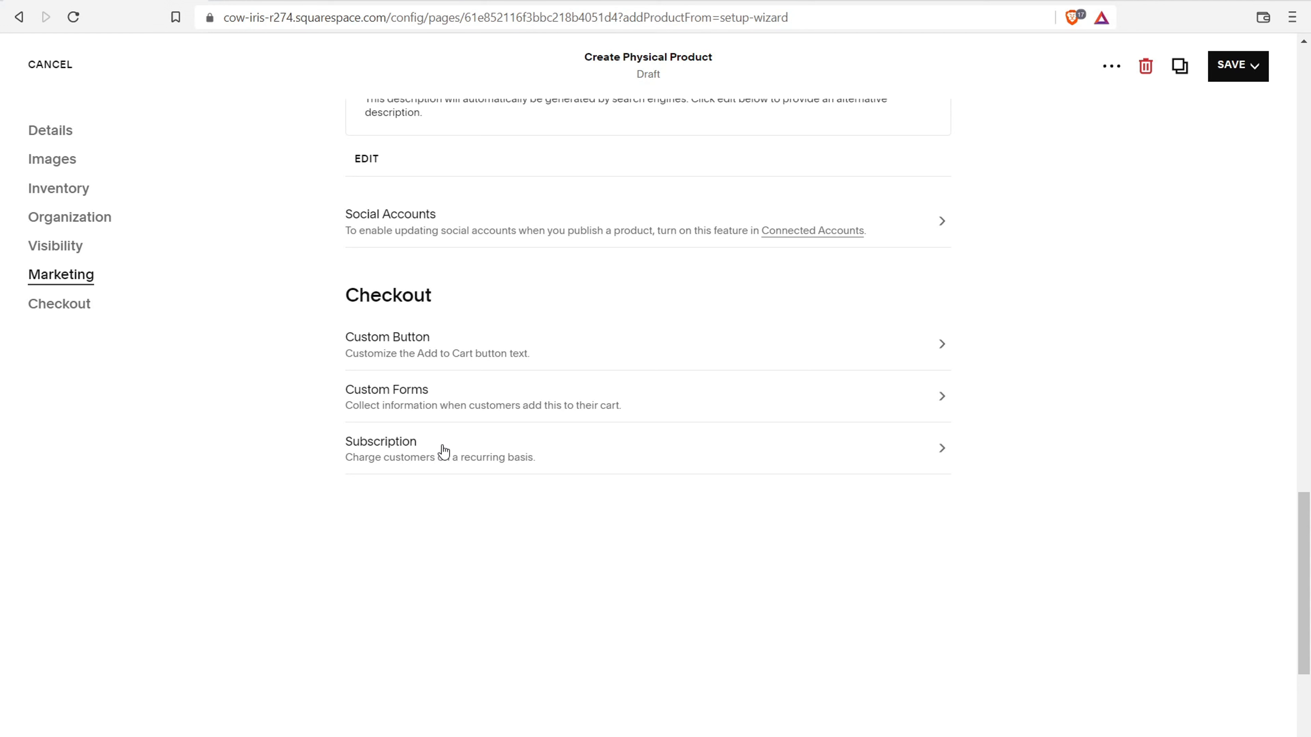
click(463, 445)
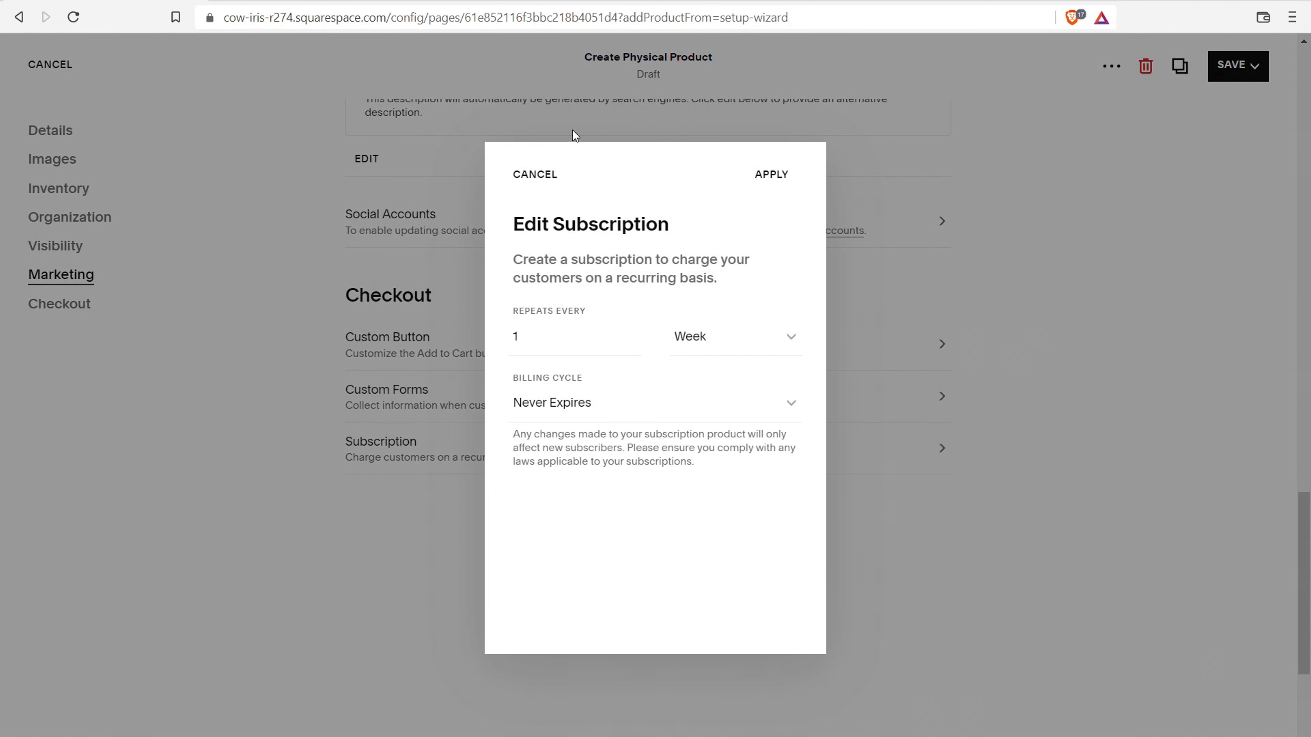
click(531, 175)
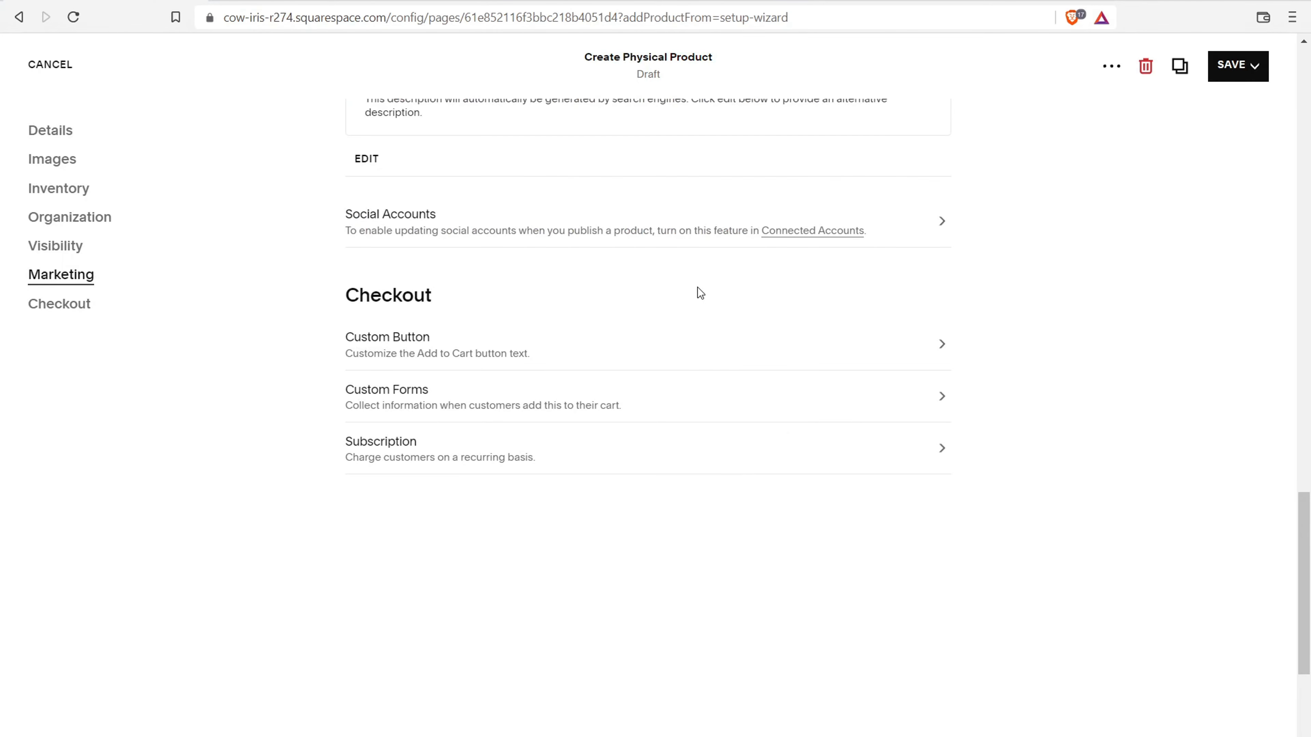
click(749, 347)
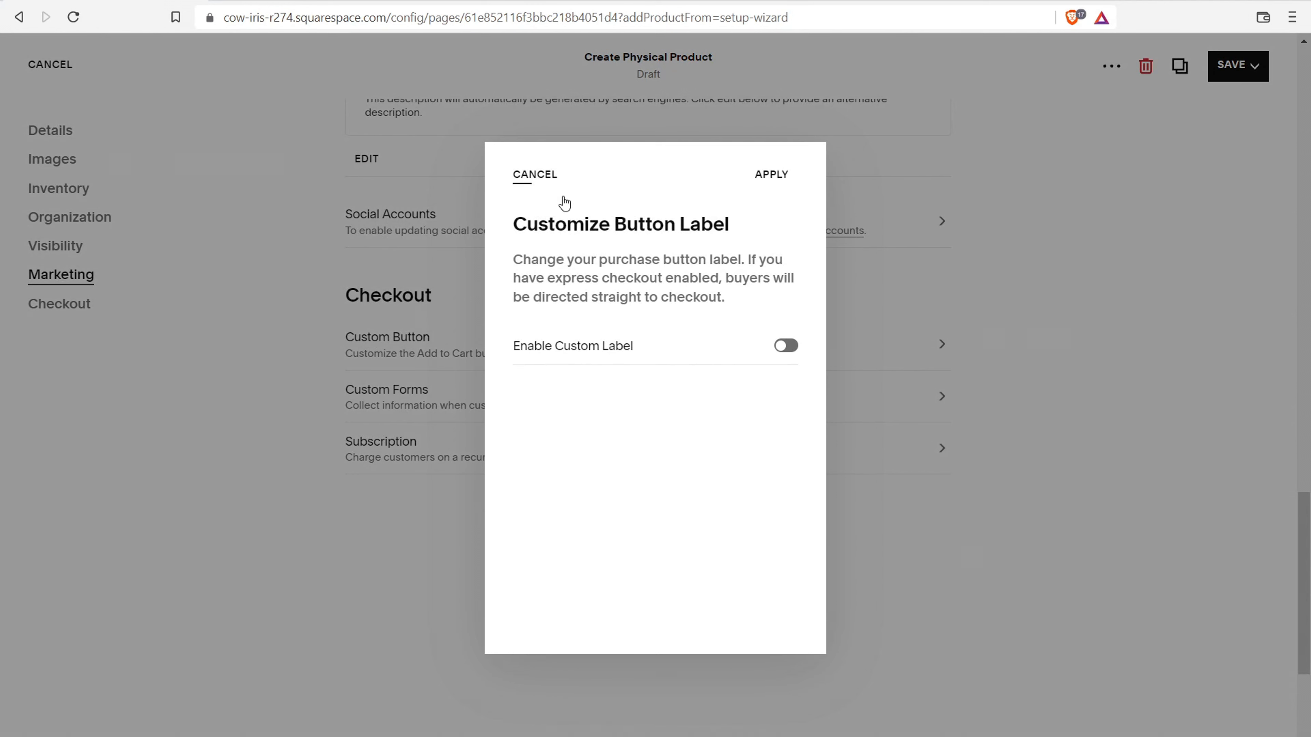
click(539, 175)
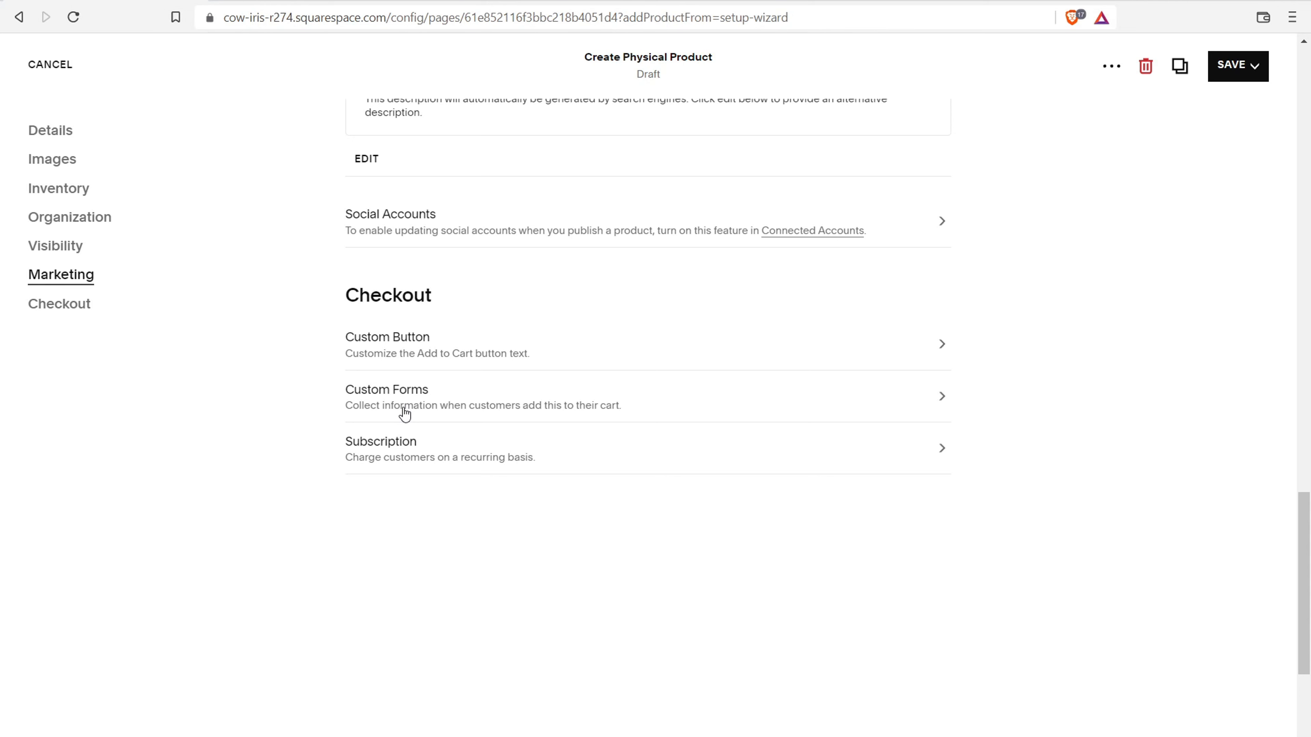
- Try out a new custom checkout form with an Email field, discard it and close Custom Forms
click(601, 412)
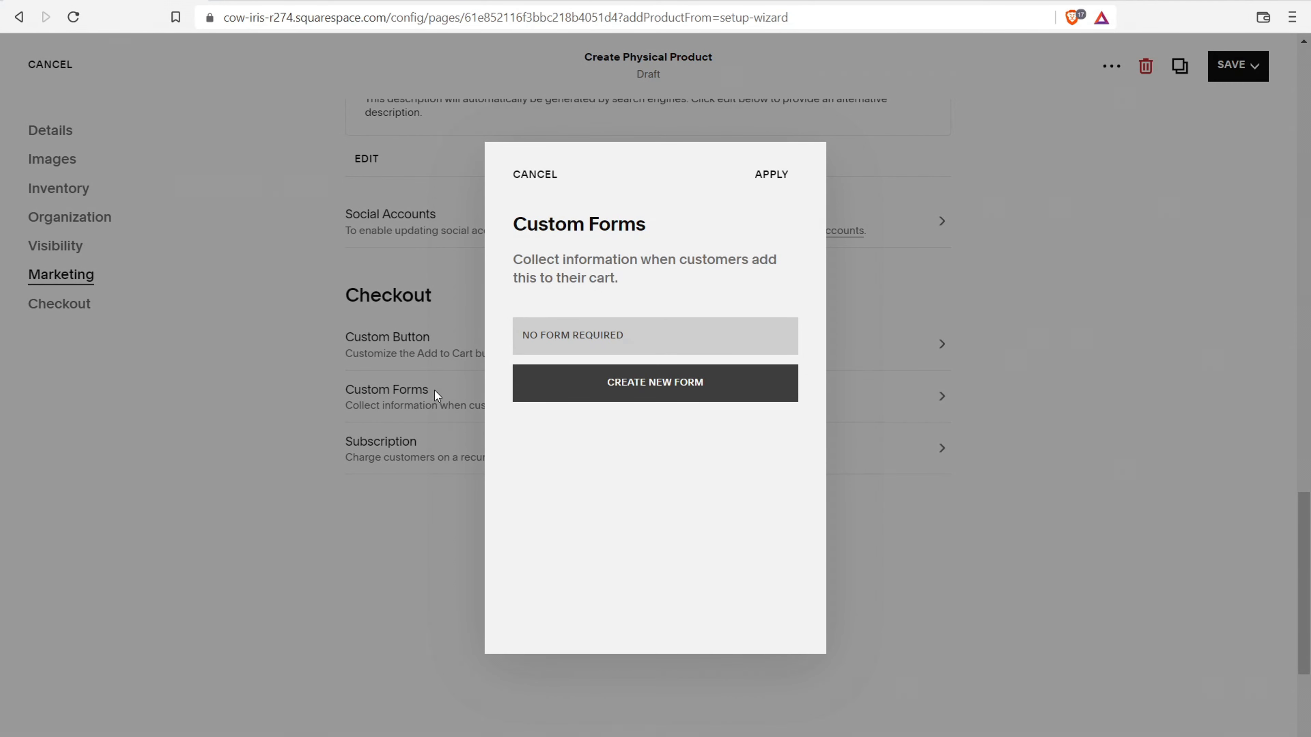
click(658, 382)
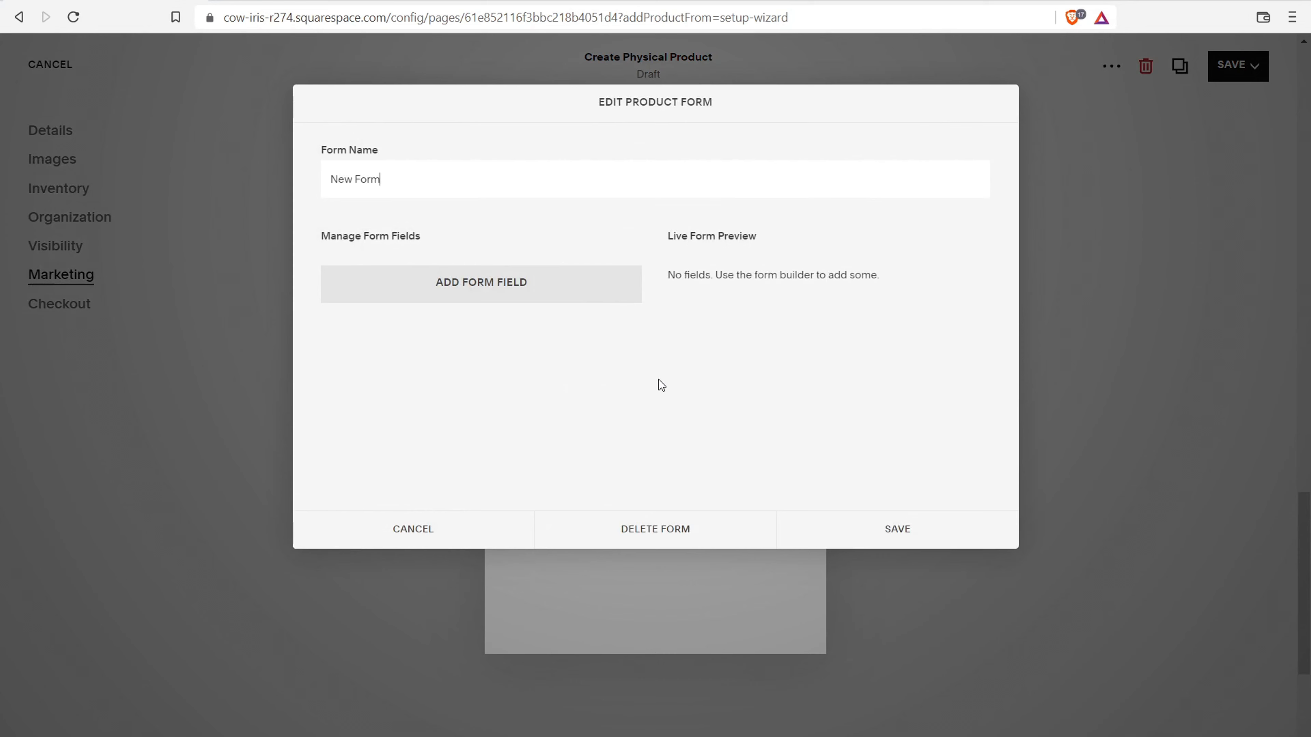
click(490, 288)
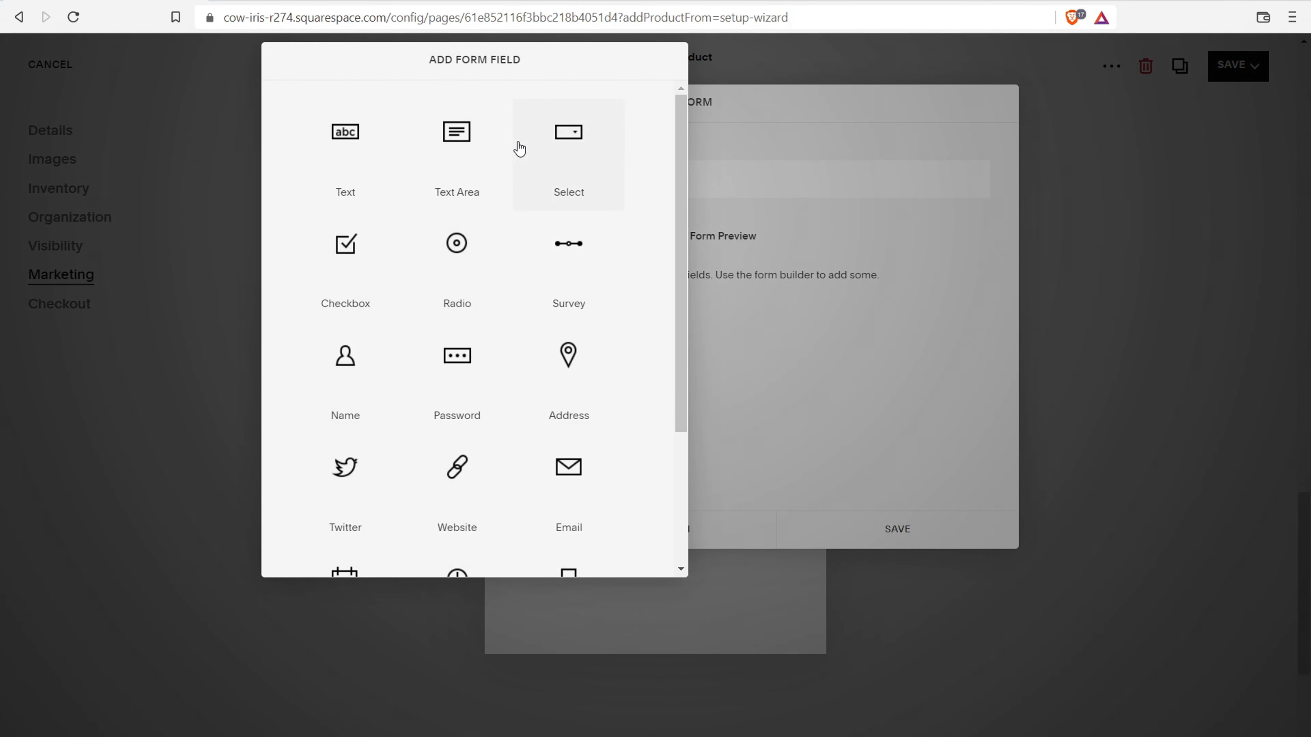
click(568, 461)
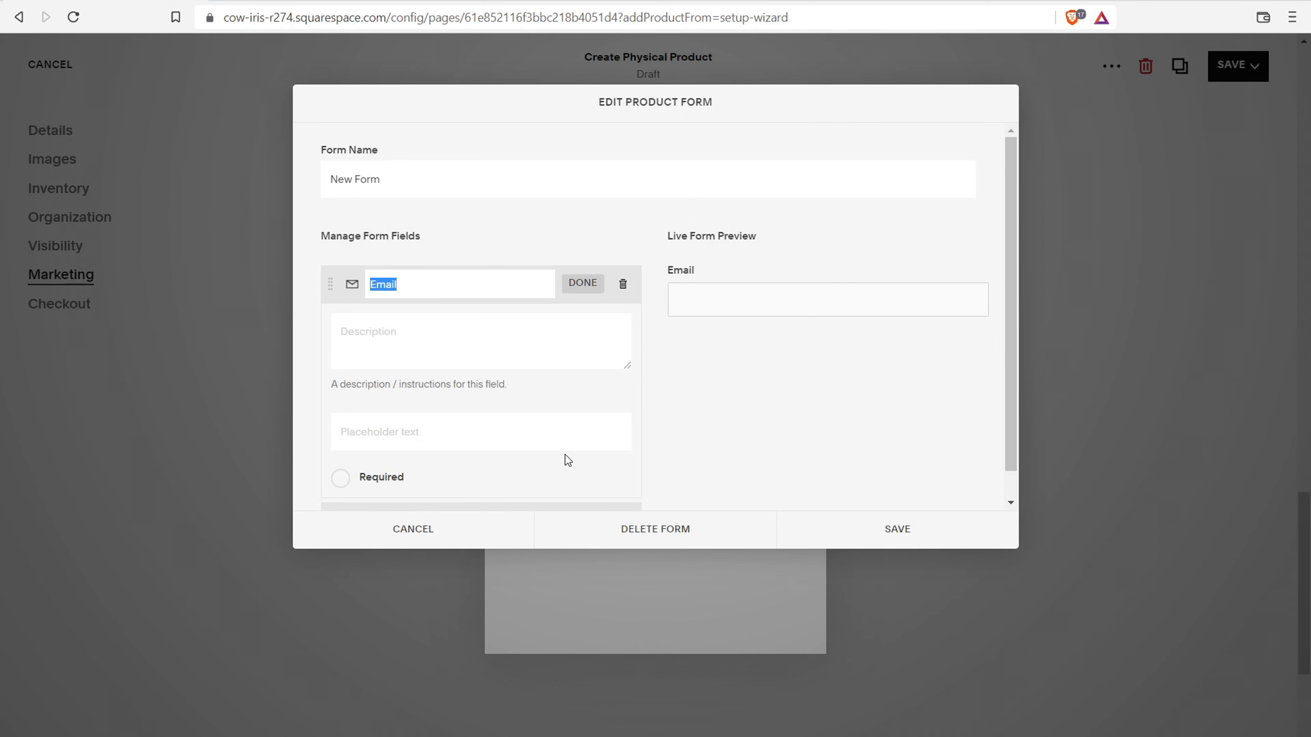
click(419, 529)
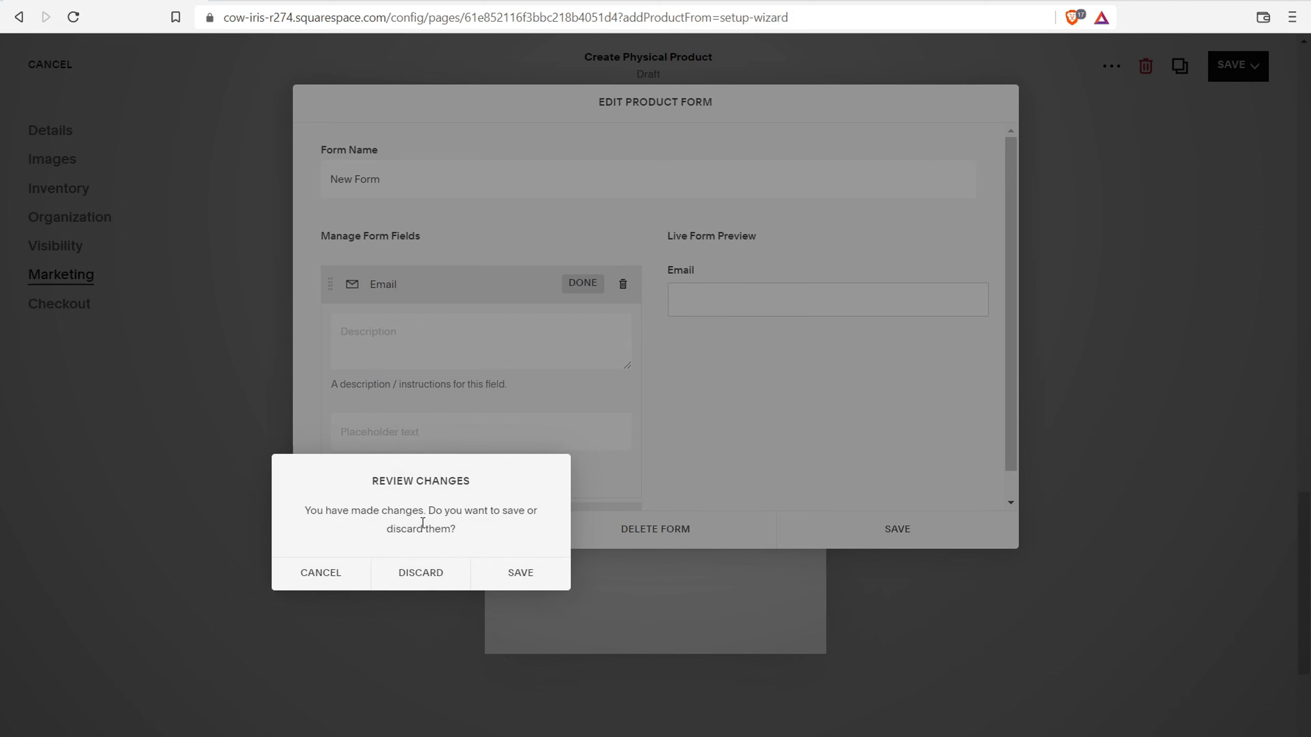
click(436, 573)
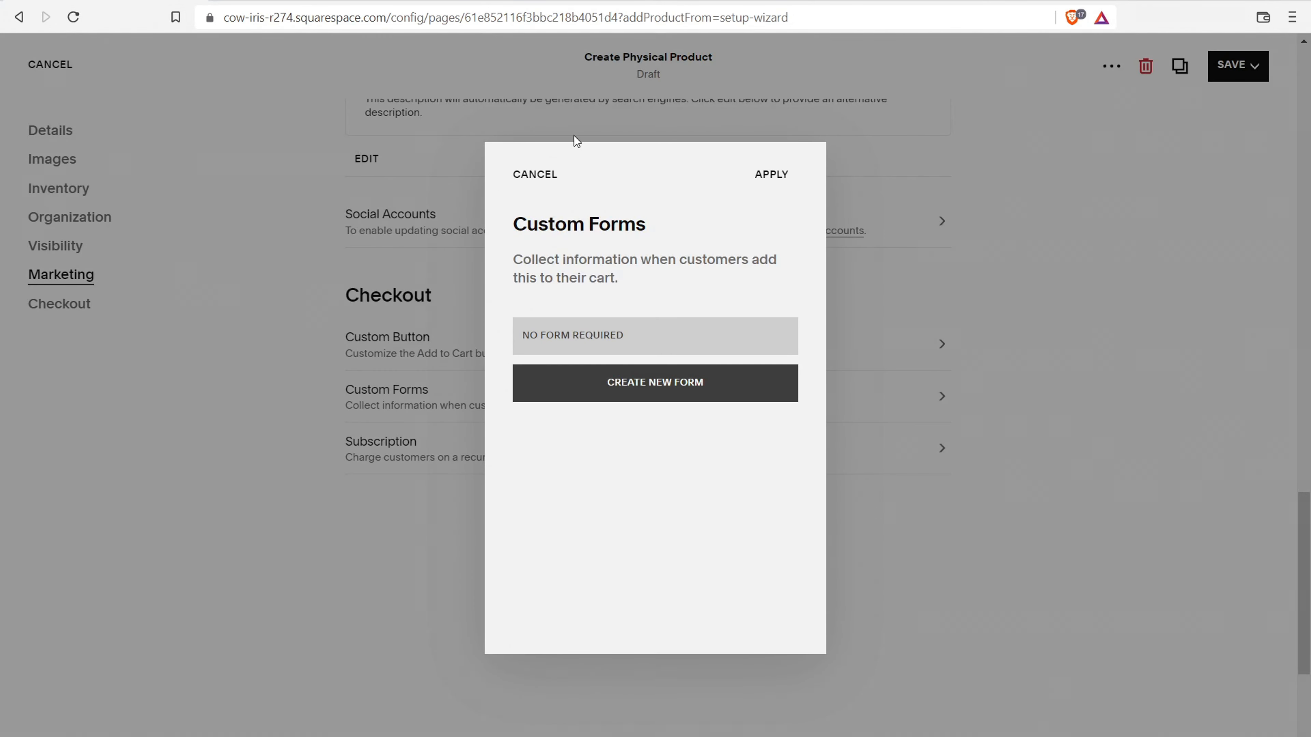
click(537, 174)
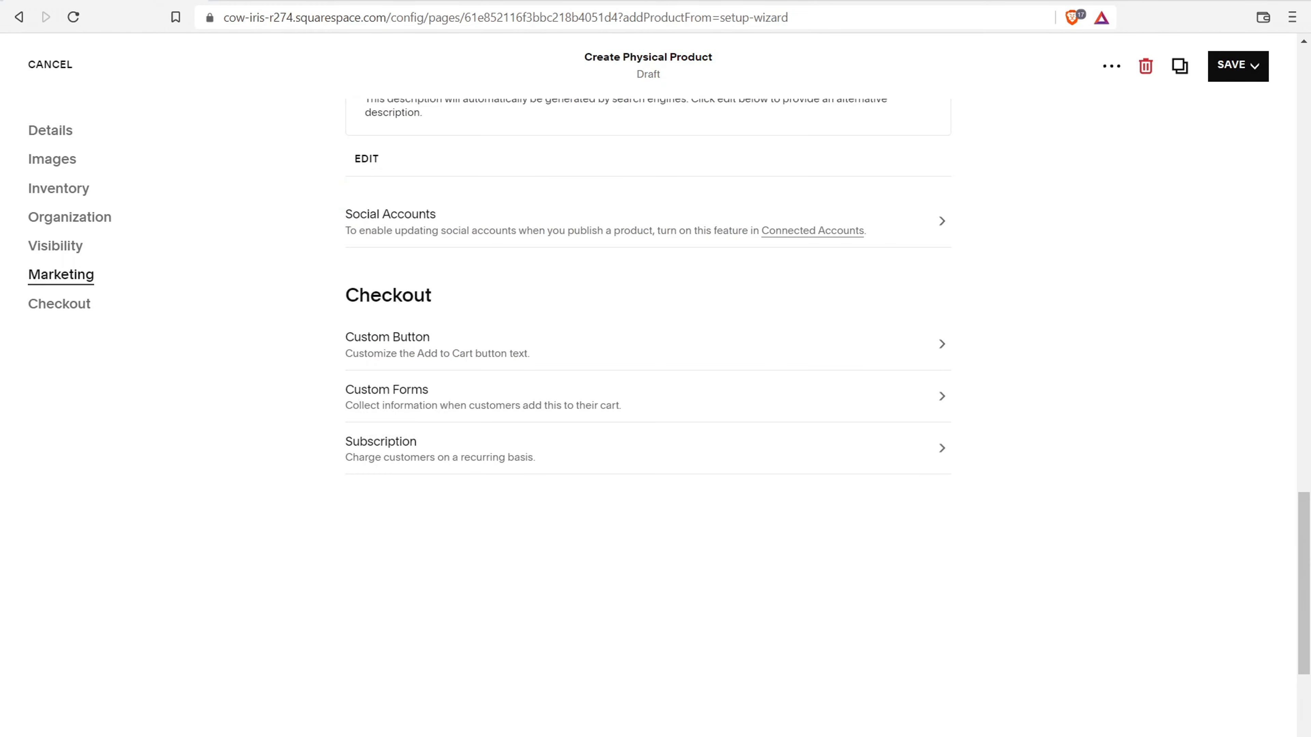
- Leave the physical product editor without saving the product
scroll(470, 145, up, 6)
click(60, 64)
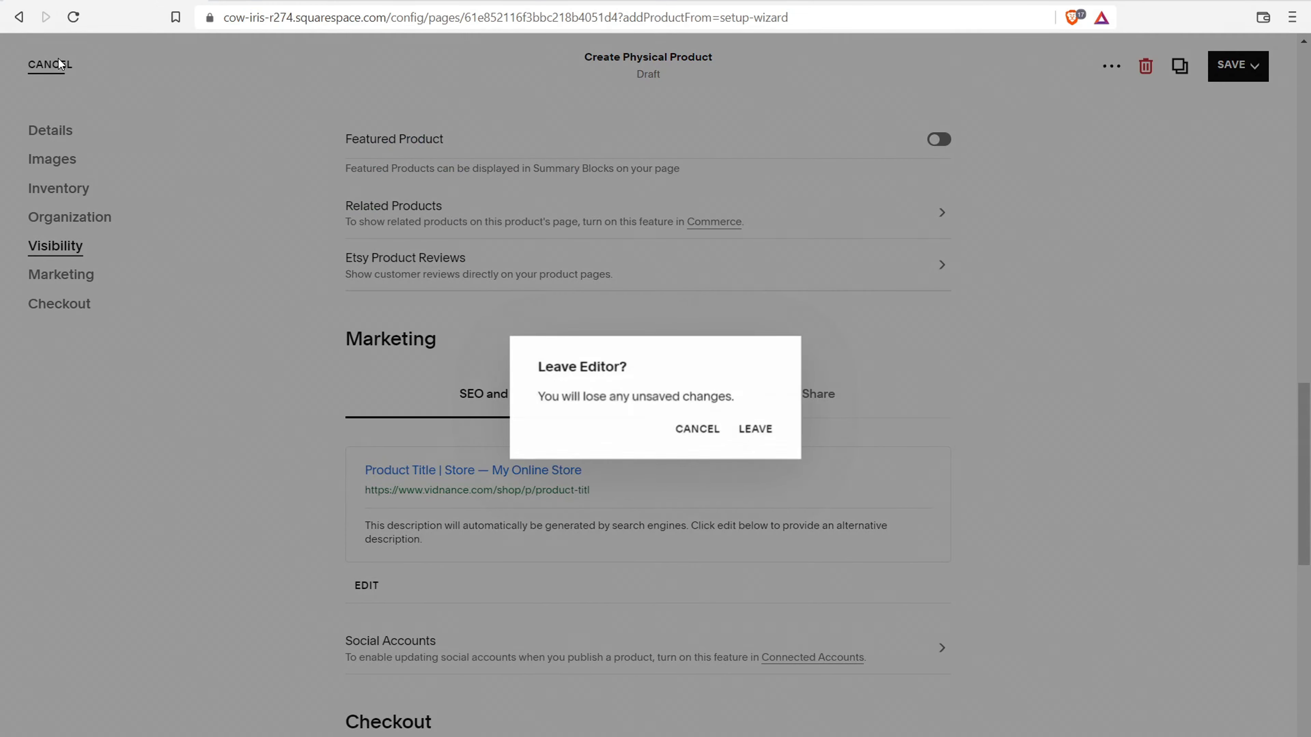
click(755, 429)
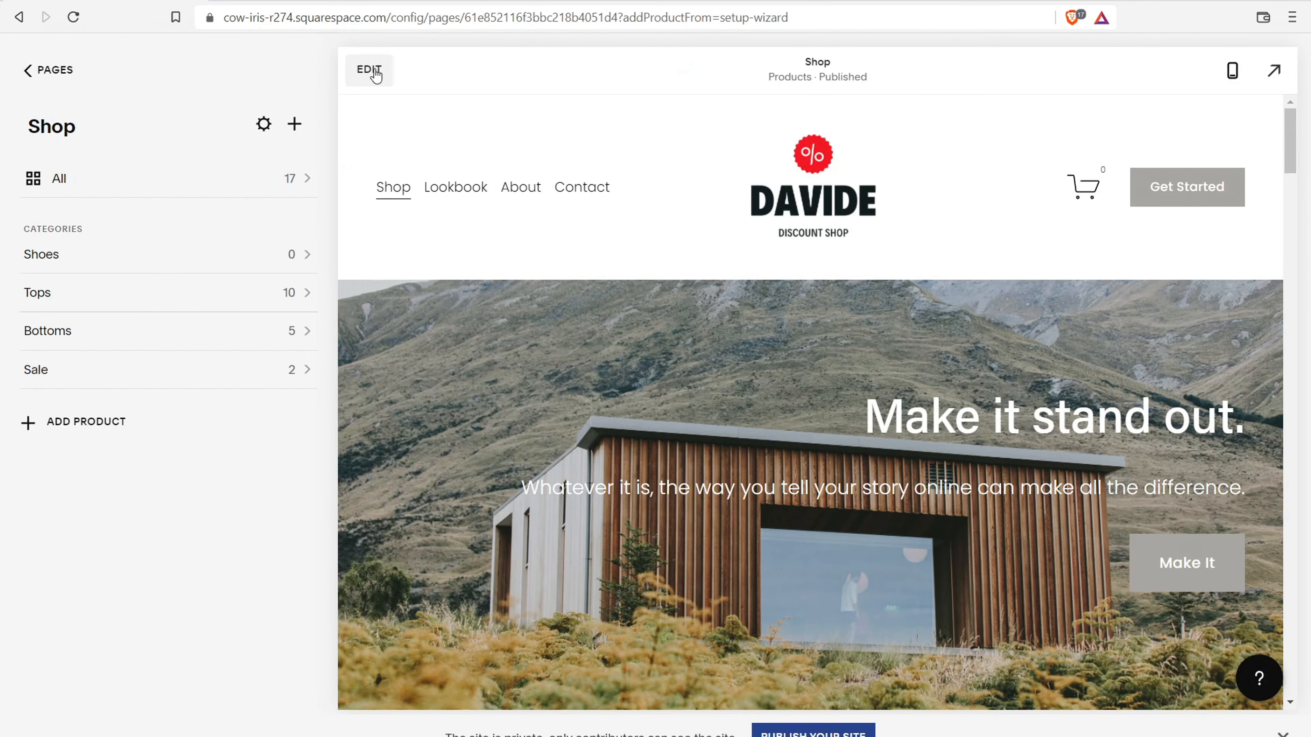
- Add a blank section below the Shop page's banner and insert a Summary block in it
click(370, 69)
scroll(776, 223, down, 6)
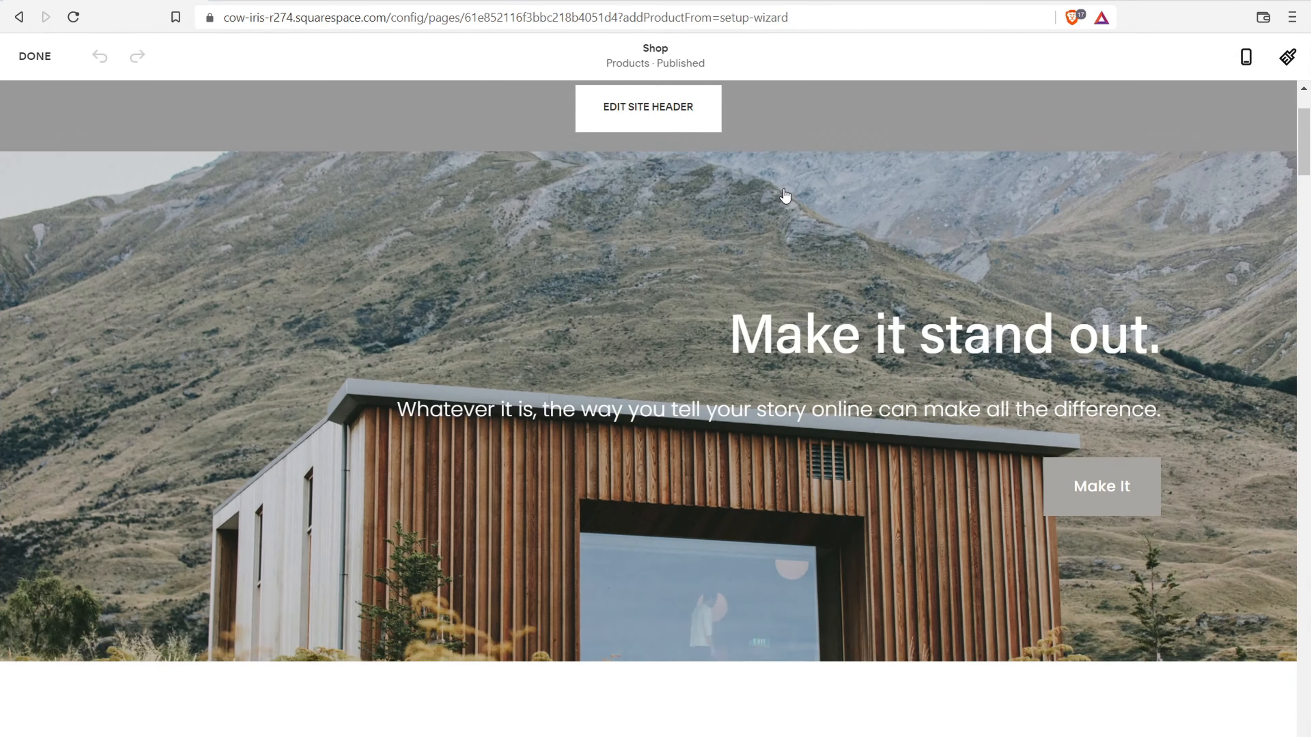
scroll(753, 176, down, 2)
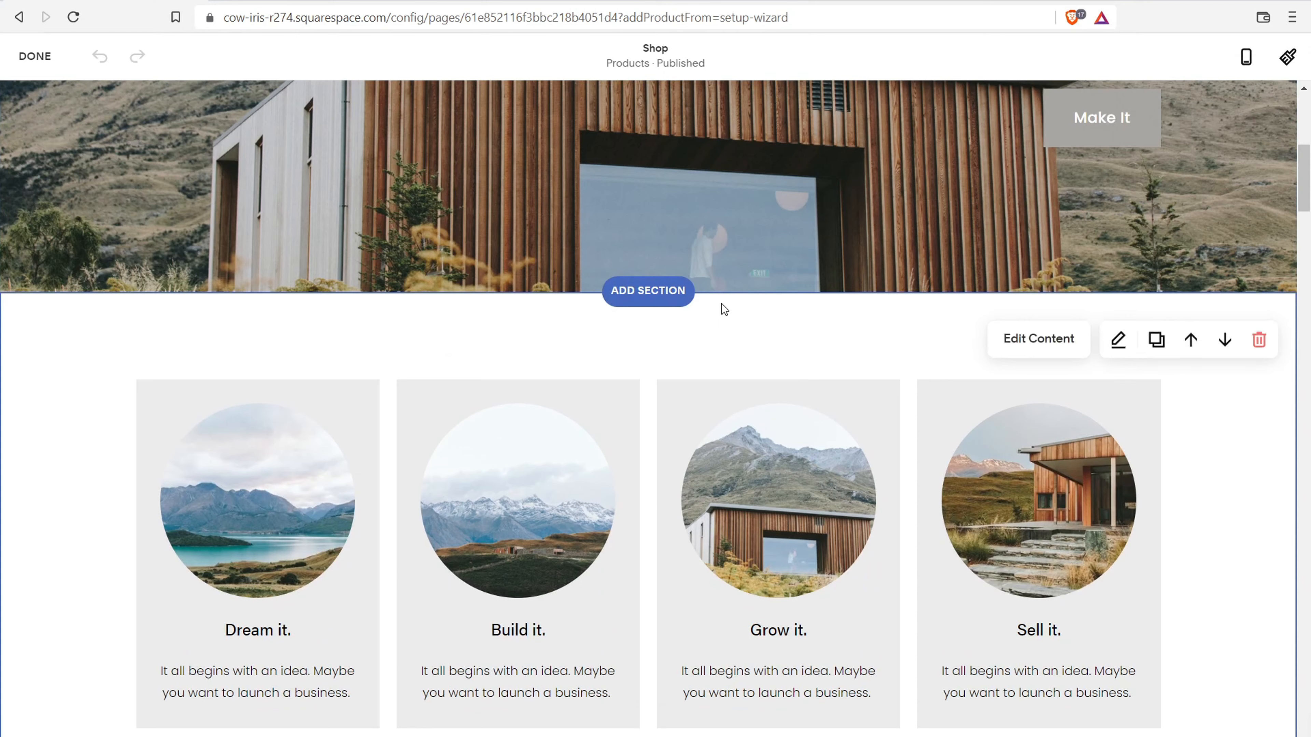
click(673, 292)
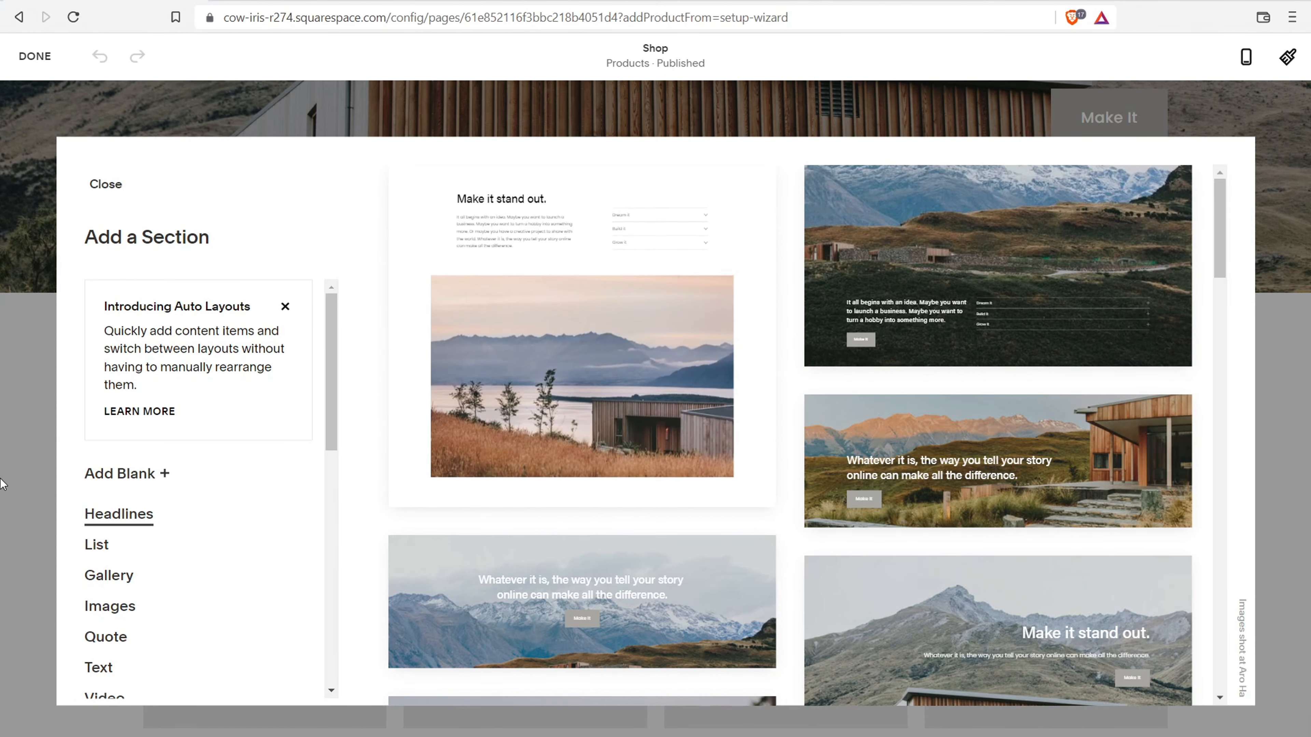
click(106, 475)
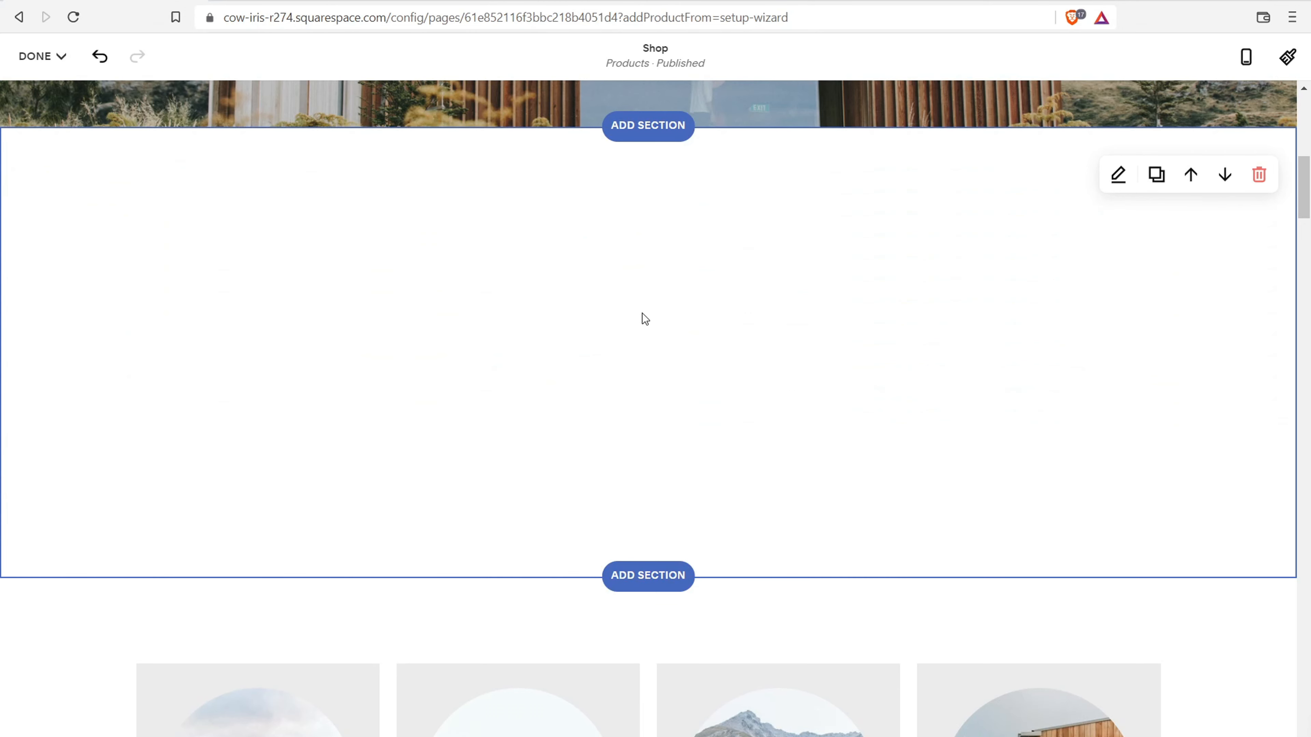
click(649, 325)
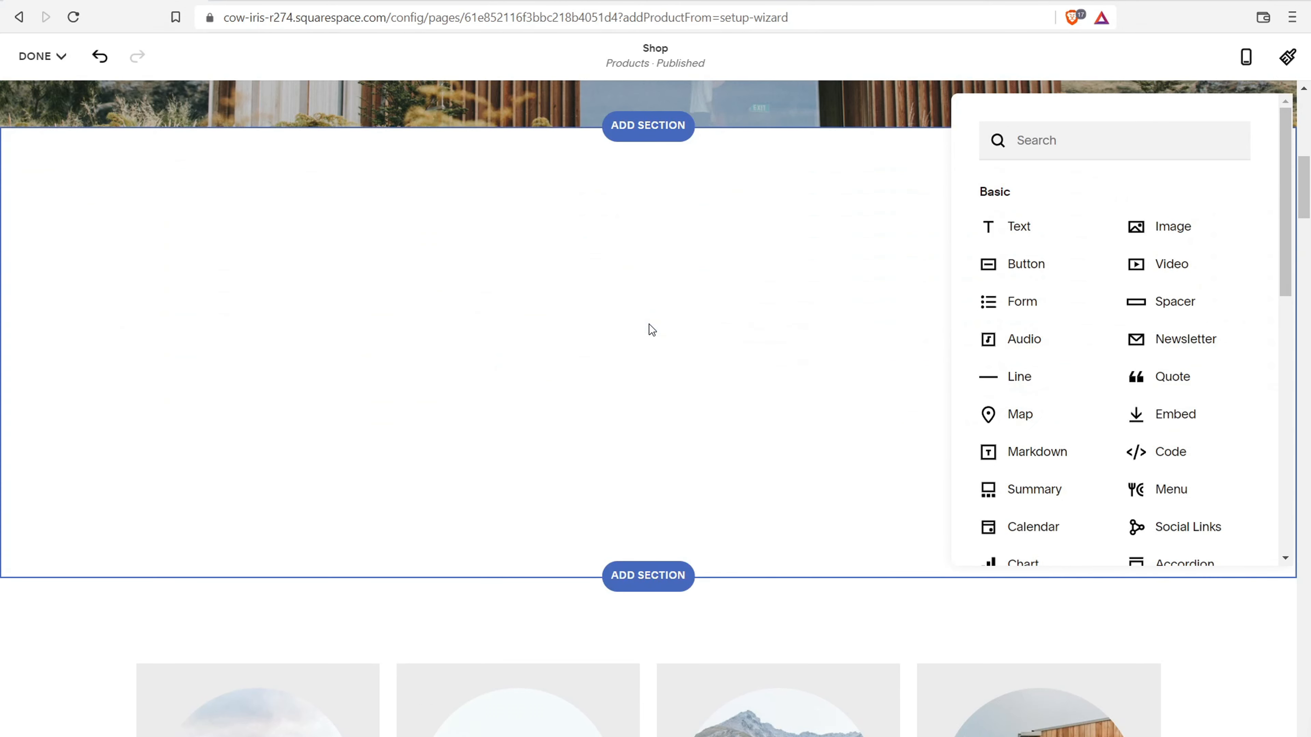
click(1037, 485)
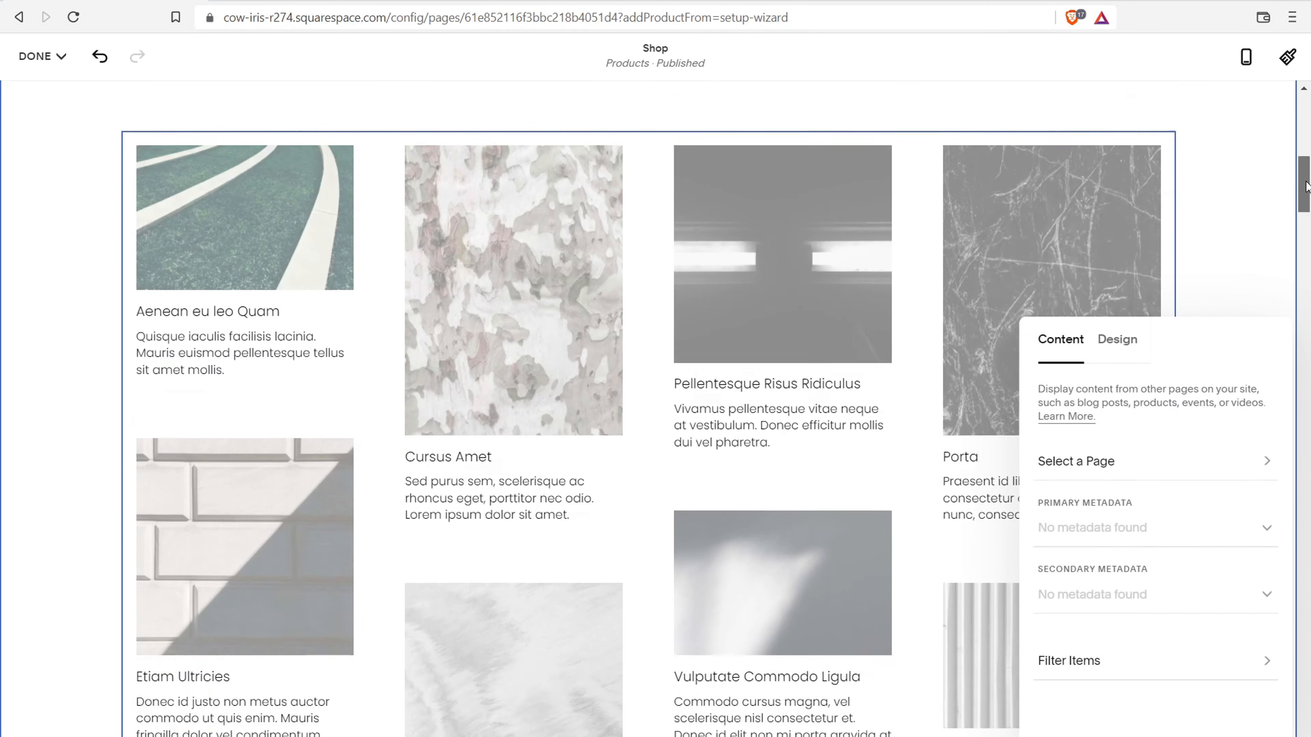
mouse_move(1303, 175)
mouse_down()
mouse_move(1308, 478)
mouse_move(1305, 179)
mouse_up()
scroll(931, 234, down, 2)
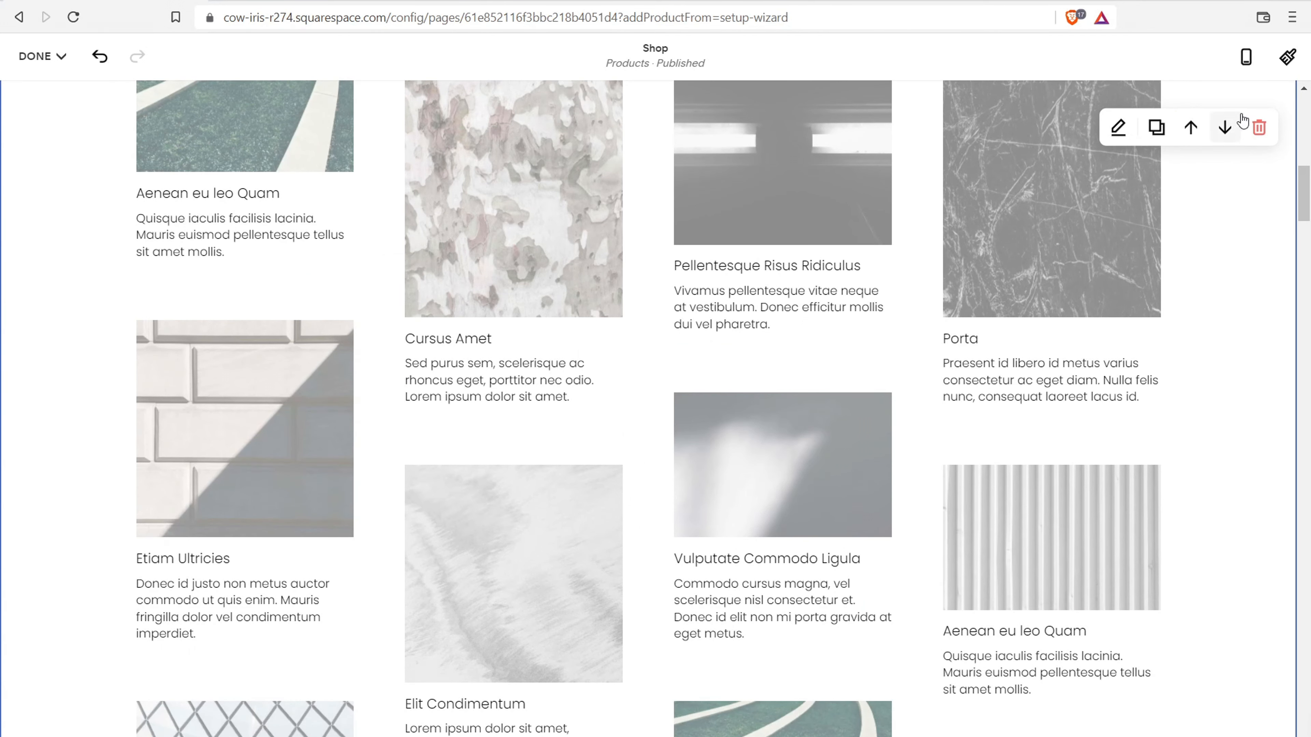
- Remove the section holding the Summary block and look over the rest of the Shop page
click(1259, 128)
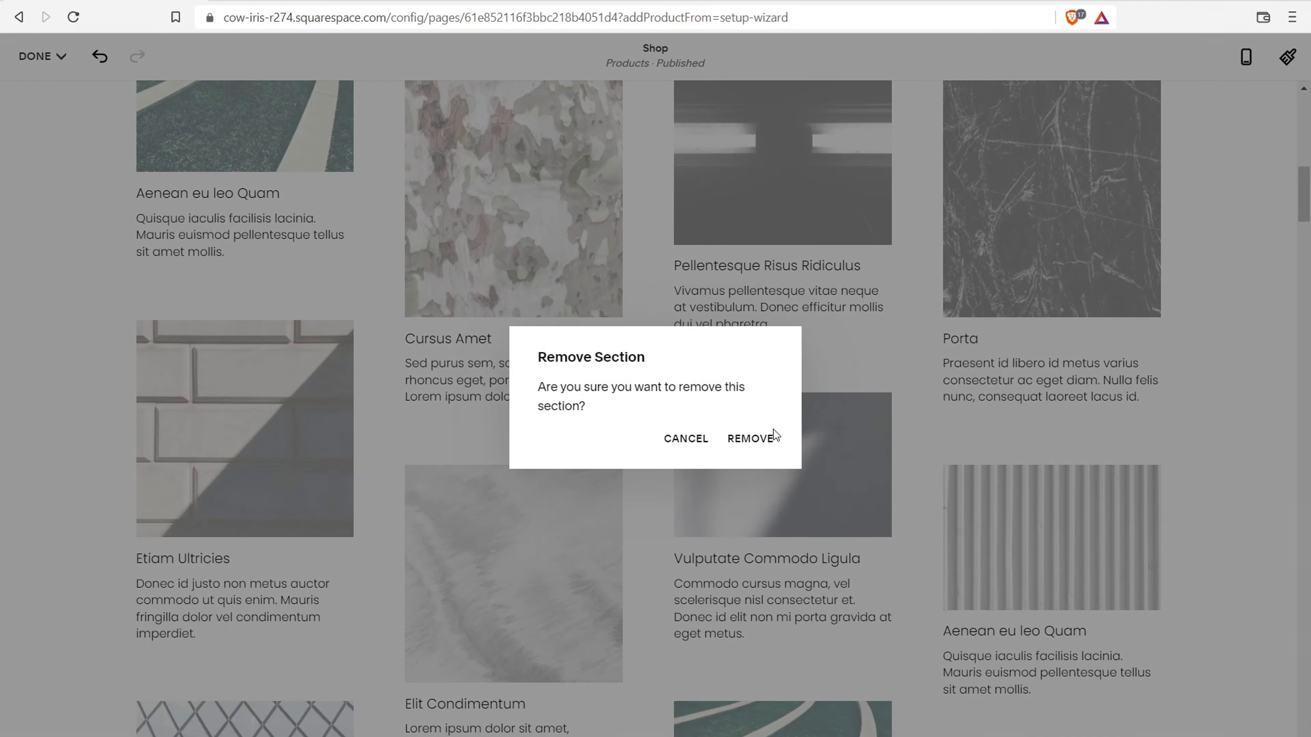
click(757, 439)
drag(1305, 235, 1307, 677)
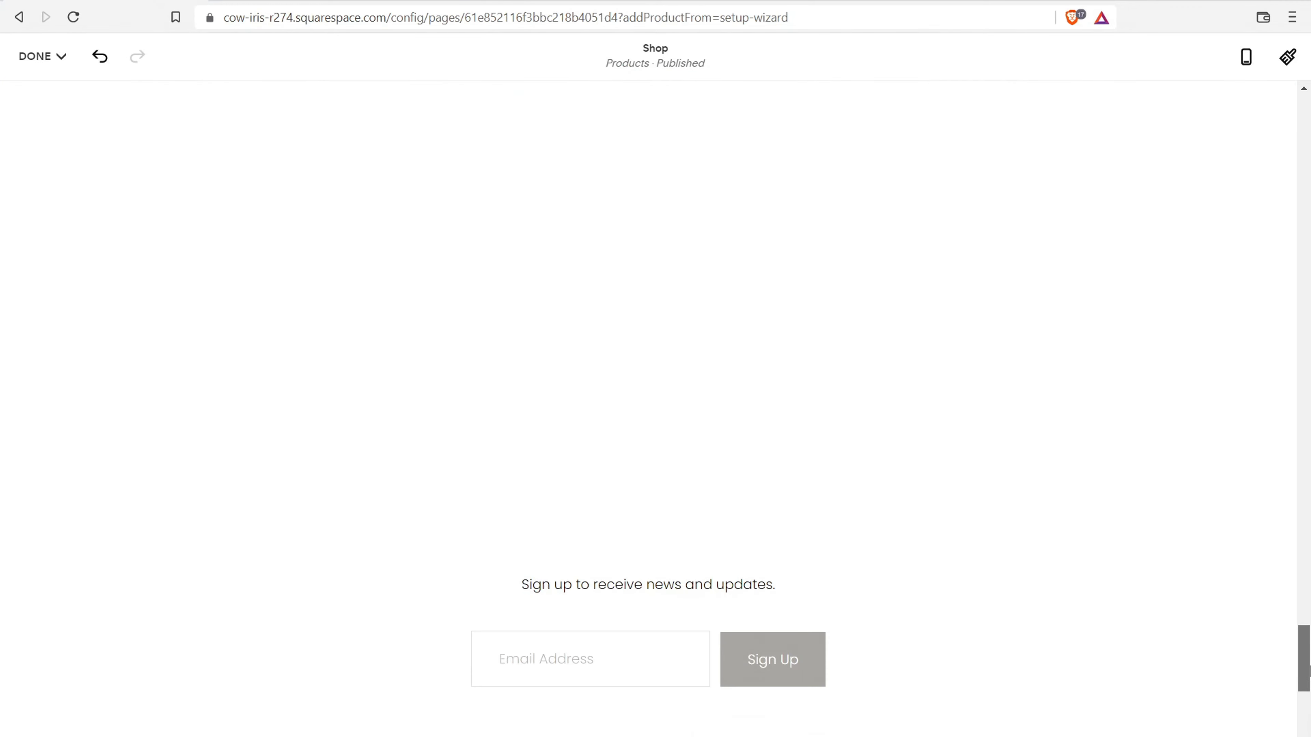
scroll(1052, 511, up, 5)
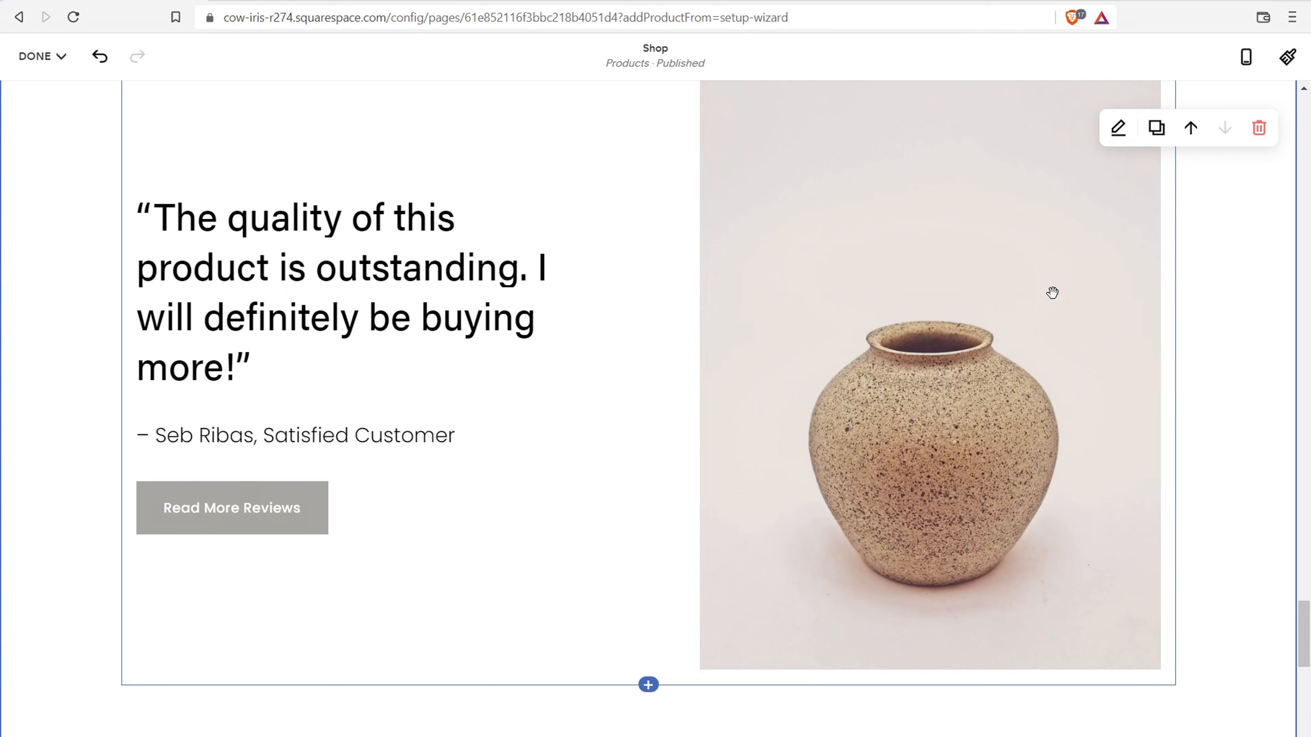
scroll(1305, 635, up, 2)
drag(1306, 624, 1305, 307)
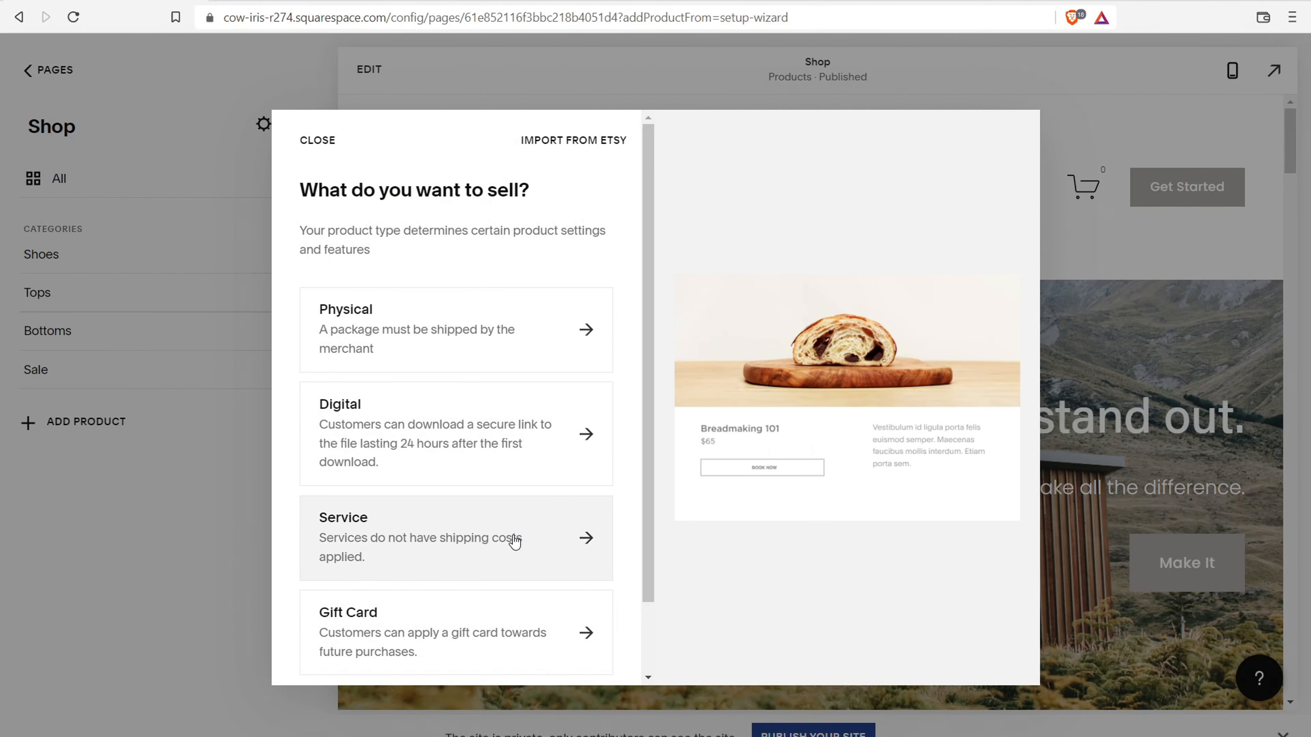
- Open a new Digital product, look over its settings through Checkout, and cancel it
click(454, 432)
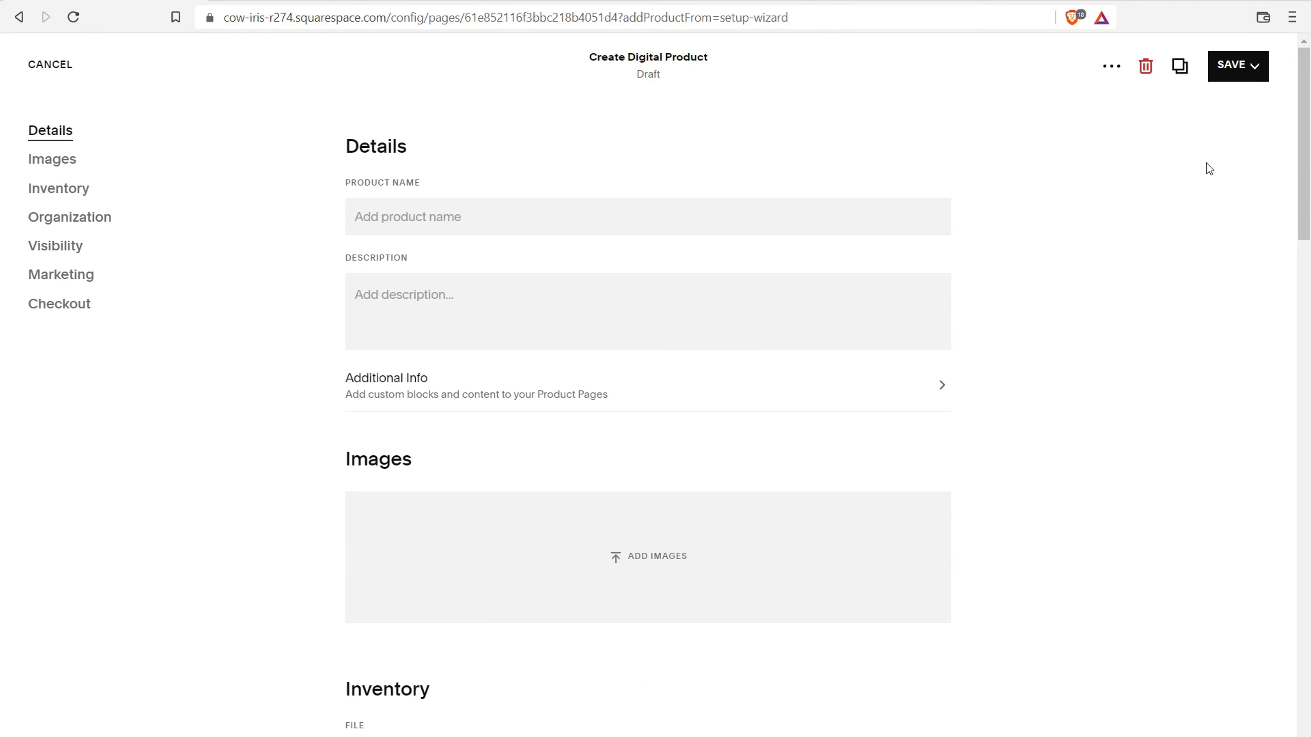
drag(1305, 164, 1277, 537)
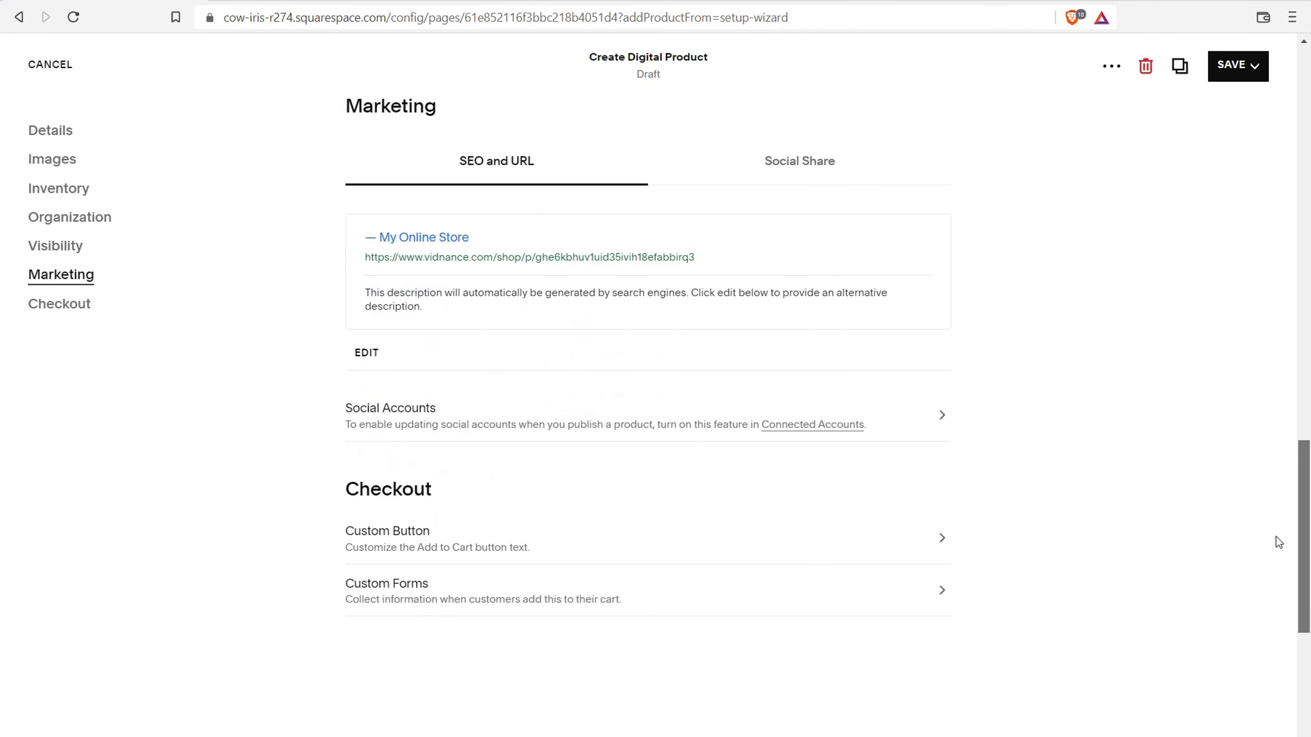
drag(1277, 537, 1277, 550)
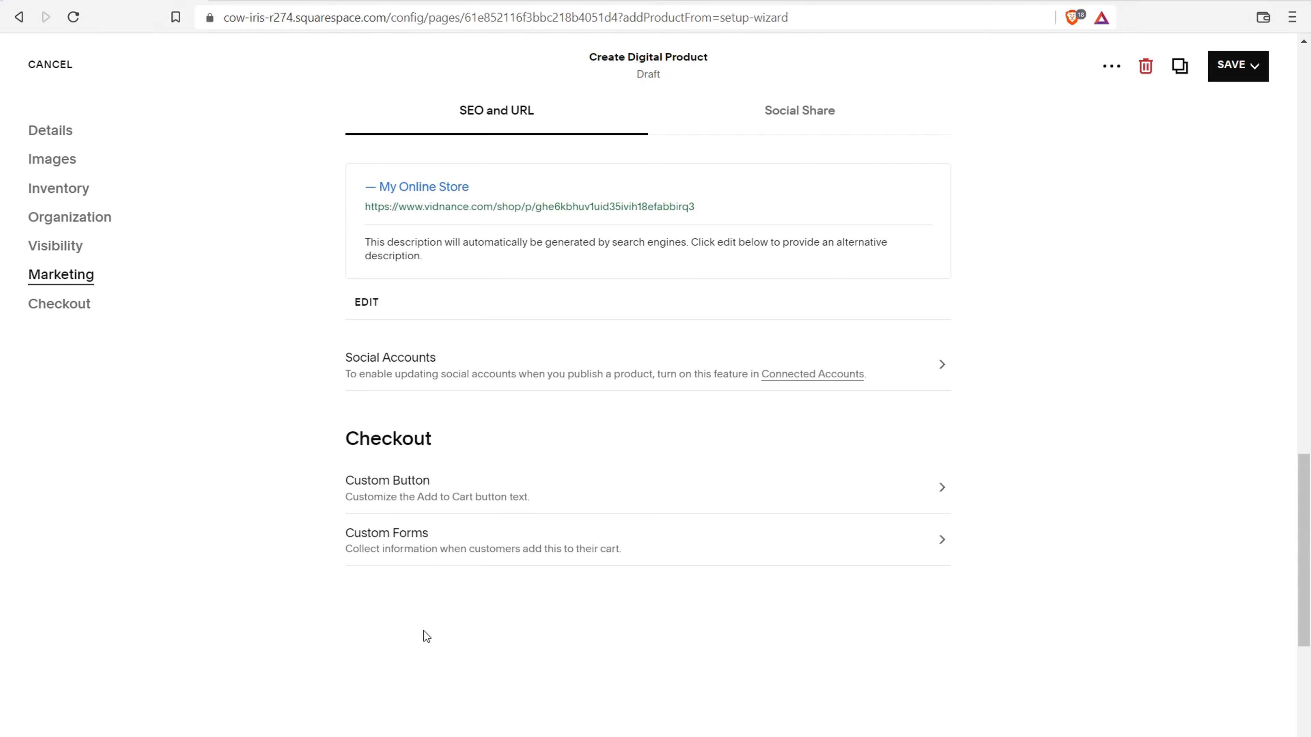
click(50, 65)
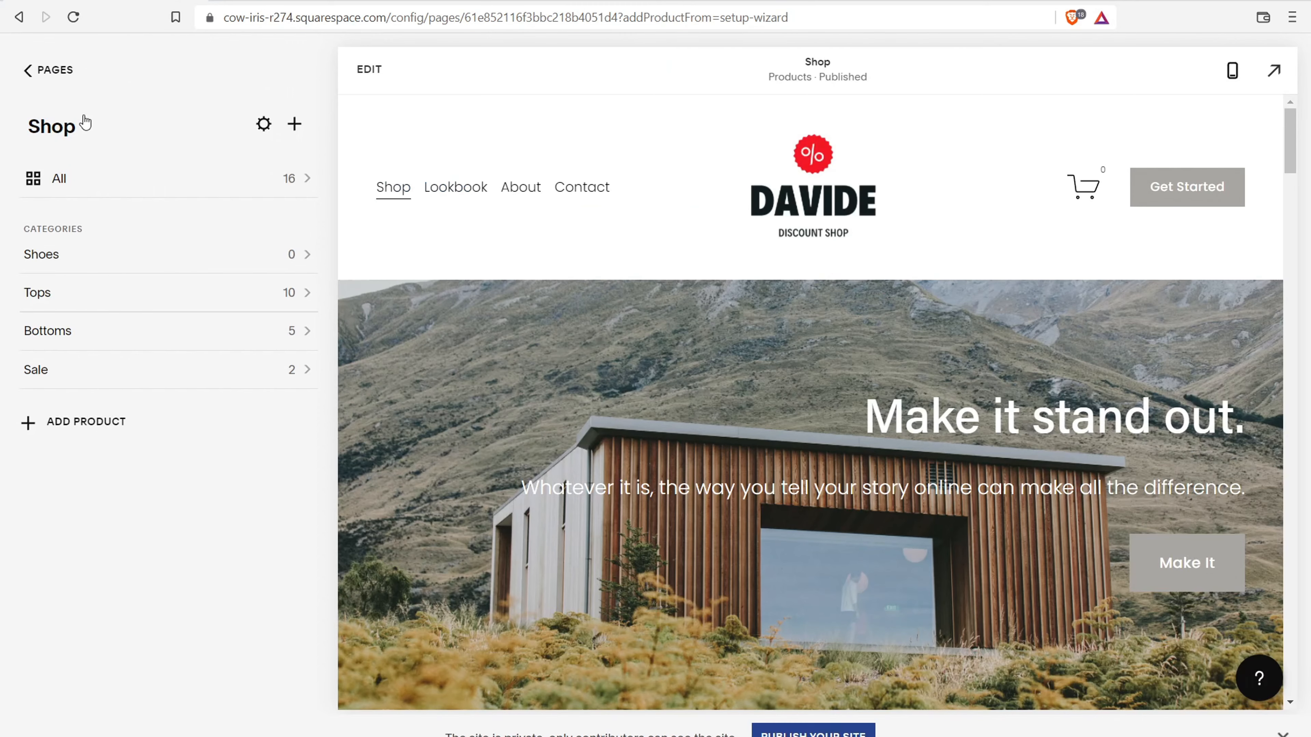
- Start creating a Service product from the store setup checklist in Commerce
click(28, 70)
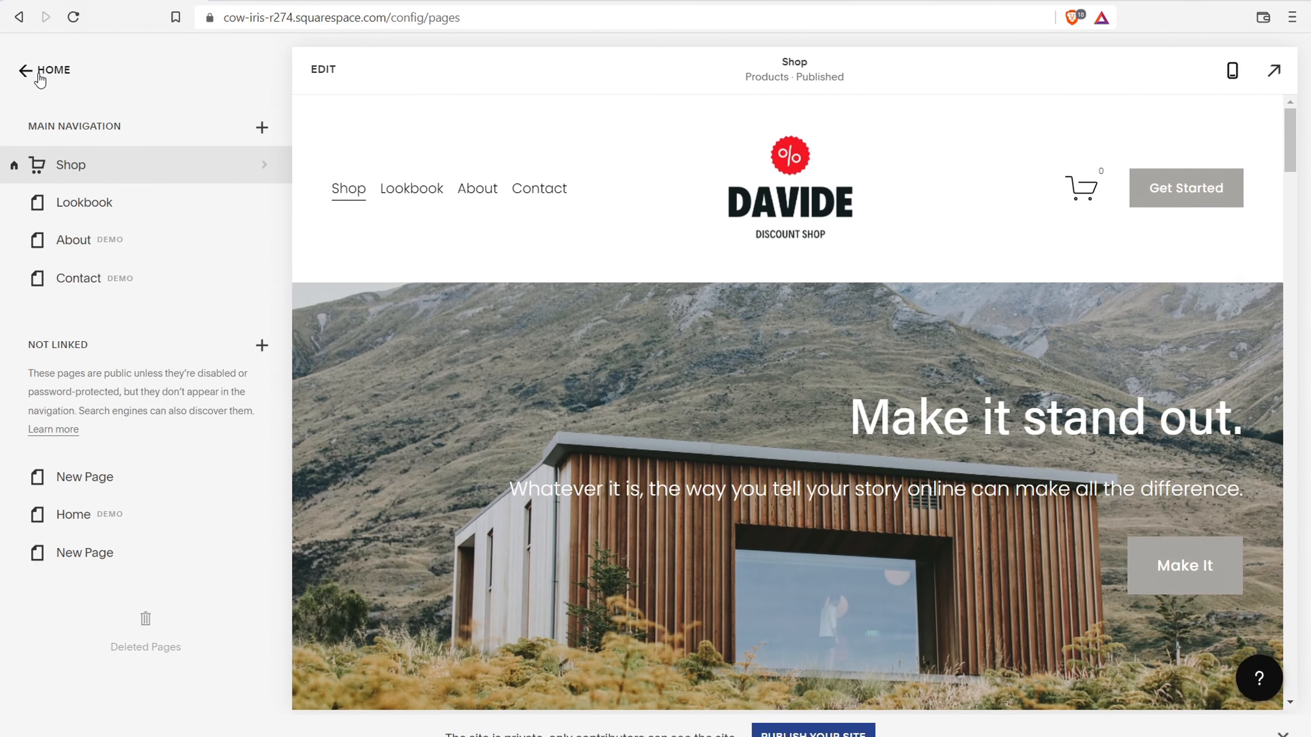
click(44, 69)
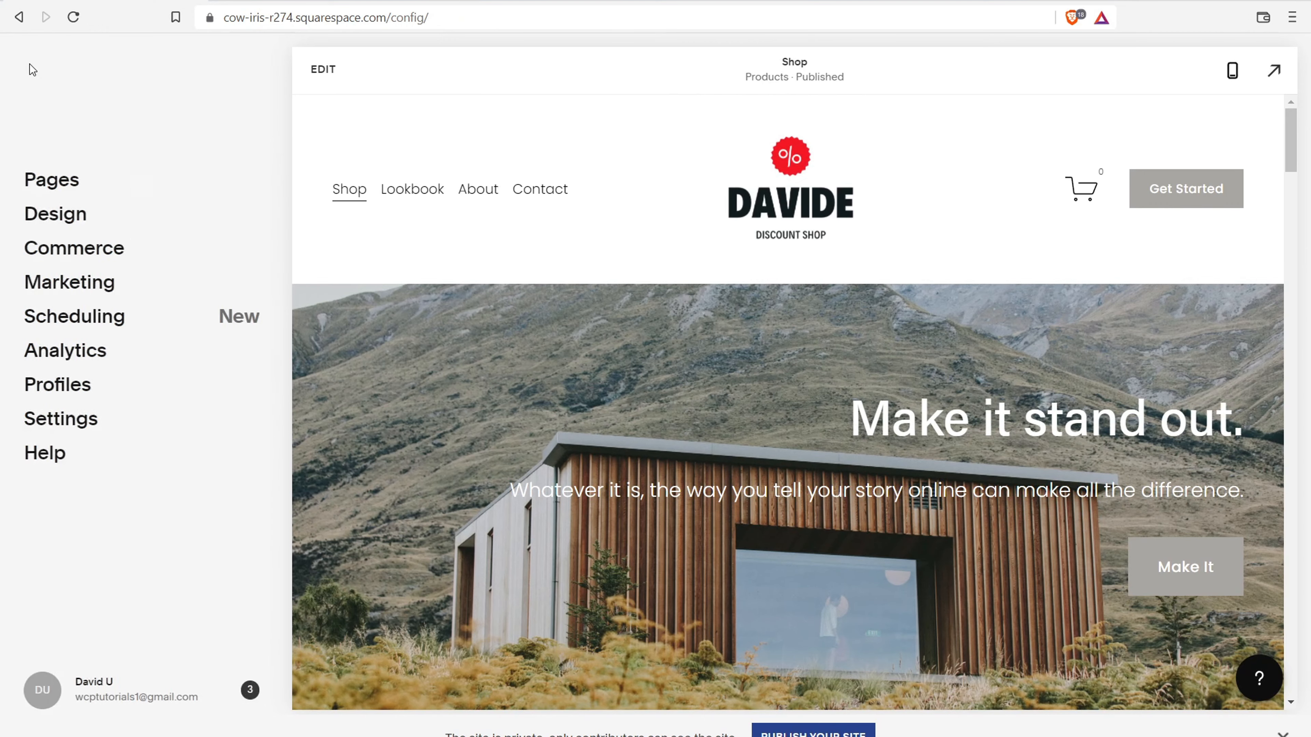
click(77, 248)
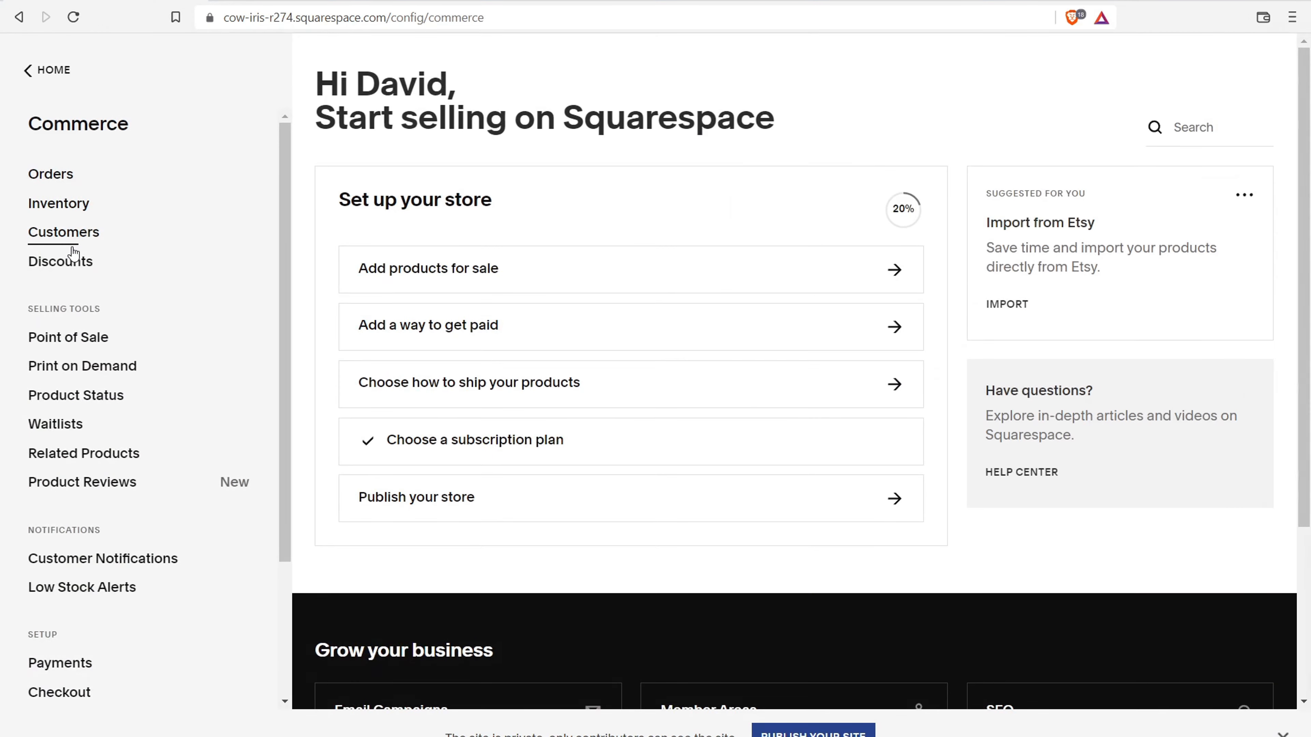
click(556, 269)
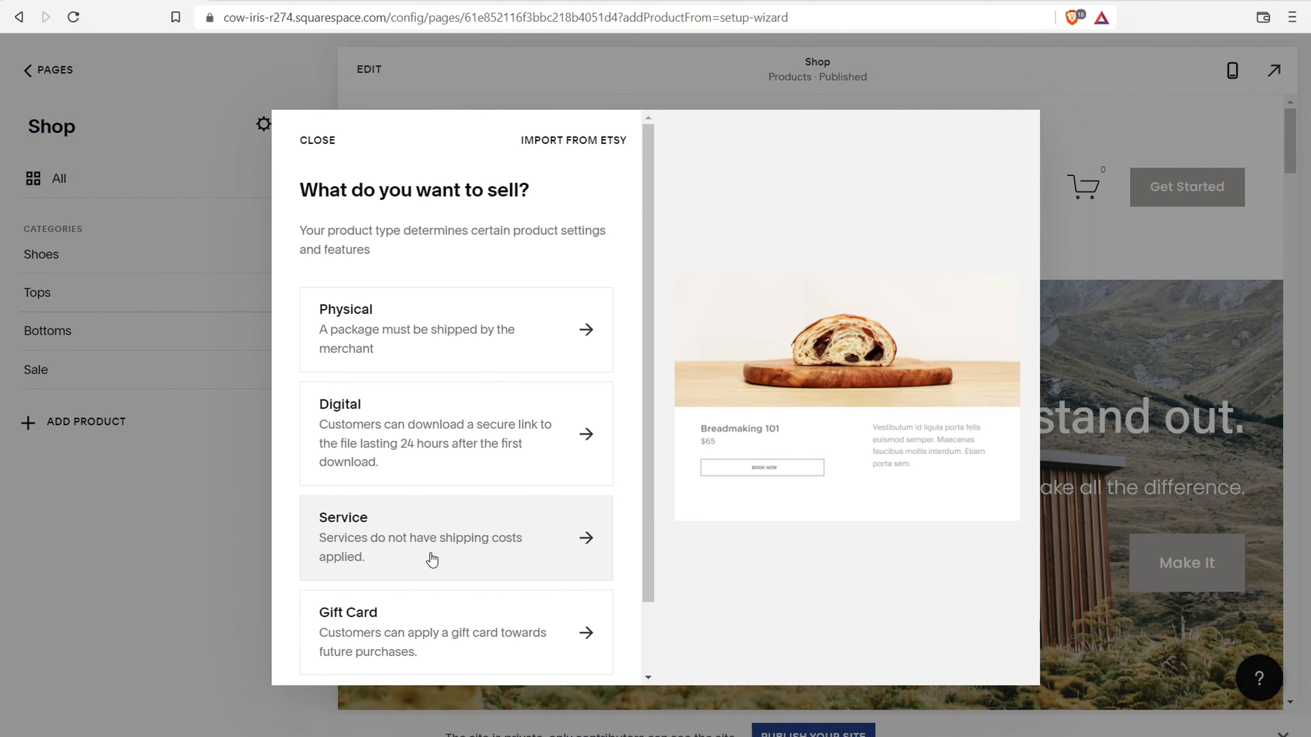
click(432, 557)
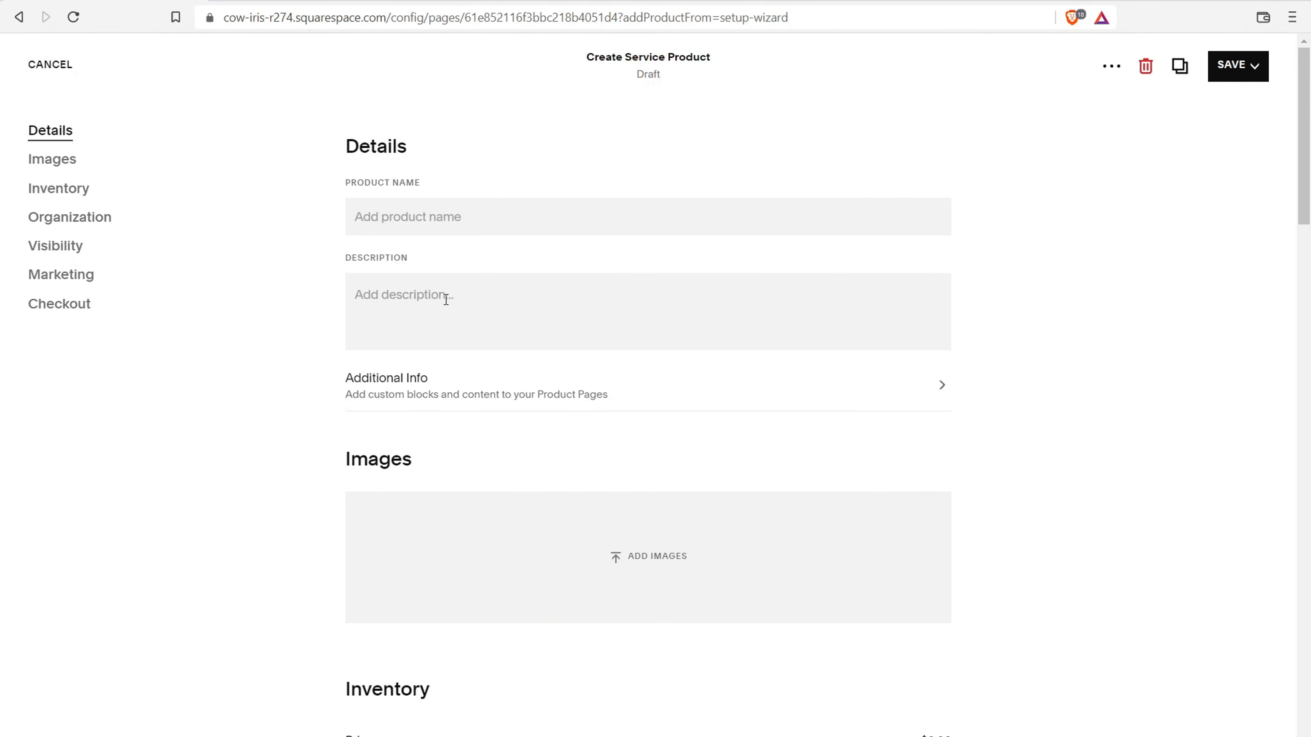
- Look over the Service product's details, inventory and remaining settings, and cancel the product
scroll(438, 287, down, 8)
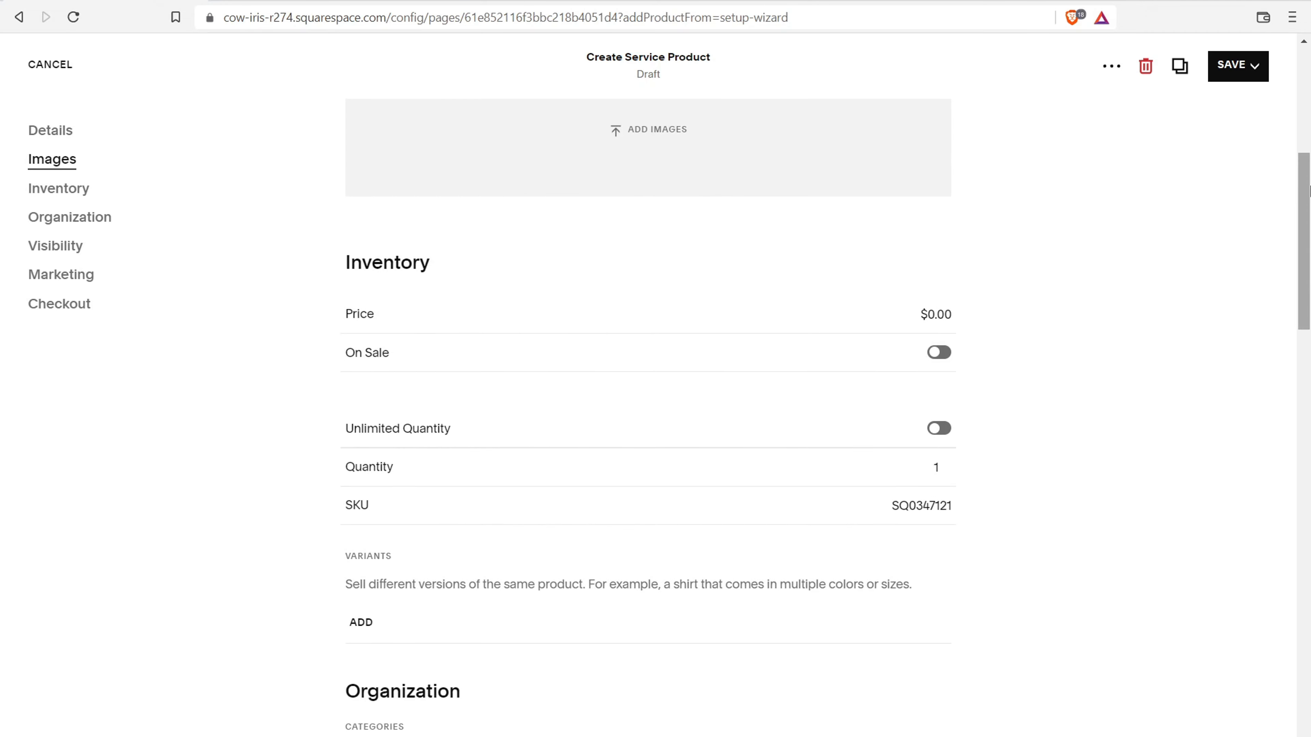
drag(1304, 207, 1308, 495)
drag(1308, 537, 1306, 88)
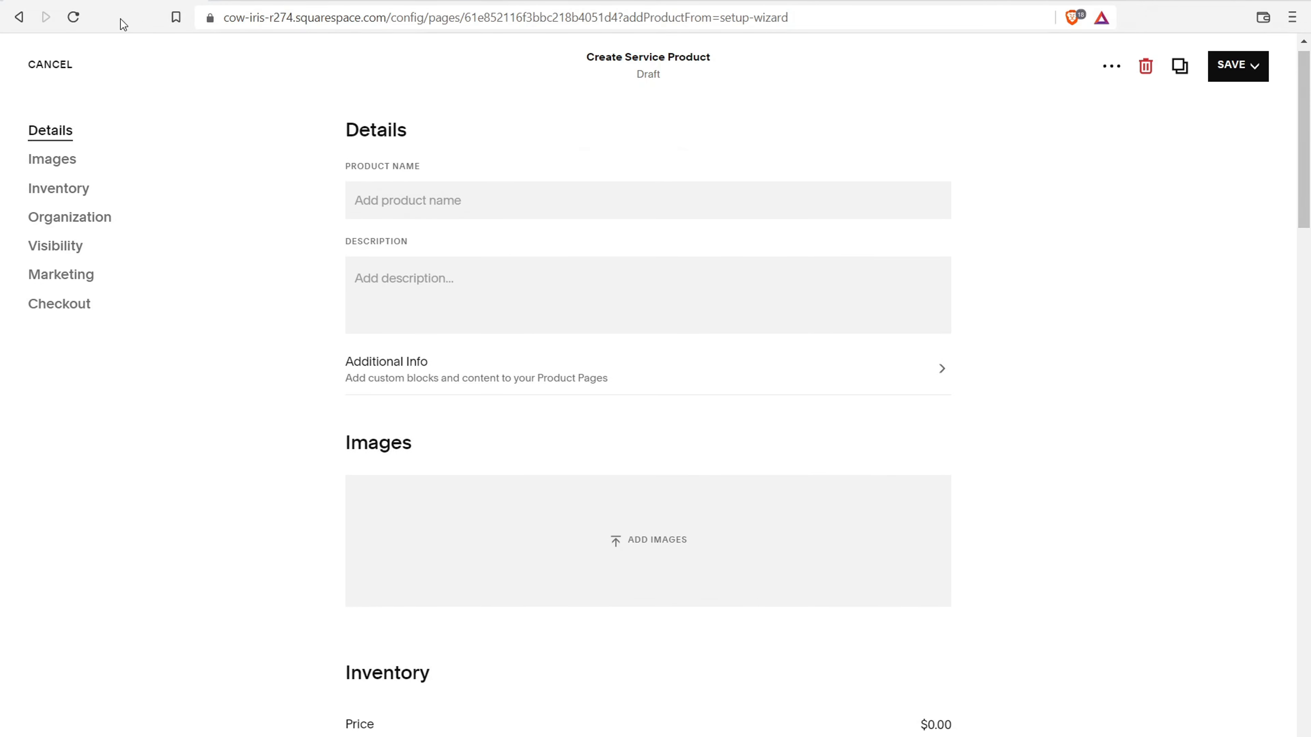
click(49, 65)
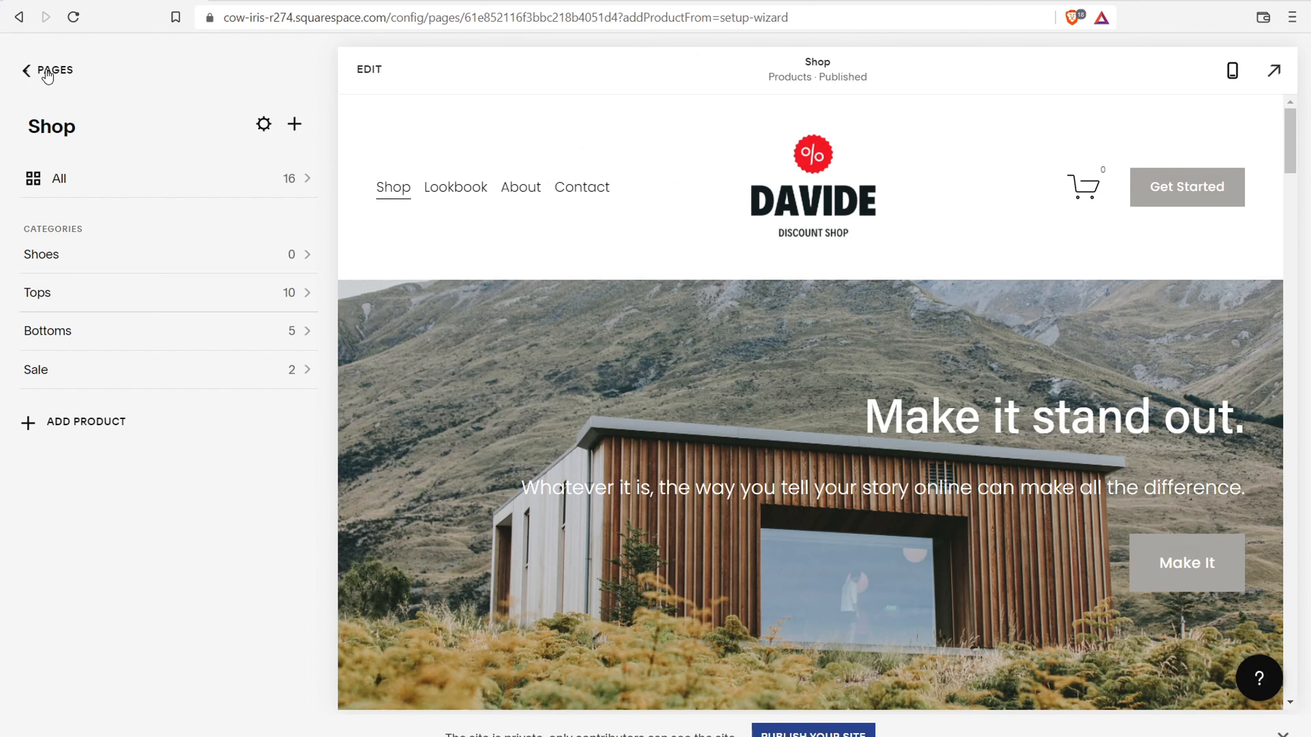
- Return to the site's main menu and open Scheduling
click(47, 72)
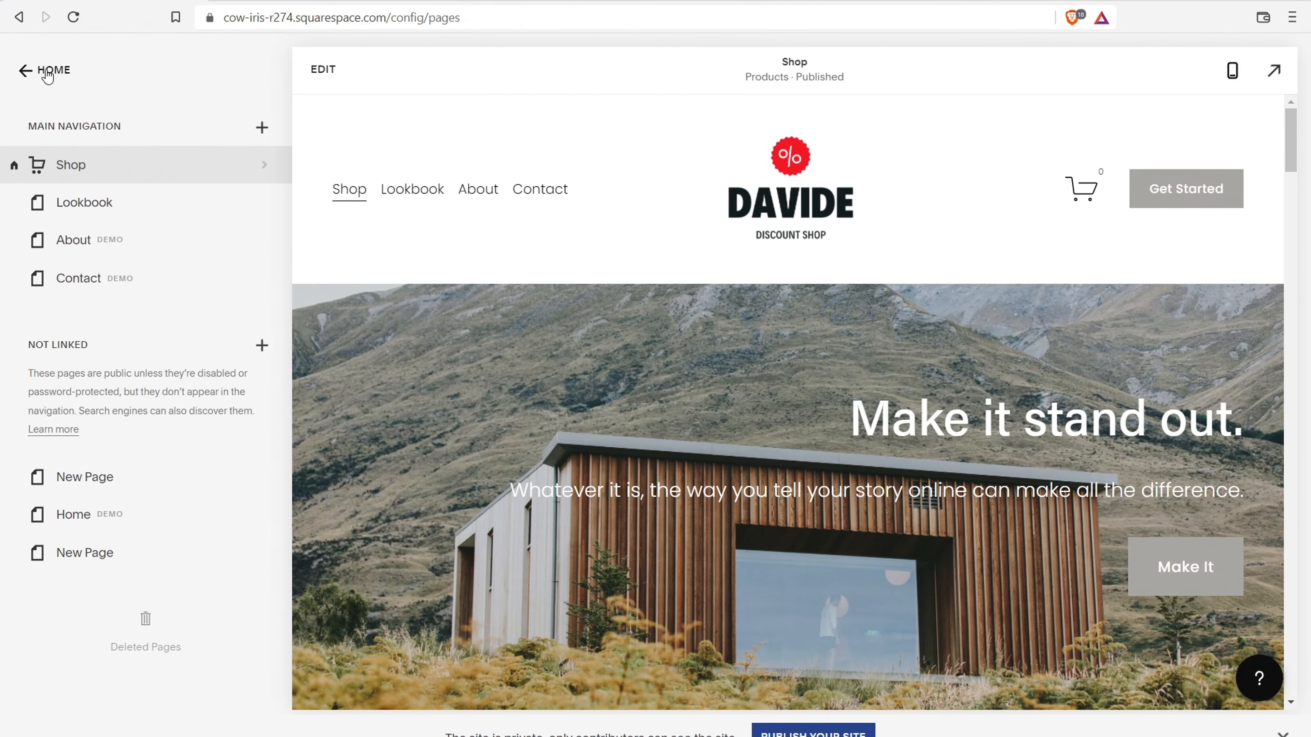
click(47, 73)
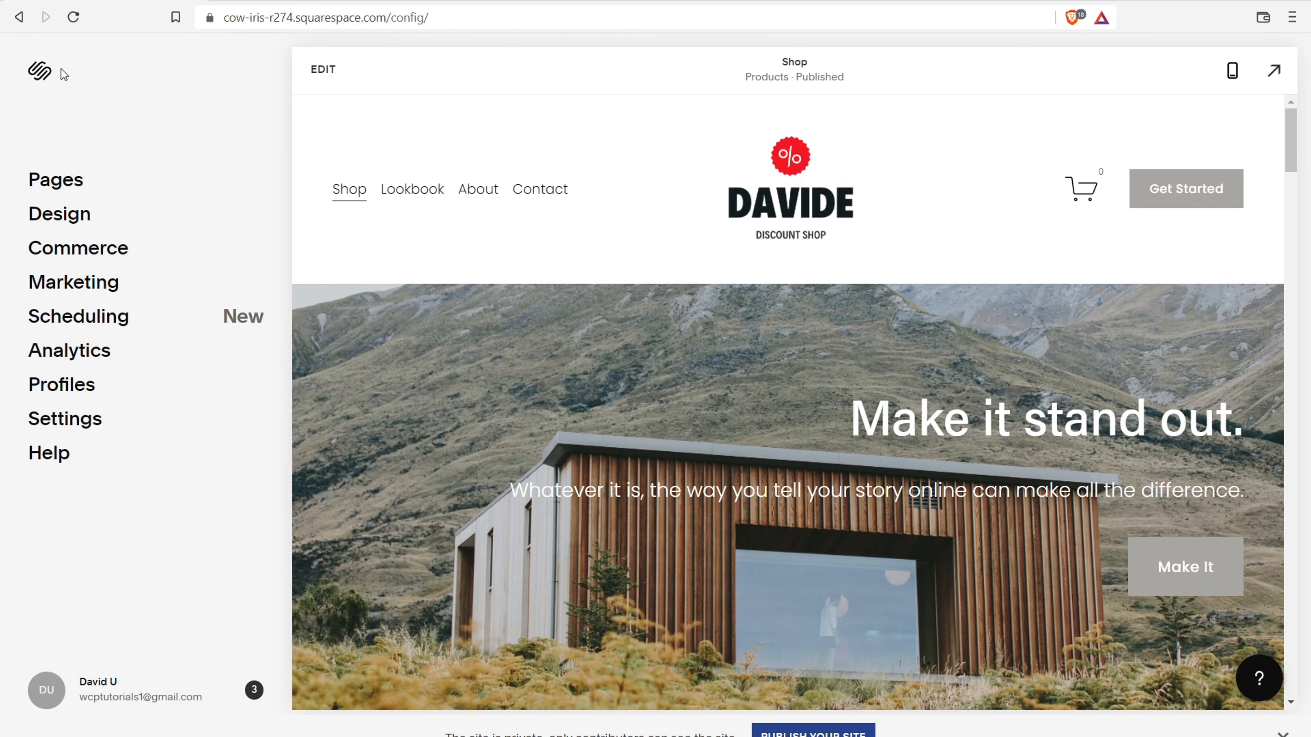
click(83, 329)
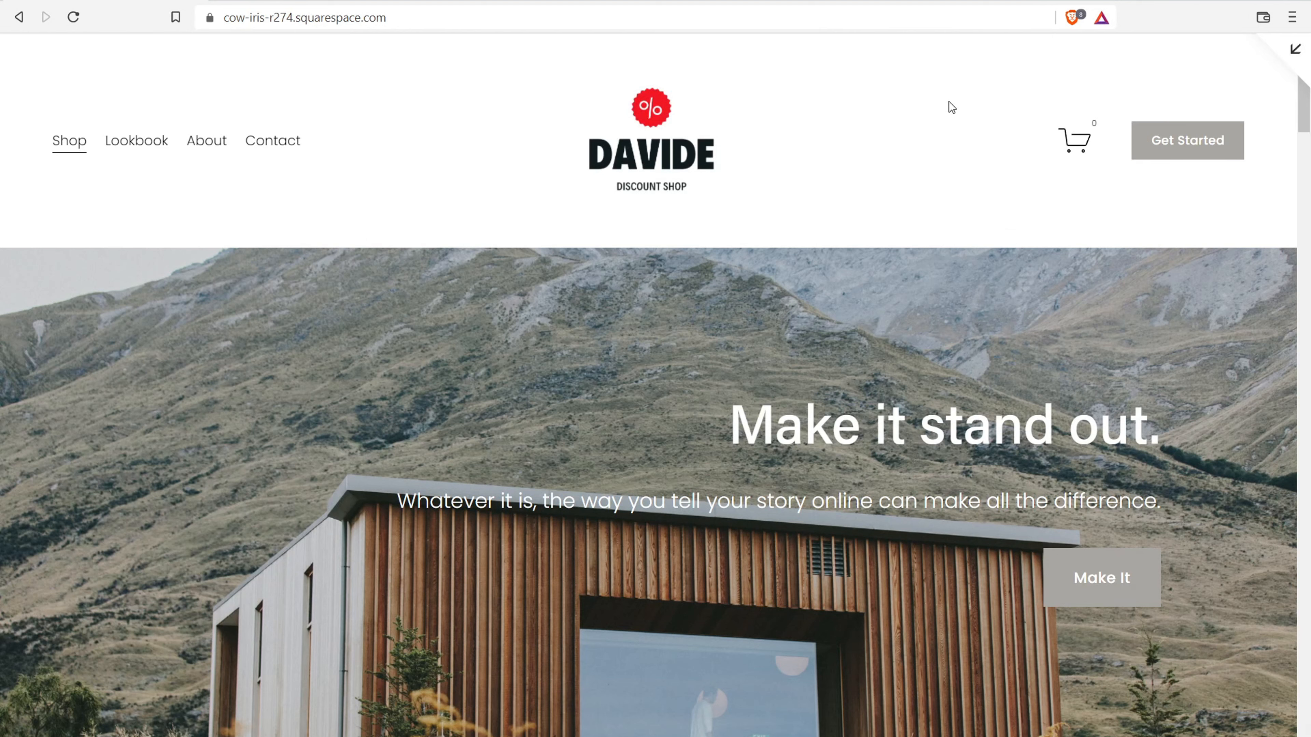
- Open the Book product from the Shop page's product grid in the full-page preview
scroll(1304, 108, down, 6)
drag(1307, 164, 1308, 434)
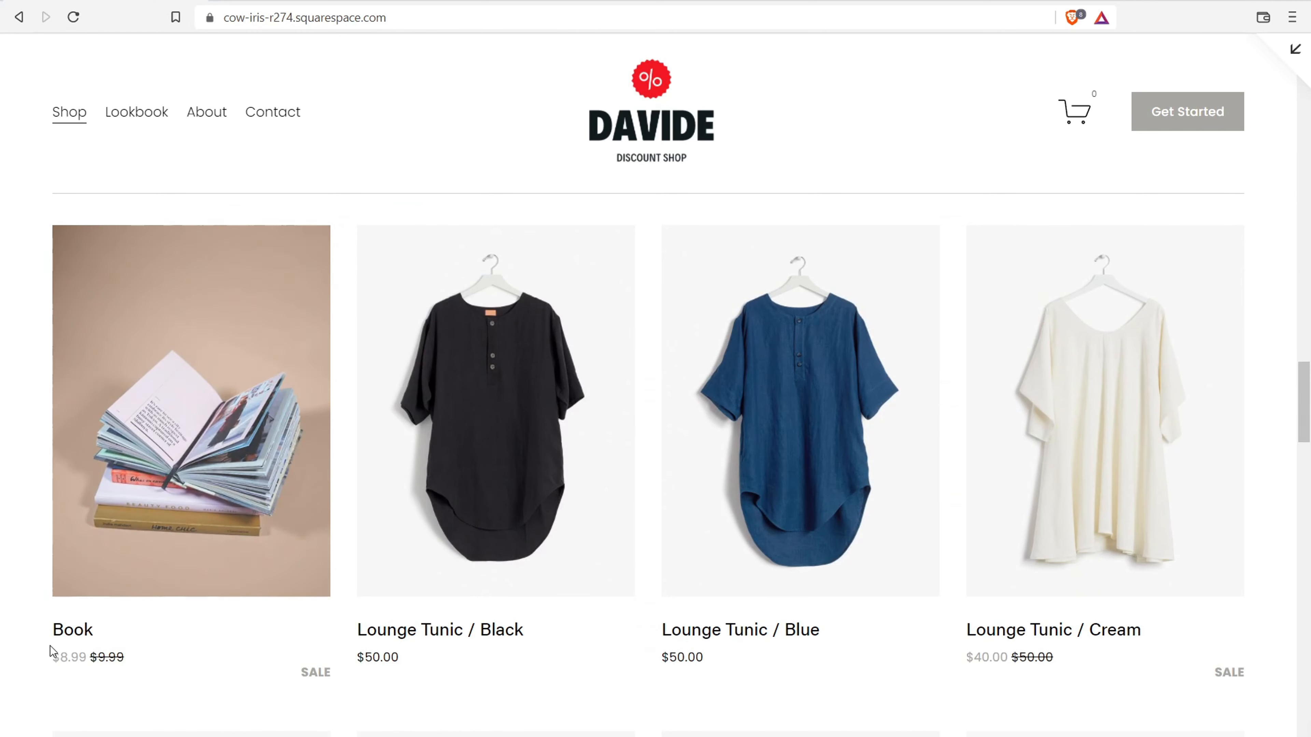
click(159, 453)
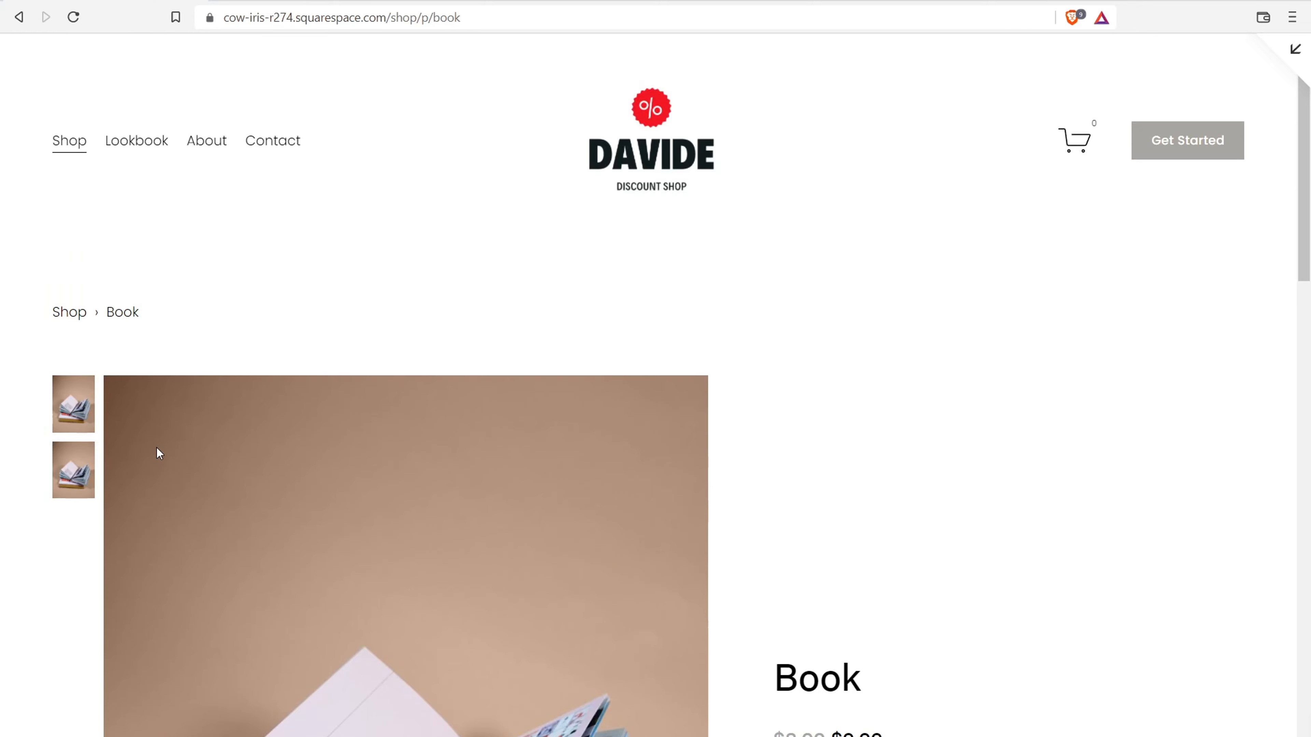
- Examine the Book product page's title, prices, sales paragraph, benefits list and footer
scroll(303, 483, down, 4)
scroll(420, 401, up, 4)
triple_click(62, 324)
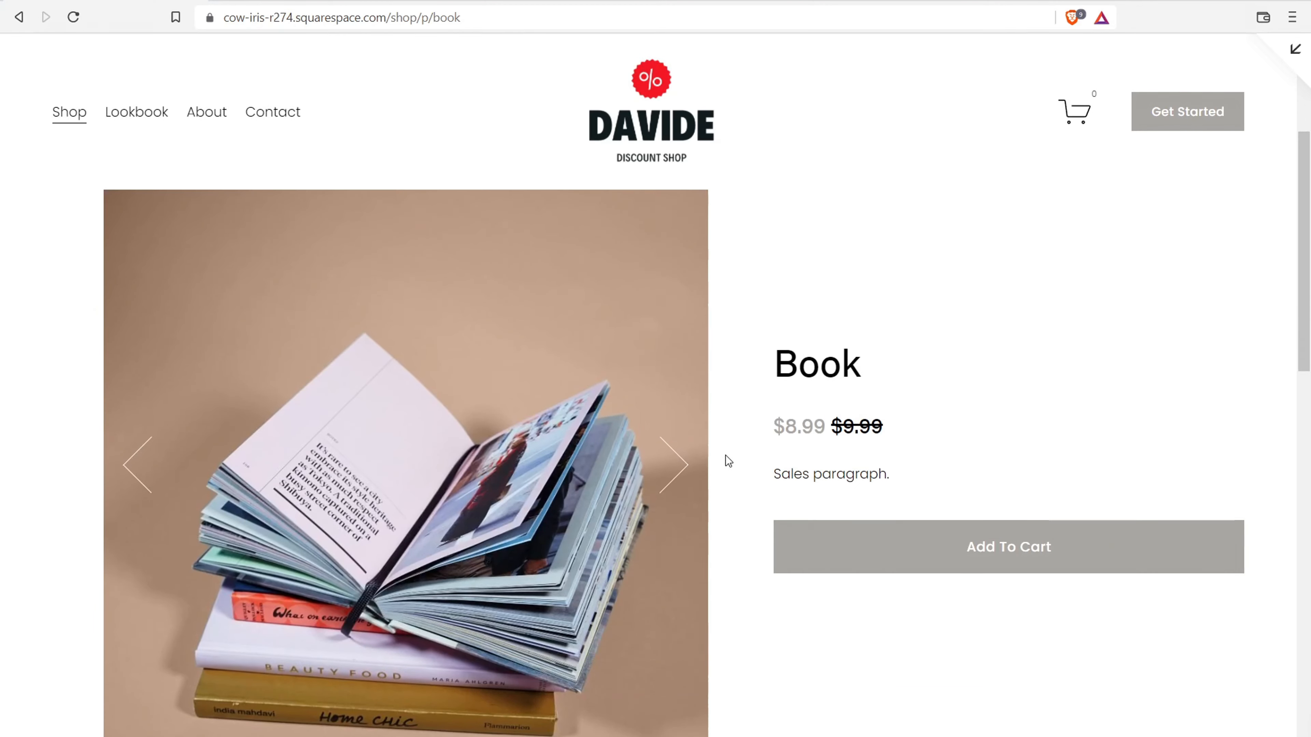
drag(776, 361, 854, 360)
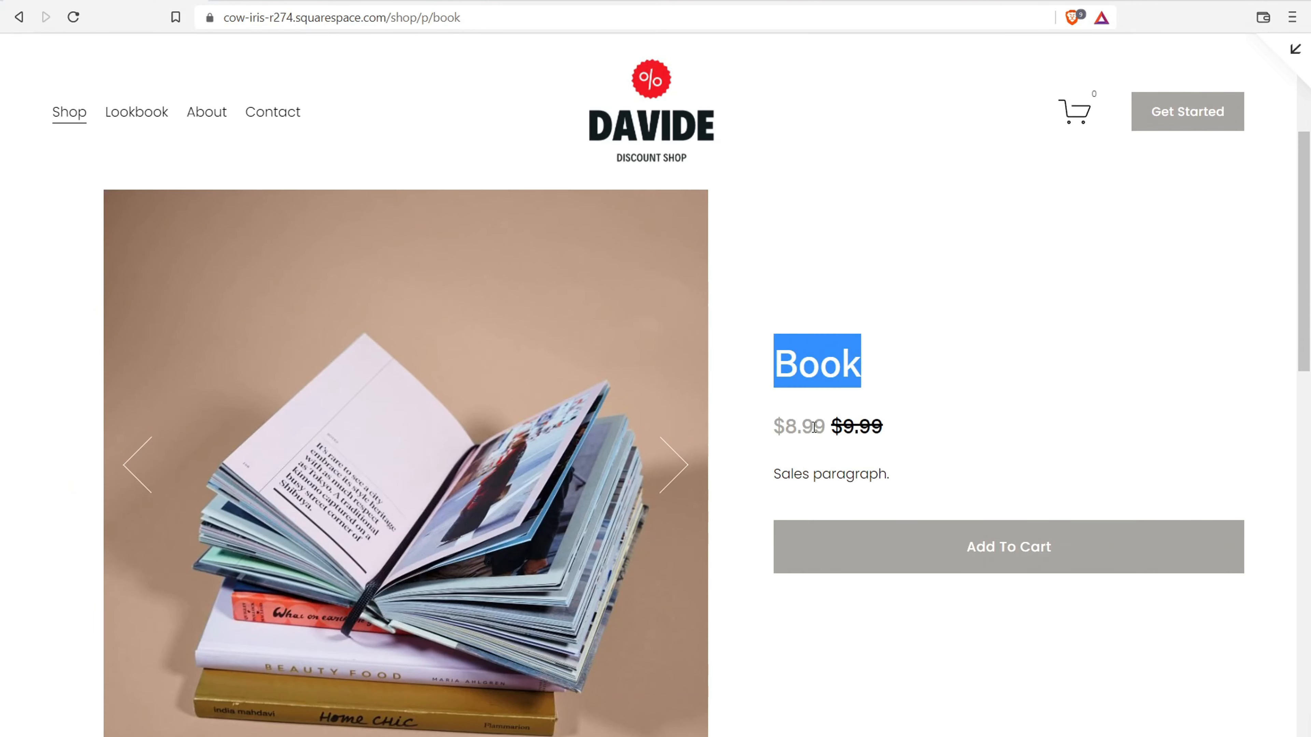
drag(775, 474, 923, 478)
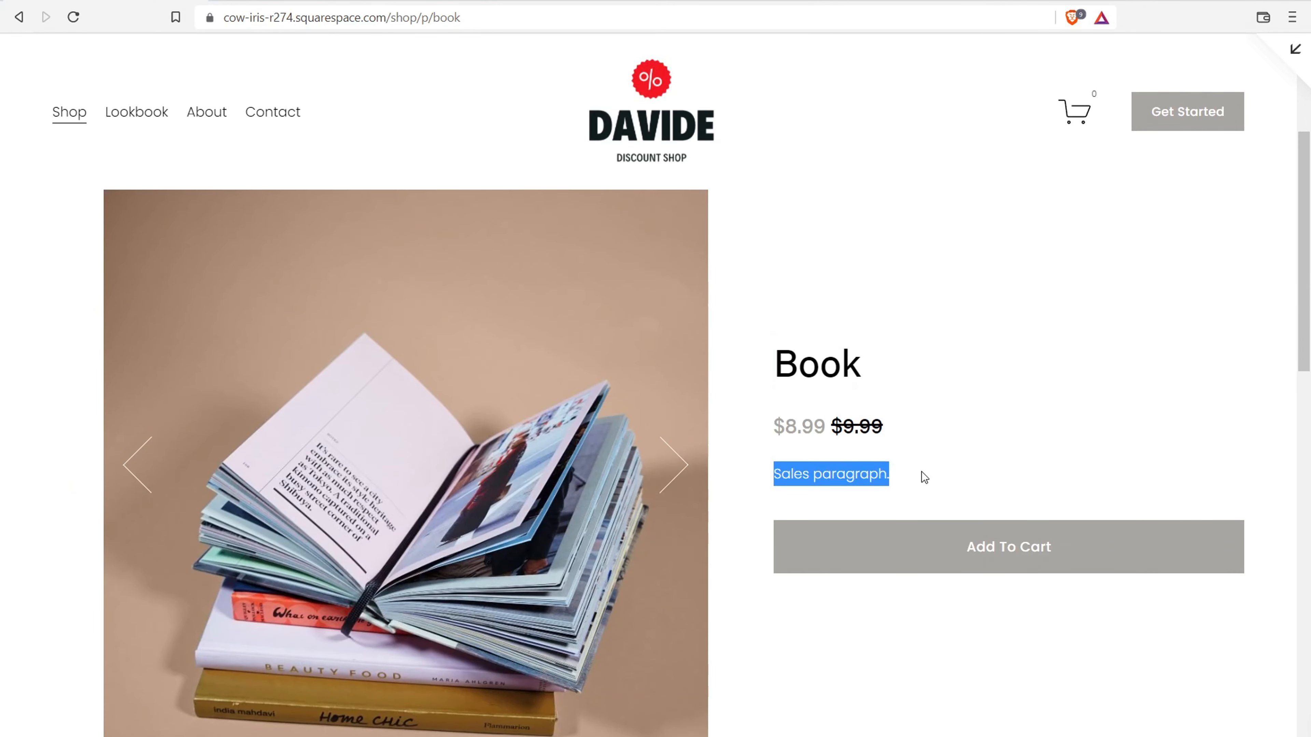
scroll(693, 489, down, 10)
drag(144, 434, 92, 347)
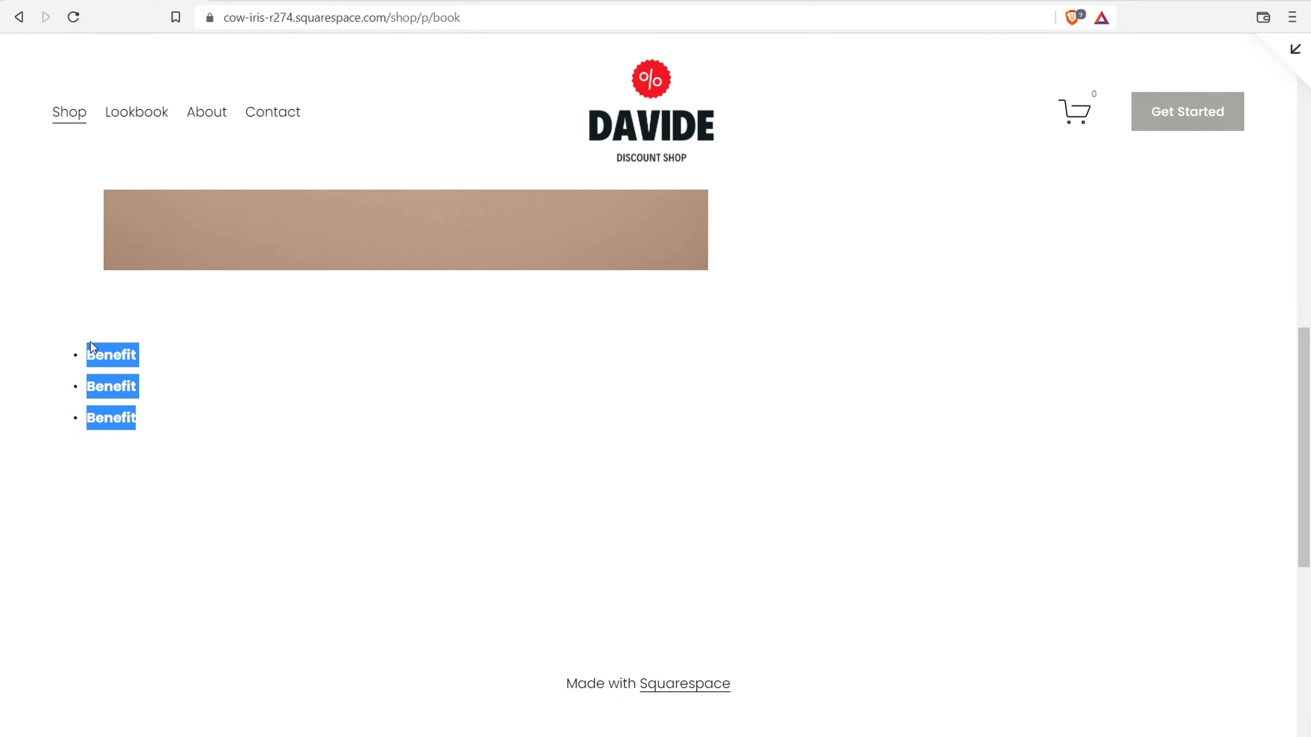
scroll(813, 416, down, 5)
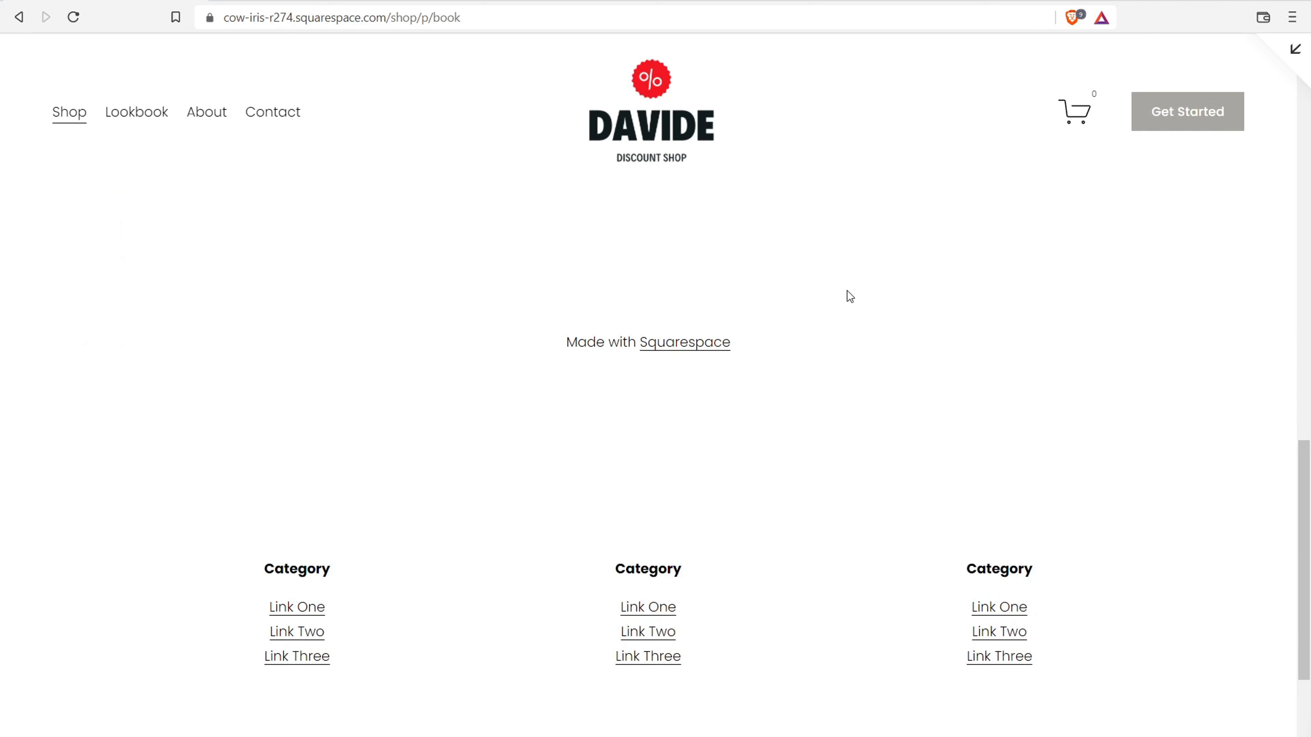
scroll(615, 418, up, 3)
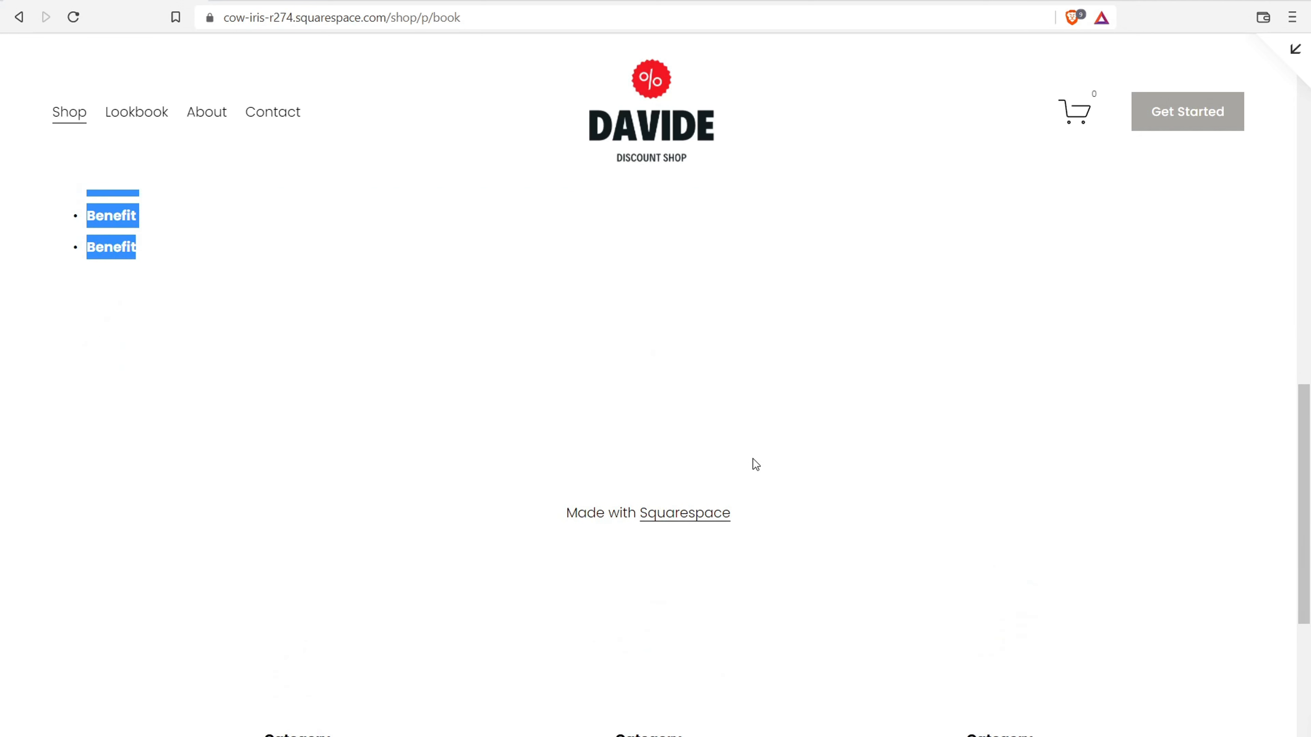
drag(555, 516, 854, 539)
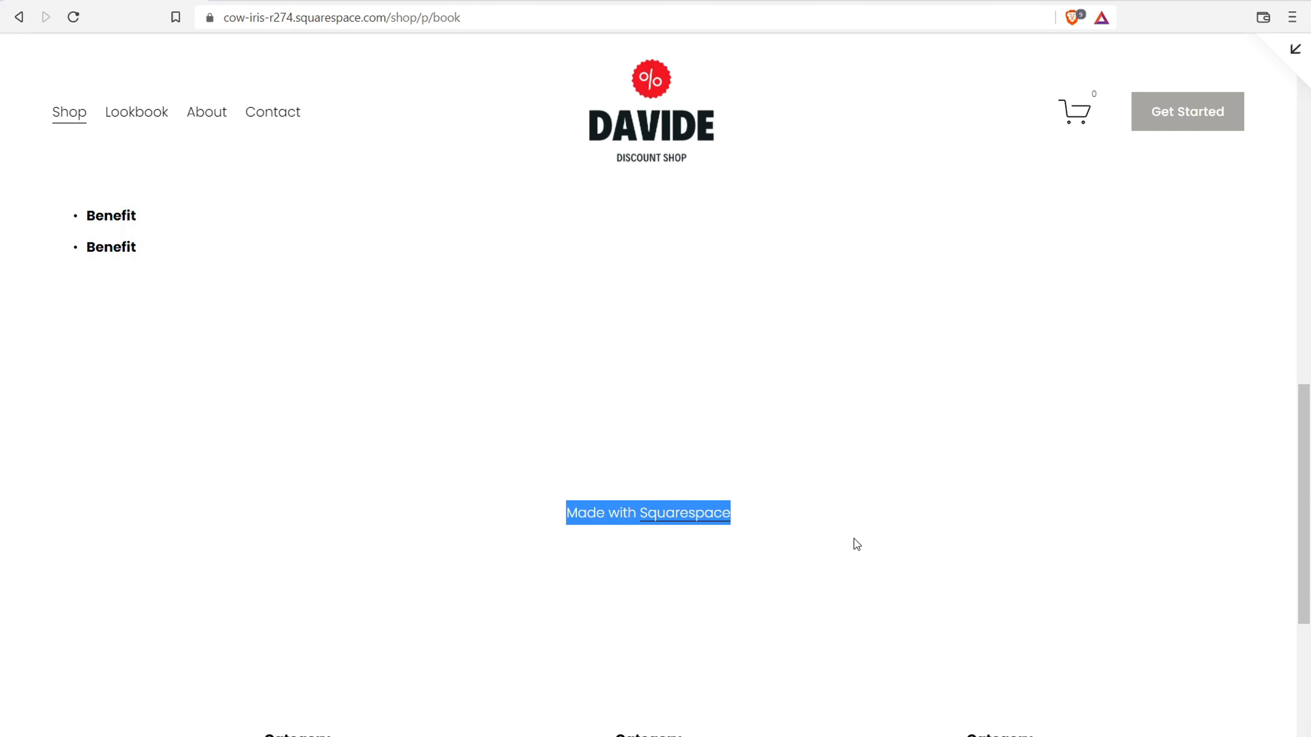
click(532, 465)
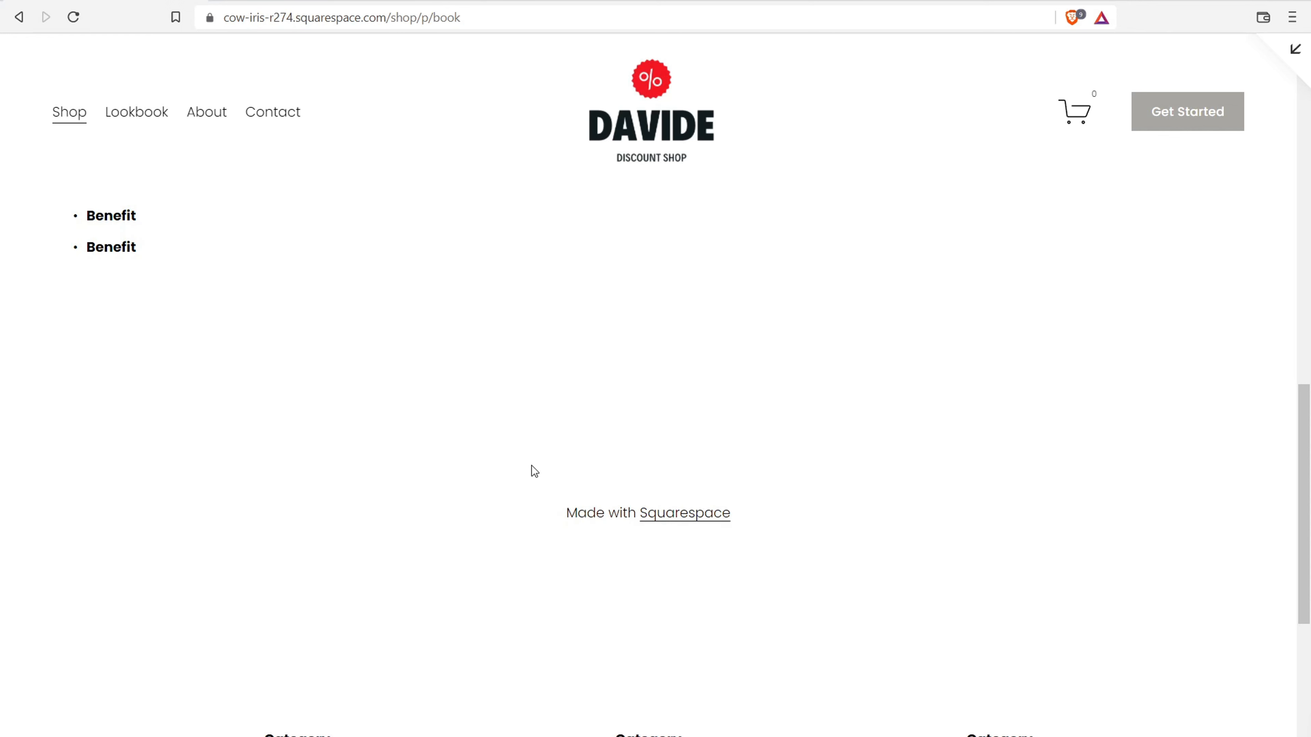
scroll(930, 382, up, 15)
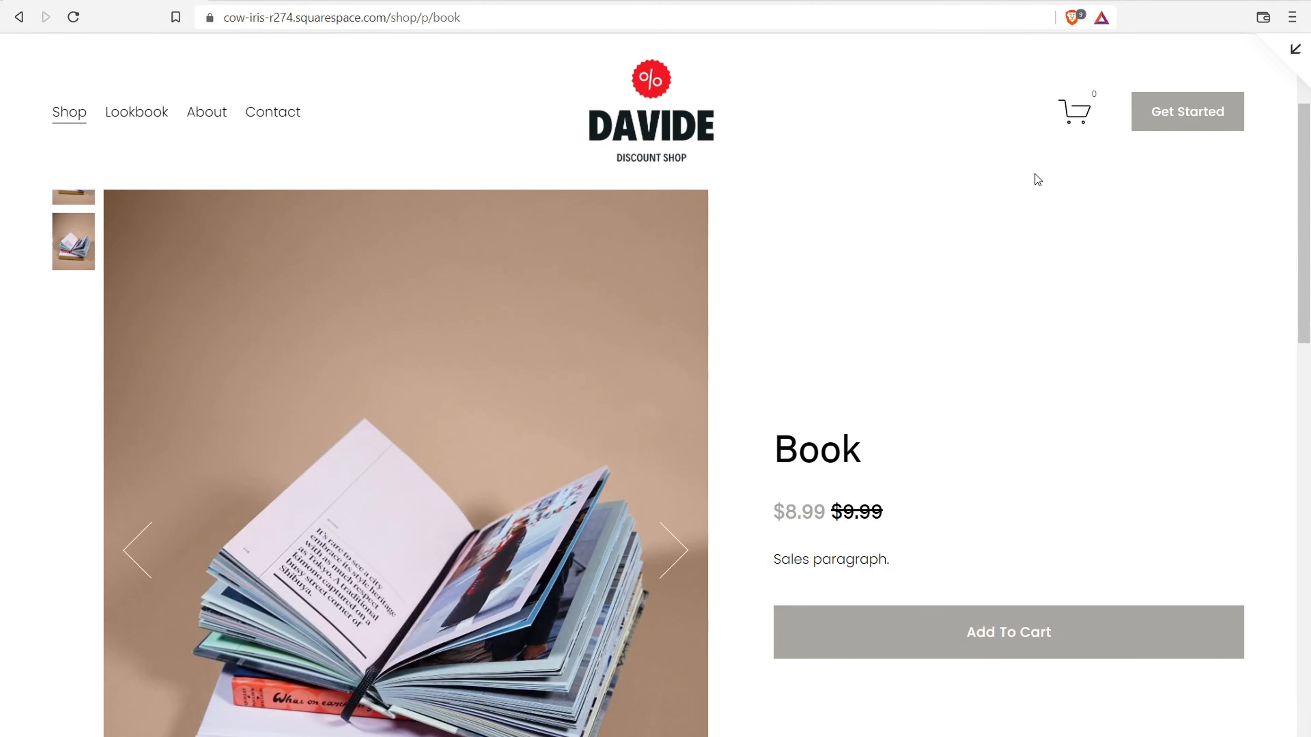
- Leave the full-page preview, edit the Book page's design, and remove the "Made with Squarespace" text block from the site footer
click(1294, 53)
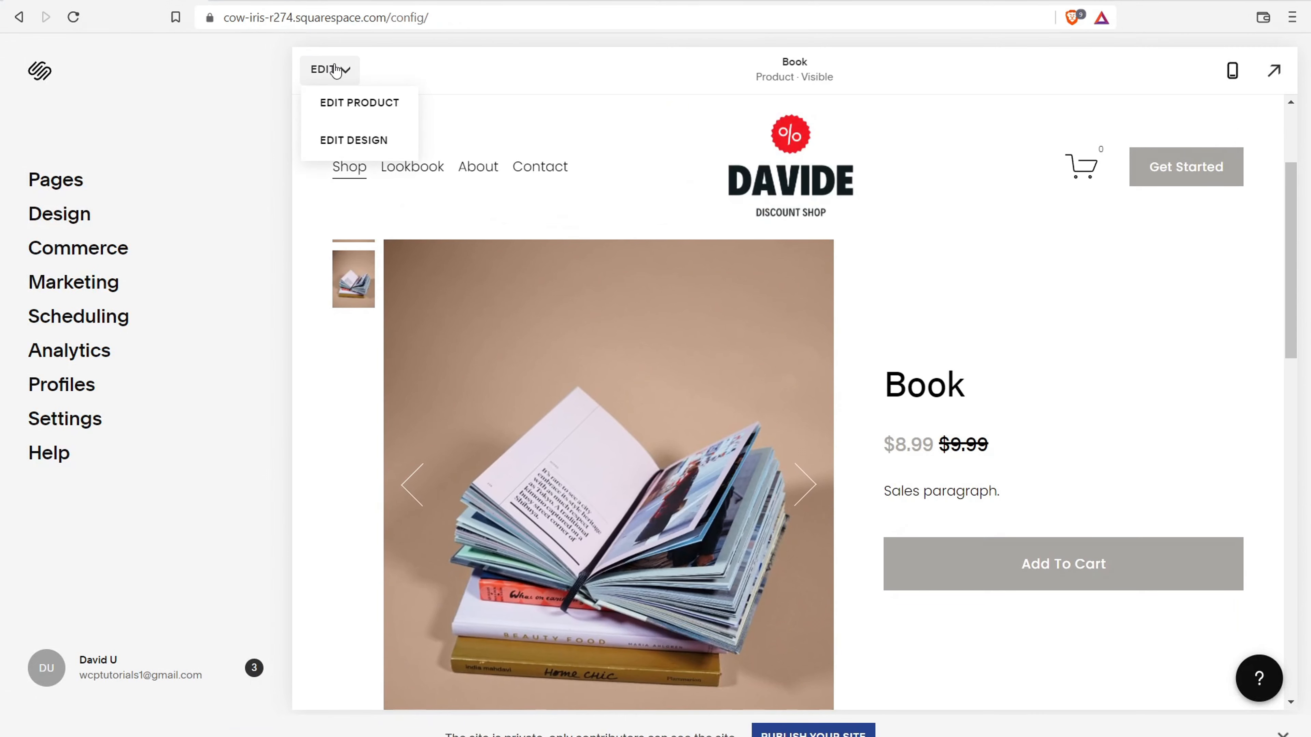
click(344, 142)
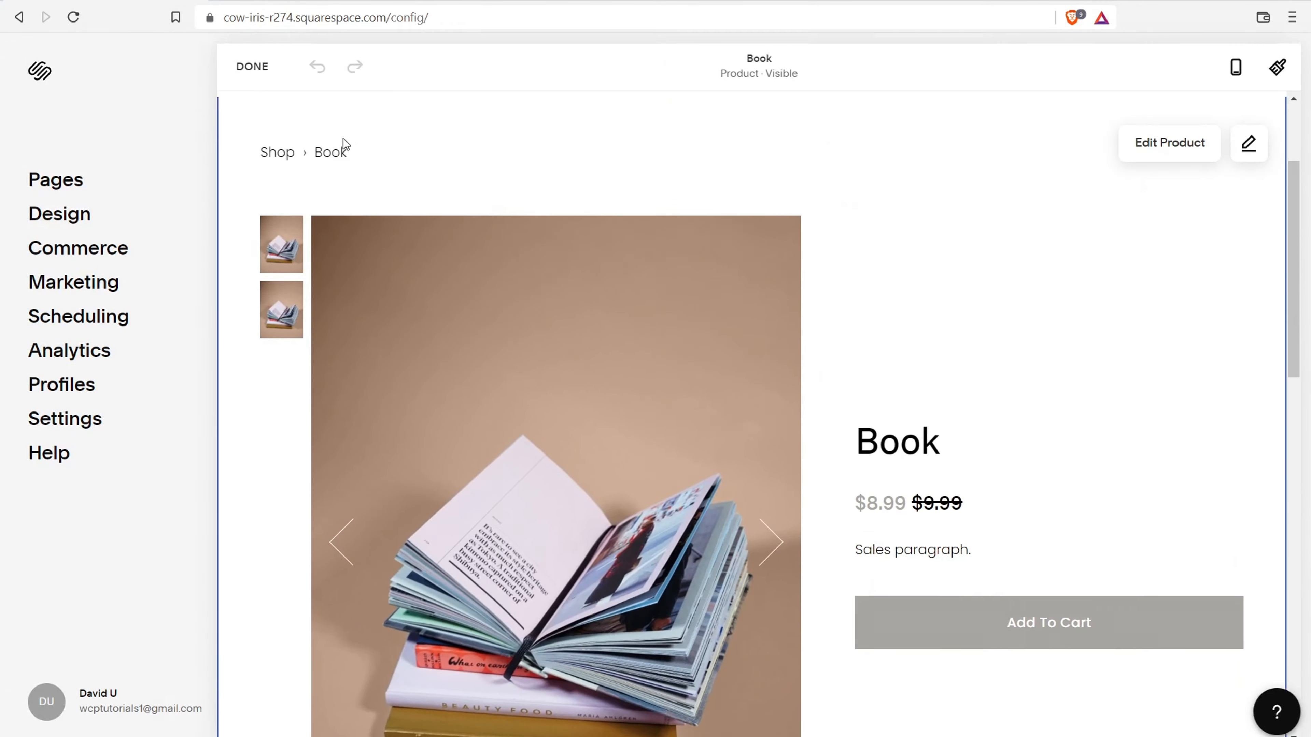
scroll(792, 354, down, 3)
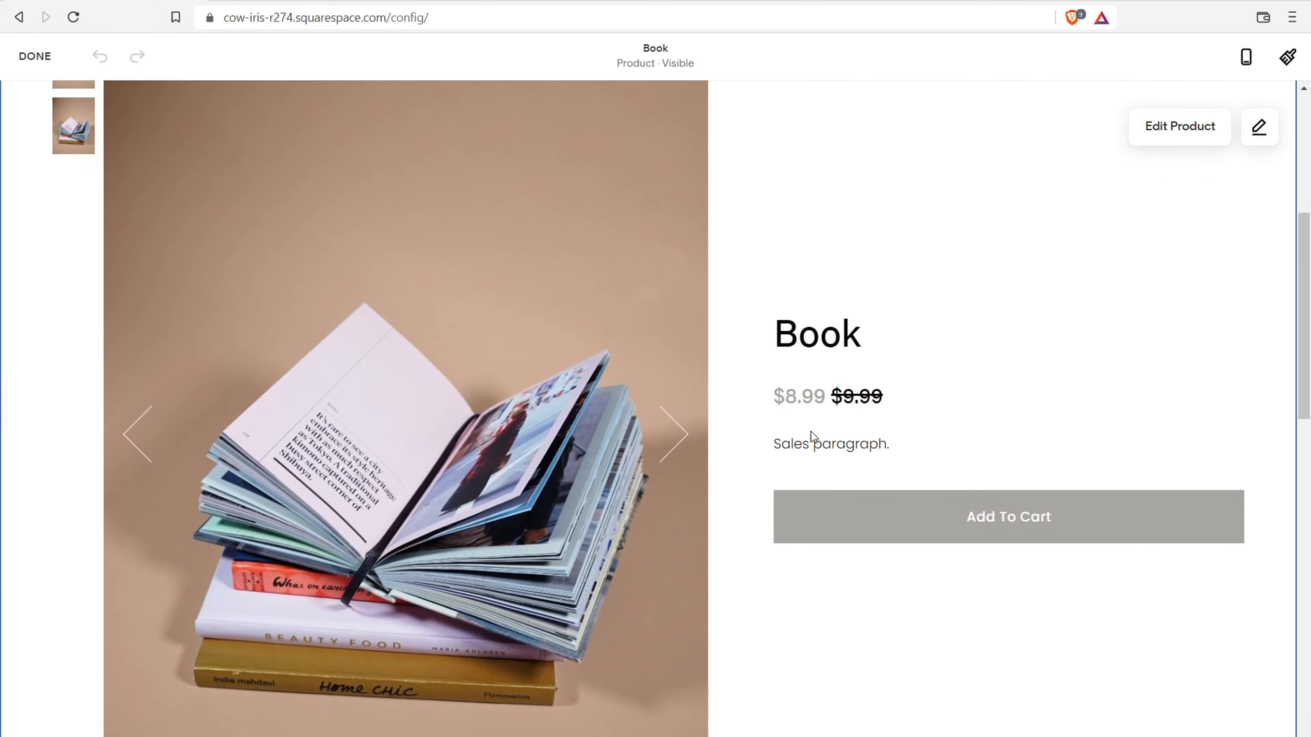
scroll(811, 434, down, 10)
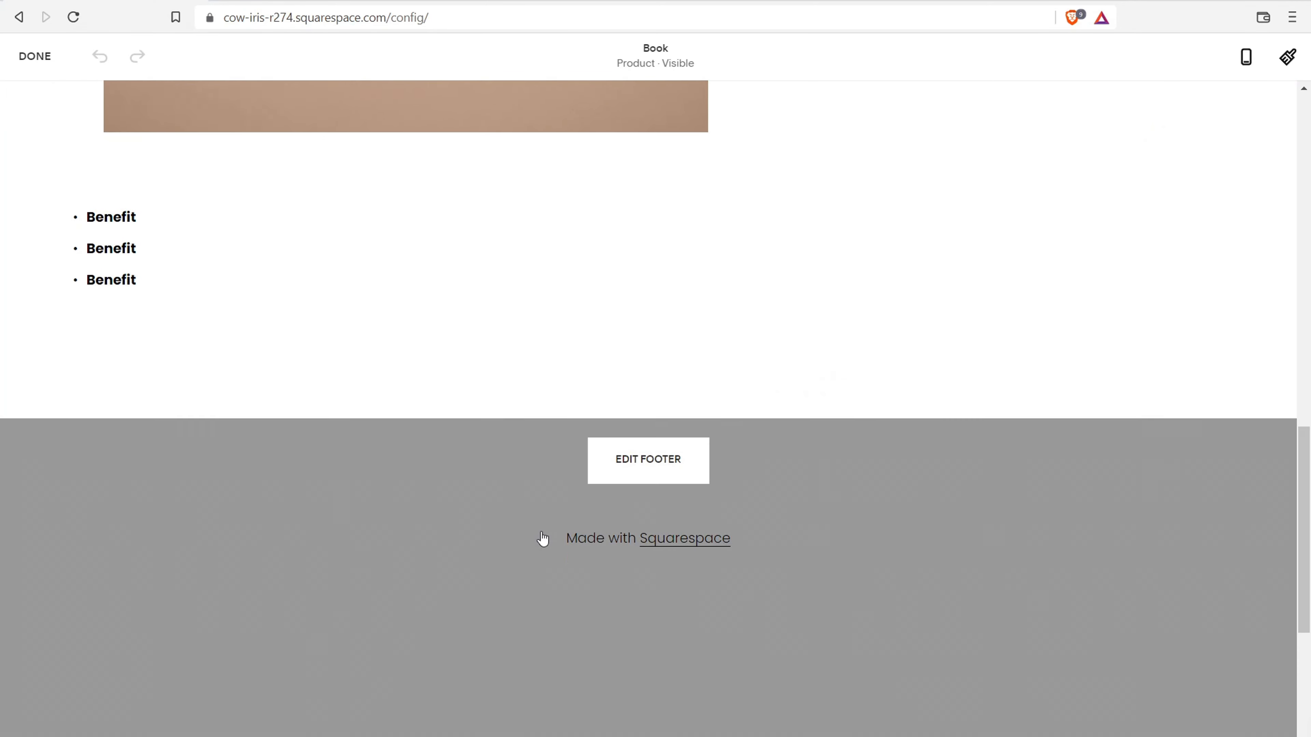
click(644, 405)
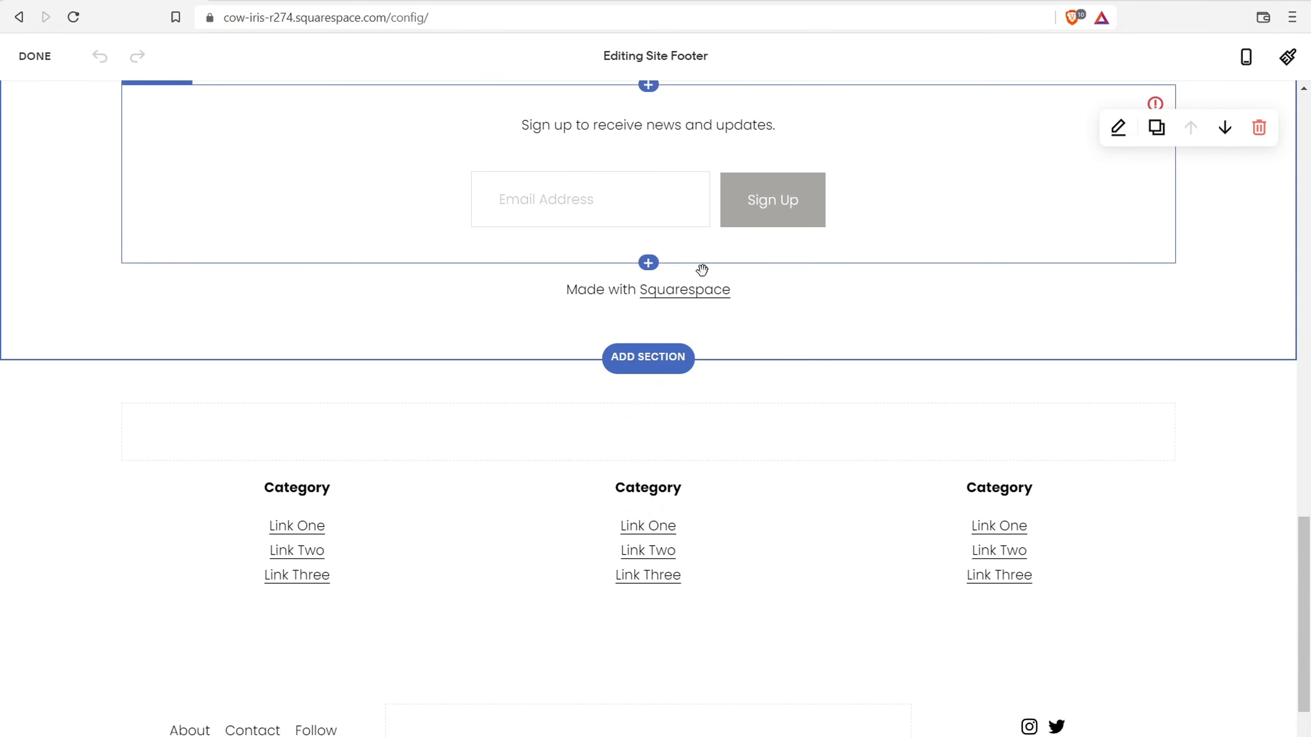
click(765, 293)
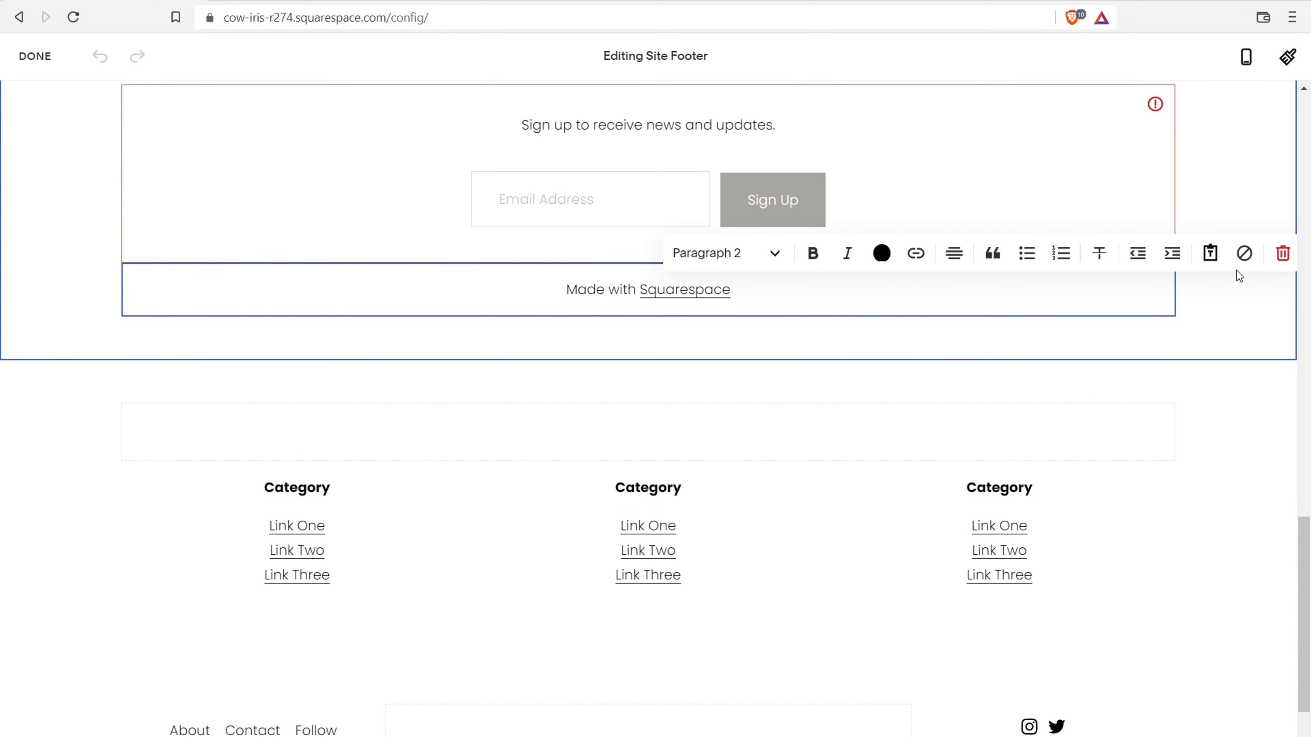
click(1283, 252)
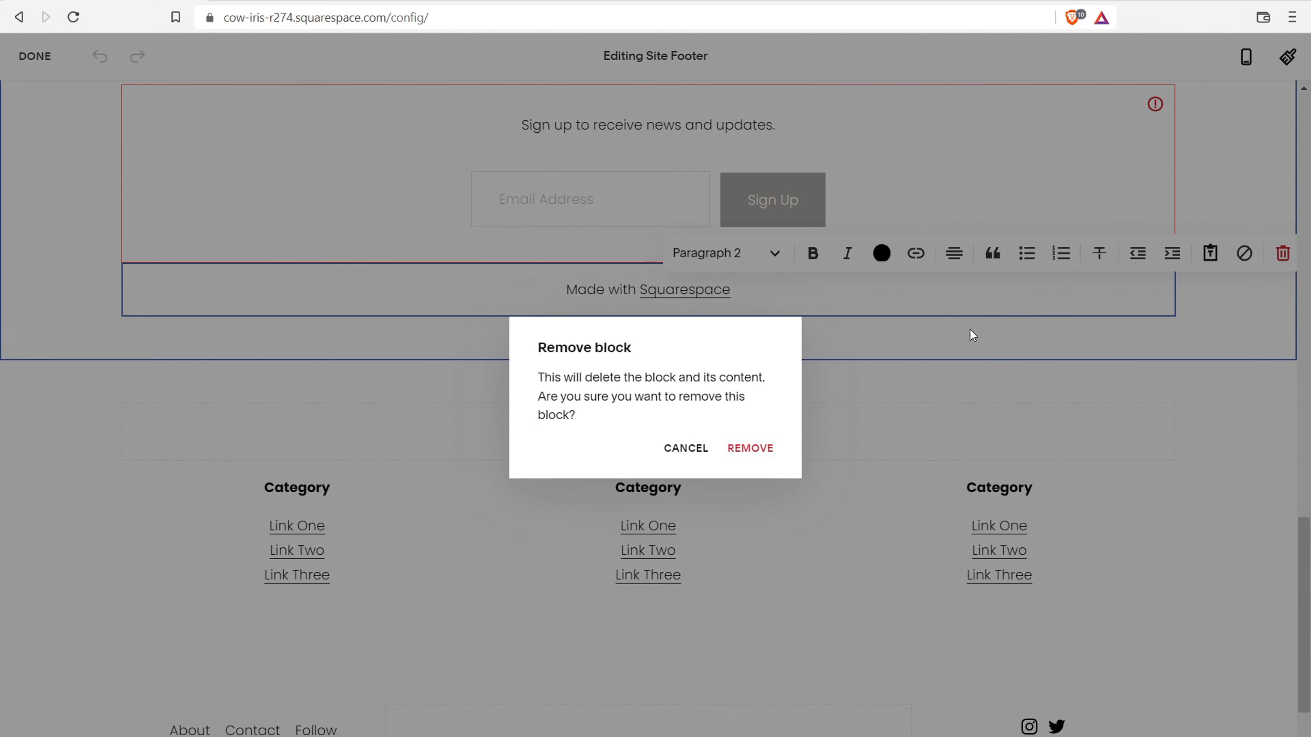
click(751, 448)
- Try the Wrap layout for the Book product page in its section format settings
scroll(1011, 219, up, 10)
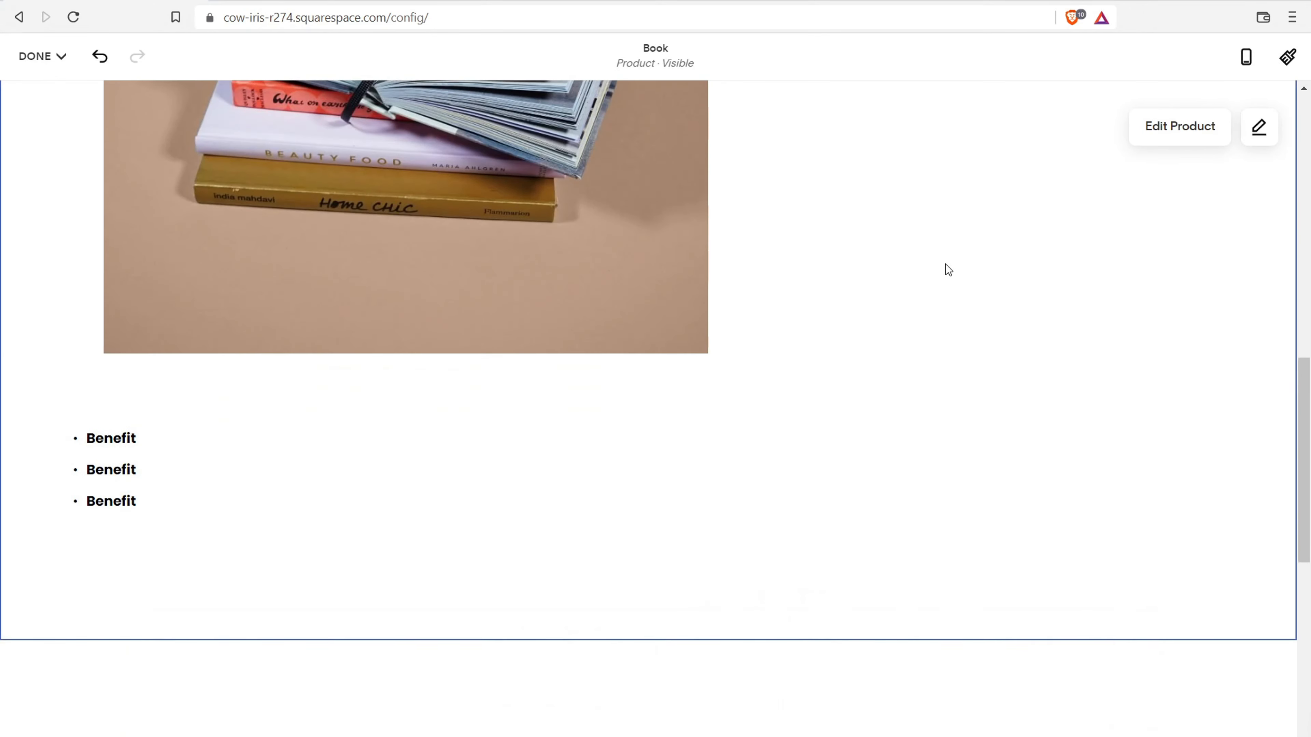
scroll(948, 269, up, 5)
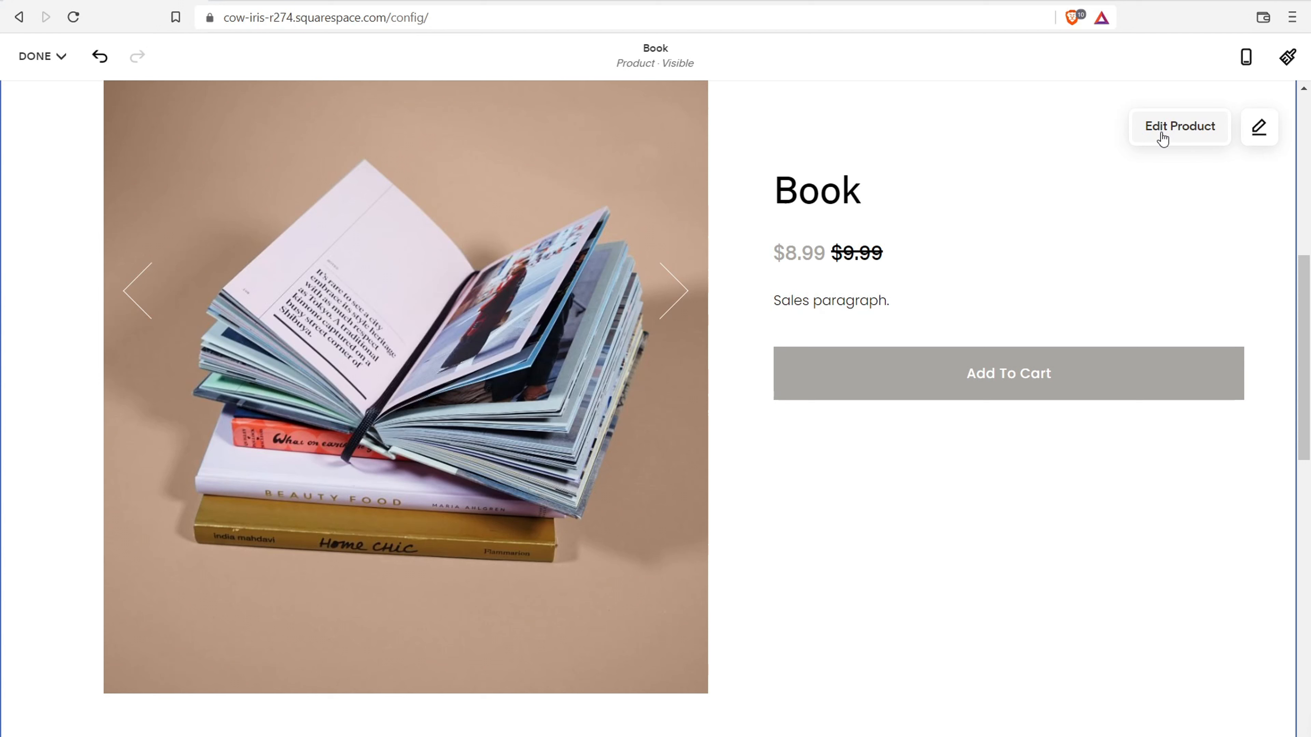
click(1256, 126)
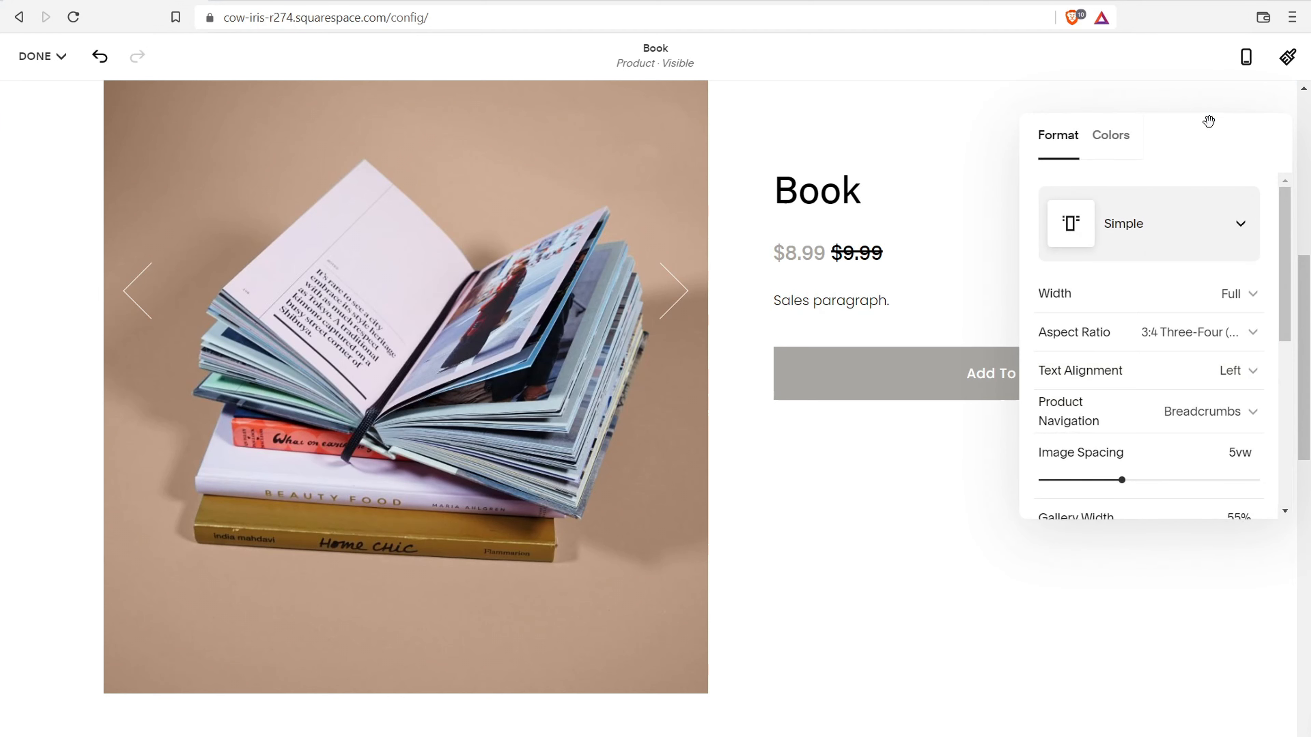
click(1184, 206)
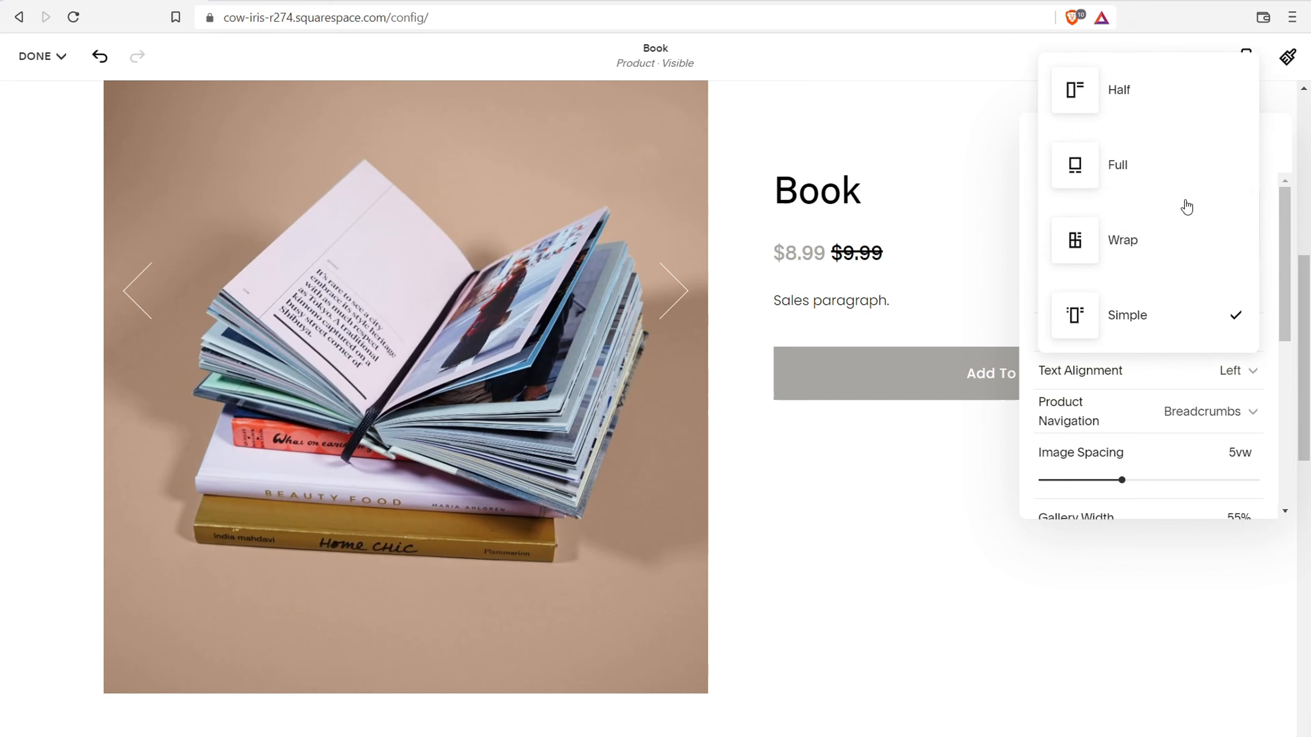
click(1151, 234)
scroll(516, 265, down, 10)
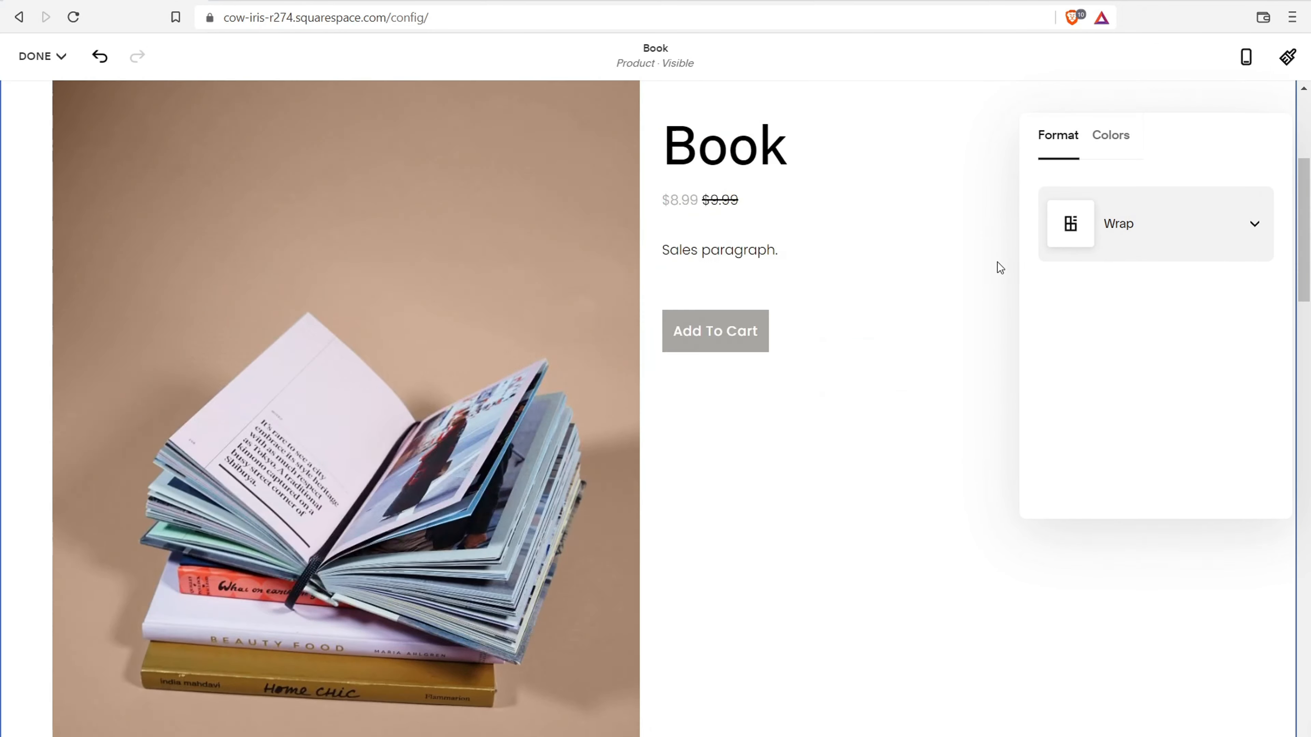
- Set the Book product page's layout format to Half and save the changes
click(1155, 239)
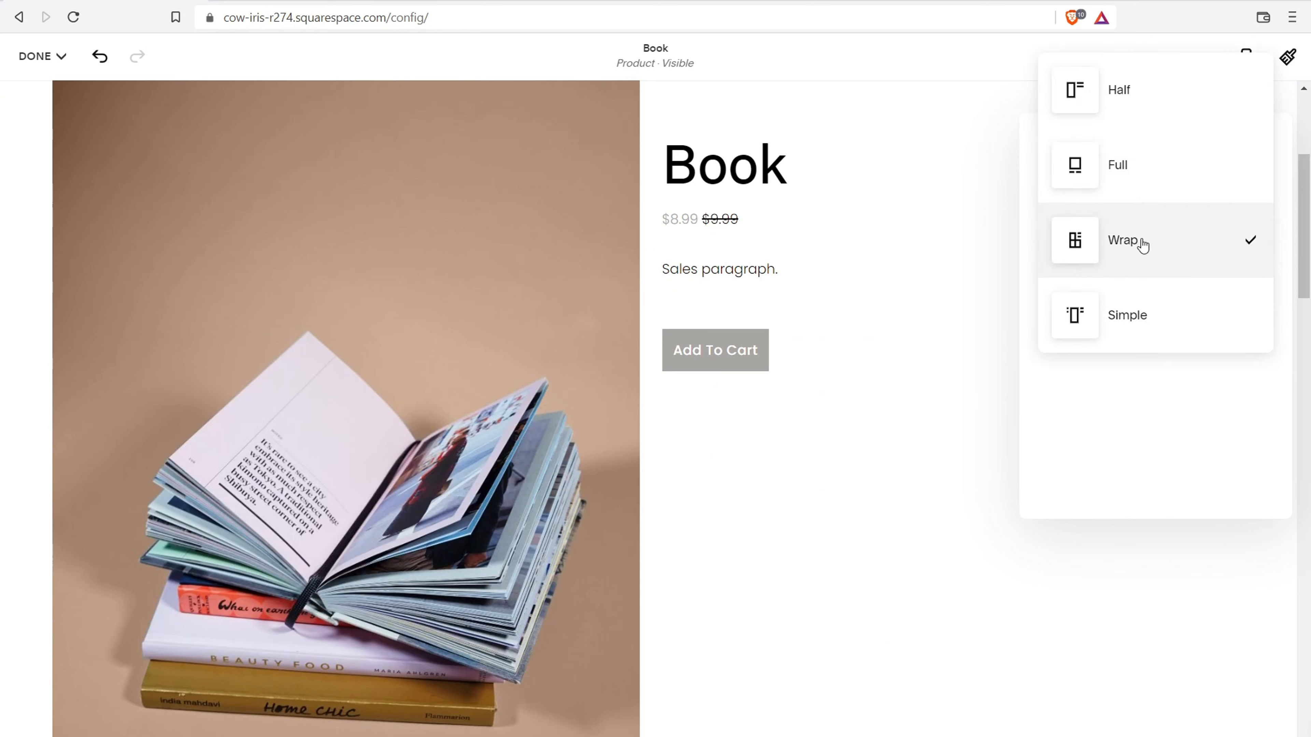
click(1130, 92)
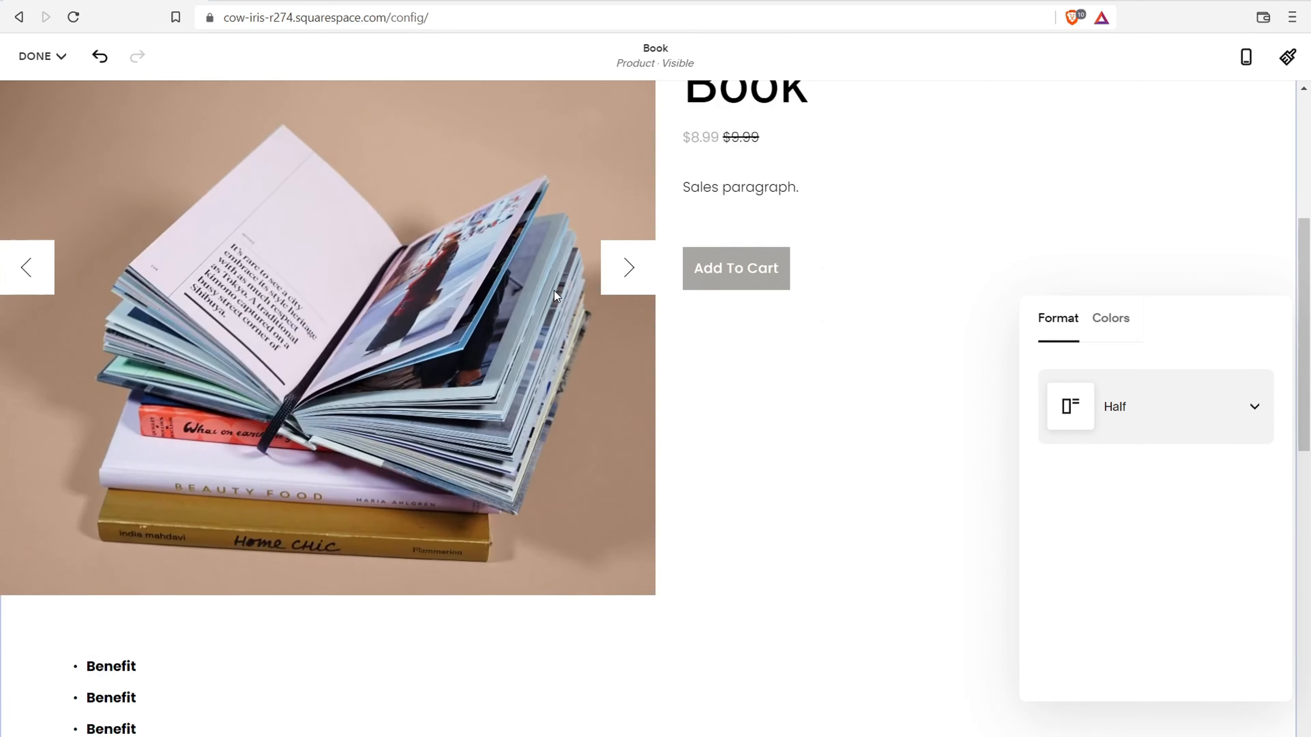
scroll(562, 333, down, 5)
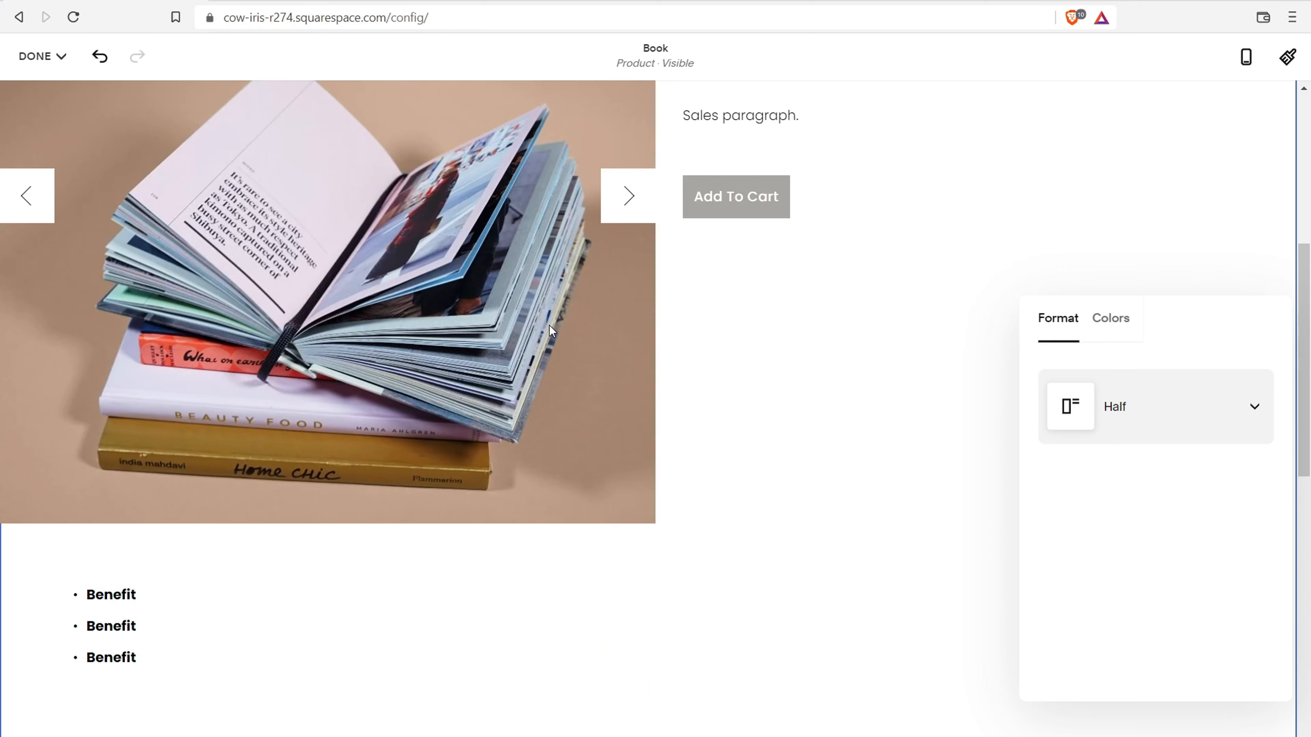
scroll(549, 325, up, 4)
scroll(905, 342, down, 2)
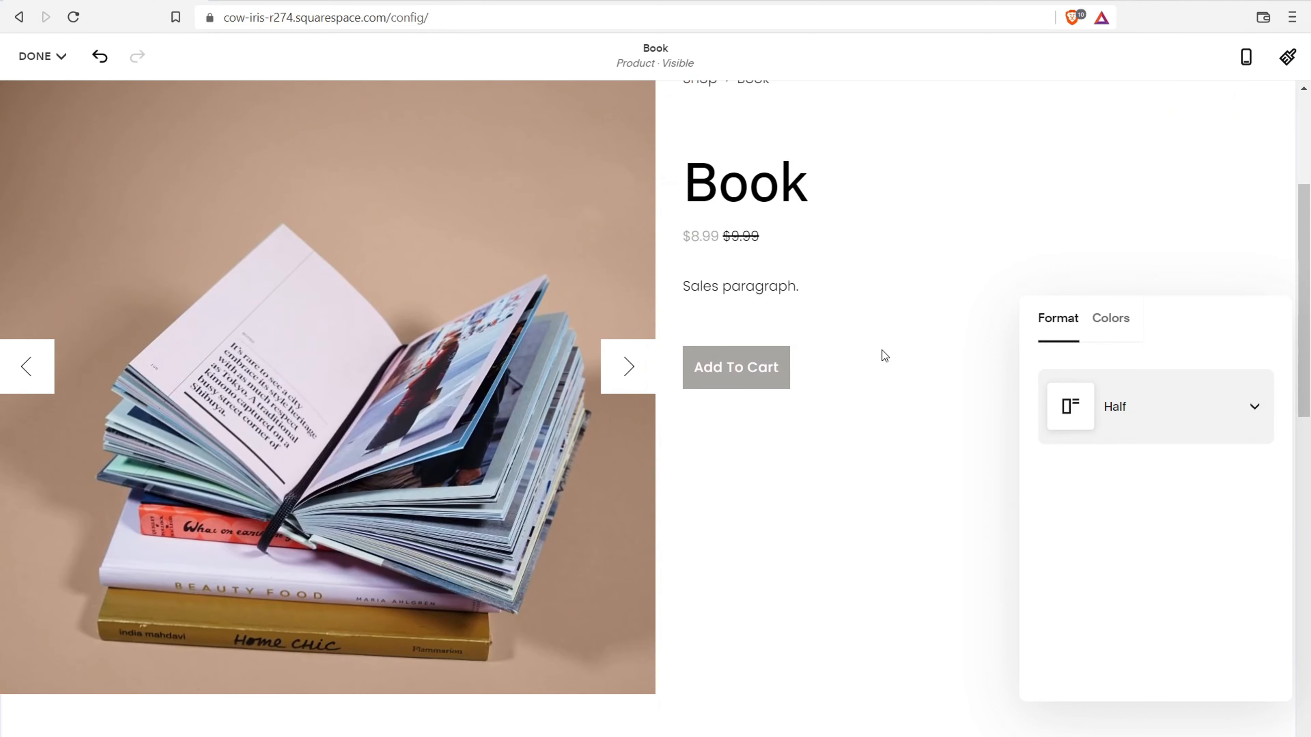
click(852, 346)
scroll(832, 343, up, 3)
scroll(671, 361, down, 2)
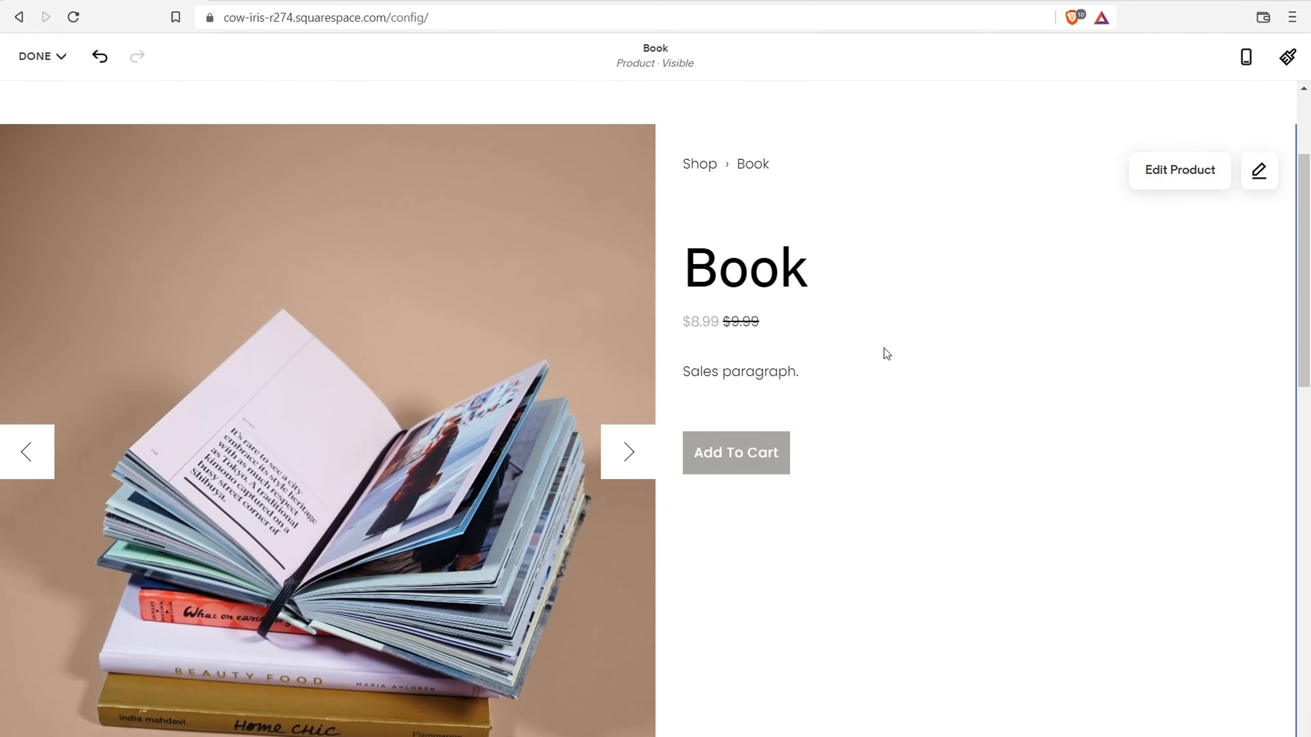
scroll(839, 285, up, 3)
click(41, 56)
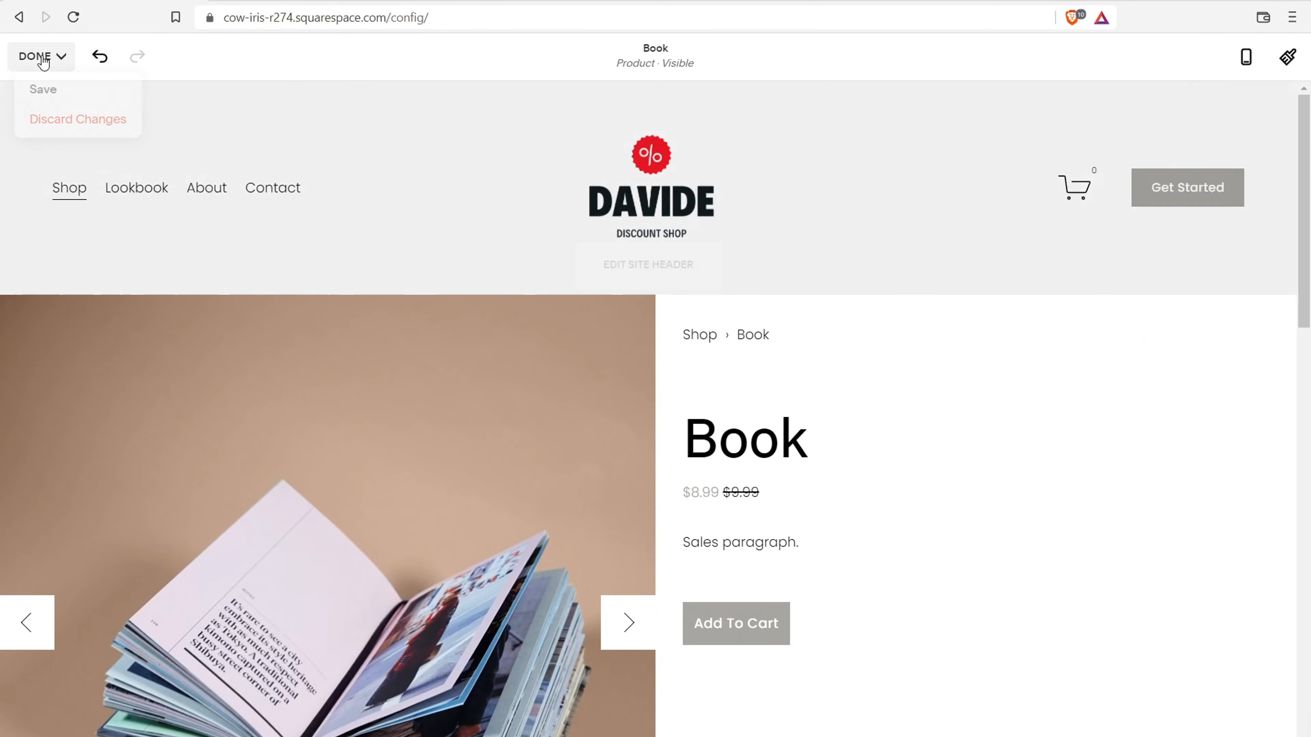
click(51, 93)
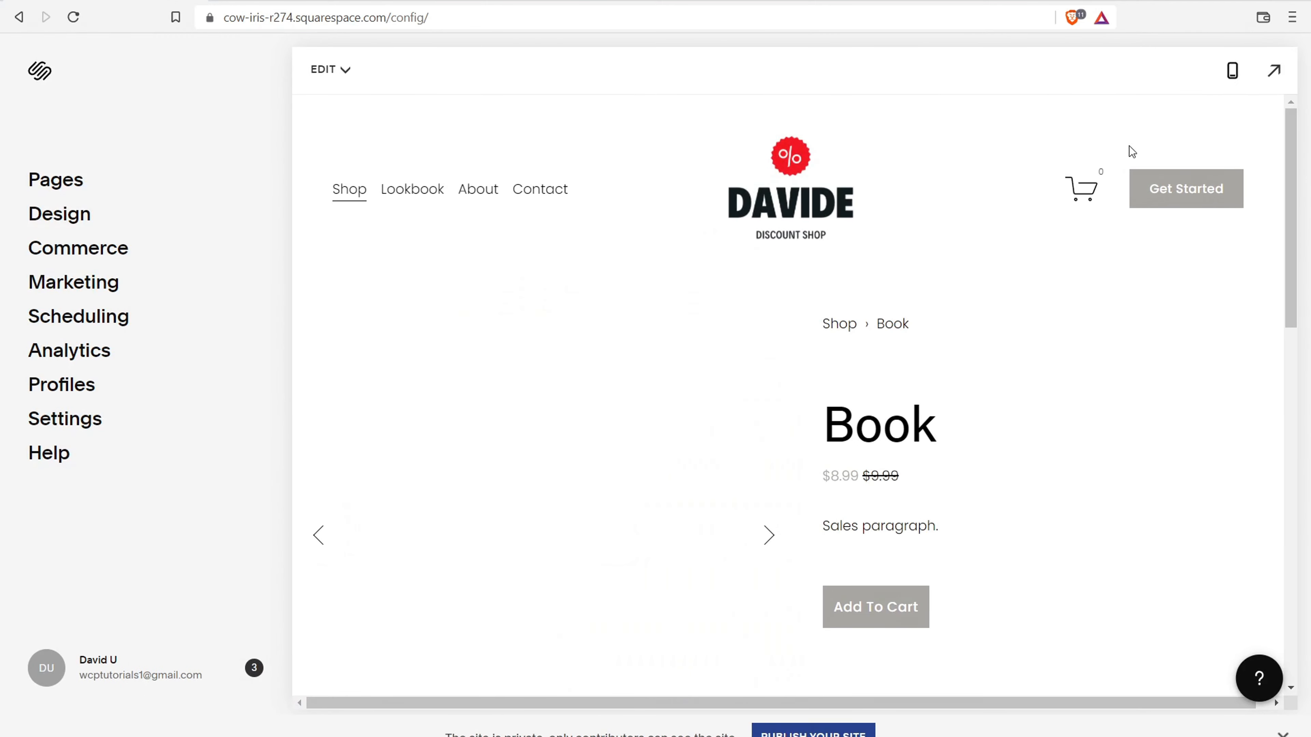
- In the full-page preview, add the Book to the cart and proceed from the shopping cart to the checkout page
click(1273, 71)
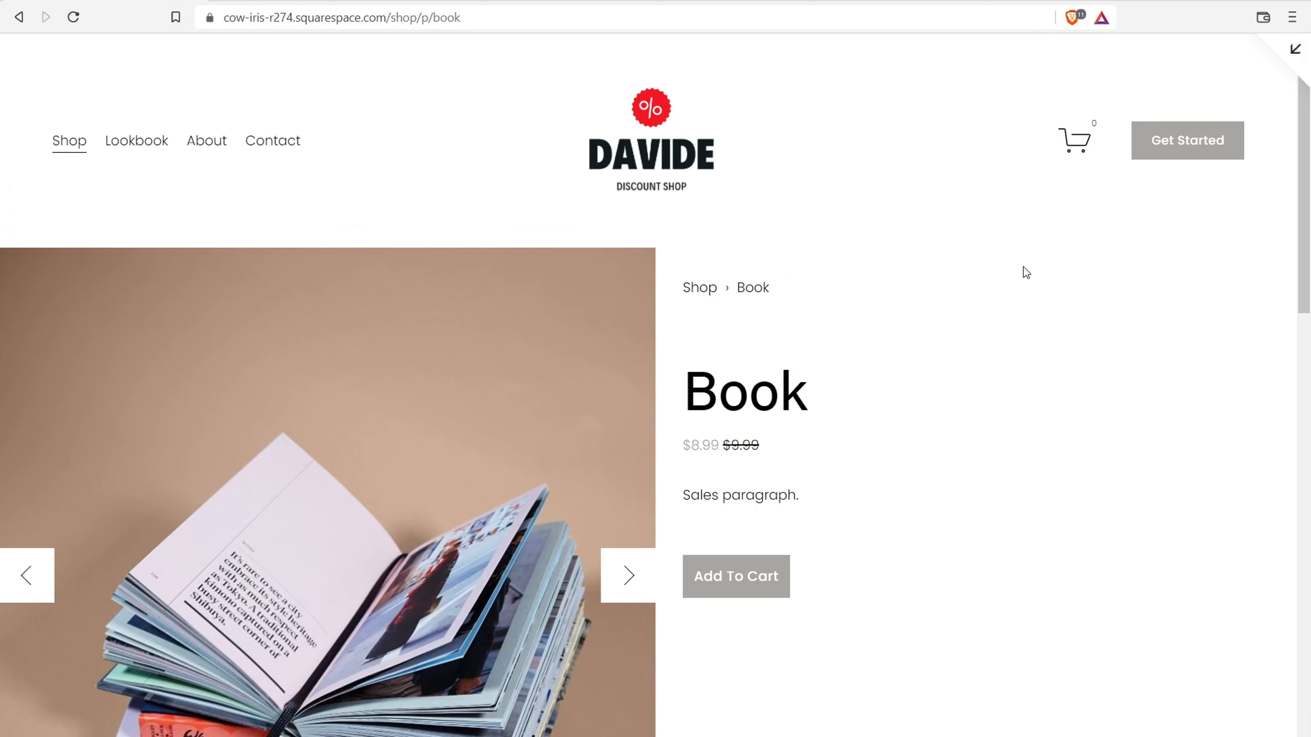
click(756, 577)
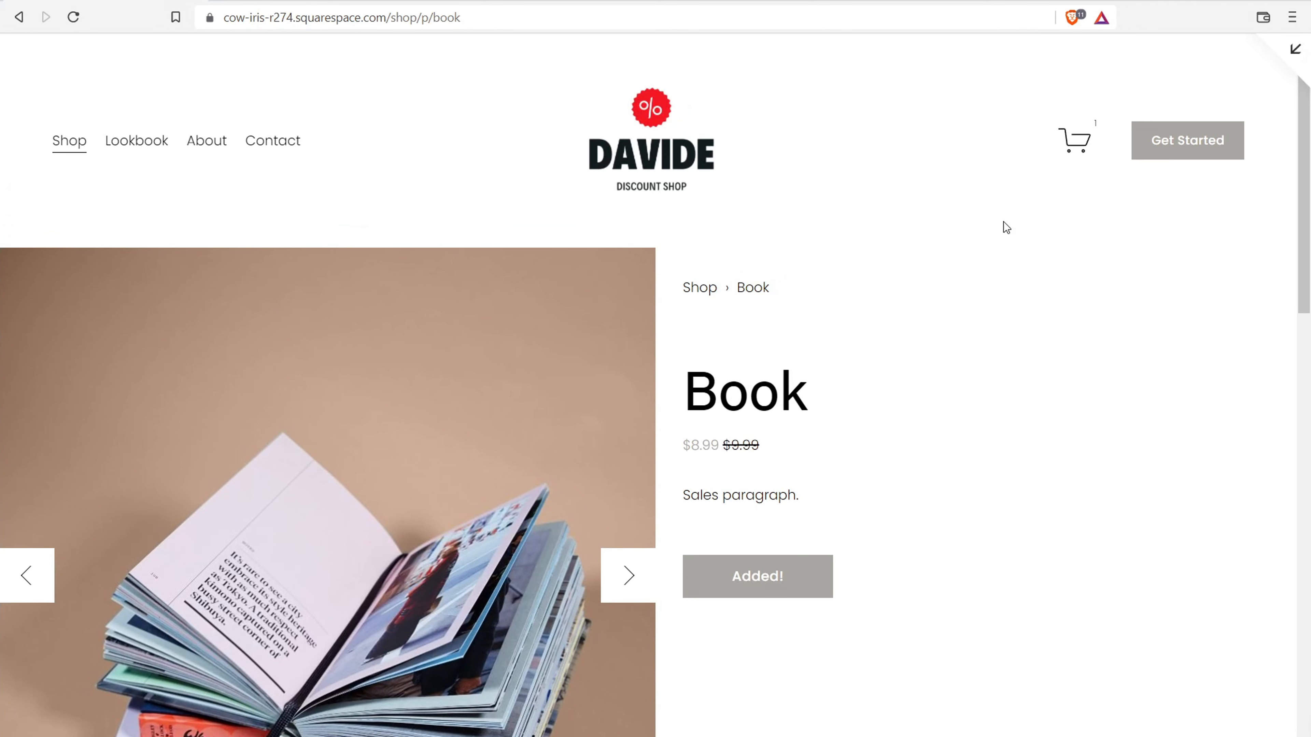
click(1079, 137)
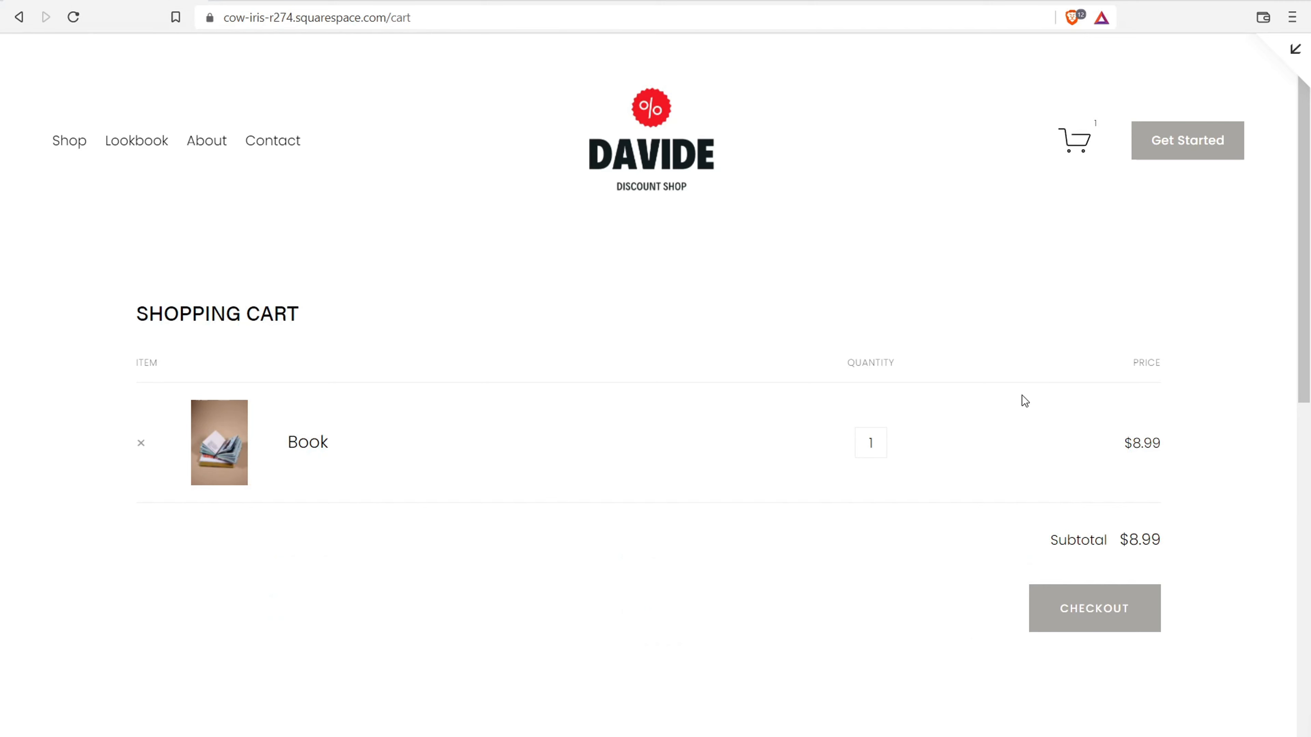
click(1102, 618)
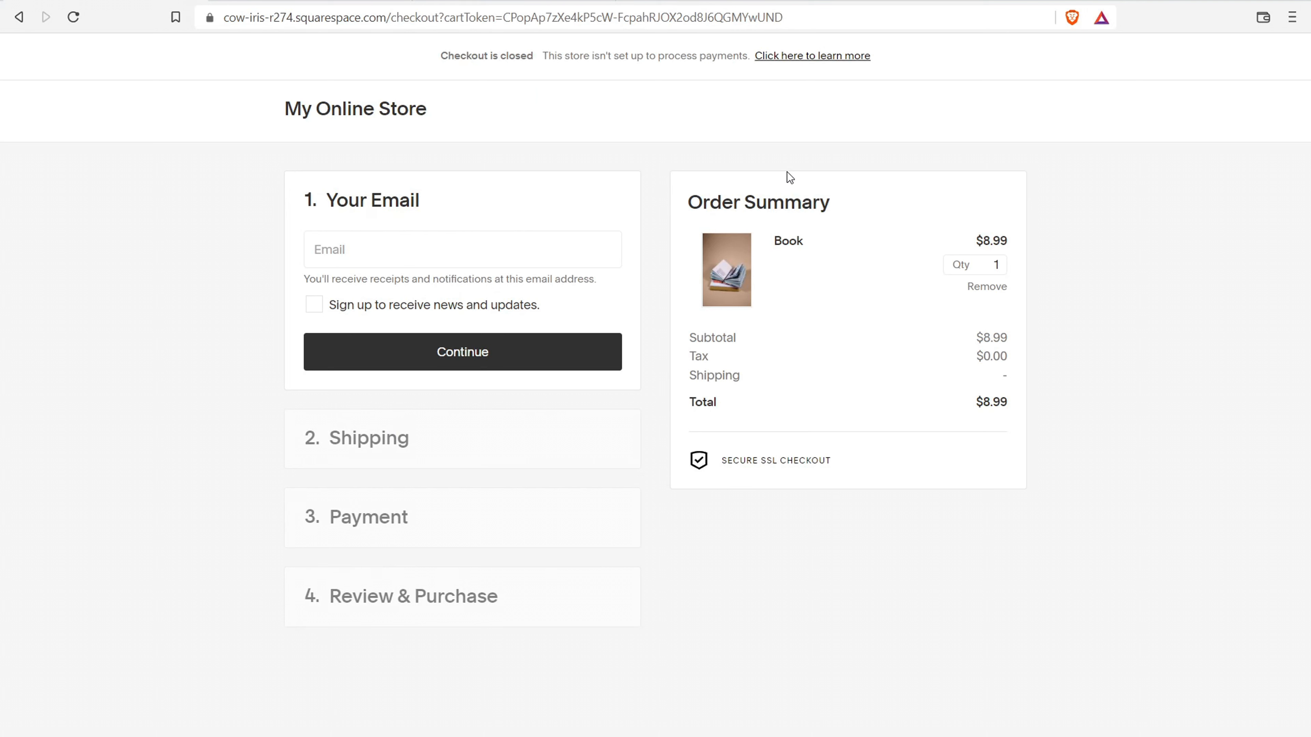
drag(447, 55, 552, 55)
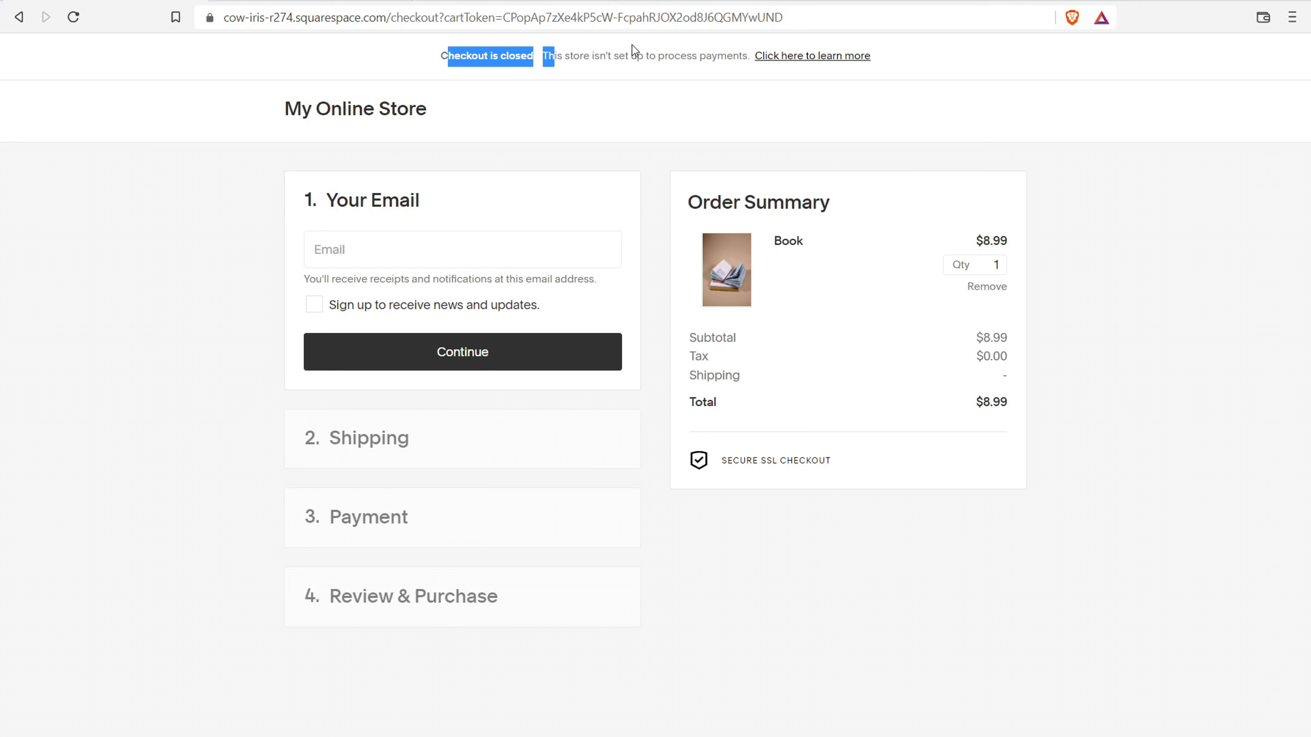
- View the help article on connecting a payment processor from the checkout notice, and return to the site's admin home
click(809, 57)
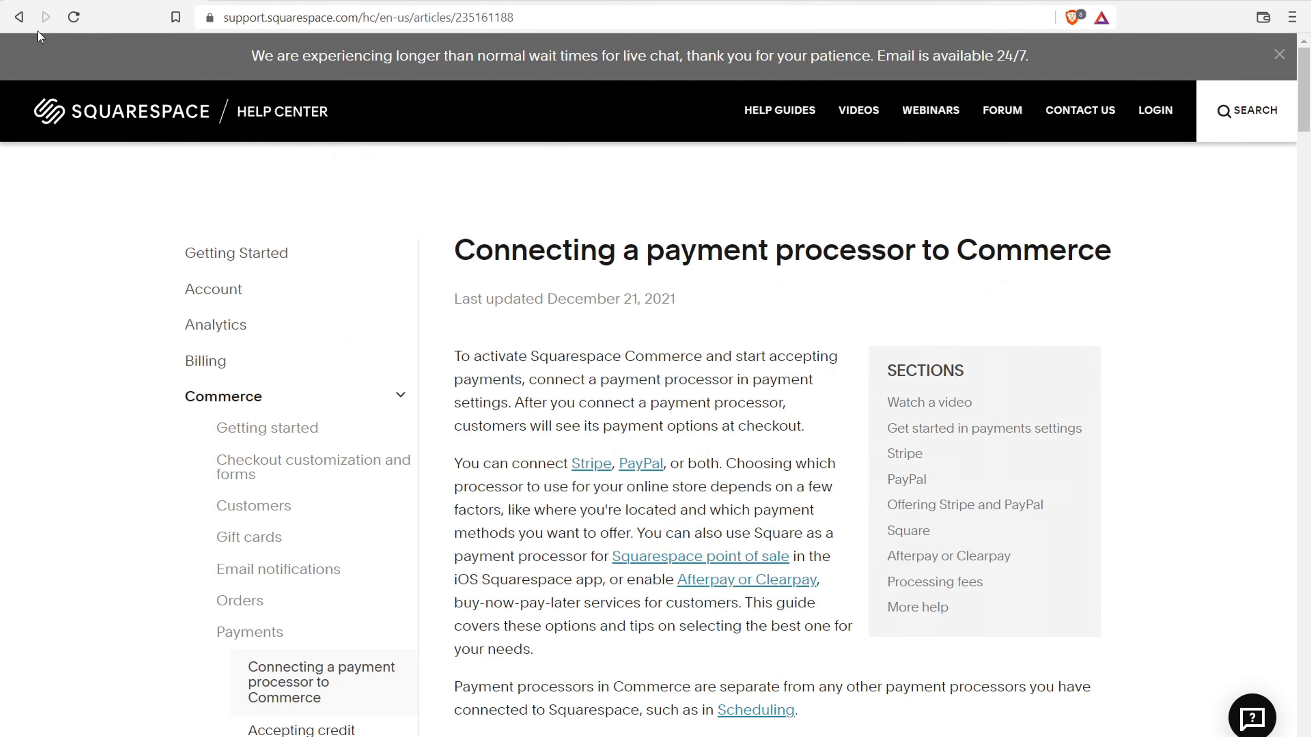
click(26, 19)
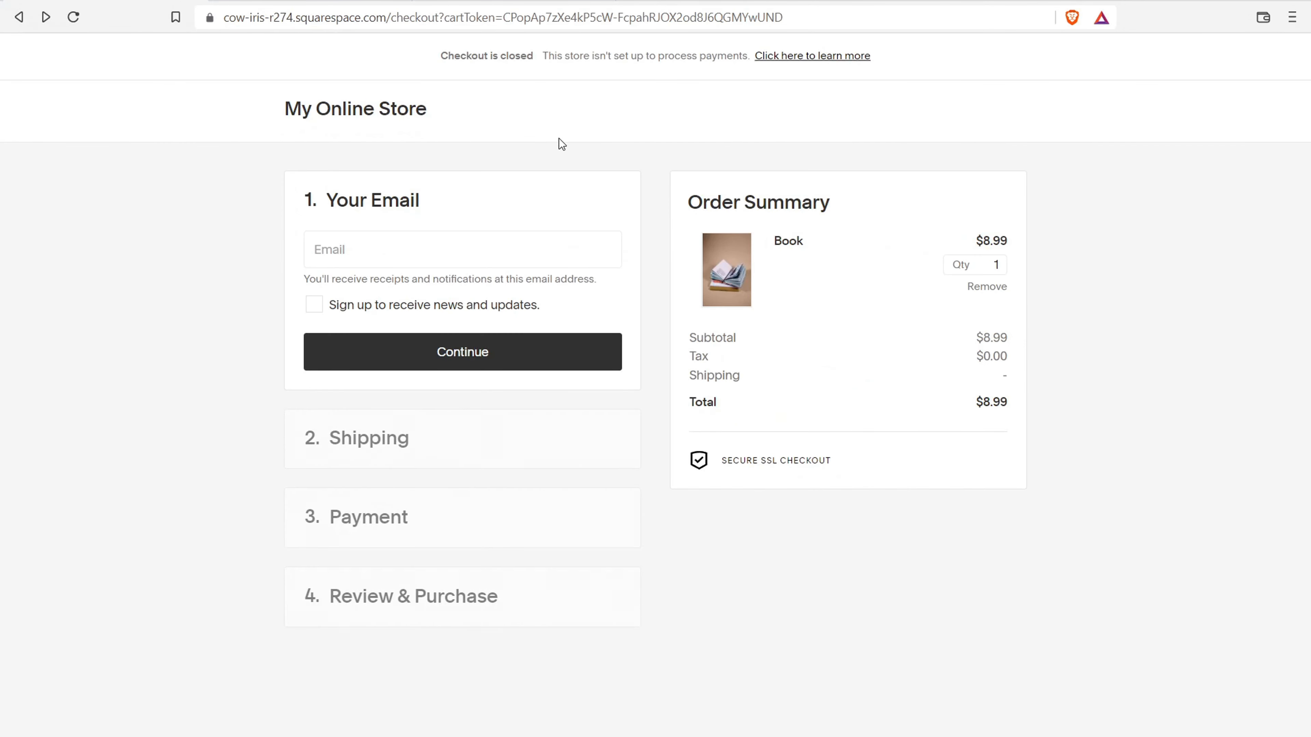
click(19, 18)
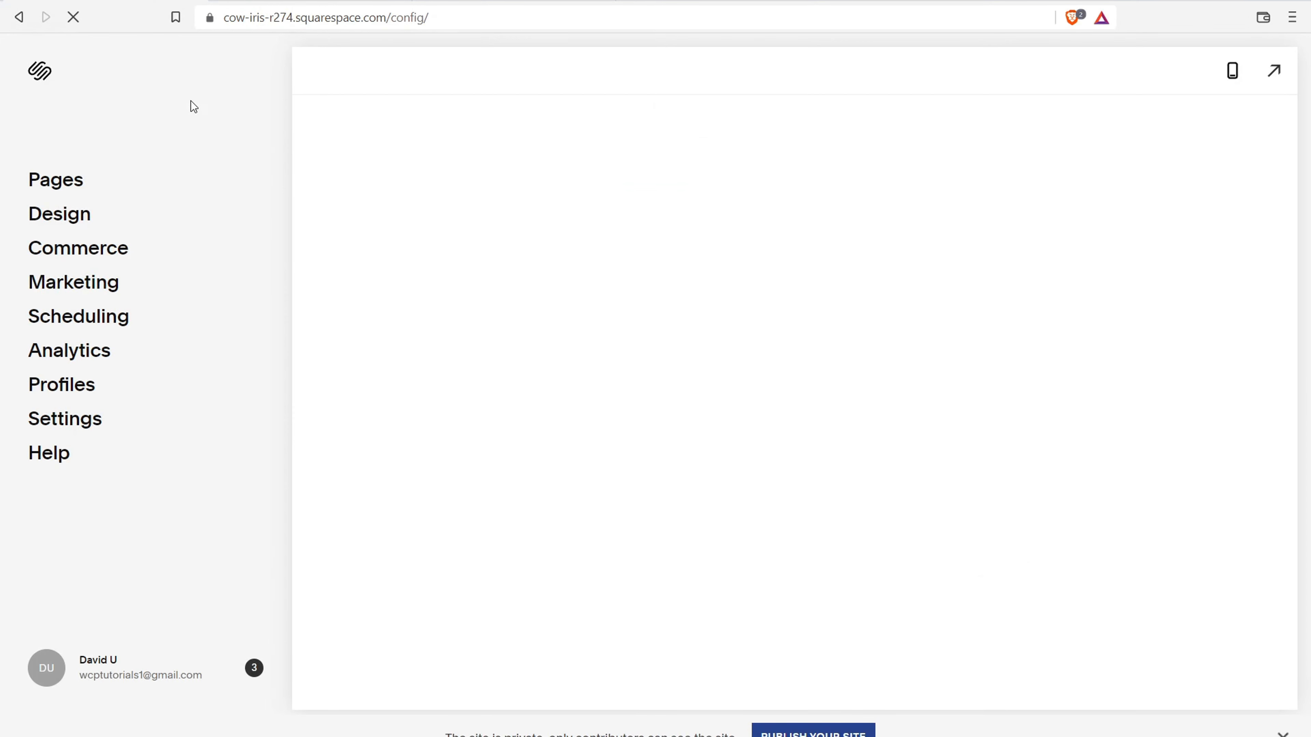
- Open the Commerce option for adding a way to get paid and review the available payment processors
click(59, 250)
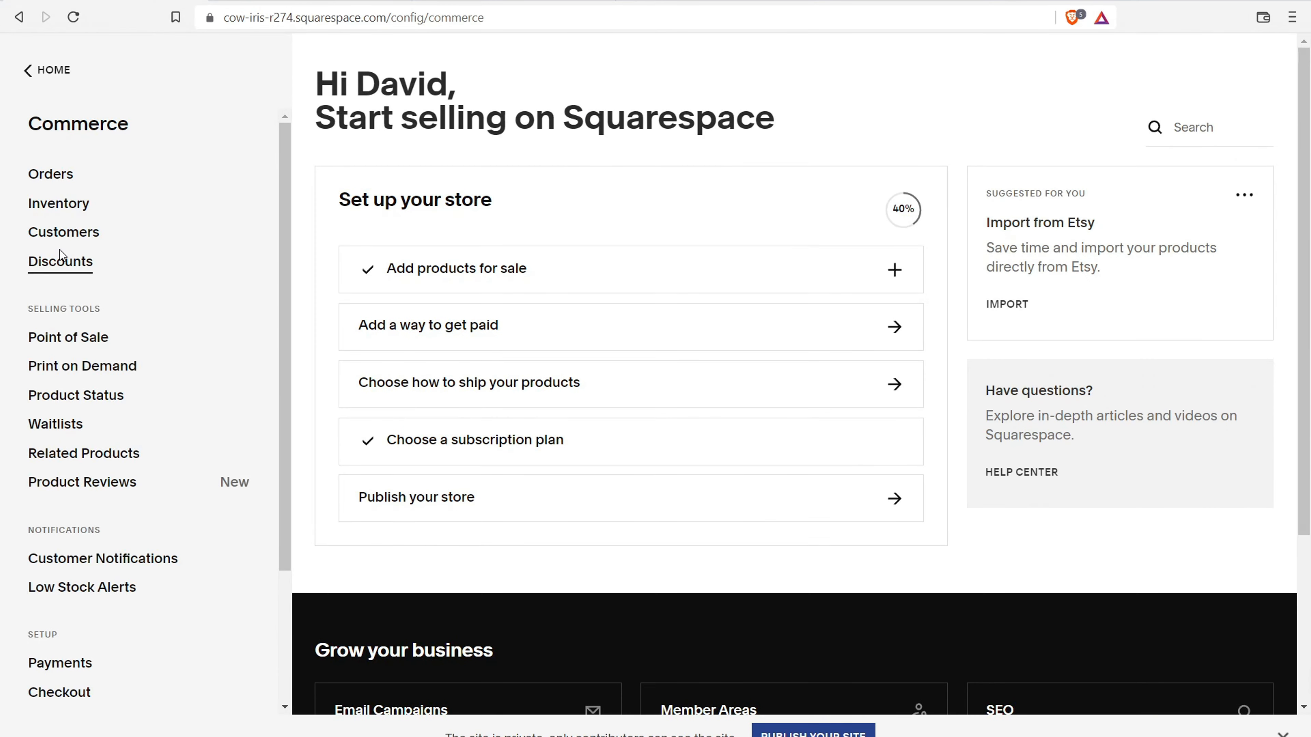
click(489, 328)
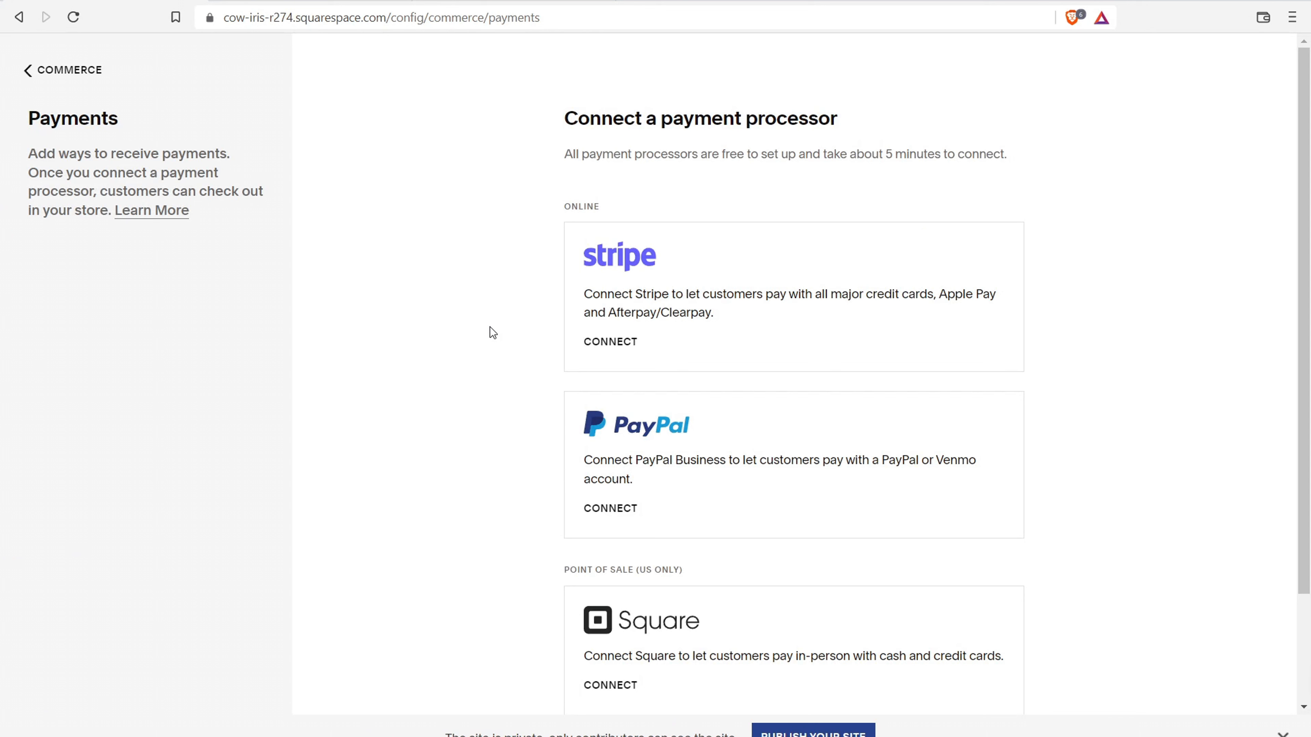
scroll(670, 444, down, 3)
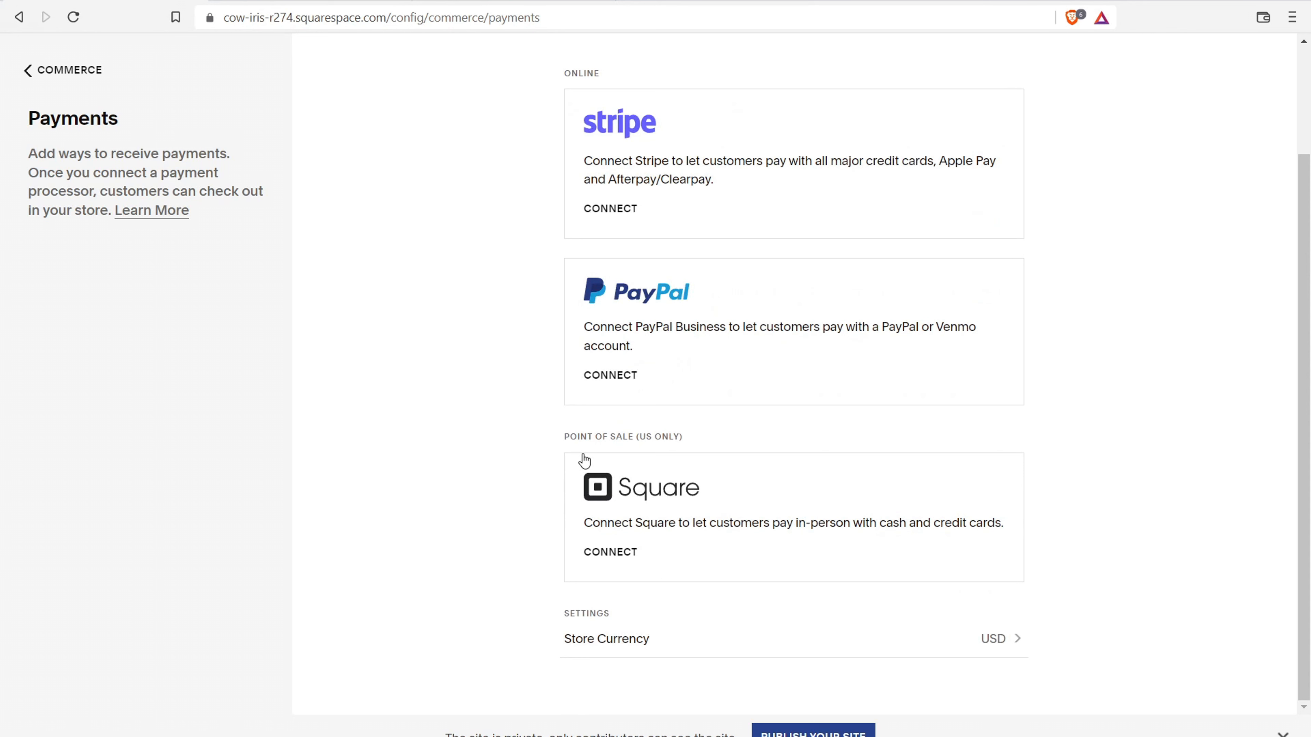
scroll(581, 461, up, 3)
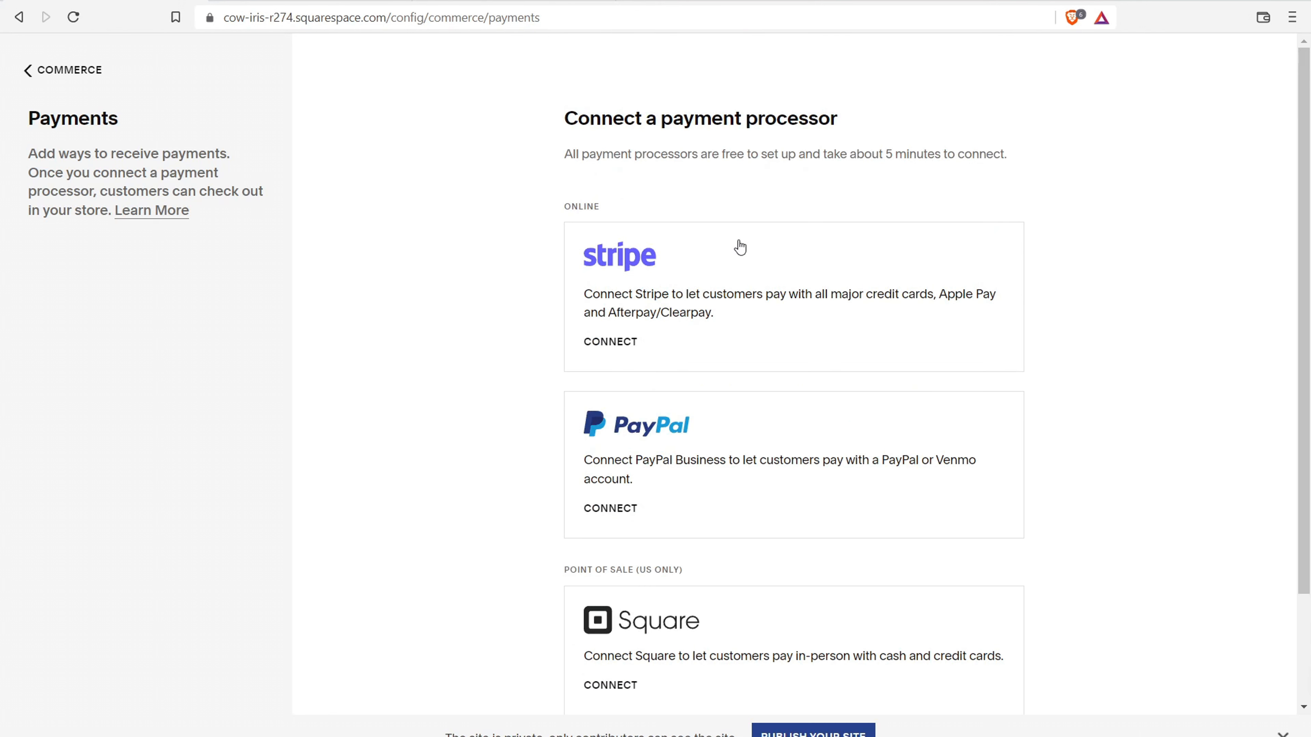
- Start the Stripe connection to examine its sign-up form, and close the form without connecting
click(747, 287)
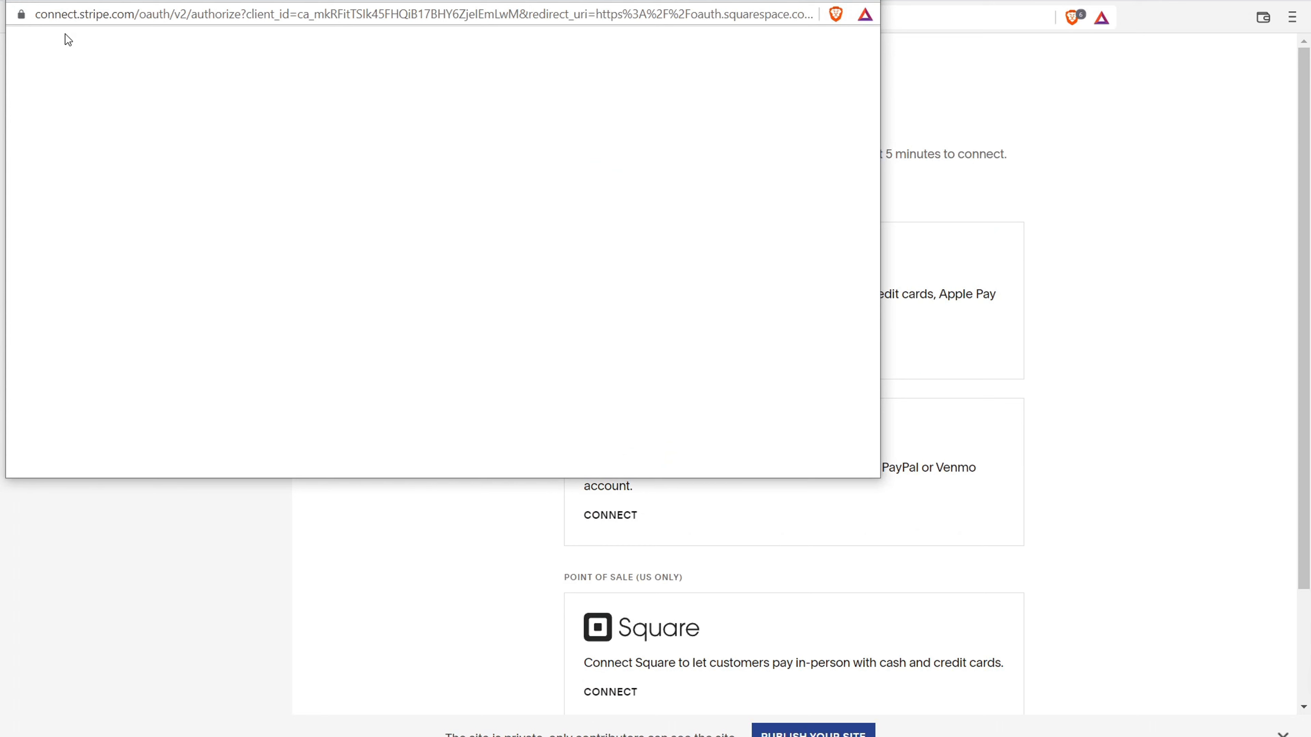
drag(54, 14, 160, 14)
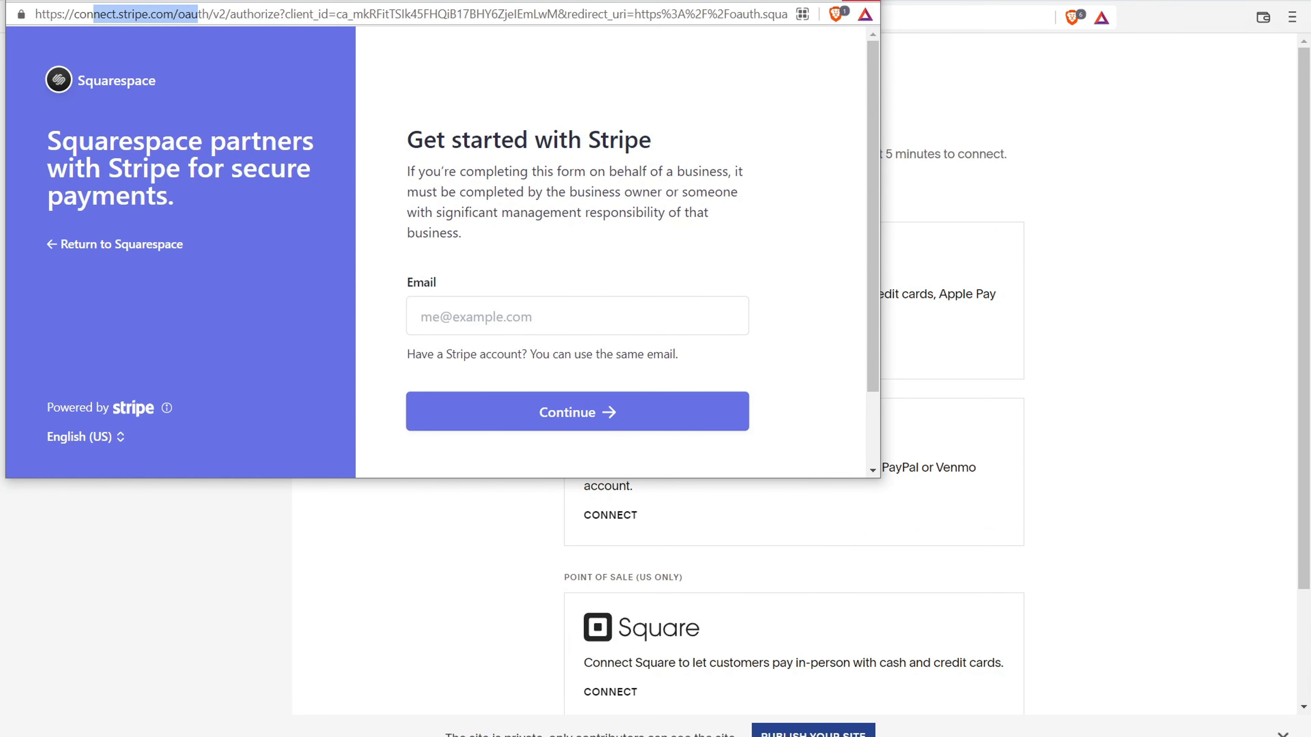
click(861, 1)
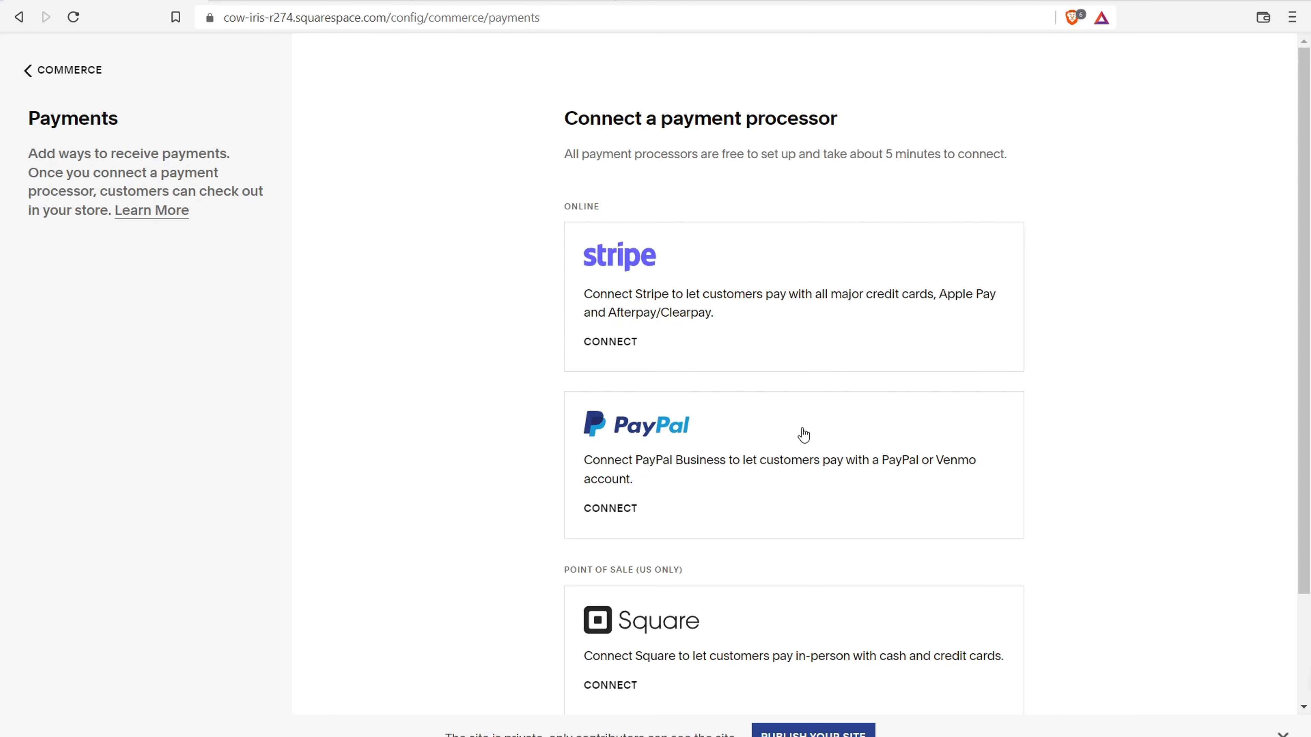
- Start the PayPal connection to examine its get-started form, and close it without entering an email
click(911, 458)
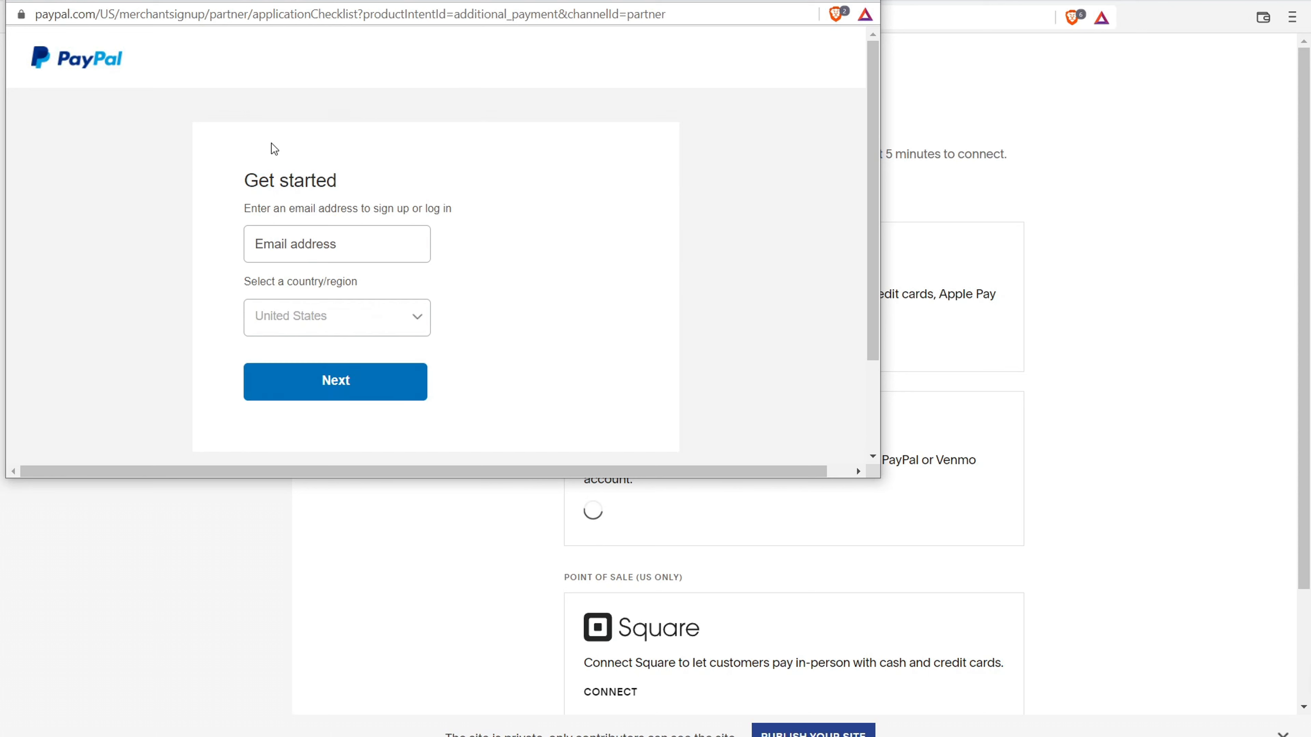
click(337, 243)
click(861, 1)
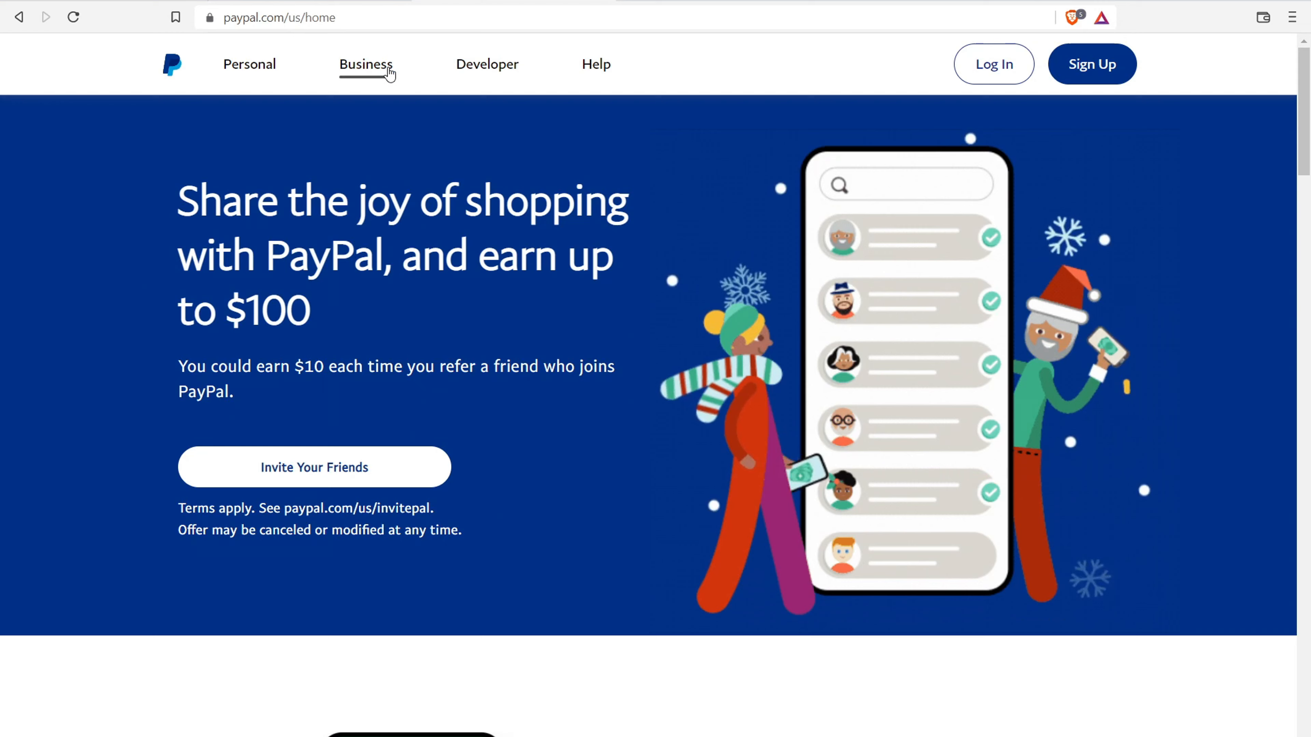
- On the PayPal website, view the Accept Payments page for small-to-medium businesses and go to its sign-up
click(370, 71)
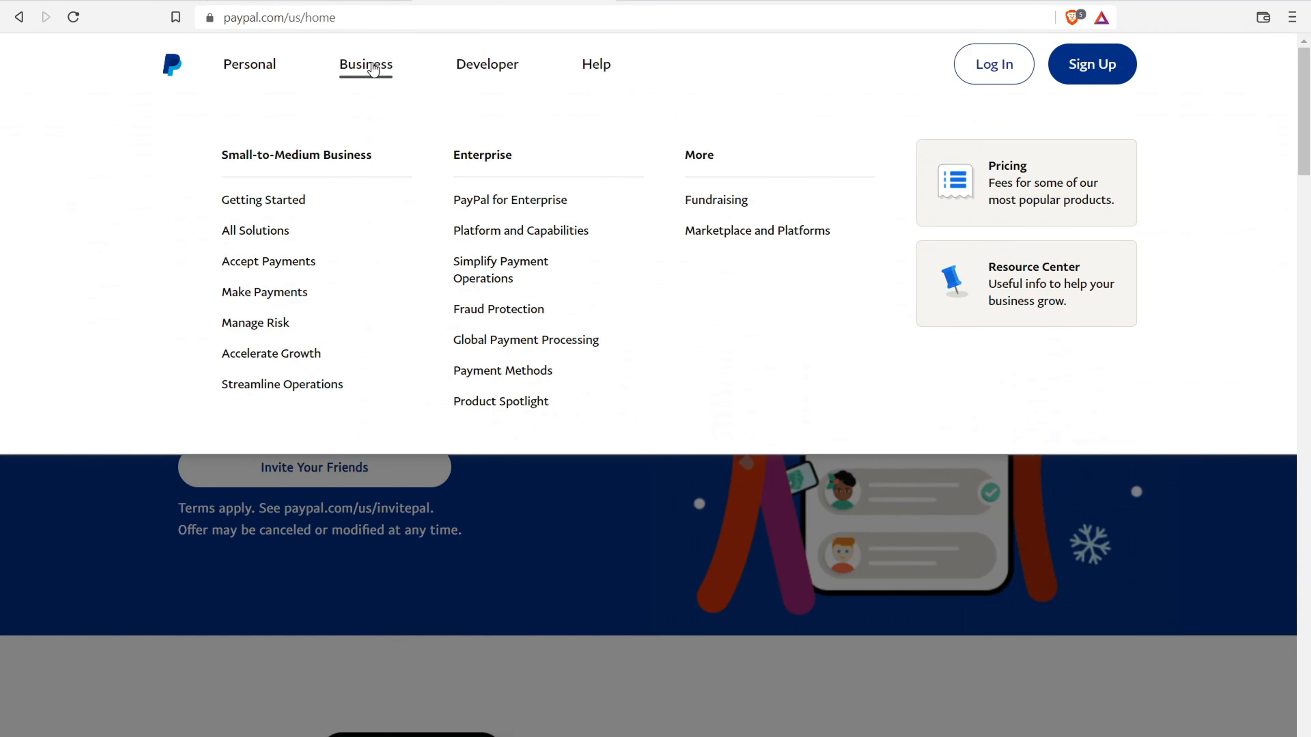
click(290, 258)
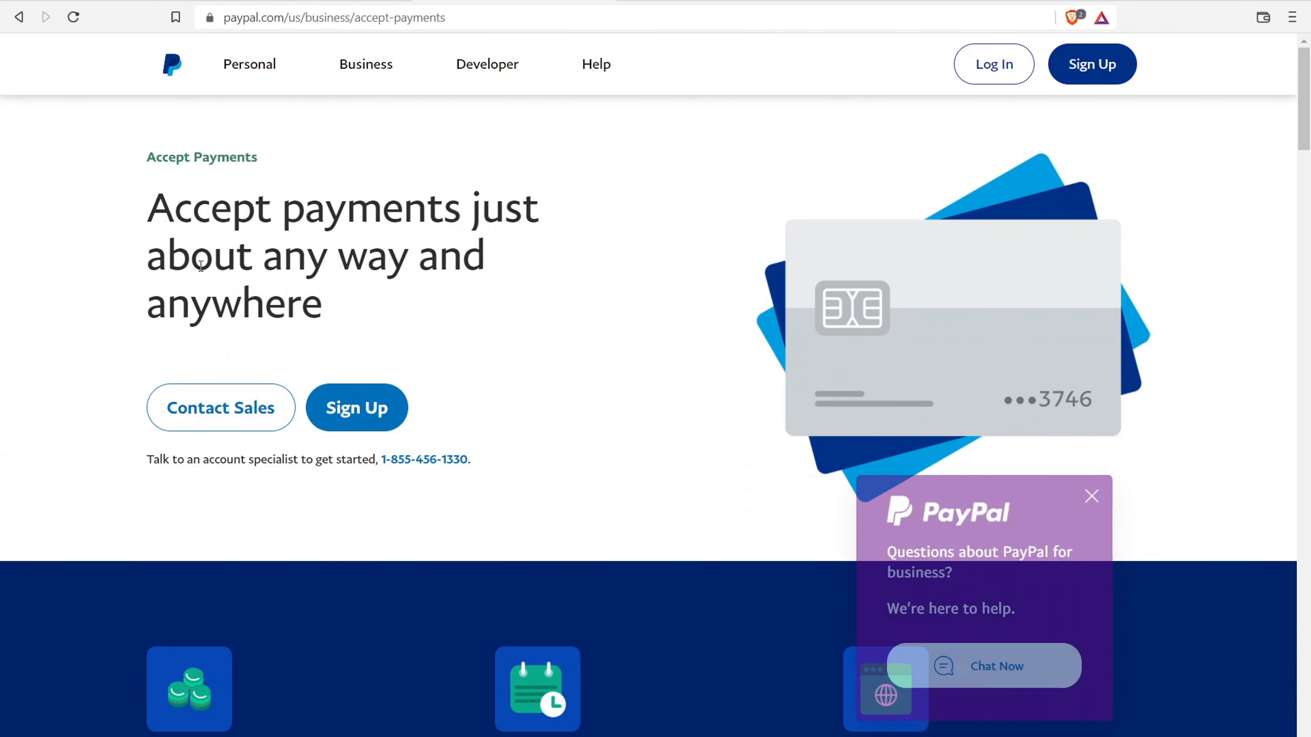
click(349, 407)
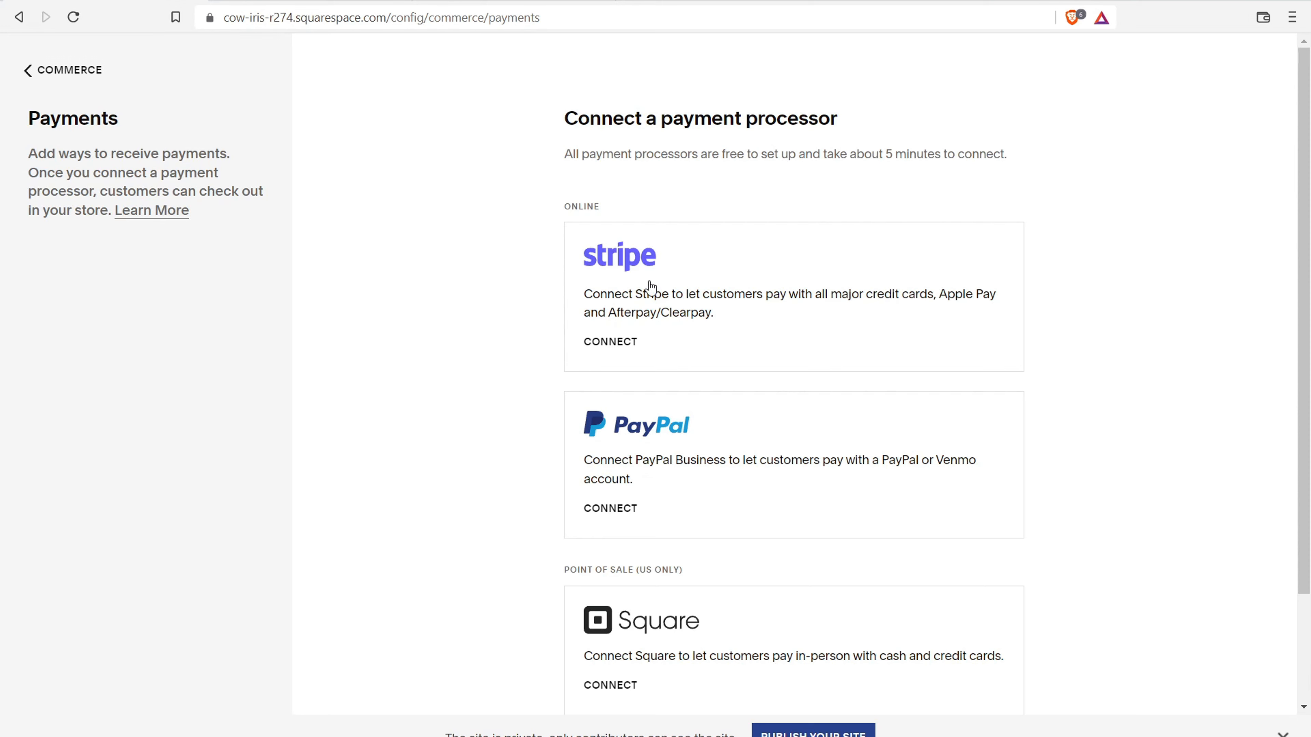
- Return from the payment processors to Commerce and look through the products in the store inventory
scroll(1295, 146, down, 1)
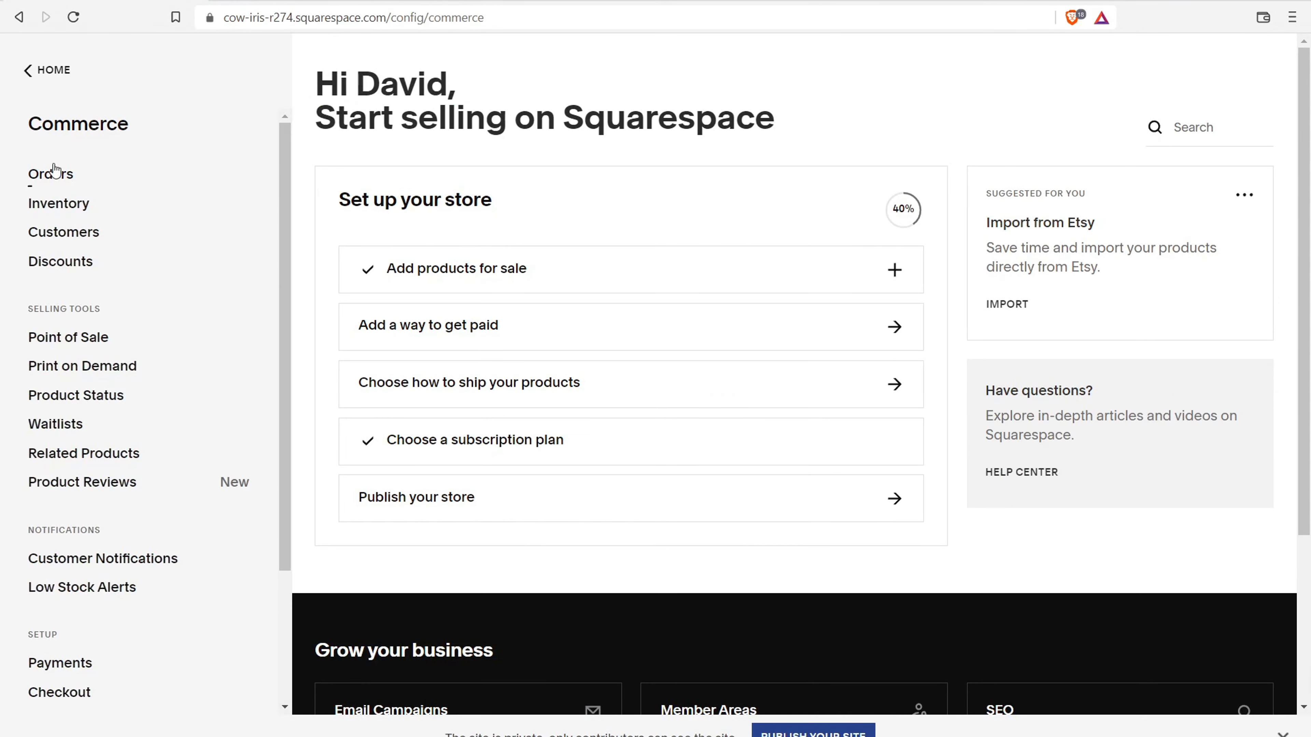
click(52, 207)
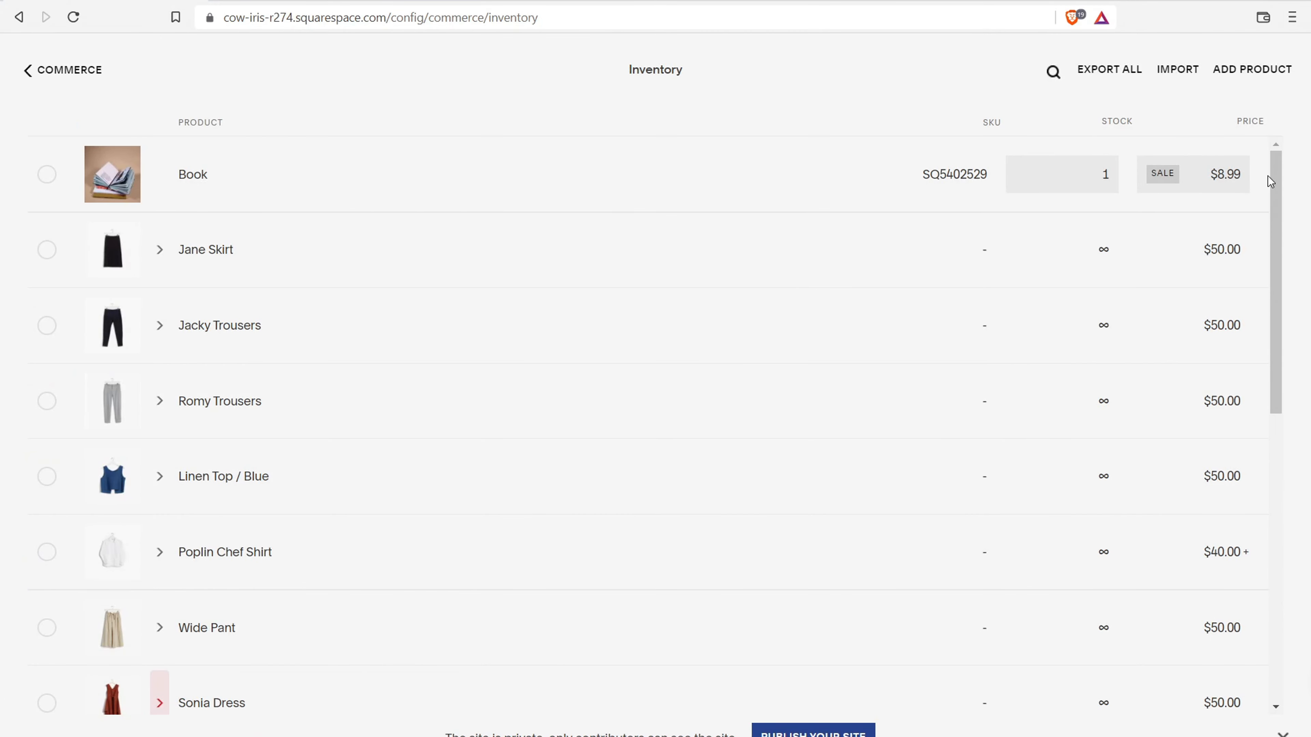
drag(1277, 170, 1213, 206)
click(326, 180)
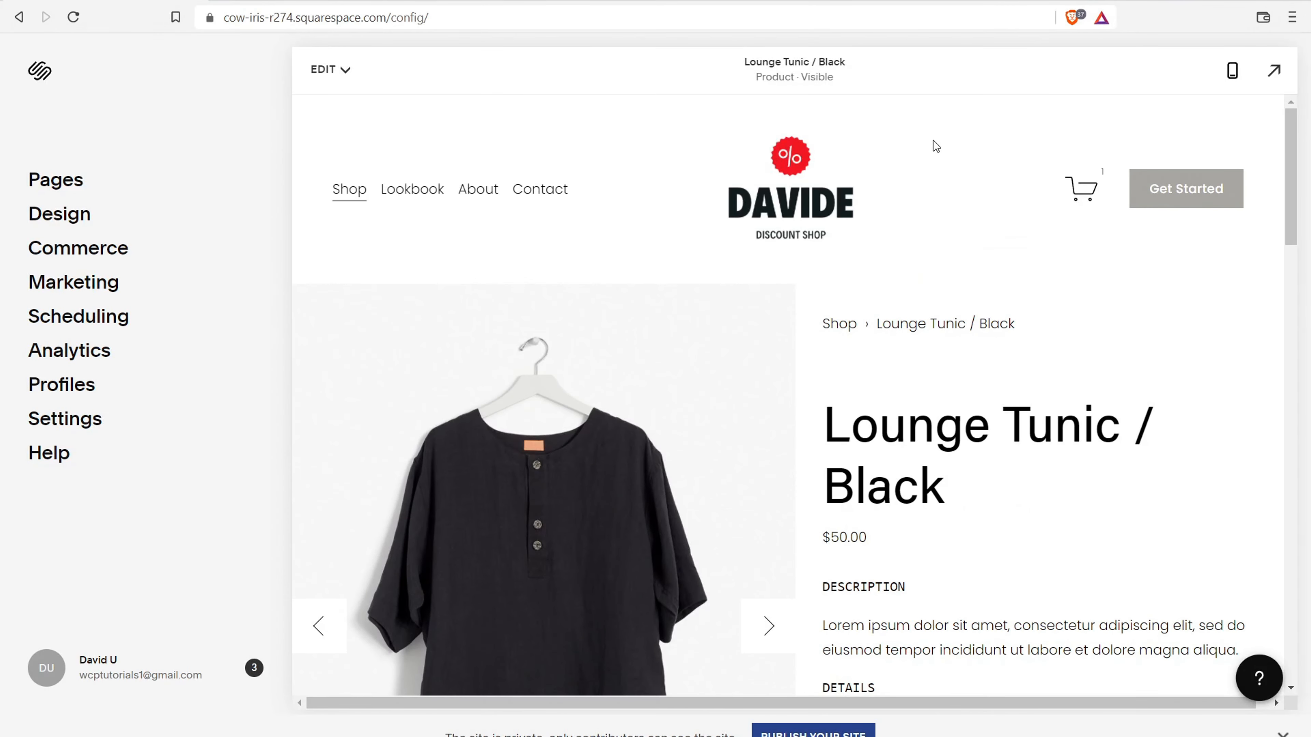
- Examine the Lounge Tunic / Black product page, including its details and the You Might Also Like section
scroll(902, 163, down, 6)
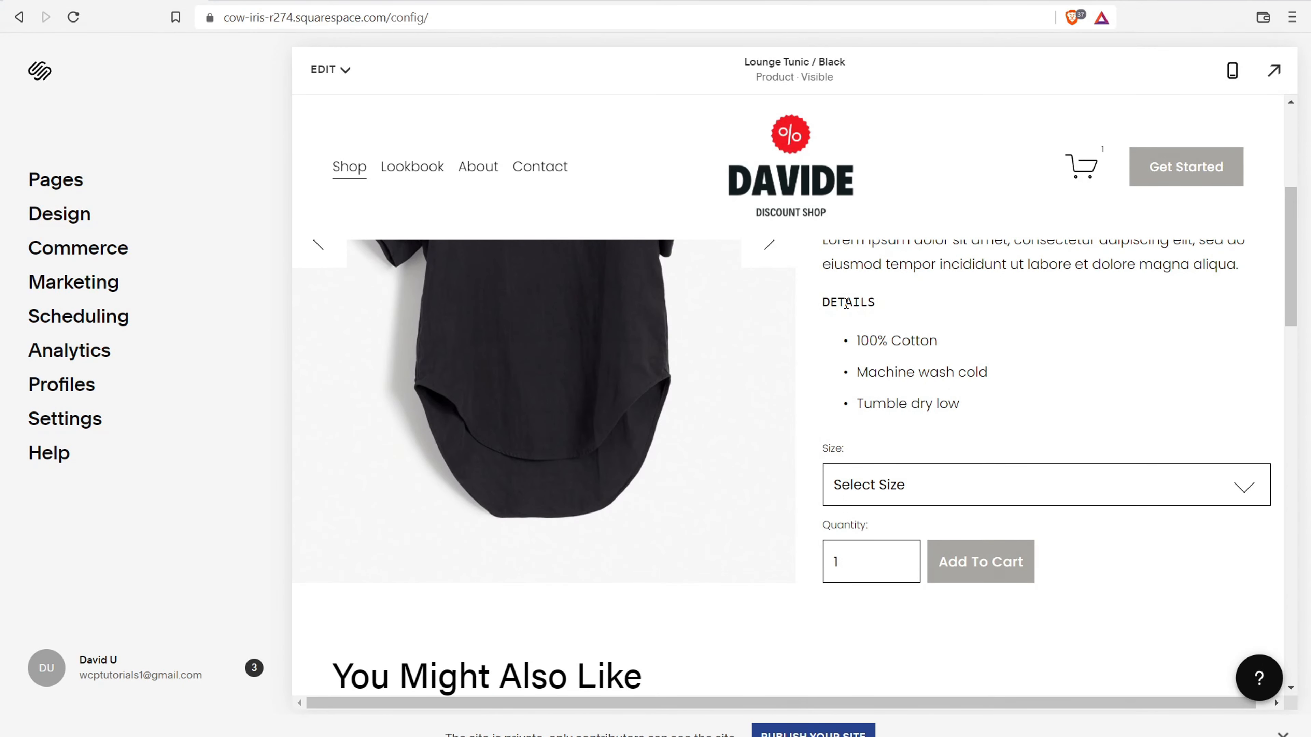
scroll(594, 407, up, 3)
scroll(579, 409, down, 8)
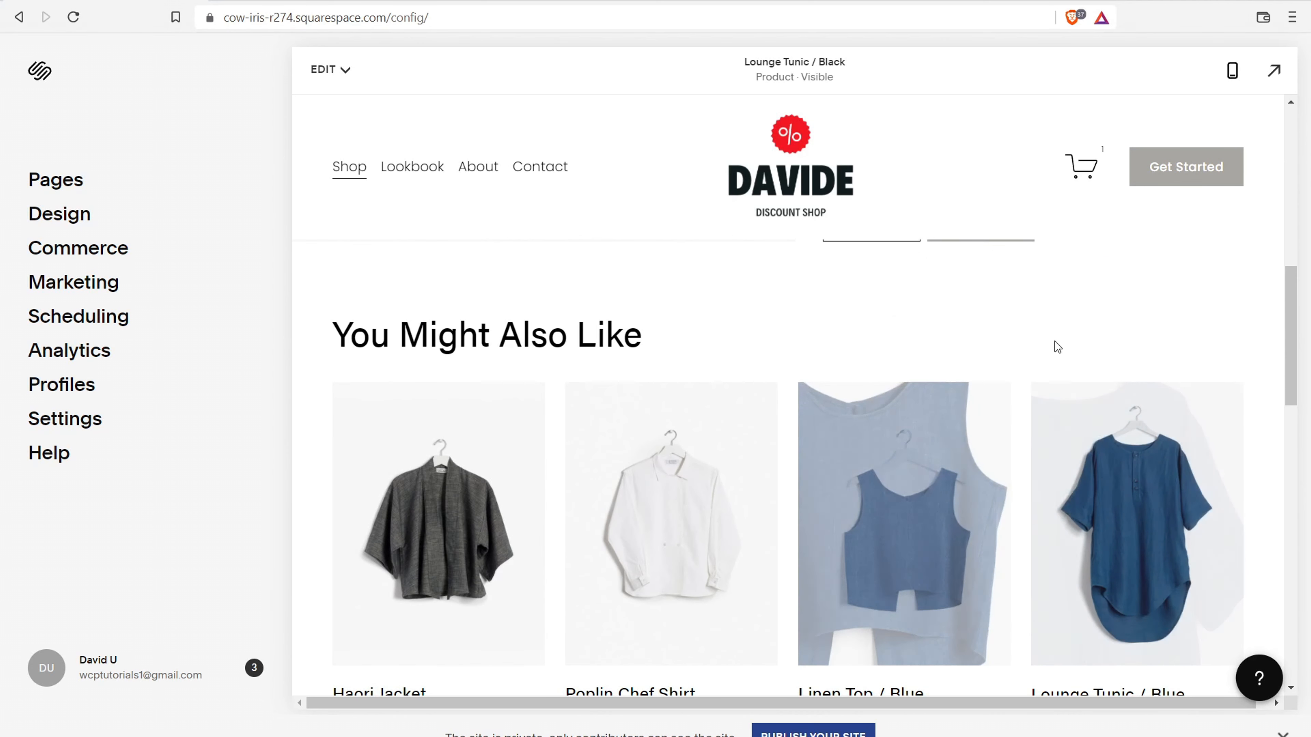
drag(1287, 327, 1285, 150)
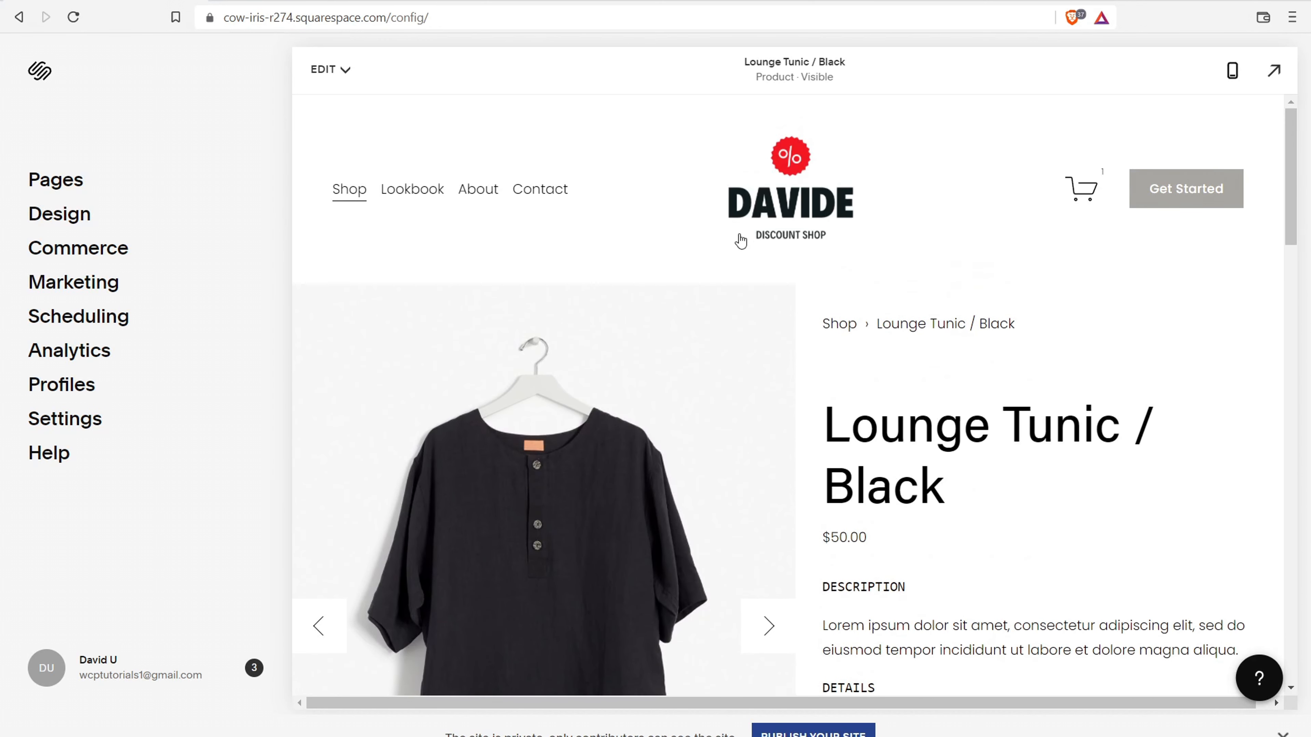
- In the store's Related Products settings, set Product Sorting to Random
click(124, 250)
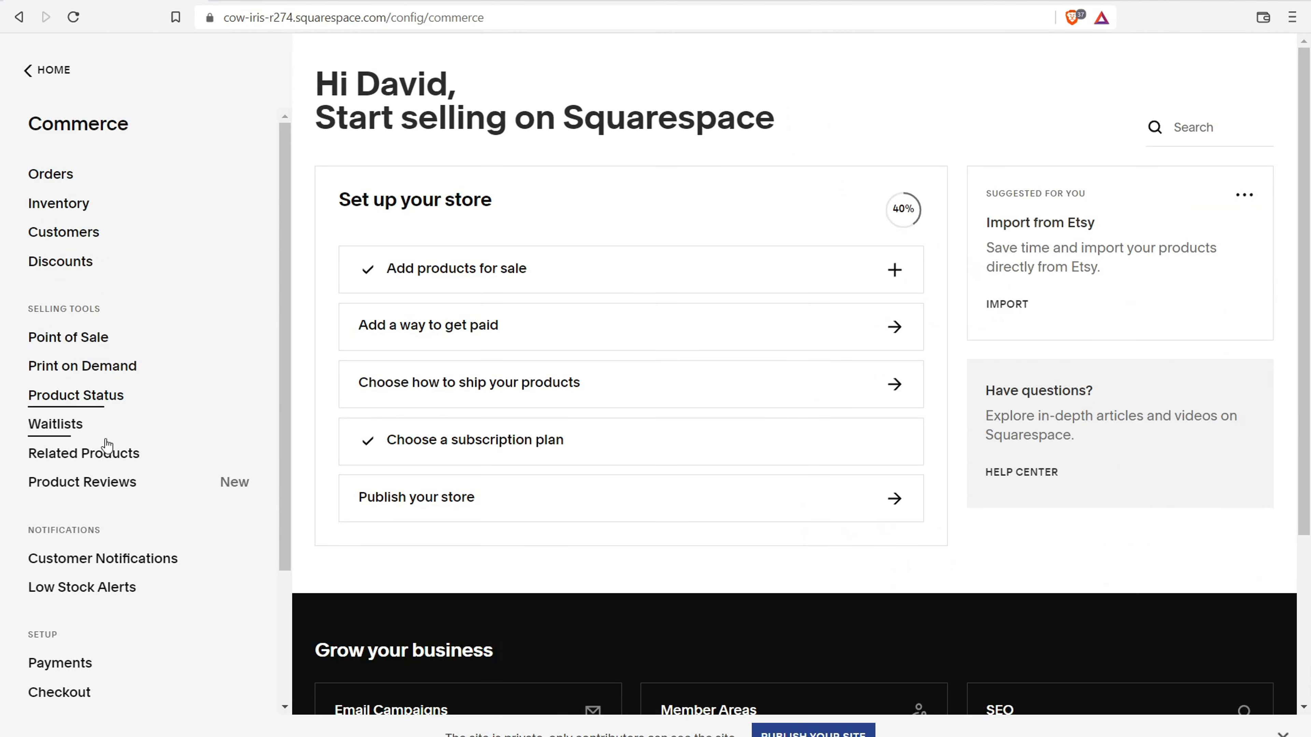
click(95, 456)
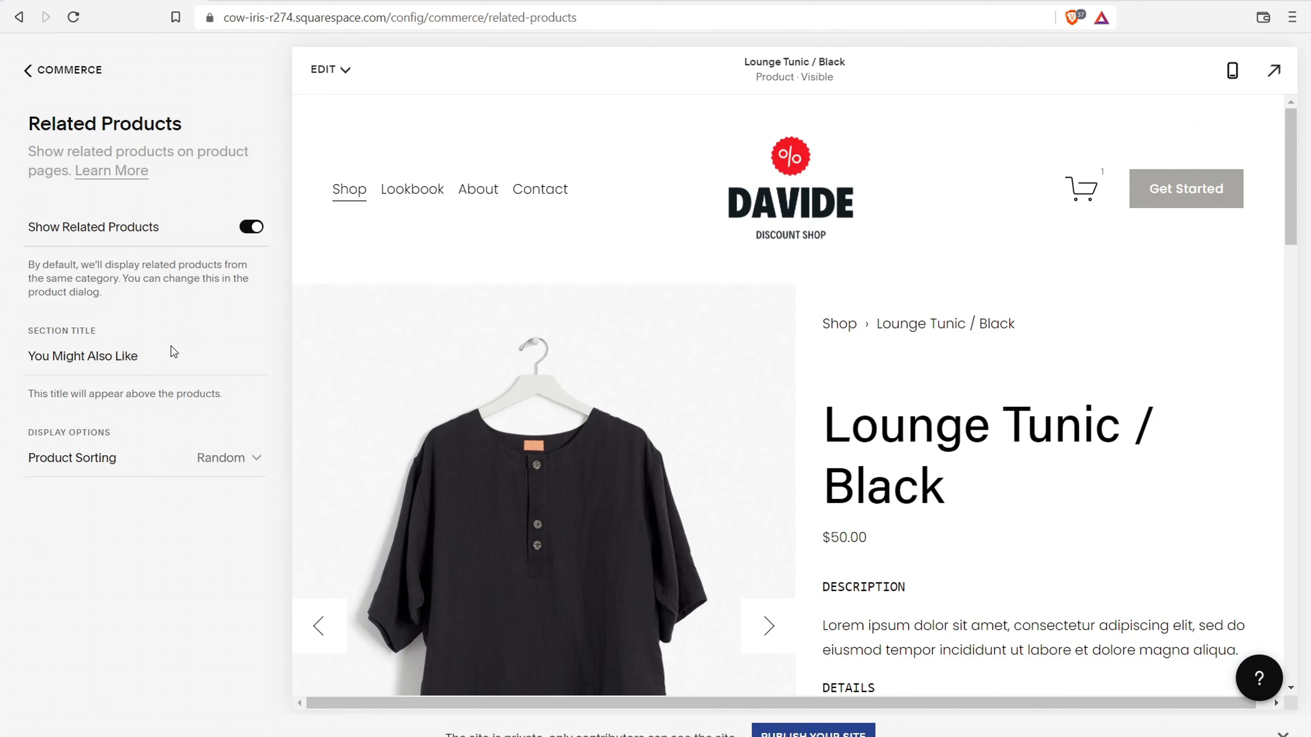
click(188, 353)
click(237, 457)
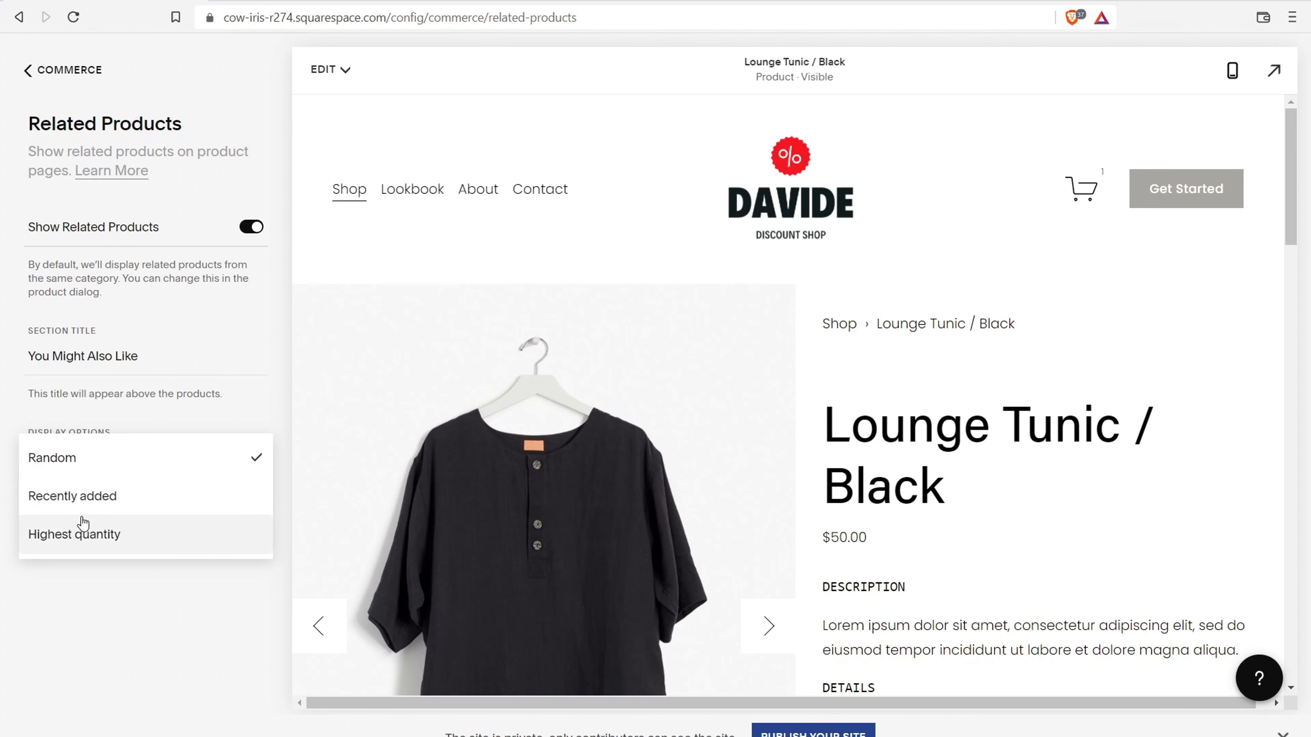
click(85, 459)
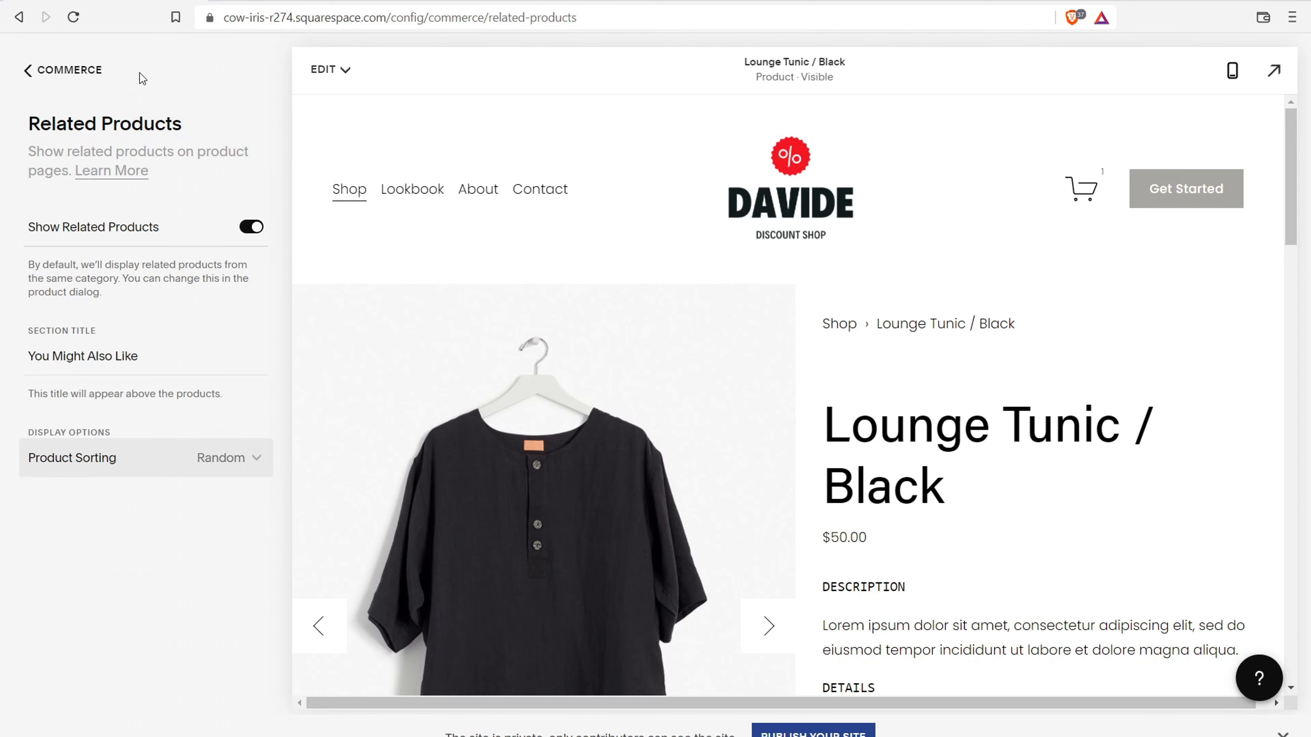
- Leave the Related Products settings and open Lounge Tunic / Black from the Commerce inventory for editing
click(64, 71)
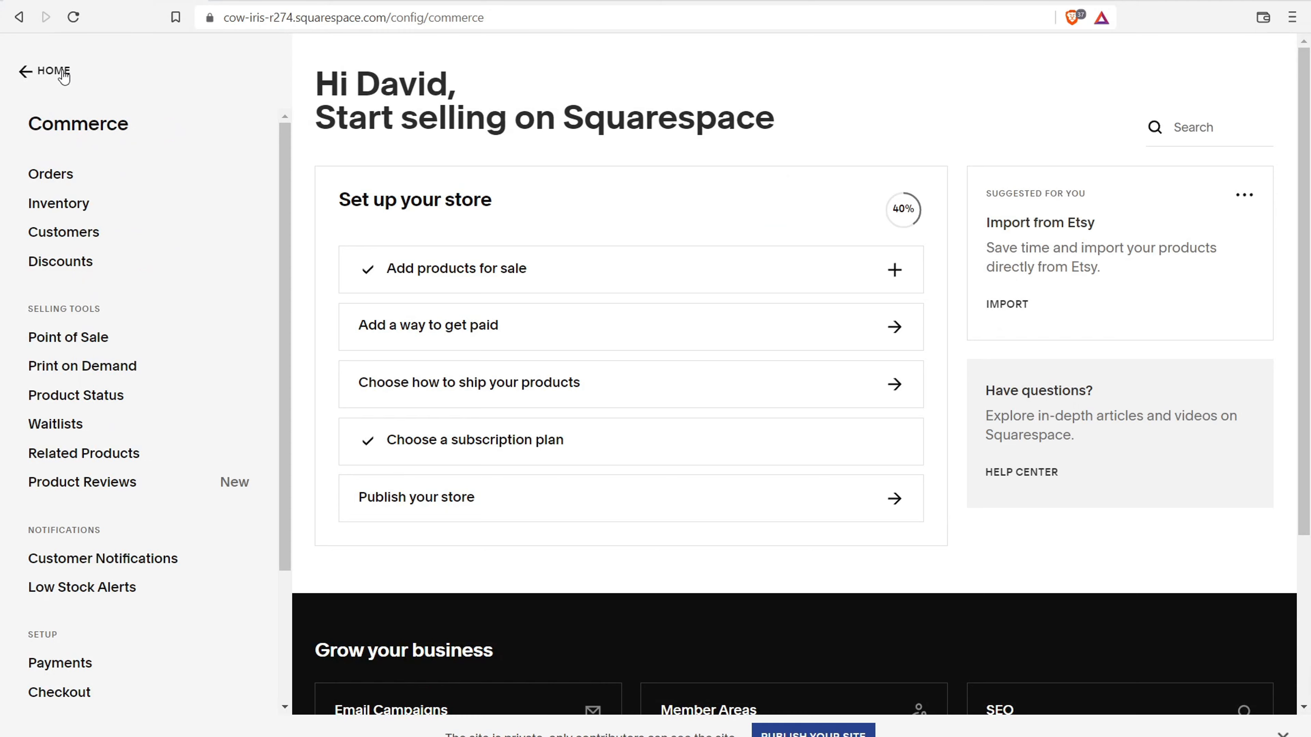
click(54, 70)
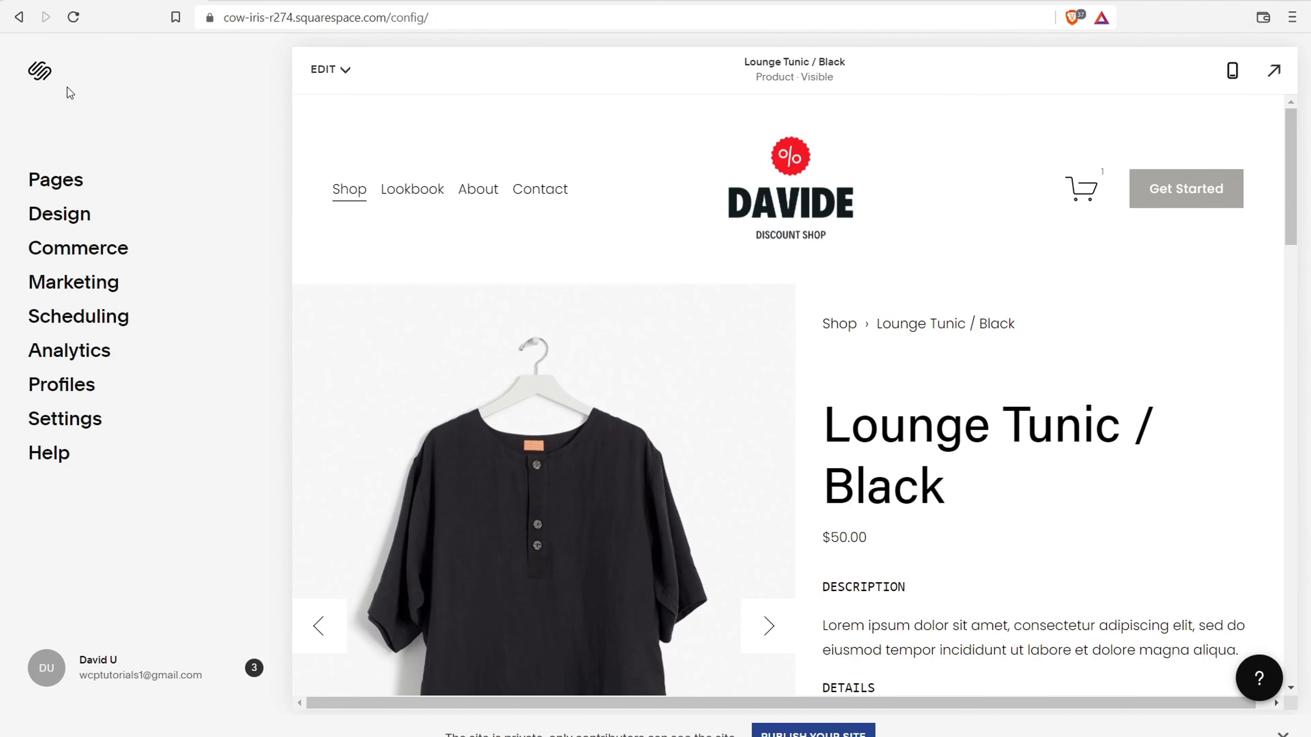
click(97, 251)
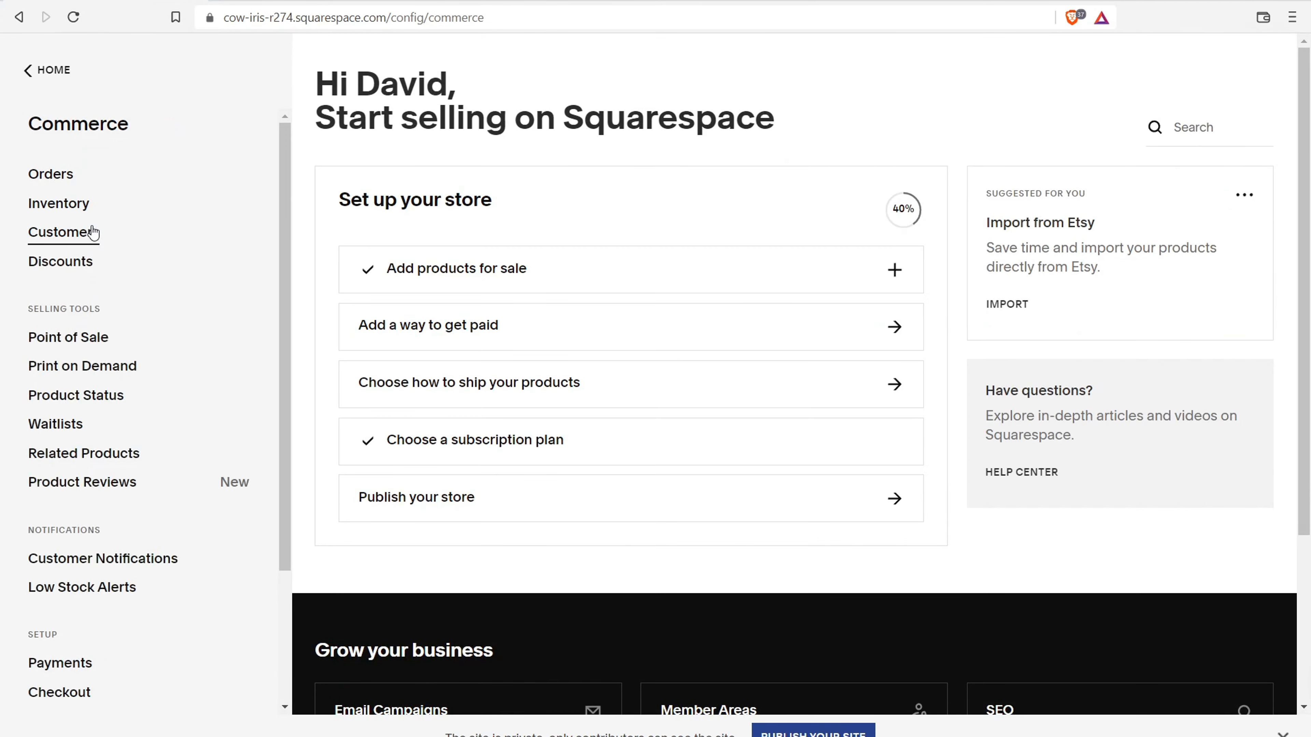
click(81, 207)
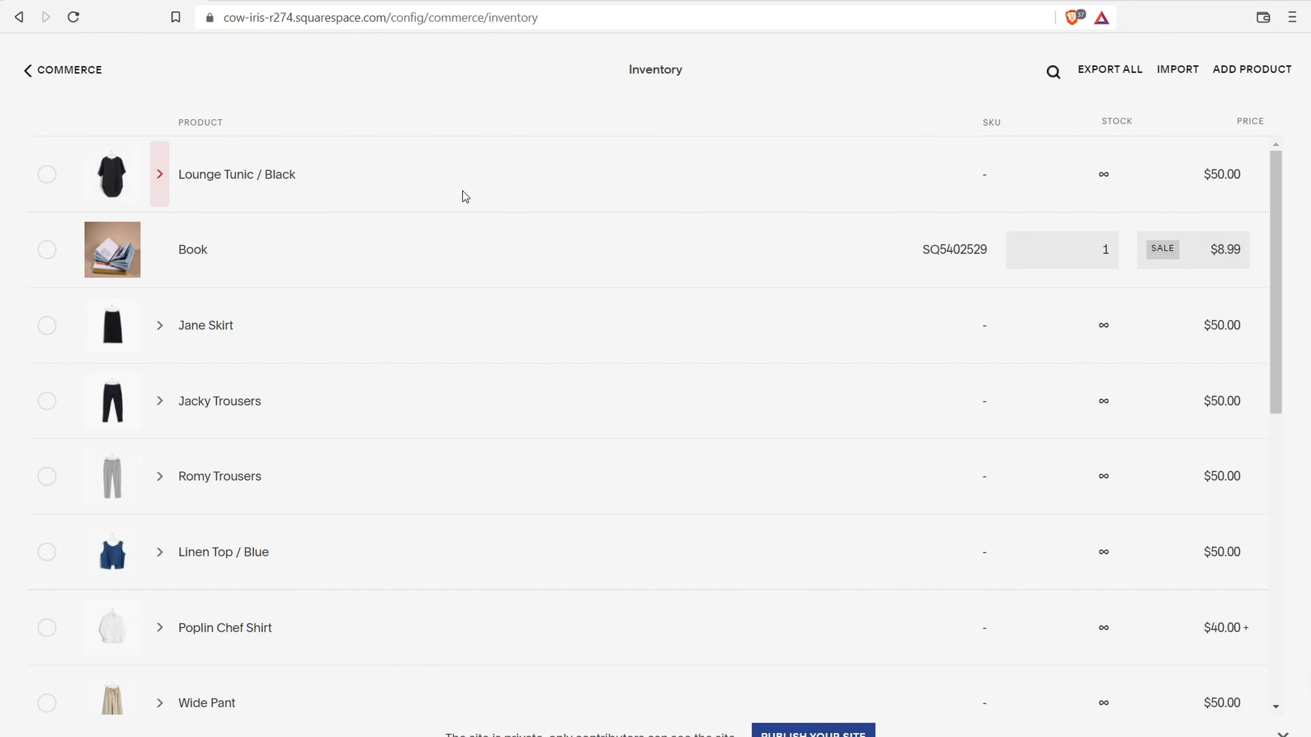
click(346, 174)
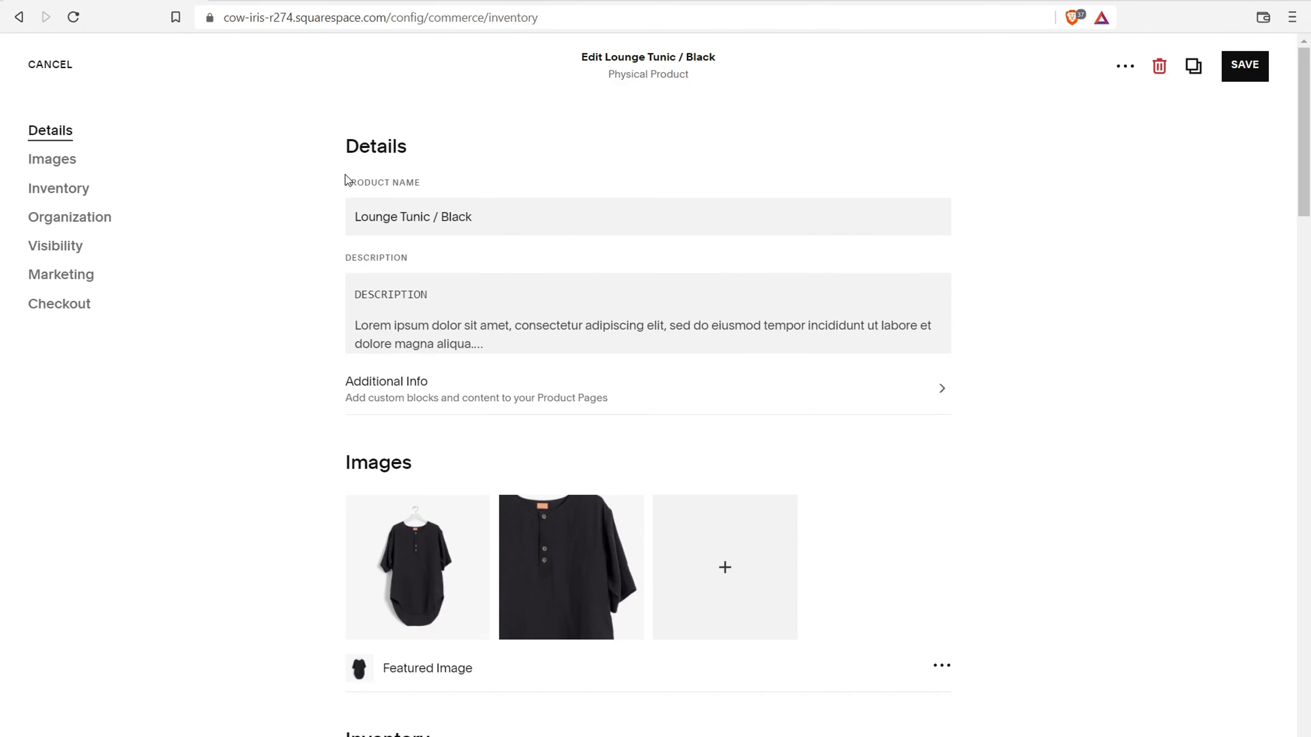
- Apply the All category as the related products for Lounge Tunic / Black and save the product
scroll(669, 196, down, 8)
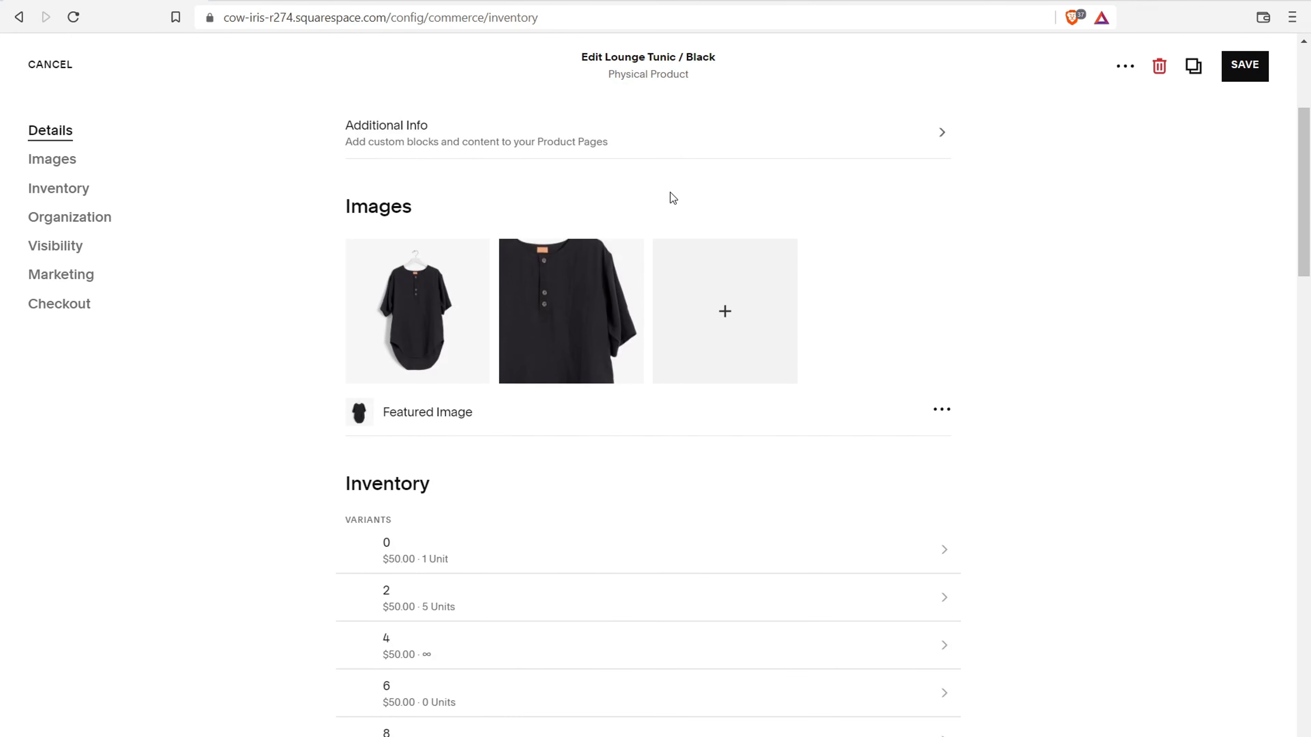
scroll(669, 198, down, 12)
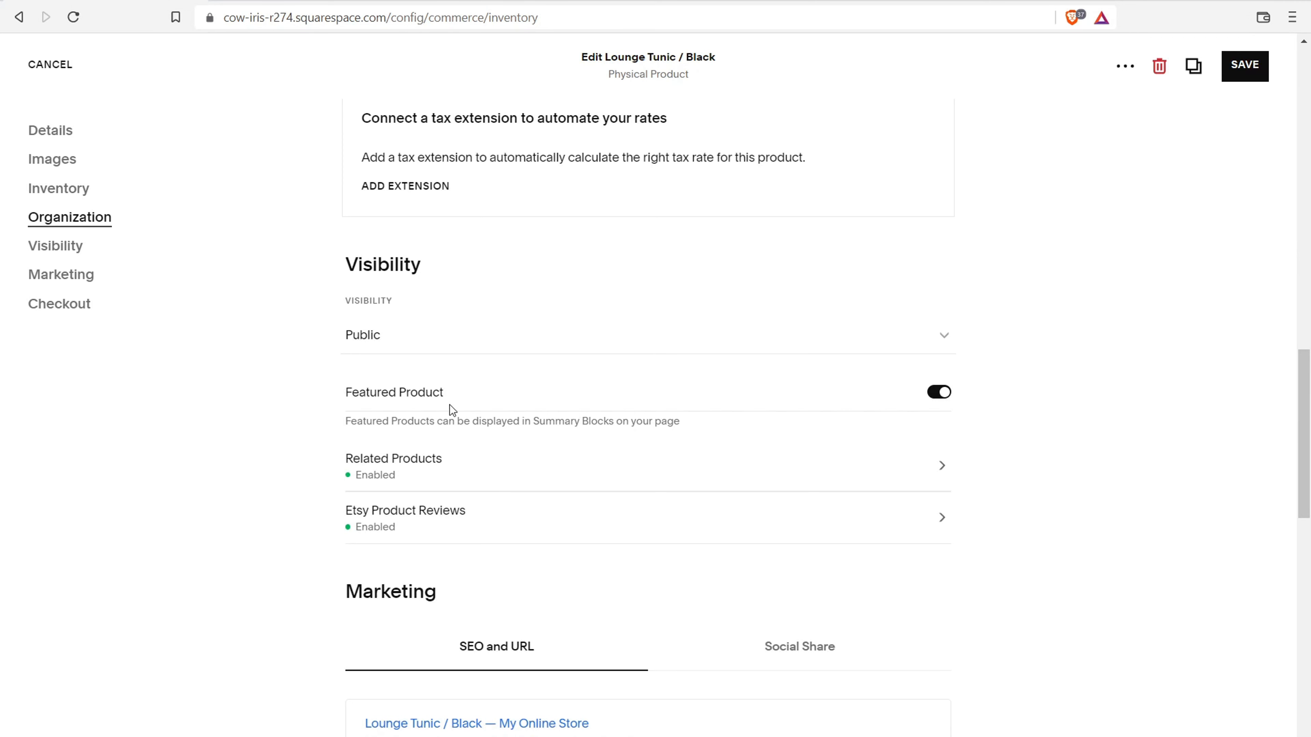
click(460, 466)
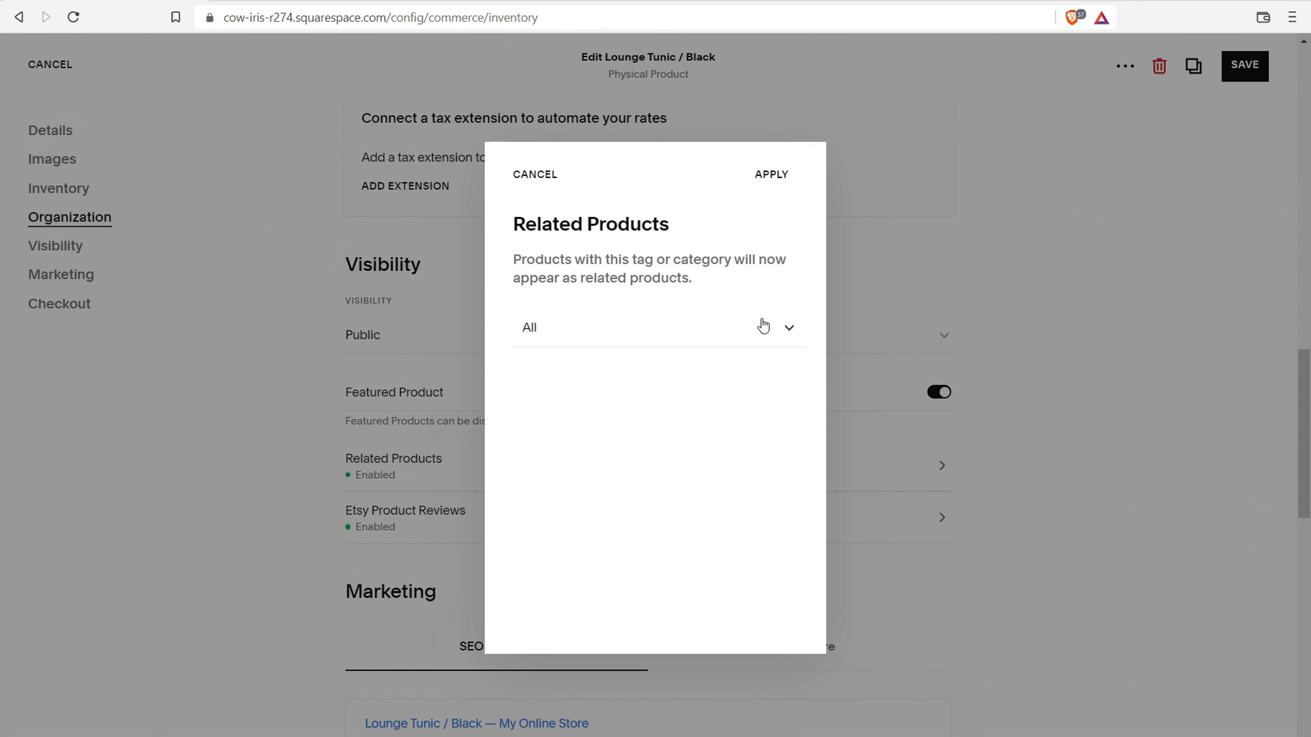
click(748, 331)
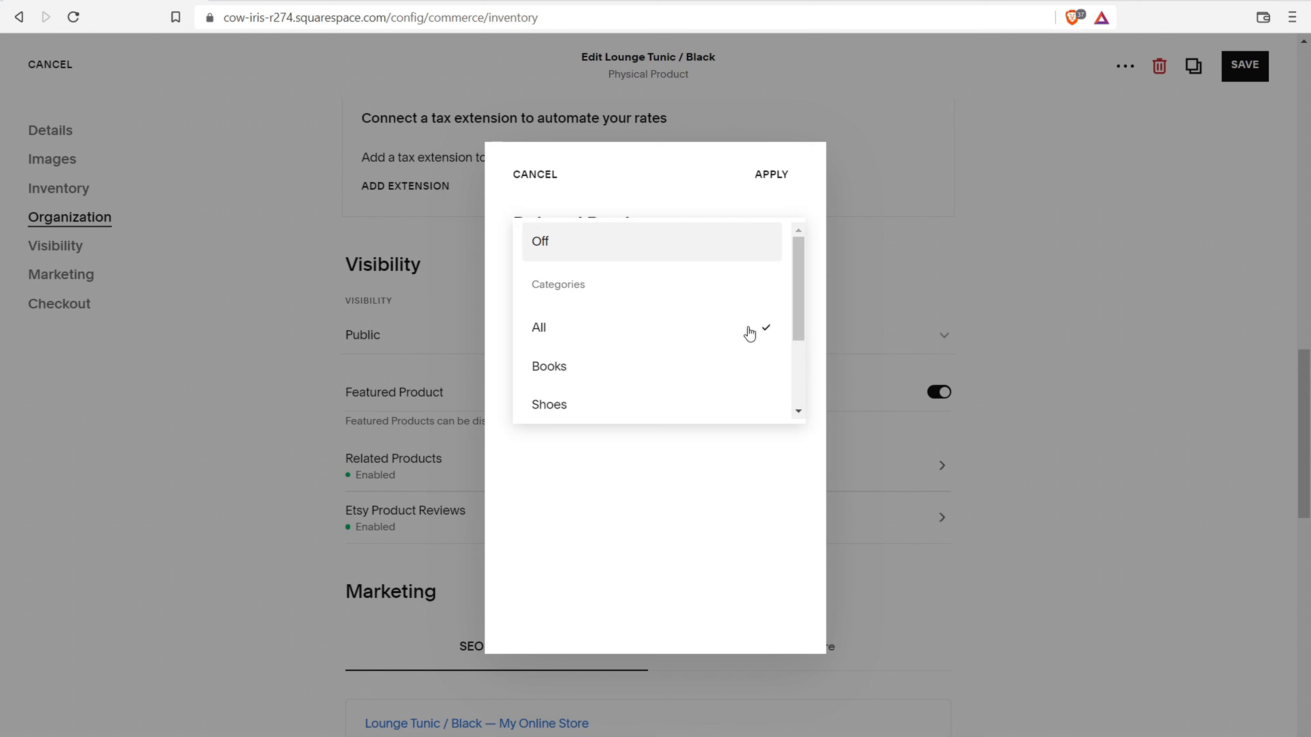
mouse_move(799, 295)
mouse_down()
mouse_move(801, 363)
mouse_move(801, 296)
mouse_up()
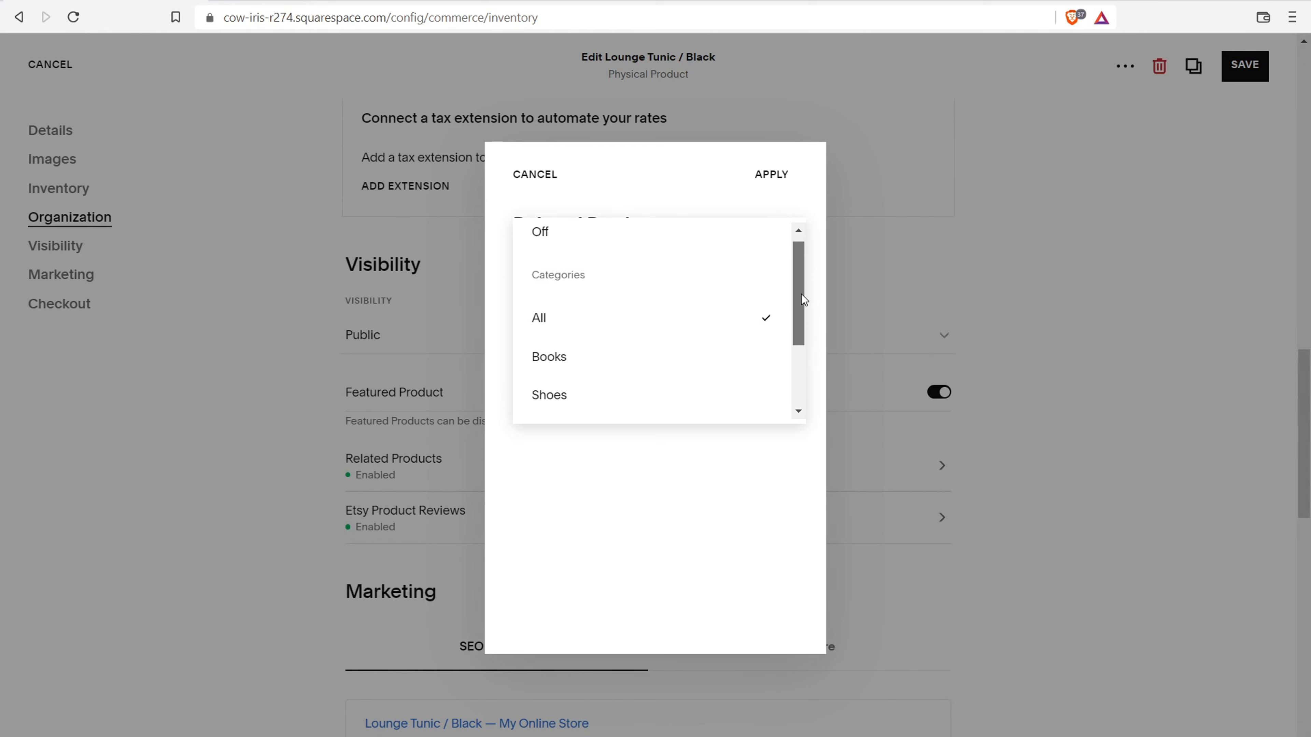
click(778, 177)
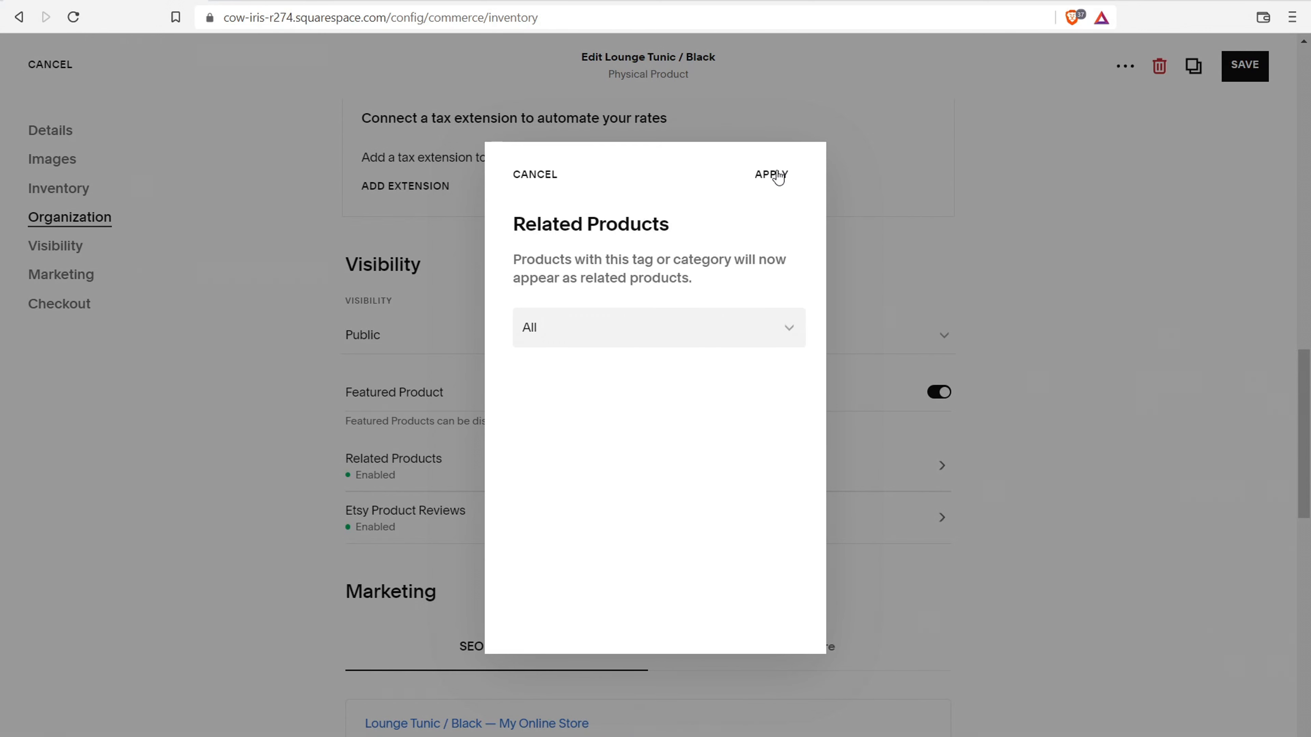
click(778, 178)
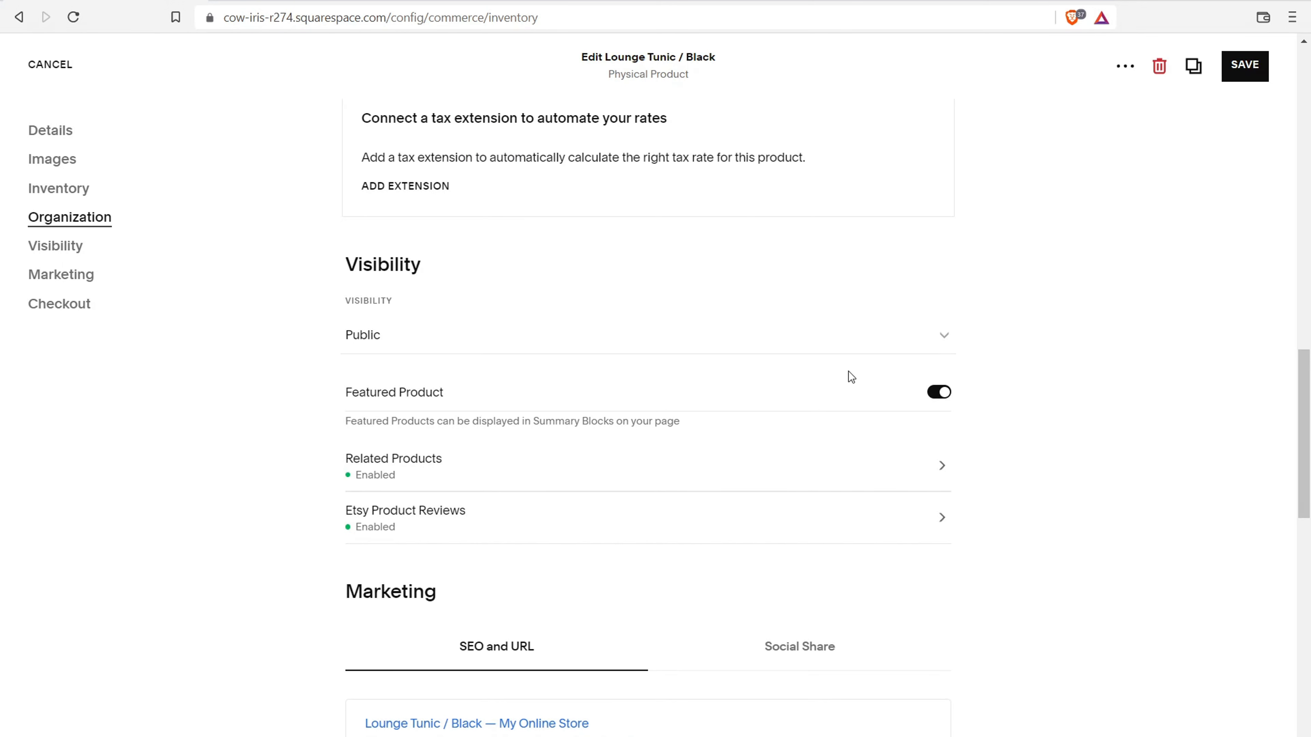
click(1241, 70)
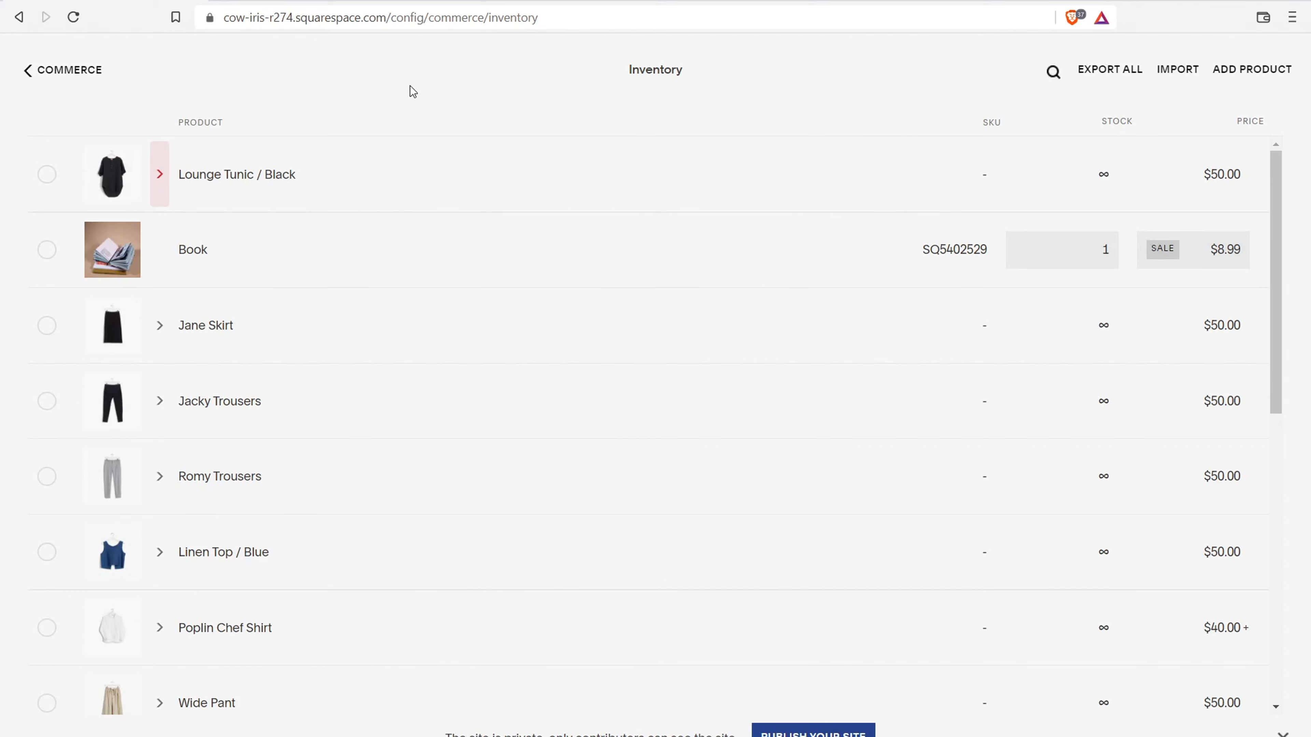
- Leave the inventory and open the Print on Demand settings in Commerce
click(82, 72)
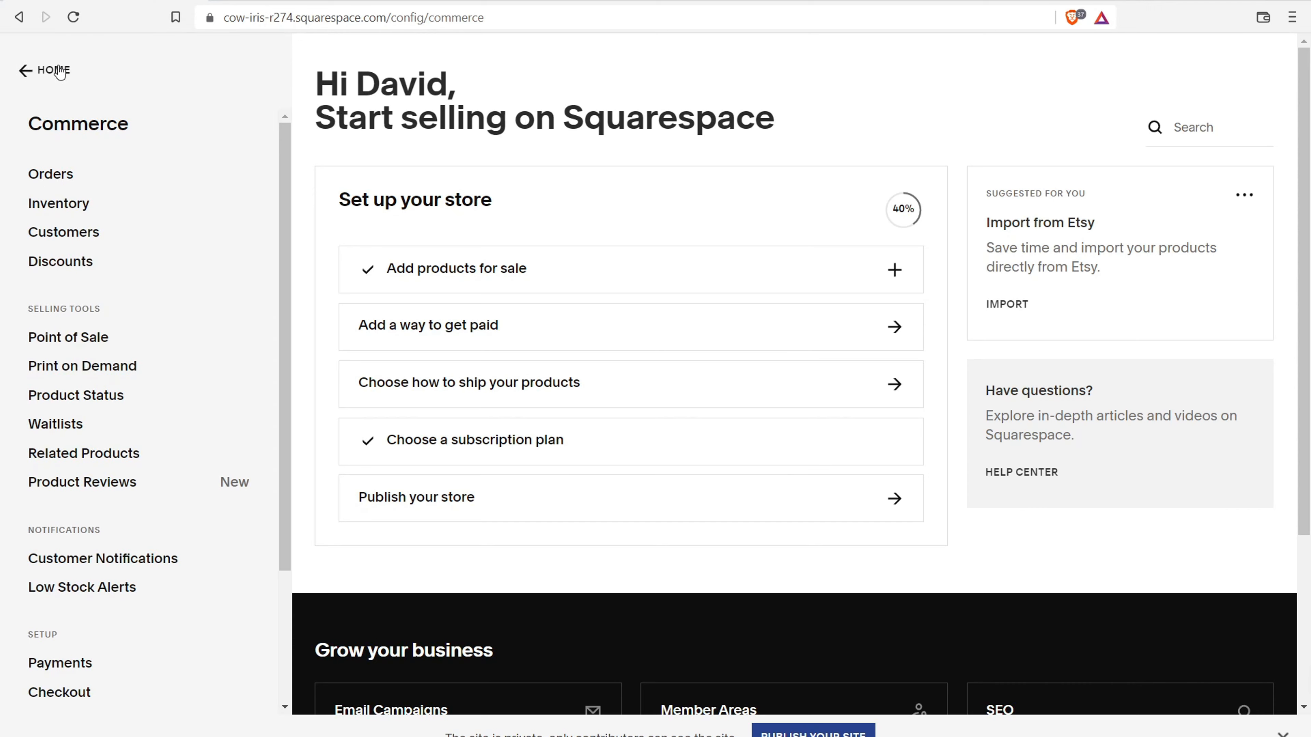
click(49, 70)
scroll(936, 222, down, 10)
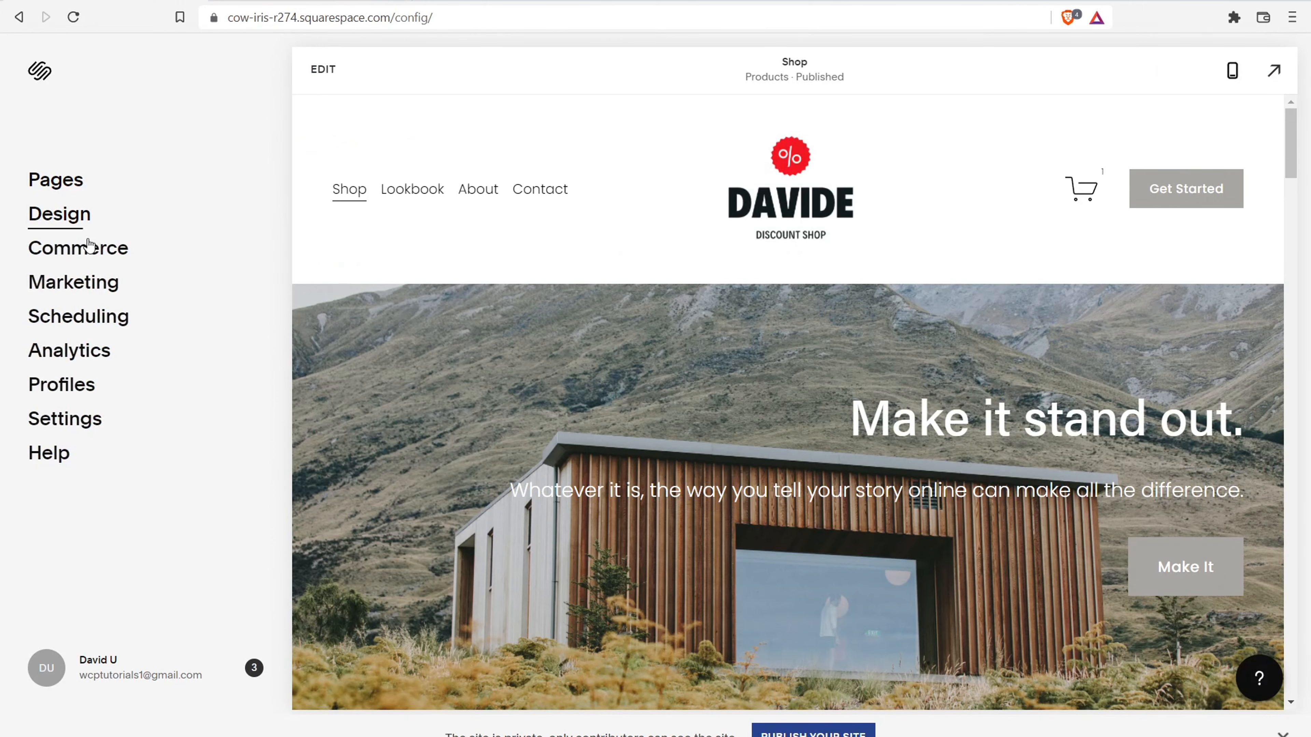
click(90, 248)
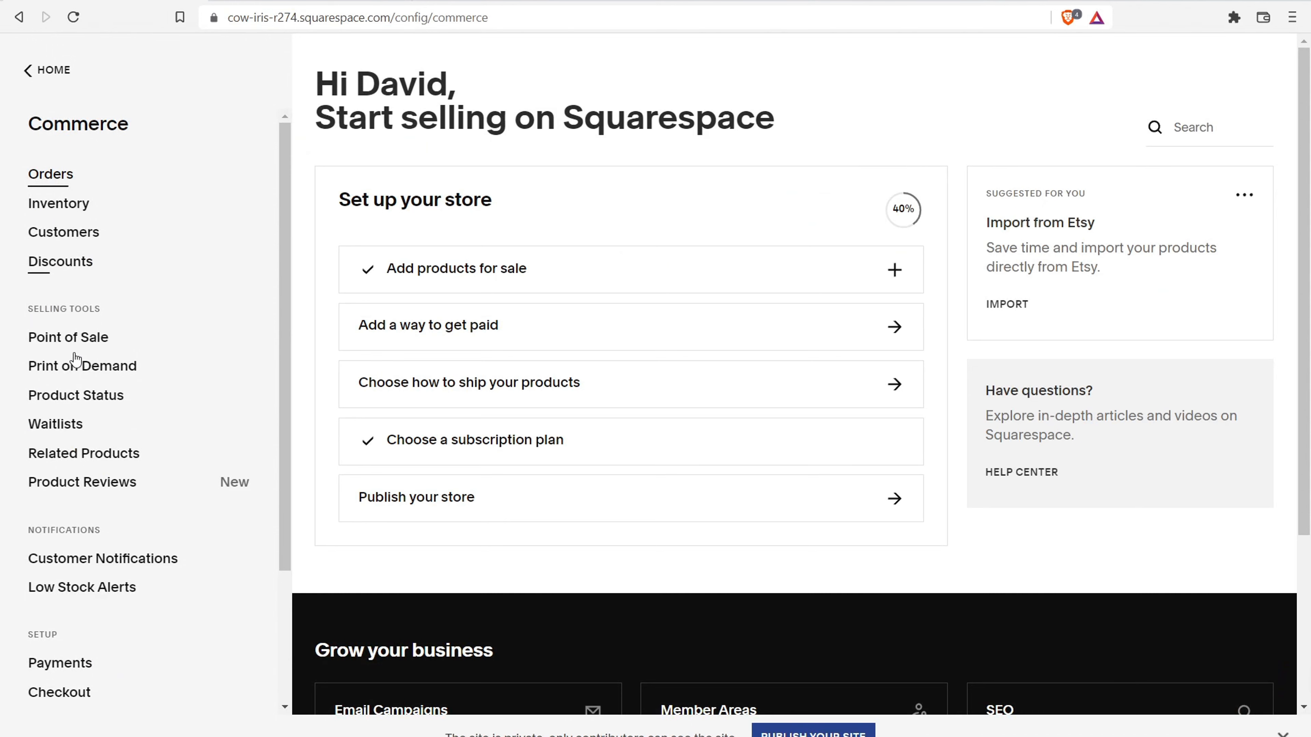
click(73, 367)
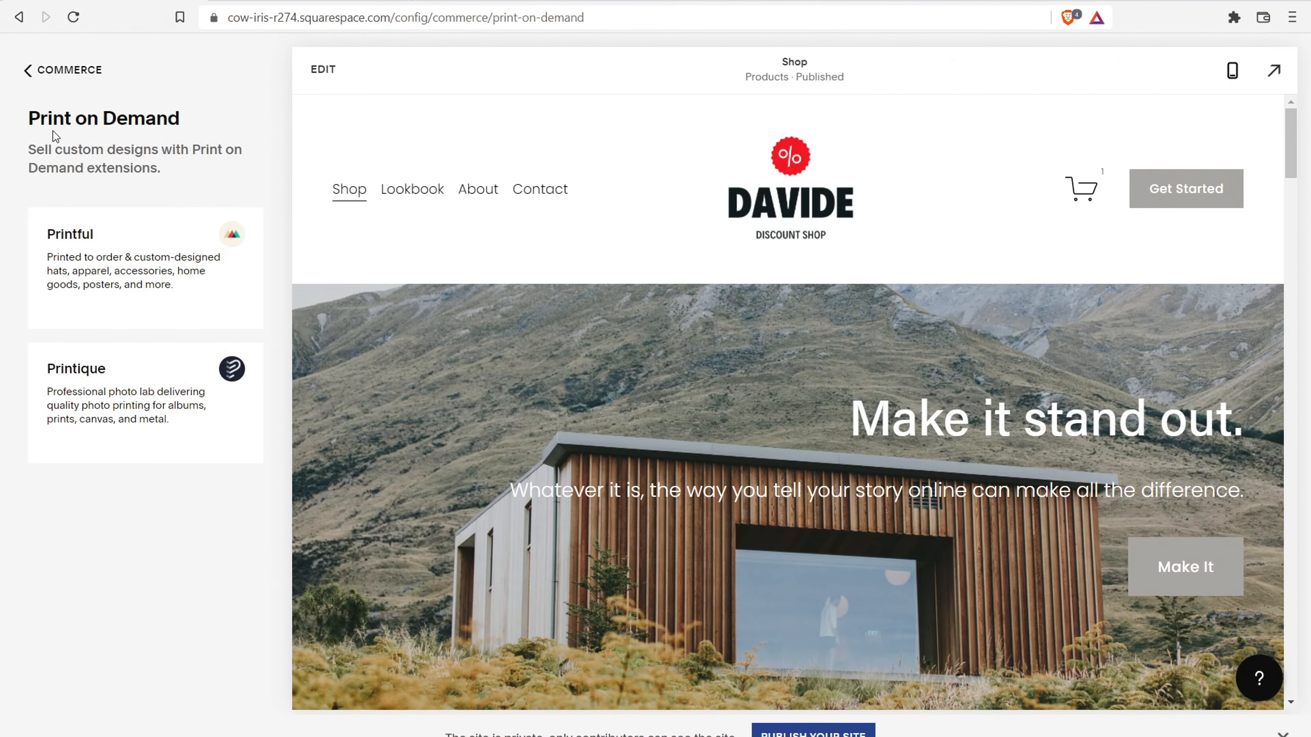
- Connect the Printful extension to the online store and confirm the connection with the signed-in Printful account
click(122, 263)
click(145, 277)
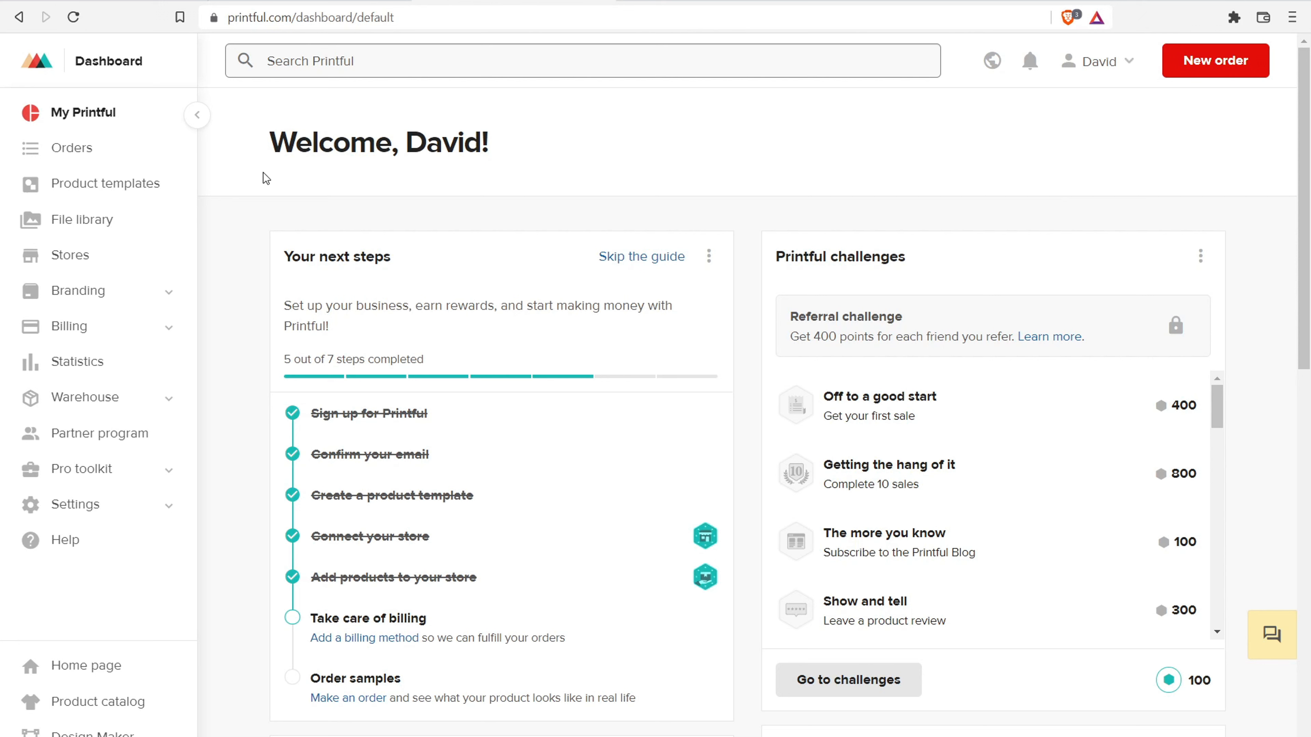
click(299, 16)
click(306, 0)
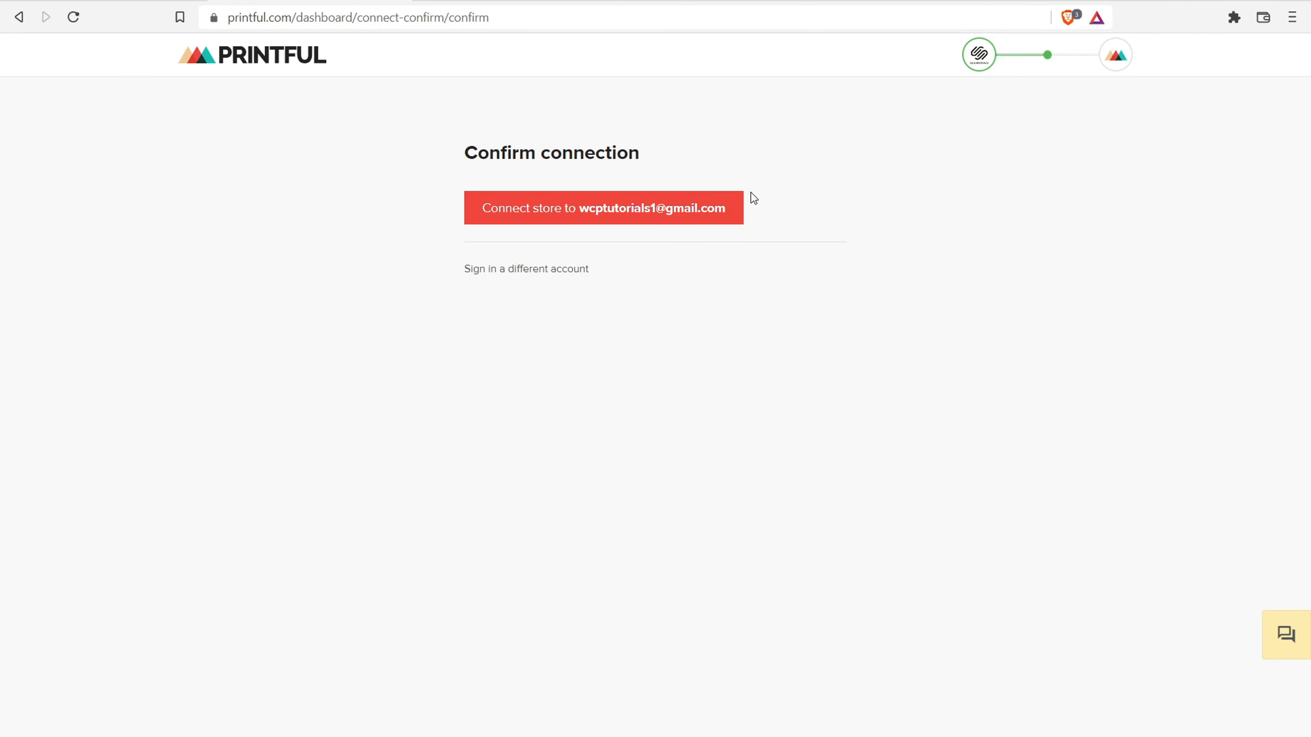
drag(476, 153, 562, 153)
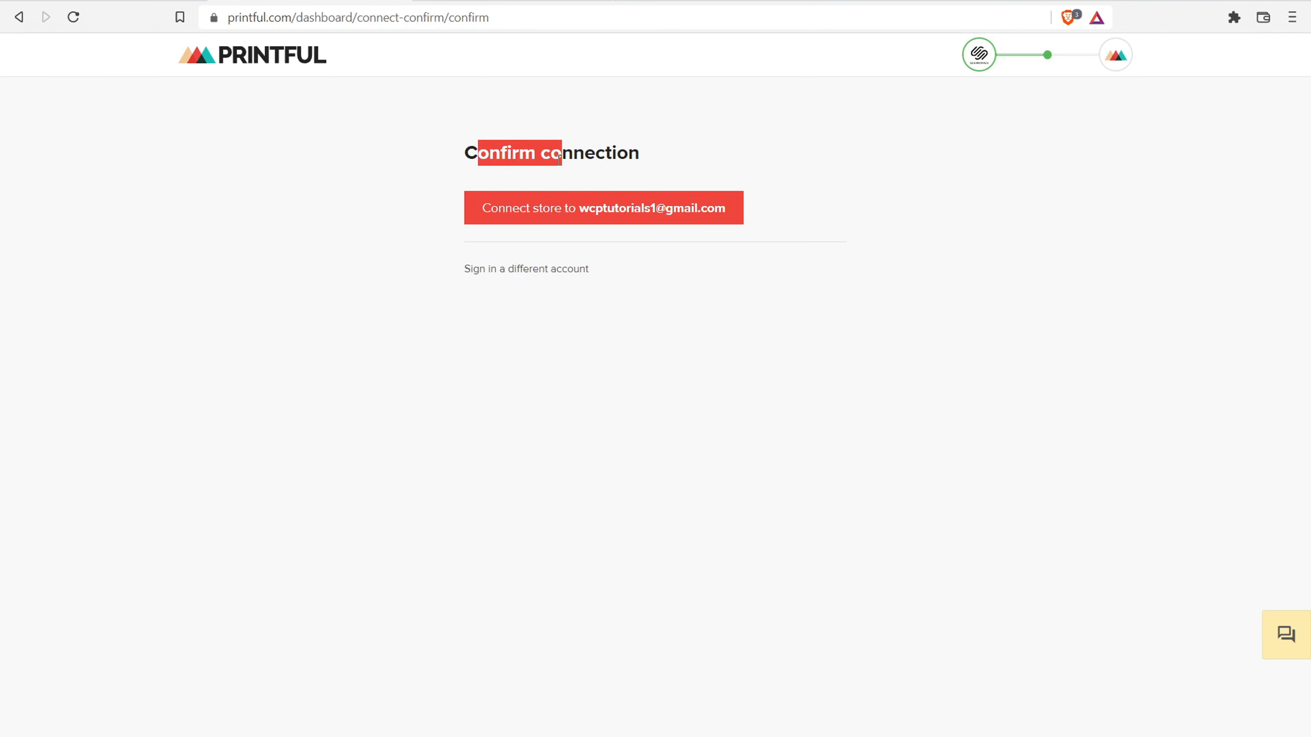
click(583, 209)
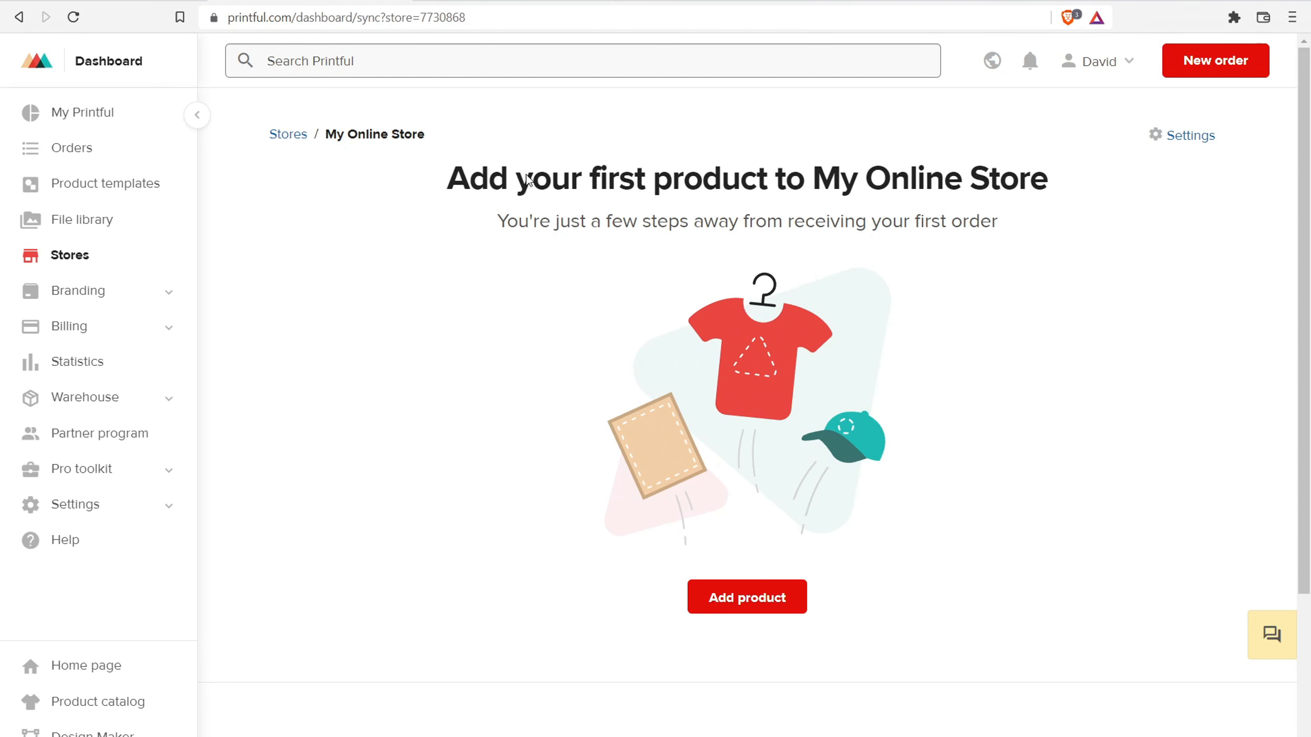
- Start adding a Printful product to the store, choosing Retro Trucker Hat | Yupoong 6606 from the trucker hats
click(766, 606)
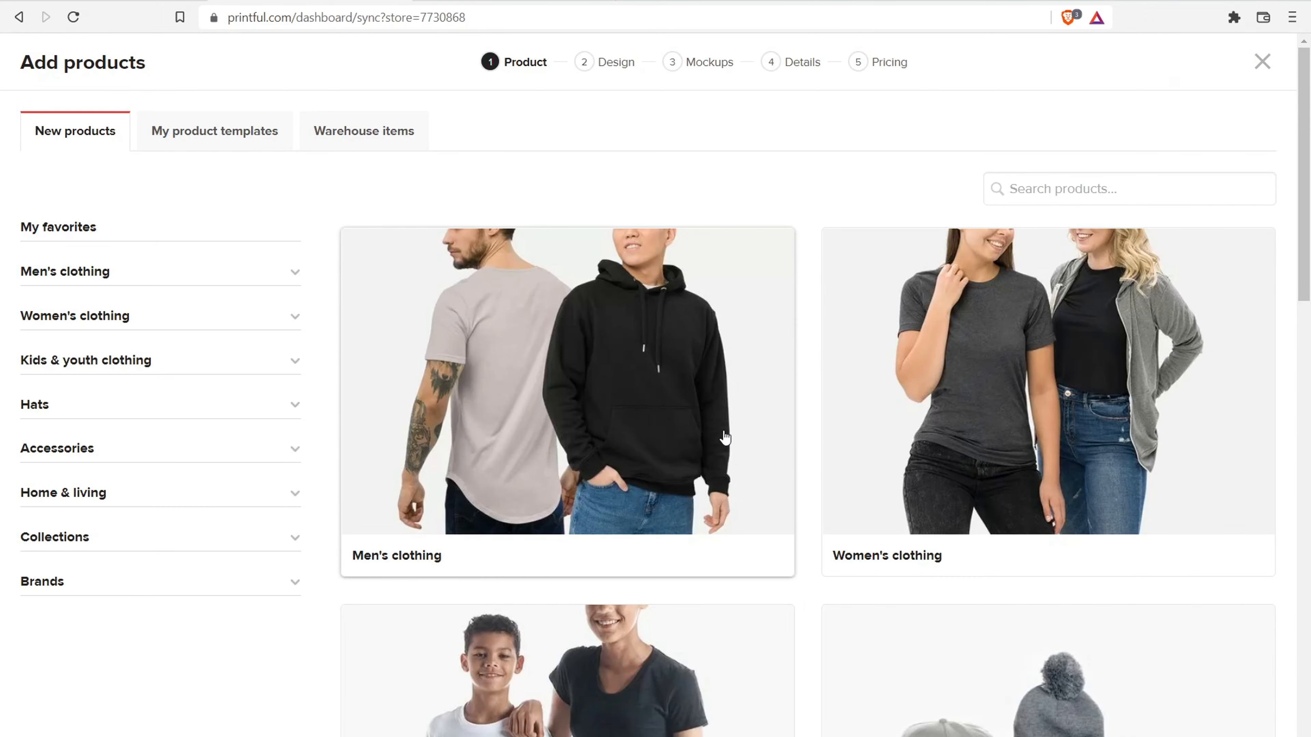
scroll(956, 399, down, 1)
scroll(956, 399, down, 7)
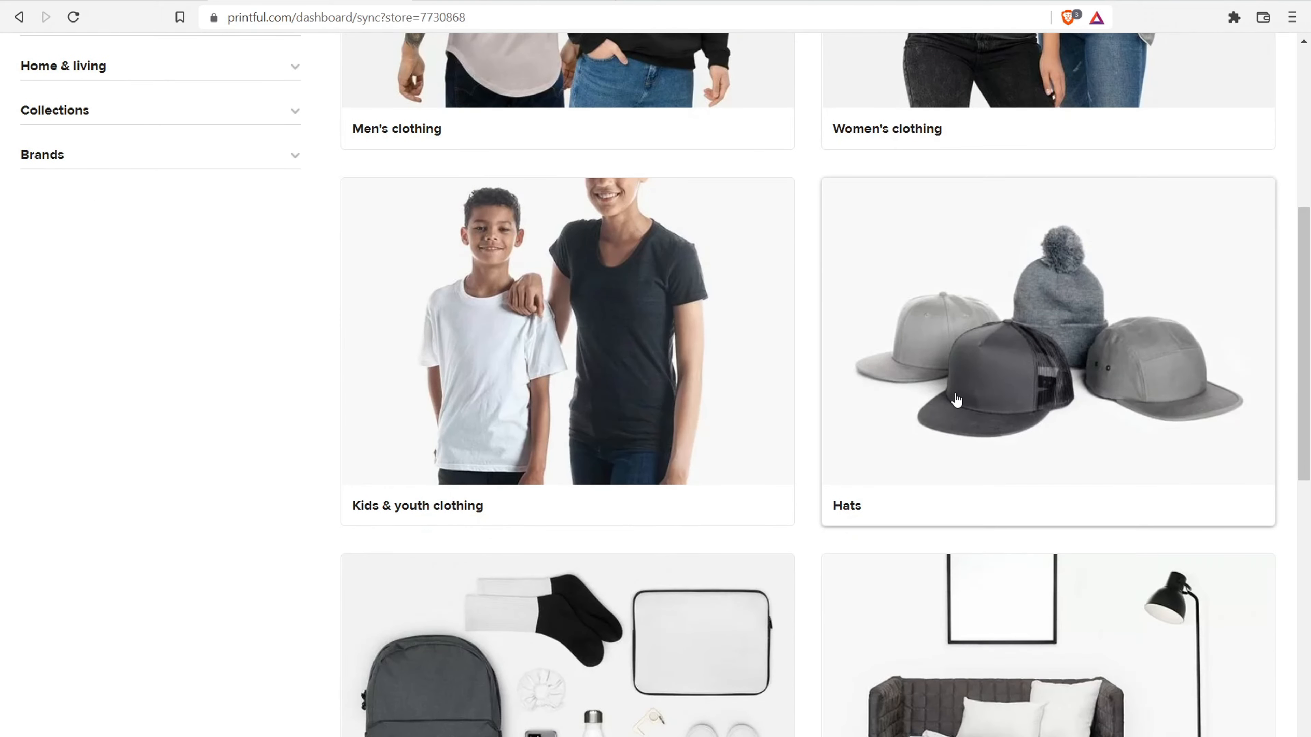
click(948, 365)
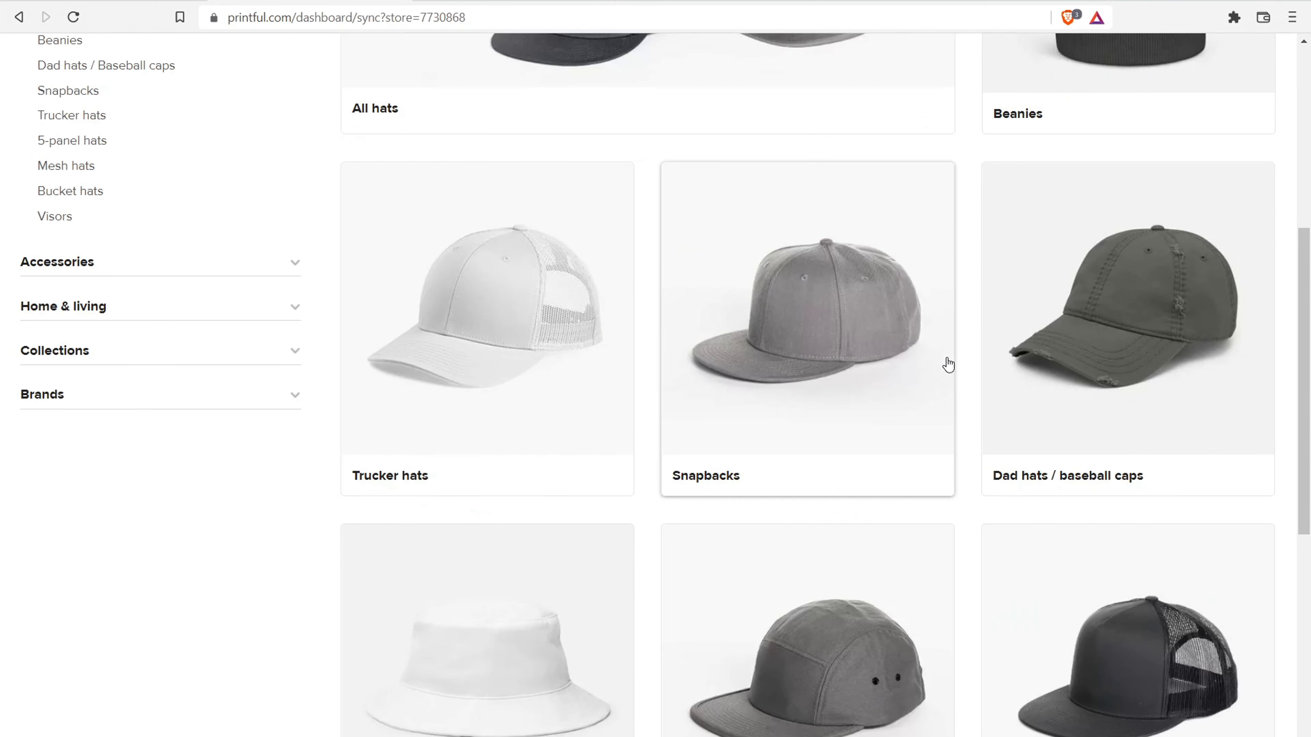
click(518, 327)
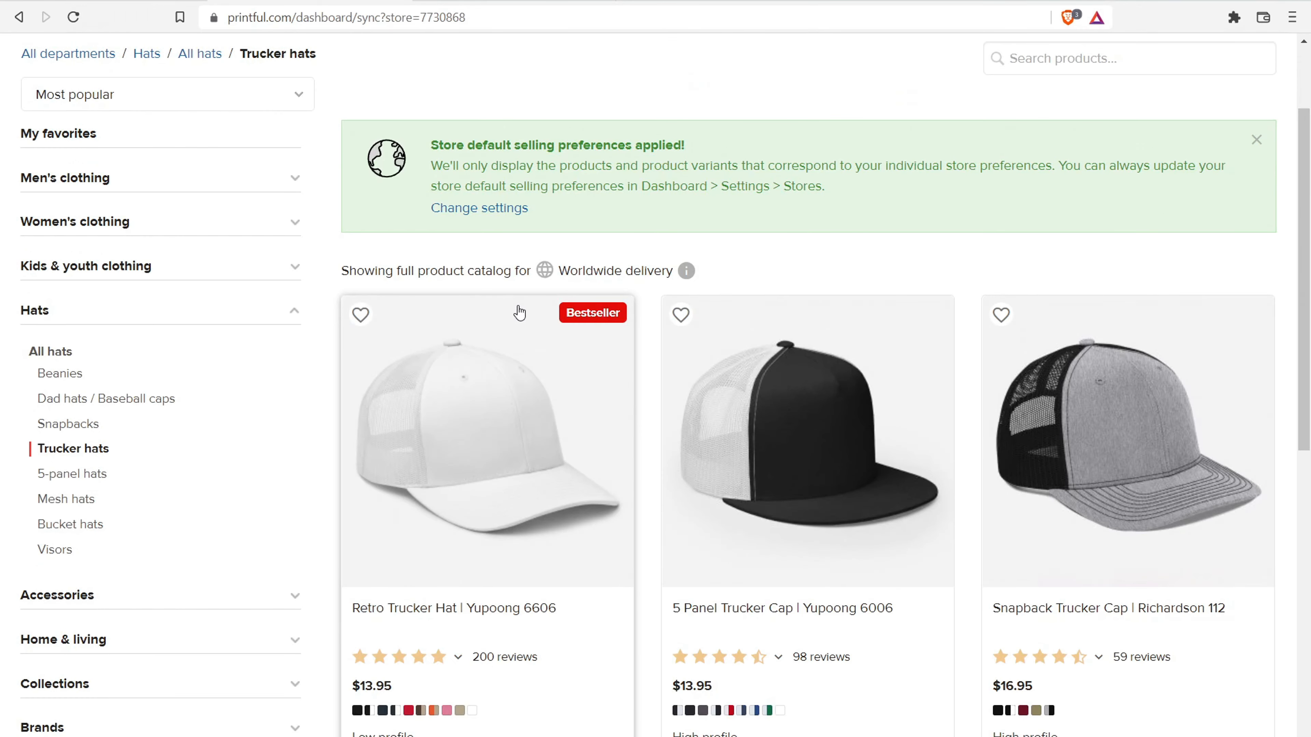
scroll(503, 258, down, 4)
click(465, 294)
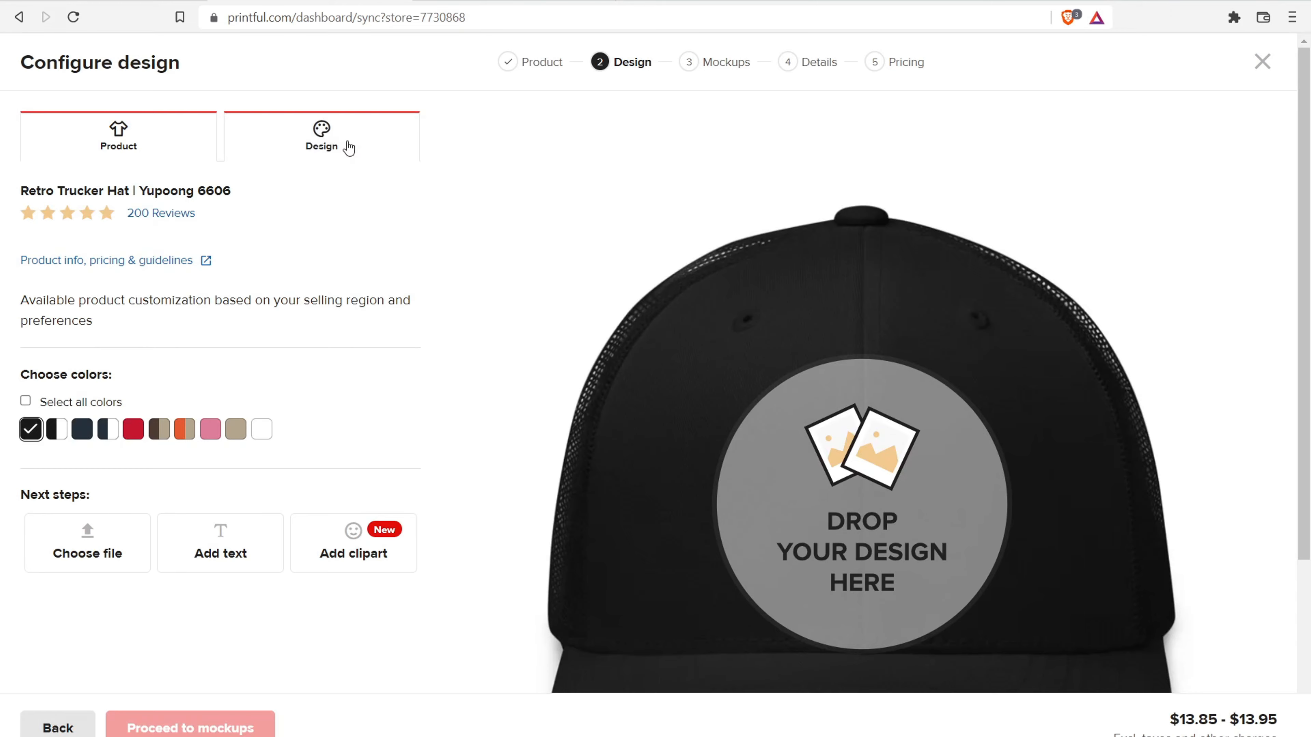
- Look over the trucker hat's design options and submit the finished product to the store
scroll(503, 270, down, 5)
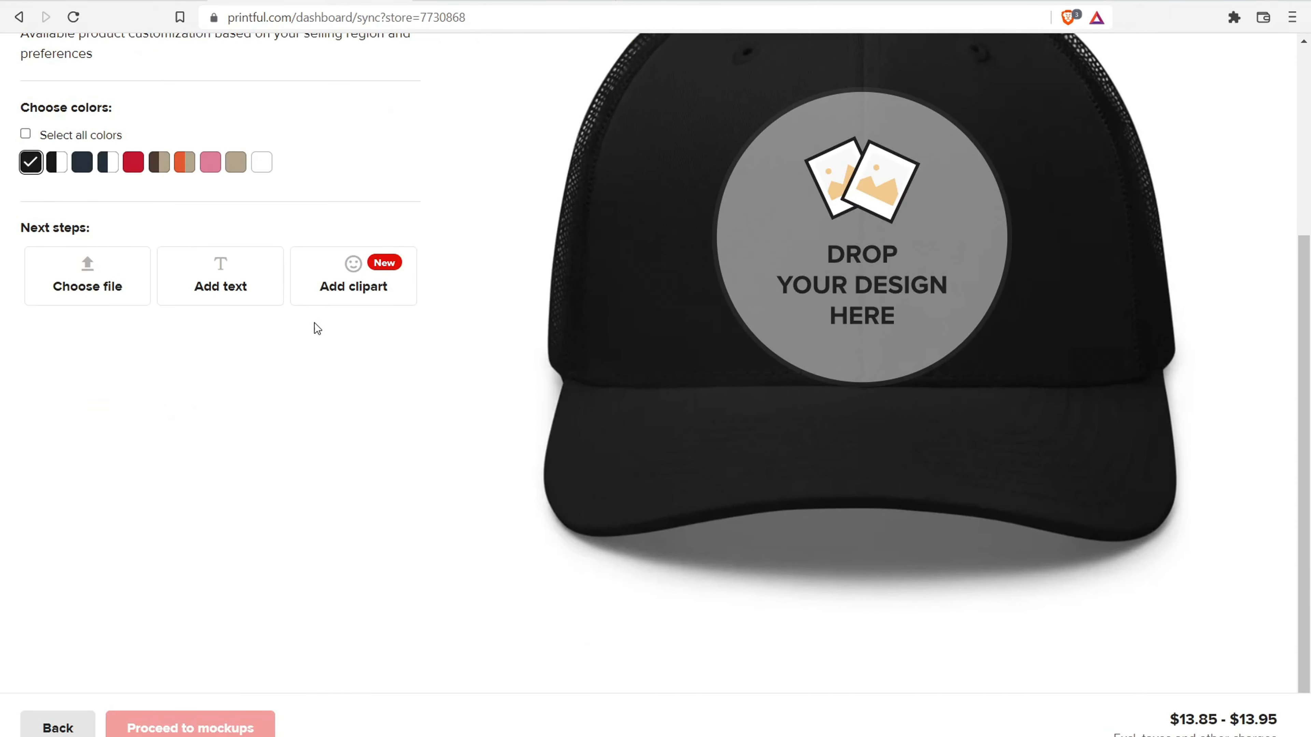
scroll(345, 296, up, 5)
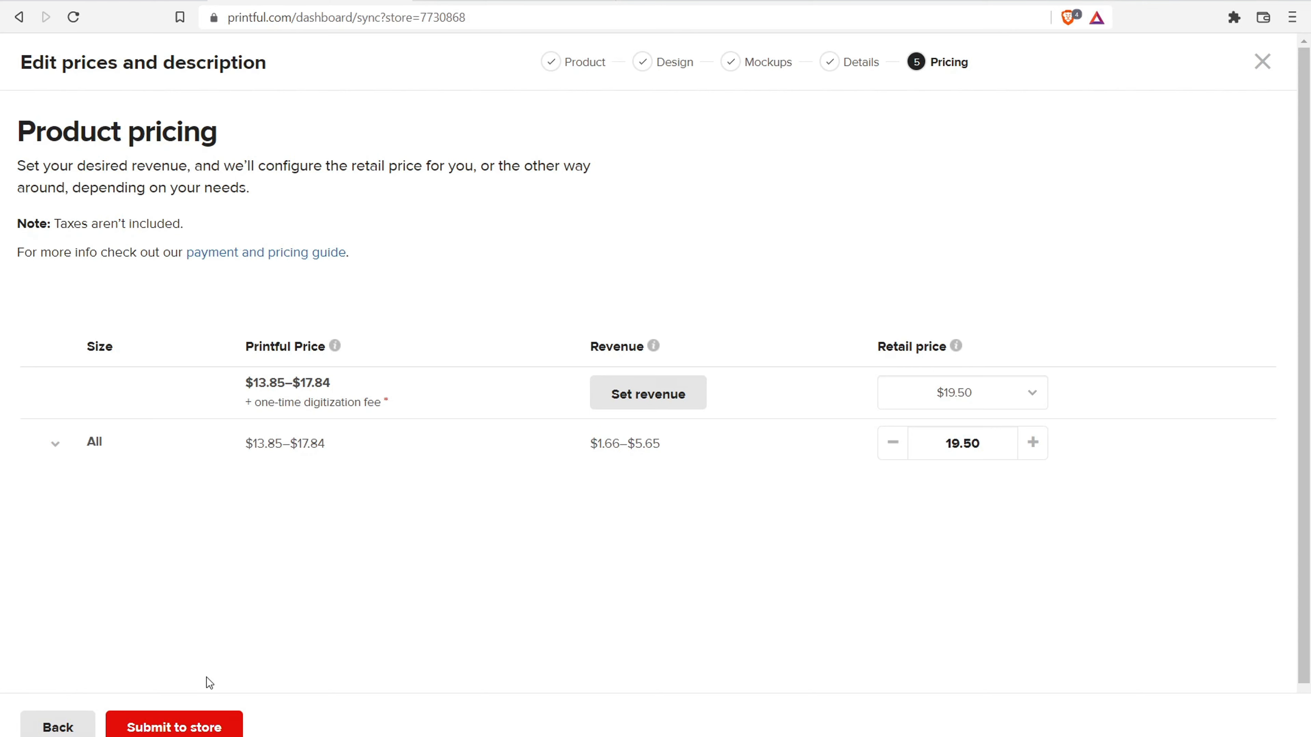
click(197, 728)
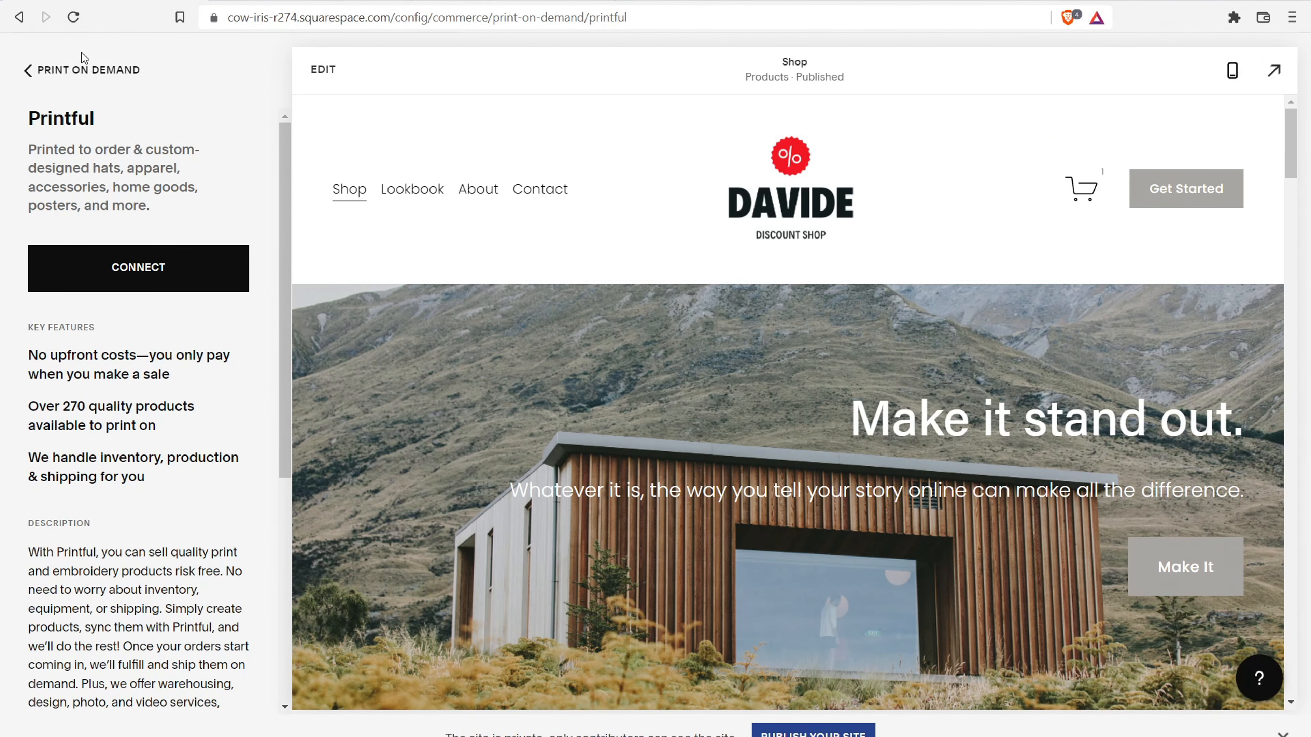
- Return from the Printful page to Commerce and open the Shipping settings
click(85, 70)
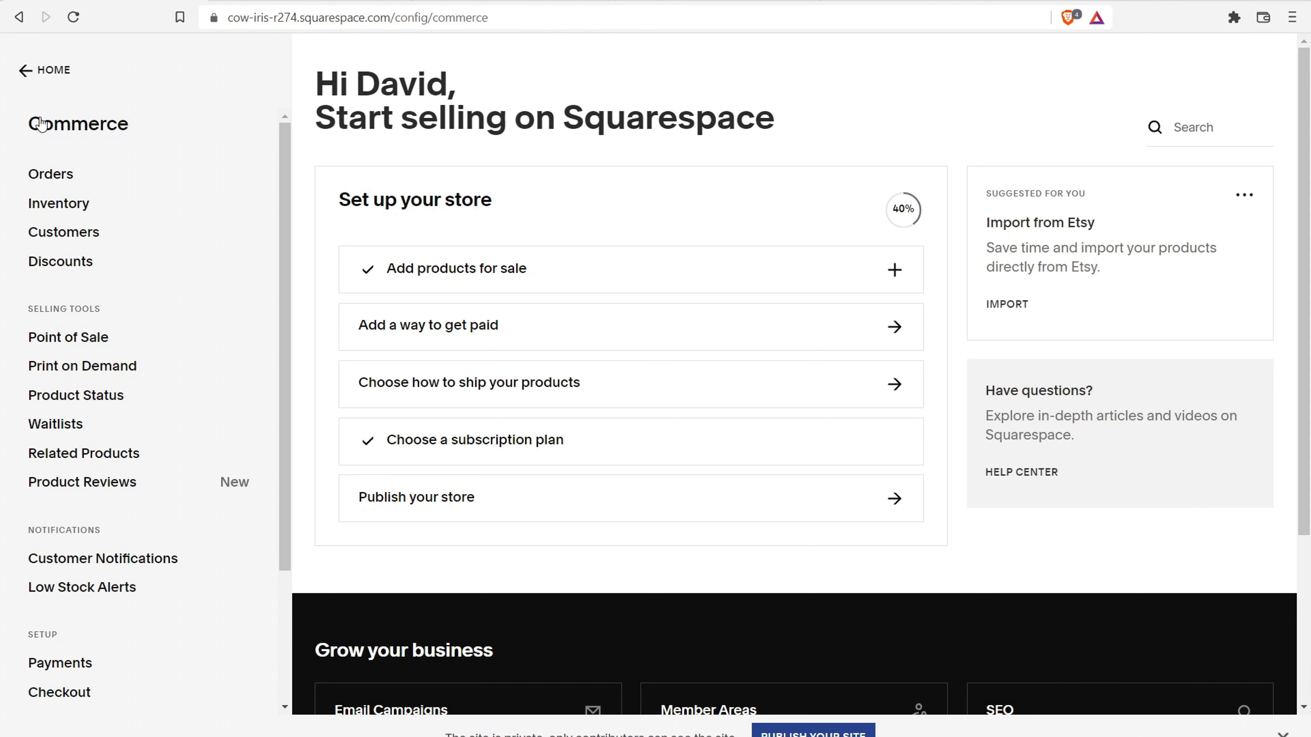
scroll(46, 165, down, 3)
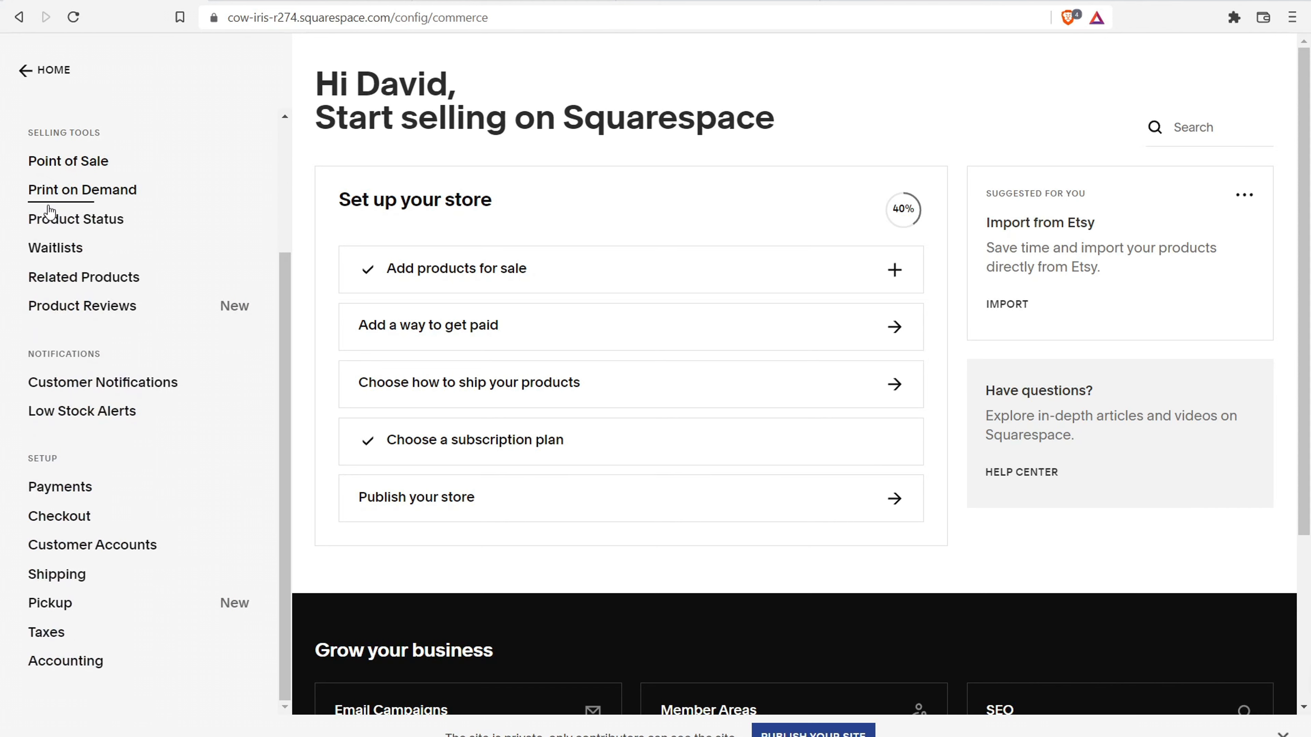
click(53, 581)
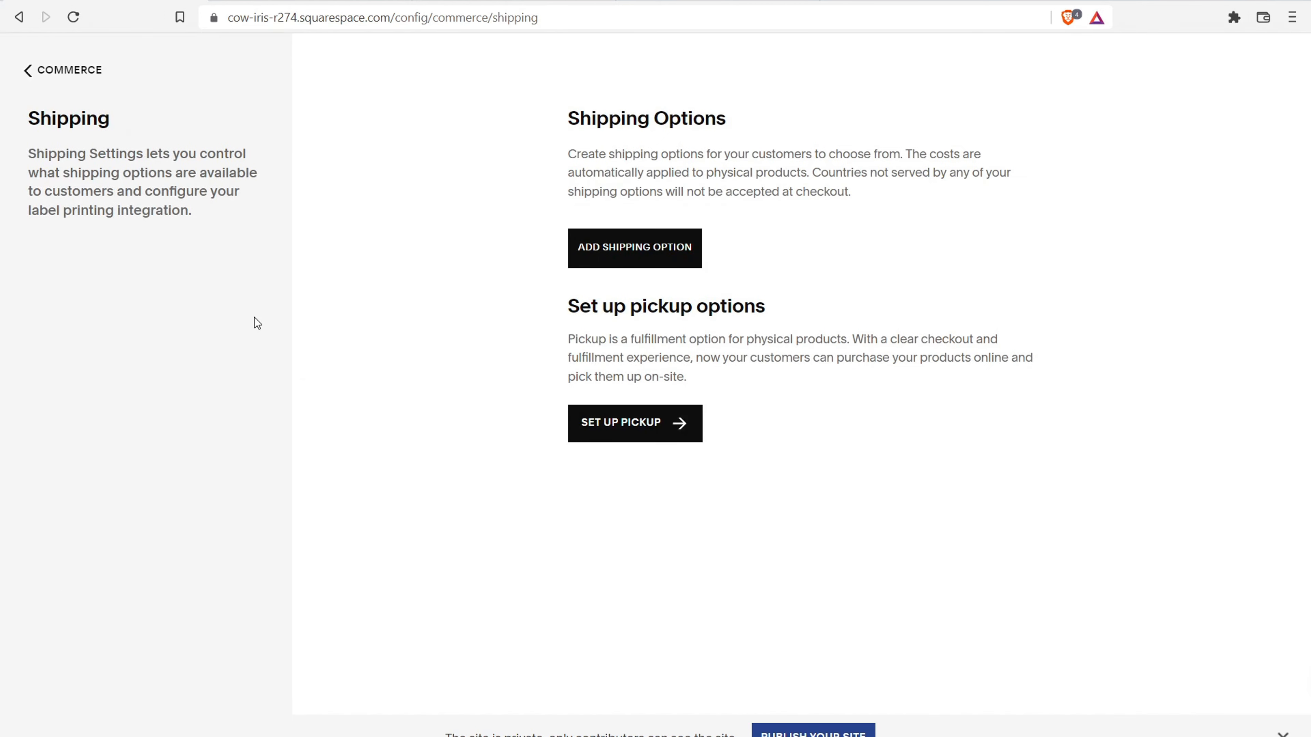
drag(64, 180, 169, 163)
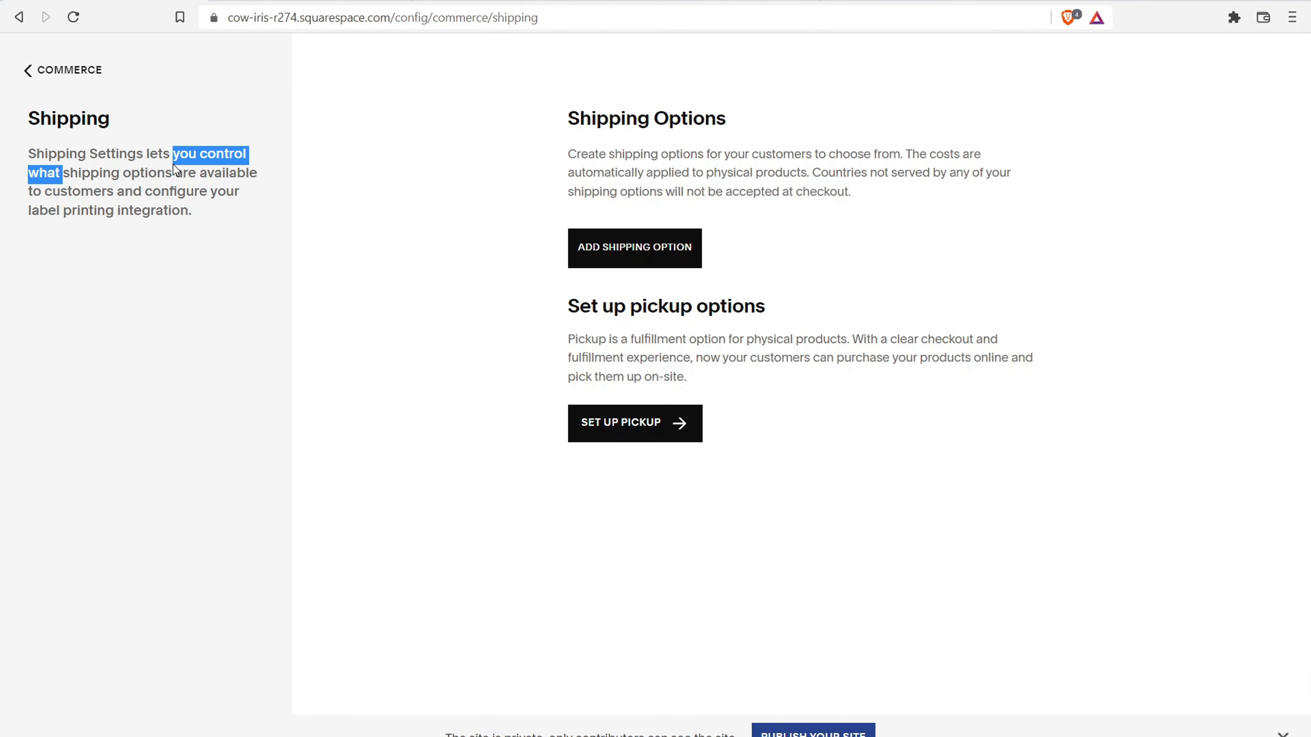
- Try a UPS carrier-calculated shipping option with Ground, Next Day Air, Next Day Air Saver and 2nd Day Air, leaving it unsaved
click(629, 255)
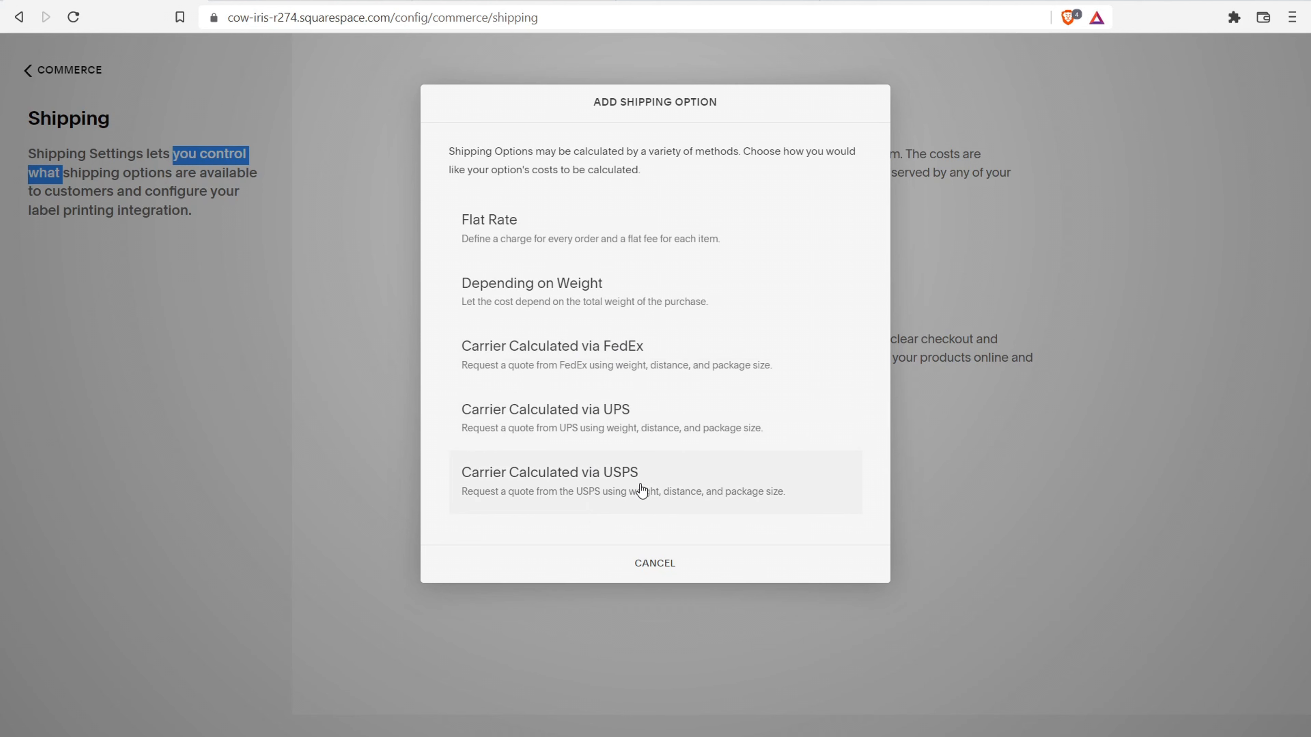
click(583, 432)
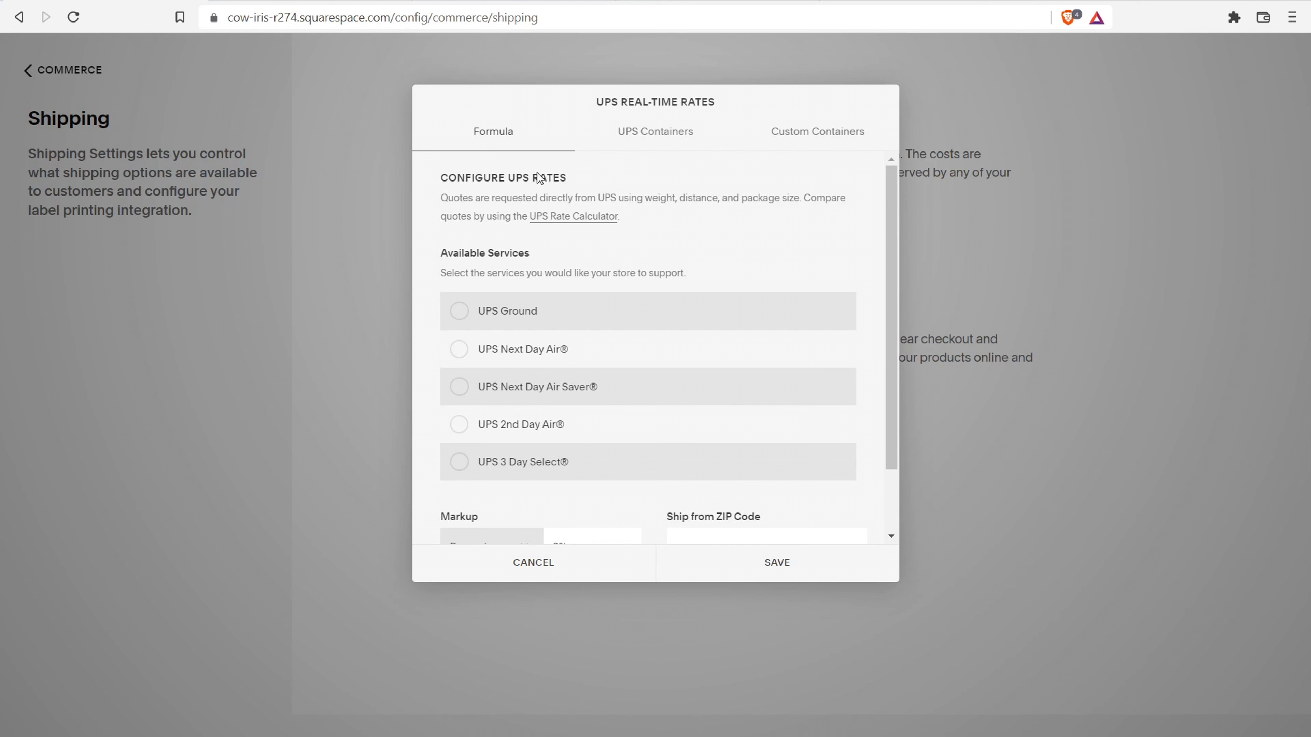
click(458, 310)
click(458, 349)
click(458, 386)
click(458, 424)
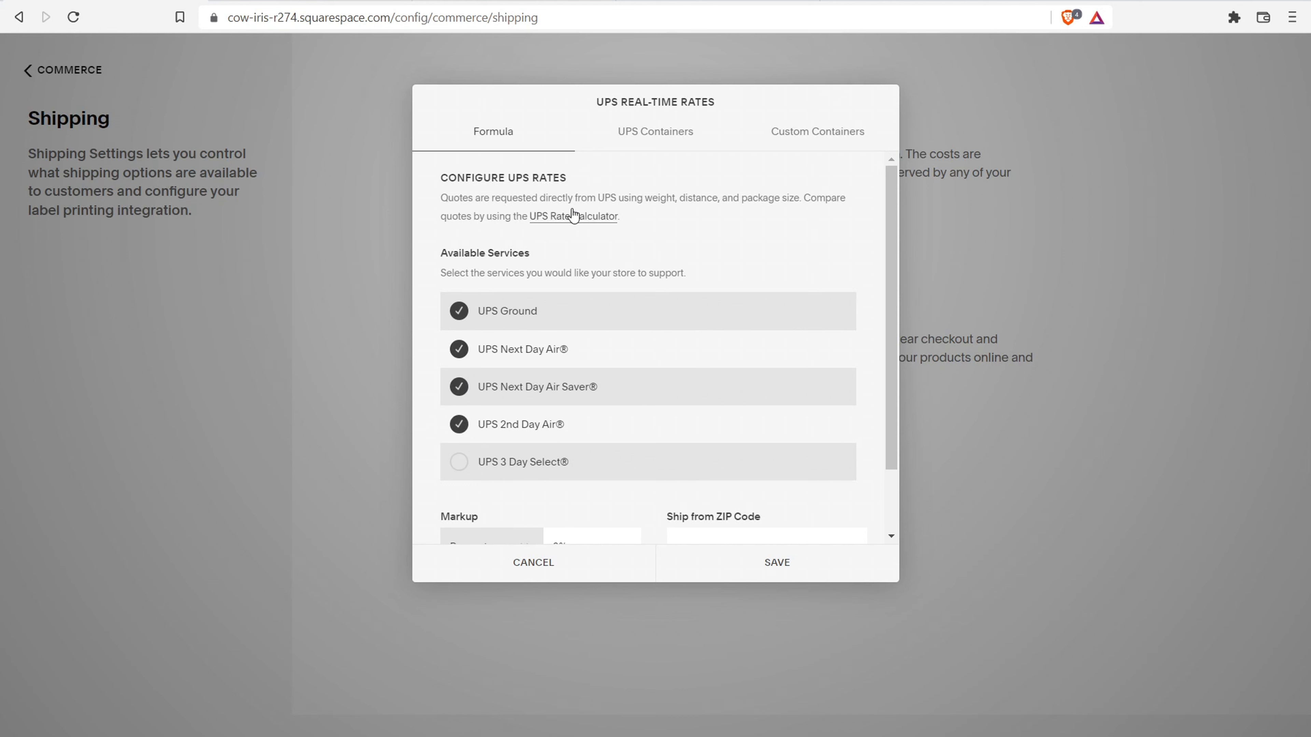
scroll(590, 228, down, 2)
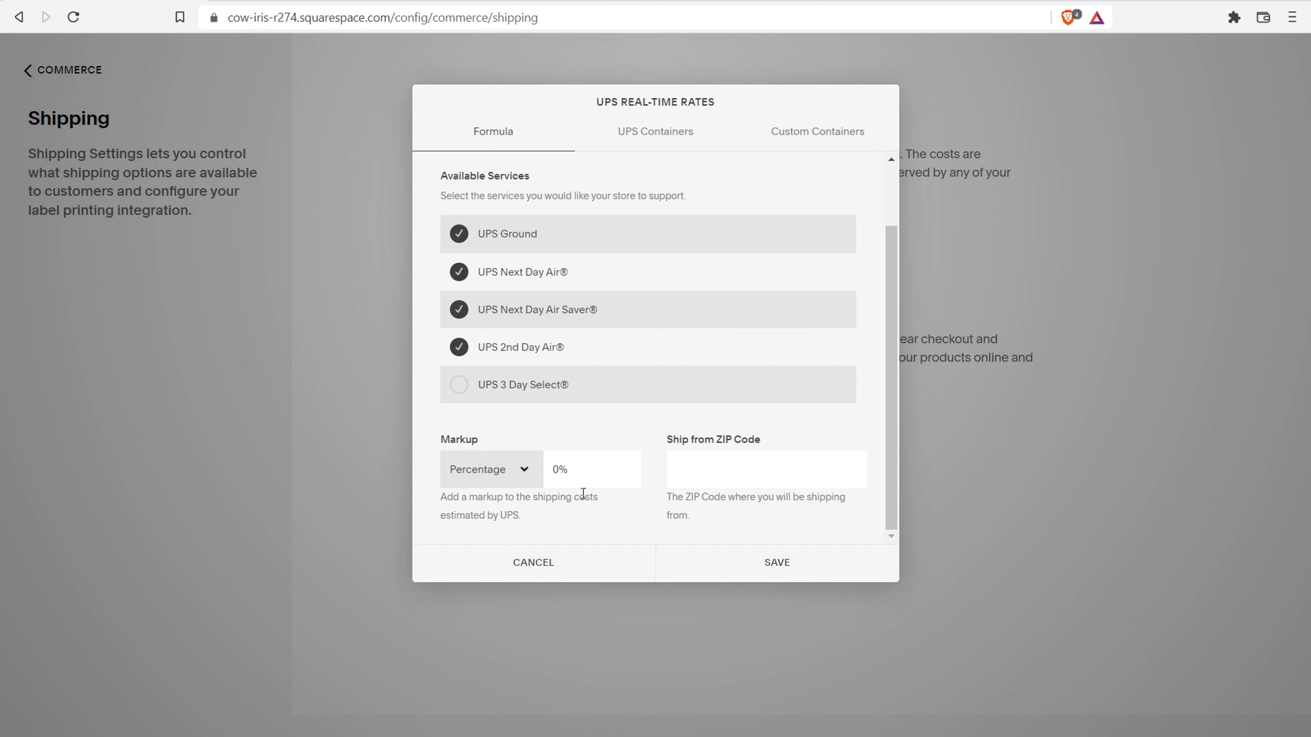
click(529, 564)
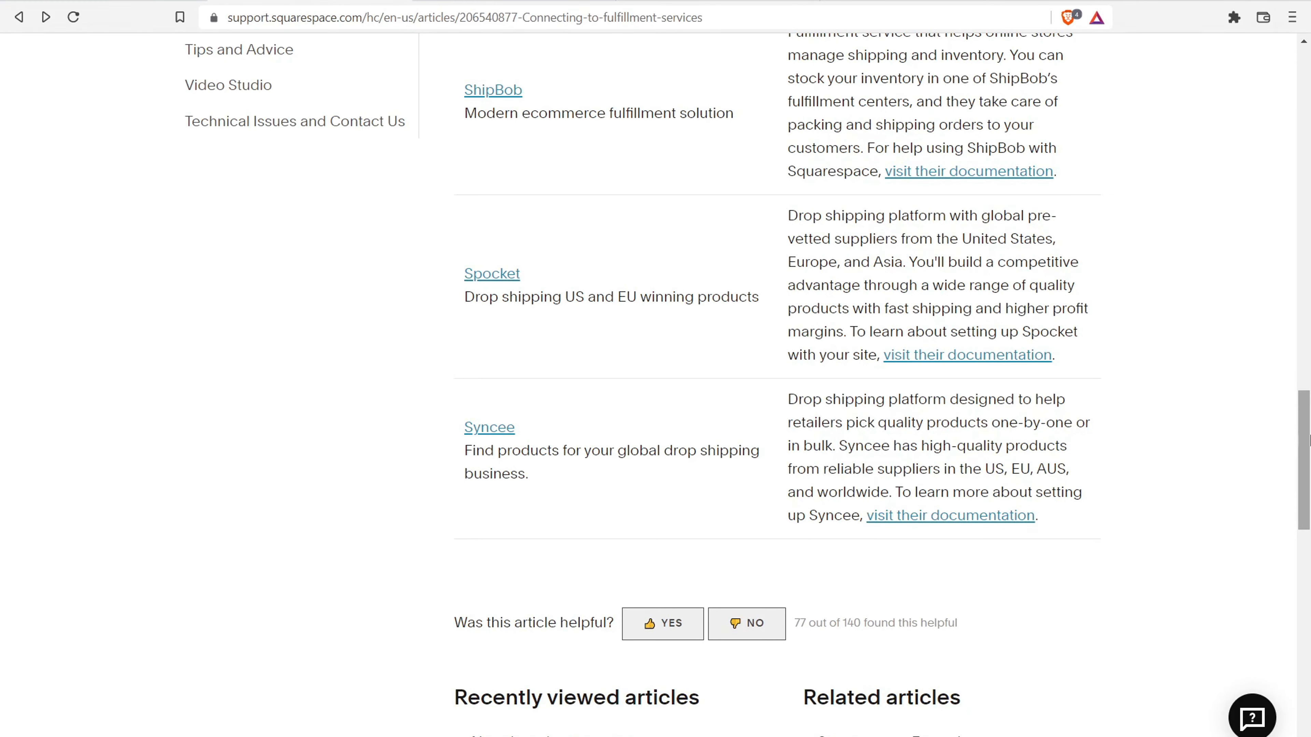
- Read through the Help Center article on connecting to fulfillment services, including the list of fulfillment extensions
drag(1306, 421, 1279, 78)
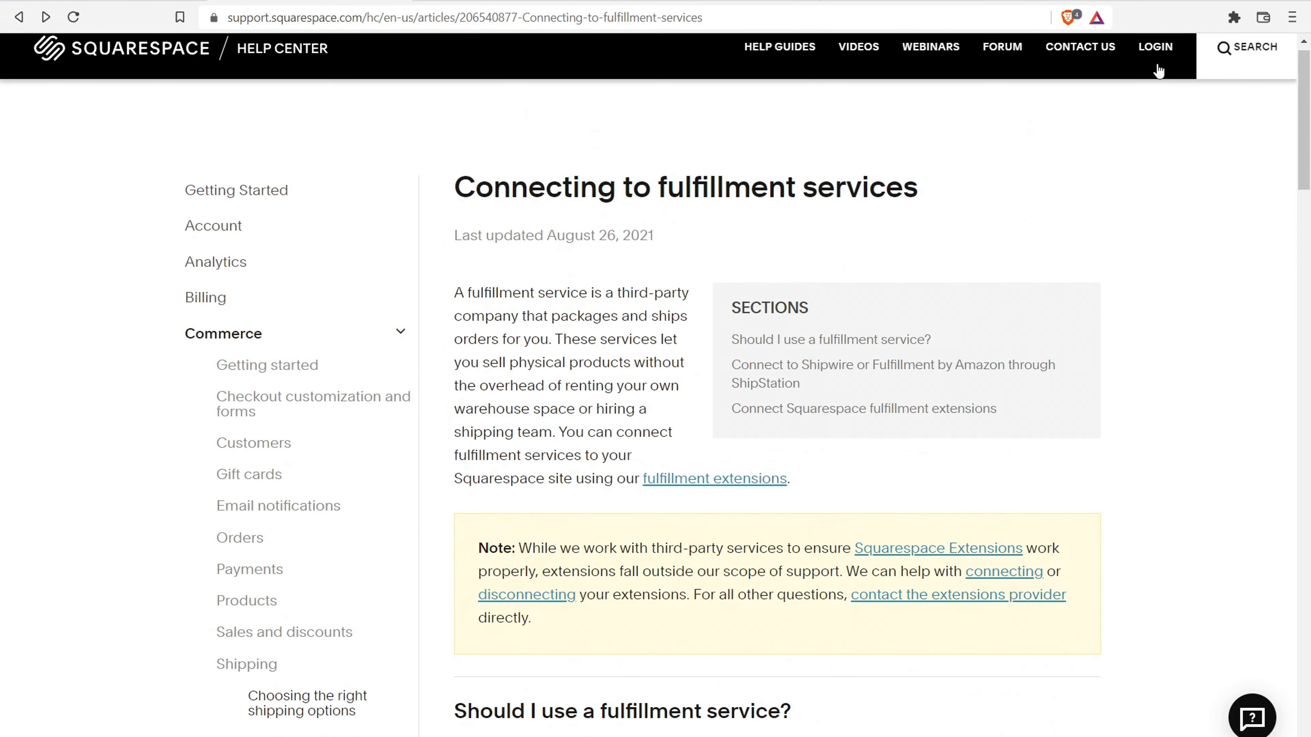
drag(493, 188, 804, 186)
drag(1303, 129, 1307, 444)
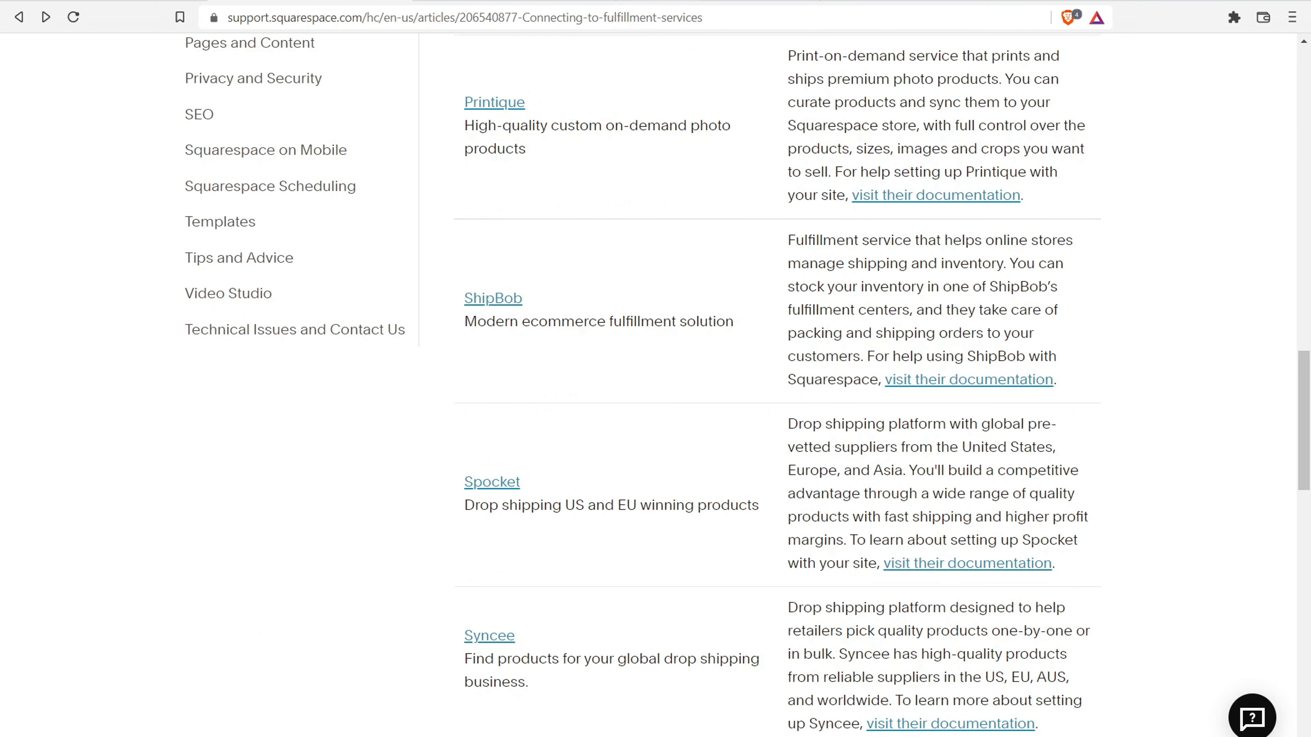
- Review the Spocket extension's page and pricing, then read the Syncee entry in the fulfillment services article
key(ctrl+Tab)
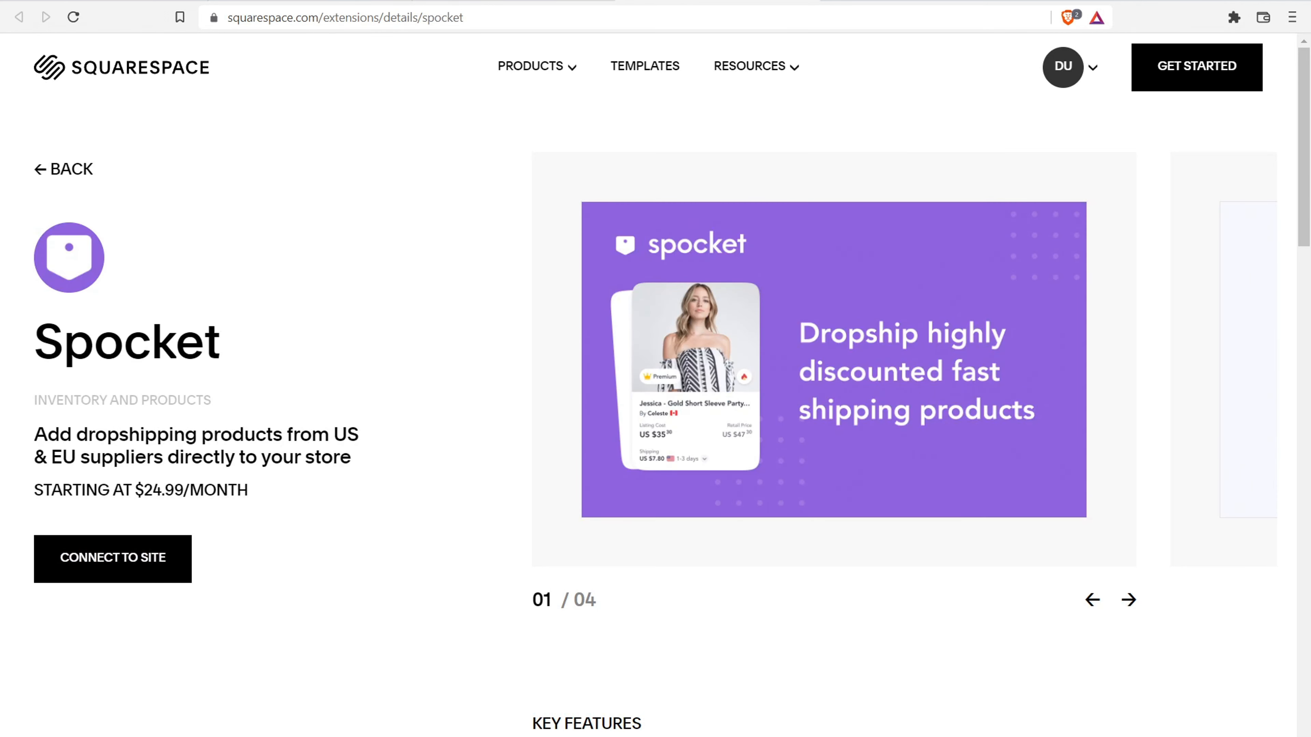
drag(88, 435, 249, 432)
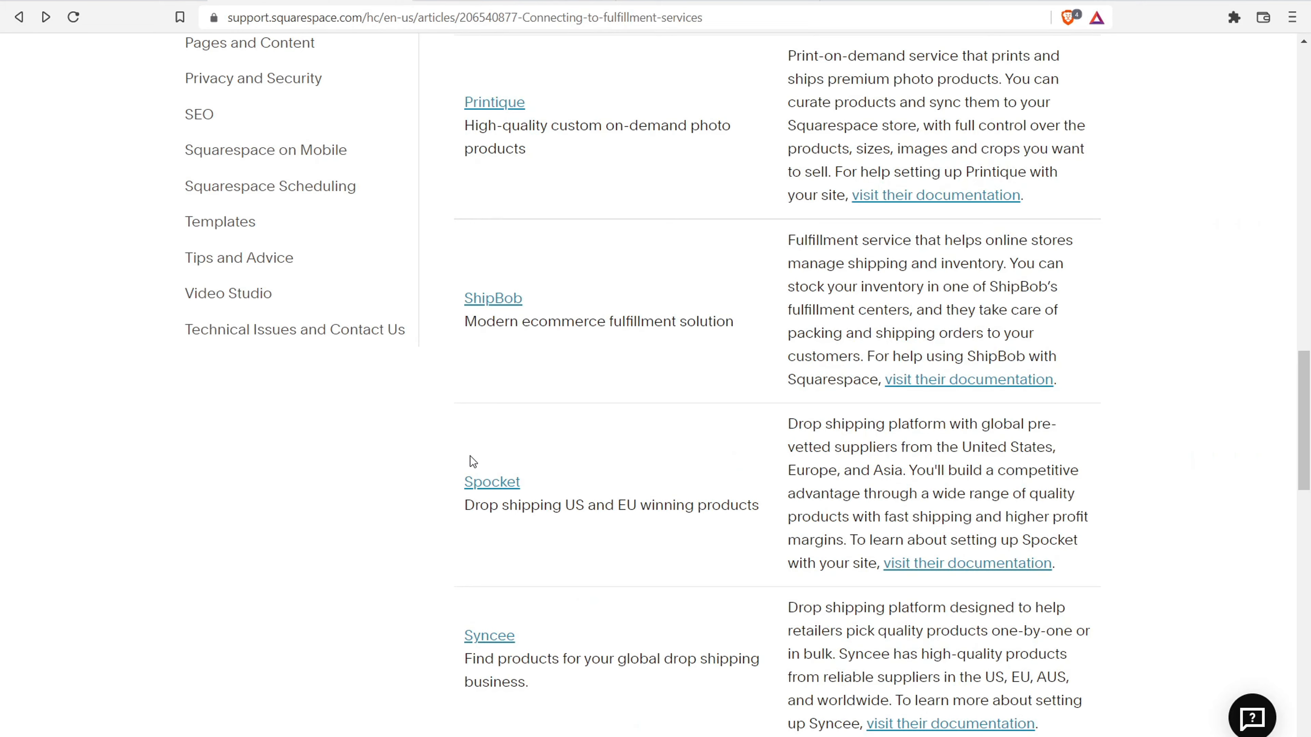
scroll(472, 461, down, 2)
drag(454, 578, 602, 564)
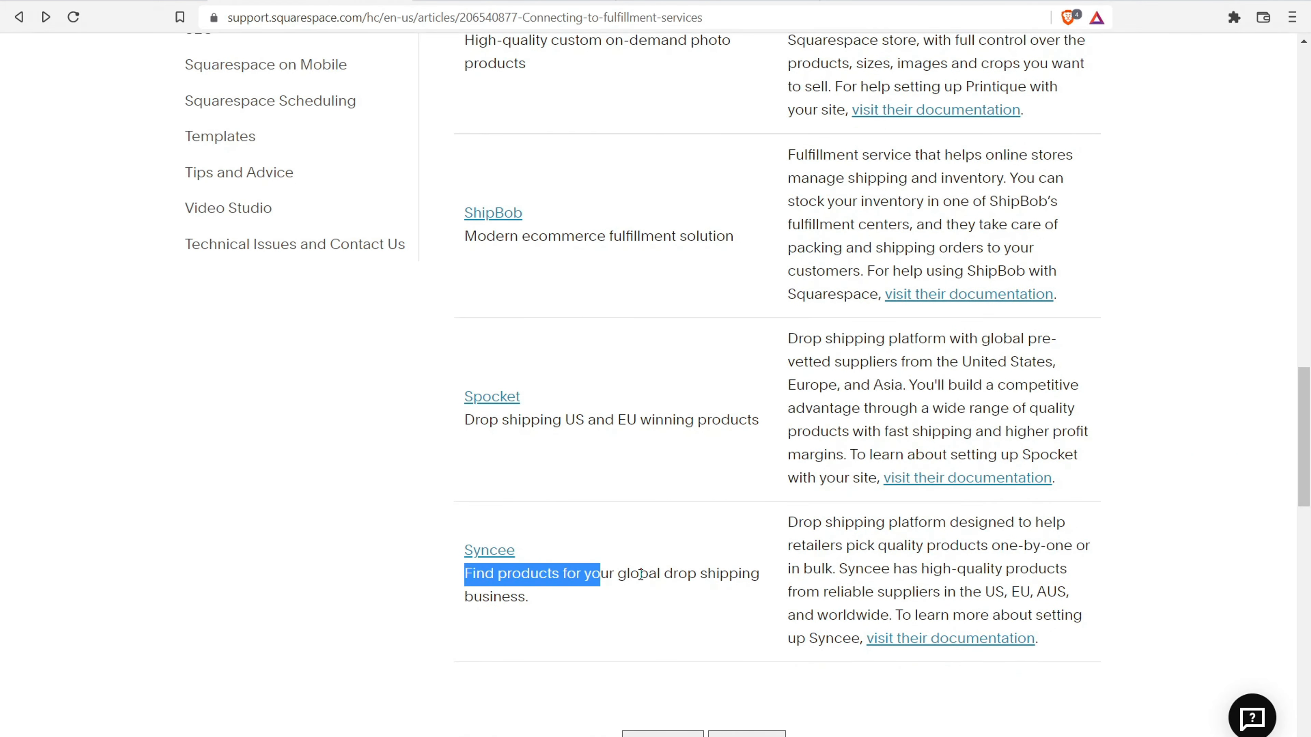
click(583, 600)
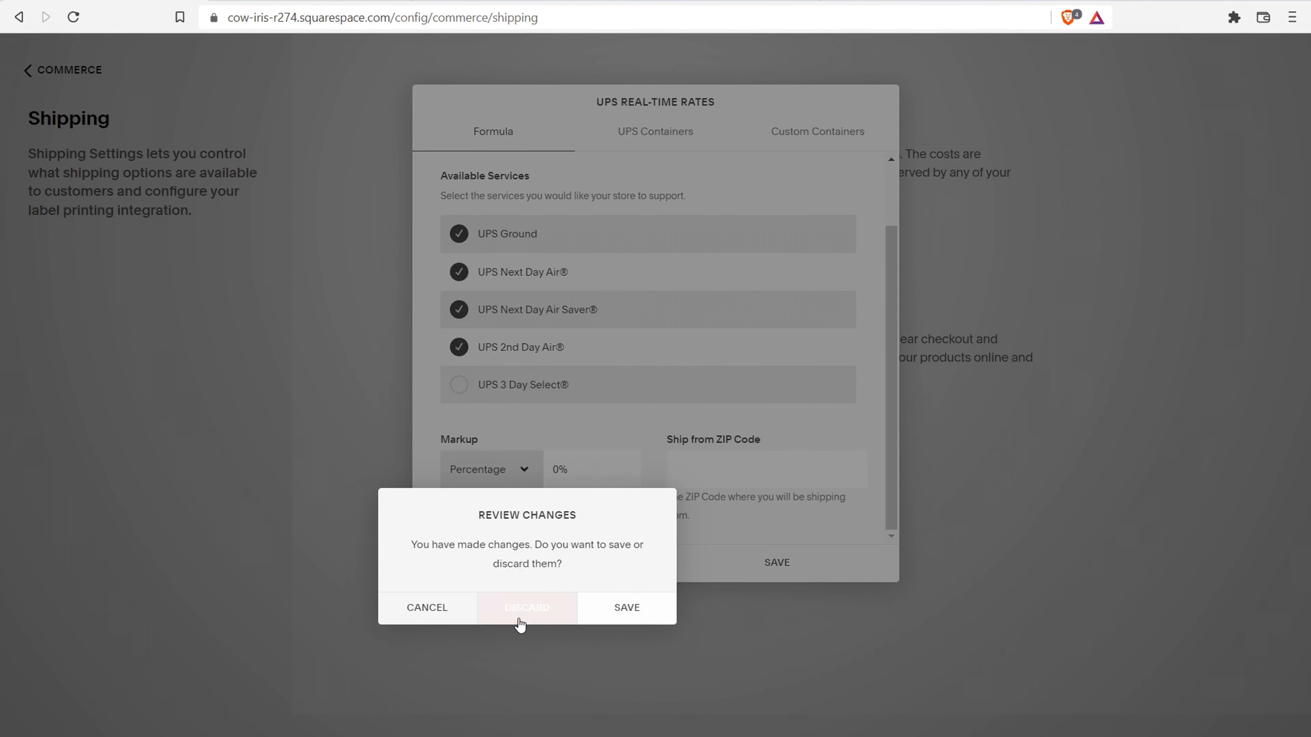
- Discard the unsaved UPS real-time rates changes and return to the Shipping Options overview
click(563, 611)
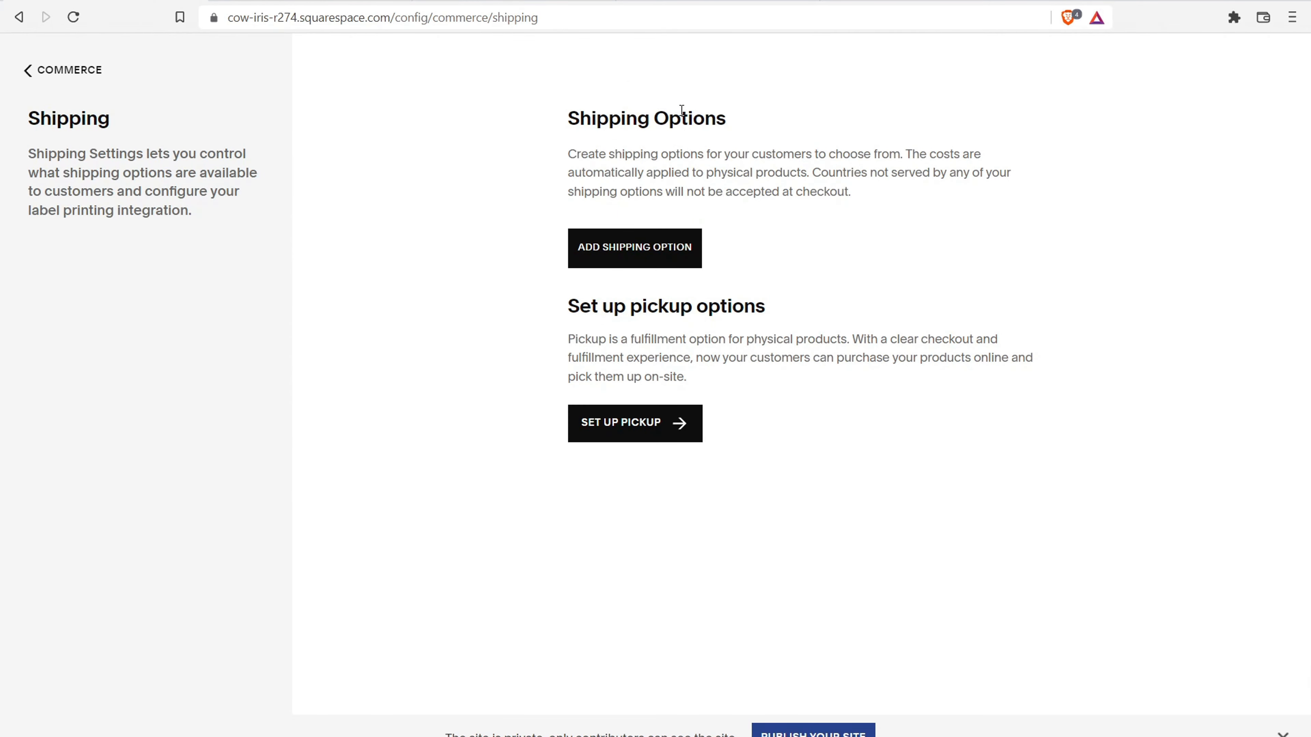
drag(621, 119, 723, 101)
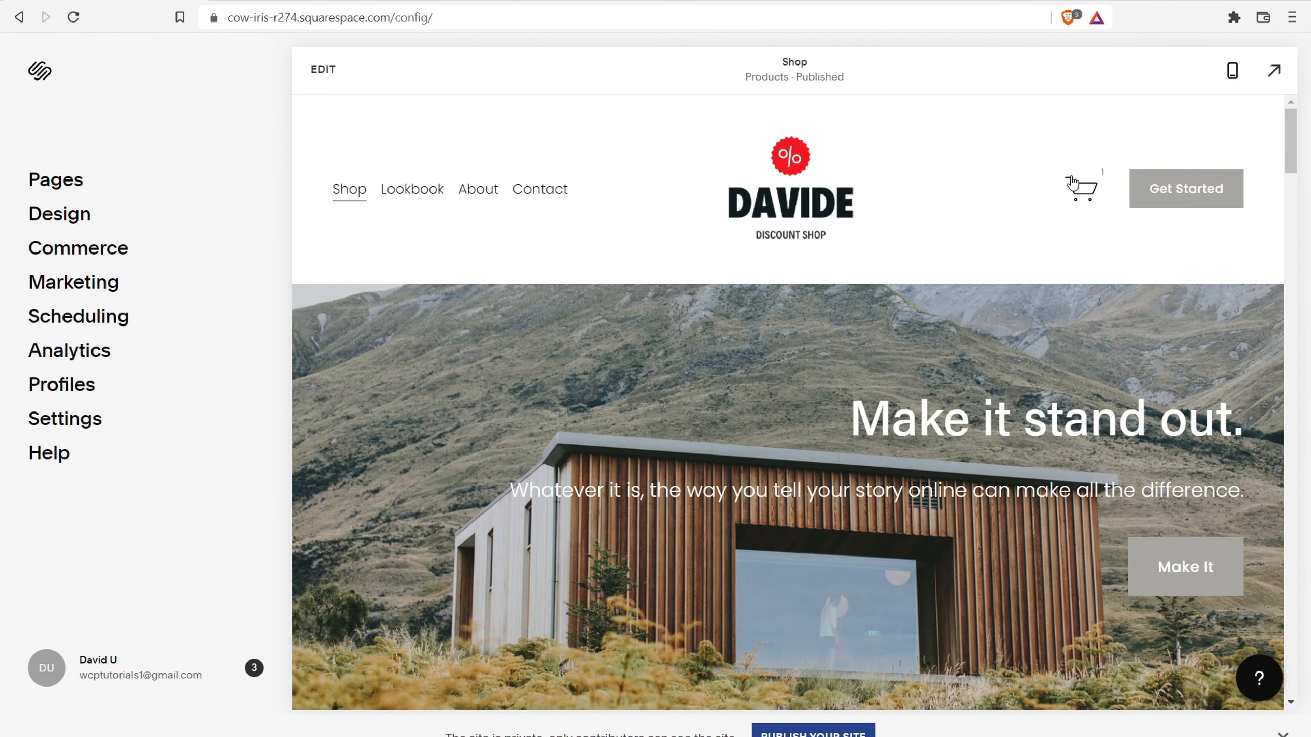
- In the Commerce Checkout settings, save with Abandoned Cart Recovery Emails enabled and go to the email's customization page
click(103, 250)
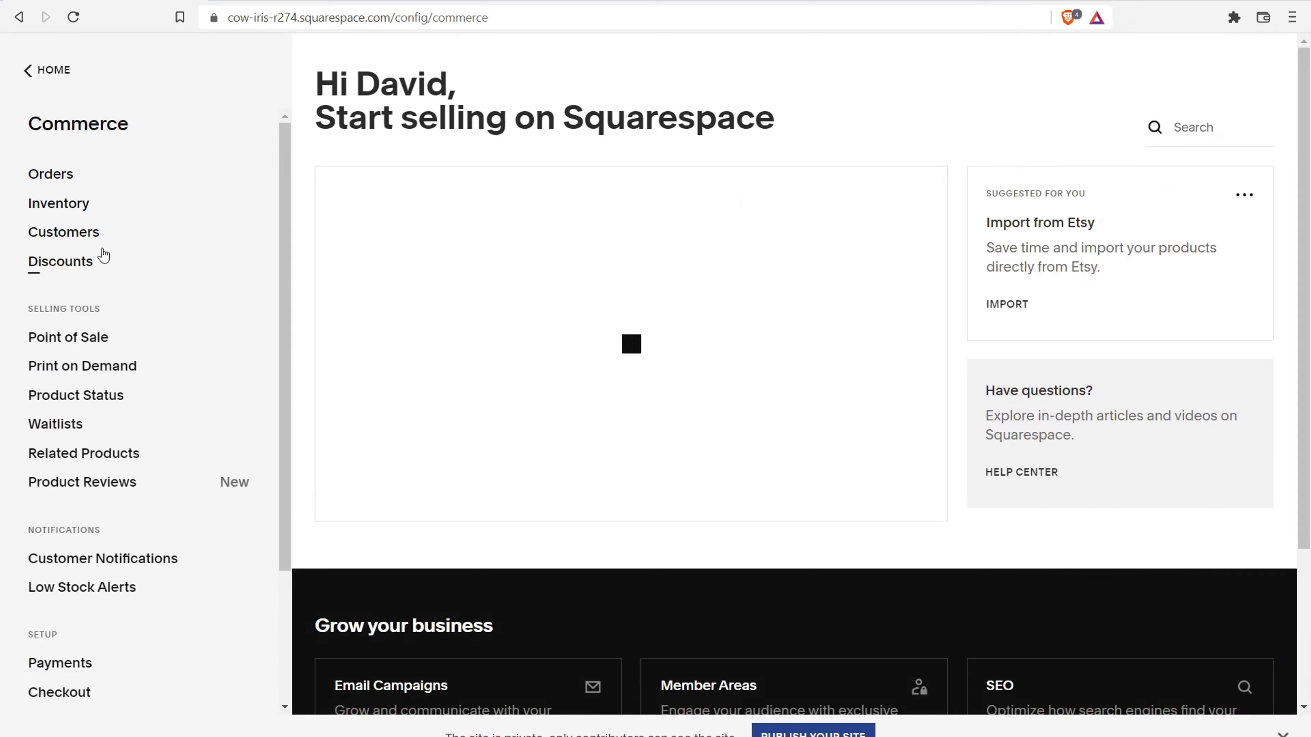
scroll(104, 255, down, 3)
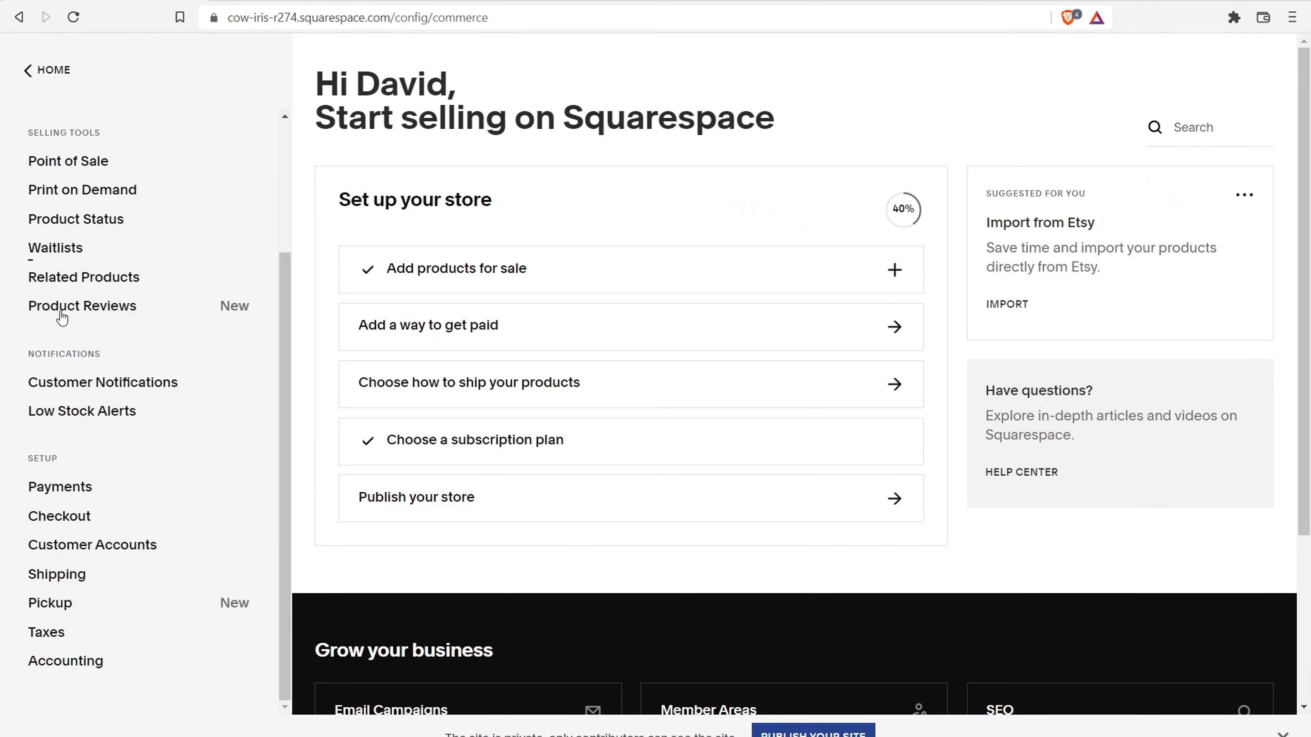
click(55, 516)
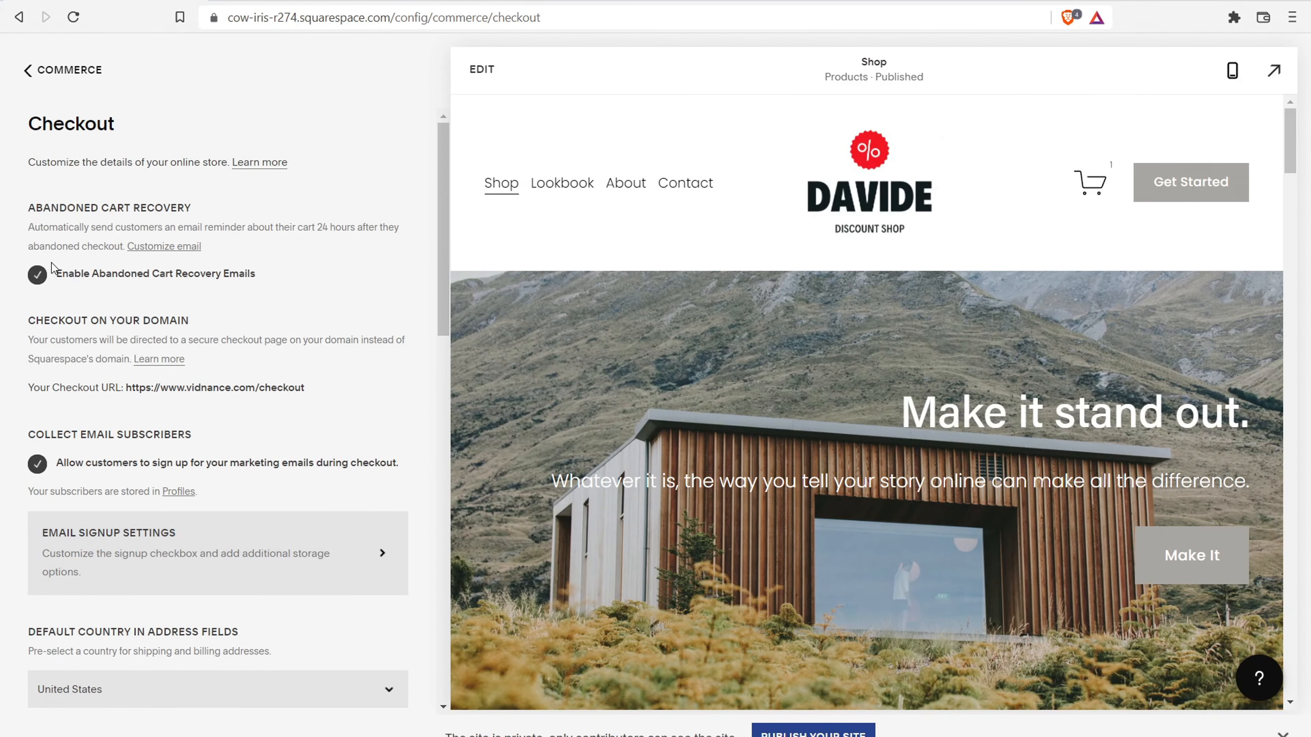
click(40, 274)
click(40, 274)
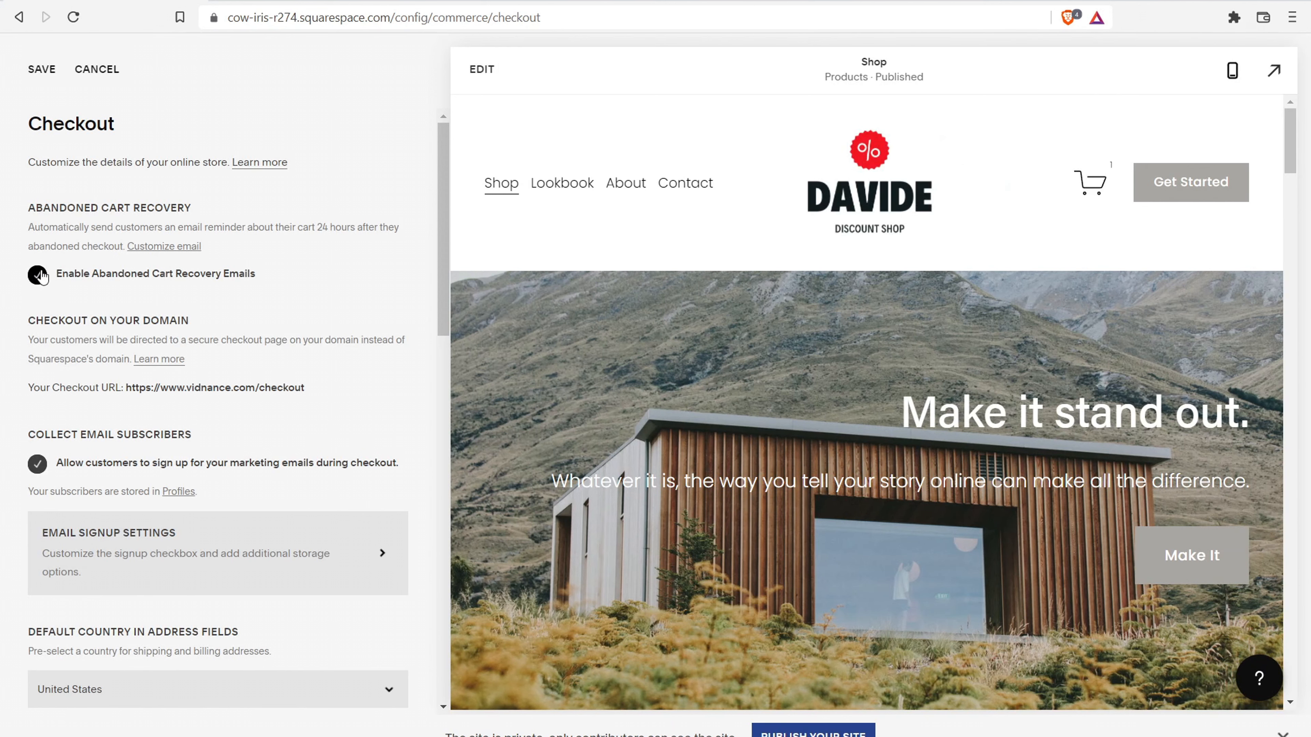
click(175, 251)
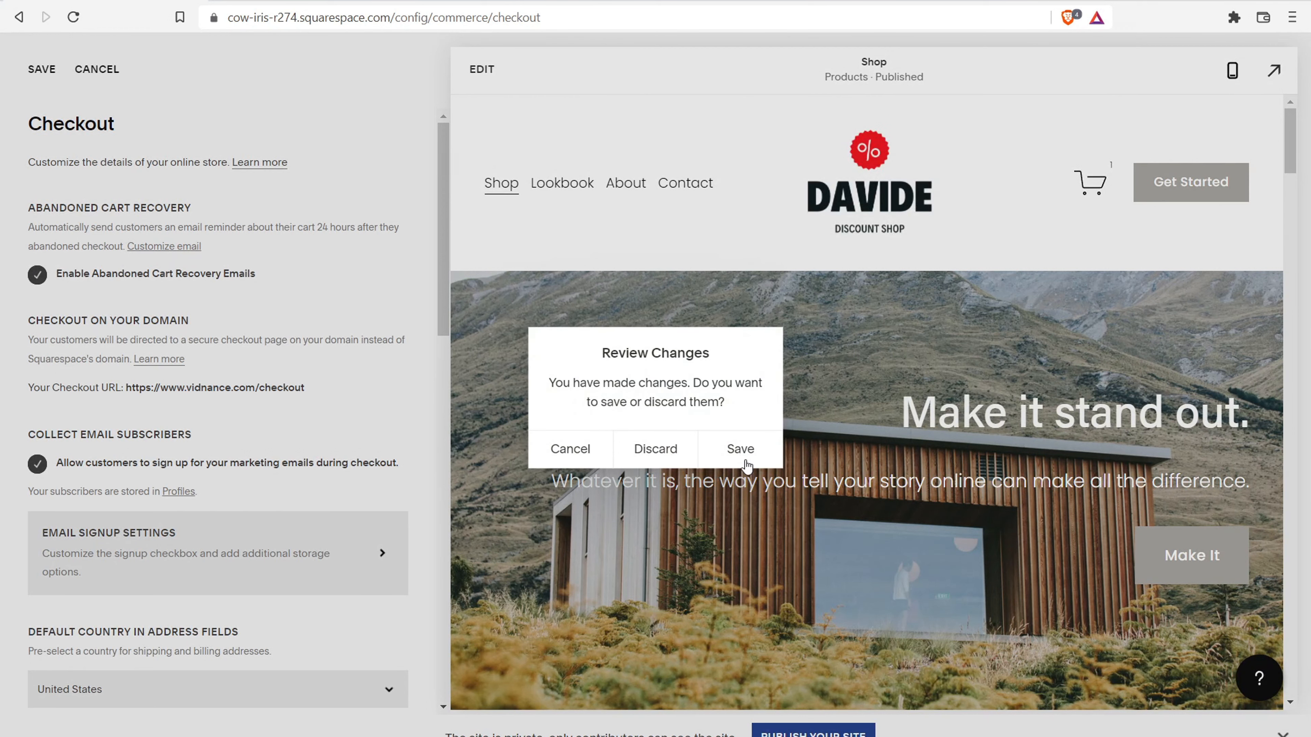
click(741, 449)
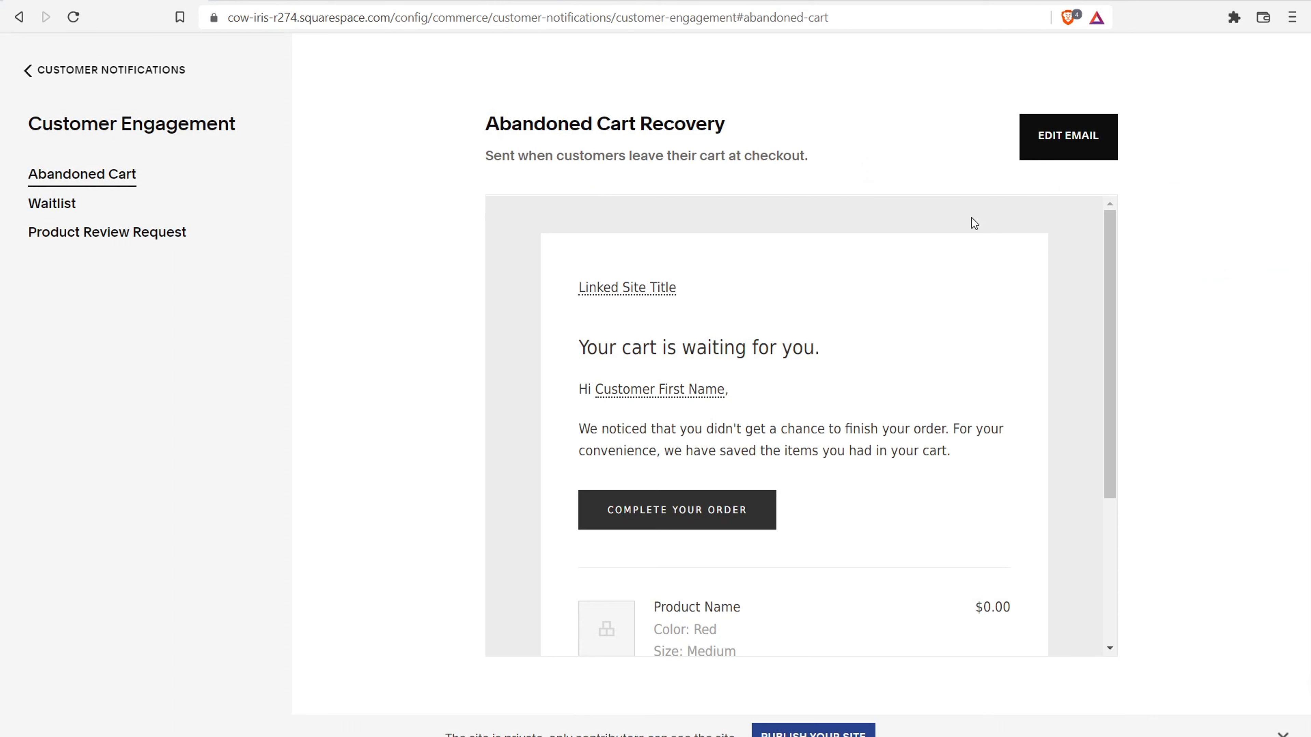
- Open the abandoned cart recovery email for editing and look at its heading text and global email style options
click(1069, 136)
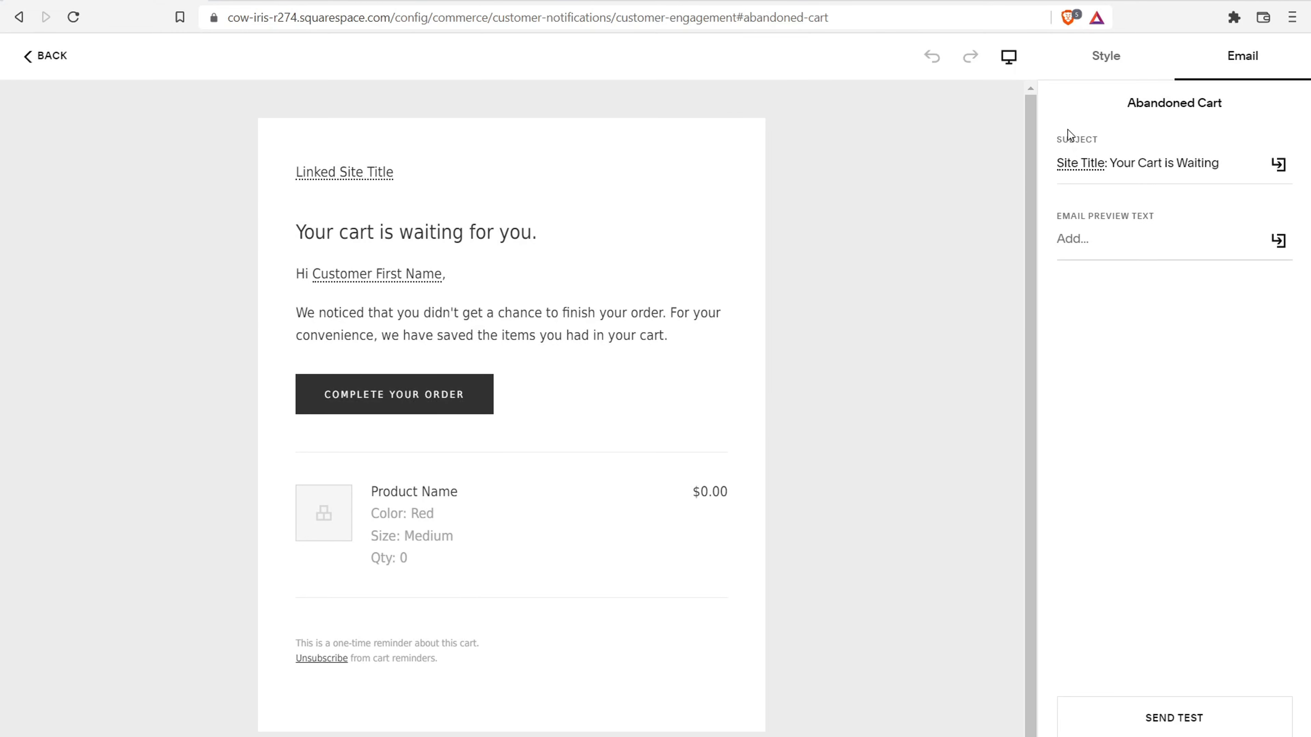
click(557, 231)
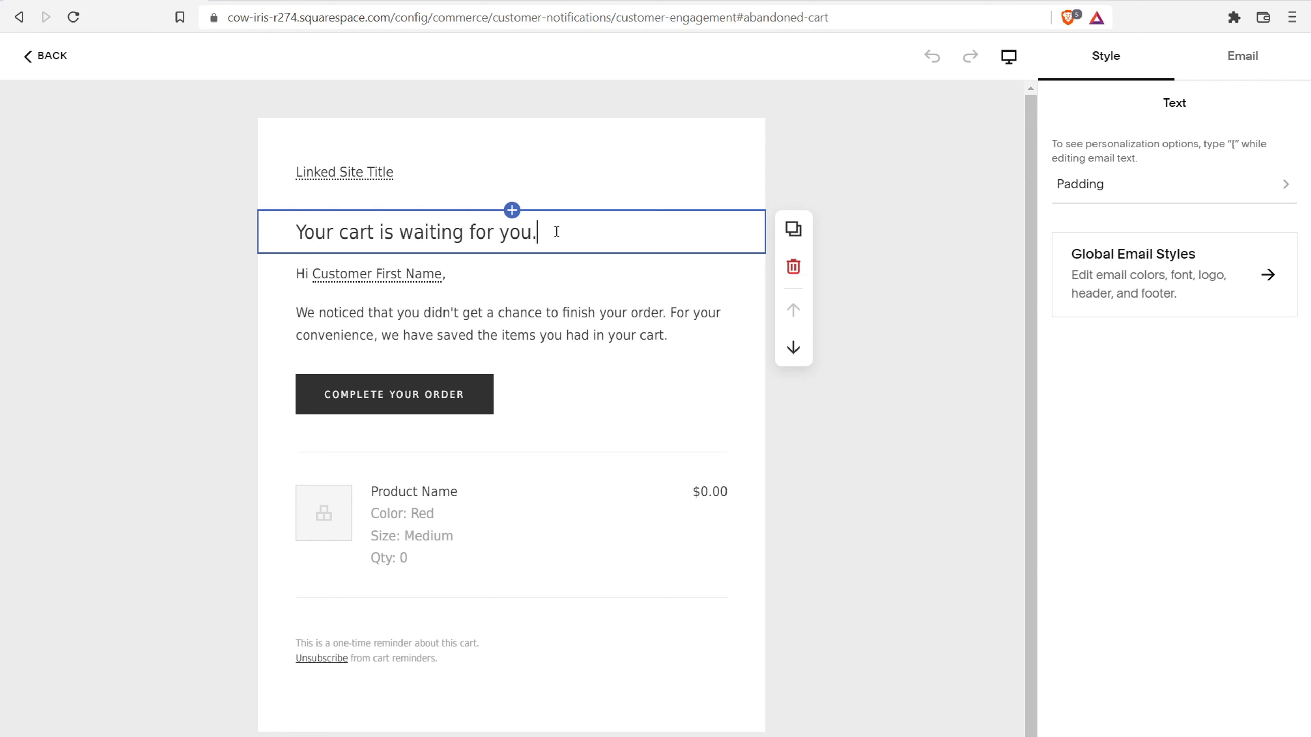
click(1145, 267)
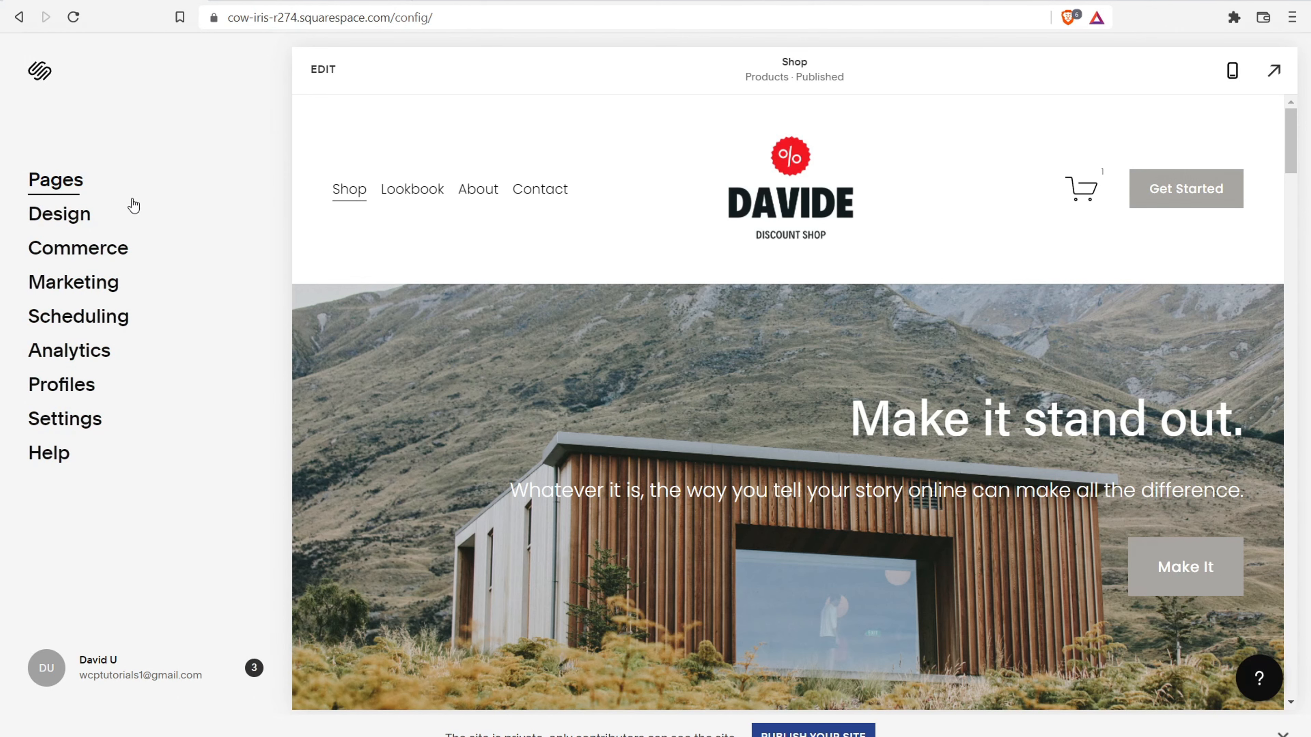
- Go to the Commerce Customer Notifications settings and open the Global Email Styles for editing
click(111, 249)
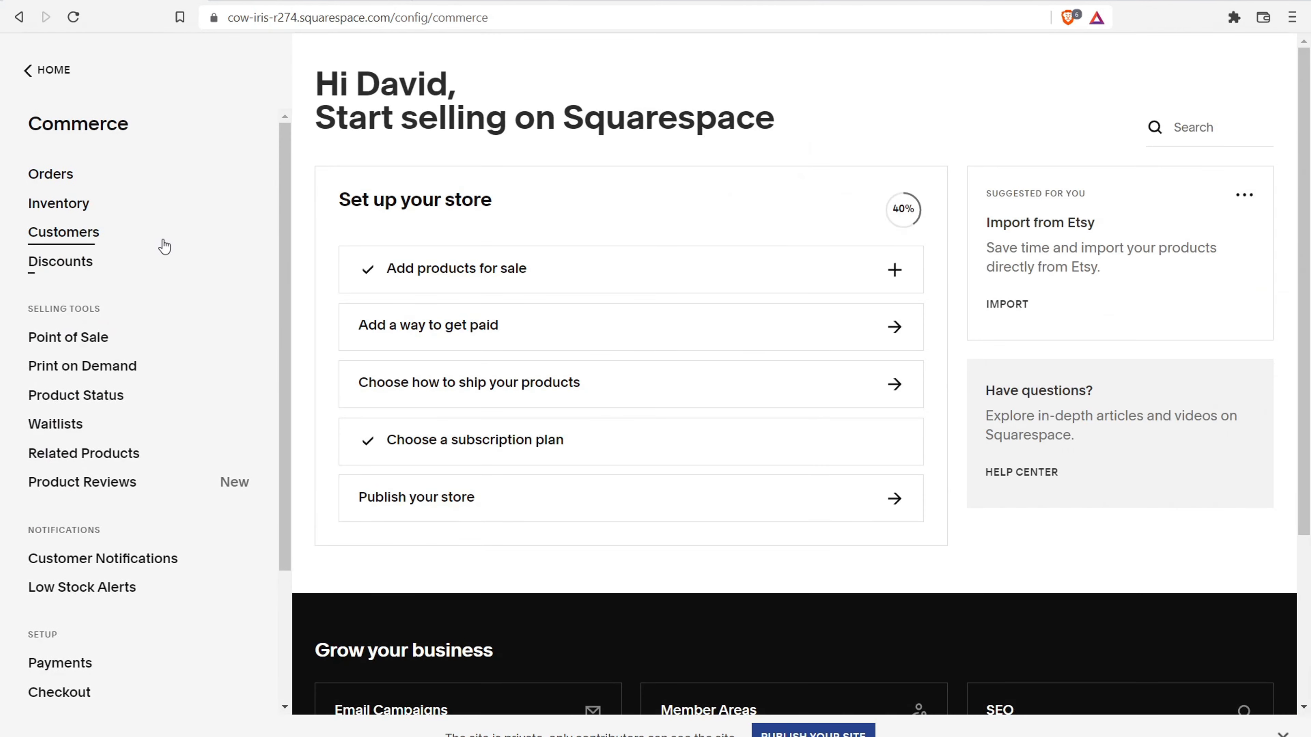
scroll(161, 243, down, 3)
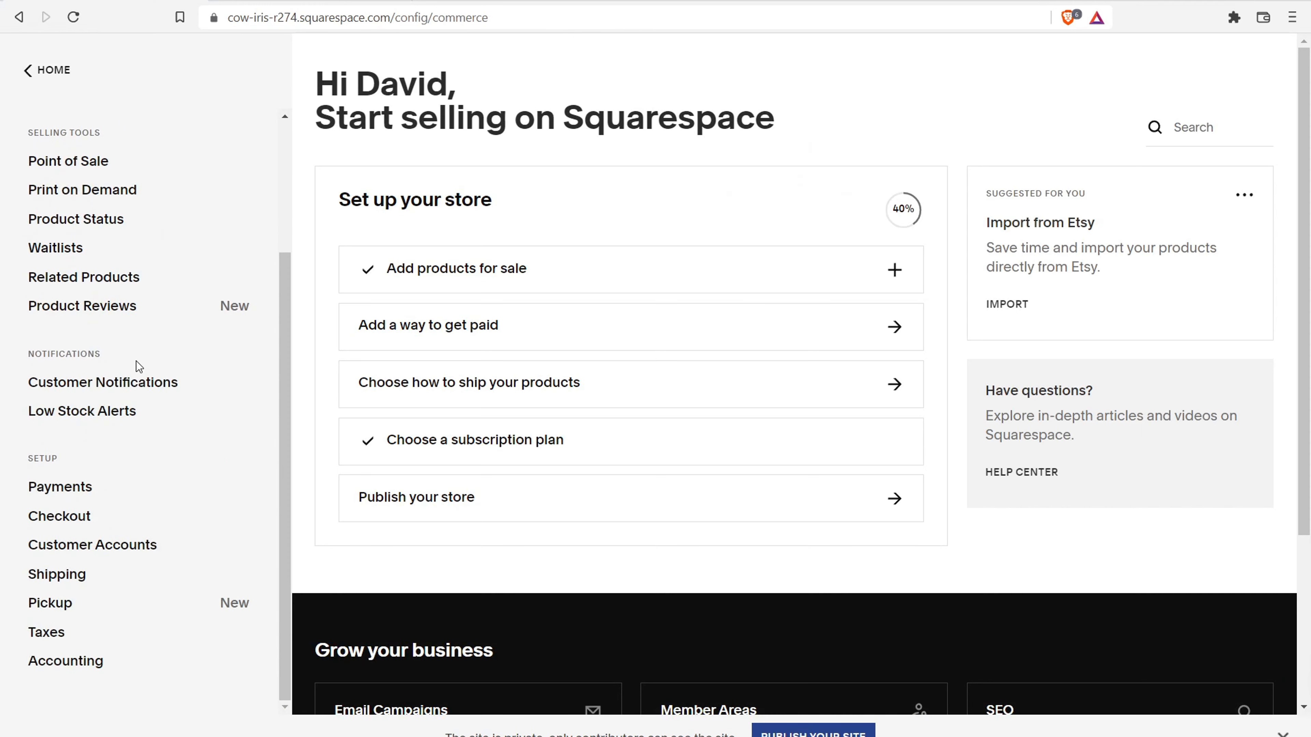
click(139, 383)
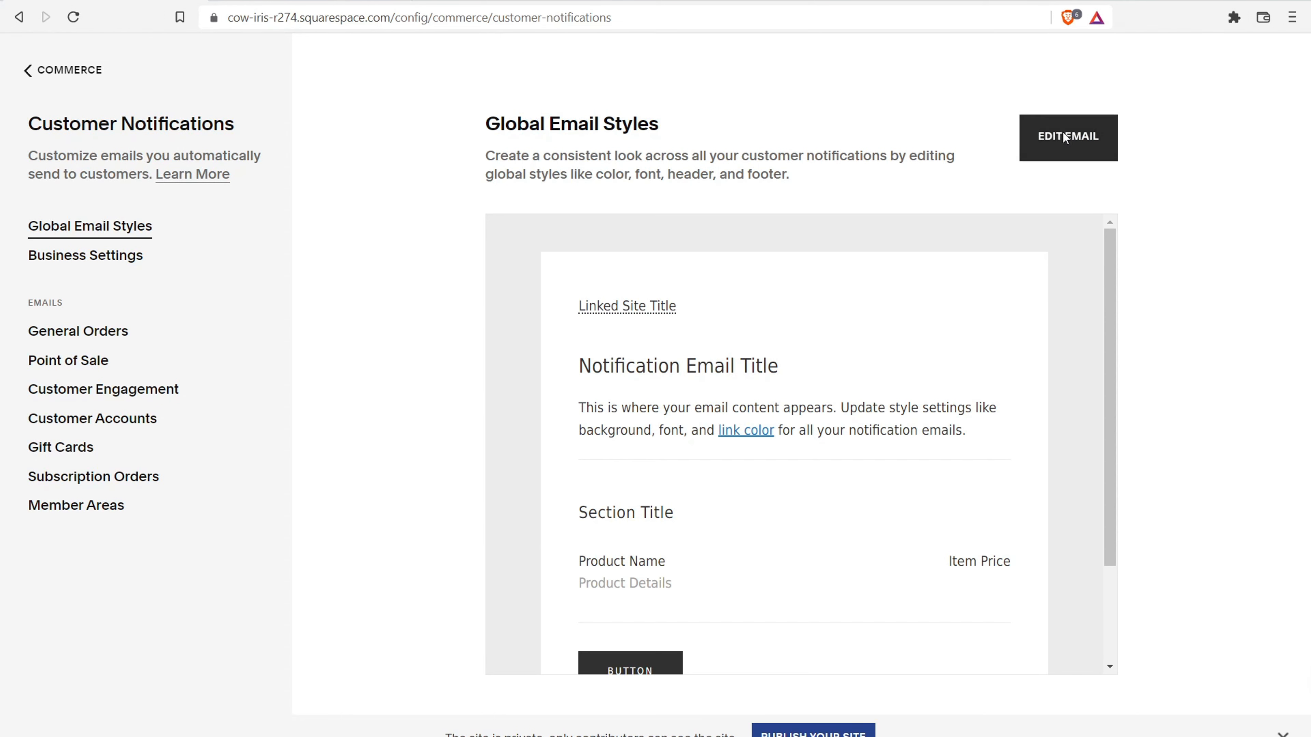
click(1038, 138)
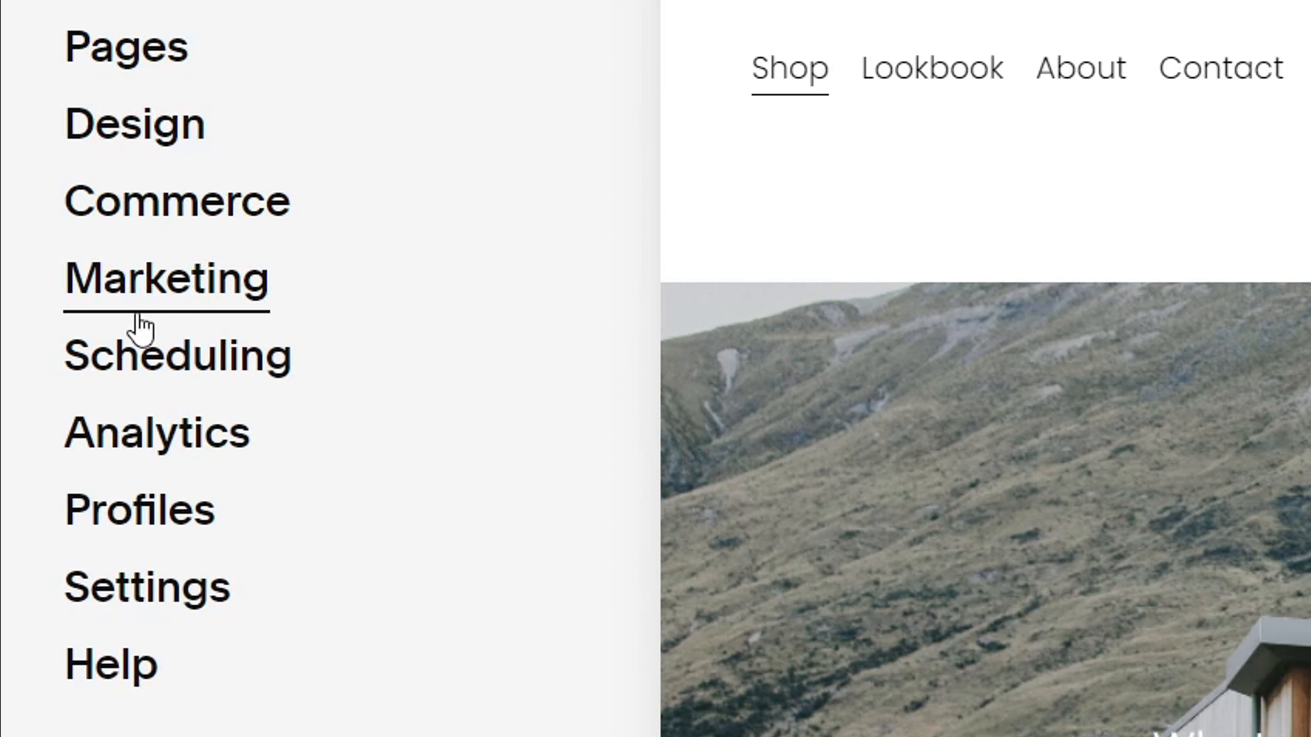
- Open the Promotional Pop-Up settings from the Engagement group of the Marketing section
click(59, 298)
drag(55, 449, 242, 454)
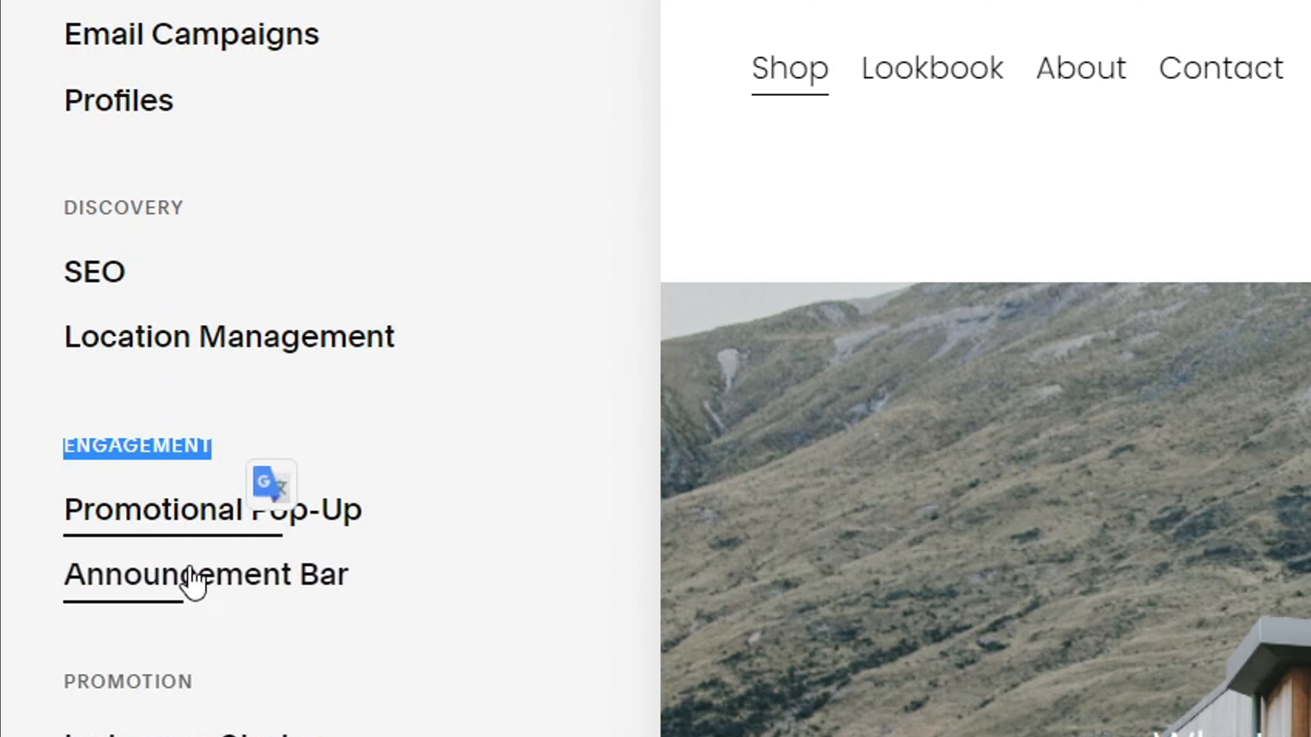
click(158, 511)
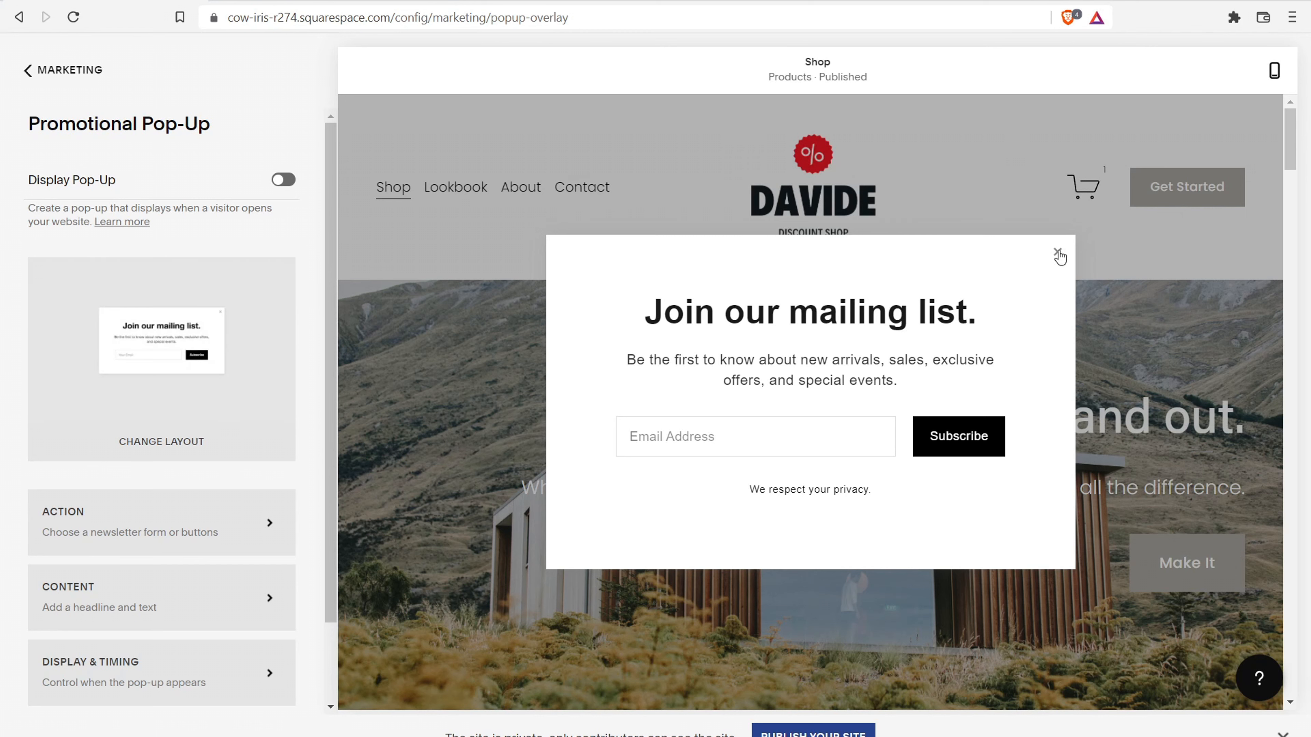
- Turn on the display of the promotional pop-up, save the change and proceed to its Display & Timing settings
drag(1292, 139, 1223, 622)
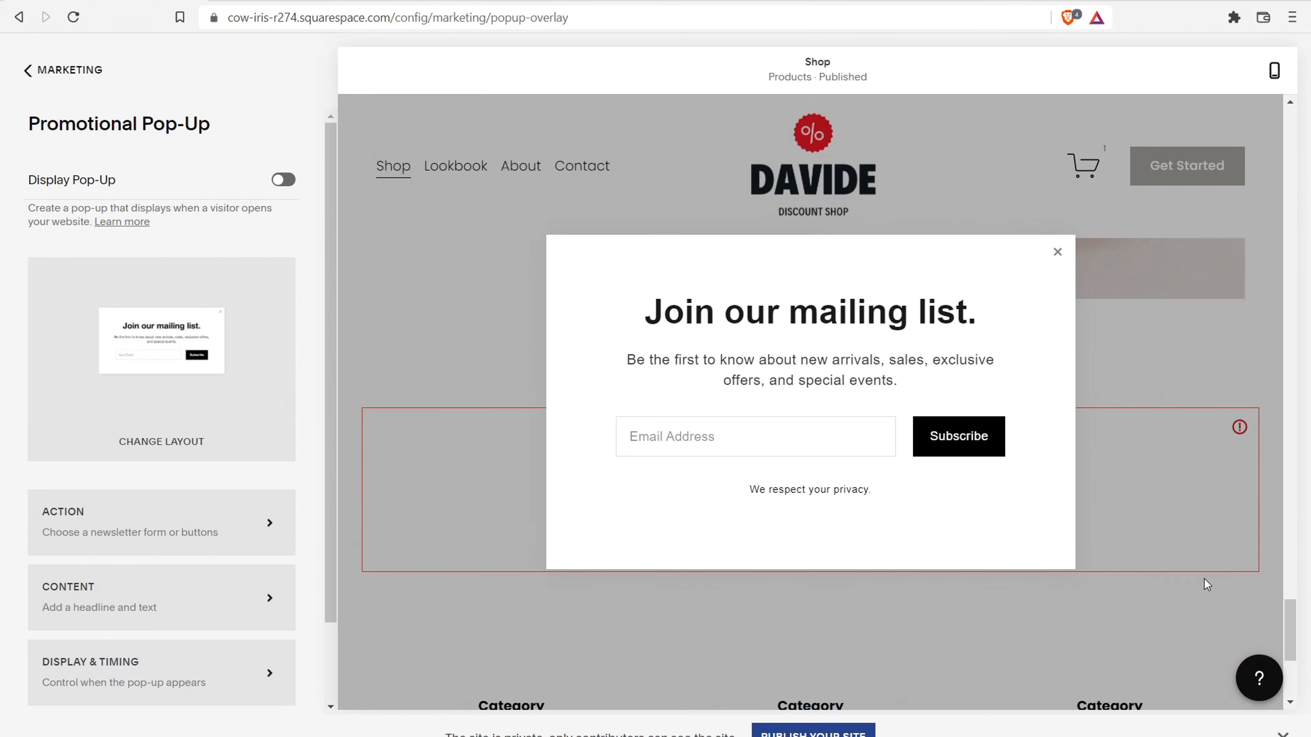
drag(1292, 615, 1287, 598)
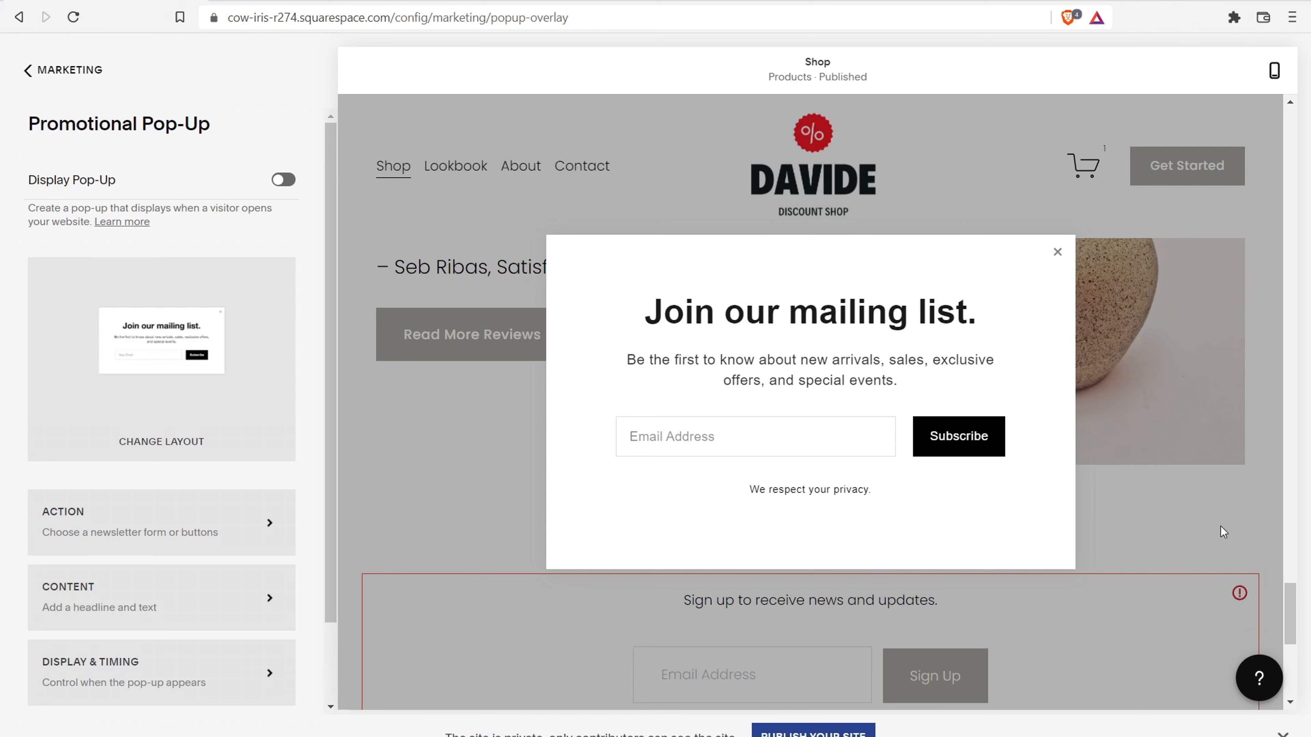
drag(1290, 611, 1238, 162)
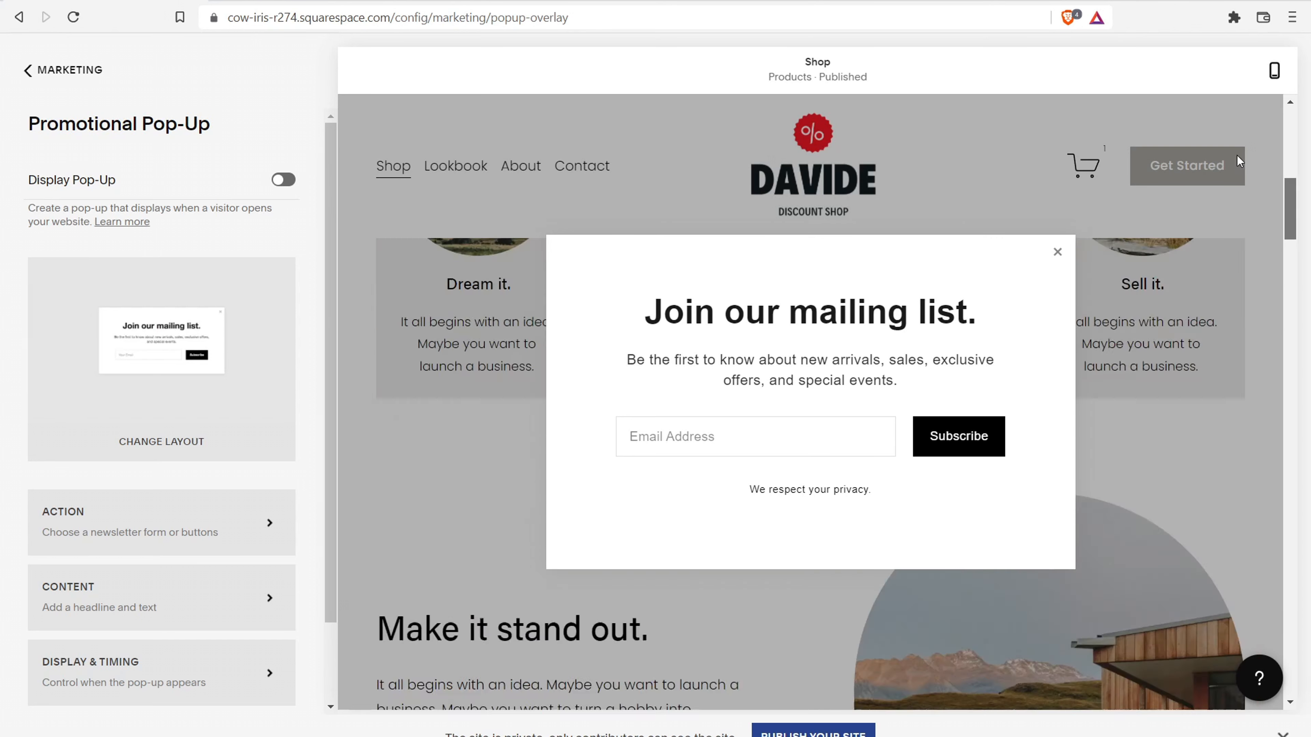
scroll(1238, 162, up, 5)
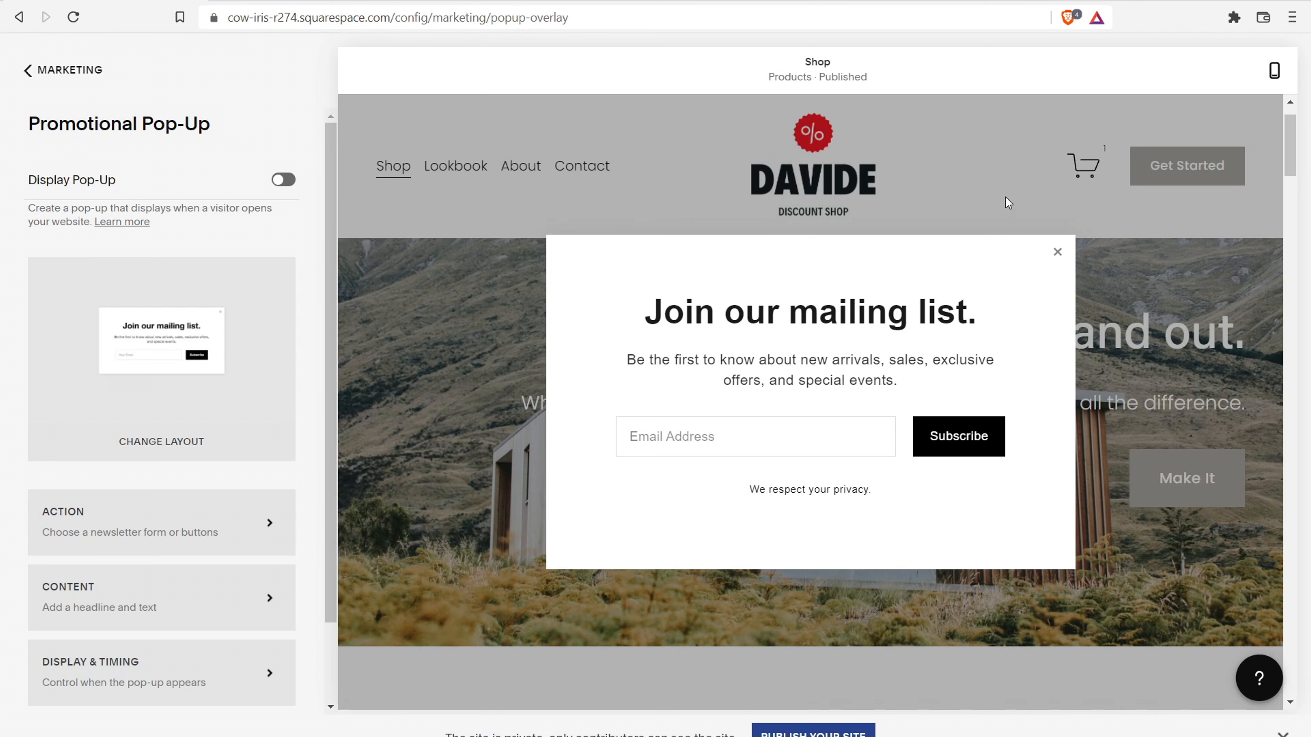
drag(1290, 142, 1287, 630)
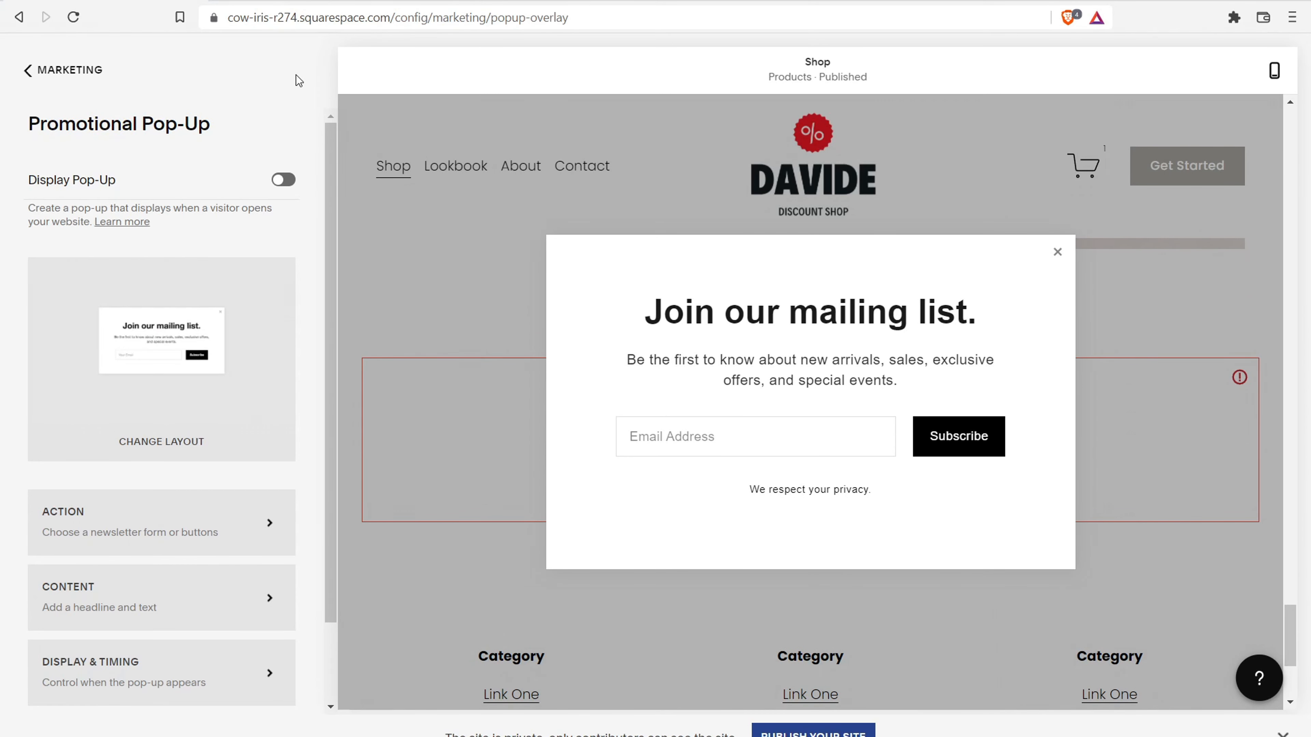
click(279, 188)
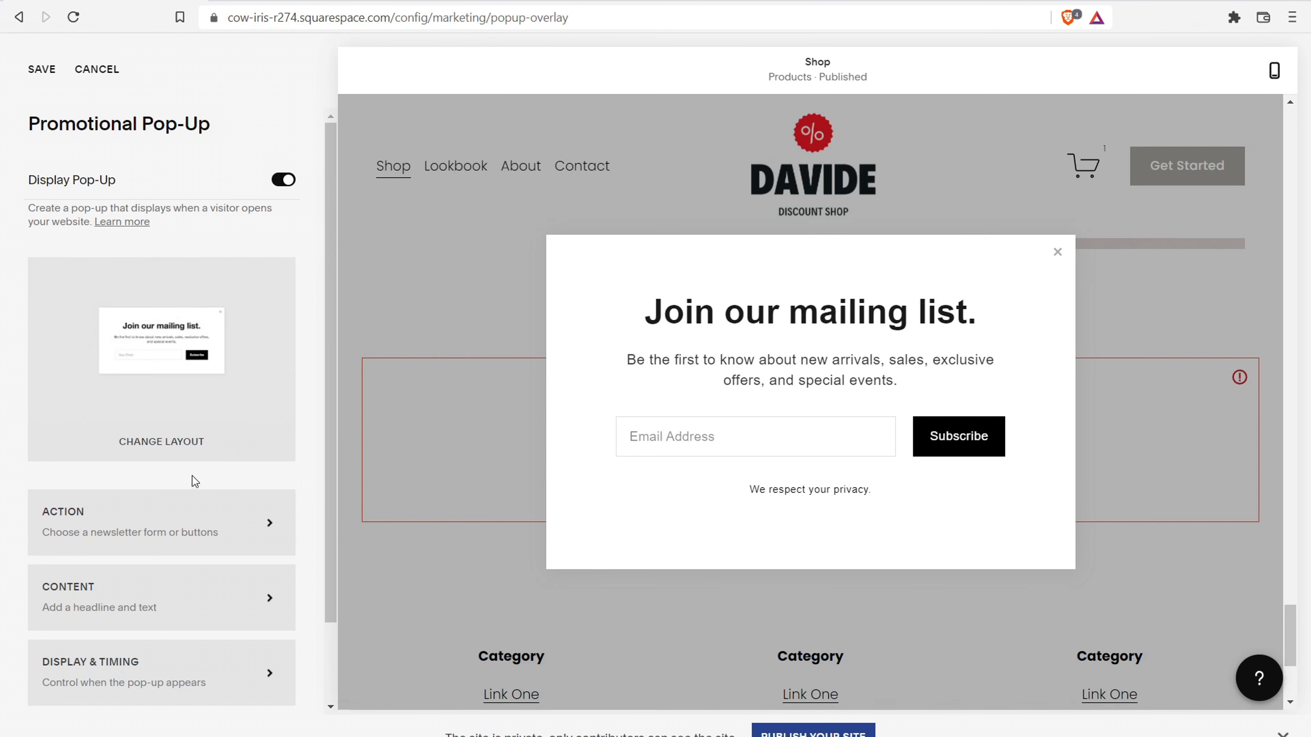
click(170, 662)
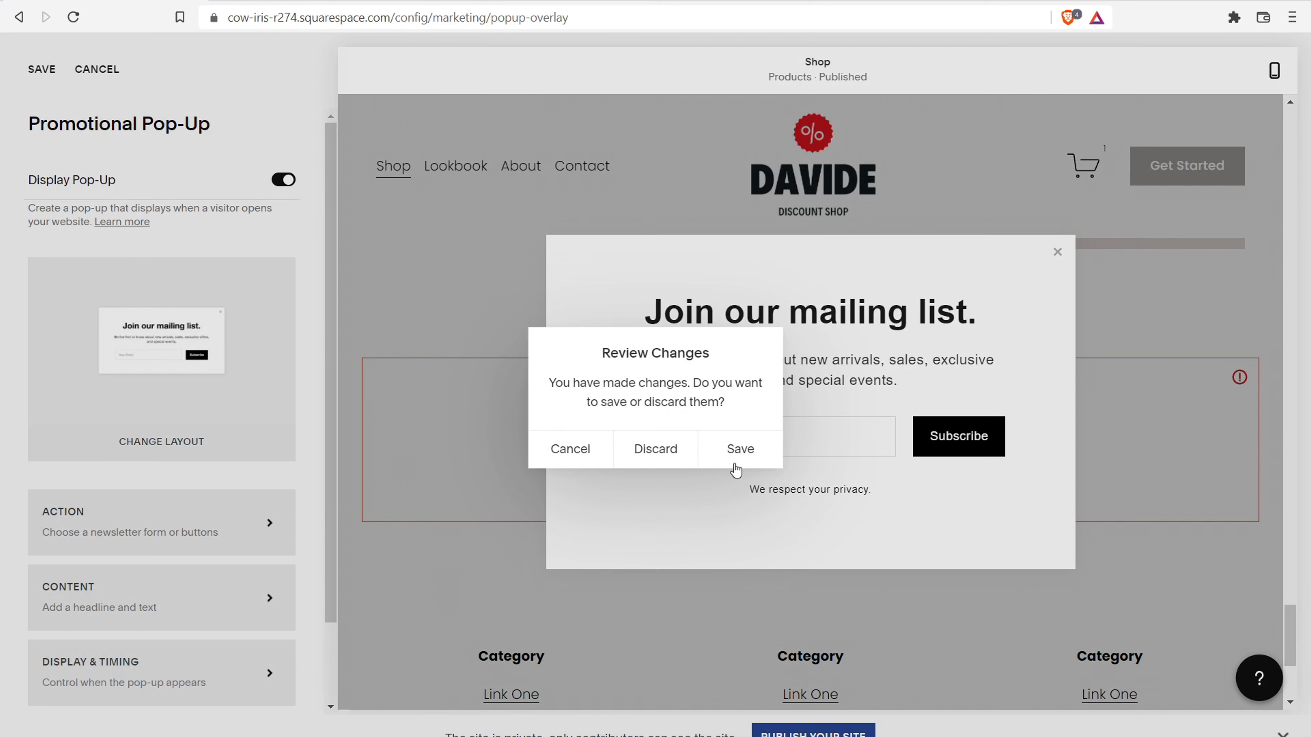
click(736, 448)
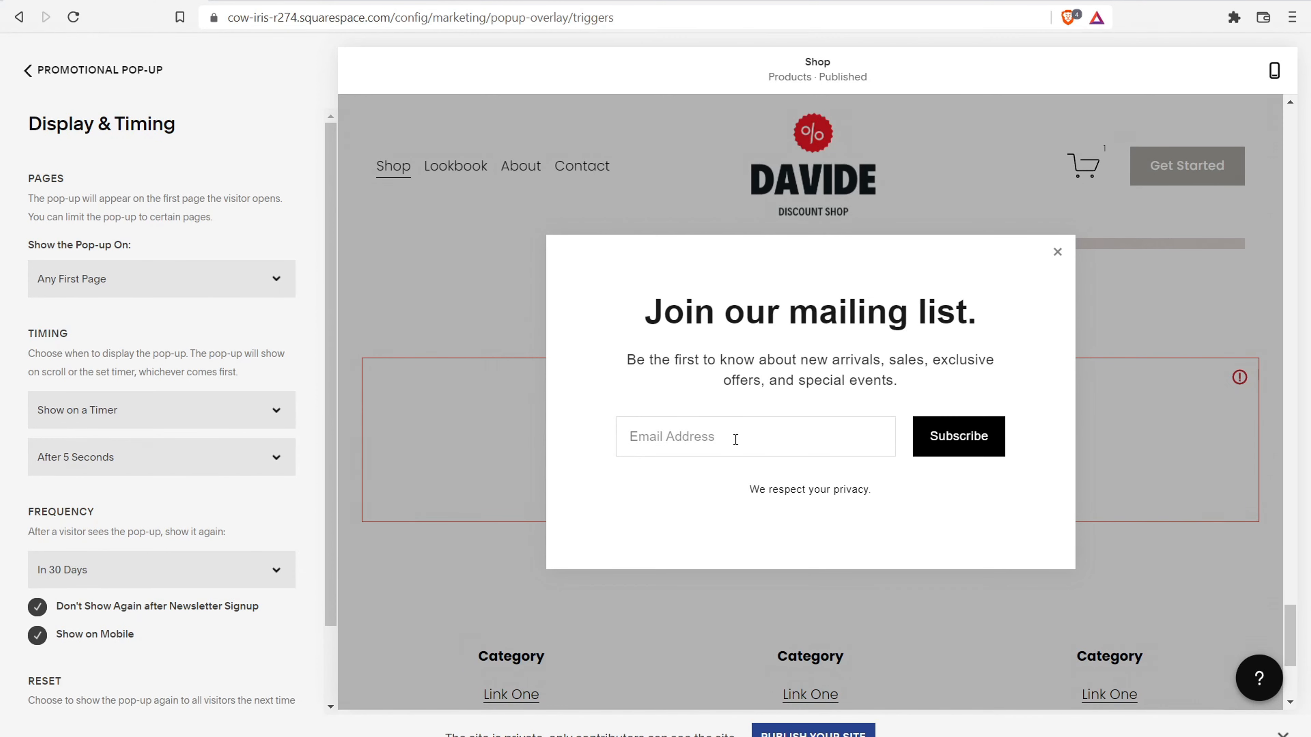
- Limit the pop-up to only certain pages with Shop selected, and set its timing to Show on a Timer and Scroll
click(184, 282)
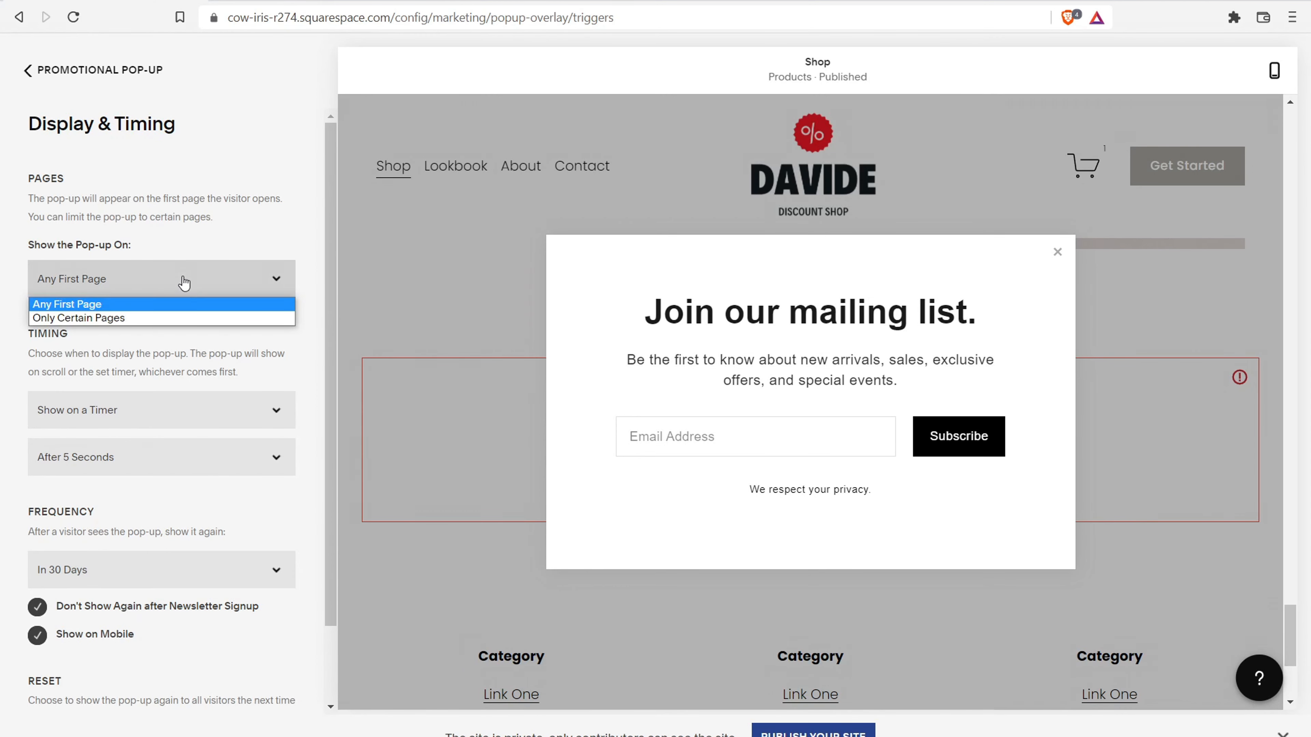
click(121, 318)
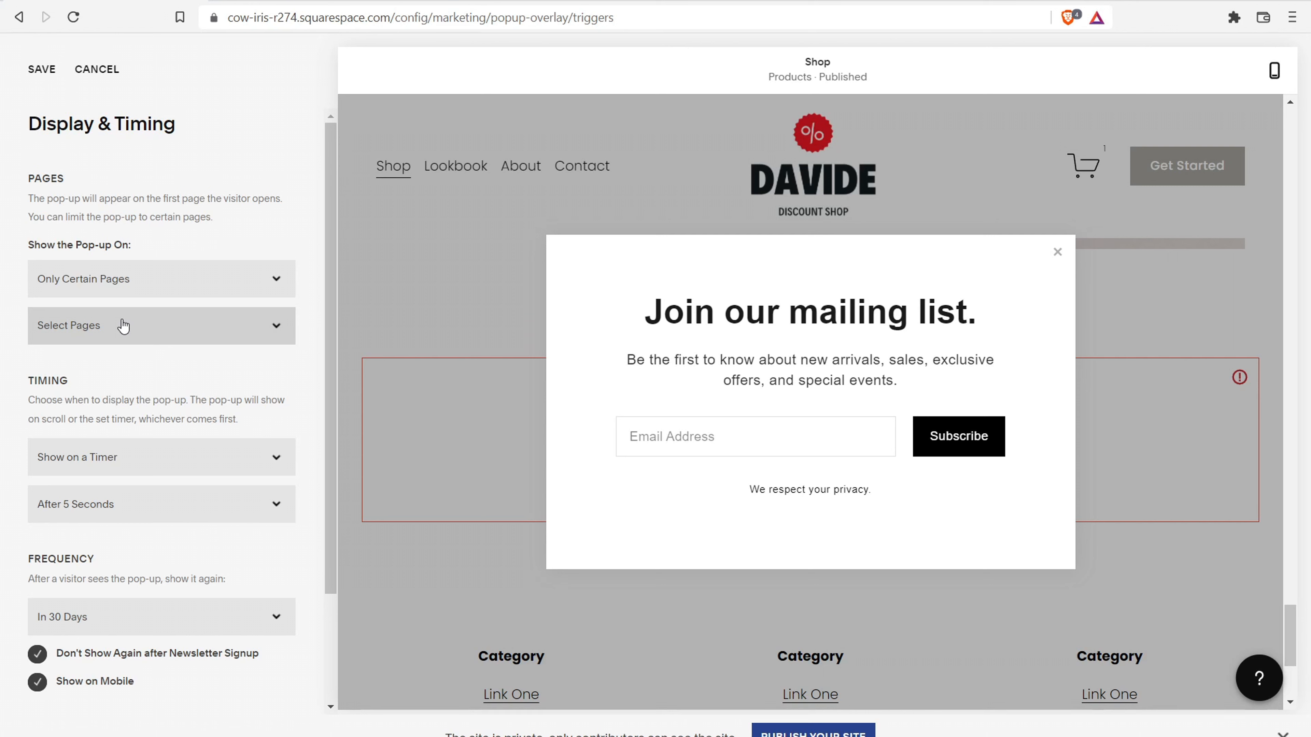
click(123, 325)
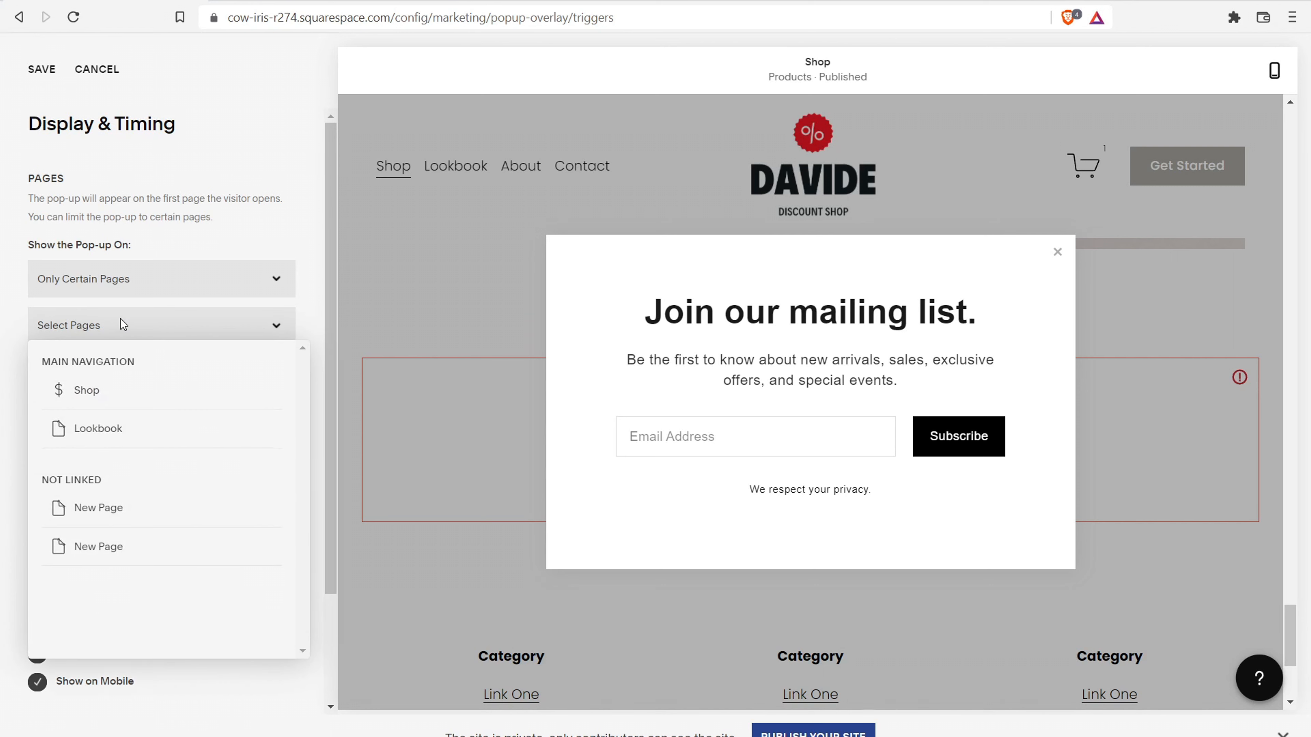
click(86, 396)
click(247, 203)
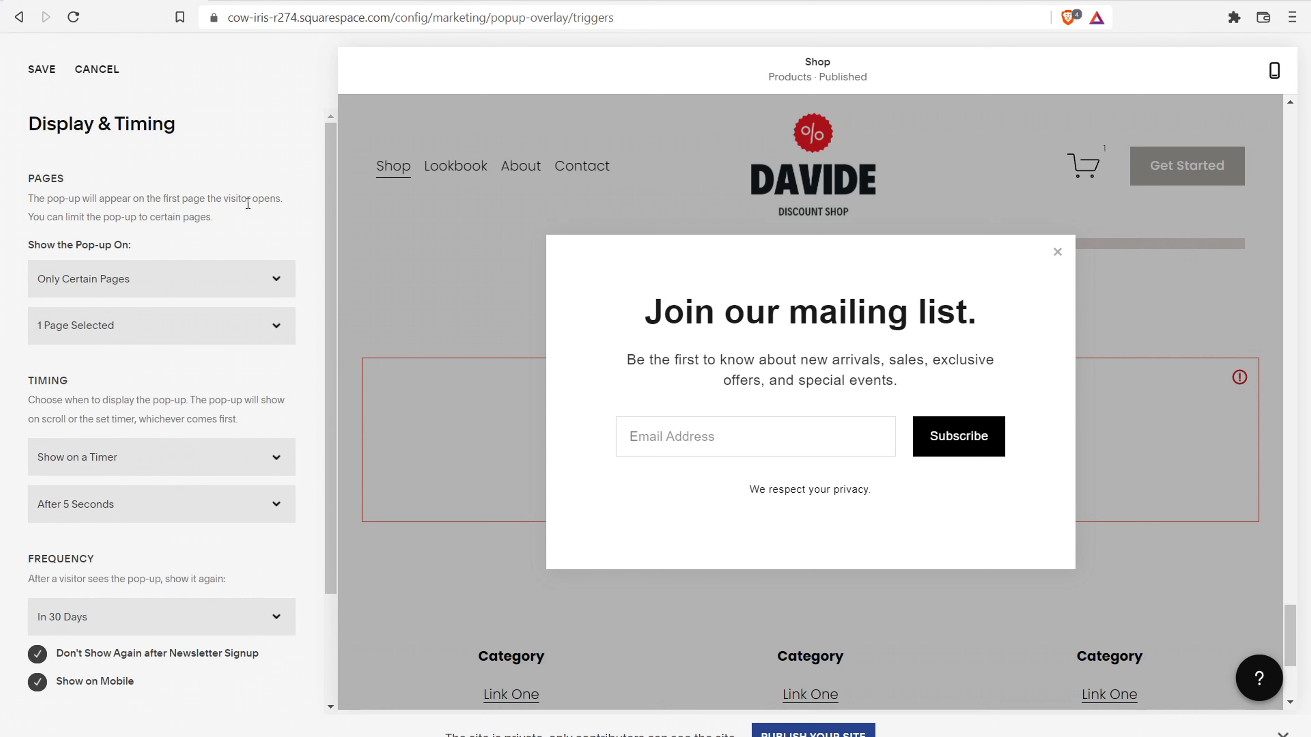
click(214, 445)
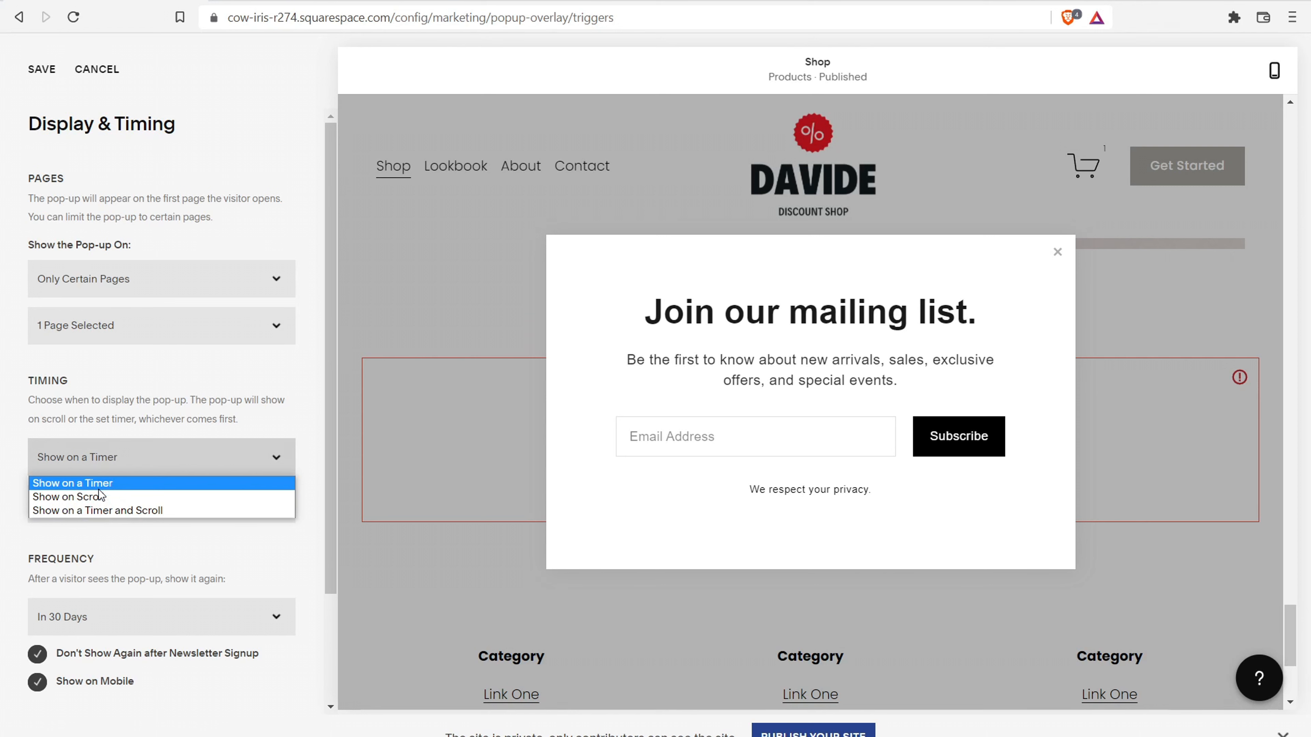
click(99, 510)
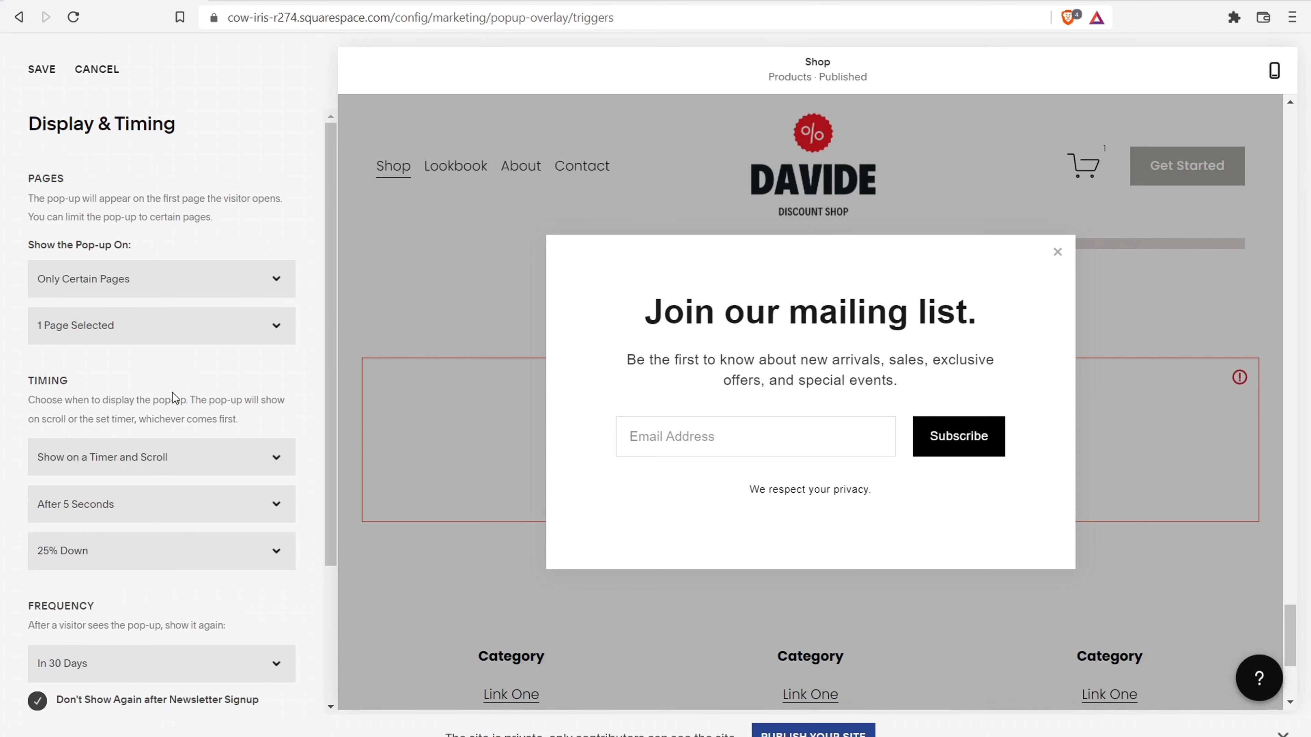
- Check the pop-up's remaining Display & Timing options, save the settings and return to the Marketing section
scroll(181, 550, down, 1)
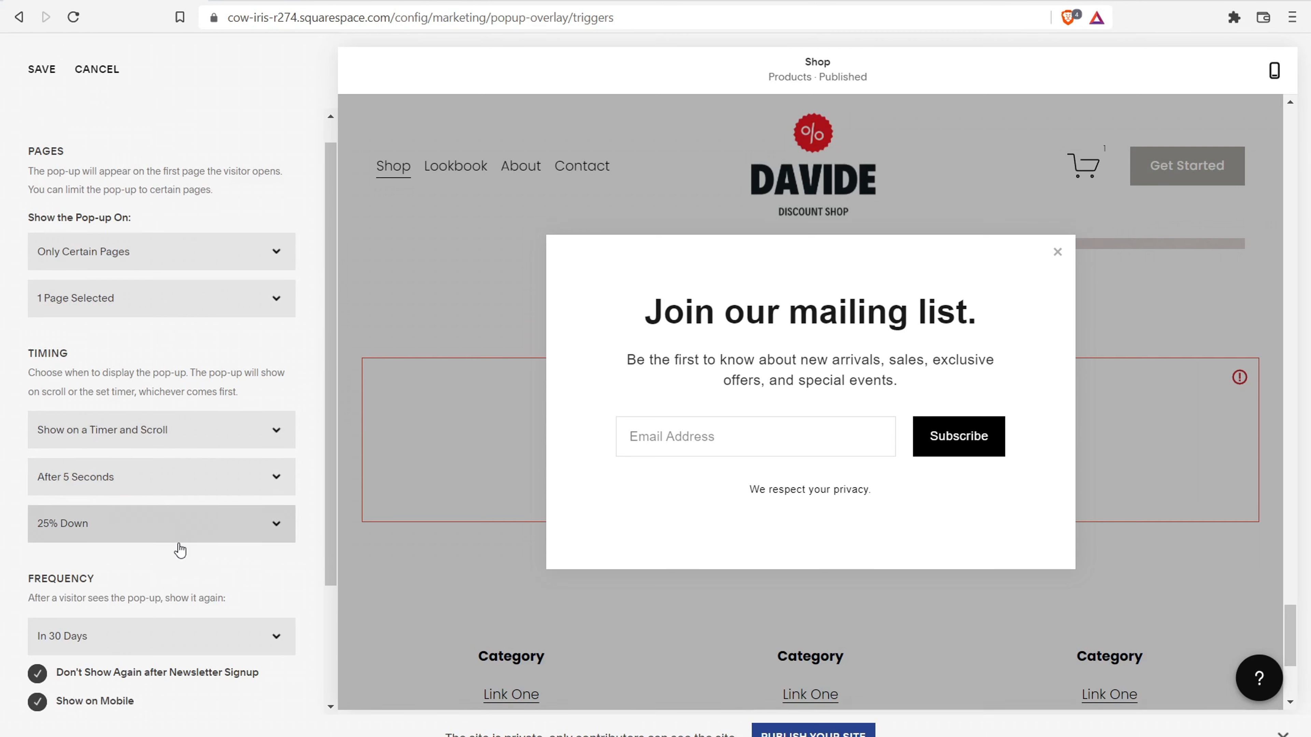
scroll(180, 550, down, 3)
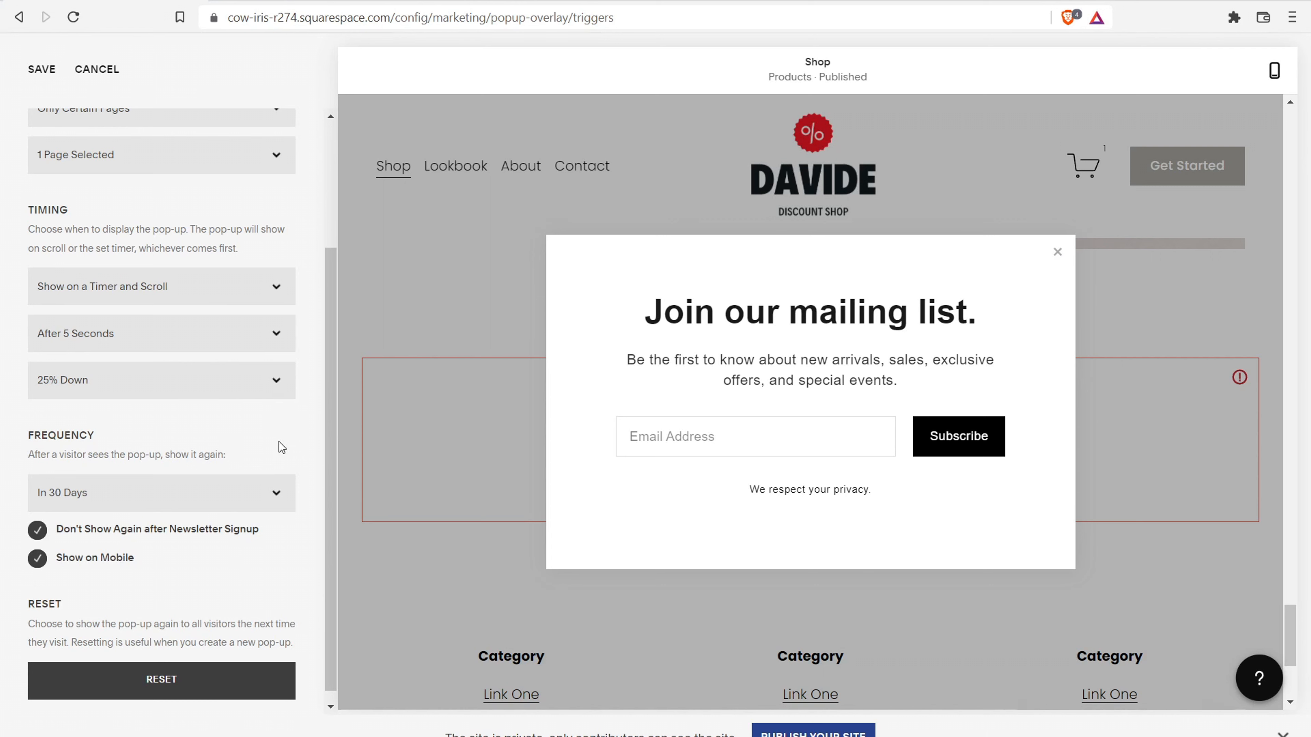
click(227, 495)
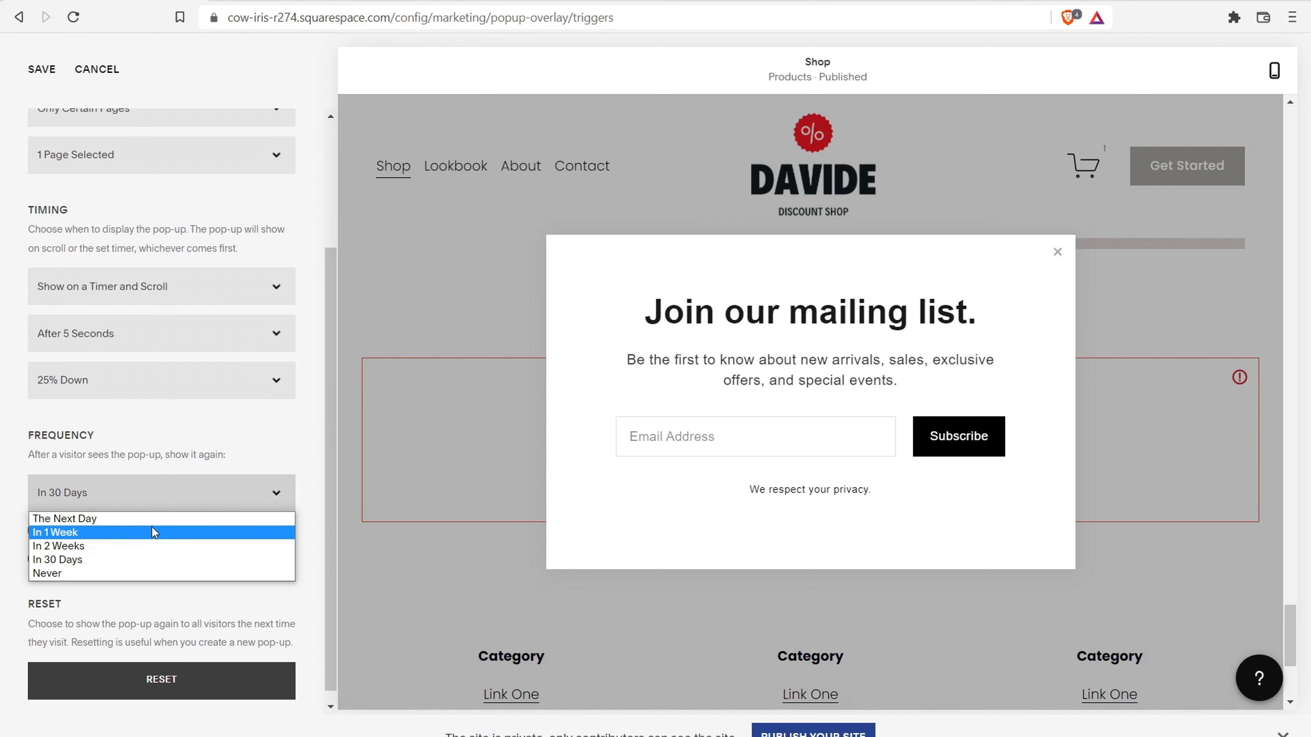
click(209, 436)
scroll(183, 599, down, 1)
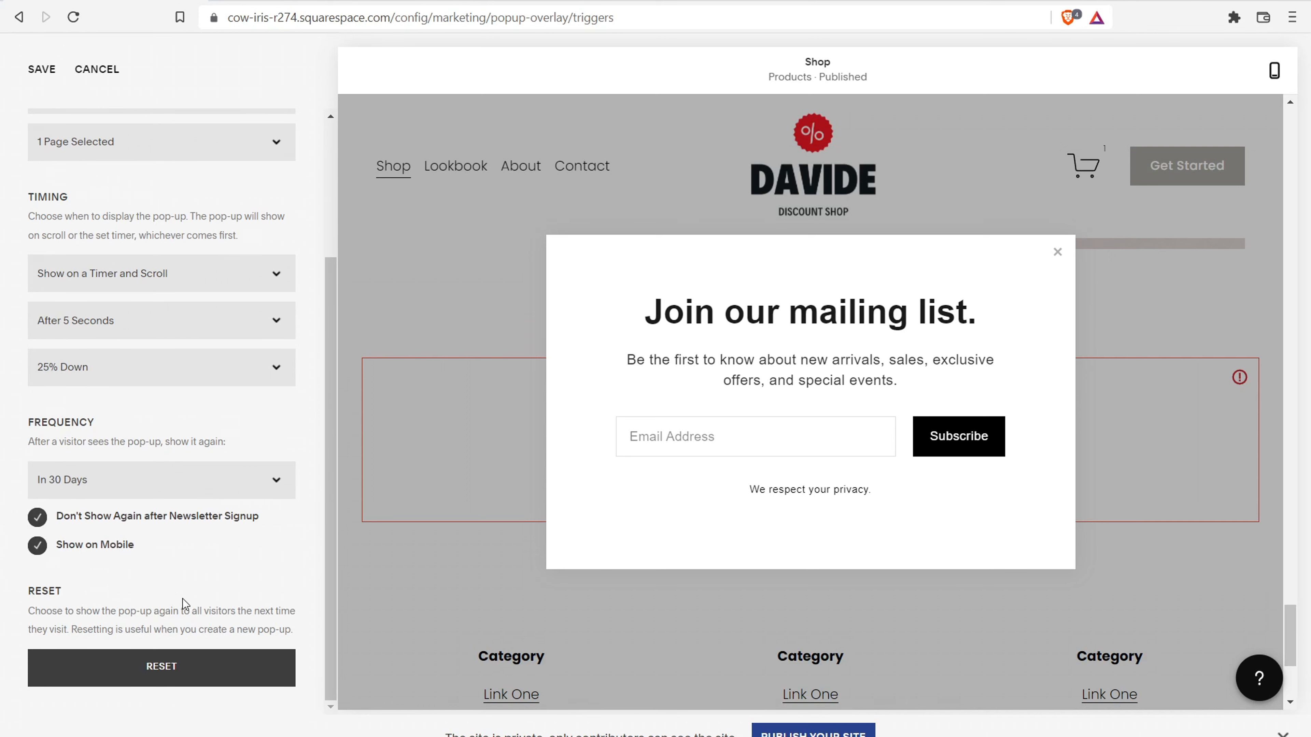
scroll(167, 551, up, 4)
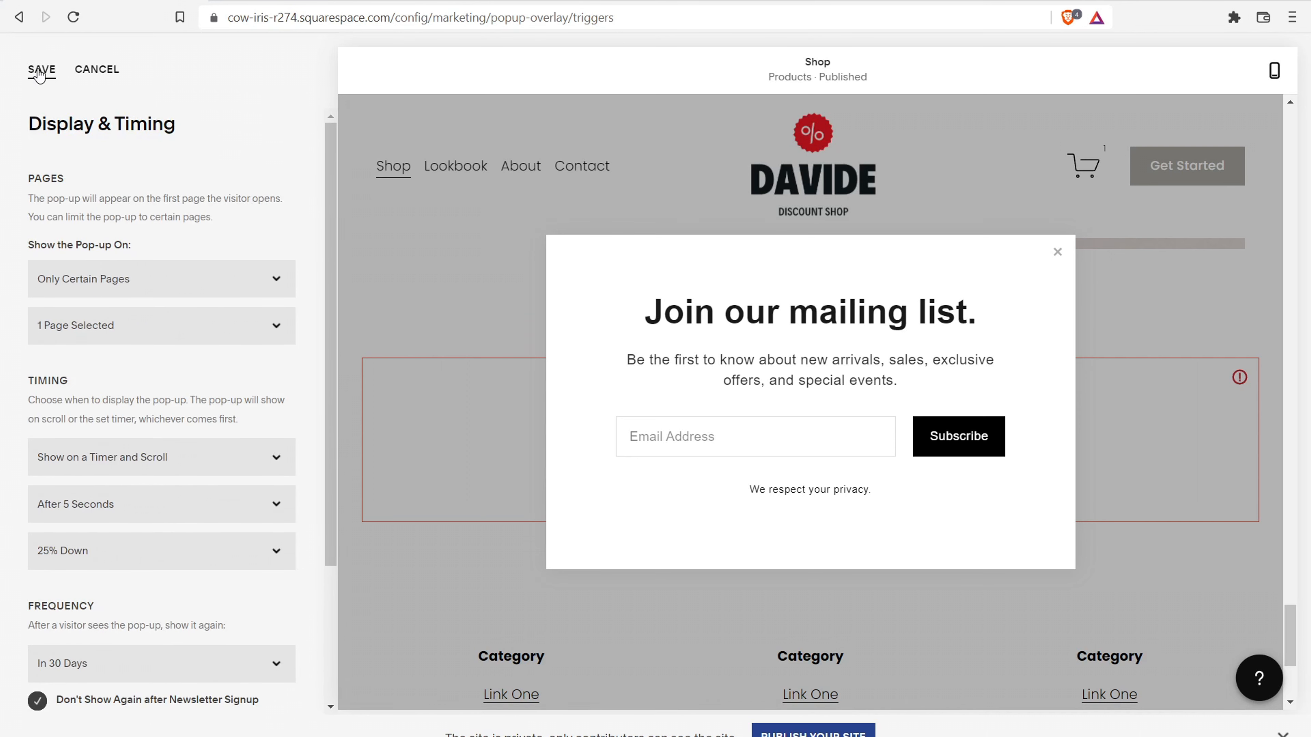
click(41, 70)
click(39, 72)
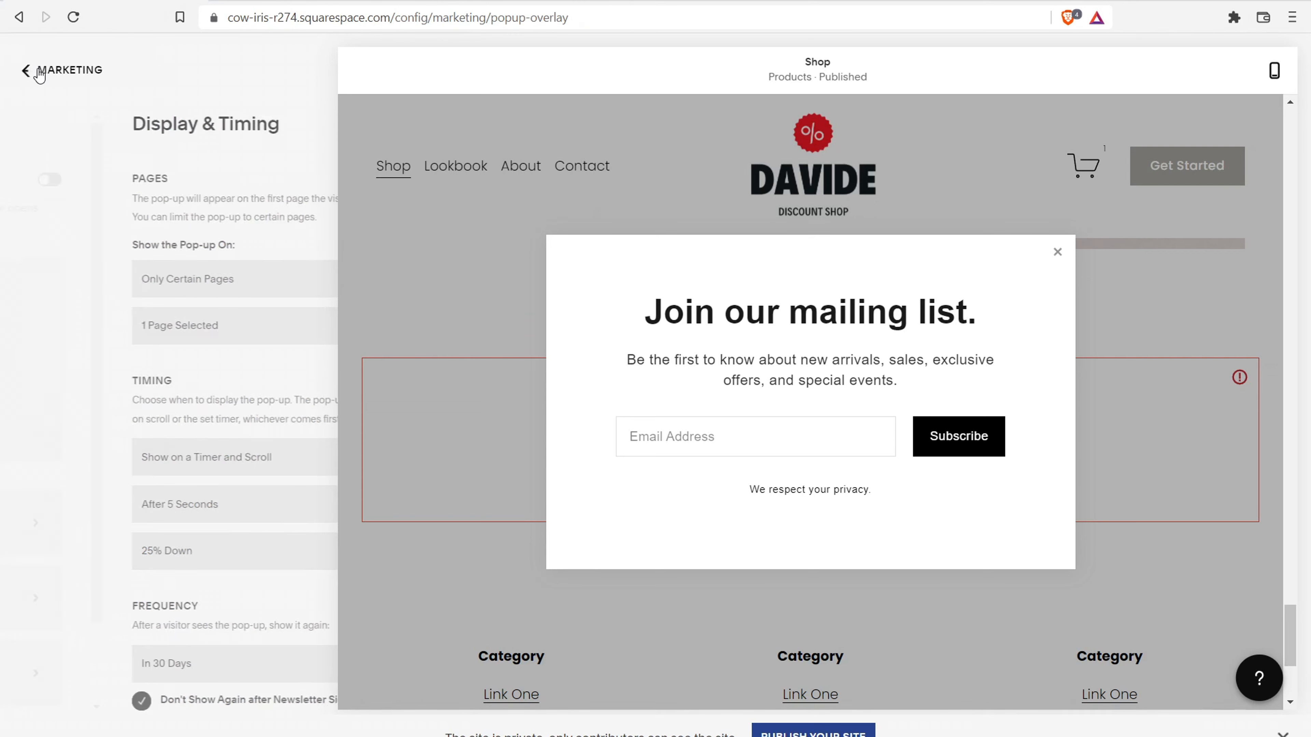
click(51, 86)
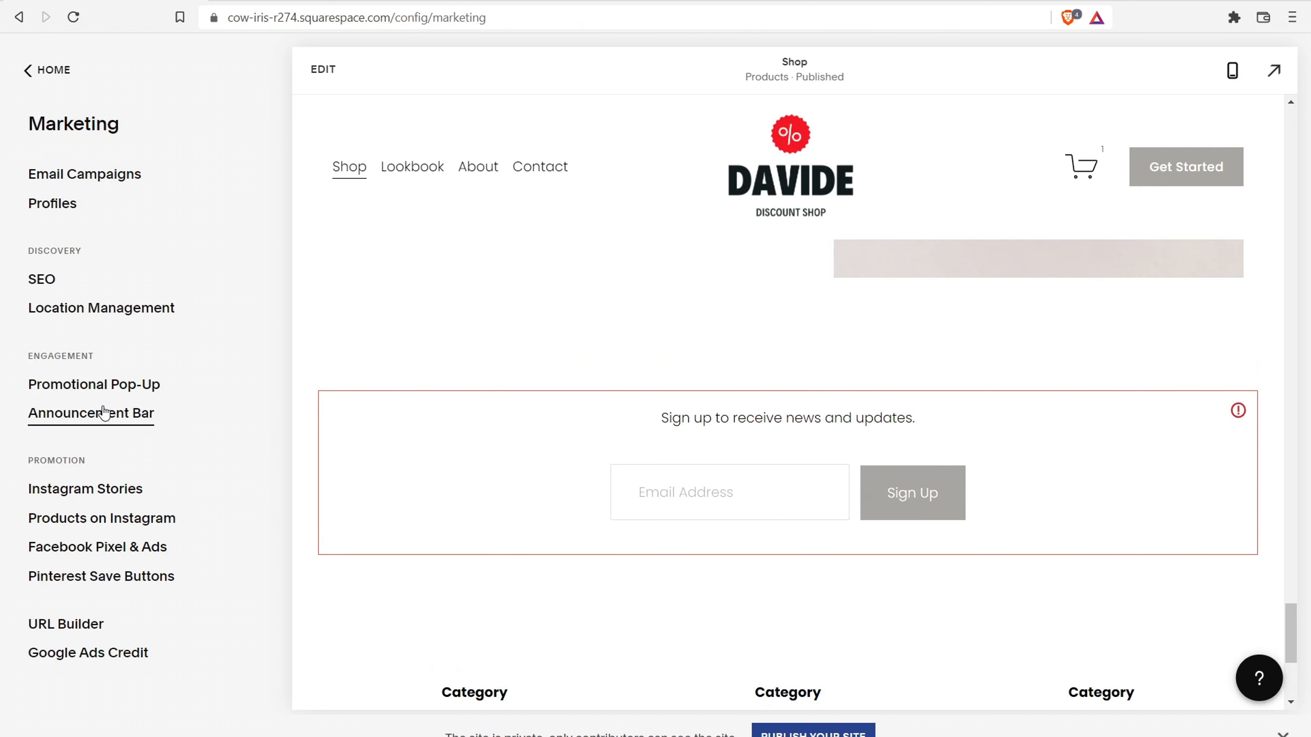
- Try out the announcement bar by enabling it in its Marketing settings and switching it back to Disable Announcement Bar
click(105, 413)
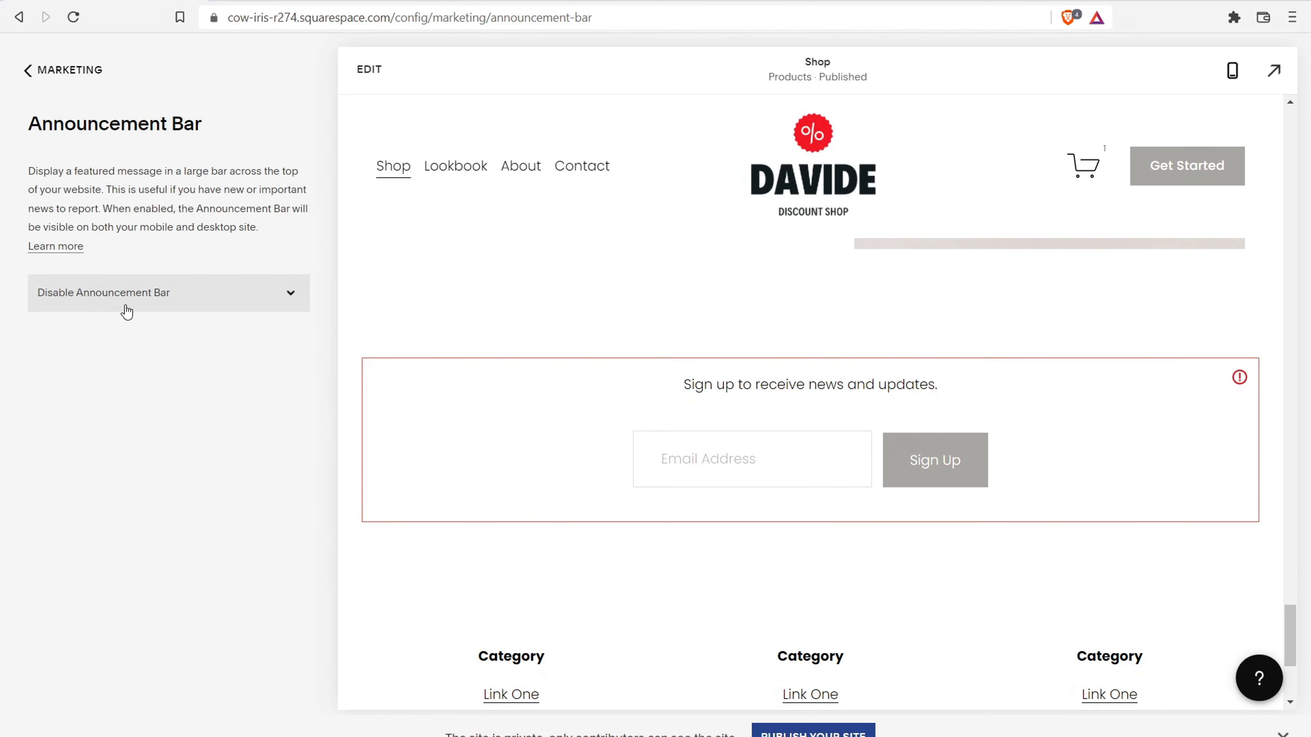
click(132, 304)
click(124, 333)
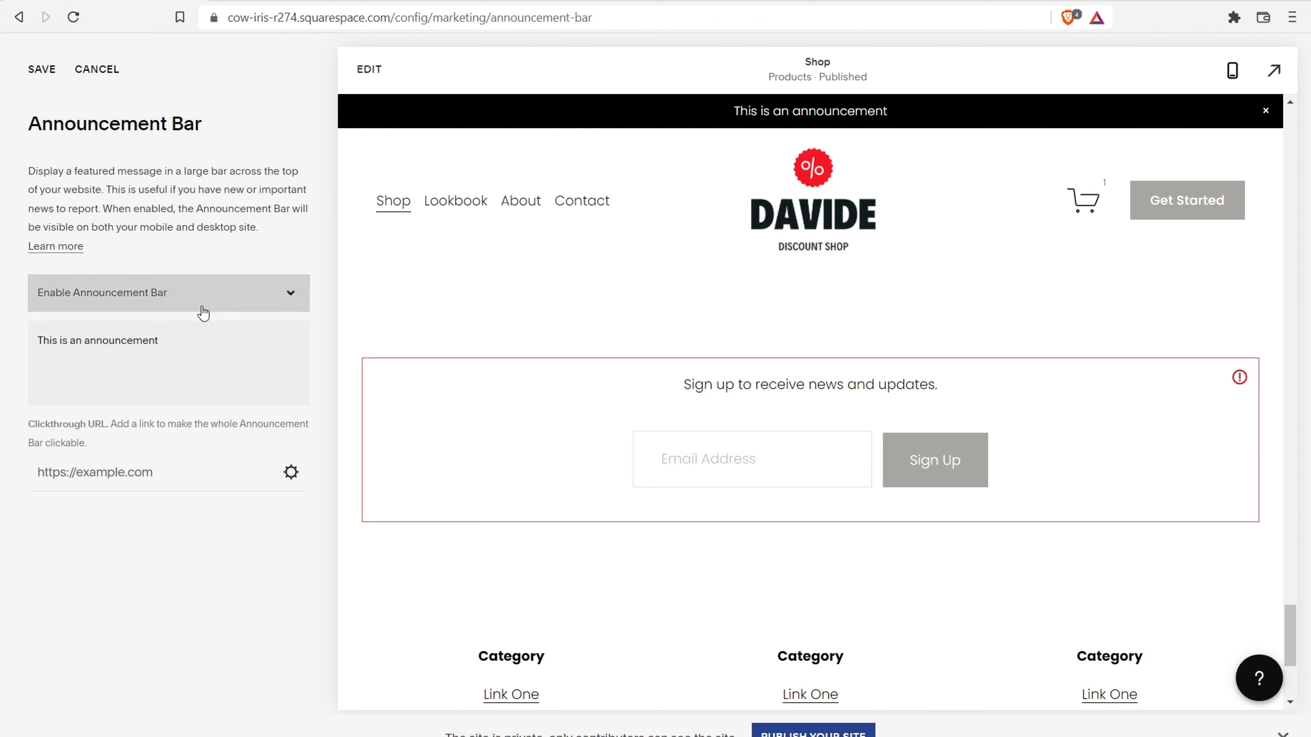
click(199, 293)
click(167, 309)
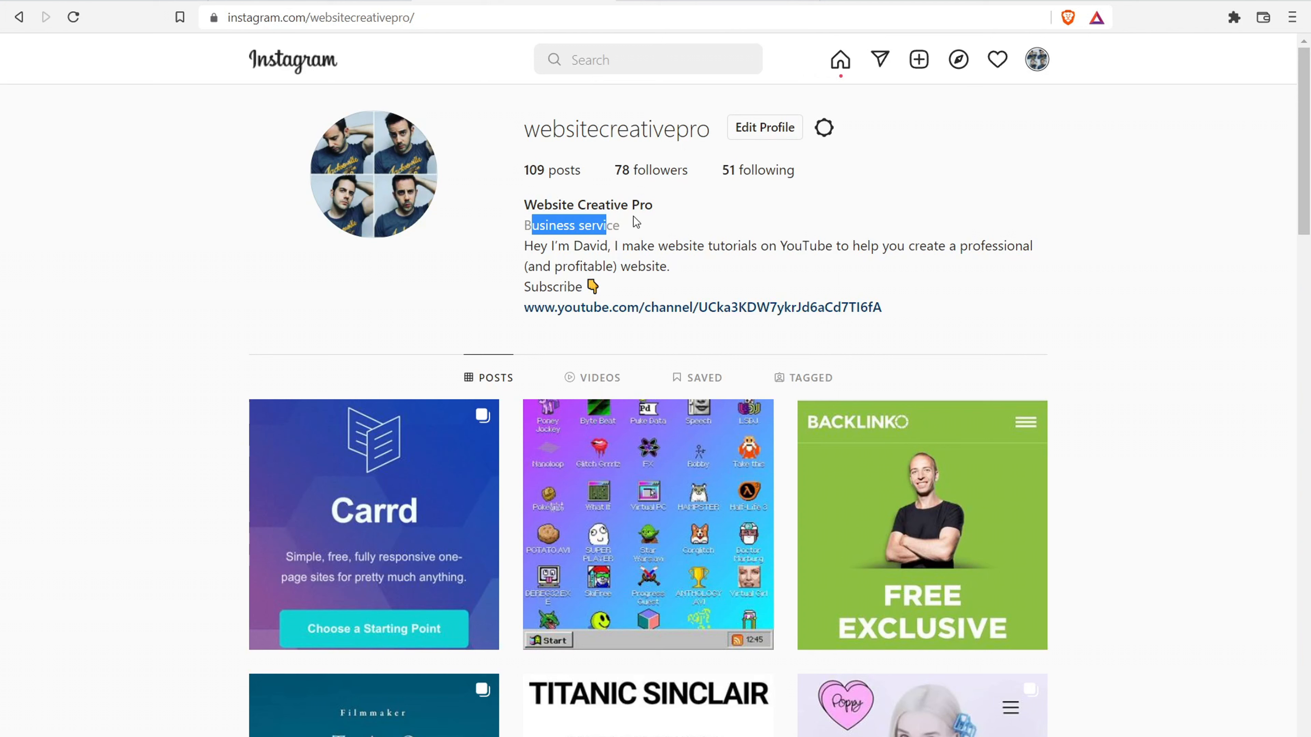
- Return to the Squarespace site and open the Products on Instagram settings in the Marketing section
click(634, 218)
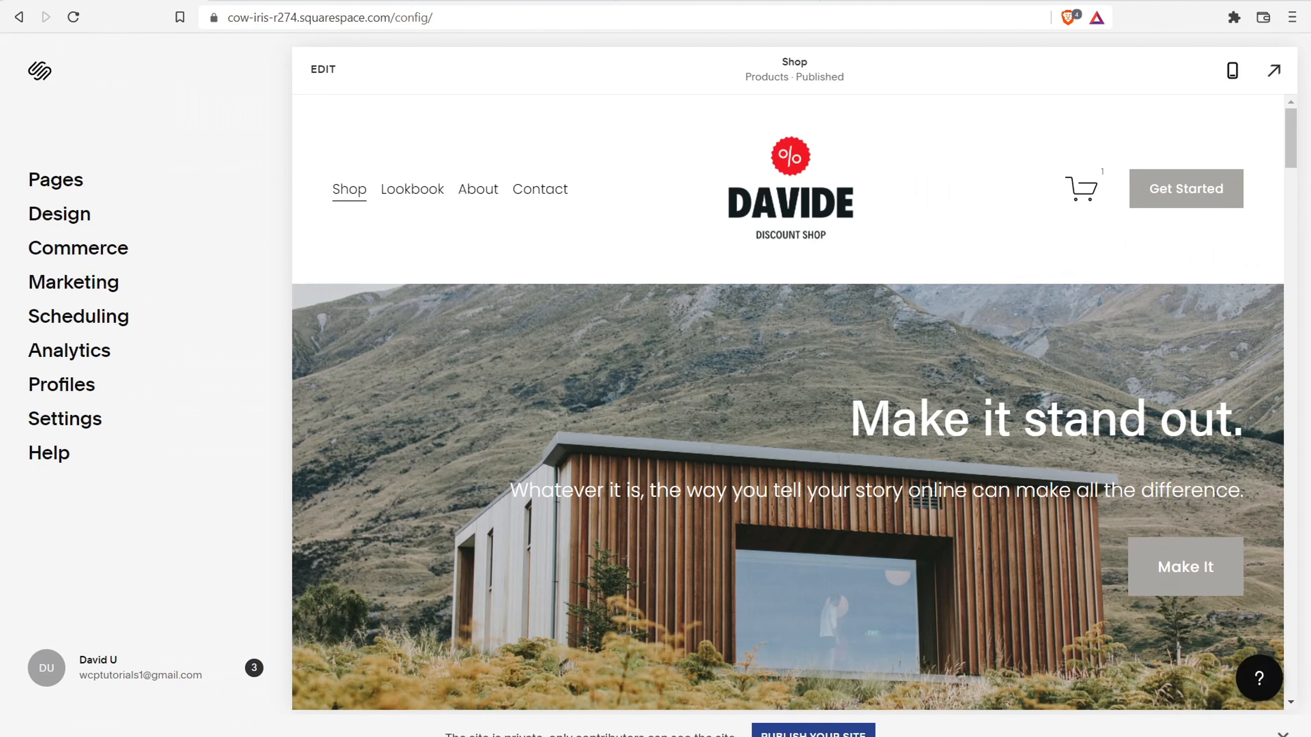
click(50, 283)
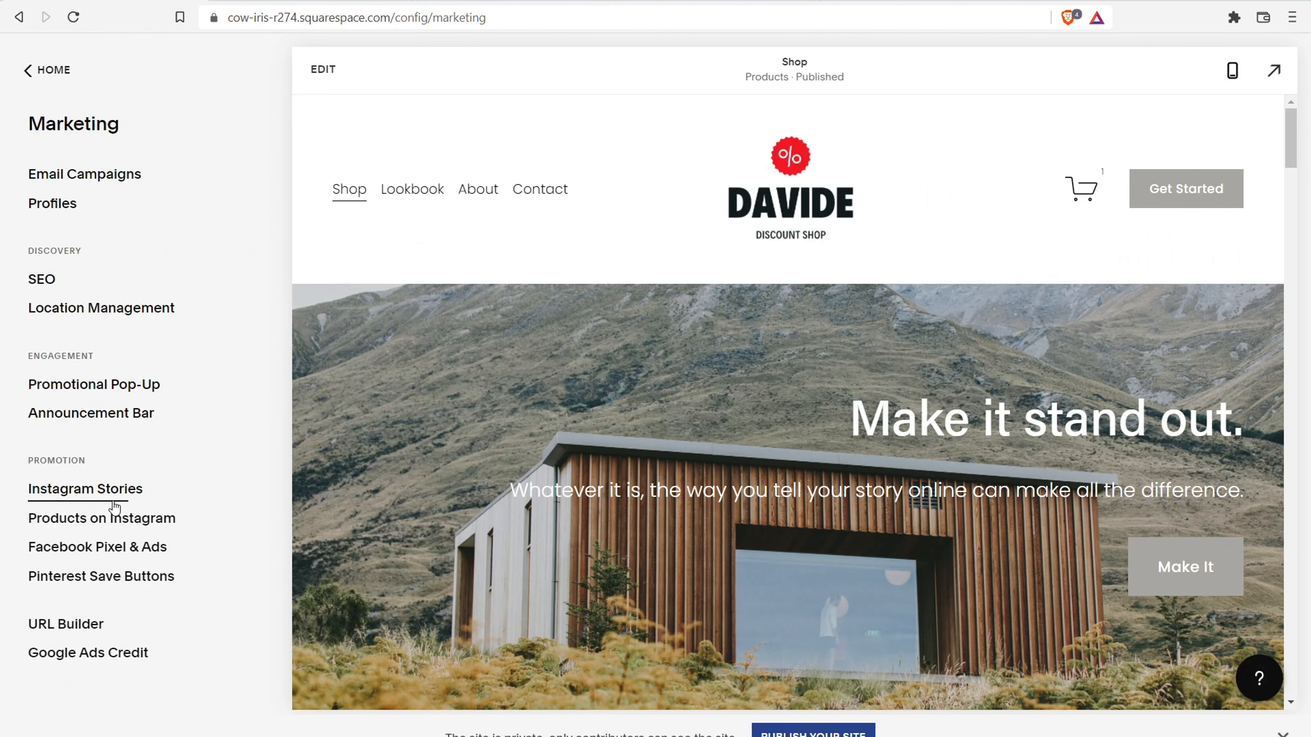
click(116, 518)
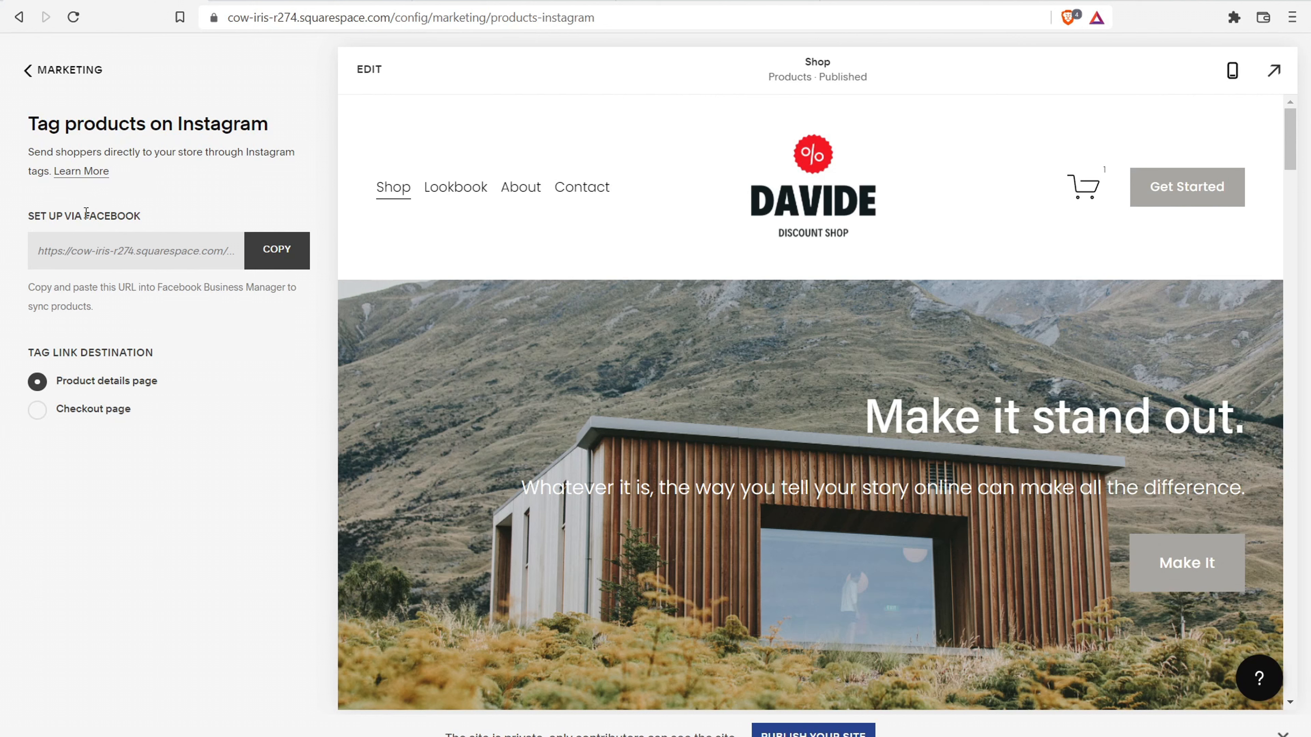
- Copy the Set Up via Facebook URL used to sync products with Facebook Business Manager
click(289, 257)
right_click(132, 257)
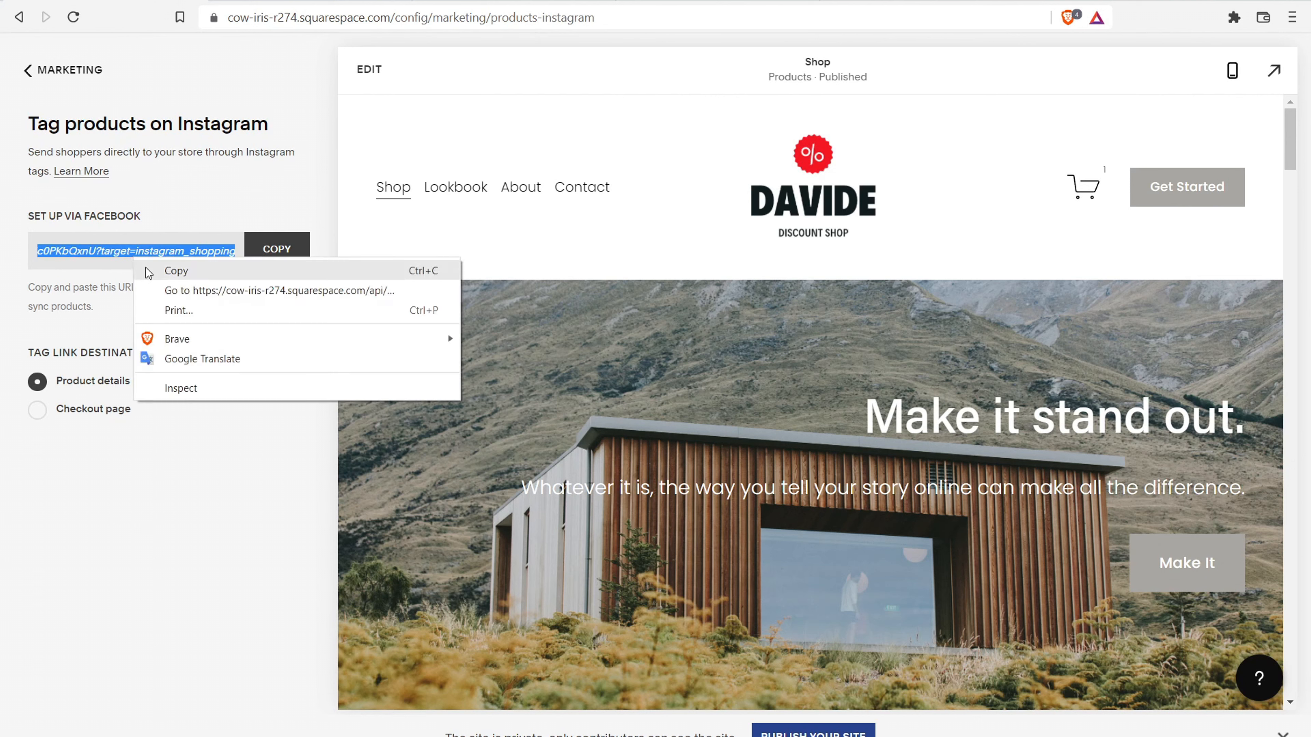
click(165, 269)
click(282, 257)
right_click(163, 252)
click(192, 261)
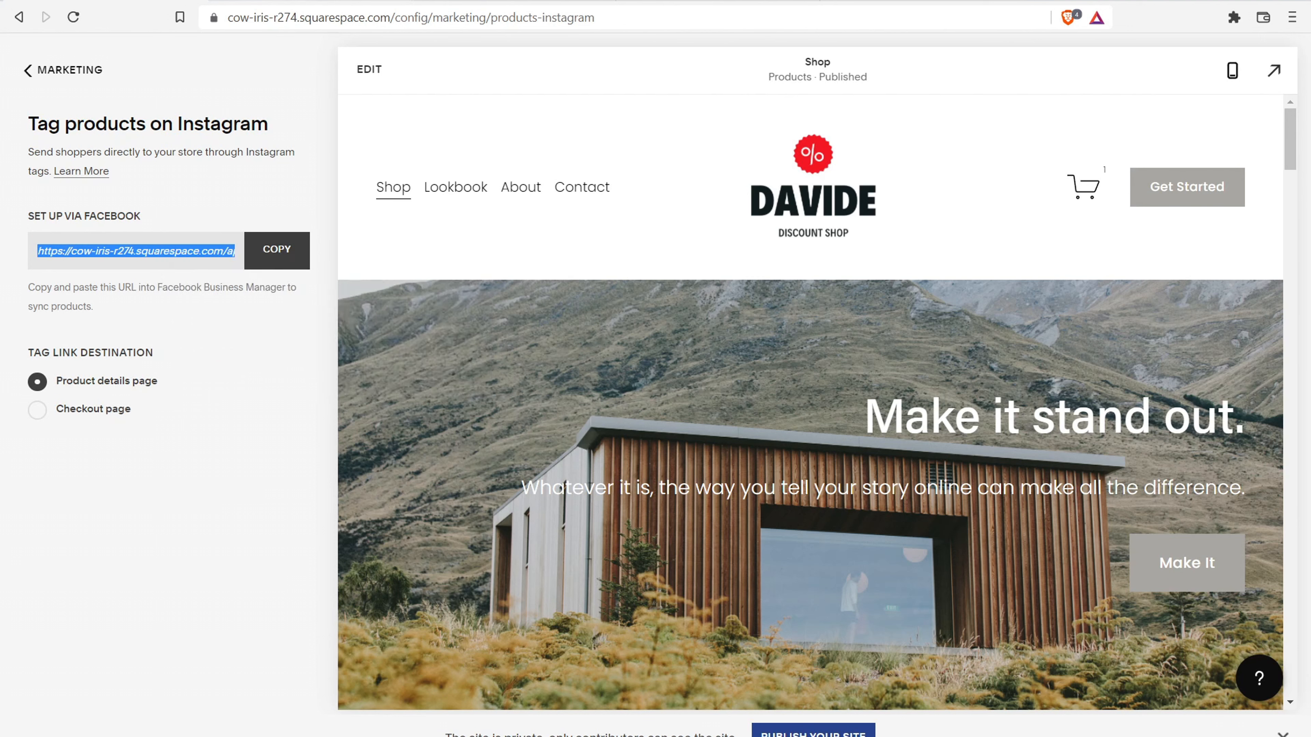
- Switch to Facebook Business Suite, open its Commerce Manager and dismiss the shop welcome dialog
key(ctrl+Tab)
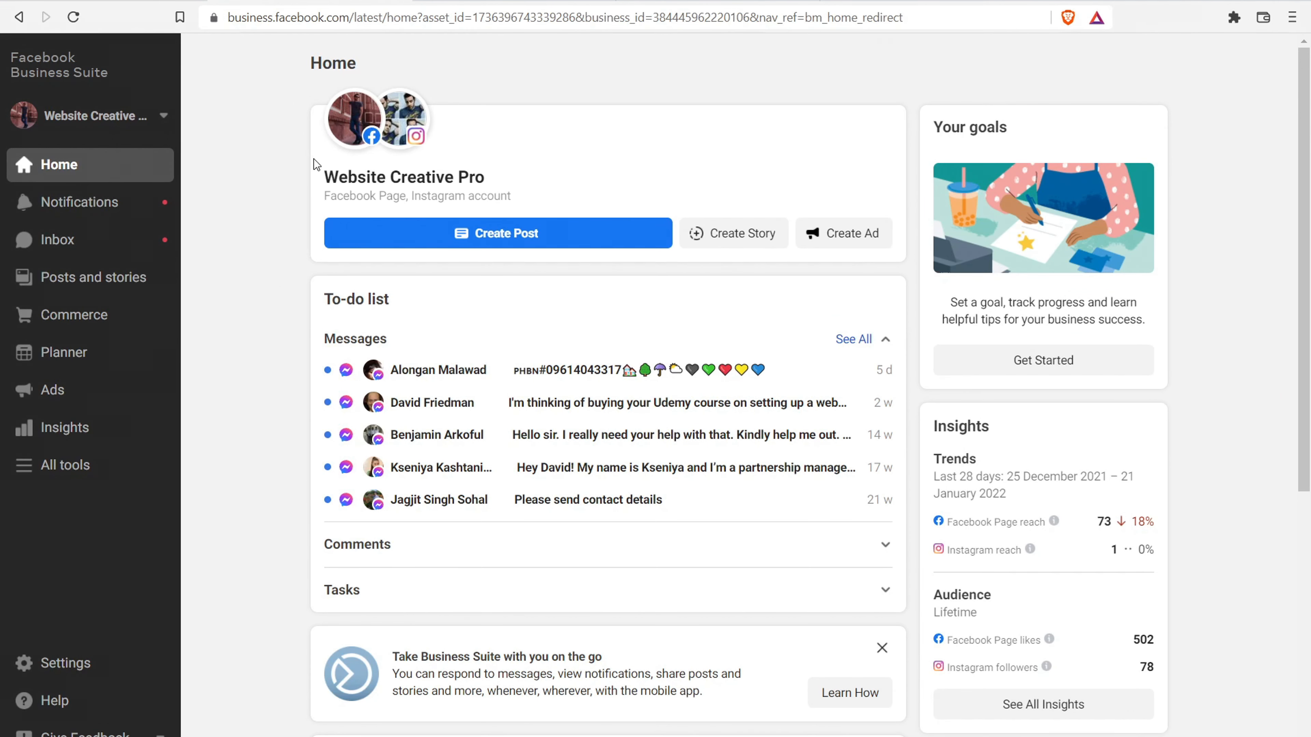
click(89, 316)
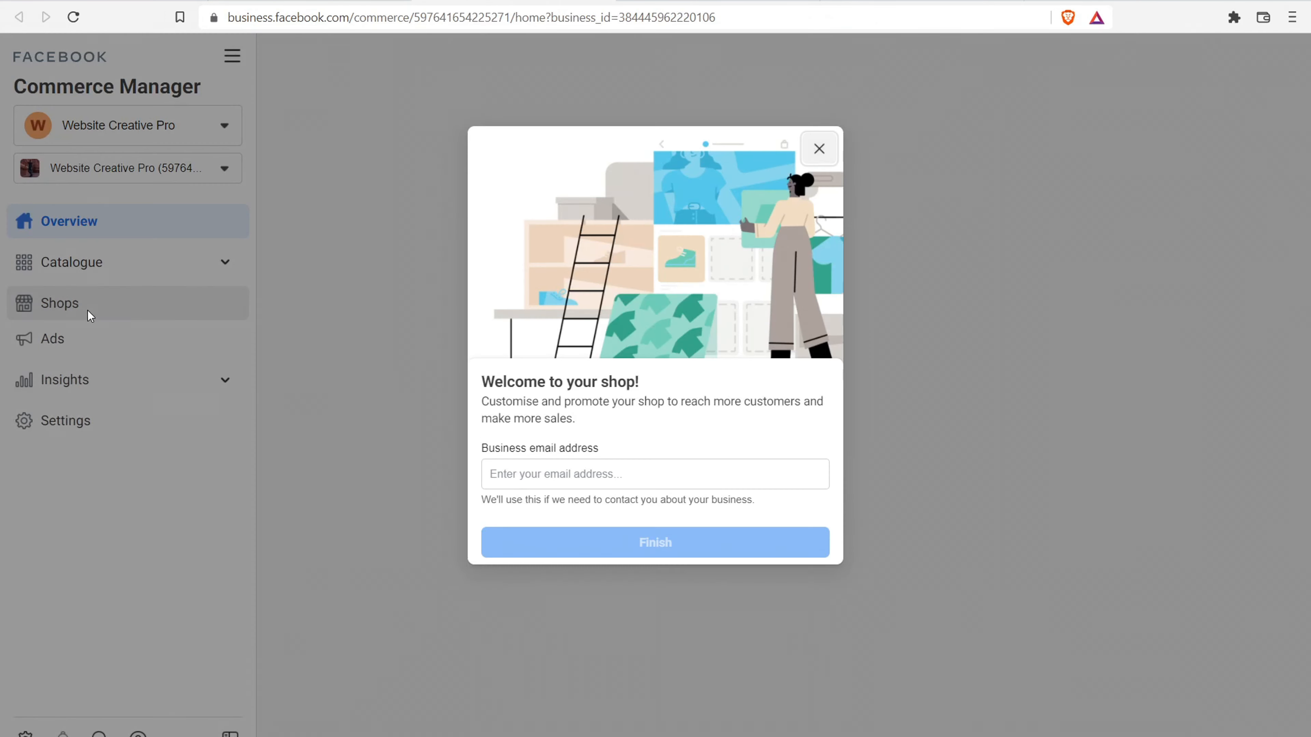
click(812, 156)
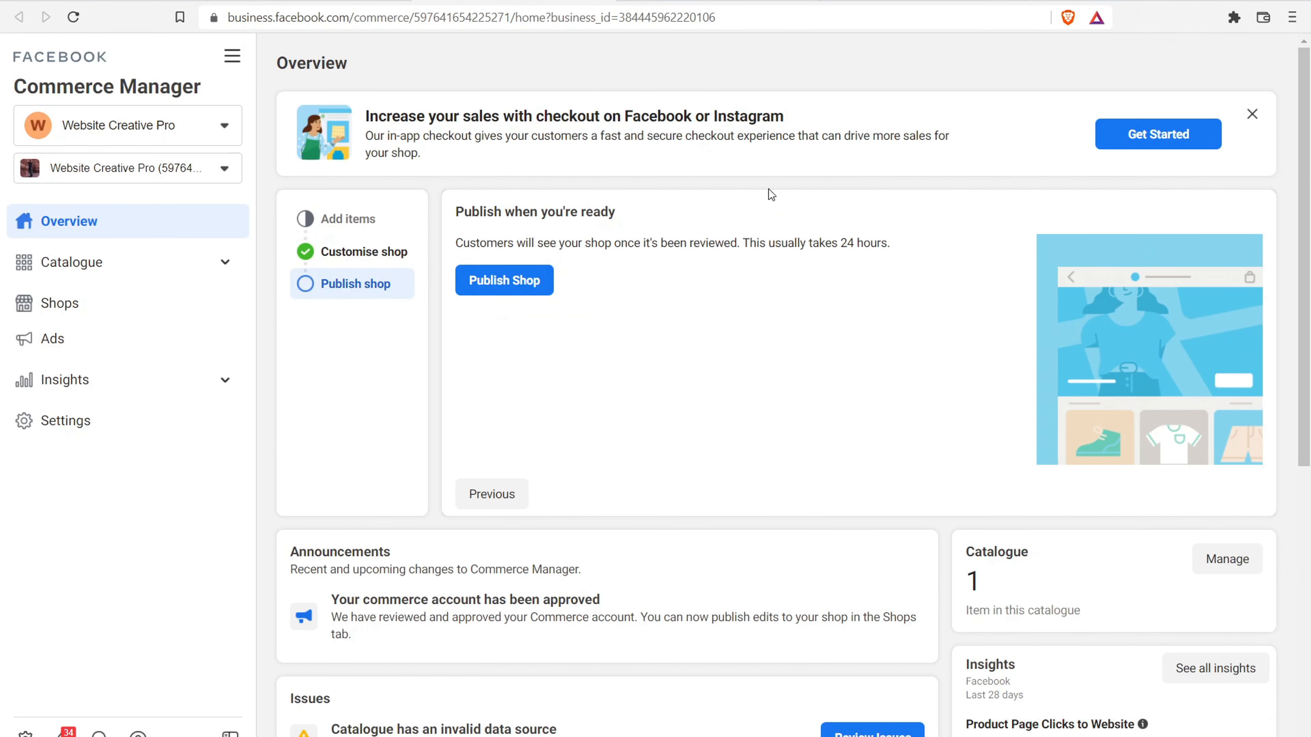
- Open the Instagram sales channel under Business assets in the Commerce Manager settings
click(56, 426)
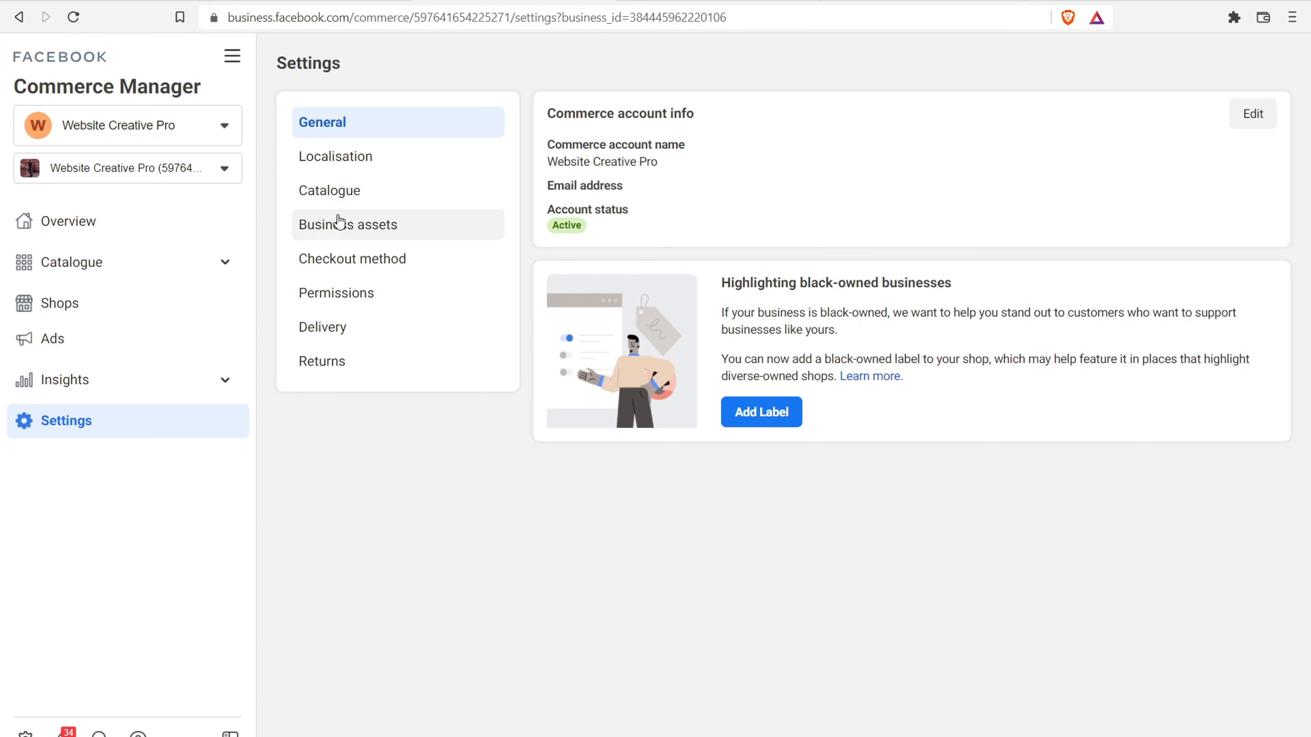
click(341, 227)
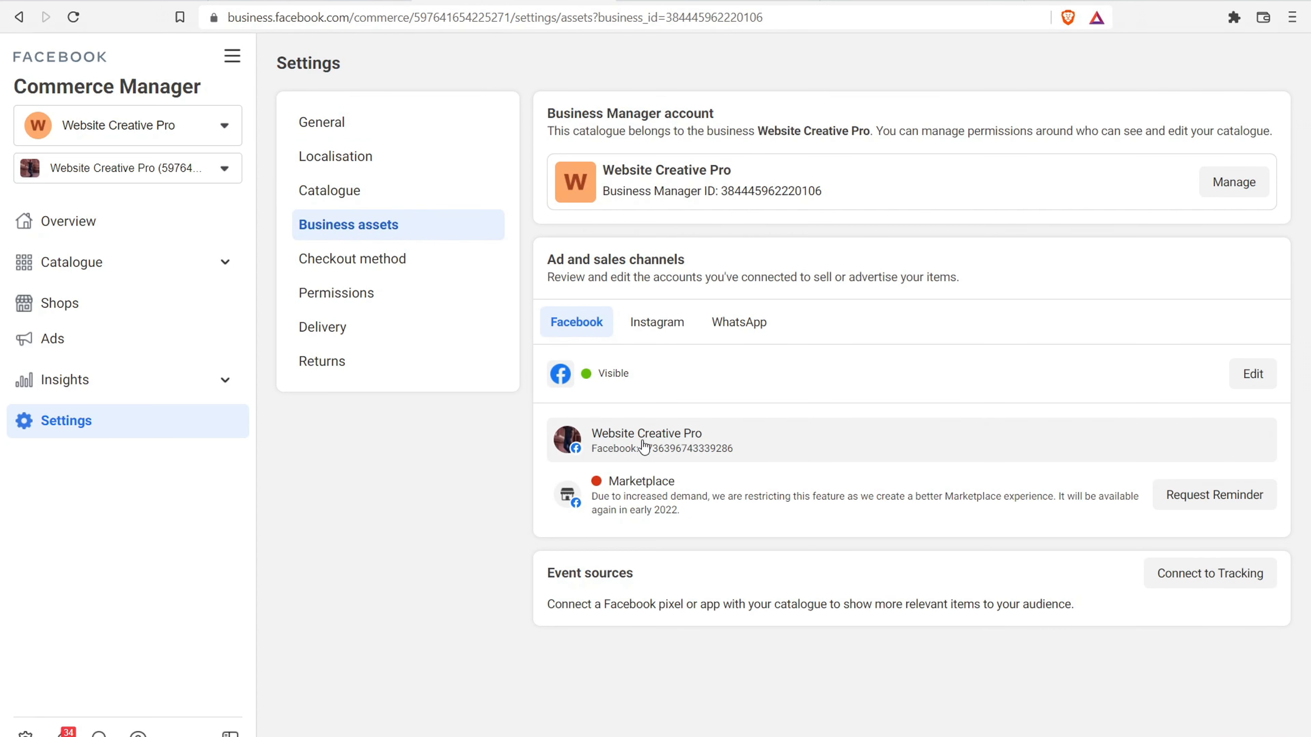
click(654, 321)
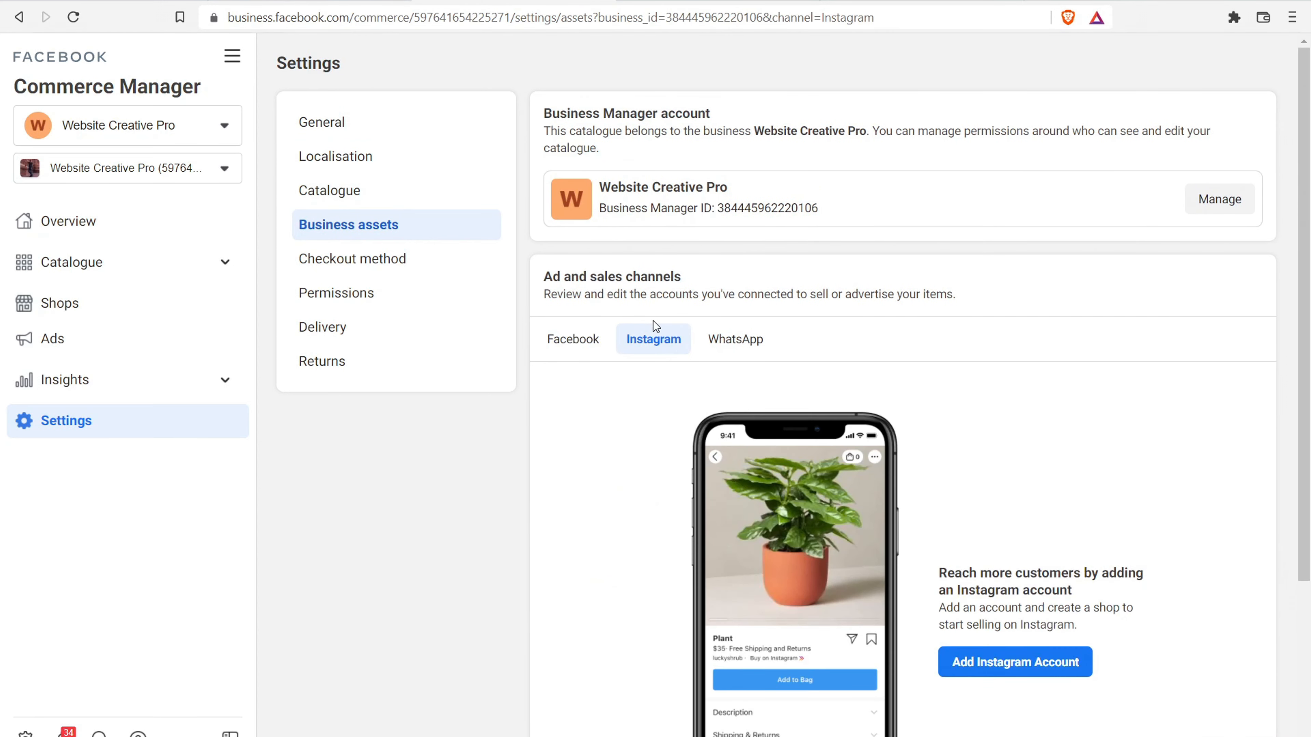
scroll(655, 305, down, 3)
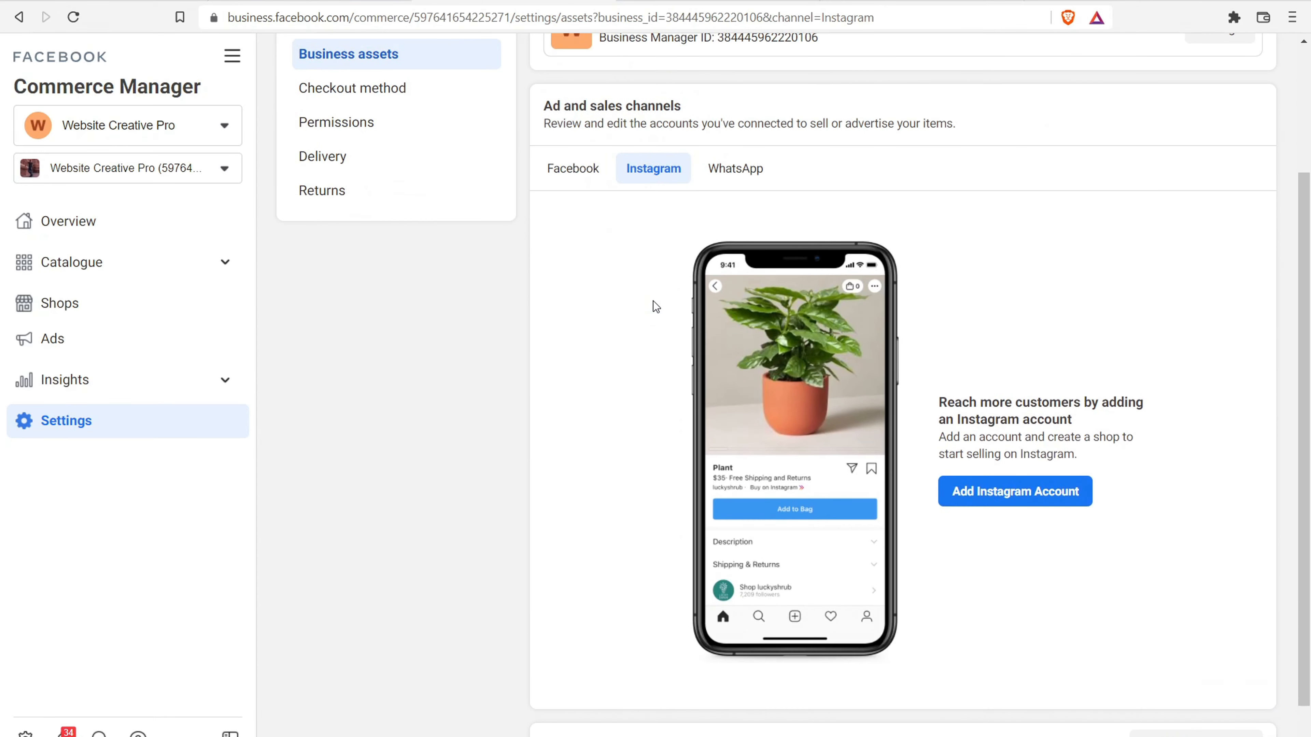
click(1006, 494)
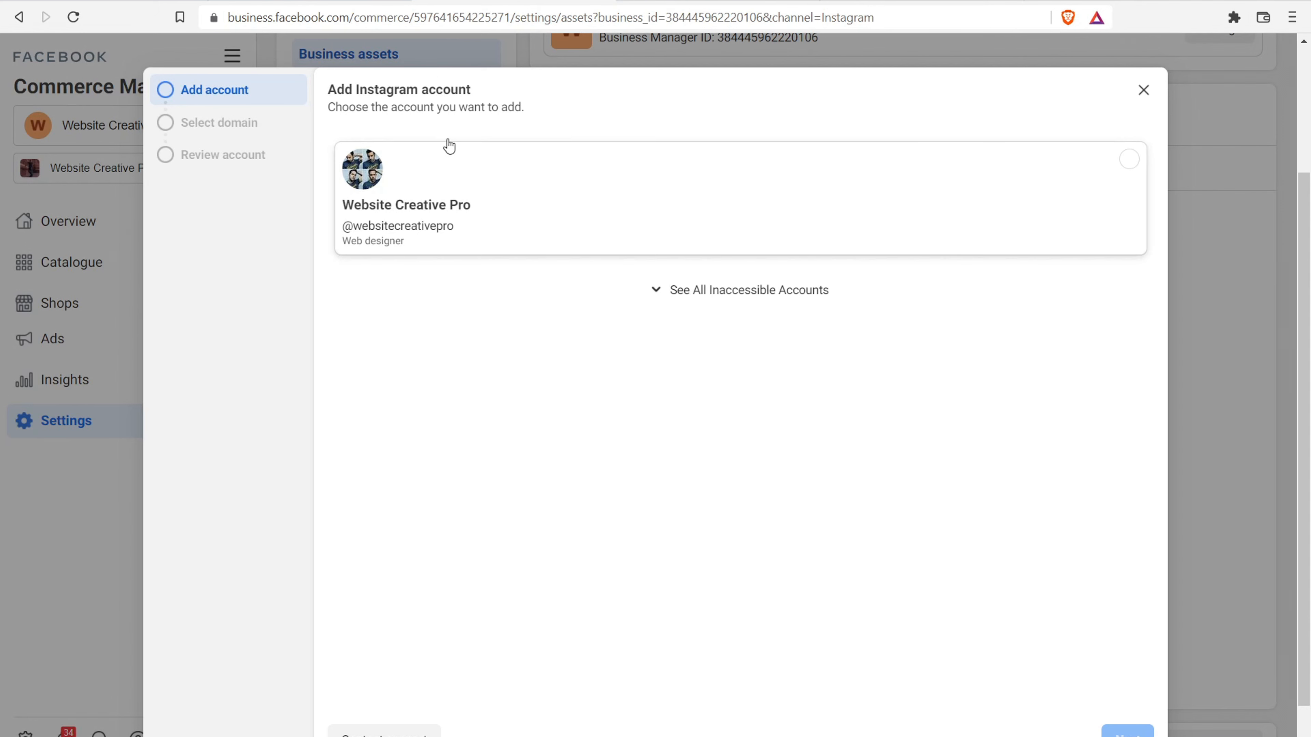
click(544, 205)
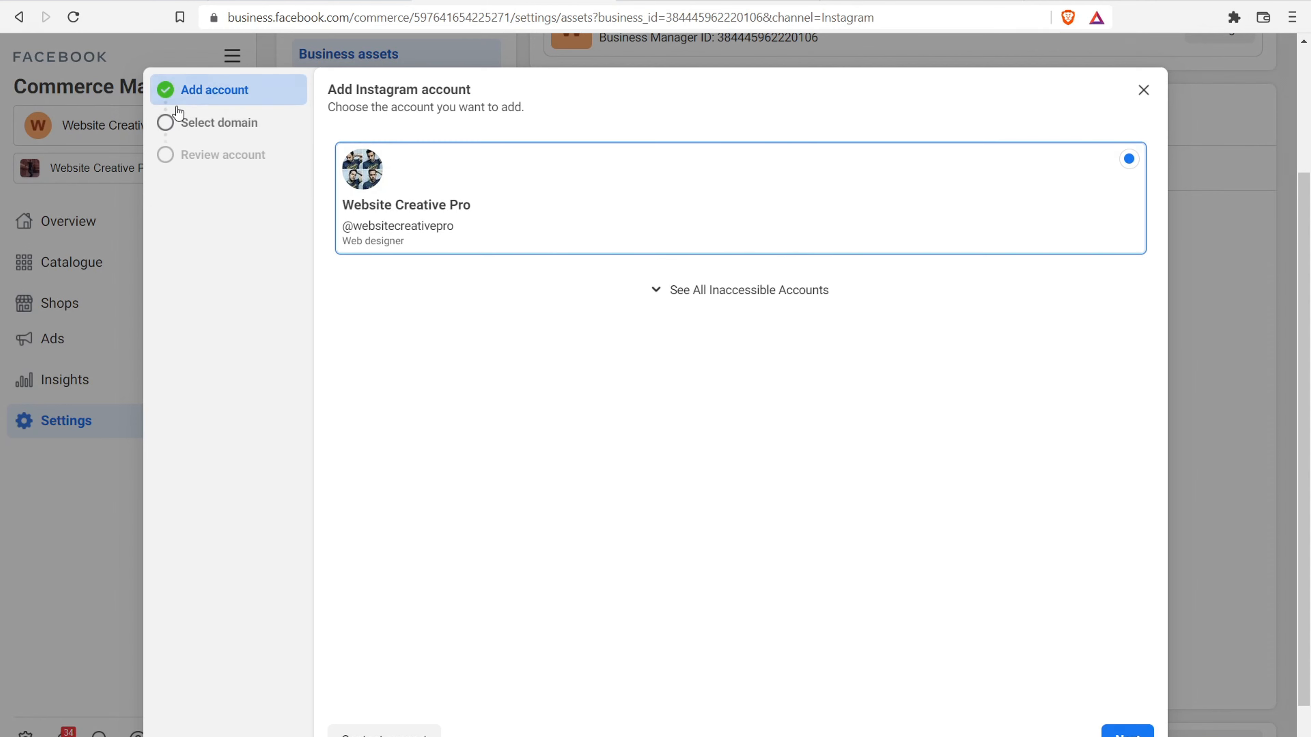
click(168, 122)
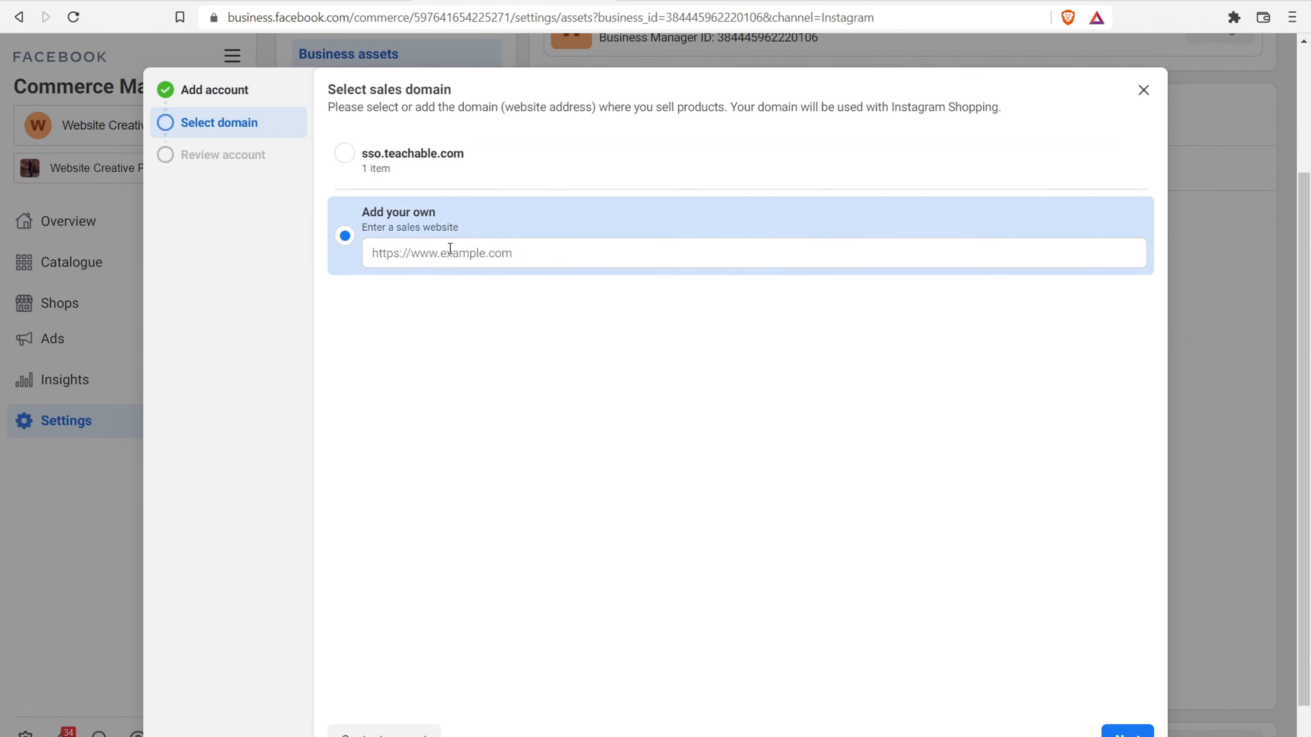
click(452, 260)
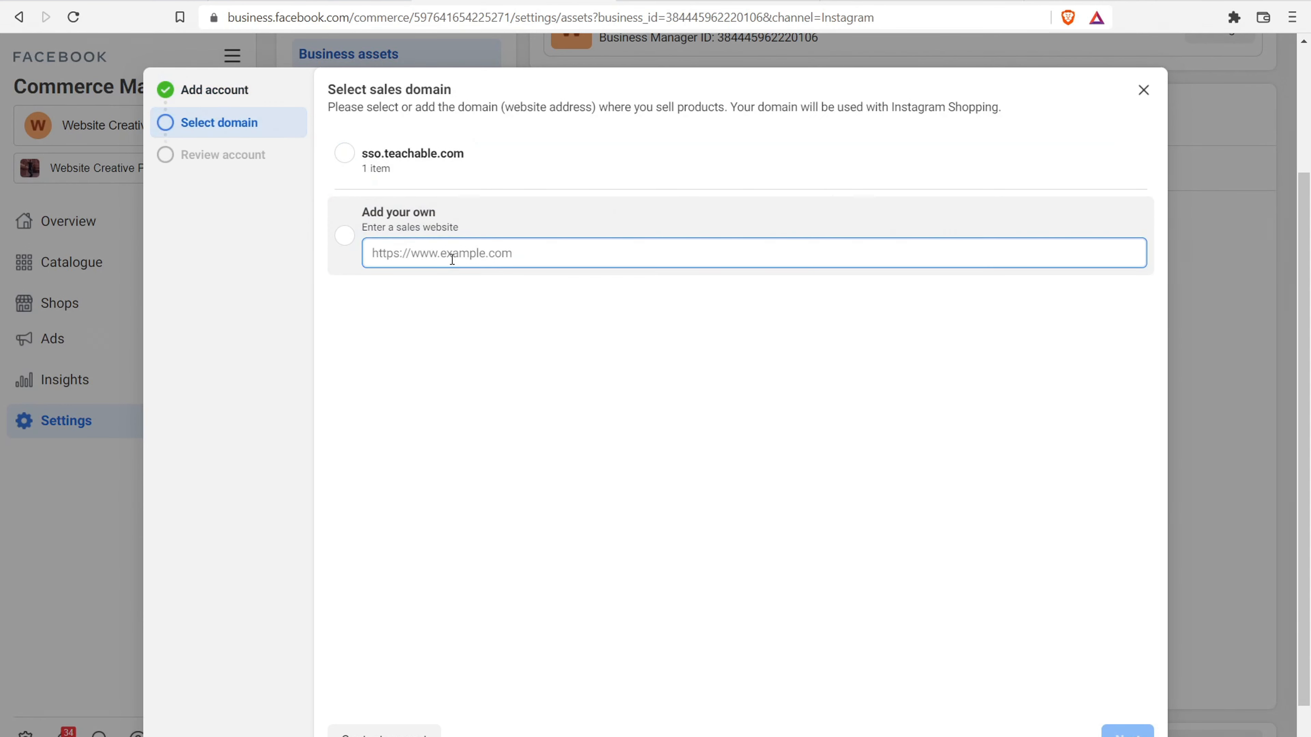
text(https://example.)
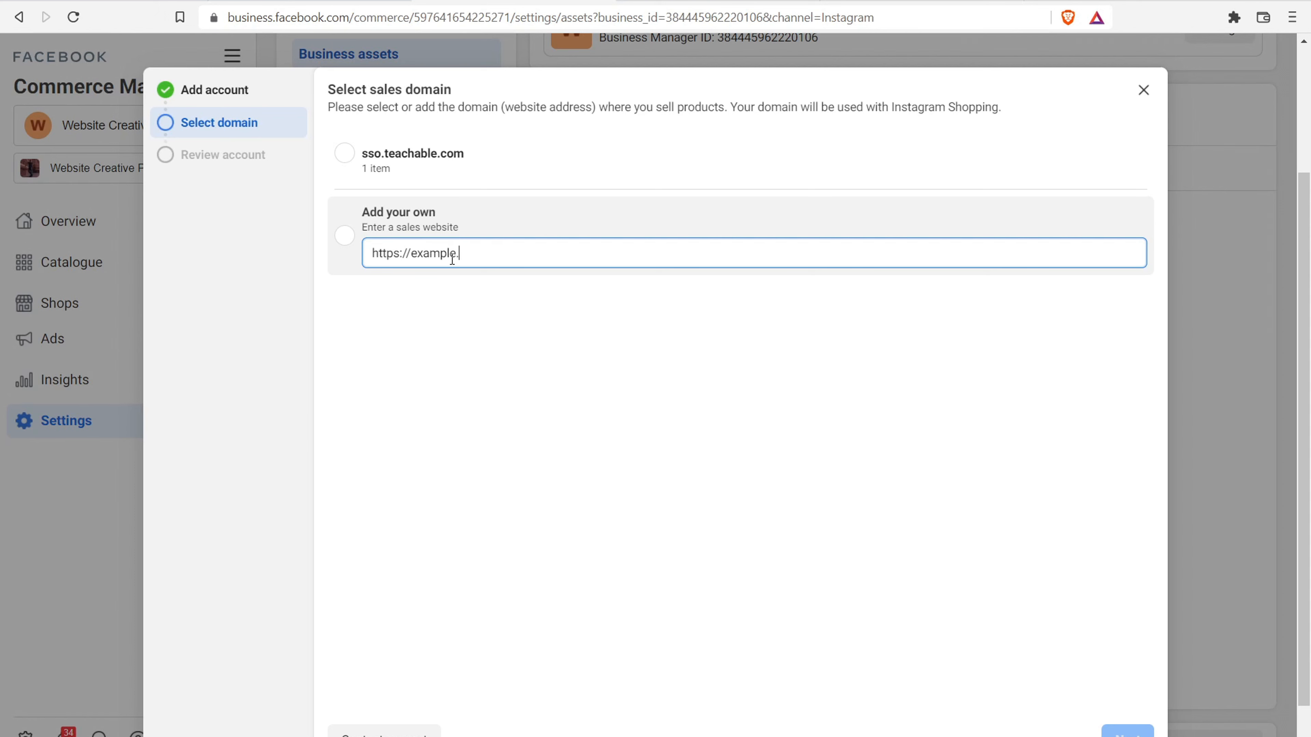
text(com)
click(544, 347)
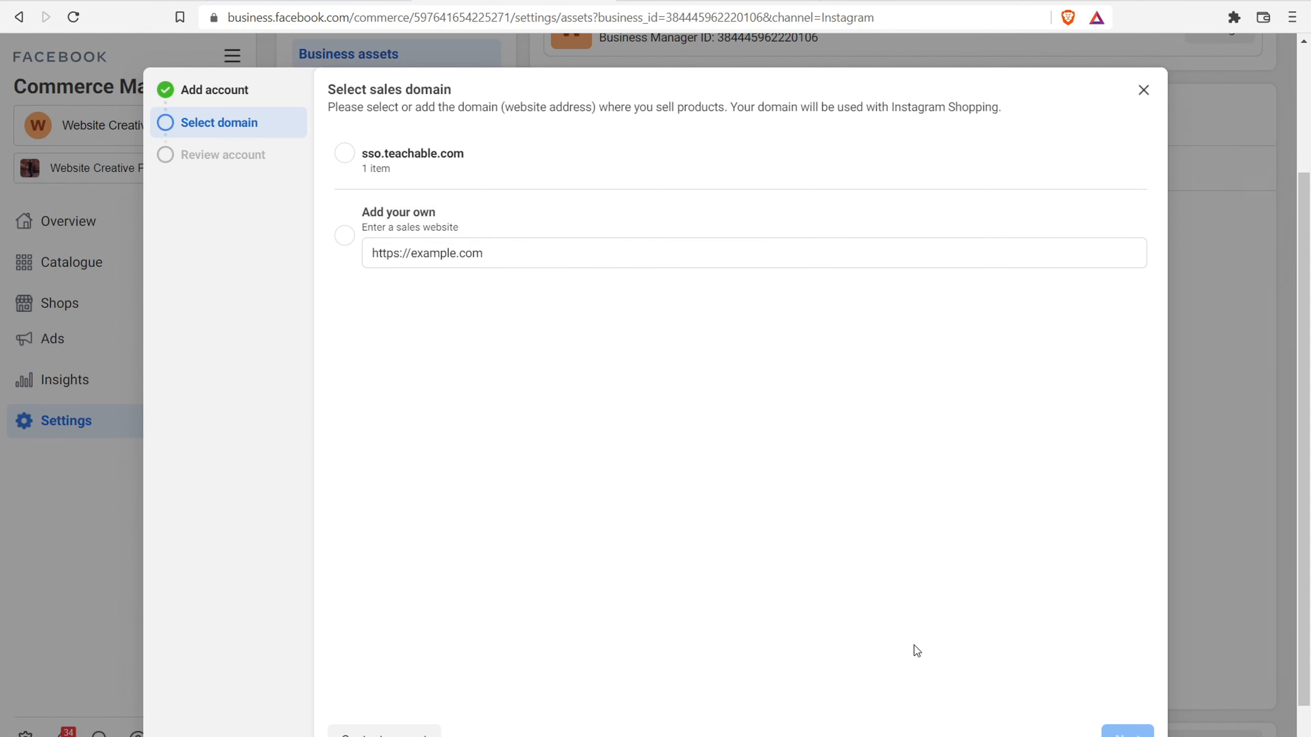
click(449, 253)
click(1124, 730)
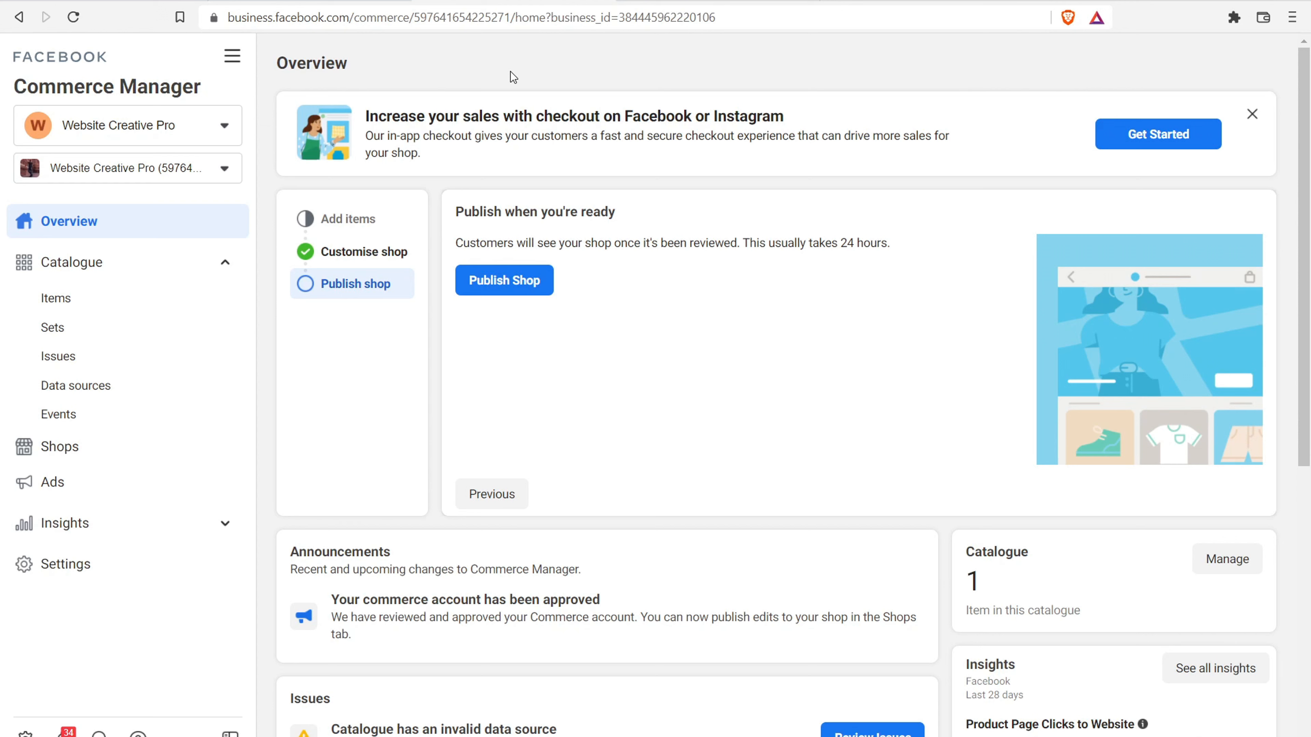
- Add a new data feed in the catalogue's Data sources, choose Scheduled feed and proceed to the feed setup
click(223, 171)
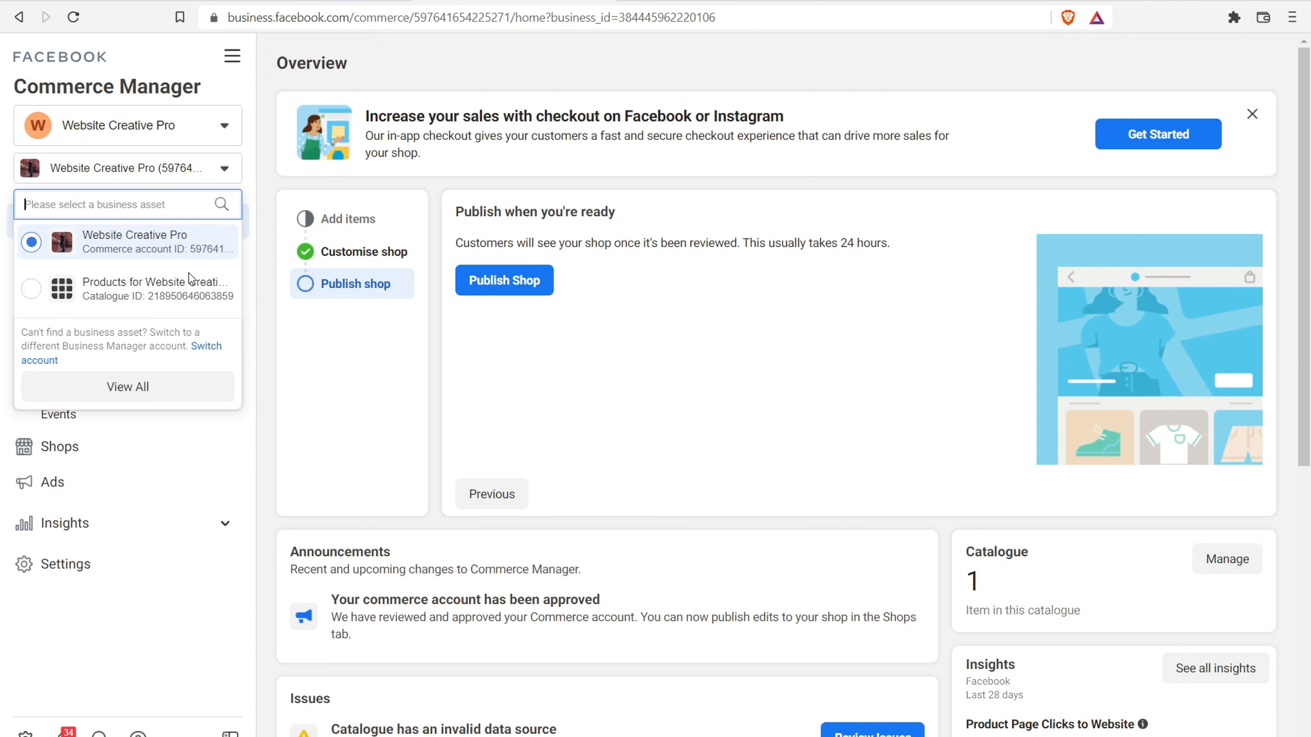
click(477, 72)
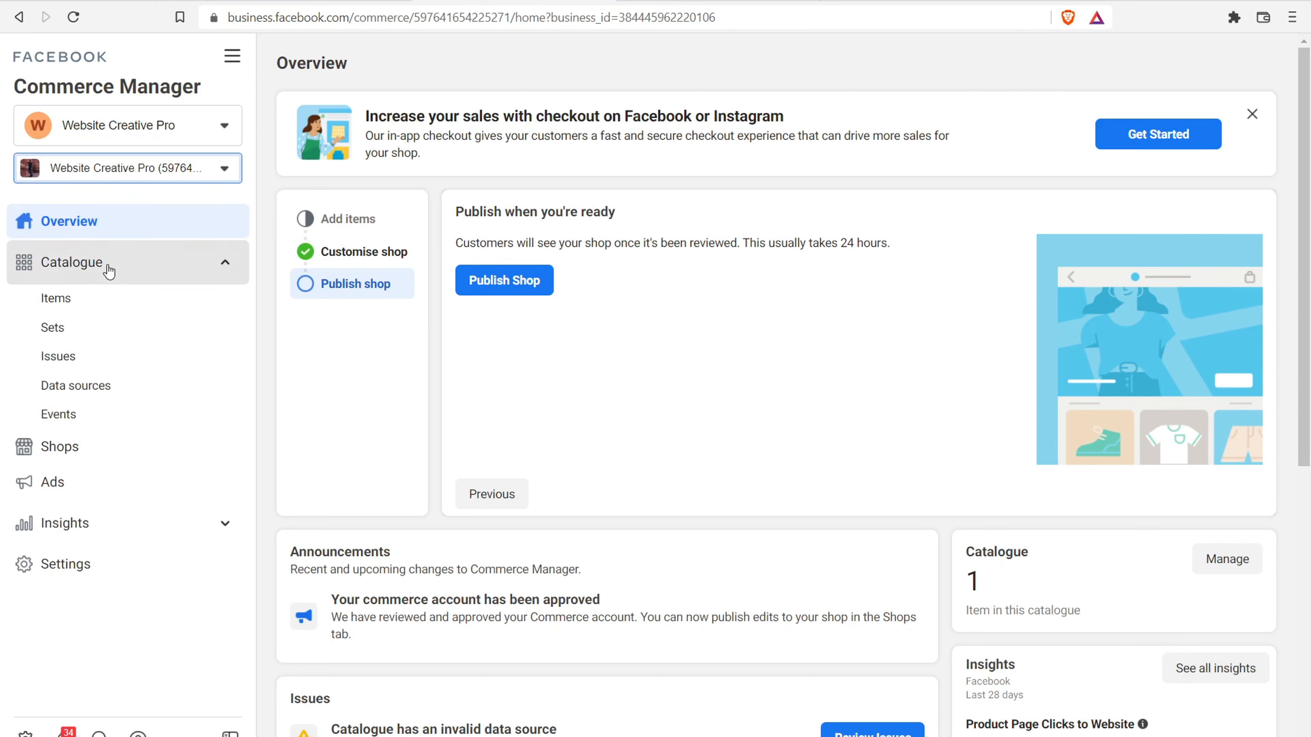
click(91, 391)
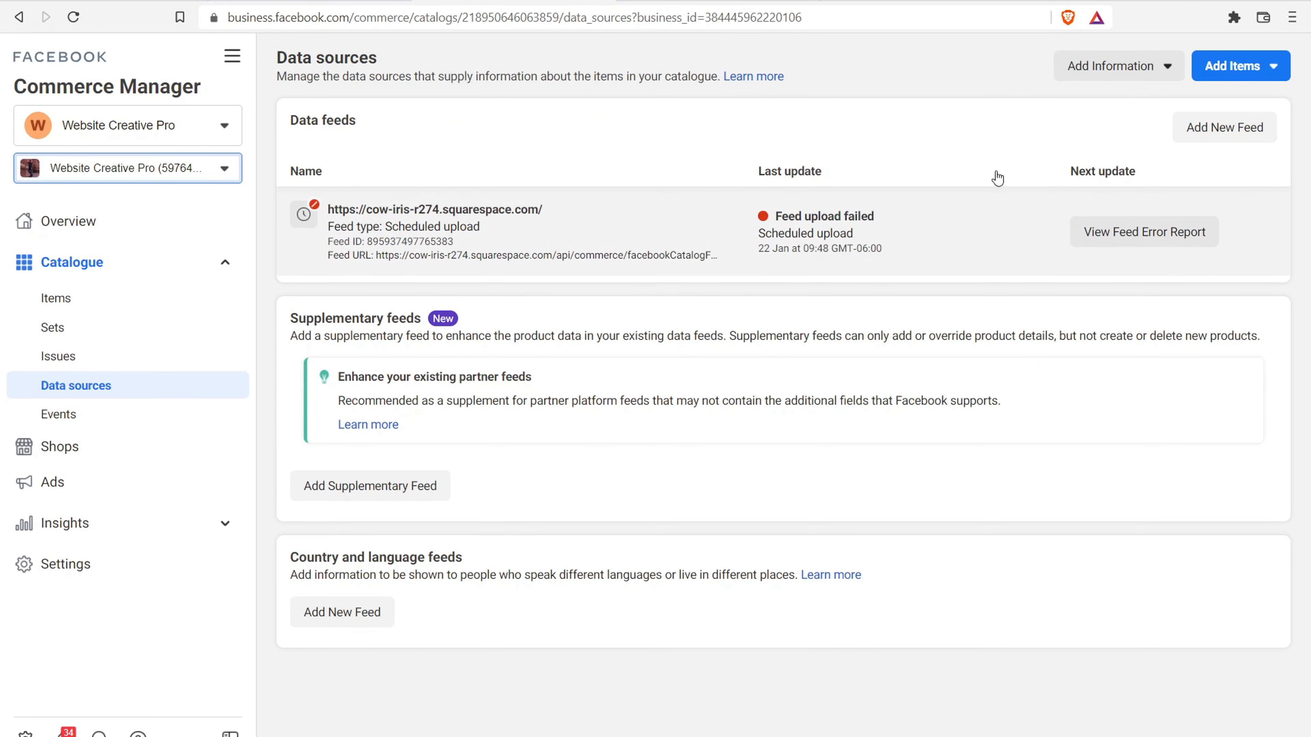
click(1227, 131)
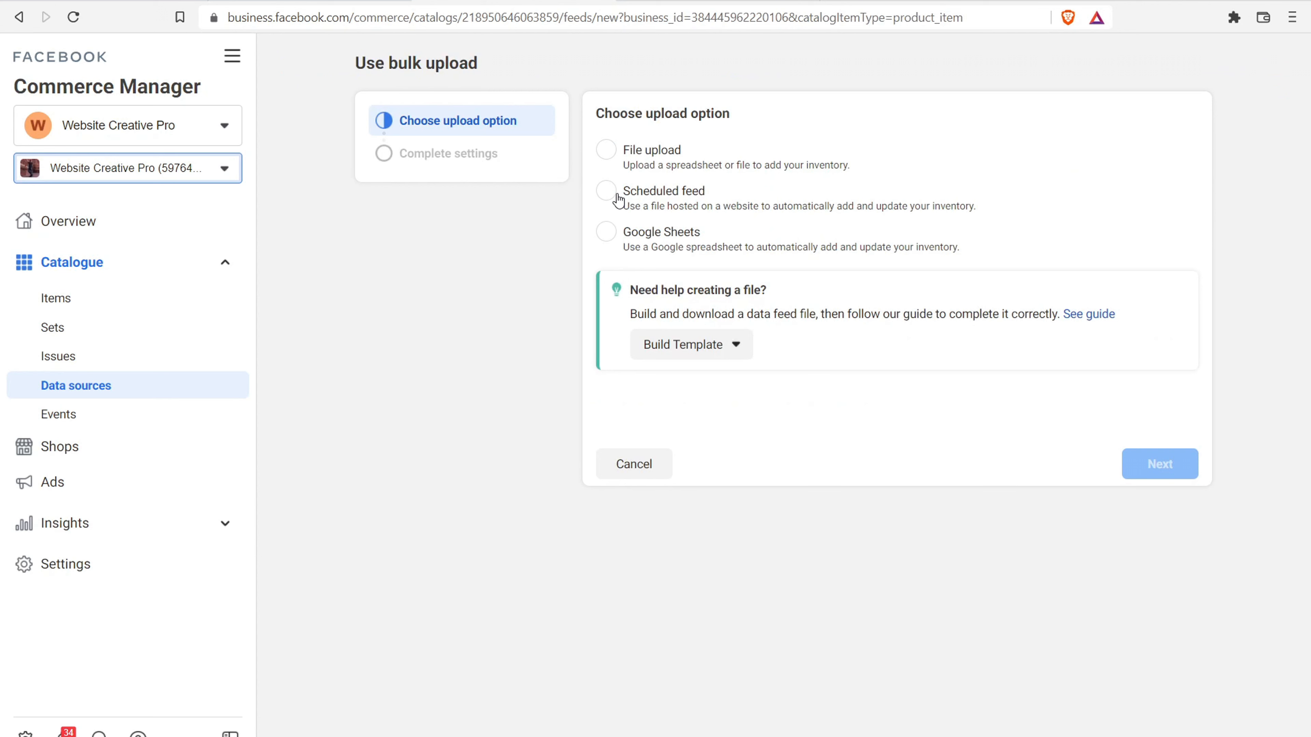
click(607, 191)
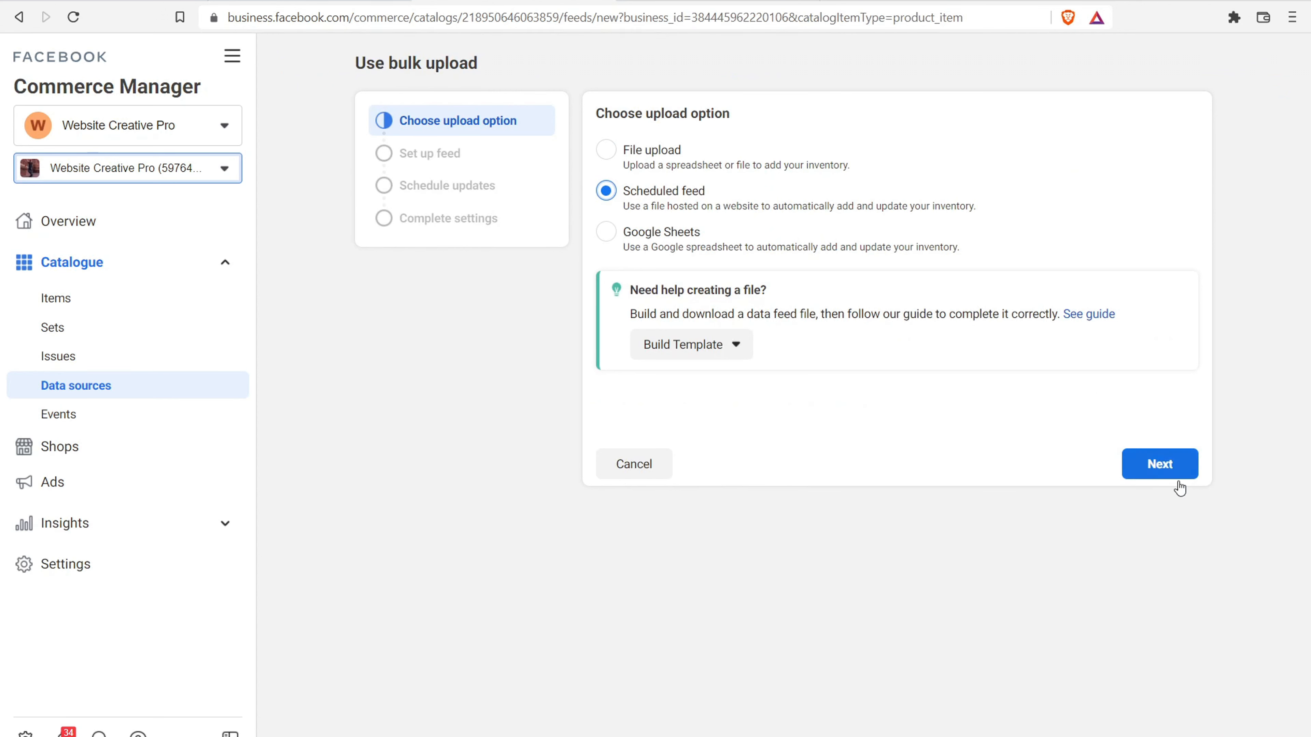
click(1157, 475)
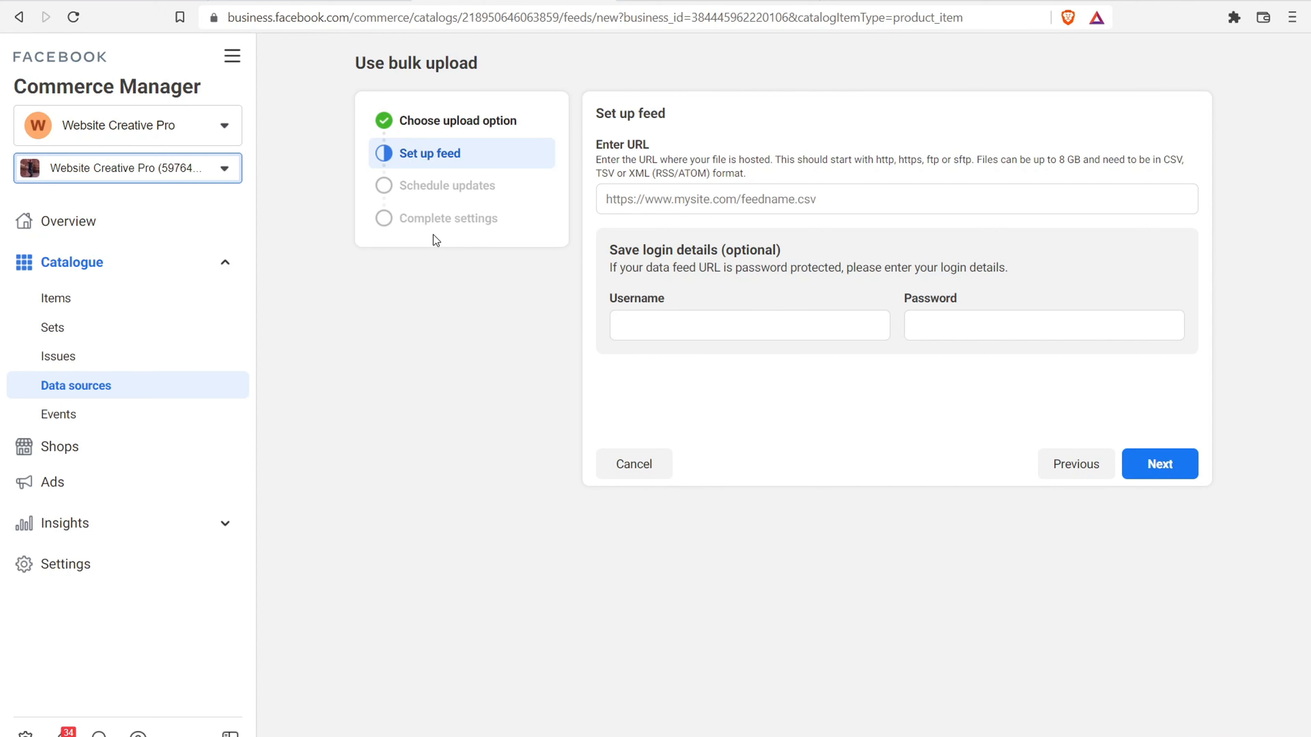
- Leave the feed setup and look over the Commerce Manager overview page
click(72, 222)
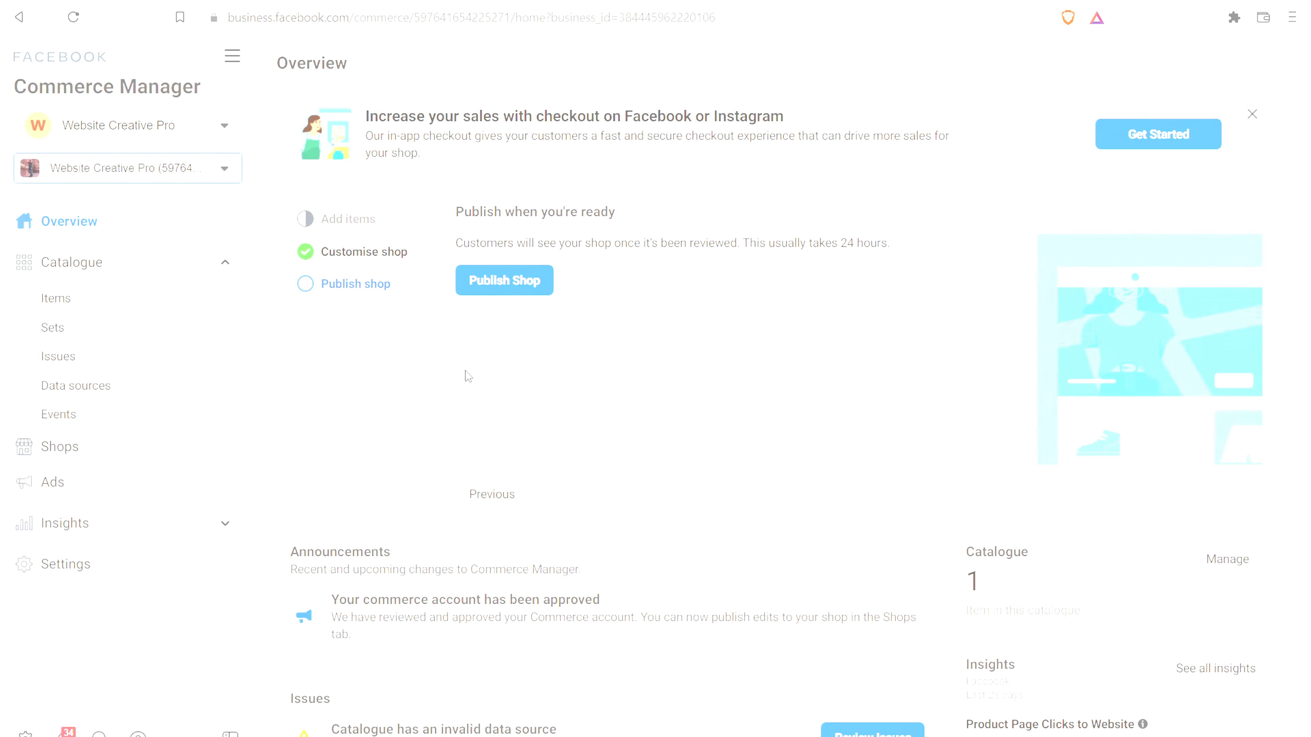
drag(1308, 127, 1307, 343)
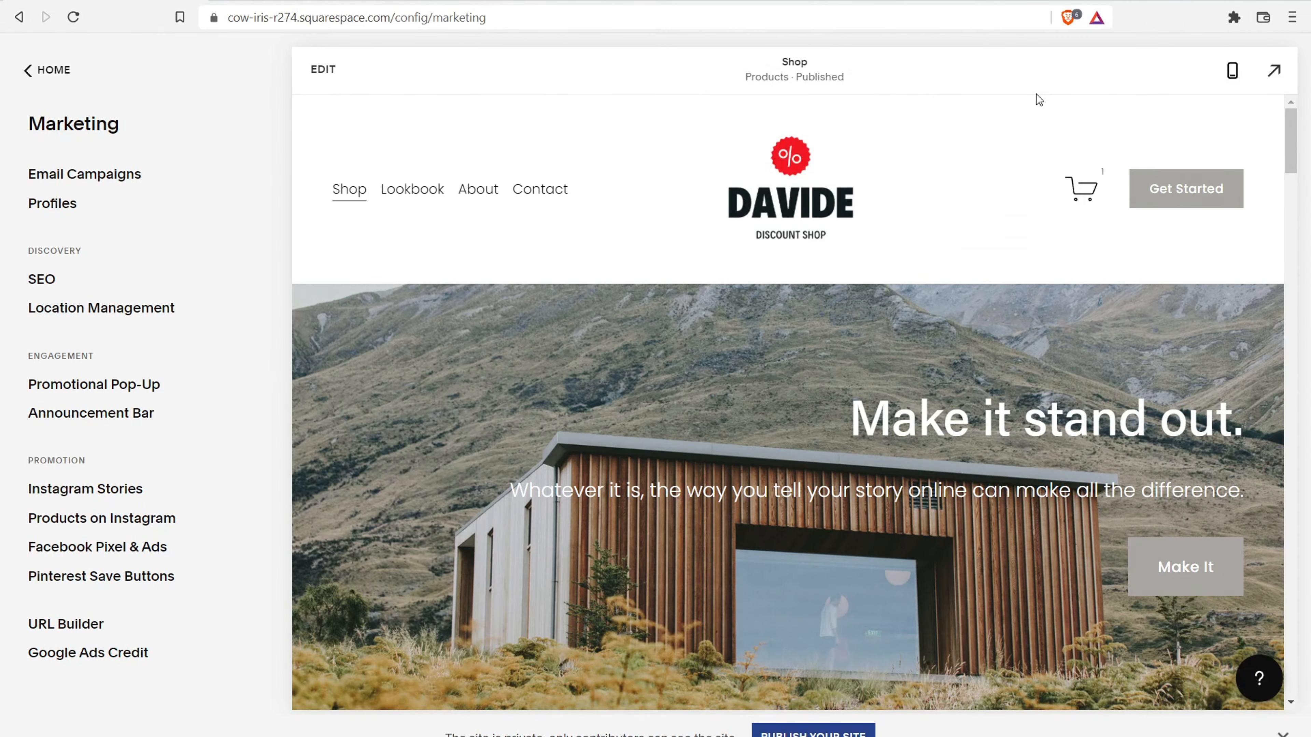
- Open the Marketing SEO settings and review the search appearance and title formats for Home, Pages and Items
click(44, 289)
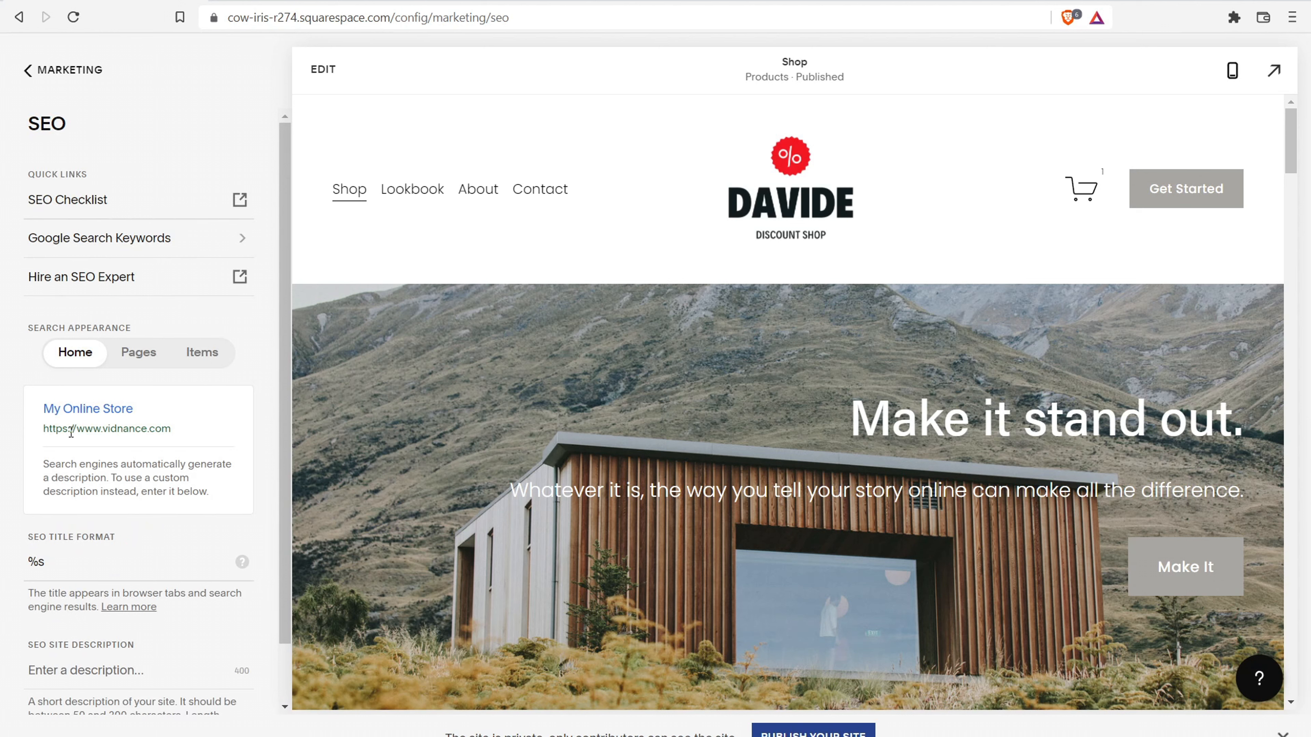
click(137, 353)
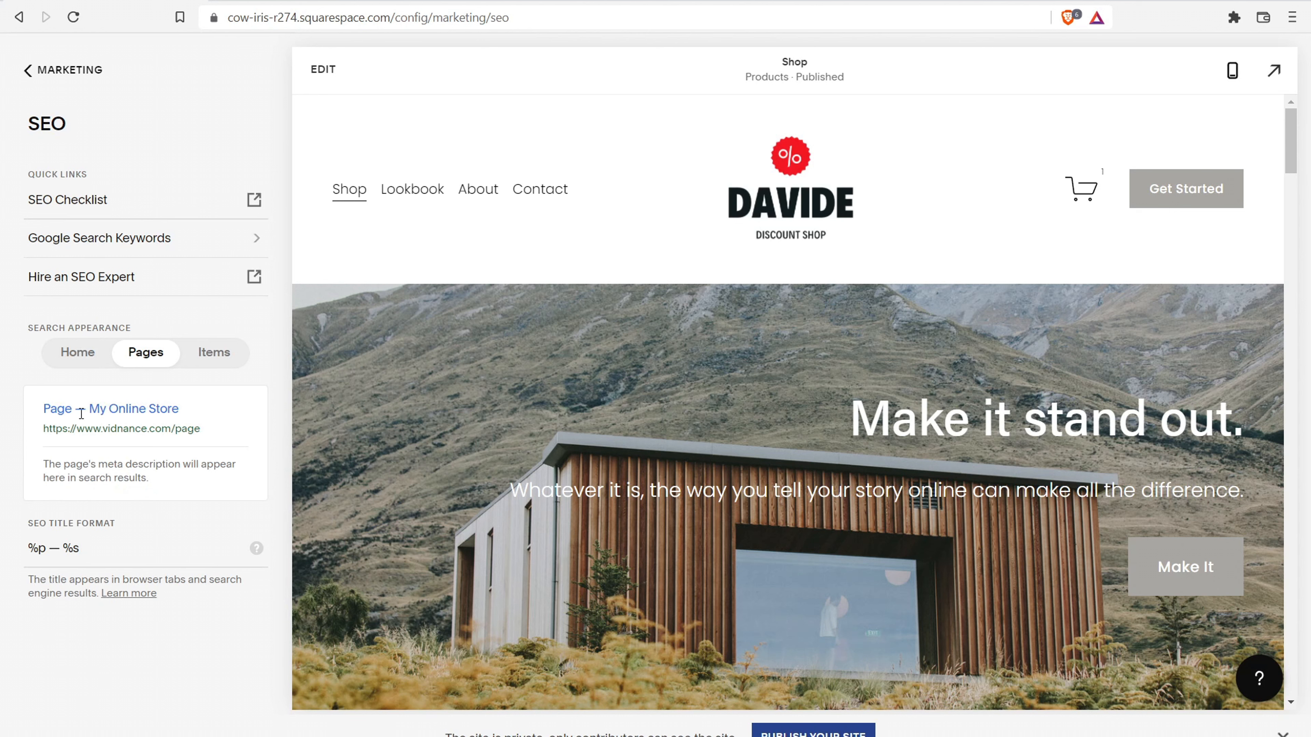
click(200, 364)
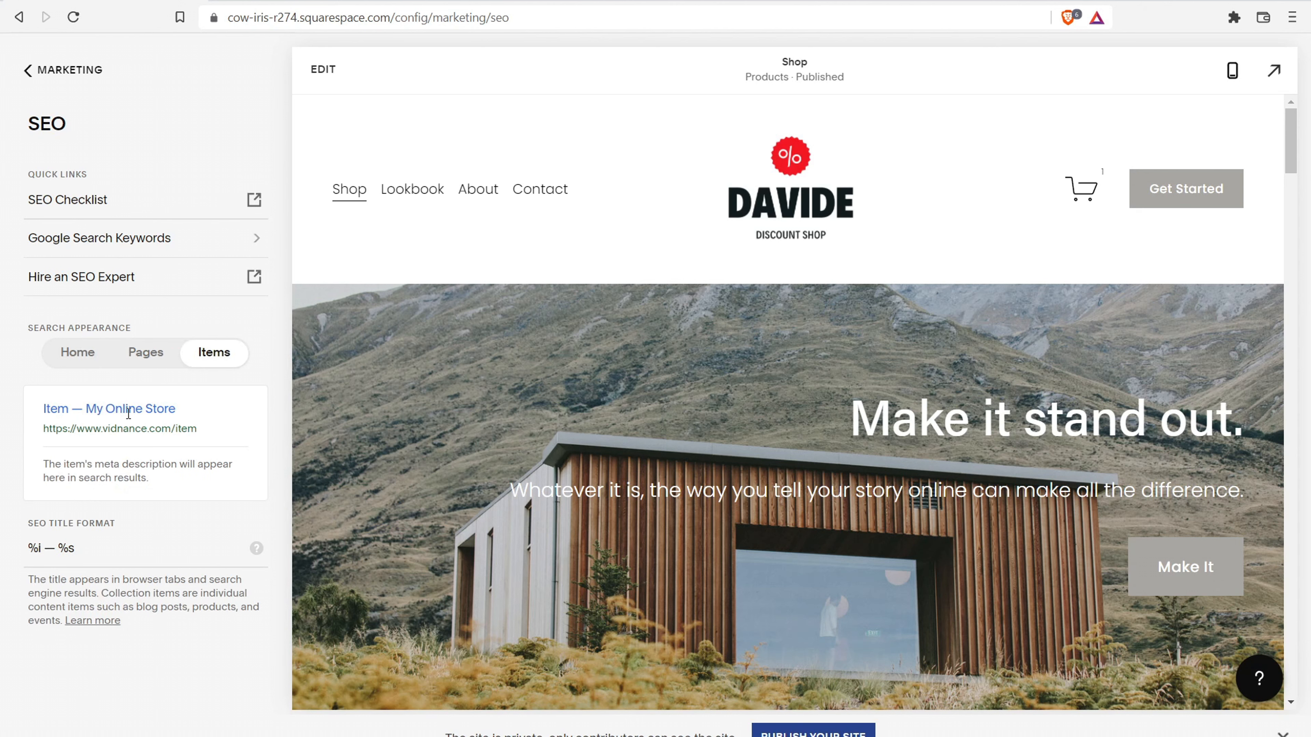
click(146, 356)
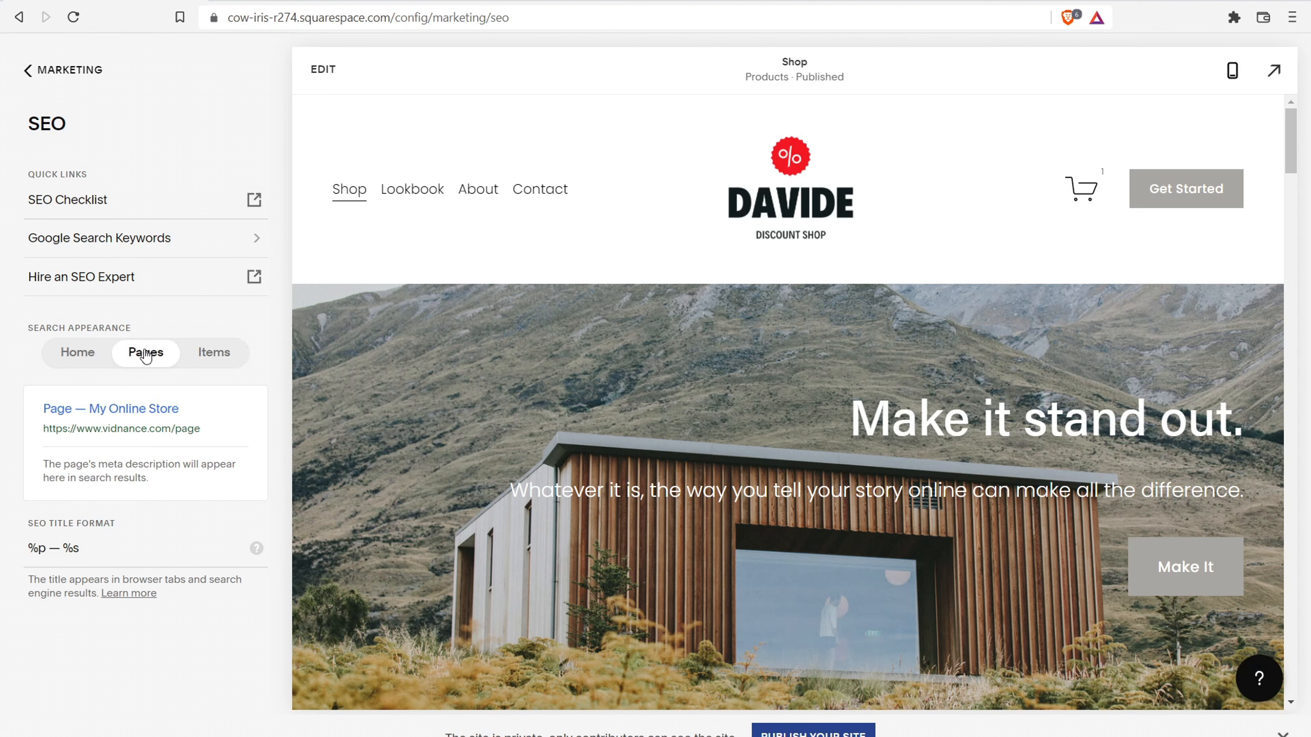
click(74, 360)
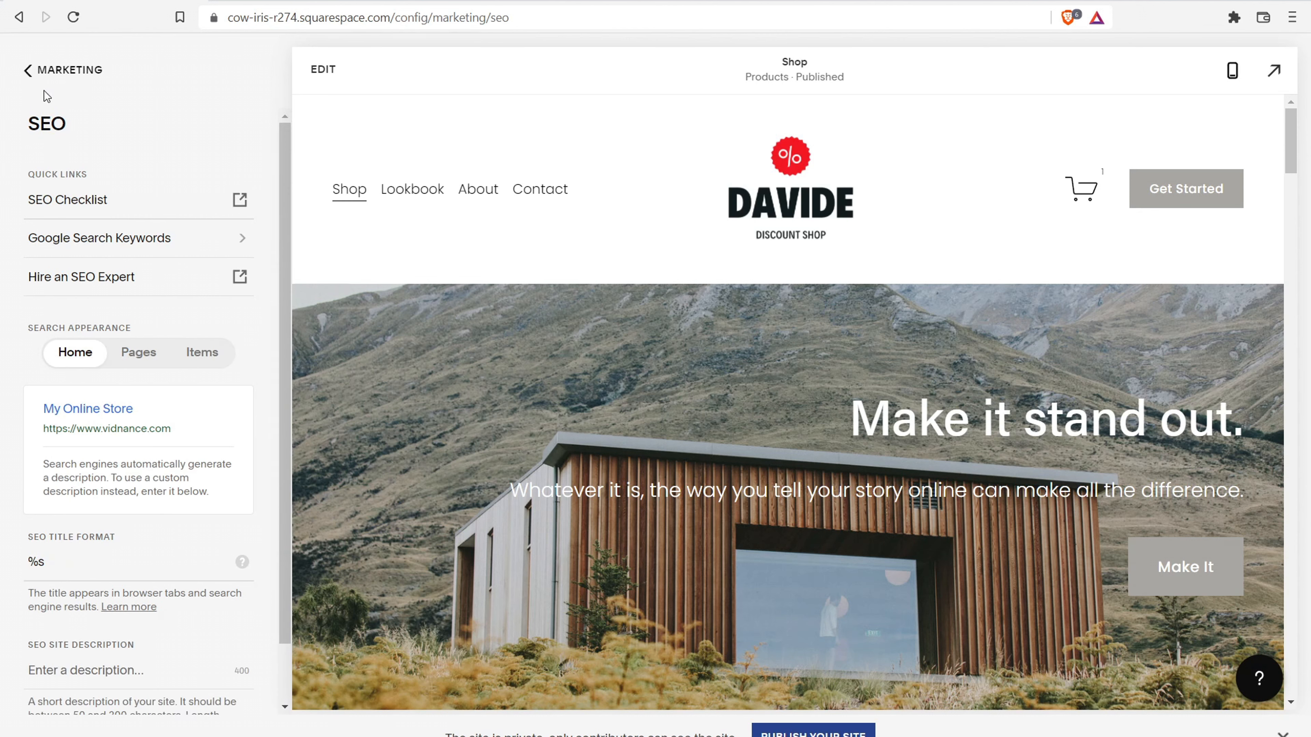
- Open the About page's SEO settings from the Pages list and examine its SEO title and description fields
click(46, 74)
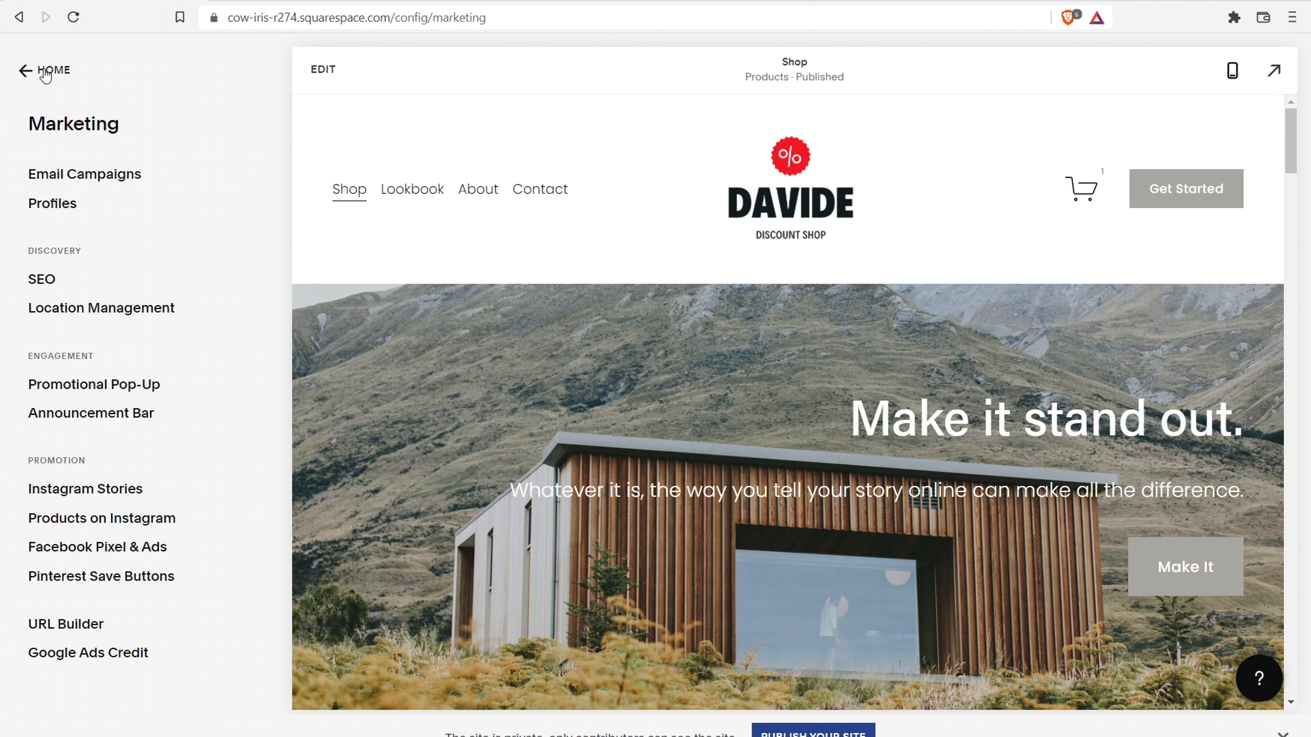
click(46, 74)
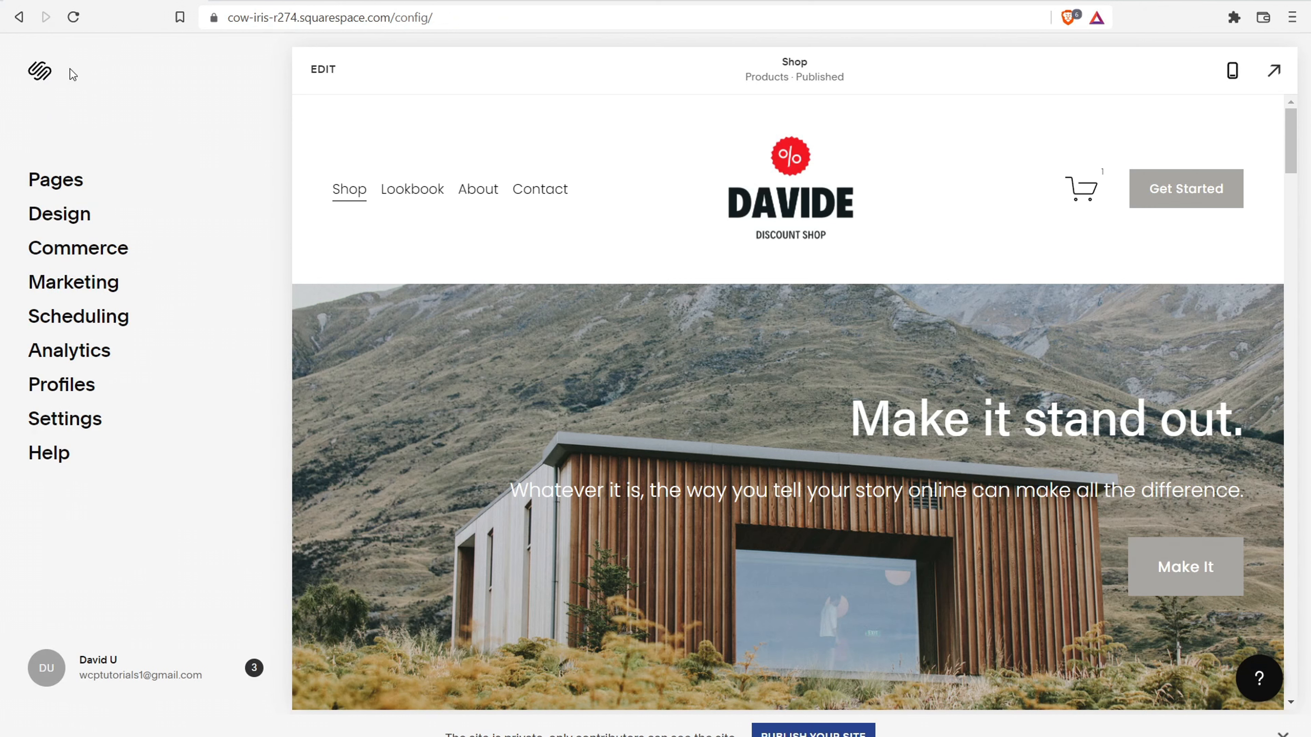
click(59, 184)
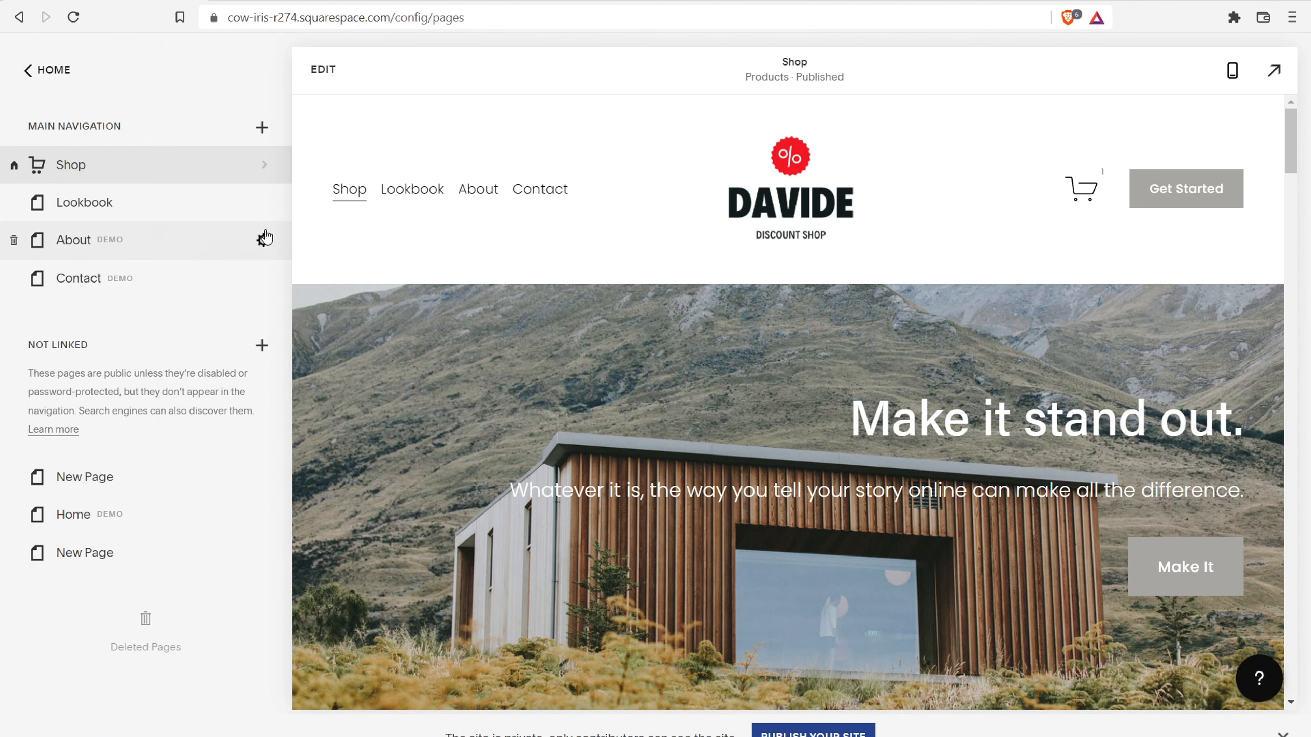
click(263, 240)
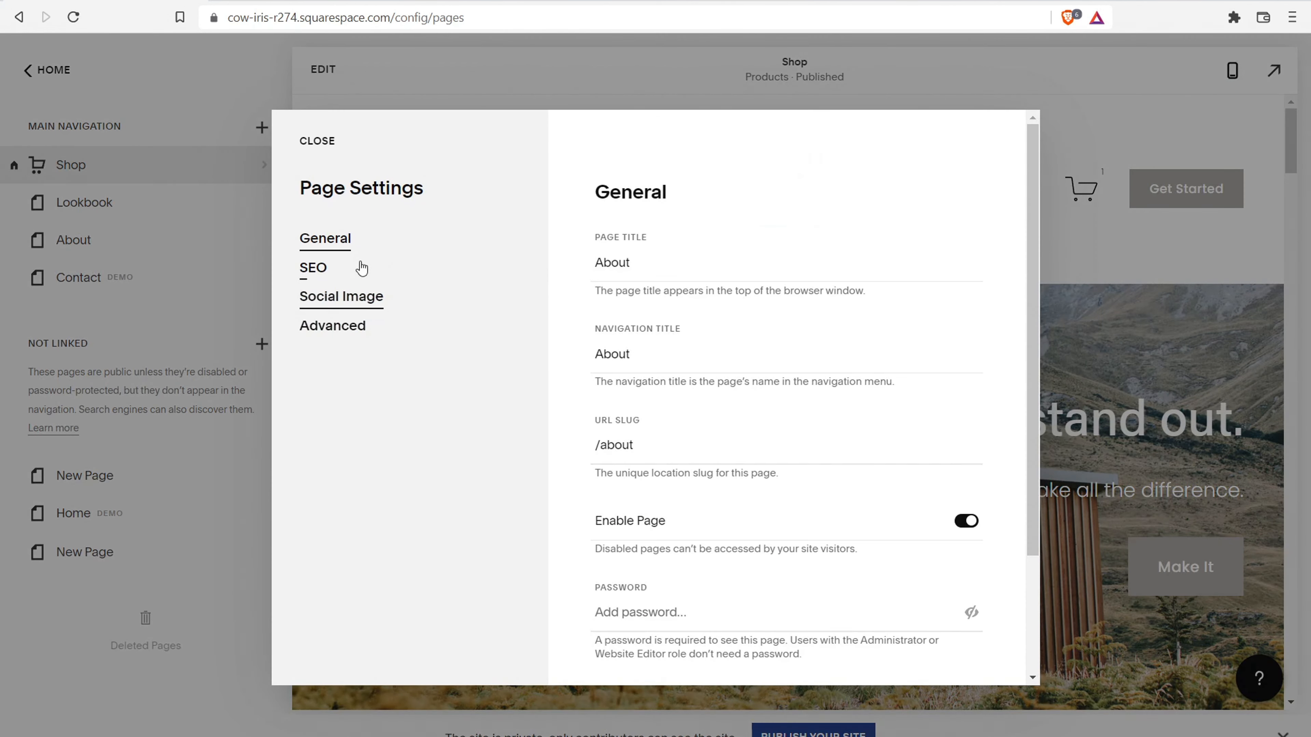
click(318, 275)
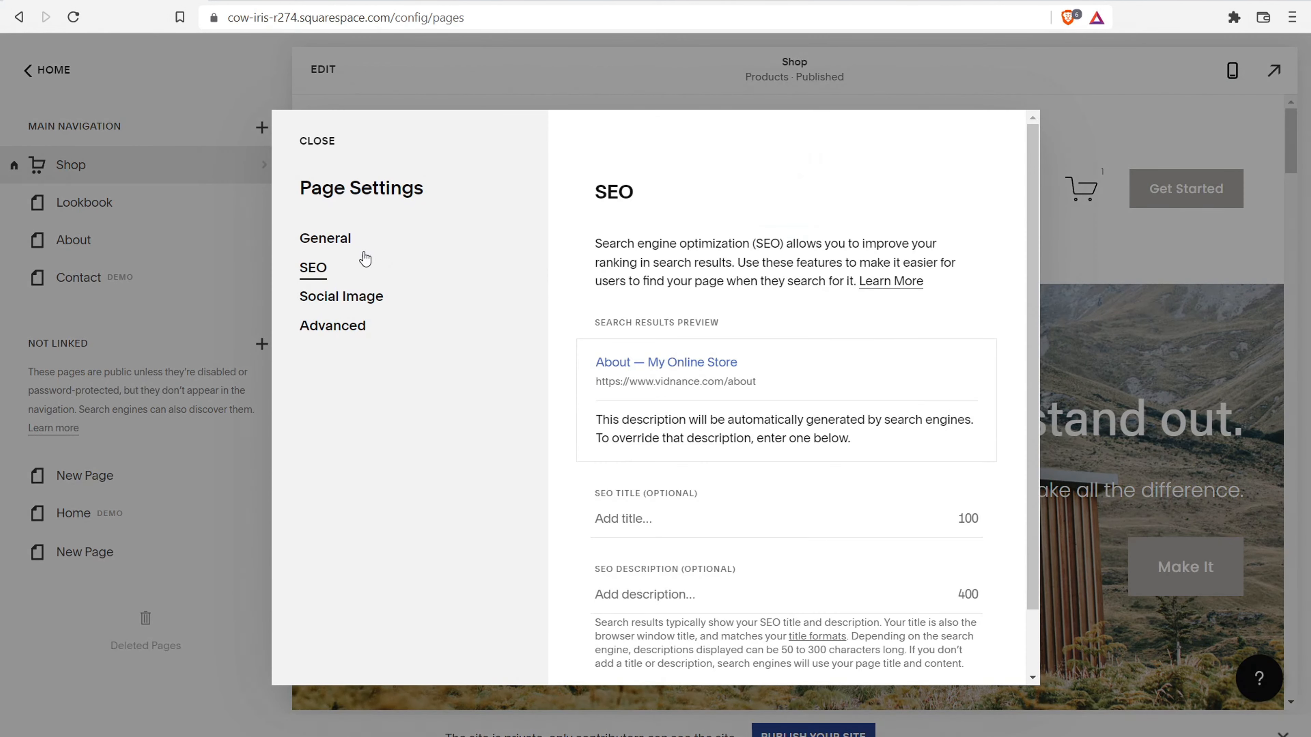
scroll(628, 346, down, 1)
drag(601, 421, 702, 421)
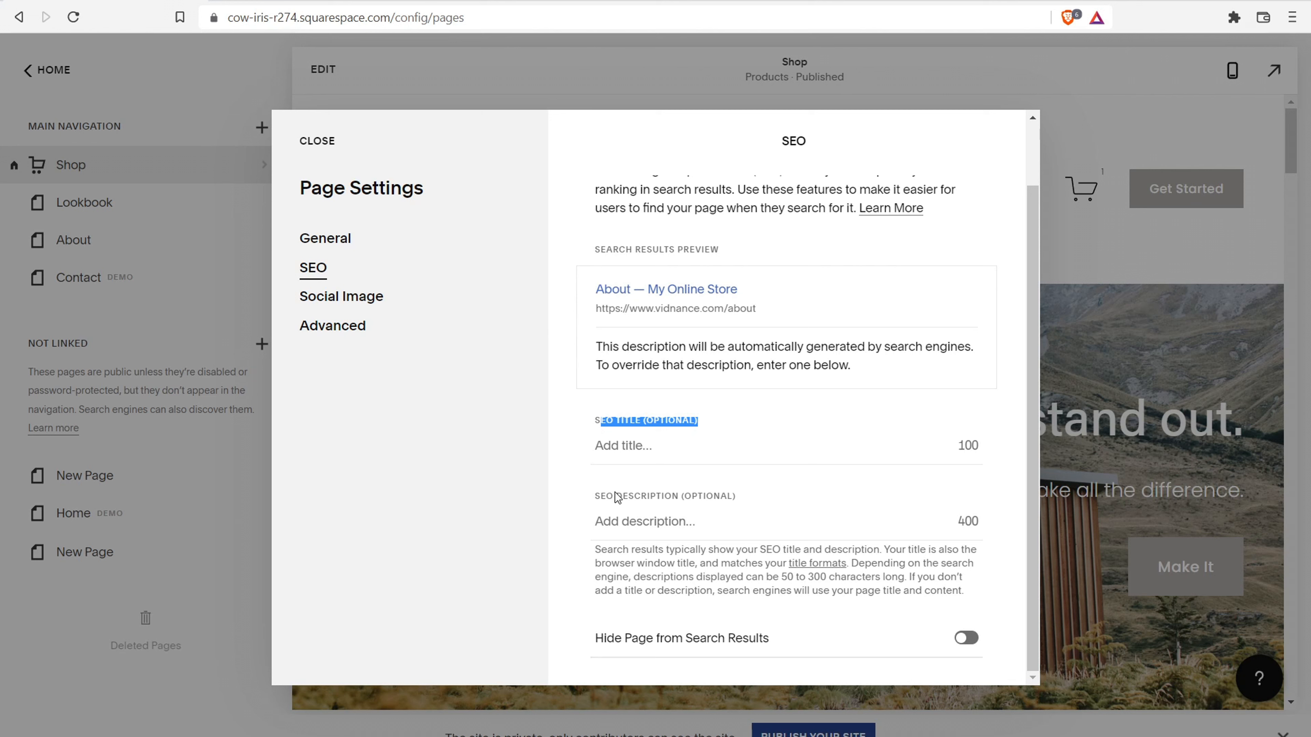
drag(614, 497, 730, 498)
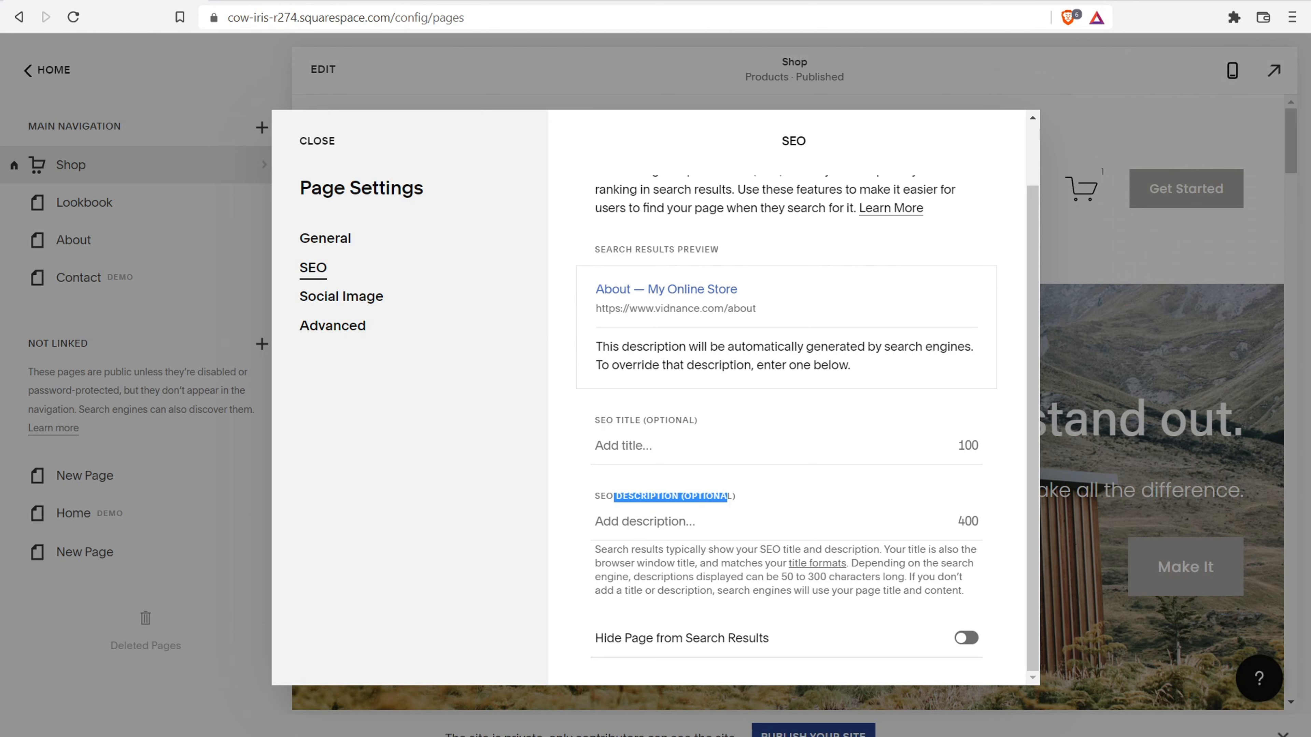
- Search Google in a new tab for the site owner's name and examine the first result's title and description
key(ctrl+t)
text(daivd u)
key(BackSpace)
key(BackSpace)
key(BackSpace)
key(BackSpace)
key(BackSpace)
key(BackSpace)
text(avid utke)
key(Return)
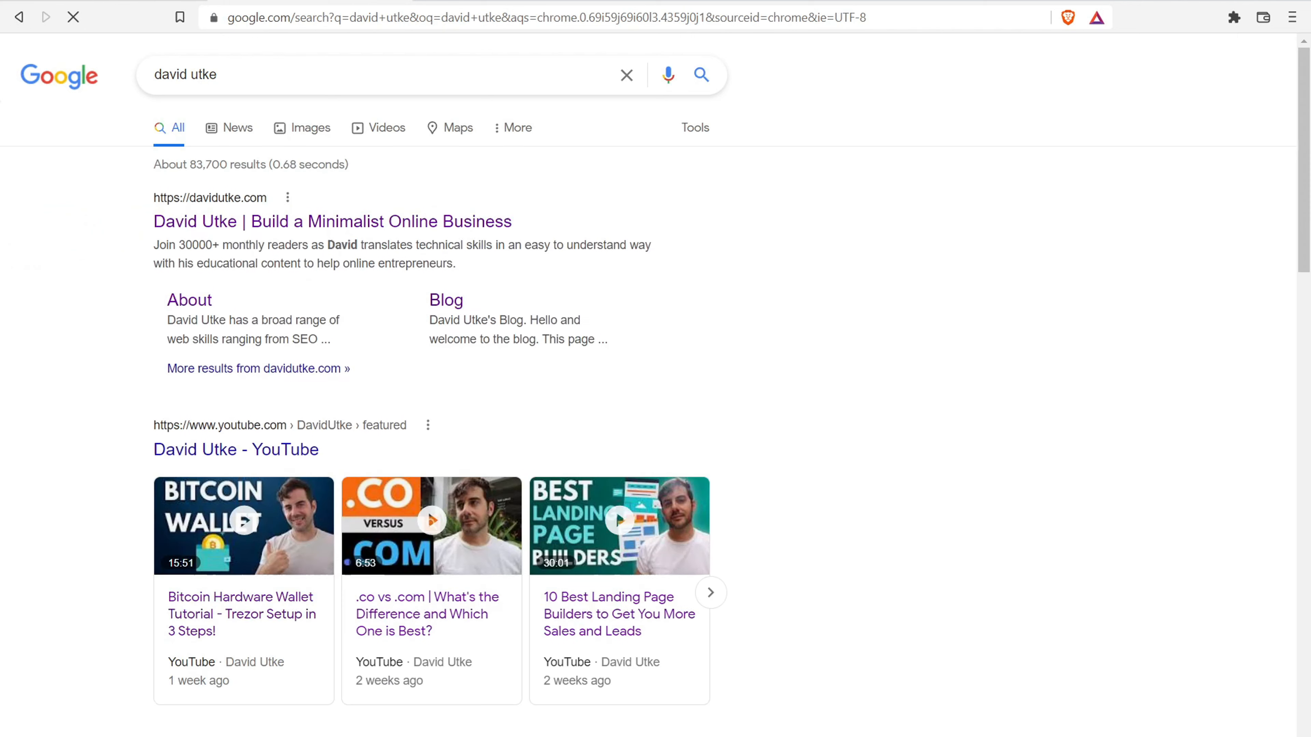
drag(510, 224, 149, 222)
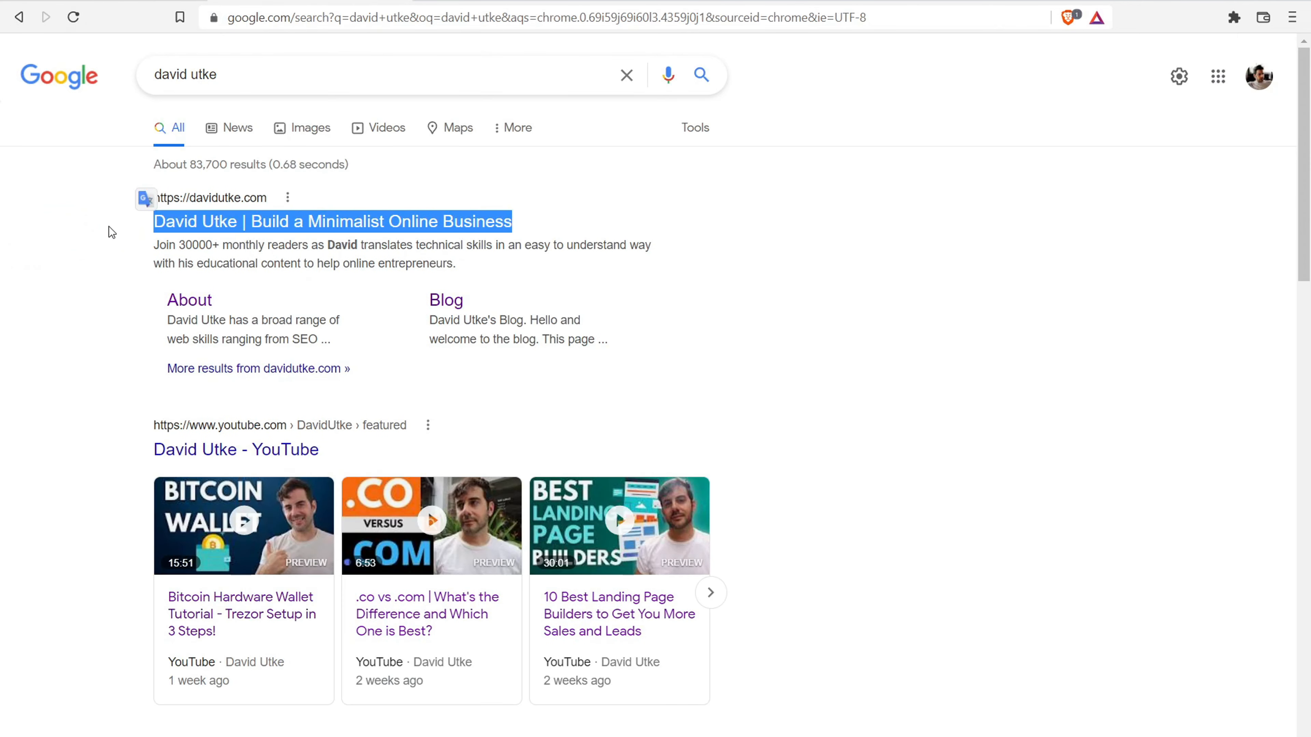
drag(153, 247, 471, 272)
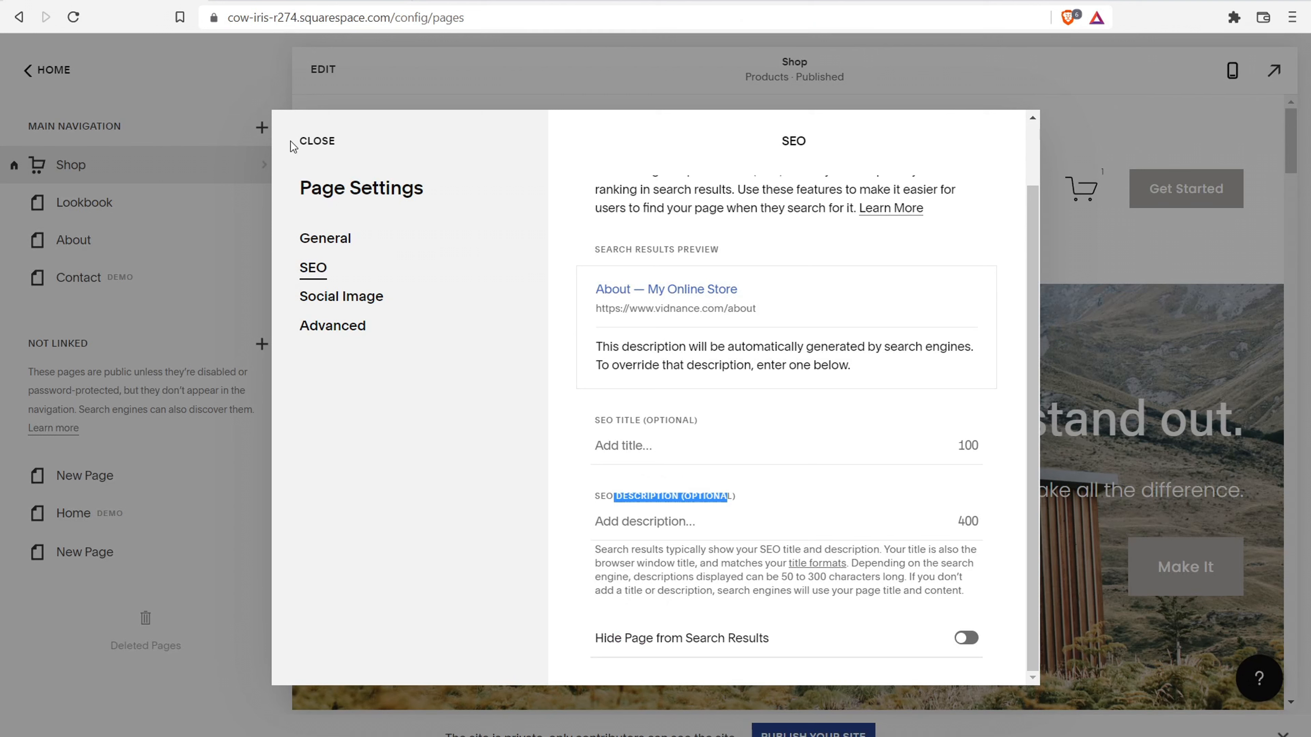
- Close the About page's settings in Squarespace and return to the Marketing SEO settings
click(319, 140)
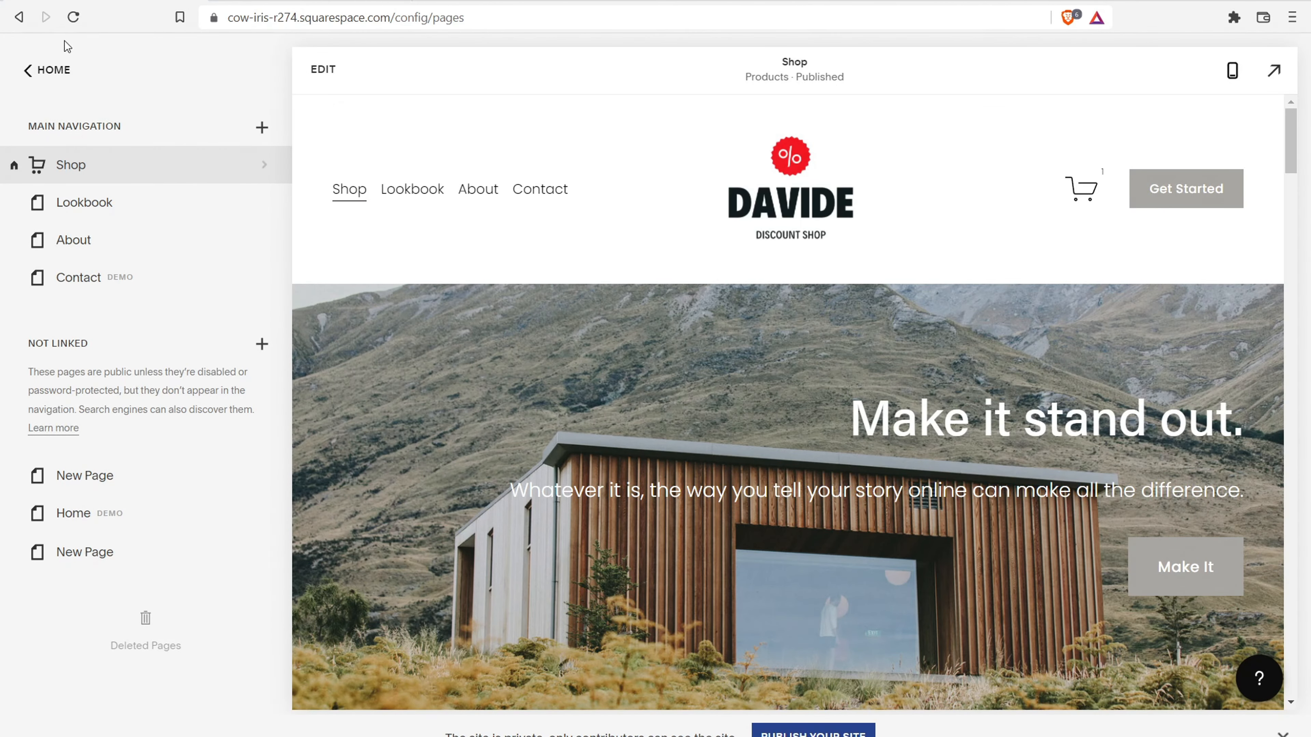
click(49, 73)
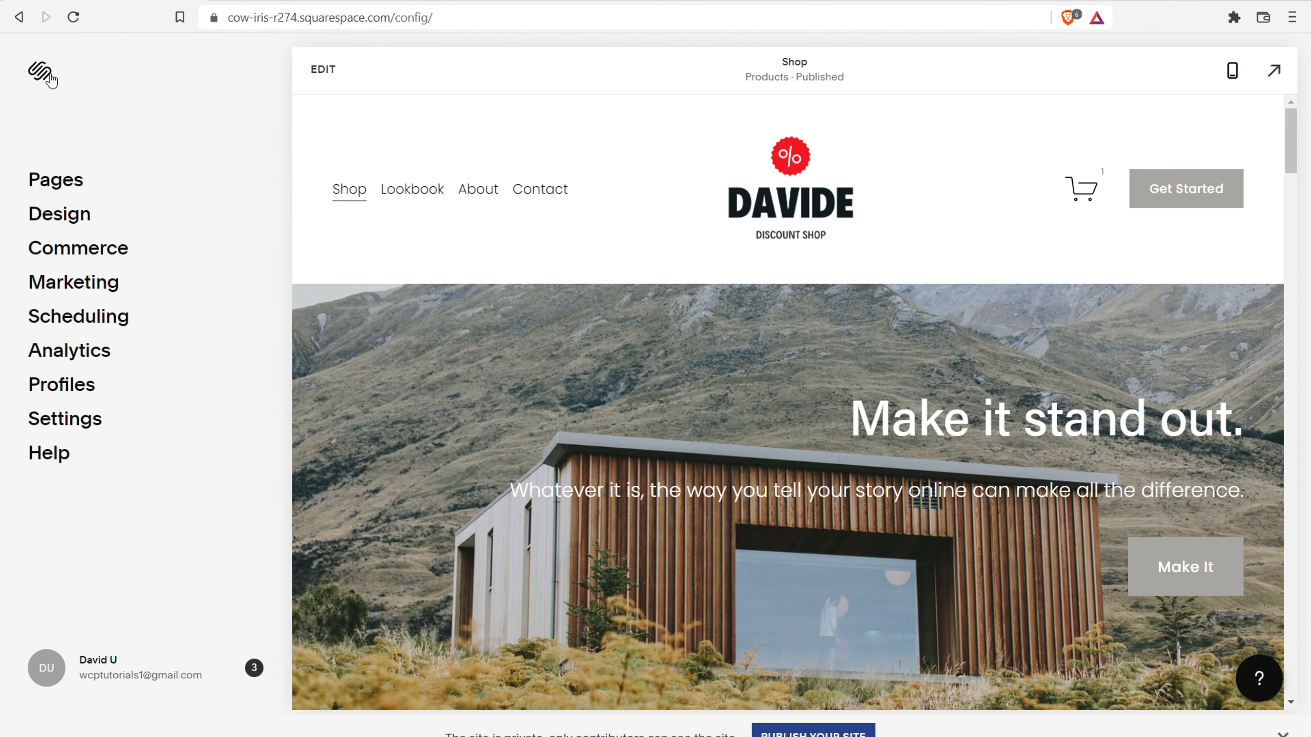
click(92, 283)
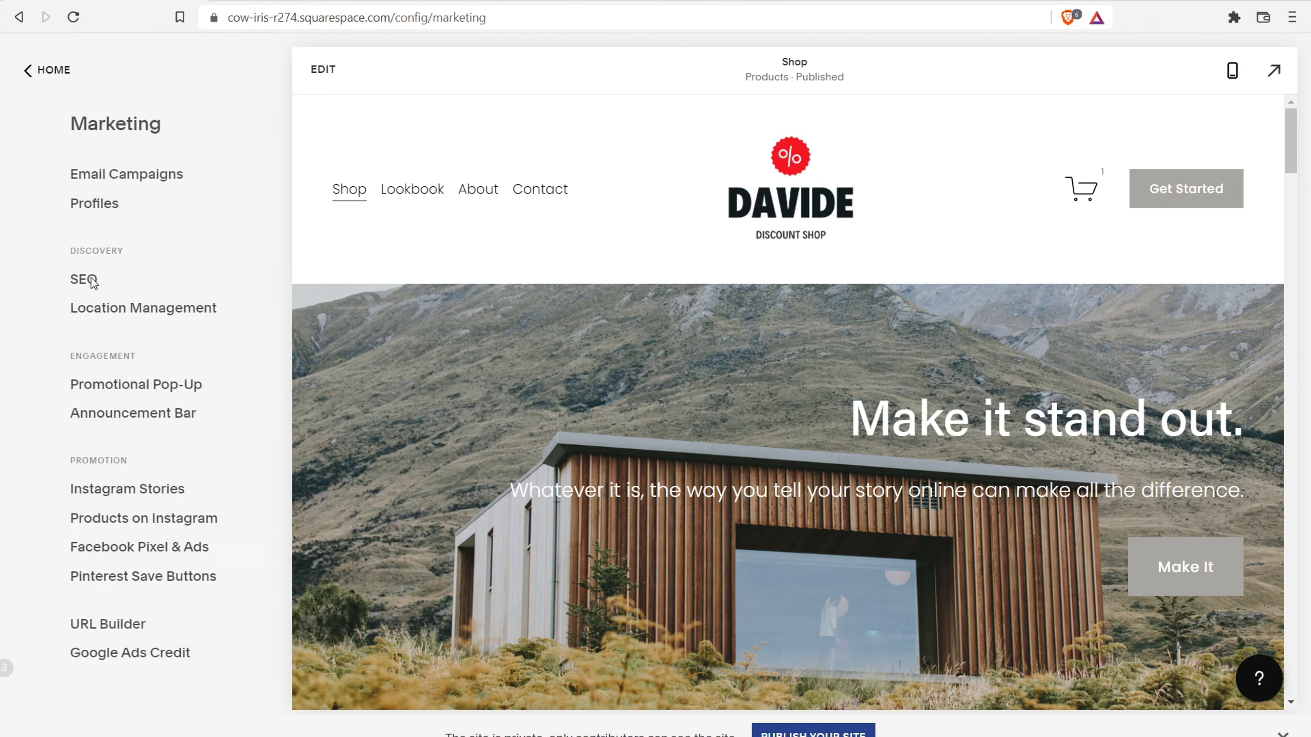
click(47, 279)
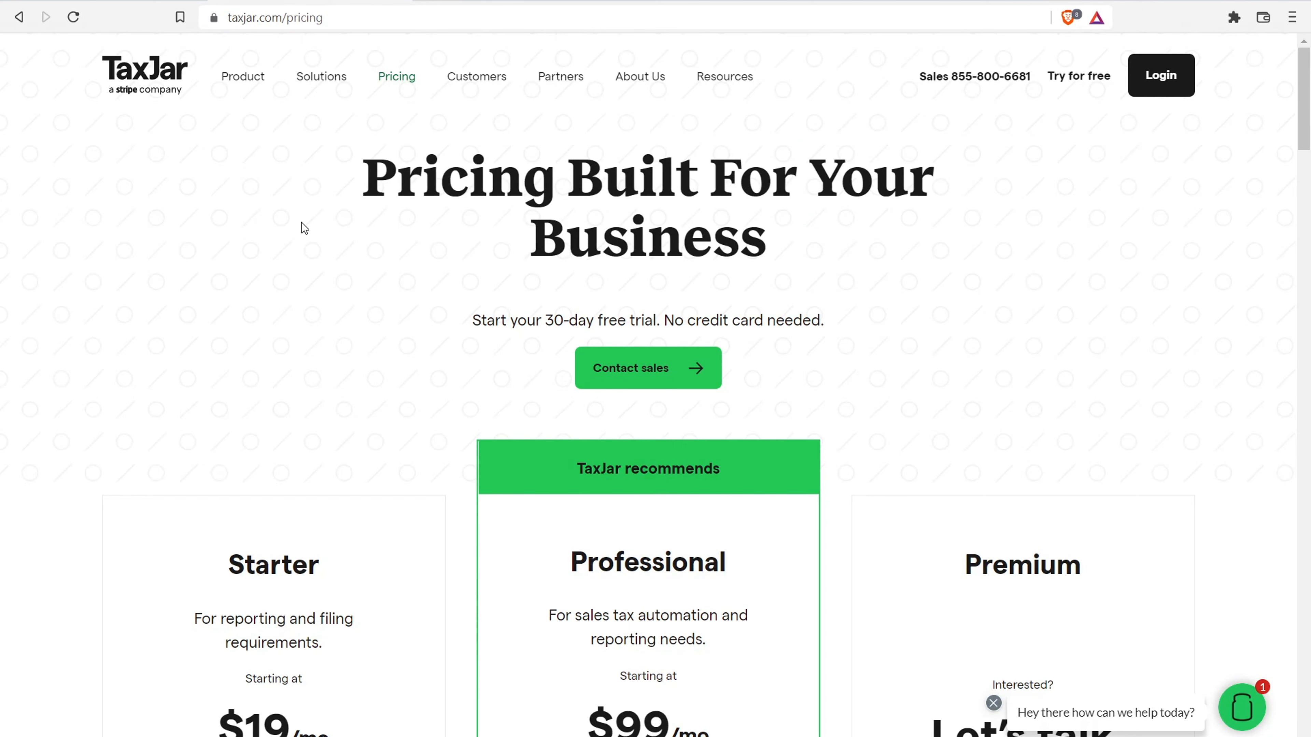
- Look over the plans on TaxJar's pricing page, then switch back to Squarespace
scroll(120, 269, down, 3)
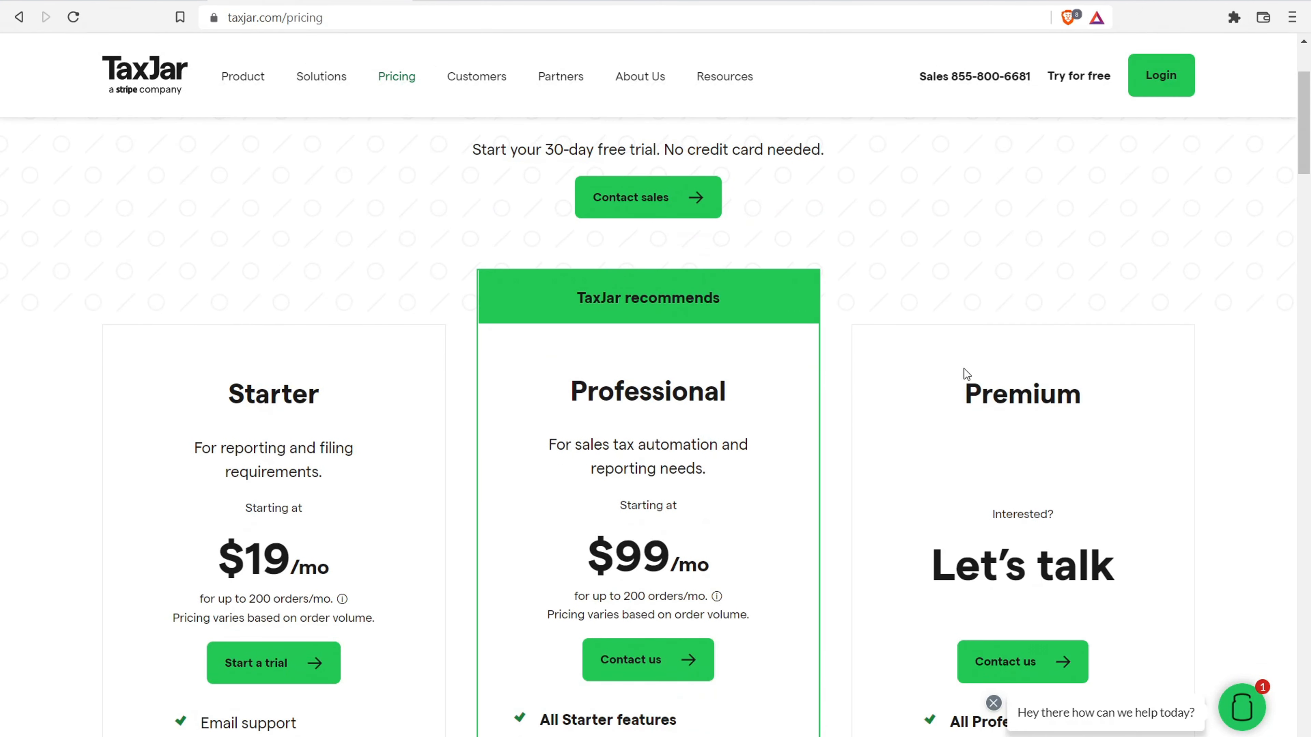
mouse_move(242, 76)
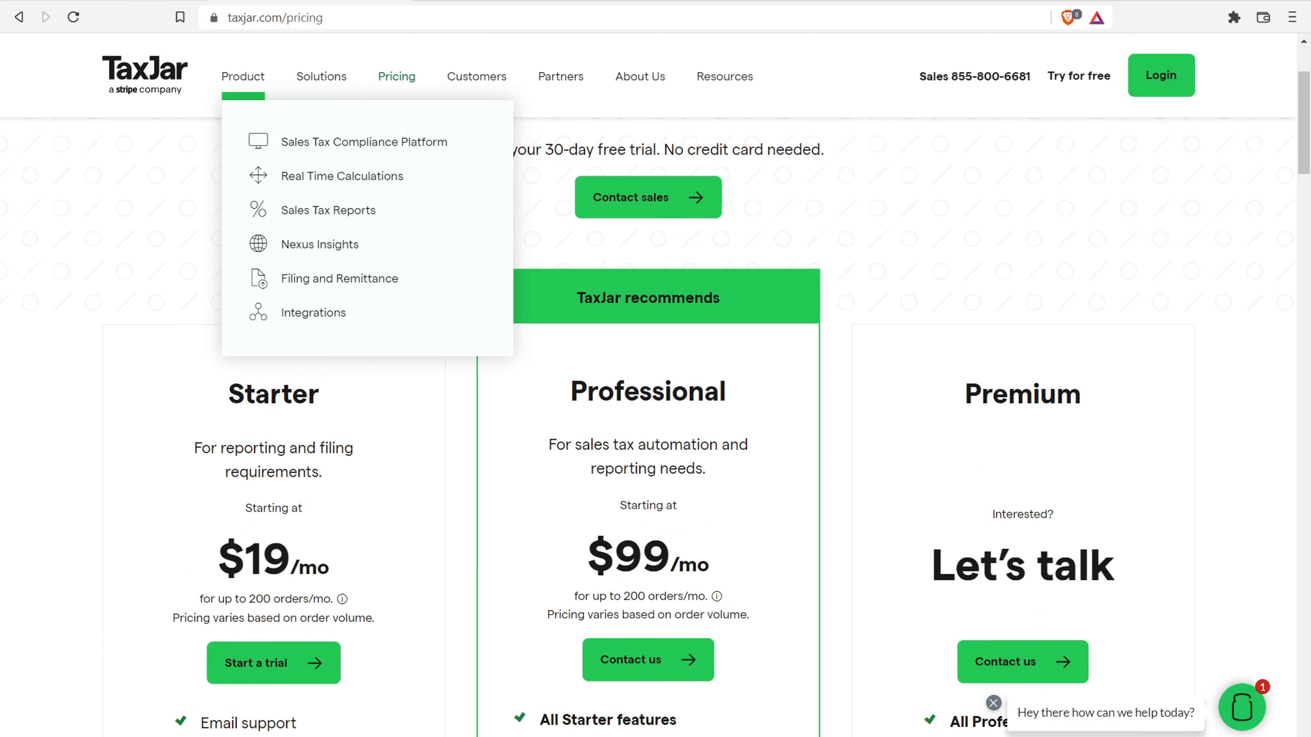
click(124, 1)
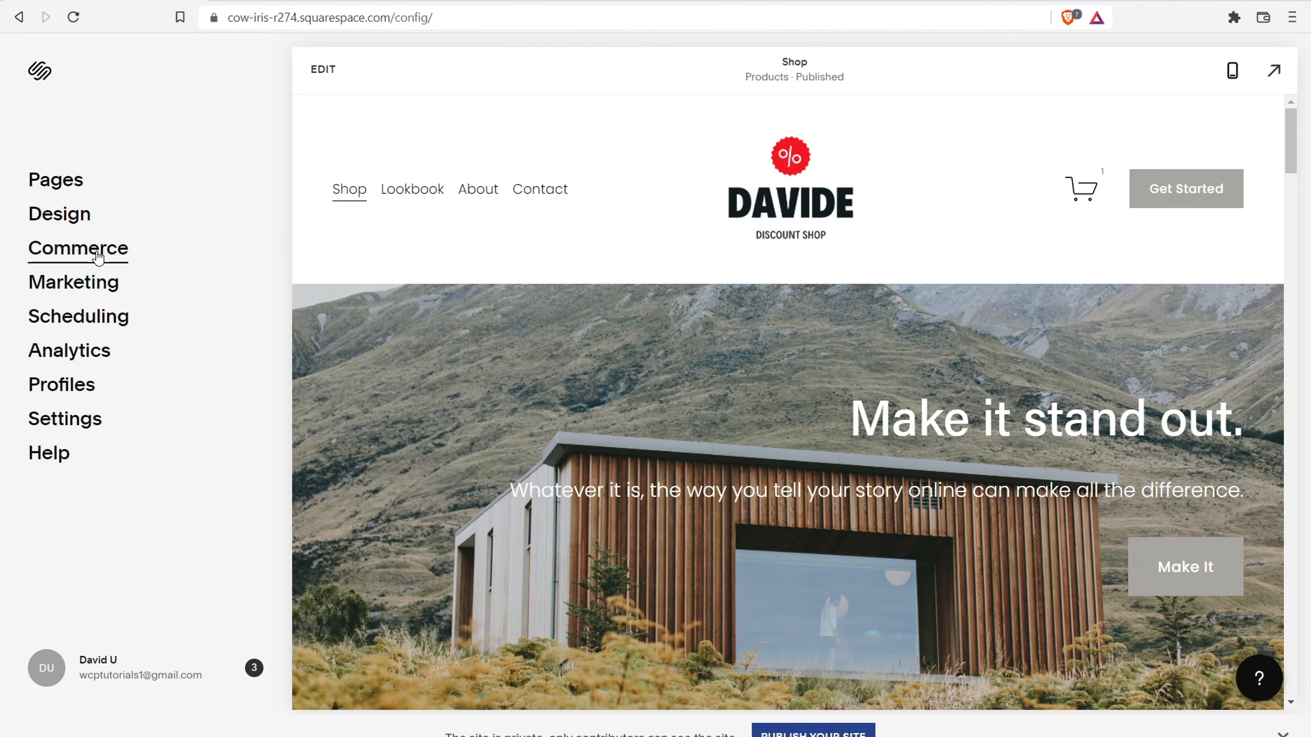
- Open the Taxes settings under Commerce, read the automatic setup note and open the TaxJar extension's details
click(91, 267)
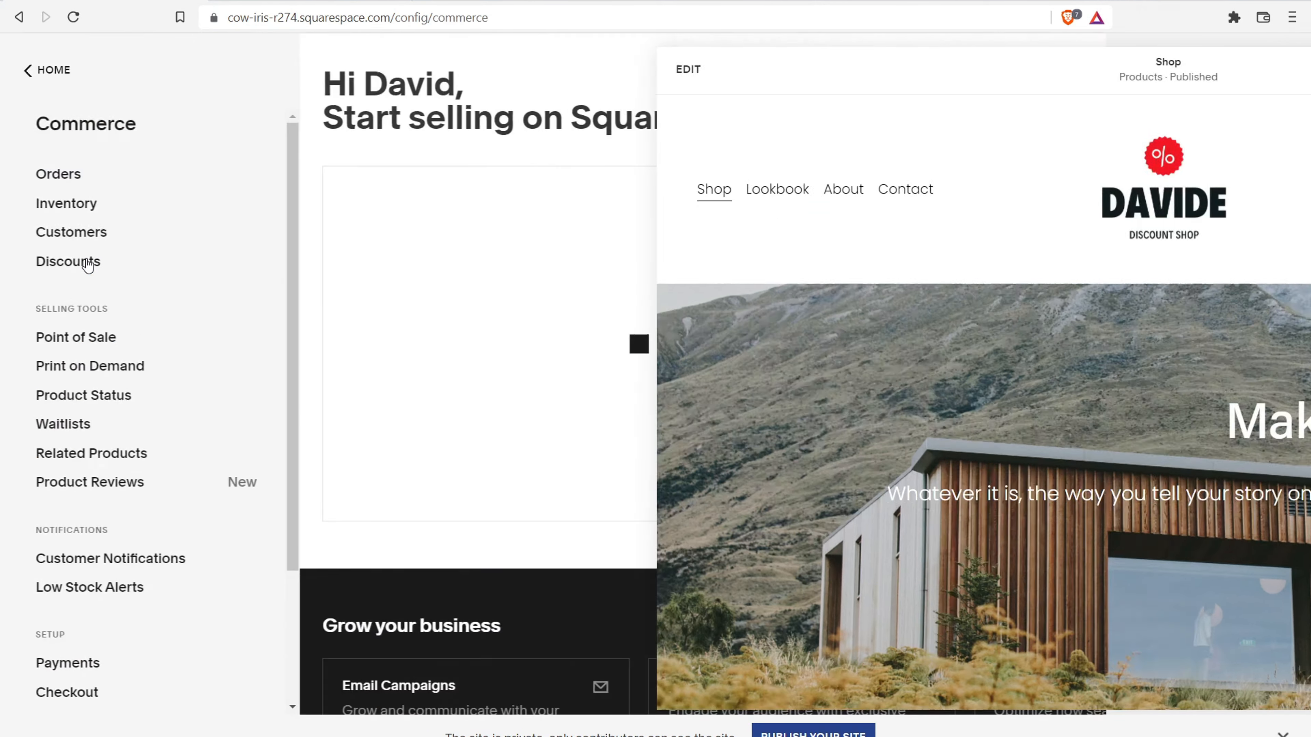
scroll(242, 230, down, 3)
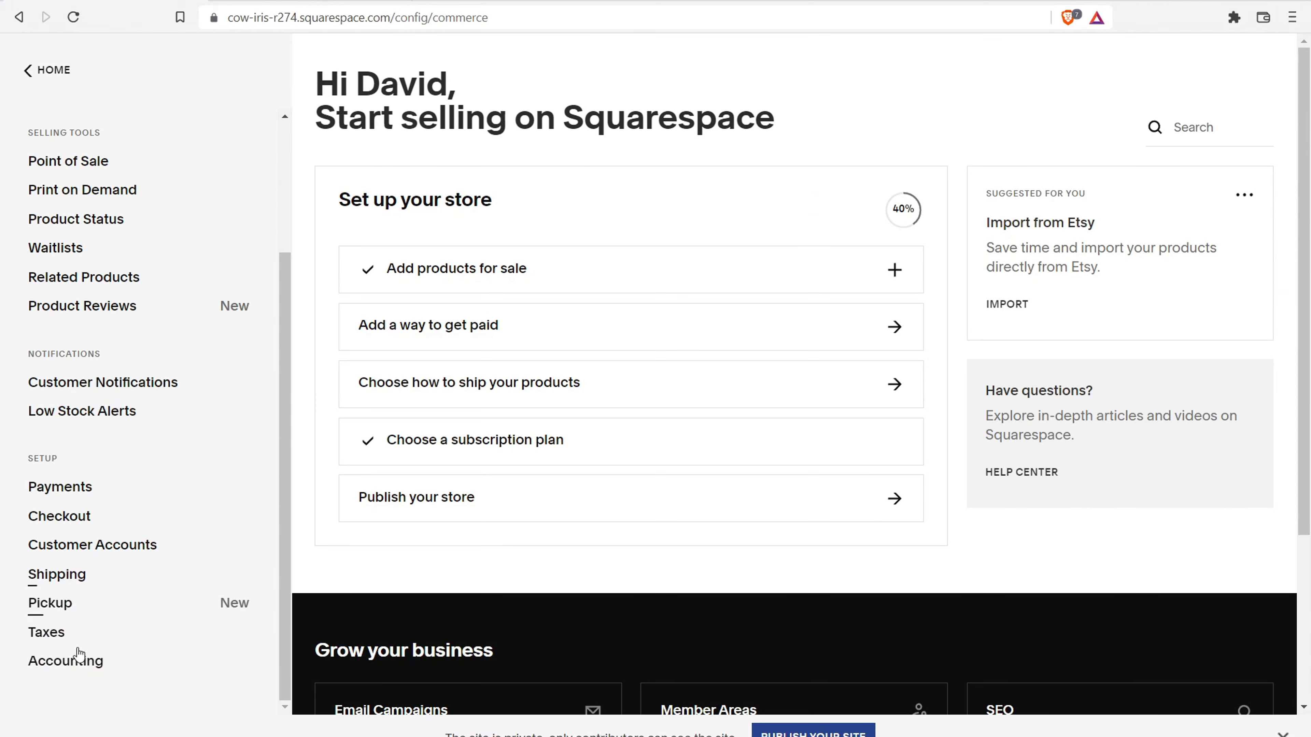
click(57, 639)
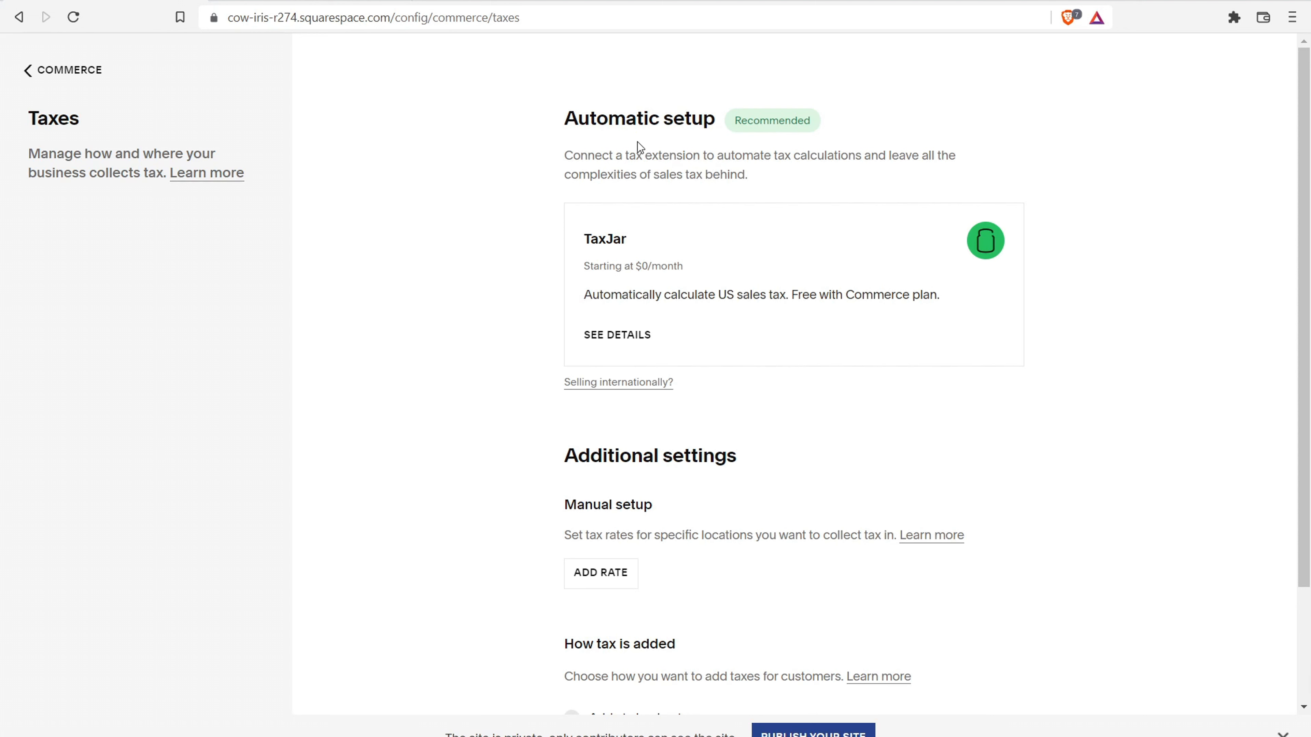
drag(741, 155, 898, 157)
drag(617, 174, 697, 167)
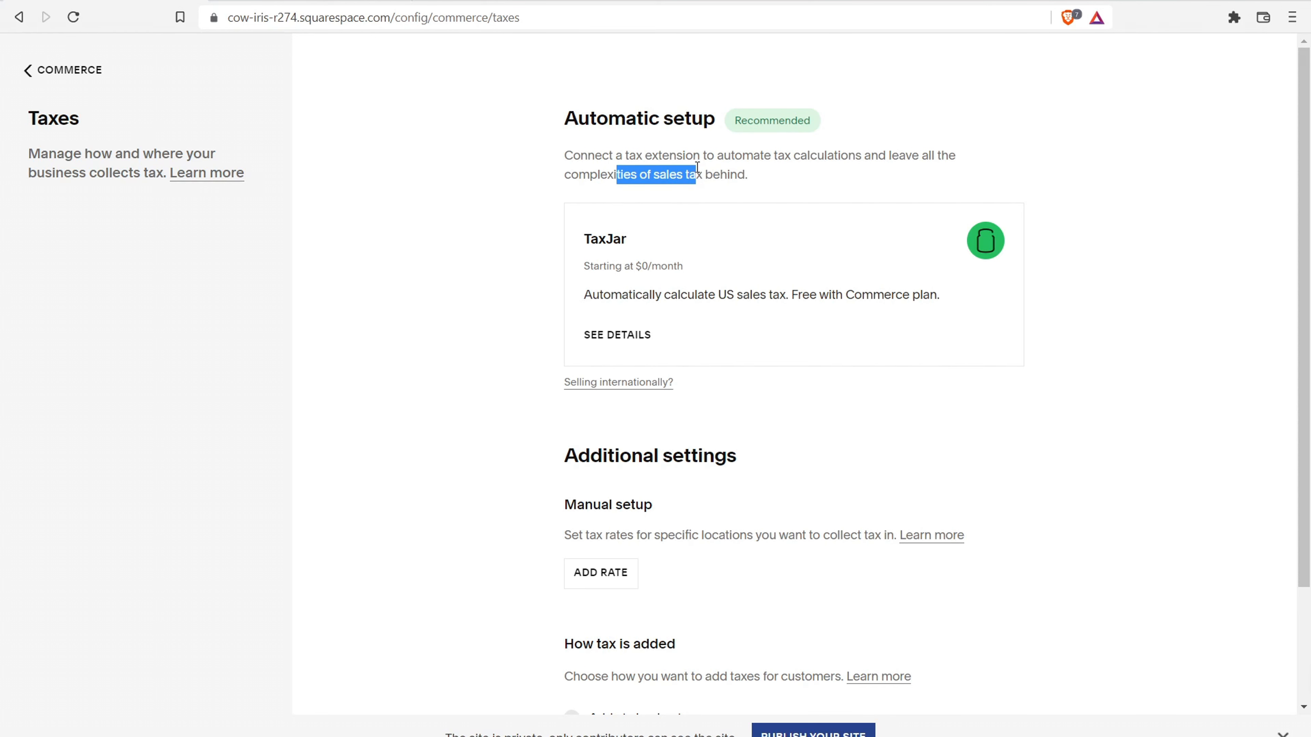
click(806, 264)
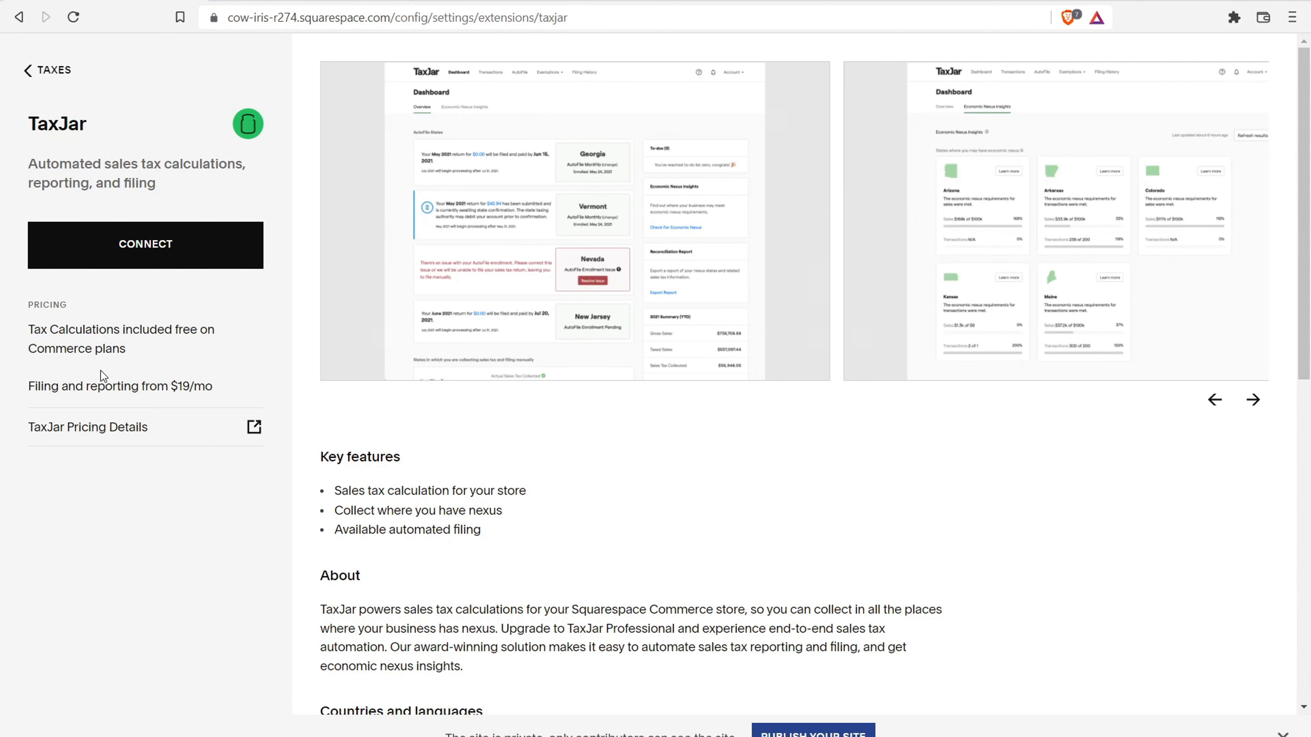
- Connect the TaxJar extension to the Squarespace store and allow the permissions it requests
click(299, 1)
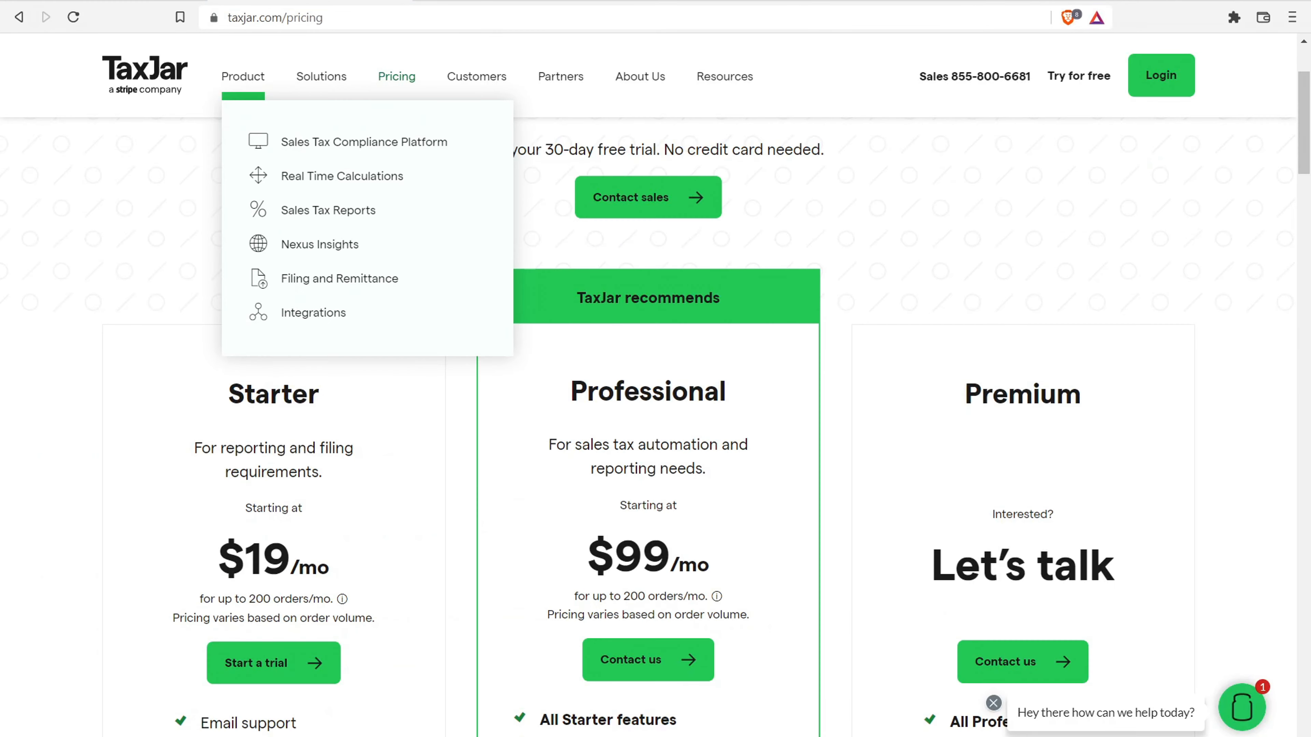
click(122, 0)
click(138, 243)
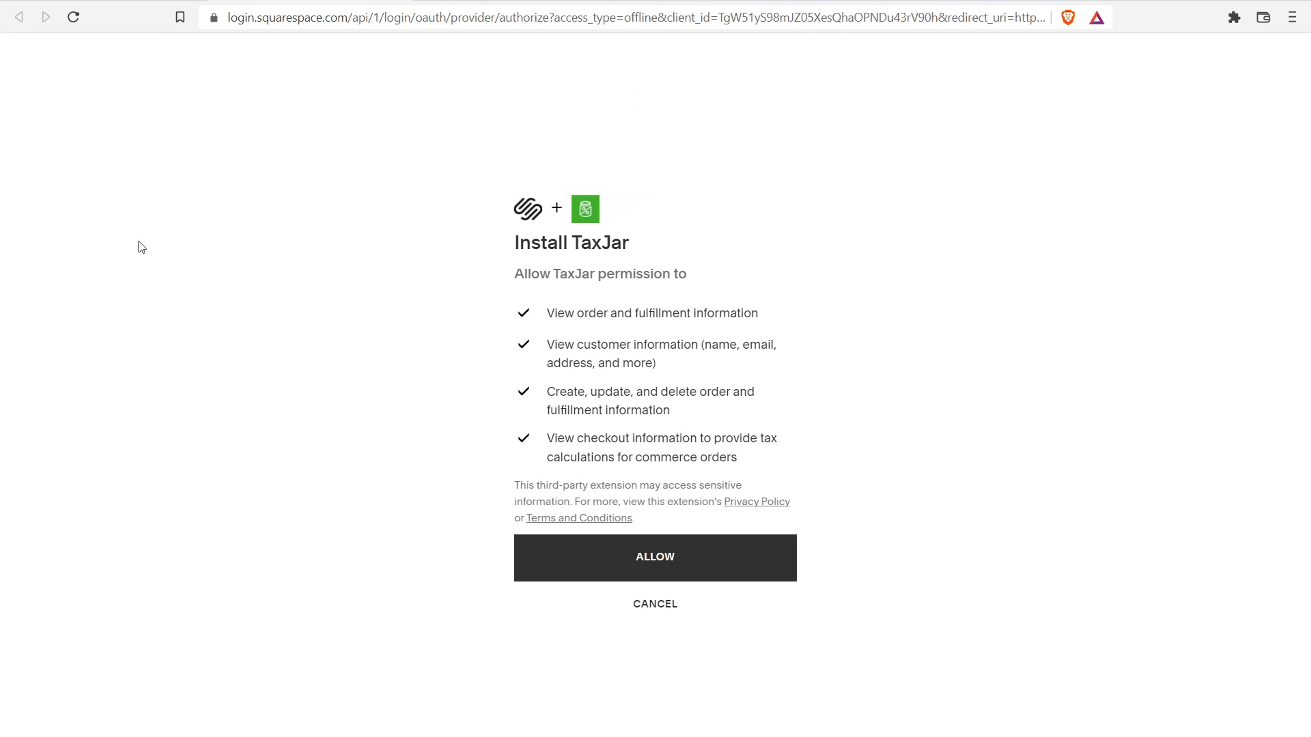
click(629, 556)
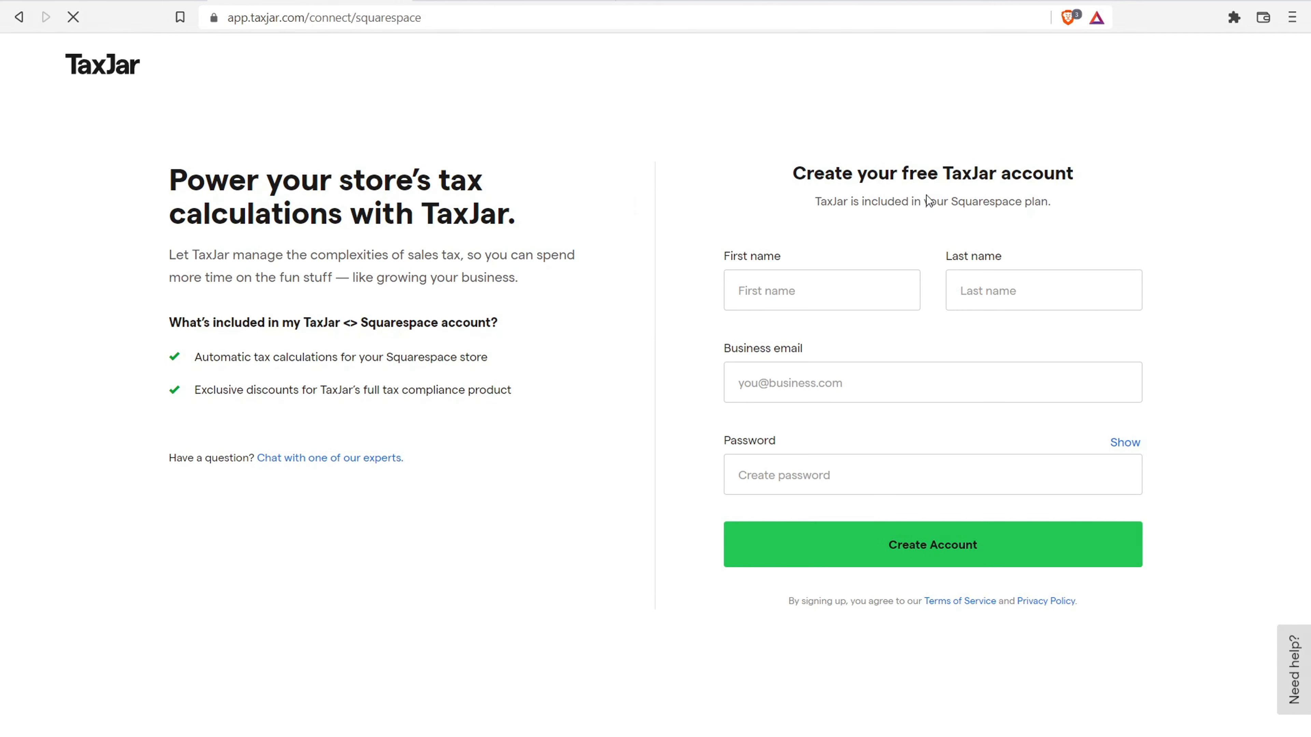
- Examine TaxJar's free account sign-up page and the features of its pricing plans
drag(899, 181, 1029, 192)
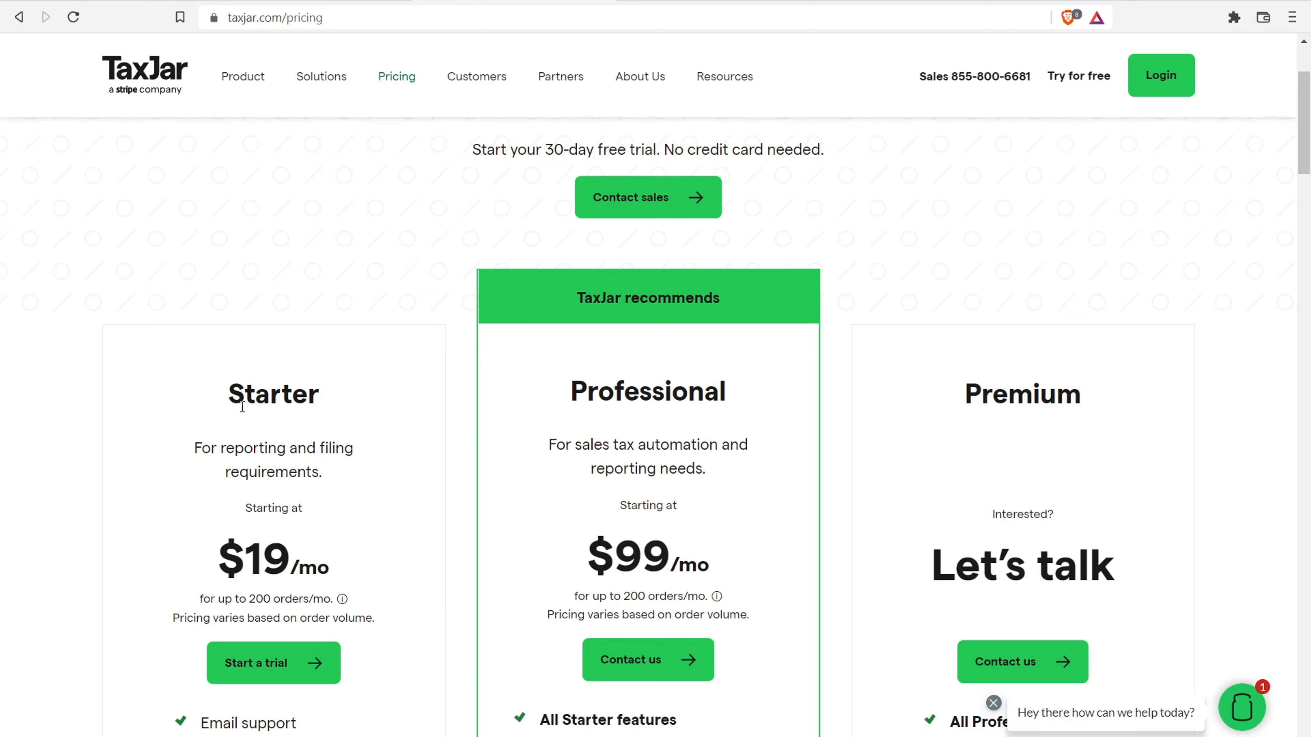
scroll(315, 472, down, 10)
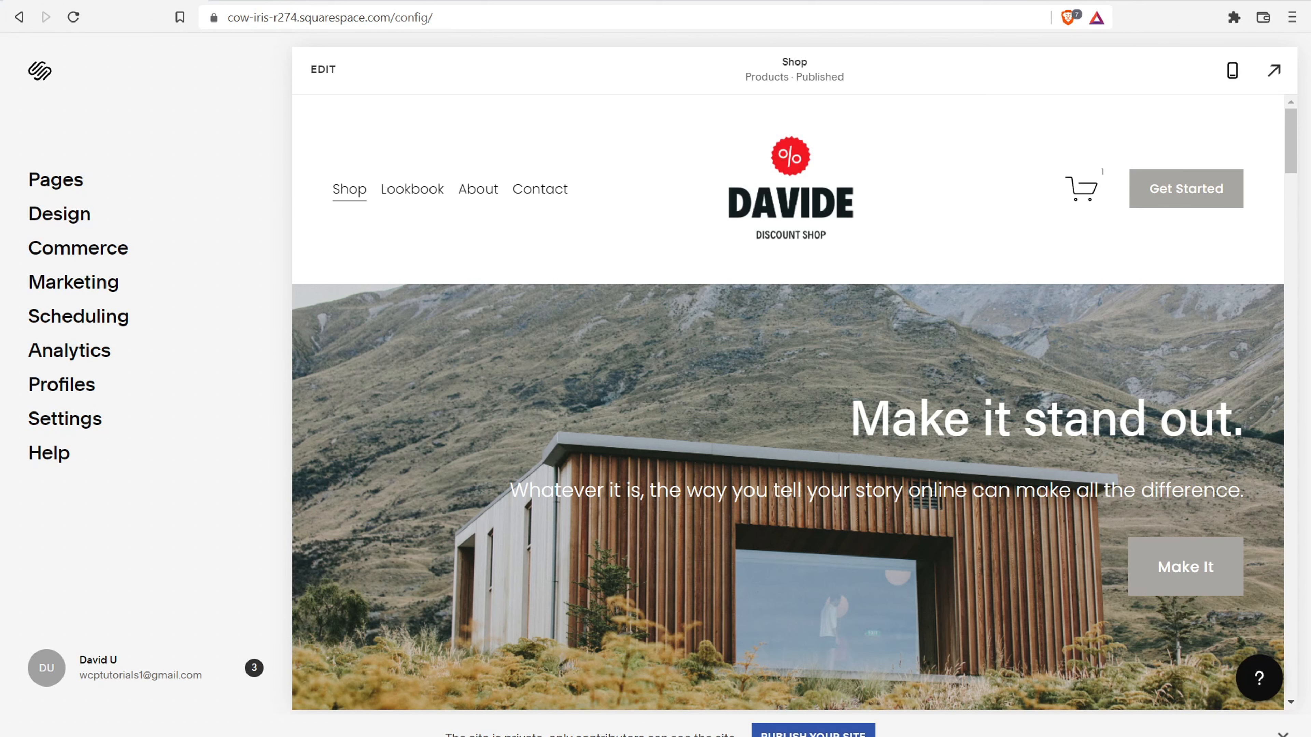
- Publish the Squarespace site by setting its Site Availability to Public and saving
click(813, 733)
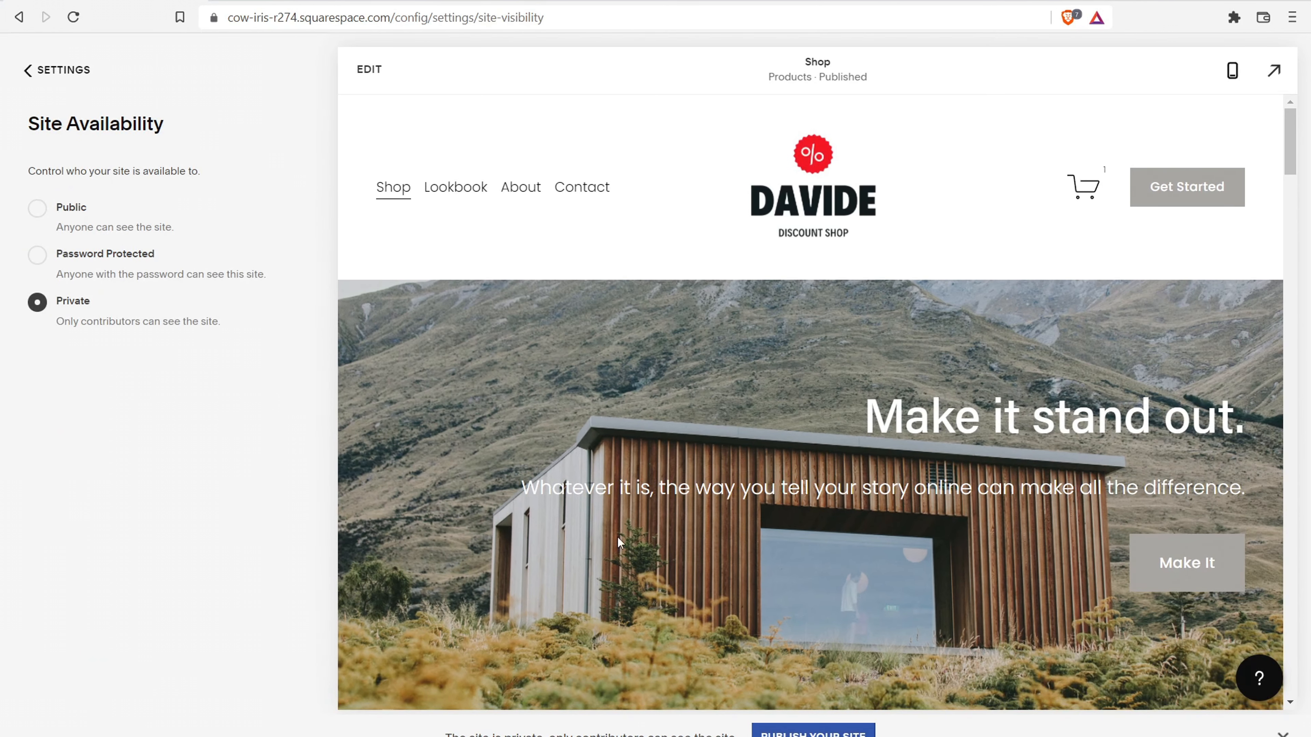
click(37, 210)
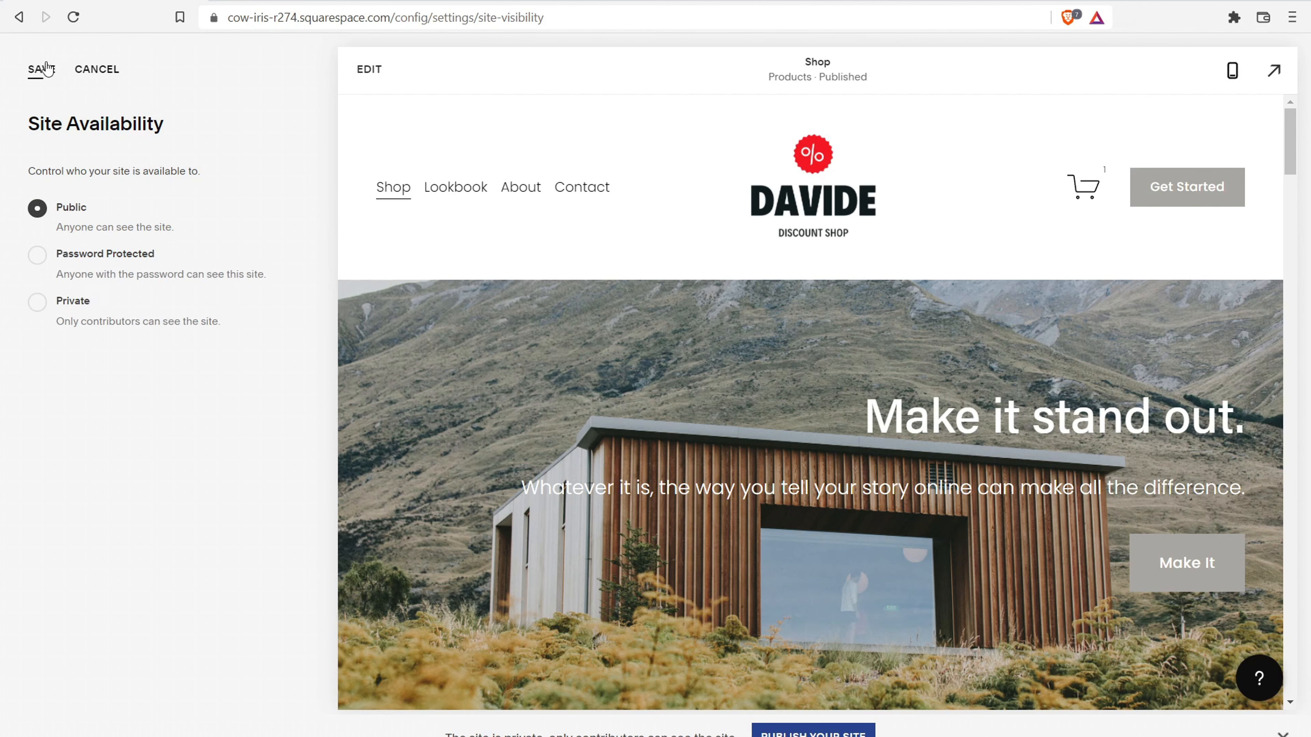
click(41, 70)
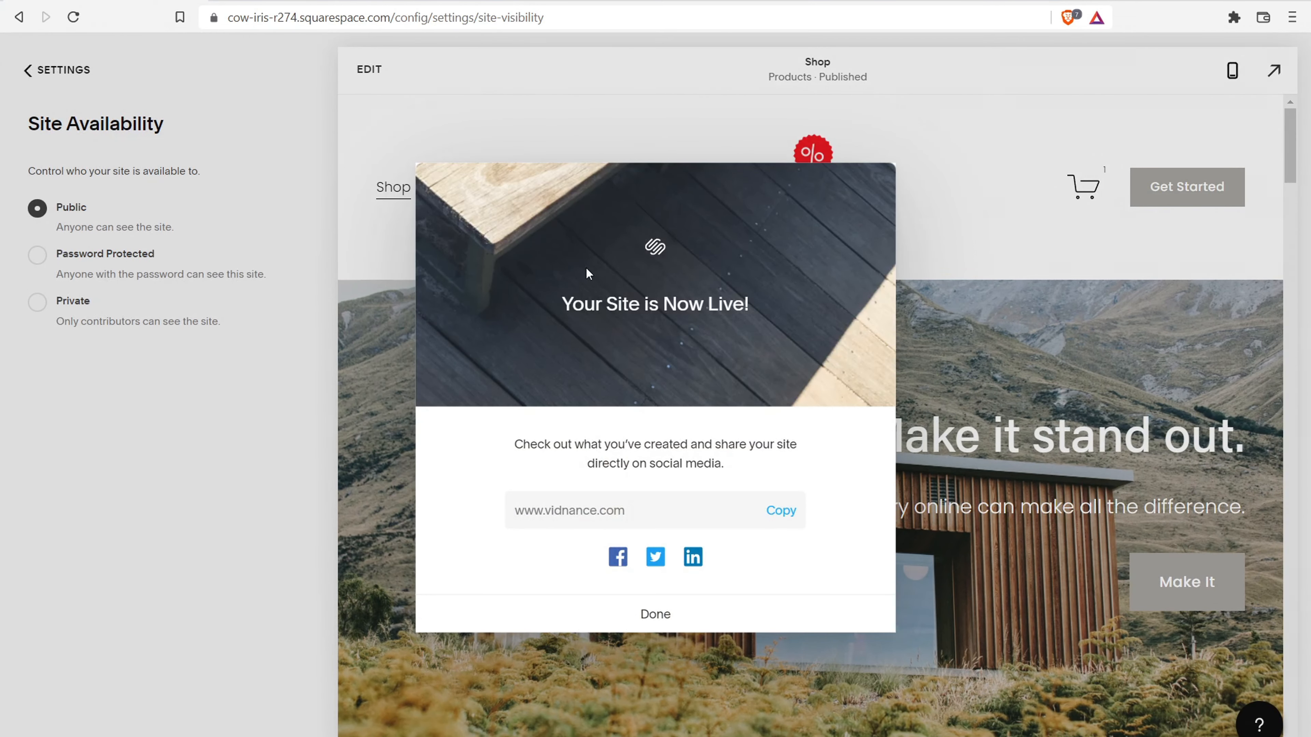
drag(584, 304, 717, 305)
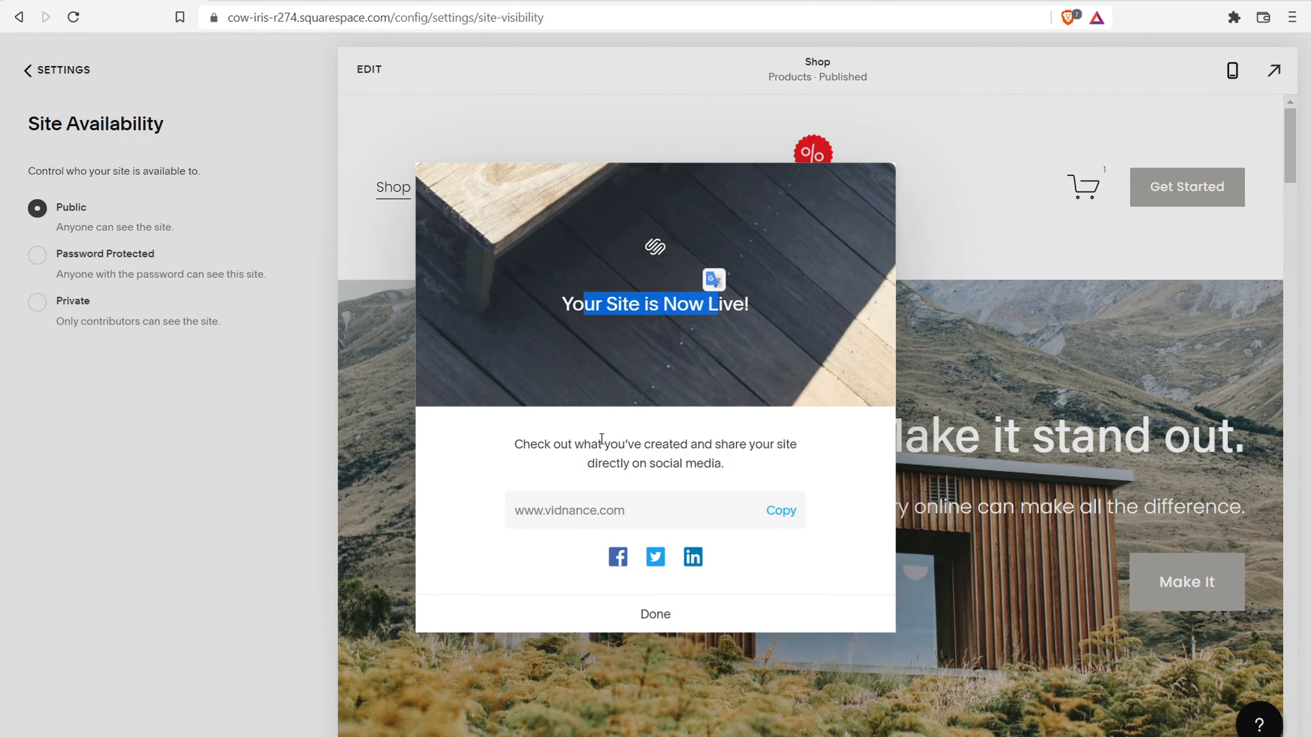